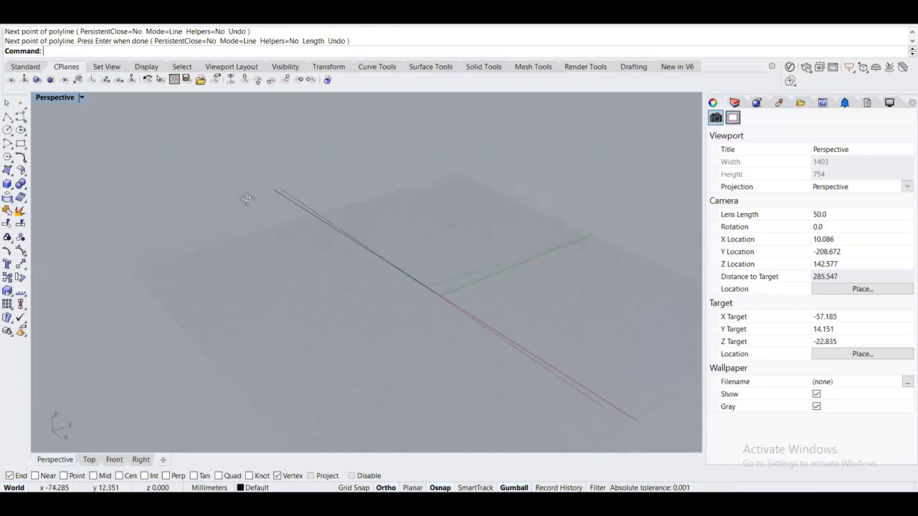
Copy the straight line on the X axis vertically upward by 4 mm
key(Return)
drag(305, 206, 264, 263)
right_drag(340, 208, 345, 223)
drag(242, 271, 241, 271)
key(Escape)
right_drag(318, 176, 297, 254)
drag(297, 254, 285, 266)
right_drag(284, 266, 386, 248)
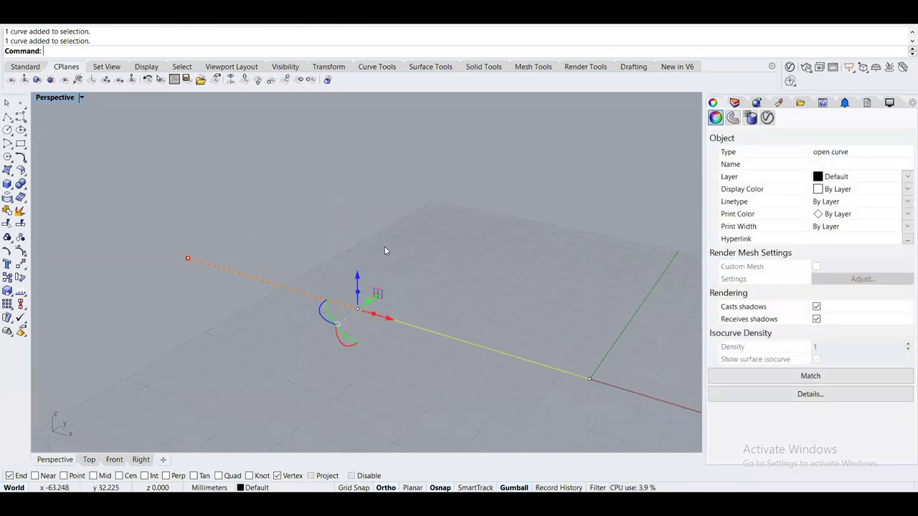
right_drag(384, 248, 273, 228)
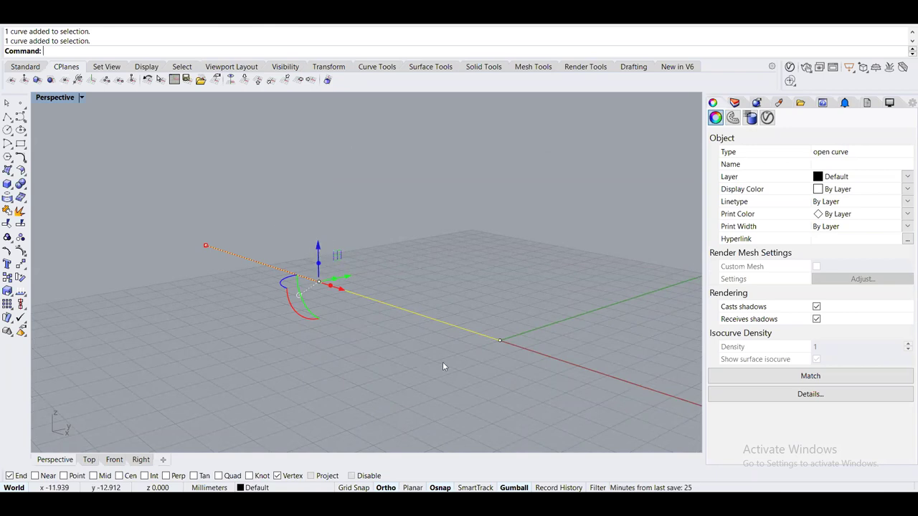
click(318, 248)
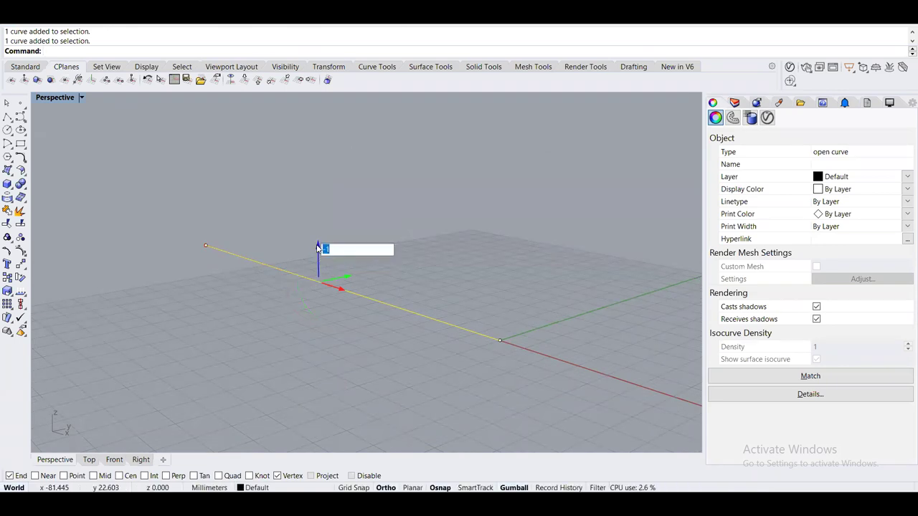
text(1)
key(Return)
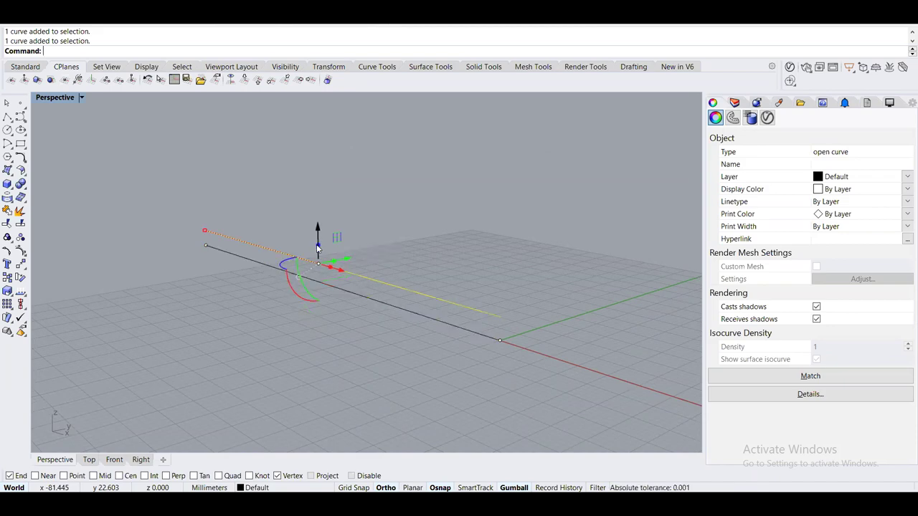
key(Escape)
right_drag(317, 248, 423, 251)
drag(380, 326, 273, 203)
key(Escape)
drag(401, 215, 318, 336)
key(Escape)
right_drag(319, 336, 326, 332)
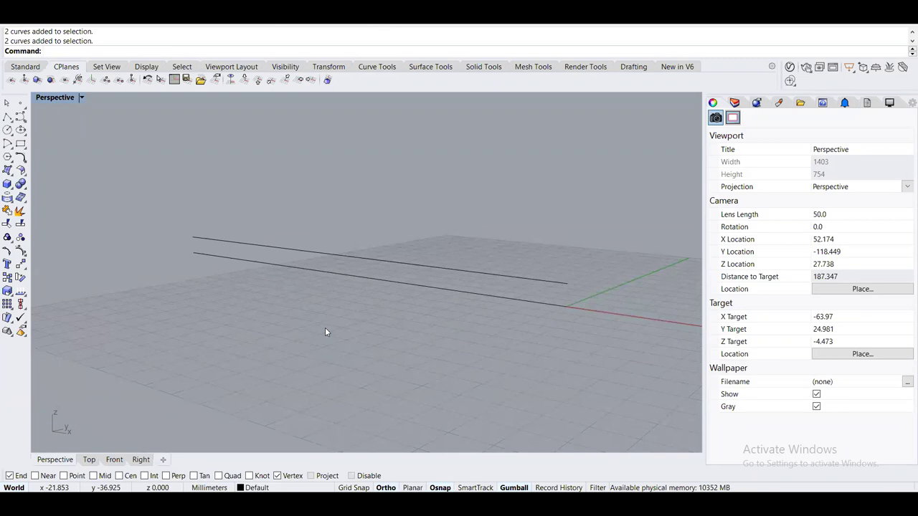
right_drag(334, 318, 396, 294)
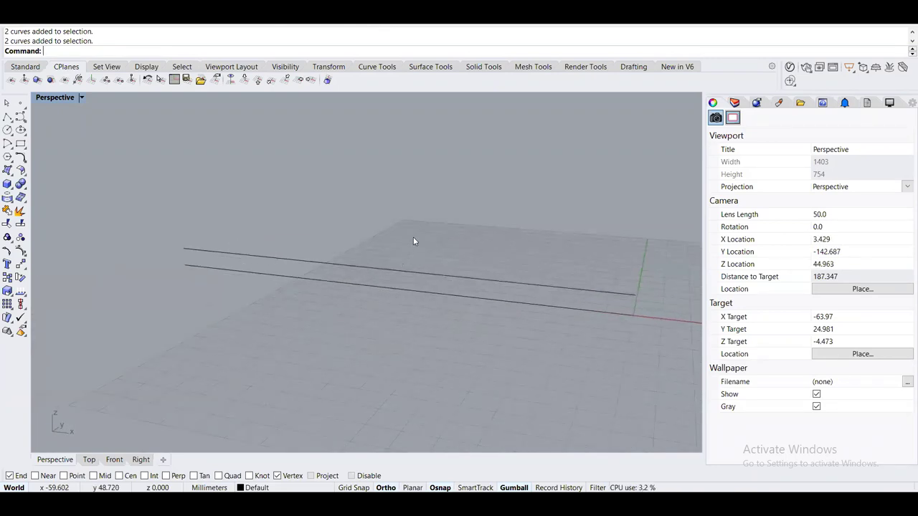
Show the control points of both parallel lines to check them, and hide them again
drag(402, 322, 402, 321)
click(394, 300)
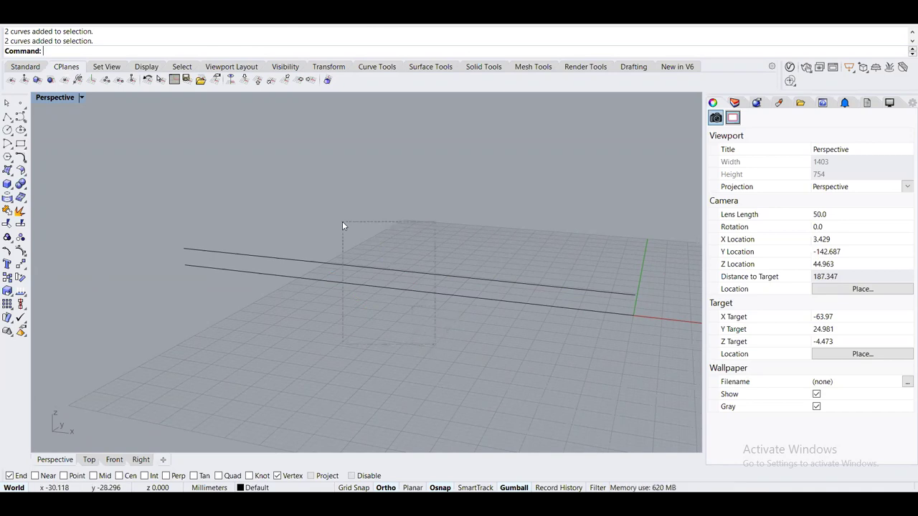
drag(342, 220, 296, 281)
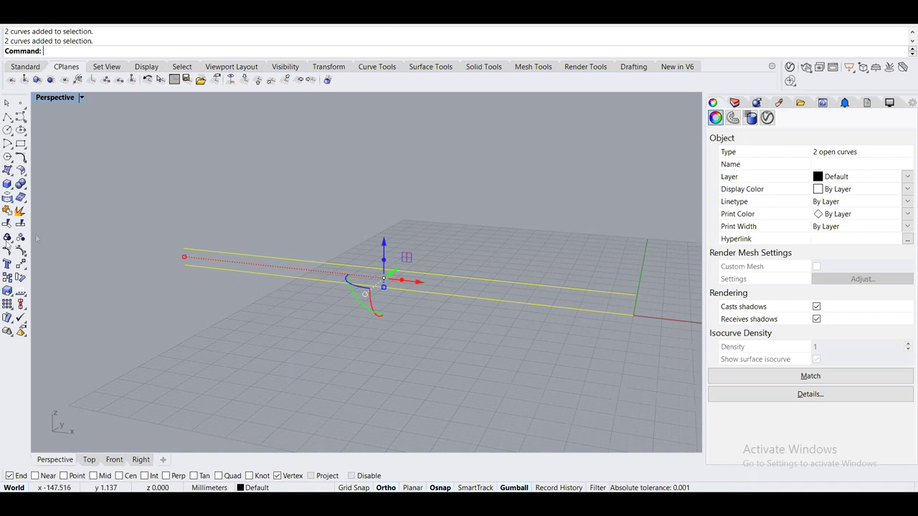
key(Up)
text(intsOn)
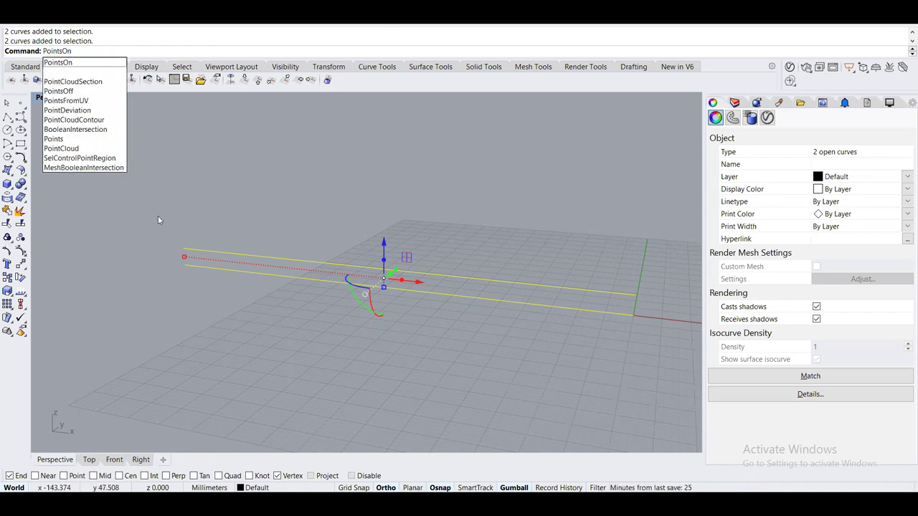
key(Return)
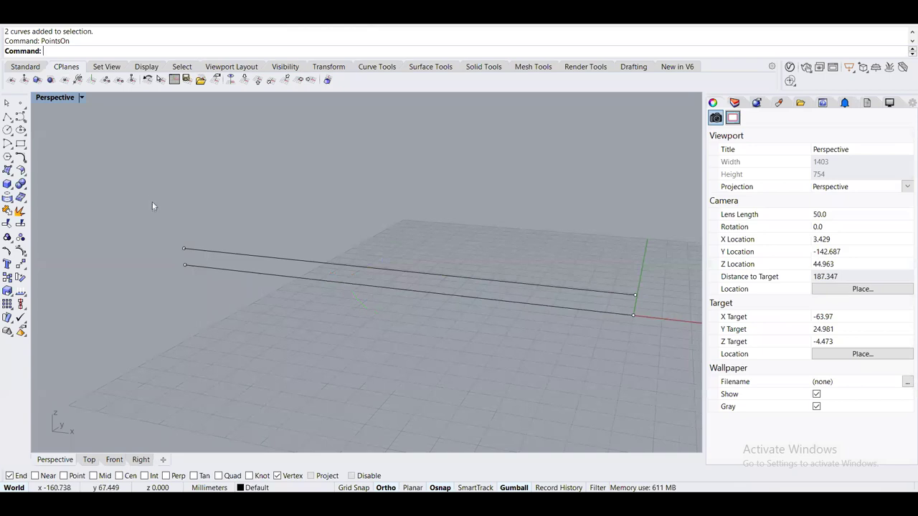
key(Escape)
Rebuild both lines with a point count of 5 and degree 3, deleting the input curves
drag(305, 208, 261, 328)
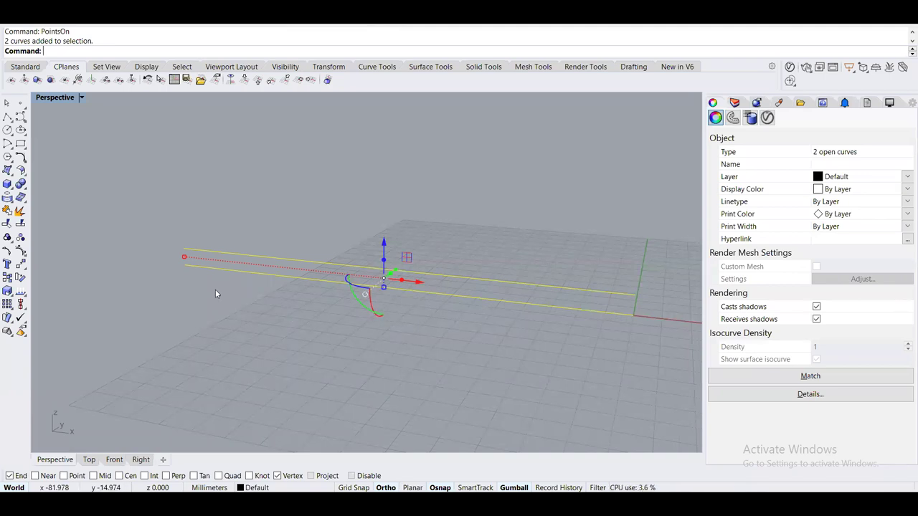
text(Rebuild)
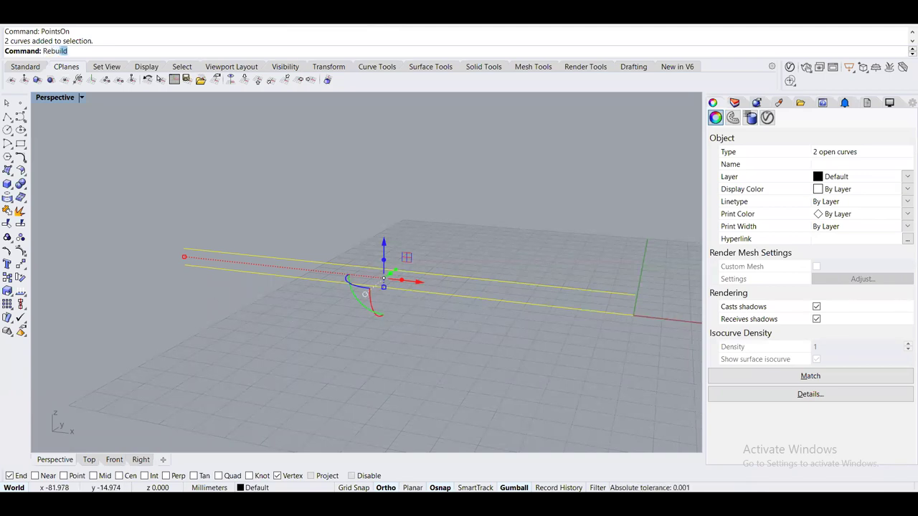
key(Return)
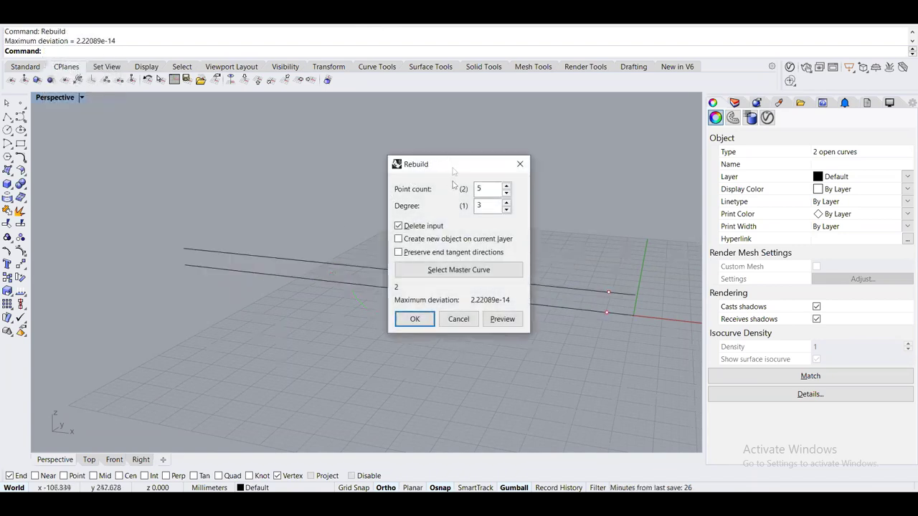
drag(450, 168, 384, 111)
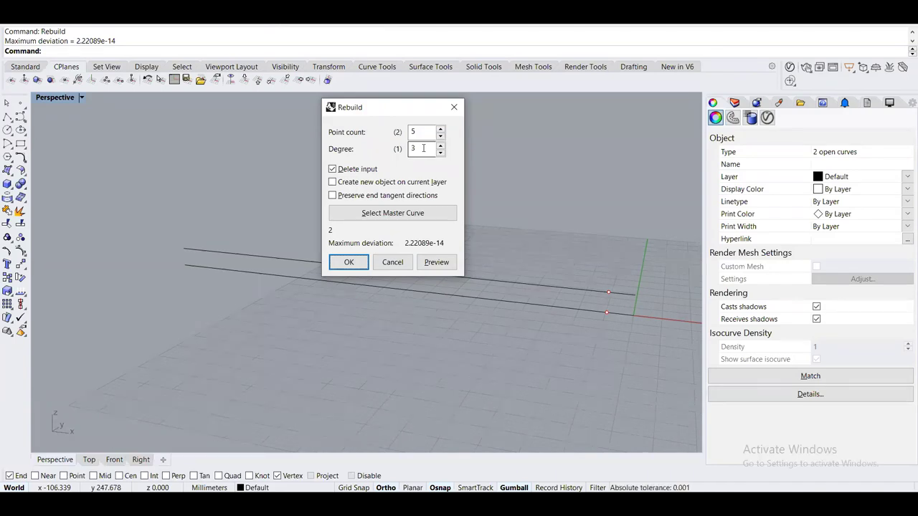
double_click(424, 150)
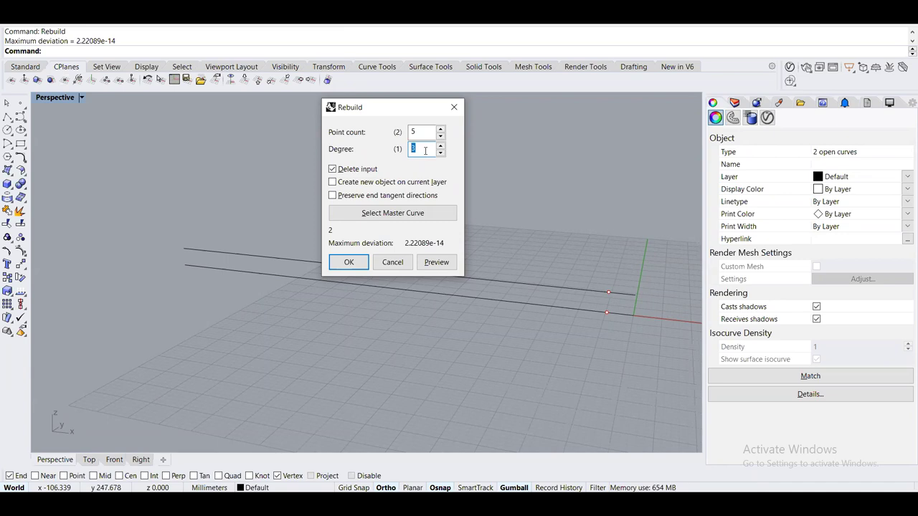
click(425, 151)
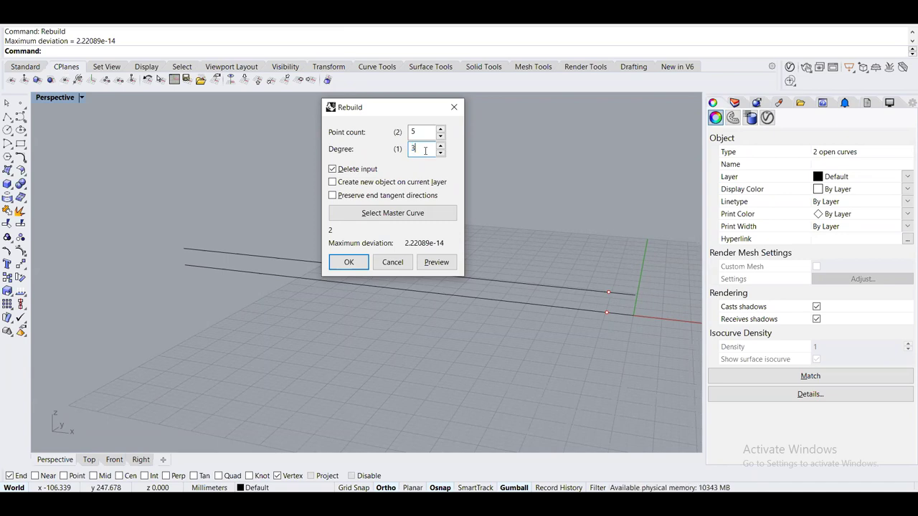
double_click(427, 148)
click(726, 495)
mouse_move(670, 452)
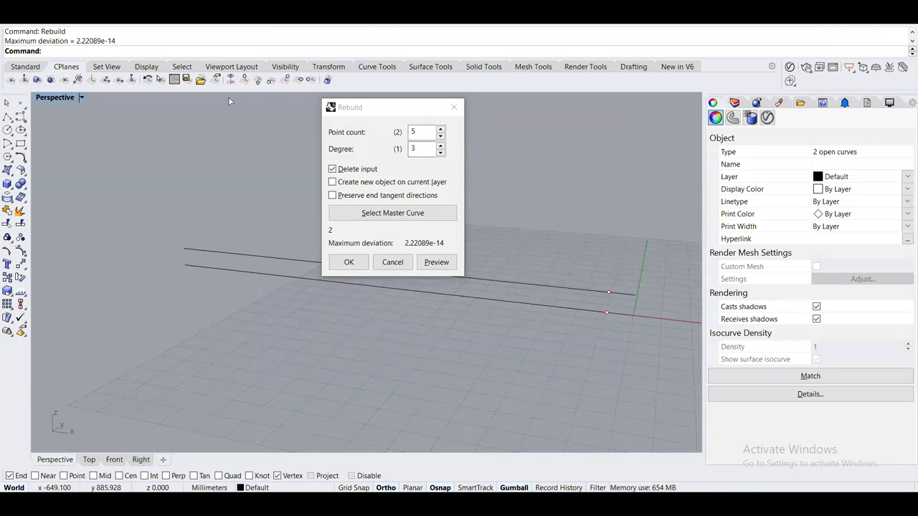
drag(422, 107, 505, 100)
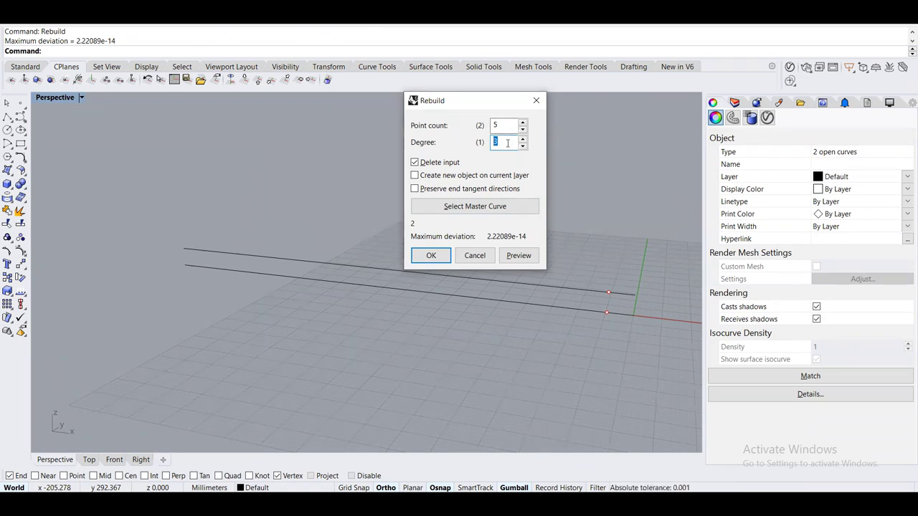
click(433, 257)
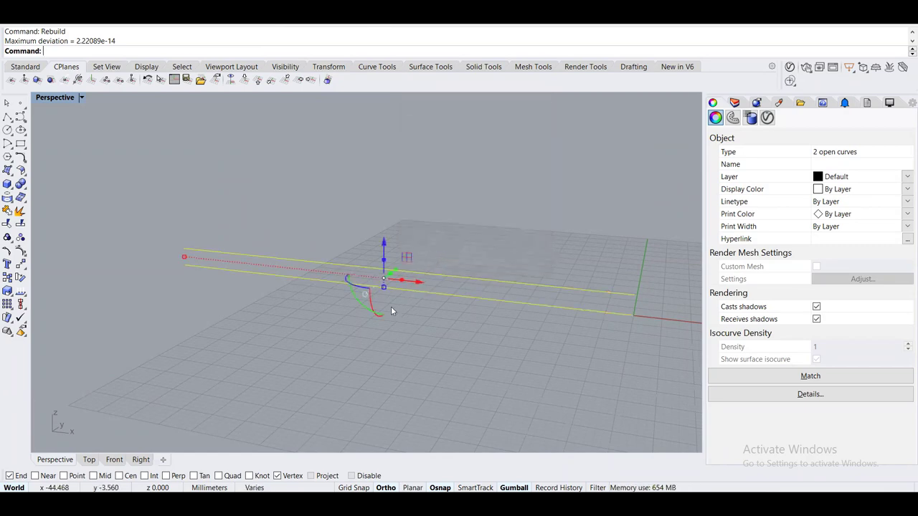
Display the control points of both rebuilt lines and inspect them from another angle
click(360, 351)
drag(403, 301, 339, 206)
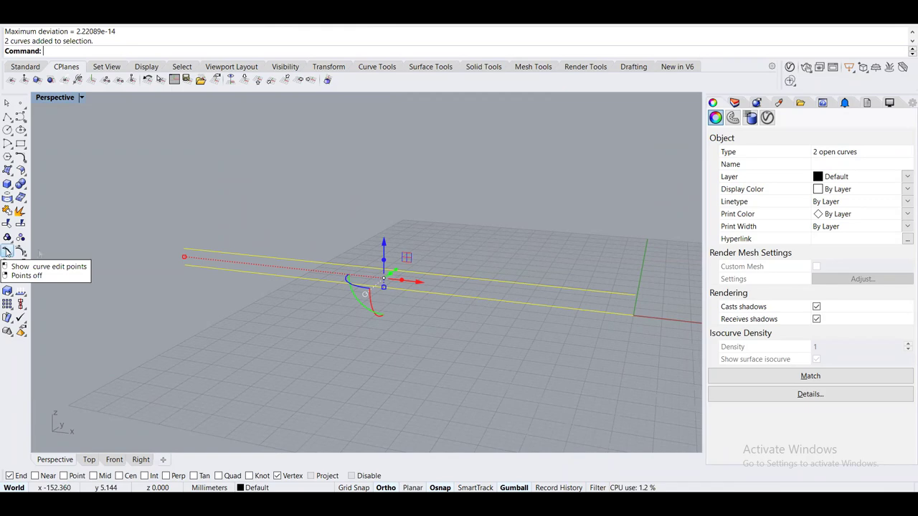
text(PointsOn)
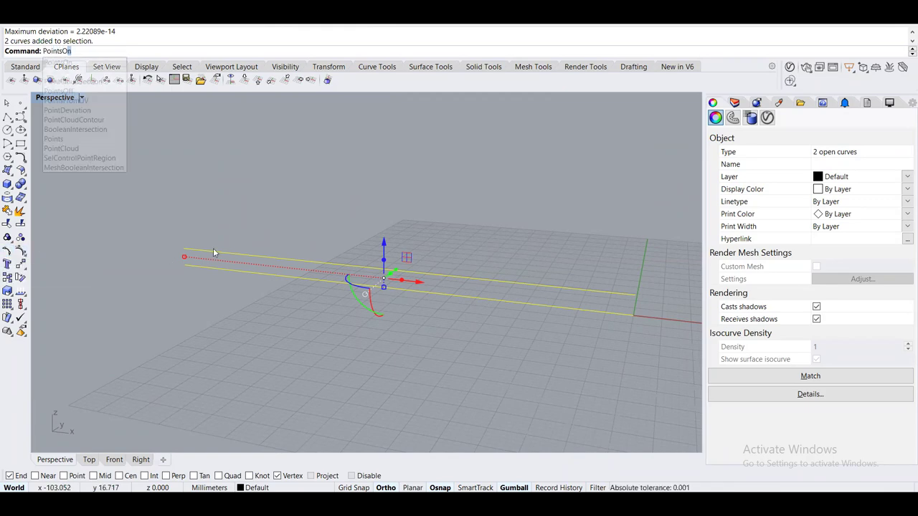
key(Return)
right_drag(222, 218, 186, 210)
right_drag(244, 212, 206, 208)
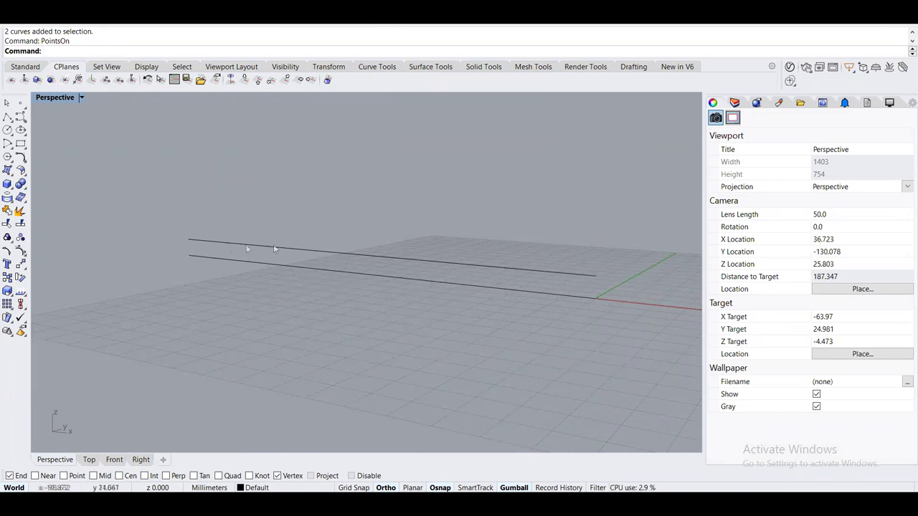
Raise the two control points at the upper line's negative-X end by 4 mm
click(278, 246)
right_drag(277, 244, 300, 298)
drag(170, 259, 288, 296)
right_drag(287, 295, 340, 281)
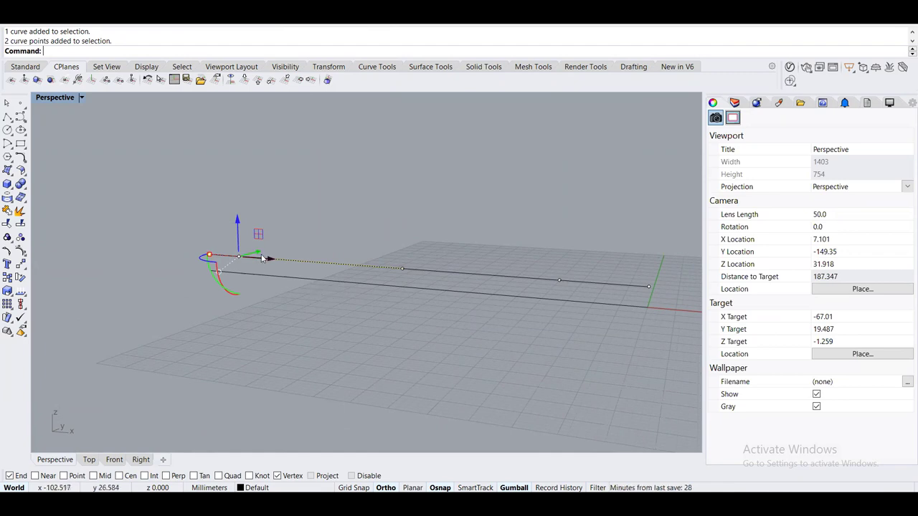
right_drag(395, 276, 279, 274)
scroll(261, 279, up, 3)
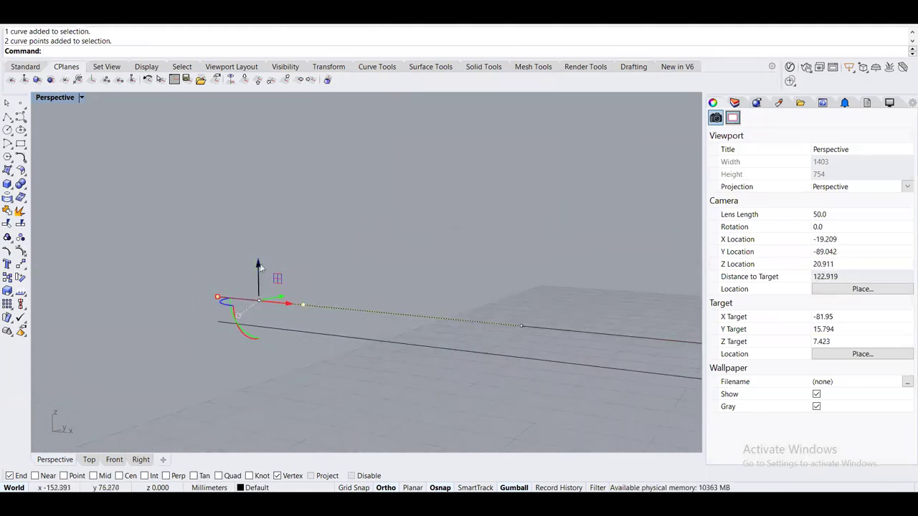
click(259, 266)
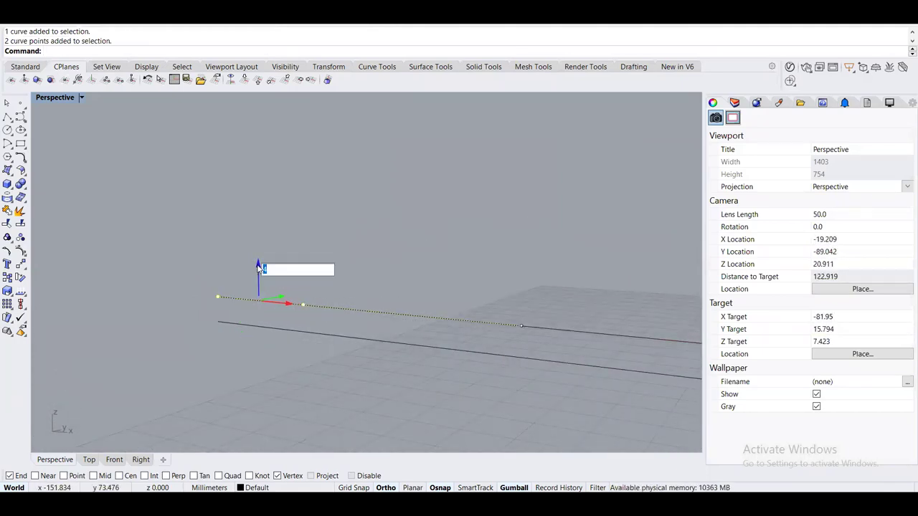
key(Return)
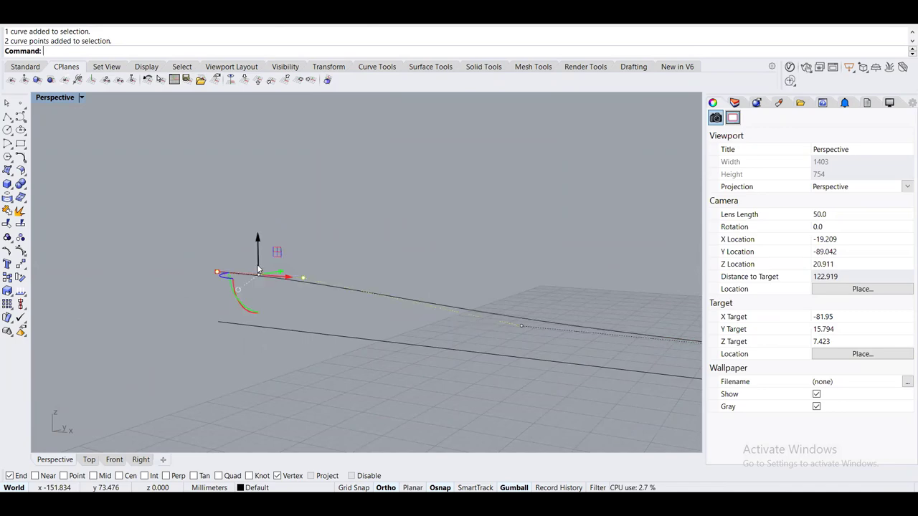
Shift the same two end control points 4 mm in the positive Y direction
right_drag(278, 275, 423, 303)
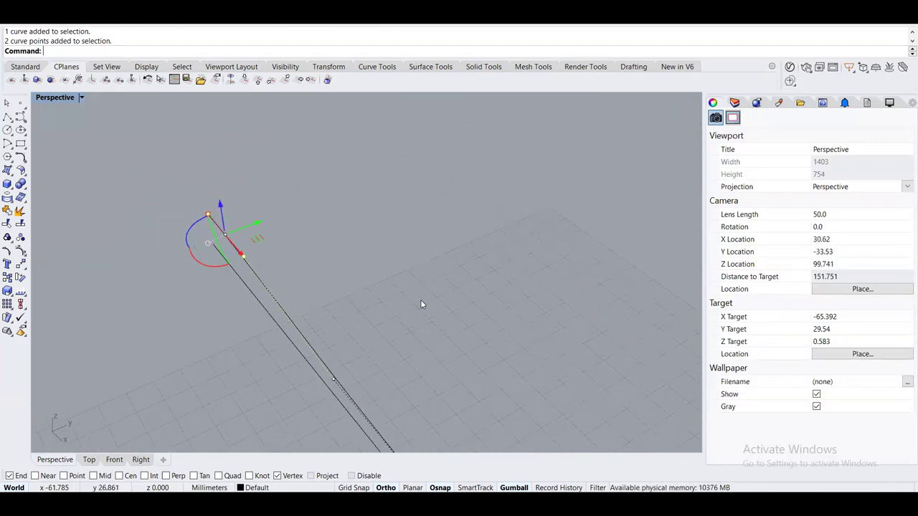
click(256, 227)
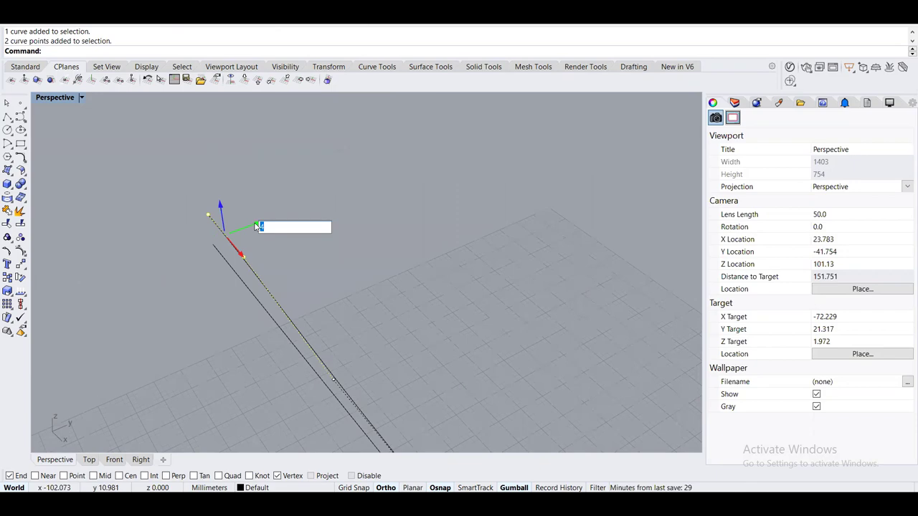
key(Return)
right_drag(258, 228, 316, 193)
scroll(316, 193, down, 3)
right_drag(377, 211, 327, 240)
key(Escape)
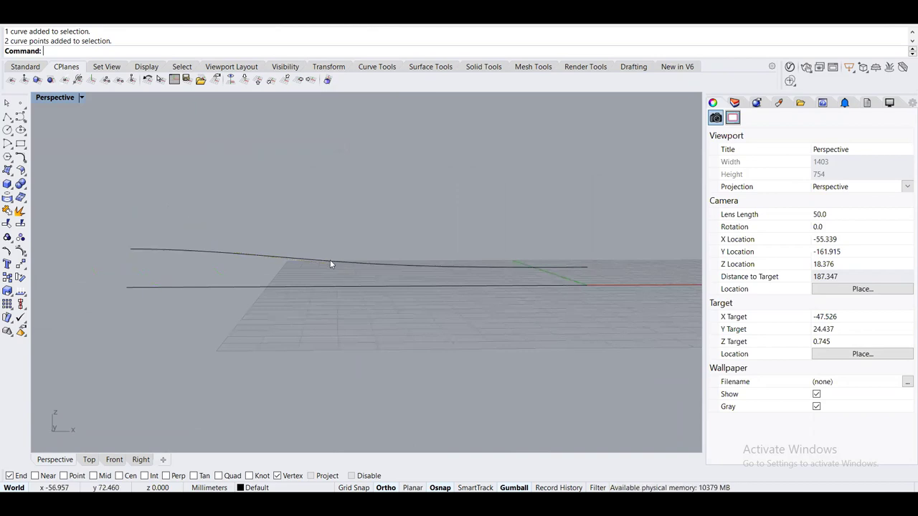
Lower the middle control point of the upper curve by 3 mm along Z
click(323, 264)
right_drag(323, 221, 247, 248)
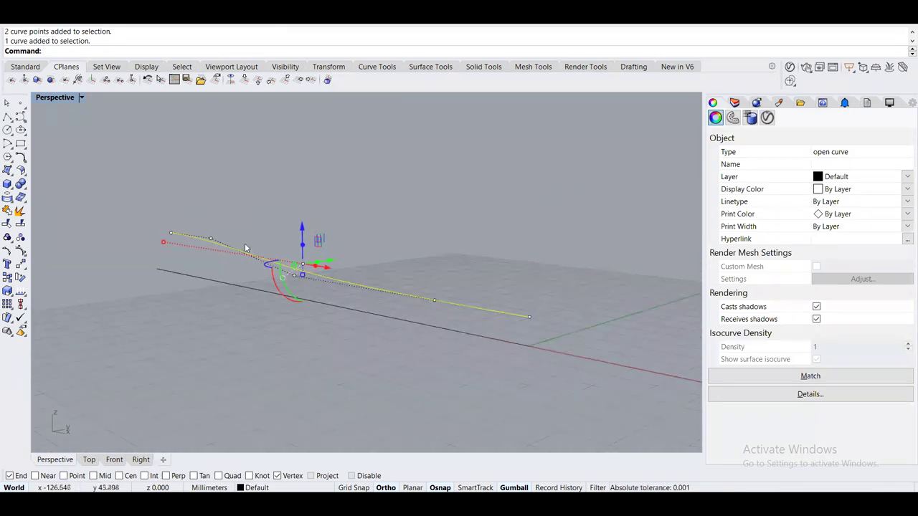
right_drag(283, 276, 348, 224)
click(398, 284)
right_drag(408, 310, 380, 244)
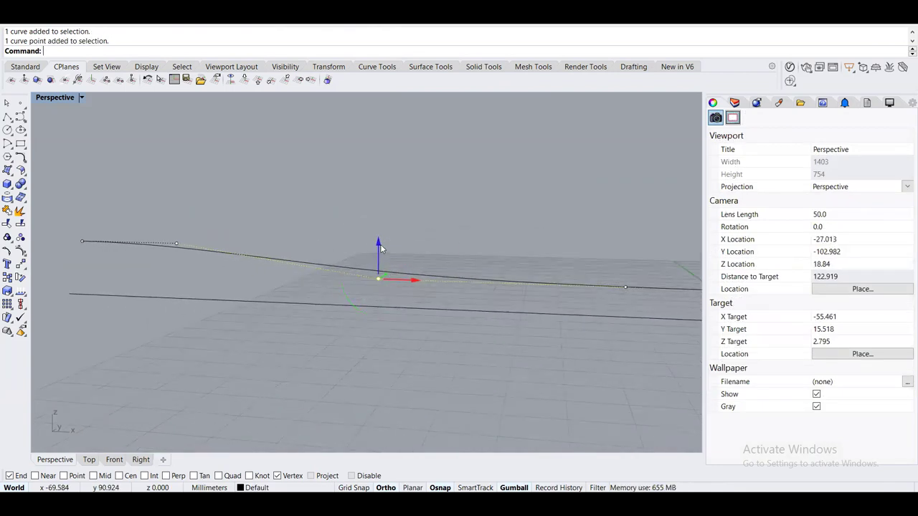
click(380, 245)
text(-3)
key(Return)
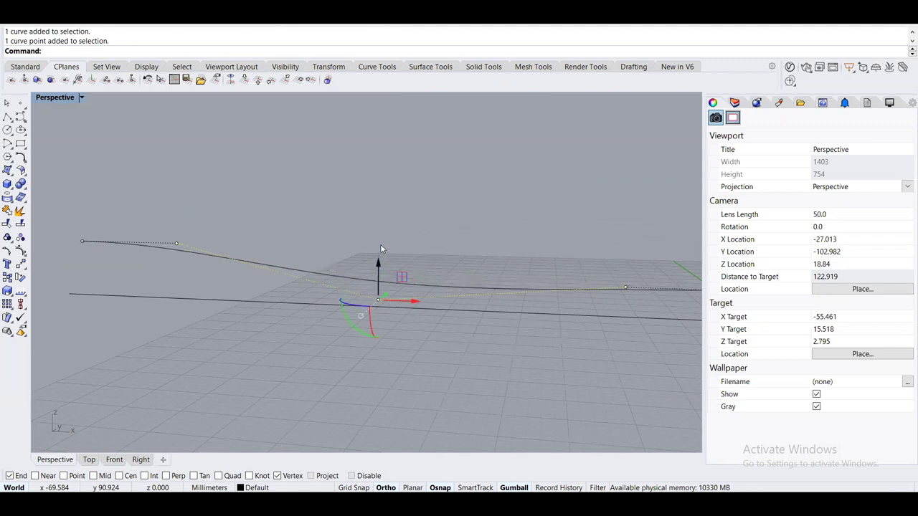
Lower the upper curve's middle control point by another 1 mm and select the whole curve
right_drag(381, 249, 409, 258)
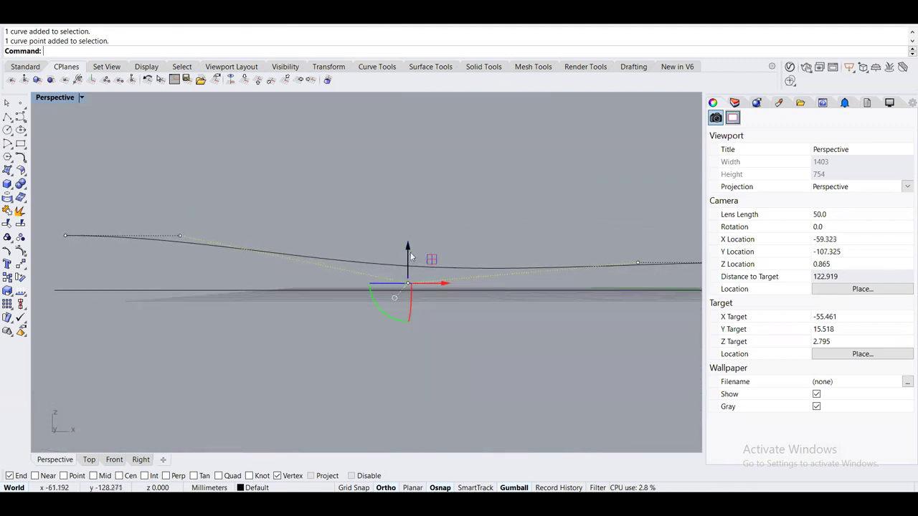
click(408, 249)
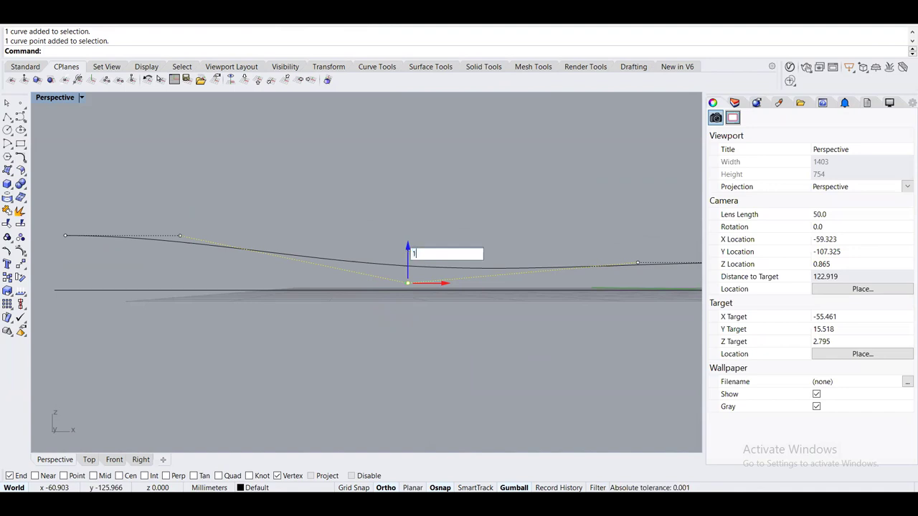
text(-1)
key(Return)
right_drag(419, 238, 370, 271)
click(287, 261)
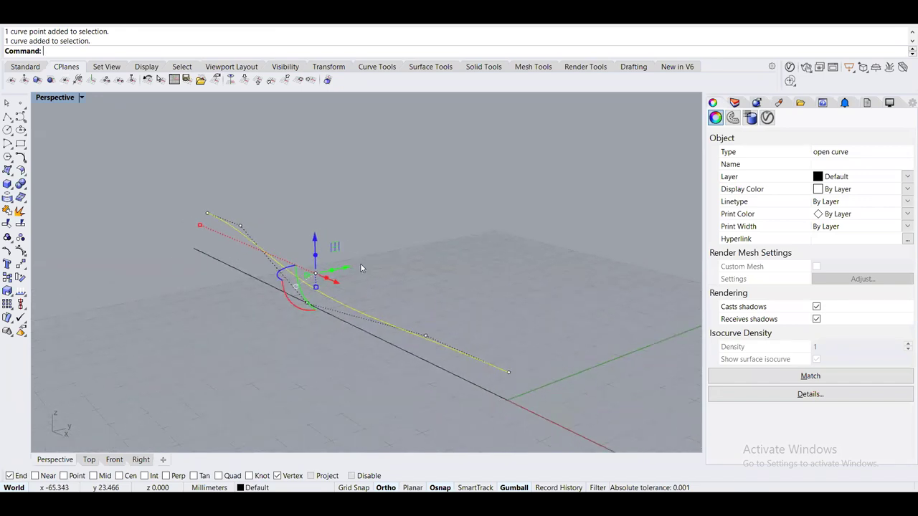
Make a copy of the shaped upper curve offset in the positive Y direction
right_drag(361, 264, 408, 262)
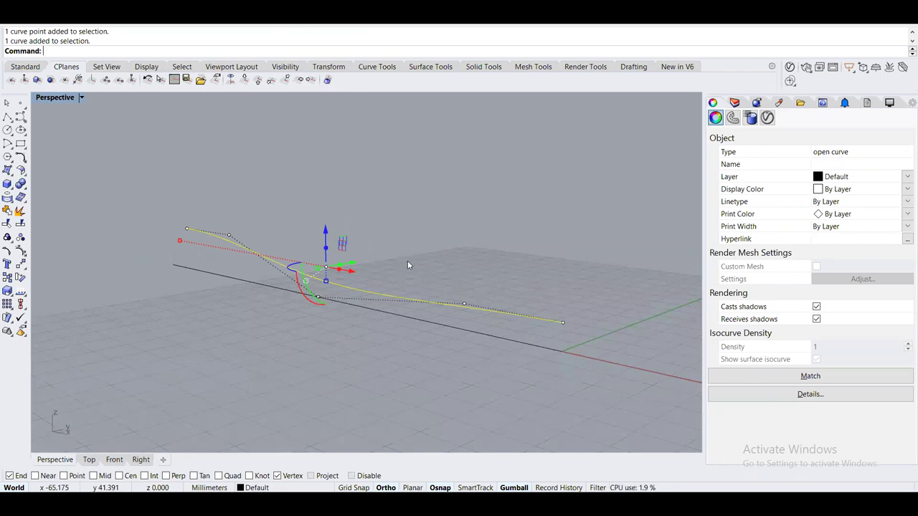
right_drag(408, 261, 363, 269)
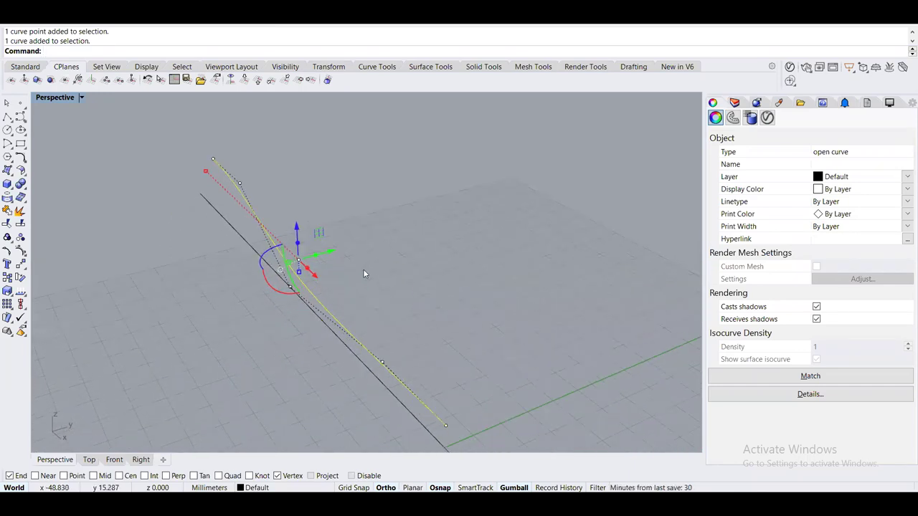
click(326, 256)
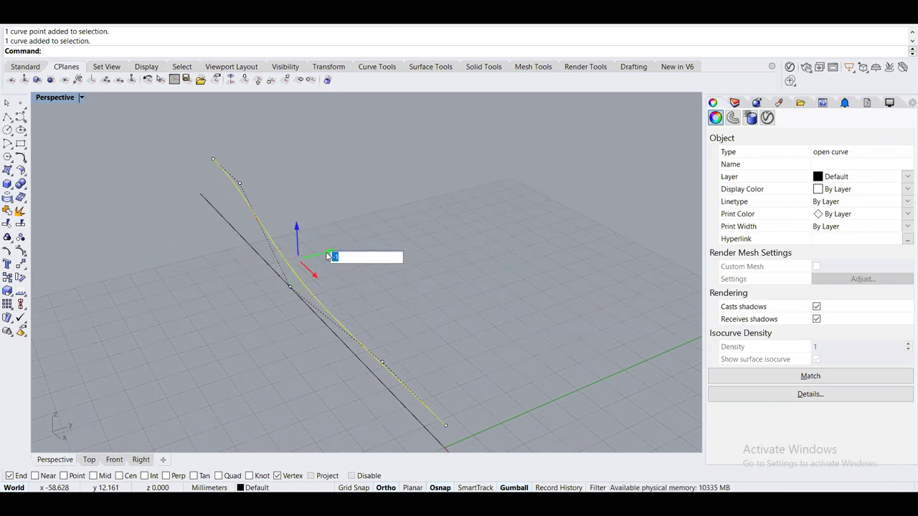
key(Return)
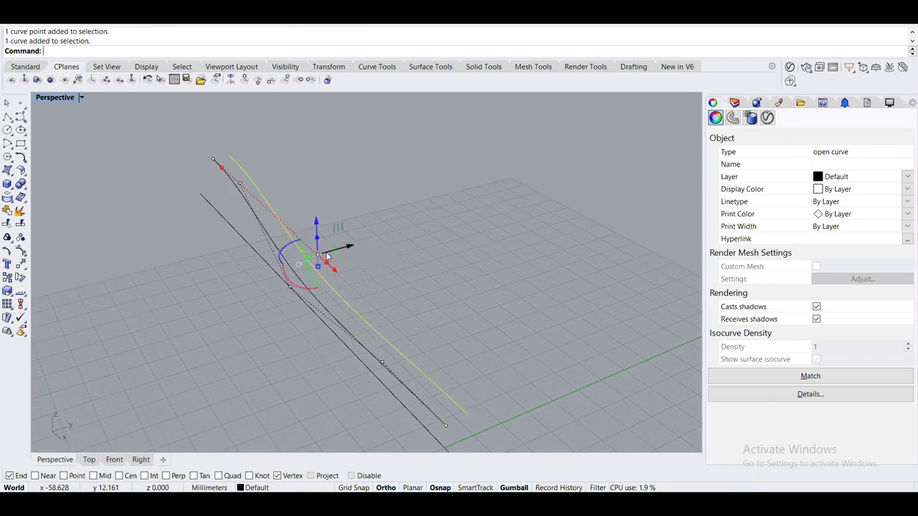
Raise the two control points at the copied curve's positive-X end by 2 mm
click(470, 271)
right_drag(470, 271, 390, 254)
click(463, 291)
drag(390, 254, 532, 292)
right_drag(505, 265, 419, 244)
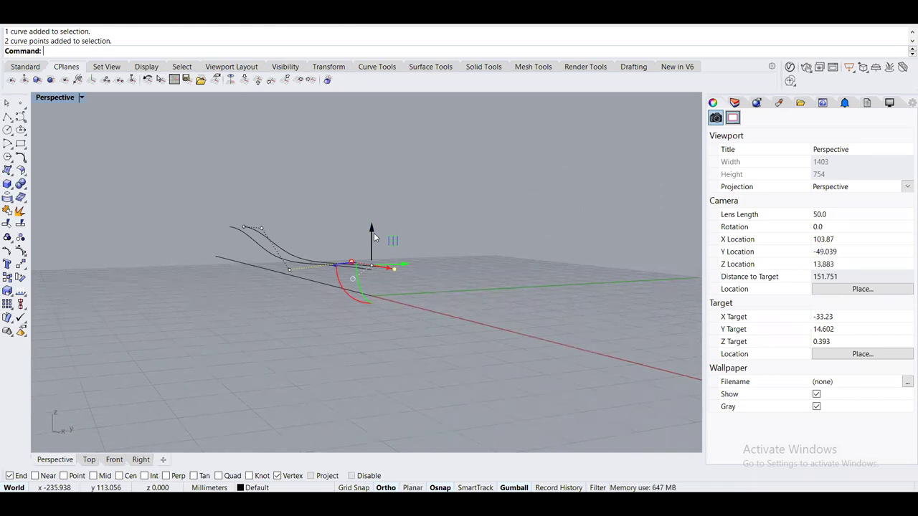
right_drag(374, 236, 421, 222)
scroll(425, 231, up, 2)
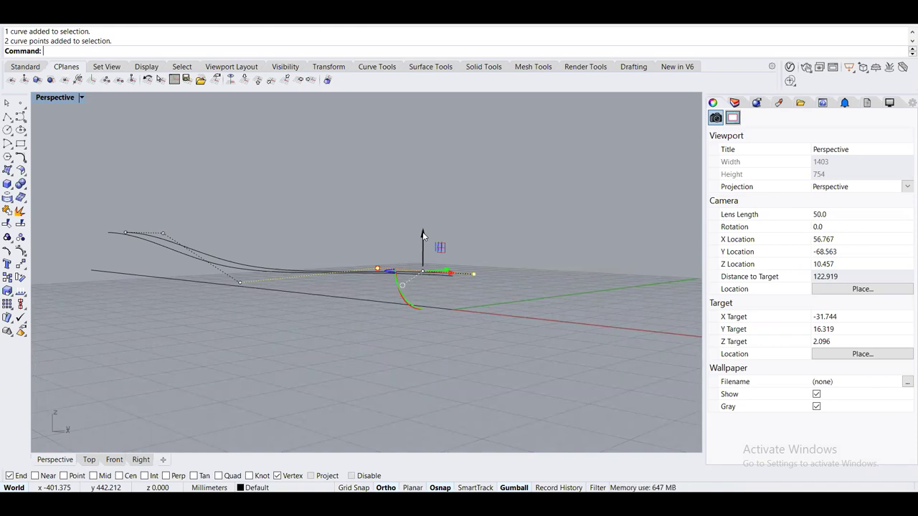
click(423, 232)
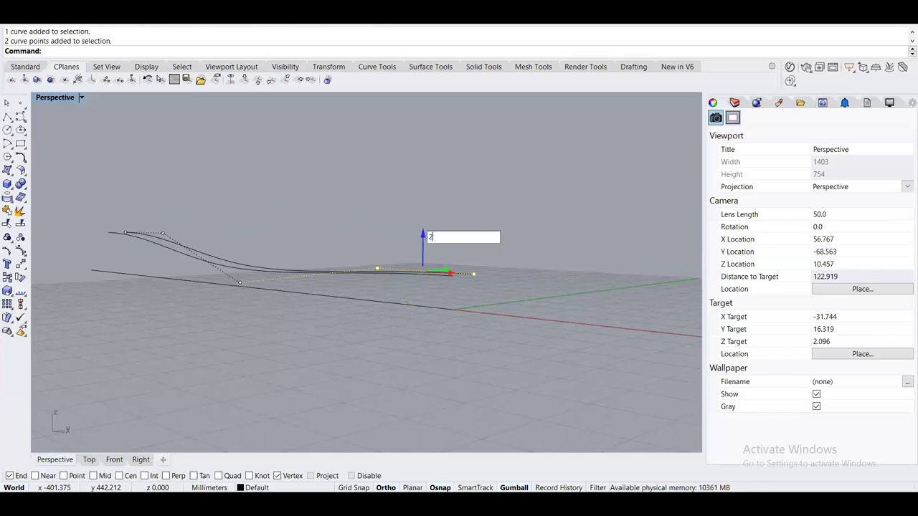
text(2)
key(Return)
Raise the copied curve's middle control point by 6 mm along Z
right_drag(422, 231, 426, 331)
scroll(333, 349, up, 6)
drag(307, 365, 518, 341)
right_drag(518, 341, 384, 323)
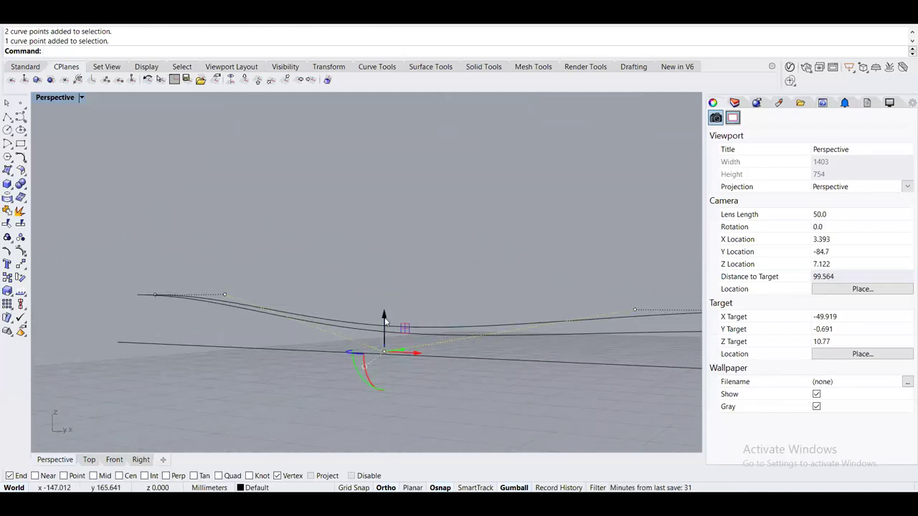
click(385, 323)
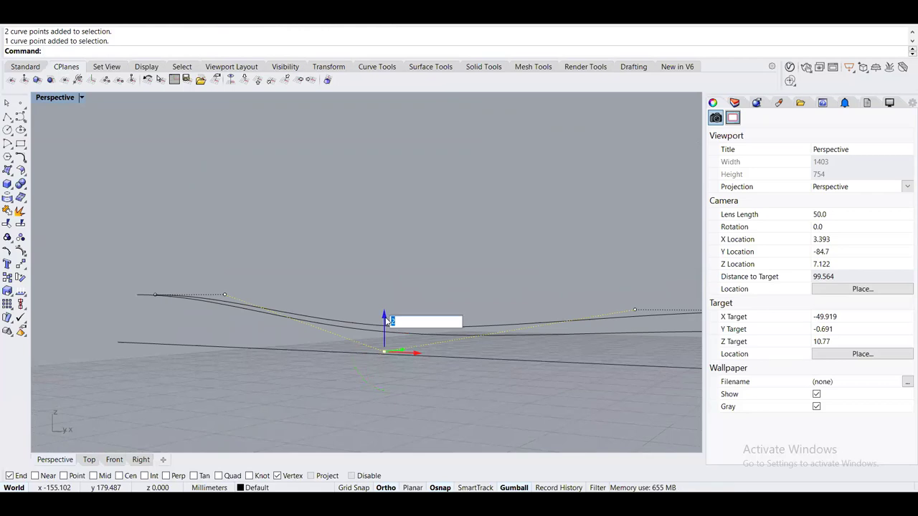
text(6)
key(Return)
Raise the two control points at the copied curve's negative-X end along Z
right_drag(386, 320, 308, 319)
drag(127, 277, 315, 340)
click(247, 266)
text(6)
key(Return)
Adjust the position of the copied curve's middle control point along the Y axis
right_drag(286, 273, 265, 287)
click(349, 285)
drag(250, 264, 367, 325)
click(378, 295)
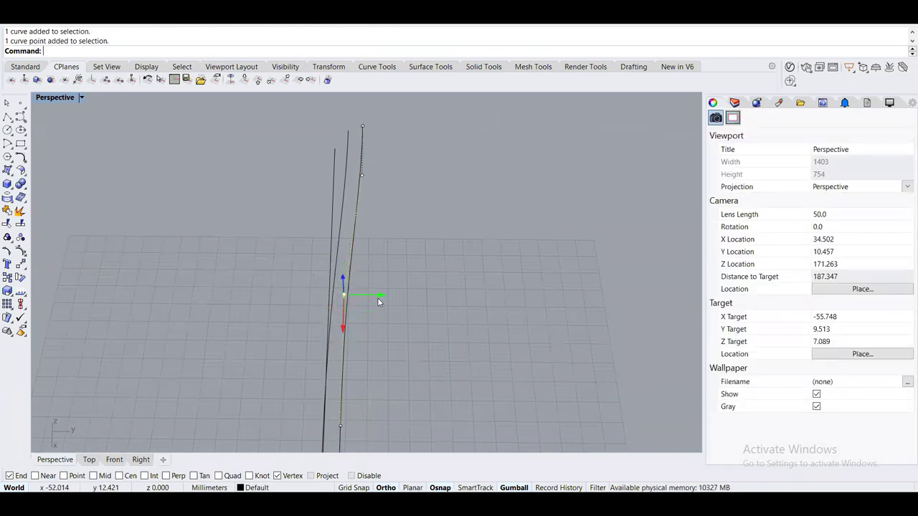
key(Return)
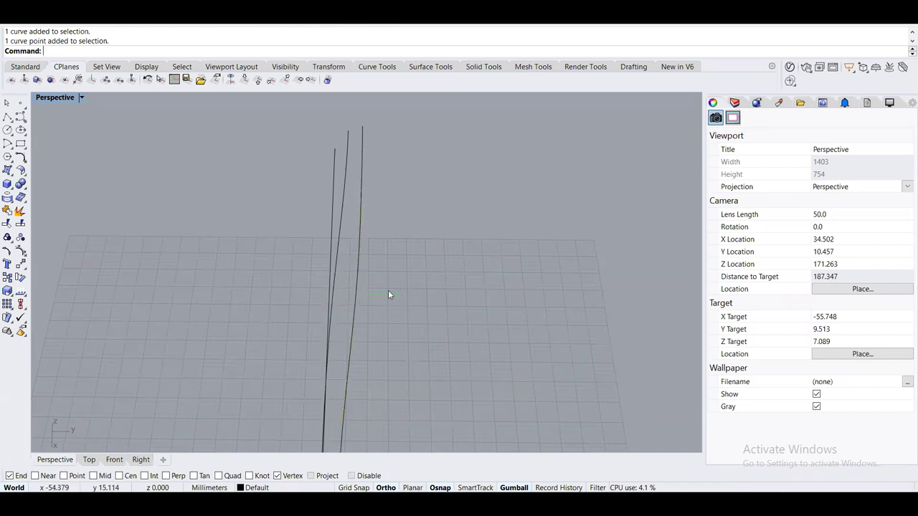
click(359, 290)
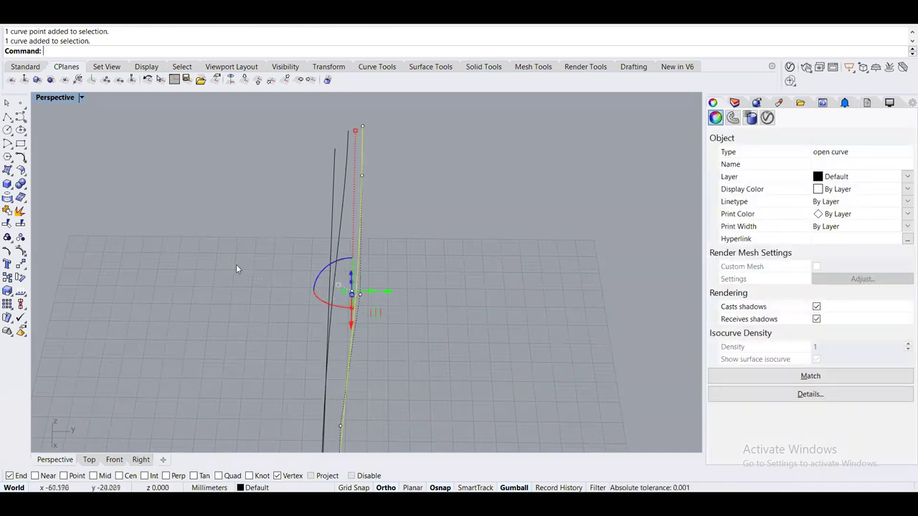
drag(222, 257, 379, 313)
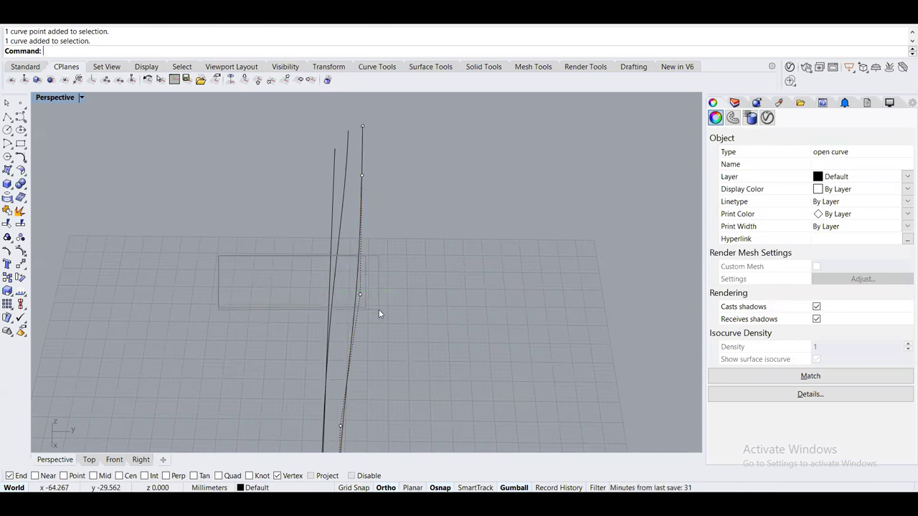
click(391, 295)
Loft a surface between the straight line and the first shaped curve with Normal style and Do not simplify
right_drag(492, 254, 528, 246)
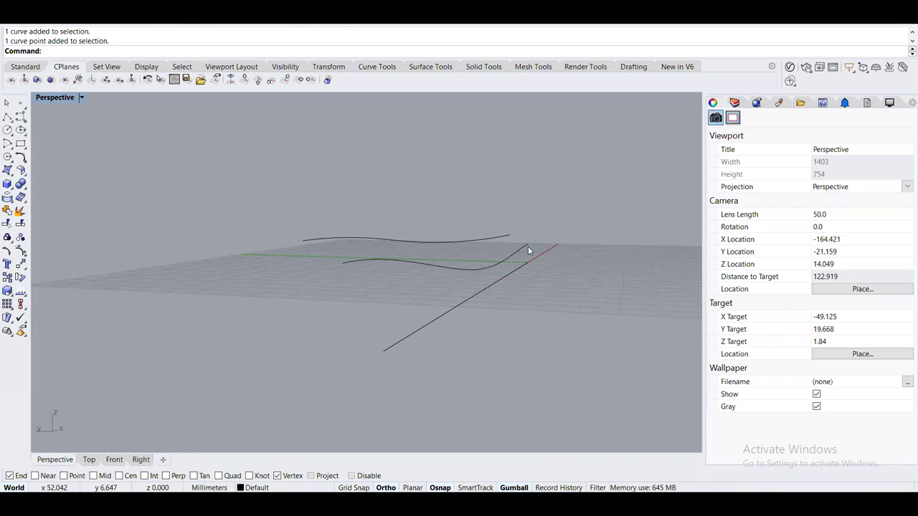
right_drag(528, 246, 466, 274)
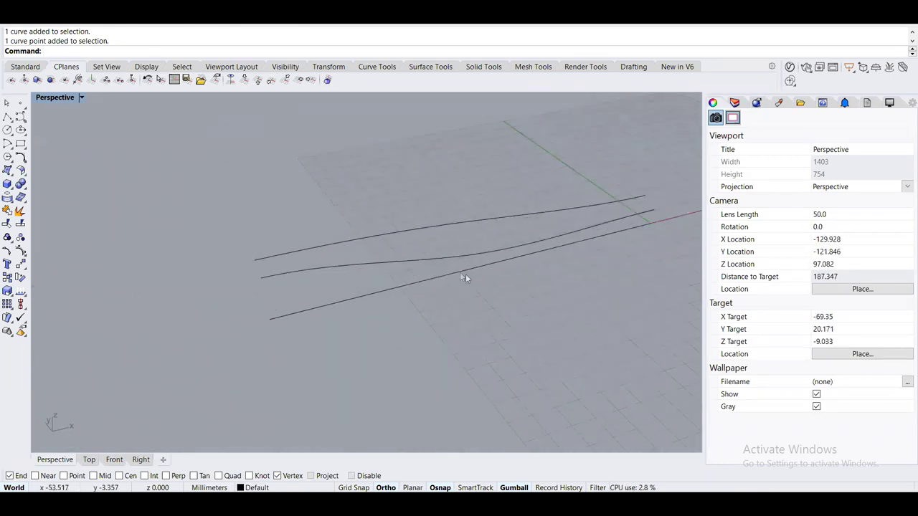
click(465, 274)
shift+click(384, 259)
right_drag(369, 274, 441, 331)
text(Loft)
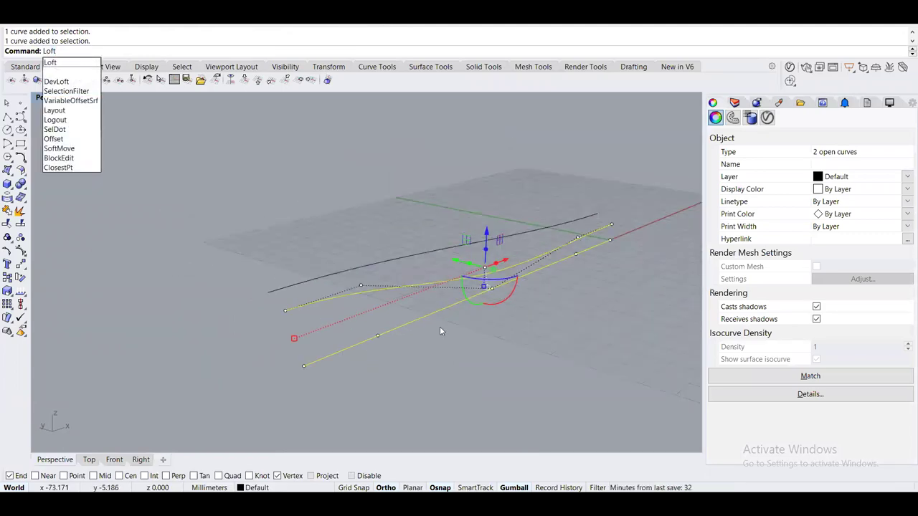
key(Return)
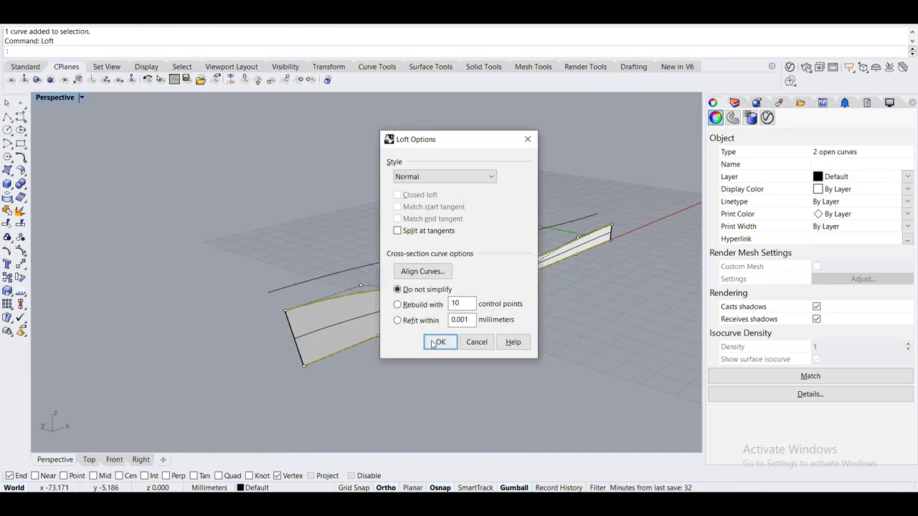
drag(435, 137, 638, 127)
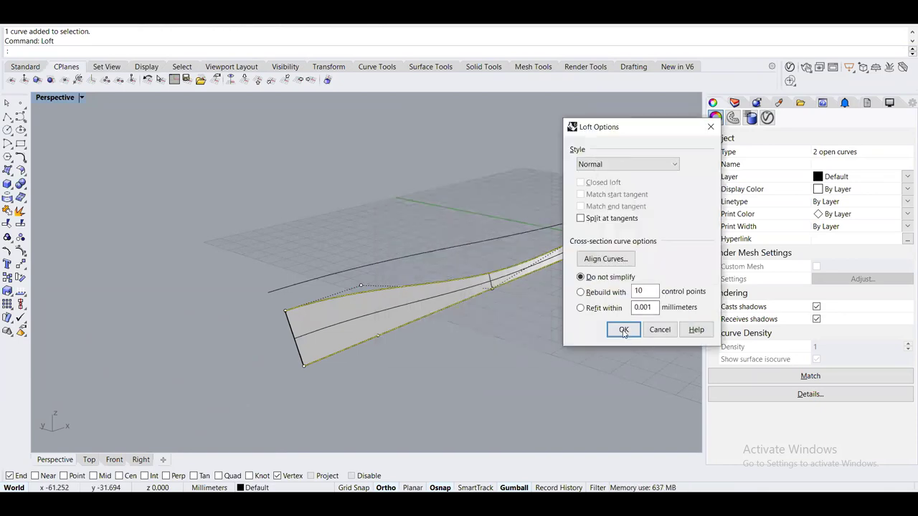
click(624, 329)
Loft a second surface between the first shaped curve and its offset copy
right_drag(547, 346, 586, 350)
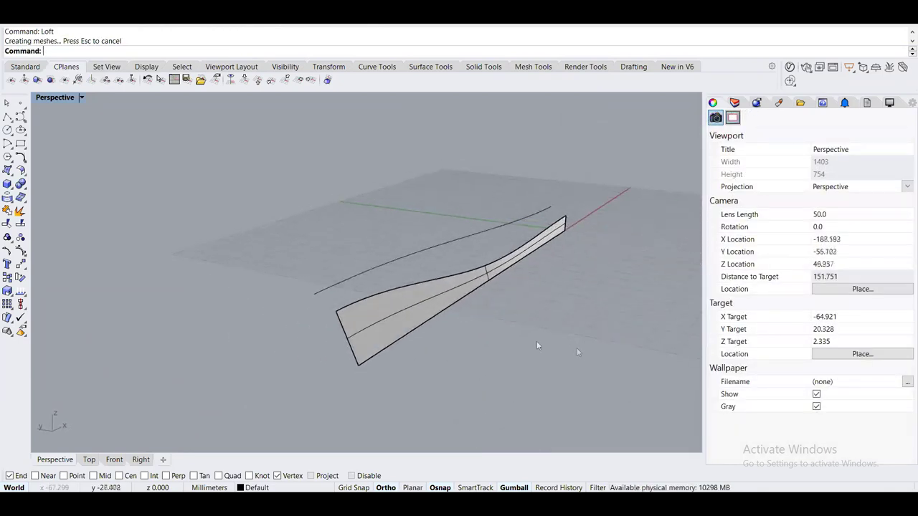
scroll(402, 303, up, 3)
click(391, 287)
click(429, 316)
shift+click(344, 269)
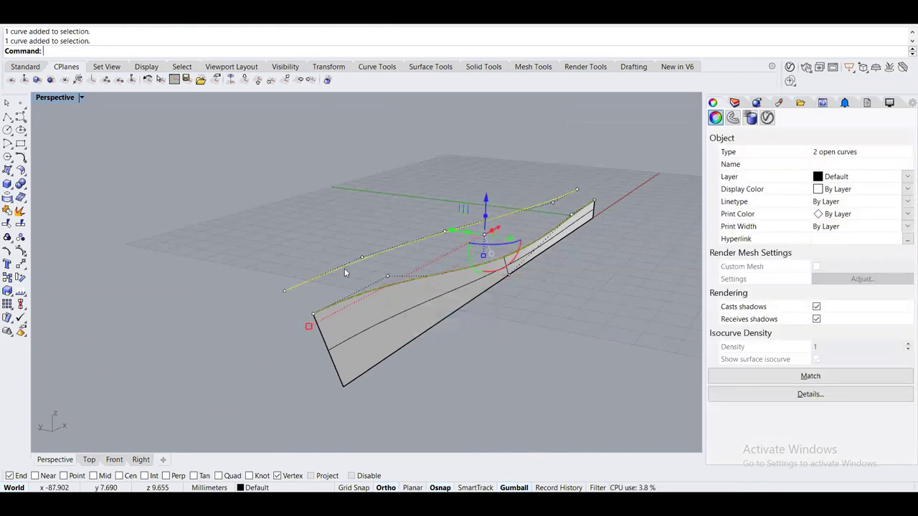
text(loft)
key(Return)
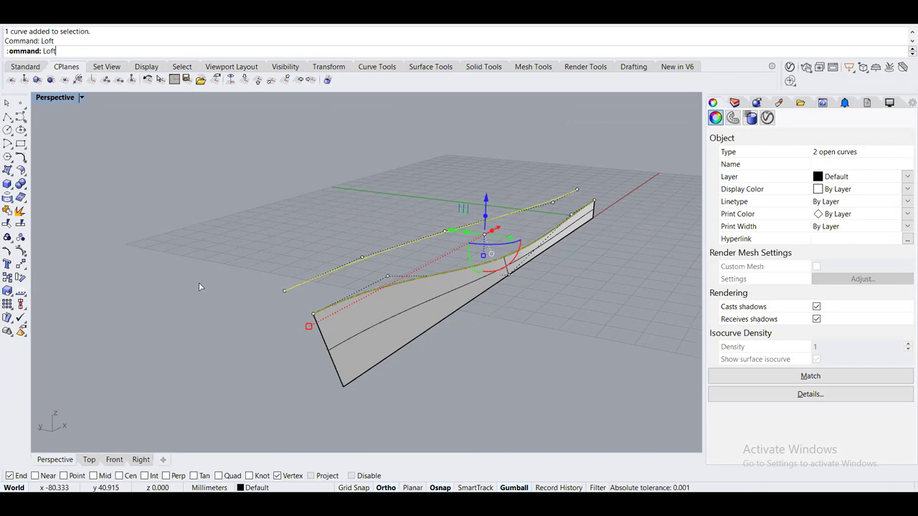
click(623, 329)
Capture the lofted surfaces from the open negative-X end and paste the image into a new Photoshop document
right_drag(543, 360, 373, 367)
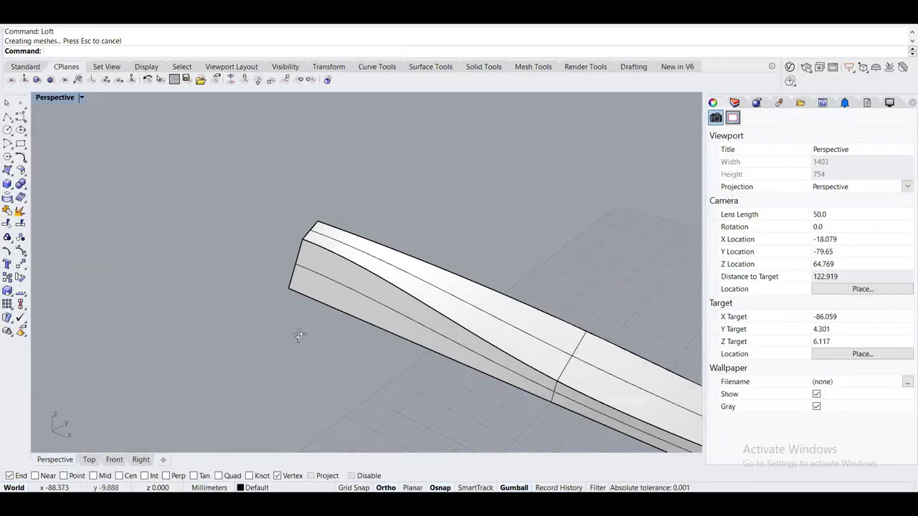
right_drag(297, 334, 475, 287)
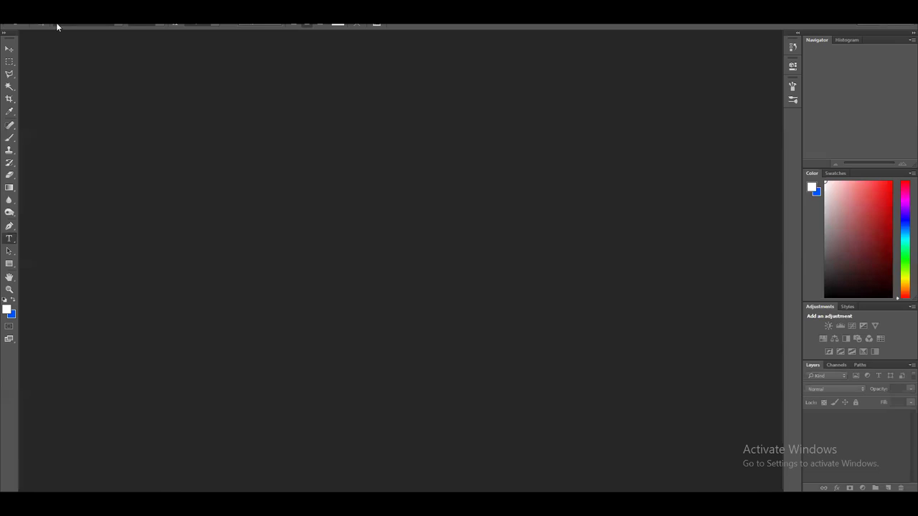
click(21, 24)
click(32, 29)
click(553, 126)
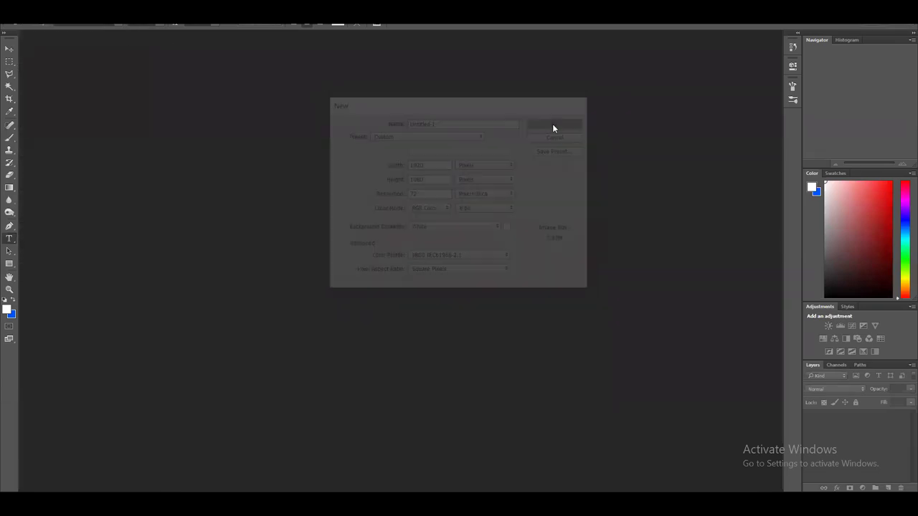
key(ctrl+v)
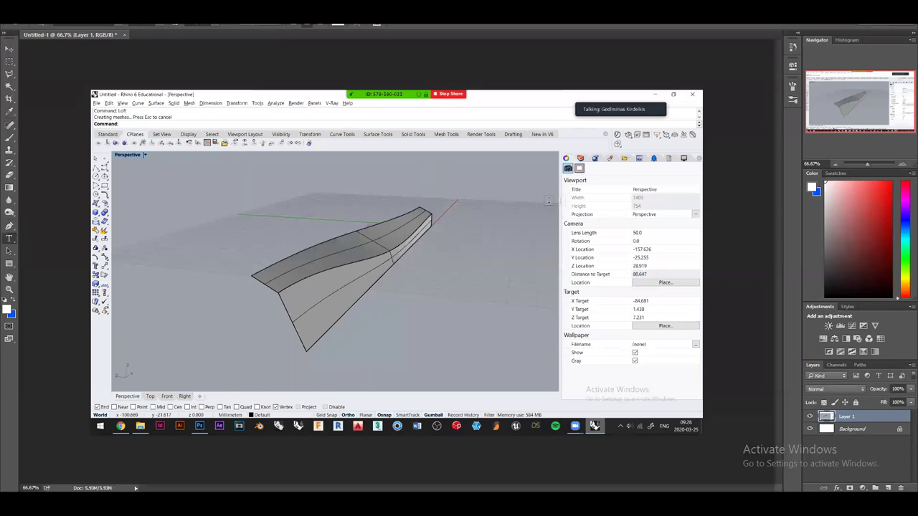
alt+scroll(249, 244, up, 4)
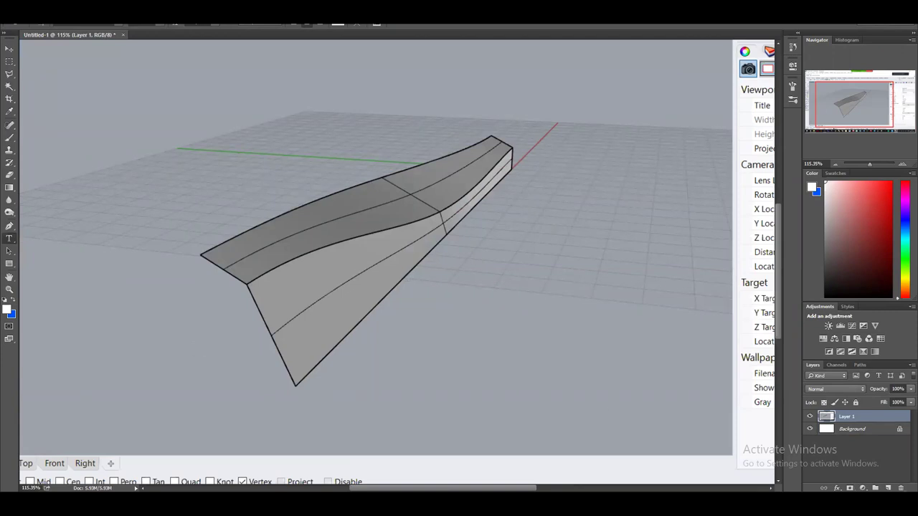
Trace the surface end edges at both the far and near ends with blue Brush strokes
click(10, 138)
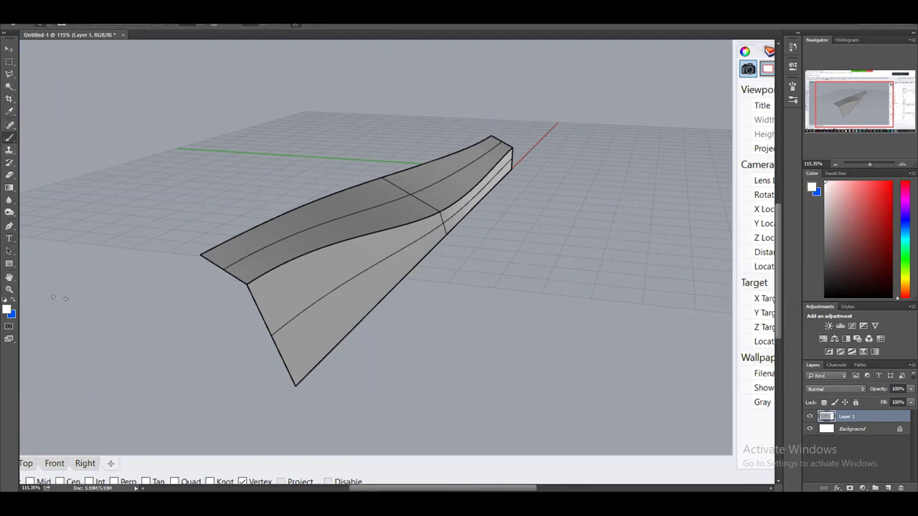
click(13, 301)
drag(526, 157, 486, 128)
drag(515, 136, 512, 199)
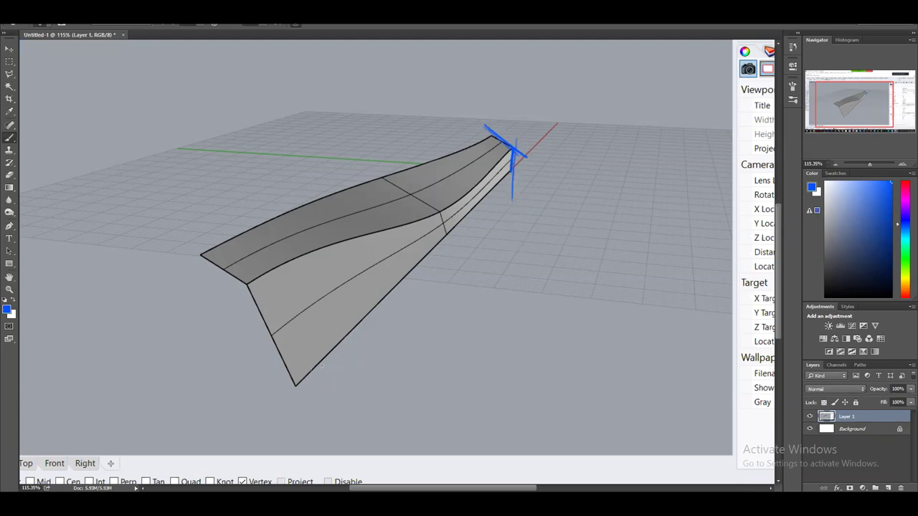
mouse_move(250, 288)
mouse_down()
mouse_move(298, 397)
mouse_move(265, 325)
mouse_move(216, 262)
mouse_move(252, 289)
mouse_move(195, 254)
mouse_up()
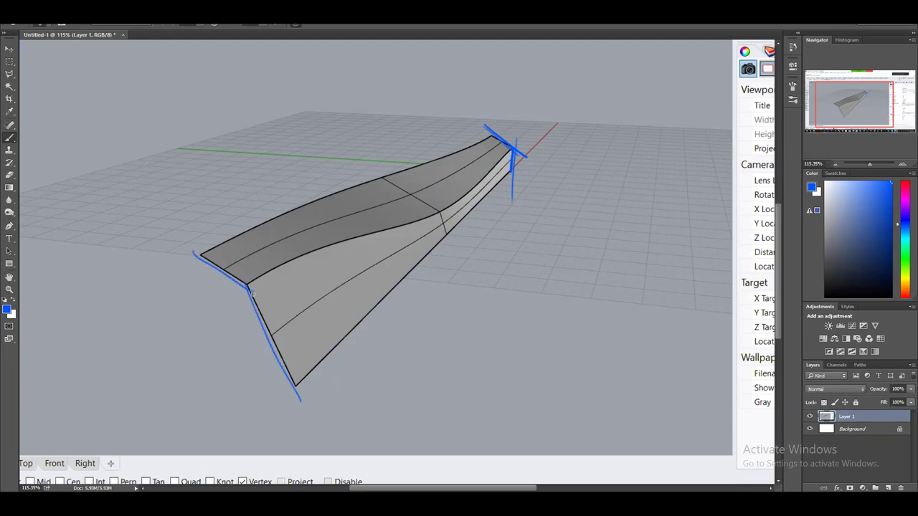
Brush a long blue base line through the near bottom corner, marking the wall's angle and an inward-slanting alternative
drag(211, 358, 43, 300)
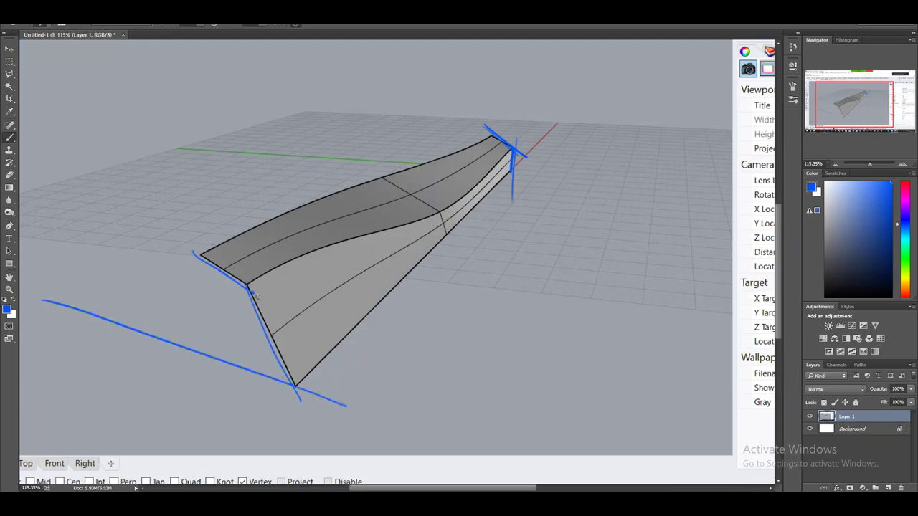
drag(251, 291, 283, 386)
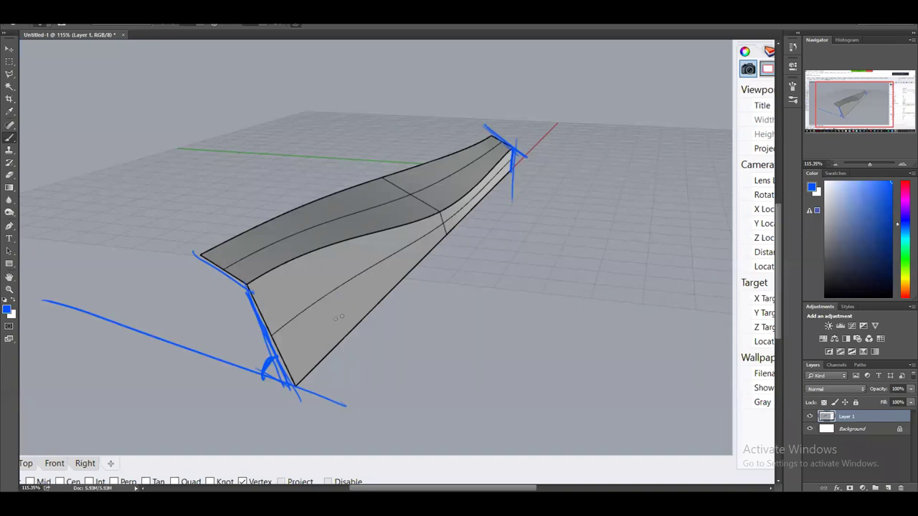
mouse_move(353, 284)
mouse_down()
mouse_move(316, 335)
mouse_move(326, 298)
mouse_move(352, 276)
mouse_move(297, 384)
mouse_up()
mouse_move(329, 310)
mouse_down()
mouse_move(295, 383)
mouse_move(336, 299)
mouse_up()
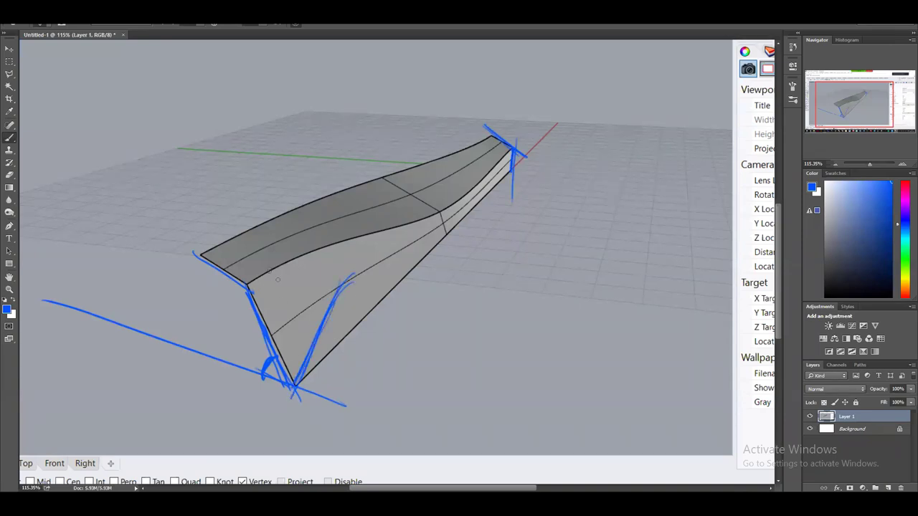
drag(250, 284, 280, 340)
Switch back to Rhino and delete both lofted surfaces
key(alt+Tab)
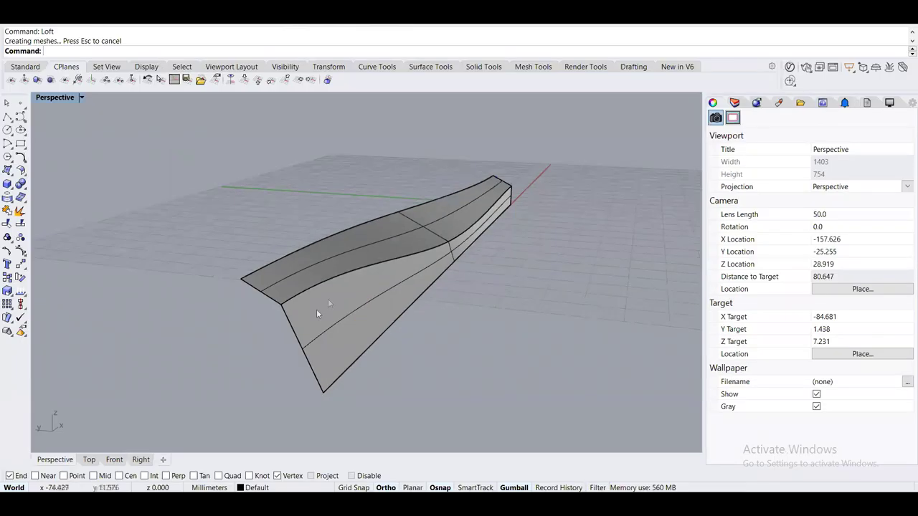
click(319, 327)
key(Delete)
key(Delete)
Move the two control points at the first shaped curve's negative-X end by -8 mm along Y
right_drag(328, 300, 234, 202)
click(323, 281)
drag(234, 203, 362, 307)
right_drag(362, 307, 305, 271)
click(306, 271)
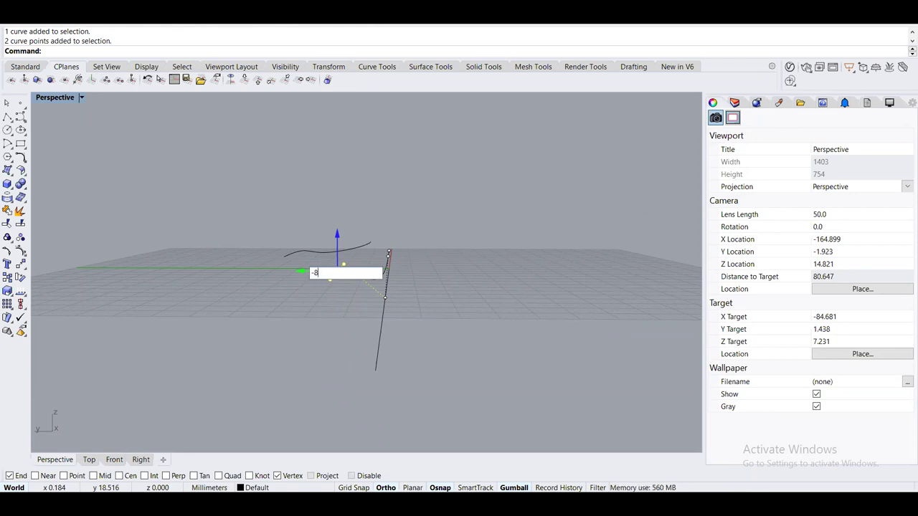
key(Return)
Loft the side wall between the straight base line and the shaped curve nearest to it
right_drag(336, 254, 381, 304)
click(388, 330)
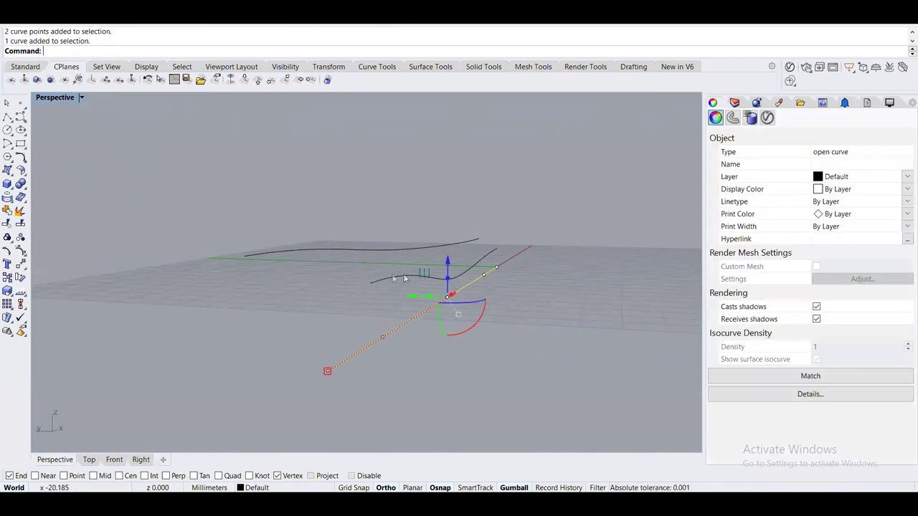
shift+click(388, 281)
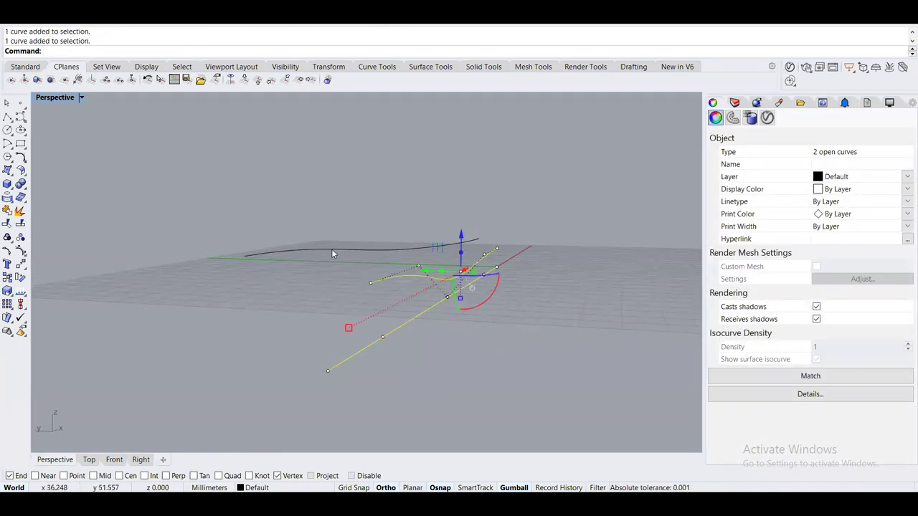
key(Return)
key(Return)
Loft the top surface between the two shaped curves with the Normal style and no simplification
click(387, 281)
key(Escape)
right_drag(372, 264, 391, 288)
click(420, 313)
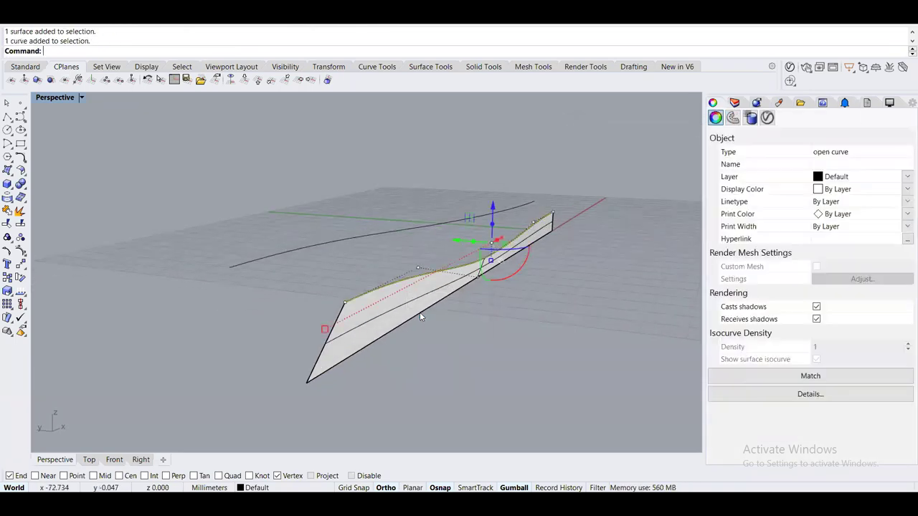
shift+click(319, 243)
key(Return)
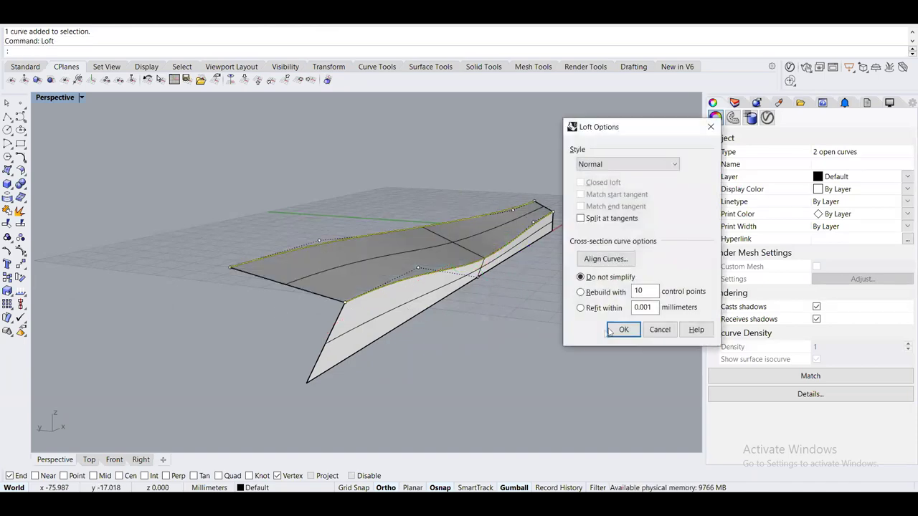
click(623, 330)
right_drag(550, 367, 496, 340)
click(360, 317)
shift+click(313, 267)
right_drag(329, 278, 313, 310)
click(437, 359)
right_drag(437, 358, 494, 327)
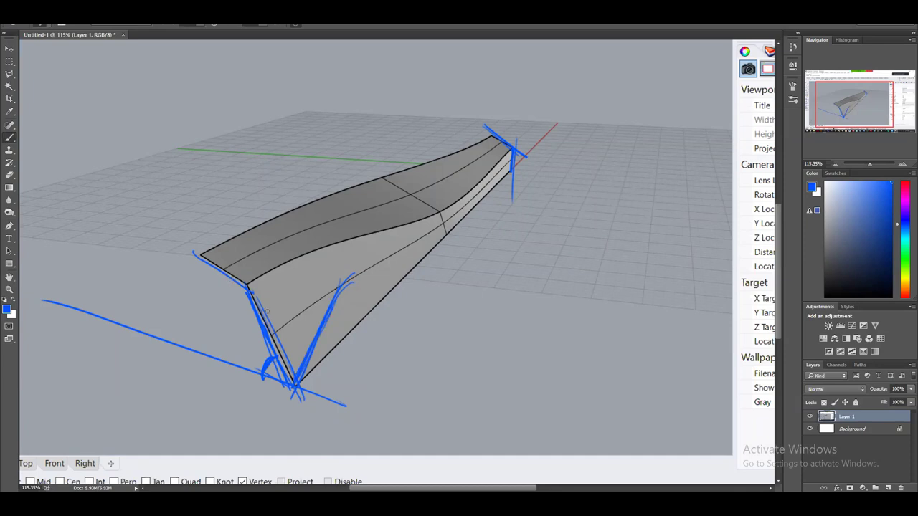
Brush blue strokes showing the top edge extended inward, the wall's end edge and the inward-slanting wall running to the far end
drag(258, 297, 304, 335)
mouse_move(248, 288)
mouse_down()
mouse_move(313, 338)
mouse_move(288, 396)
mouse_up()
drag(310, 335, 498, 169)
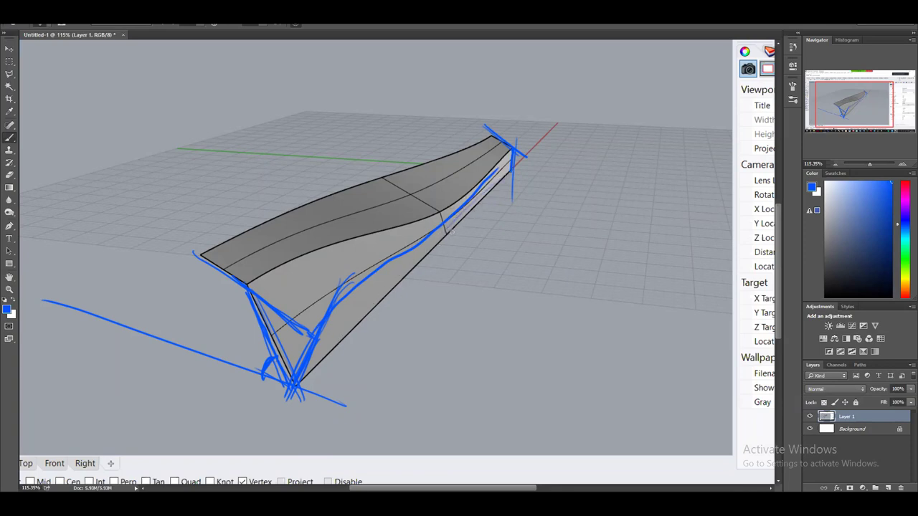
mouse_move(471, 209)
mouse_down()
mouse_move(422, 248)
mouse_move(372, 317)
mouse_up()
mouse_move(303, 375)
mouse_down()
mouse_move(385, 281)
mouse_move(506, 173)
mouse_move(408, 253)
mouse_move(299, 376)
mouse_up()
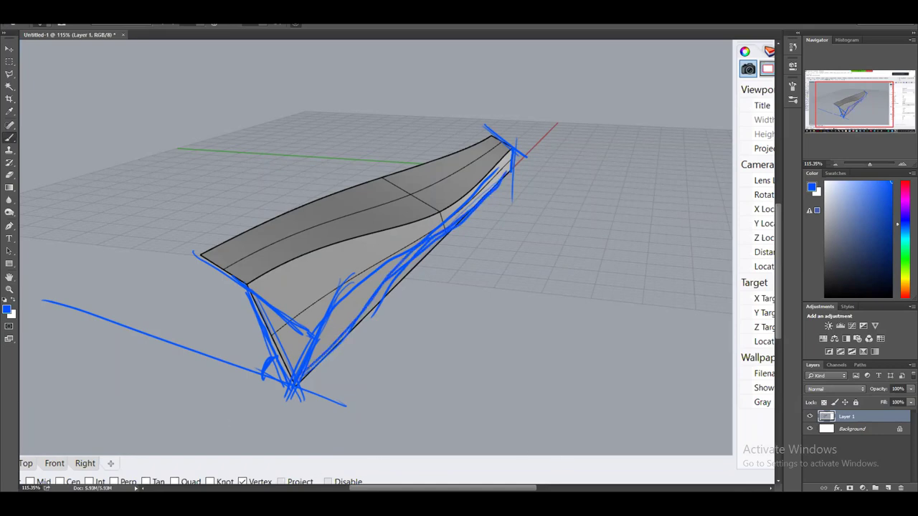
Switch back to Rhino and delete the side wall and top lofted surfaces, keeping the three curves
key(alt+Tab)
click(396, 322)
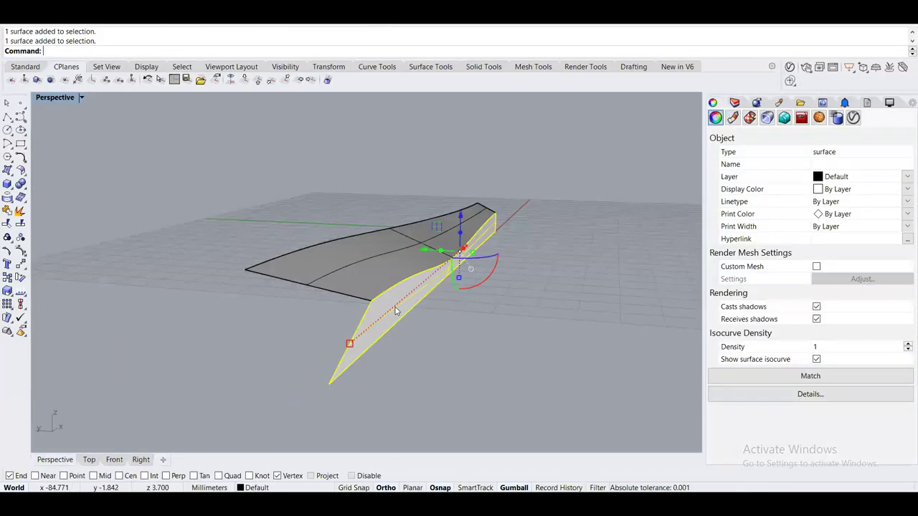
key(Delete)
key(Escape)
right_drag(357, 265, 338, 280)
click(369, 331)
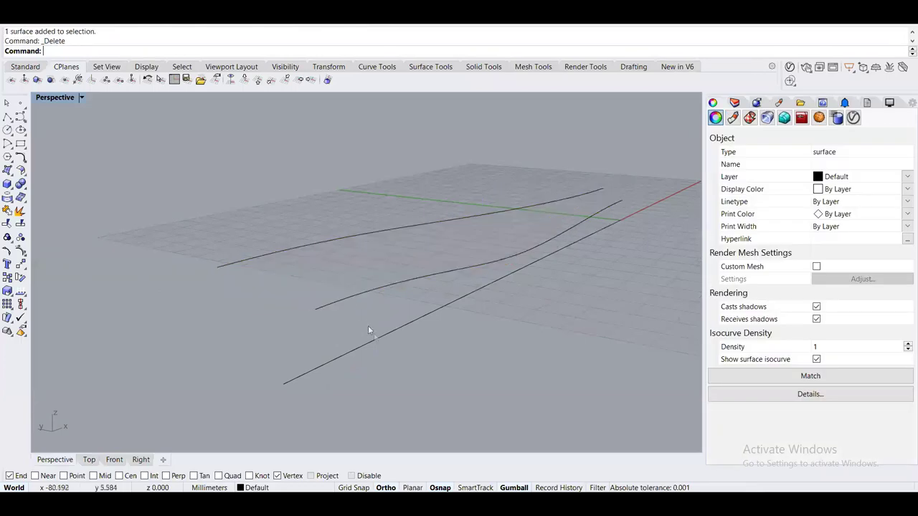
key(Delete)
Move the base line's middle control point by 4 mm along Y
click(377, 340)
right_drag(391, 334, 394, 276)
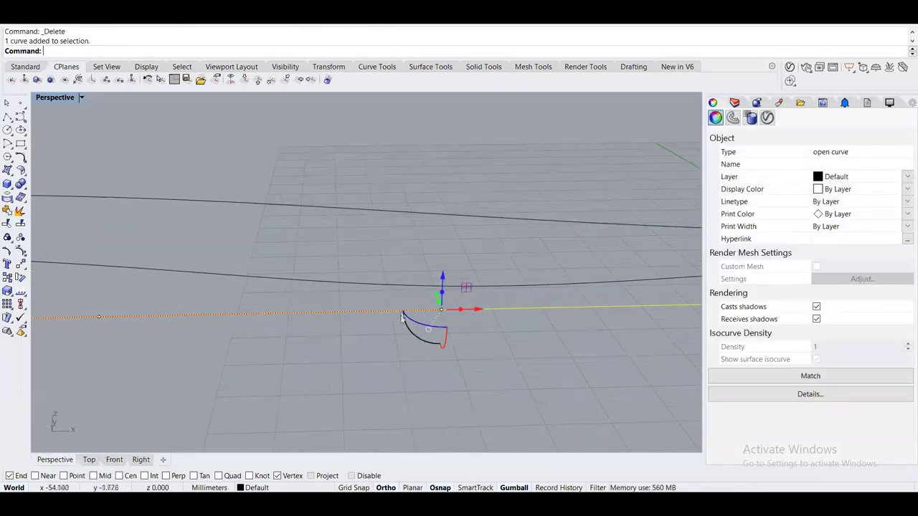
drag(392, 269, 471, 336)
right_drag(377, 336, 511, 343)
drag(318, 297, 273, 294)
key(ctrl+z)
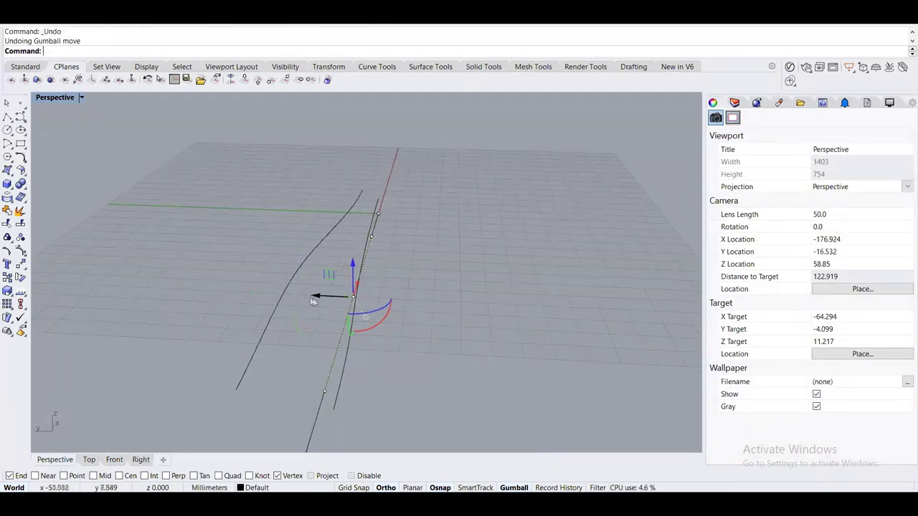
click(315, 303)
text(8)
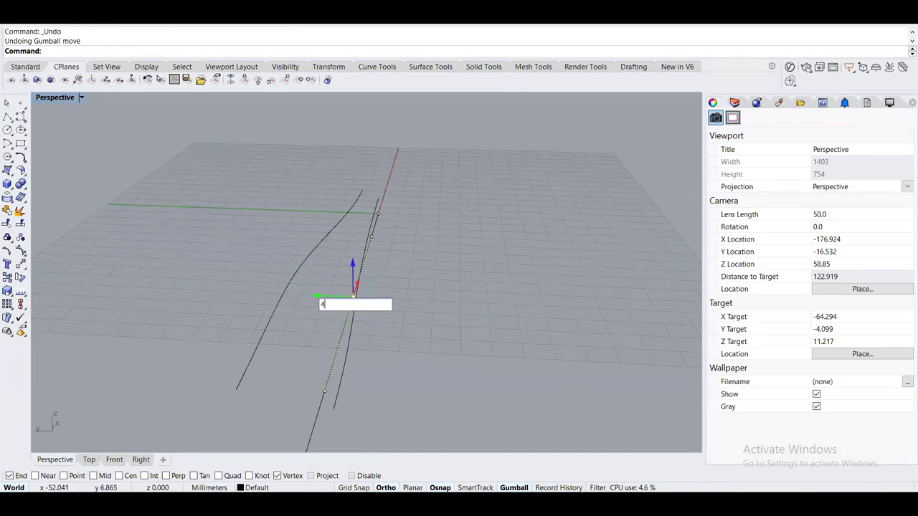
key(Return)
Loft the side wall between the bent base curve and the adjacent shaped curve
right_drag(438, 303, 319, 343)
click(320, 343)
shift+click(284, 310)
text(Loft)
key(Return)
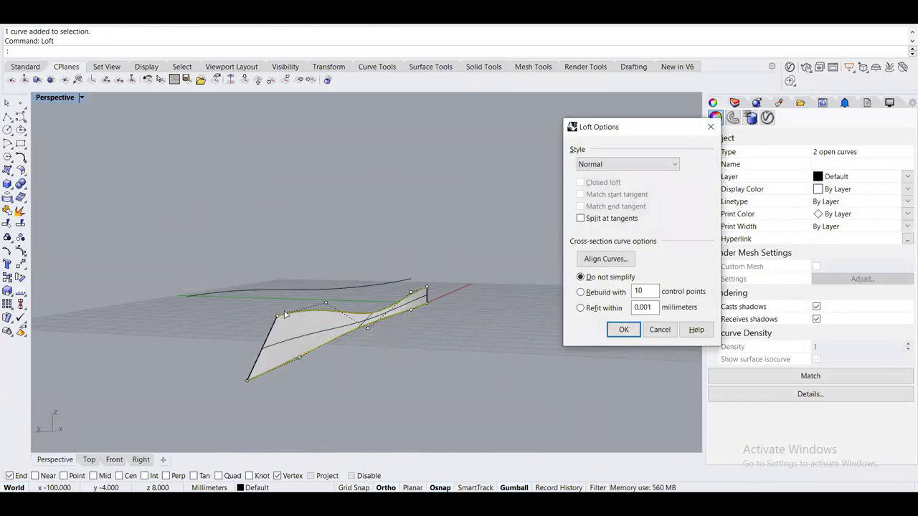
key(Return)
Loft the top surface between the wall's upper shaped curve and the outer shaped curve with Normal style
click(305, 314)
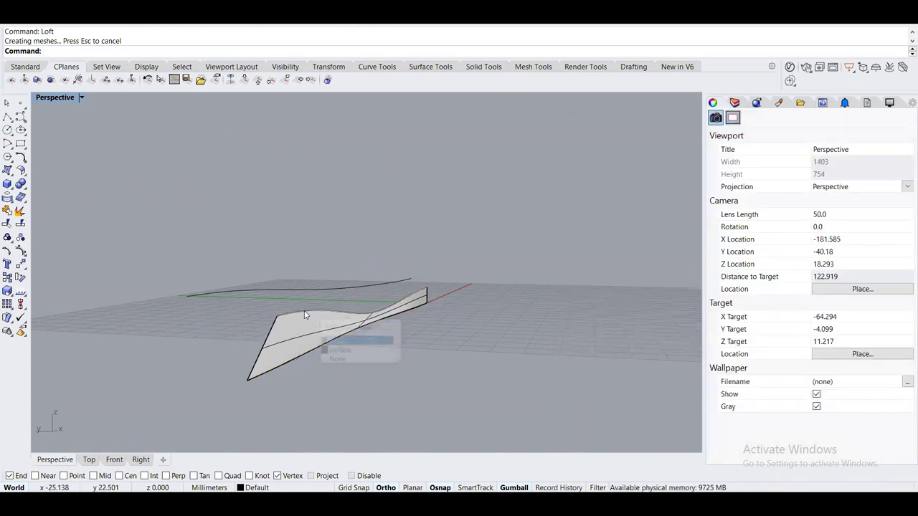
click(336, 341)
shift+click(238, 289)
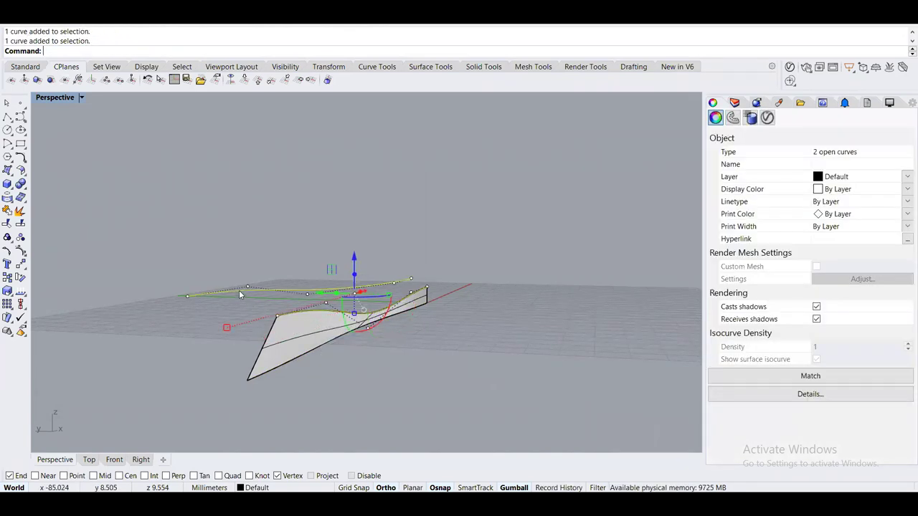
key(Return)
click(621, 328)
right_drag(483, 355, 393, 294)
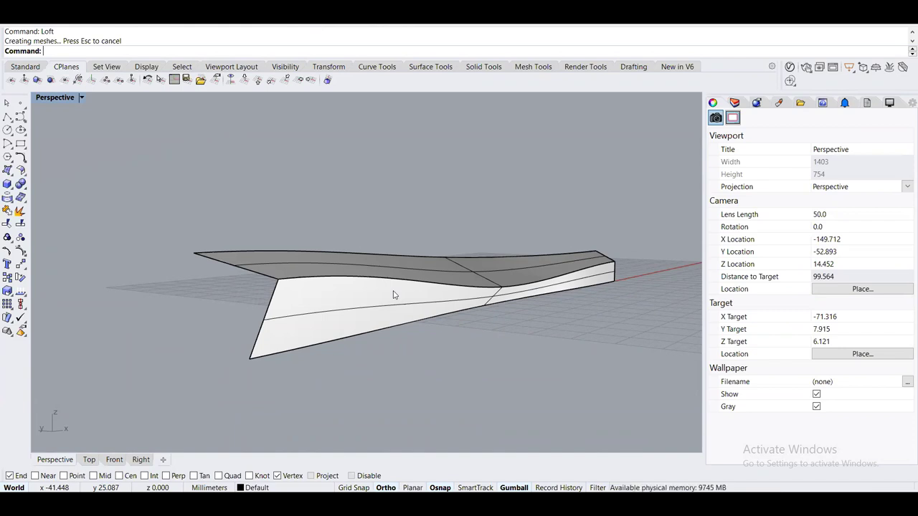
Launch Grasshopper and delete both lofted surfaces in the Rhino viewport
text(Grasshopper)
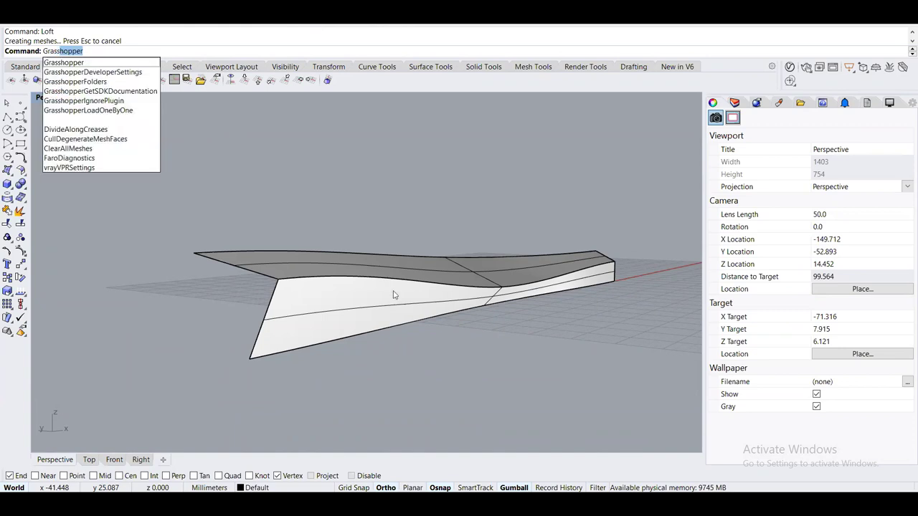
key(Return)
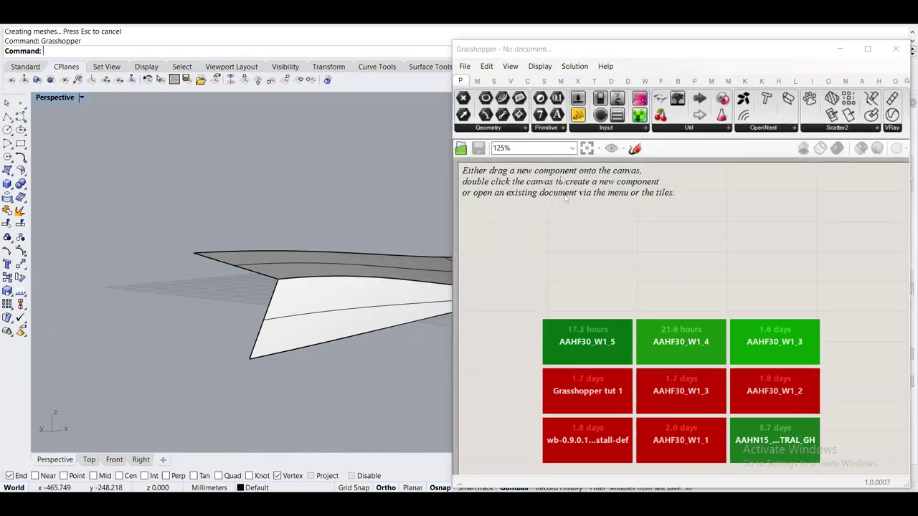
click(330, 311)
right_drag(325, 262, 359, 246)
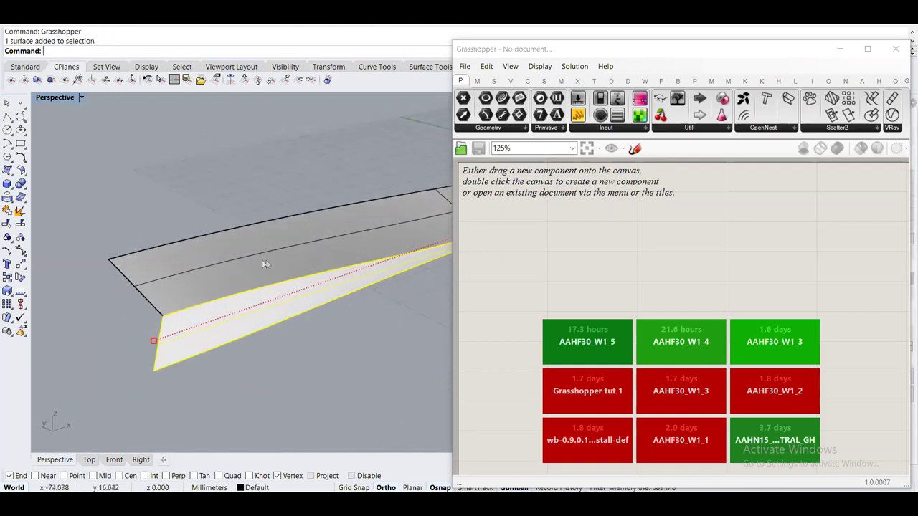
key(Delete)
click(174, 275)
key(Delete)
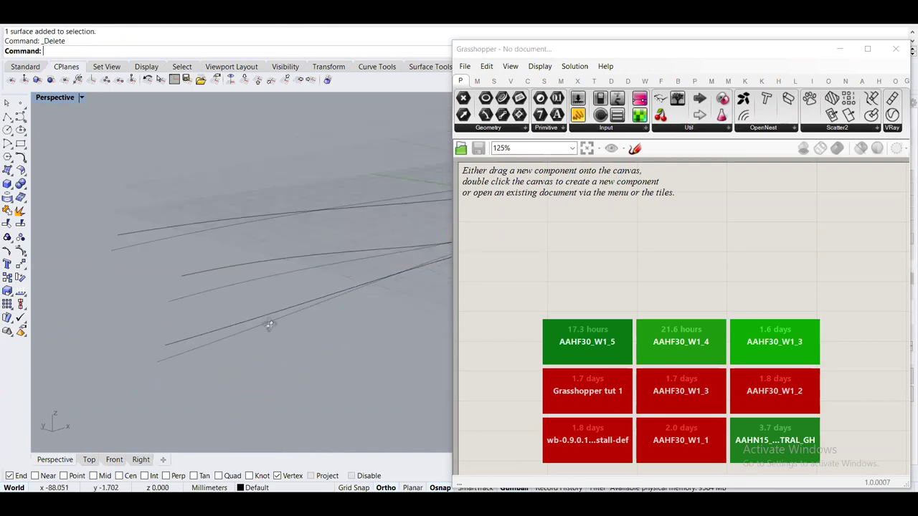
Snap the Grasshopper window beside the Rhino viewport and place a Curve parameter on the canvas
key(super+Right)
right_drag(352, 251, 311, 252)
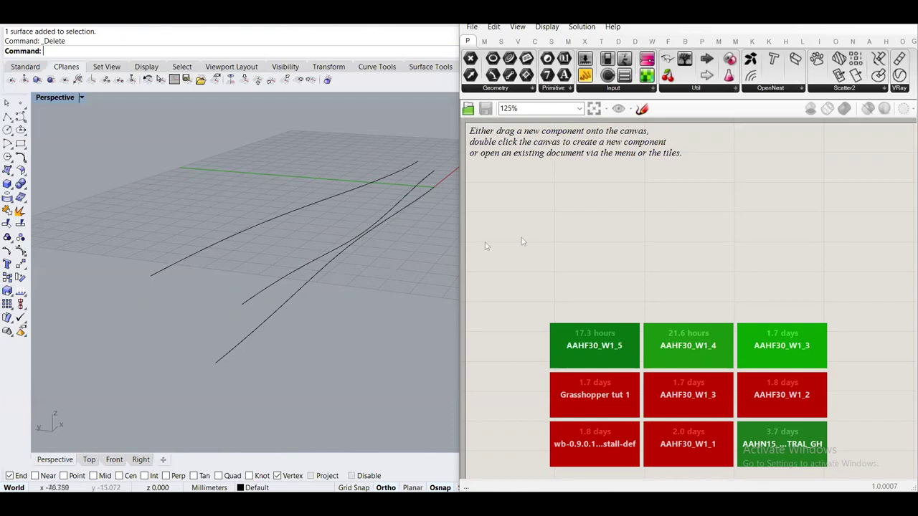
double_click(603, 237)
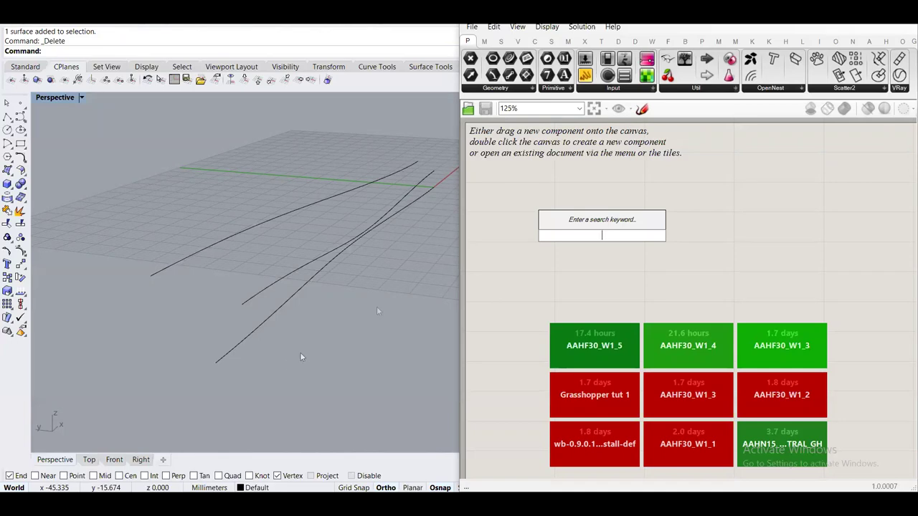
mouse_move(274, 341)
right_down()
mouse_move(270, 328)
mouse_move(264, 343)
right_up()
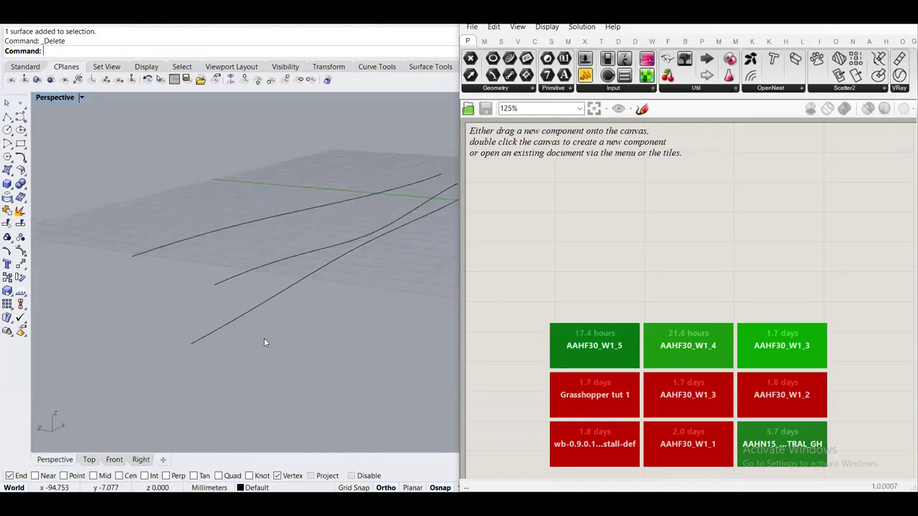
double_click(583, 220)
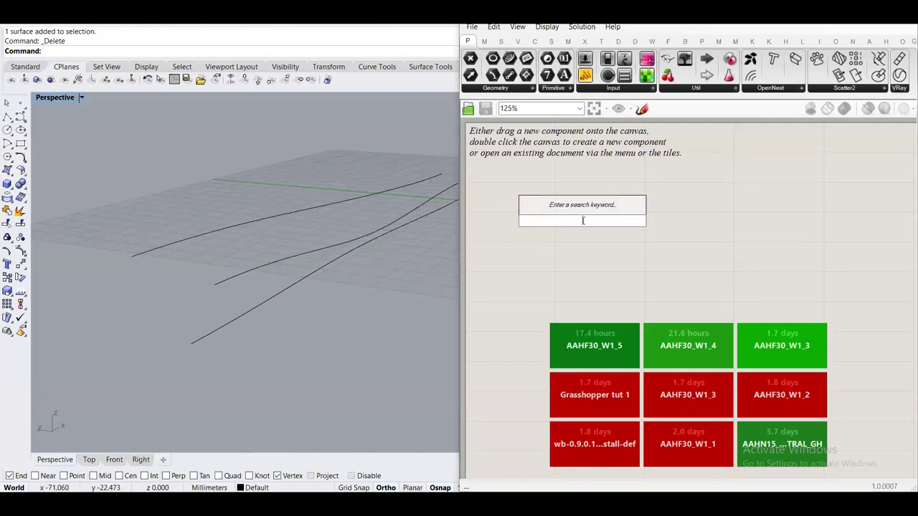
text(crv)
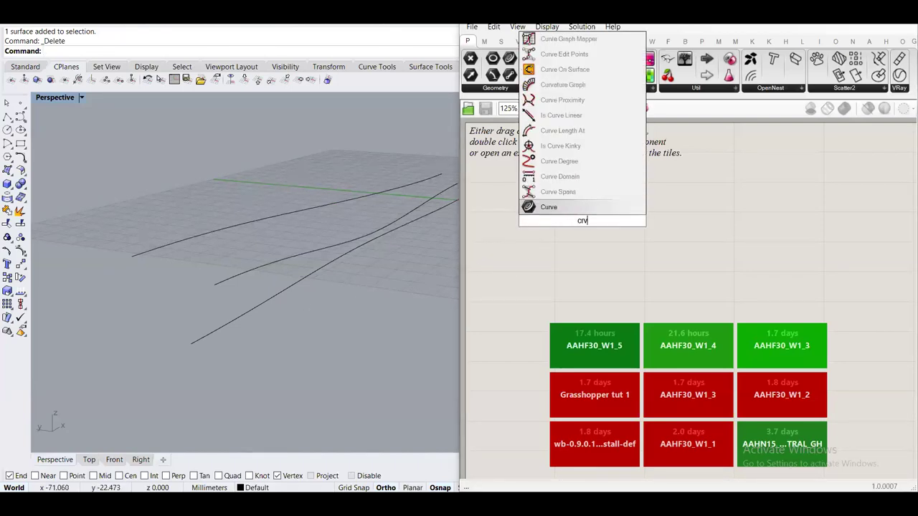
key(Return)
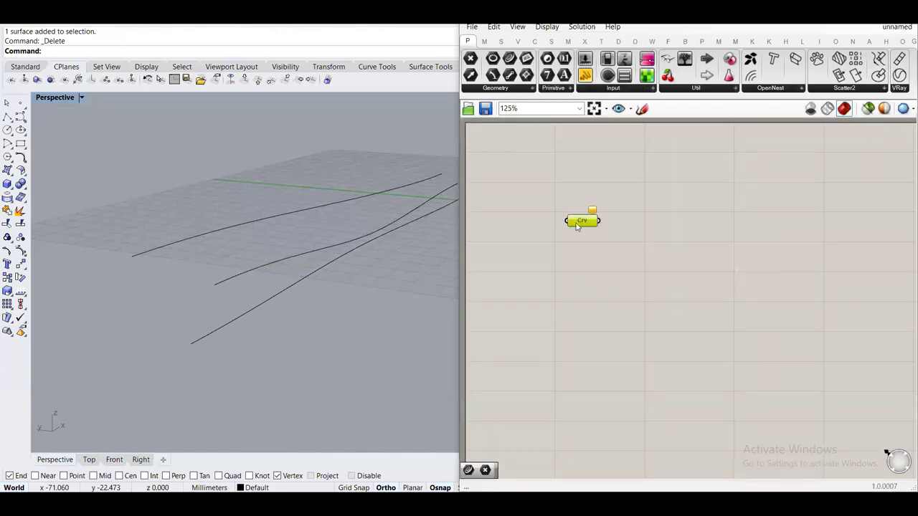
Duplicate the Curve parameter twice, stacking the copies below the original
alt+drag(575, 225, 585, 252)
click(593, 238)
click(685, 269)
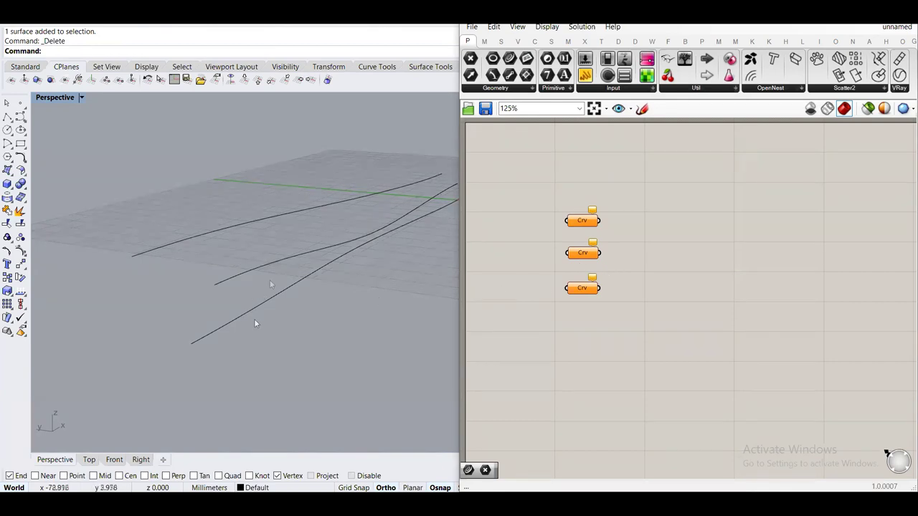
Delete the lowest Curve parameter and space the remaining two farther apart vertically
click(589, 289)
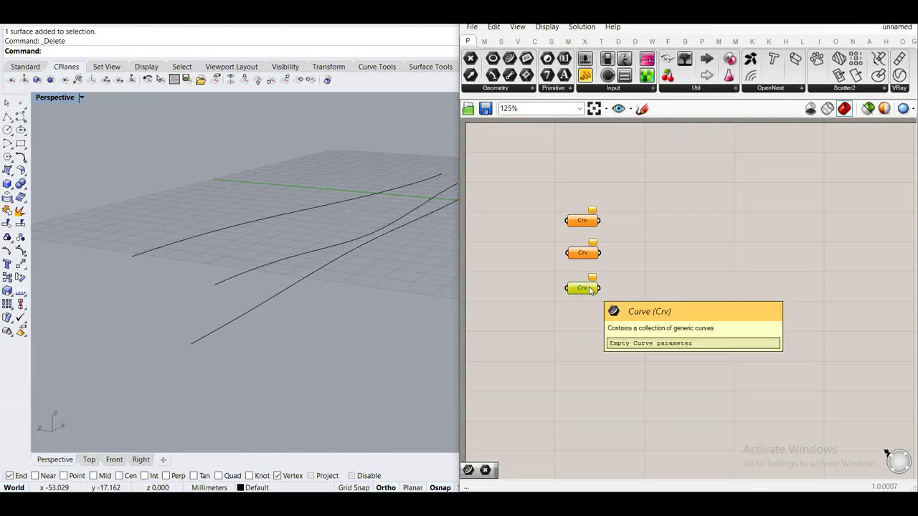
key(Delete)
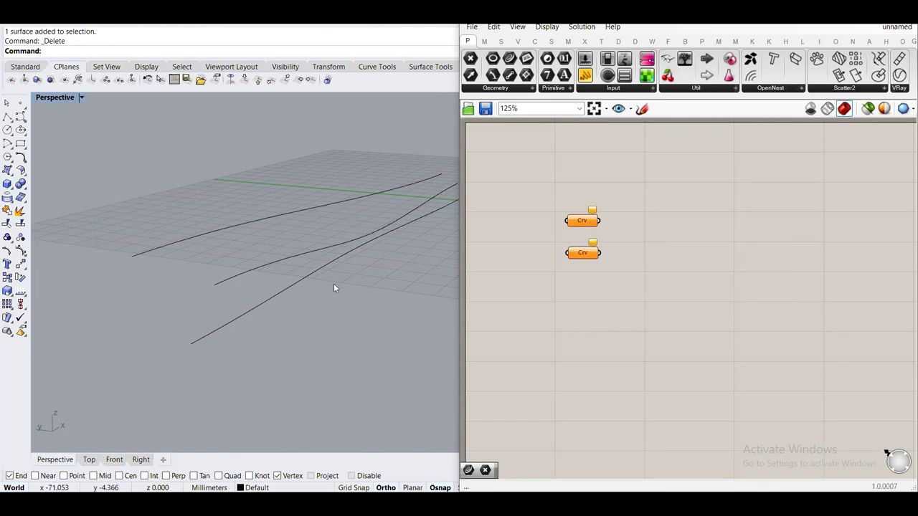
drag(588, 251, 585, 309)
drag(585, 224, 581, 223)
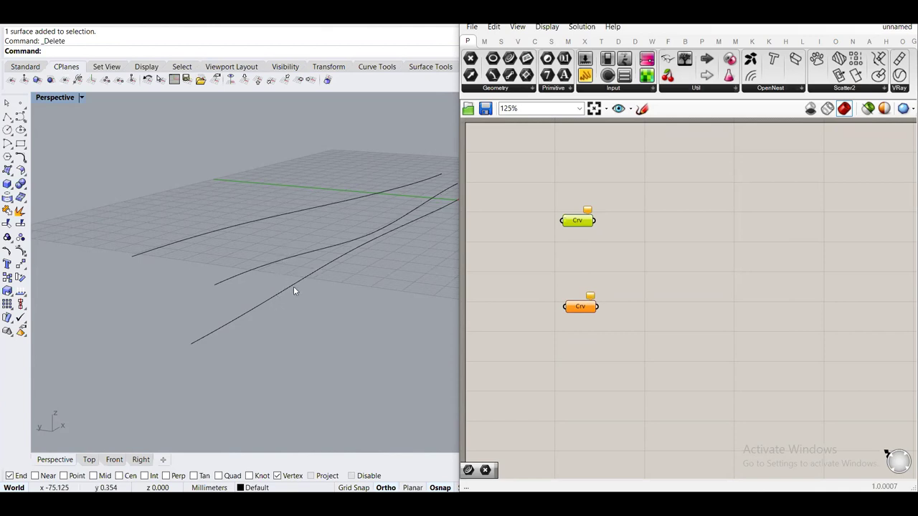
Set multiple curves in the upper Curve parameter, referencing the base curve and the adjacent shaped curve
mouse_move(578, 224)
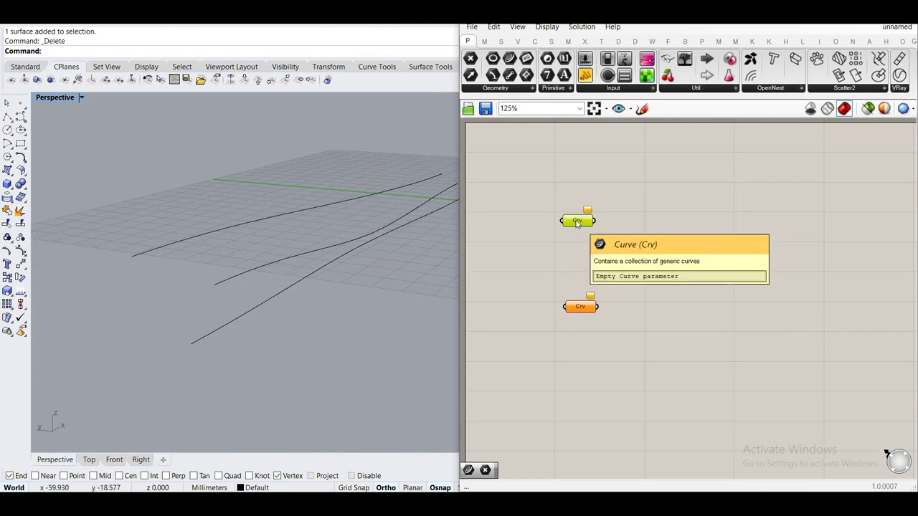
right_click(578, 223)
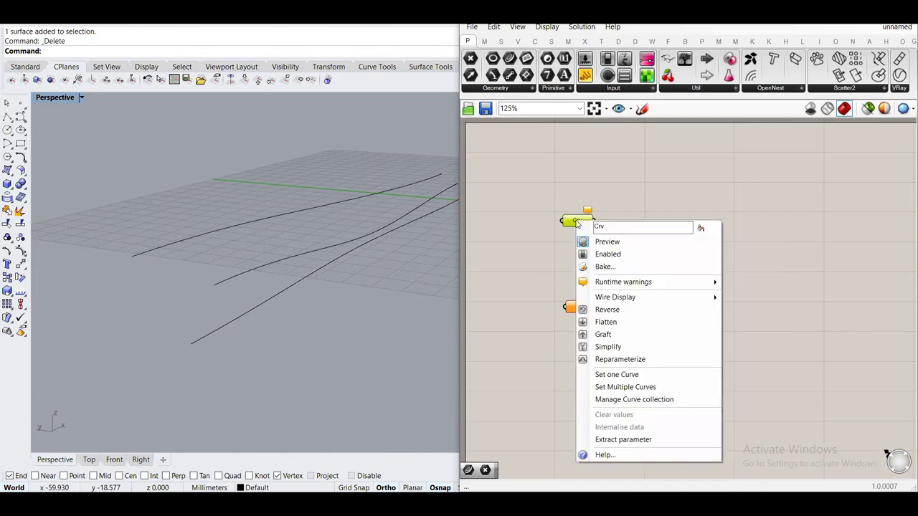
click(617, 387)
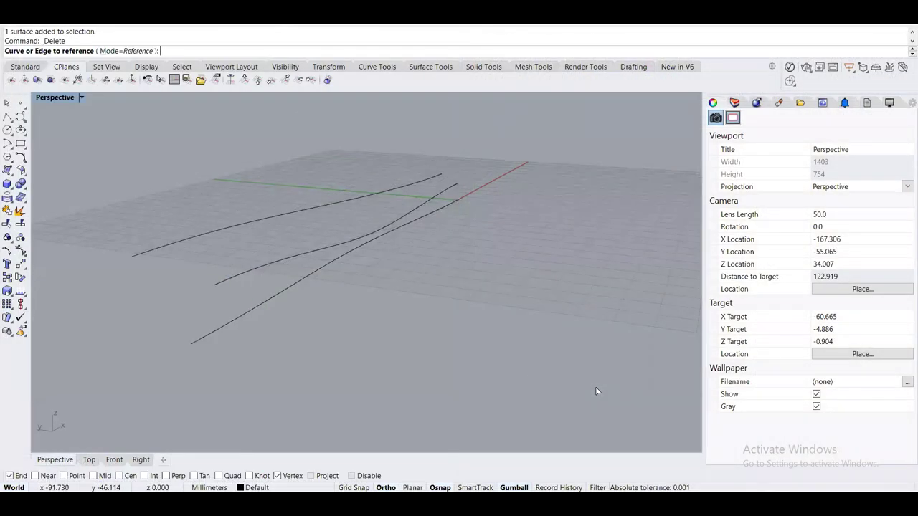
click(208, 335)
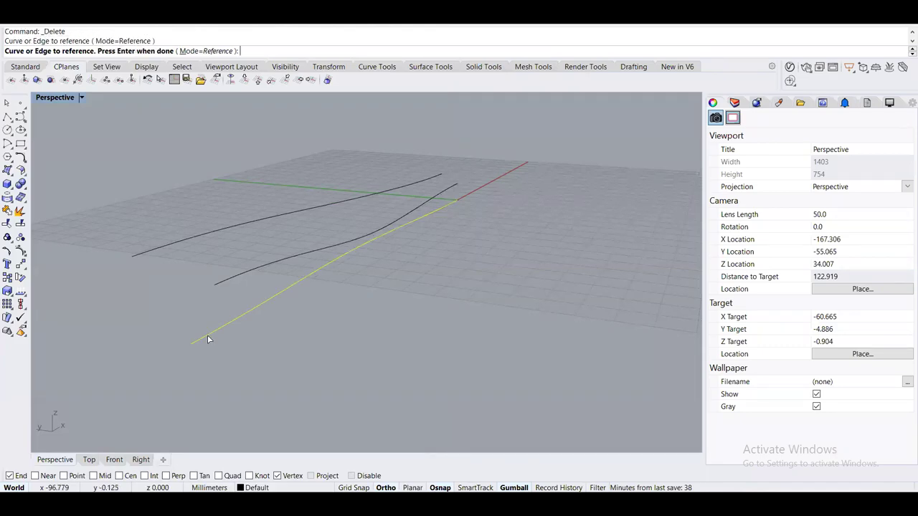
click(248, 276)
key(Return)
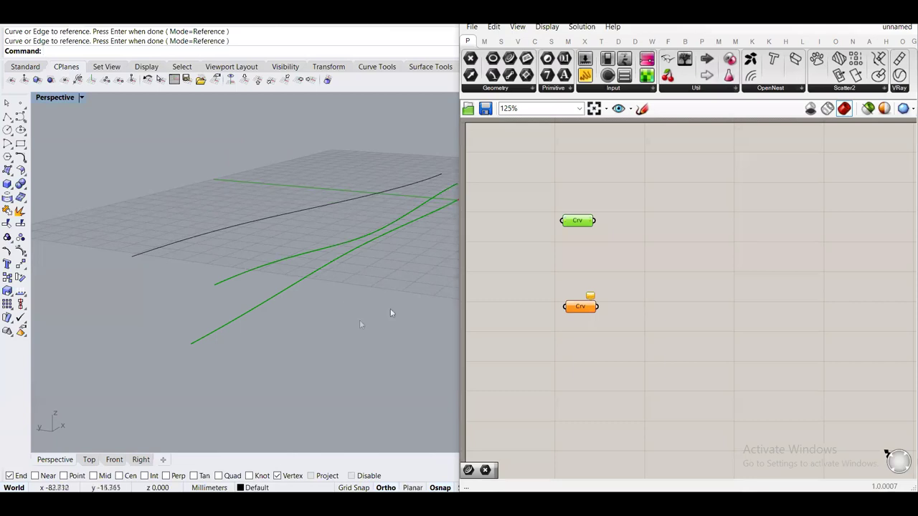
Set multiple curves in the lower Curve parameter, referencing the middle shaped curve and the outermost curve across from the base curve
click(574, 287)
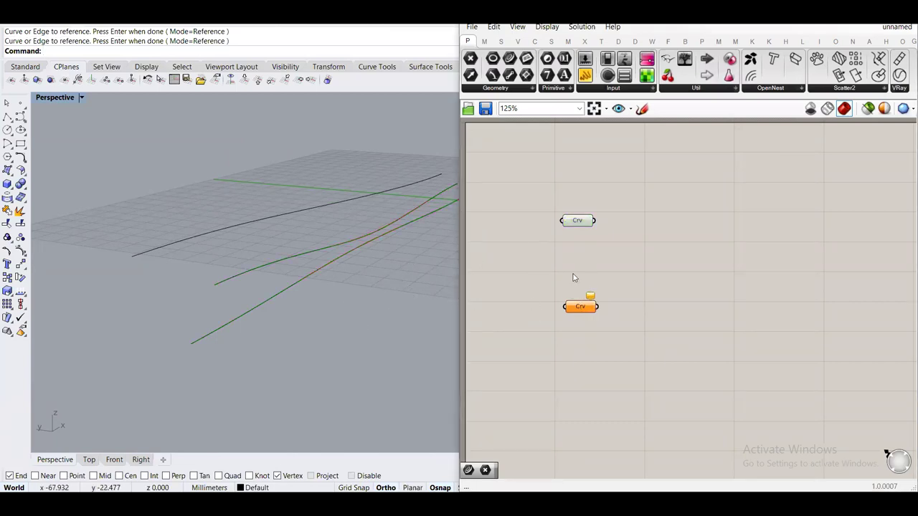
click(581, 310)
right_click(581, 313)
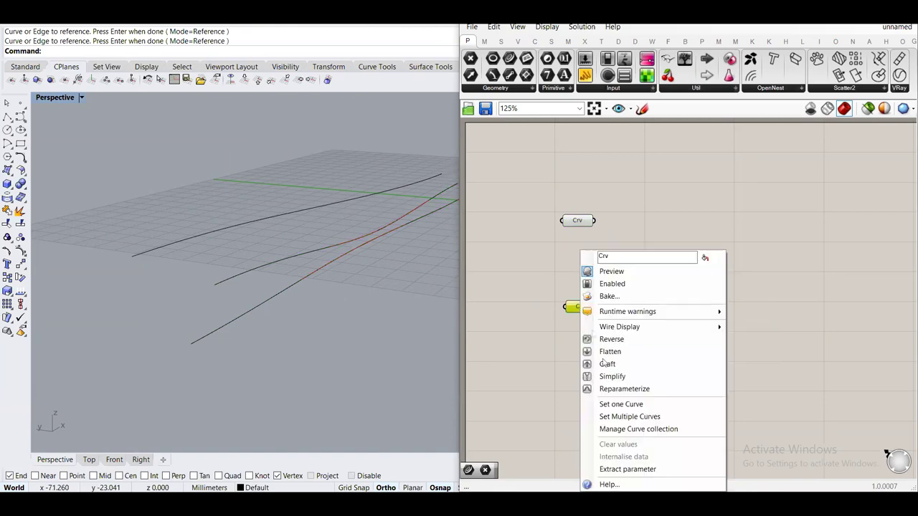
click(606, 418)
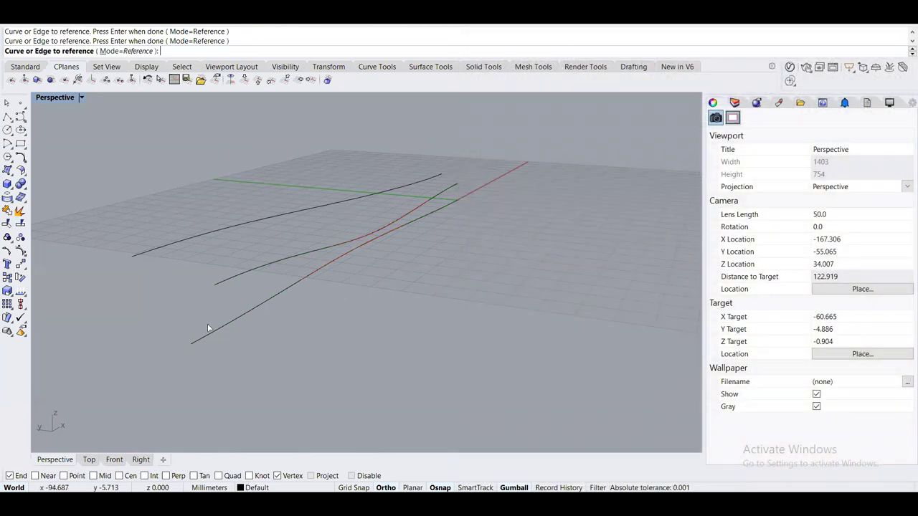
click(233, 277)
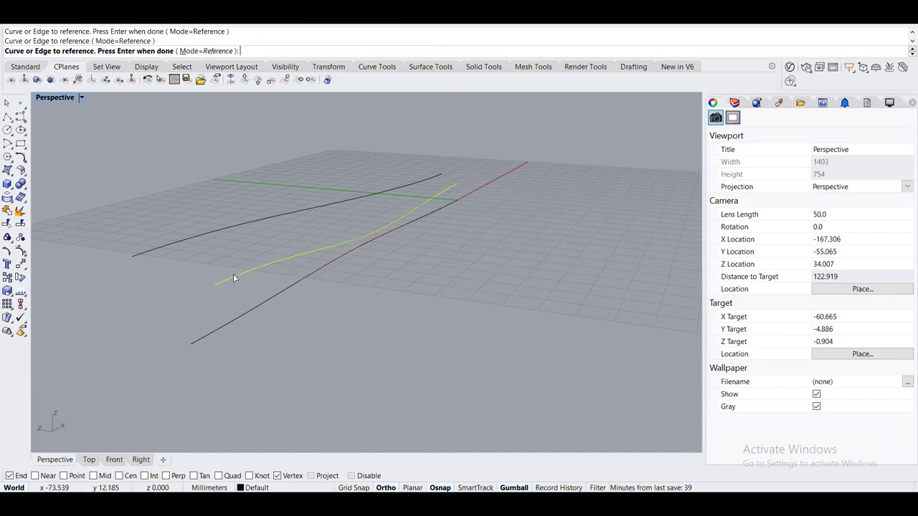
click(174, 244)
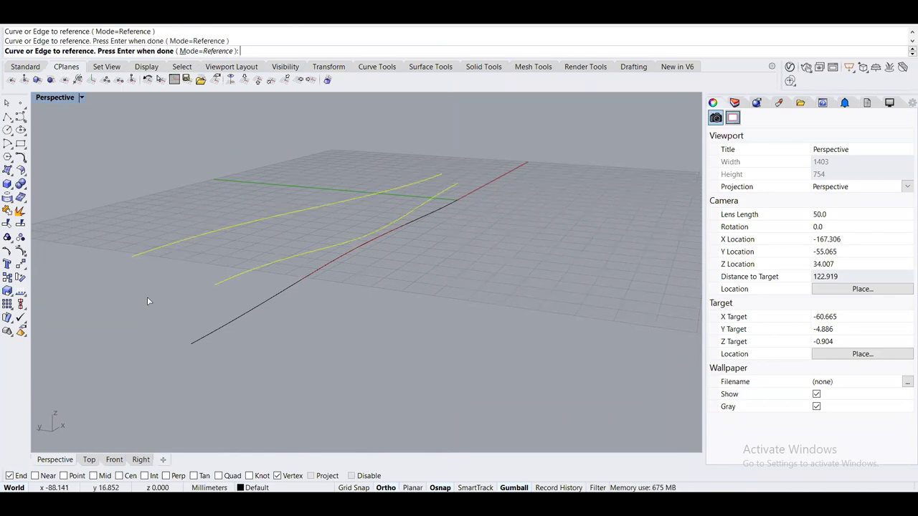
key(Return)
click(571, 223)
click(578, 317)
click(579, 307)
click(586, 275)
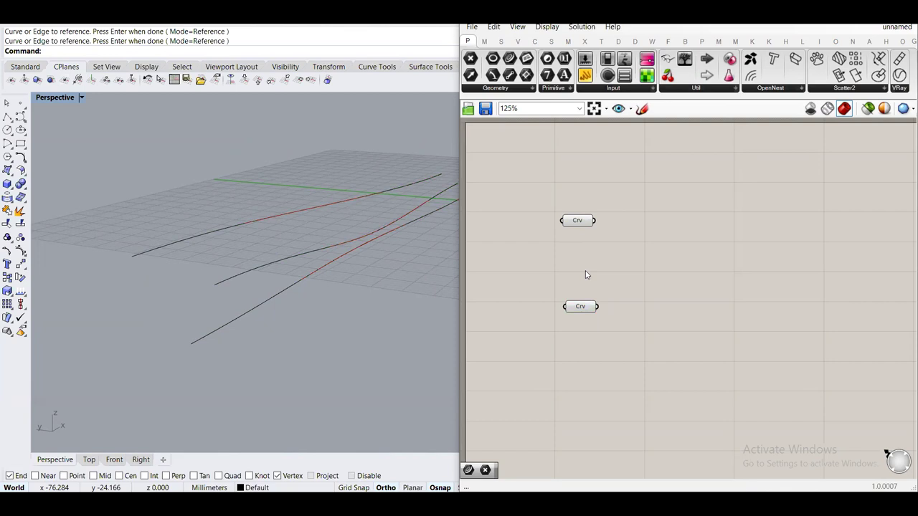
Add a Loft component and feed the upper Curve parameter into its curves input
double_click(643, 233)
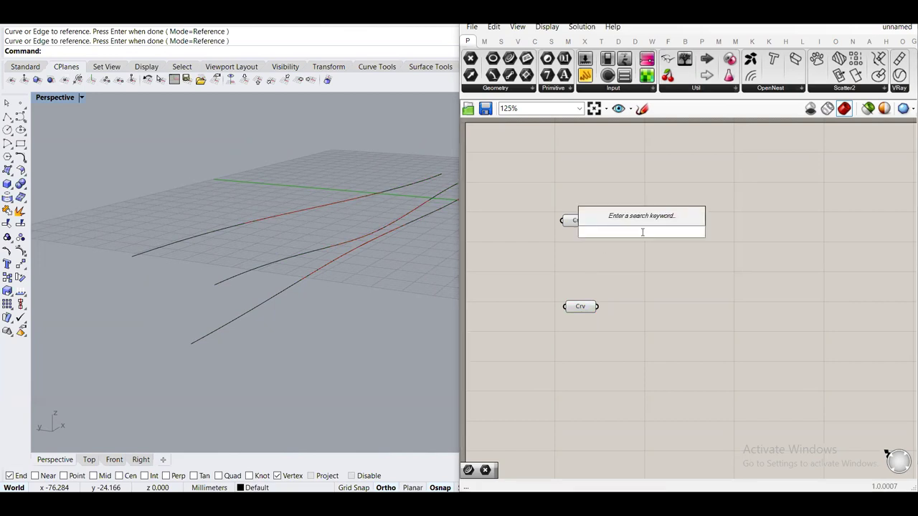
text(loft)
key(Return)
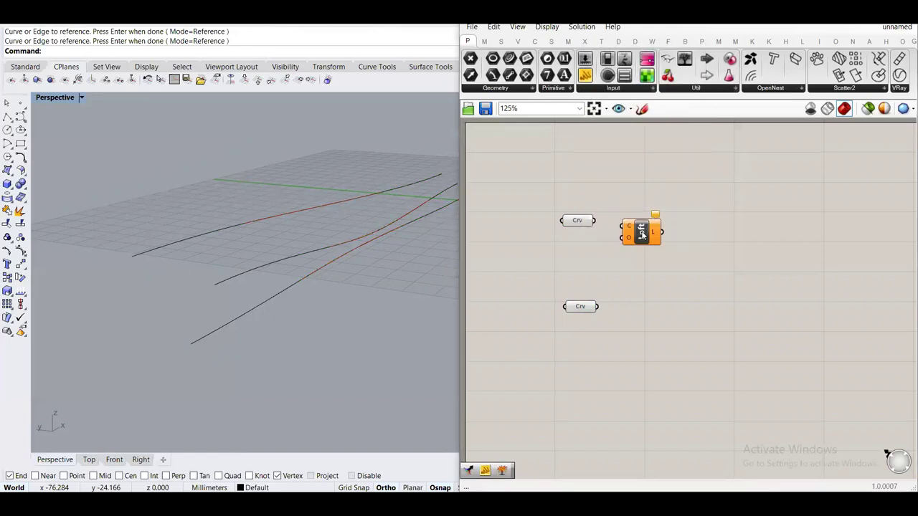
drag(595, 220, 650, 225)
click(682, 276)
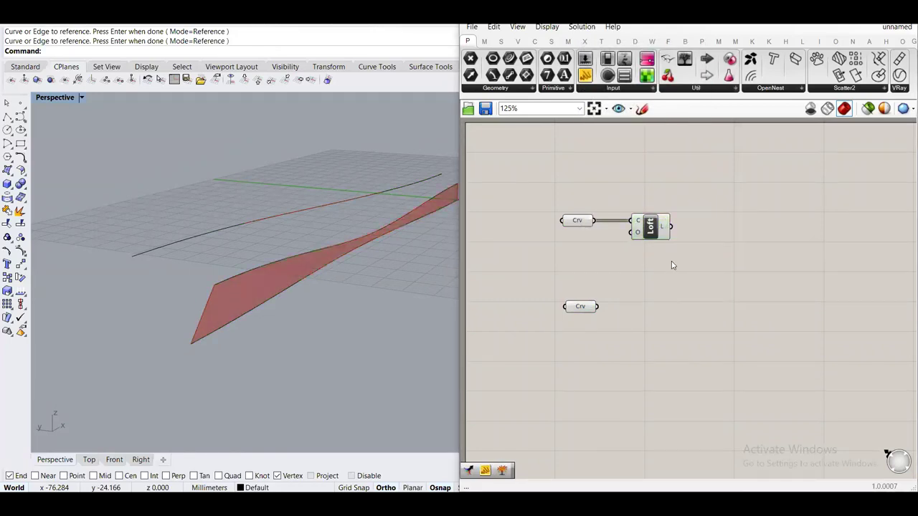
Duplicate the Loft for the lower Curve parameter, connect them, and move that pair closer beneath the upper one
click(644, 238)
alt+drag(644, 238, 649, 326)
drag(597, 307, 638, 307)
click(636, 335)
drag(663, 349, 558, 292)
drag(667, 305, 667, 259)
click(722, 287)
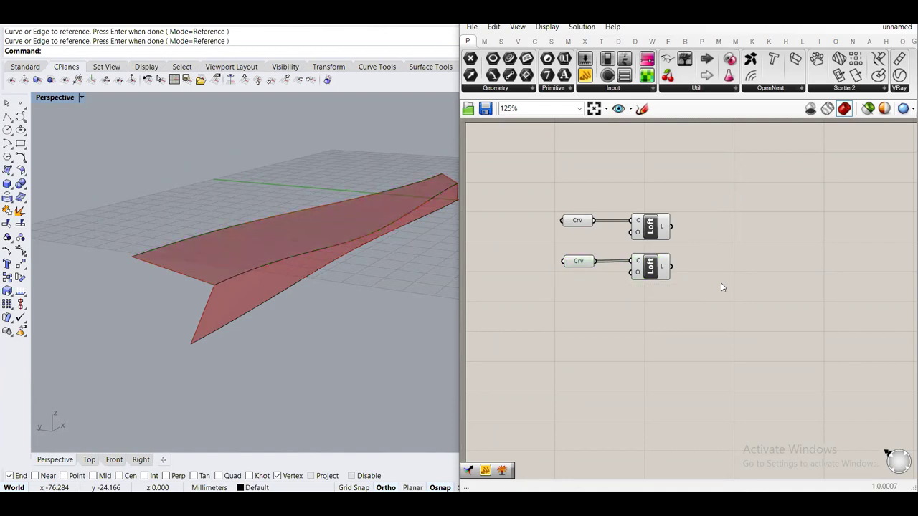
right_drag(215, 291, 347, 241)
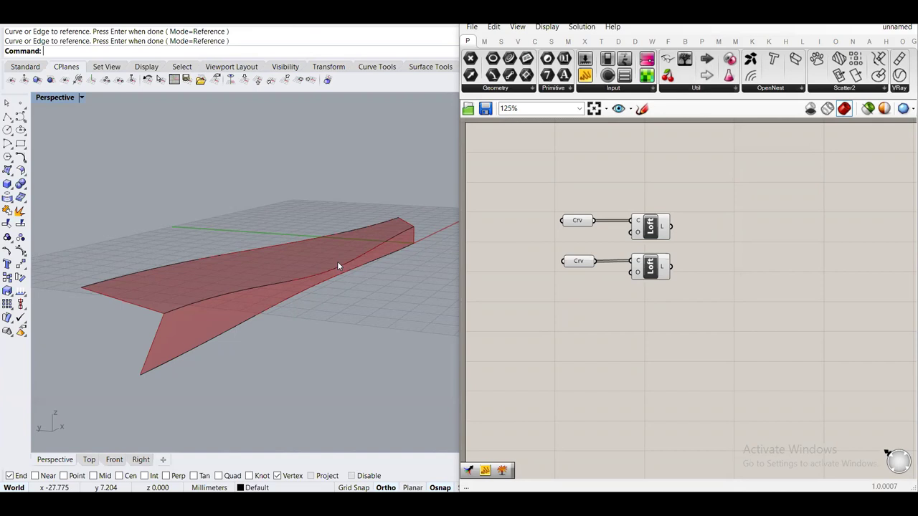
right_drag(687, 284, 680, 329)
drag(649, 352, 614, 251)
middle_click(613, 252)
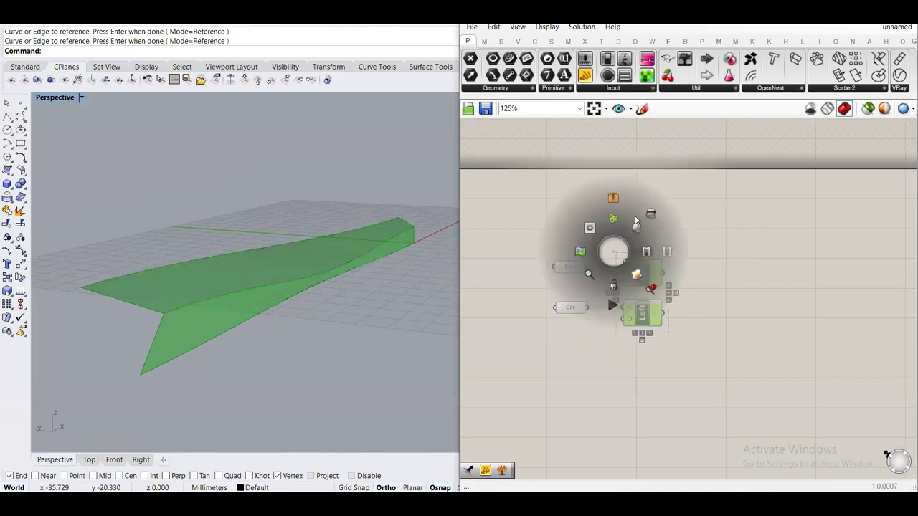
click(740, 290)
Add a Custom Preview component and connect the upper Loft's output to its geometry input
right_drag(741, 290, 690, 275)
double_click(691, 274)
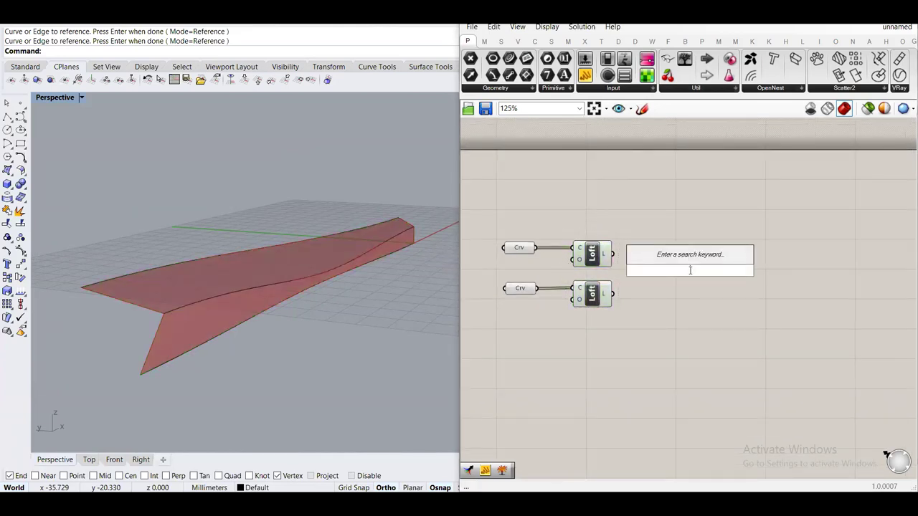
text(custo)
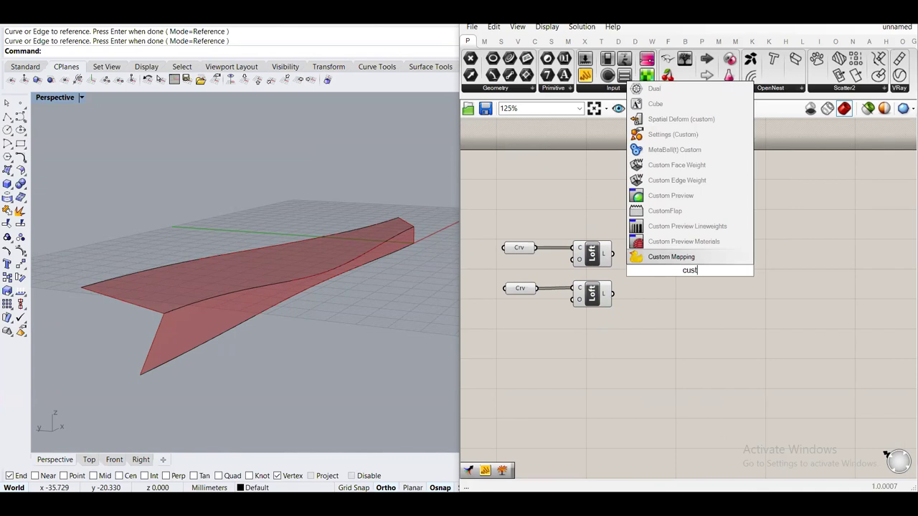
click(670, 195)
drag(611, 253, 689, 243)
Space the two Curve-Loft pairs apart and add the lower Loft's output to the Custom Preview's geometry input, centring the preview between them
drag(621, 350, 475, 291)
drag(592, 294, 596, 342)
click(711, 229)
click(693, 249)
drag(692, 249, 706, 265)
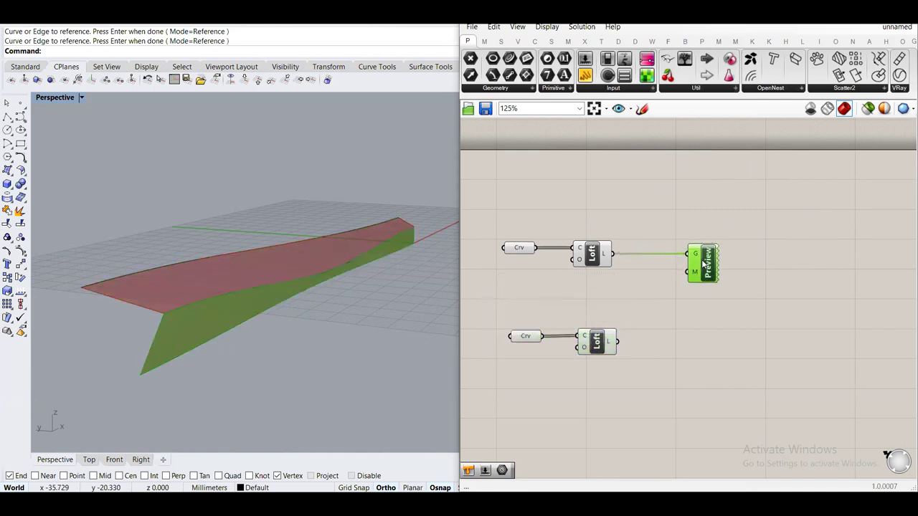
click(656, 280)
drag(613, 342, 737, 307)
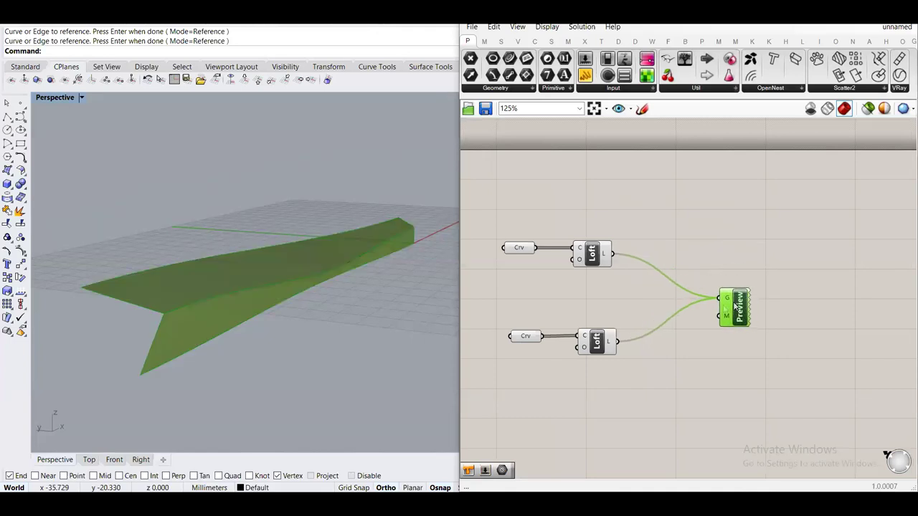
click(682, 384)
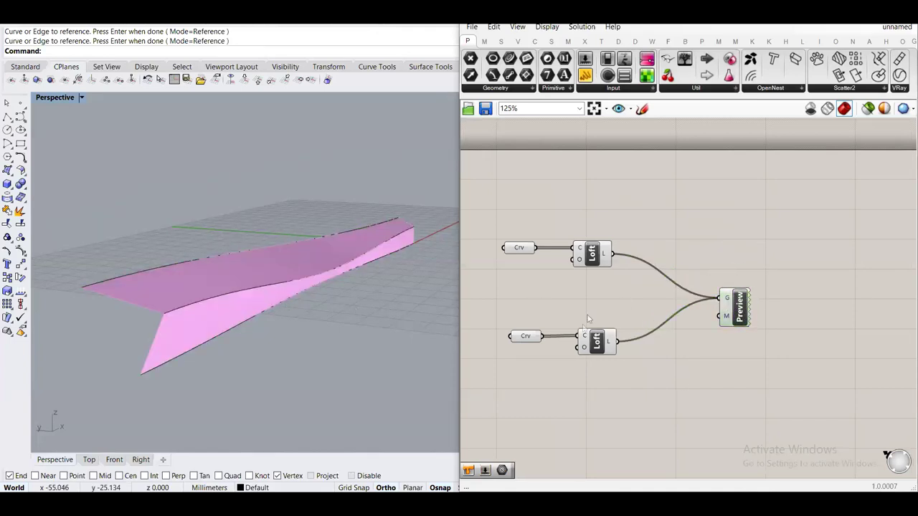
Tighten the layout by moving the lower Curve-Loft pair up and the Custom Preview slightly closer to the Lofts
drag(607, 394, 488, 339)
drag(595, 350, 594, 328)
click(775, 319)
right_drag(291, 257, 331, 255)
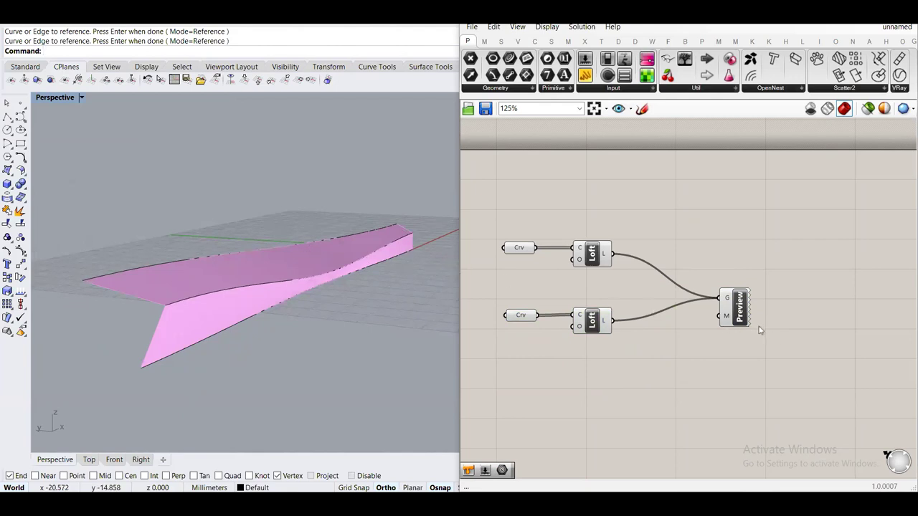
scroll(759, 329, up, 2)
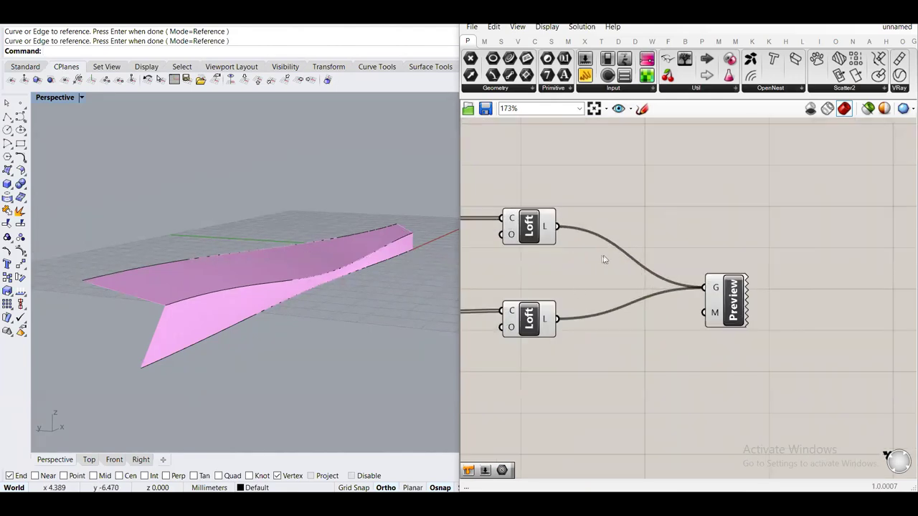
drag(722, 297, 705, 292)
click(686, 219)
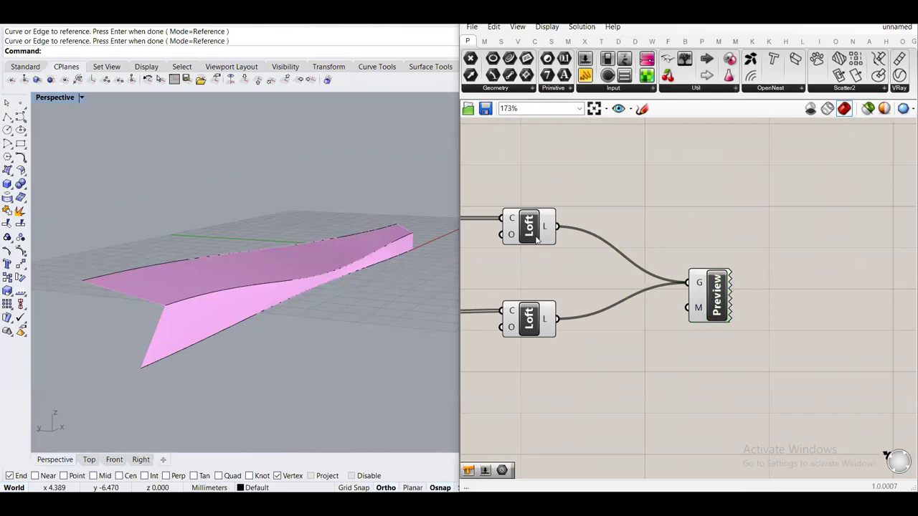
right_drag(585, 208, 635, 237)
right_drag(219, 257, 288, 265)
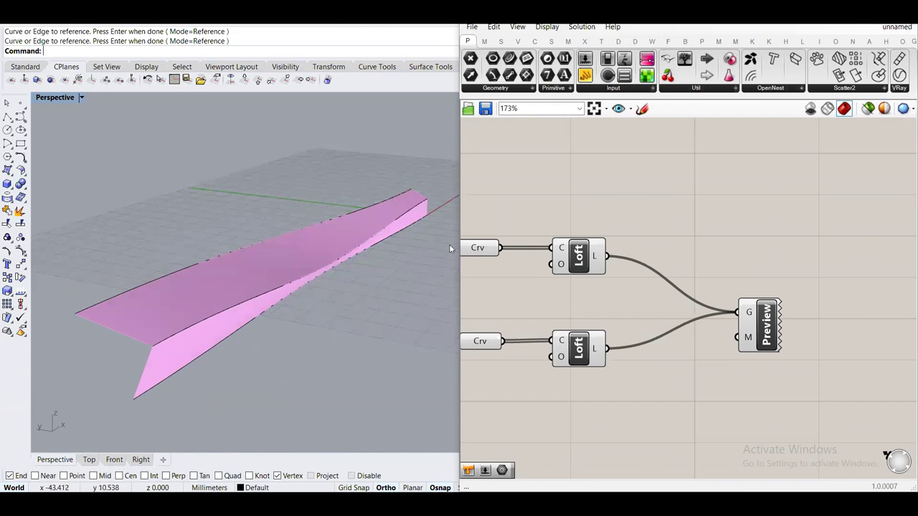
Search the components for "uv" and look through the surface Analysis, Freeform and Util groups for a suitable component
mouse_move(705, 222)
right_down()
mouse_move(765, 196)
mouse_move(706, 205)
right_up()
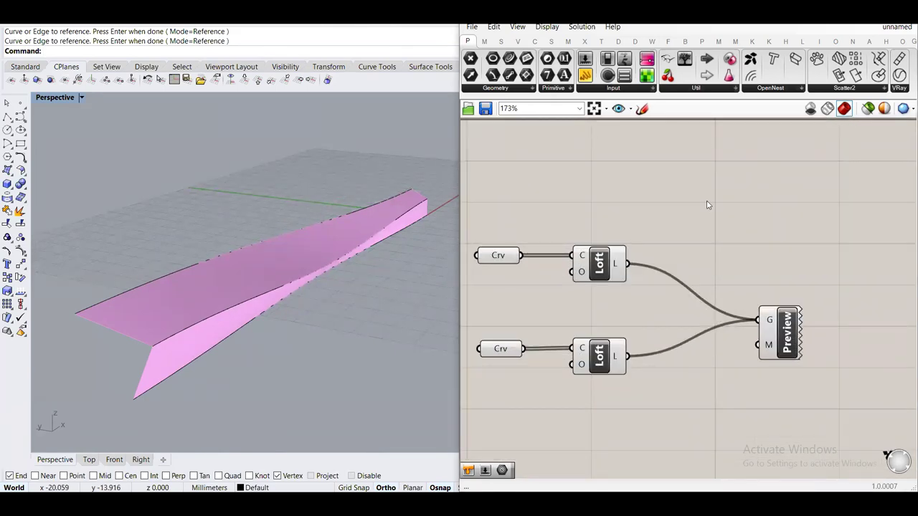
double_click(706, 205)
text(uv)
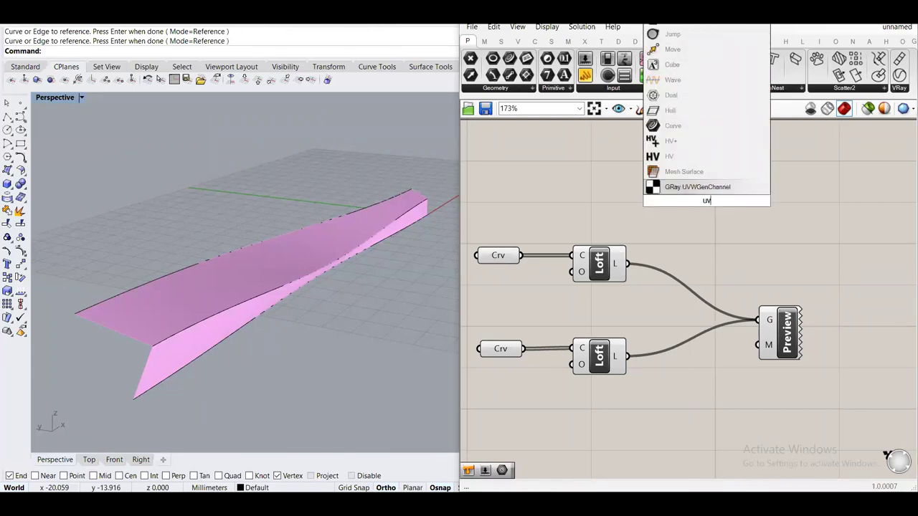
key(Escape)
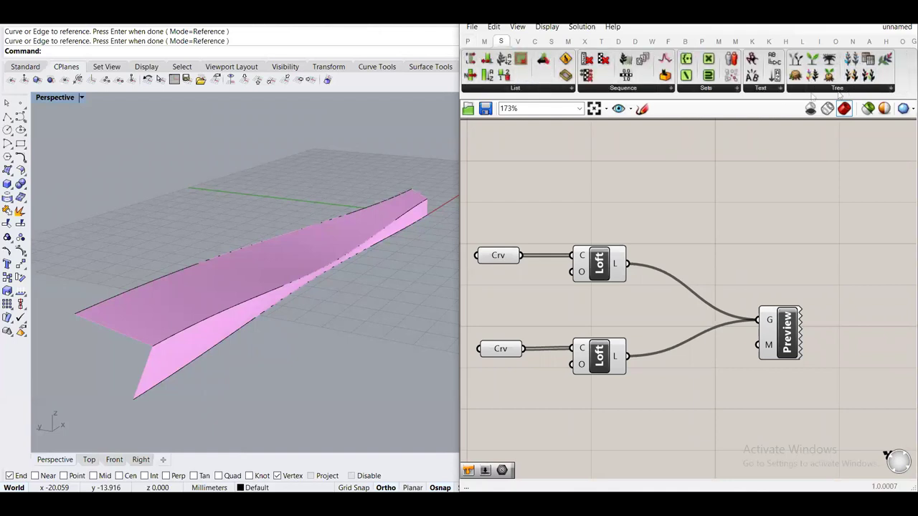
click(518, 41)
click(551, 41)
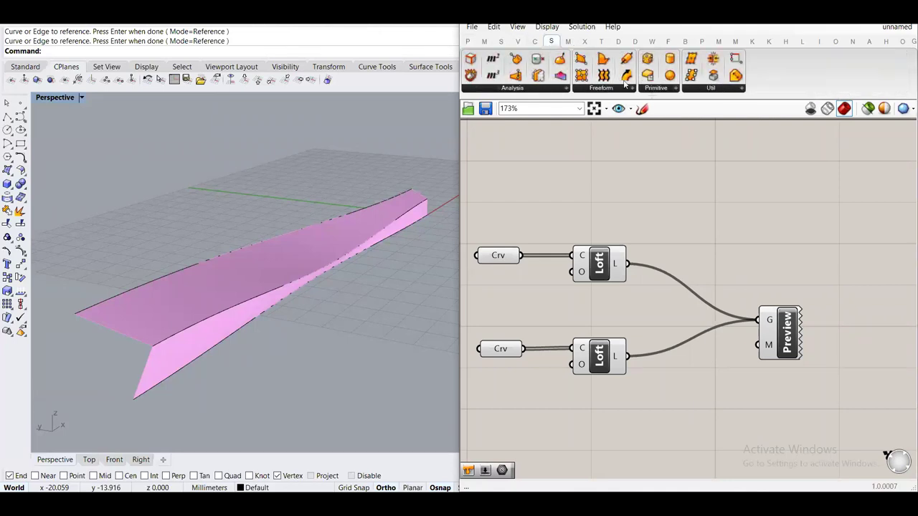
click(707, 89)
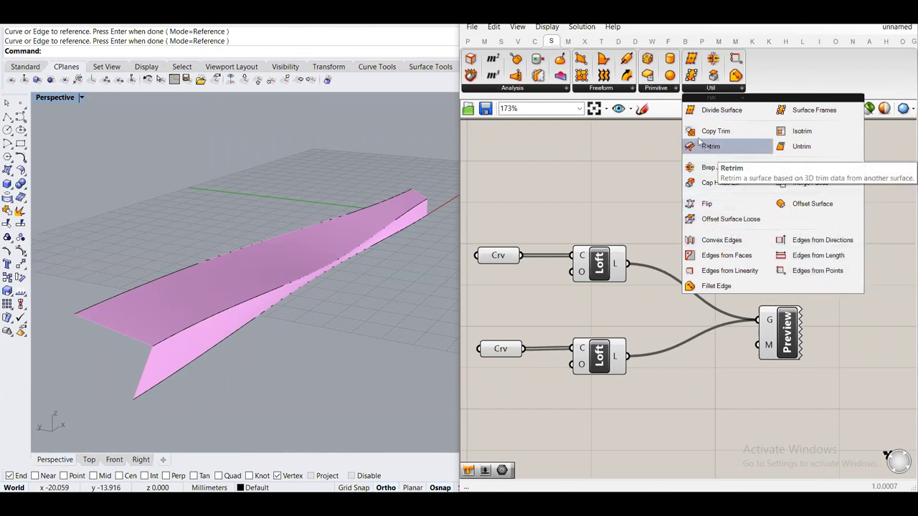
click(476, 88)
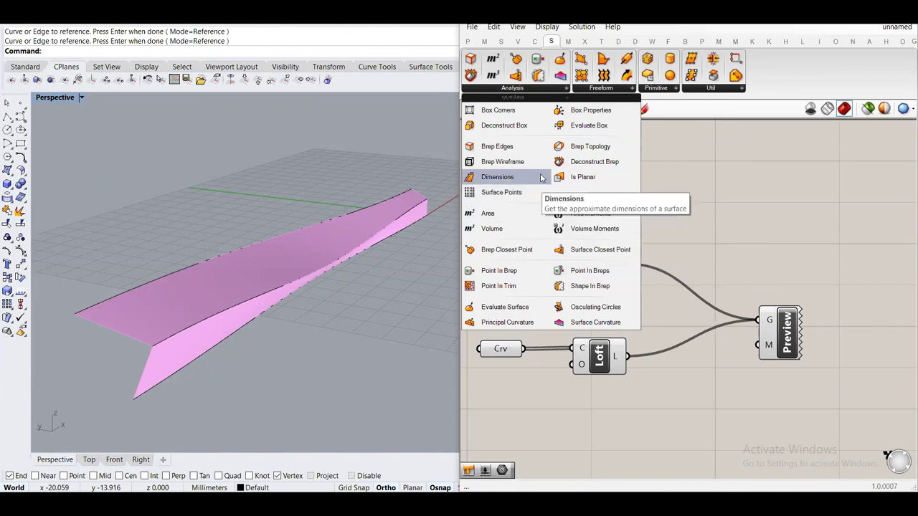
click(620, 87)
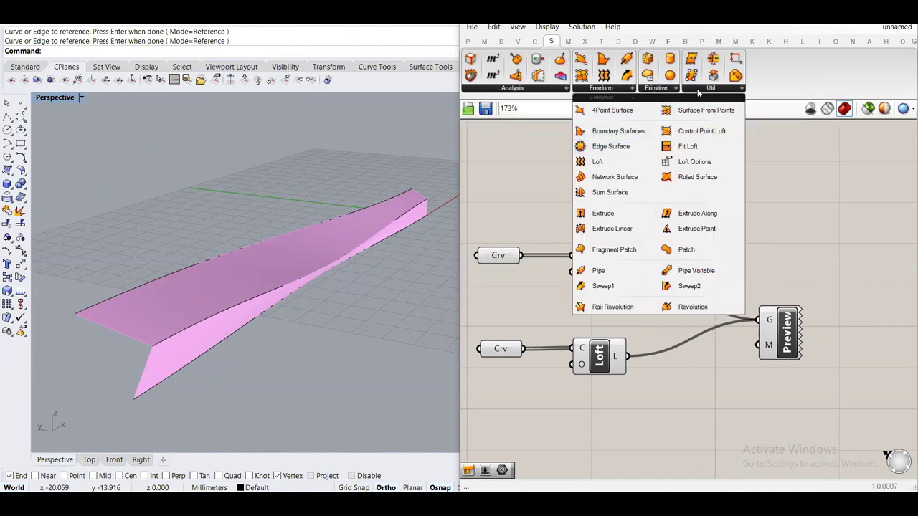
click(698, 89)
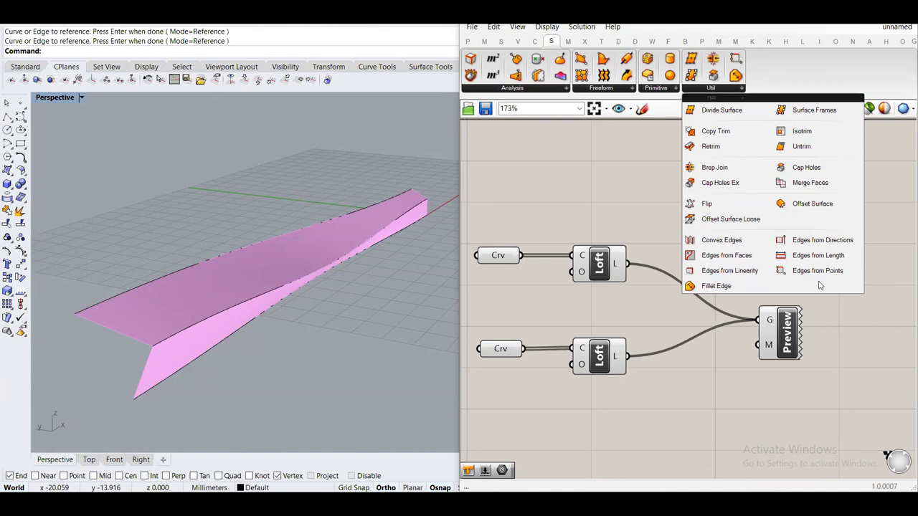
click(535, 41)
click(517, 41)
click(500, 41)
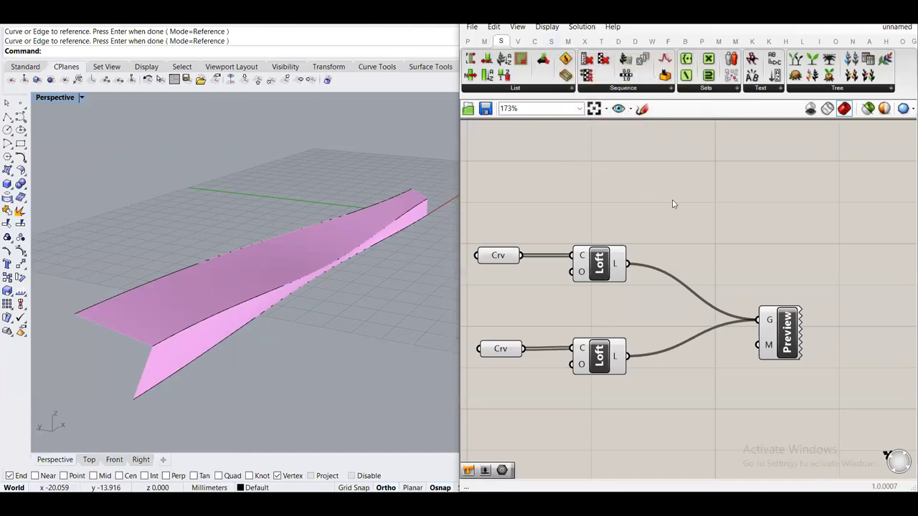
Move the Custom Preview farther from the Lofts and disconnect both Loft outputs from its geometry input
click(603, 264)
right_drag(727, 293, 657, 235)
drag(709, 278, 790, 287)
click(608, 206)
right_drag(608, 206, 649, 217)
drag(820, 302, 799, 283)
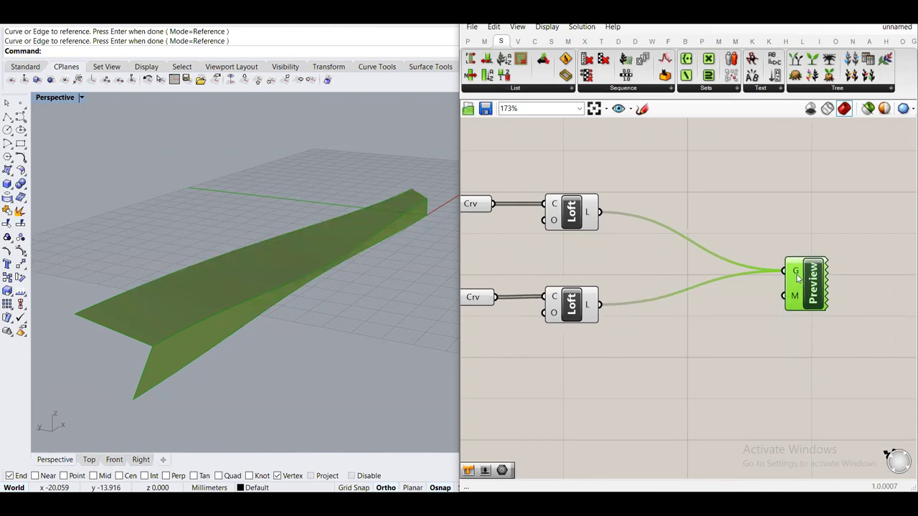
click(667, 215)
drag(796, 272, 599, 212)
drag(784, 271, 600, 306)
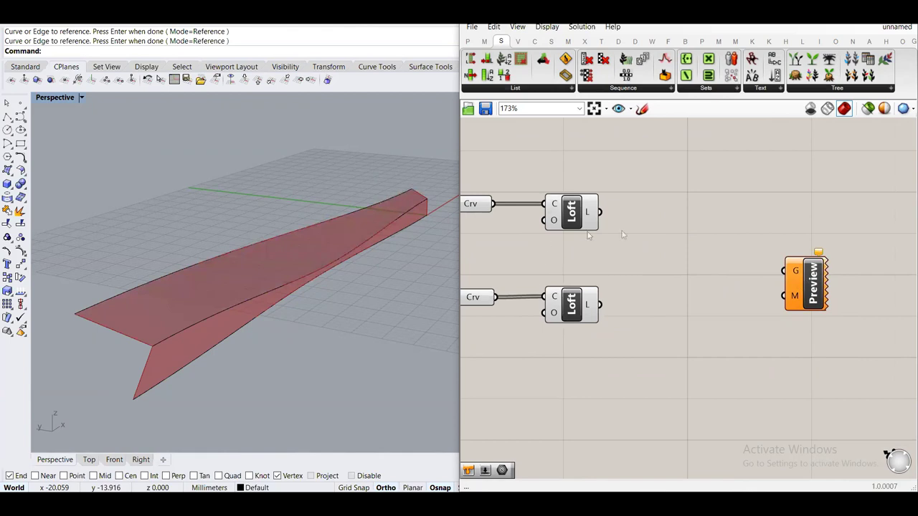
drag(804, 283, 819, 281)
click(662, 224)
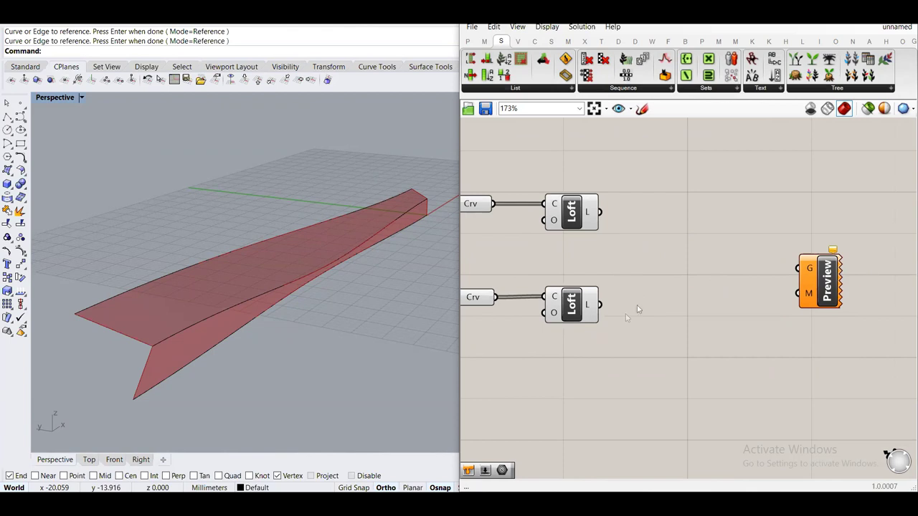
Add a Merge component and connect the upper Loft's output to D1 and the lower Loft's output to D2
double_click(659, 263)
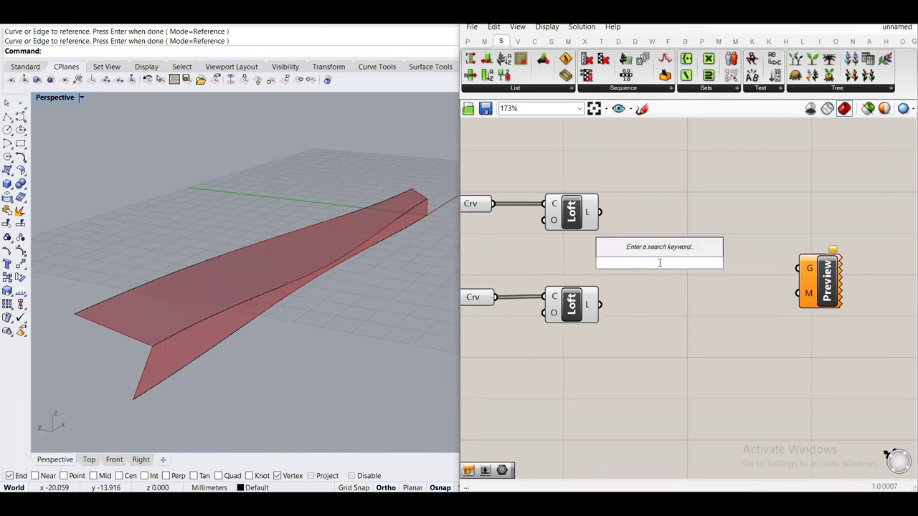
text(merge)
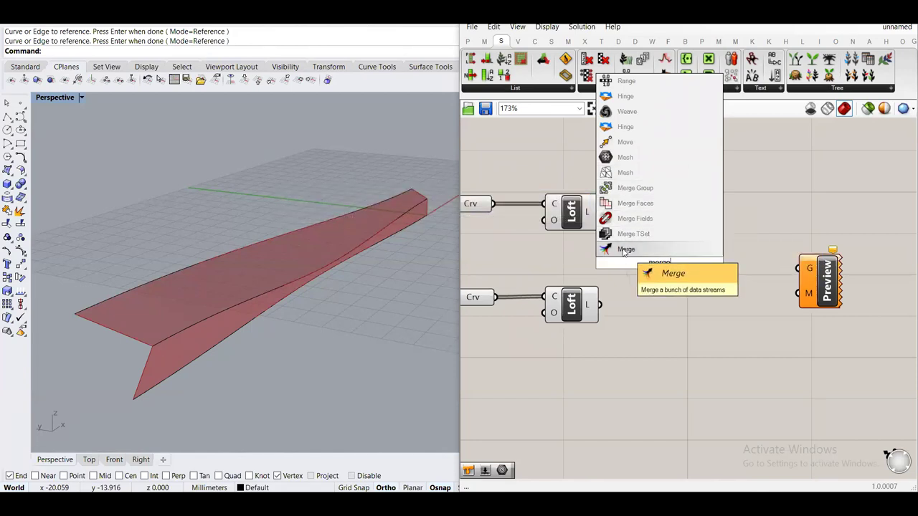
click(624, 249)
click(666, 193)
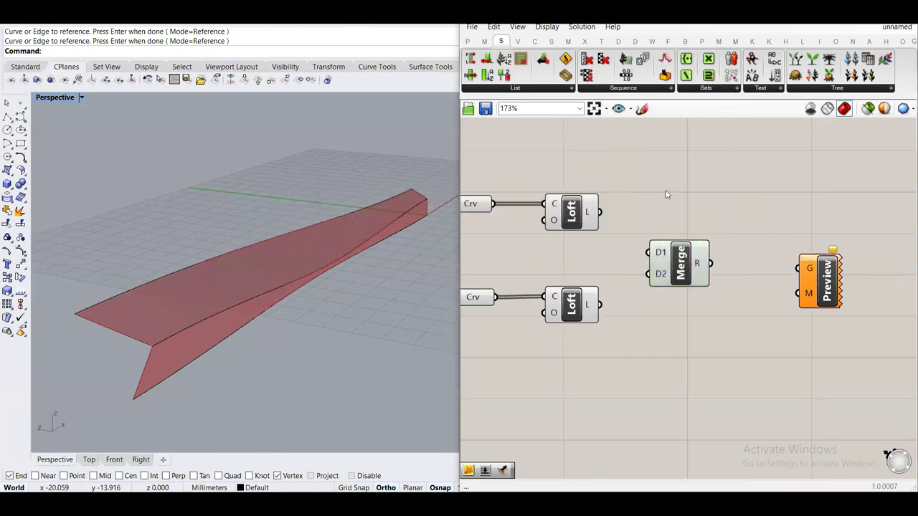
drag(601, 213, 648, 253)
drag(606, 308, 648, 274)
click(682, 280)
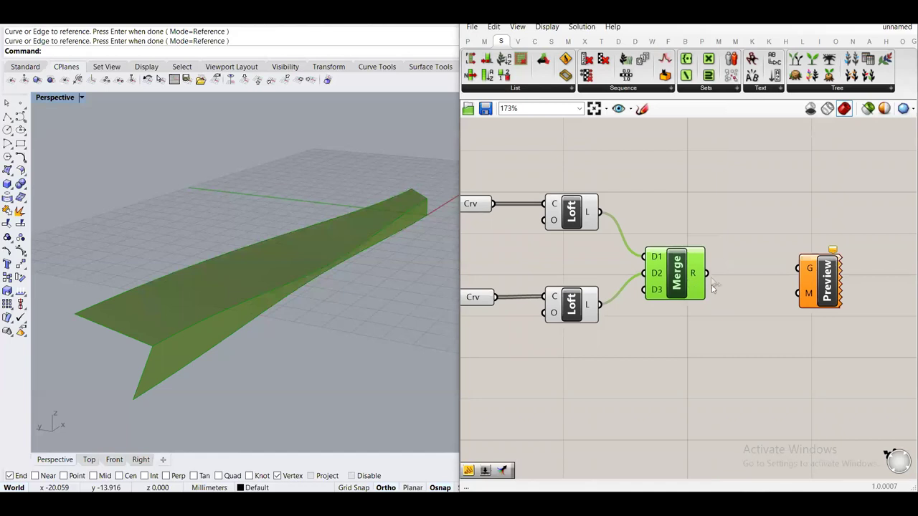
click(666, 237)
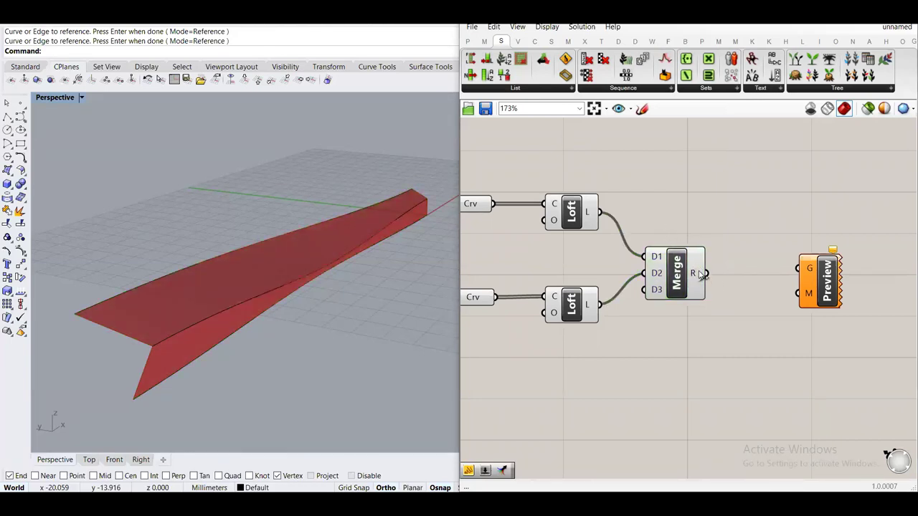
Connect the Merge result to the Custom Preview's geometry input and move the preview closer to Merge
drag(707, 273, 766, 289)
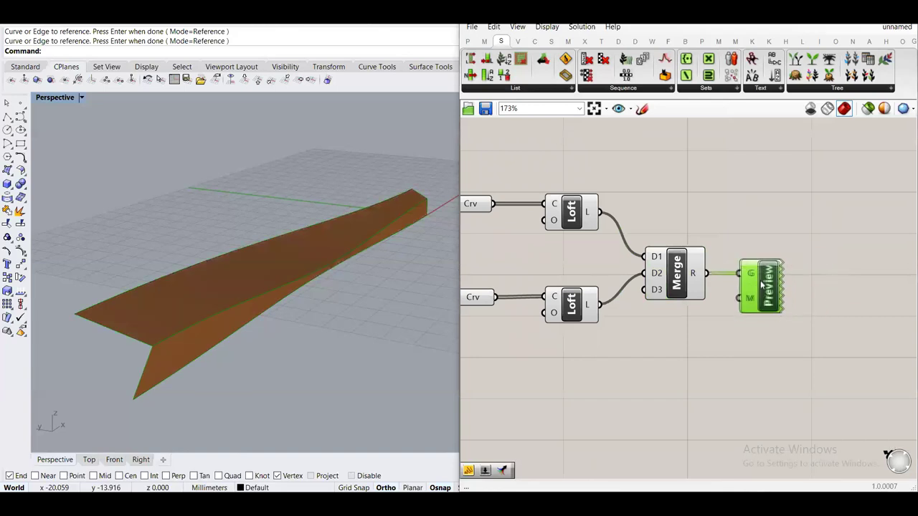
click(694, 329)
right_drag(656, 321, 708, 309)
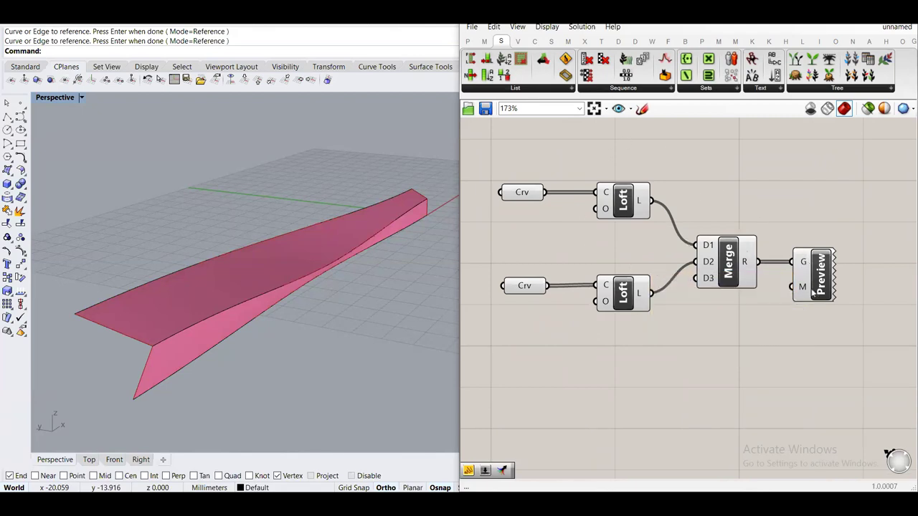
right_drag(813, 287, 767, 282)
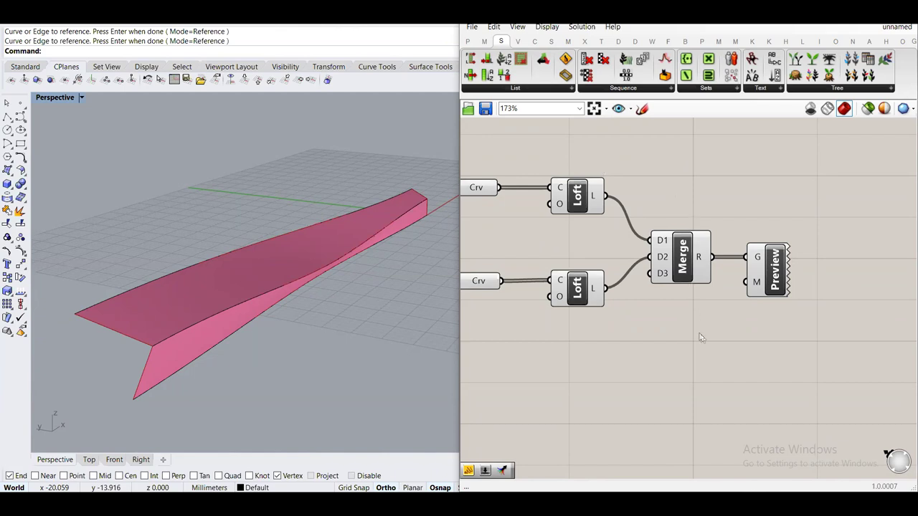
right_drag(656, 313, 720, 318)
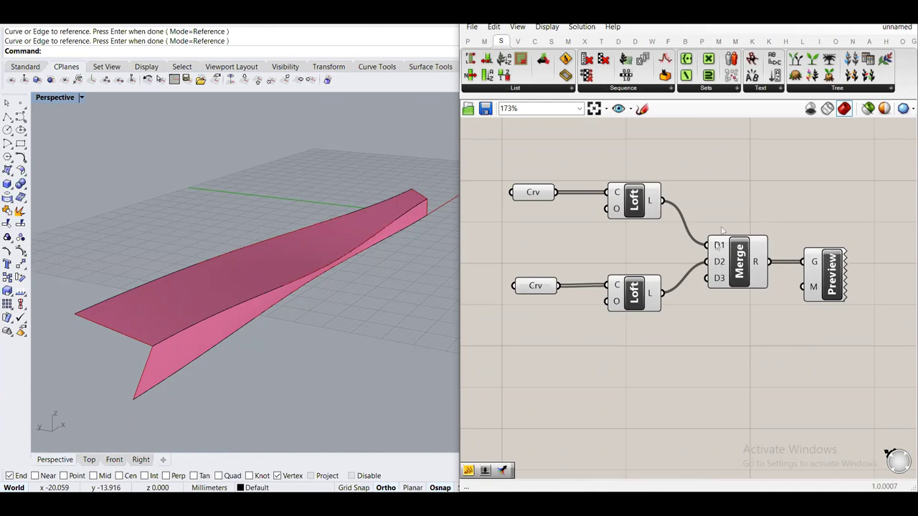
Turn off the preview of both Curve parameters, both Lofts and the Merge component
mouse_move(816, 271)
drag(666, 290, 498, 151)
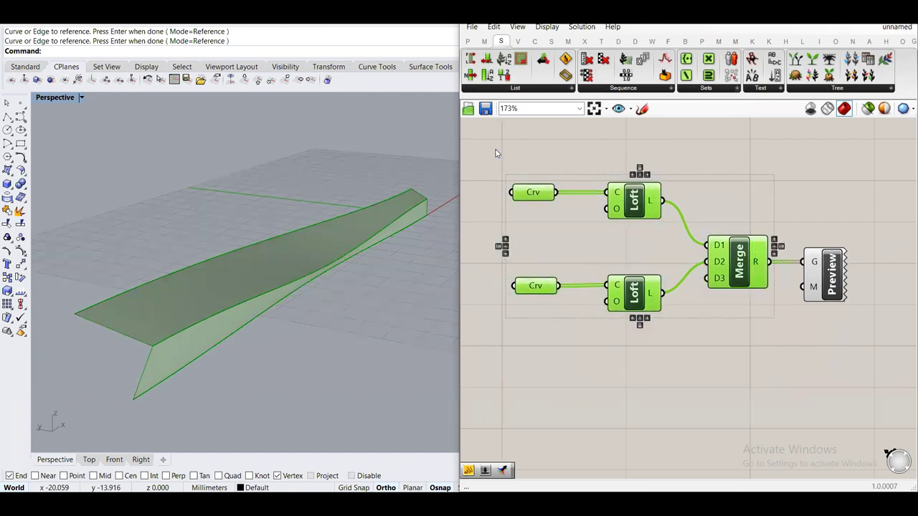
middle_click(573, 165)
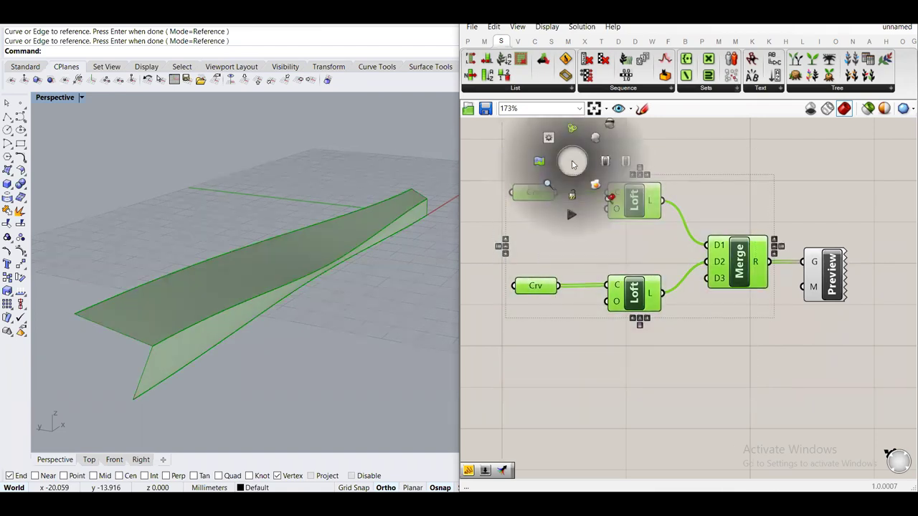
click(614, 126)
click(720, 193)
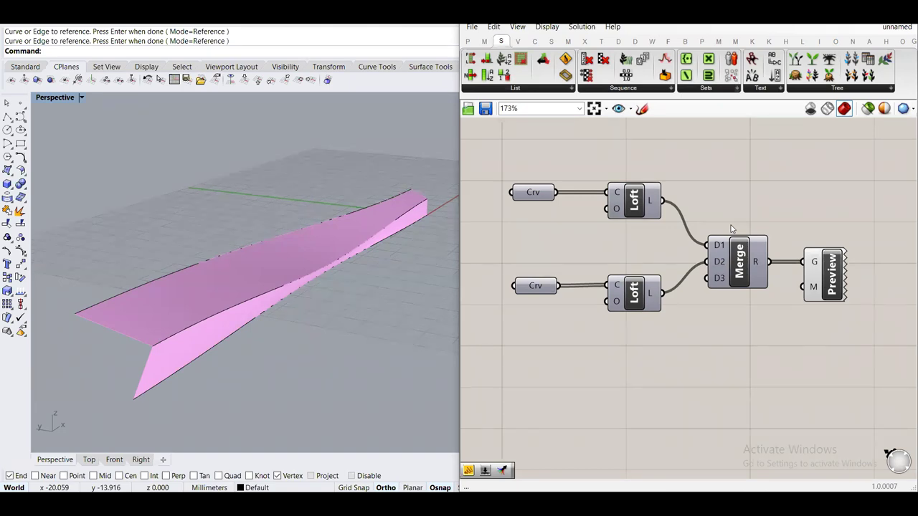
Move the Custom Preview farther away from Merge to widen the gap between them
right_drag(732, 229, 657, 256)
drag(770, 294, 811, 286)
right_drag(802, 184, 752, 211)
click(690, 263)
Add the Contour component for breps and meshes above the Custom Preview
double_click(754, 210)
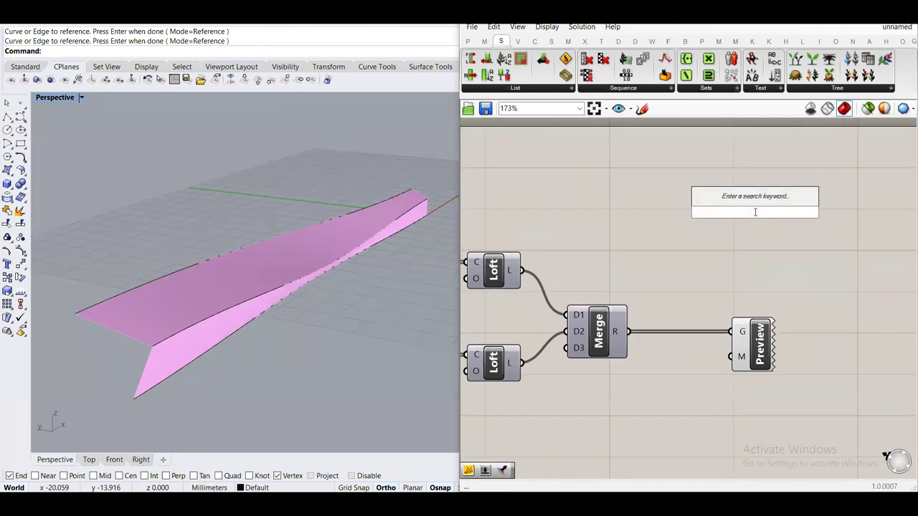
text(cont)
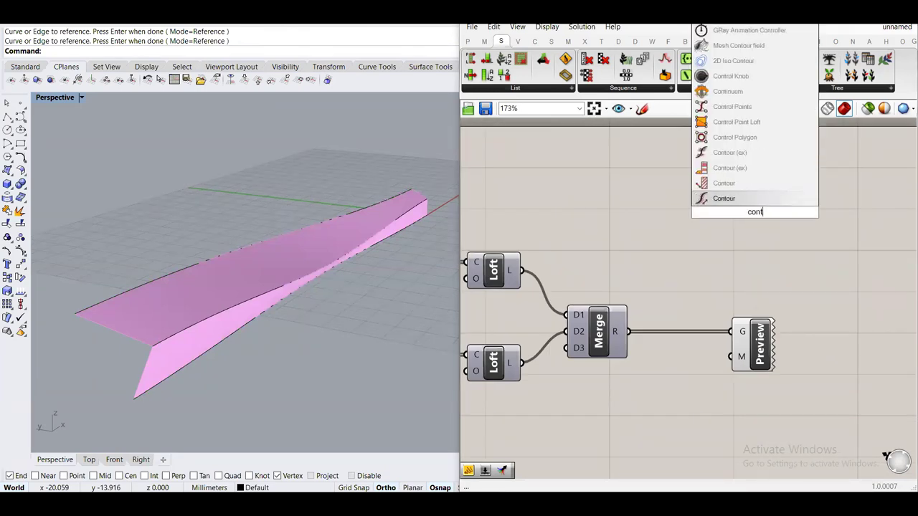
click(780, 186)
mouse_move(746, 208)
mouse_down()
mouse_move(708, 208)
mouse_move(751, 192)
mouse_up()
click(648, 254)
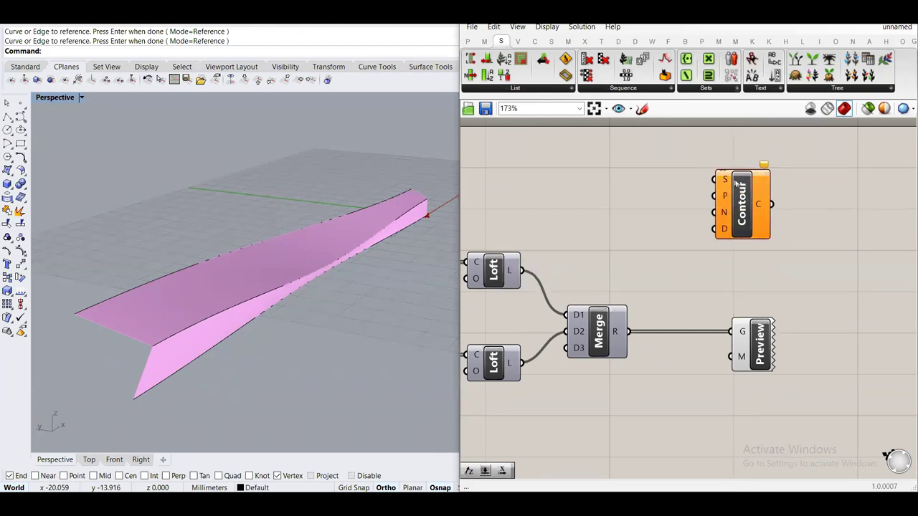
Connect the Merge result to Contour's shape input and shift the Contour component slightly
mouse_move(723, 180)
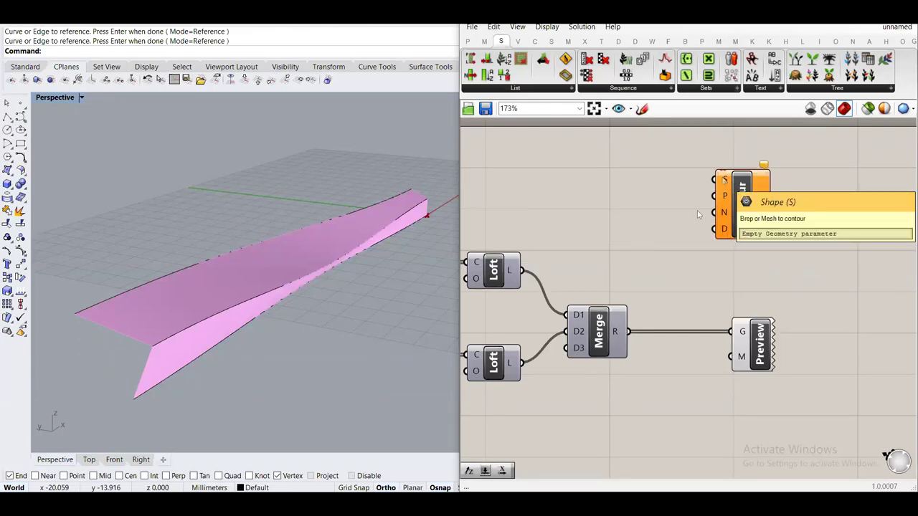
right_drag(506, 287, 567, 268)
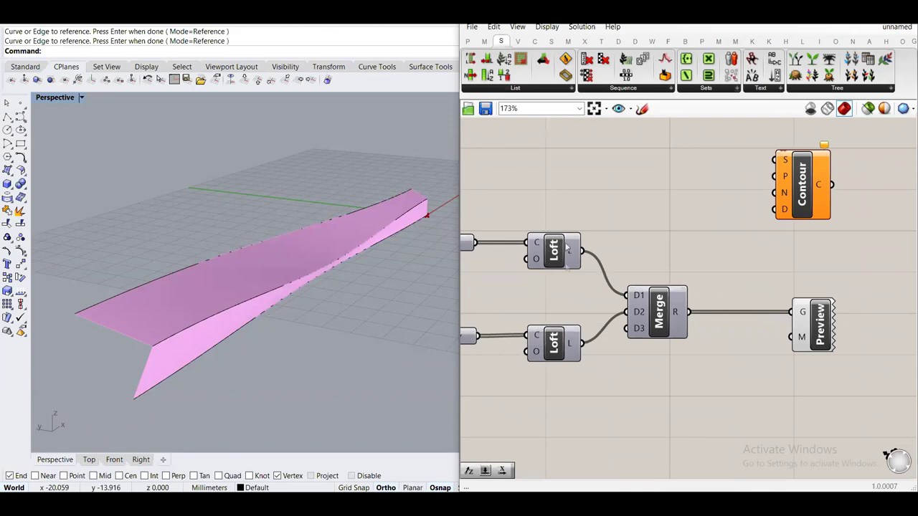
right_drag(687, 315, 620, 340)
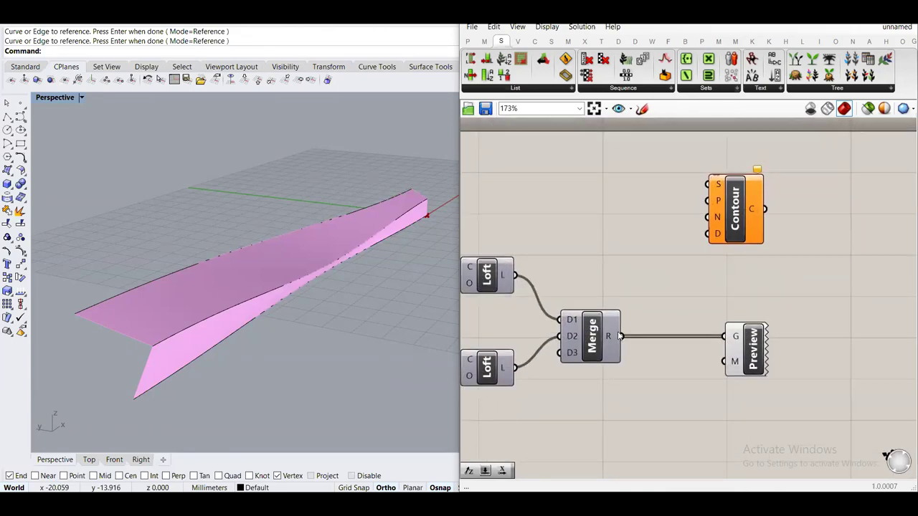
mouse_move(621, 336)
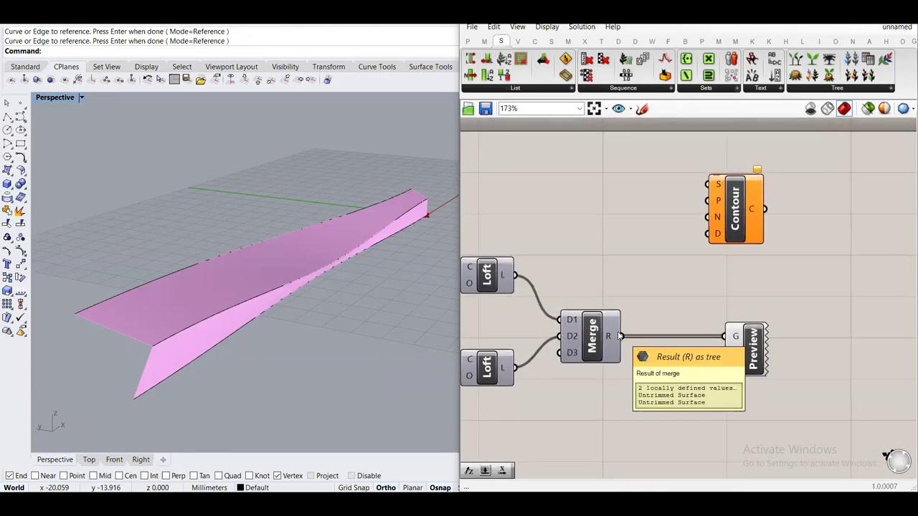
drag(621, 335, 708, 185)
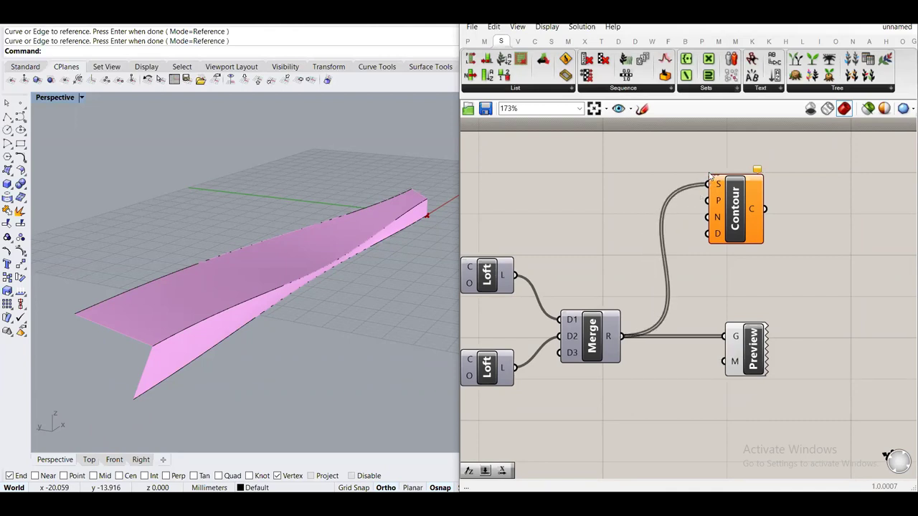
drag(748, 206, 759, 218)
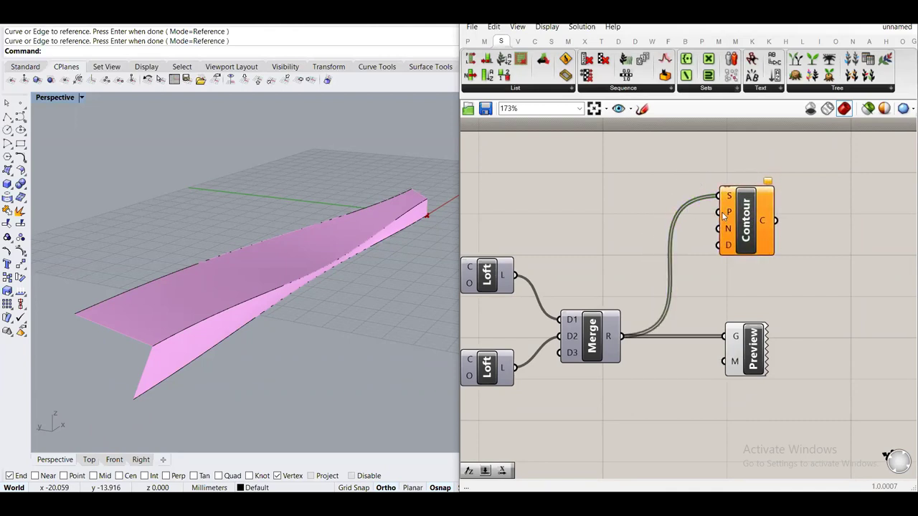
Frame the lofted surfaces from above in the Rhino perspective view and paste a screenshot into the open Photoshop document as a new layer
mouse_move(729, 216)
mouse_move(731, 235)
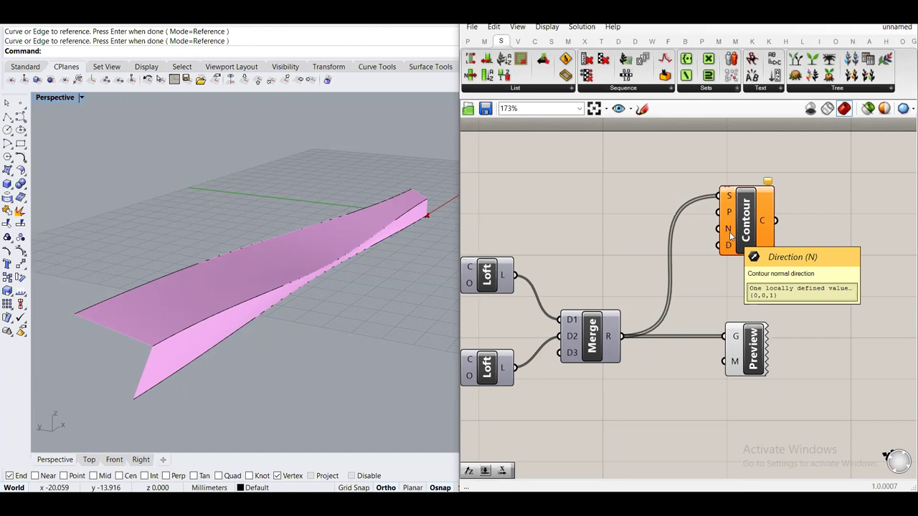
right_drag(332, 263, 350, 230)
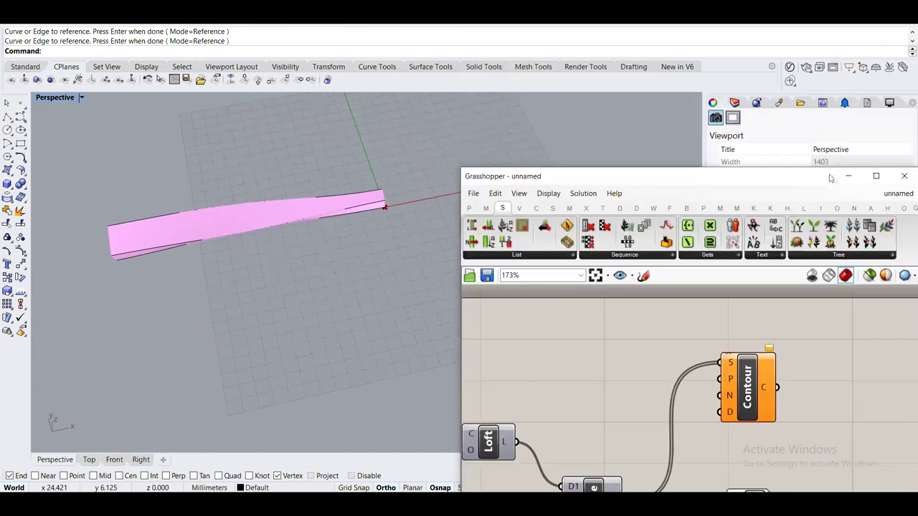
right_drag(352, 236, 581, 237)
scroll(581, 236, up, 4)
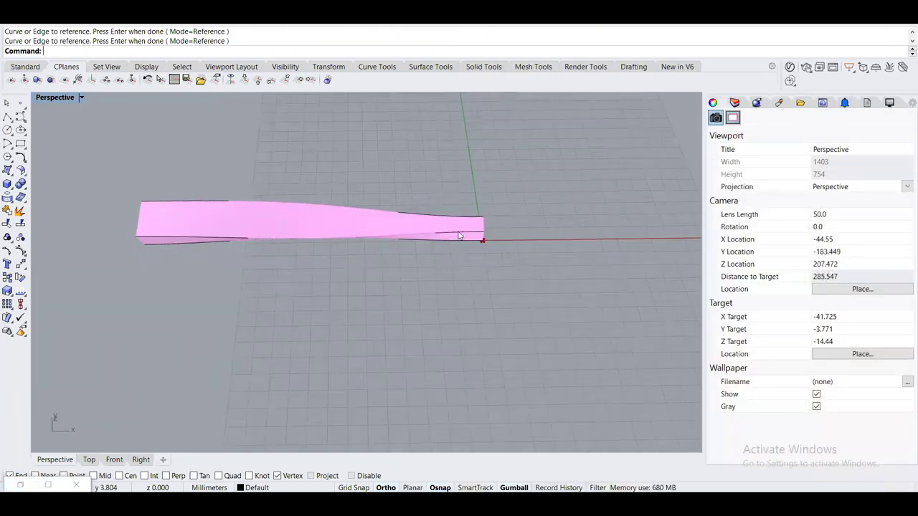
shift+right_drag(473, 309, 538, 283)
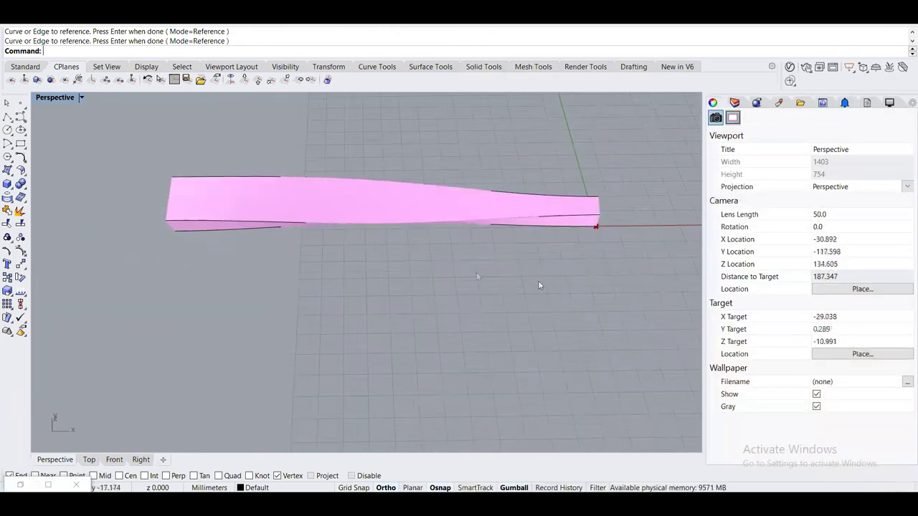
scroll(434, 254, up, 2)
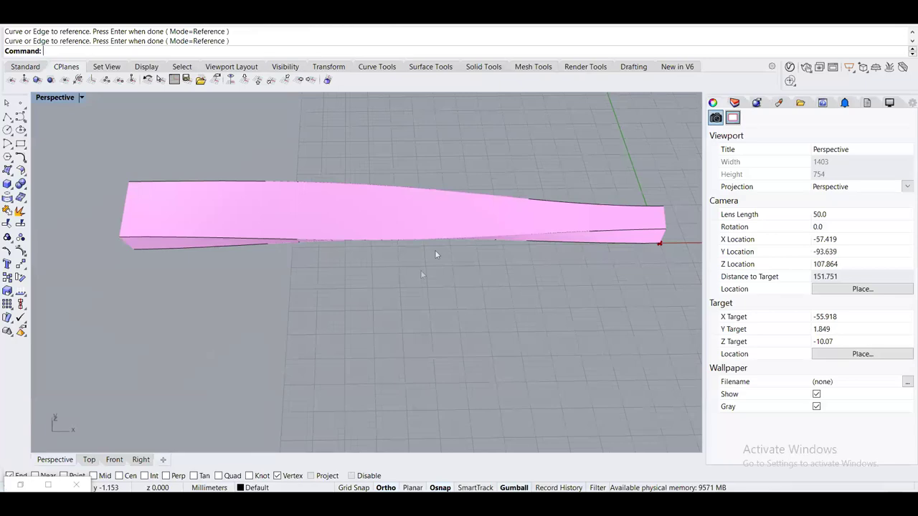
key(alt+Tab)
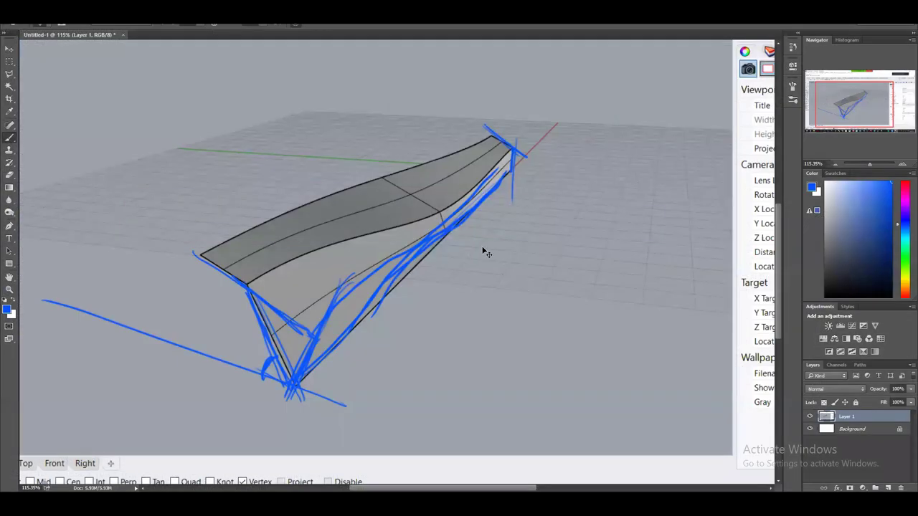
key(ctrl+v)
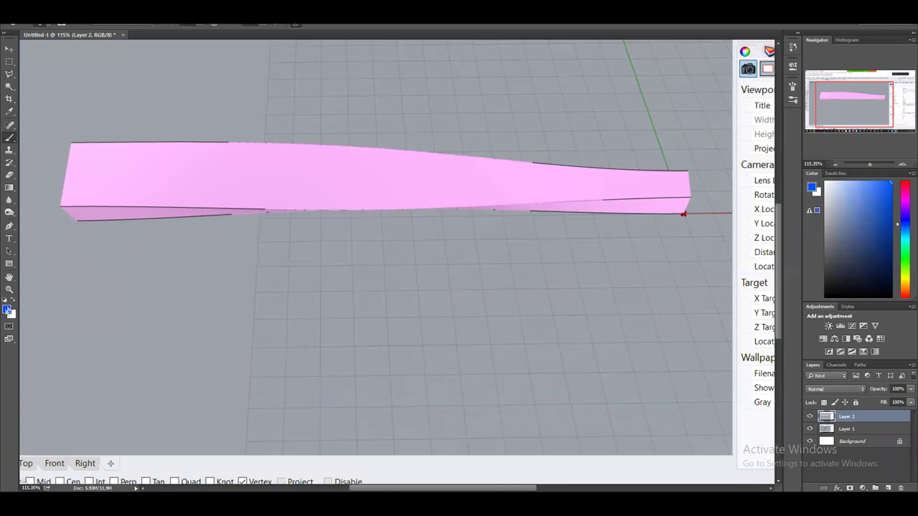
Brush a series of blue crosswise lines over the surface strip to illustrate the contour sections
mouse_move(685, 147)
mouse_down()
mouse_move(678, 248)
mouse_move(660, 247)
mouse_up()
mouse_move(647, 149)
mouse_down()
mouse_move(636, 248)
mouse_move(617, 251)
mouse_up()
drag(610, 149, 599, 245)
mouse_move(590, 151)
mouse_down()
mouse_move(581, 243)
mouse_move(567, 240)
mouse_up()
mouse_move(557, 141)
mouse_down()
mouse_move(549, 231)
mouse_move(529, 234)
mouse_up()
drag(510, 165, 507, 240)
drag(479, 134, 477, 226)
drag(453, 149, 454, 241)
drag(430, 134, 430, 239)
drag(407, 145, 410, 232)
drag(358, 129, 354, 246)
drag(322, 134, 322, 241)
drag(281, 158, 281, 233)
drag(244, 144, 244, 232)
drag(212, 128, 203, 210)
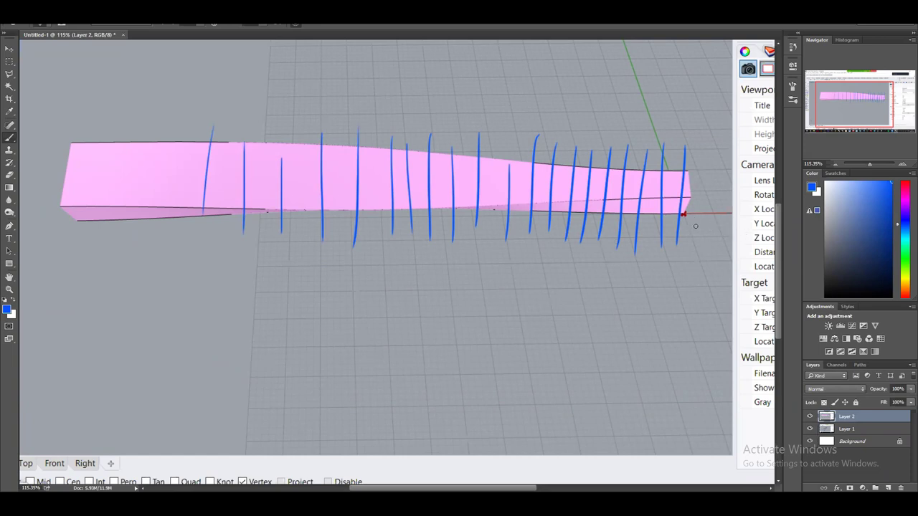
Annotate the axis directions beside the strip with blue arrows labelled X, -X and Y
mouse_move(692, 223)
mouse_down()
mouse_move(724, 228)
mouse_move(718, 238)
mouse_move(728, 257)
mouse_move(715, 258)
mouse_up()
mouse_move(685, 276)
mouse_down()
mouse_move(613, 280)
mouse_move(670, 323)
mouse_move(648, 321)
mouse_up()
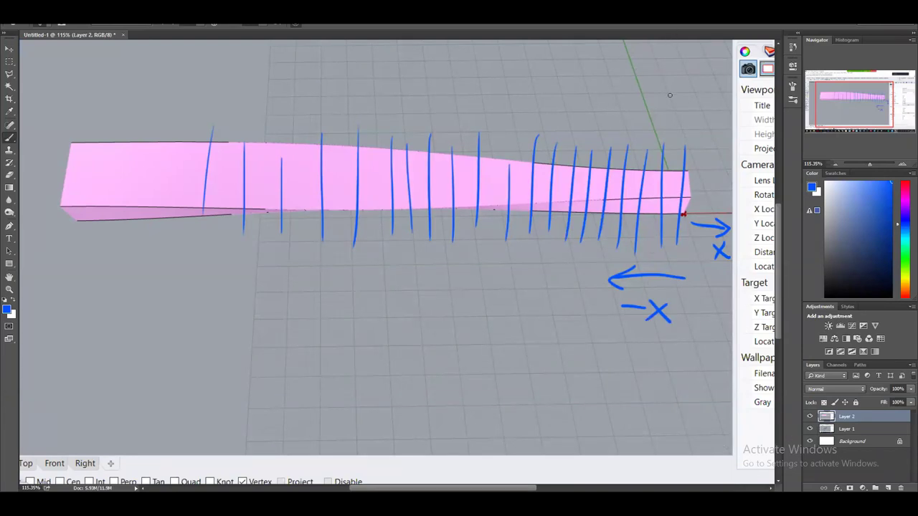
mouse_move(651, 128)
mouse_down()
mouse_move(642, 81)
mouse_move(636, 97)
mouse_move(669, 136)
mouse_up()
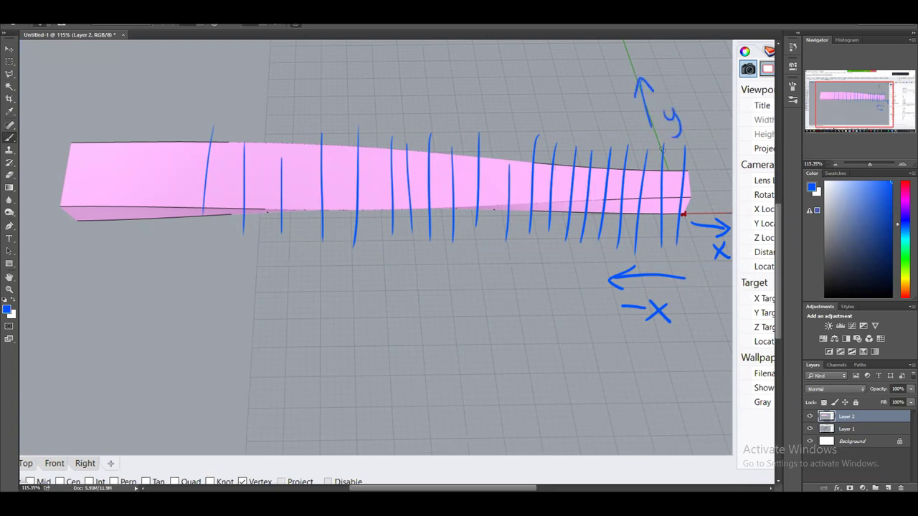
drag(602, 85, 606, 134)
mouse_move(597, 121)
mouse_down()
mouse_move(616, 108)
mouse_move(631, 123)
mouse_up()
mouse_move(638, 115)
mouse_down()
mouse_move(625, 139)
mouse_move(617, 131)
mouse_up()
Switch back to Rhino, restore the Grasshopper window beside the perspective view, and bring Contour's direction input into close view
click(756, 446)
shift+right_drag(554, 292, 399, 258)
scroll(430, 273, down, 4)
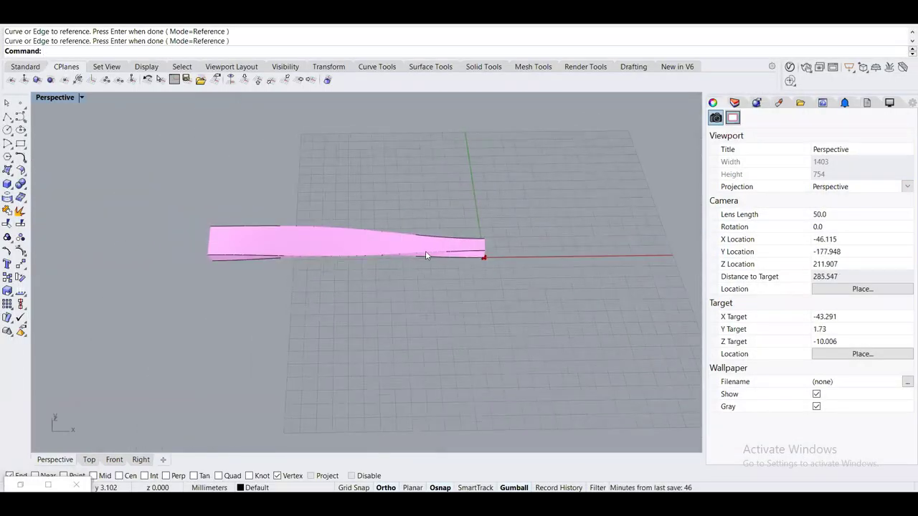
scroll(425, 255, up, 2)
click(20, 485)
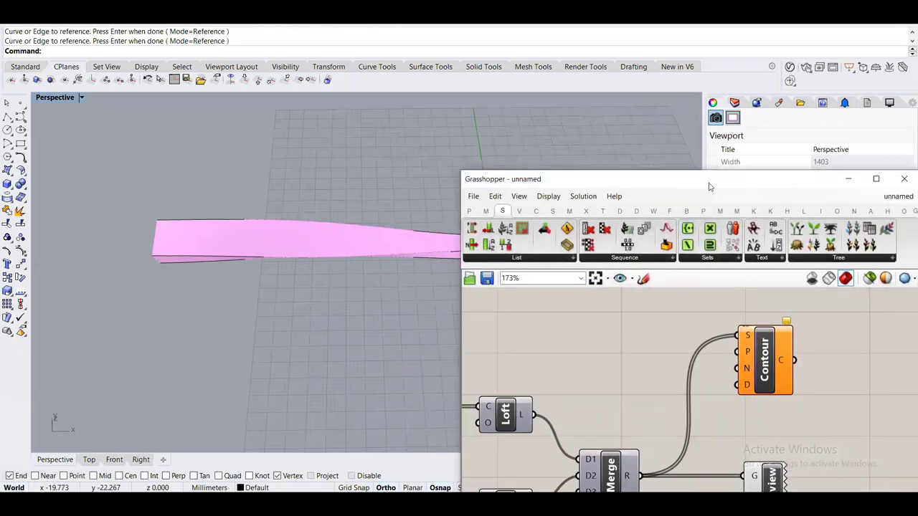
drag(708, 187, 707, 17)
right_drag(258, 209, 268, 207)
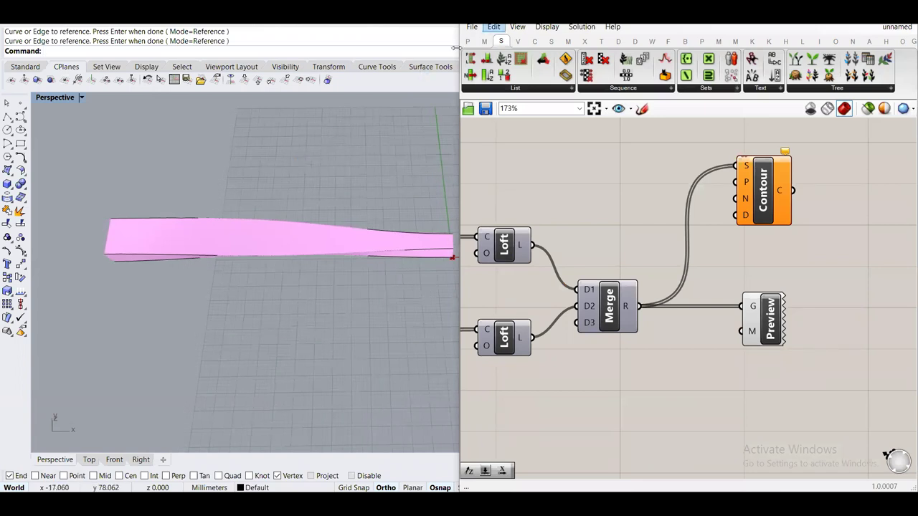
scroll(874, 245, up, 2)
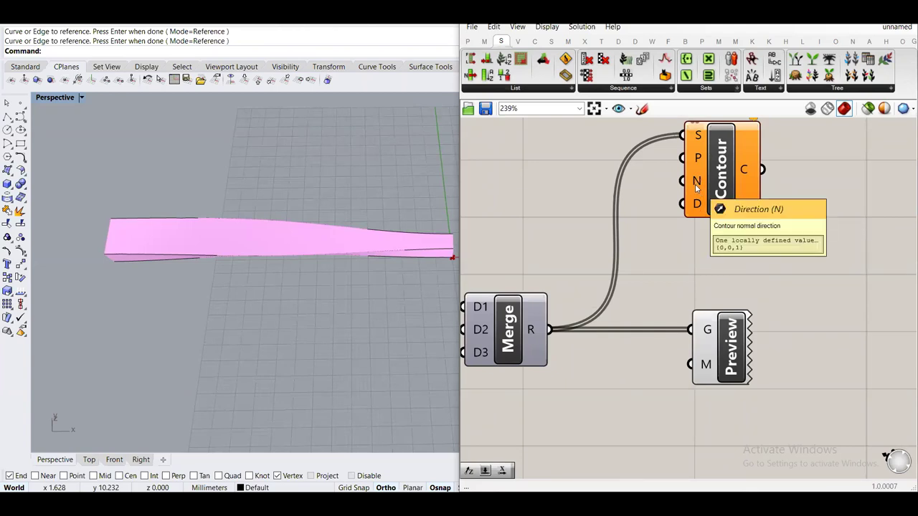
Add a Unit X vector component and connect its output to Contour's direction input
drag(721, 169, 787, 165)
double_click(560, 183)
text(x)
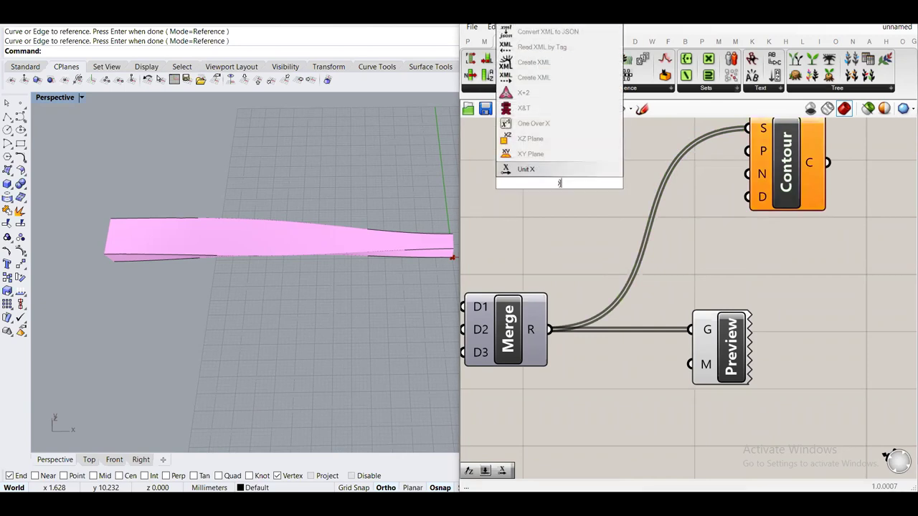
key(Return)
drag(560, 184, 748, 174)
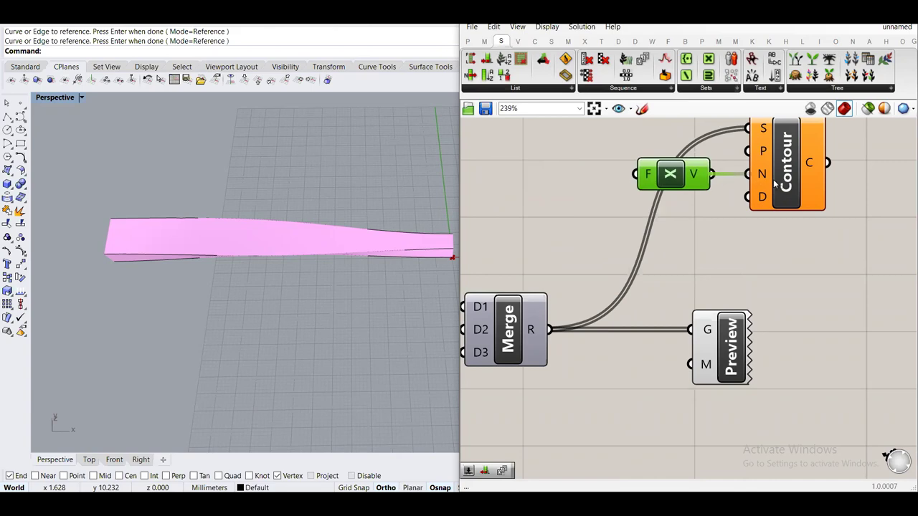
drag(660, 183, 671, 183)
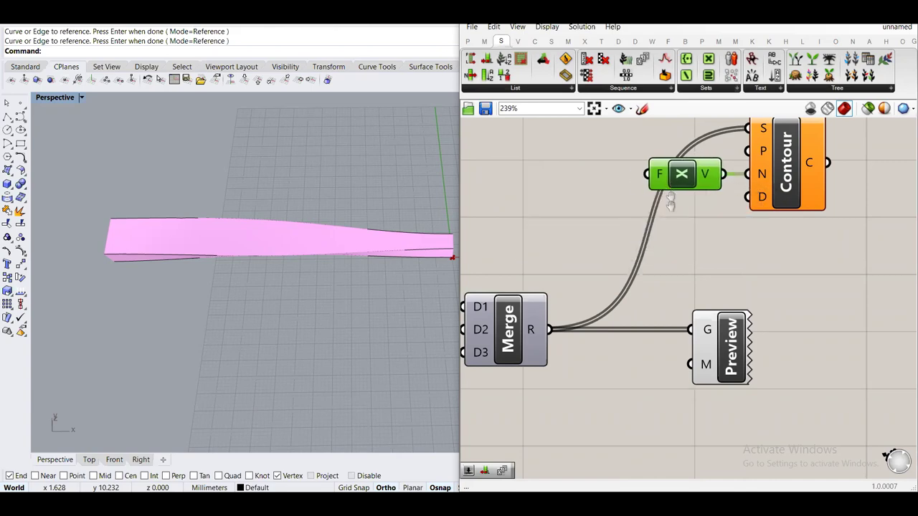
Add a panel containing -1 and connect it to the Unit X factor, reversing the contour direction
right_drag(564, 173, 573, 240)
click(572, 239)
double_click(572, 239)
key(Escape)
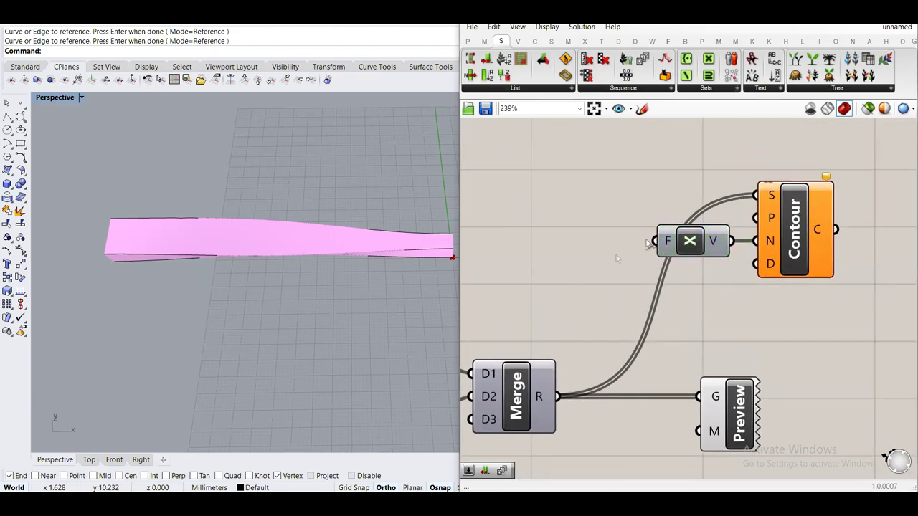
double_click(563, 249)
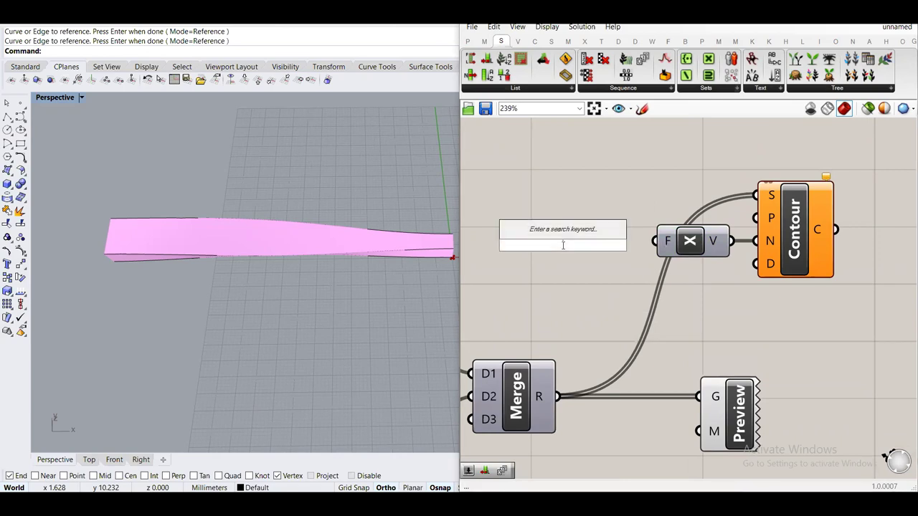
text(//-1)
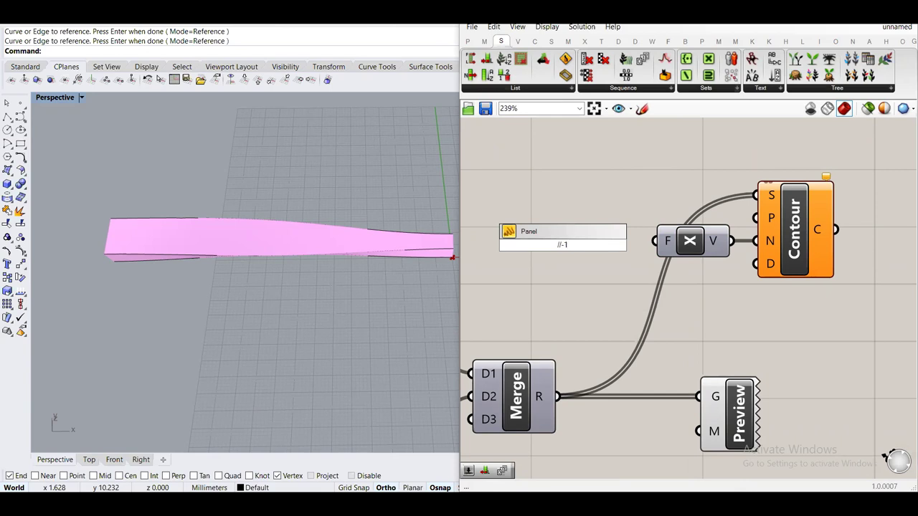
key(Return)
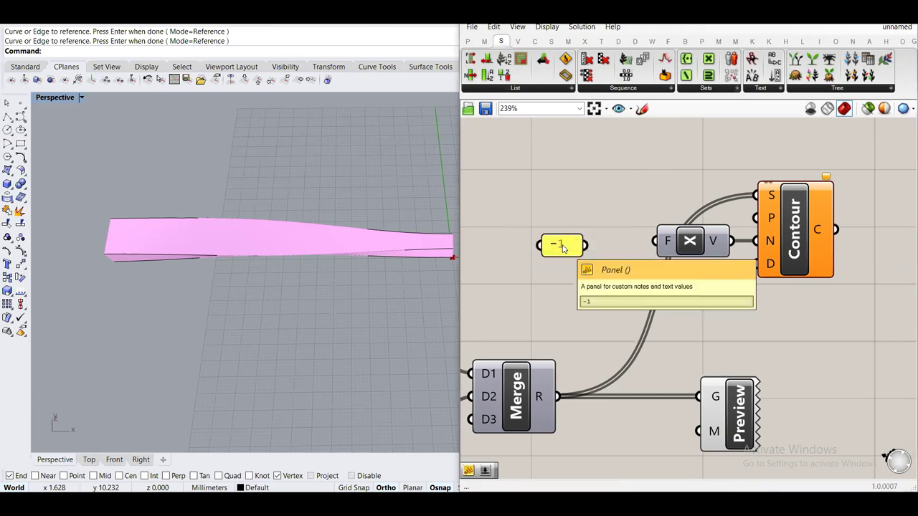
drag(657, 241, 628, 243)
click(613, 171)
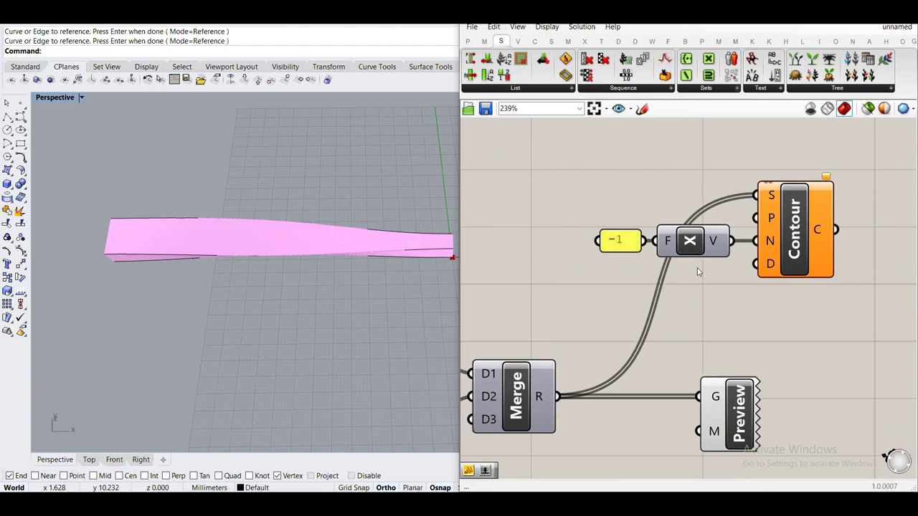
mouse_move(815, 247)
mouse_down()
mouse_move(800, 244)
mouse_move(808, 244)
mouse_up()
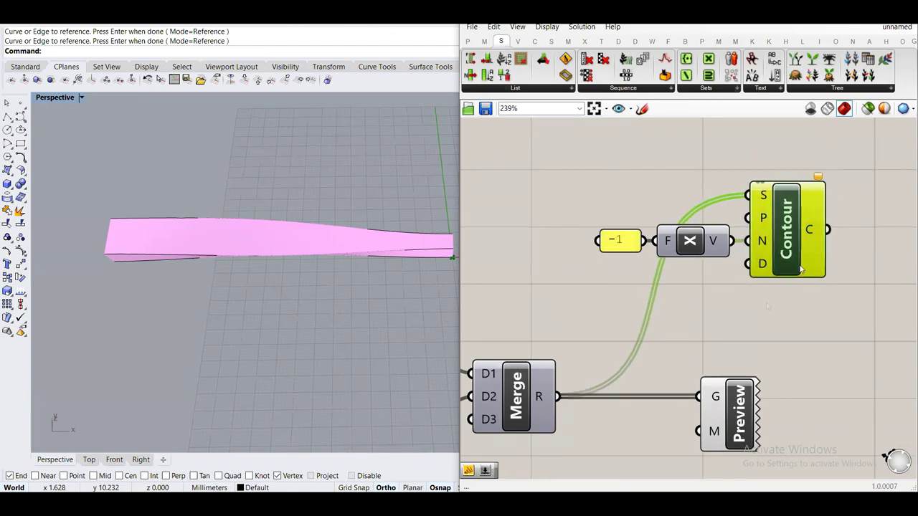
click(762, 311)
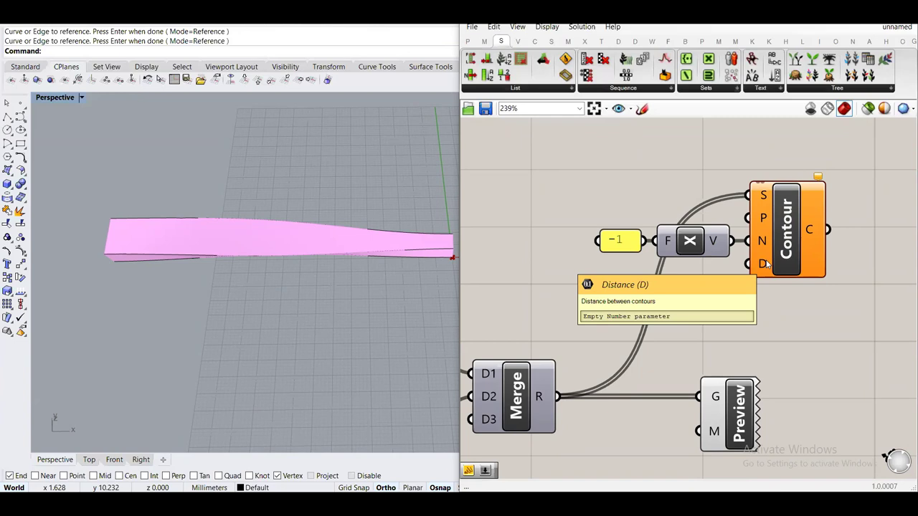
Add a number slider with the value 1, connect it to Contour's distance input and place it beside the component
double_click(554, 290)
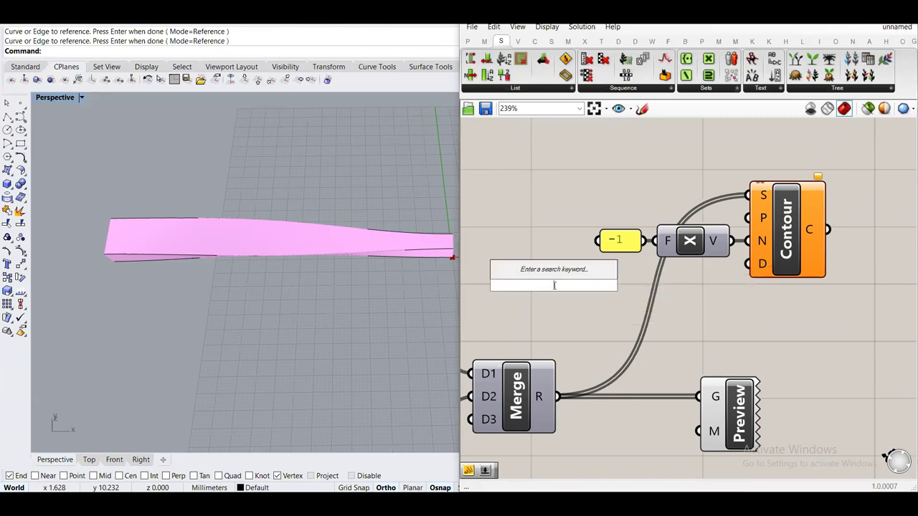
text(1)
key(Return)
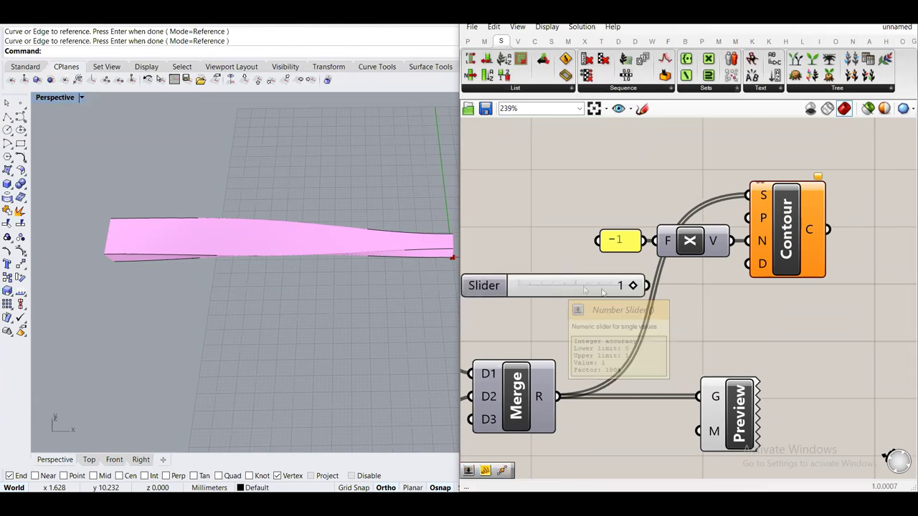
drag(654, 287, 748, 266)
drag(604, 288, 671, 277)
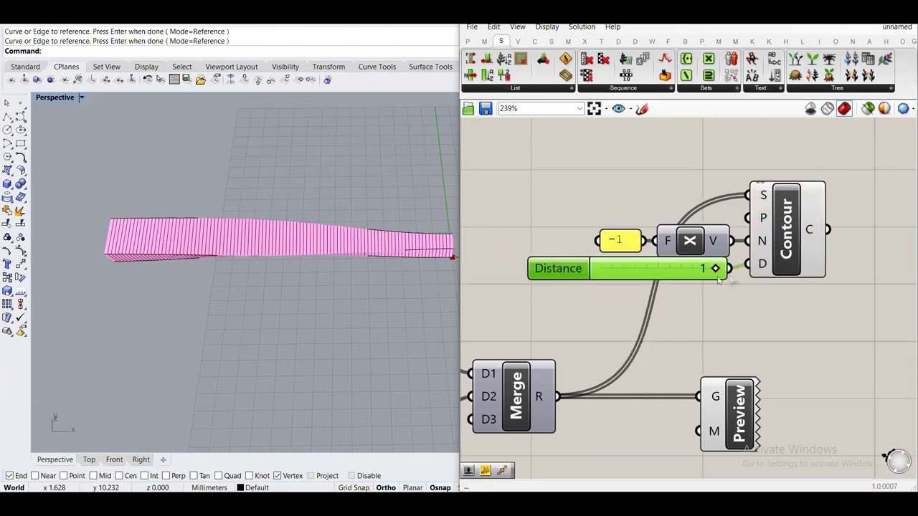
click(746, 320)
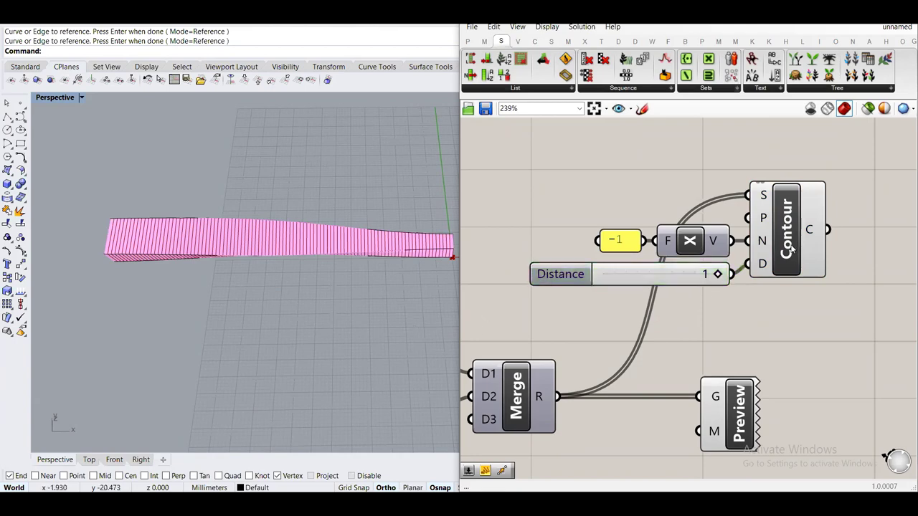
Examine the contour lines along both lofted surfaces in the perspective view and review the whole Grasshopper definition
right_drag(272, 274, 302, 255)
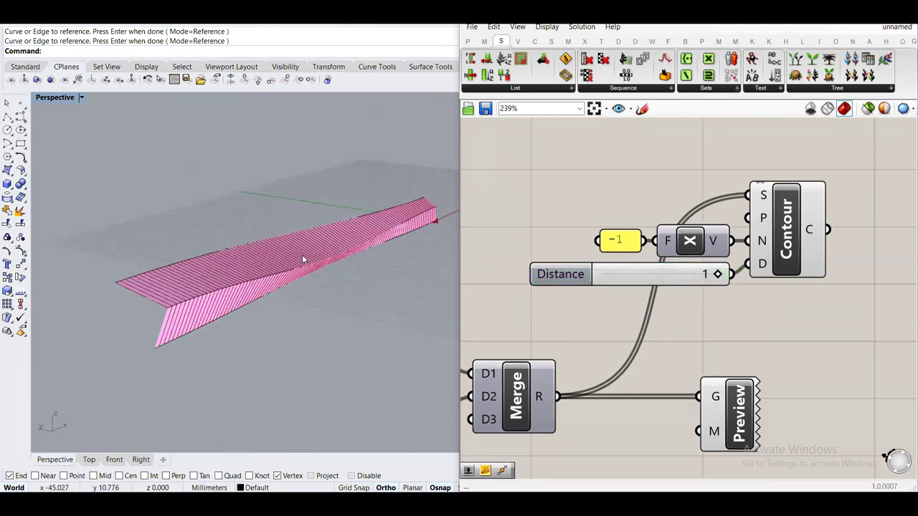
scroll(358, 256, up, 5)
mouse_move(358, 258)
right_down()
mouse_move(385, 256)
mouse_move(411, 215)
mouse_move(394, 256)
mouse_move(258, 280)
mouse_move(369, 262)
right_up()
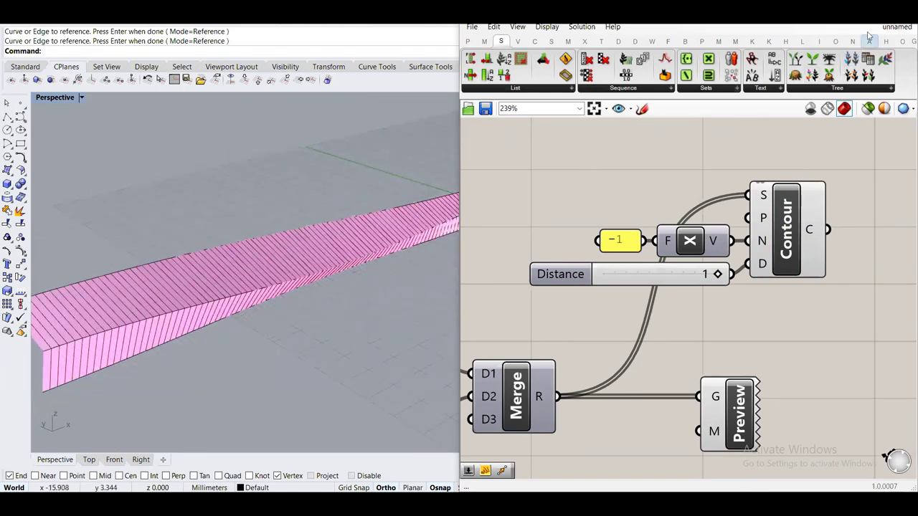
key(super+Down)
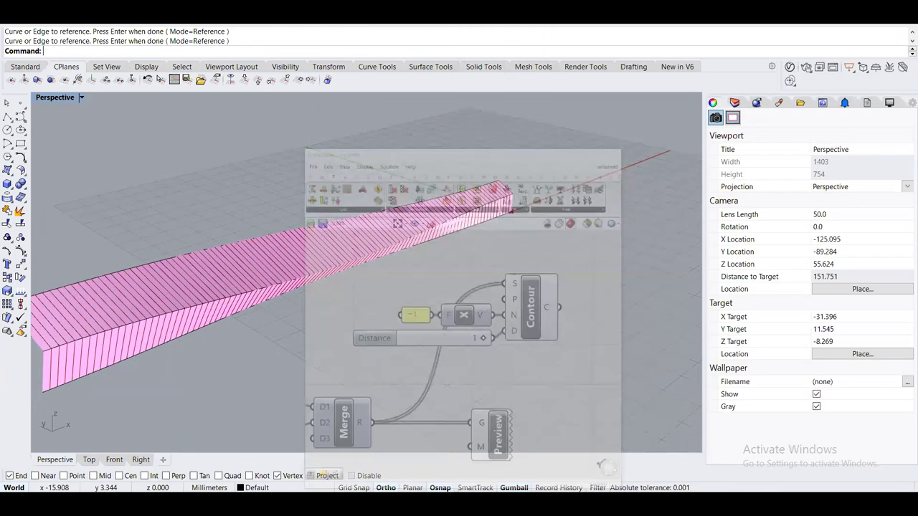
right_drag(492, 250, 443, 228)
scroll(394, 242, up, 5)
right_drag(393, 242, 370, 279)
right_drag(351, 278, 371, 277)
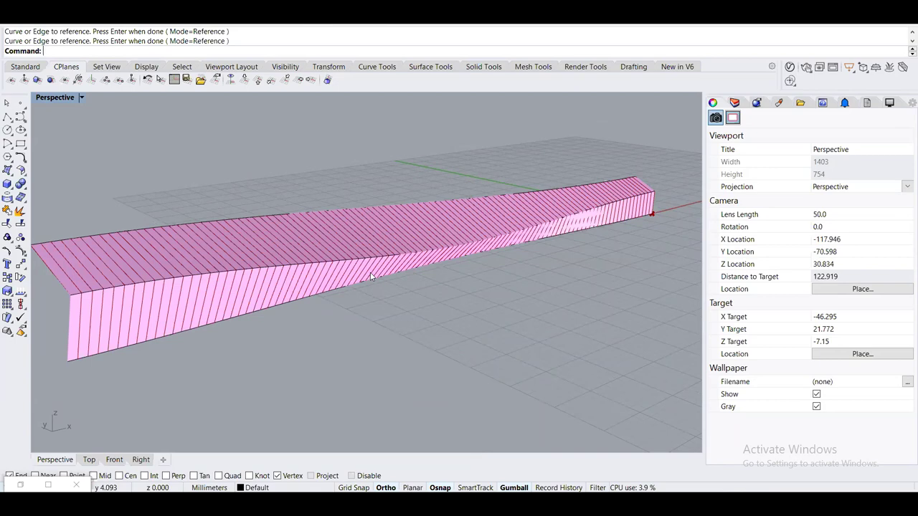
click(20, 485)
scroll(702, 319, down, 3)
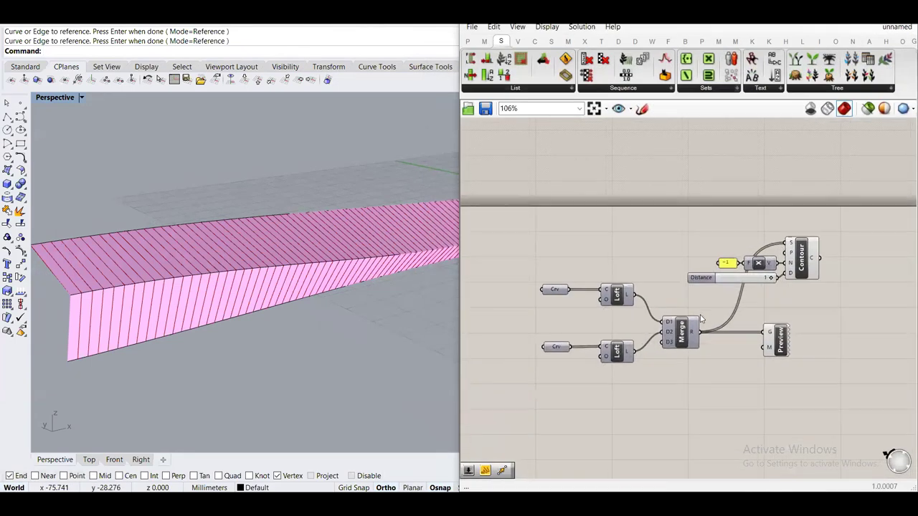
scroll(813, 323, up, 1)
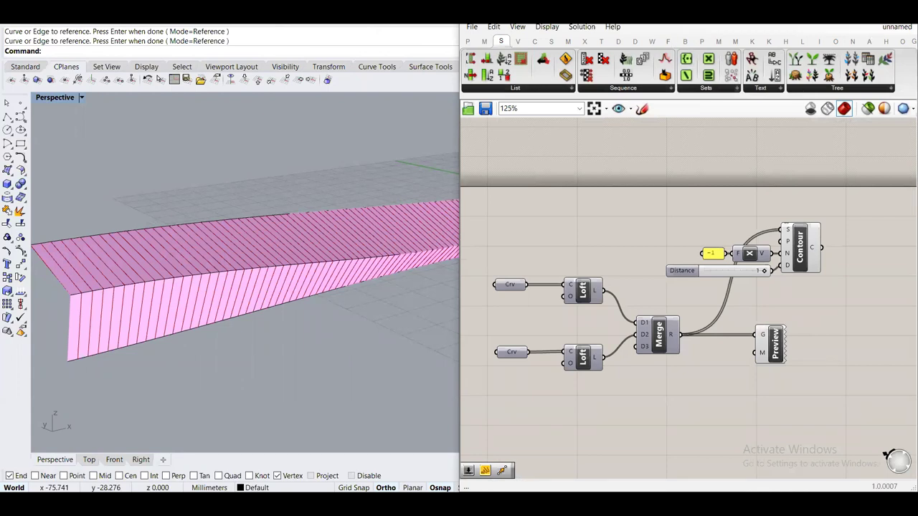
Move the two near-end control points of the upper surface's outer edge curve by -8 along the Y axis
click(860, 16)
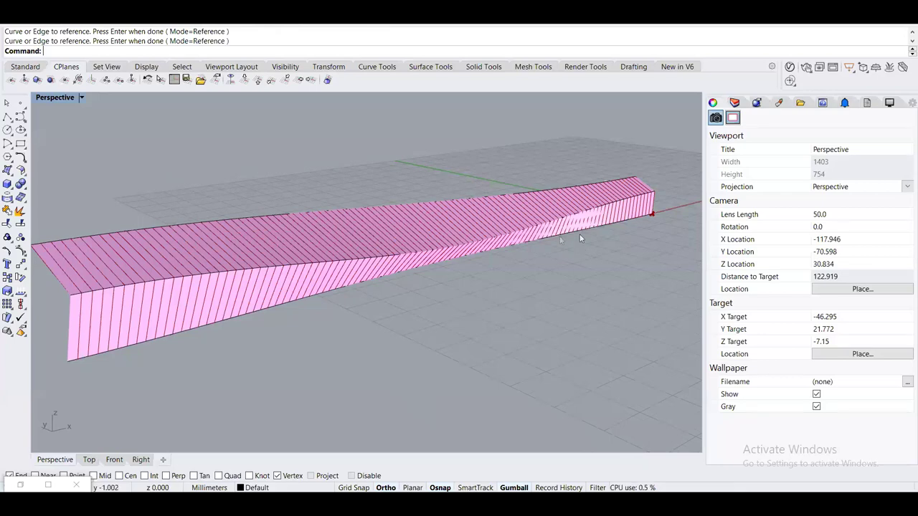
right_drag(329, 281, 441, 242)
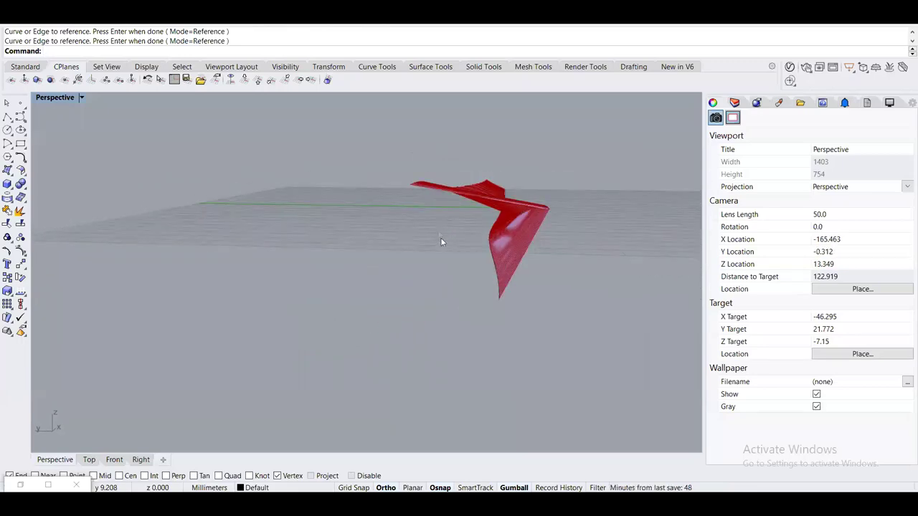
click(410, 185)
right_drag(410, 184, 392, 206)
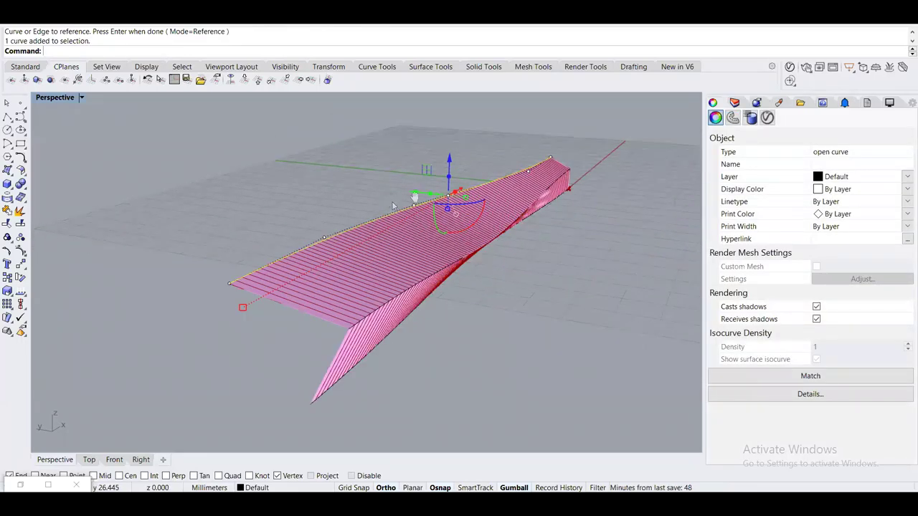
scroll(205, 197, up, 5)
drag(205, 198, 431, 277)
right_drag(431, 276, 365, 220)
click(361, 207)
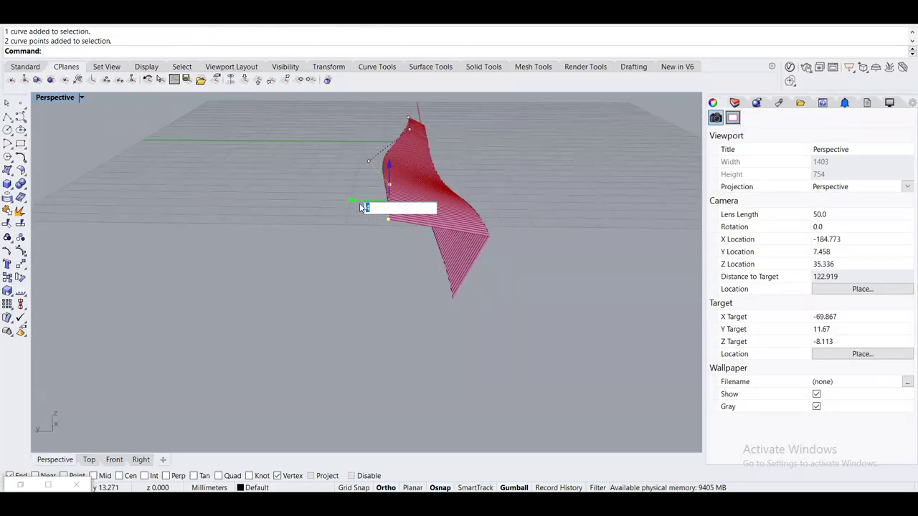
text(-)
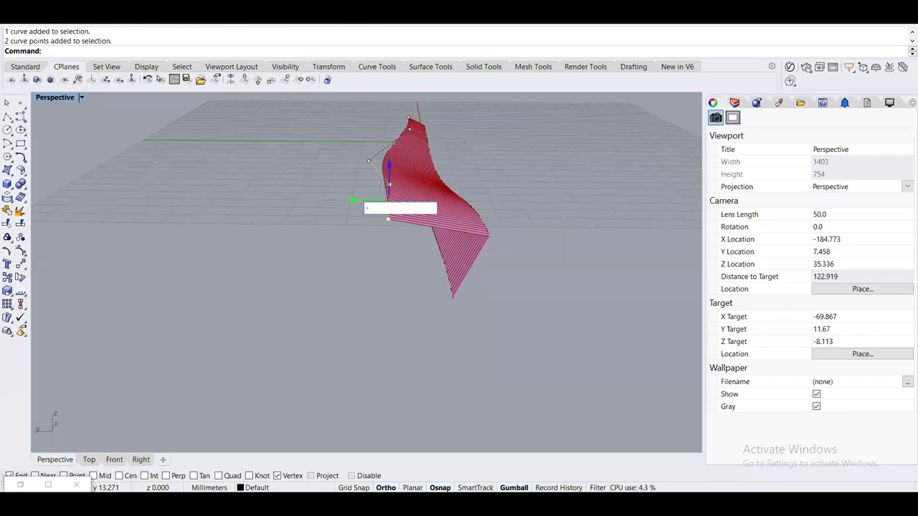
text(8)
key(Return)
key(Escape)
right_drag(370, 238, 156, 237)
mouse_move(290, 260)
right_down()
mouse_move(242, 256)
mouse_move(347, 217)
mouse_move(230, 227)
mouse_move(412, 248)
mouse_move(294, 247)
right_up()
right_drag(381, 237, 552, 237)
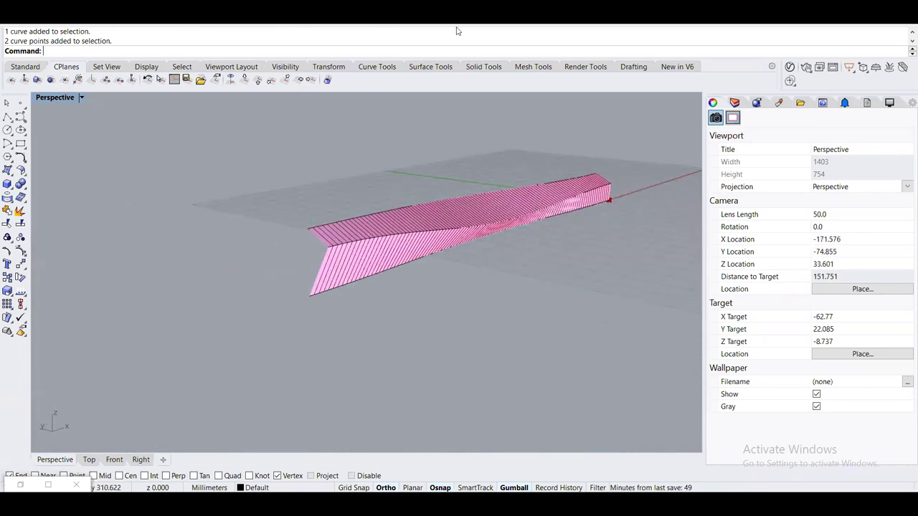
right_drag(455, 157, 442, 180)
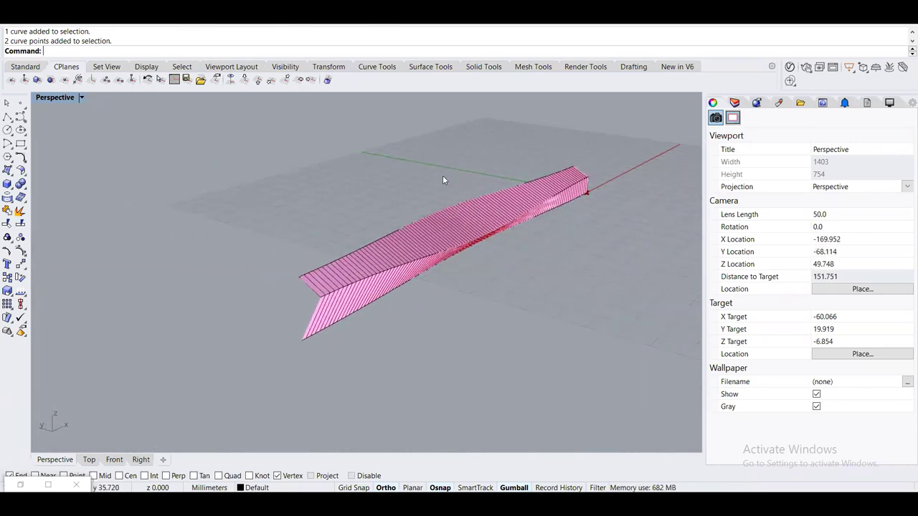
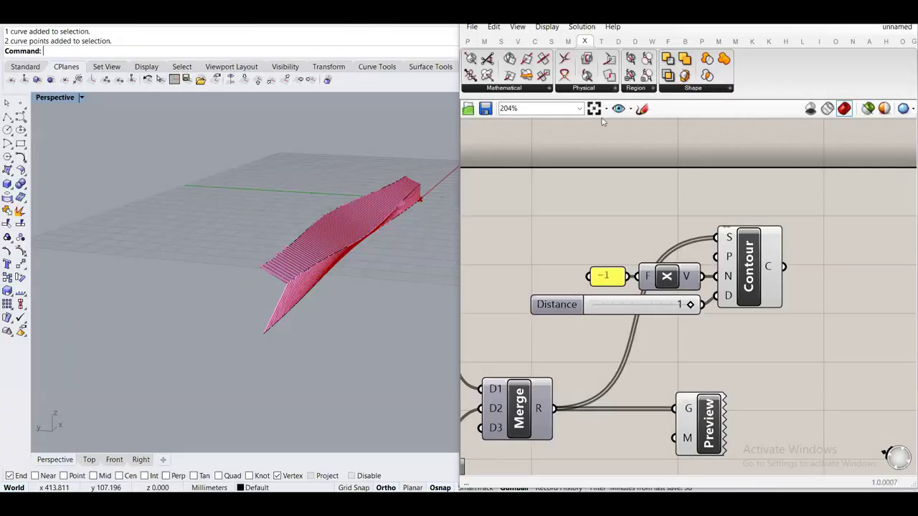
Copy the upper surface's outer edge curve outward along the Y axis, leaving the original on the loft
click(304, 238)
right_drag(303, 237, 323, 237)
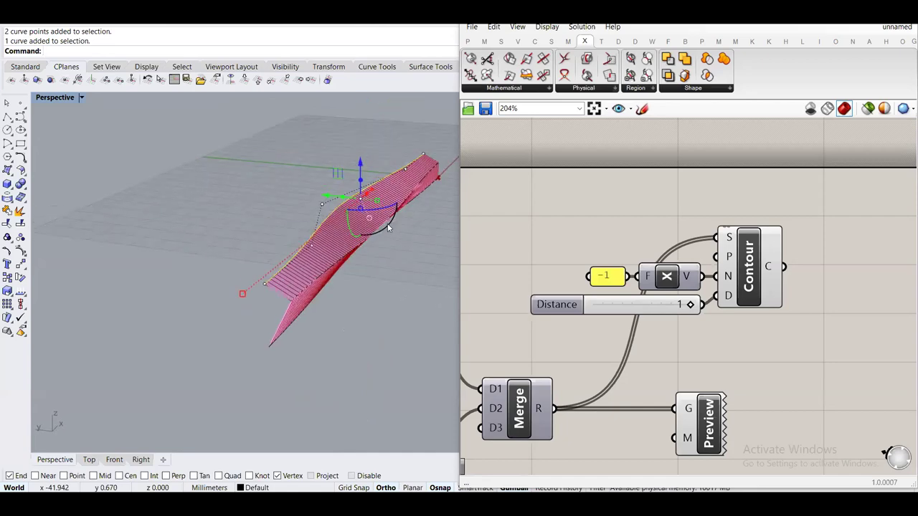
scroll(642, 289, down, 5)
right_drag(653, 283, 755, 243)
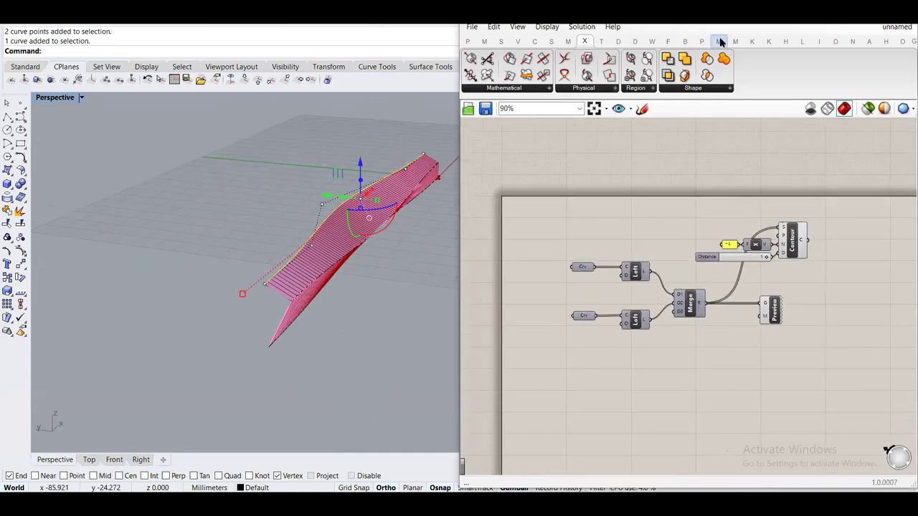
click(860, 11)
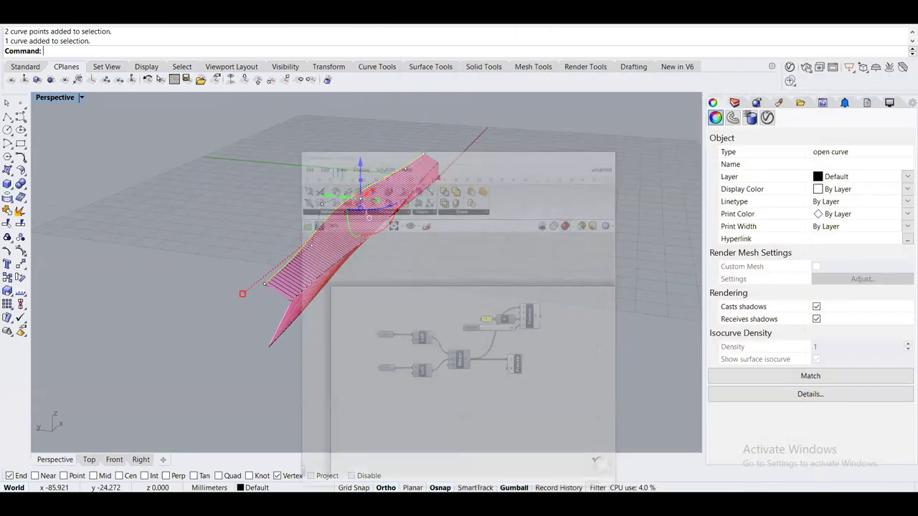
right_drag(420, 205, 444, 178)
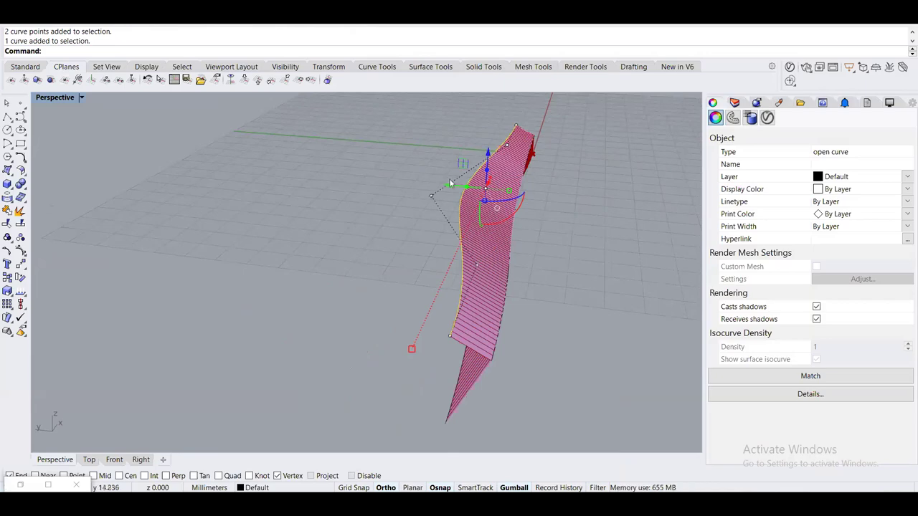
click(455, 190)
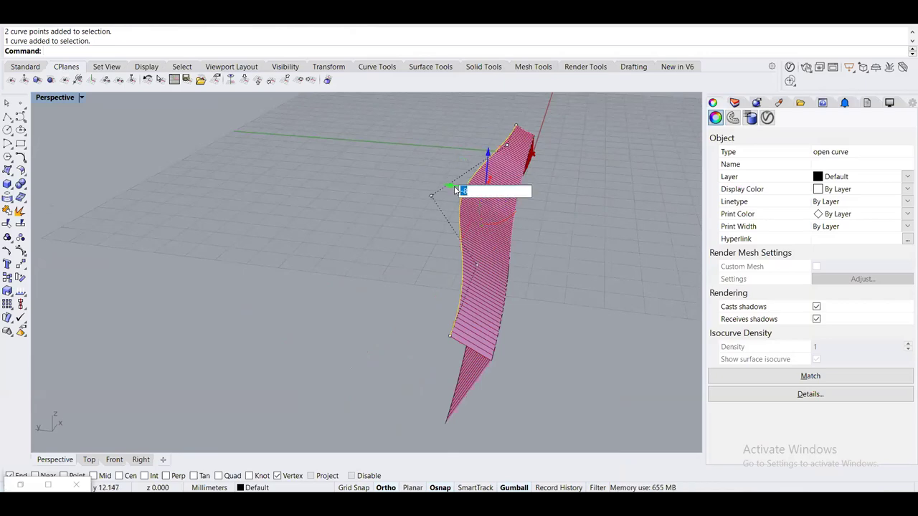
key(Return)
key(Escape)
mouse_move(422, 196)
right_down()
mouse_move(432, 174)
mouse_move(451, 185)
mouse_move(422, 194)
right_up()
right_drag(425, 229, 452, 219)
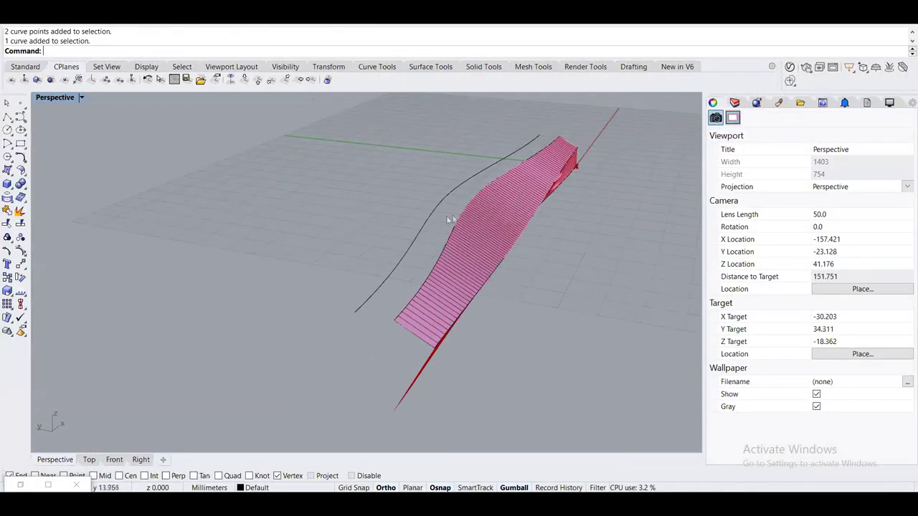
scroll(453, 218, up, 2)
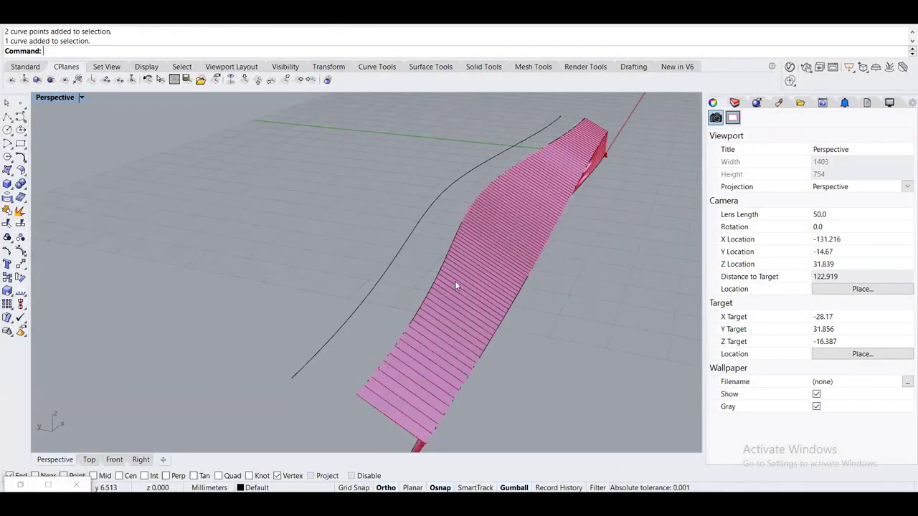
Switch to Grasshopper and add a third Curve parameter below the existing two
scroll(455, 286, down, 2)
right_drag(449, 282, 472, 238)
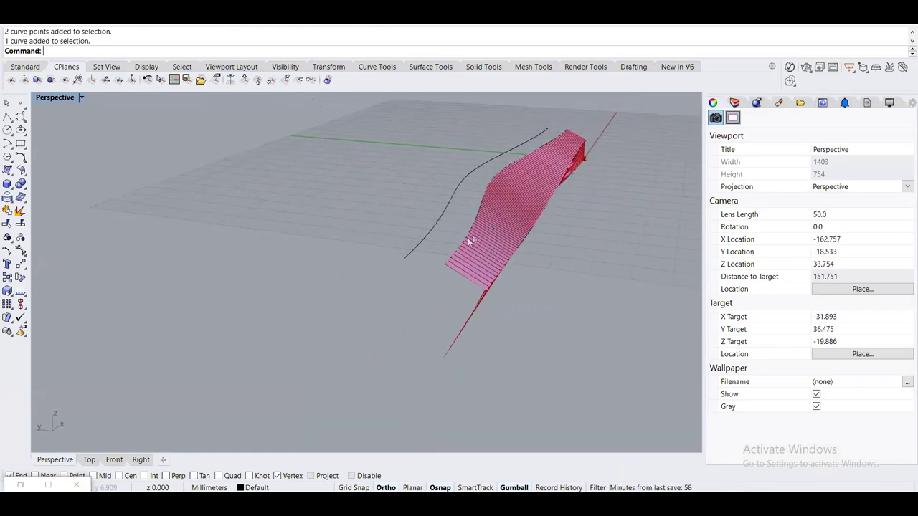
shift+right_drag(509, 163, 427, 221)
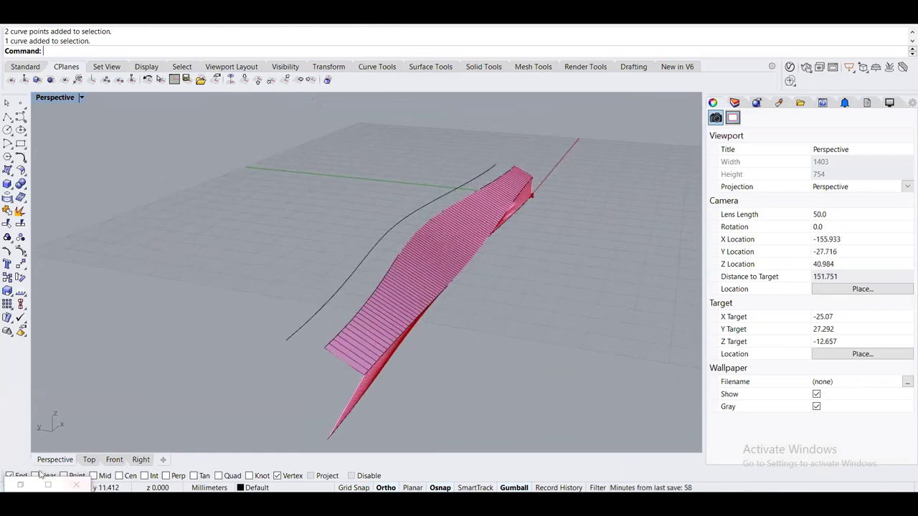
click(20, 485)
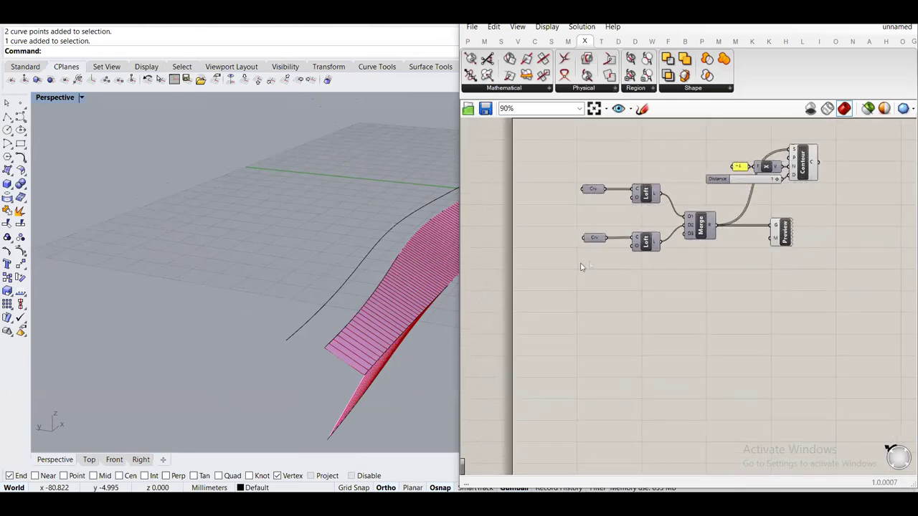
right_drag(430, 264, 409, 230)
right_drag(258, 167, 262, 166)
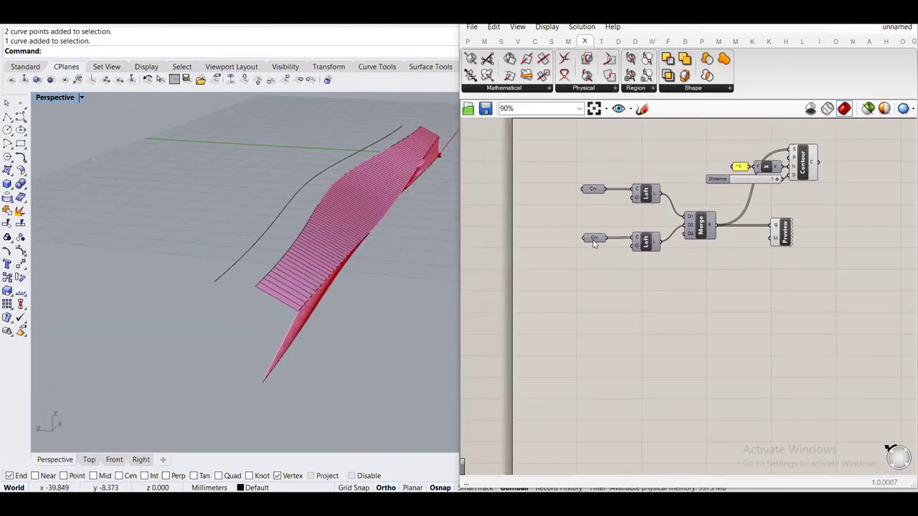
scroll(602, 268, up, 2)
double_click(594, 298)
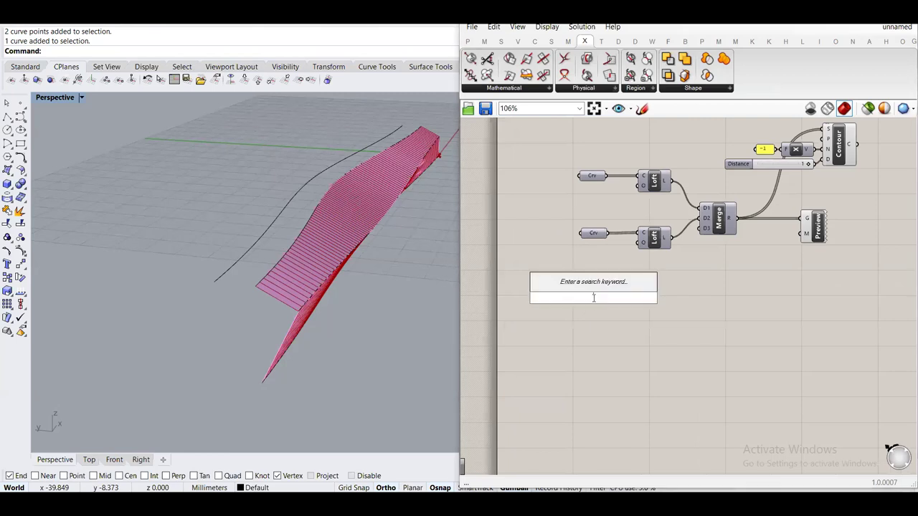
text(crv)
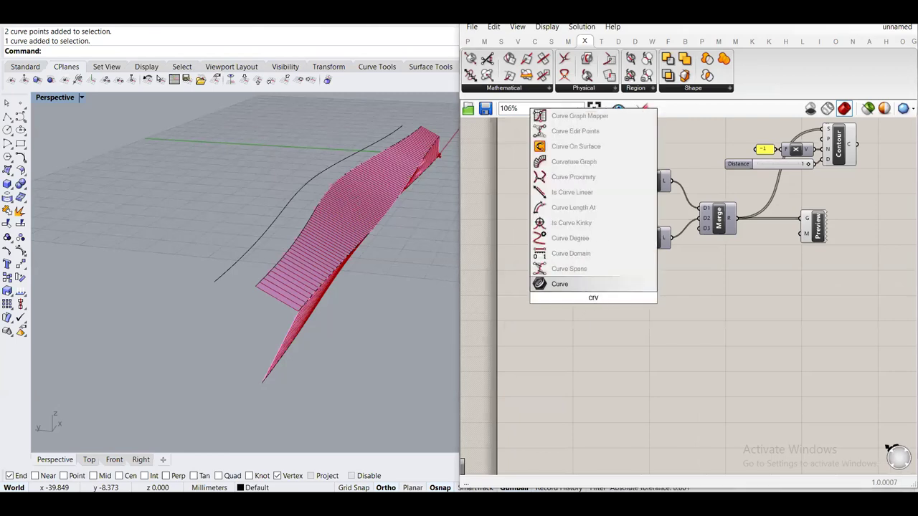
click(587, 283)
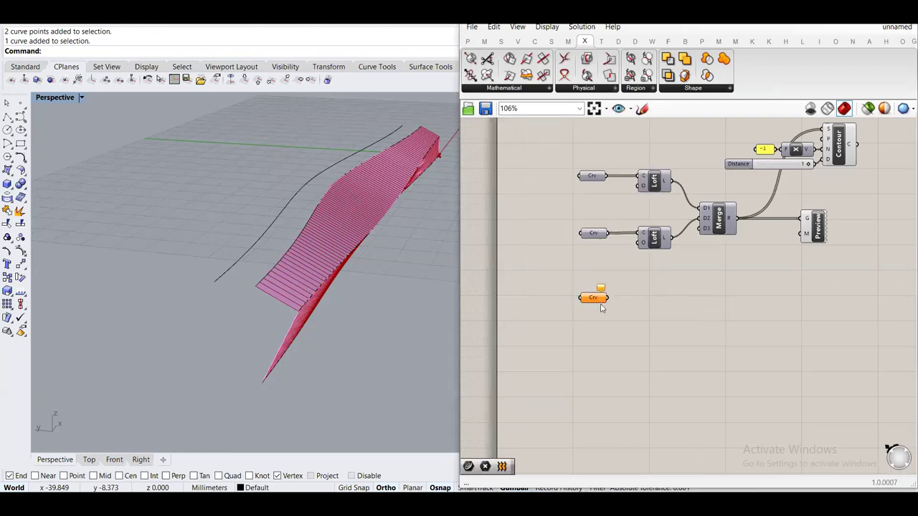
Reference the upper surface's outer edge curve and its outward copy in the new Curve parameter, and shift the parameter slightly down
right_click(594, 299)
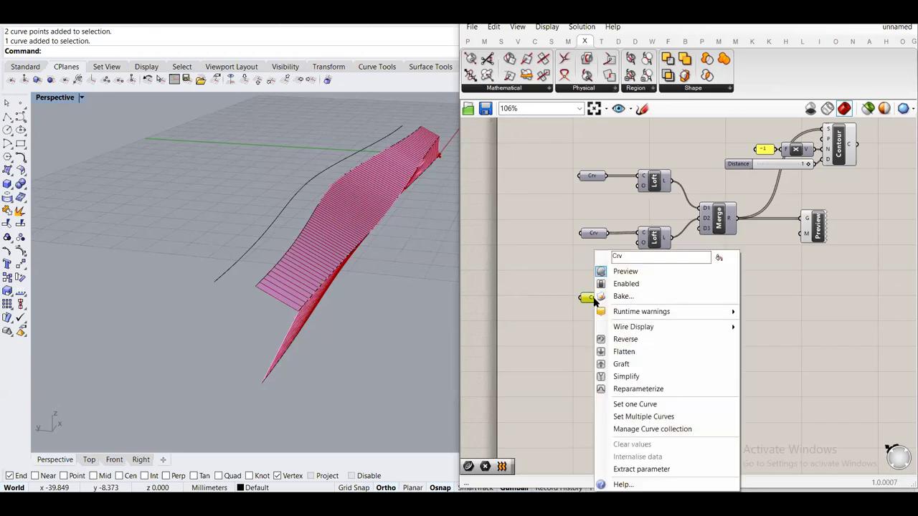
click(665, 418)
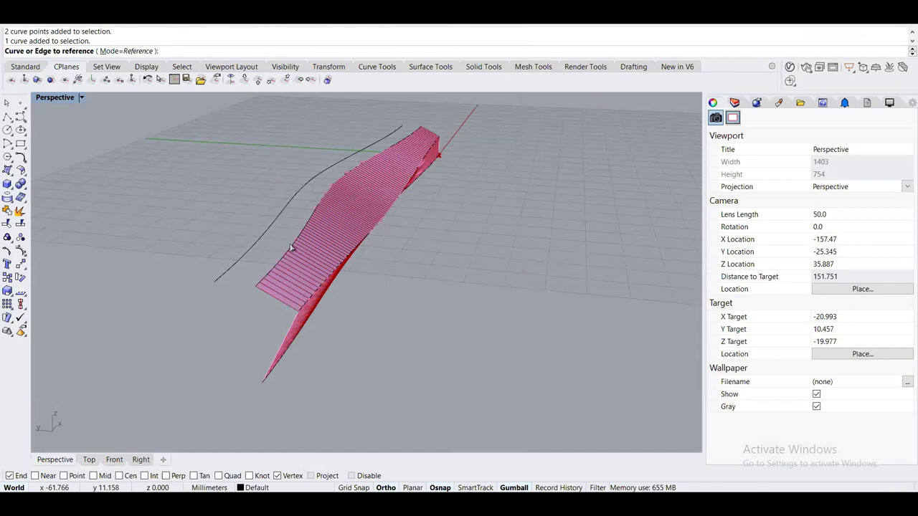
click(253, 252)
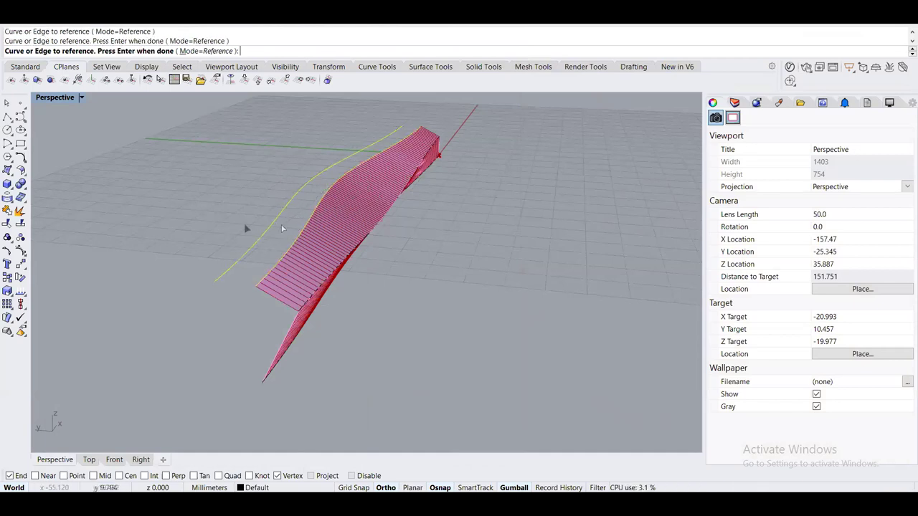
right_drag(265, 205, 275, 203)
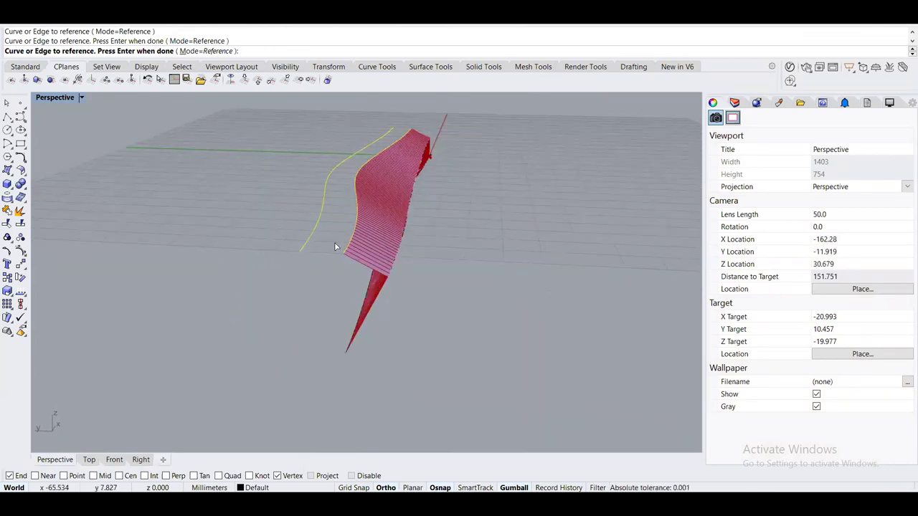
key(Return)
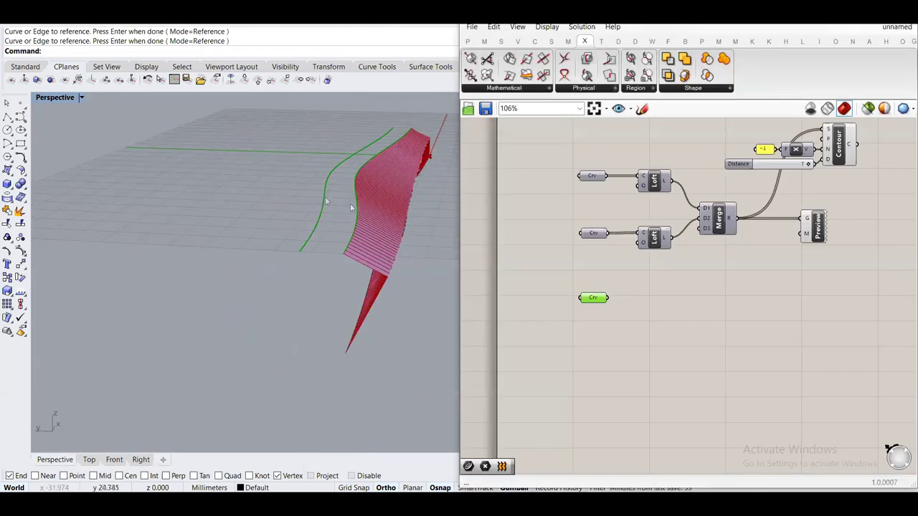
drag(596, 300, 596, 309)
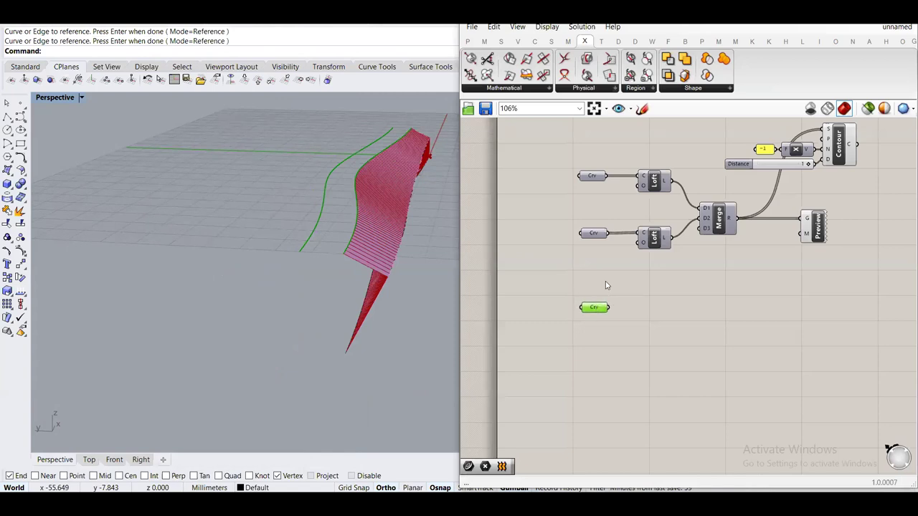
Add a Loft component and connect the third Curve parameter to its curves input
double_click(661, 308)
text(loft)
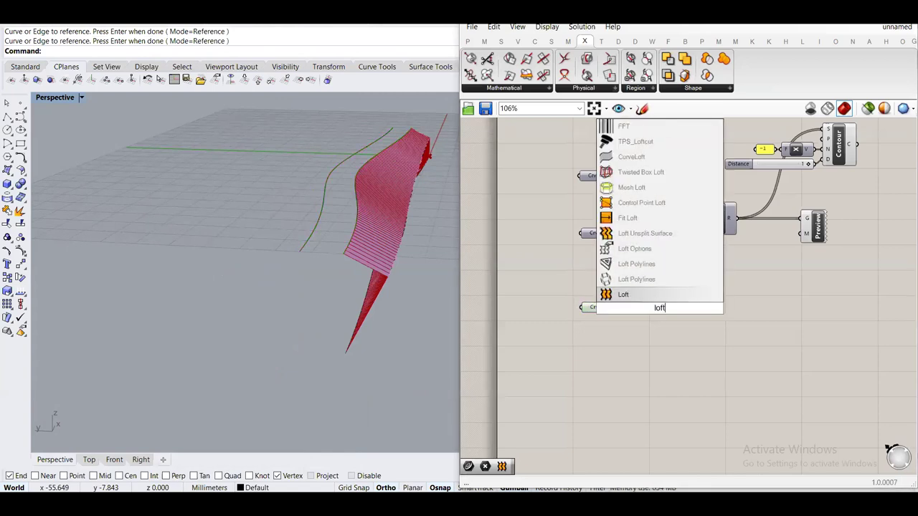
key(Return)
scroll(614, 318, up, 2)
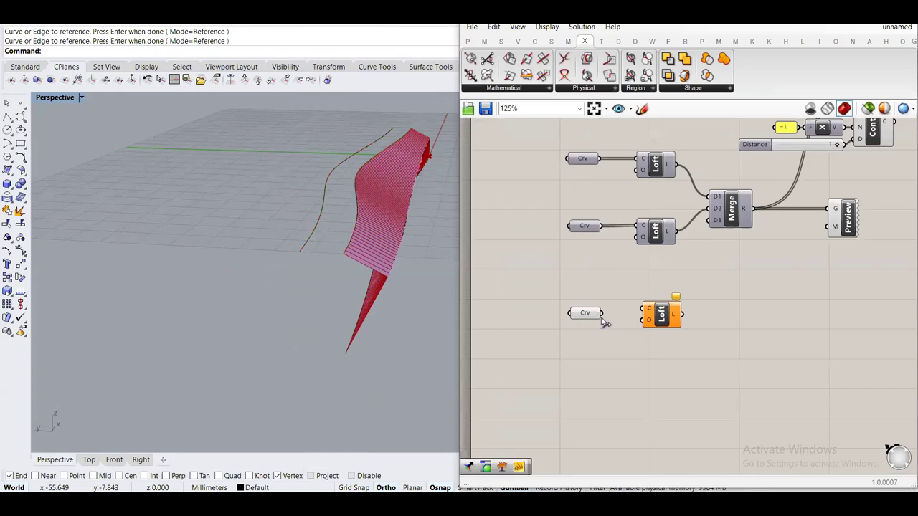
drag(602, 313, 644, 309)
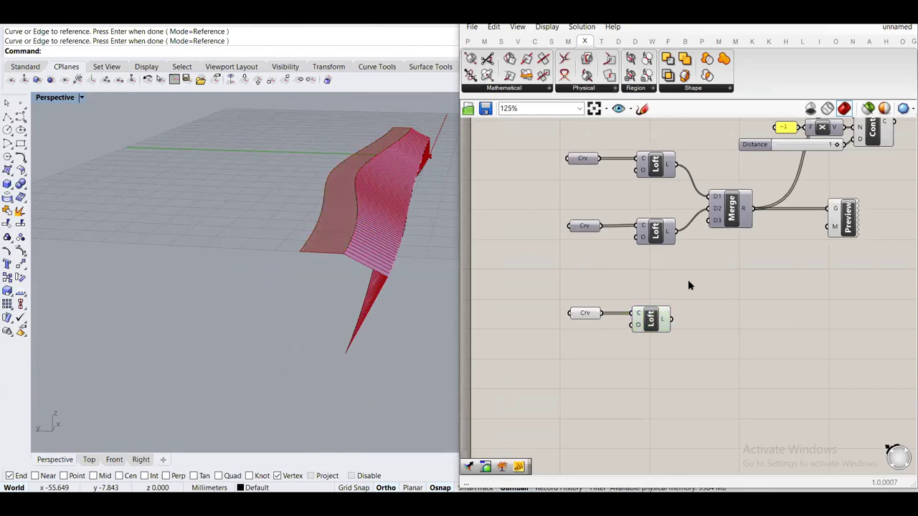
Connect the third Loft to Merge's D3 input and line up its components under the other two lofts
scroll(688, 285, up, 4)
drag(654, 351, 706, 219)
drag(694, 407, 485, 311)
drag(594, 324, 502, 204)
drag(630, 228, 630, 195)
click(639, 283)
right_drag(676, 289, 660, 352)
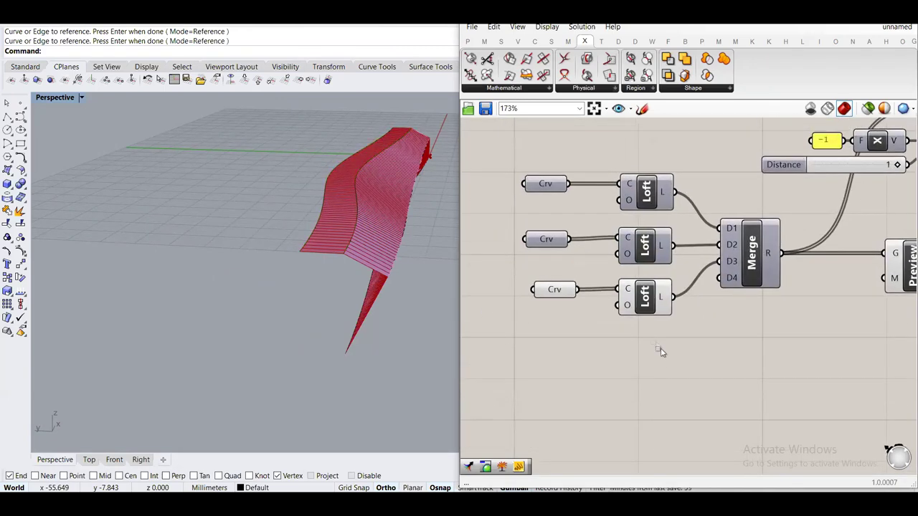
Turn off the preview of the third Curve parameter and its Loft
drag(680, 358, 516, 276)
key(space)
click(629, 369)
right_drag(387, 280, 334, 323)
right_drag(665, 346, 691, 352)
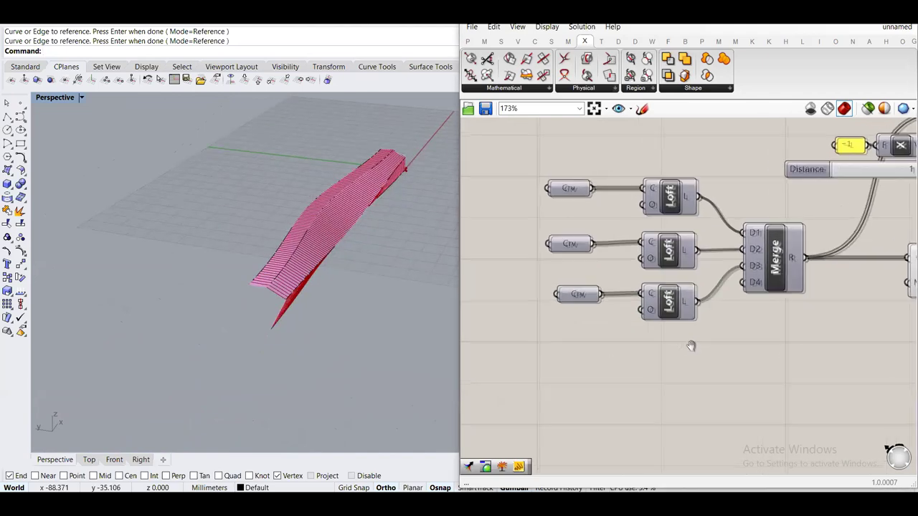
Show the control points of the third surface's outer edge curve and move its protruding middle point along the Z axis
scroll(293, 271, up, 5)
mouse_move(277, 259)
right_down()
mouse_move(248, 254)
mouse_move(289, 266)
mouse_move(298, 259)
mouse_move(266, 244)
mouse_move(285, 254)
mouse_move(273, 259)
right_up()
click(207, 186)
right_drag(191, 201, 267, 188)
key(Return)
click(285, 202)
click(269, 183)
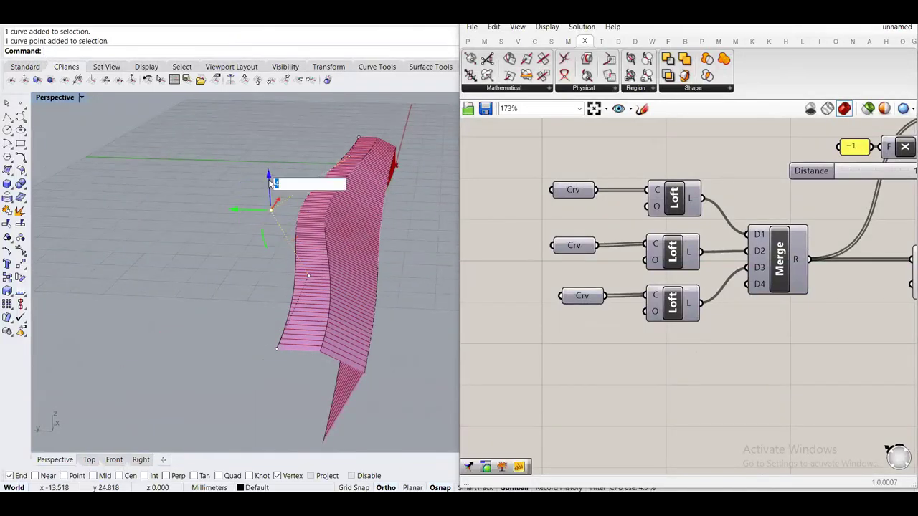
key(Return)
Move the two near-end control points of the third surface's outer edge curve outward along the Y axis
right_drag(268, 179, 388, 228)
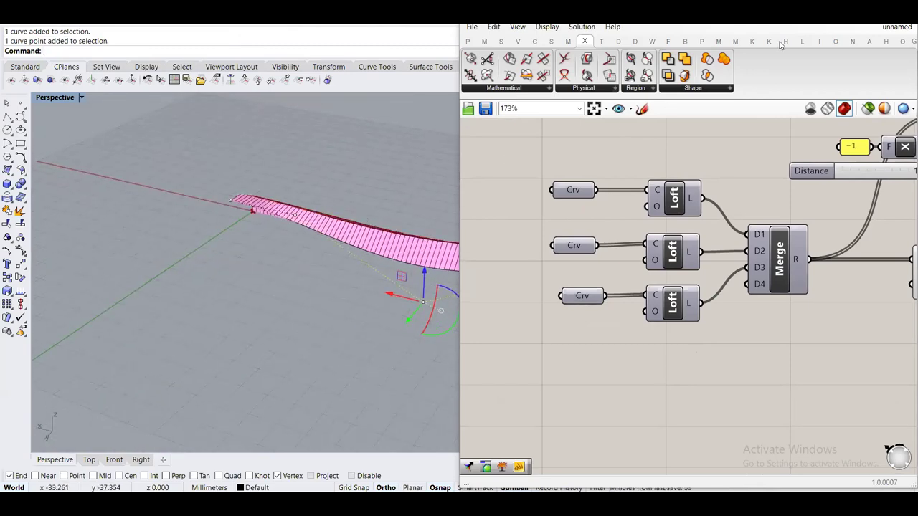
key(super+Down)
right_drag(534, 194, 546, 218)
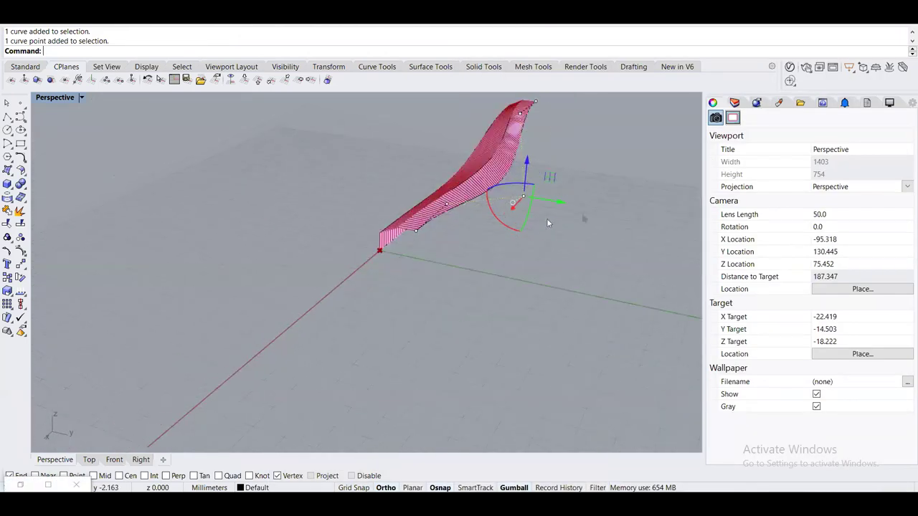
right_drag(599, 233, 265, 276)
scroll(350, 283, up, 4)
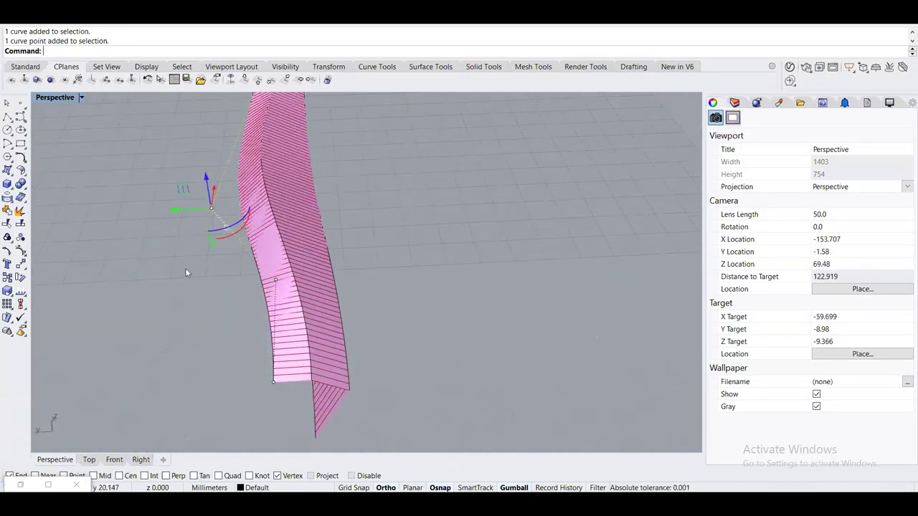
drag(289, 388, 289, 387)
right_drag(291, 347, 330, 286)
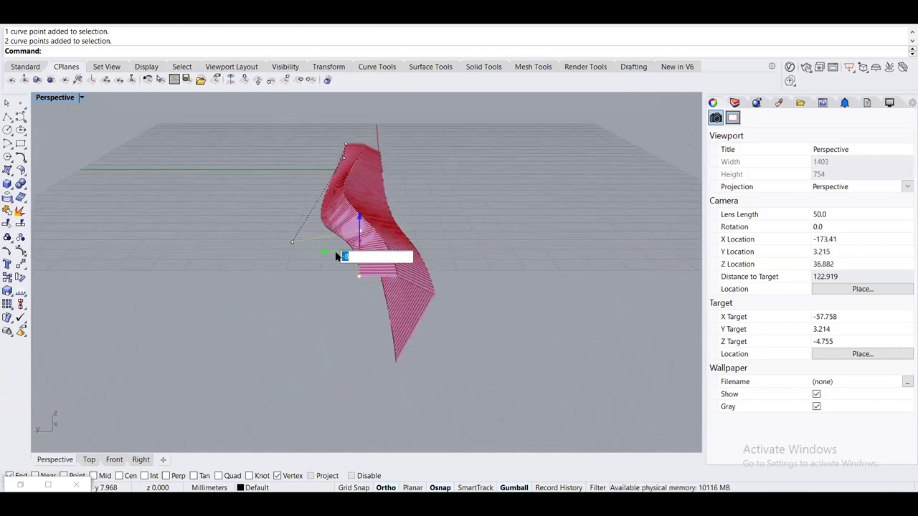
key(Return)
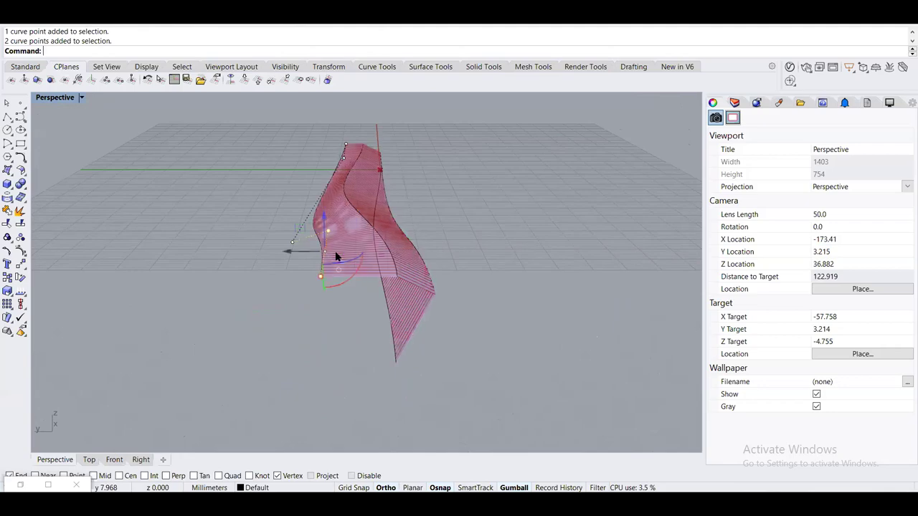
Move the same two near-end control points downward along the Z axis
right_drag(337, 256, 360, 188)
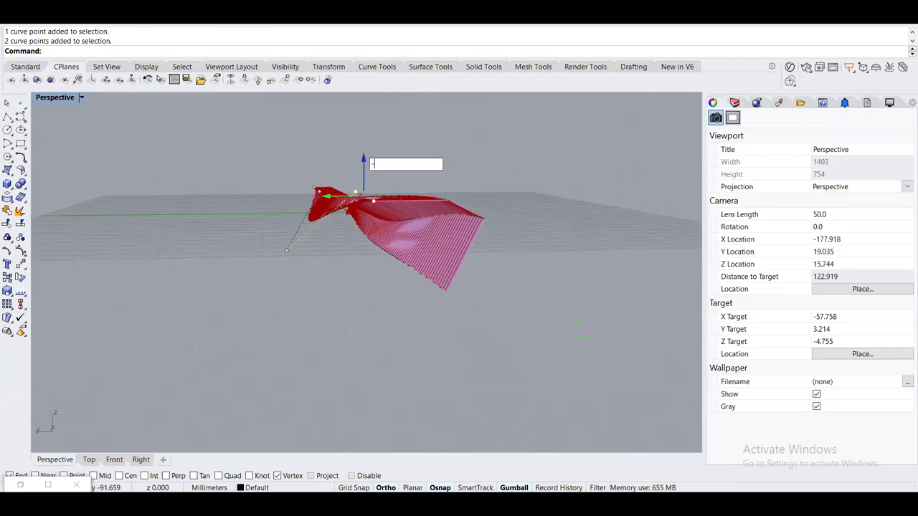
key(Return)
right_drag(365, 159, 440, 257)
scroll(406, 233, down, 3)
scroll(388, 244, up, 3)
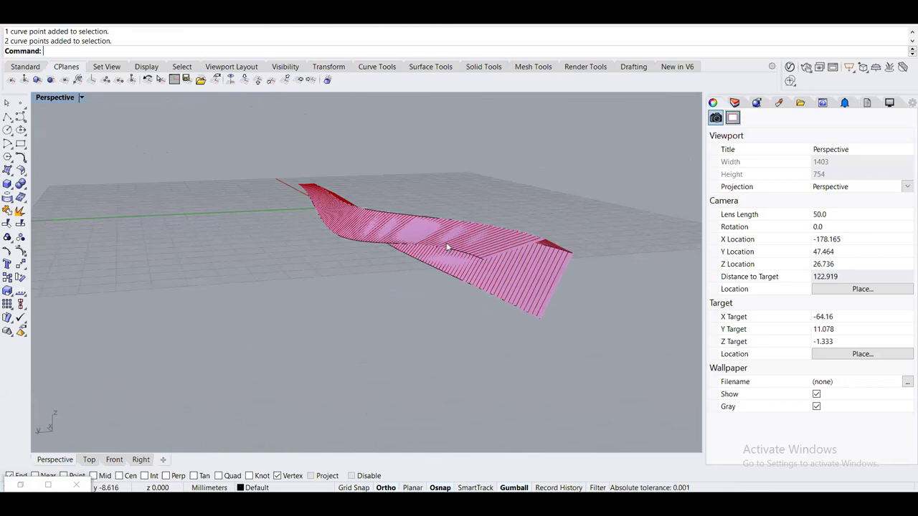
right_drag(456, 262, 462, 207)
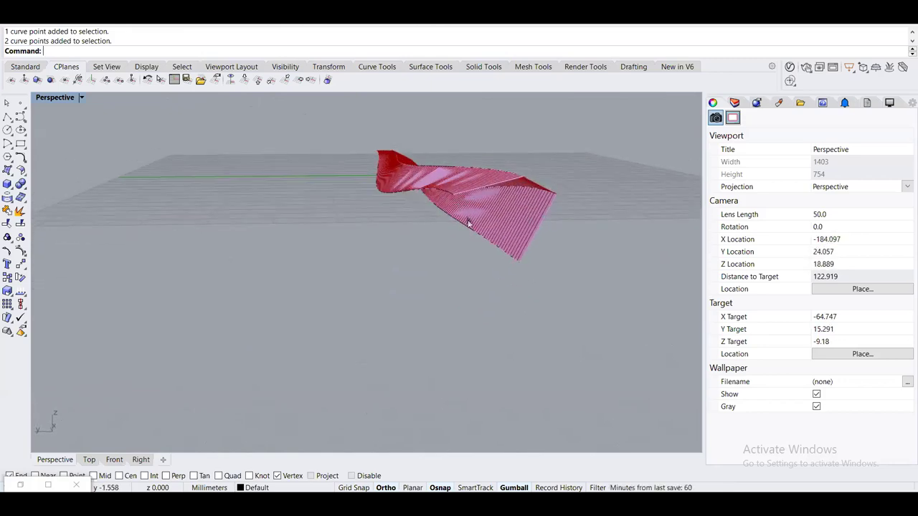
Copy the lower surface's bottom edge curve outward along the Y axis, leaving the original on the loft
click(480, 240)
mouse_move(481, 241)
right_down()
mouse_move(229, 248)
mouse_move(473, 246)
right_up()
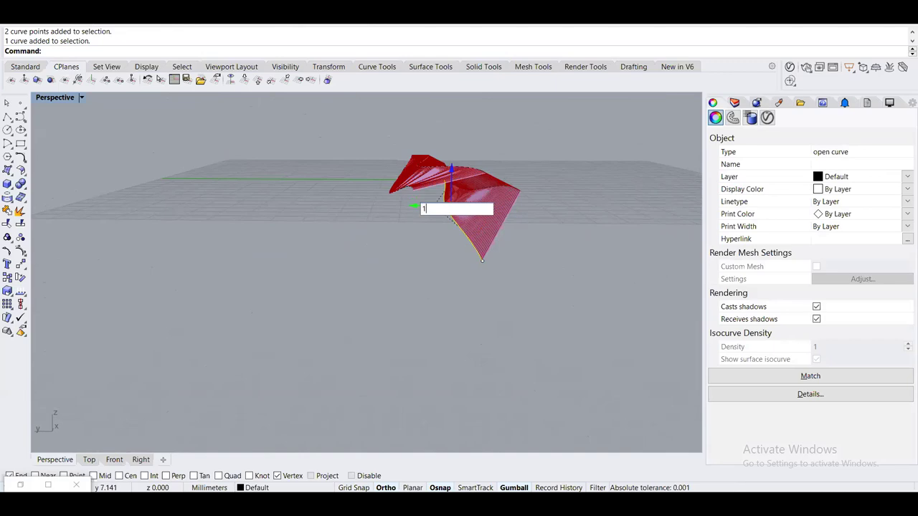
key(Escape)
right_drag(420, 215, 381, 214)
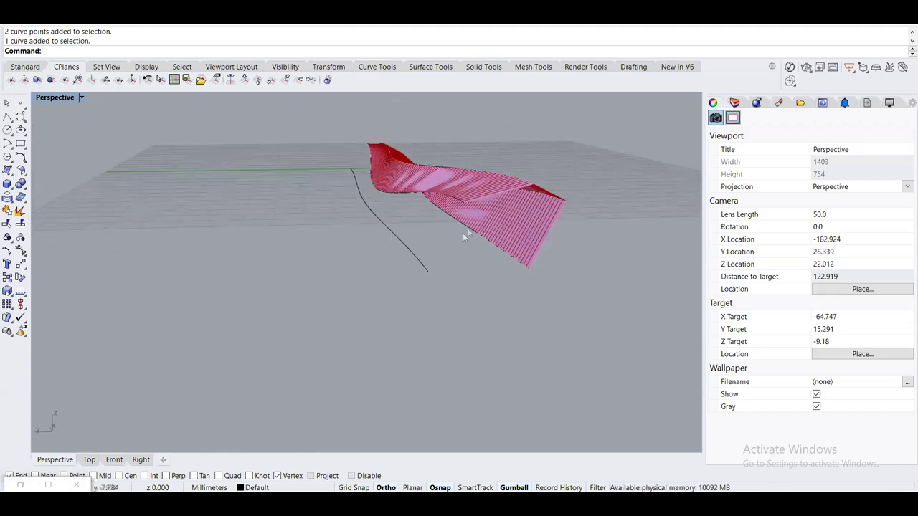
Bring Grasshopper back beside the perspective view, with the copied curve and the space below the third Loft in sight
right_drag(530, 180, 462, 152)
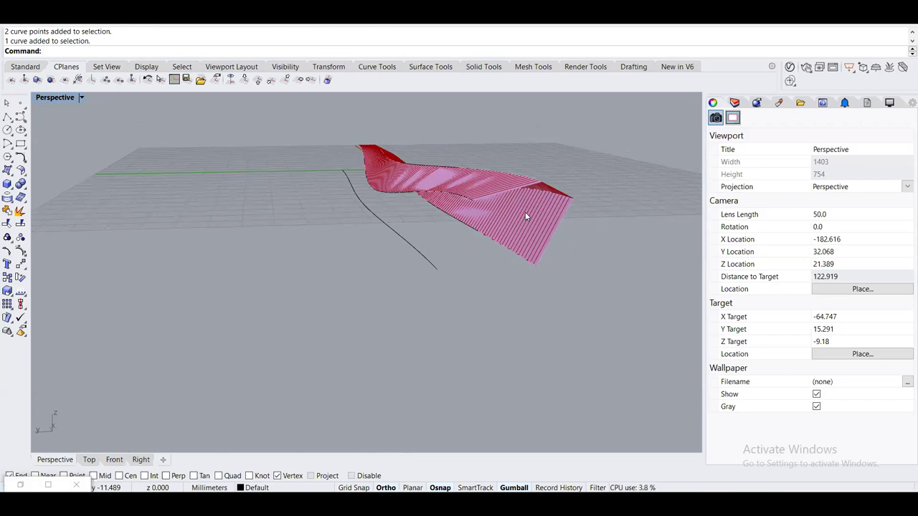
right_drag(481, 151, 471, 146)
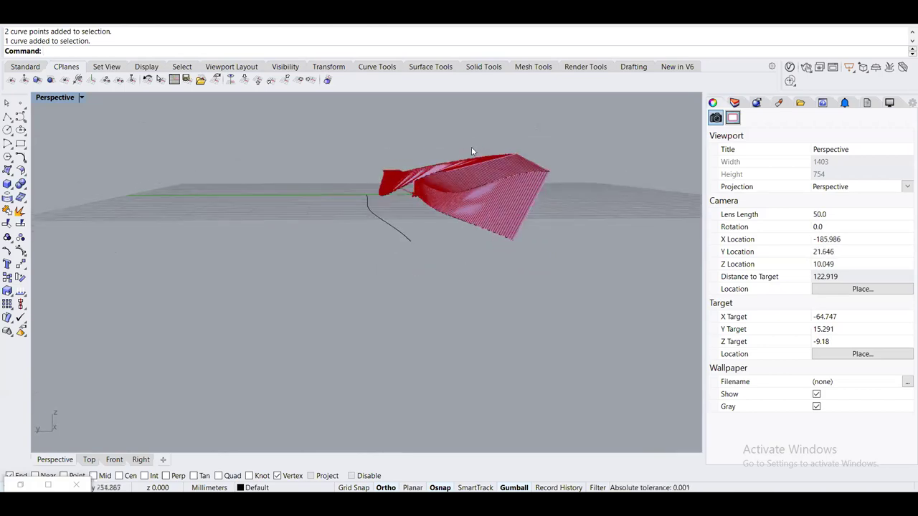
right_drag(434, 174, 62, 437)
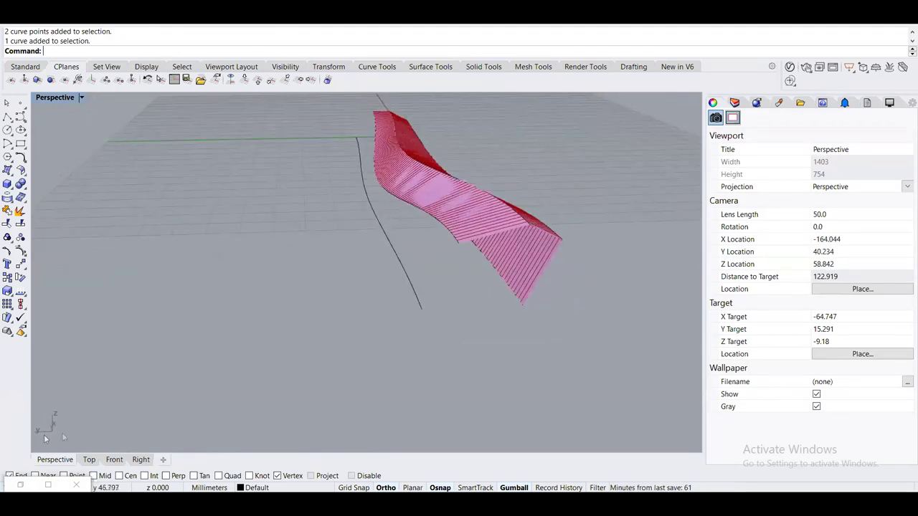
click(21, 487)
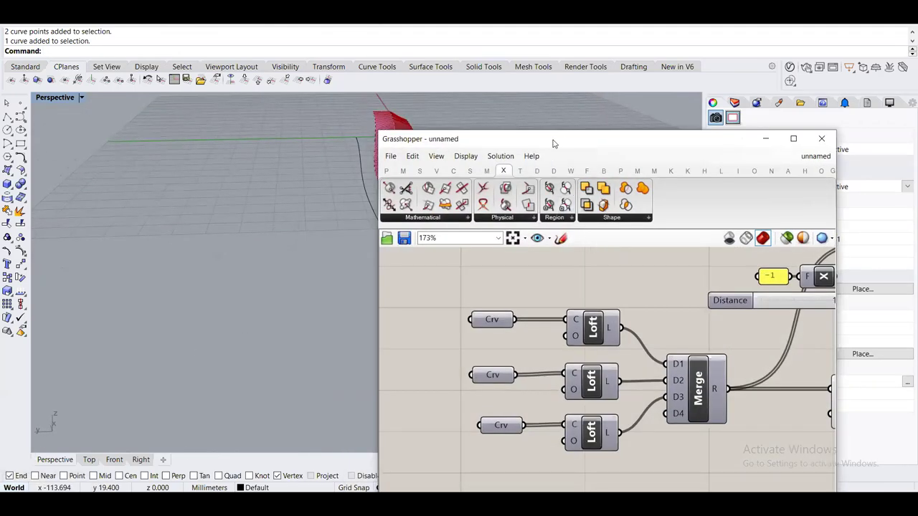
drag(552, 144, 917, 151)
right_drag(372, 233, 261, 203)
right_drag(366, 200, 396, 186)
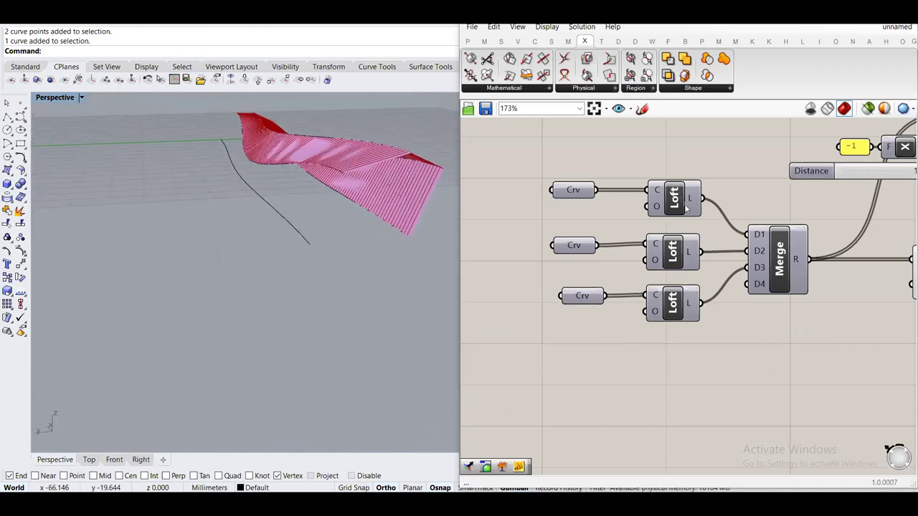
right_drag(685, 204, 684, 152)
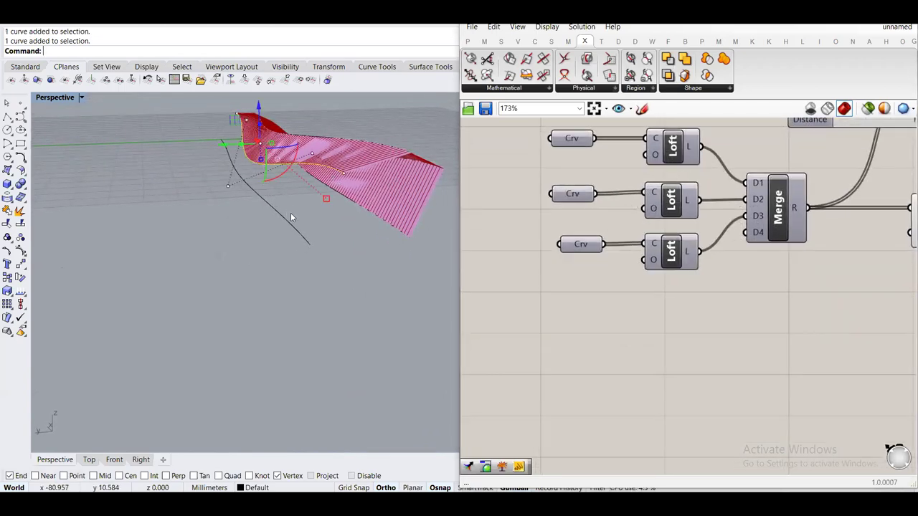
Add a Curve parameter below the third one and reference the lower surface's bottom edge curve and its outward copy
right_drag(300, 208, 306, 189)
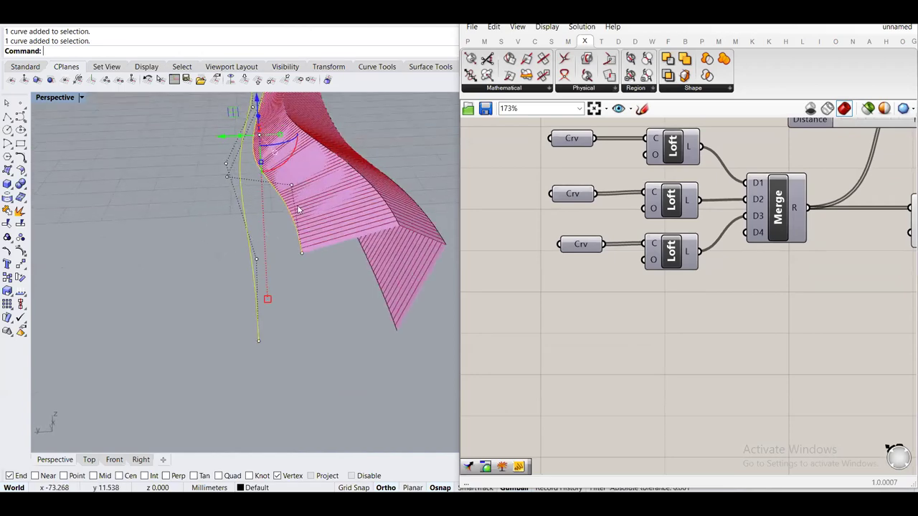
right_drag(665, 281, 667, 240)
double_click(618, 298)
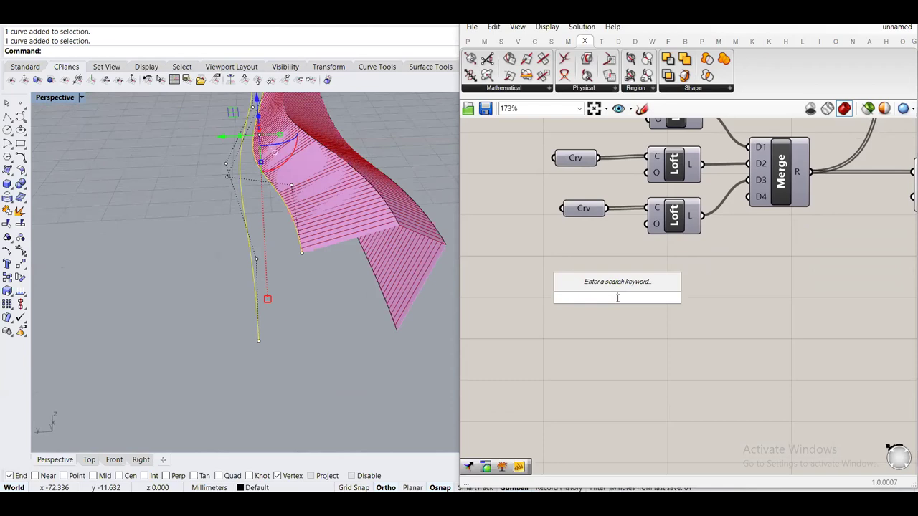
click(325, 347)
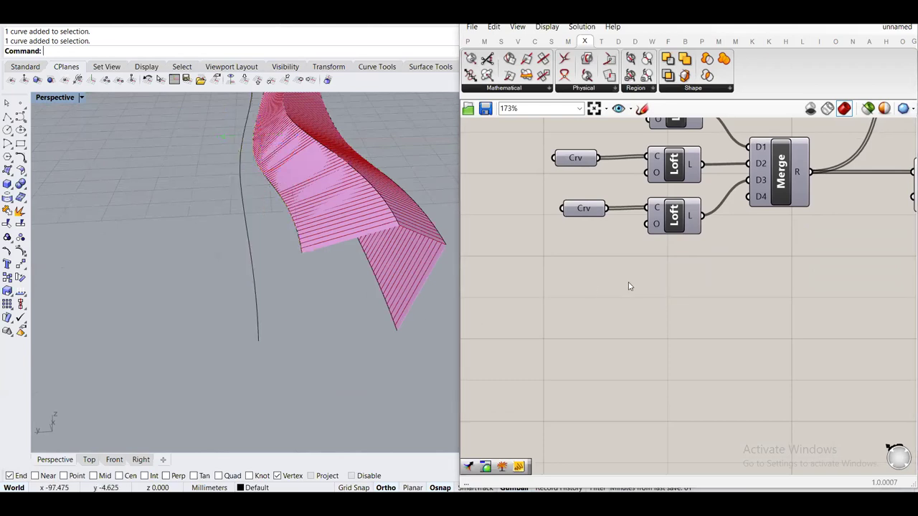
double_click(628, 282)
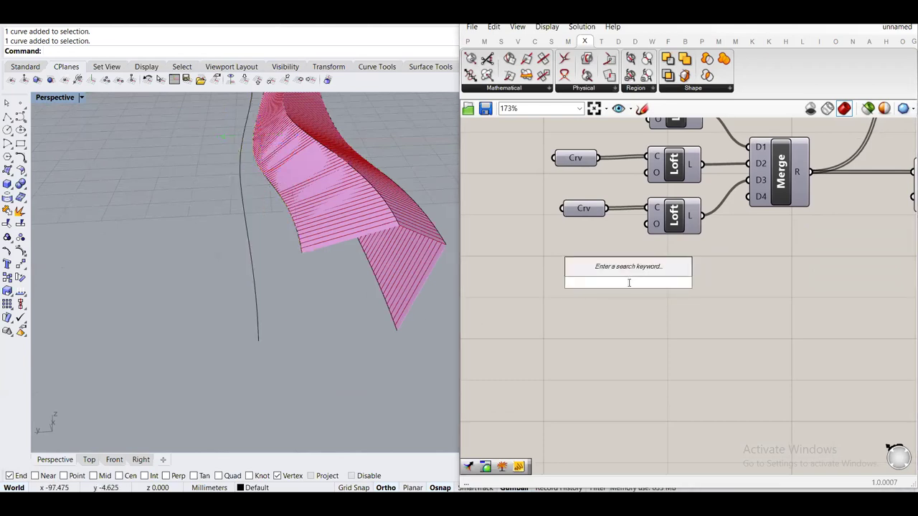
text(crv)
key(Return)
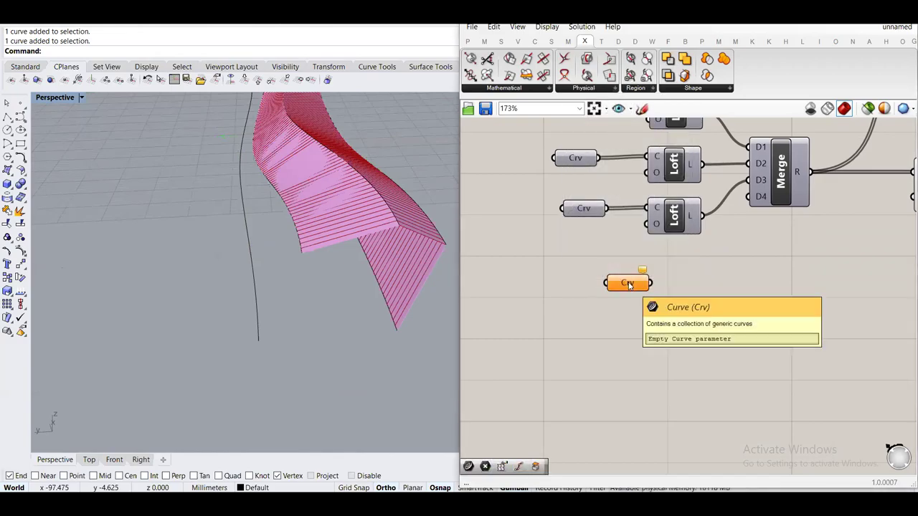
right_click(623, 283)
click(665, 417)
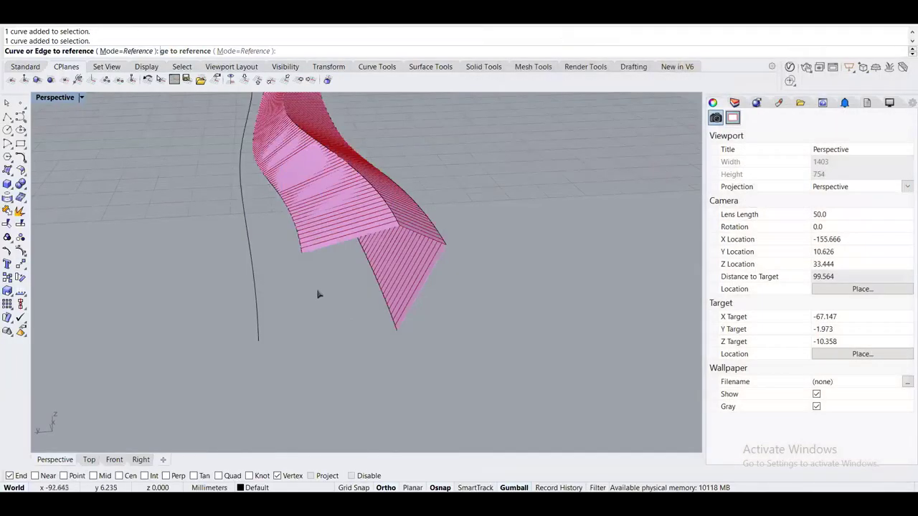
key(Return)
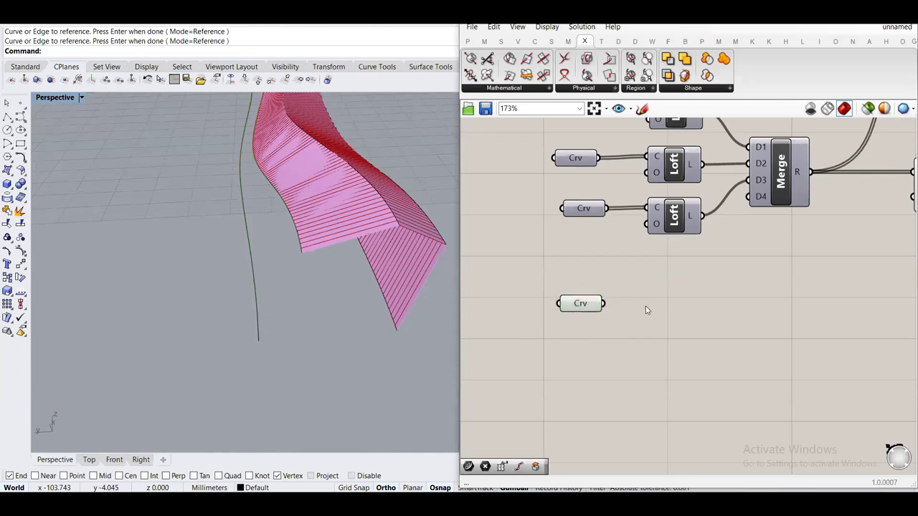
Add a Loft fed by the new Curve parameter and connect its output to Merge's D4 input
double_click(690, 314)
text(loft)
key(Return)
drag(642, 302, 663, 310)
click(693, 312)
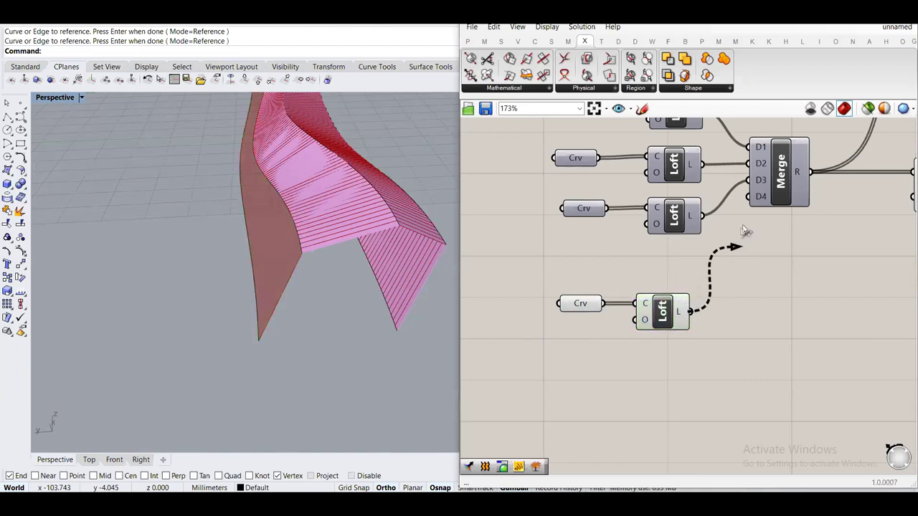
drag(754, 209, 784, 193)
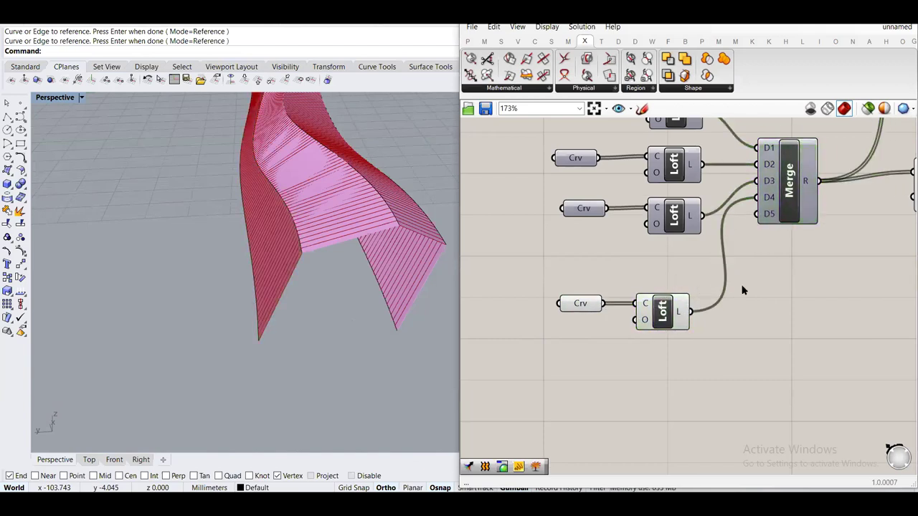
Line up the new Curve and Loft components beneath the third pair and turn off their preview
drag(585, 336, 544, 296)
drag(662, 311, 673, 268)
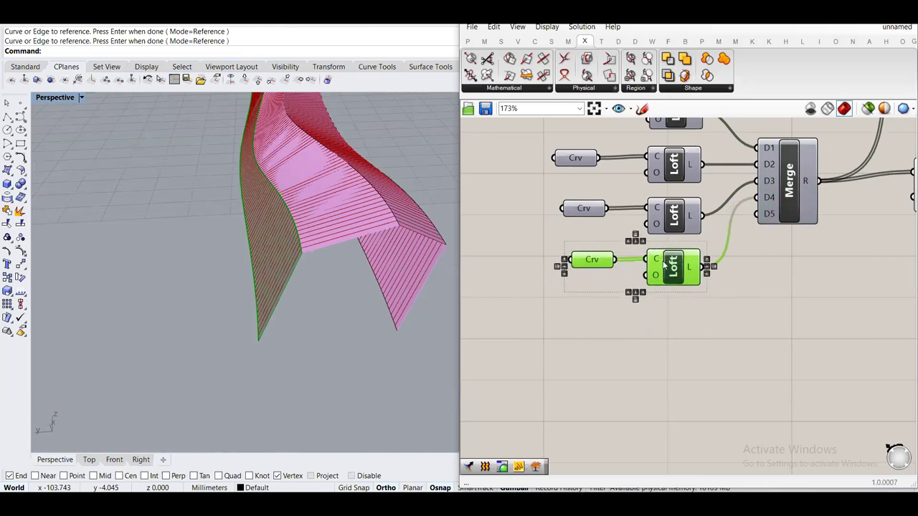
middle_click(662, 262)
click(744, 297)
Minimise Grasshopper and move the fourth surface's outer edge curve inward along the Y axis
right_drag(307, 293, 242, 221)
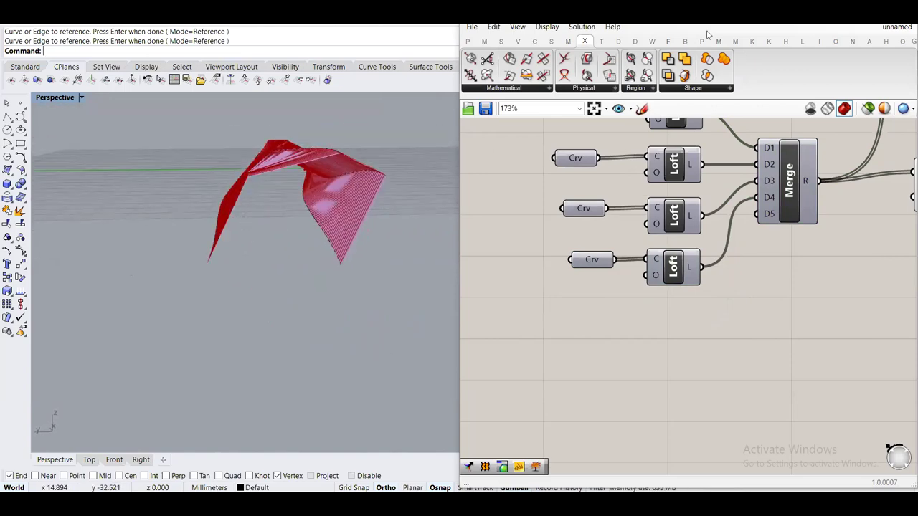
drag(707, 35, 710, 119)
click(750, 119)
right_drag(408, 186, 190, 199)
scroll(281, 191, up, 5)
click(314, 274)
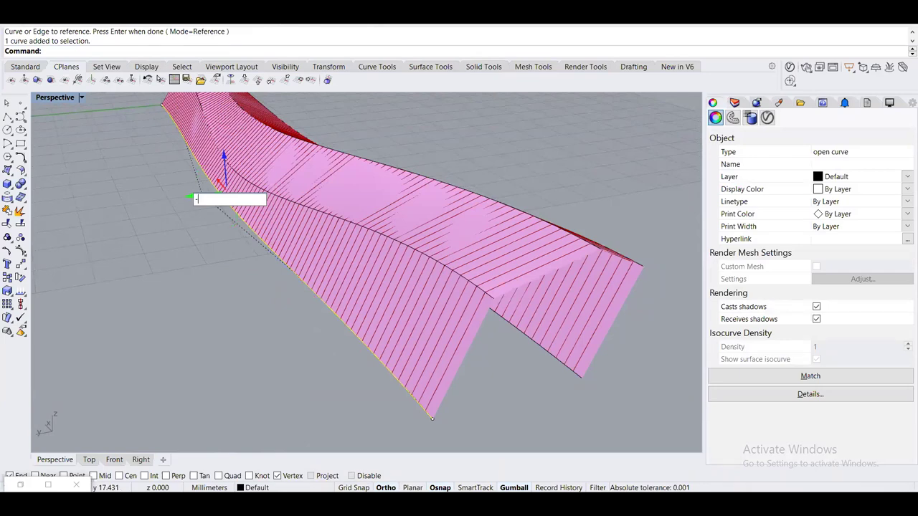
mouse_move(190, 199)
right_down()
mouse_move(185, 182)
mouse_move(154, 170)
mouse_move(198, 189)
right_up()
scroll(167, 175, up, 5)
click(204, 174)
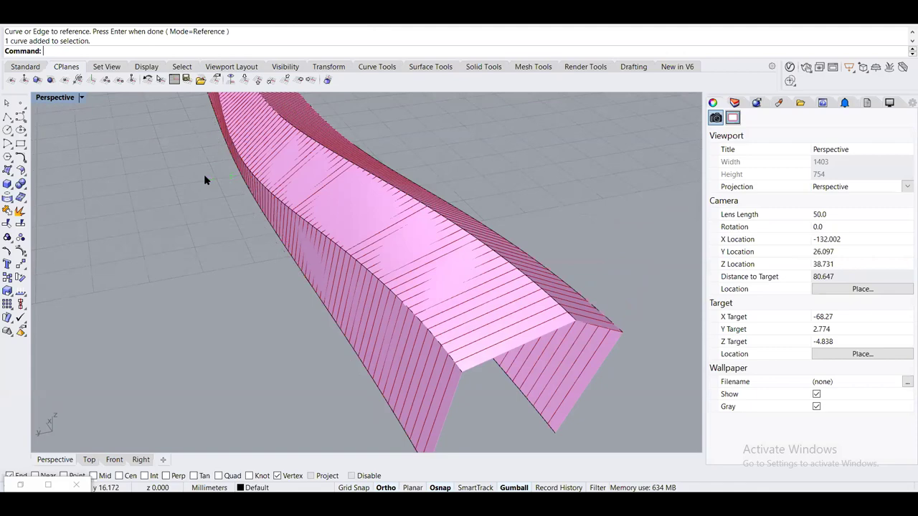
click(244, 208)
key(Return)
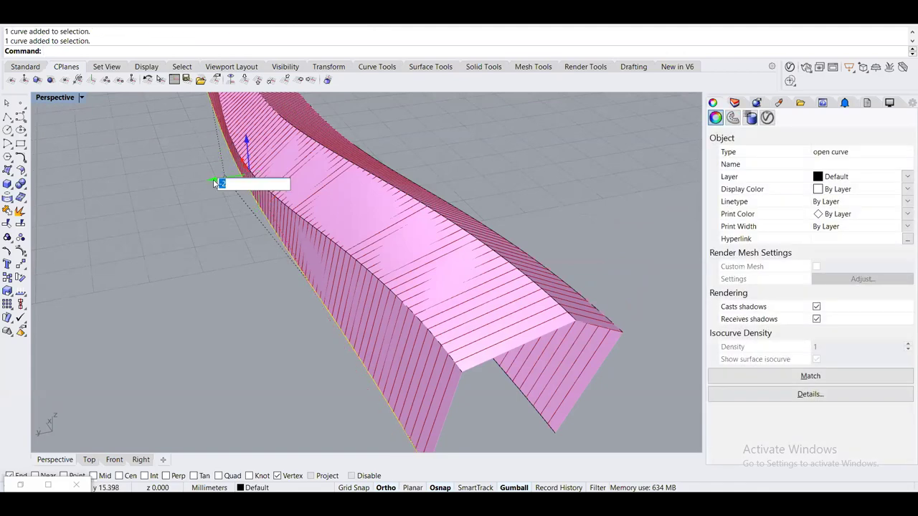
key(Escape)
Move the two near-end control points of the fourth surface's outer edge curve inward along the Y axis
click(221, 264)
right_drag(221, 264, 361, 326)
click(354, 322)
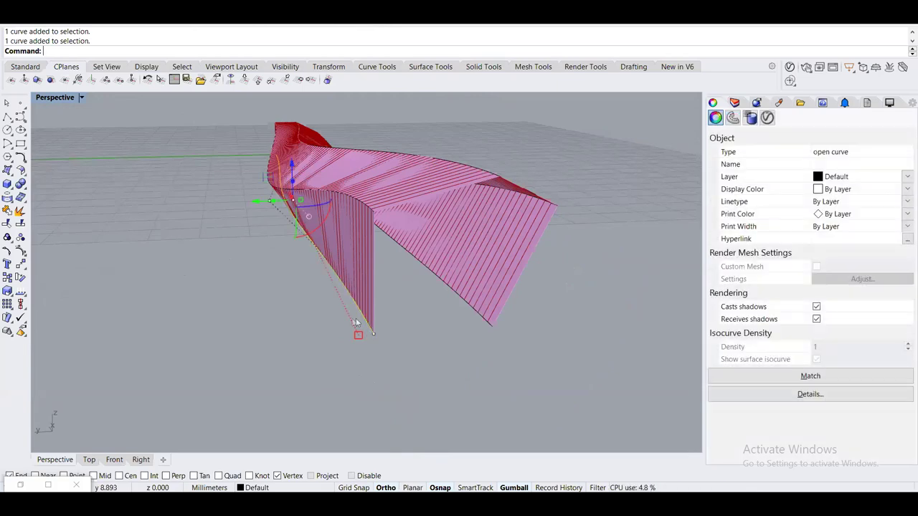
scroll(409, 338, up, 5)
click(291, 308)
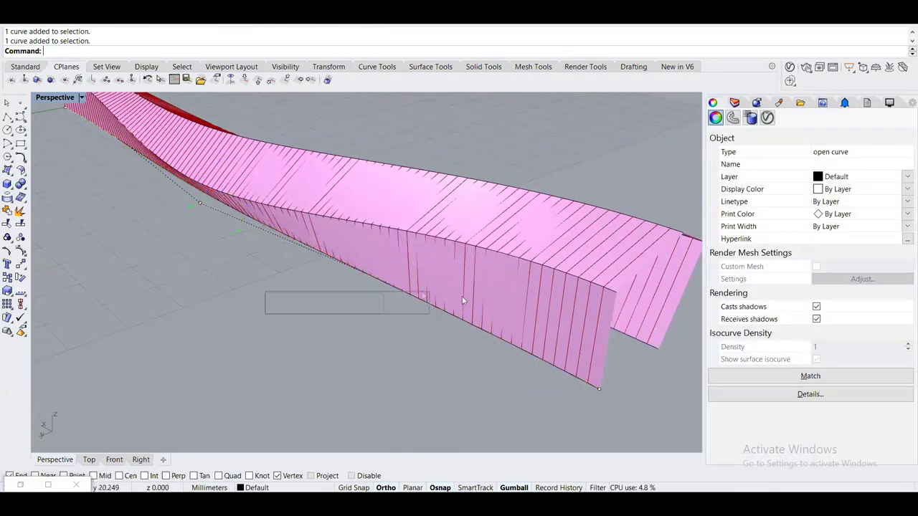
drag(648, 402, 653, 406)
right_drag(652, 406, 416, 356)
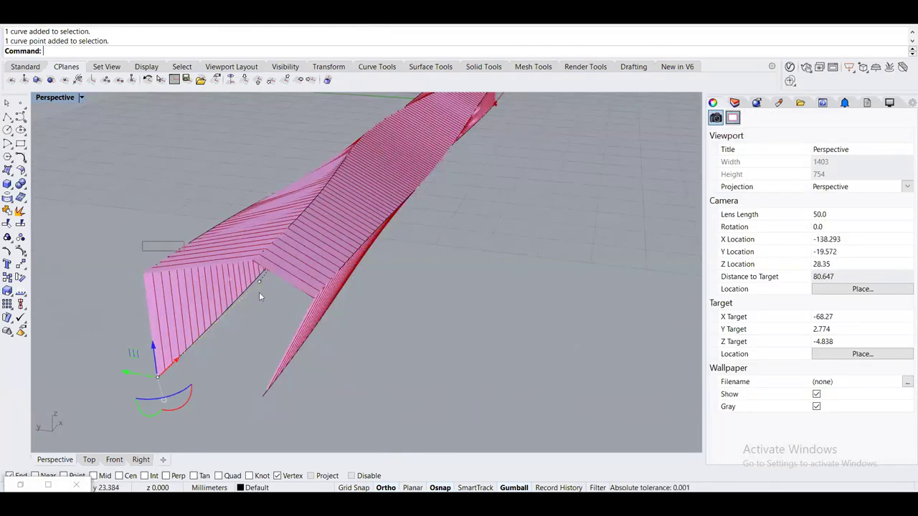
right_drag(277, 310, 241, 304)
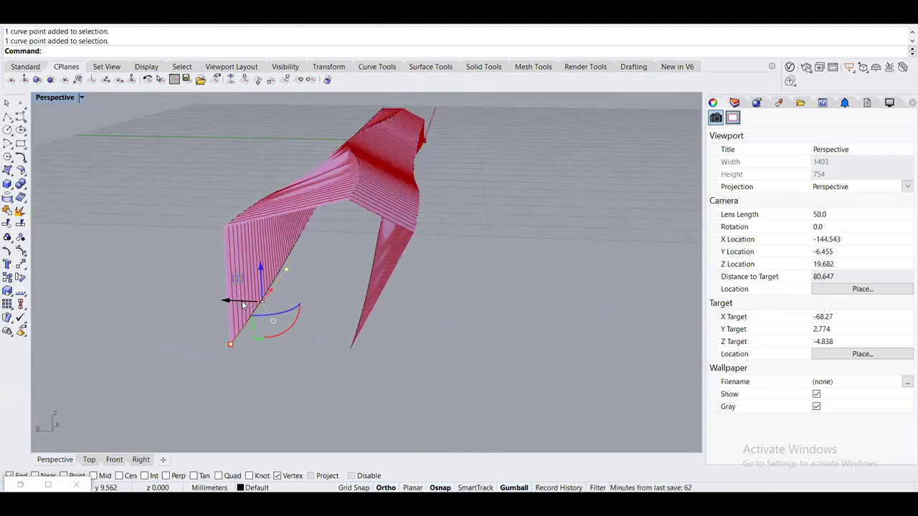
key(Return)
Move the middle control point of the fourth surface's outer edge curve outward along the Y axis
right_drag(242, 301, 558, 251)
scroll(400, 293, up, 5)
scroll(448, 285, down, 2)
drag(562, 250, 560, 251)
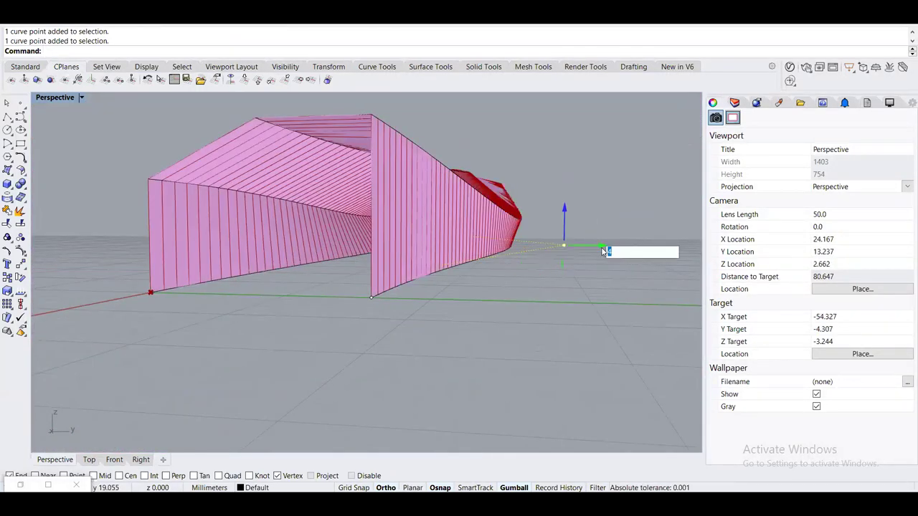
drag(602, 250, 603, 251)
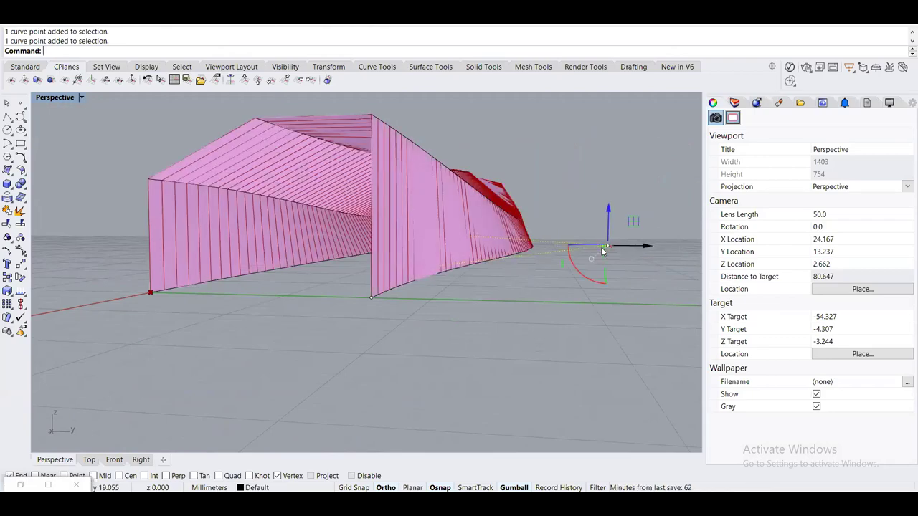
Move the two control points at the origin end of the same edge curve inward along the Y axis
mouse_move(506, 275)
right_down()
mouse_move(502, 259)
mouse_move(530, 244)
mouse_move(513, 267)
right_up()
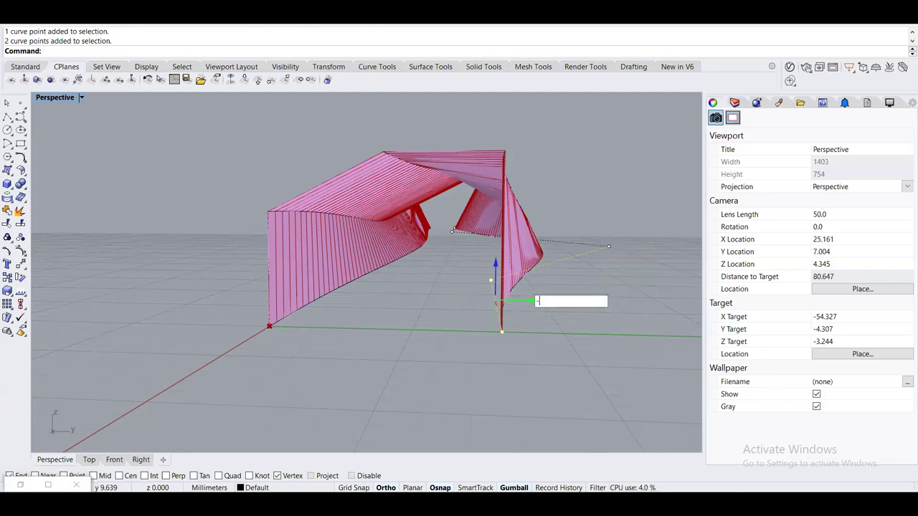
text(5)
key(Return)
right_drag(530, 297, 499, 304)
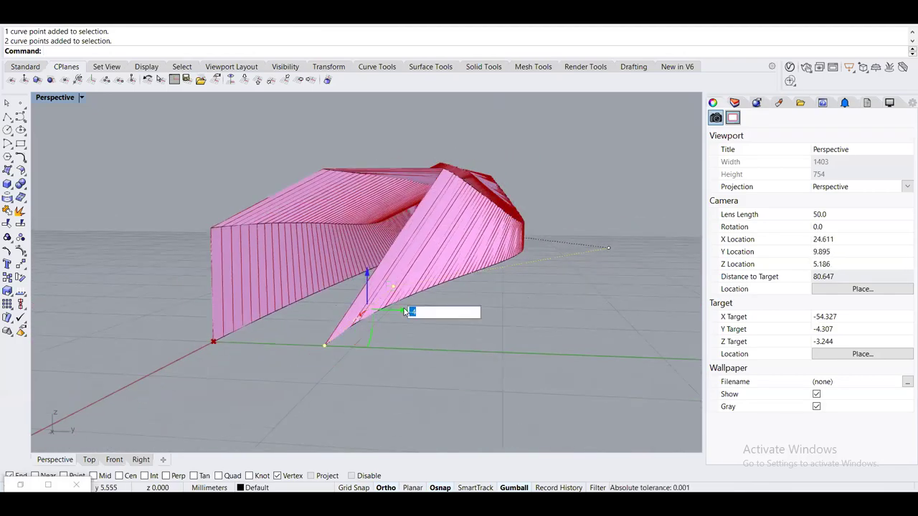
key(Return)
Examine the reshaped four-surface form from both ends and along its sides
right_drag(443, 313, 590, 324)
scroll(432, 281, up, 5)
right_drag(431, 281, 236, 301)
scroll(367, 276, down, 3)
right_drag(367, 276, 434, 282)
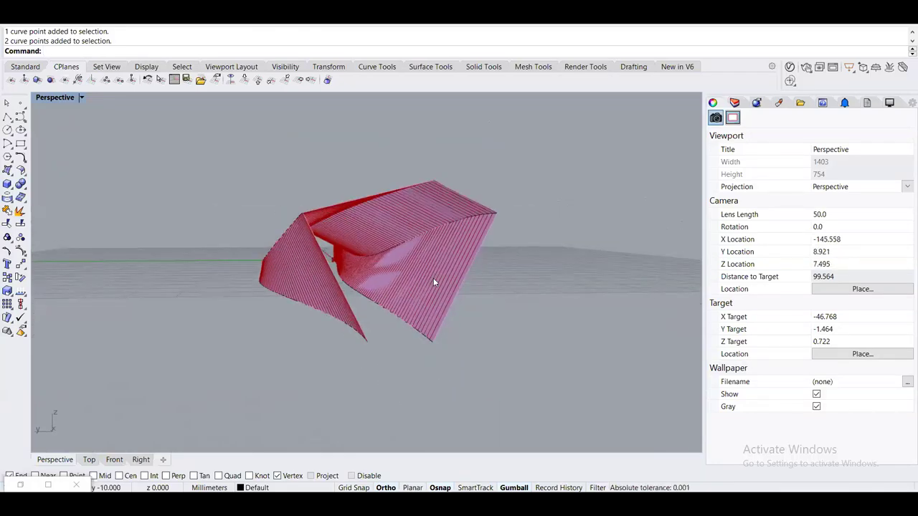
right_drag(387, 254, 362, 279)
scroll(366, 281, down, 2)
right_drag(415, 254, 358, 229)
scroll(358, 229, up, 2)
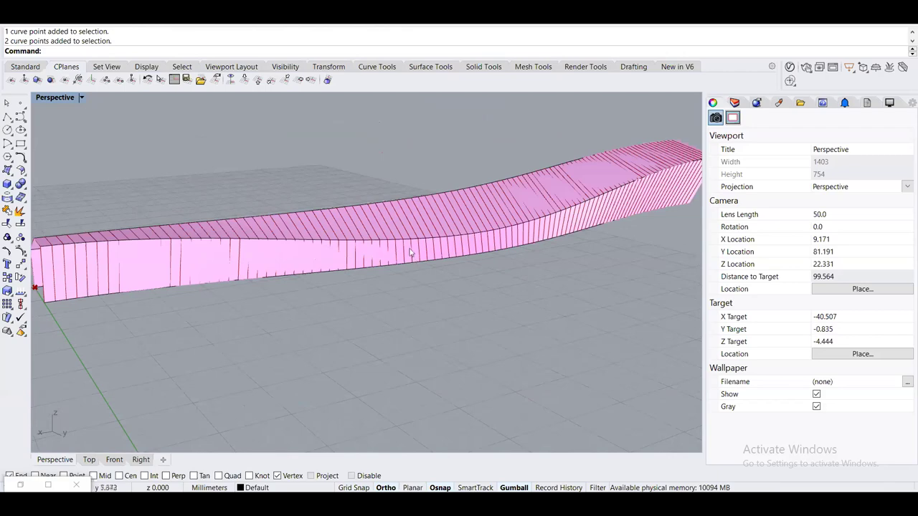
click(413, 254)
click(546, 361)
right_drag(543, 360, 216, 338)
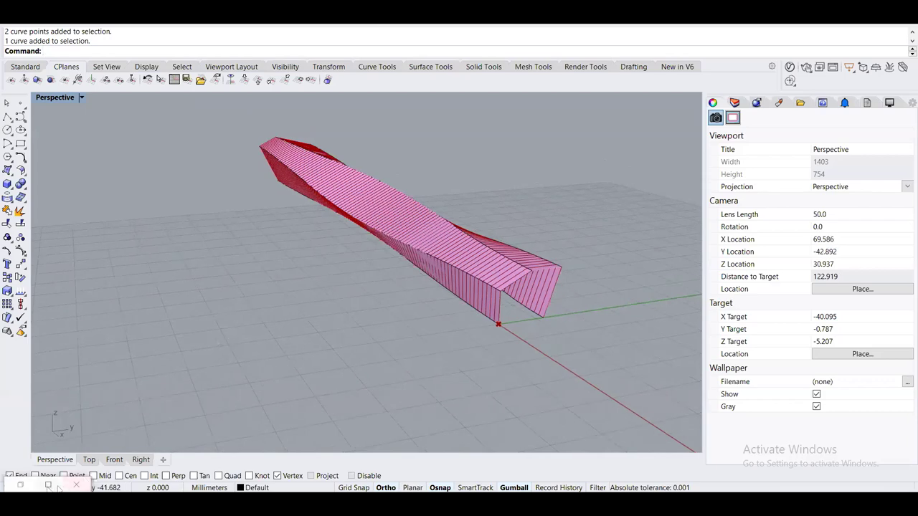
Bring Grasshopper back beside the perspective view, with the Merge, Contour and Preview components and the whole form in sight
click(20, 486)
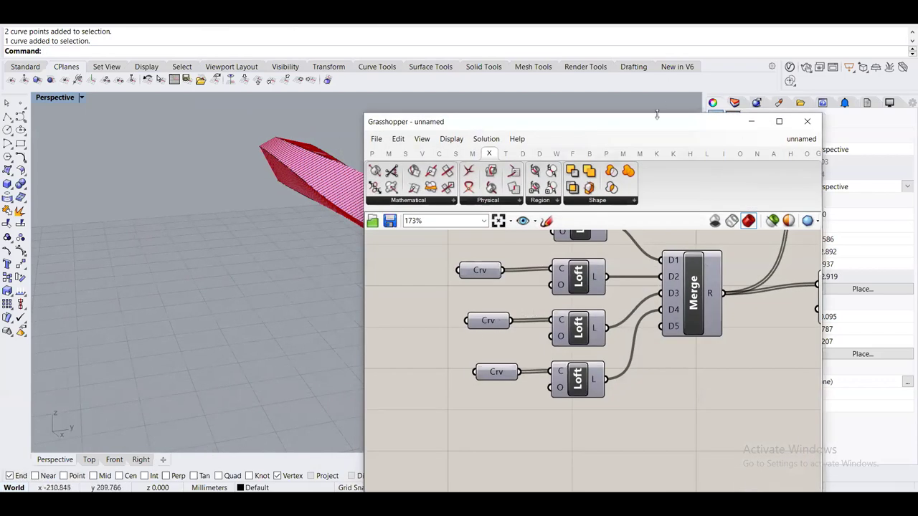
drag(660, 125, 917, 215)
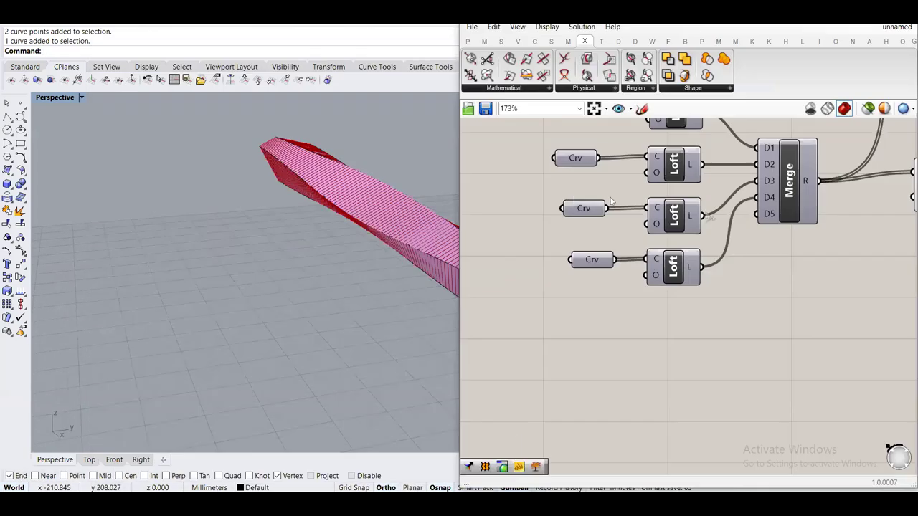
right_drag(333, 194, 215, 274)
scroll(277, 230, up, 5)
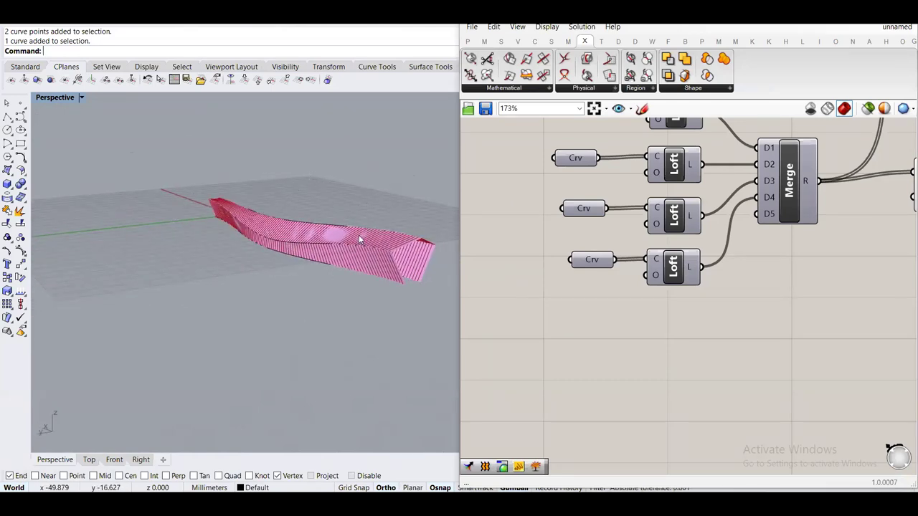
scroll(714, 220, down, 4)
scroll(714, 220, up, 3)
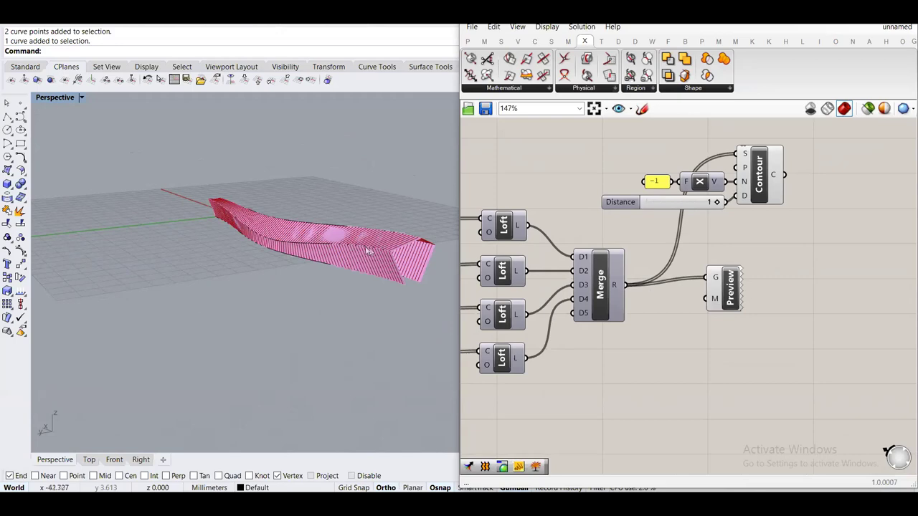
scroll(377, 258, up, 2)
right_drag(377, 254, 364, 221)
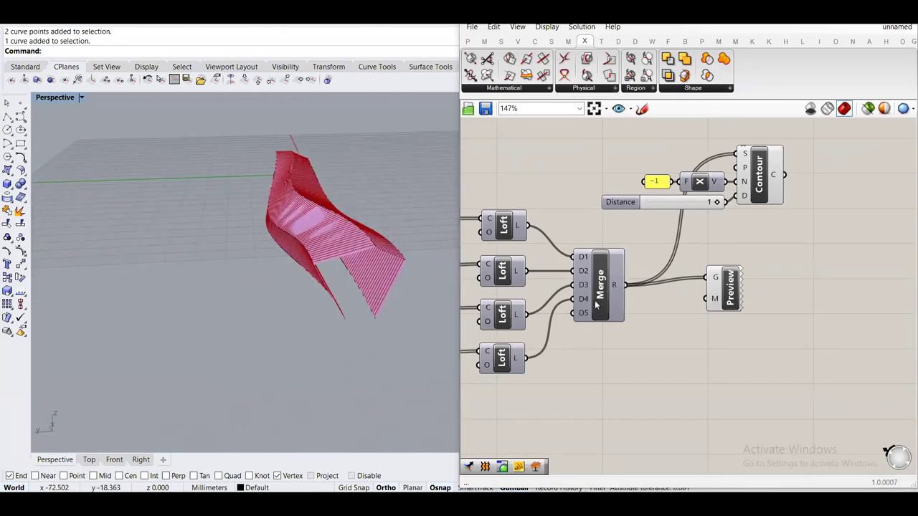
Line up the Preview component with Merge's output so the wire between them runs straight
right_drag(638, 345, 619, 282)
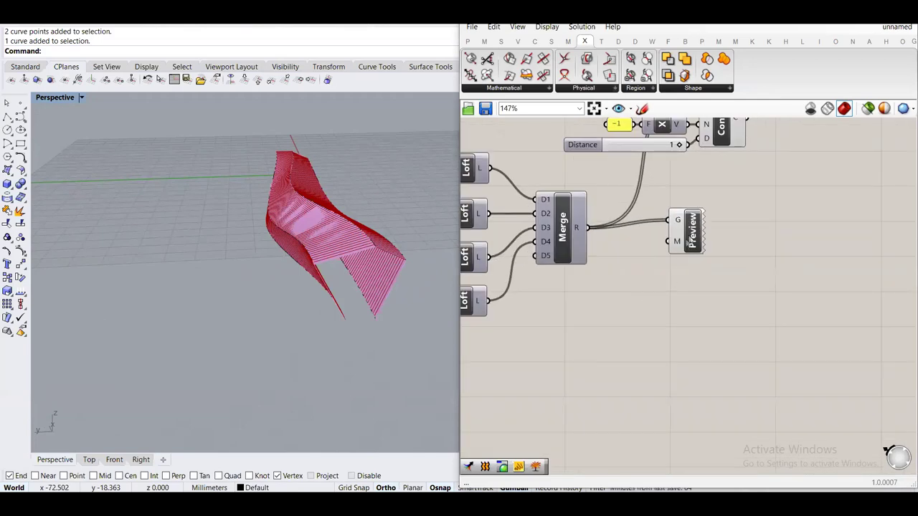
click(719, 246)
click(624, 290)
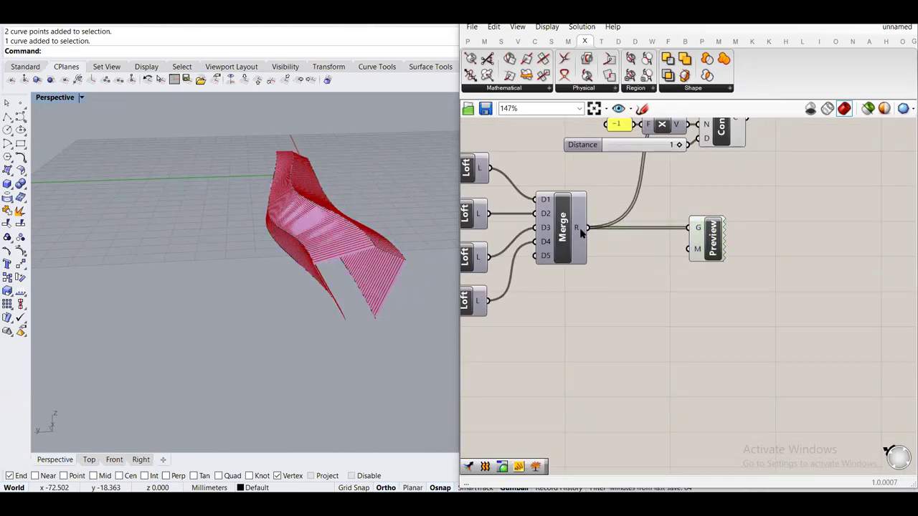
Add a Brep Join component below Preview and feed it the merged loft surfaces
mouse_move(581, 230)
right_drag(659, 360, 626, 312)
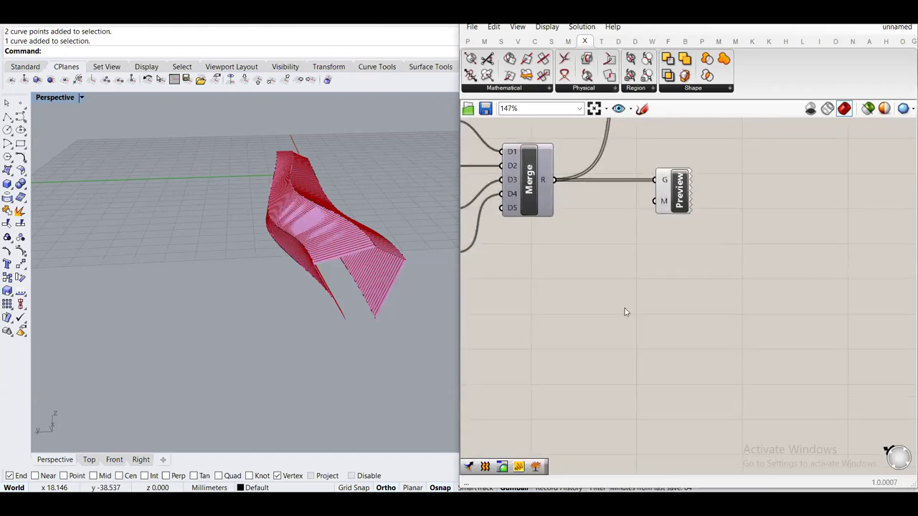
double_click(625, 312)
text(brep join)
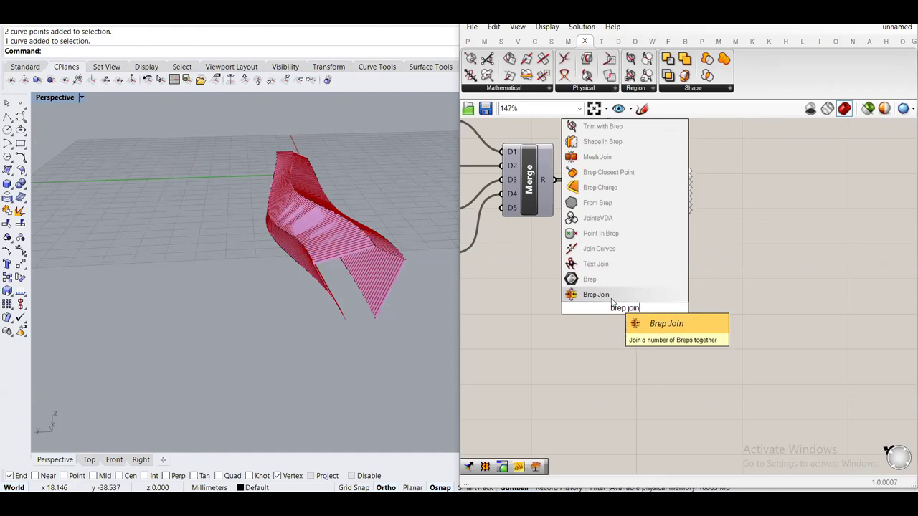
click(608, 295)
drag(562, 188, 602, 270)
click(642, 236)
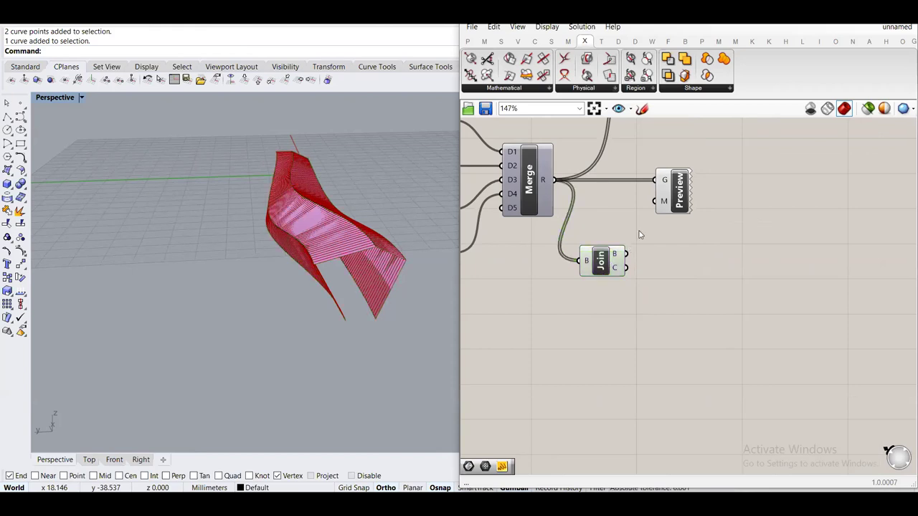
click(601, 268)
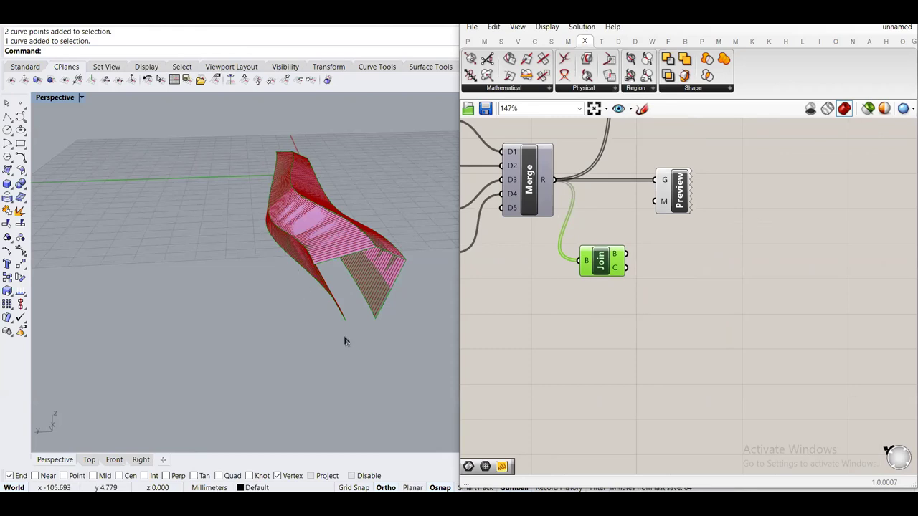
click(627, 332)
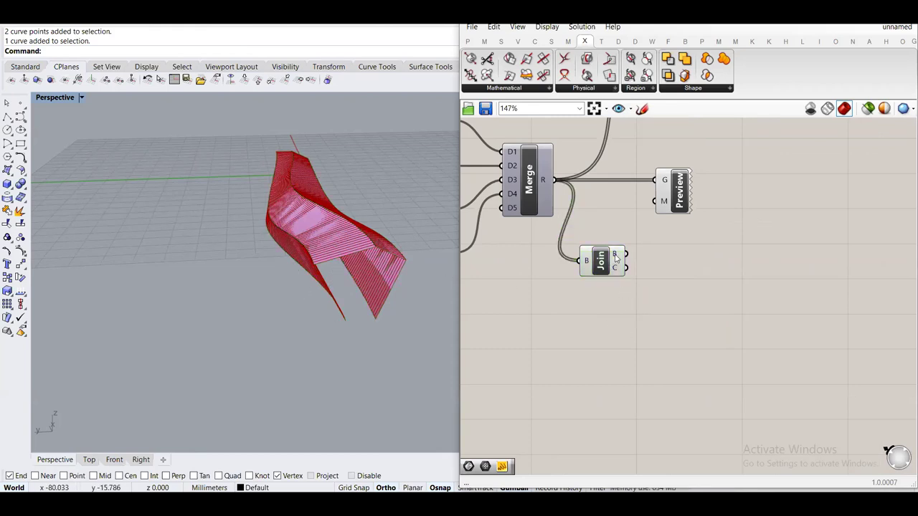
click(601, 263)
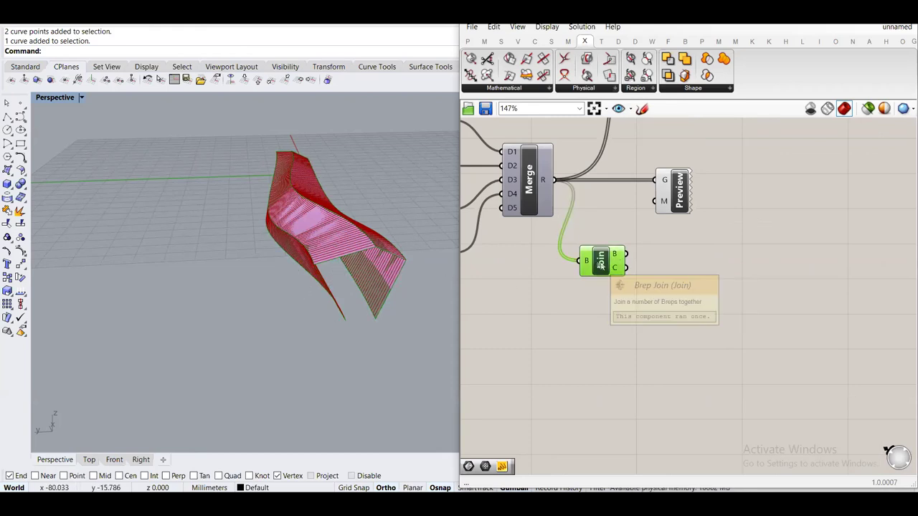
right_click(604, 266)
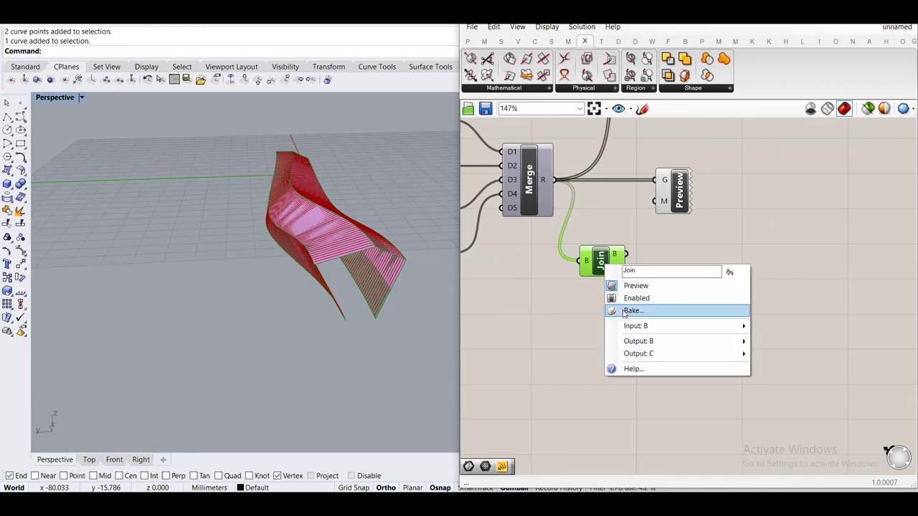
click(631, 311)
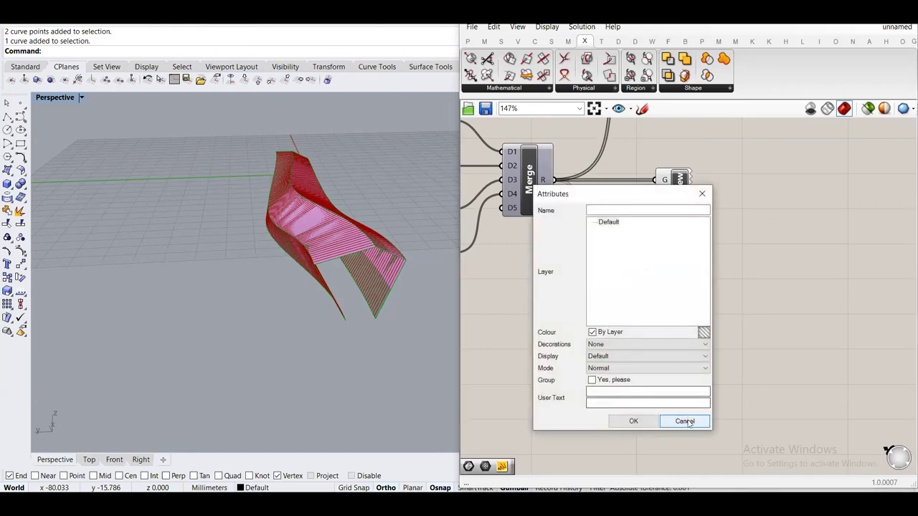
click(685, 421)
Bake the Join component's joined polysurface into Rhino on the Default layer
right_click(600, 262)
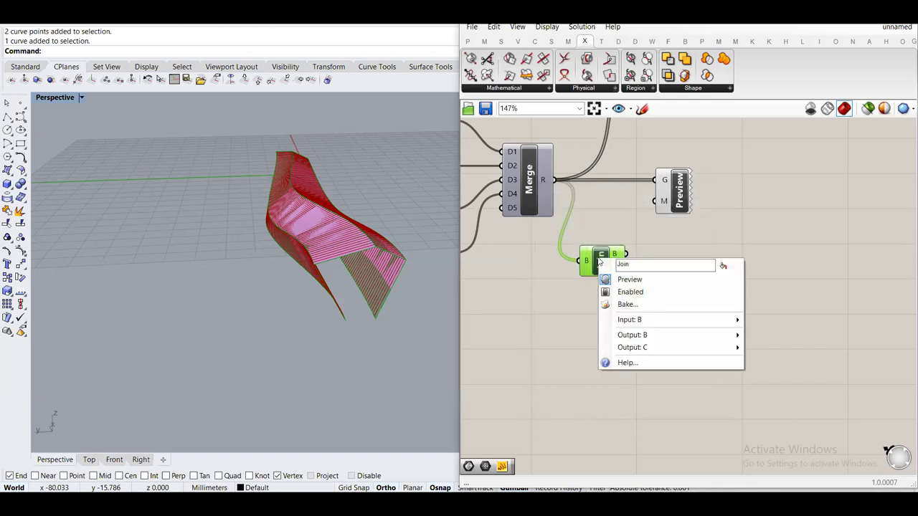
click(621, 304)
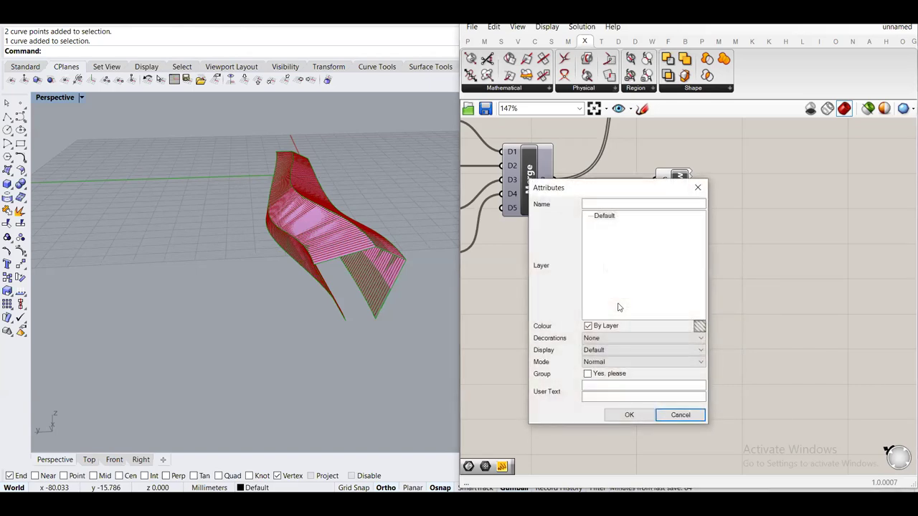
click(605, 216)
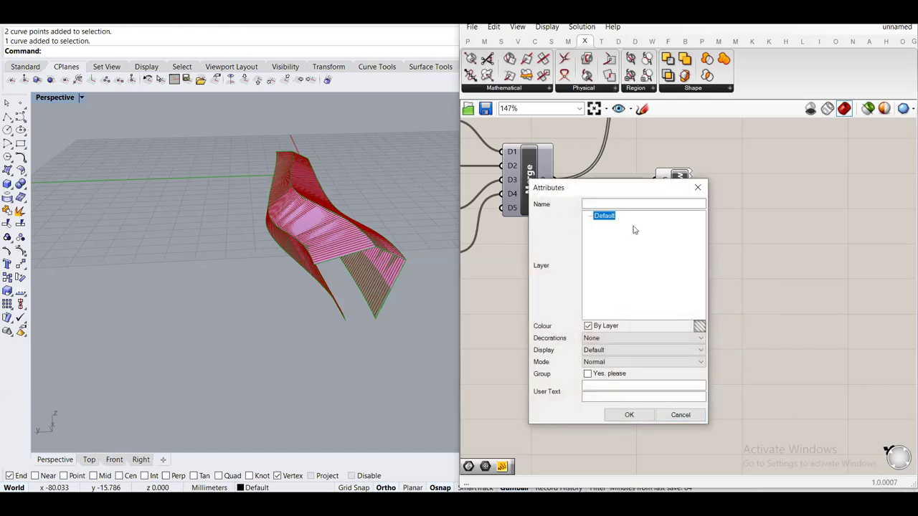
click(630, 415)
Move the baked polysurface along the Y axis, clear of the Grasshopper form
scroll(373, 287, down, 2)
right_drag(373, 282, 318, 225)
drag(316, 216, 204, 220)
key(Escape)
right_drag(238, 281, 412, 283)
Turn off the Join component's preview and put Grasshopper away to give Rhino's perspective view the full screen
middle_click(594, 266)
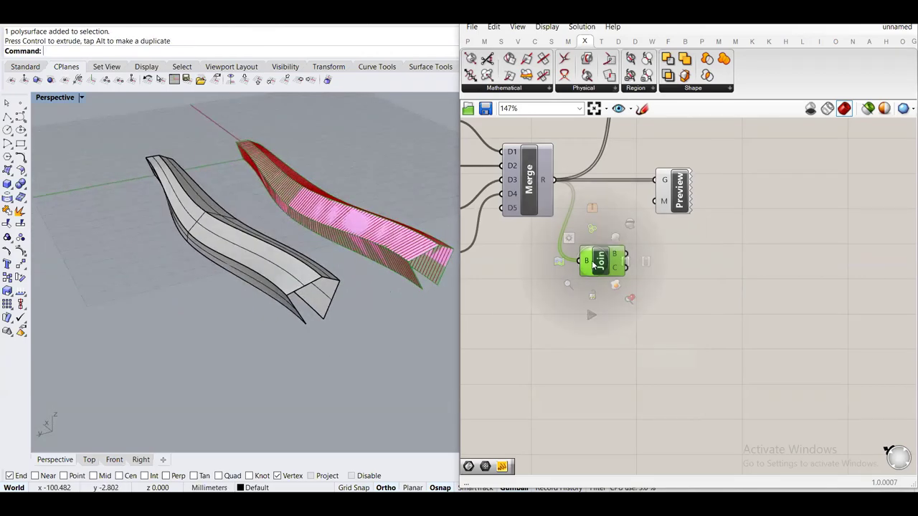
click(656, 267)
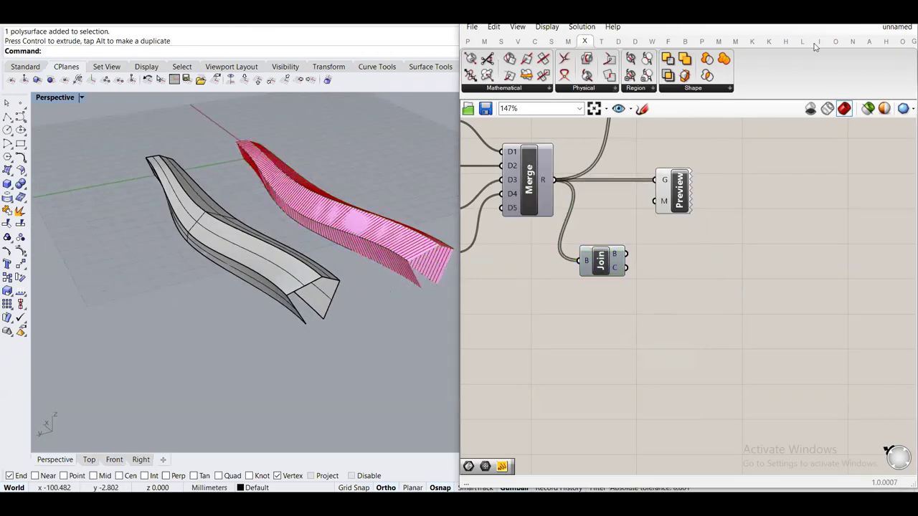
key(super+Down)
click(842, 135)
Examine the baked polysurface's folded edges and seams from both sides and its open end
right_drag(430, 243, 268, 238)
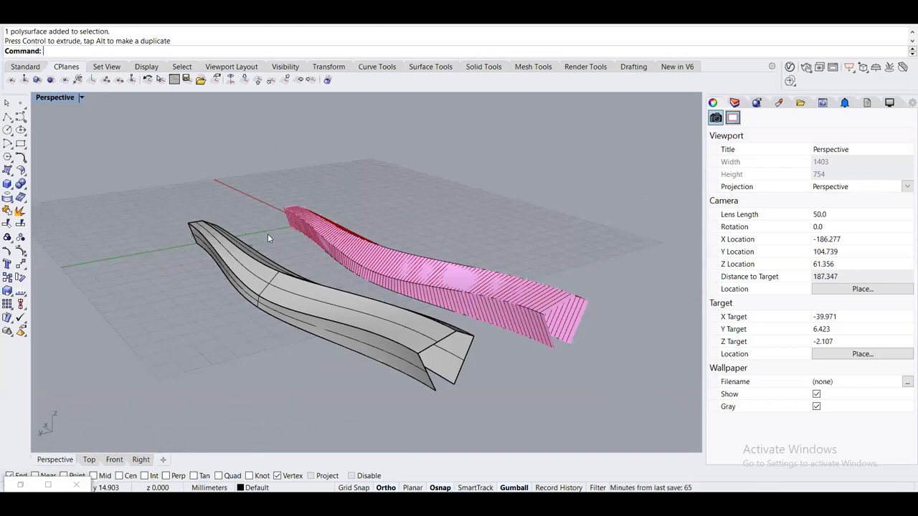
scroll(347, 307, up, 3)
right_drag(293, 282, 367, 218)
scroll(303, 259, down, 2)
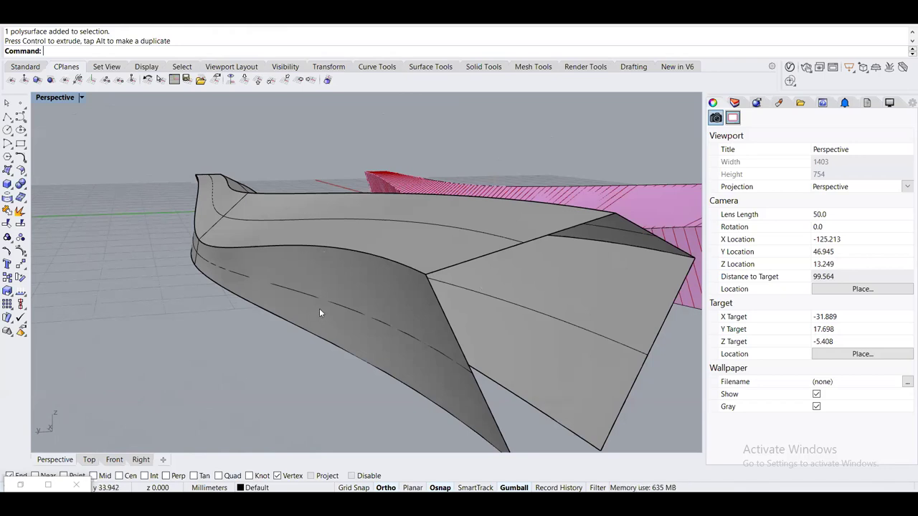
right_drag(293, 215, 419, 238)
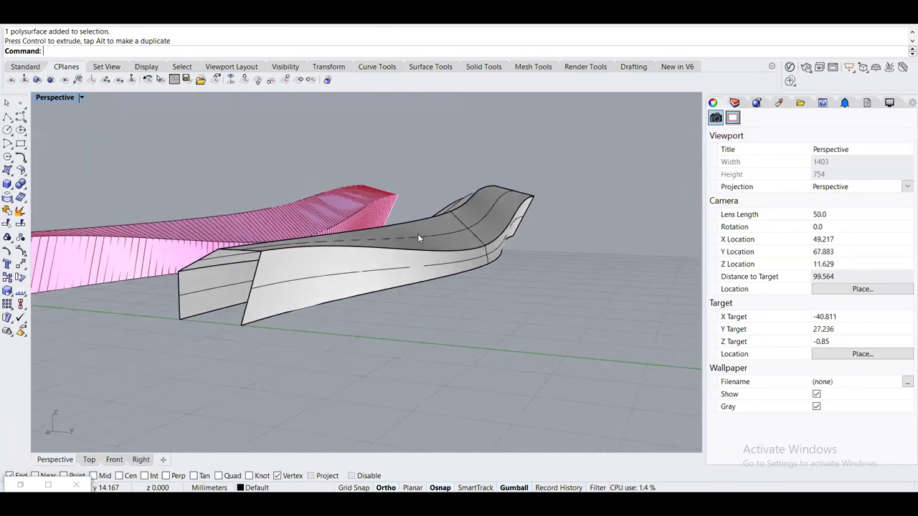
scroll(239, 257, up, 4)
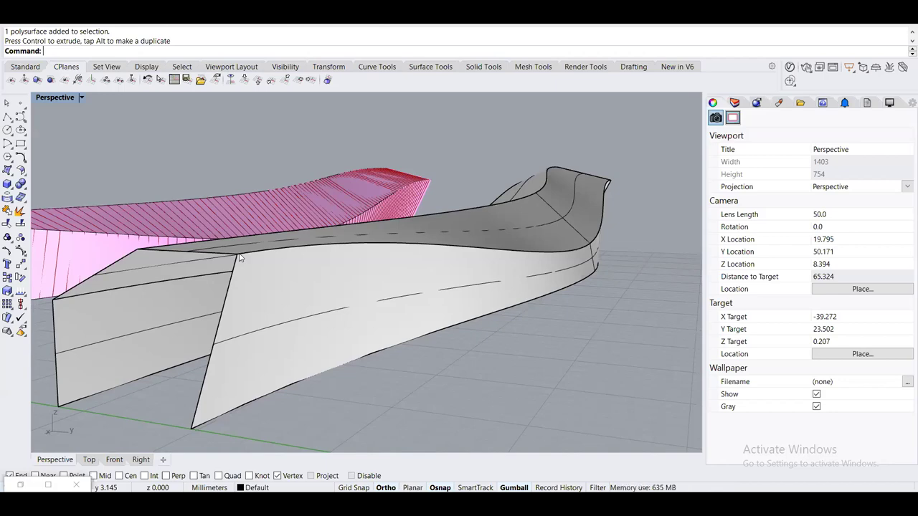
right_drag(241, 258, 342, 296)
key(Up)
text(letEd)
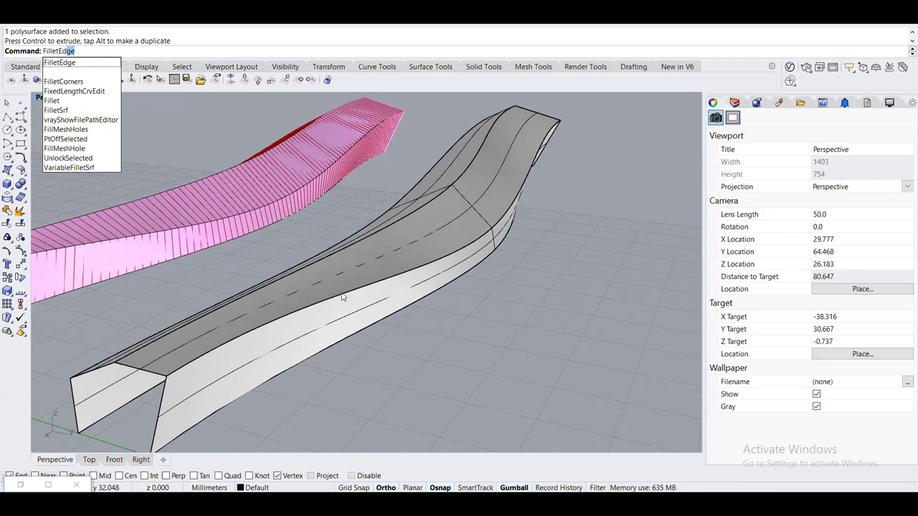
key(Return)
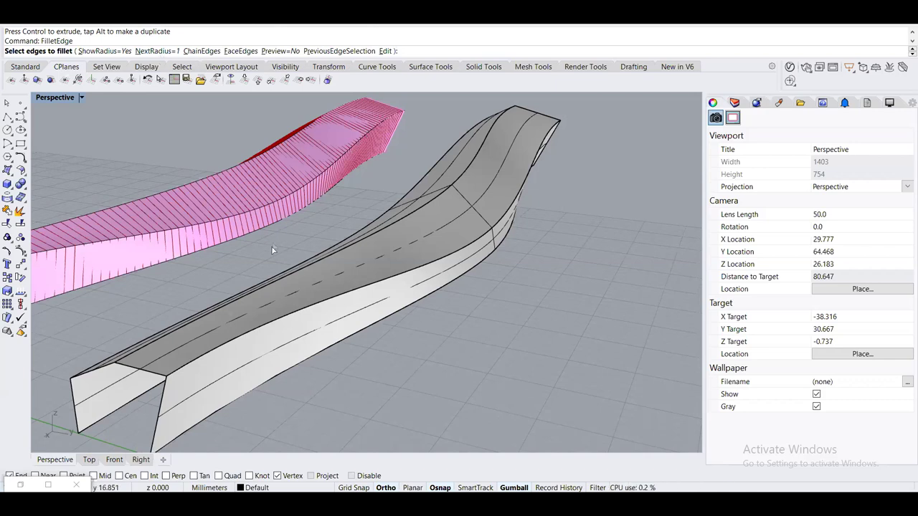
key(Escape)
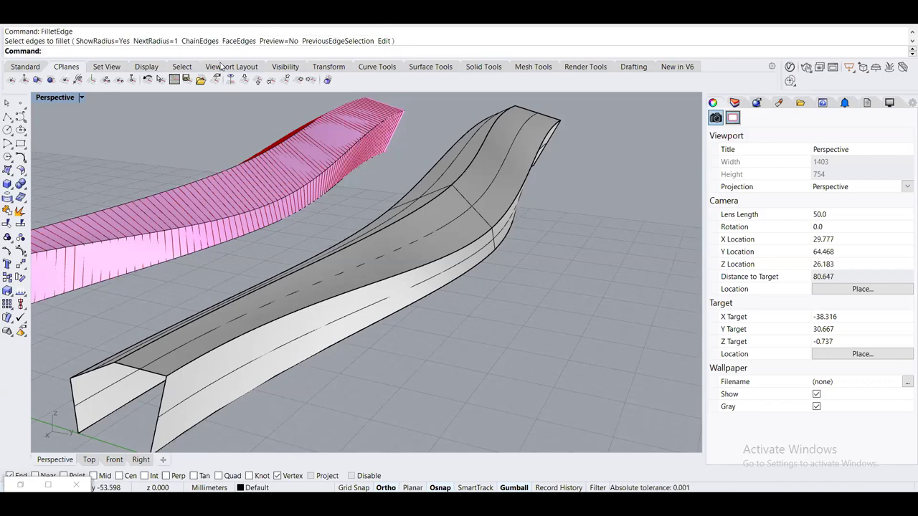
Select the five source curves of the Grasshopper form, then undo the baked polysurface's last move
key(Left)
key(Left)
key(Home)
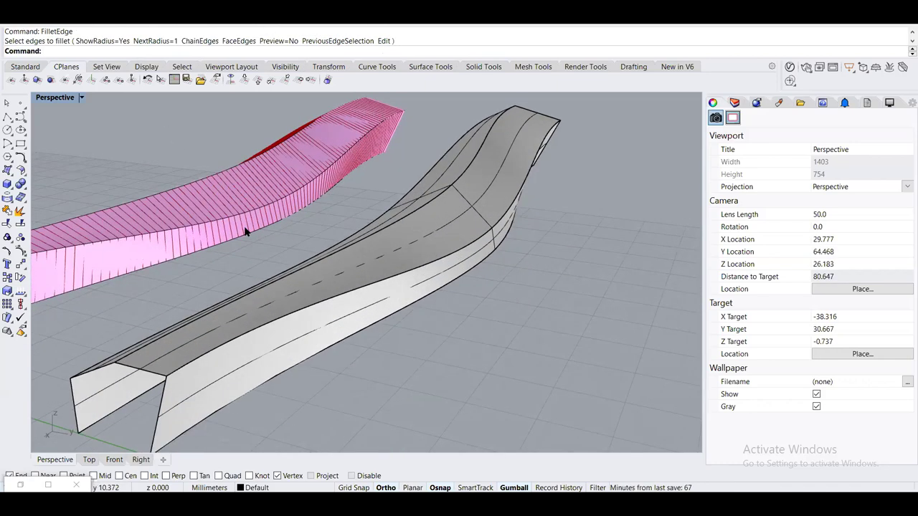
key(ctrl+shift+e)
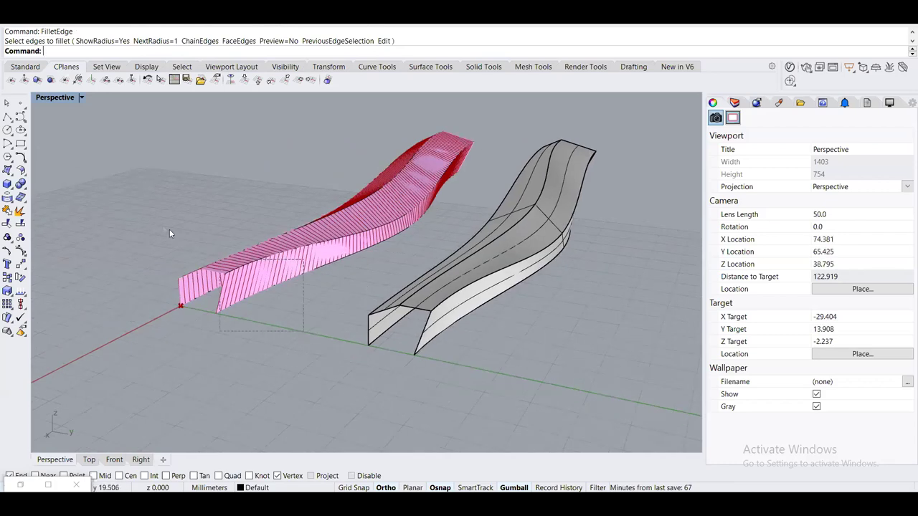
click(238, 204)
right_drag(239, 205, 262, 223)
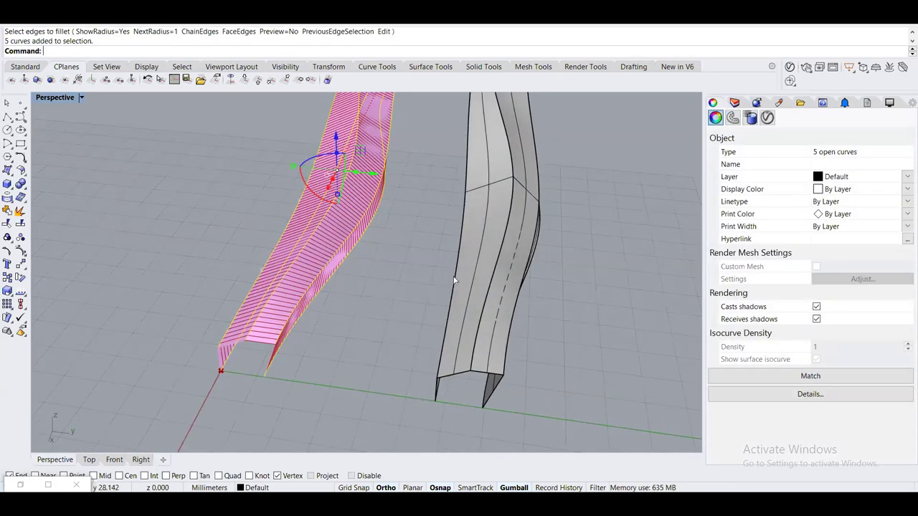
key(ctrl+z)
key(Escape)
key(Left)
key(Left)
key(Left)
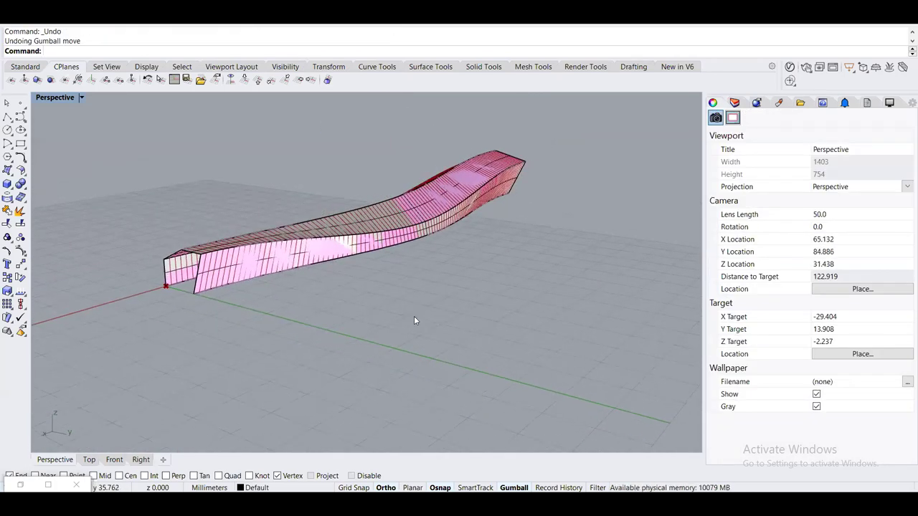
Try moving the five source curves together with the baked polysurface along the Y axis, and undo that move
drag(475, 349, 244, 109)
right_drag(428, 332, 279, 188)
drag(279, 188, 225, 141)
drag(426, 199, 561, 336)
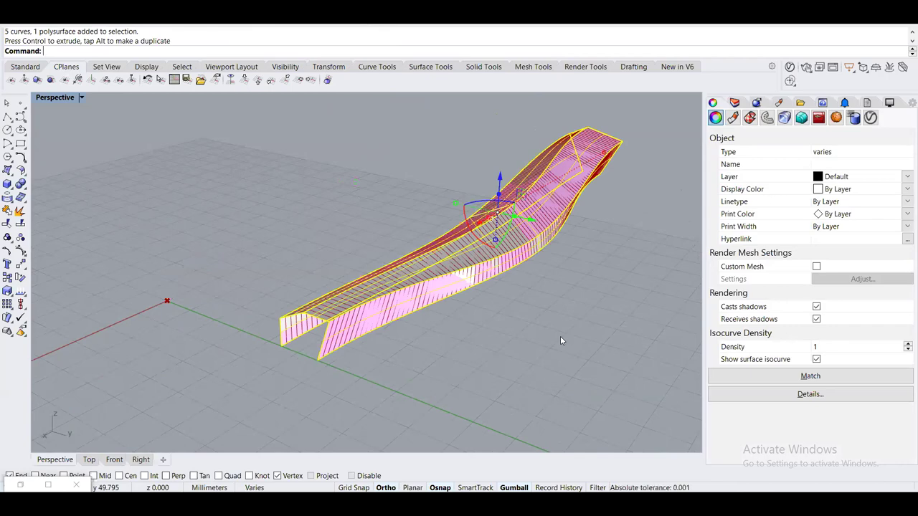
right_drag(409, 294, 430, 328)
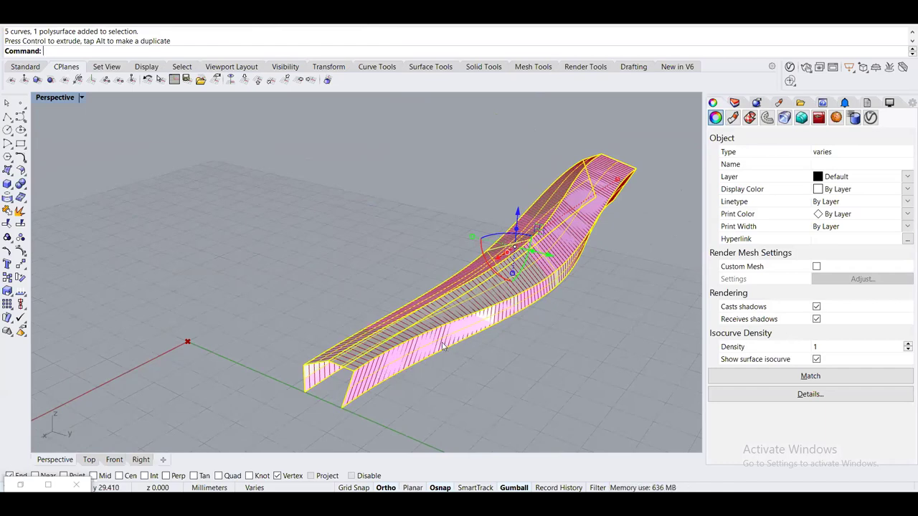
key(ctrl+z)
click(373, 350)
click(404, 255)
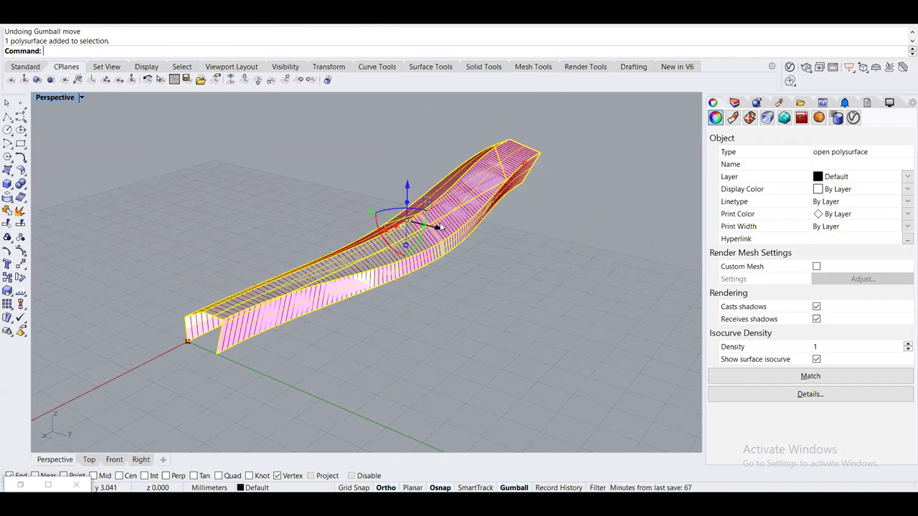
right_drag(439, 226, 417, 375)
click(417, 376)
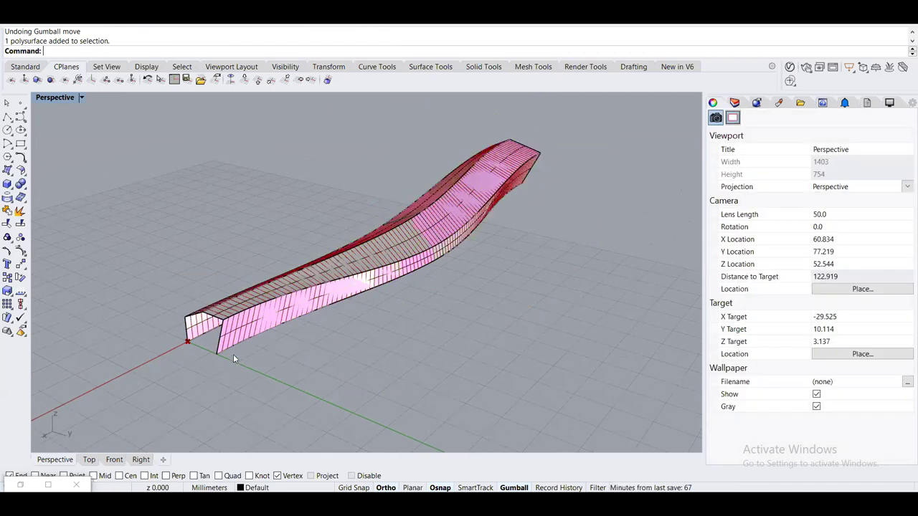
scroll(244, 357, up, 3)
drag(564, 434, 266, 148)
drag(576, 337, 277, 137)
click(193, 361)
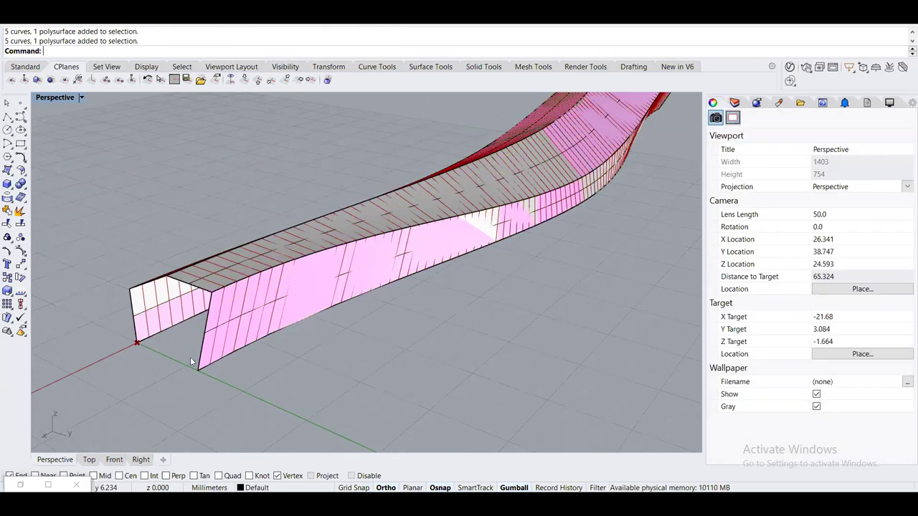
Move only the baked polysurface along the Y axis until it stands clear beside the Grasshopper form
click(214, 325)
scroll(214, 325, down, 3)
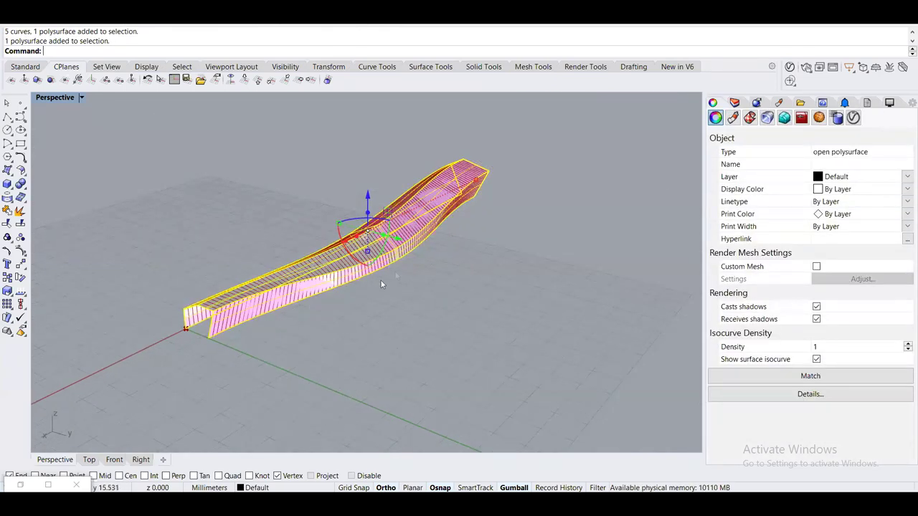
drag(406, 242, 540, 320)
right_drag(308, 342, 281, 345)
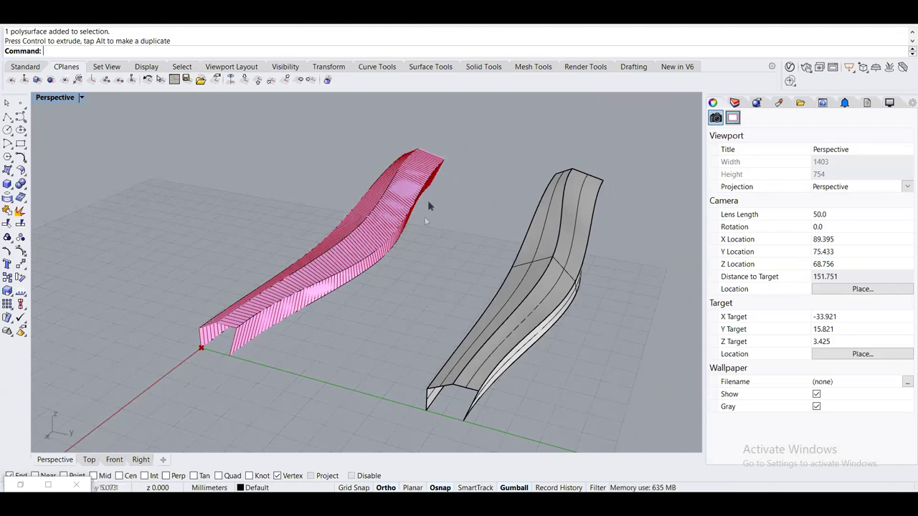
right_drag(226, 169, 372, 251)
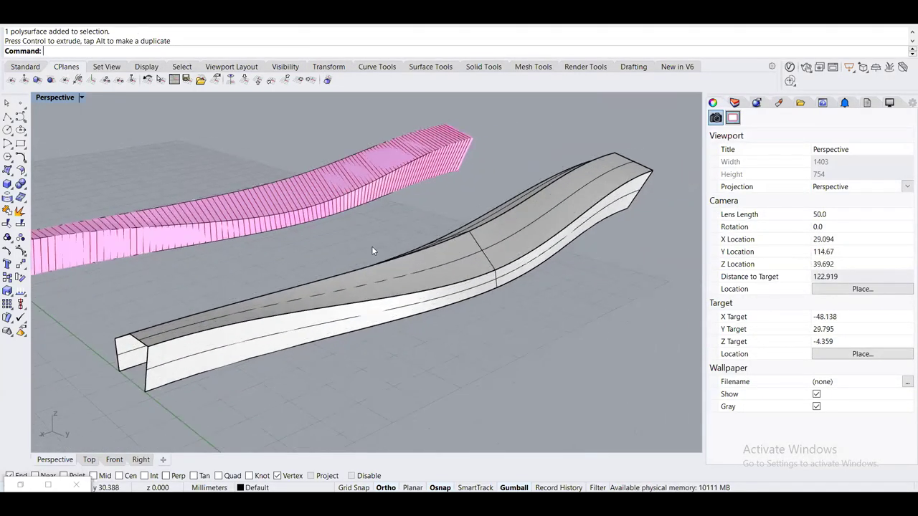
Fillet the three long folded edges of the baked polysurface with a radius of 0.75
key(Up)
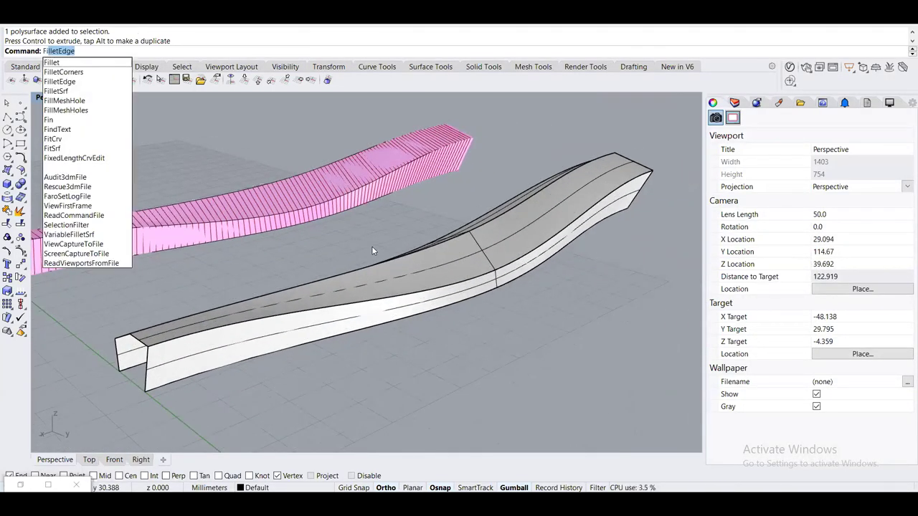
key(Return)
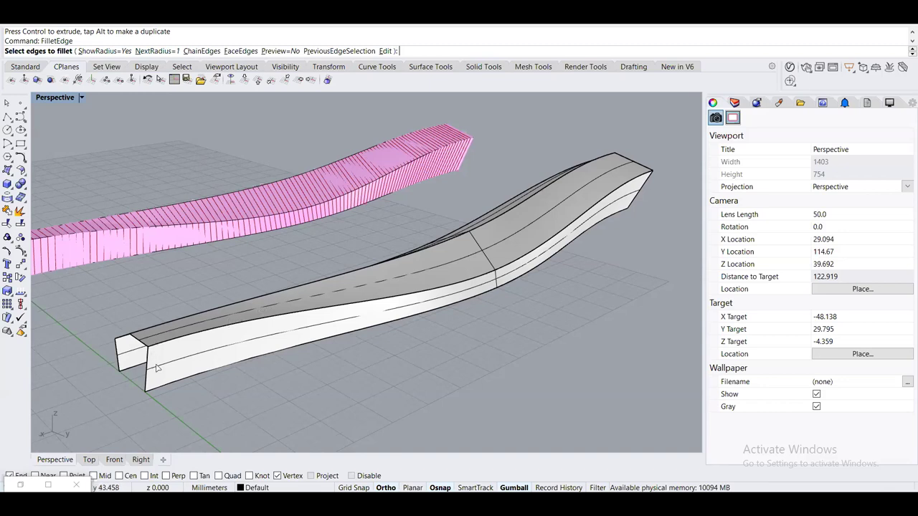
click(156, 51)
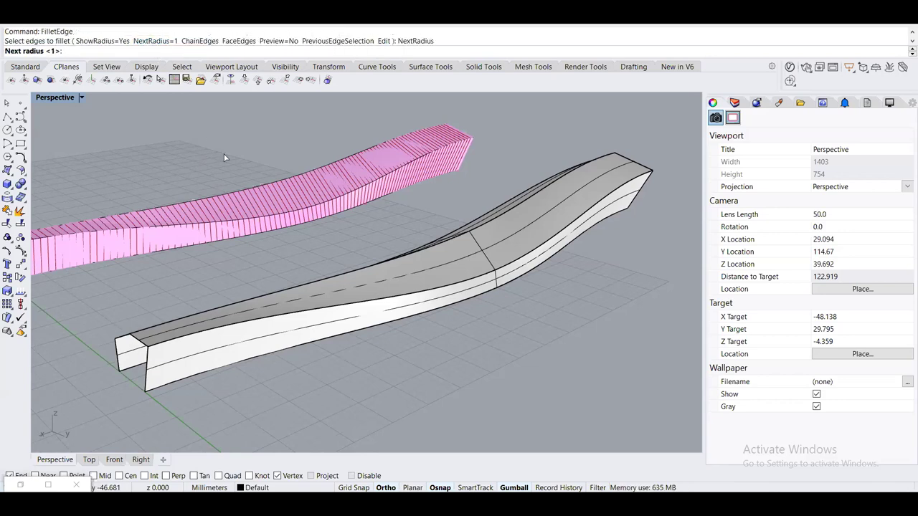
text(0.7)
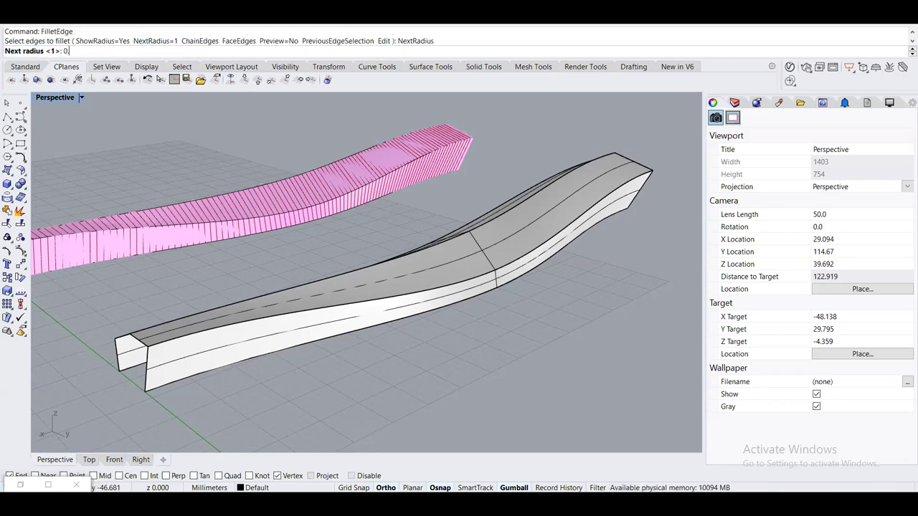
text(5)
key(Return)
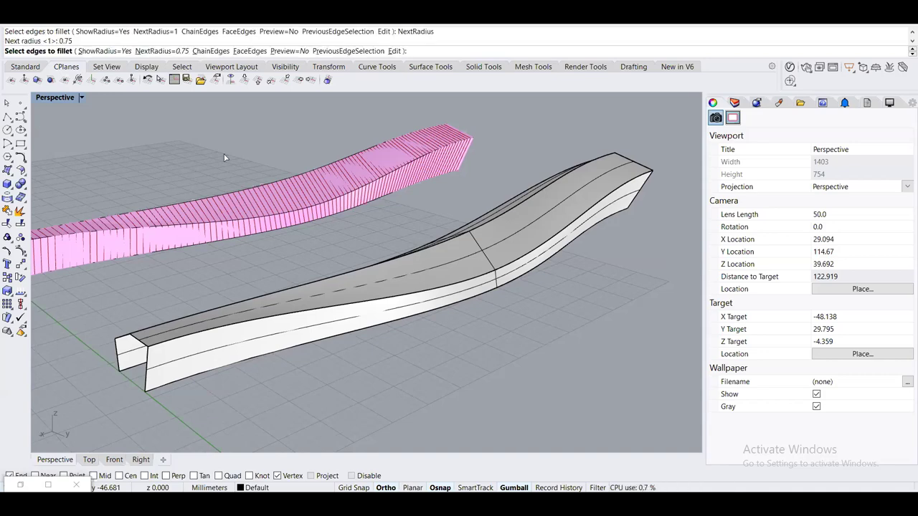
right_drag(294, 249, 347, 288)
scroll(367, 282, up, 2)
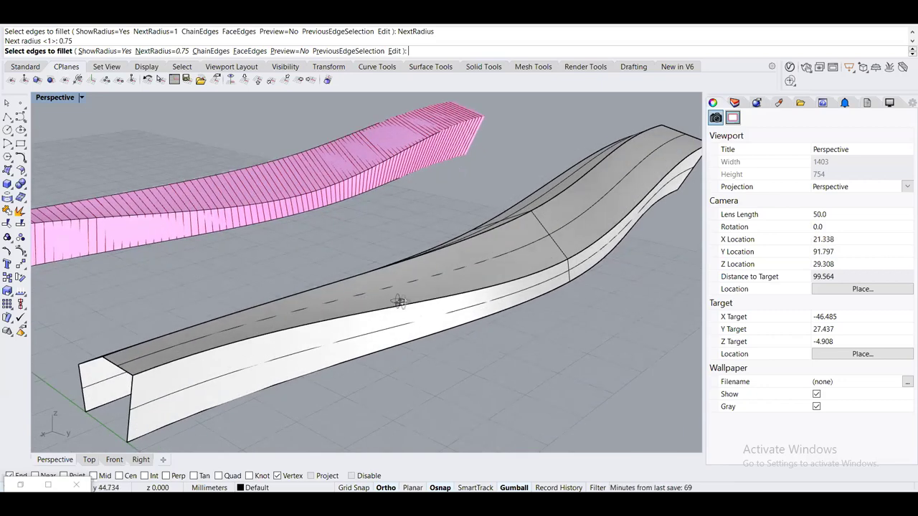
right_drag(395, 301, 417, 302)
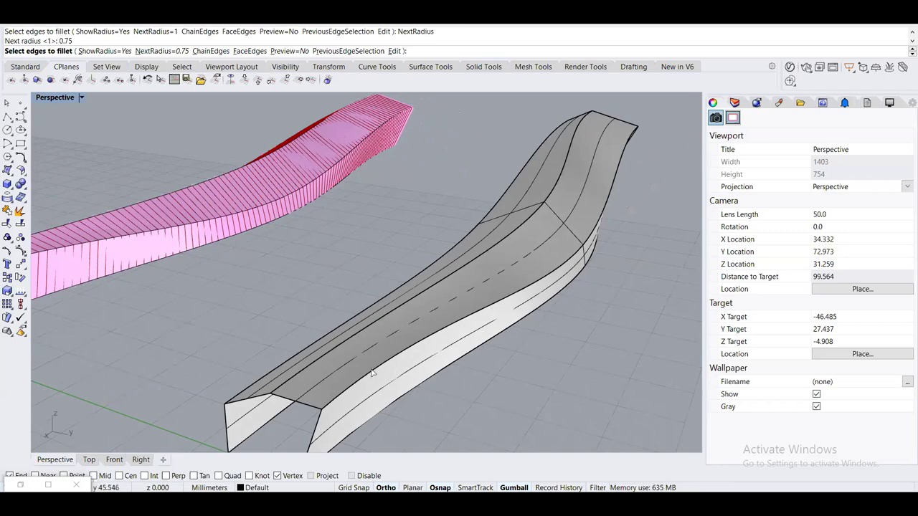
right_drag(373, 372, 333, 355)
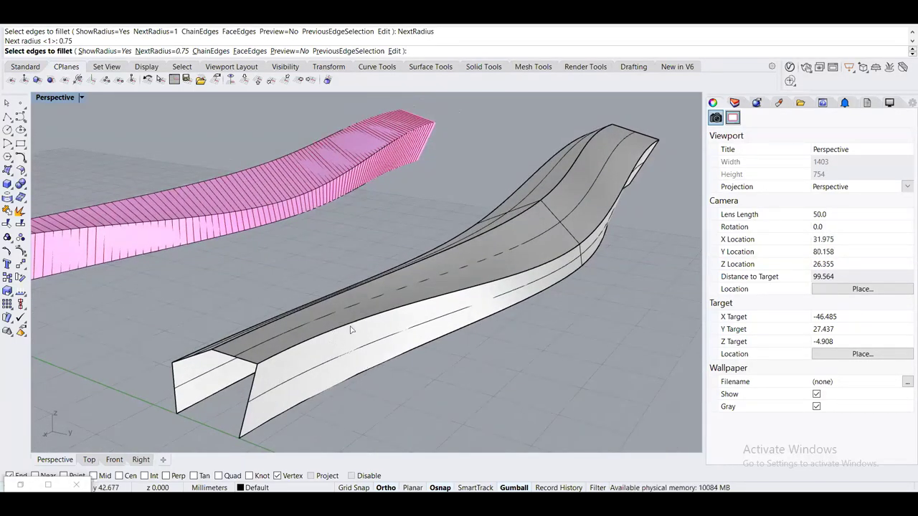
click(305, 344)
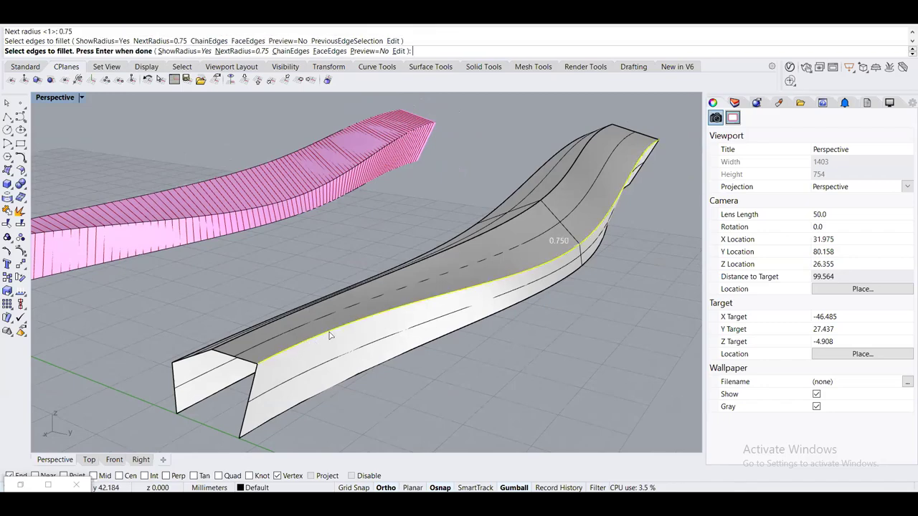
scroll(335, 323, up, 5)
scroll(297, 325, down, 5)
right_drag(297, 325, 505, 322)
click(358, 325)
click(567, 284)
right_drag(566, 285, 376, 245)
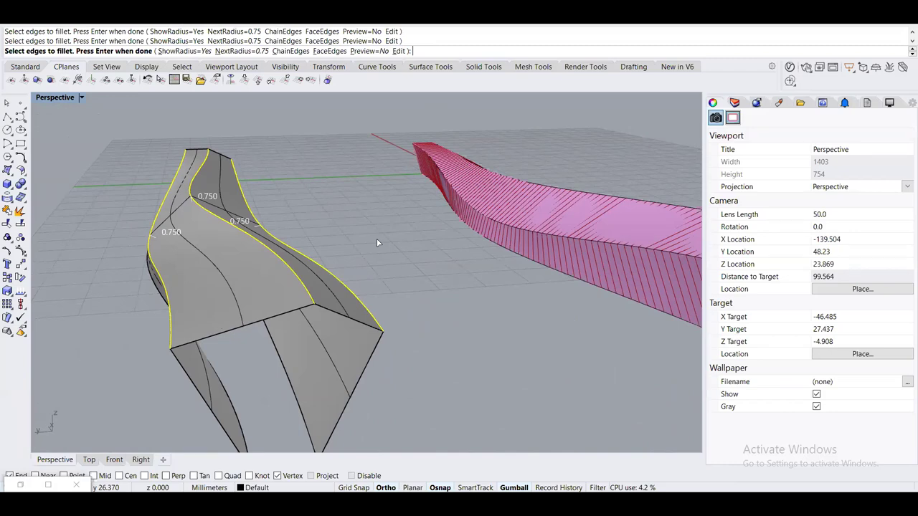
key(Return)
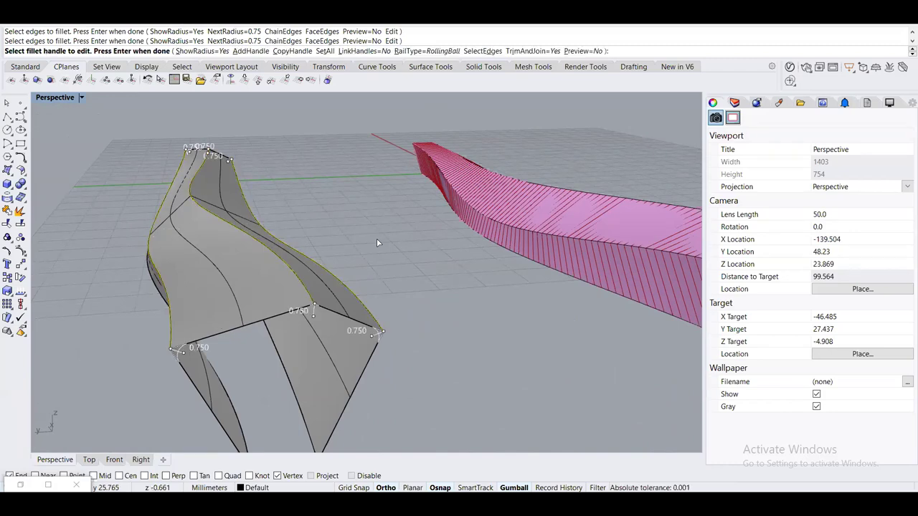
key(Return)
right_drag(334, 202, 419, 260)
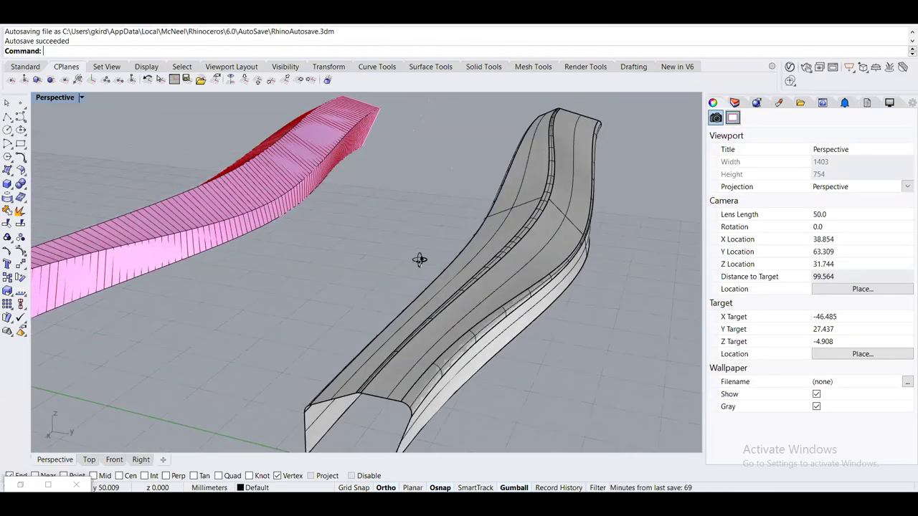
right_drag(420, 260, 419, 260)
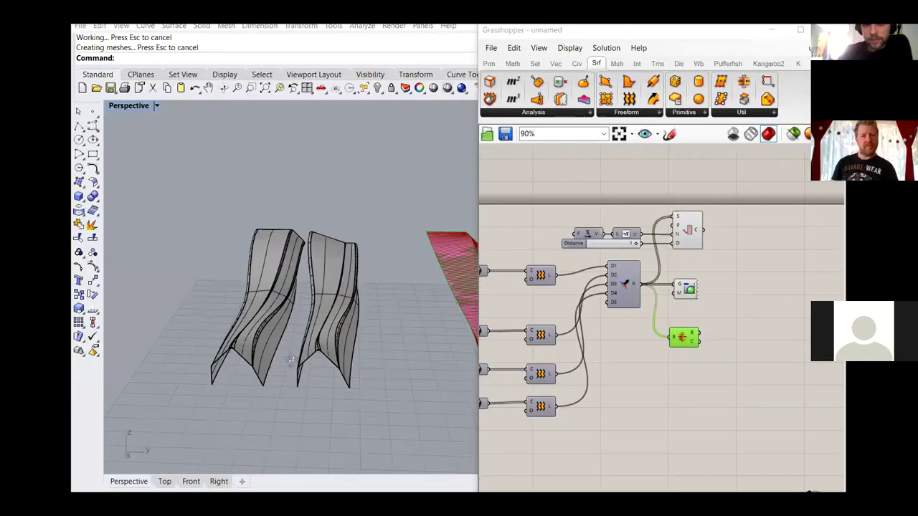
Examine the fillets on the two polysurfaces at their open ends and along the folds from low angles
right_drag(291, 361, 356, 342)
right_drag(319, 370, 230, 279)
scroll(285, 297, up, 5)
scroll(320, 290, up, 5)
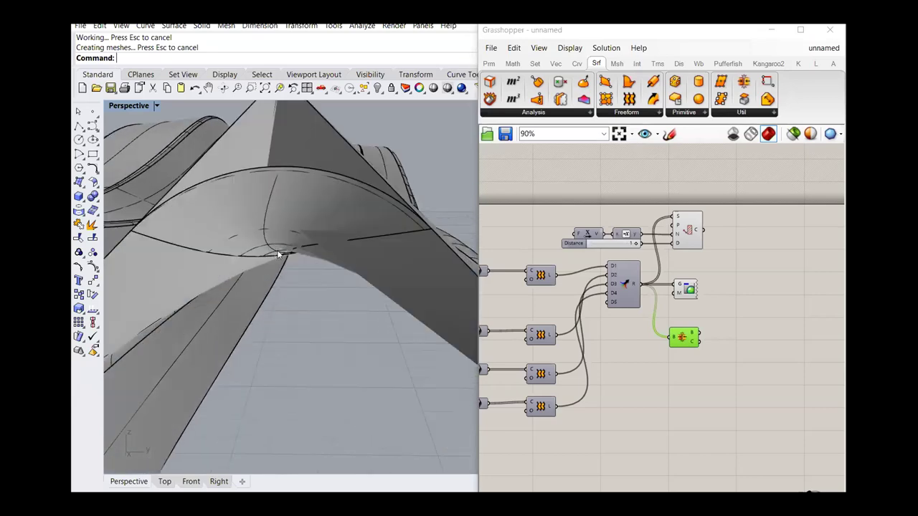
scroll(320, 290, down, 5)
right_drag(348, 262, 373, 238)
scroll(242, 286, up, 5)
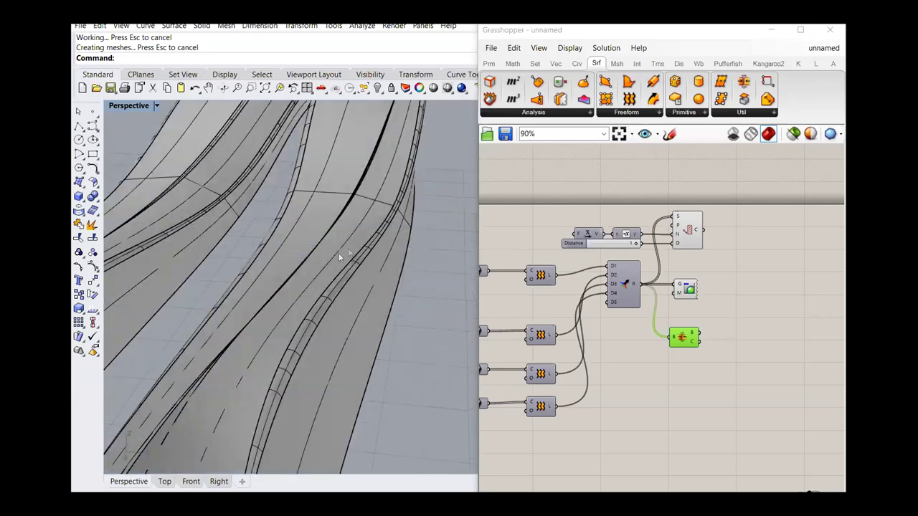
right_drag(351, 230, 416, 266)
right_drag(431, 199, 307, 330)
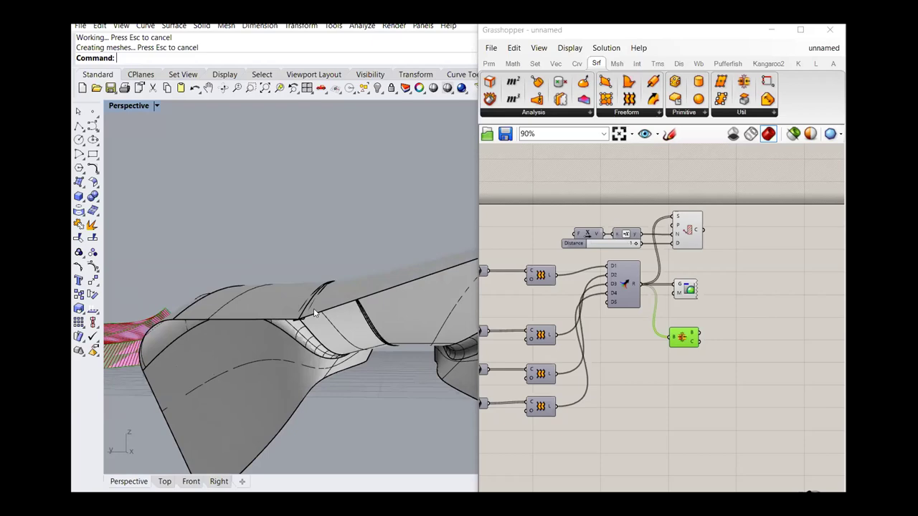
scroll(355, 328, down, 5)
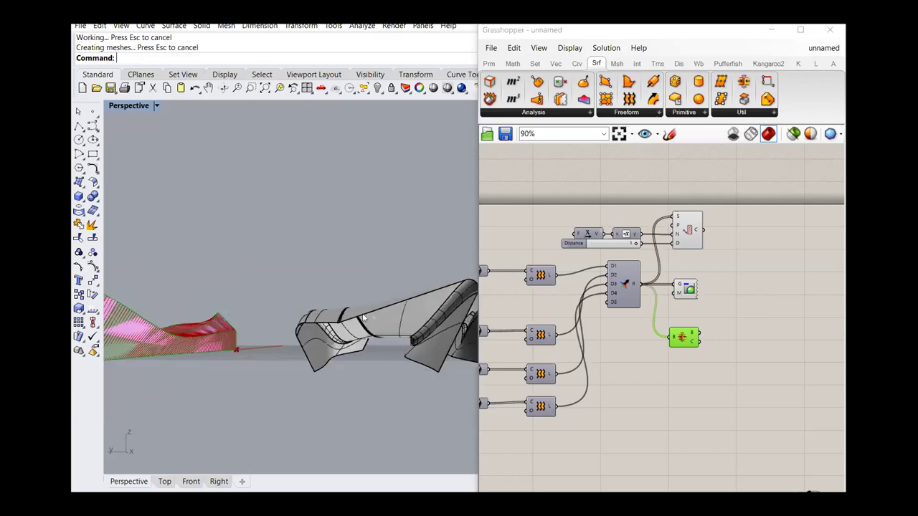
scroll(405, 325, up, 5)
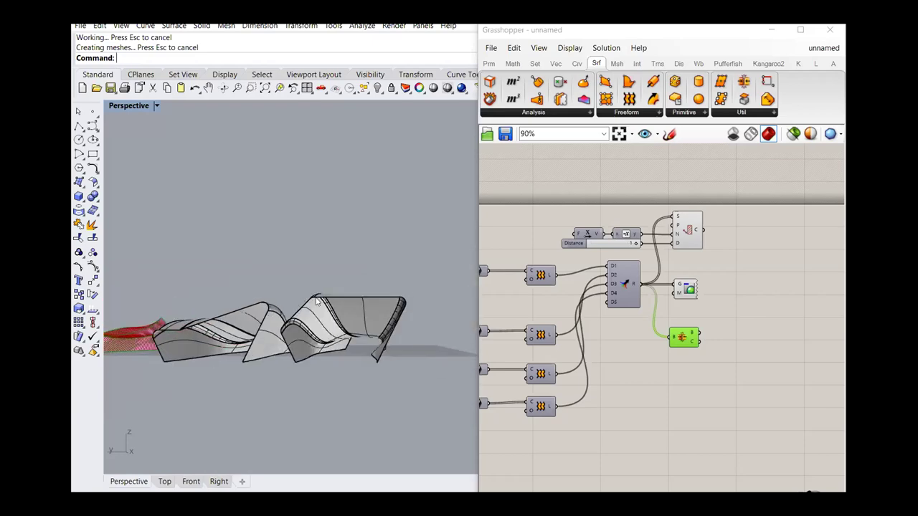
scroll(330, 307, up, 5)
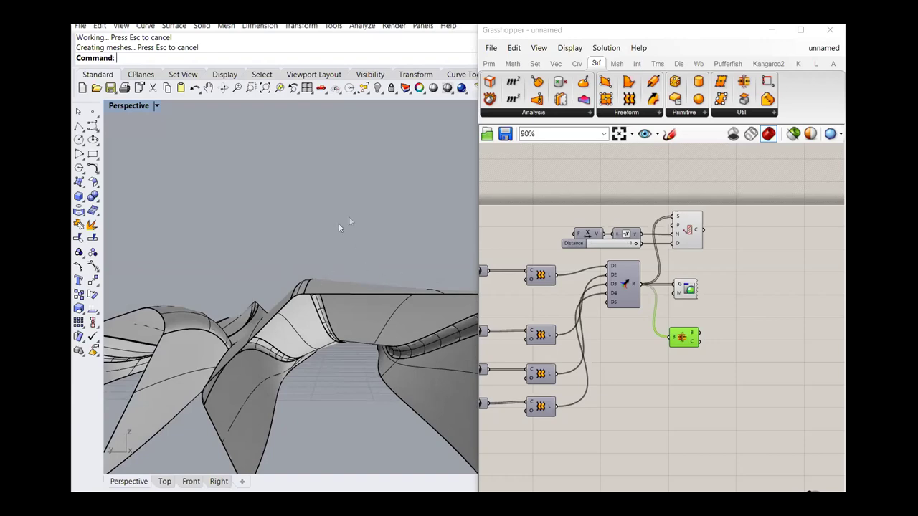
Examine the far ends of both filleted polysurfaces and the middle fillet where the fold flattens out
mouse_move(348, 228)
right_down()
mouse_move(359, 251)
mouse_move(416, 280)
mouse_move(348, 239)
right_up()
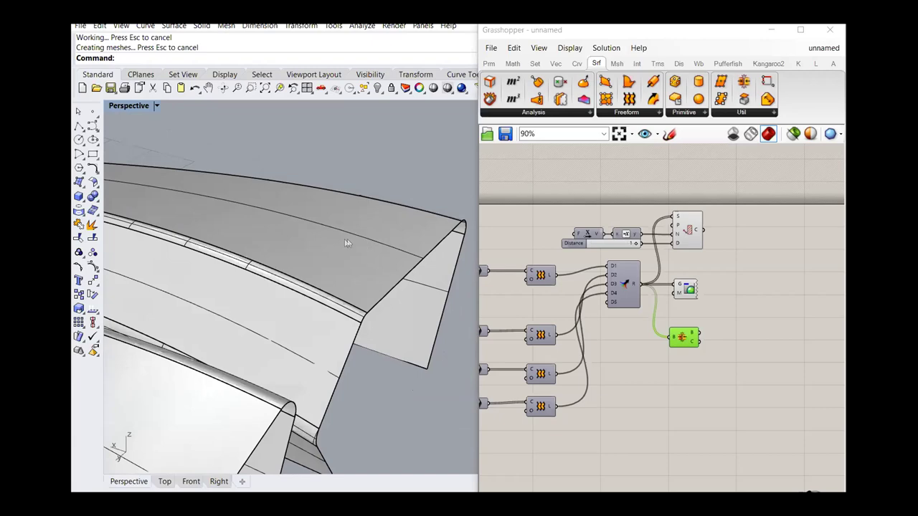
scroll(349, 238, down, 5)
mouse_move(265, 199)
shift+right_down()
mouse_move(434, 258)
mouse_move(325, 257)
mouse_move(212, 206)
shift+right_up()
scroll(212, 204, up, 5)
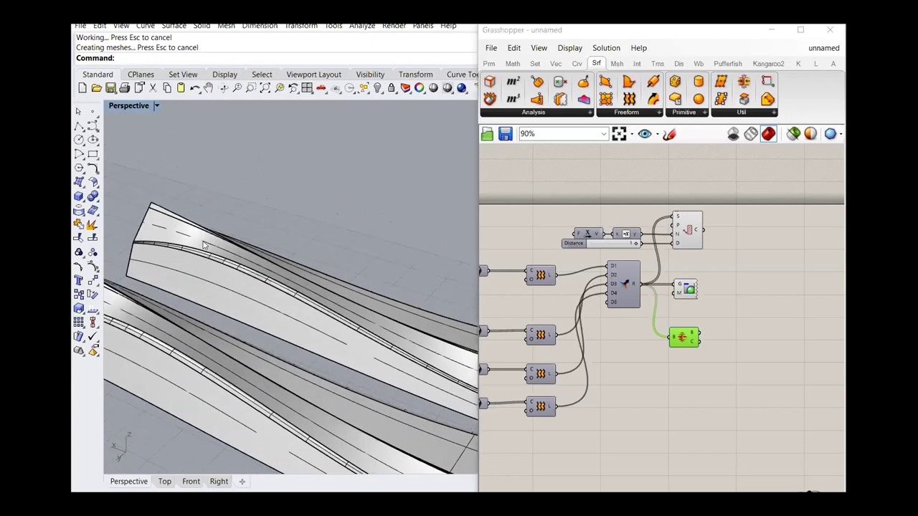
mouse_move(251, 253)
right_down()
mouse_move(375, 263)
mouse_move(412, 248)
mouse_move(348, 250)
mouse_move(337, 281)
right_up()
scroll(349, 250, down, 5)
scroll(336, 282, up, 5)
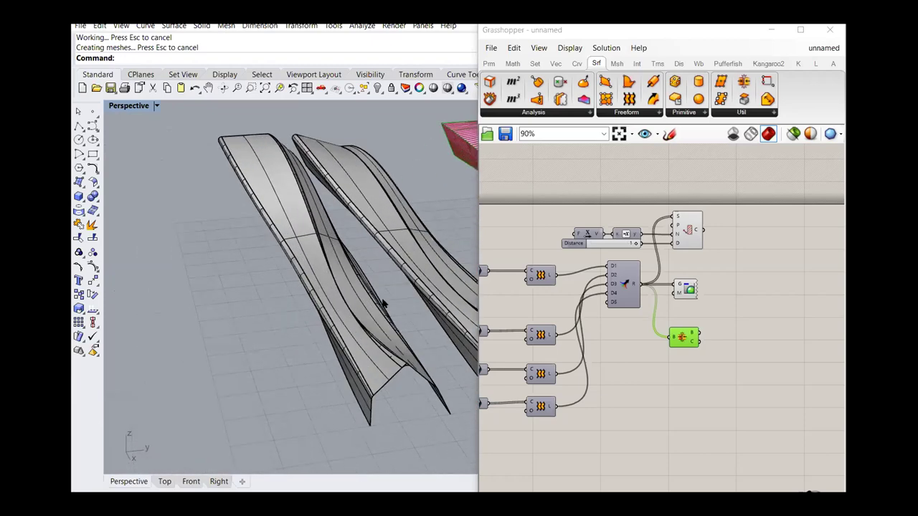
mouse_move(371, 293)
right_down()
mouse_move(330, 275)
mouse_move(300, 291)
right_up()
scroll(314, 279, up, 8)
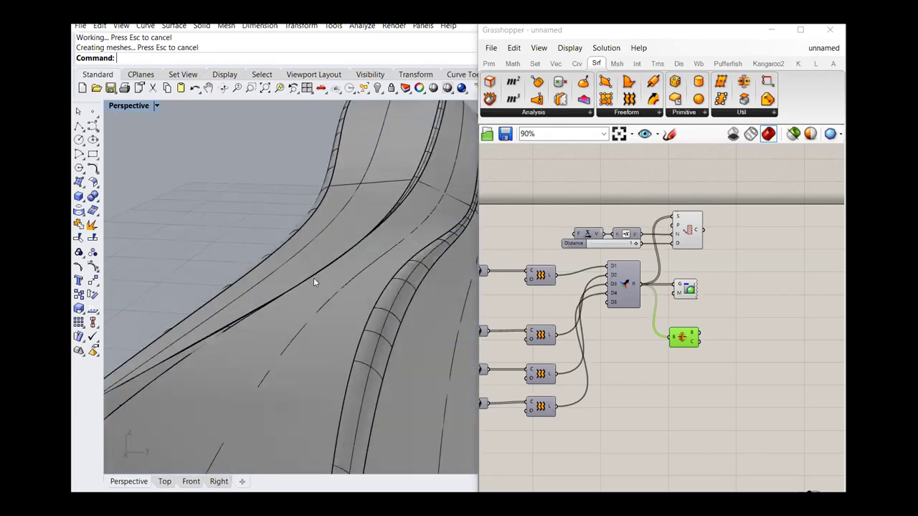
scroll(314, 279, down, 5)
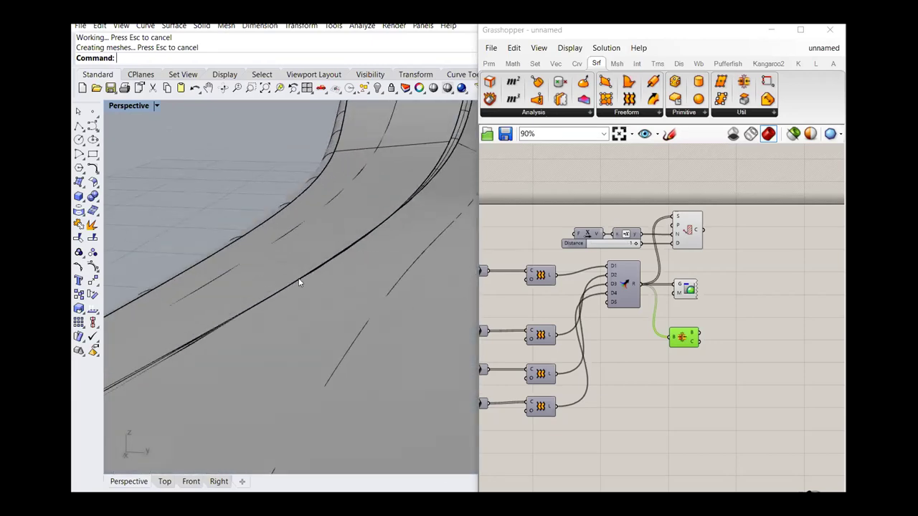
scroll(348, 260, down, 5)
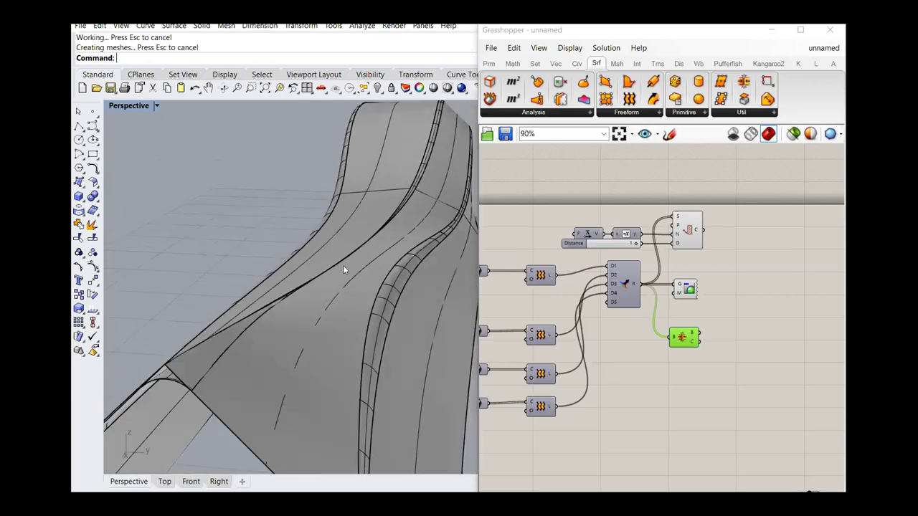
Select only the middle fillet surface within the filleted polysurface and inspect how it narrows along the fold
click(162, 376)
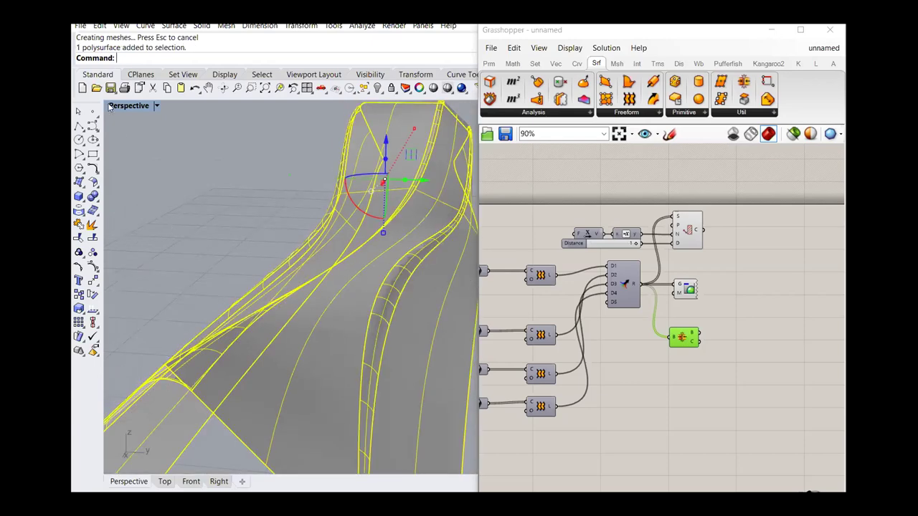
click(244, 277)
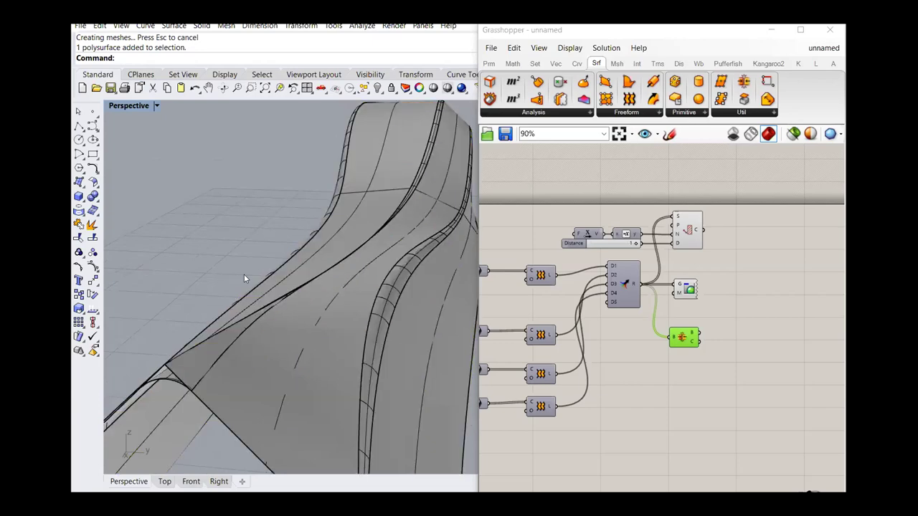
scroll(244, 276, down, 5)
scroll(342, 278, up, 8)
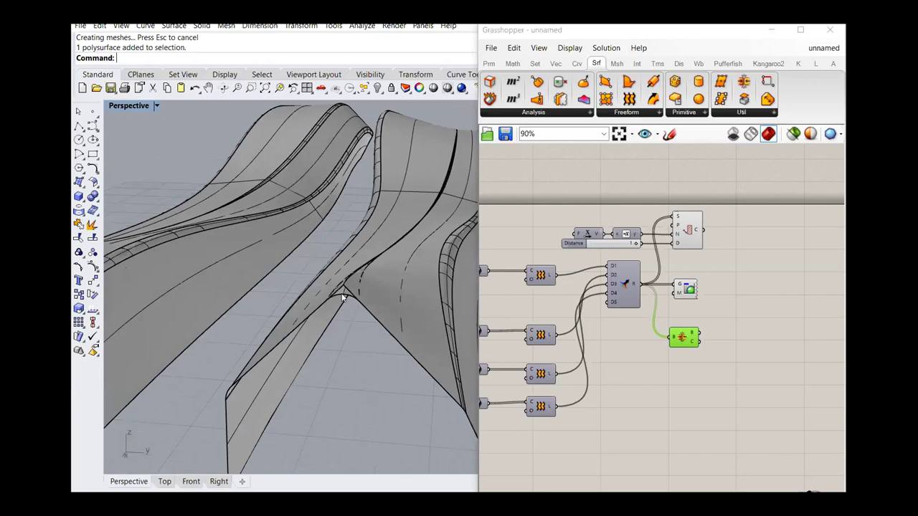
click(343, 297)
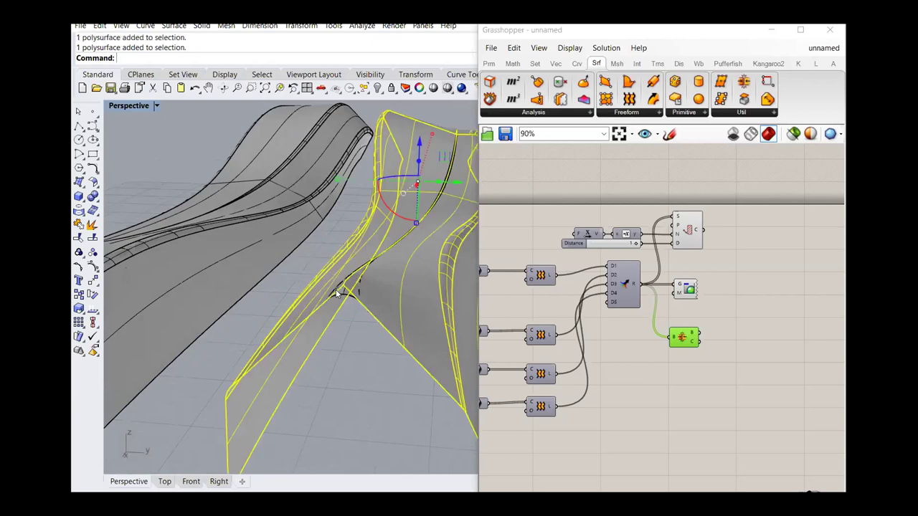
ctrl+shift+click(345, 294)
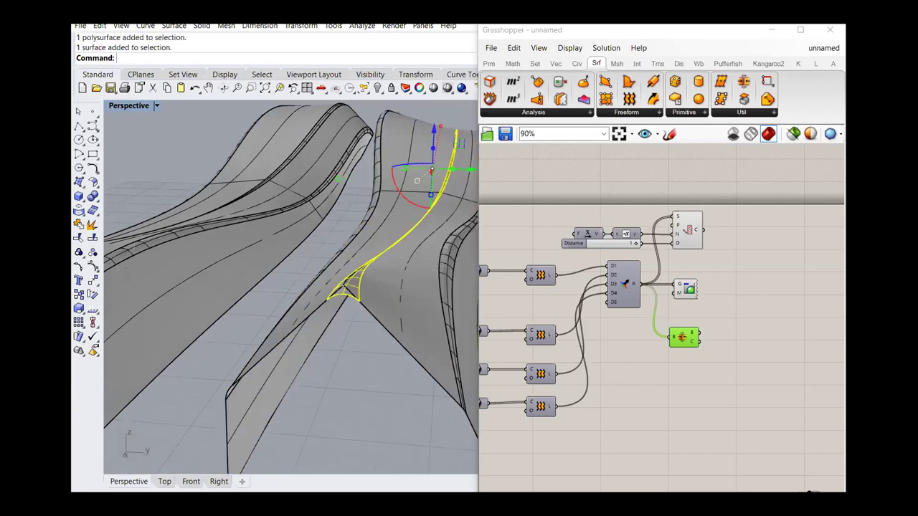
scroll(351, 286, up, 10)
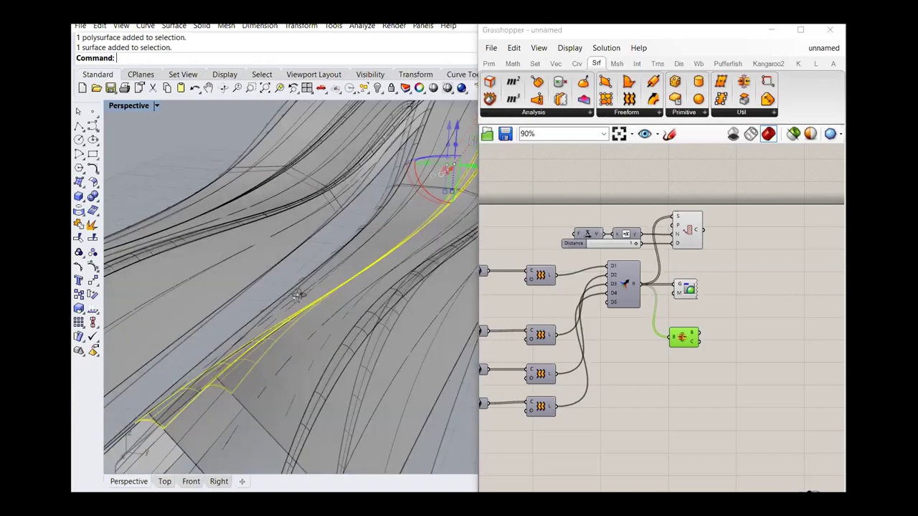
scroll(338, 287, down, 5)
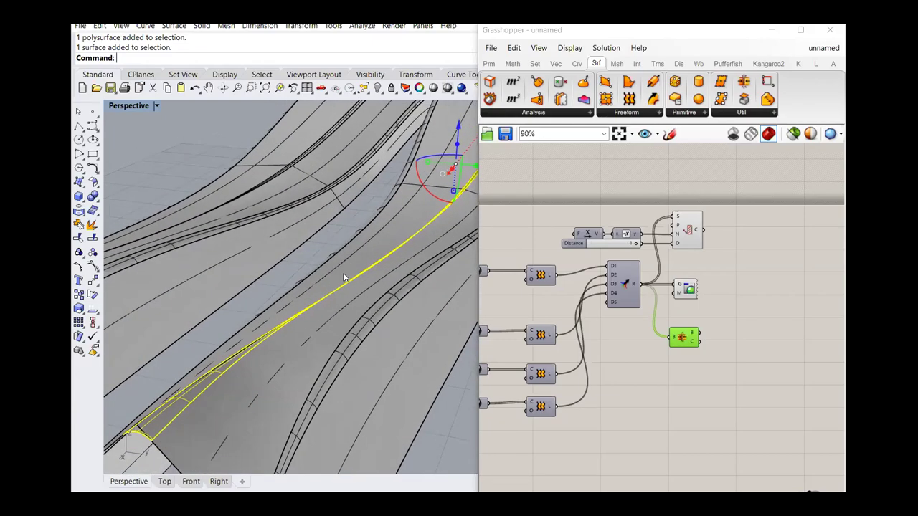
Delete the selected fillet surface and run FilletEdge with radius 1 on the front polysurface's long ridge edge
key(Delete)
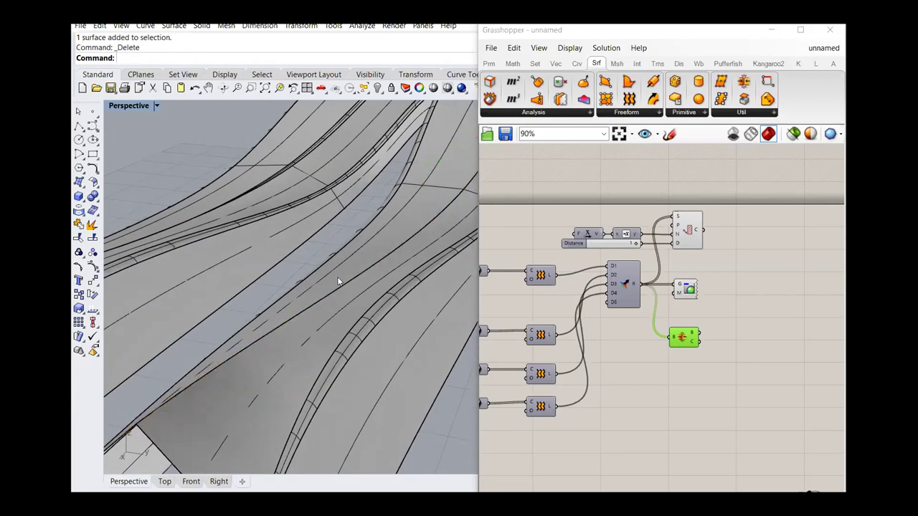
key(Up)
key(Up)
key(Up)
key(Up)
text(Fillet)
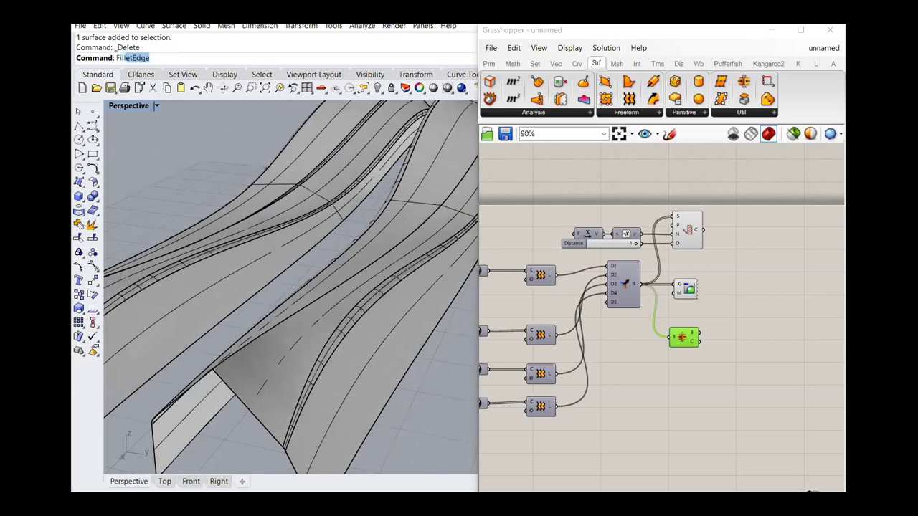
key(Return)
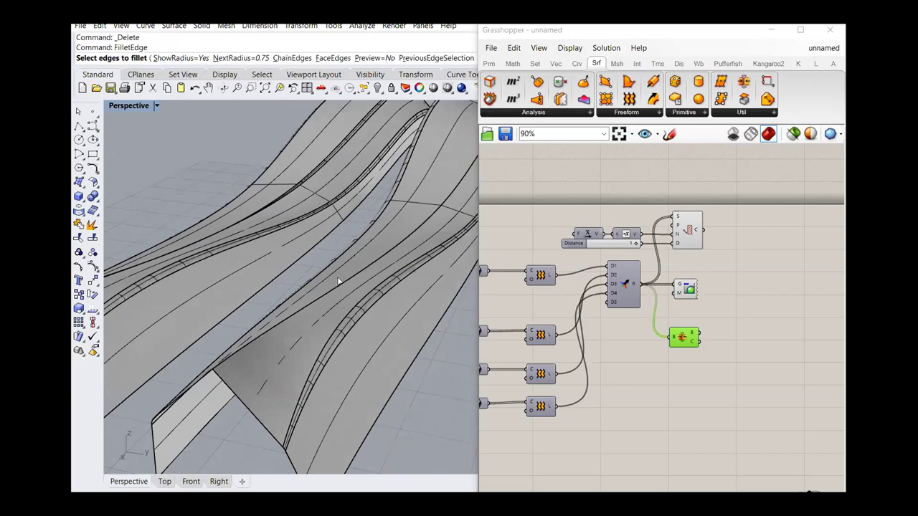
click(236, 58)
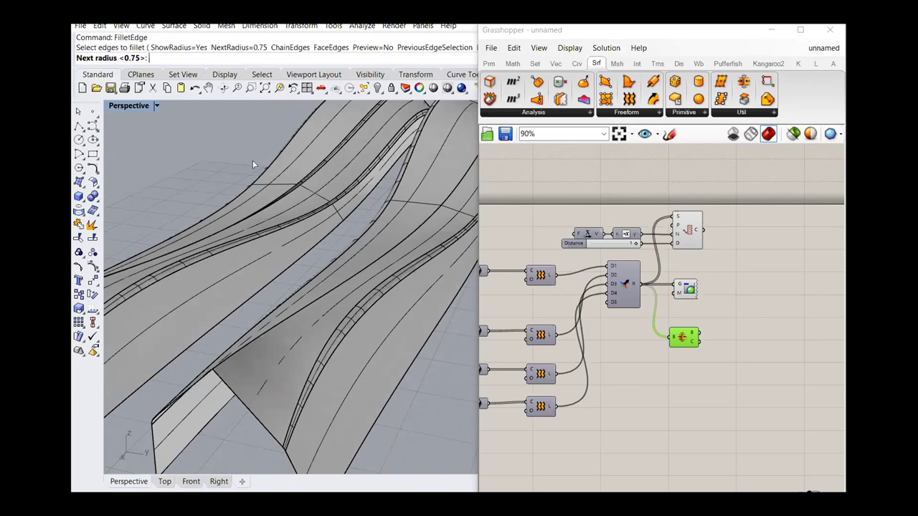
text(1)
key(Return)
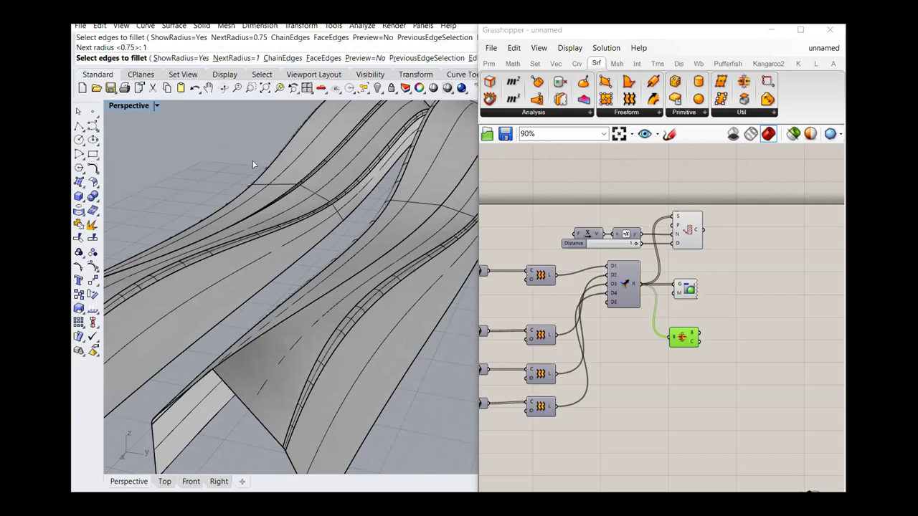
click(229, 356)
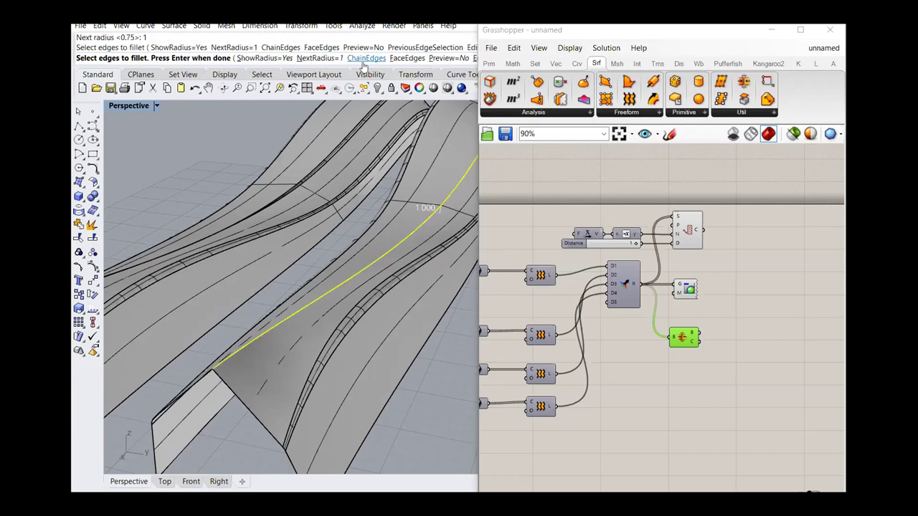
Enable the fillet preview, inspect the rolling-ball fillet along the ridge edge from several angles, and accept it
click(523, 33)
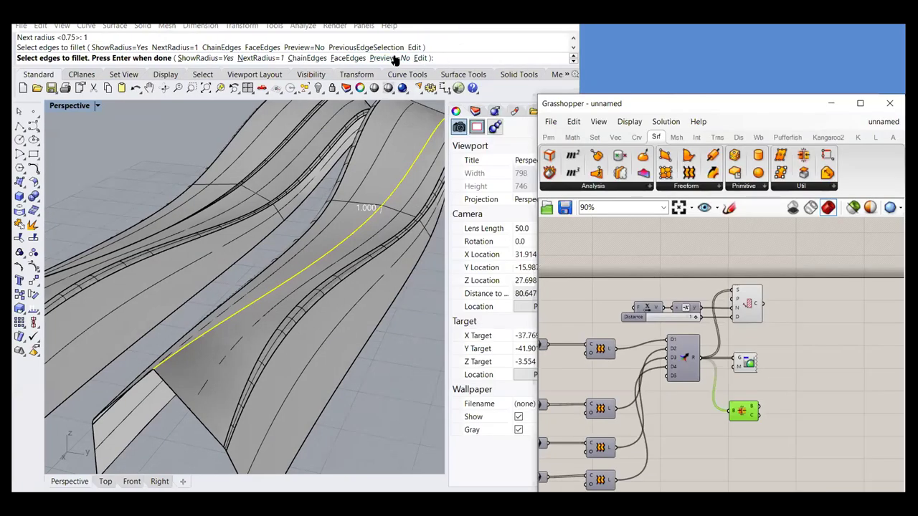
click(394, 58)
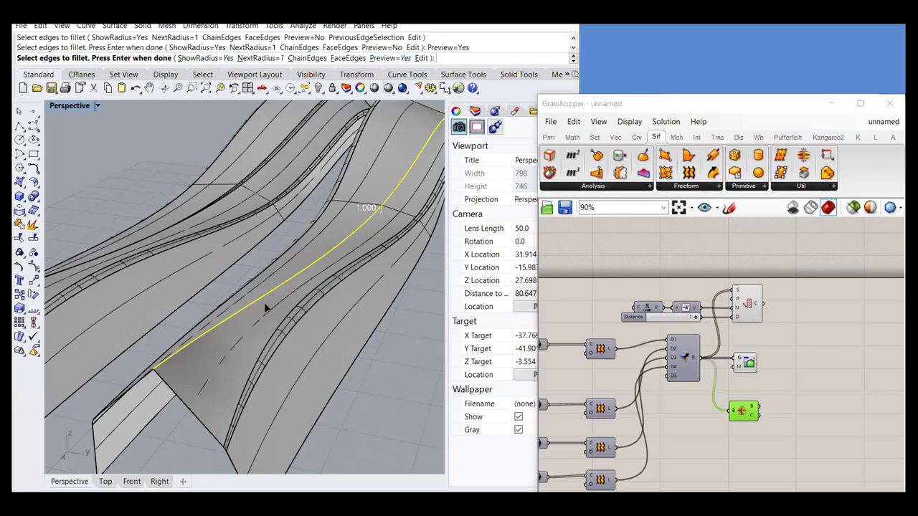
key(Return)
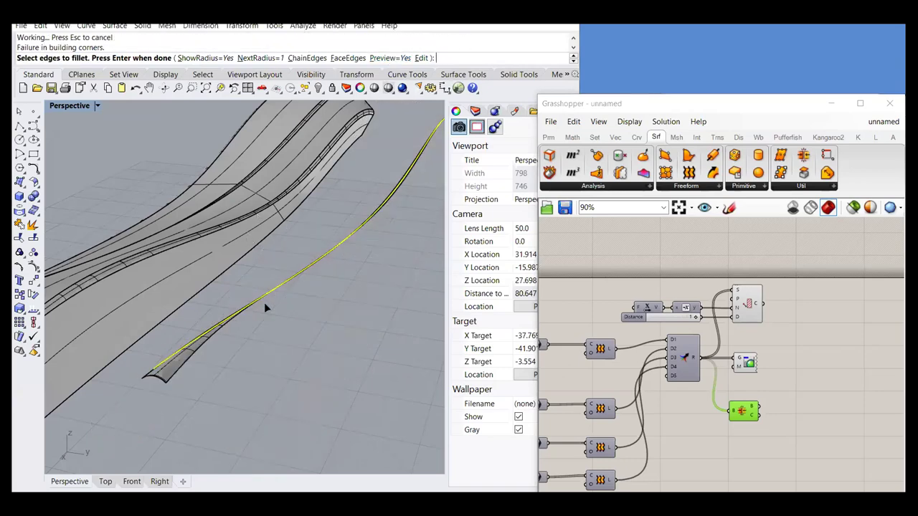
right_drag(256, 261, 244, 371)
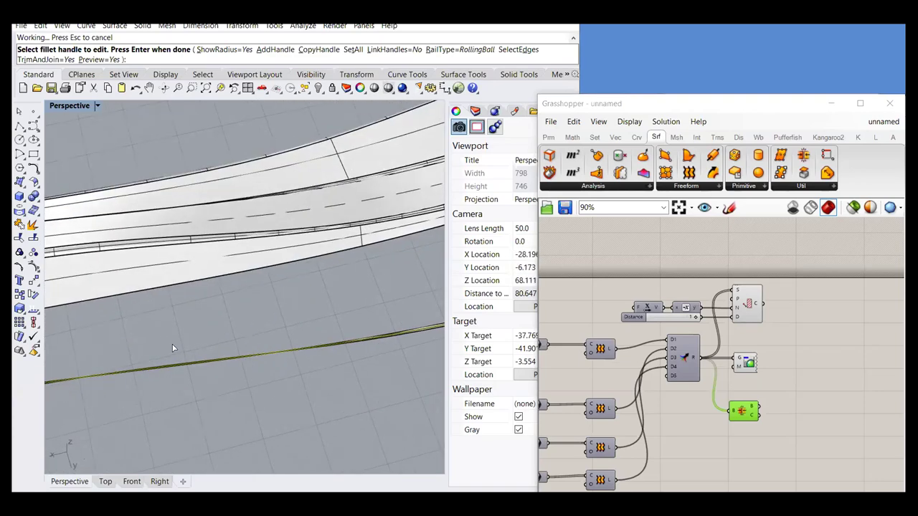
scroll(297, 378, up, 5)
right_drag(326, 379, 242, 307)
scroll(244, 306, down, 10)
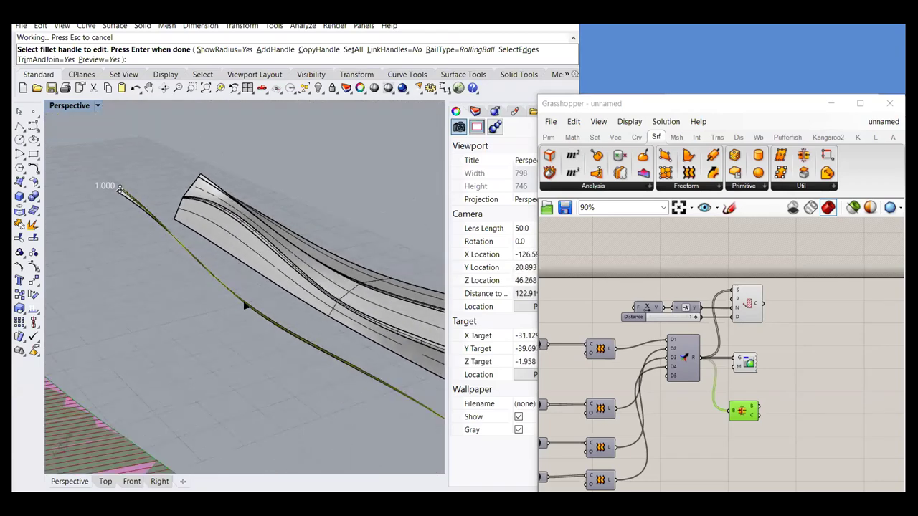
key(Return)
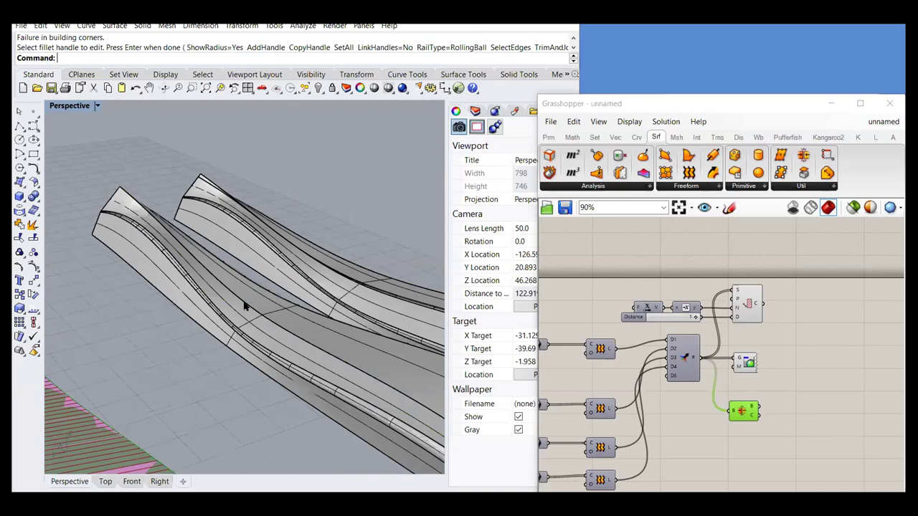
Rebuild the front polysurface's upper surfaces with RebuildUV in the U direction, using 10 points and the Uniform type
right_drag(214, 317, 89, 210)
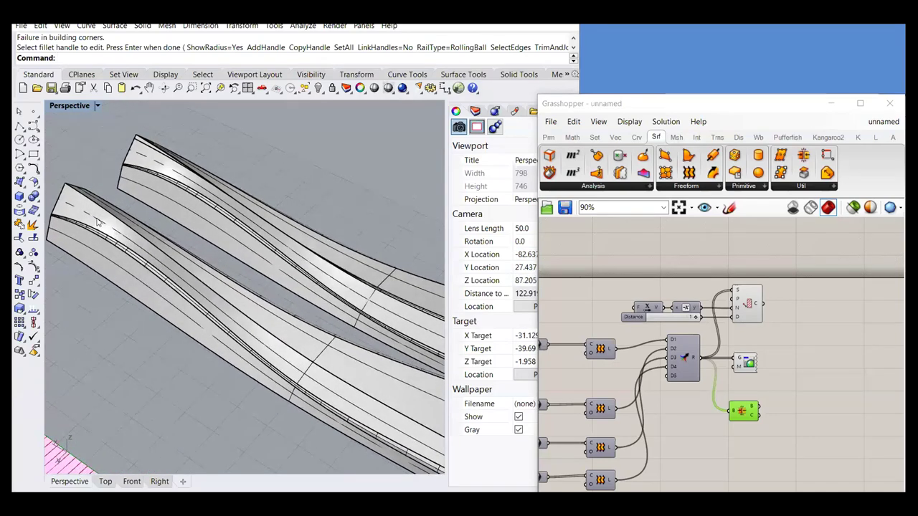
scroll(89, 210, up, 2)
click(88, 211)
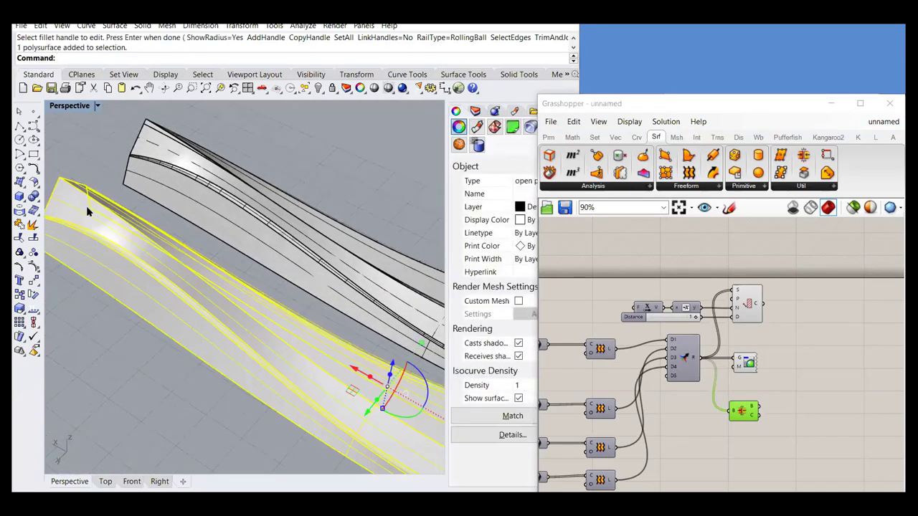
text(RebuildUV)
key(Return)
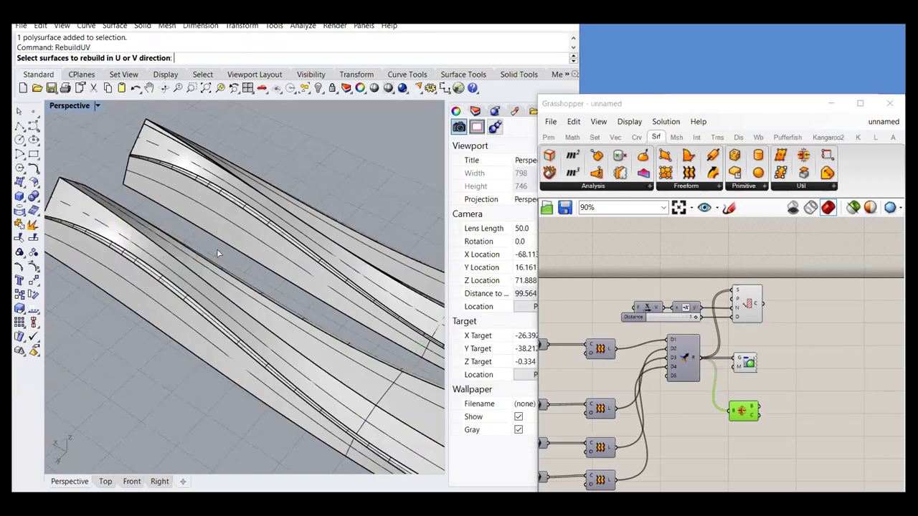
click(292, 329)
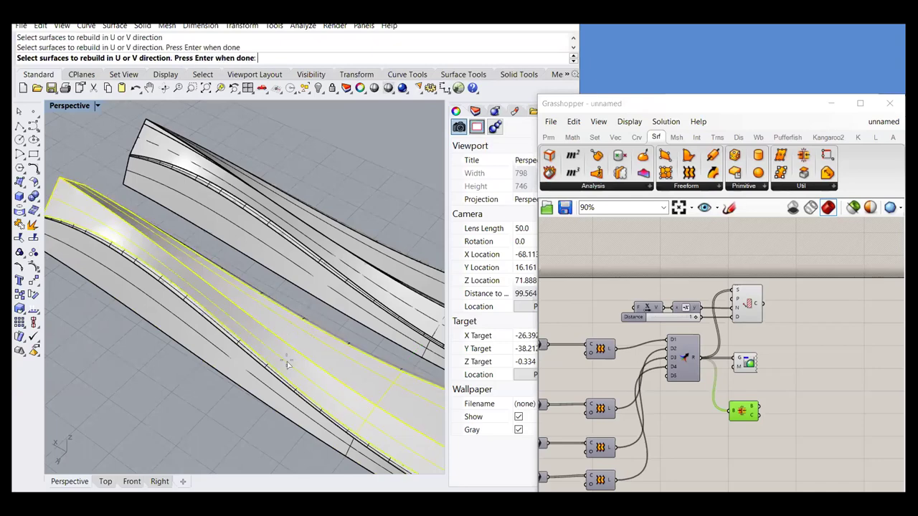
key(Return)
right_drag(262, 341, 248, 408)
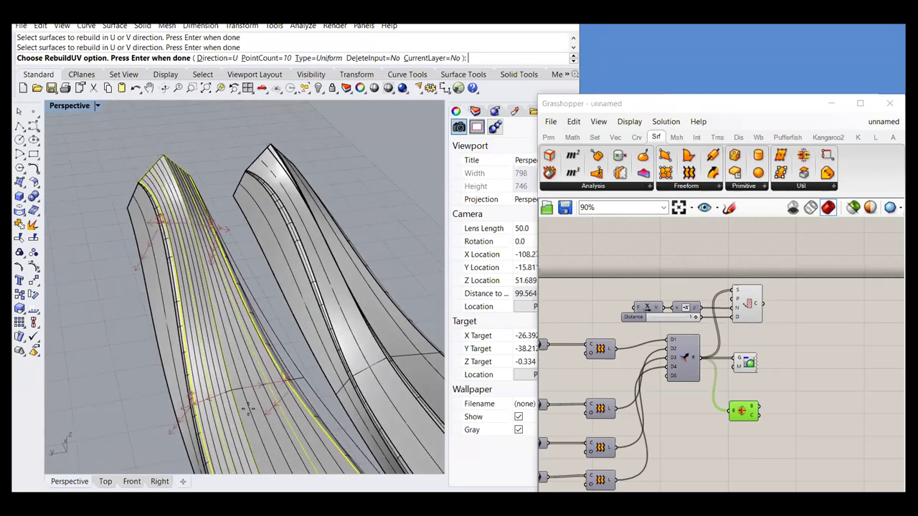
scroll(248, 410, up, 5)
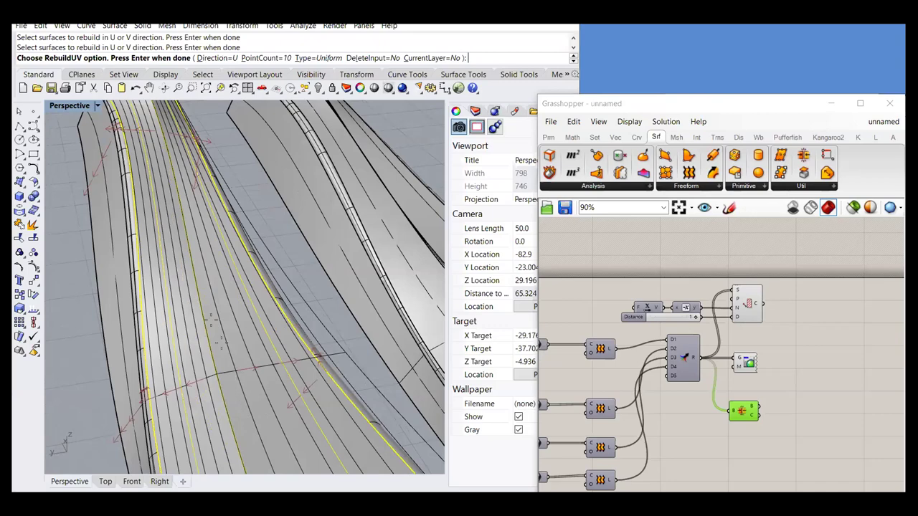
scroll(211, 323, down, 2)
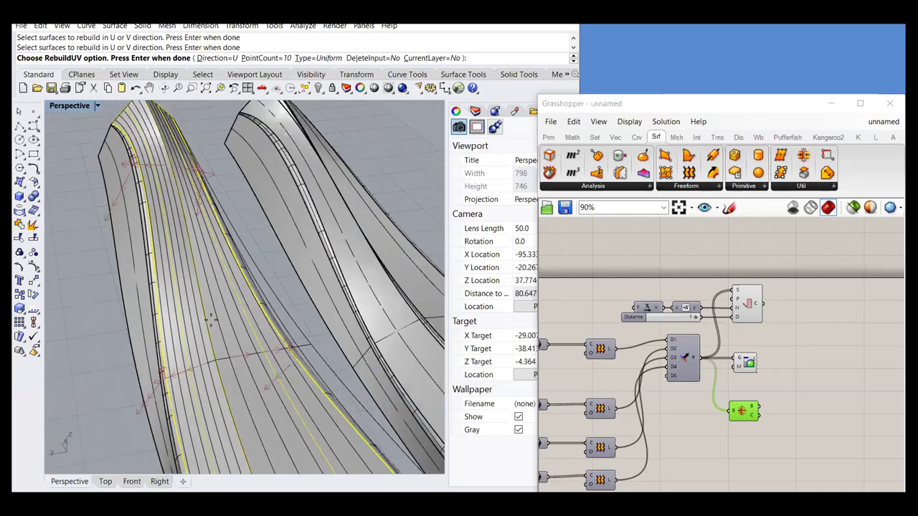
key(Return)
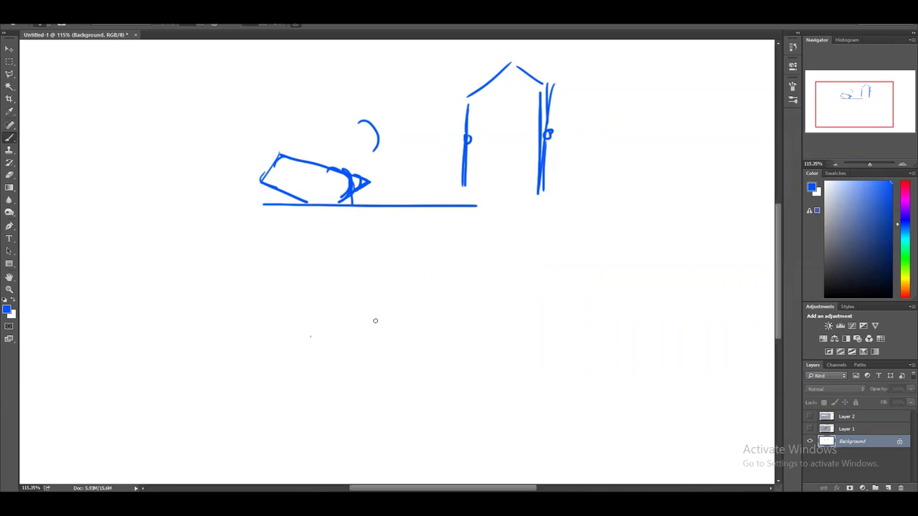
In Photoshop, sketch a blue folded profile below the existing drawings, marking its corners with crosses and its inner angle with an arc
drag(384, 334, 433, 307)
mouse_move(330, 294)
mouse_down()
mouse_move(433, 311)
mouse_move(408, 354)
mouse_up()
mouse_move(433, 316)
mouse_down()
mouse_move(389, 356)
mouse_move(400, 334)
mouse_up()
mouse_move(430, 311)
mouse_down()
mouse_move(434, 347)
mouse_move(425, 355)
mouse_up()
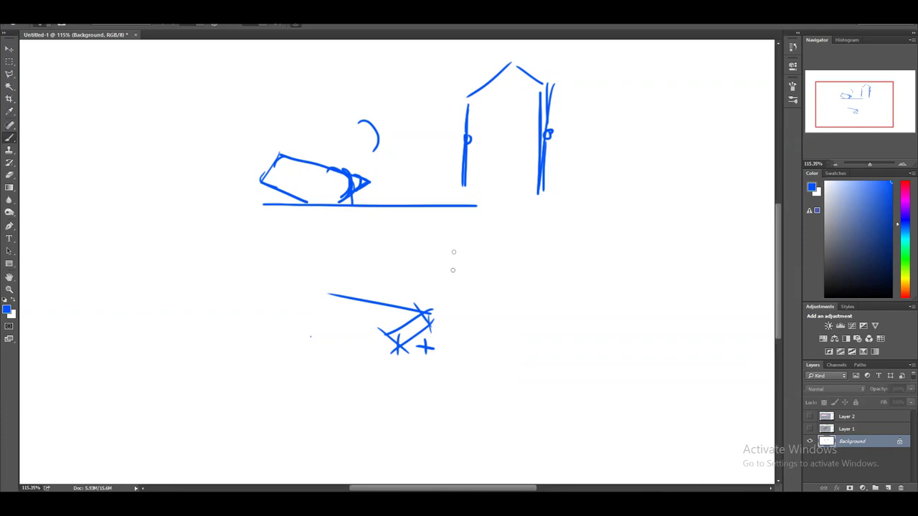
mouse_move(389, 331)
mouse_down()
mouse_move(404, 296)
mouse_move(387, 330)
mouse_move(383, 306)
mouse_move(391, 331)
mouse_up()
Sketch two adjoining tilted panels in perspective that share a diagonal crease, below the house-shaped drawing
drag(590, 327, 486, 295)
click(673, 227)
mouse_move(591, 326)
mouse_down()
mouse_move(672, 228)
mouse_move(592, 190)
mouse_move(495, 280)
mouse_up()
mouse_move(672, 228)
mouse_down()
mouse_move(733, 253)
mouse_move(673, 362)
mouse_move(592, 325)
mouse_up()
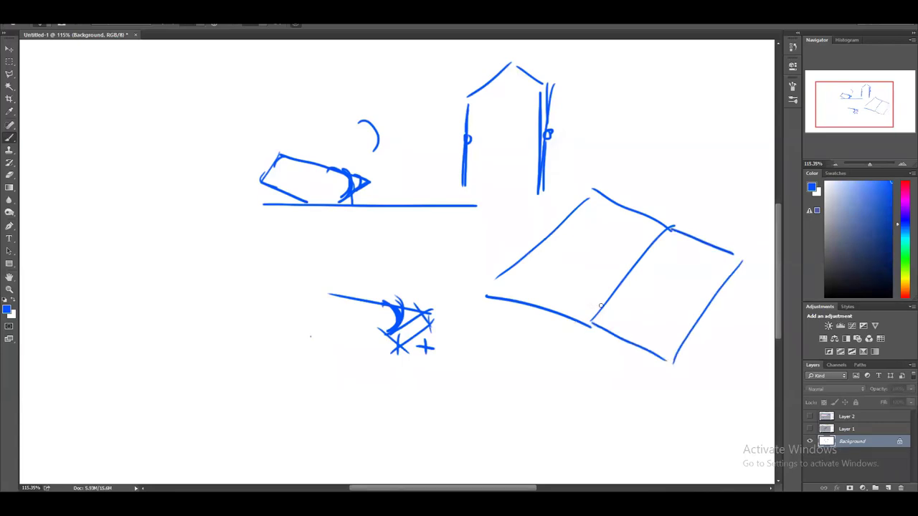
Thicken the crease between the two panels and mark three crosses along it
mouse_move(667, 231)
mouse_down()
mouse_move(591, 314)
mouse_move(667, 220)
mouse_up()
mouse_move(592, 289)
mouse_down()
mouse_move(606, 317)
mouse_move(615, 309)
mouse_up()
mouse_move(615, 268)
mouse_down()
mouse_move(637, 280)
mouse_move(628, 295)
mouse_up()
mouse_move(638, 238)
mouse_down()
mouse_move(660, 248)
mouse_move(658, 271)
mouse_up()
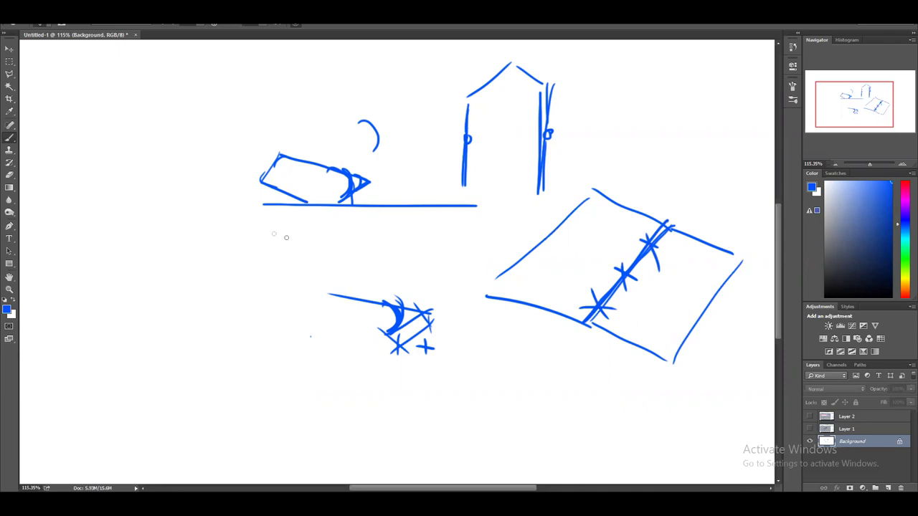
Draw an upward-pointing fold on the empty left area, with an arc and a small cross marking its inner angle
drag(187, 248, 228, 301)
mouse_move(135, 295)
mouse_down()
mouse_move(185, 245)
mouse_move(190, 256)
mouse_up()
drag(180, 275, 189, 273)
drag(185, 271, 183, 283)
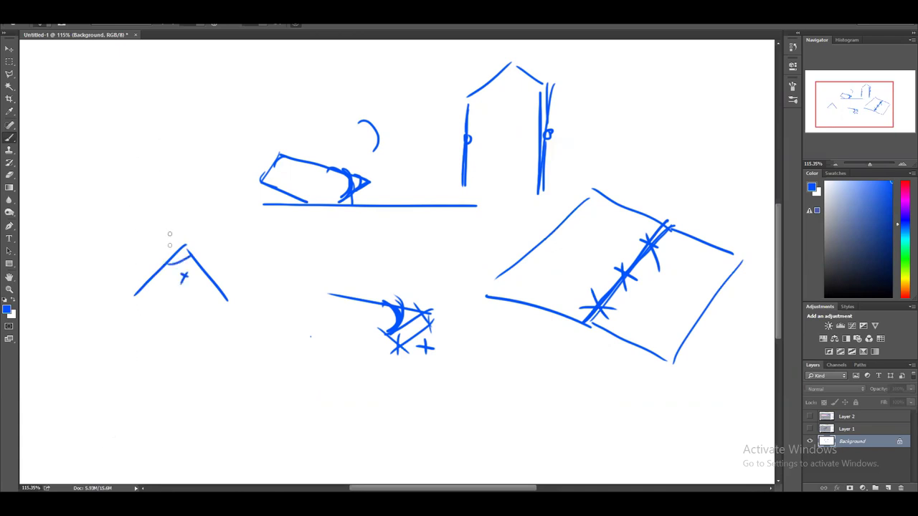
Mark the interior angles of the tilted box profile with small arcs and dot the inside of the lower folded profile
mouse_move(289, 158)
mouse_down()
mouse_move(277, 187)
mouse_move(282, 180)
mouse_move(263, 180)
mouse_move(280, 199)
mouse_move(320, 202)
mouse_up()
right_click(521, 425)
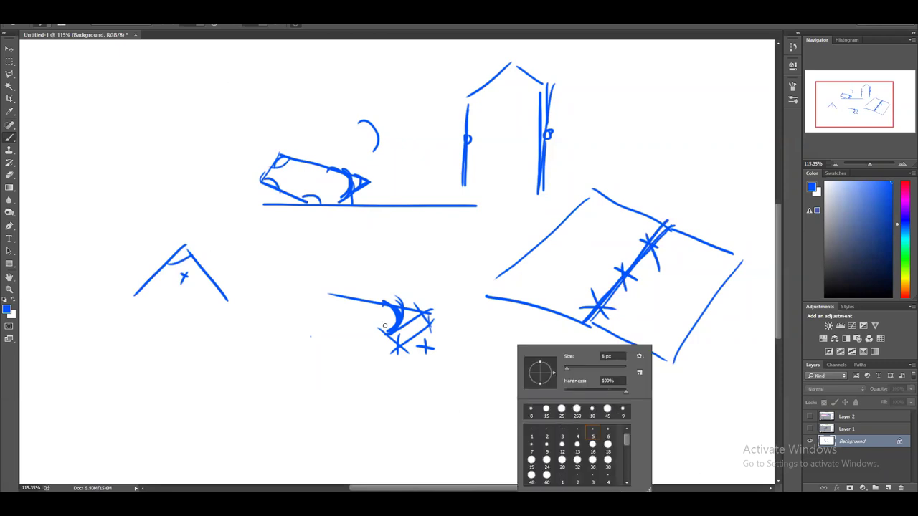
key(Escape)
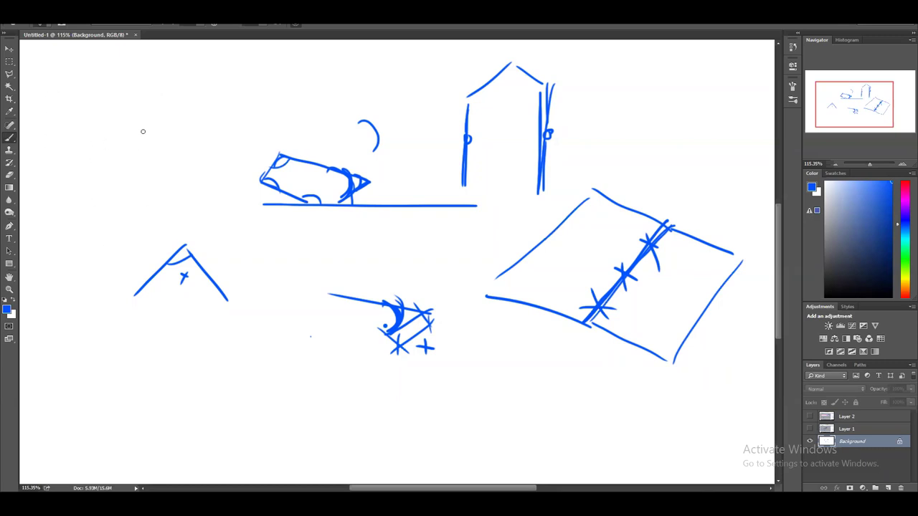
Draw a V-shaped valley fold above the marked angle and an inverted V-shaped ridge fold below it
drag(77, 149, 119, 181)
drag(166, 144, 112, 191)
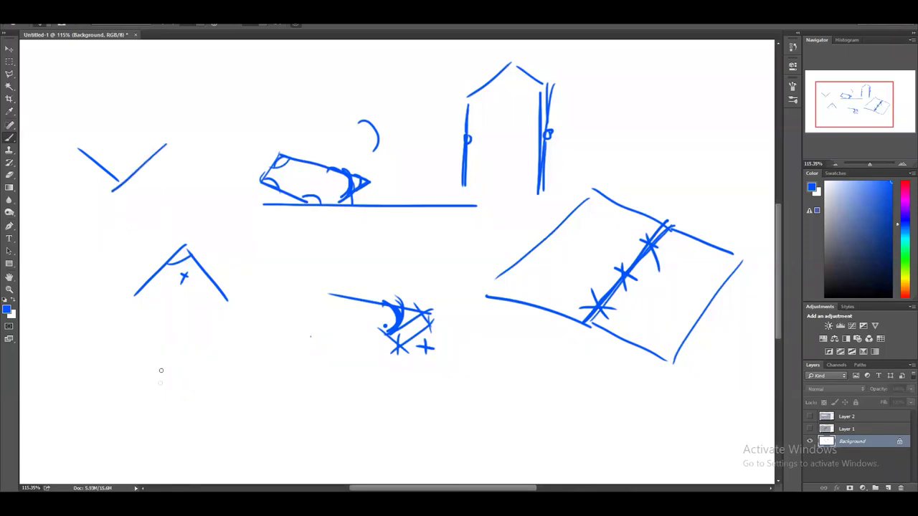
mouse_move(166, 372)
mouse_down()
mouse_move(202, 435)
mouse_move(112, 413)
mouse_up()
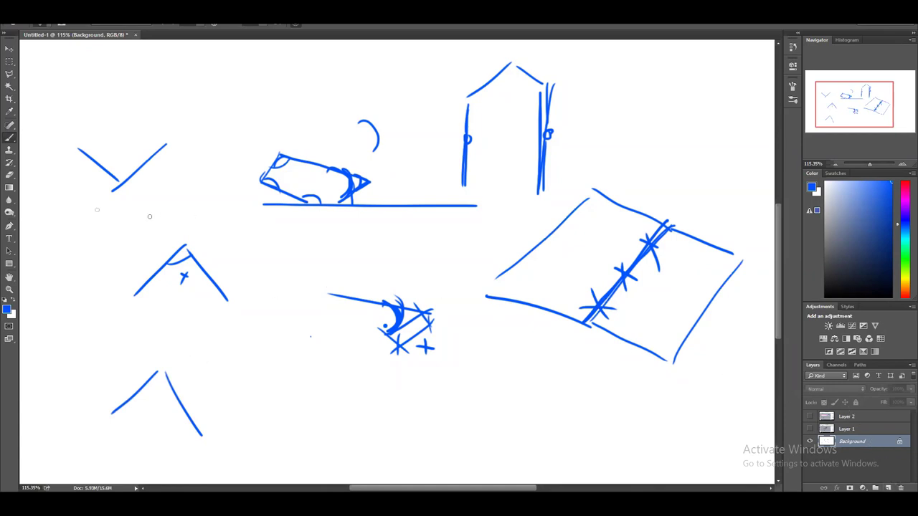
Make white the foreground colour and fill the Background layer with it to clear the sketches
click(14, 300)
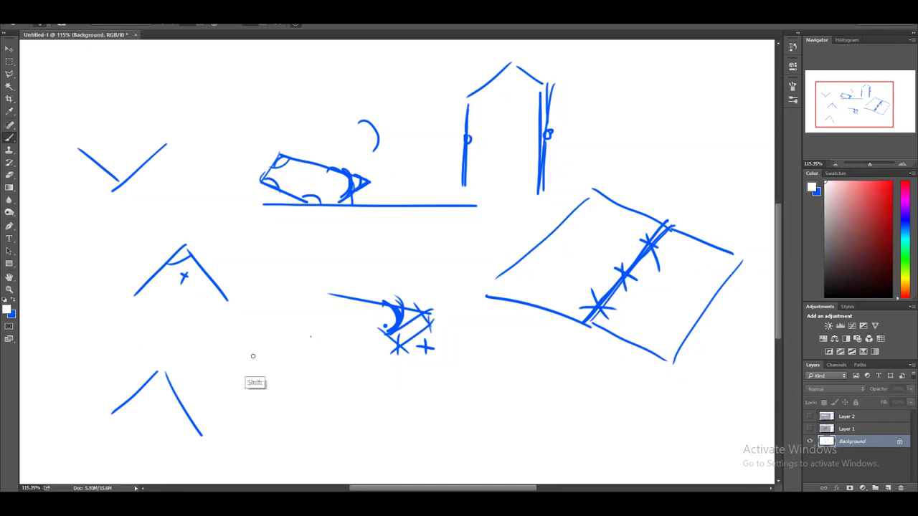
key(shift+F5)
key(Return)
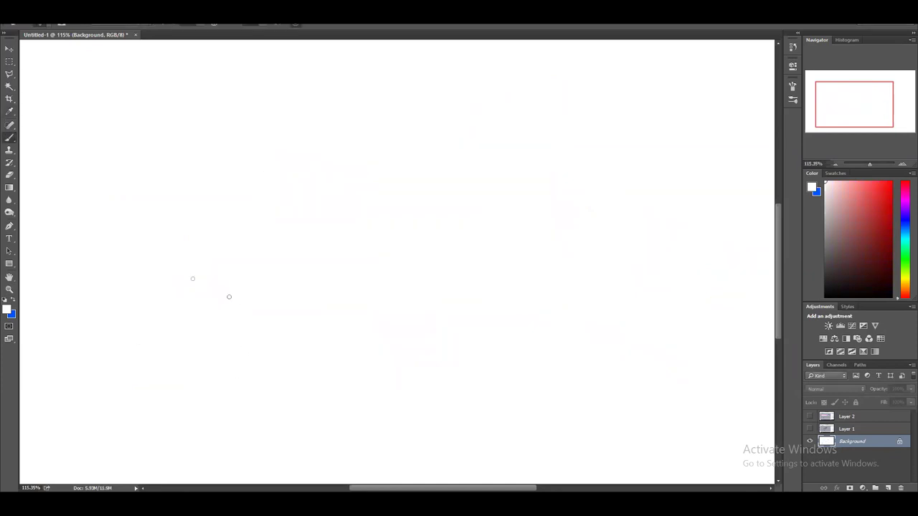
Sketch a blue twisted strip with a wavy central fold, opposite V-shaped ends and two long outer edges
click(13, 300)
mouse_move(325, 225)
mouse_down()
mouse_move(359, 291)
mouse_move(269, 271)
mouse_move(259, 278)
mouse_up()
drag(510, 133, 461, 182)
mouse_move(414, 115)
mouse_down()
mouse_move(399, 197)
mouse_move(360, 197)
mouse_move(311, 219)
mouse_up()
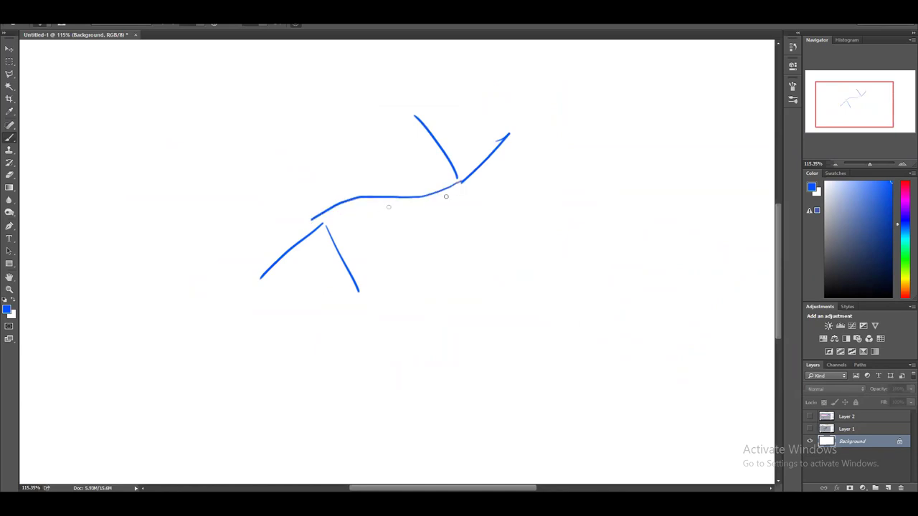
mouse_move(509, 133)
mouse_down()
mouse_move(413, 208)
mouse_move(353, 287)
mouse_up()
drag(414, 114, 261, 276)
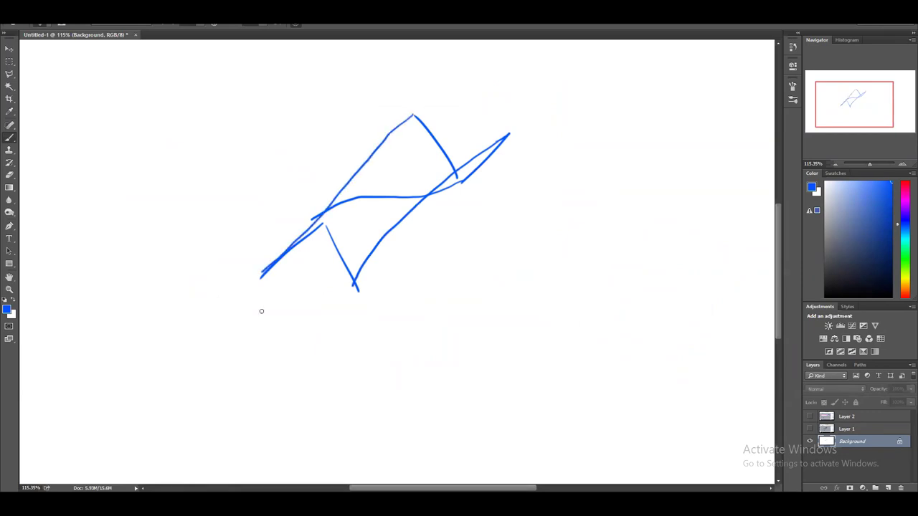
Thicken the fold and lower end edges of the twisted strip, then paint out overshooting stroke ends in white
mouse_move(344, 205)
mouse_down()
mouse_move(330, 214)
mouse_move(359, 197)
mouse_move(428, 194)
mouse_move(360, 198)
mouse_move(335, 213)
mouse_move(330, 233)
mouse_move(357, 283)
mouse_move(321, 219)
mouse_move(357, 283)
mouse_up()
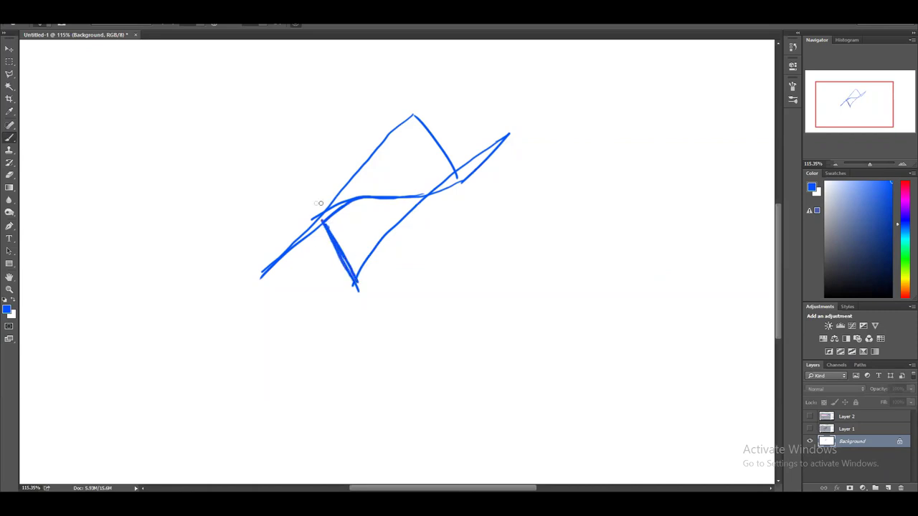
drag(316, 223, 264, 271)
key(x)
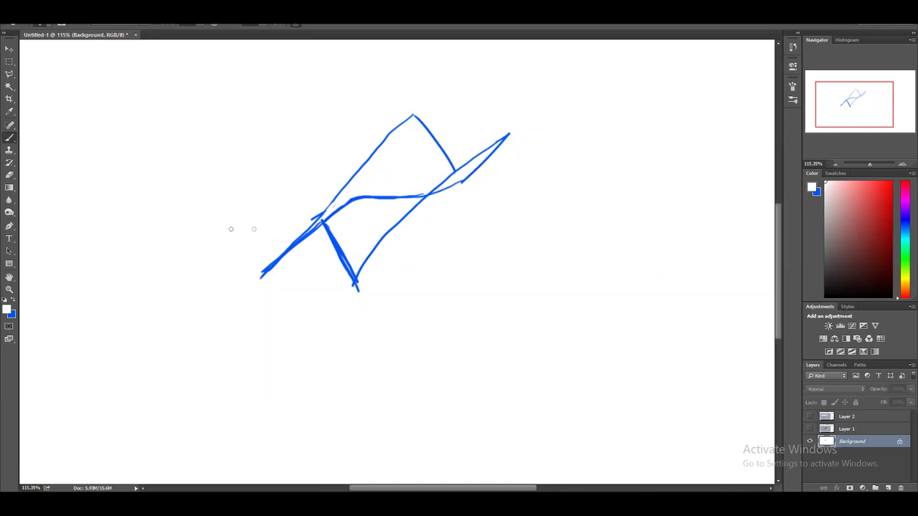
click(11, 300)
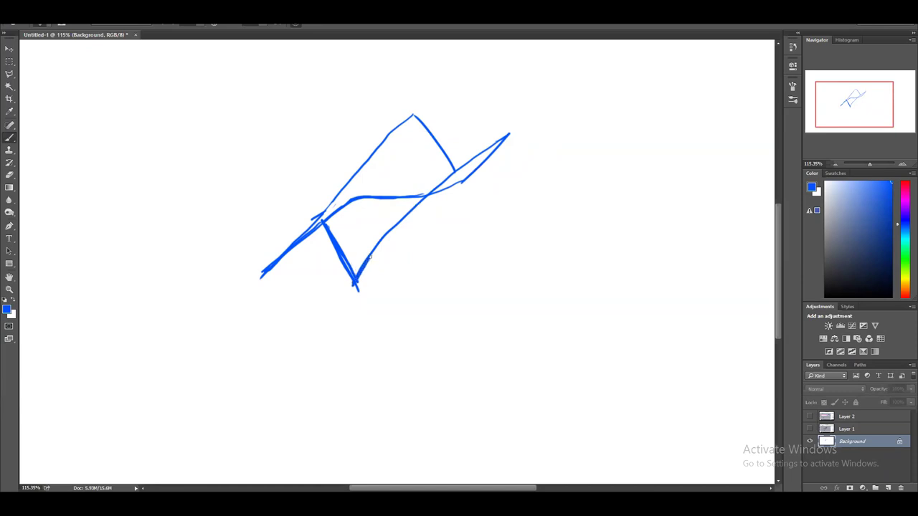
Thicken the twisted strip's long outer edge between its upper tip and lower V-shaped point, then switch to Rhino
mouse_move(402, 219)
mouse_down()
mouse_move(509, 134)
mouse_move(472, 158)
mouse_up()
drag(400, 218, 351, 275)
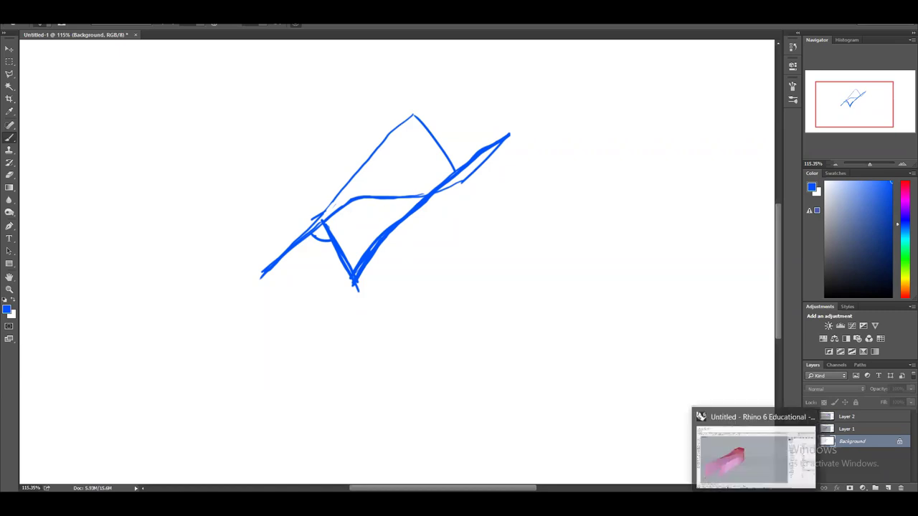
click(746, 452)
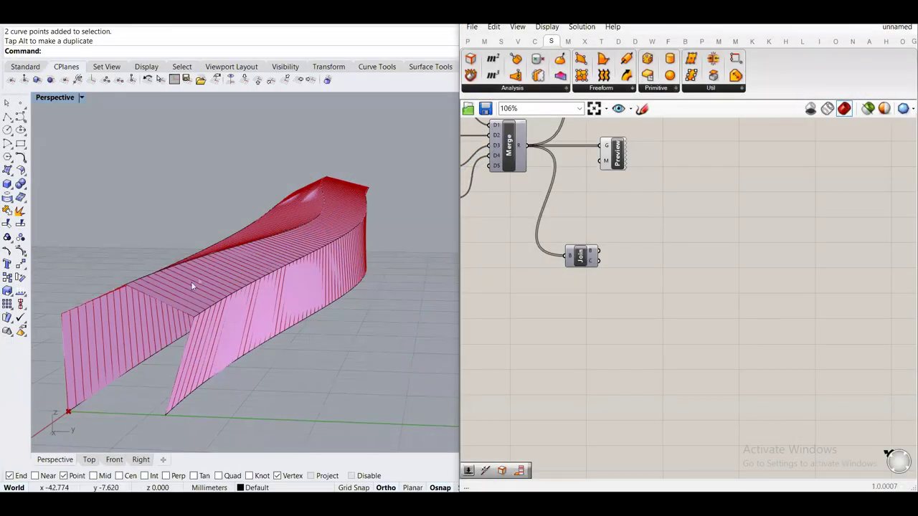
Lower the two control points at the near end of the central crease to invert the fold into a valley
scroll(189, 288, up, 5)
shift+right_drag(189, 297, 231, 303)
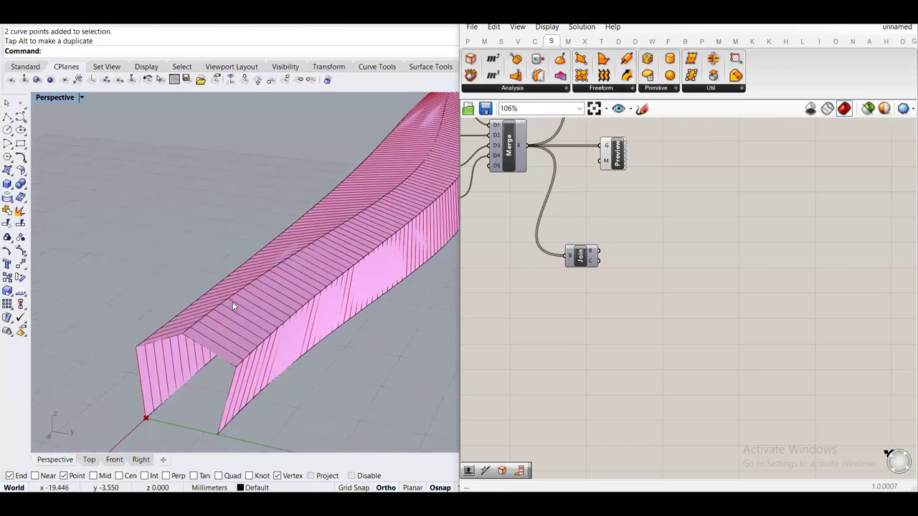
click(231, 300)
click(287, 248)
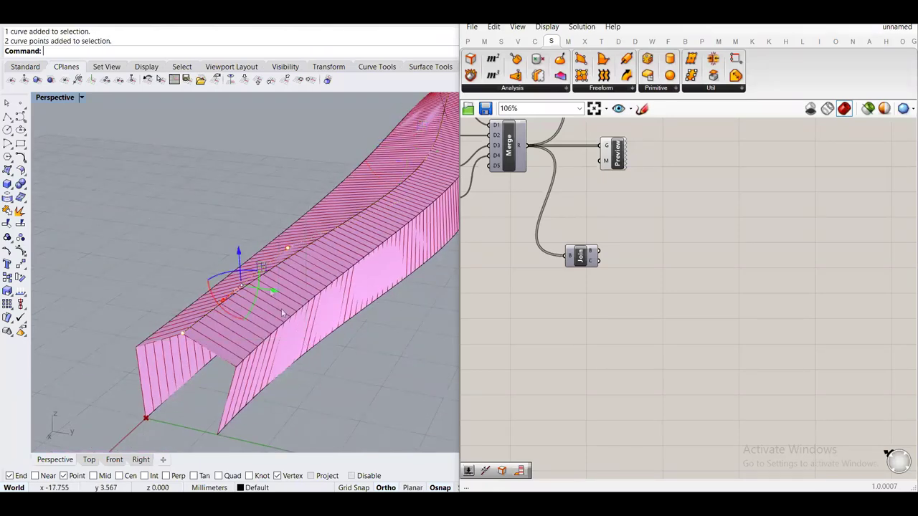
drag(242, 252, 295, 298)
right_drag(296, 294, 207, 234)
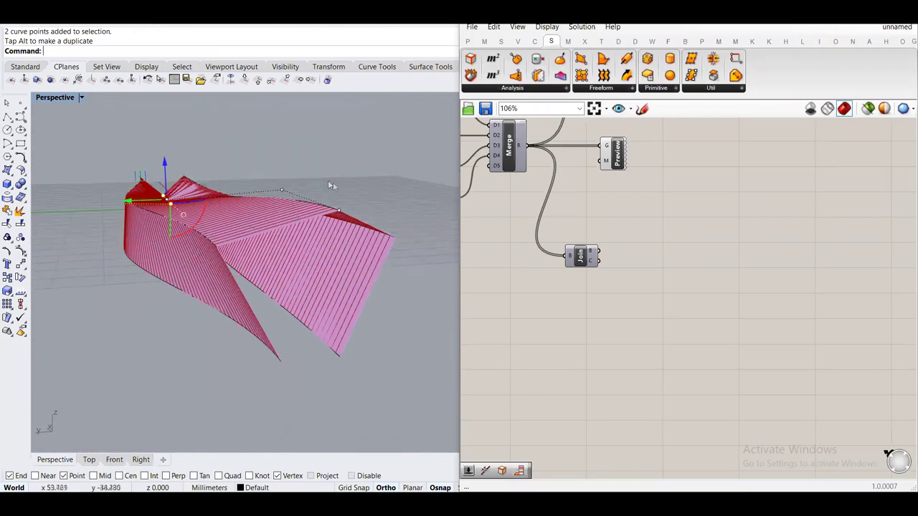
right_drag(241, 200, 292, 249)
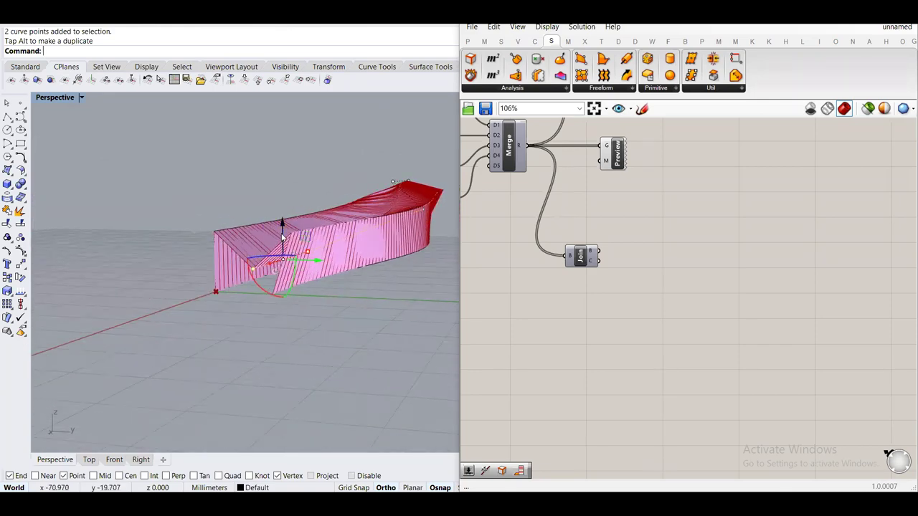
Raise the two near crease points into a ridge, undo that move, and raise them again with Grasshopper minimized
drag(284, 236, 294, 183)
right_drag(294, 182, 348, 213)
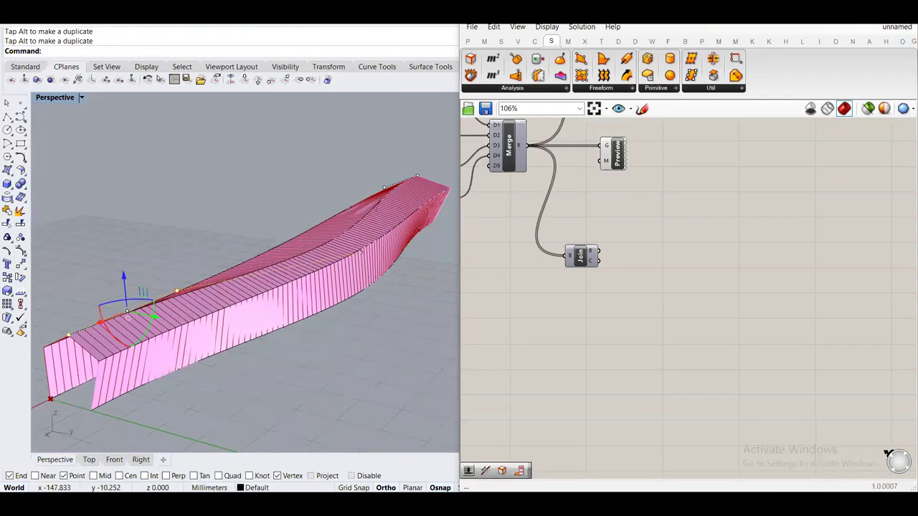
key(super+Down)
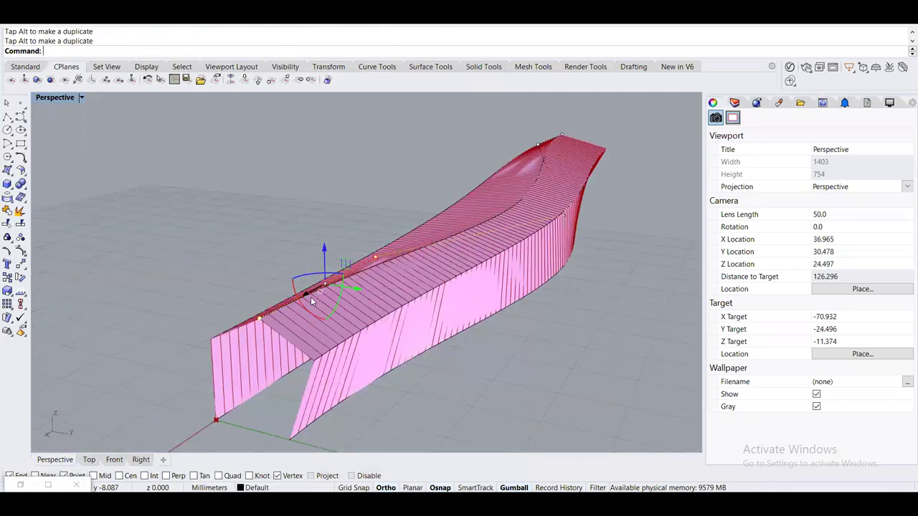
key(ctrl+z)
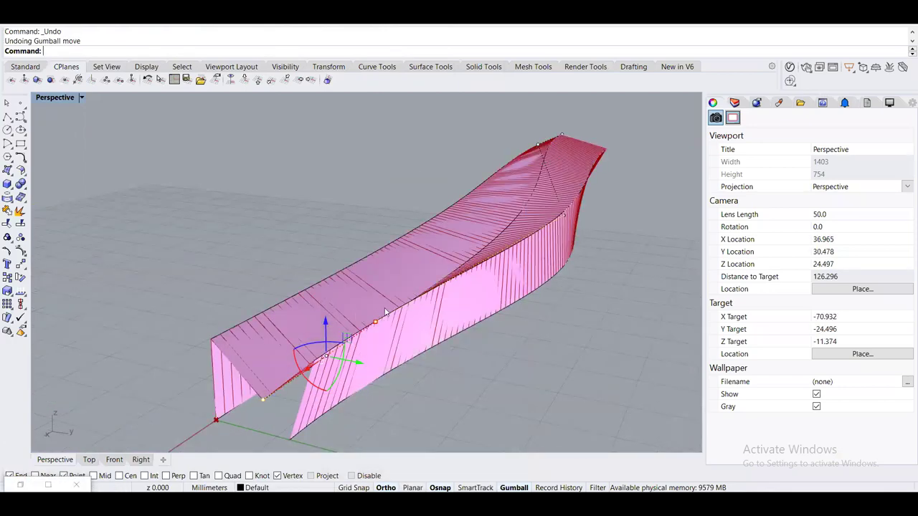
right_drag(311, 297, 435, 293)
drag(514, 260, 515, 195)
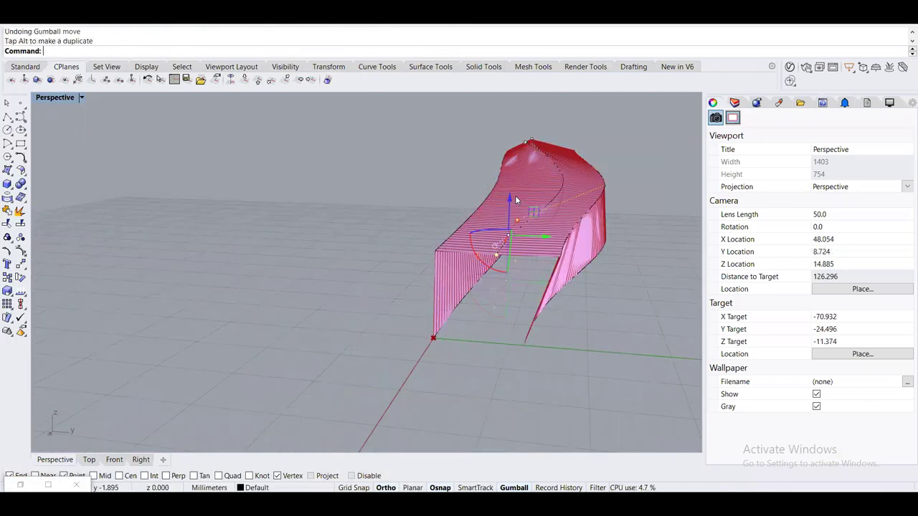
Undo the recent control-point moves, Grasshopper bakes and deletion to return to an earlier shape of the folded strip
key(ctrl+z)
key(ctrl+z)
key(ctrl+z)
key(ctrl+z)
key(ctrl+z)
key(ctrl+z)
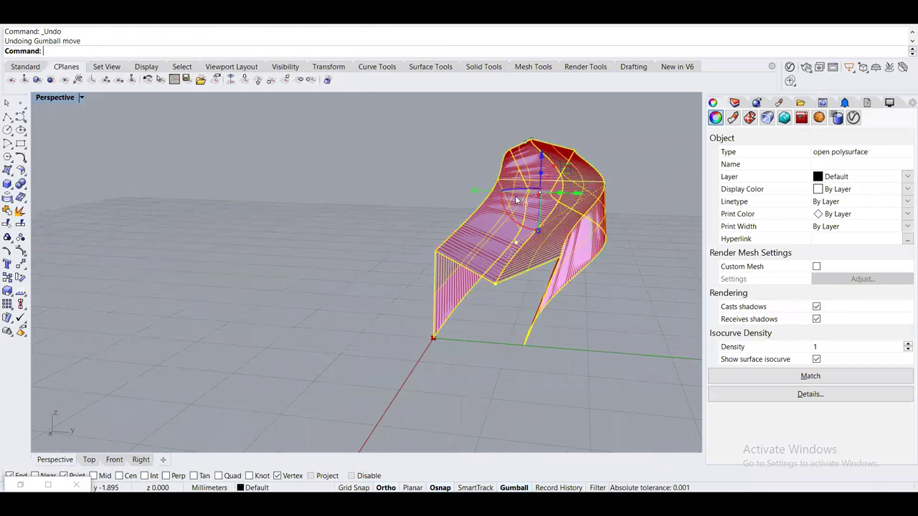
key(ctrl+z)
key(ctrl+z)
key(ctrl+z)
key(ctrl+z)
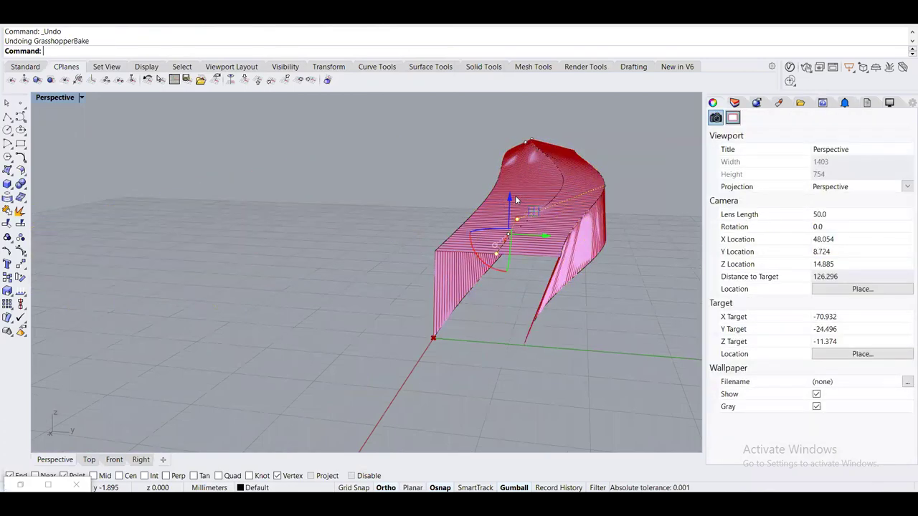
key(ctrl+z)
key(ctrl+z)
key(ctrl+z)
key(ctrl+z)
key(ctrl+z)
key(ctrl+z)
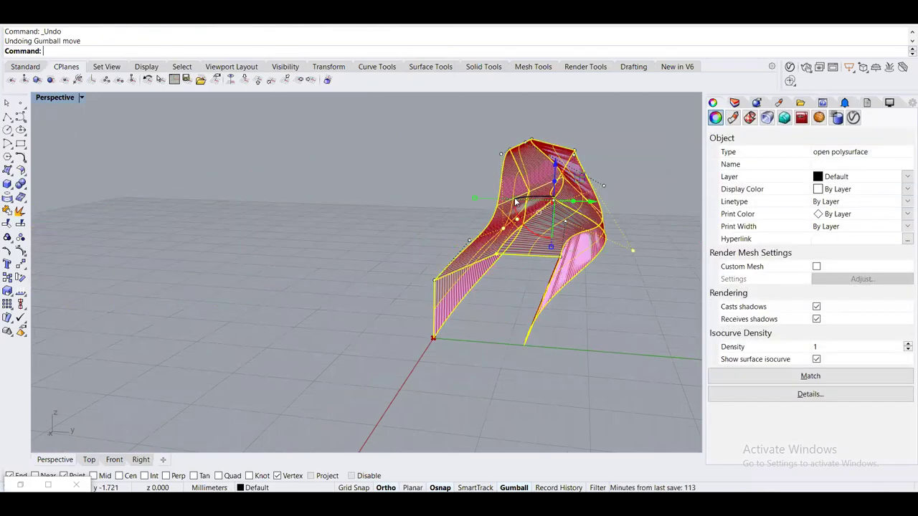
key(ctrl+z)
key(ctrl+z)
key(ctrl+z)
key(ctrl+z)
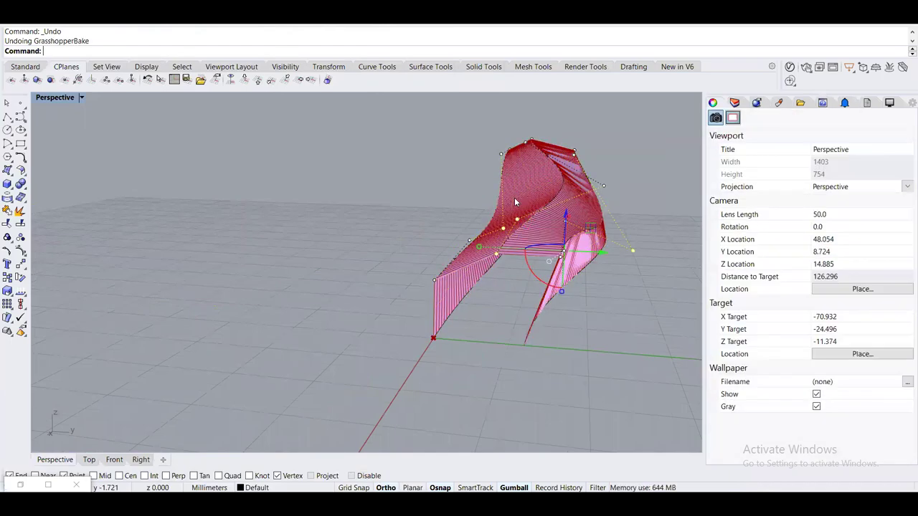
key(ctrl+z)
key(ctrl+z)
right_drag(436, 230, 399, 238)
key(ctrl+z)
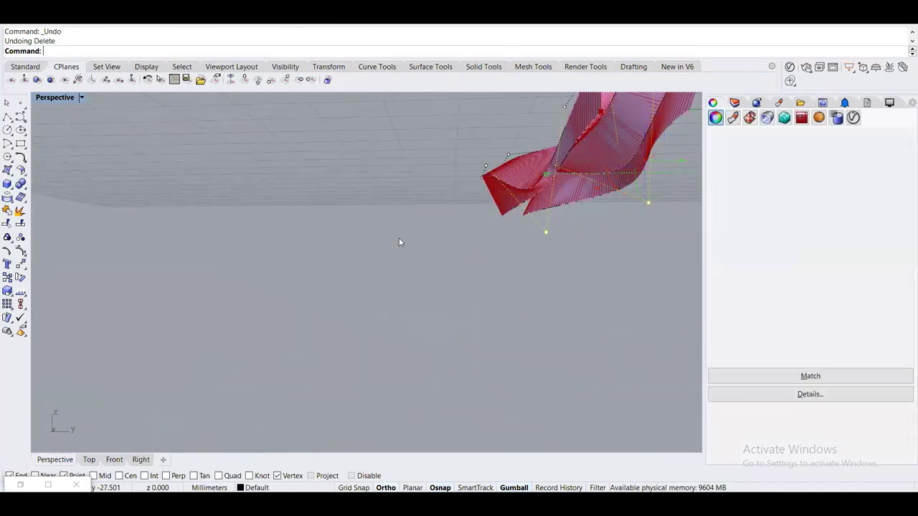
key(ctrl+z)
Deselect everything, then delete the restored polysurface and four curves beside the preview strip
right_drag(416, 233, 513, 300)
key(Escape)
drag(625, 312, 457, 222)
key(Delete)
scroll(340, 252, up, 5)
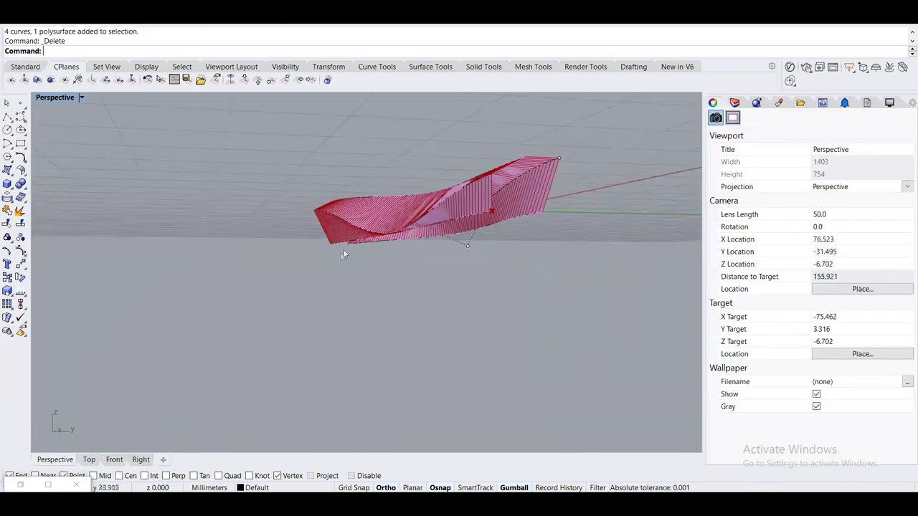
click(453, 222)
right_drag(451, 223, 368, 298)
click(385, 316)
click(384, 279)
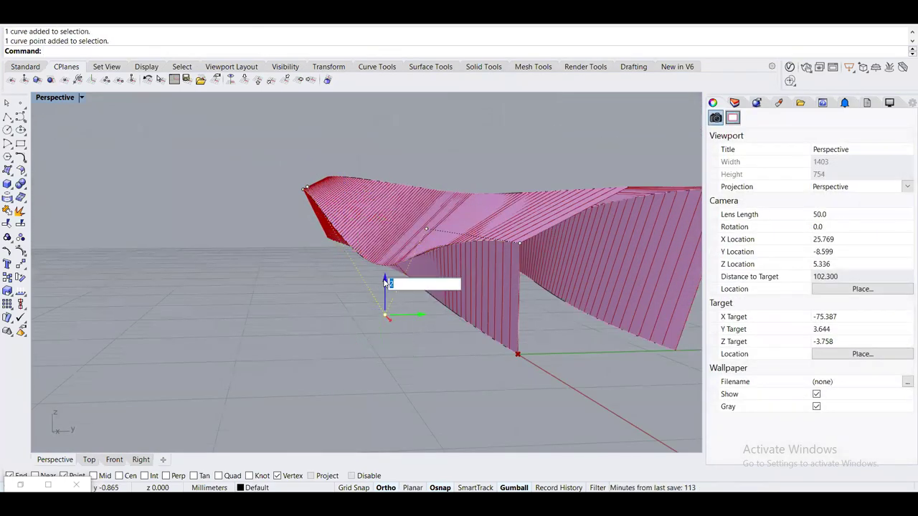
right_drag(384, 280, 351, 283)
scroll(159, 372, down, 3)
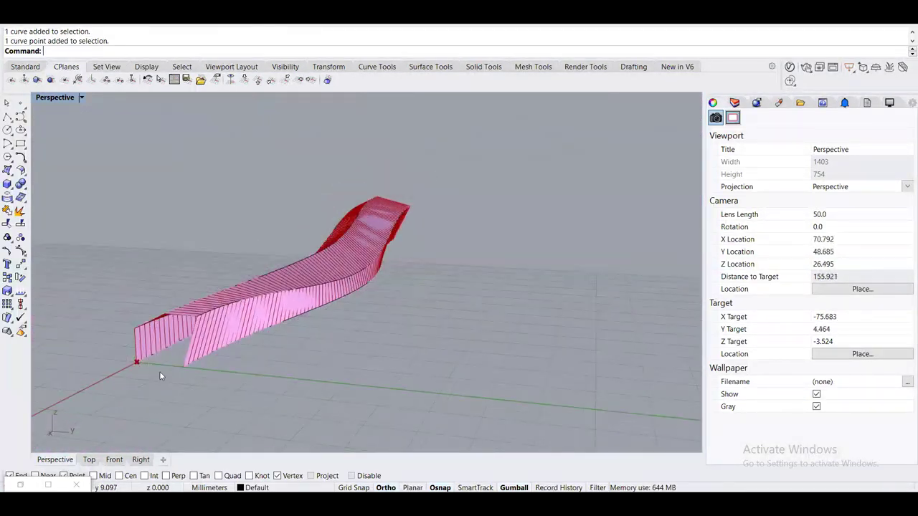
Restore the Grasshopper window, bake the Join component's joined strip into Rhino, and minimize Grasshopper again
click(21, 485)
right_drag(538, 172, 631, 250)
scroll(631, 251, down, 1)
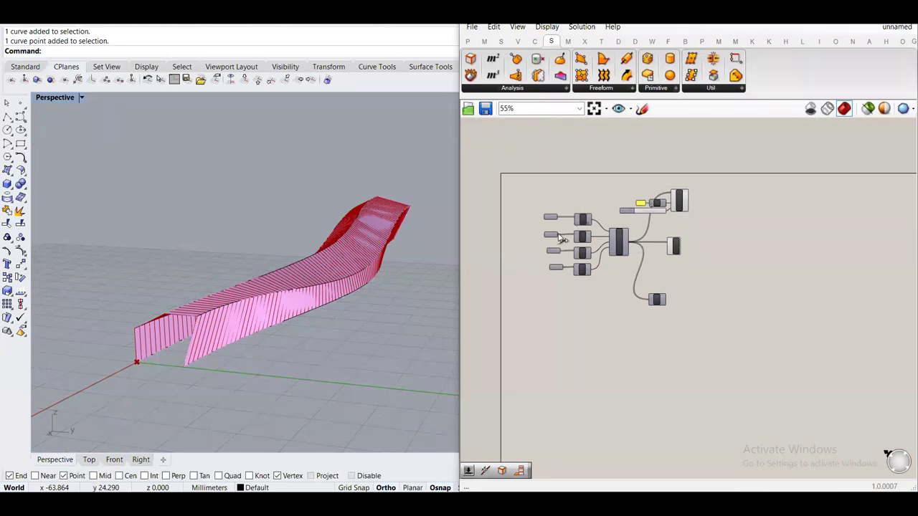
scroll(640, 290, up, 5)
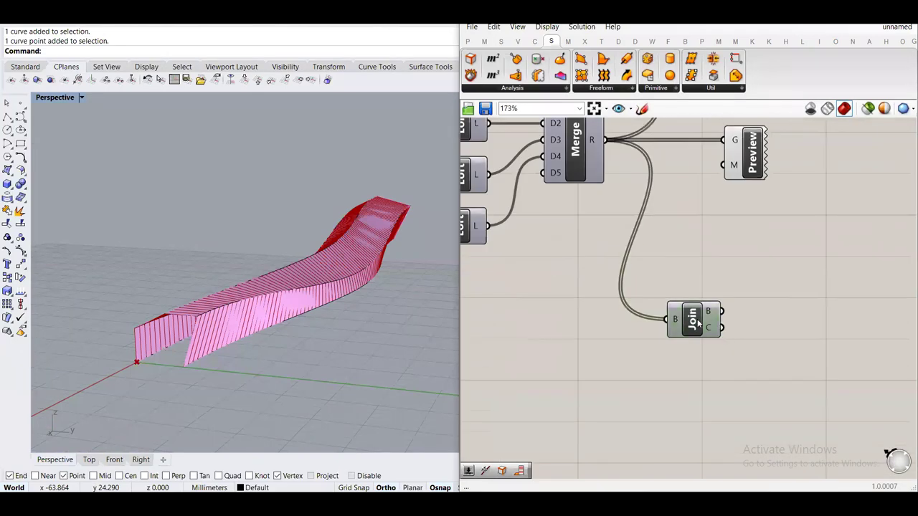
right_click(694, 320)
click(724, 365)
click(710, 276)
click(734, 473)
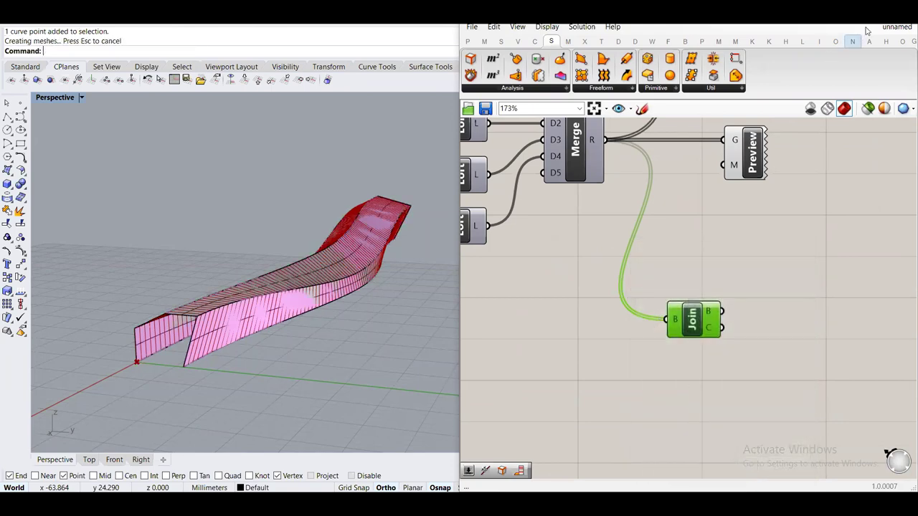
click(866, 29)
Move the baked polysurface along the Y axis, clear of the red preview strip, and deselect it
click(401, 244)
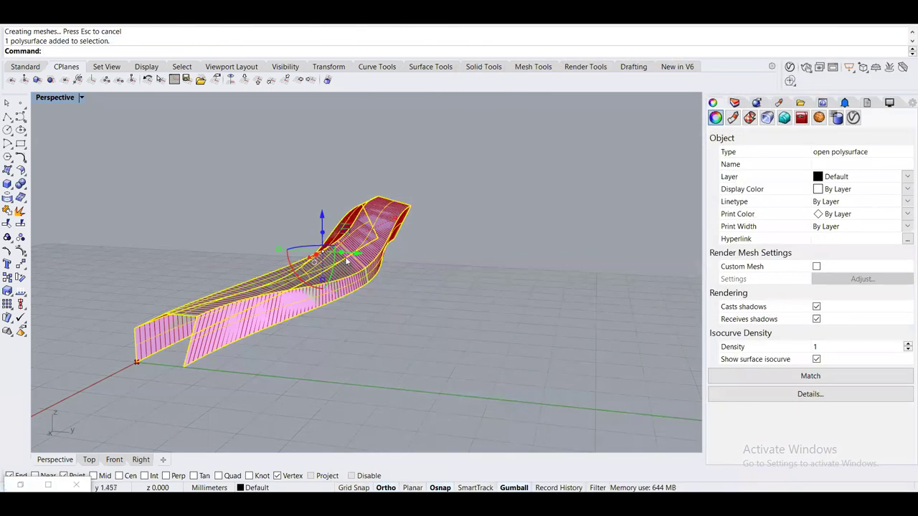
drag(425, 275, 646, 287)
click(500, 307)
right_drag(502, 307, 370, 323)
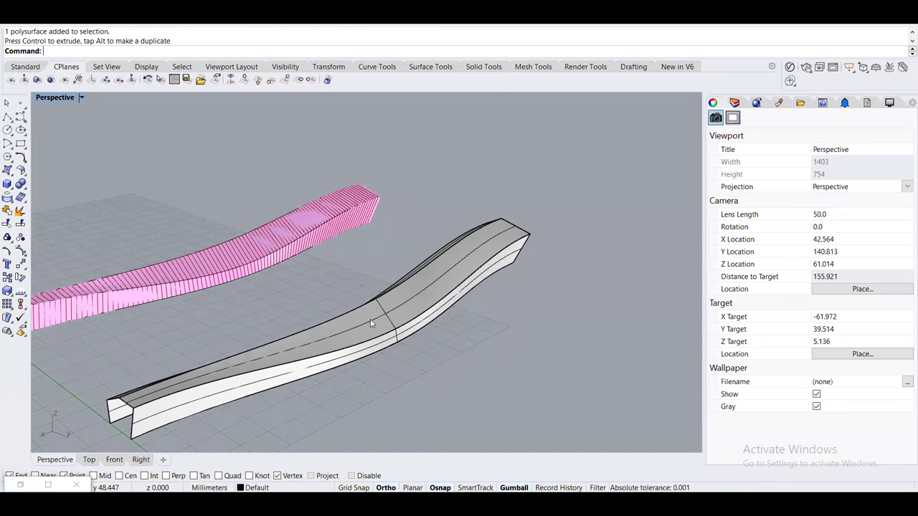
right_drag(370, 323, 337, 327)
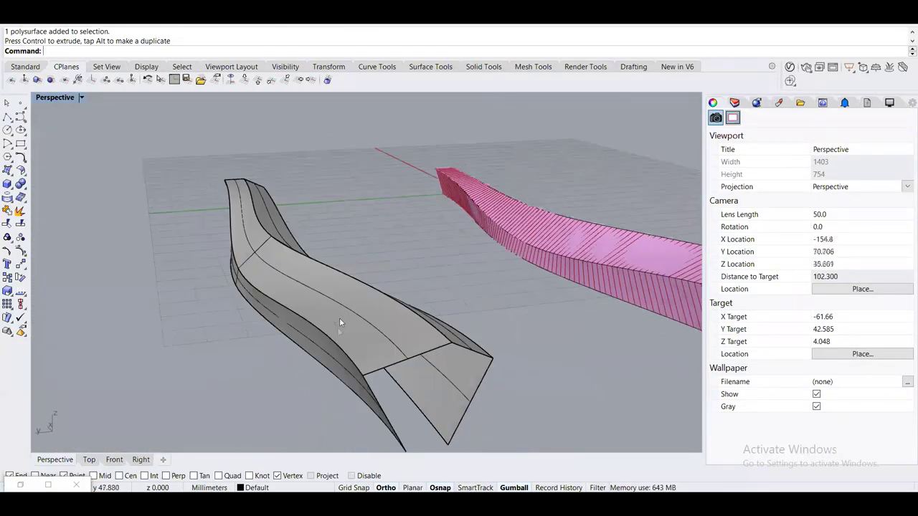
Fillet the long crease edges of the baked polysurface using FilletEdge with a radius of 1
key(Up)
key(Return)
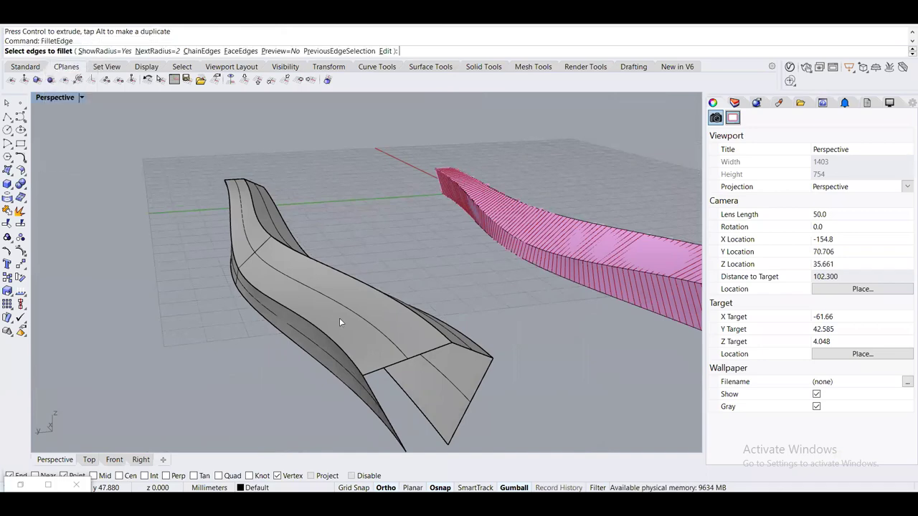
right_drag(341, 283, 408, 341)
click(158, 51)
text(1)
key(Return)
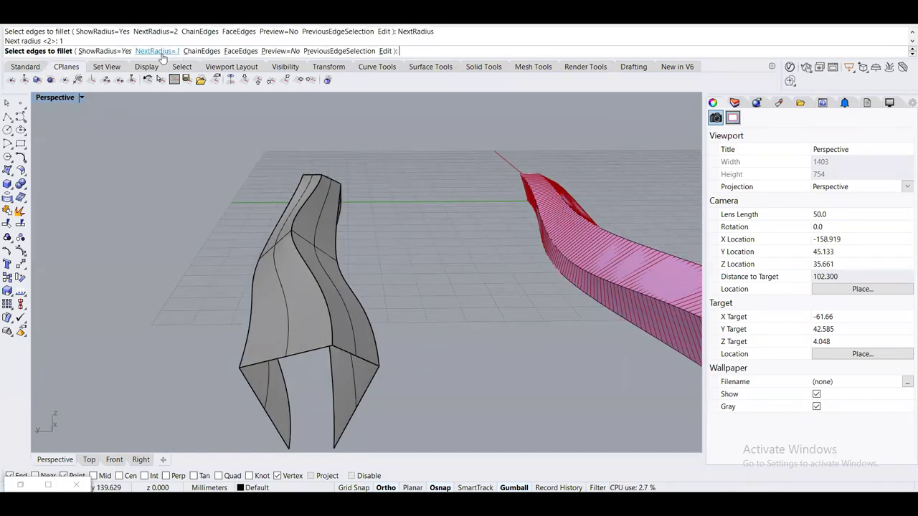
right_drag(237, 244, 428, 277)
click(319, 287)
click(345, 255)
key(Return)
key(Return)
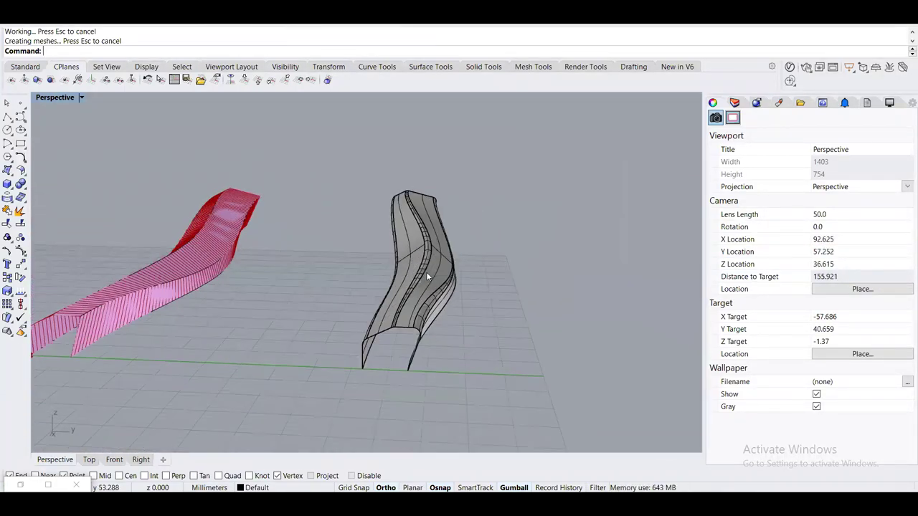
Run an EMap environment analysis on the filleted polysurface and examine the reflections along its fillets and folds
right_drag(426, 272, 373, 286)
key(Up)
text(emap)
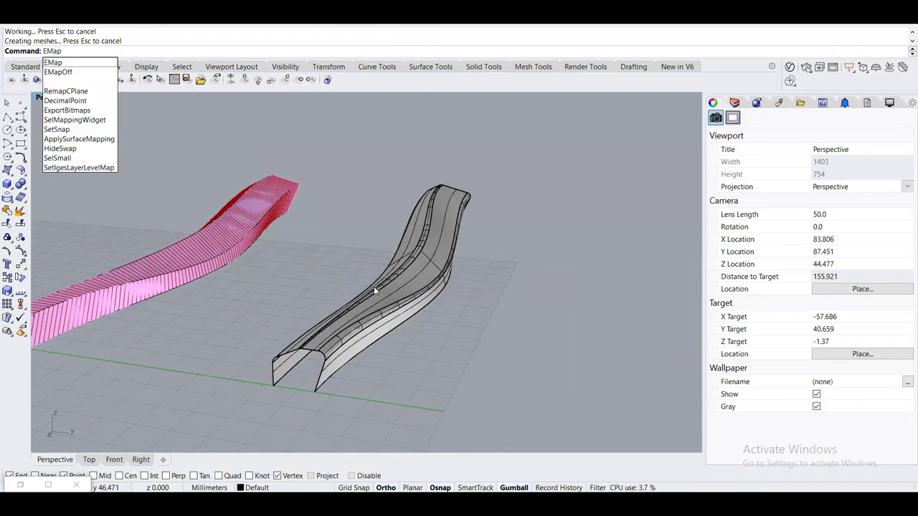
key(Return)
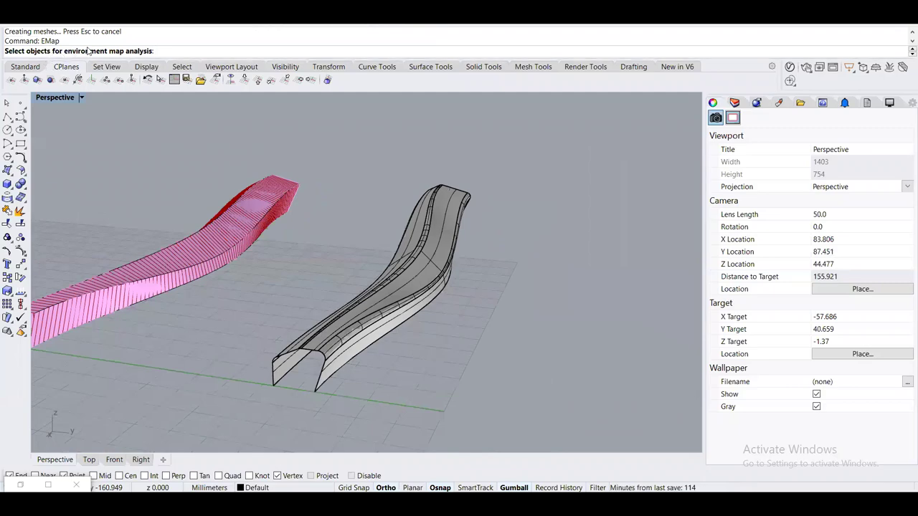
click(434, 282)
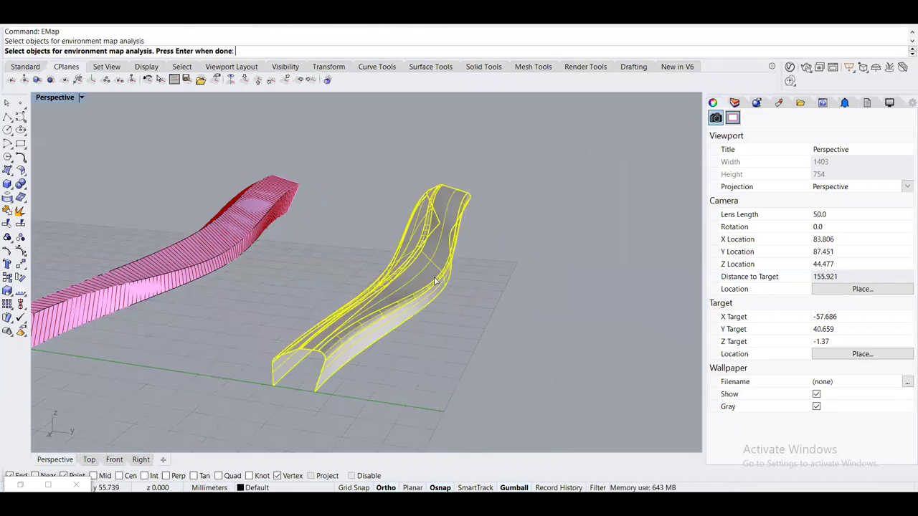
key(Return)
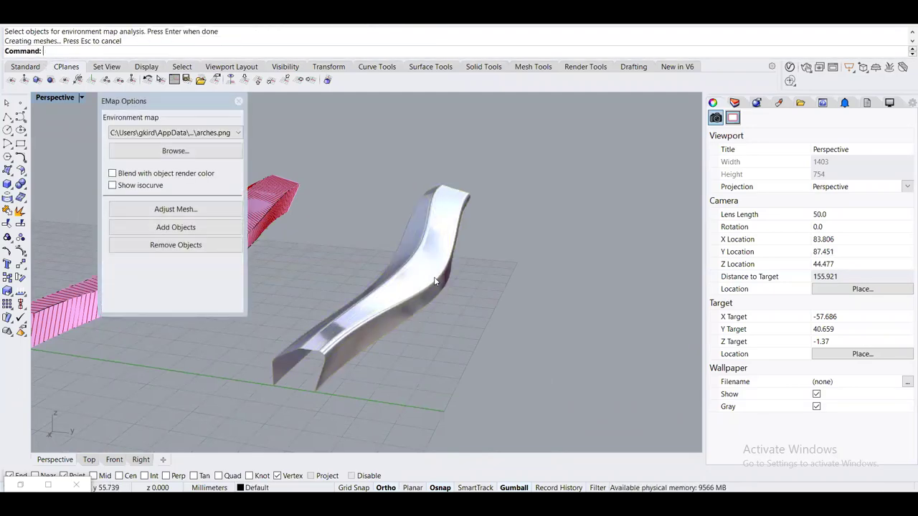
right_drag(500, 279, 458, 307)
drag(200, 101, 606, 80)
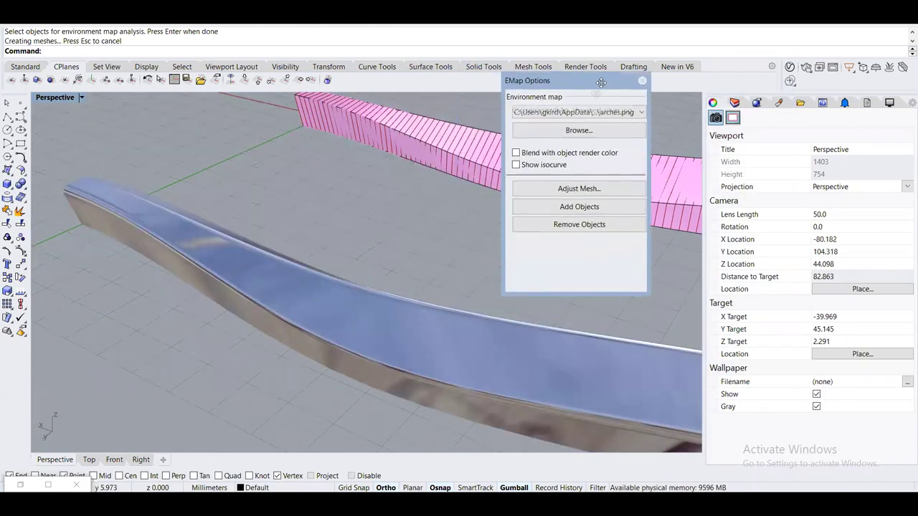
right_drag(372, 243, 333, 239)
scroll(345, 239, up, 4)
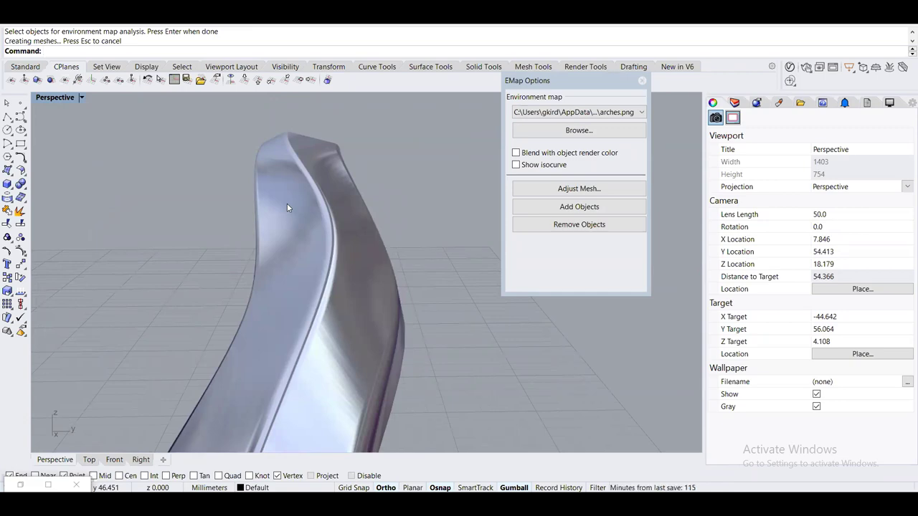
right_drag(293, 237, 169, 297)
shift+right_drag(288, 322, 242, 315)
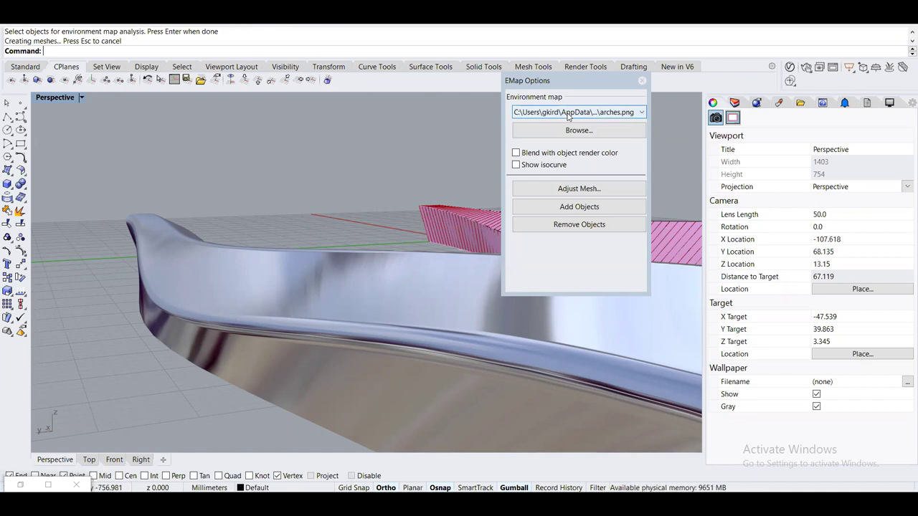
Close the environment map analysis and undo the edge fillet on the baked polysurface
click(642, 80)
right_drag(299, 185, 337, 287)
key(ctrl+z)
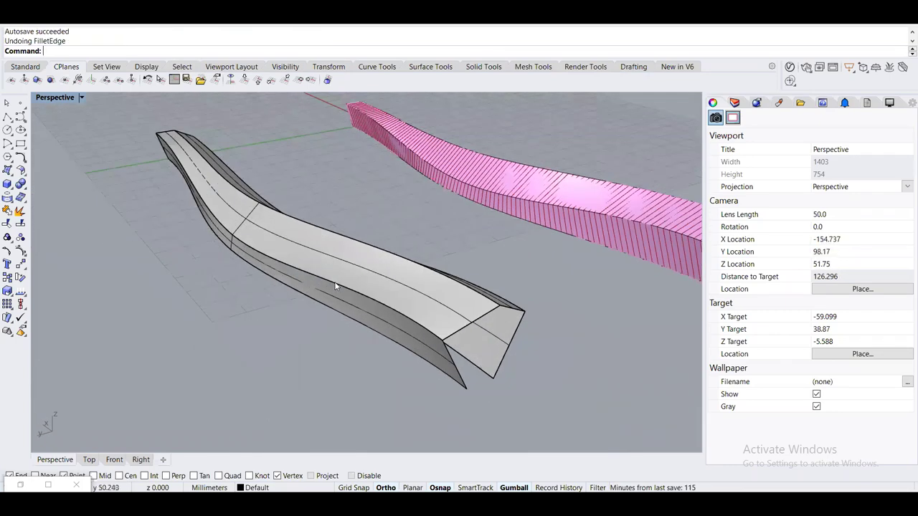
Examine the unfilleted polysurface's long creases and open end from several angles
click(354, 300)
right_drag(376, 188, 320, 196)
key(Escape)
scroll(265, 247, up, 3)
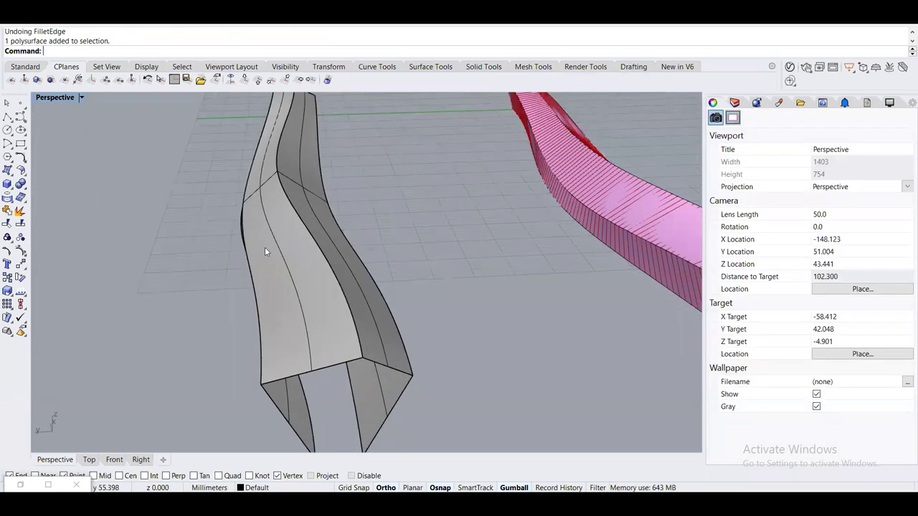
right_drag(264, 247, 208, 147)
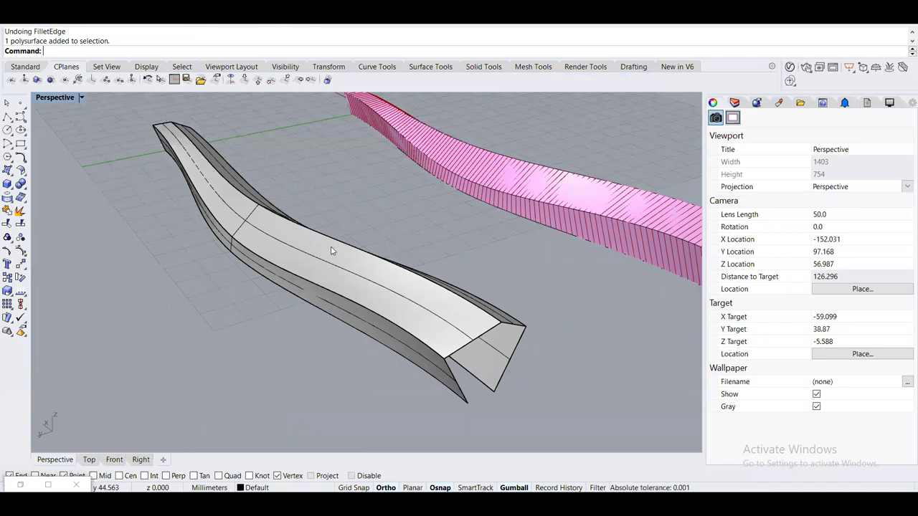
right_drag(323, 252, 251, 243)
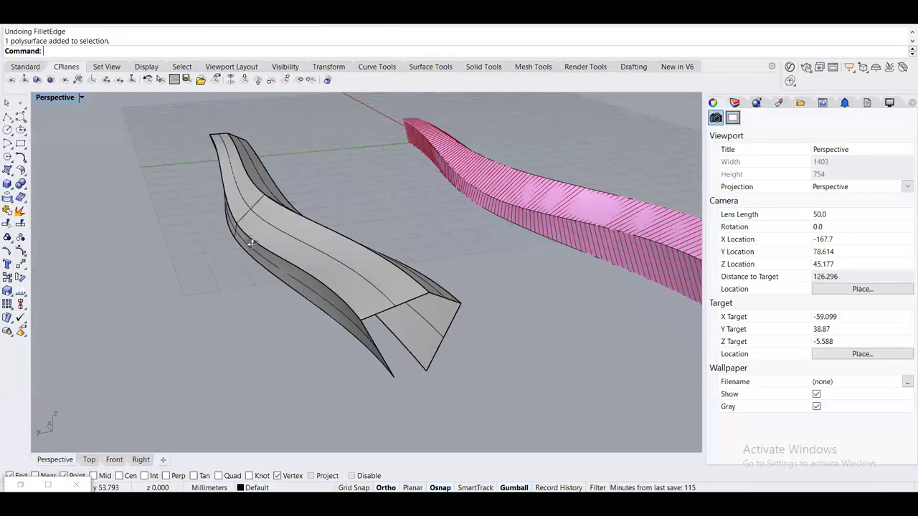
right_drag(324, 300, 317, 233)
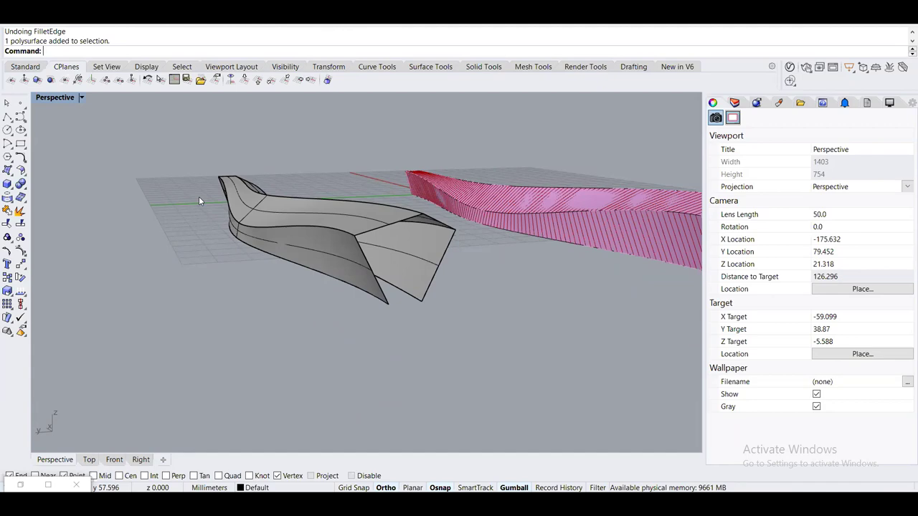
right_drag(305, 165, 313, 259)
Explode the baked polysurface into its separate surfaces
click(313, 261)
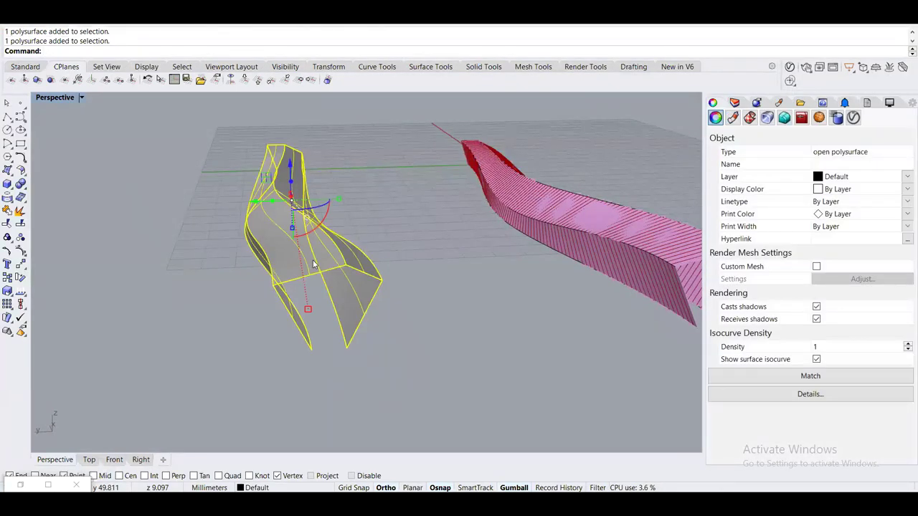
text(Explode)
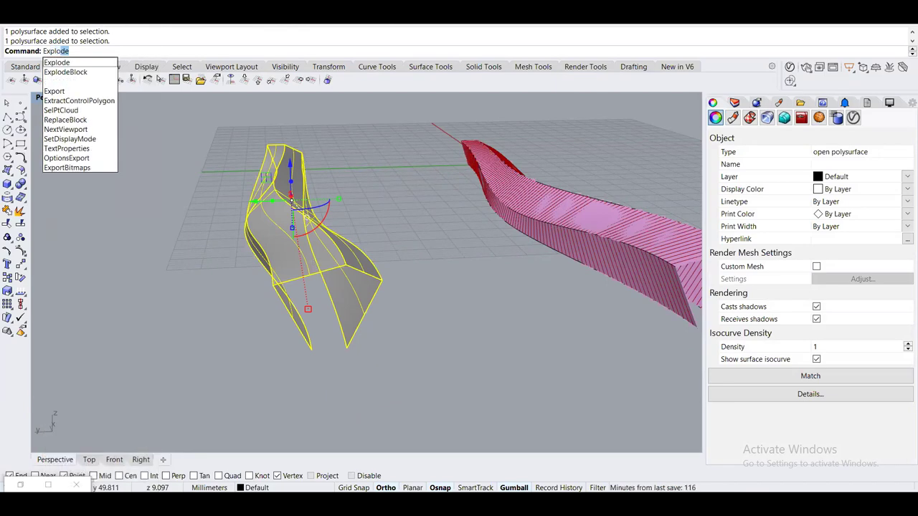
key(Return)
Move the wide upper surface and its adjoining outer side surface together along the Y axis, opening a gap at the crease
click(270, 245)
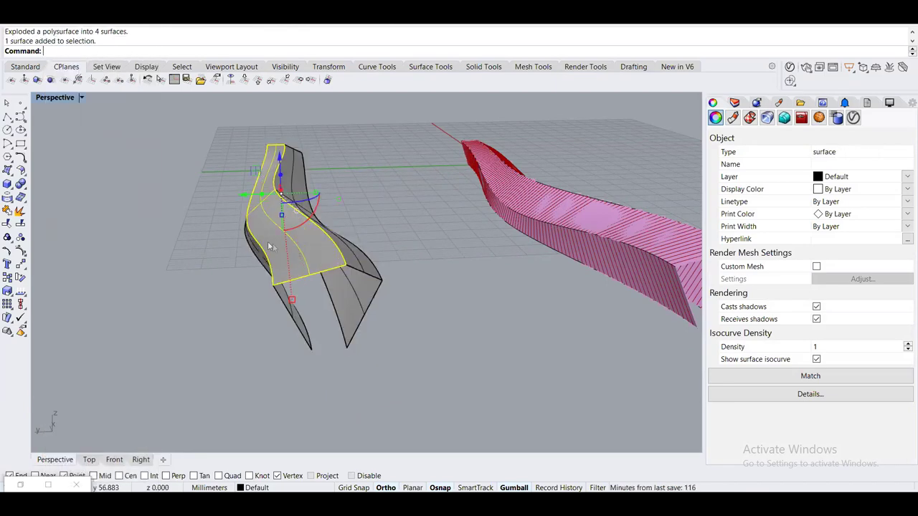
right_drag(231, 290, 283, 253)
shift+click(283, 252)
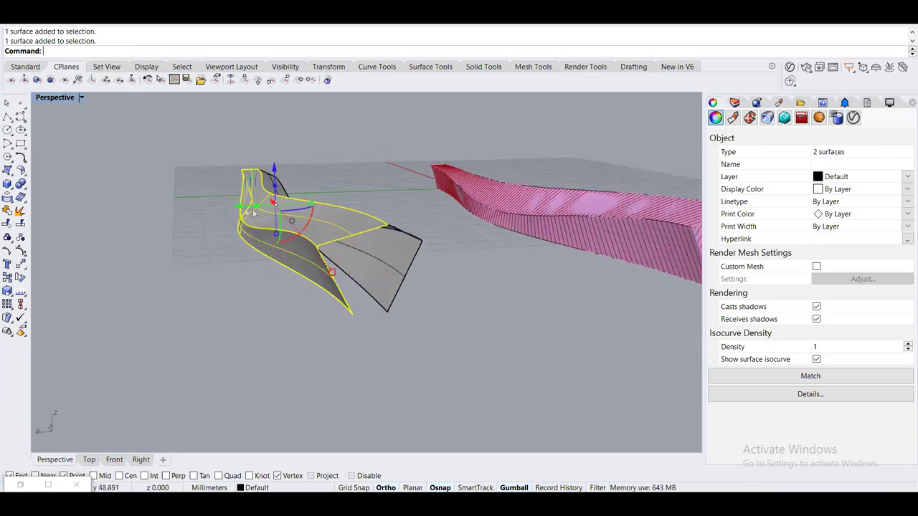
drag(239, 212, 230, 221)
click(373, 172)
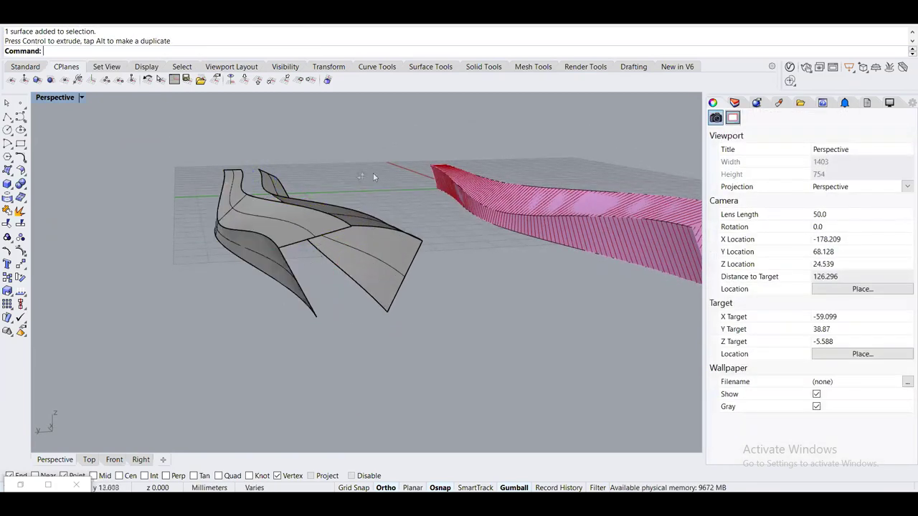
Shift the two separated surfaces back along the Y axis to narrow the gap beside the remaining pair
right_drag(373, 172, 260, 249)
drag(171, 224, 248, 292)
scroll(237, 194, up, 3)
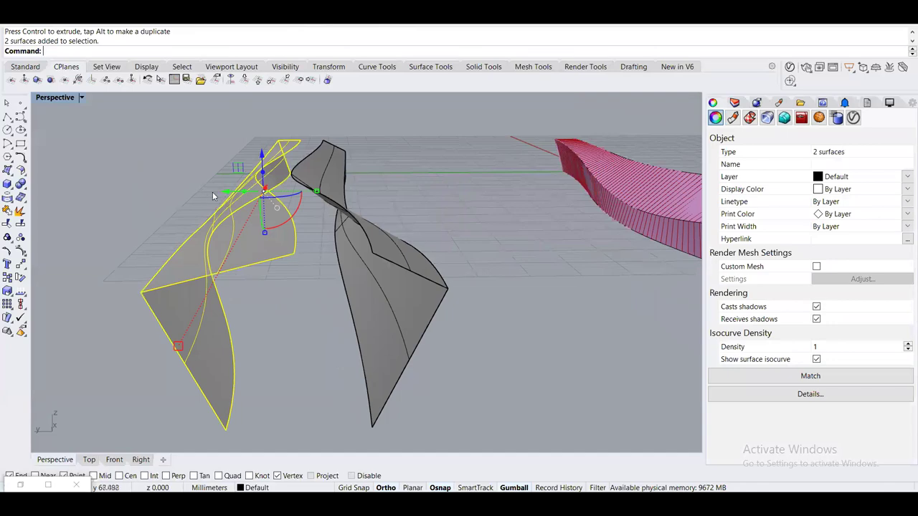
drag(228, 193, 211, 172)
click(216, 173)
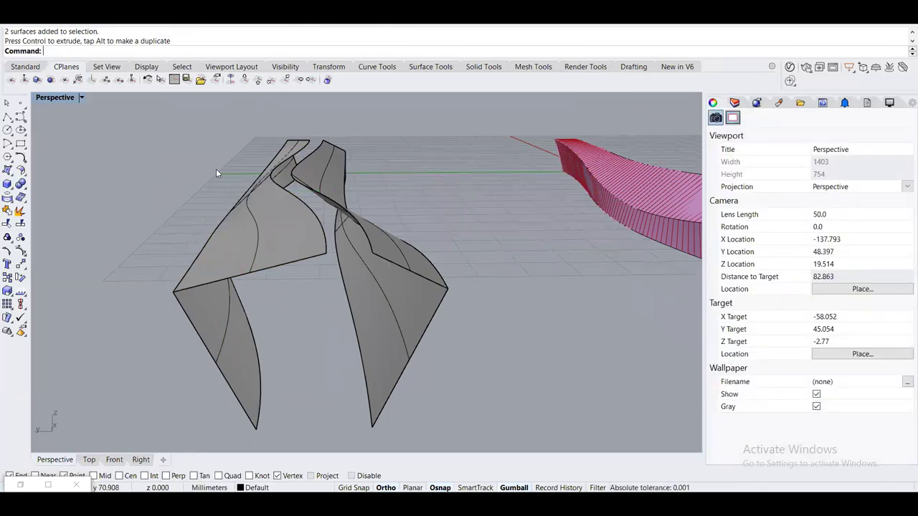
Join the exploded surfaces into one polysurface on each side of the gap and deselect them
right_drag(216, 173, 265, 226)
drag(165, 169, 84, 135)
text(Join)
key(Return)
key(Escape)
Examine the two joined polysurfaces and the gap between their facing long edges
scroll(228, 193, up, 5)
scroll(228, 194, down, 5)
right_drag(254, 191, 212, 202)
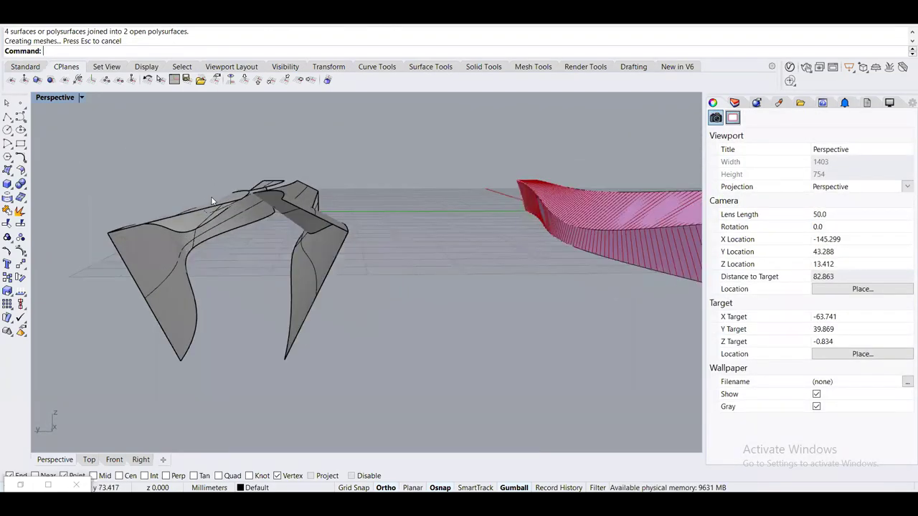
click(213, 203)
click(208, 211)
scroll(208, 211, up, 6)
key(Escape)
right_drag(322, 203, 247, 246)
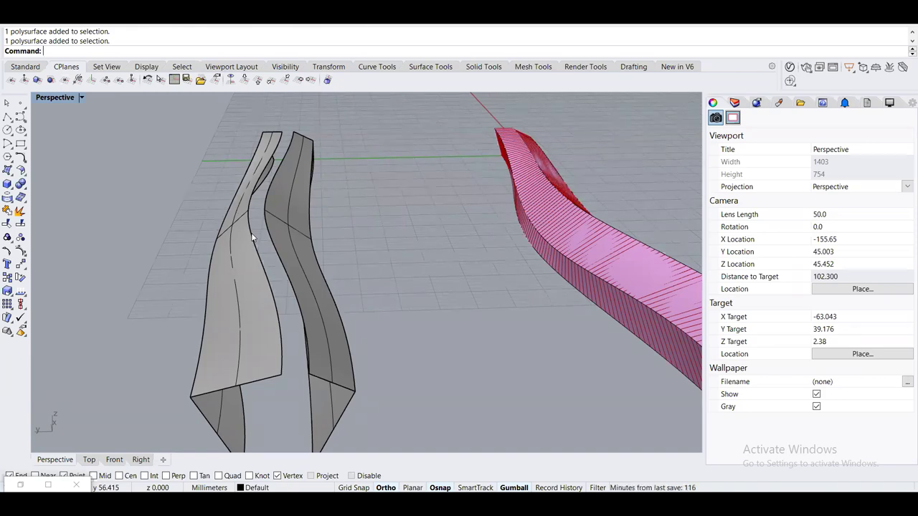
right_drag(252, 237, 331, 249)
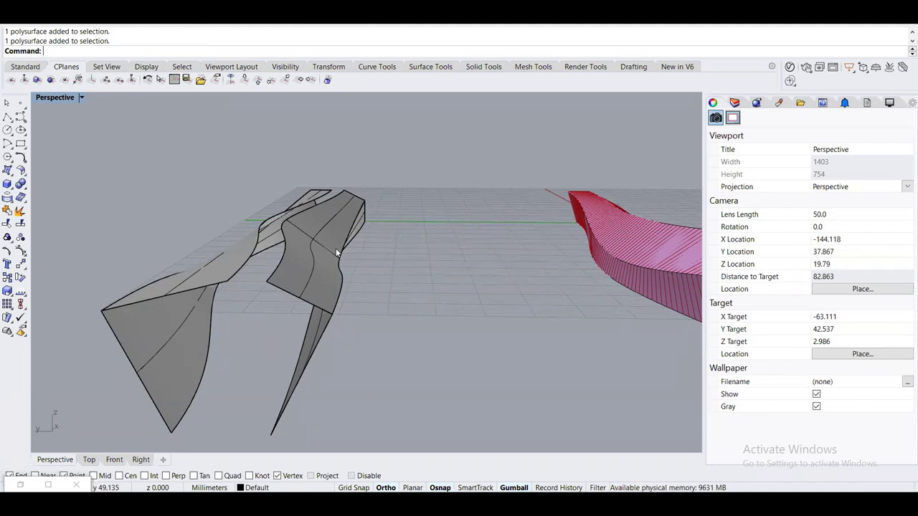
Bridge the gap between the two facing long edges using BlendSrf with curvature continuity on both sides and 1.0 for both sliders
text(Bl)
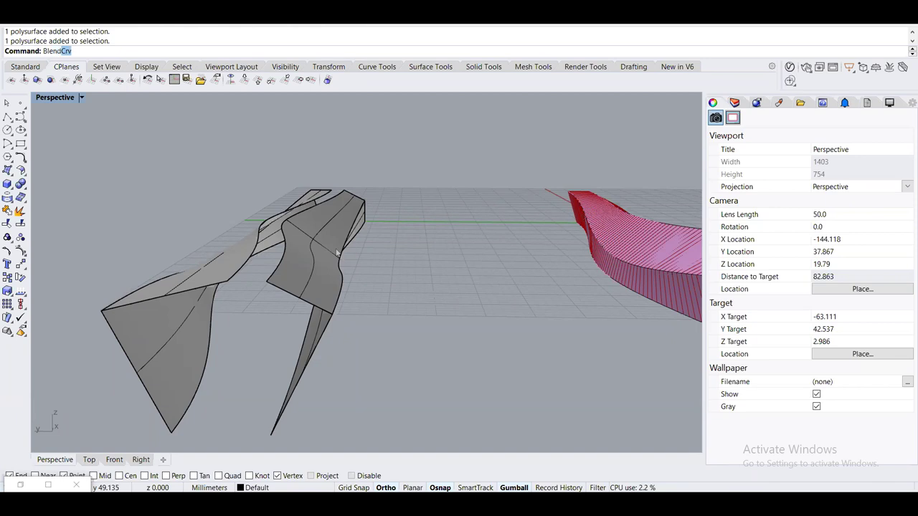
text(endSrf)
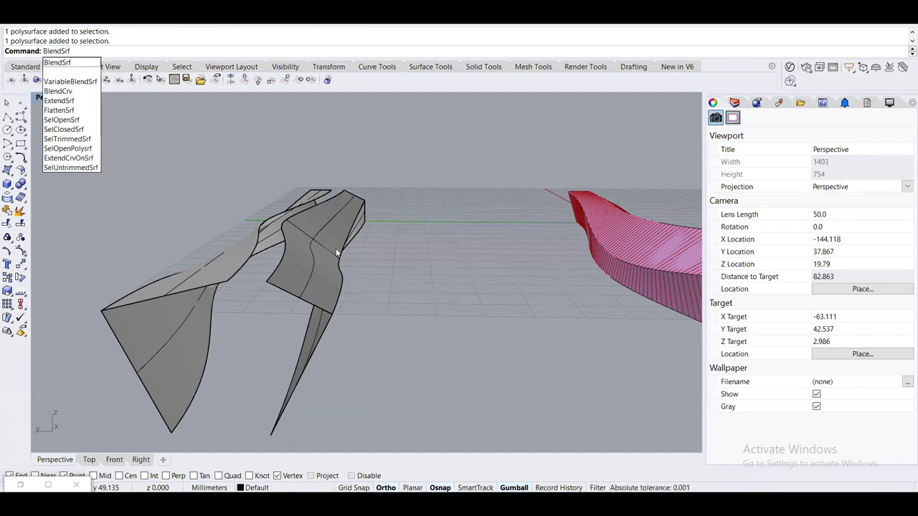
key(Return)
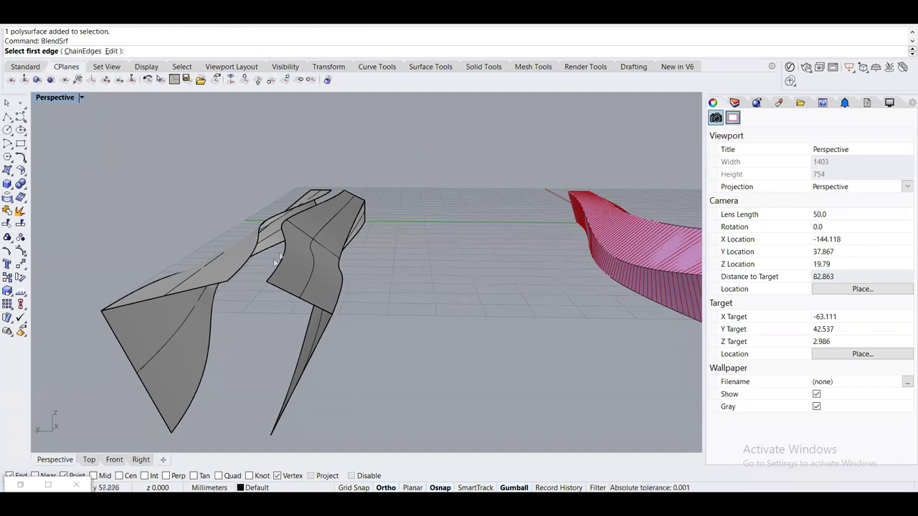
right_drag(273, 270, 258, 280)
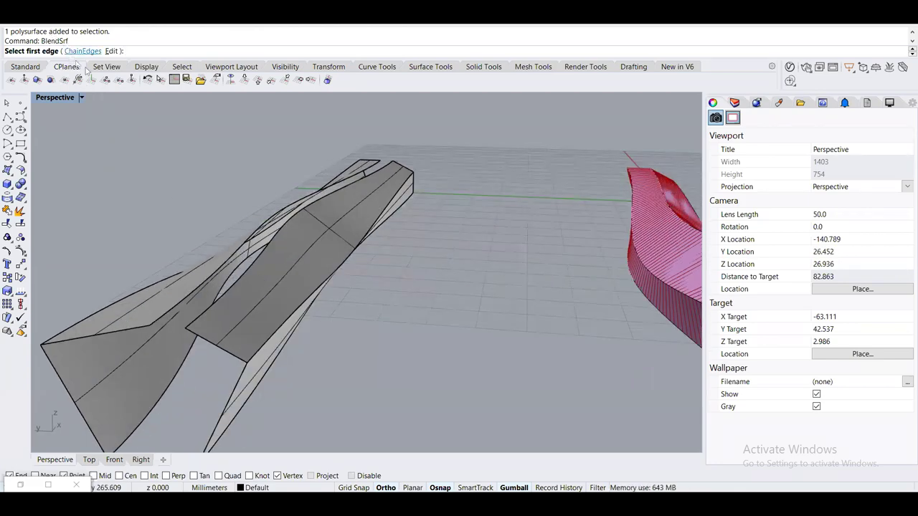
right_drag(275, 286, 279, 295)
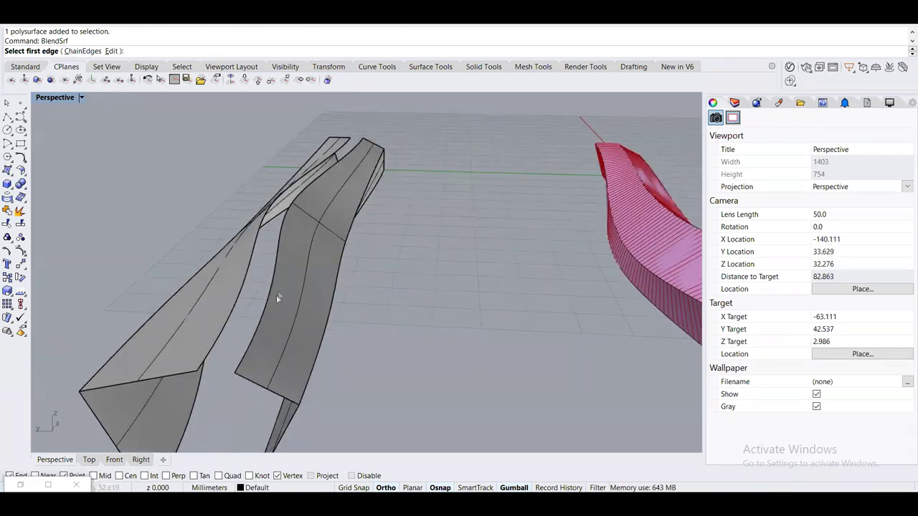
click(265, 310)
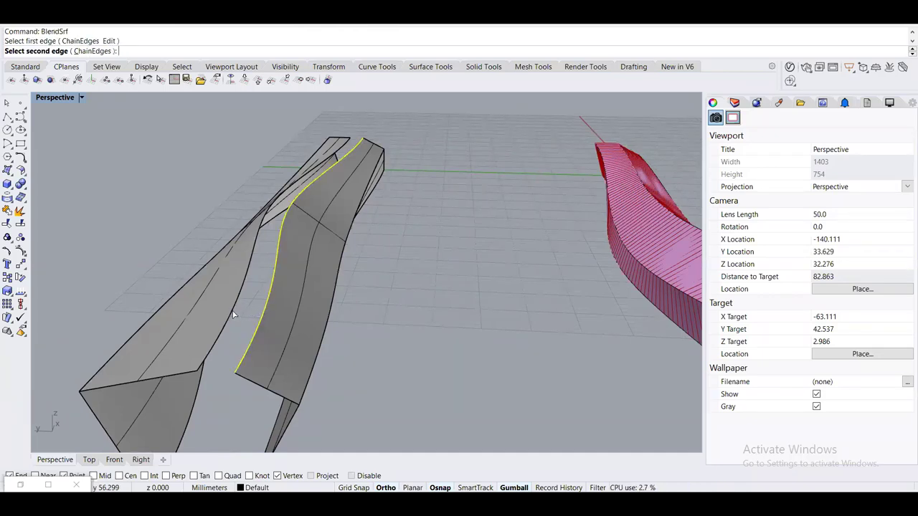
click(233, 314)
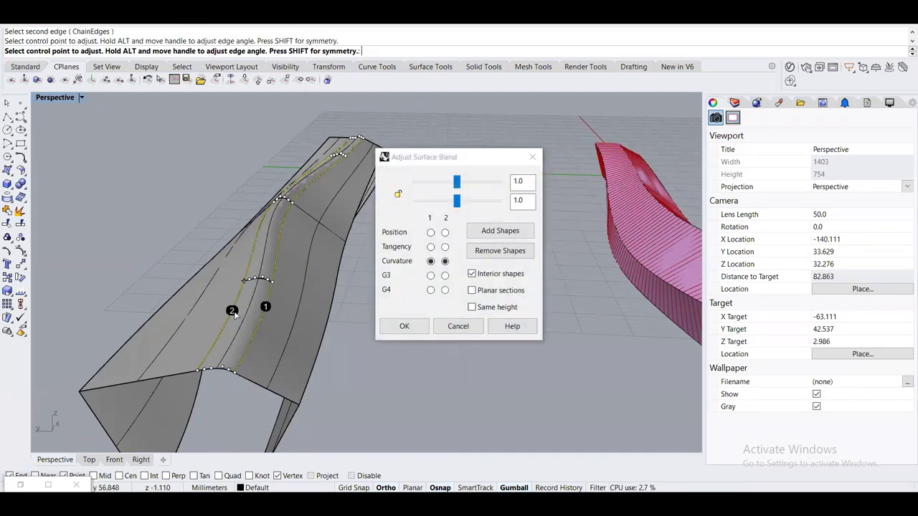
click(411, 328)
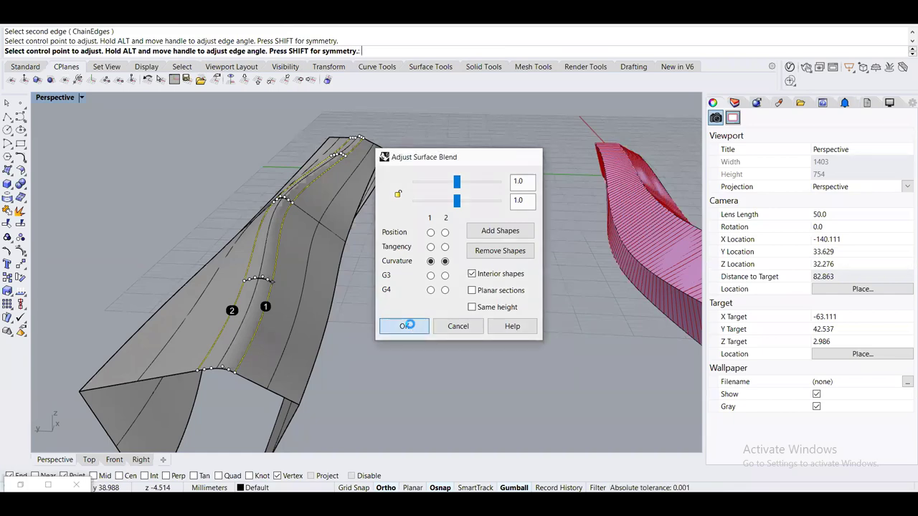
Join the blend surface with the polysurfaces on both sides into a single polysurface and deselect it
click(255, 311)
click(423, 318)
right_drag(423, 318, 391, 275)
click(359, 268)
shift+click(302, 261)
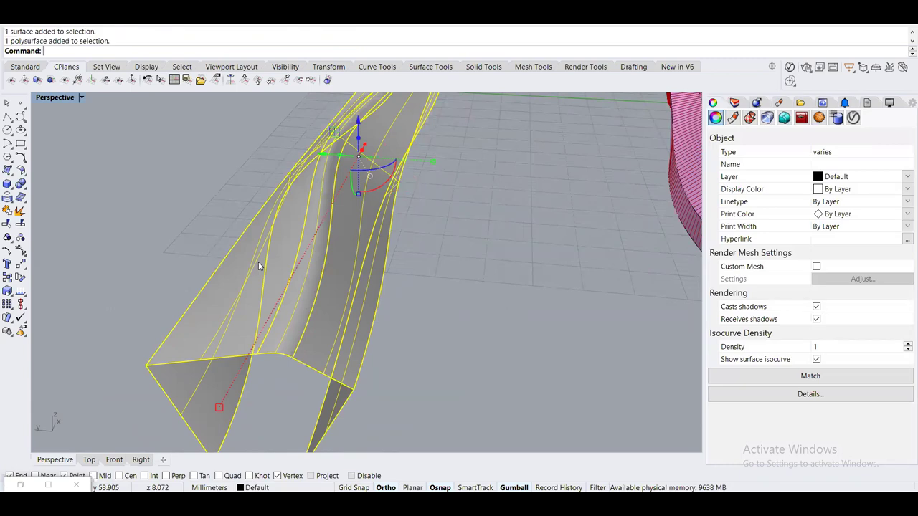
text(join)
key(Return)
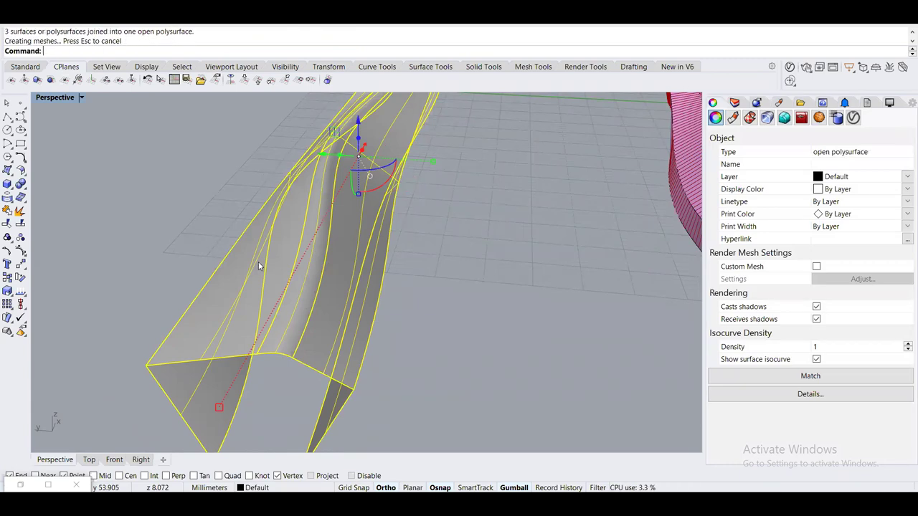
click(180, 253)
Run an EMap environment analysis on the joined polysurface containing the blend
right_drag(466, 268, 354, 267)
text(EMap)
key(Return)
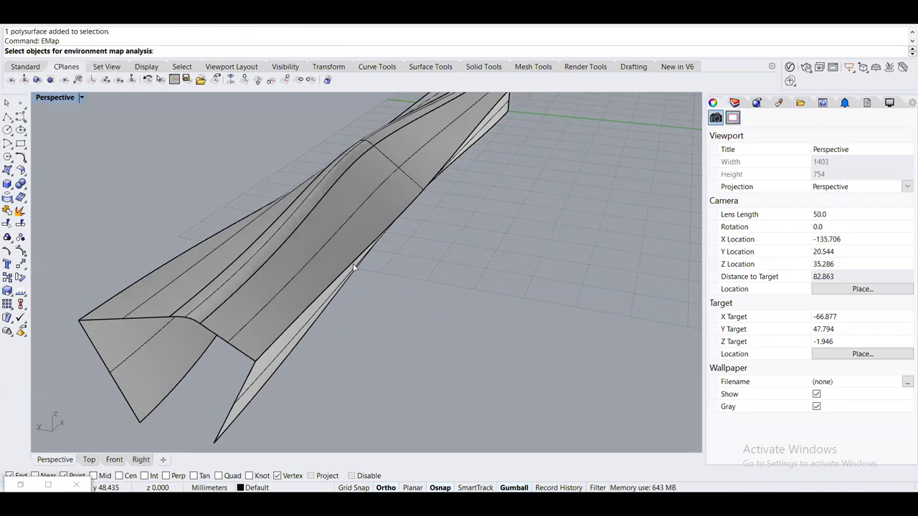
click(353, 268)
key(Return)
Examine the arches.png reflections across the blend and the neighbouring folded faces from several close and distant angles
right_drag(347, 306, 303, 331)
scroll(302, 329, up, 3)
key(Home)
key(Home)
key(Home)
key(Home)
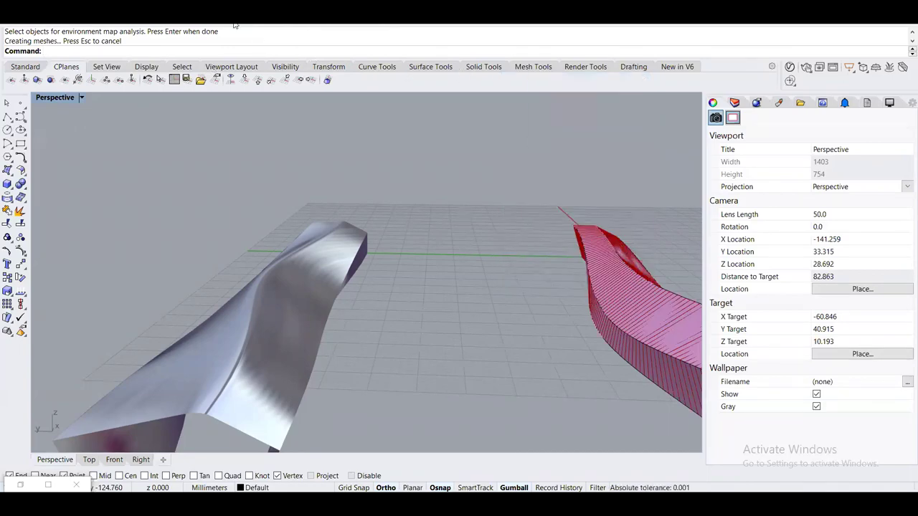
click(449, 286)
right_drag(449, 286, 323, 240)
right_drag(319, 196, 232, 222)
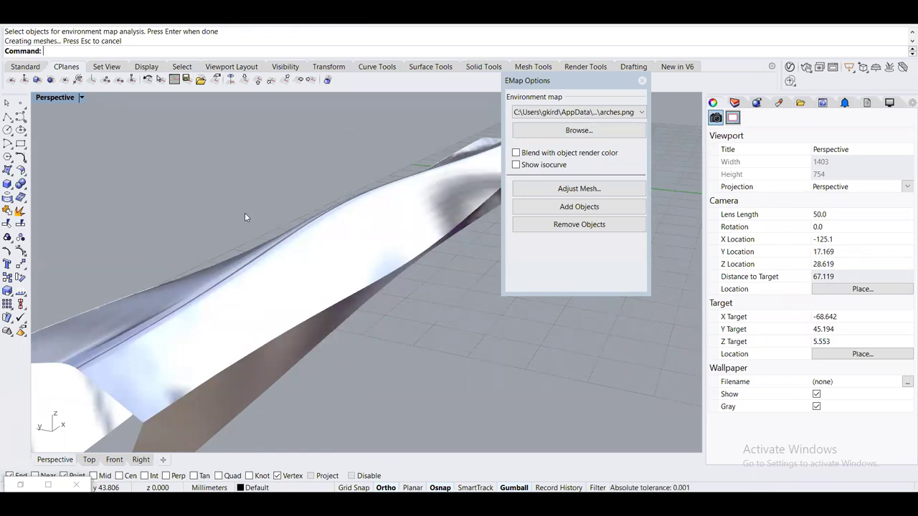
key(Escape)
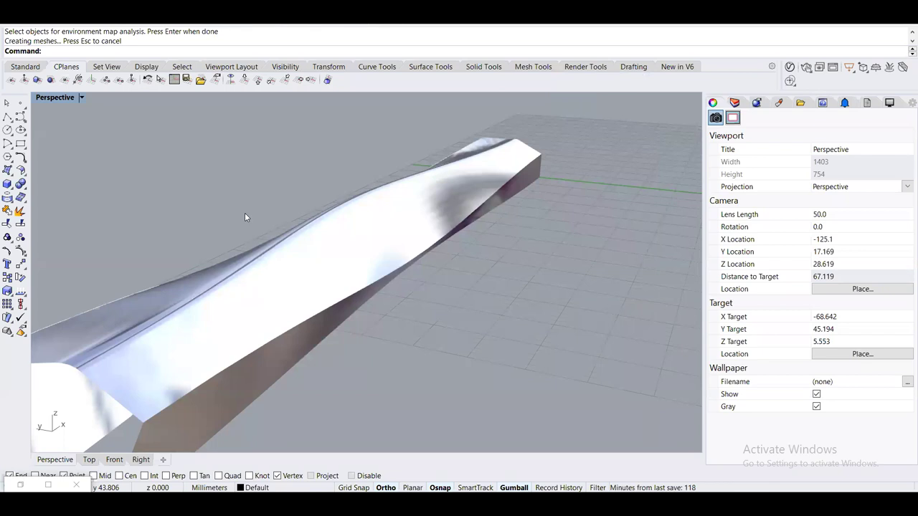
click(385, 252)
key(Return)
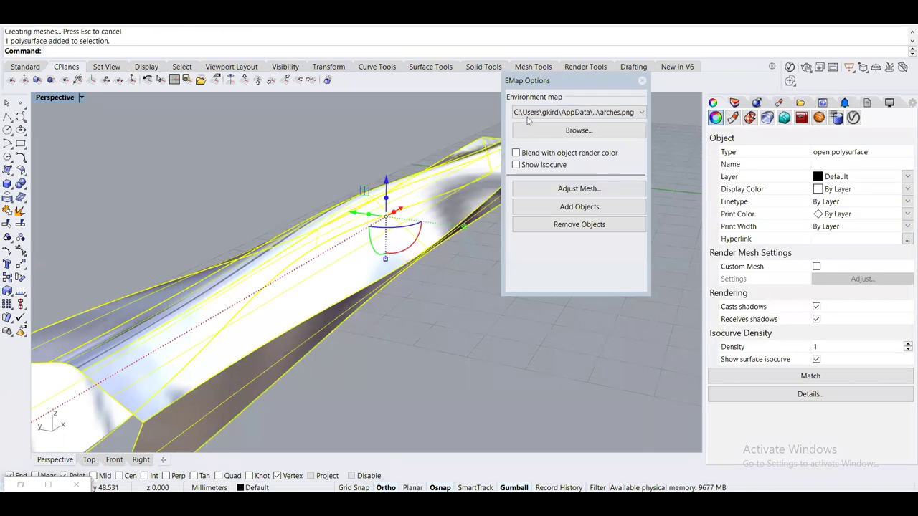
click(426, 314)
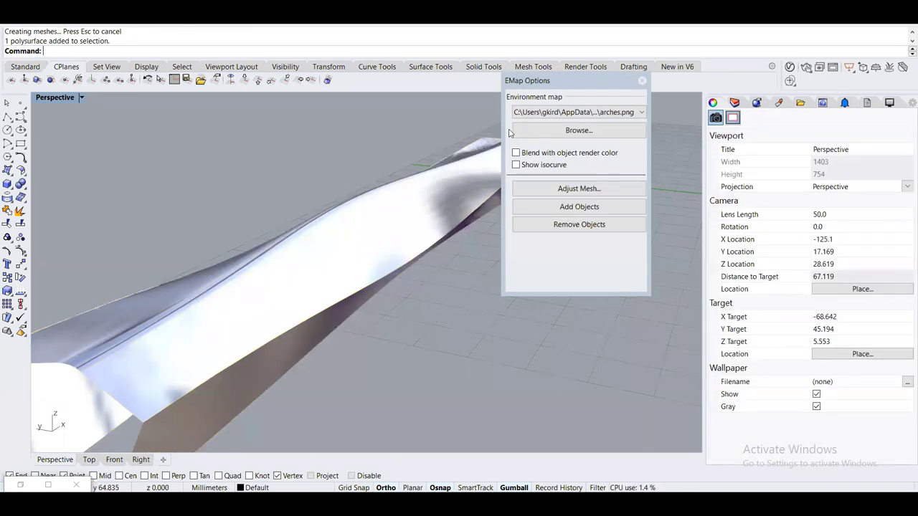
right_drag(330, 247, 265, 300)
right_drag(296, 315, 288, 345)
scroll(251, 357, up, 3)
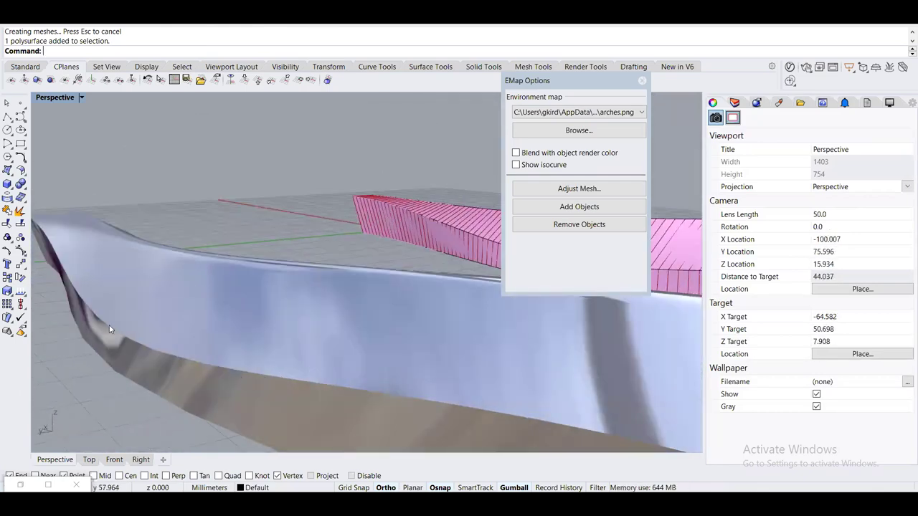
right_drag(222, 363, 254, 354)
scroll(254, 354, down, 2)
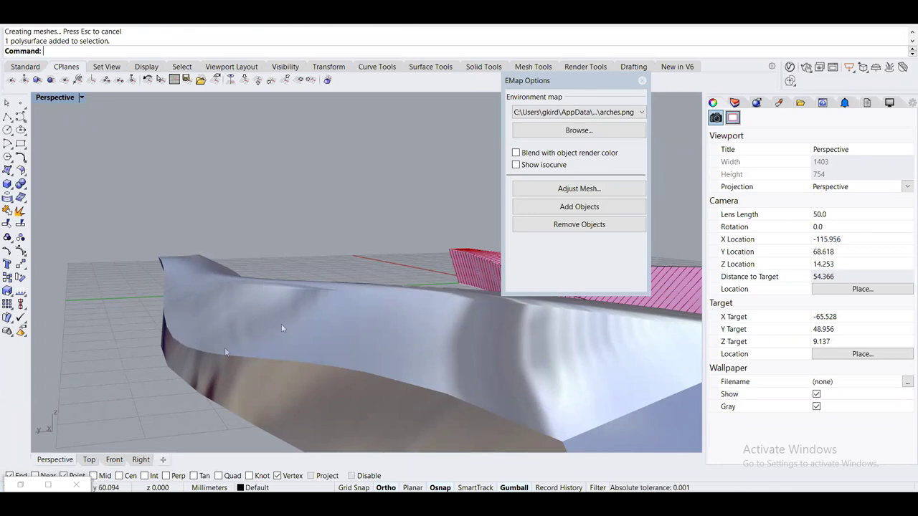
Set the environment map to truesphere.jpg and examine the black-and-white reflections along the strip's folds
click(610, 112)
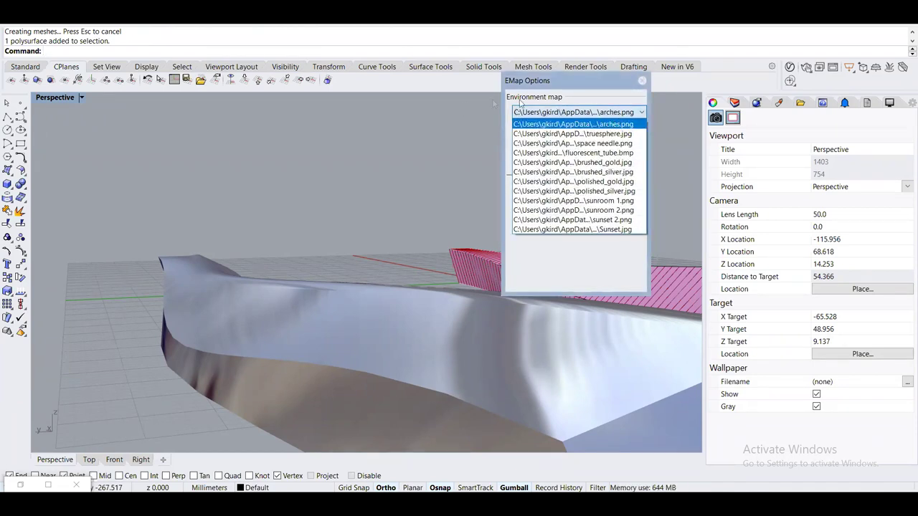
click(620, 135)
right_drag(308, 264, 296, 346)
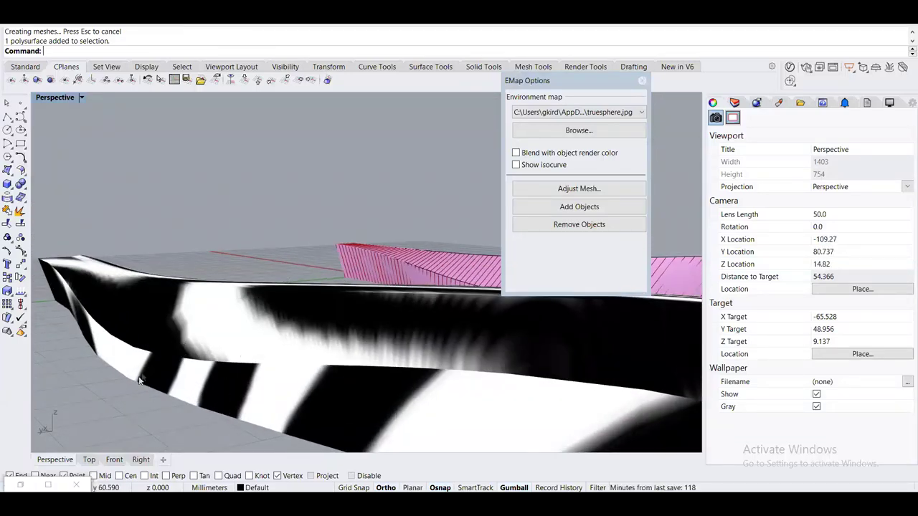
right_drag(307, 304, 562, 177)
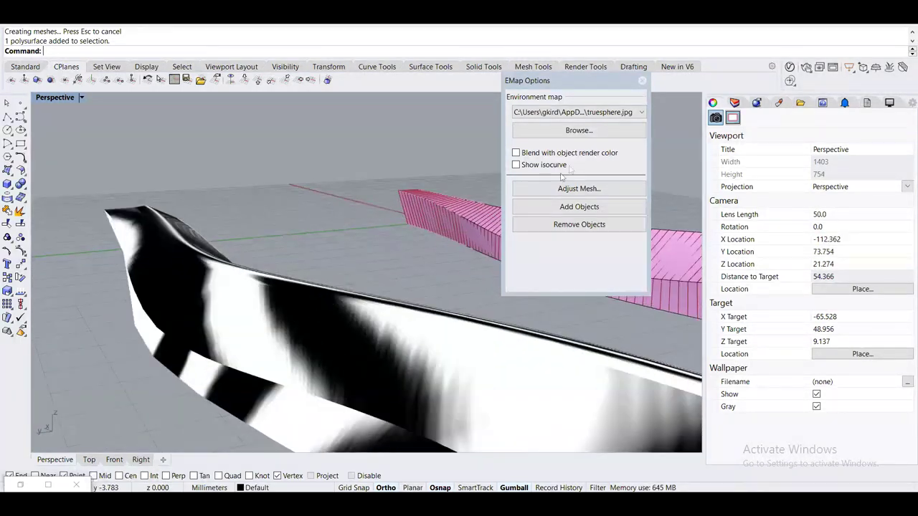
End the reflection analysis and fillet the grey strip's fold edges with FilletEdge at radius 1
click(642, 80)
scroll(311, 244, down, 4)
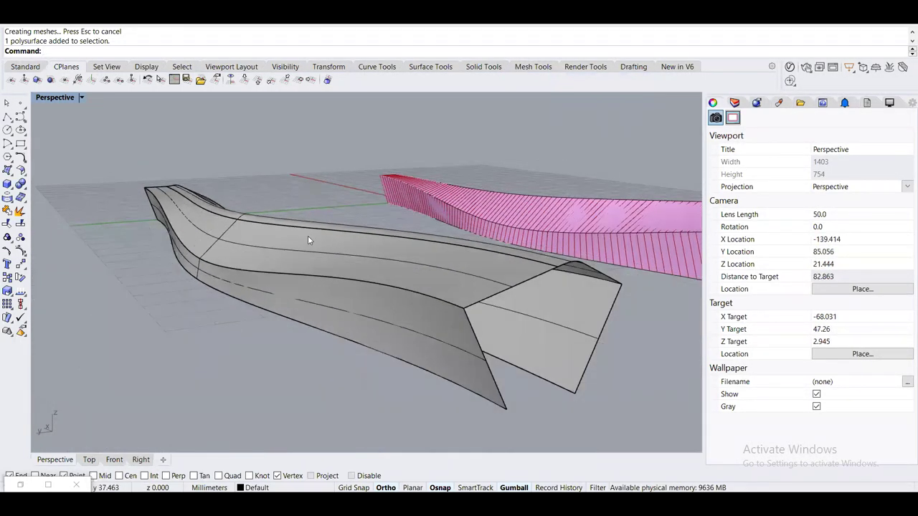
text(FilletEd)
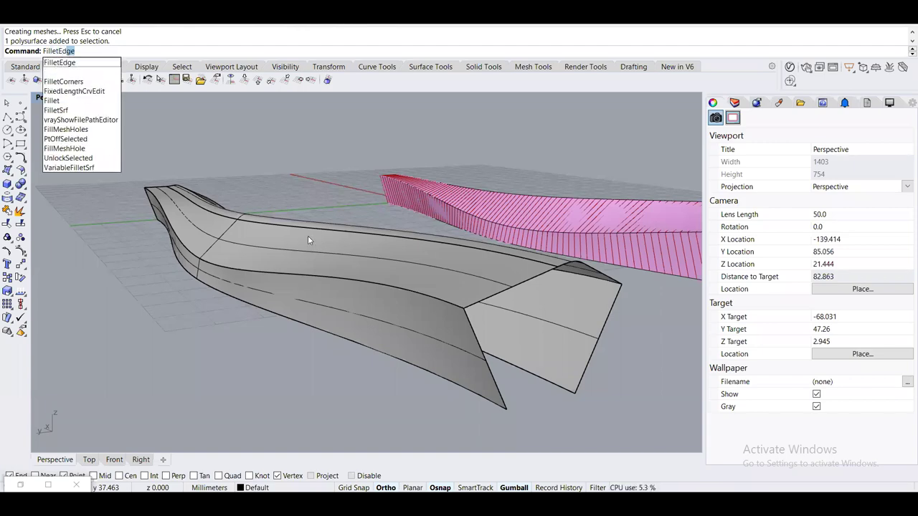
key(Return)
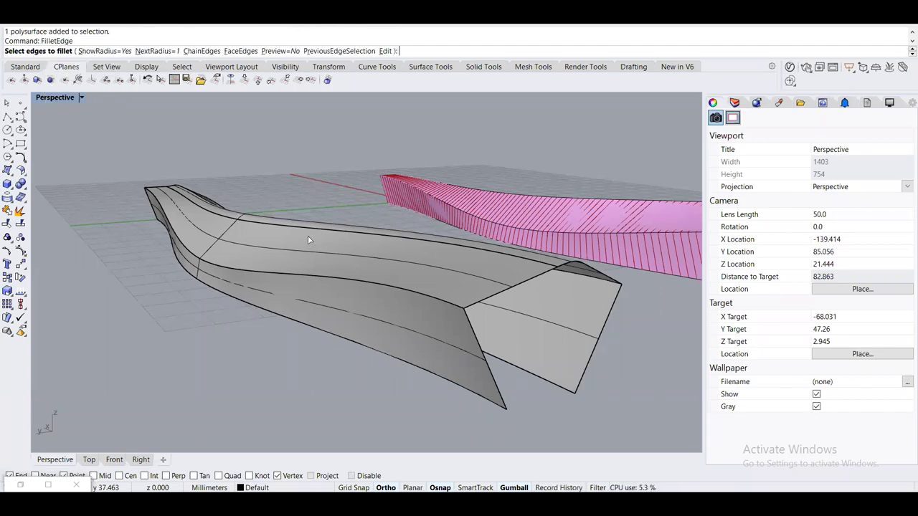
click(400, 290)
right_drag(448, 286, 393, 307)
key(Return)
key(Return)
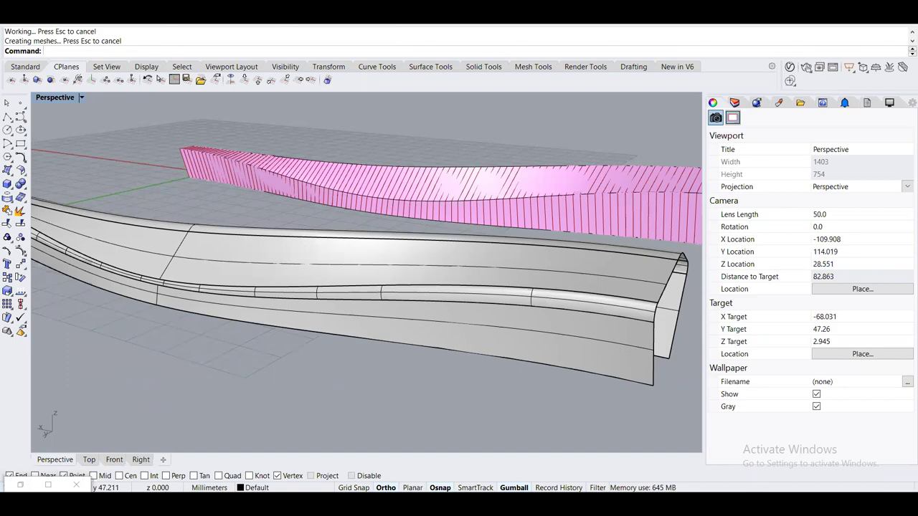
Run an EMap analysis on the filleted grey polysurface and examine the truesphere.jpg reflections along the rounded folds
key(Return)
click(429, 284)
key(Return)
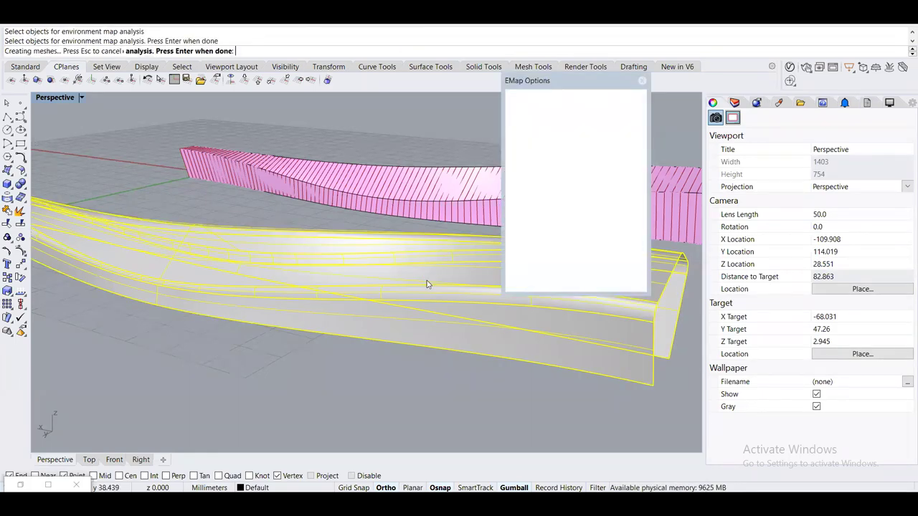
mouse_move(382, 342)
right_down()
mouse_move(334, 338)
mouse_move(227, 301)
mouse_move(342, 279)
mouse_move(344, 308)
mouse_move(387, 323)
mouse_move(465, 381)
mouse_move(258, 352)
mouse_move(358, 350)
mouse_move(352, 362)
right_up()
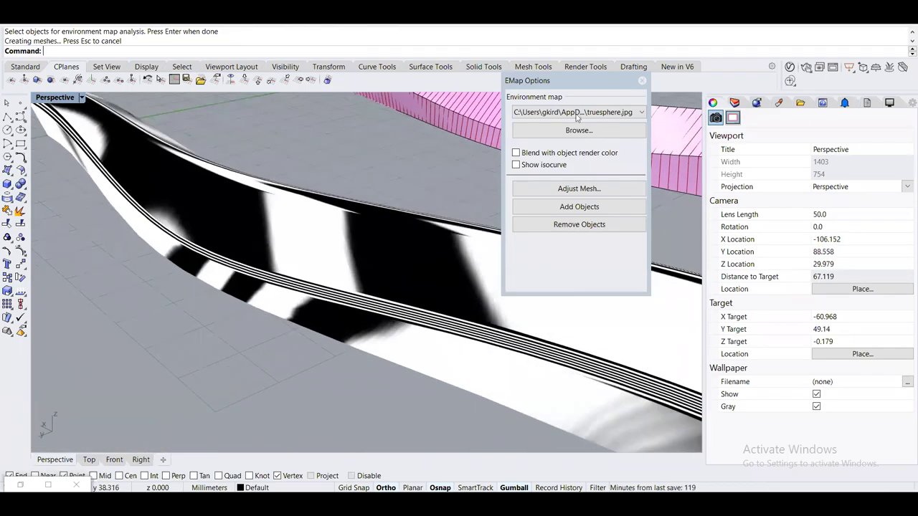
Set the environment map to arches.png and examine the filleted strip's reflections from a wider view
click(577, 112)
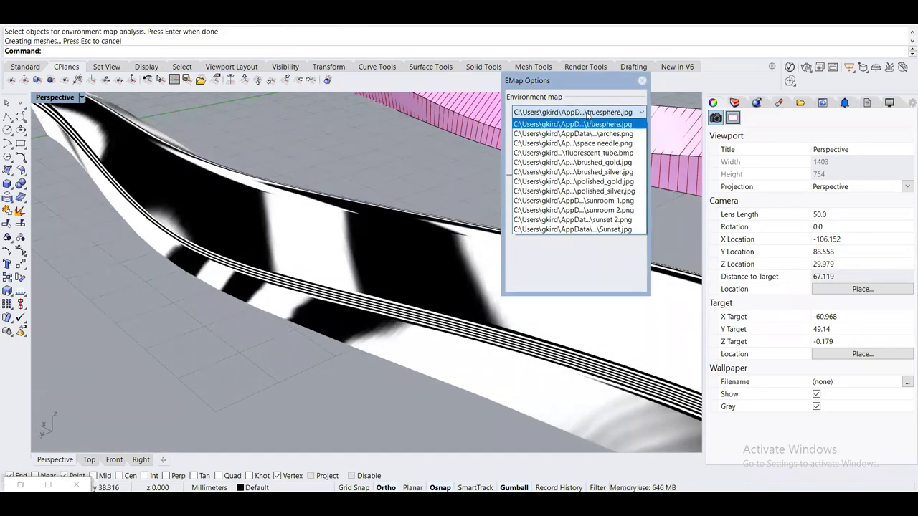
click(574, 133)
mouse_move(307, 264)
right_down()
mouse_move(284, 246)
mouse_move(292, 271)
mouse_move(399, 345)
mouse_move(405, 294)
right_up()
scroll(293, 271, down, 3)
Set the environment map to polished_silver.jpg and examine the reflections along the filleted strip
click(601, 114)
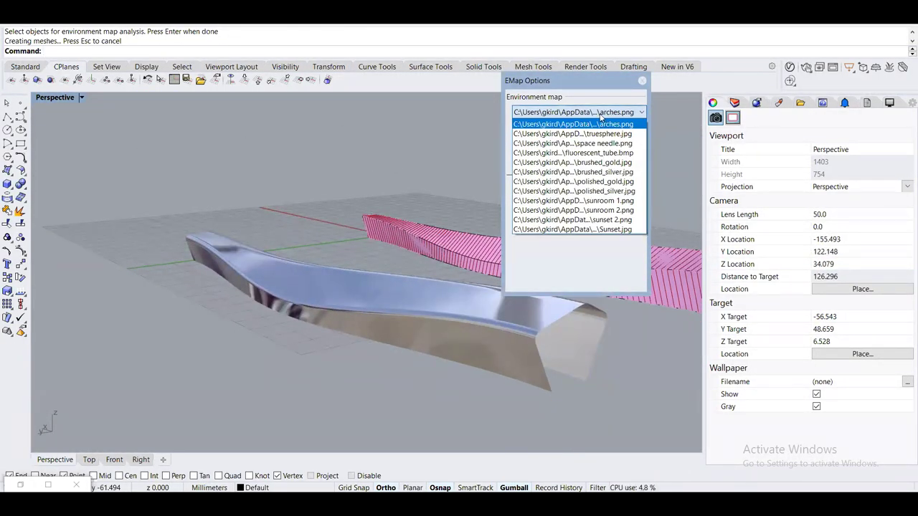
click(574, 190)
mouse_move(362, 287)
right_down()
mouse_move(268, 298)
mouse_move(468, 309)
mouse_move(480, 301)
right_up()
scroll(307, 312, up, 3)
Set the environment map to fluorescent_tube.bmp and examine the highlights along the filleted folds
click(601, 112)
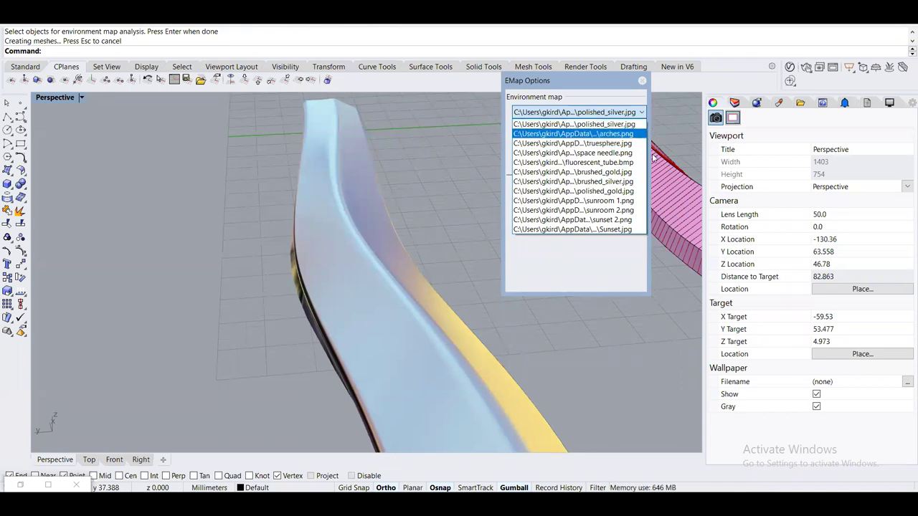
click(631, 164)
right_drag(485, 246, 373, 237)
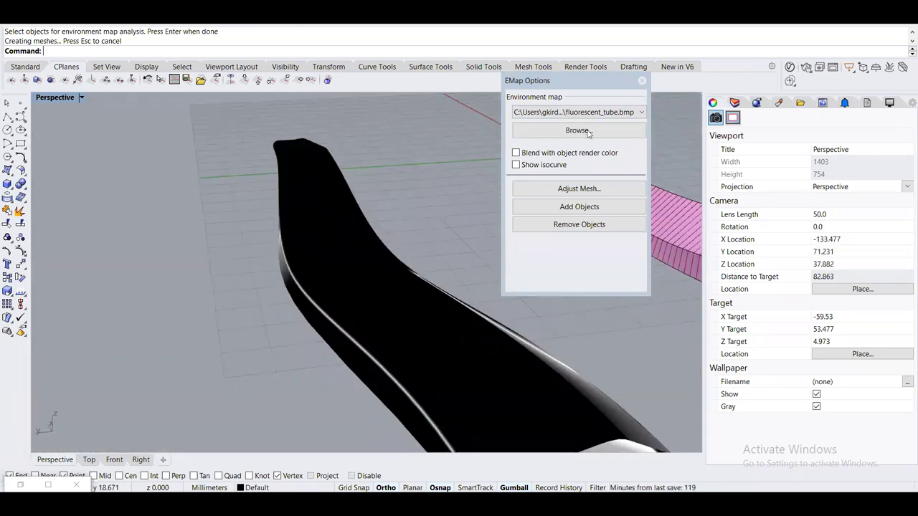
Set the environment map to polished_gold.jpg and examine the gold reflections on the filleted strip
click(595, 112)
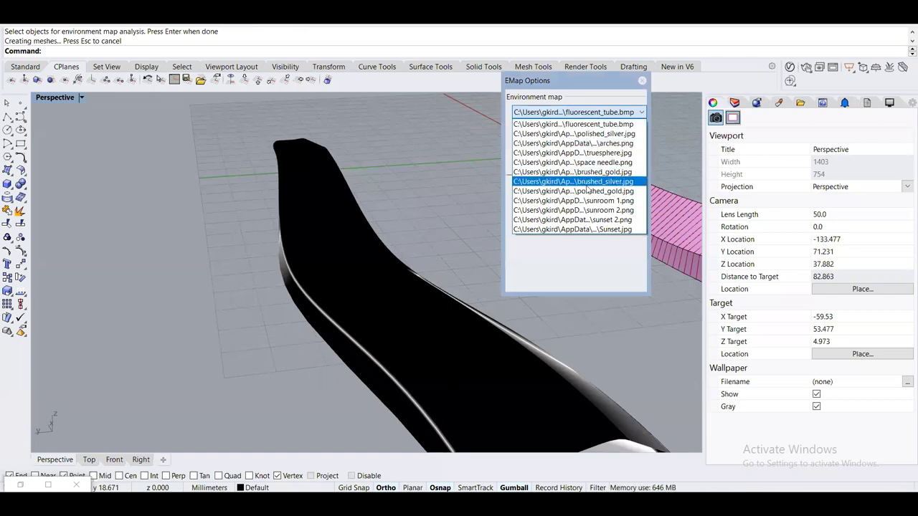
click(579, 190)
right_drag(375, 304, 388, 280)
Check the analysis mesh's detailed options and briefly show the isocurves over the gold reflections
click(579, 188)
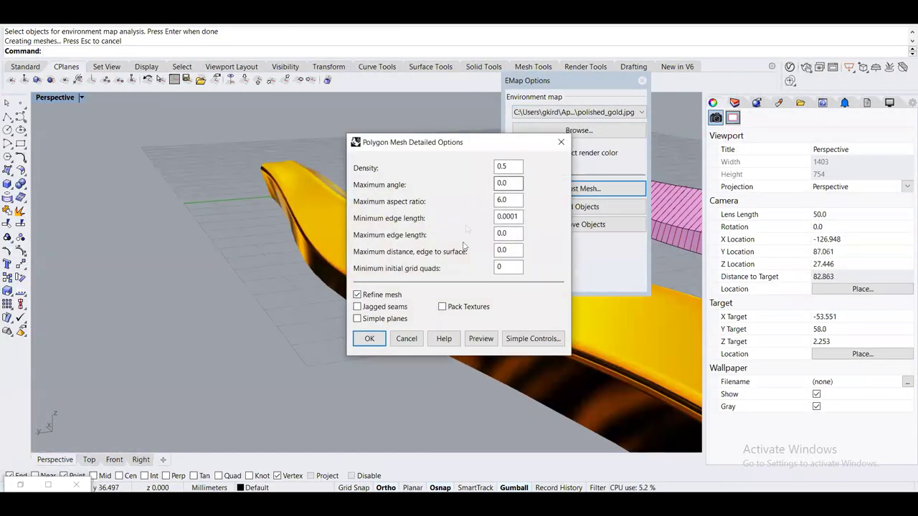
click(406, 338)
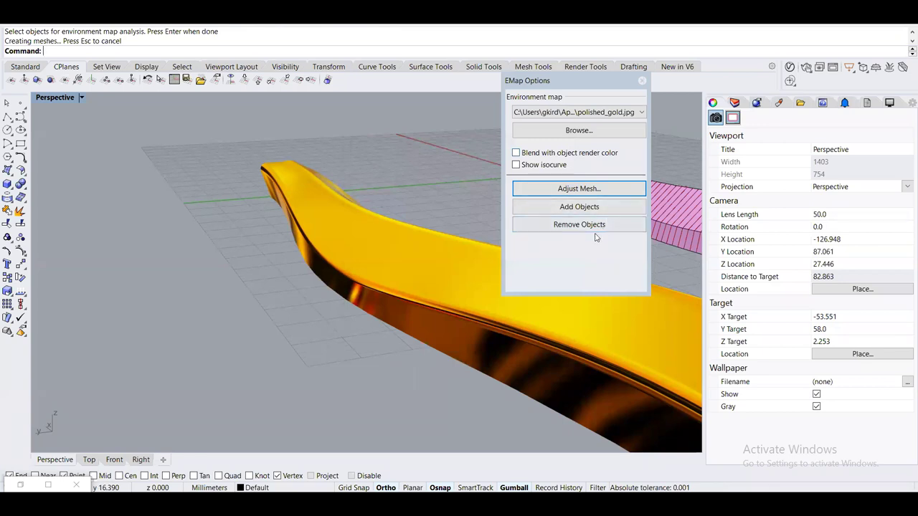
click(516, 165)
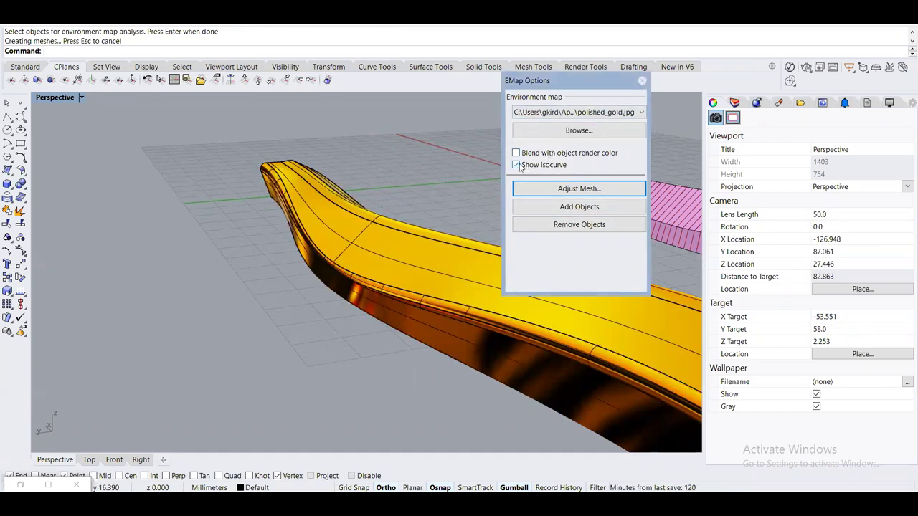
click(517, 165)
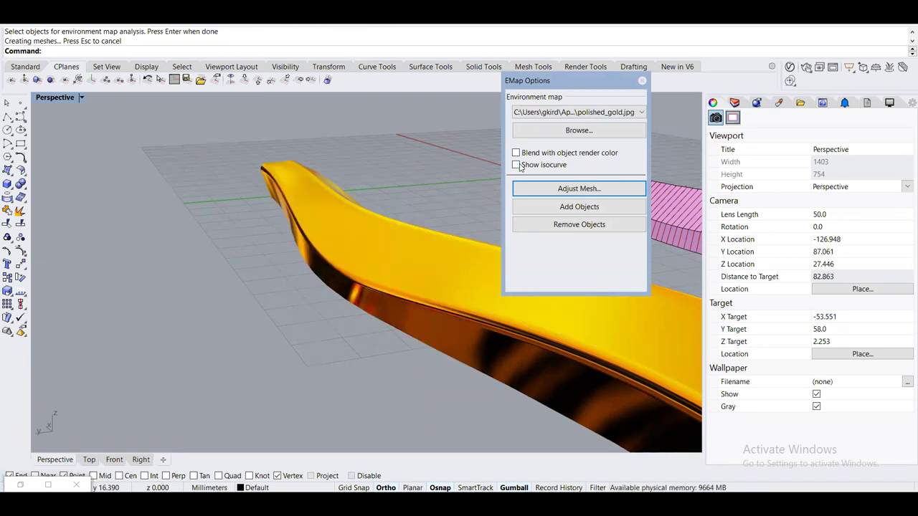
key(Return)
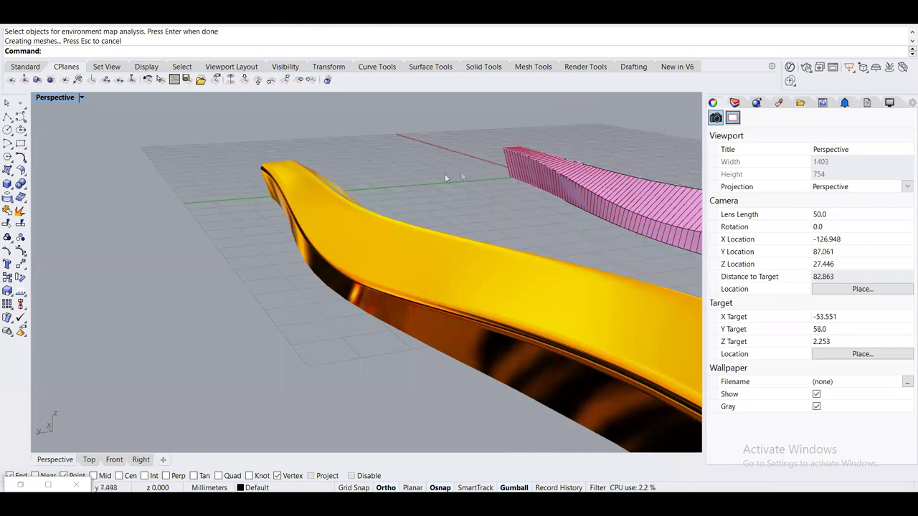
Switch to Grasshopper and move the Preview component farther from its input to make room for a material
right_drag(379, 175, 448, 254)
key(alt+Tab)
scroll(738, 213, up, 5)
drag(672, 243, 822, 238)
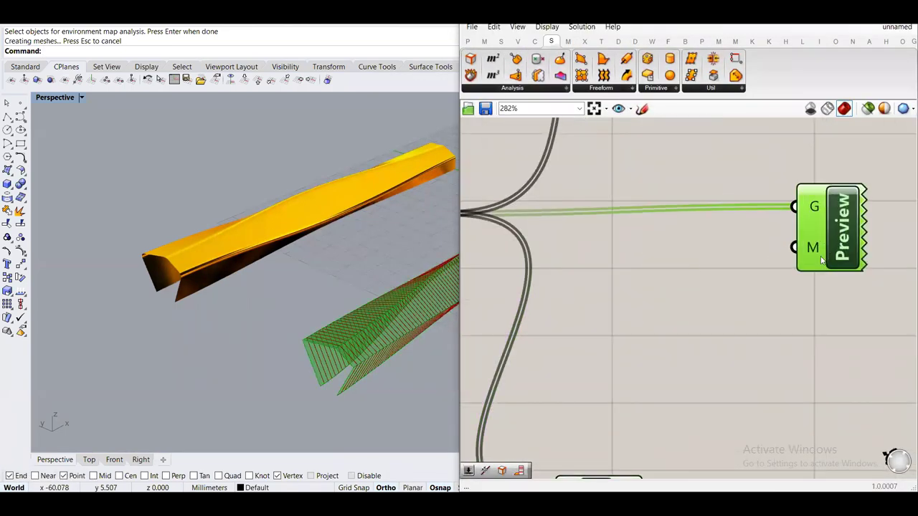
click(734, 308)
right_drag(733, 307, 726, 228)
drag(726, 228, 839, 237)
click(714, 277)
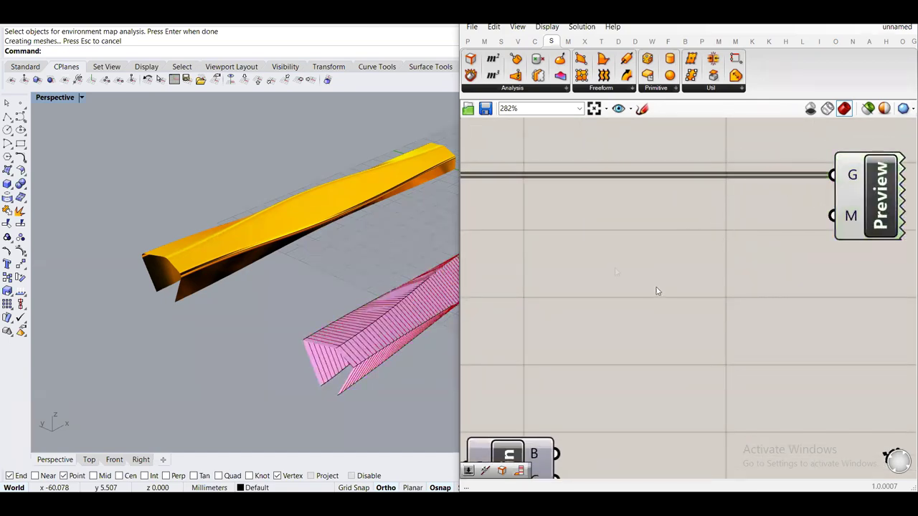
Add a Create Material component and connect its output to the Preview component's material input
double_click(641, 280)
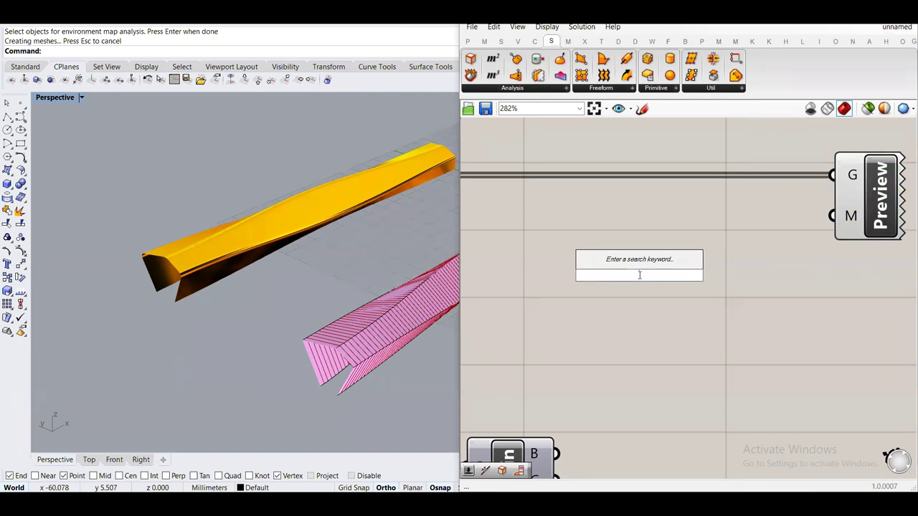
text(mater)
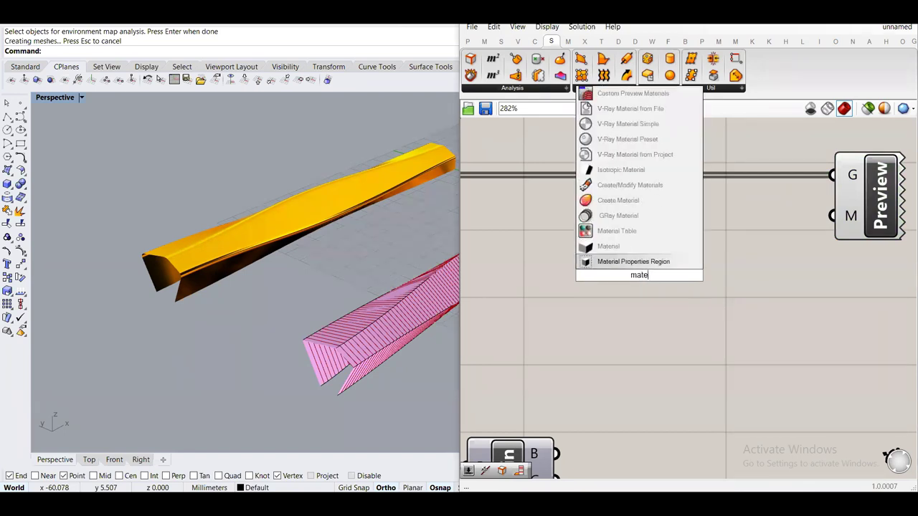
click(608, 209)
drag(670, 226, 745, 226)
drag(773, 256, 846, 220)
Hide the Contour component's preview so its lines no longer cover the pink strip
scroll(581, 344, down, 3)
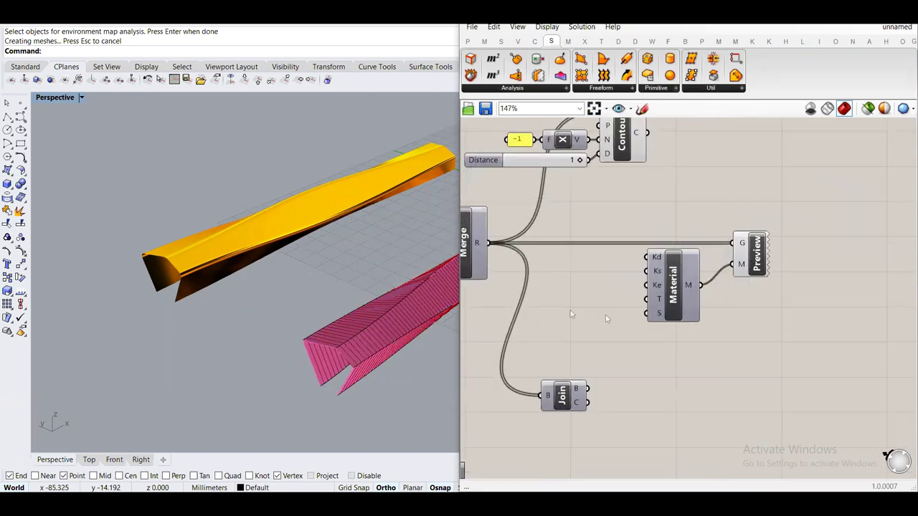
right_drag(740, 269, 697, 382)
click(729, 230)
middle_click(711, 184)
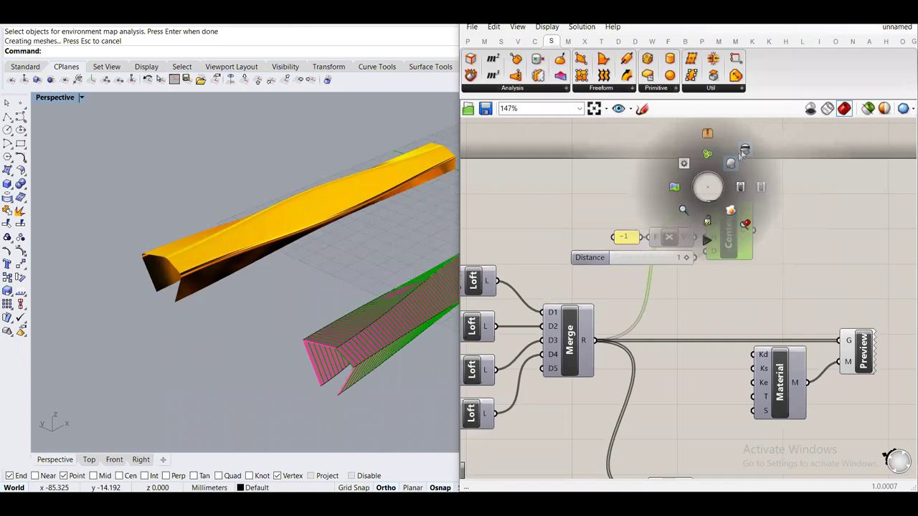
click(790, 232)
scroll(790, 232, down, 2)
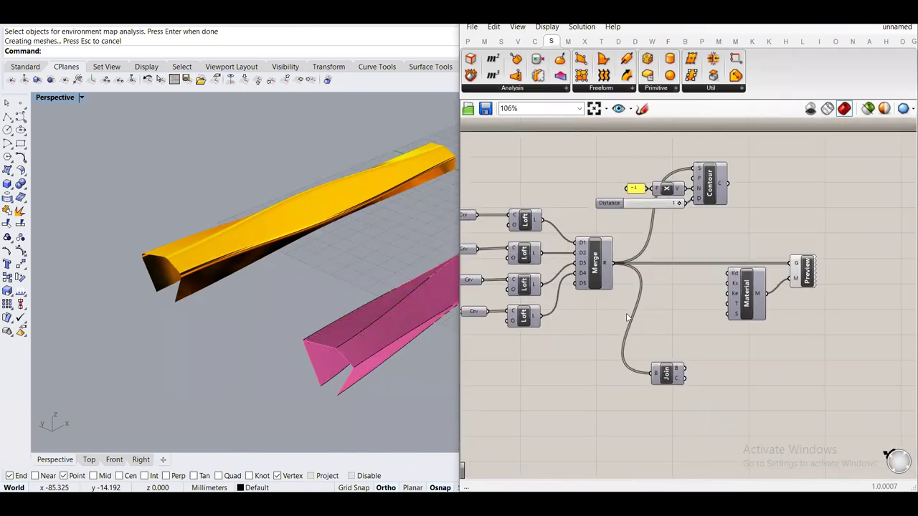
Close the EMap options to end the gold reflection analysis, and bring the pink strip into close view
right_drag(383, 384, 350, 383)
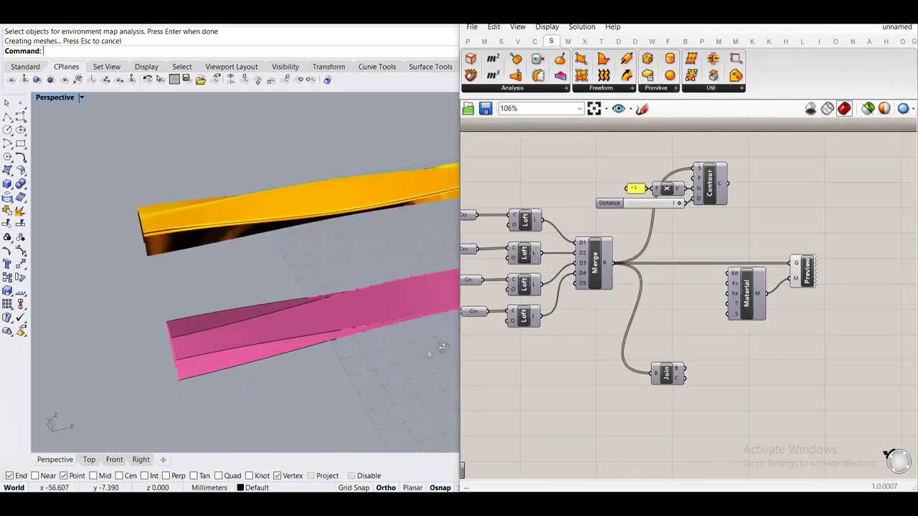
right_drag(428, 354, 343, 240)
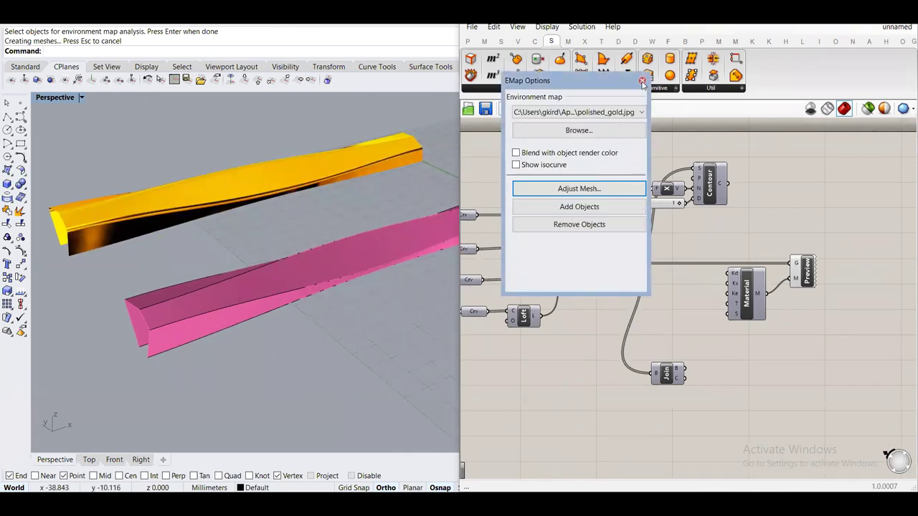
click(643, 84)
scroll(351, 266, up, 5)
shift+right_drag(371, 280, 420, 282)
Add a number slider set to 100 and connect it to the Material component's Shine input
scroll(735, 287, up, 3)
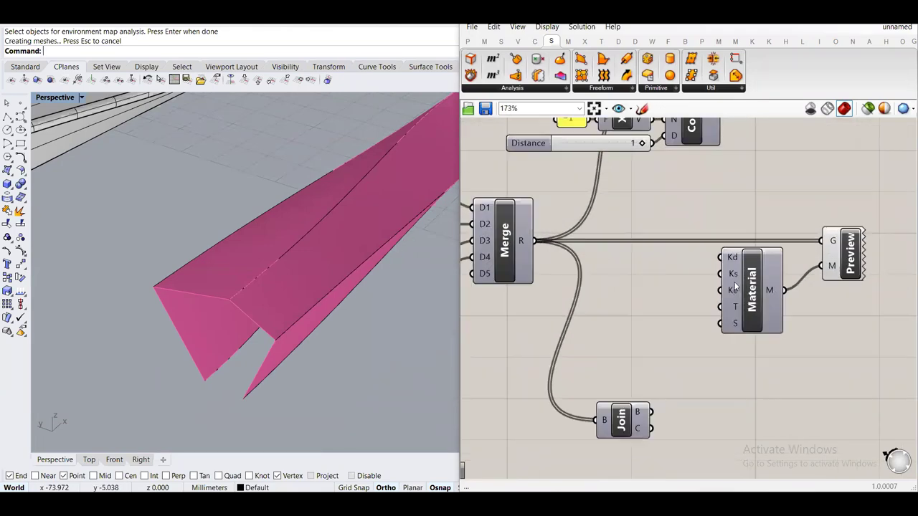
scroll(735, 287, up, 3)
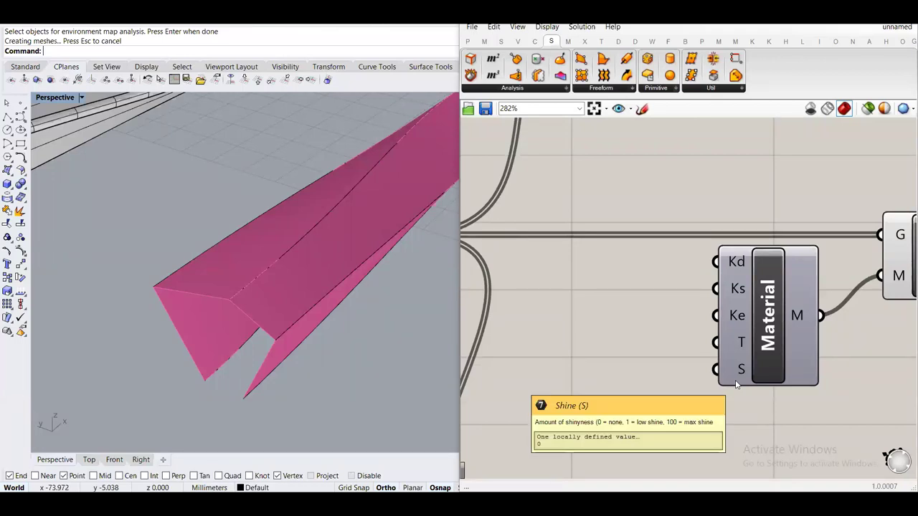
double_click(573, 362)
text(100)
key(Return)
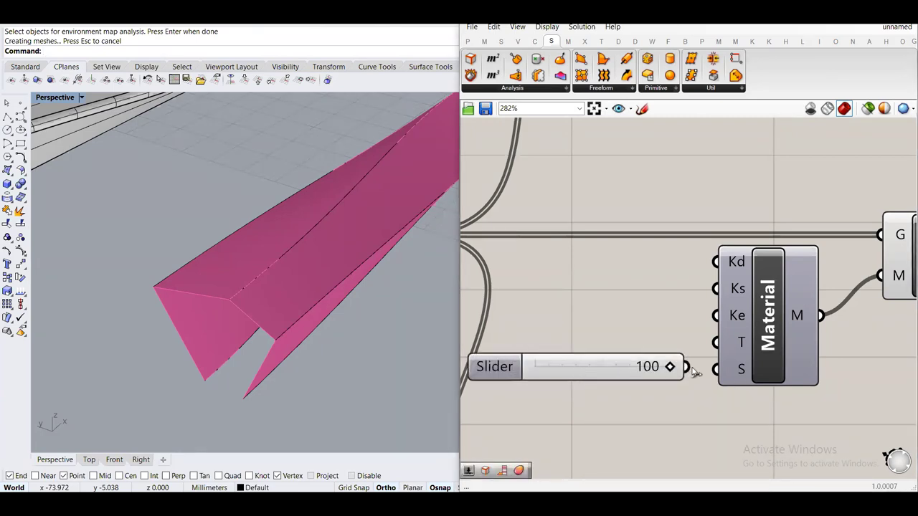
click(594, 372)
Set the Perspective viewport to Arctic display mode and view the pink strip along its length
right_drag(272, 323, 252, 176)
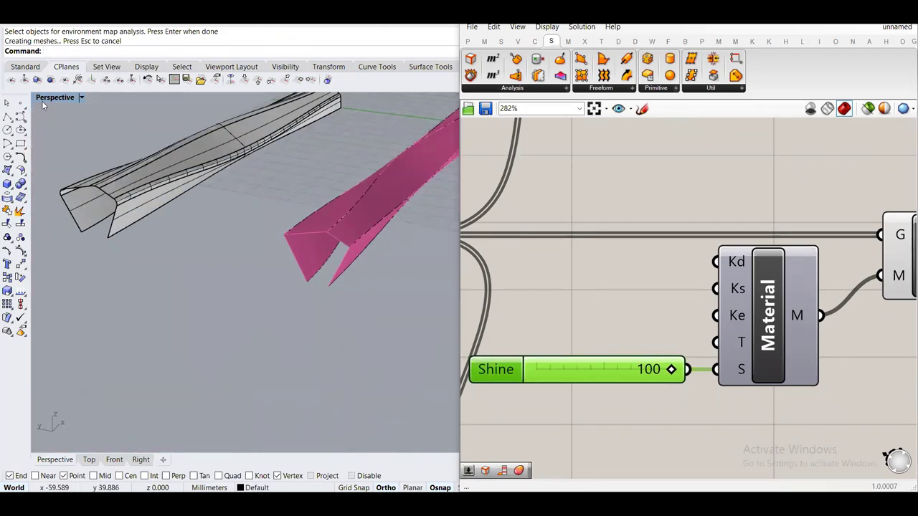
click(47, 98)
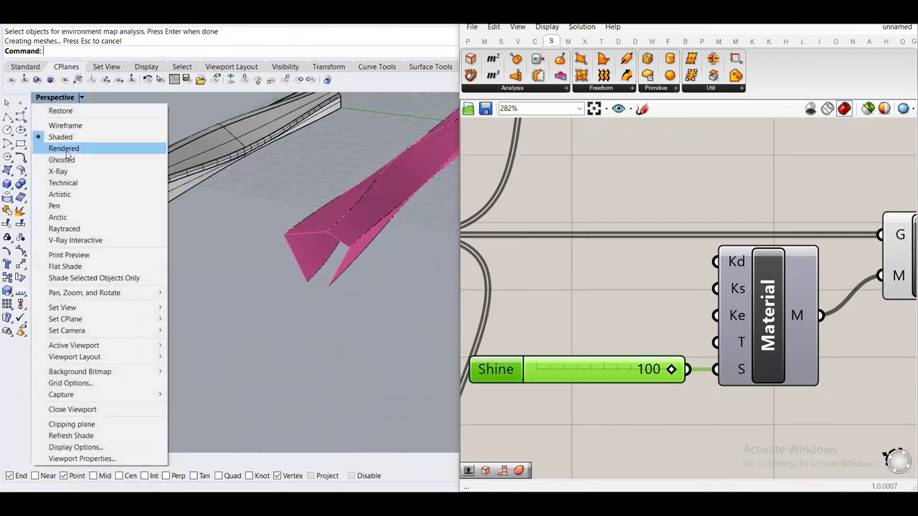
click(92, 222)
right_drag(409, 244, 308, 243)
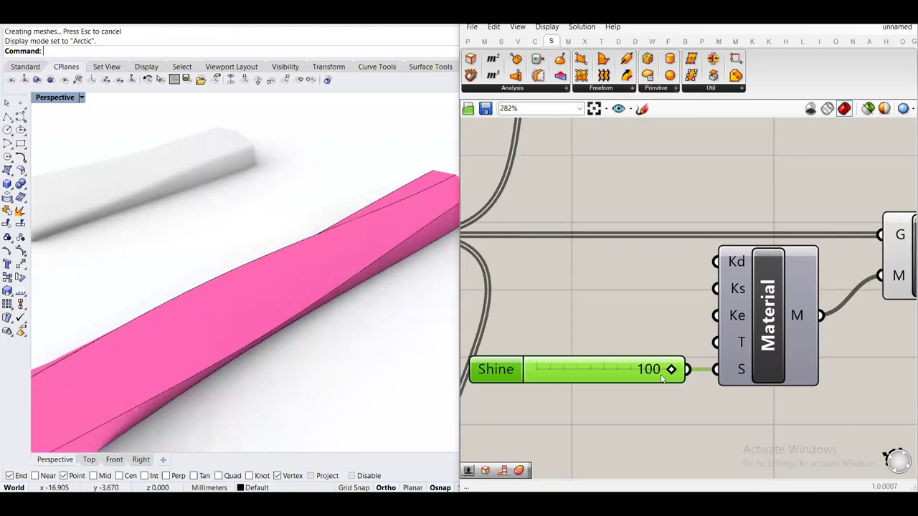
Keep the shine slider at 100 and check what the Material component's other inputs control, including specular and diffuse
mouse_move(670, 371)
mouse_down()
mouse_move(496, 375)
mouse_move(688, 369)
mouse_up()
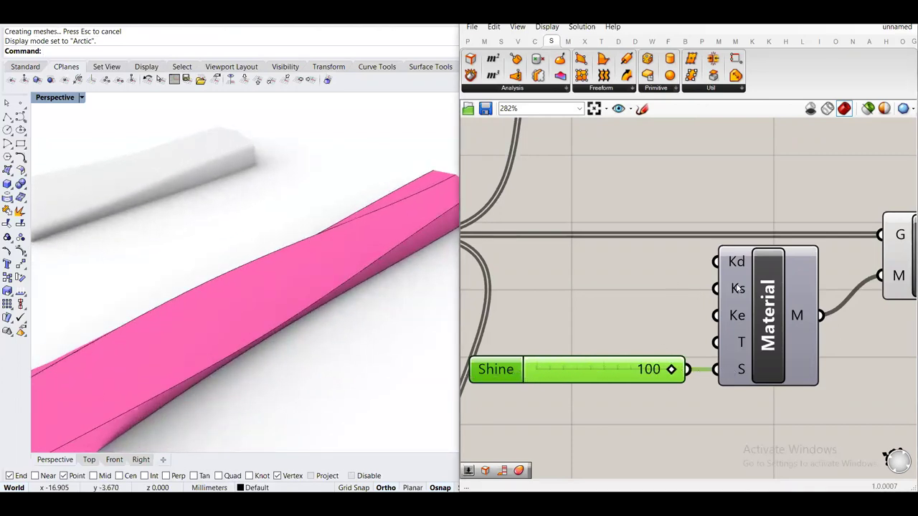
mouse_move(739, 294)
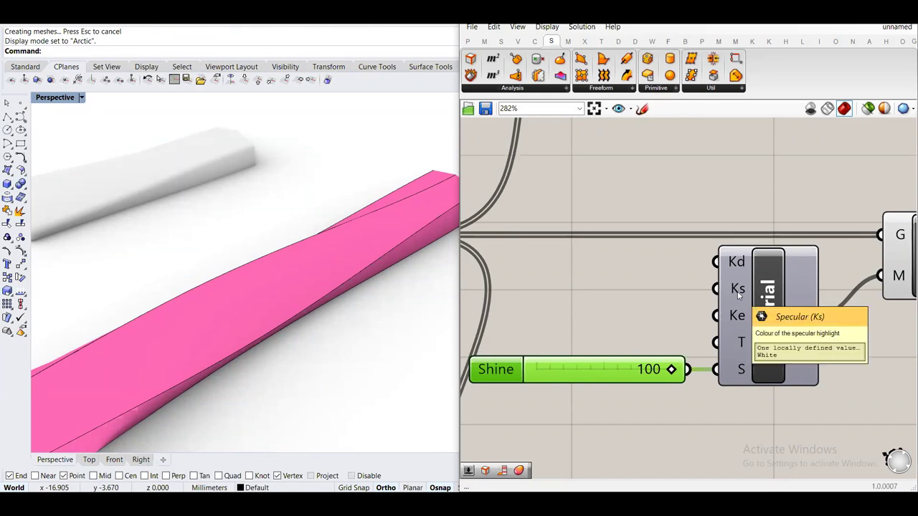
mouse_move(735, 323)
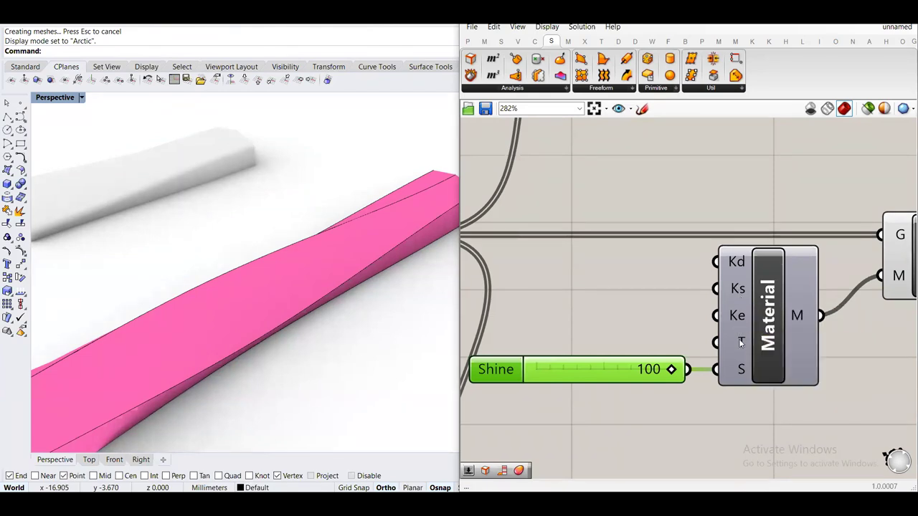
mouse_move(742, 343)
mouse_move(733, 265)
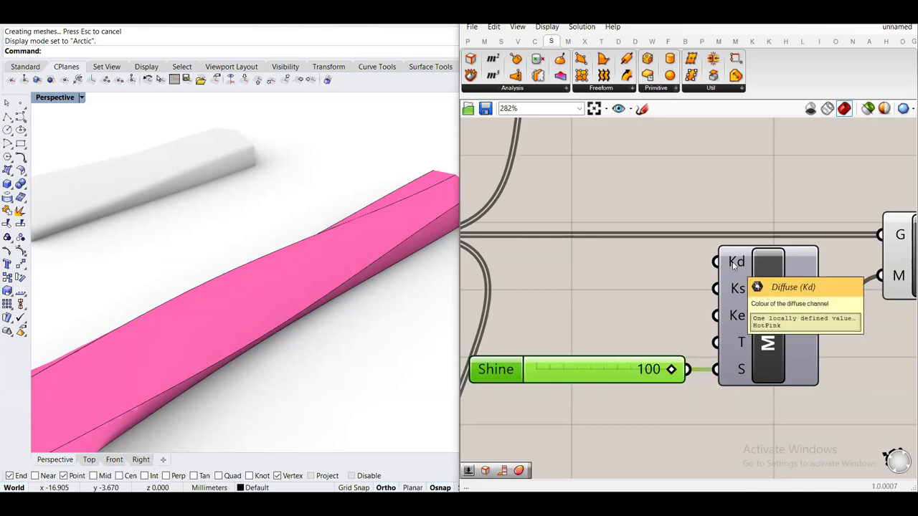
Set the Perspective viewport to Shaded display mode and show the grey and pink strips side by side from above
scroll(733, 265, down, 3)
scroll(689, 345, up, 3)
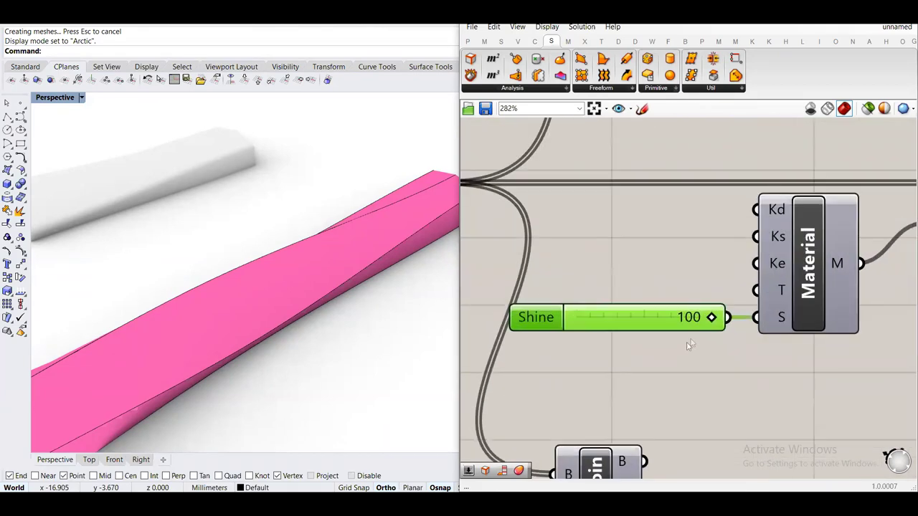
click(72, 98)
click(65, 136)
scroll(405, 195, down, 5)
right_drag(400, 236, 366, 242)
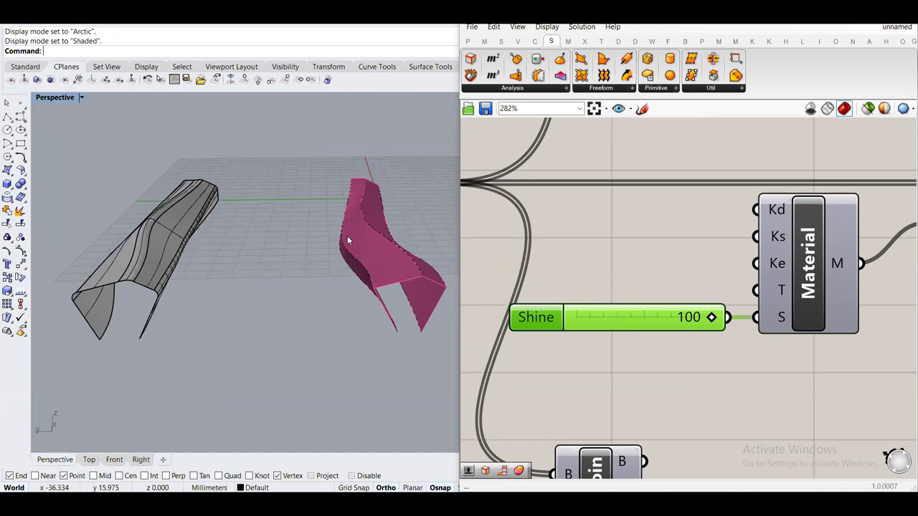
right_drag(357, 243, 334, 221)
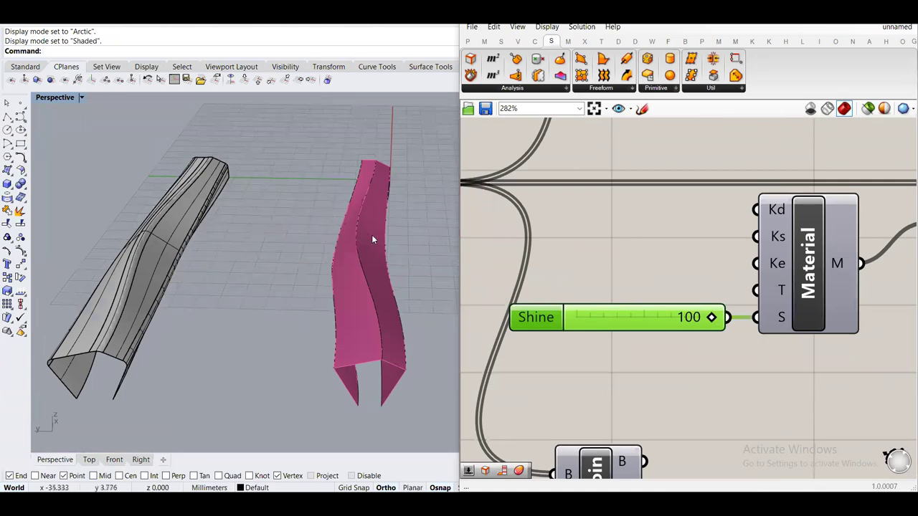
Delete the Material component and its Shine slider, leaving the Preview component's material input unconnected
right_drag(750, 283, 729, 283)
scroll(729, 283, down, 2)
drag(750, 377, 623, 275)
key(Delete)
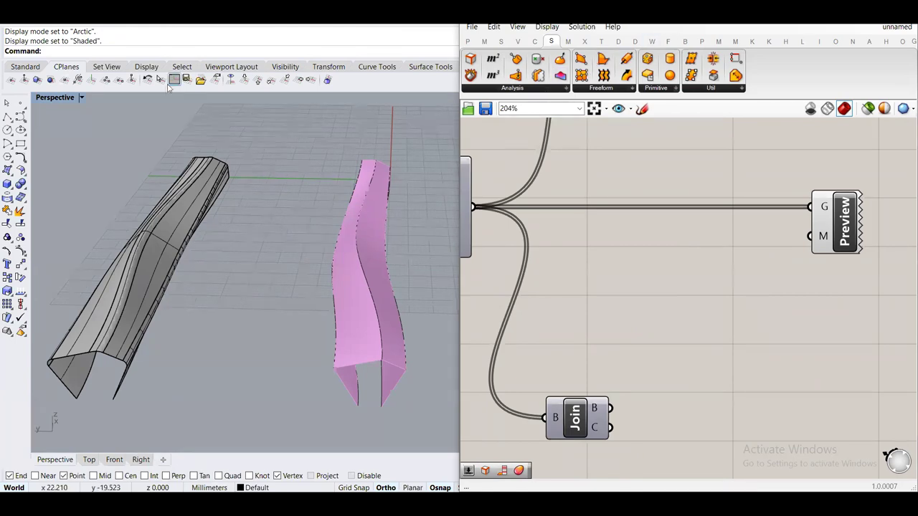
Select the grey filleted strip and run EMap reflection analysis on it
right_drag(166, 108, 274, 294)
drag(349, 390, 139, 188)
text(Ex)
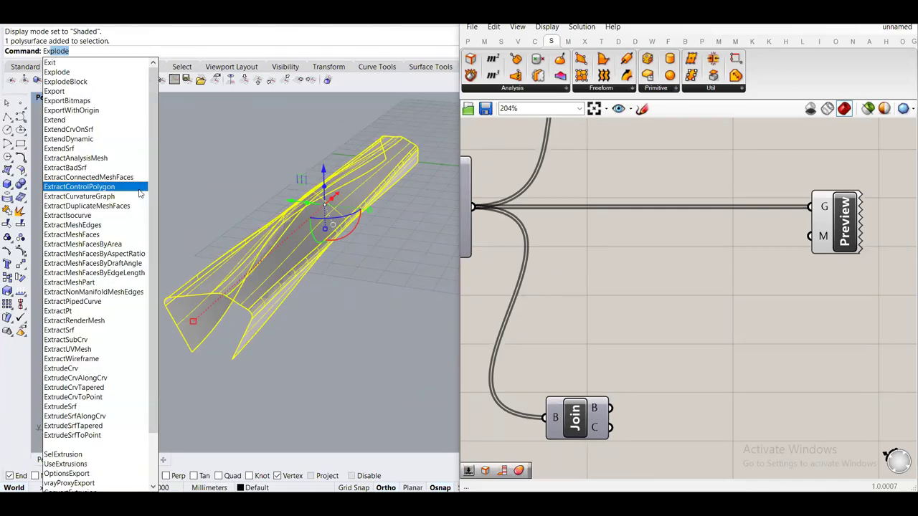
key(BackSpace)
text(map)
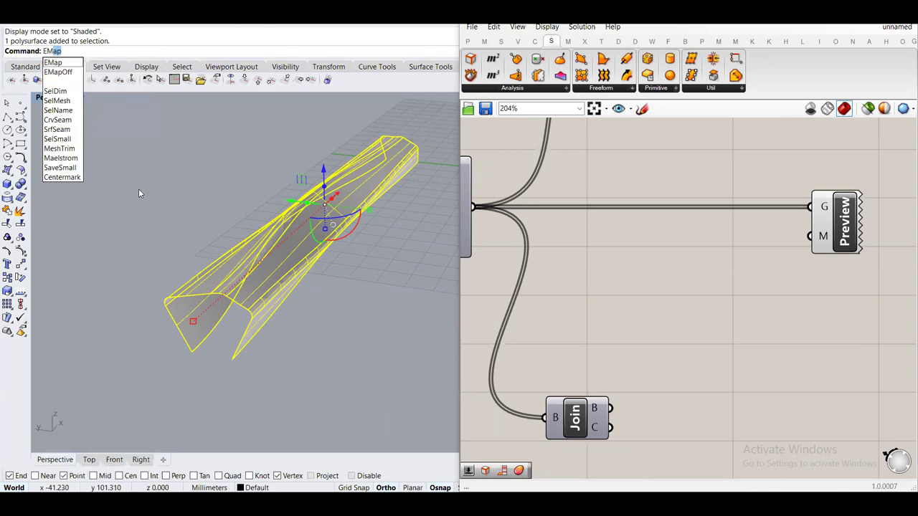
key(Return)
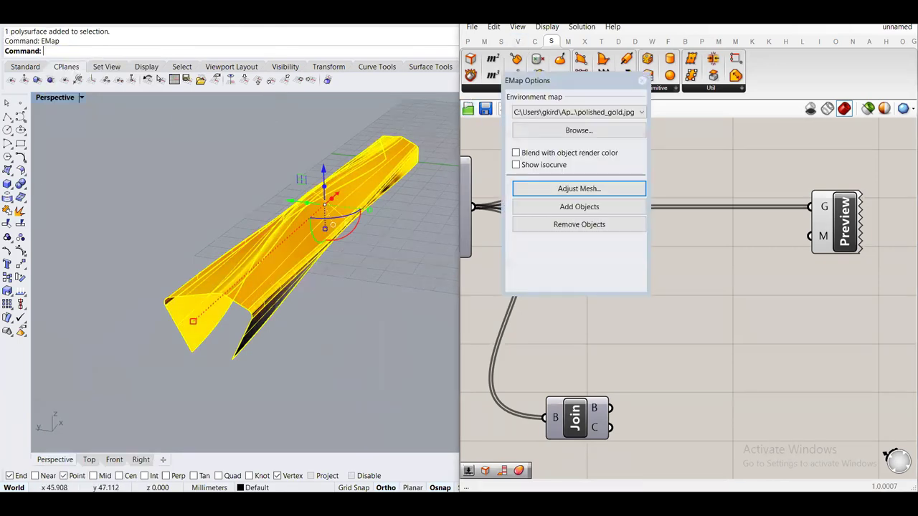
Place the EMap options clear of the strip, switch the environment map to arches.png and examine the reflections along the rounded edges
drag(556, 79, 84, 49)
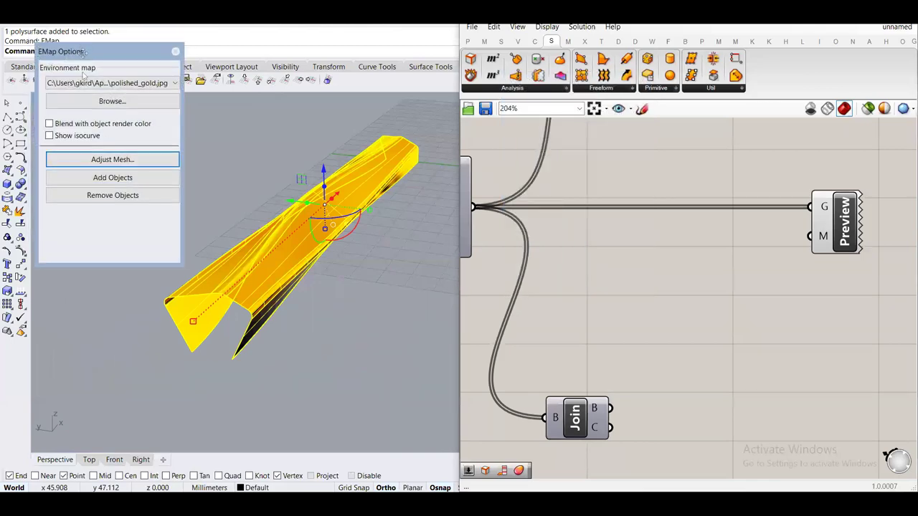
click(89, 84)
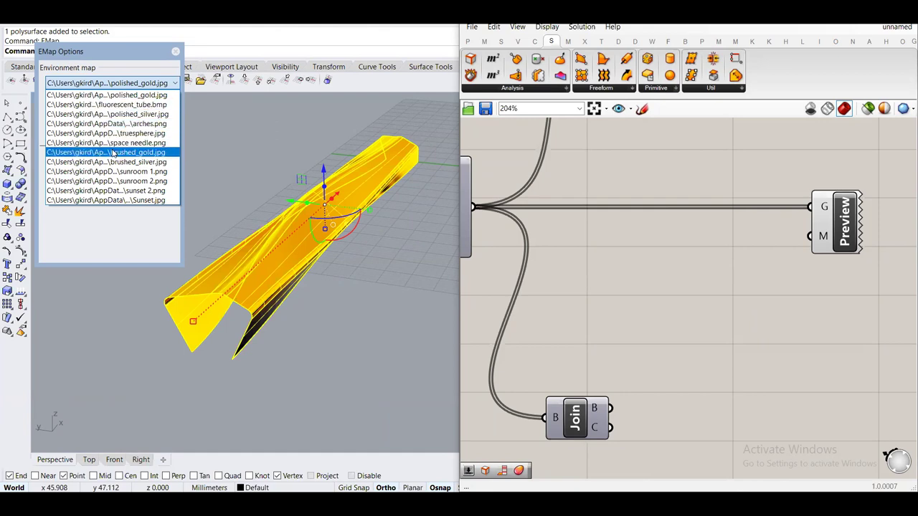
click(157, 125)
scroll(342, 282, up, 10)
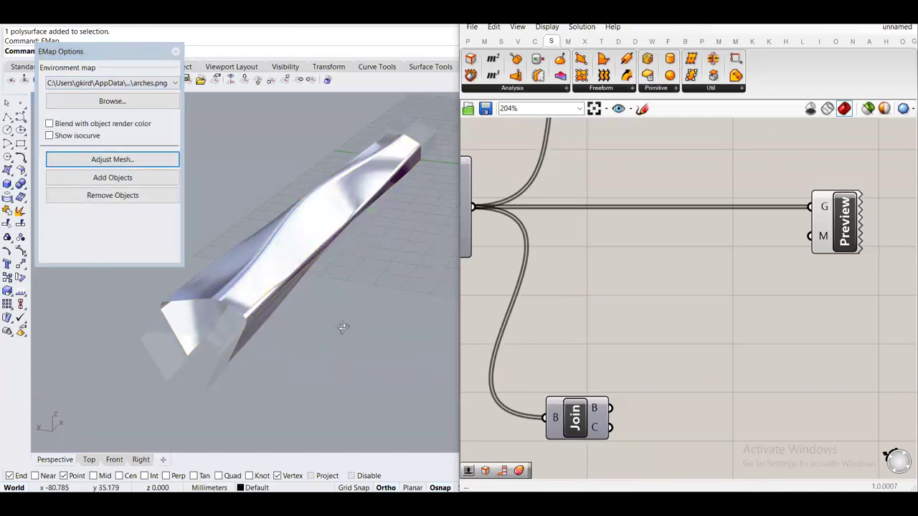
scroll(289, 270, down, 6)
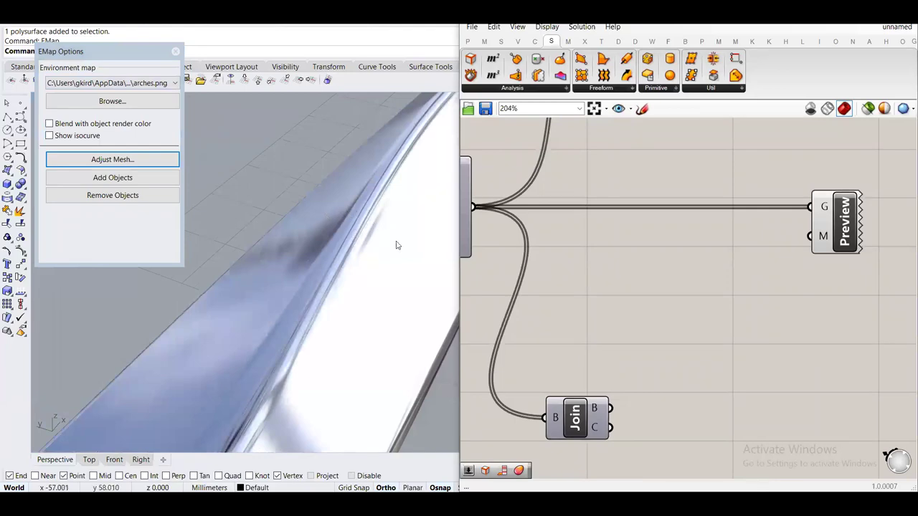
right_drag(358, 246, 353, 253)
right_drag(365, 292, 288, 350)
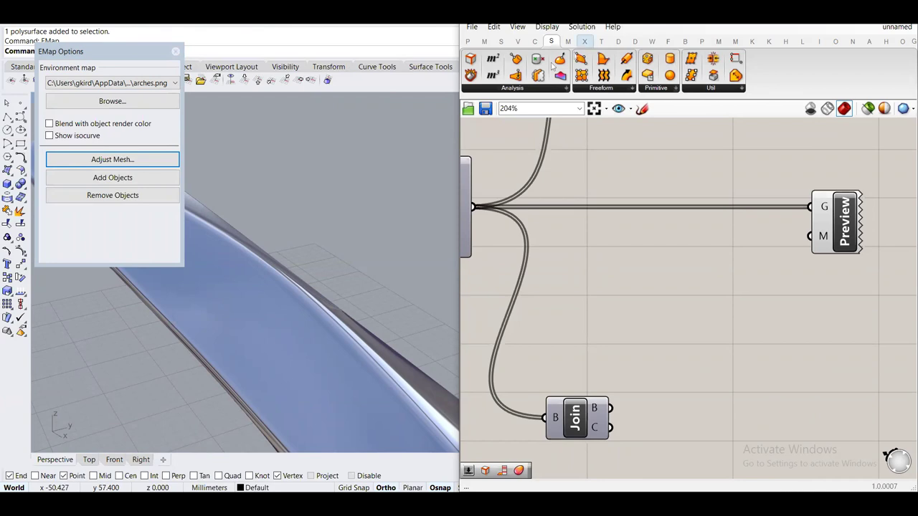
Close the EMap options to end the arches reflection analysis and view the grey strip from its open end
click(176, 52)
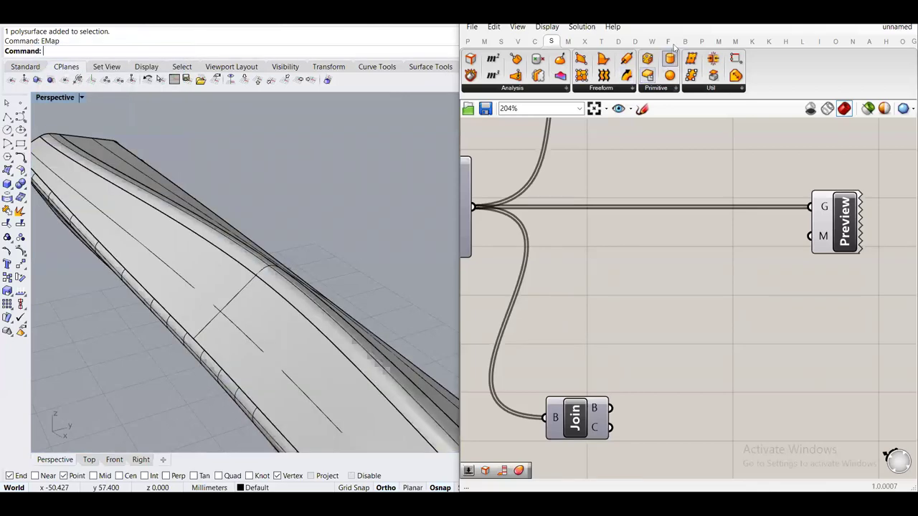
scroll(324, 230, down, 5)
right_drag(325, 230, 210, 336)
right_click(355, 192)
right_drag(317, 325, 359, 335)
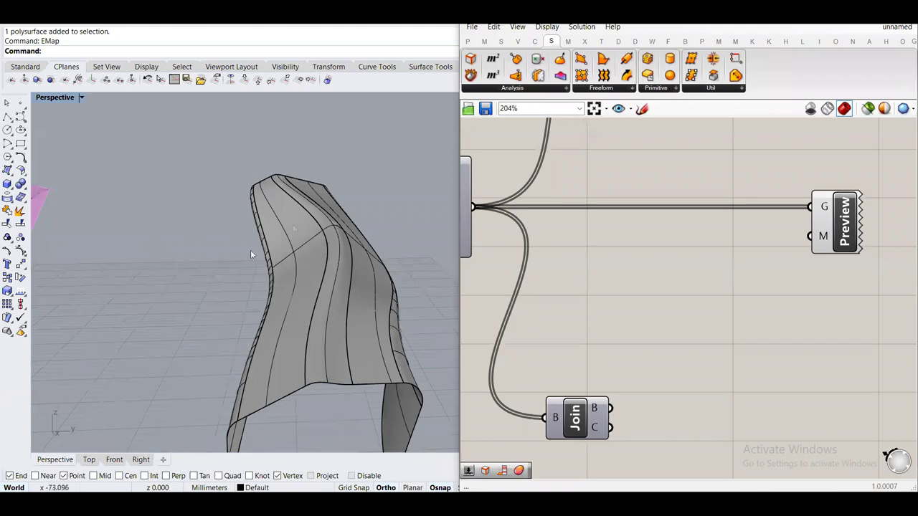
right_drag(342, 388, 334, 302)
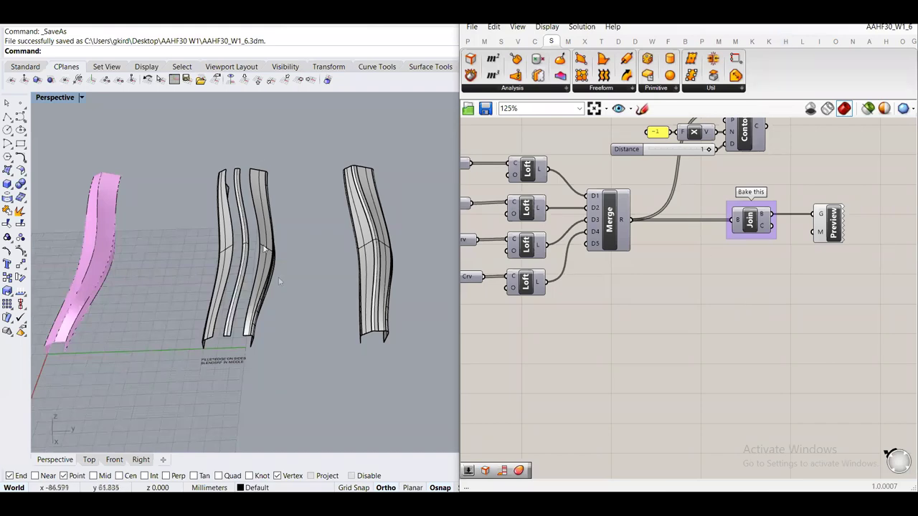
Examine the separated strip pieces with the FILLETEDGE and BLENDSRF note, compare them with the joined strip, and review the Grasshopper definition
scroll(660, 214, down, 3)
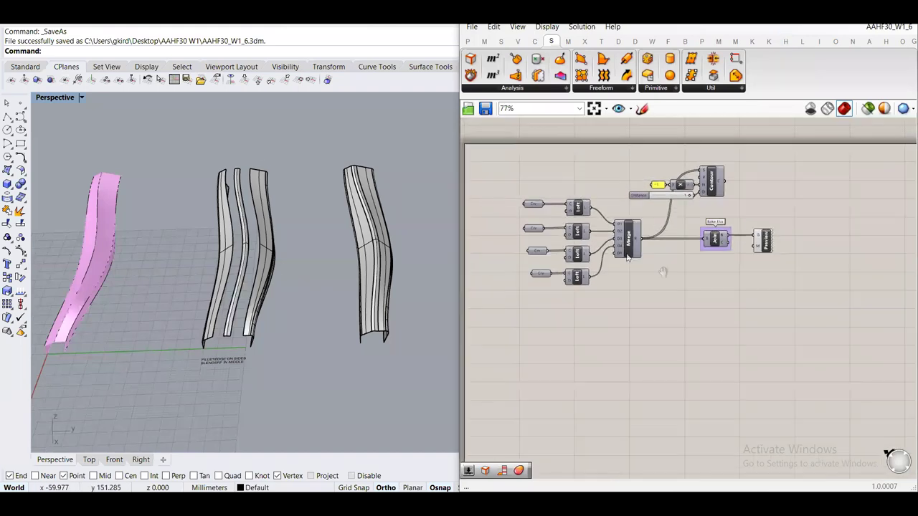
right_drag(641, 265, 619, 260)
right_drag(241, 257, 316, 276)
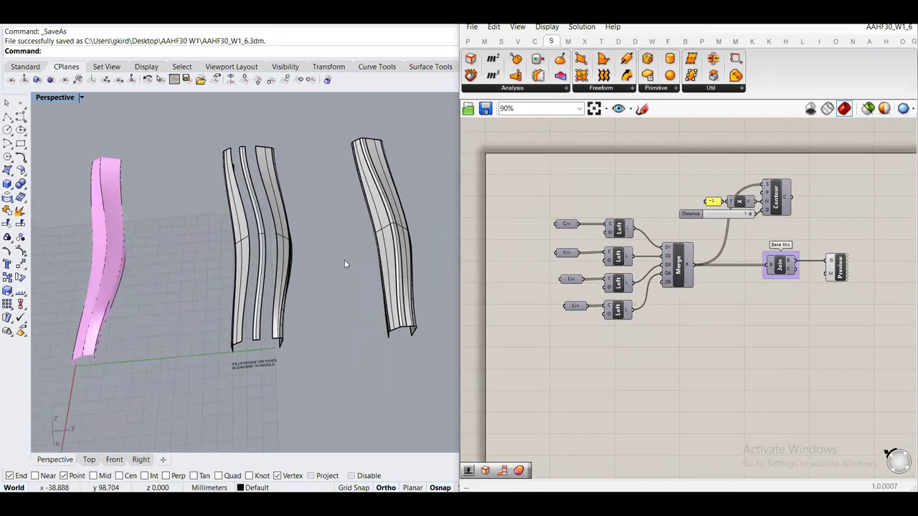
scroll(245, 364, up, 5)
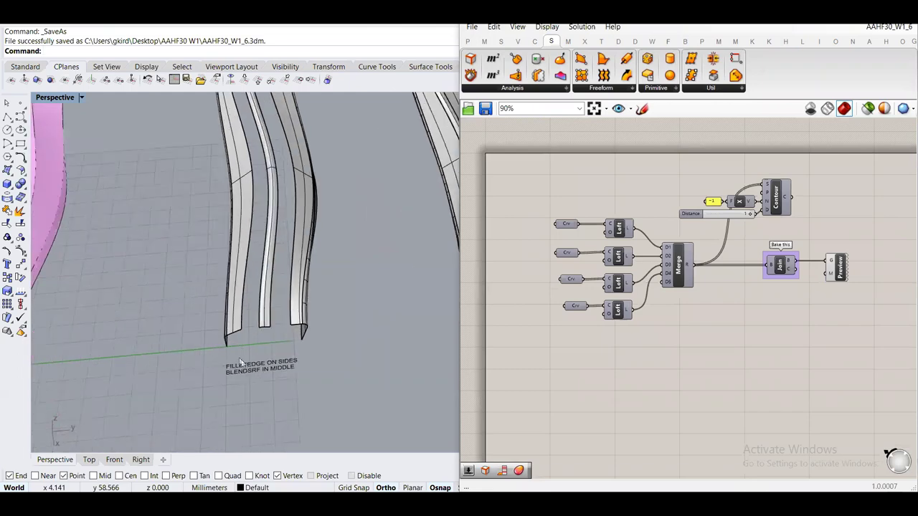
scroll(319, 334, down, 8)
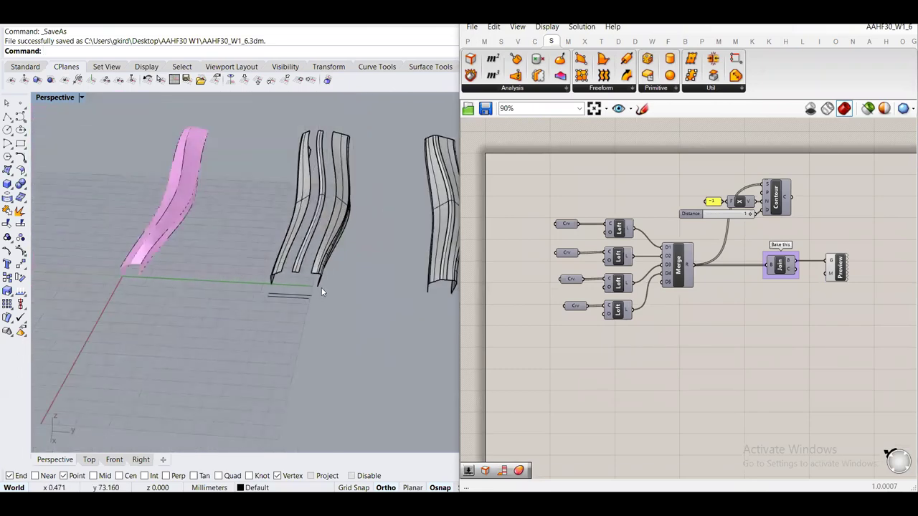
scroll(271, 310, up, 4)
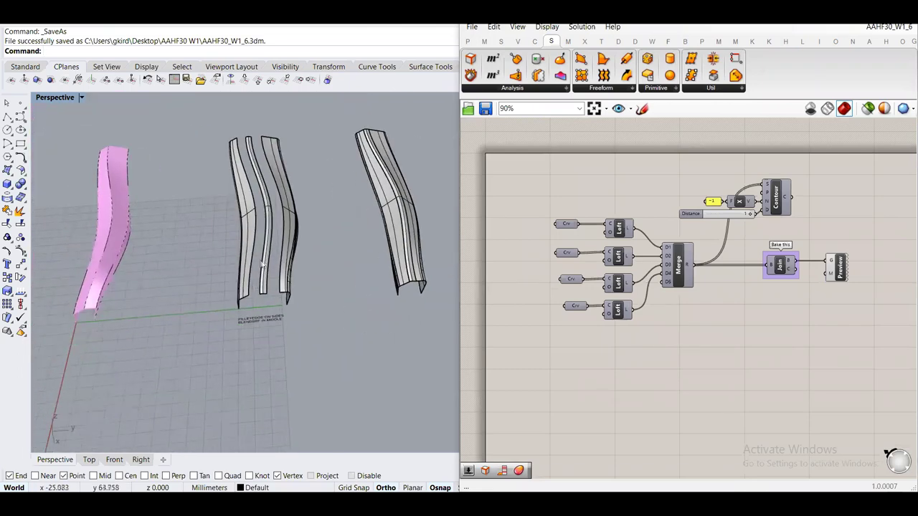
scroll(239, 327, up, 3)
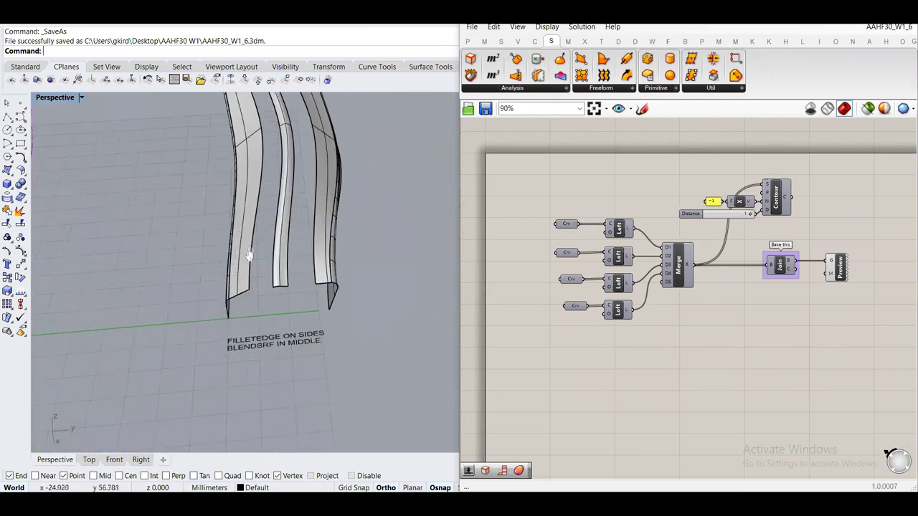
scroll(247, 255, up, 2)
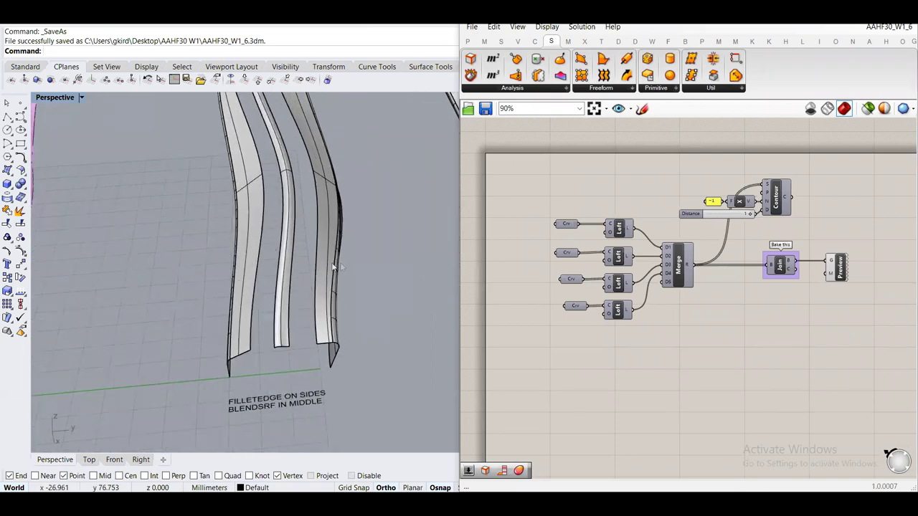
scroll(323, 260, down, 4)
scroll(317, 258, up, 1)
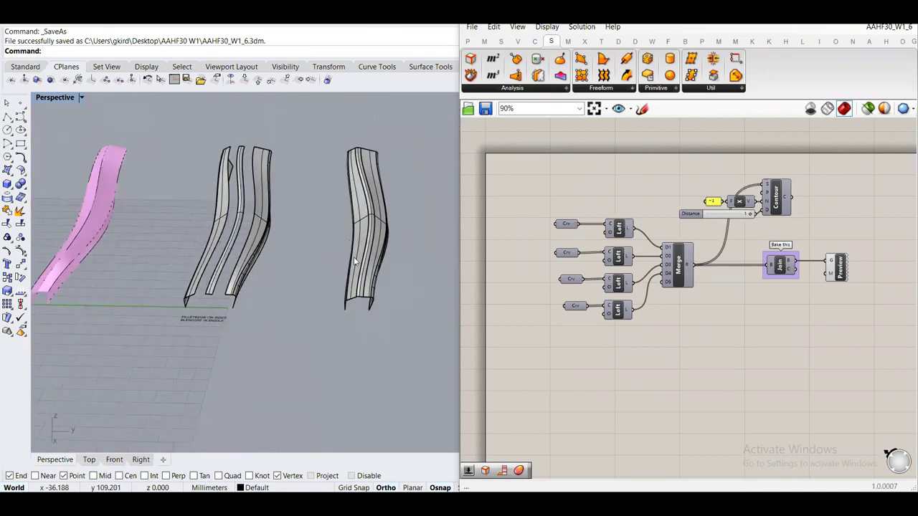
scroll(364, 243, up, 3)
scroll(252, 234, down, 1)
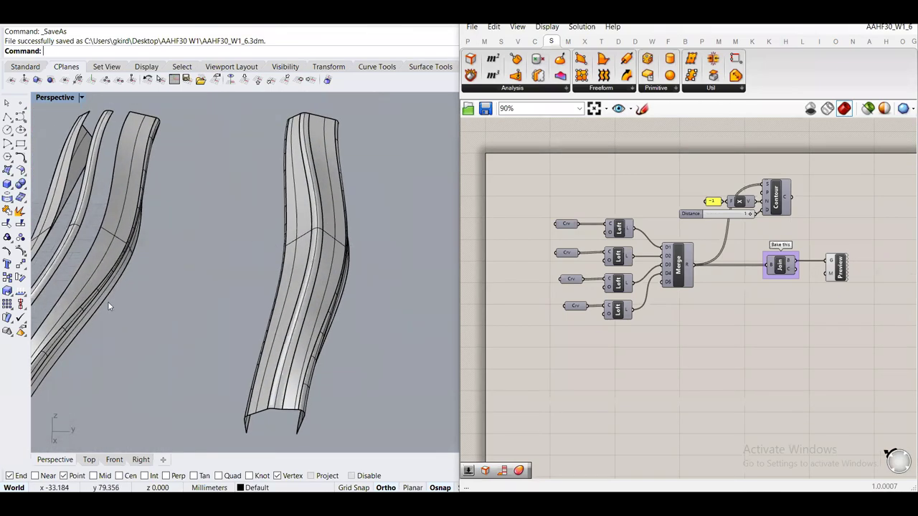
scroll(281, 244, down, 2)
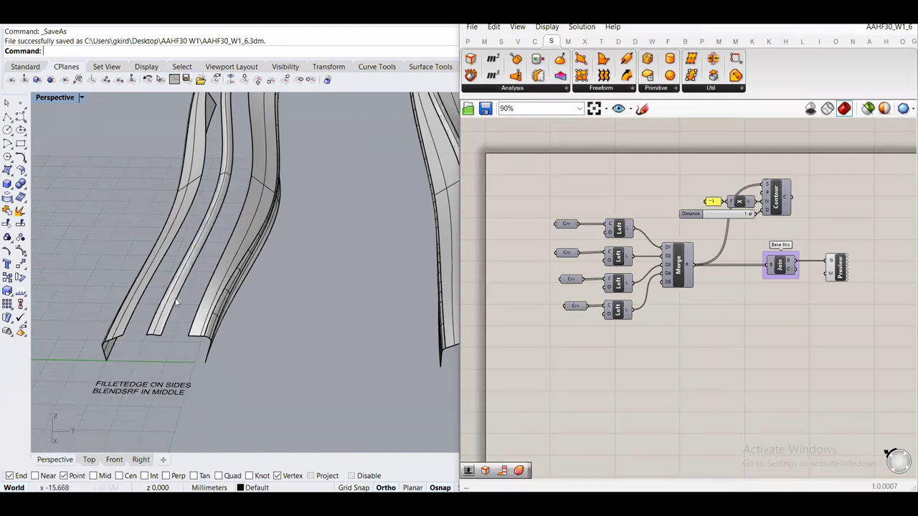
Delete the three separated strip pieces and the FILLETEDGE/BLENDSRF text note in front of them
drag(305, 296, 67, 248)
key(Delete)
drag(180, 421, 107, 362)
key(Delete)
Move the joined grey strip along the Y axis into the cleared space beside the pink strip, and deselect it
scroll(275, 319, down, 3)
click(405, 241)
drag(423, 237, 240, 229)
click(271, 284)
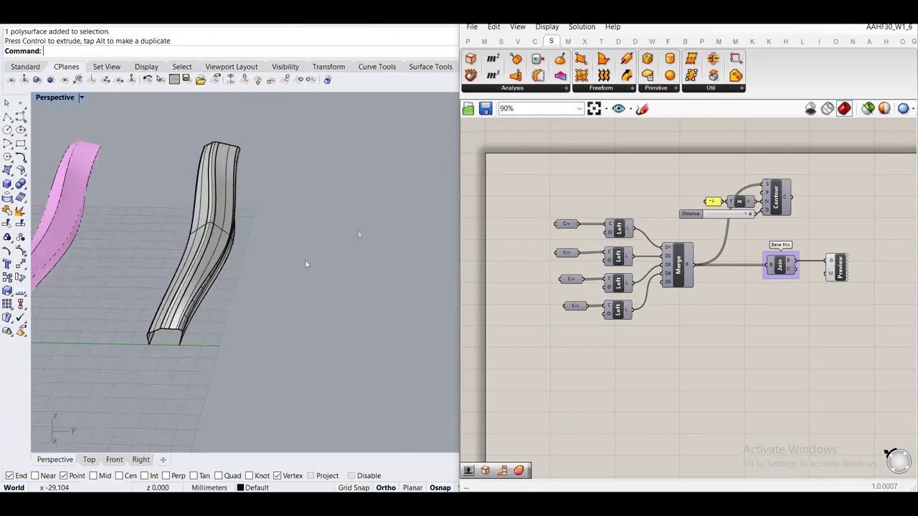
Minimize the Grasshopper window and bring the grey strip into view in the full-width Perspective viewport
drag(627, 29, 628, 133)
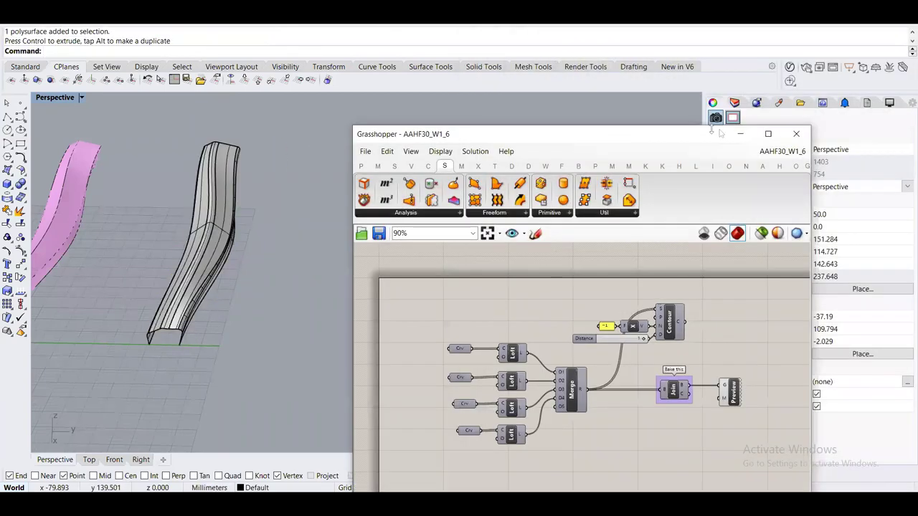
click(772, 134)
right_drag(359, 237, 419, 236)
scroll(282, 263, up, 2)
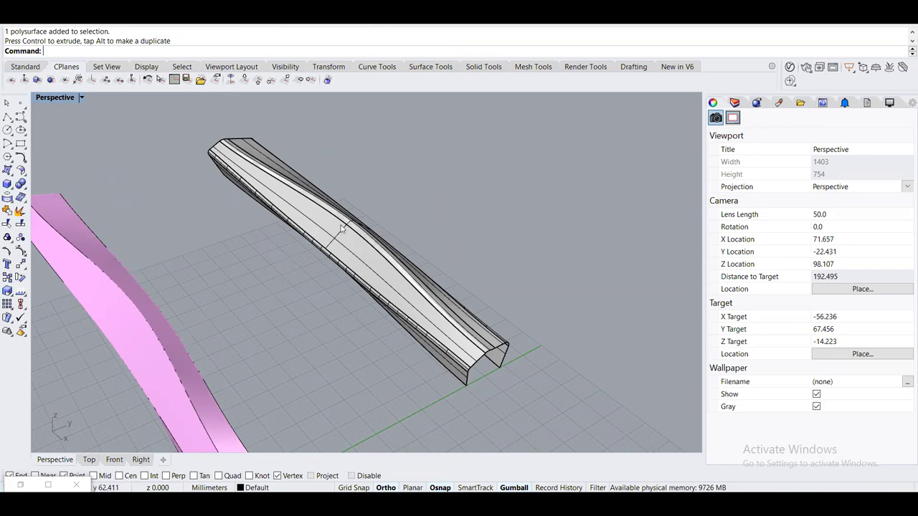
Examine the grey strip's long top face, its filleted side edge and the blended edge around the middle bend
right_drag(344, 229, 307, 222)
scroll(307, 222, up, 10)
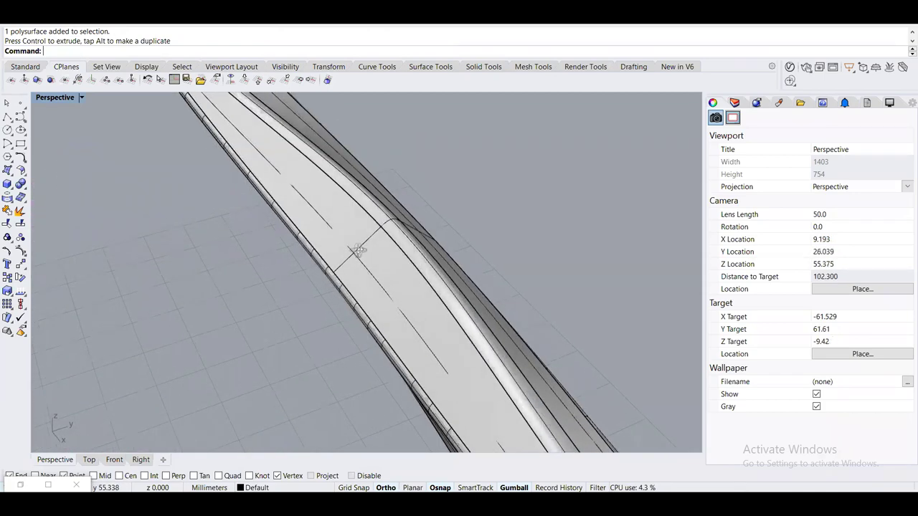
right_drag(335, 267, 354, 252)
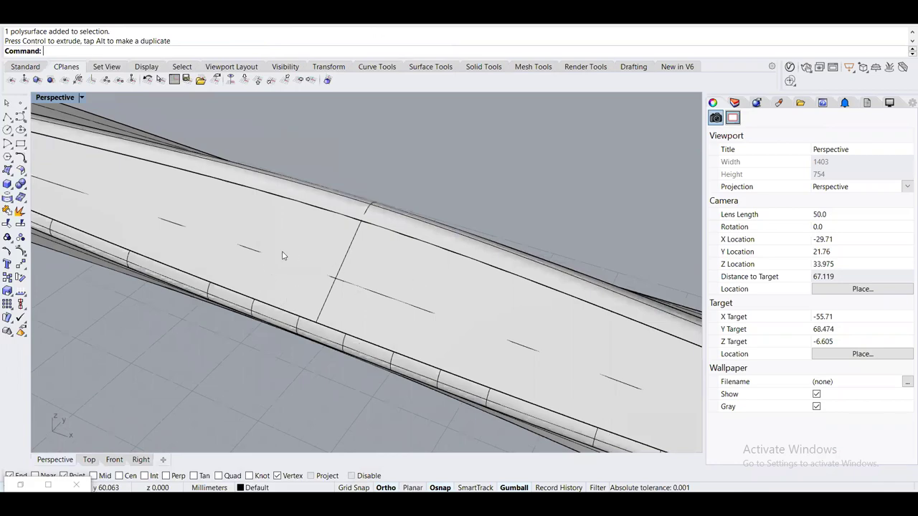
scroll(293, 260, down, 2)
right_drag(293, 260, 363, 258)
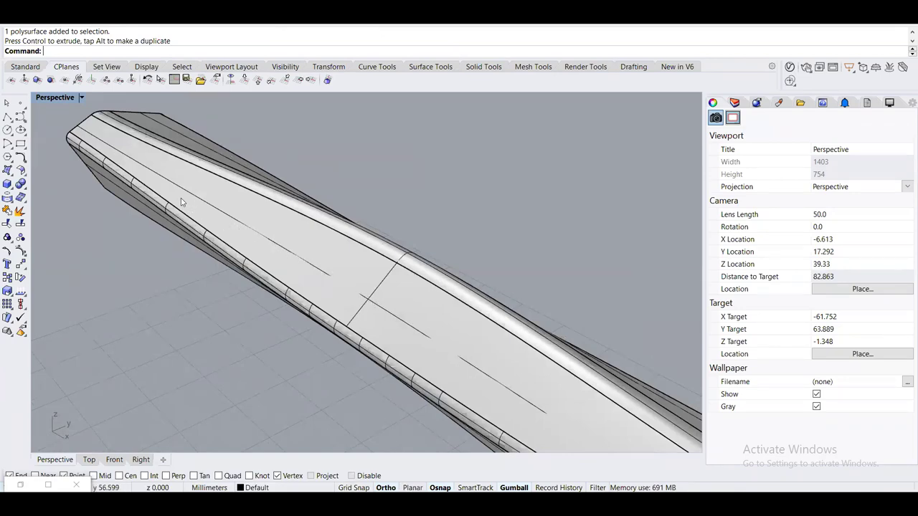
right_drag(367, 294, 391, 305)
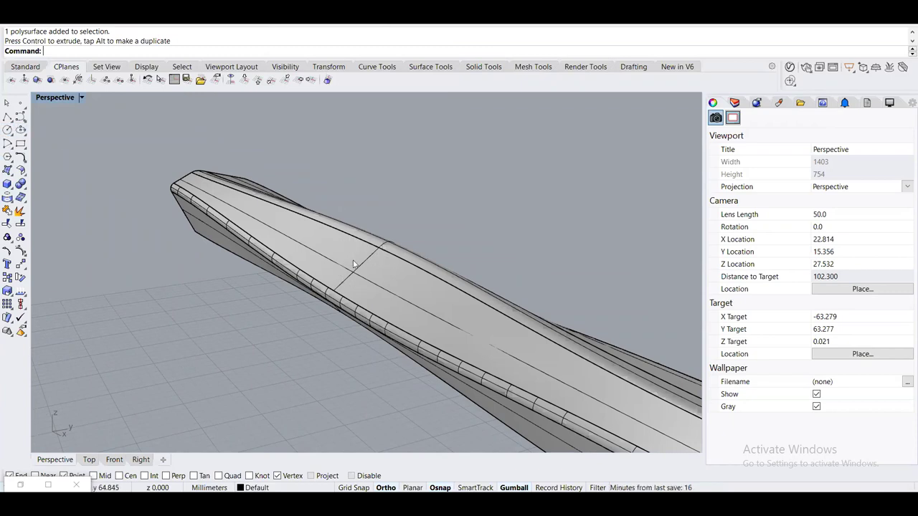
mouse_move(353, 265)
right_down()
mouse_move(338, 240)
mouse_move(359, 262)
mouse_move(411, 265)
mouse_move(345, 264)
right_up()
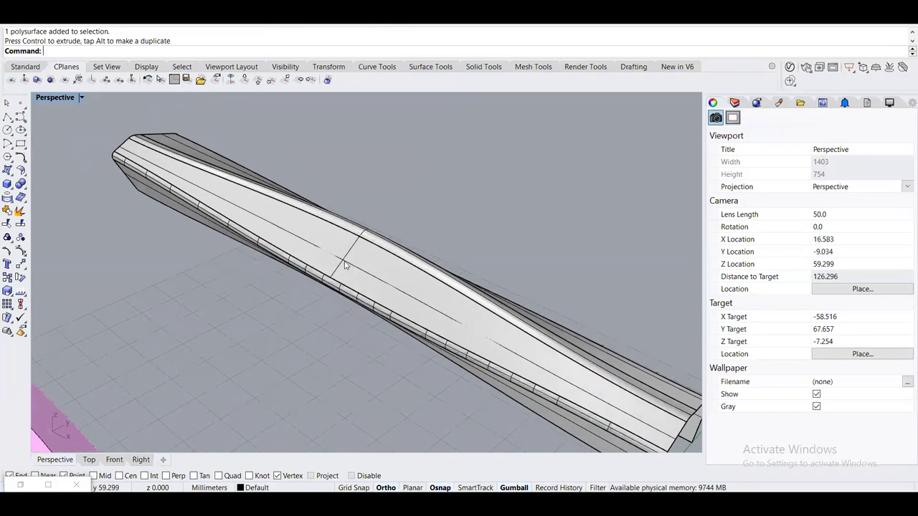
Extract the long top face from the joined grey strip as a separate surface with ExtractSrf
click(345, 265)
click(229, 301)
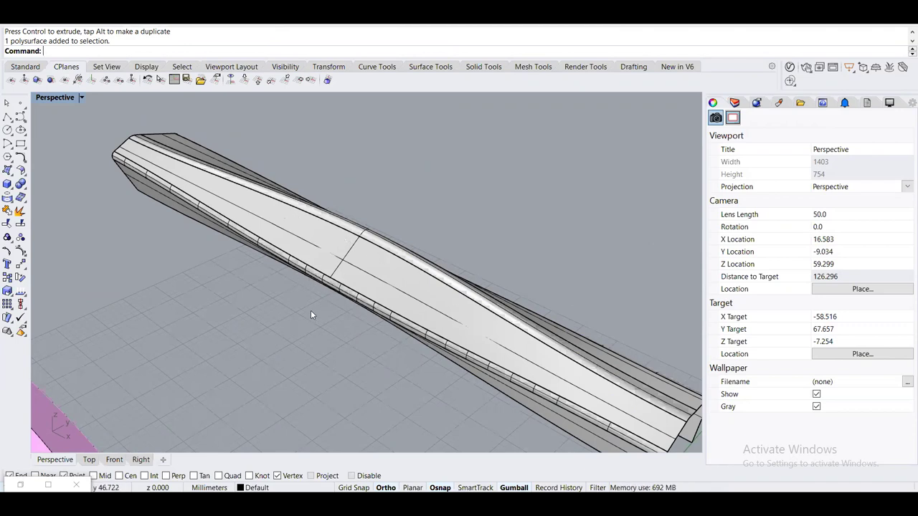
text(ExtractSrf)
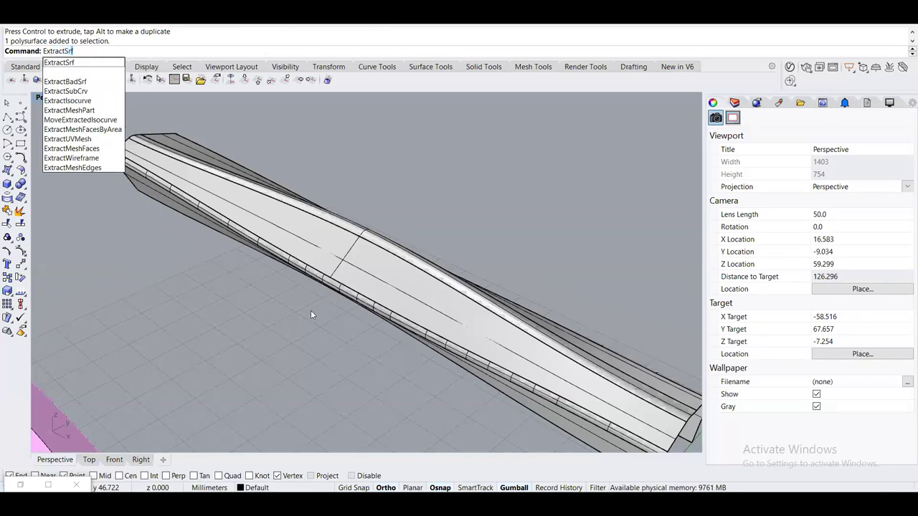
key(Return)
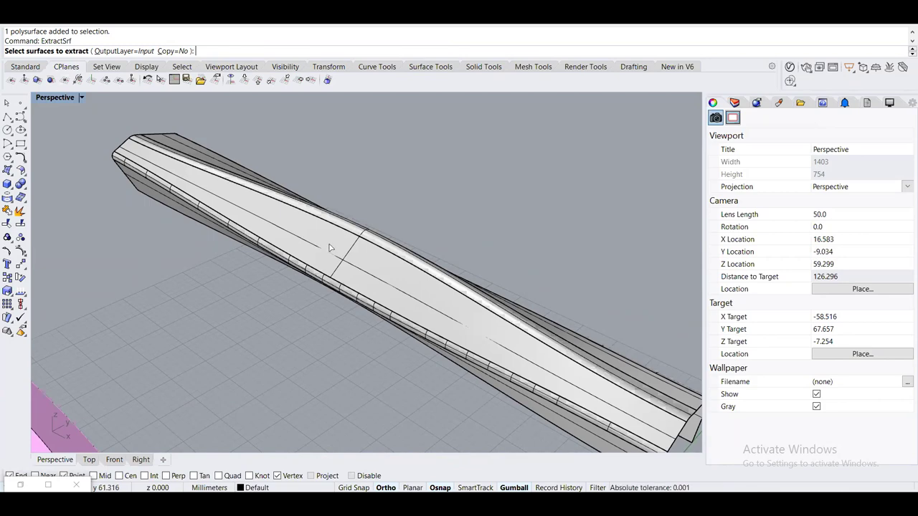
mouse_move(334, 248)
right_down()
mouse_move(272, 235)
mouse_move(323, 236)
mouse_move(325, 246)
right_up()
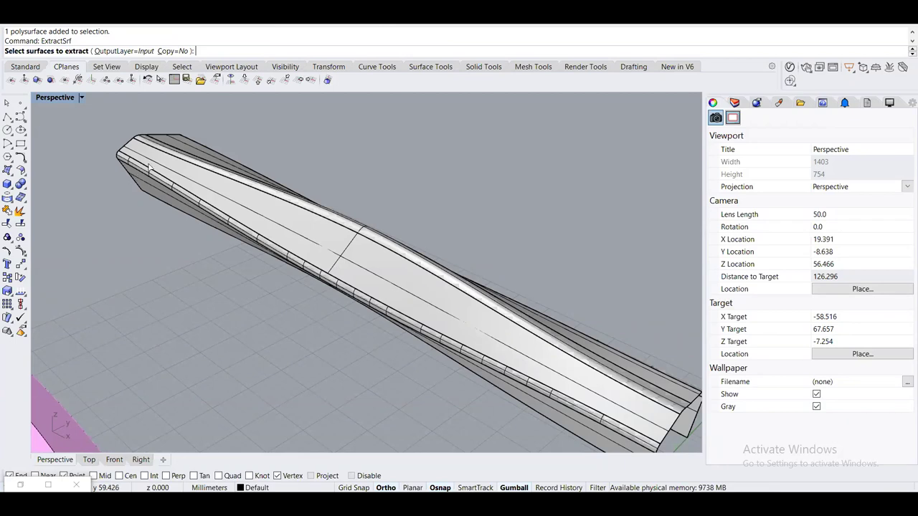
mouse_move(321, 243)
right_down()
mouse_move(282, 257)
mouse_move(308, 256)
mouse_move(323, 241)
right_up()
click(309, 254)
scroll(322, 248, up, 3)
scroll(321, 246, down, 2)
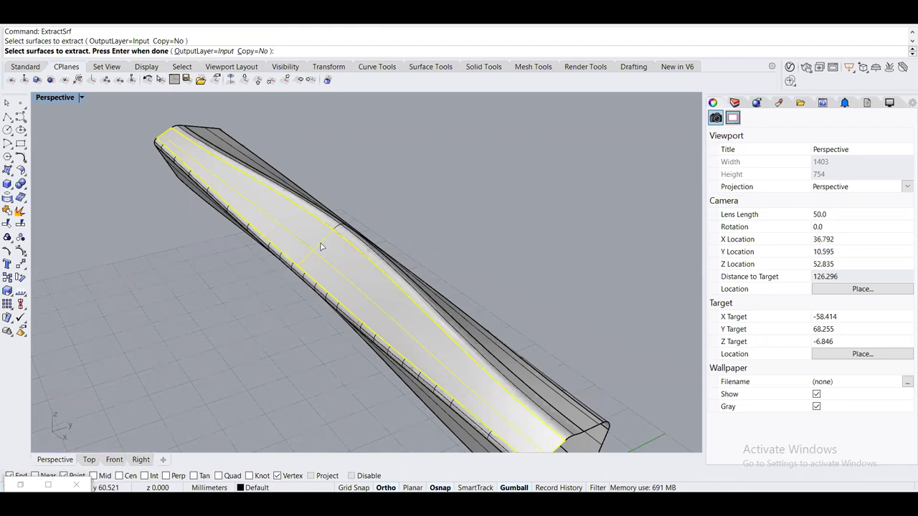
key(Return)
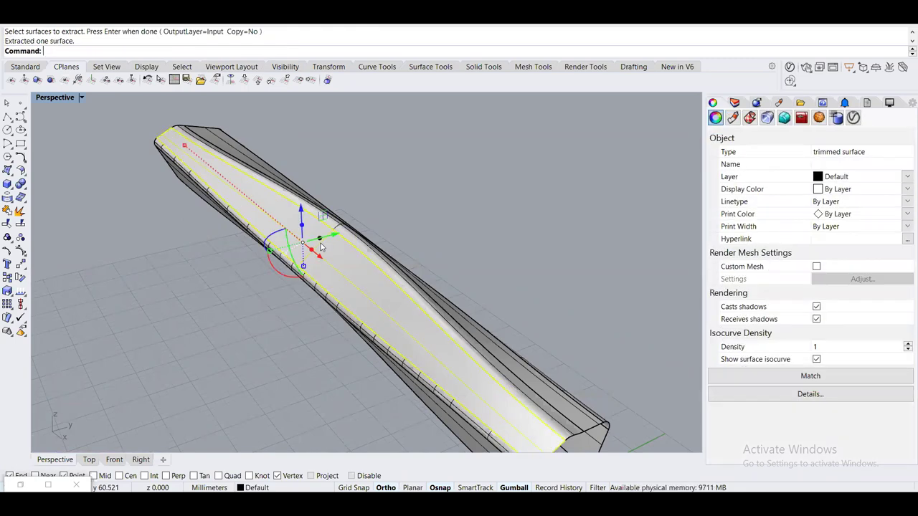
Try lifting the extracted top face above the remaining strip, and undo that move
right_drag(321, 247, 359, 183)
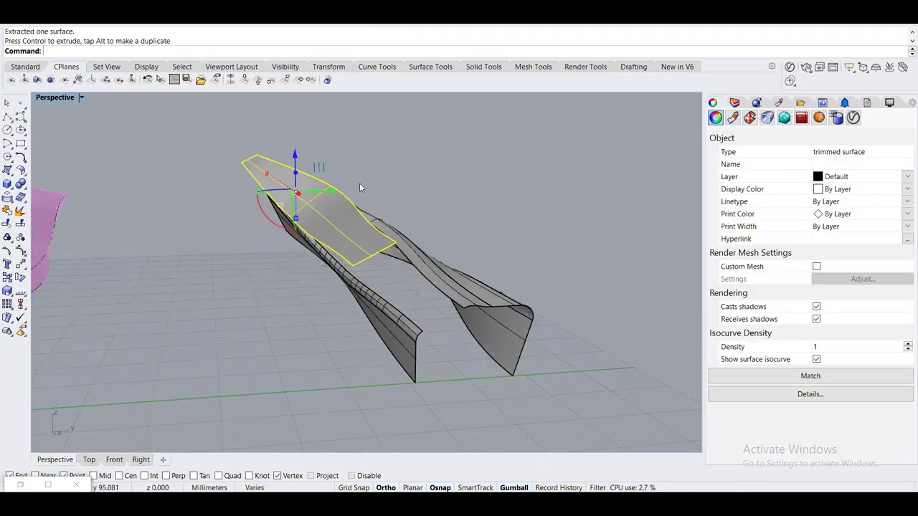
right_drag(216, 257, 285, 257)
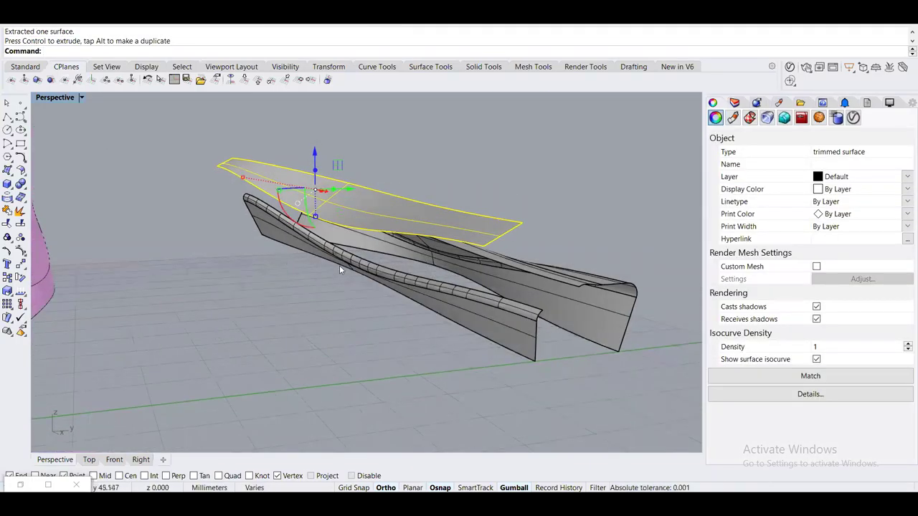
key(ctrl+z)
Isolate the extracted top face so the rest of the grey strip is hidden, and deselect it
right_drag(483, 299, 455, 287)
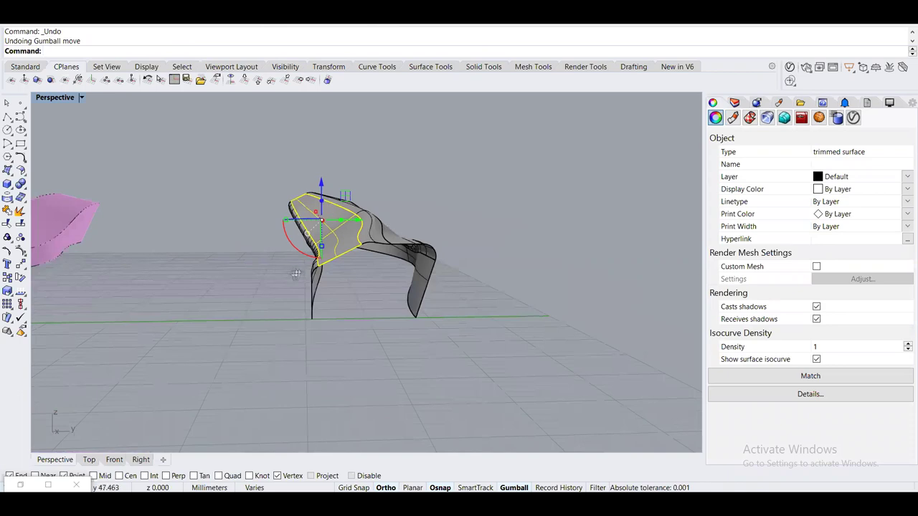
right_drag(268, 261, 314, 287)
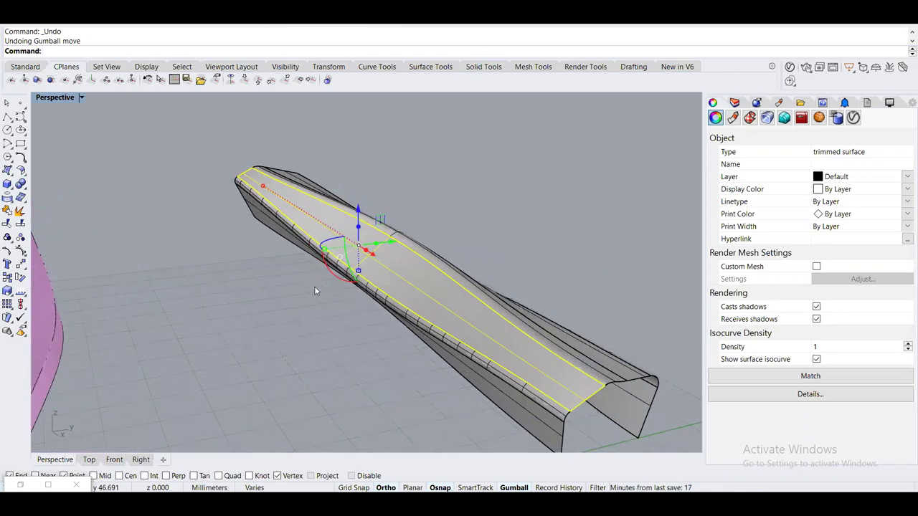
text(Isolate)
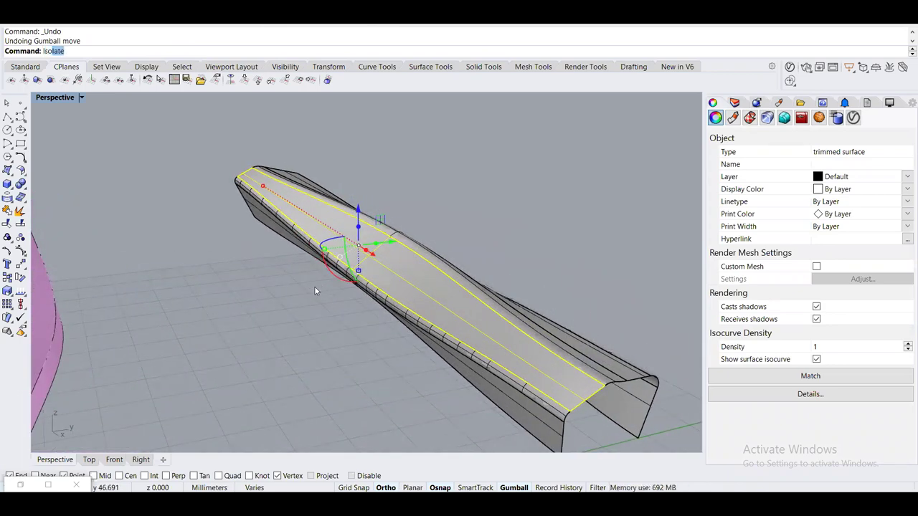
key(Return)
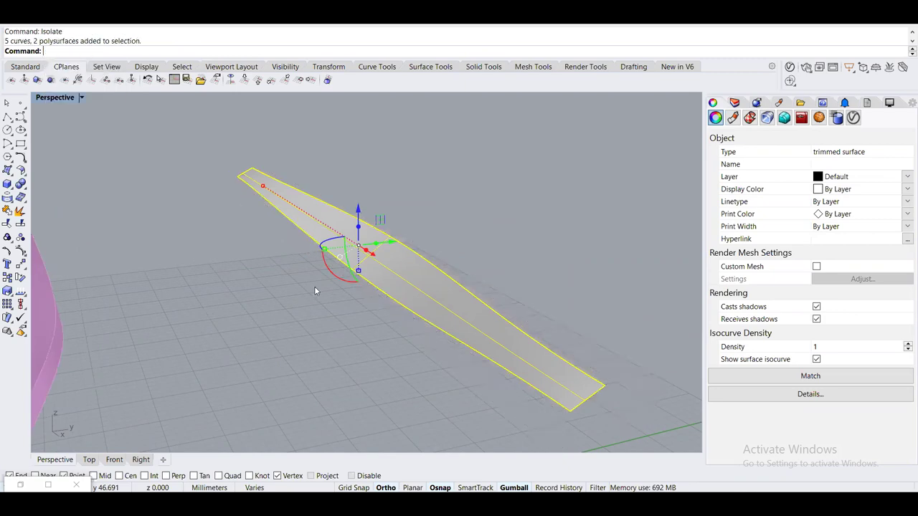
click(273, 345)
Switch to Grasshopper, turn off the preview of the Preview component showing the pink strip, and minimize the window
right_drag(273, 345, 308, 287)
right_drag(229, 236, 138, 248)
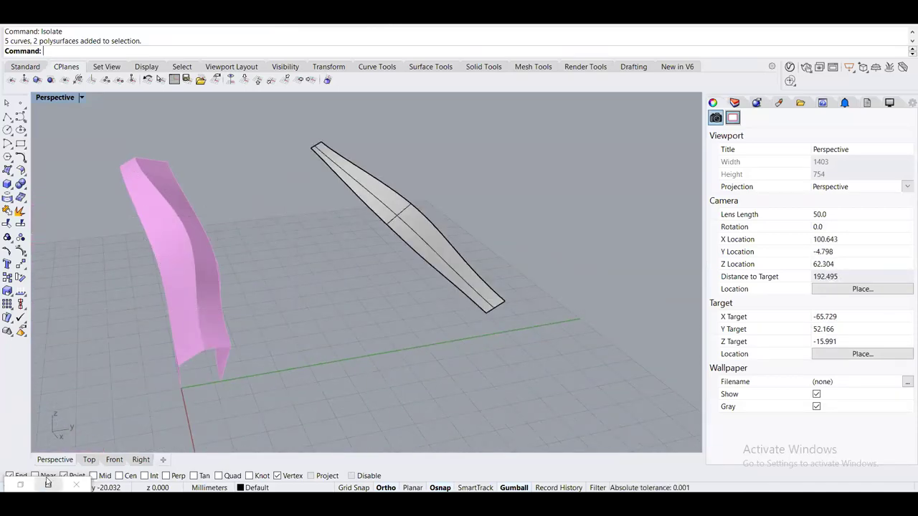
click(20, 485)
scroll(622, 315, up, 2)
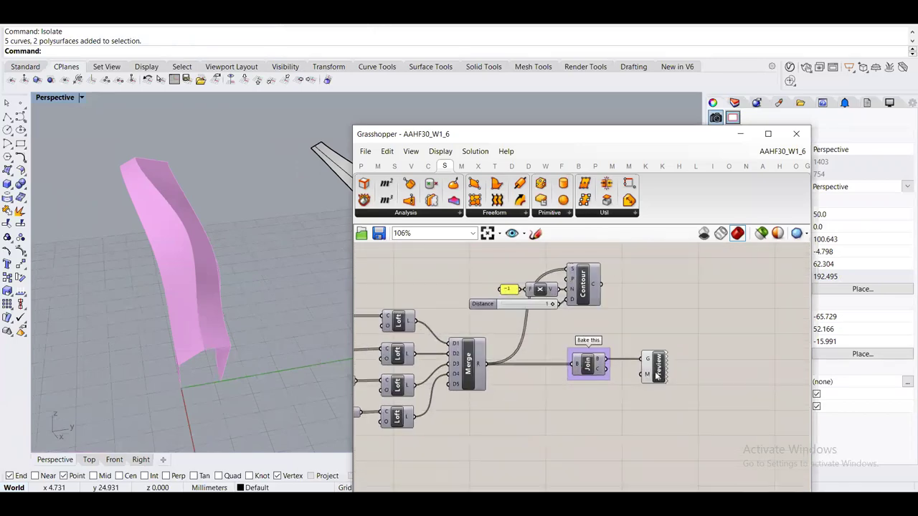
middle_click(655, 371)
click(692, 336)
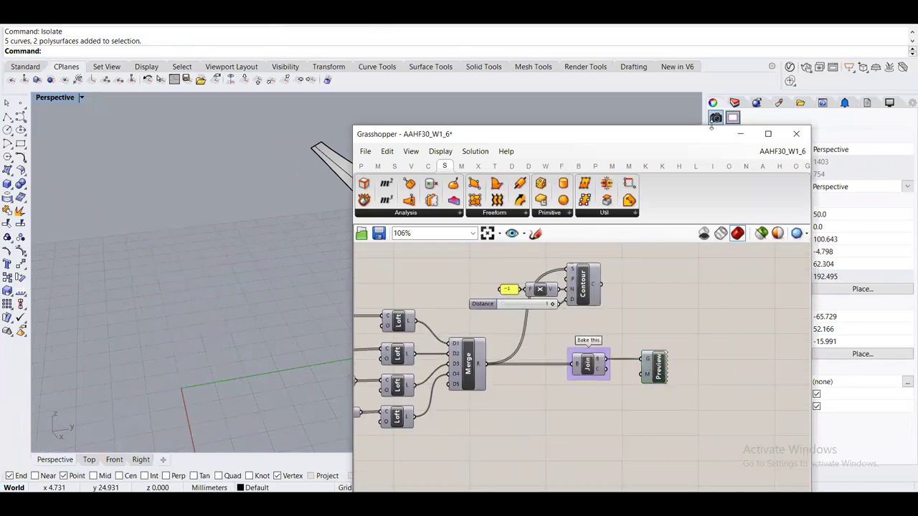
click(741, 137)
Draw a circle about 9 mm in diameter on the ground plane in front of the isolated face
right_drag(545, 237, 329, 247)
scroll(329, 247, up, 3)
right_drag(319, 209, 327, 232)
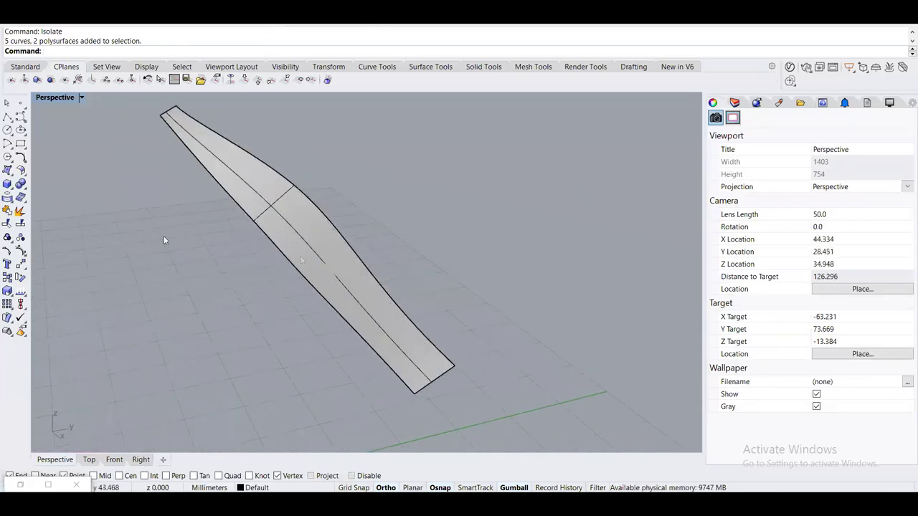
right_drag(307, 244, 362, 258)
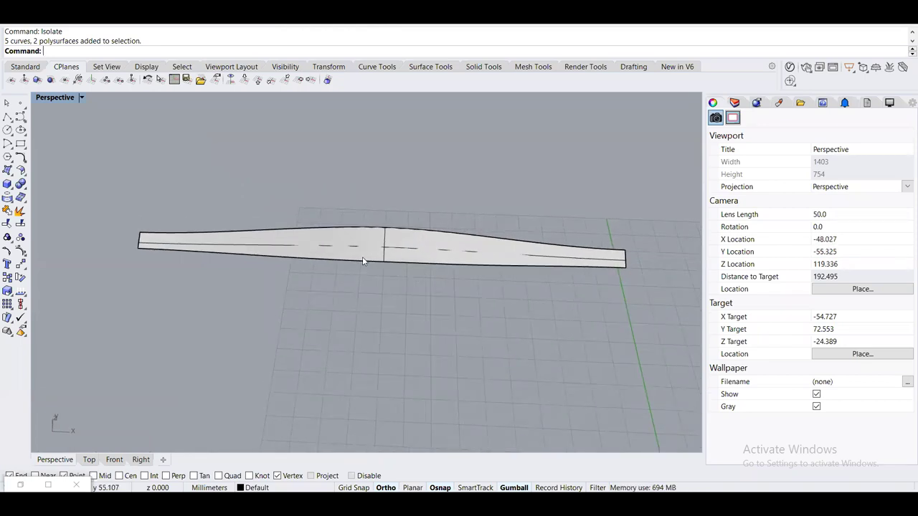
shift+right_drag(363, 257, 362, 237)
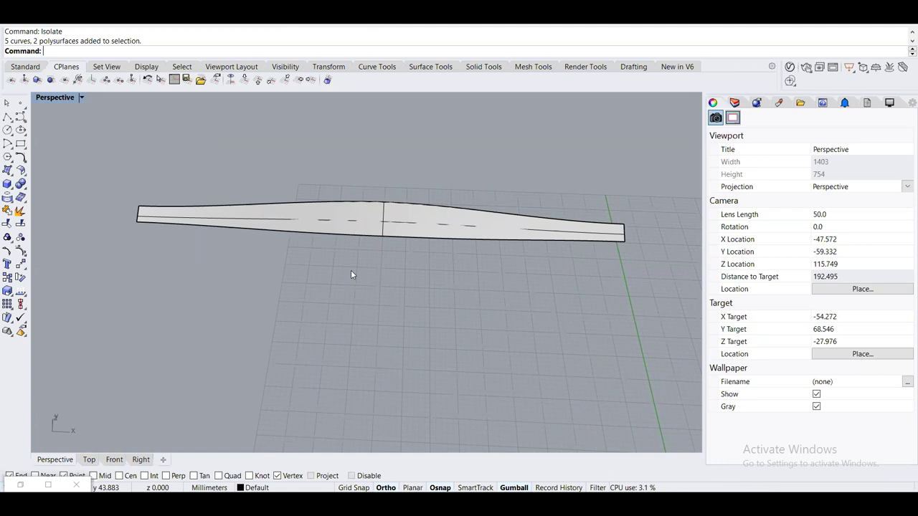
shift+right_drag(351, 269, 351, 246)
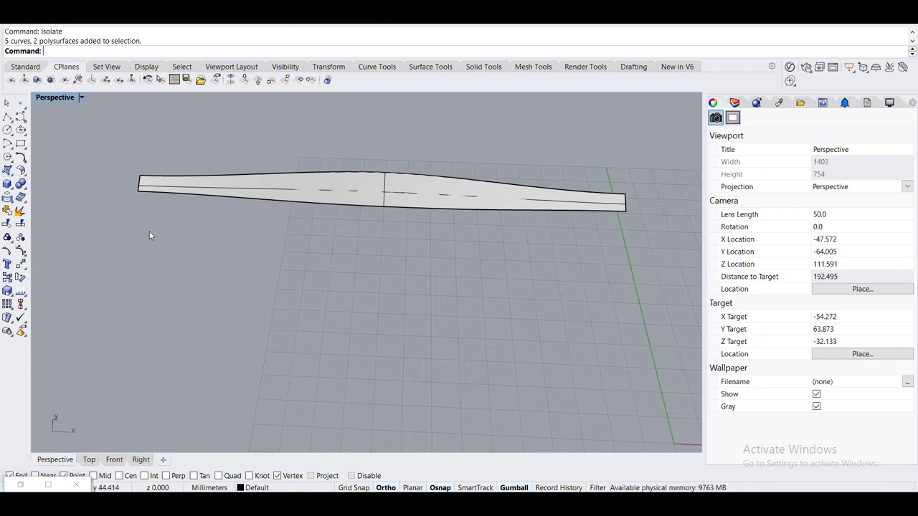
click(7, 130)
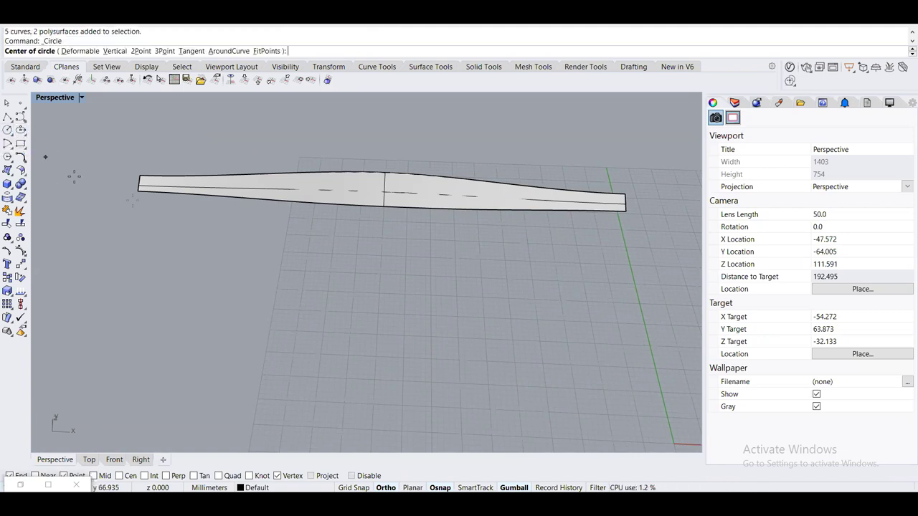
click(325, 268)
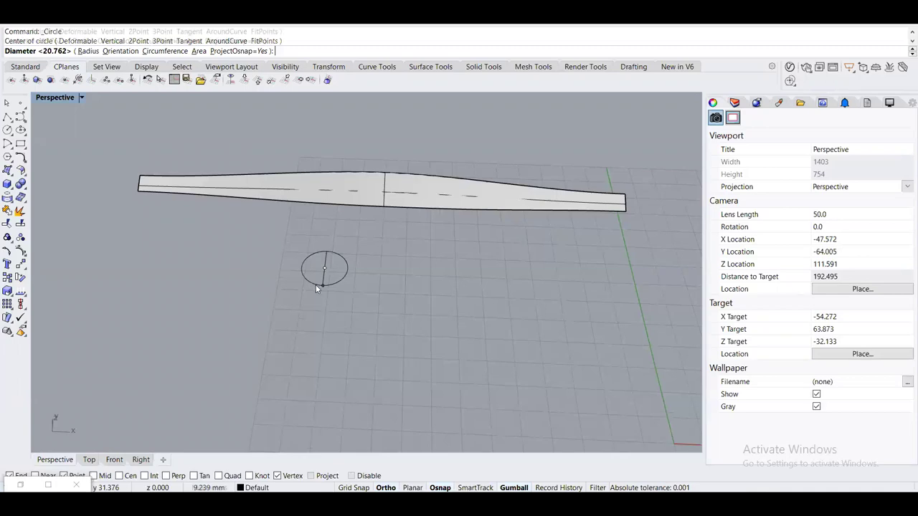
click(316, 285)
scroll(293, 238, up, 3)
shift+right_drag(311, 266, 330, 250)
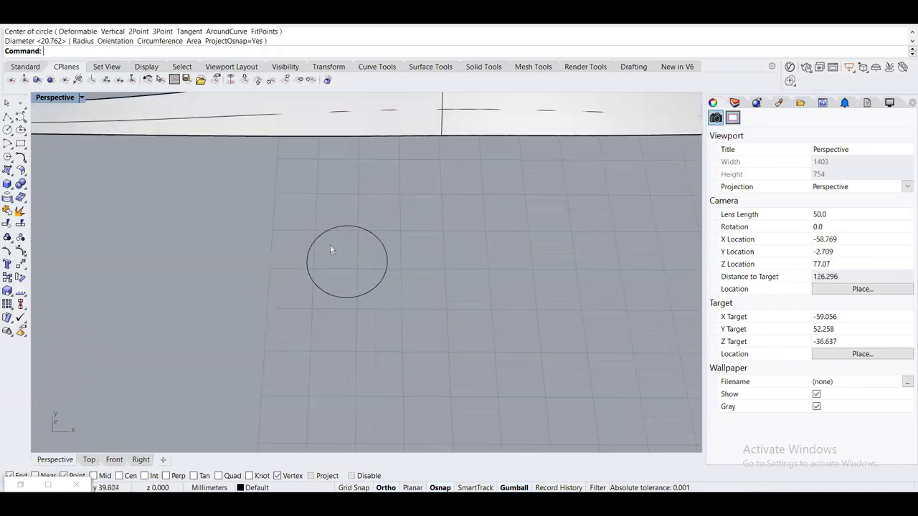
Move the circle on the ground plane farther away from the isolated face, and deselect it
click(338, 233)
drag(347, 262, 395, 366)
right_drag(470, 320, 369, 320)
click(370, 337)
drag(341, 373, 239, 282)
right_drag(337, 333, 374, 332)
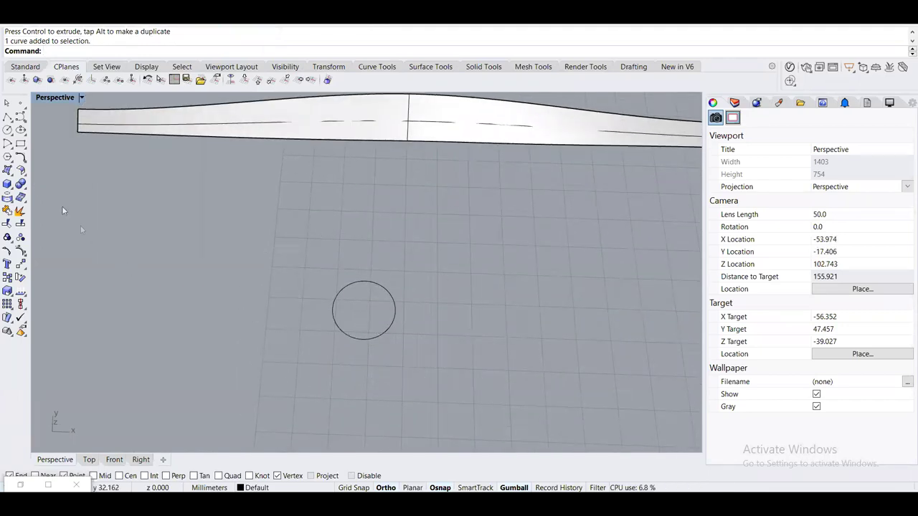
Draw a long rectangle on the ground plane that encloses the circle
click(20, 144)
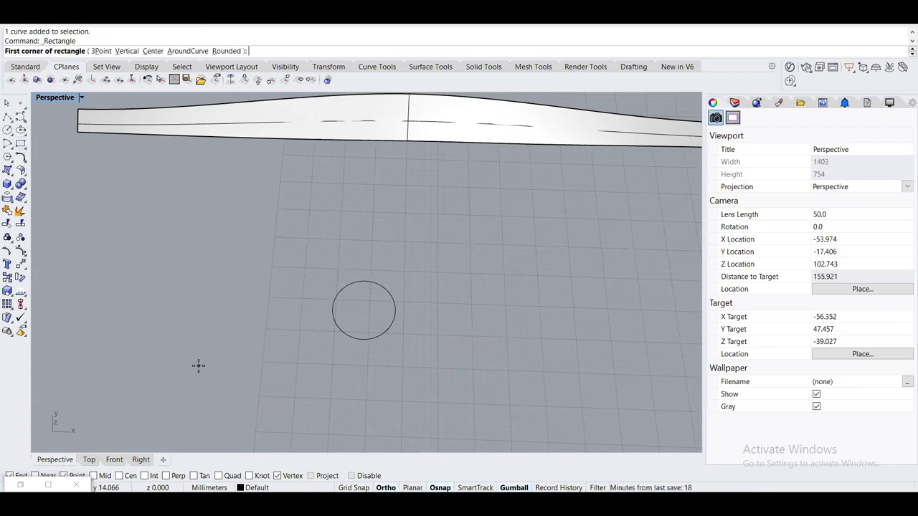
click(205, 351)
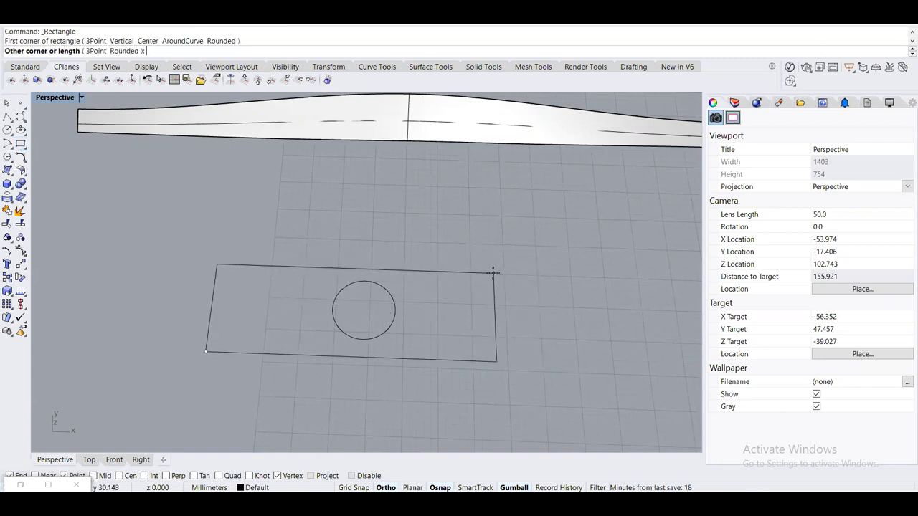
click(515, 274)
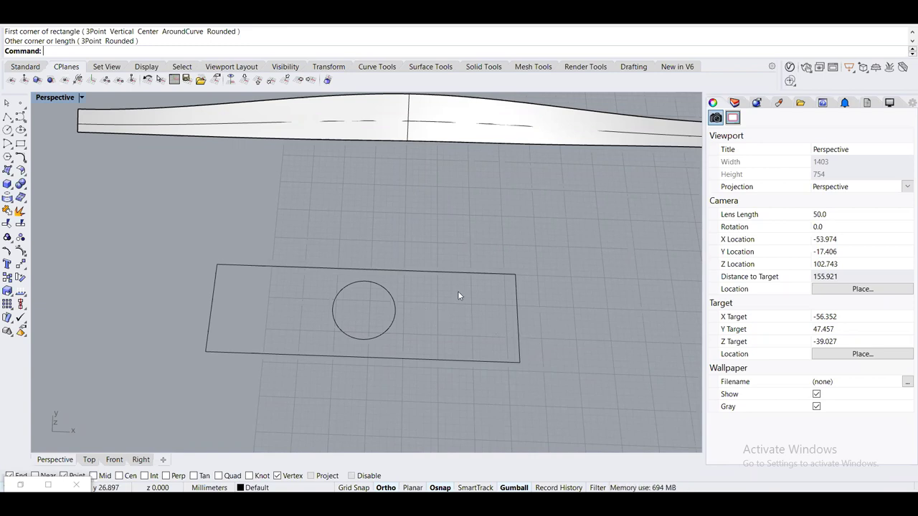
Create a planar surface from the rectangle with PlanarSrf and delete the rectangle curve, leaving nothing selected
right_drag(422, 274, 379, 262)
click(383, 263)
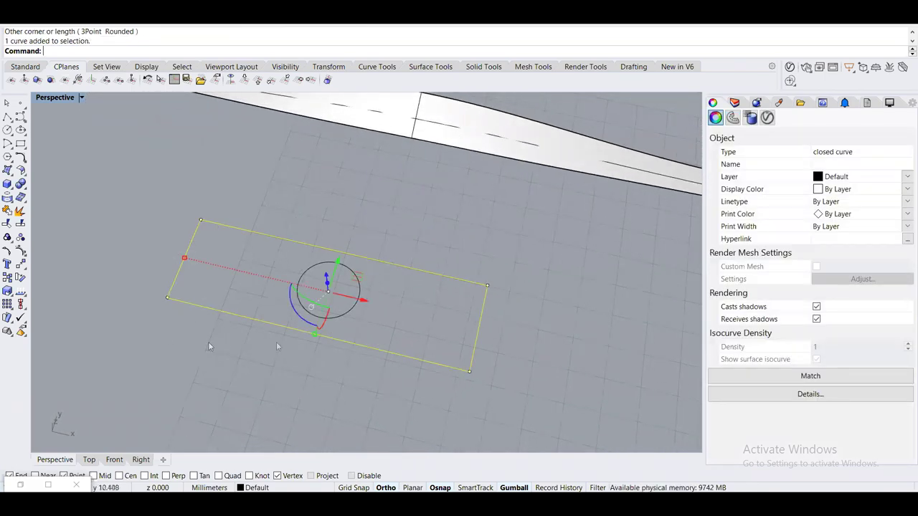
text(PlanarSrf)
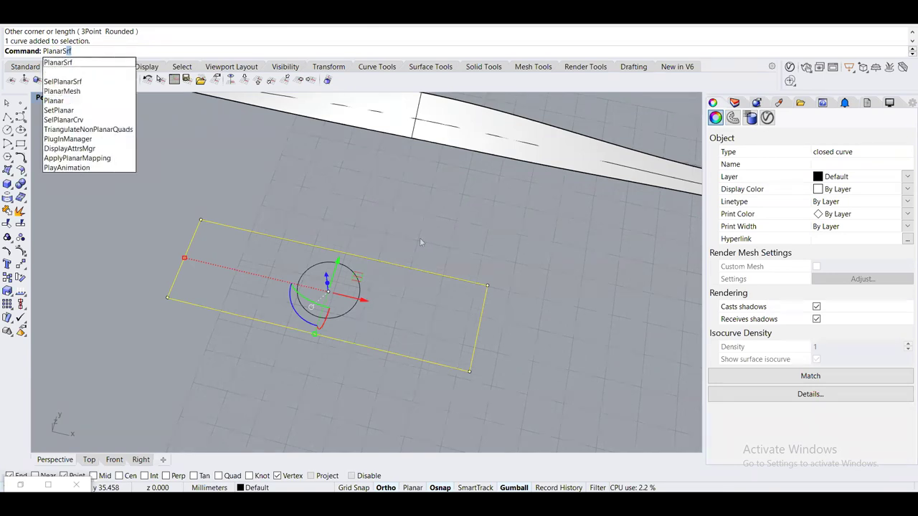
key(Return)
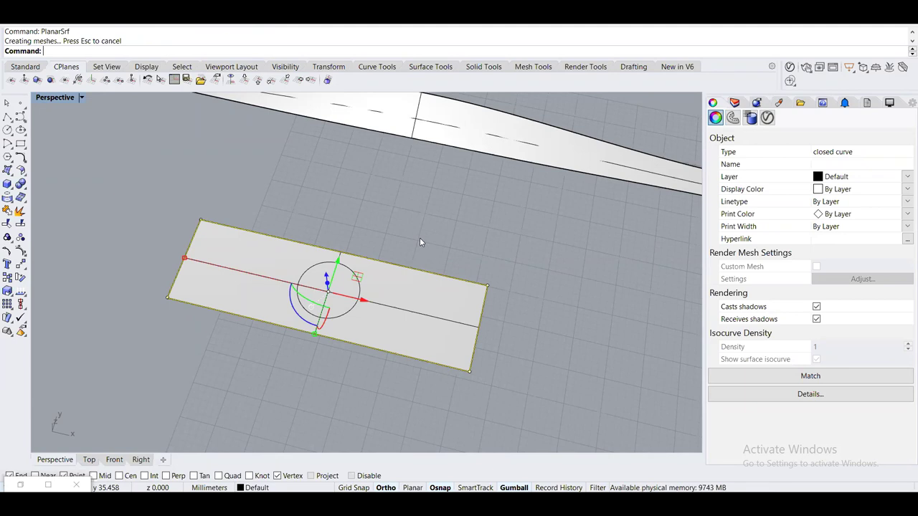
key(Delete)
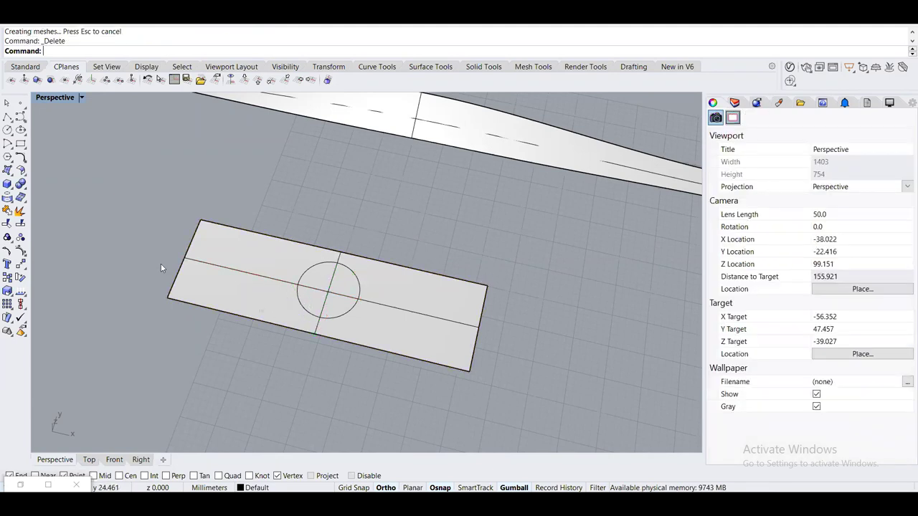
click(216, 280)
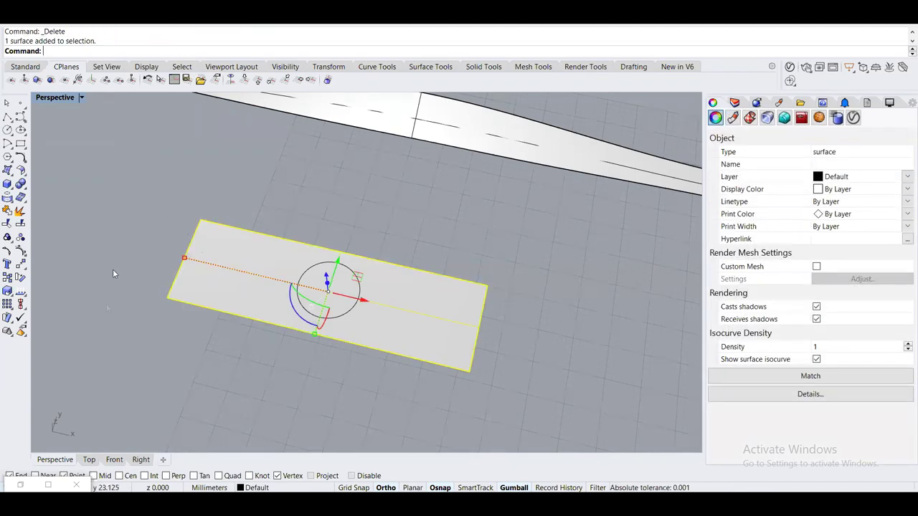
key(Escape)
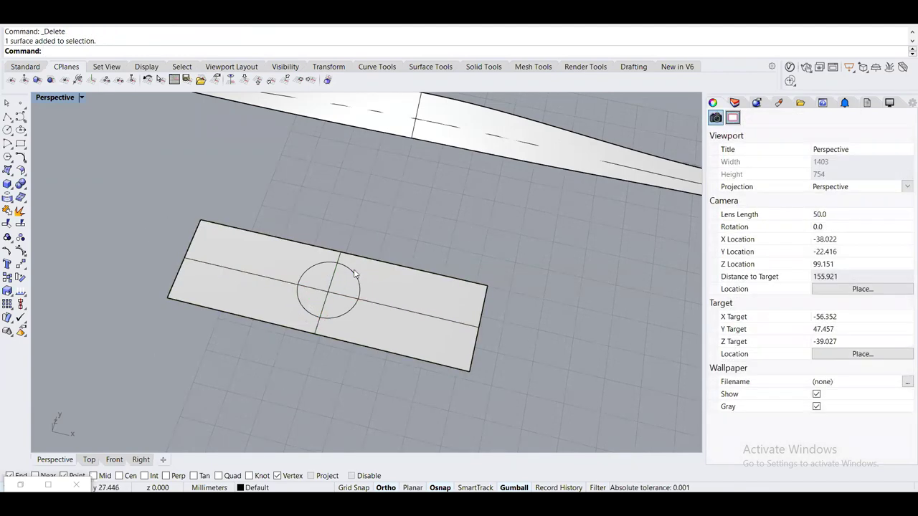
click(351, 273)
key(Escape)
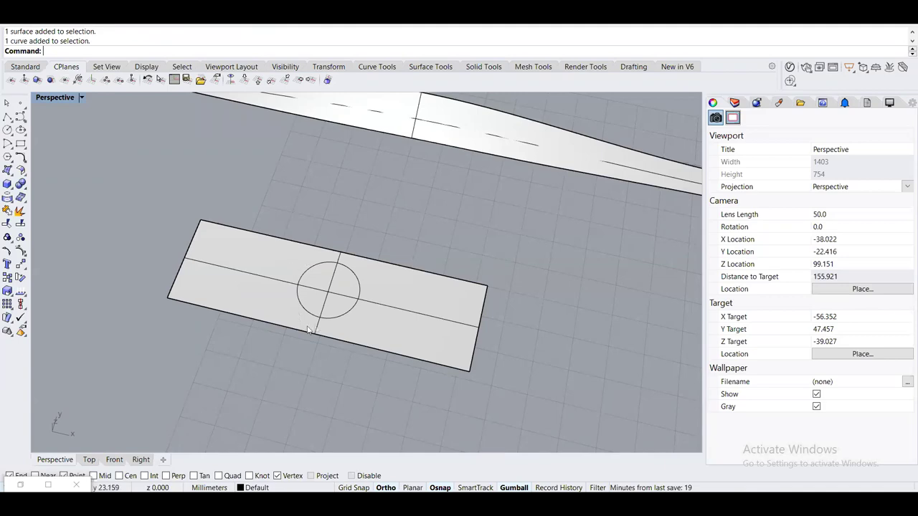
Start FlowAlongSrf and choose the circle curve as the only object to flow
shift+right_drag(340, 243, 265, 222)
scroll(286, 230, down, 3)
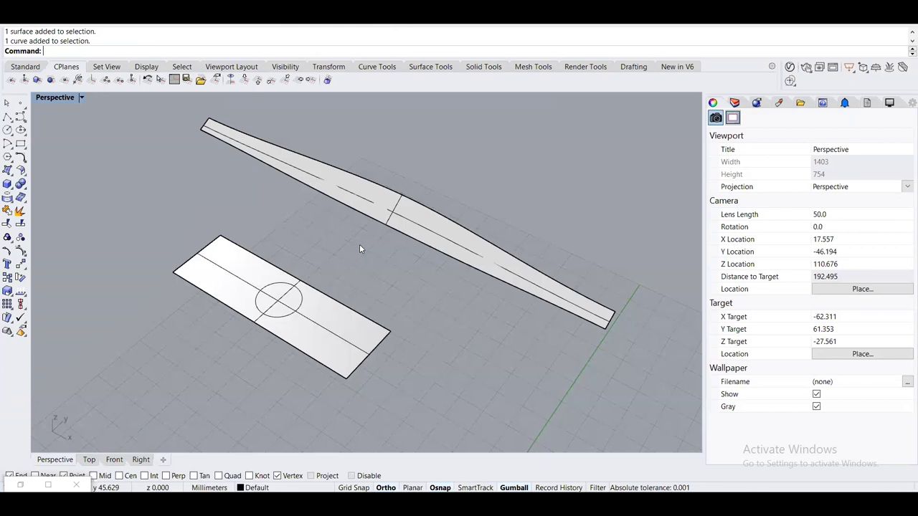
text(Flow)
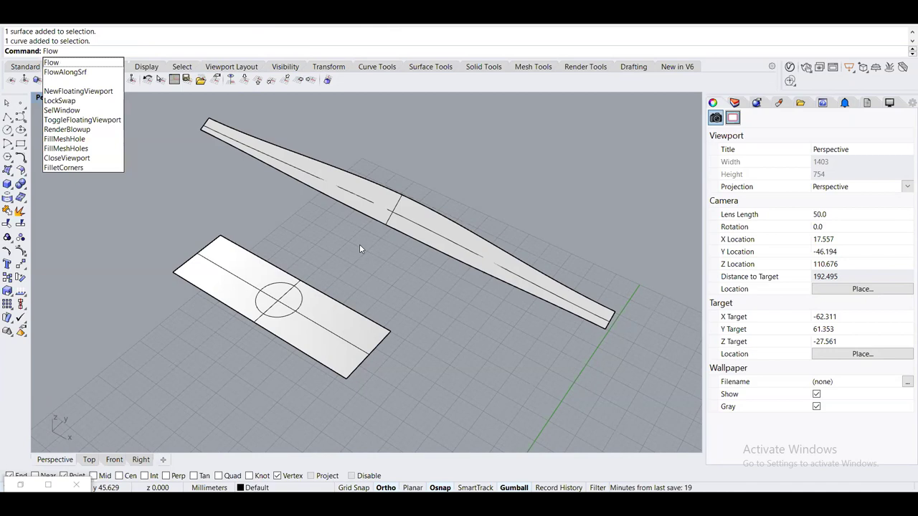
key(Down)
key(Down)
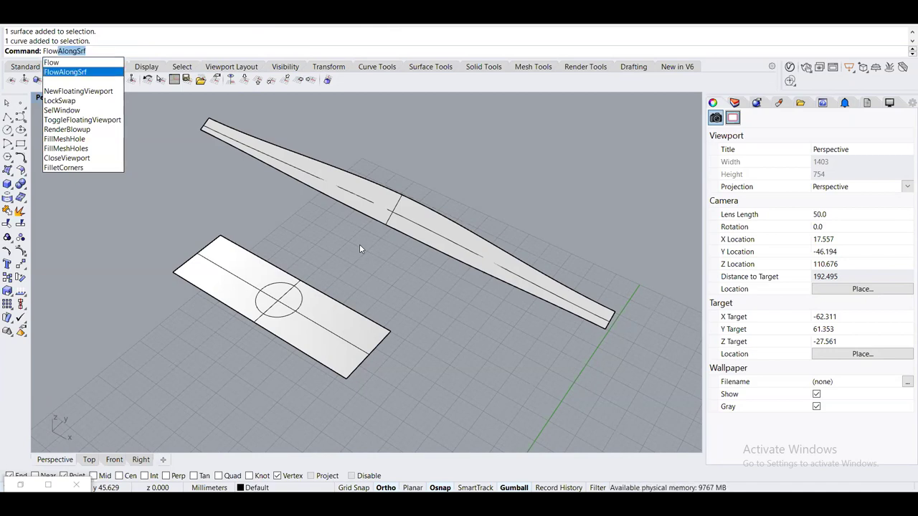
key(Return)
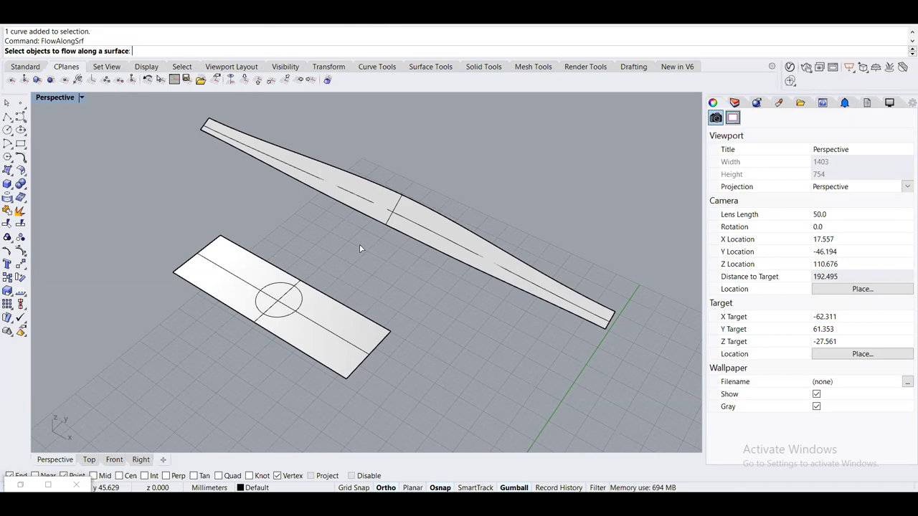
scroll(271, 292, up, 3)
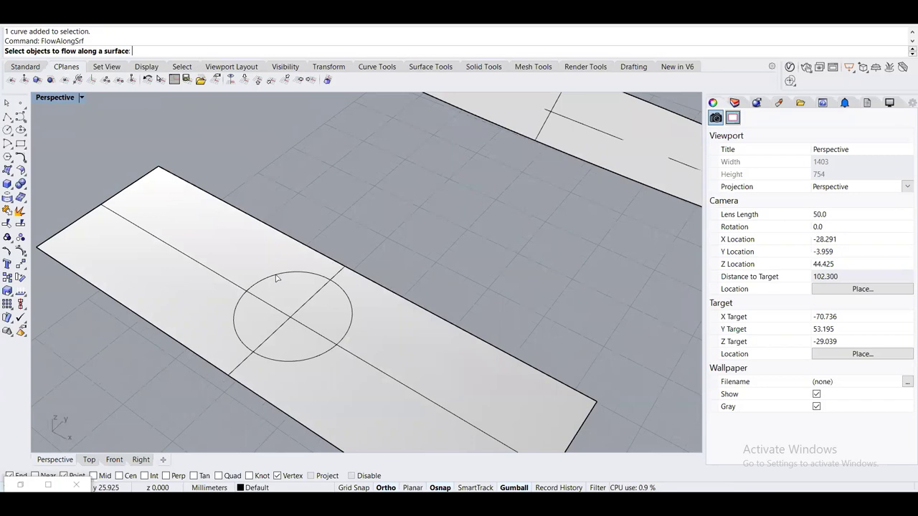
scroll(277, 278, down, 3)
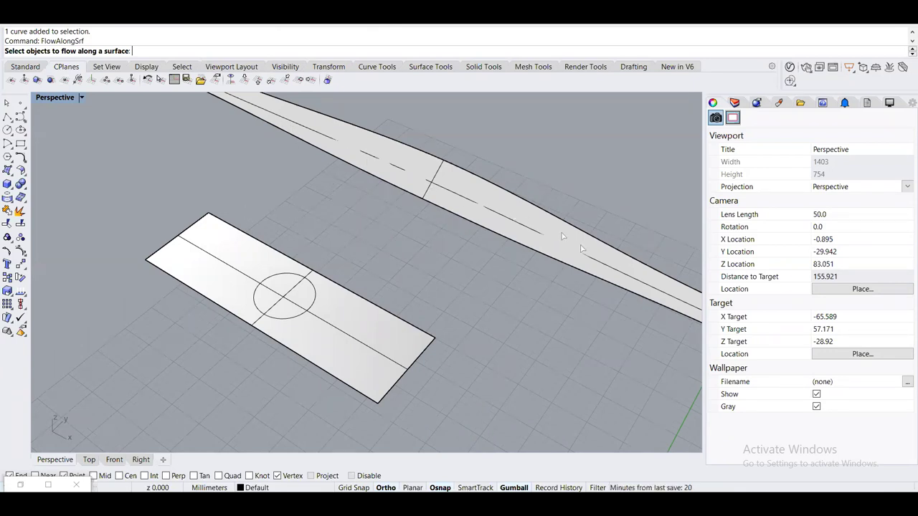
click(280, 281)
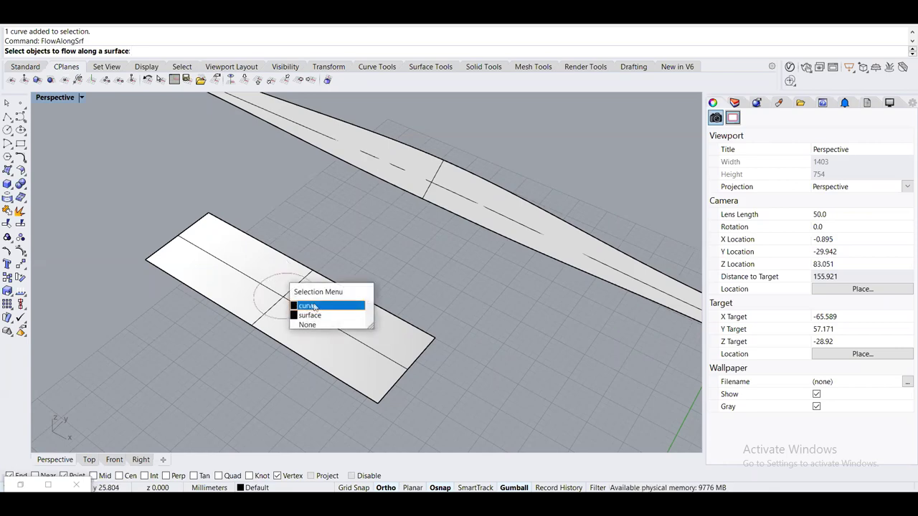
click(317, 306)
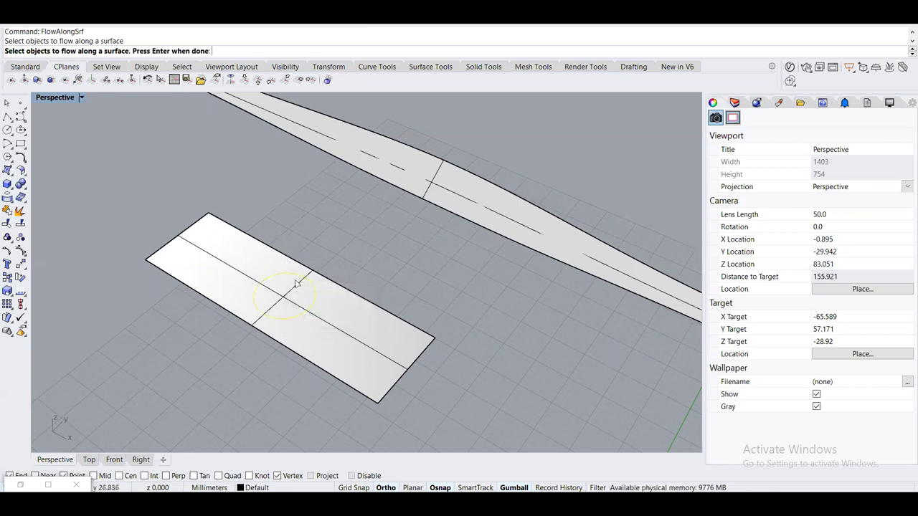
scroll(297, 284, up, 2)
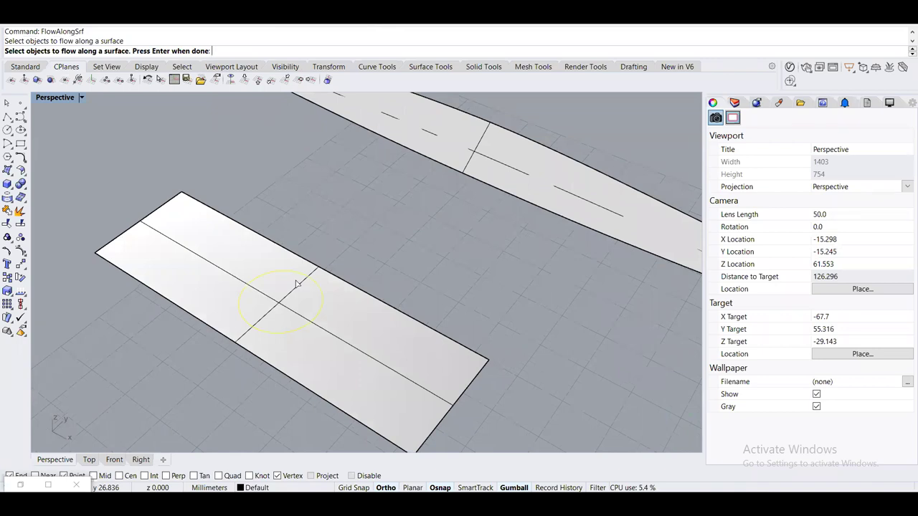
key(Return)
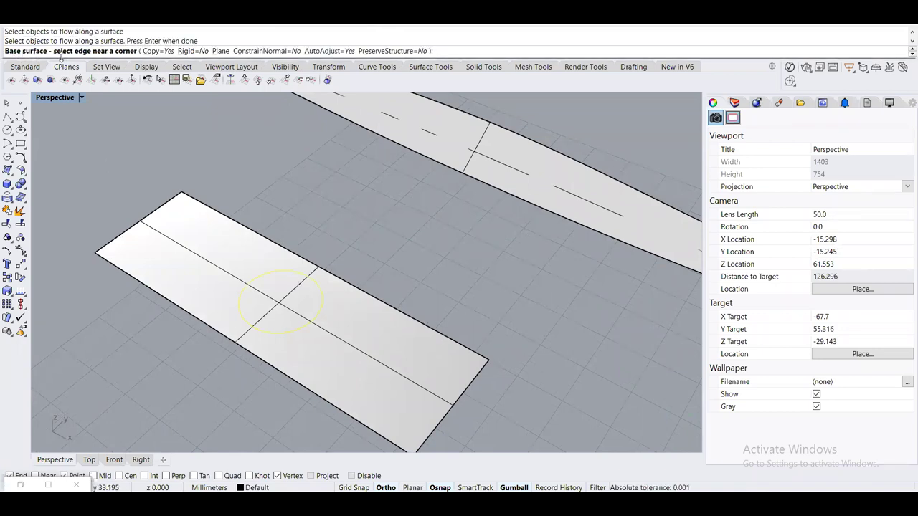
Try flowing the circle from the flat reference surface onto the long isolated face, picking matching near-end corners on both surfaces
right_drag(162, 180, 229, 187)
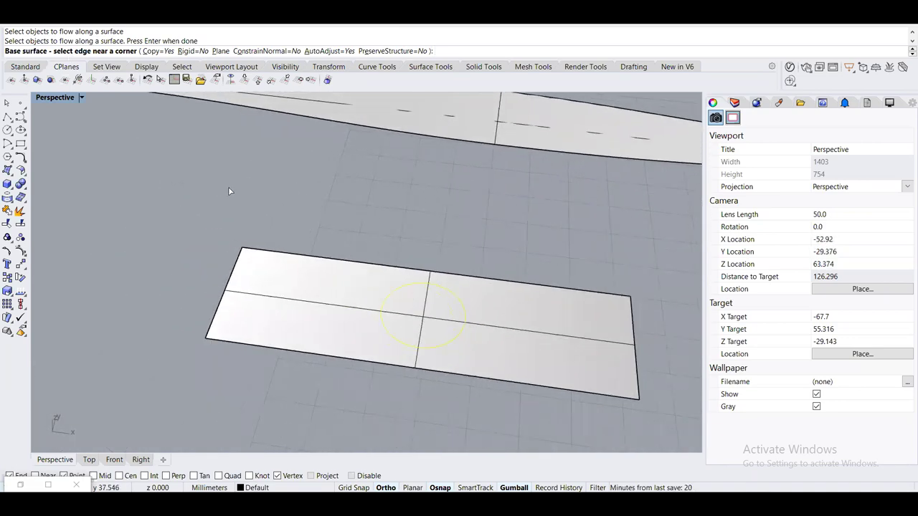
click(216, 341)
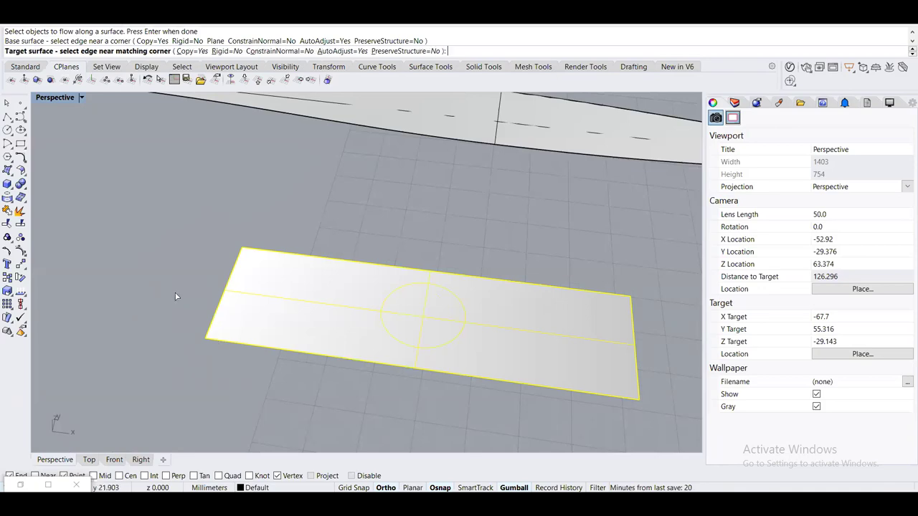
scroll(173, 284, down, 2)
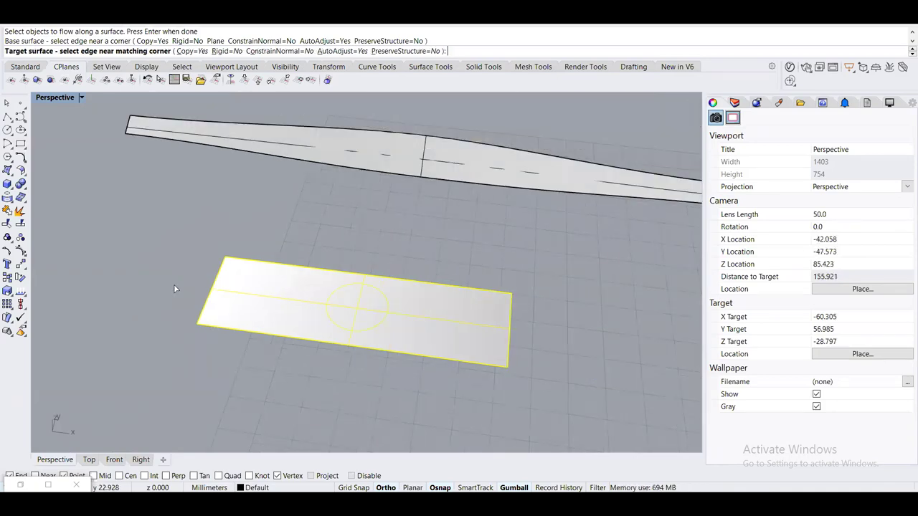
shift+right_drag(133, 234, 172, 289)
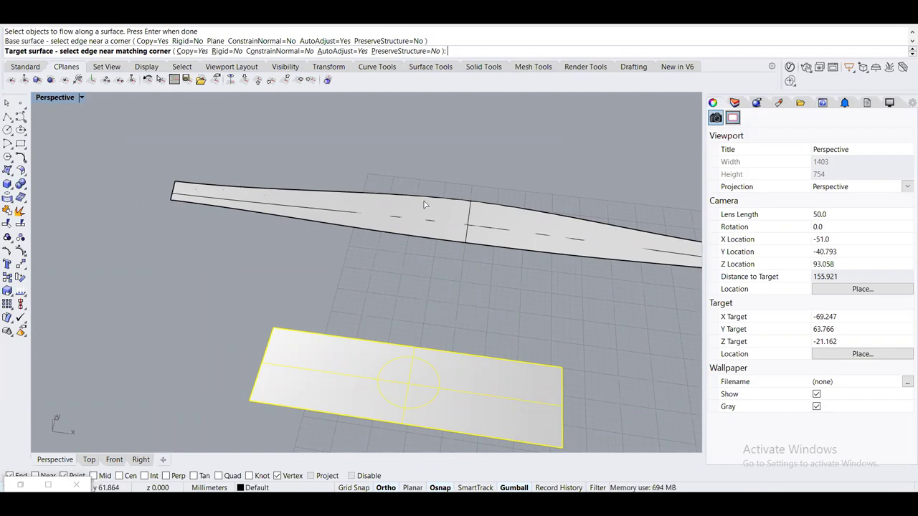
scroll(164, 201, up, 5)
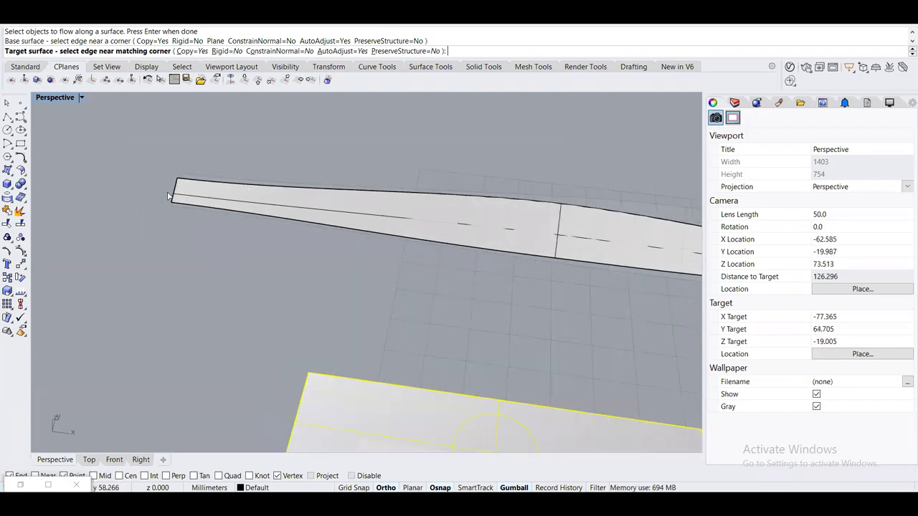
click(186, 212)
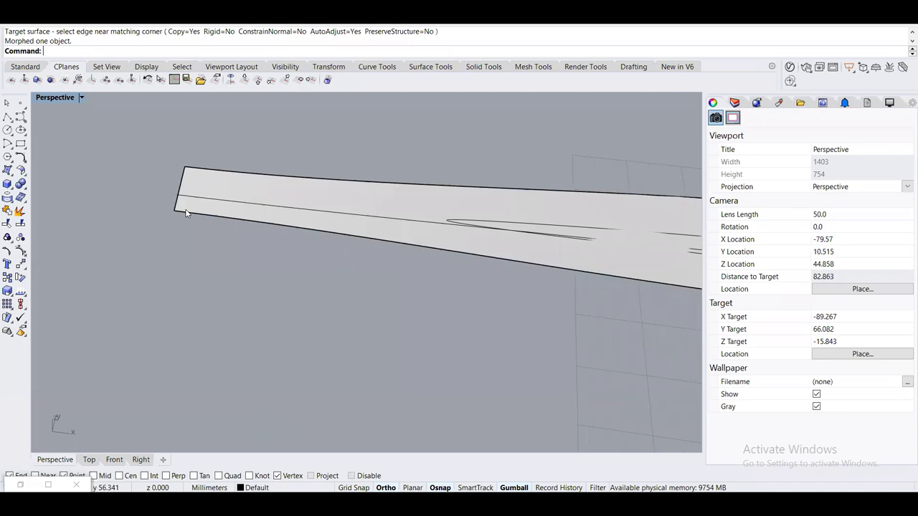
Examine the shape of the flowed curve on the long face against the original circle, and deselect it
scroll(285, 249, down, 3)
right_drag(285, 250, 434, 228)
click(433, 206)
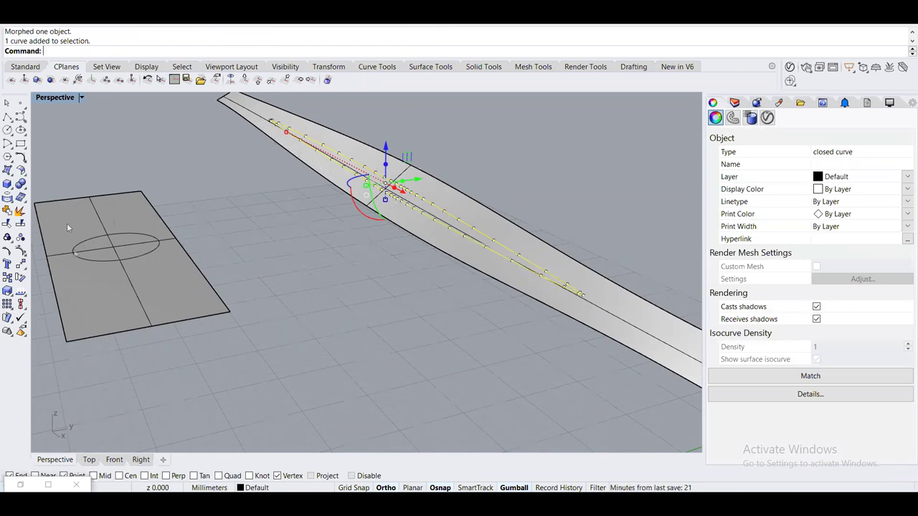
scroll(391, 237, down, 3)
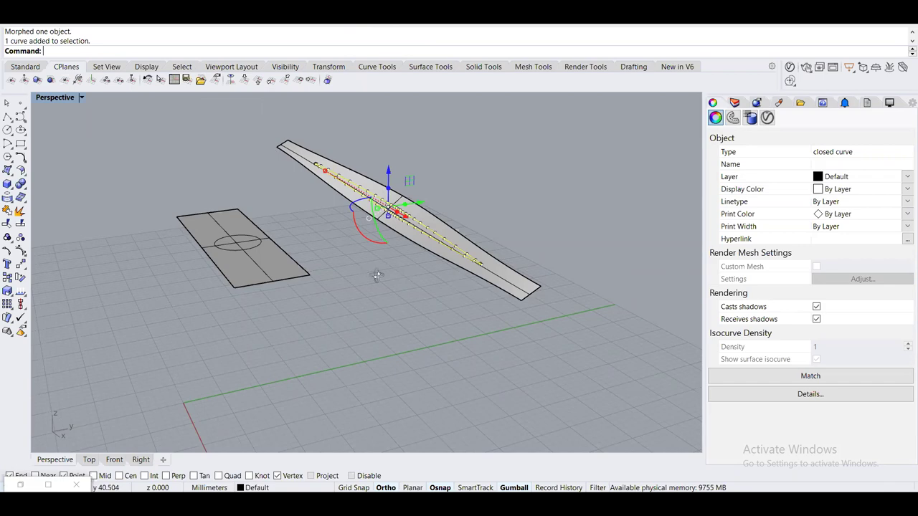
right_drag(364, 270, 434, 306)
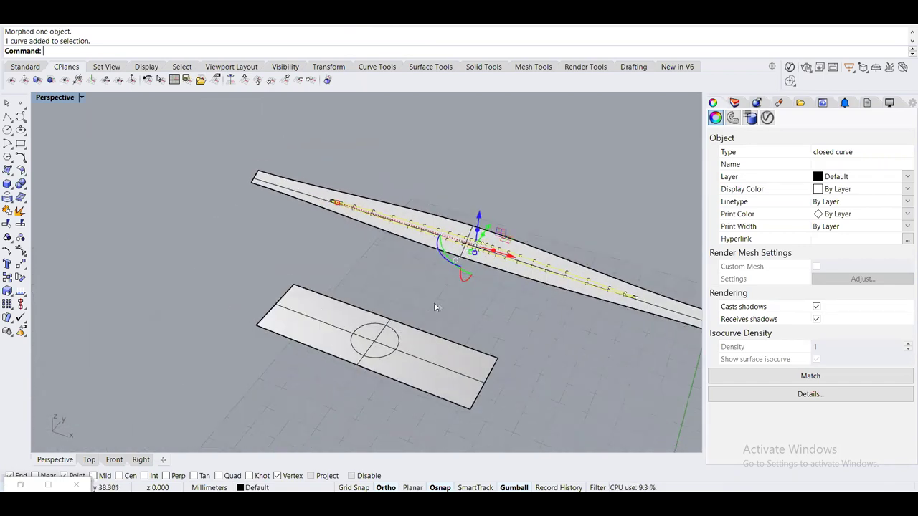
click(516, 317)
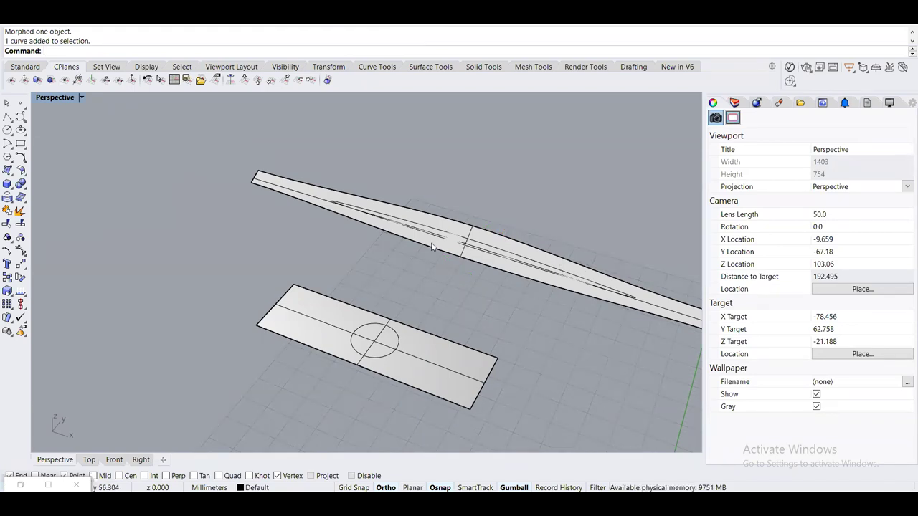
right_drag(404, 307, 323, 232)
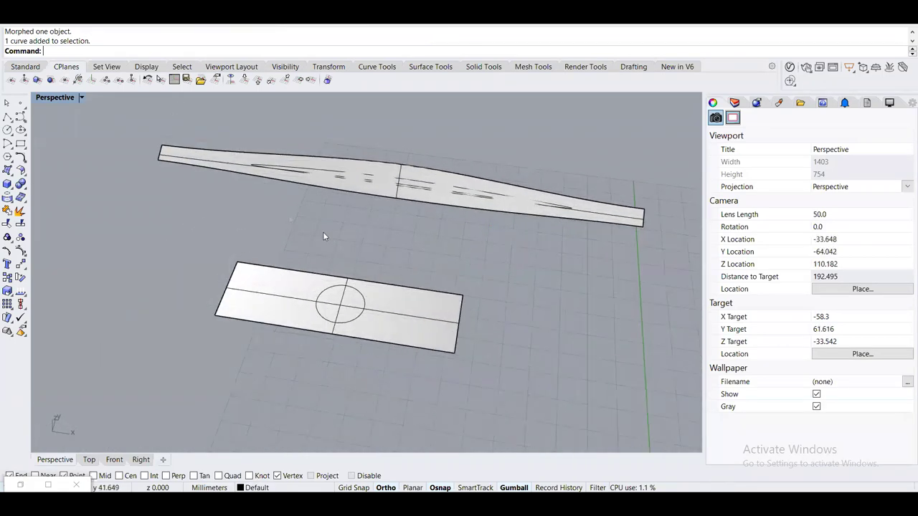
Delete the flowed curve from the long face, keeping the original circle
scroll(298, 183, up, 2)
click(306, 173)
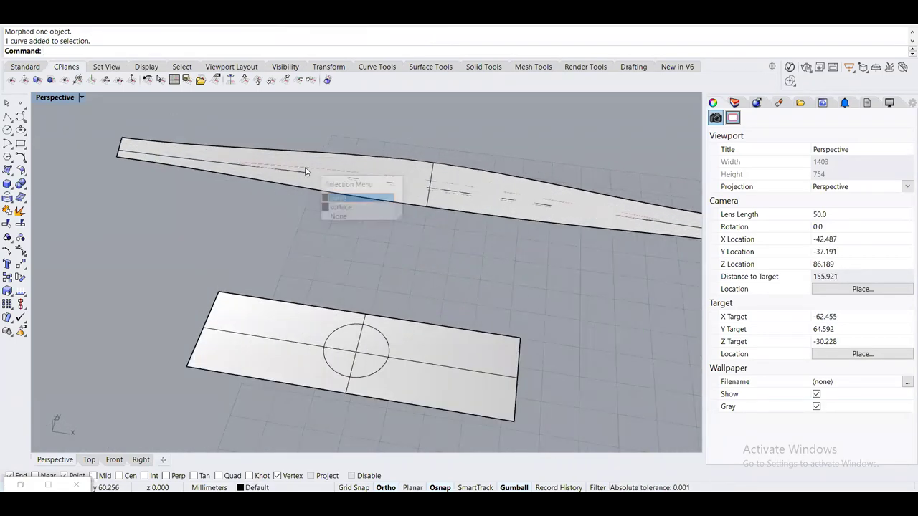
click(335, 204)
right_drag(335, 203, 388, 223)
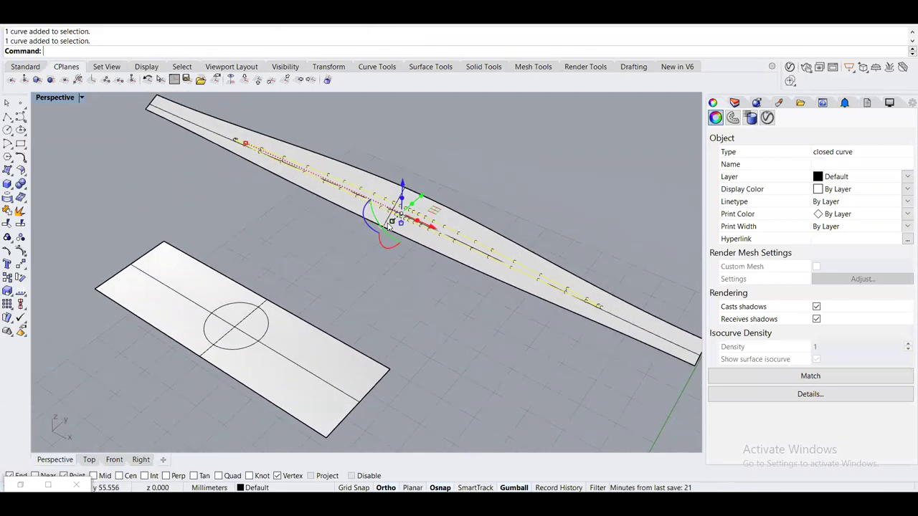
key(Delete)
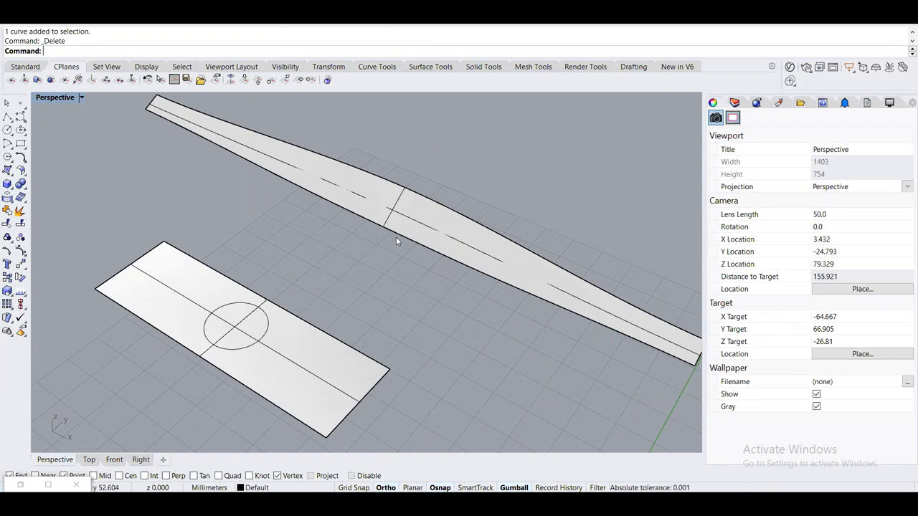
Run RebuildUV on both the long face and the flat reference surface to preview their V directions
click(406, 218)
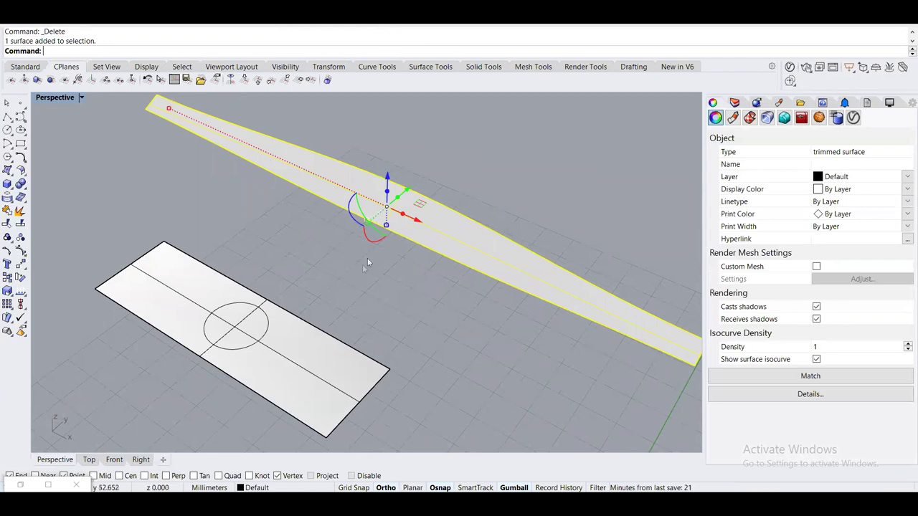
shift+click(316, 331)
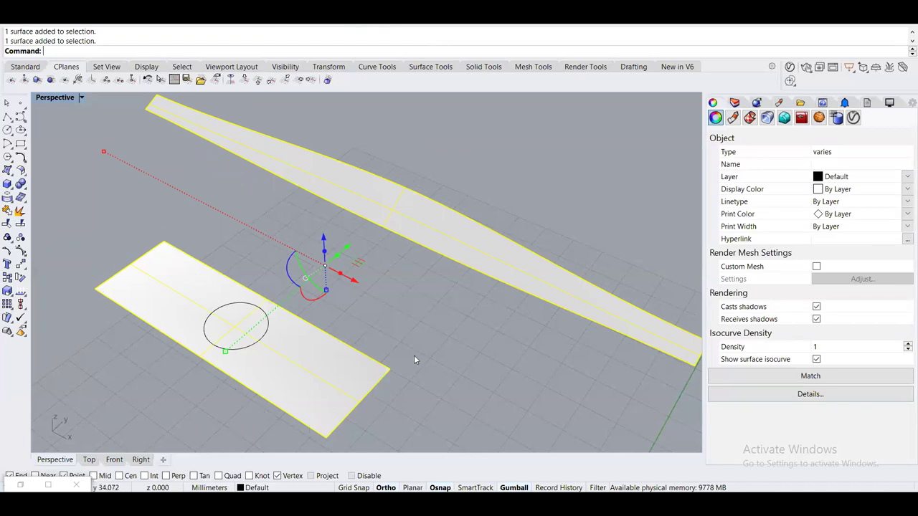
text(Dir)
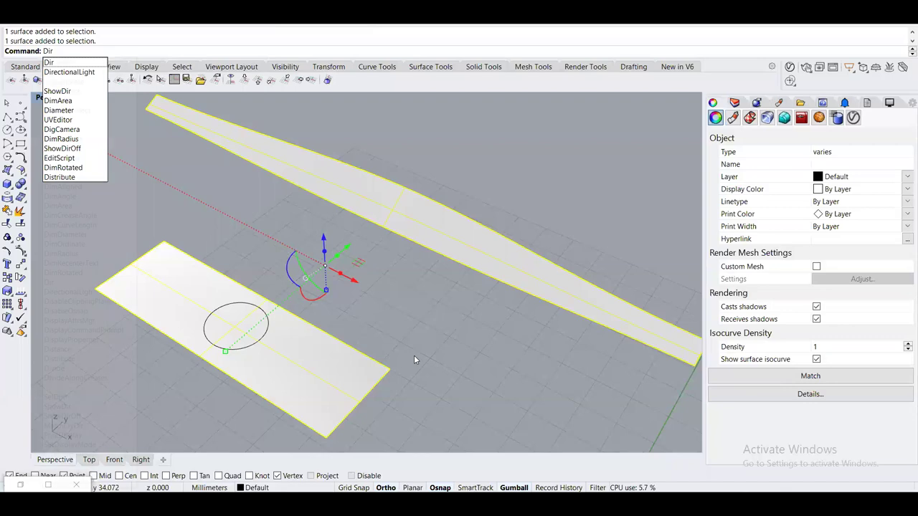
key(Escape)
text(UV)
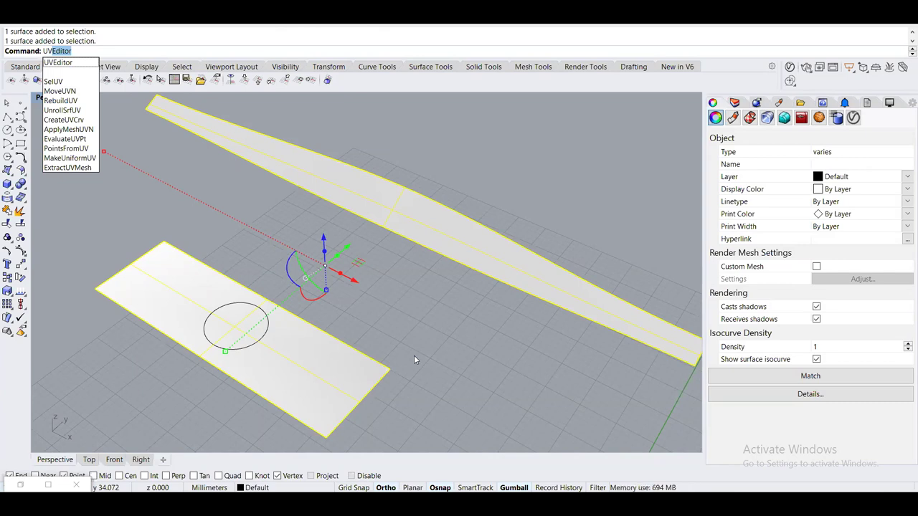
key(BackSpace)
key(BackSpace)
key(BackSpace)
text(Rebui)
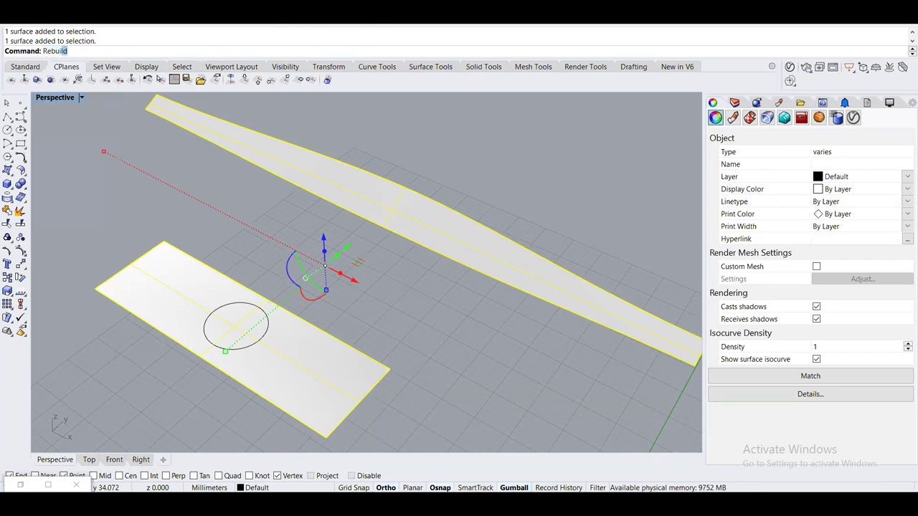
text(ldUV)
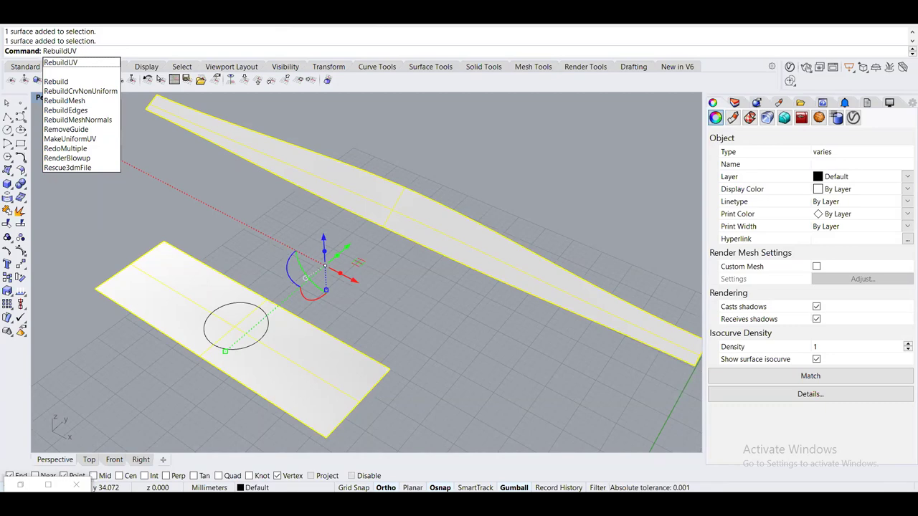
key(Return)
right_drag(355, 305, 353, 295)
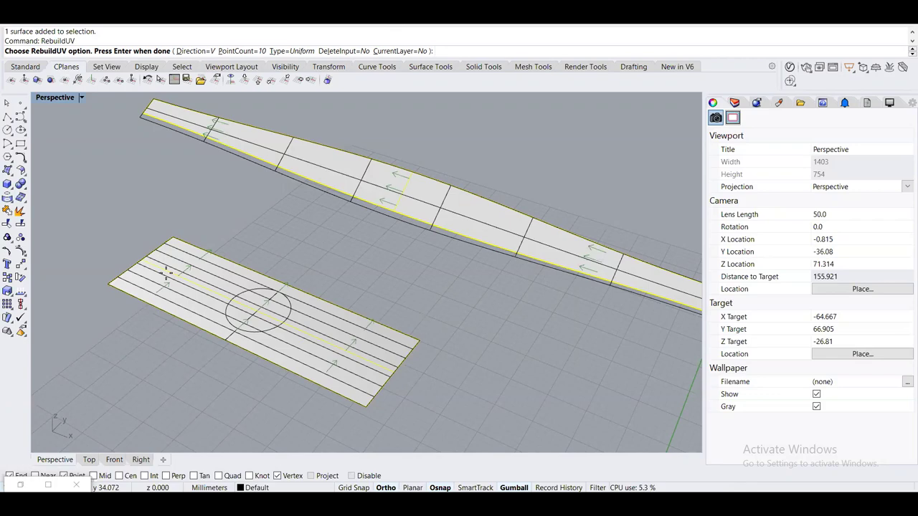
Compare the U and V directions of both surfaces in RebuildUV, and exit the command
text(d)
key(Return)
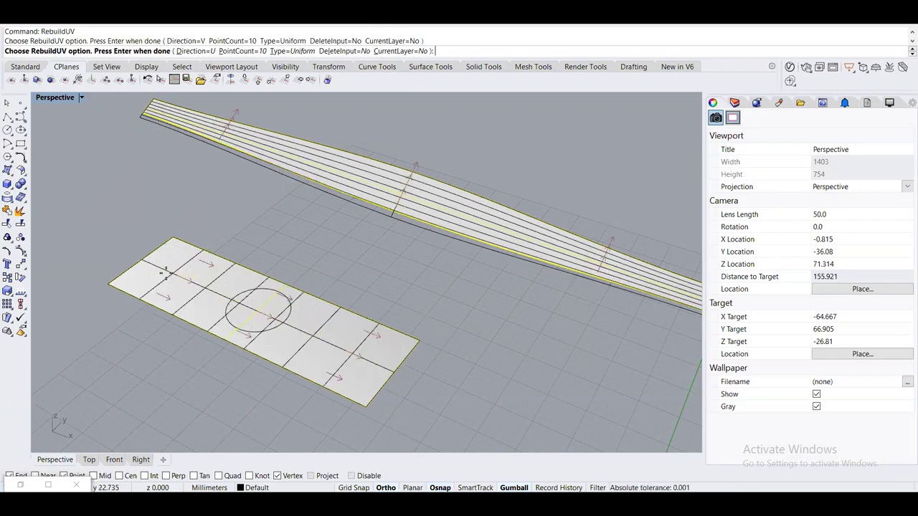
text(d)
key(Return)
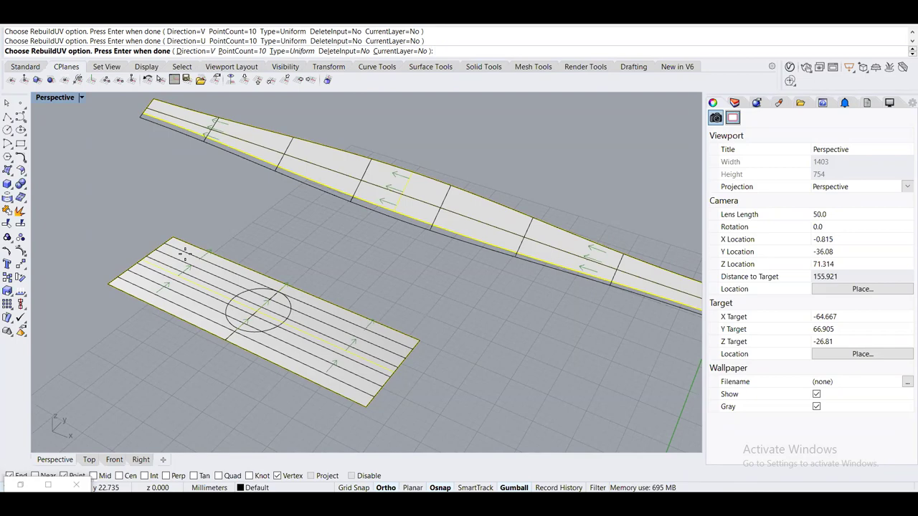
key(Return)
key(Escape)
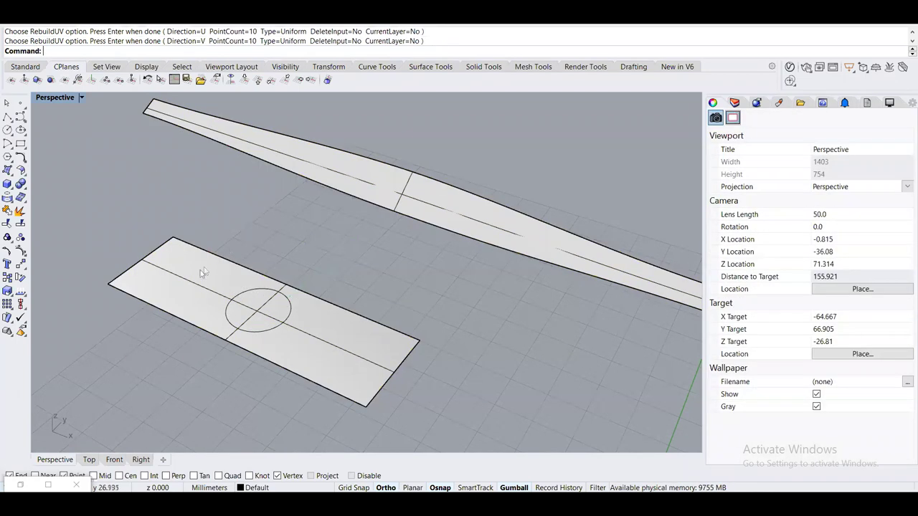
click(204, 272)
right_drag(223, 307, 228, 271)
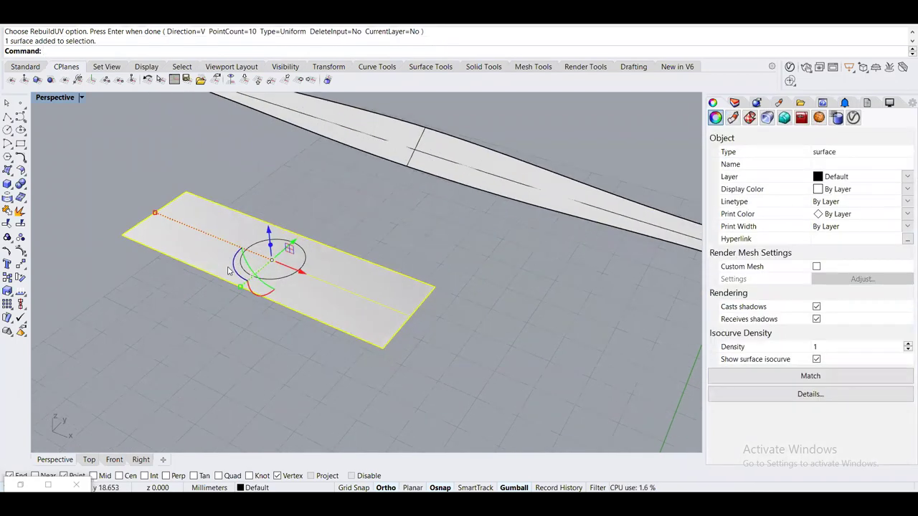
text(Flip)
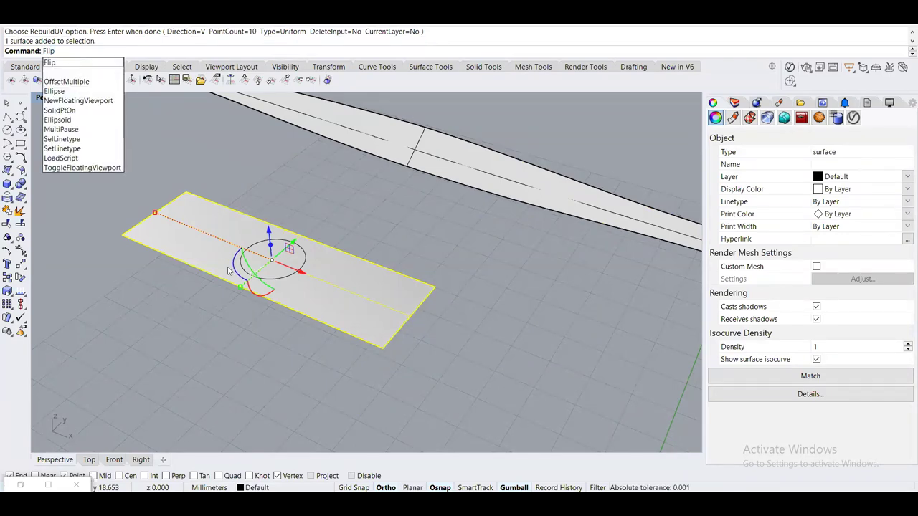
text(UV)
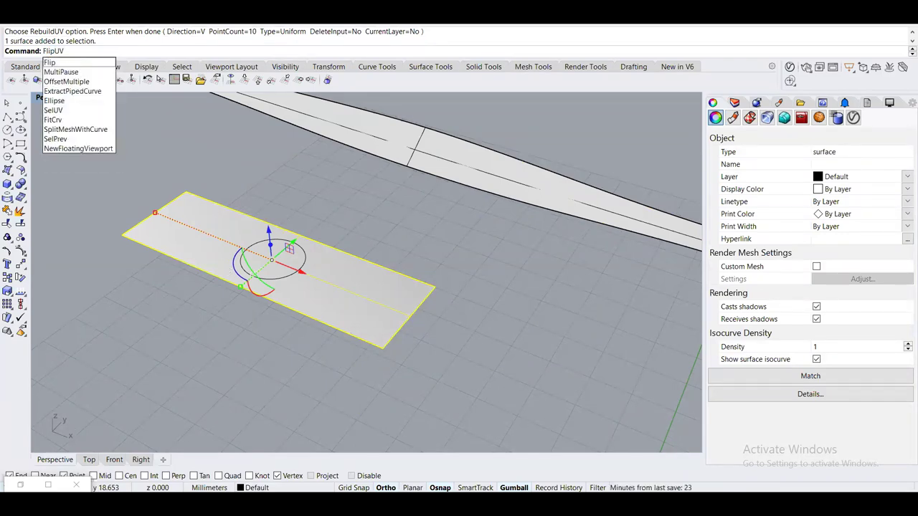
key(Escape)
key(Escape)
Switch to the web browser and search Google for "FLIP UV RHINO"
key(alt+Tab)
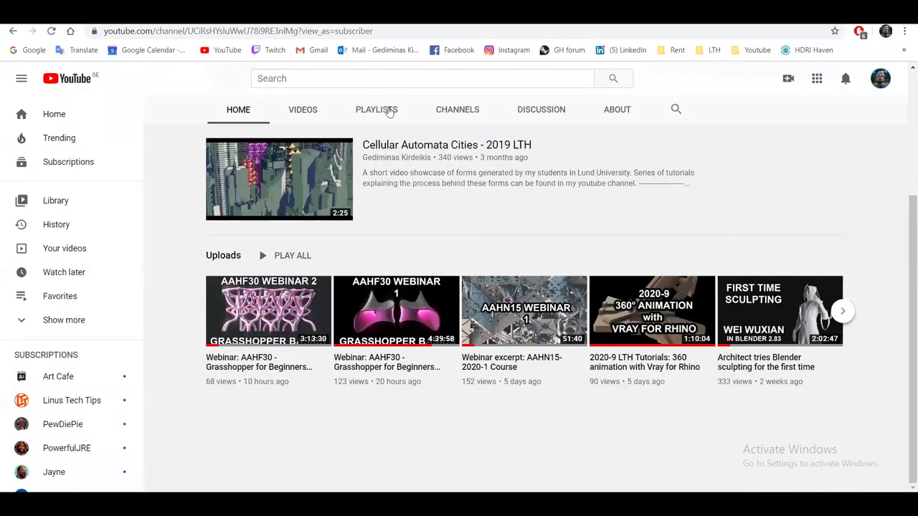
key(ctrl+Tab)
click(203, 31)
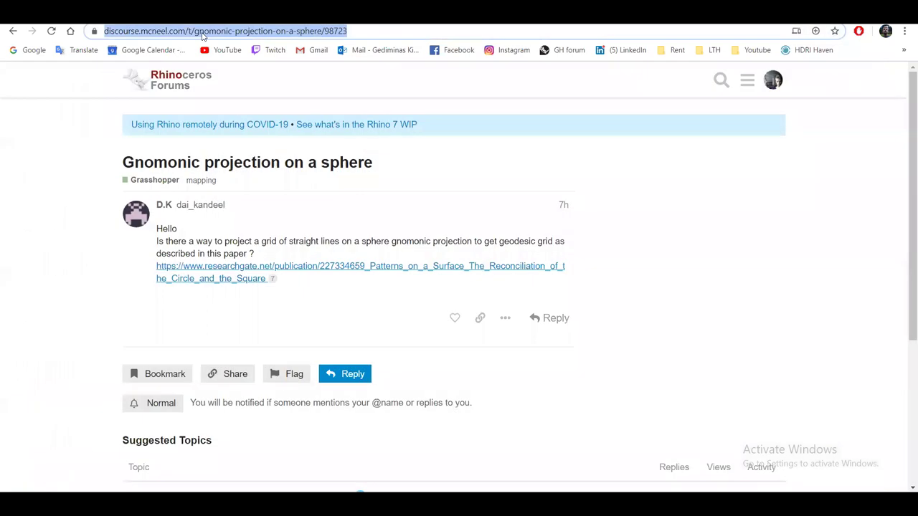
text(FLIP U)
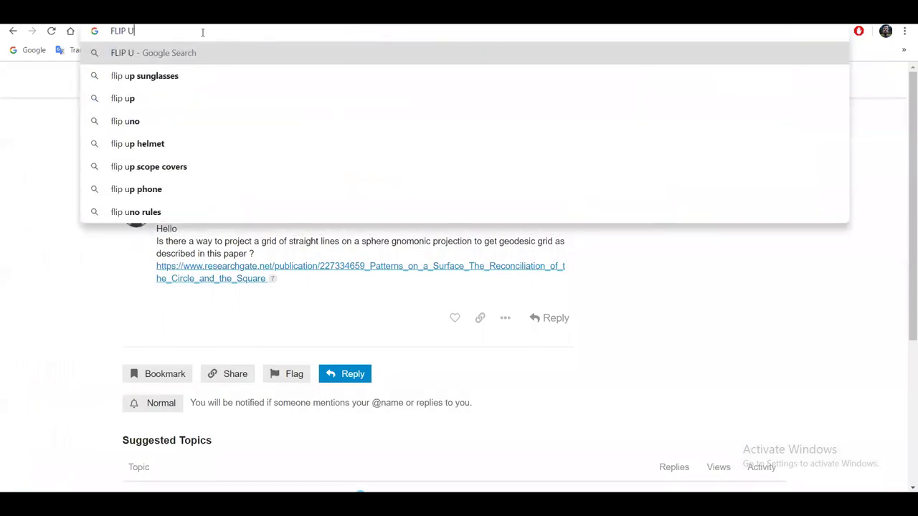
text(V )
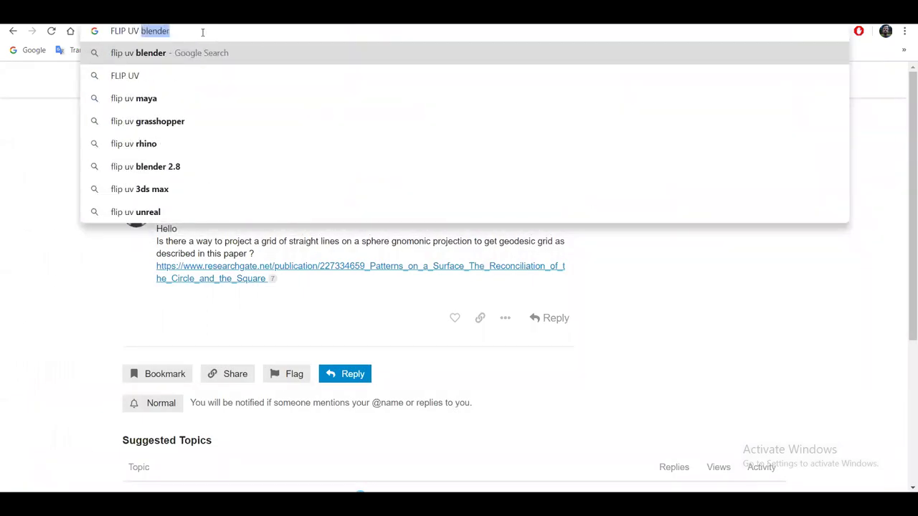
text(RHINO)
key(Return)
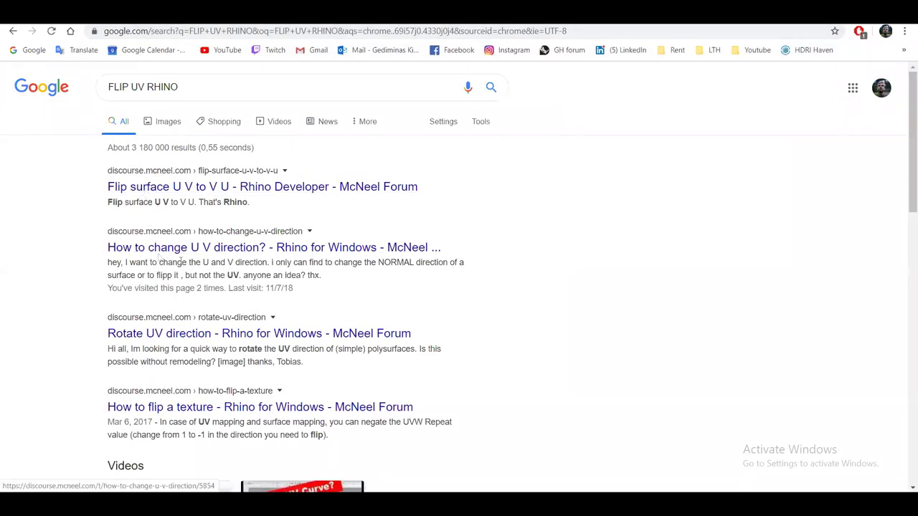
Read the "Flip surface U V to V U" forum thread for a command that swaps the directions, and return to Rhino
click(190, 189)
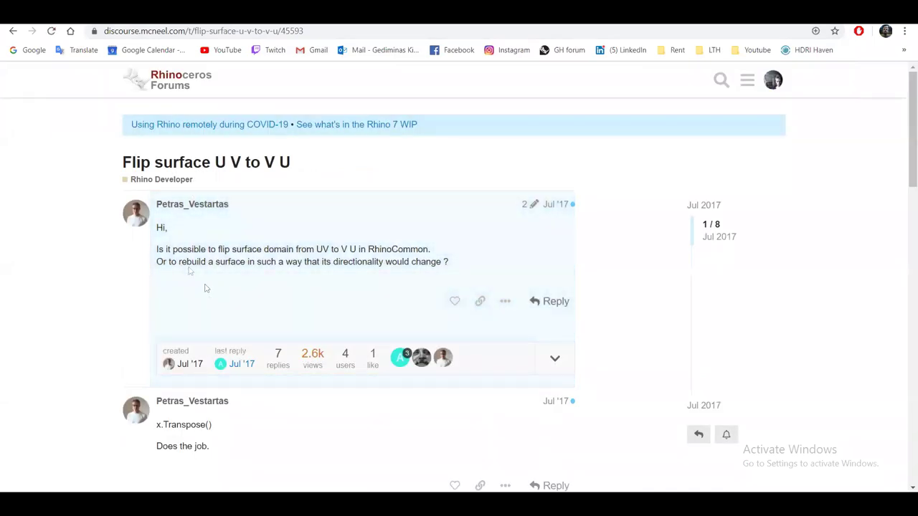
scroll(133, 239, down, 6)
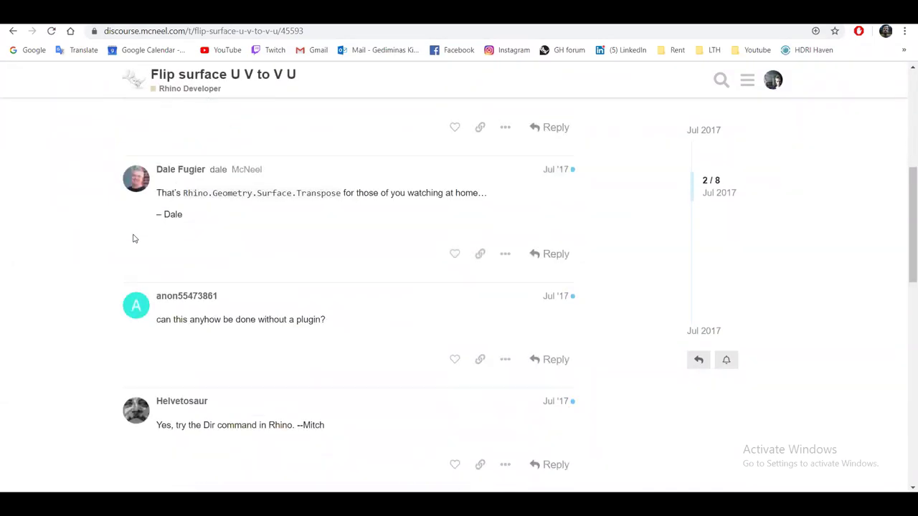
scroll(133, 239, down, 1)
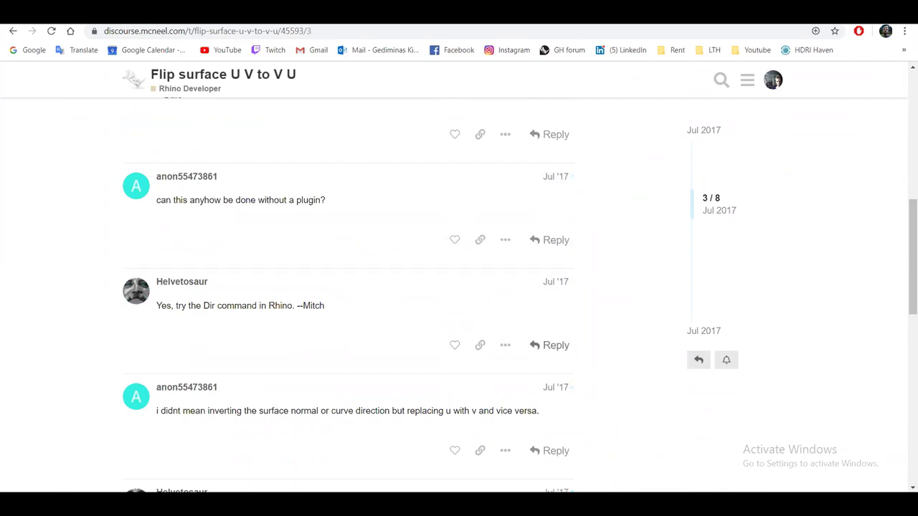
key(super+Down)
key(super+Down)
Swap the U and V directions of the flat reference surface with the Dir command's SwapUV option
right_drag(427, 275, 387, 326)
click(388, 330)
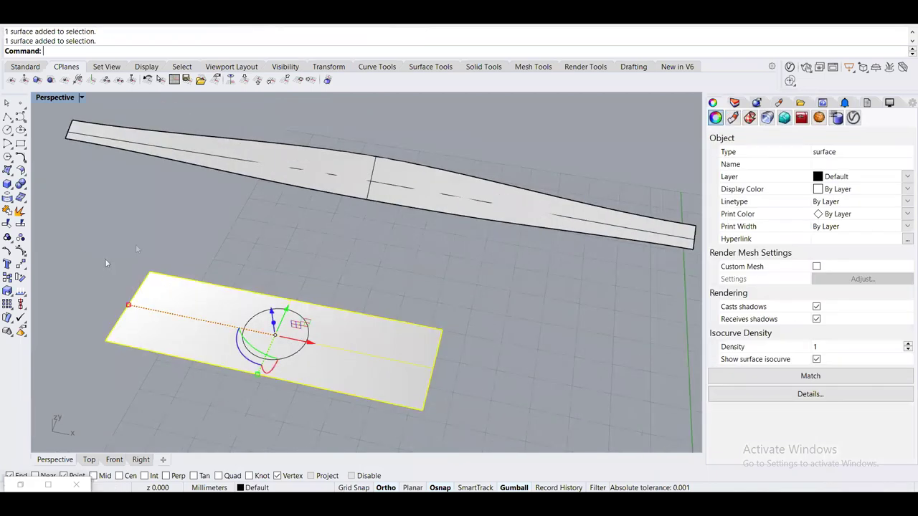
shift+right_drag(172, 303, 231, 212)
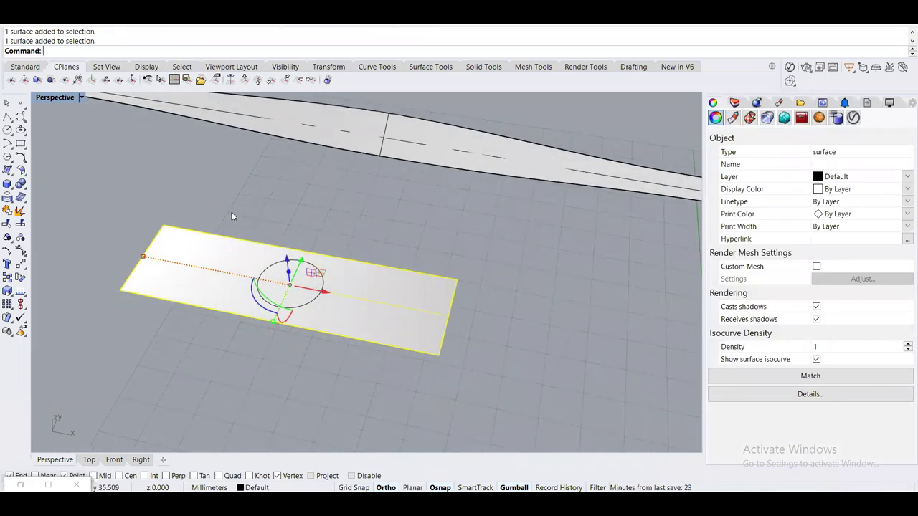
text(Dir)
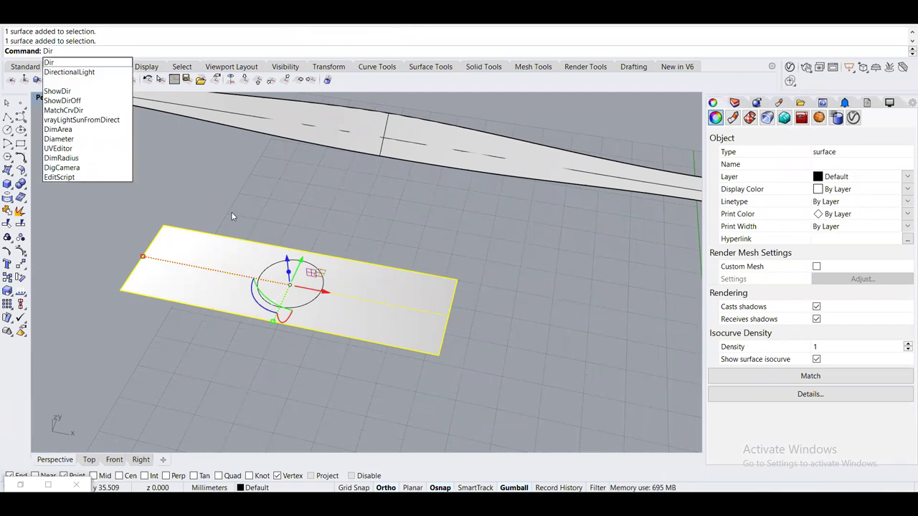
key(Return)
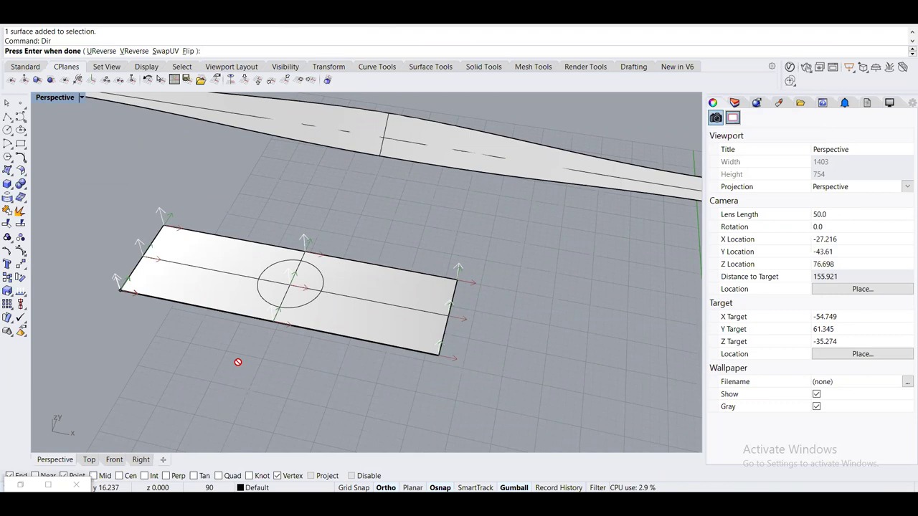
click(165, 51)
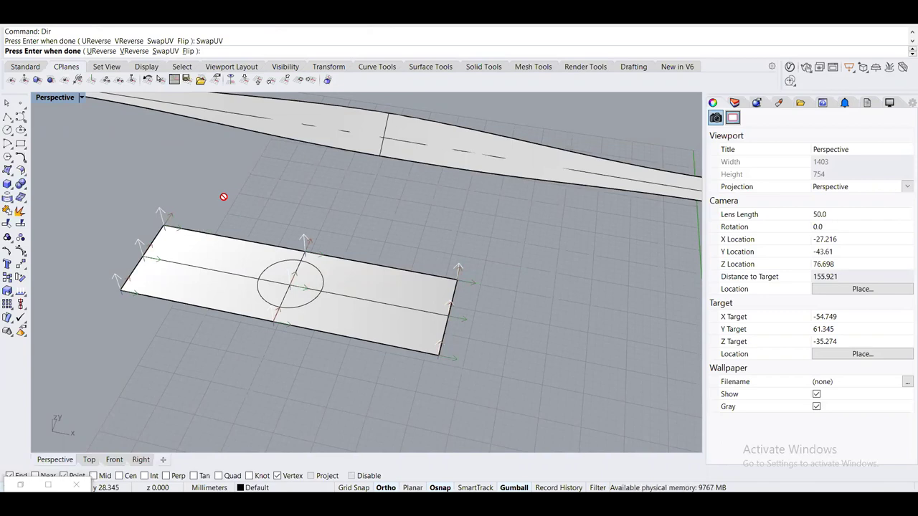
key(Return)
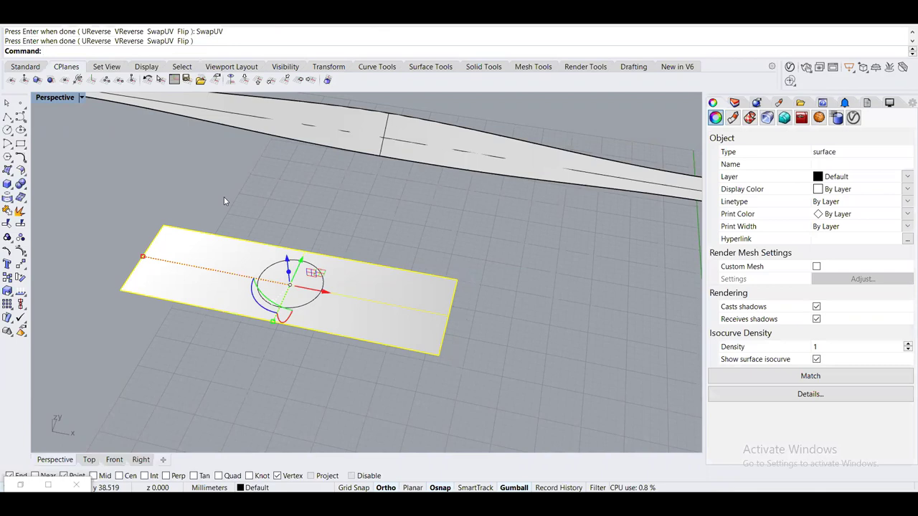
Preview the V directions of the flat reference surface and the long face together with RebuildUV, and exit the command
shift+click(329, 137)
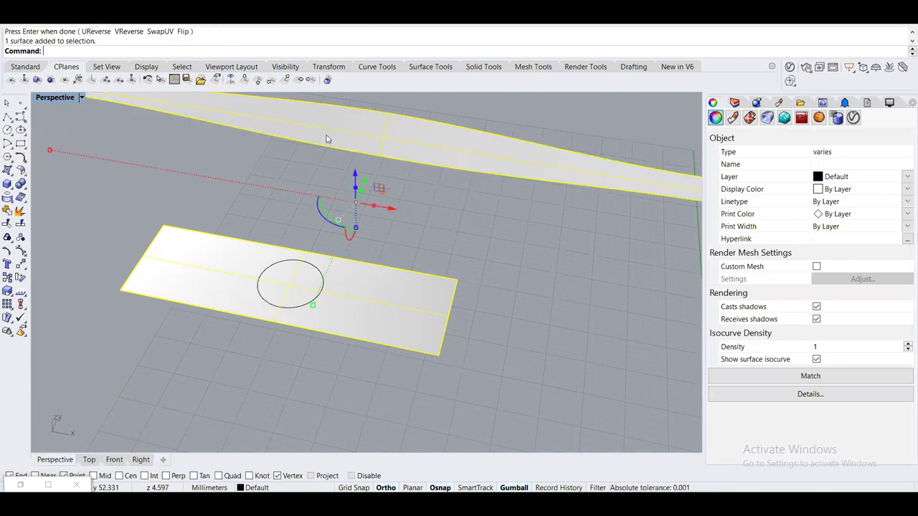
text(RebuildUV)
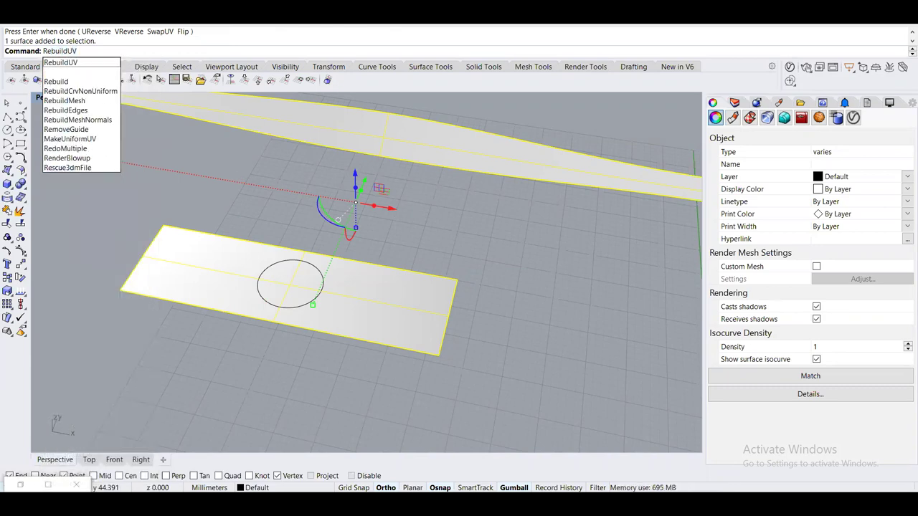
key(Return)
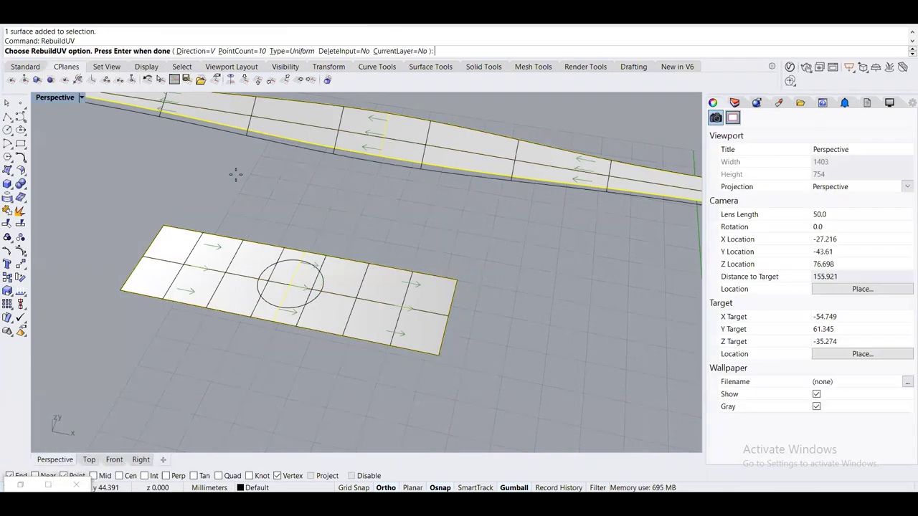
scroll(287, 226, up, 3)
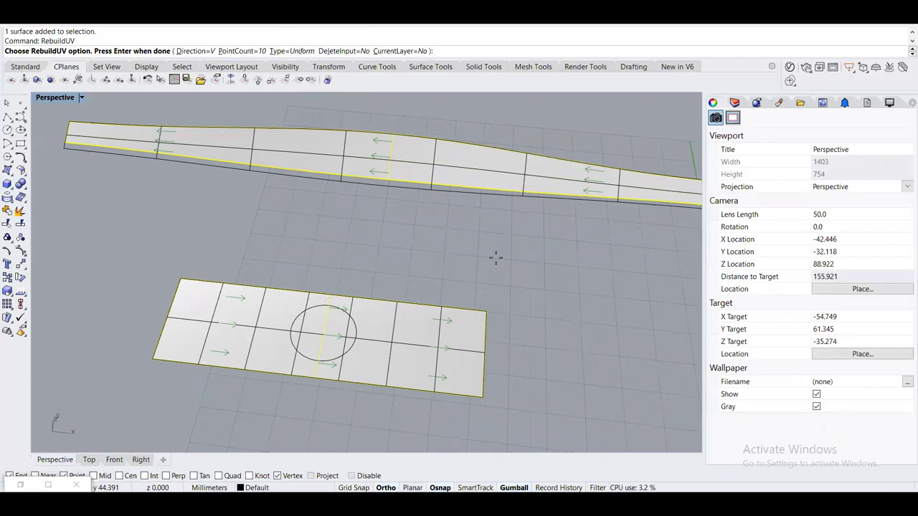
key(Return)
Flip the direction of the flat reference surface with the Flip command
click(267, 327)
text(Flip)
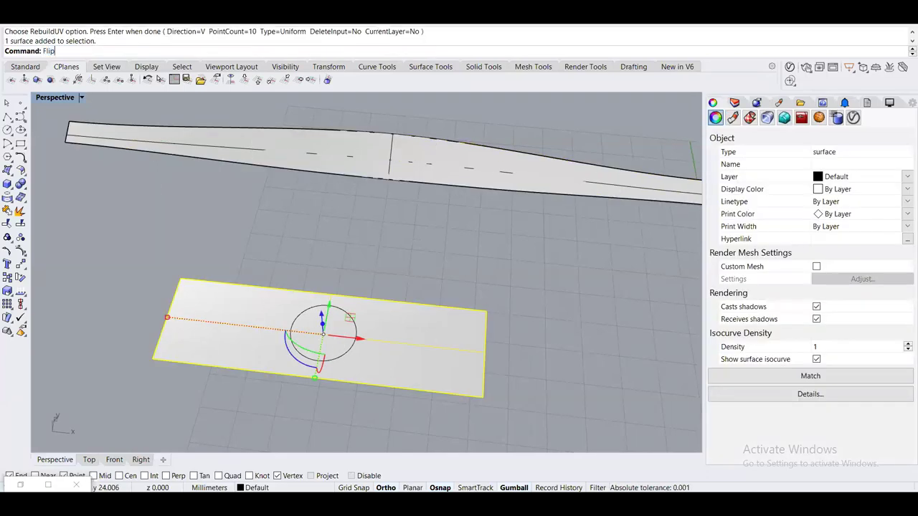
key(Return)
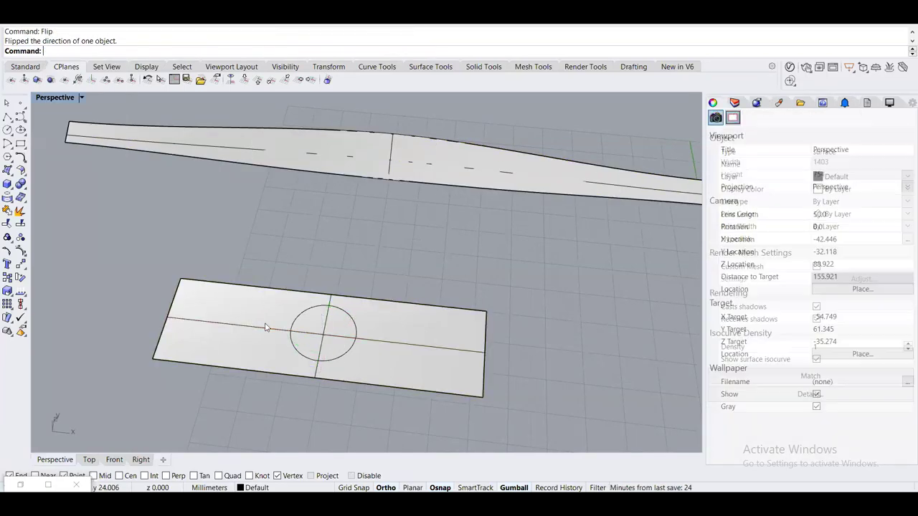
Undo the accidental move of the long face, and check both surfaces' V directions in RebuildUV
drag(326, 161, 330, 166)
key(ctrl+z)
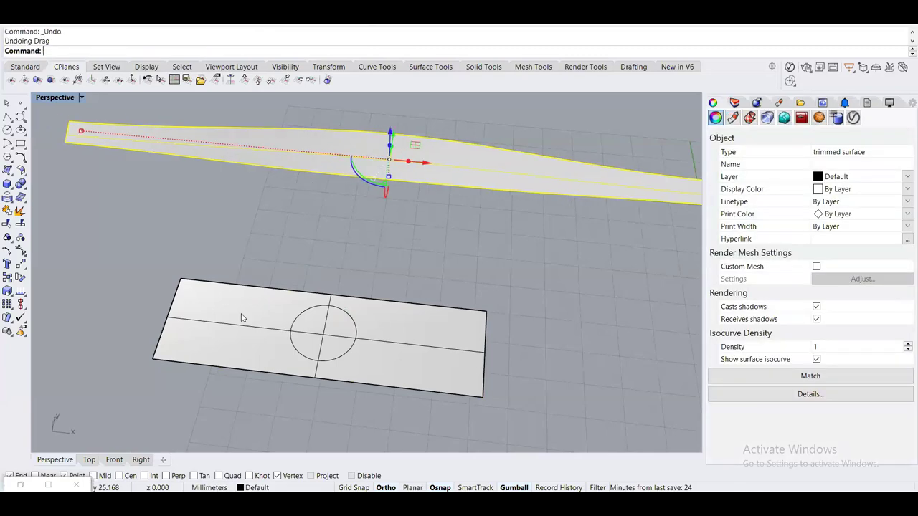
shift+click(236, 323)
text(RebuildUV)
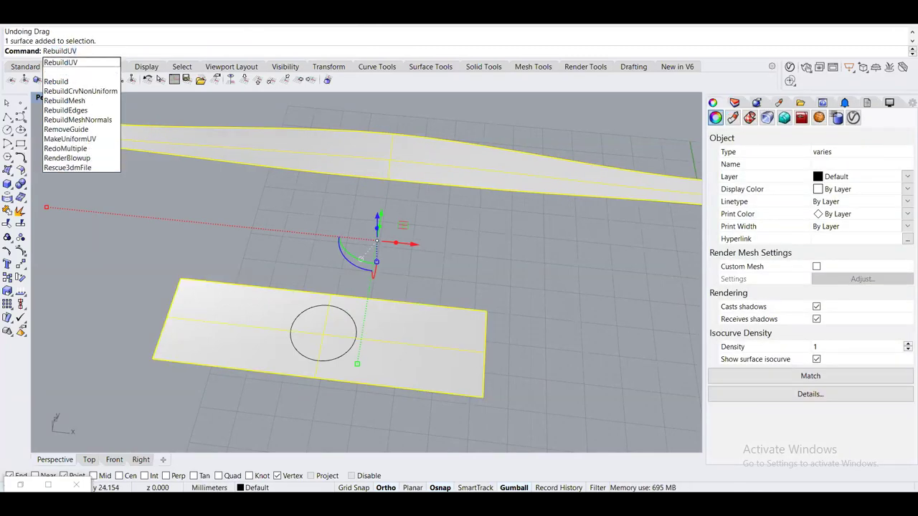
key(Return)
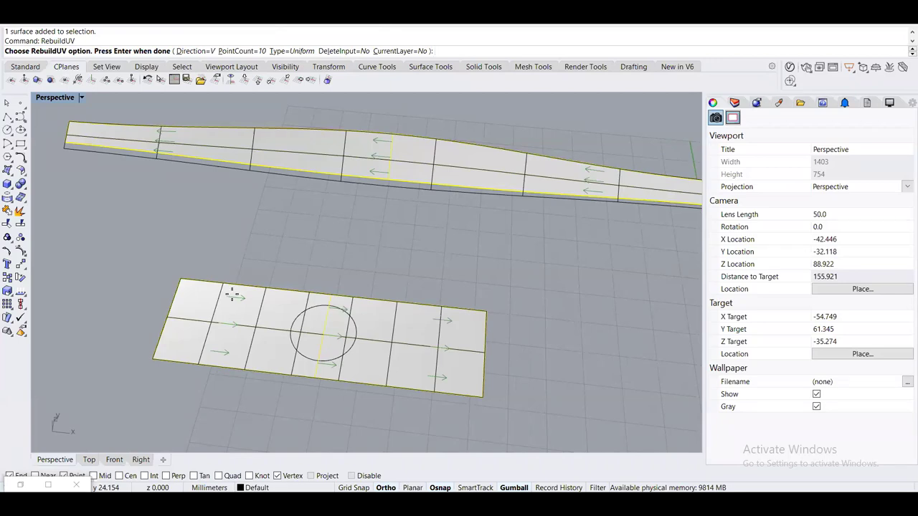
key(Return)
Flip the flat reference surface's normal back to pointing upward with the Dir command's Flip option
click(211, 312)
text(D)
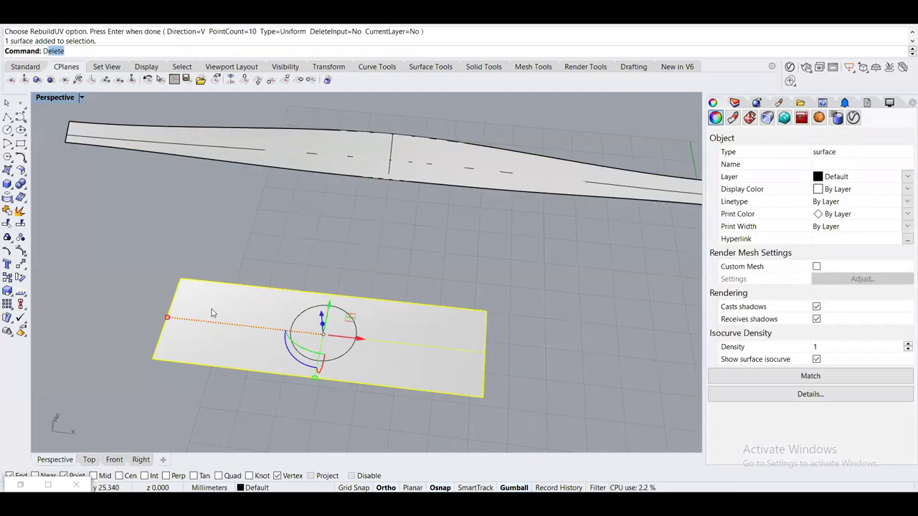
text(ir)
key(Return)
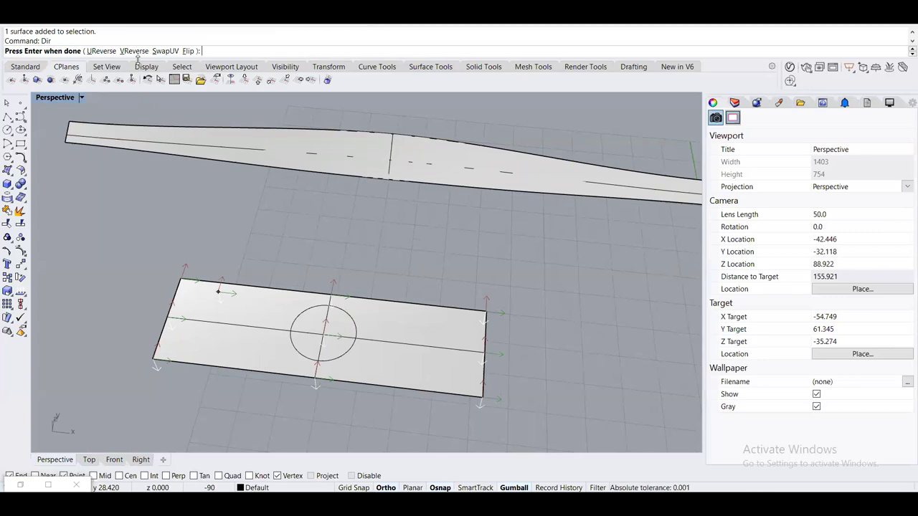
click(188, 52)
click(188, 52)
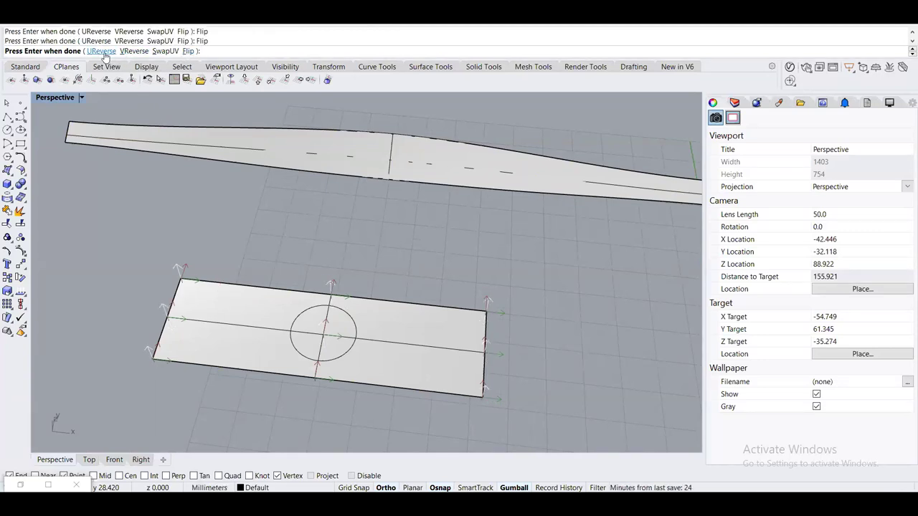
right_click(219, 180)
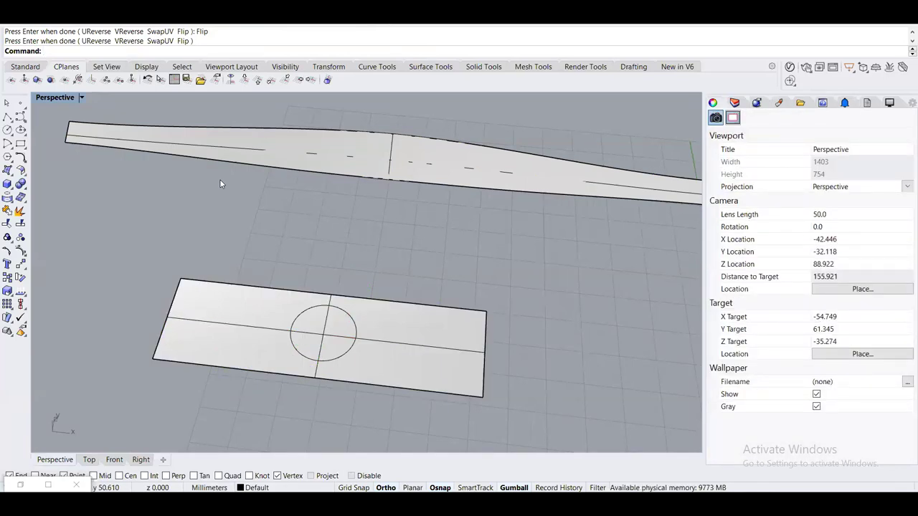
Run RebuildUV on the long face and the flat surface to compare their V arrows again, and exit the command
click(284, 157)
shift+click(199, 346)
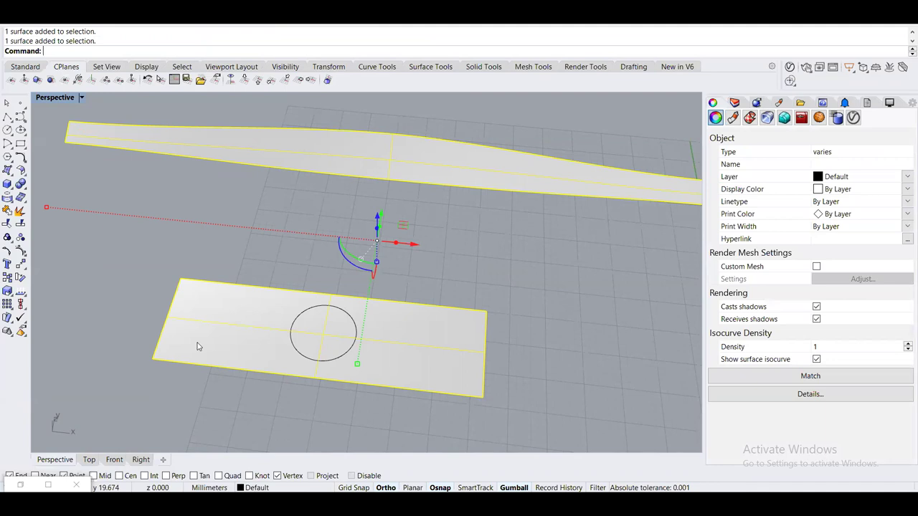
text(Rebuild)
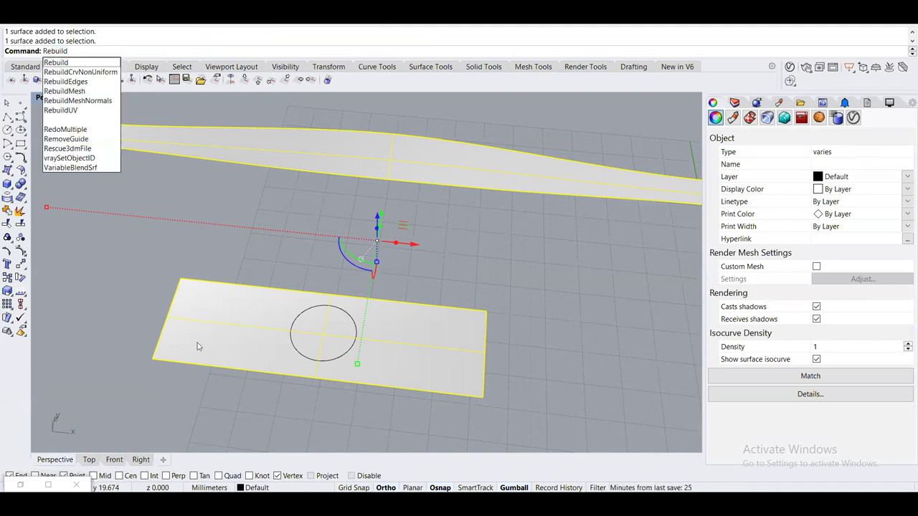
text(UV)
key(Return)
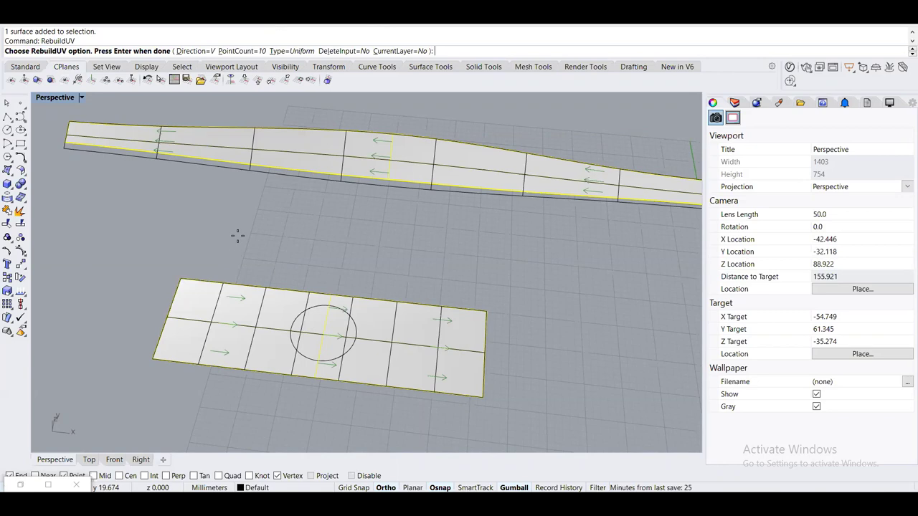
key(Return)
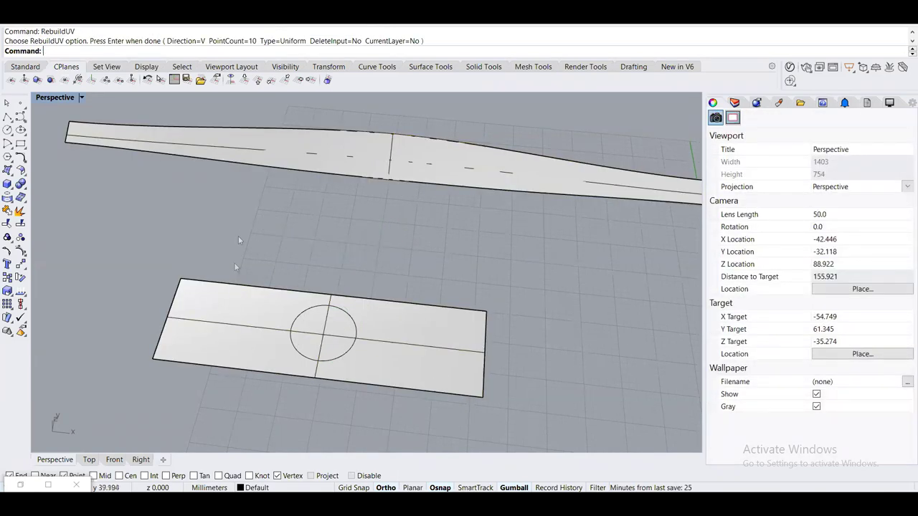
Reverse the flat reference surface's V direction with Dir's VReverse option, leaving its U direction as it was
click(220, 346)
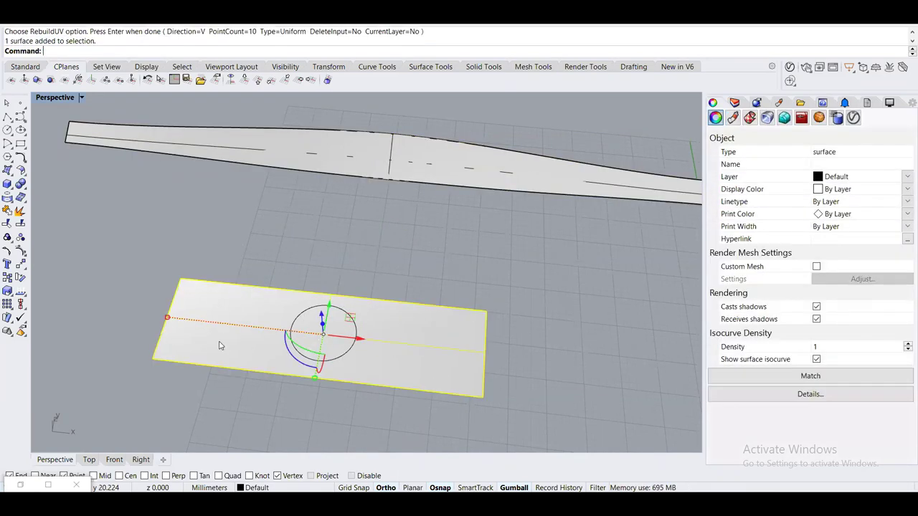
text(Dir)
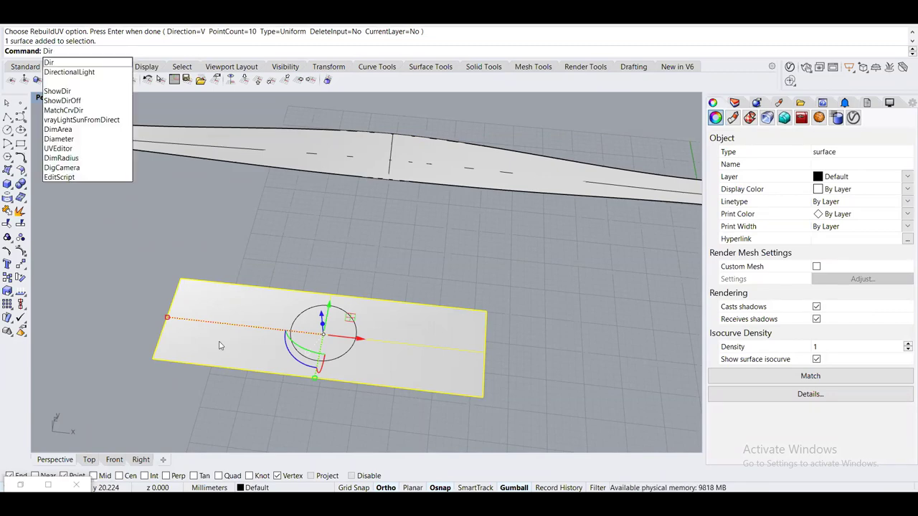
key(Return)
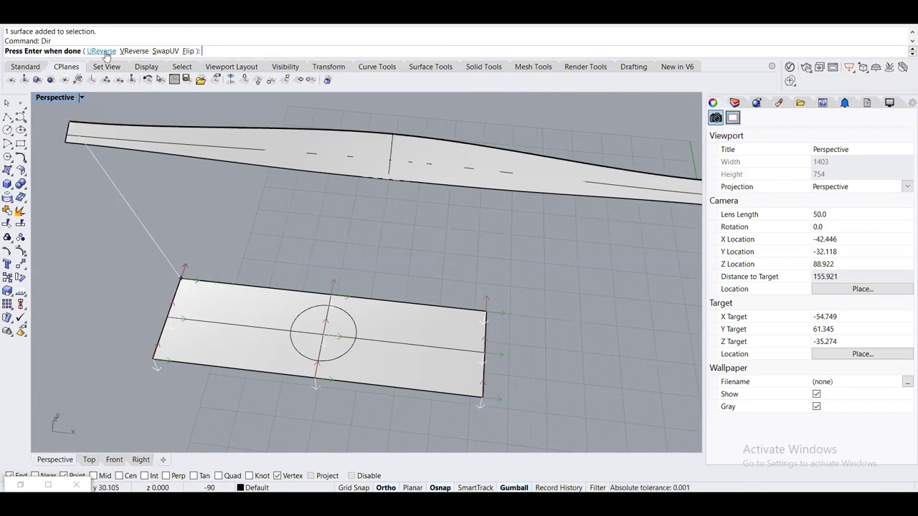
click(101, 51)
click(104, 53)
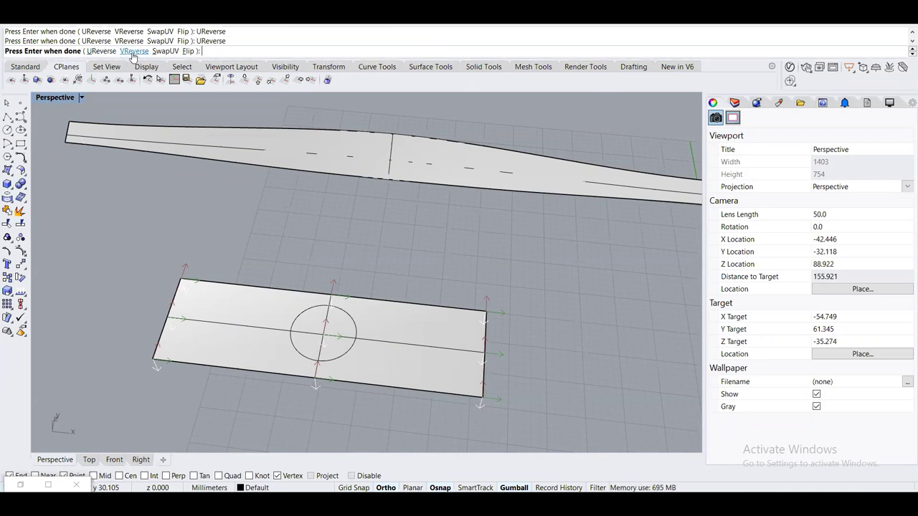
click(132, 52)
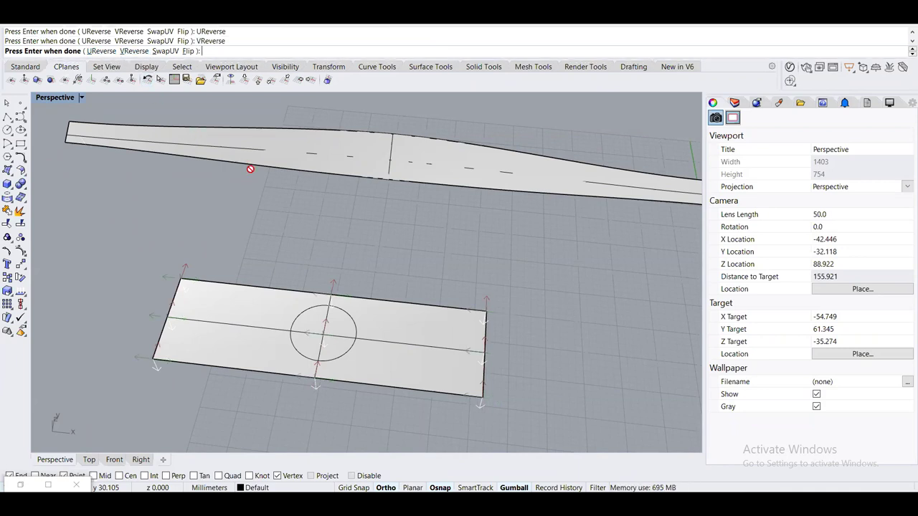
key(Return)
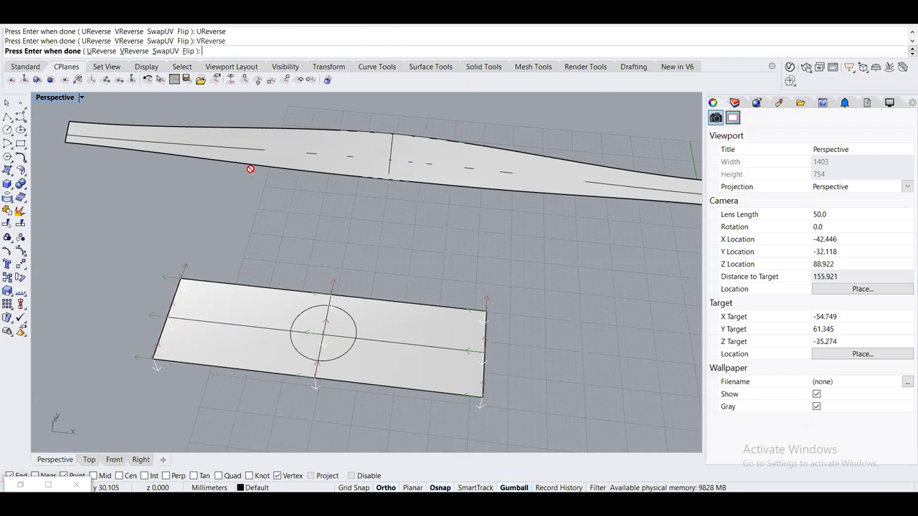
click(239, 205)
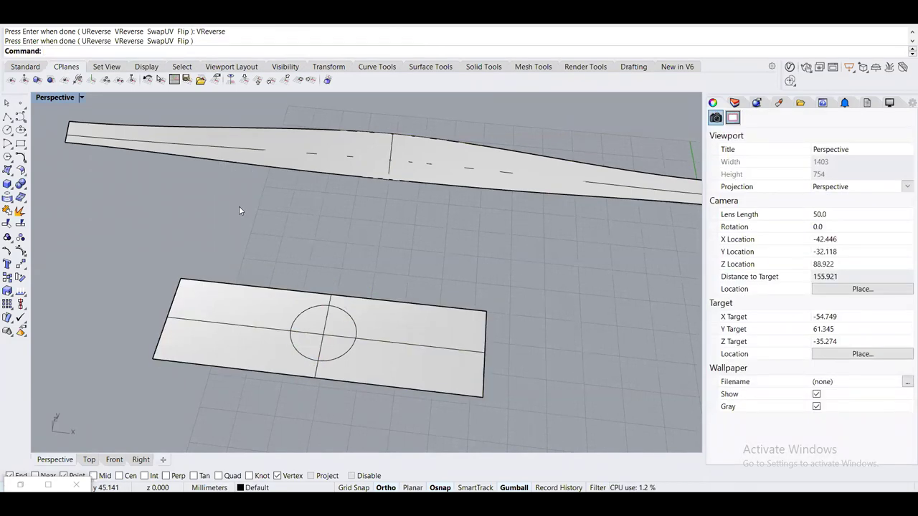
Flow the circle from the flat surface onto the long strip with FlowAlongSrf, matching the corresponding corners, with Copy=Yes and Rigid=No
right_drag(239, 206, 249, 218)
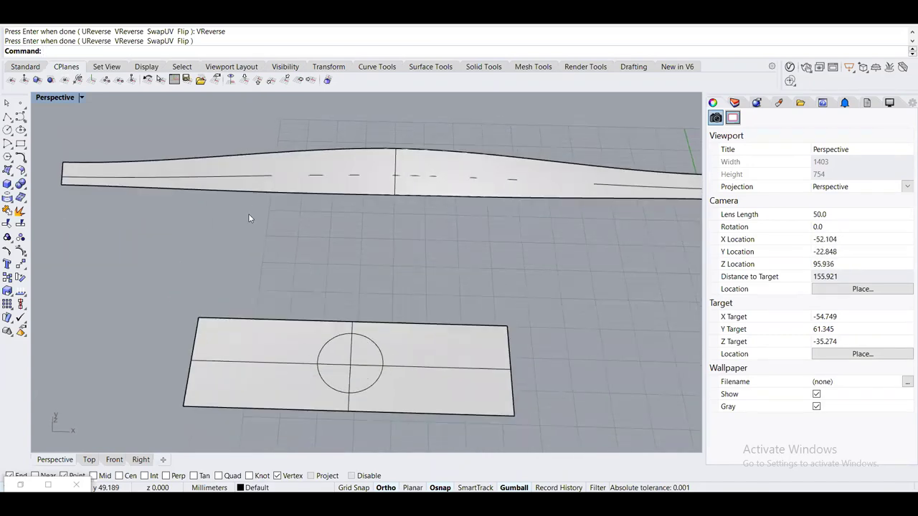
text(FlowAlongSrf)
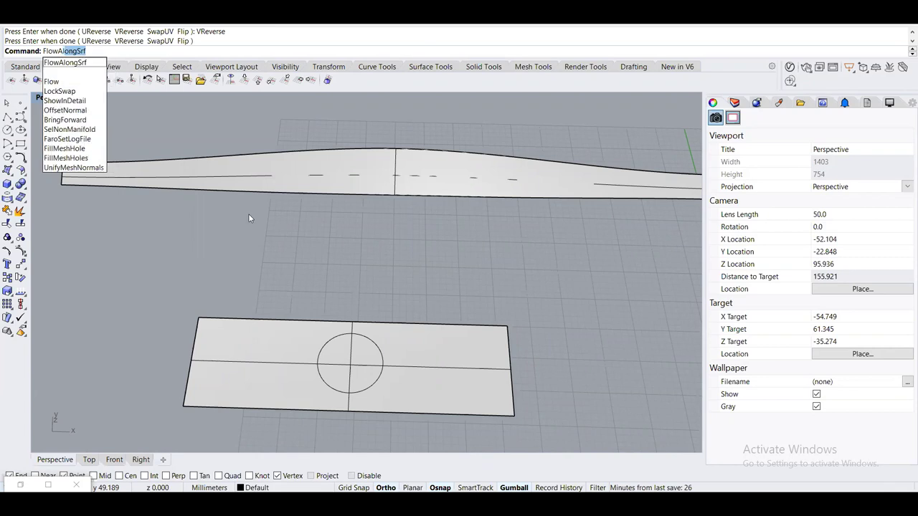
key(Return)
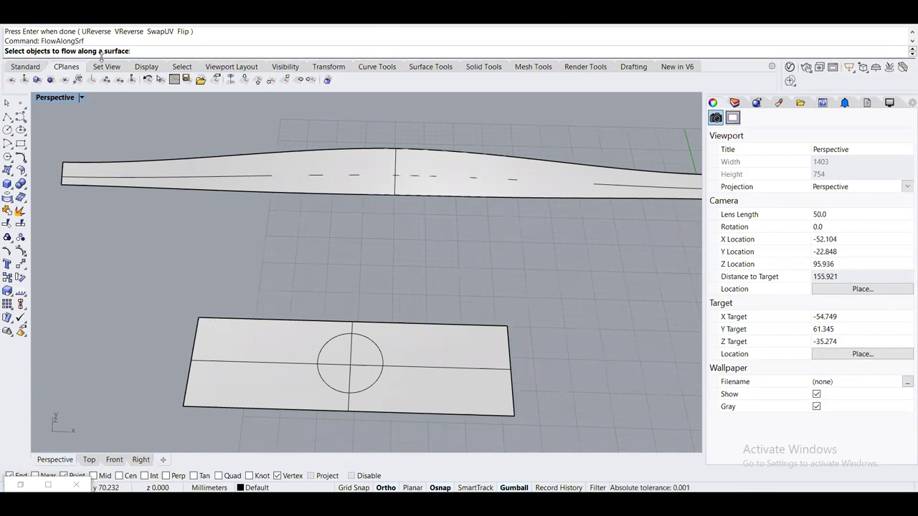
click(328, 344)
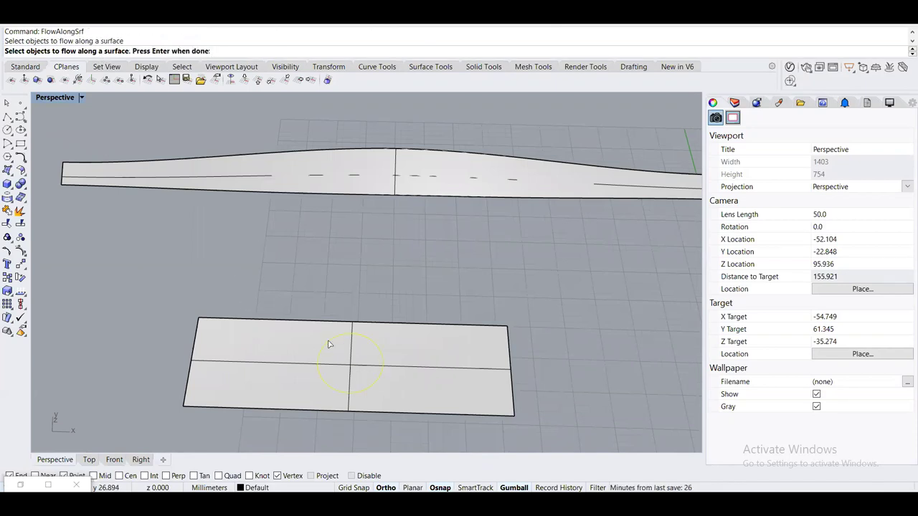
key(Return)
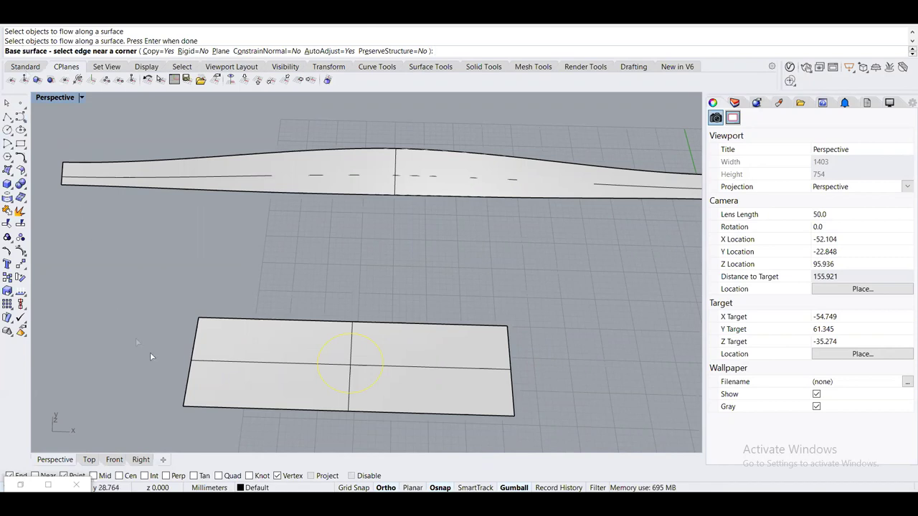
click(188, 409)
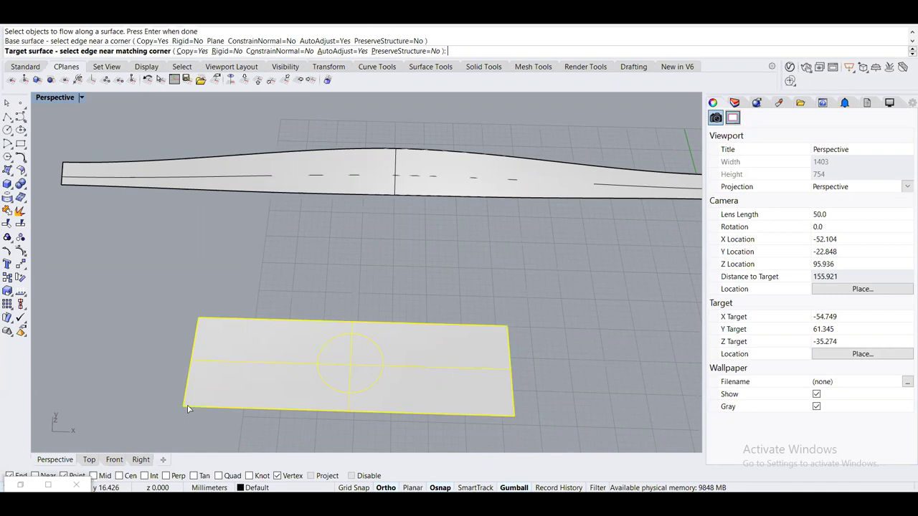
click(64, 186)
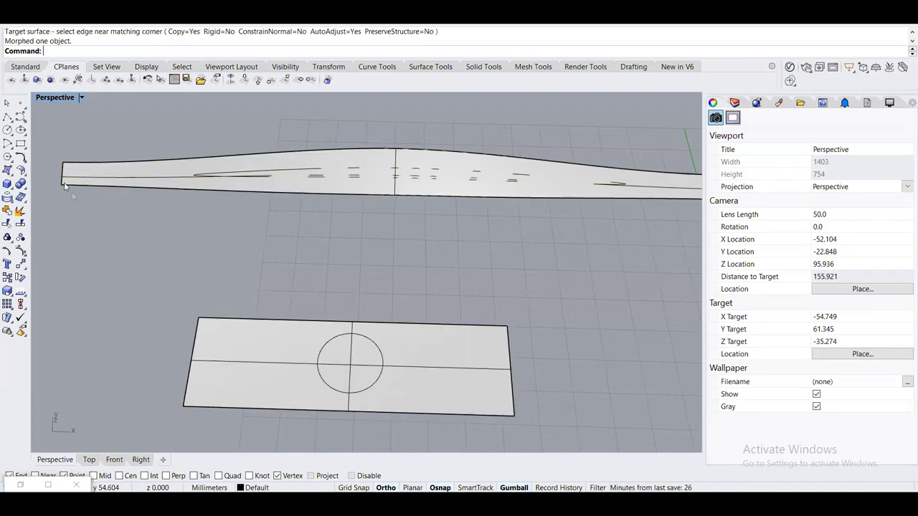
Delete the stretched circle copy from the long strip
click(218, 177)
scroll(354, 261, down, 3)
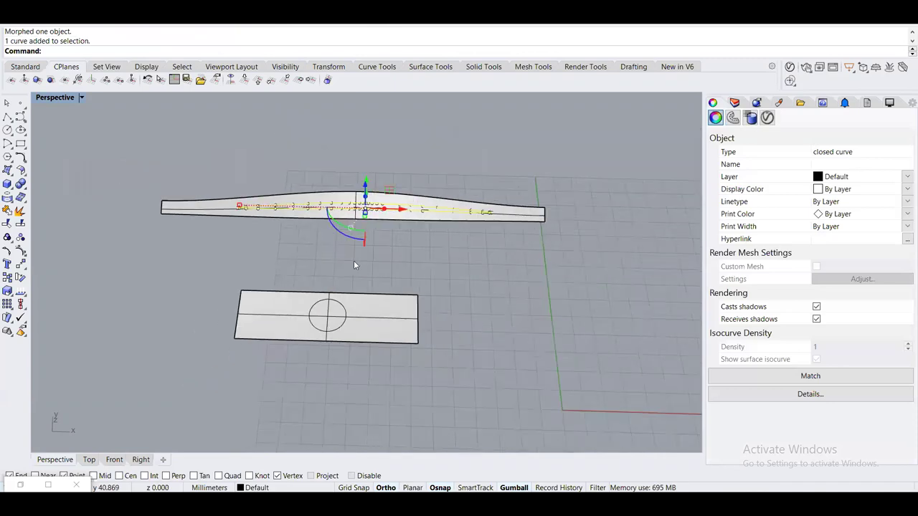
scroll(437, 242, up, 2)
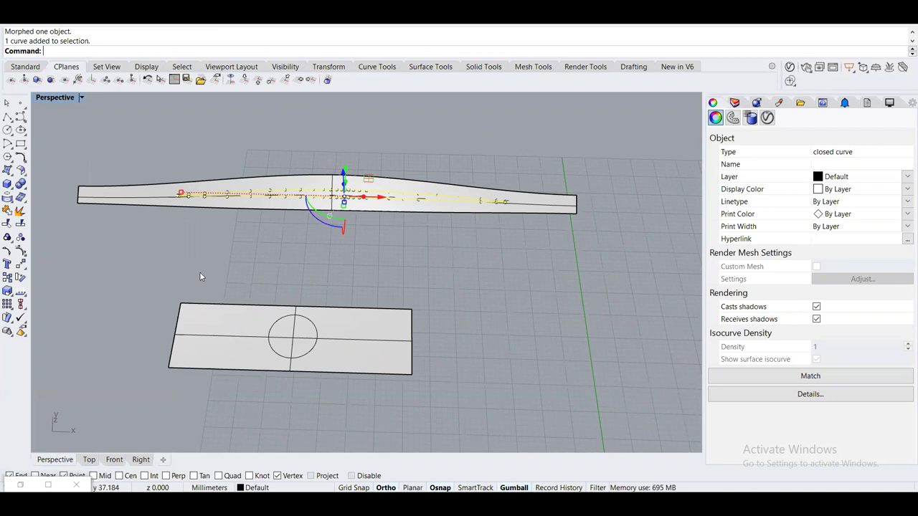
key(Delete)
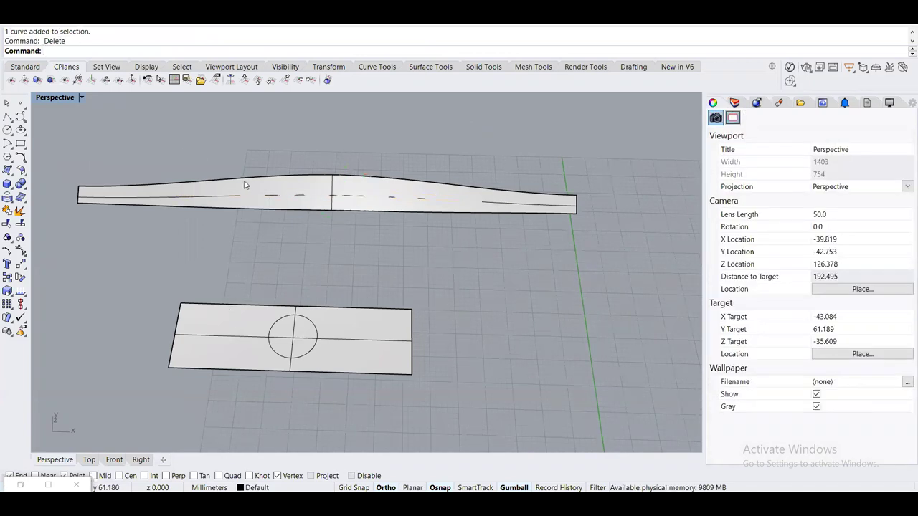
Stretch the flat reference surface lengthwise about its centre to roughly the length of the long strip, leaving the circle unscaled
drag(158, 140, 419, 223)
drag(180, 134, 489, 263)
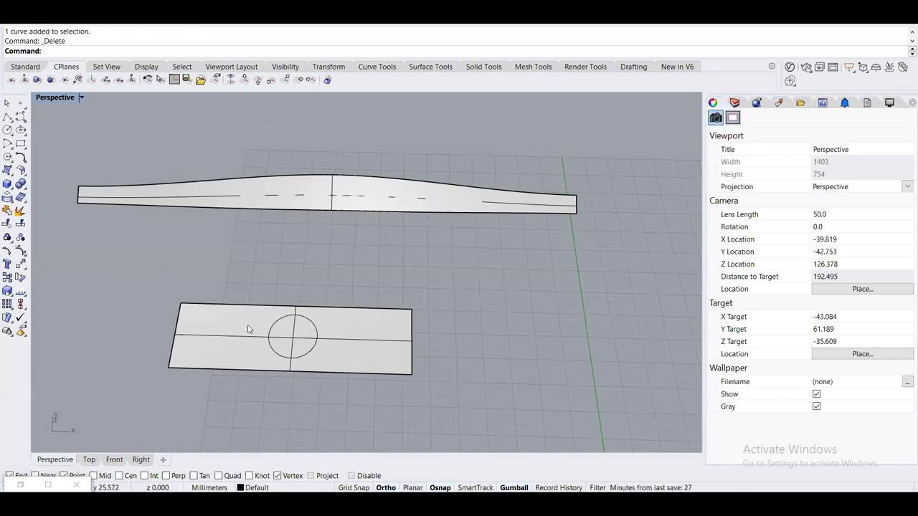
shift+right_drag(214, 337, 253, 302)
click(253, 303)
drag(283, 305, 43, 287)
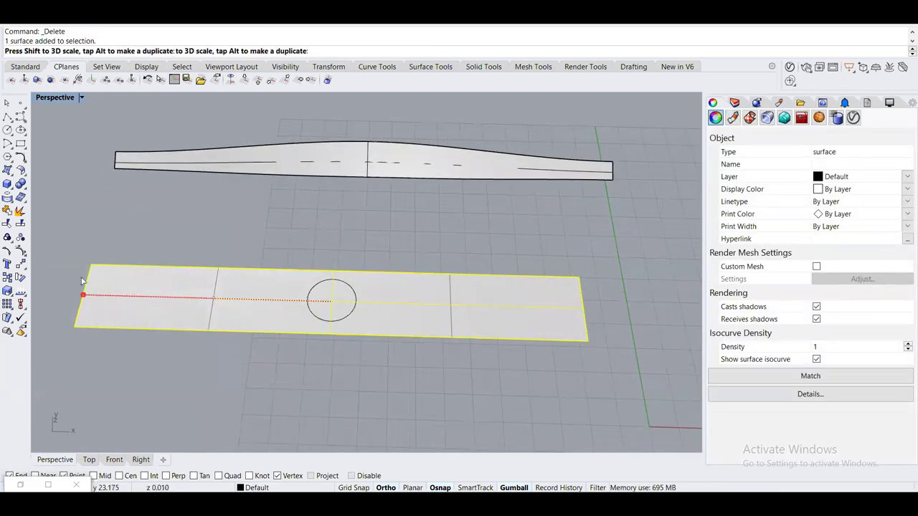
click(240, 224)
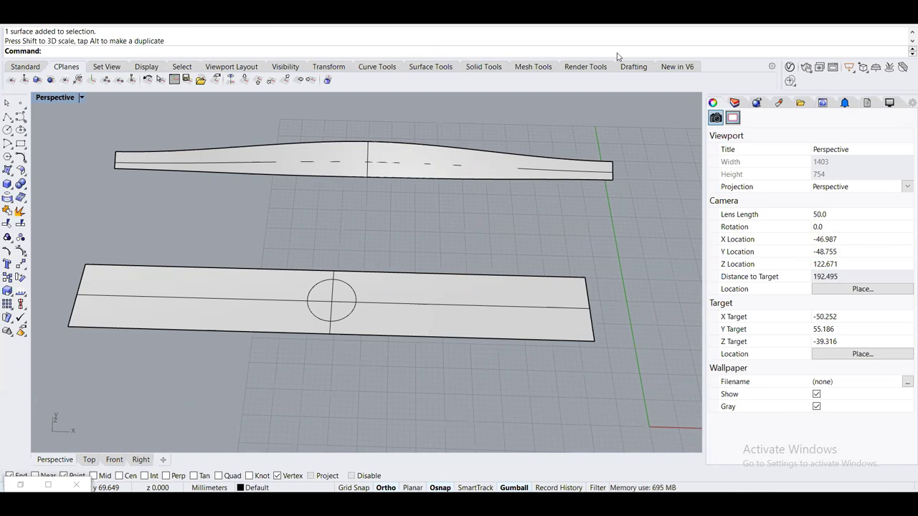
drag(173, 102, 529, 221)
drag(123, 107, 594, 246)
drag(544, 233, 221, 115)
click(410, 237)
drag(473, 225, 249, 119)
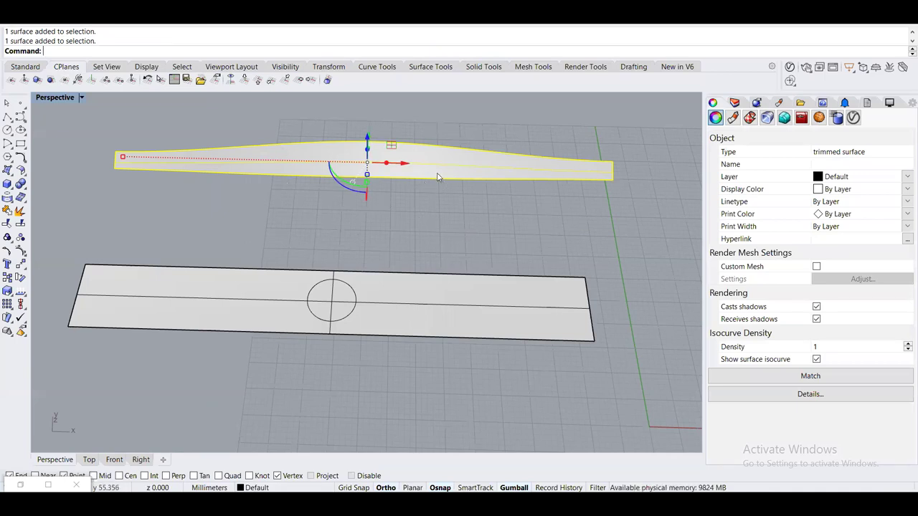
click(517, 181)
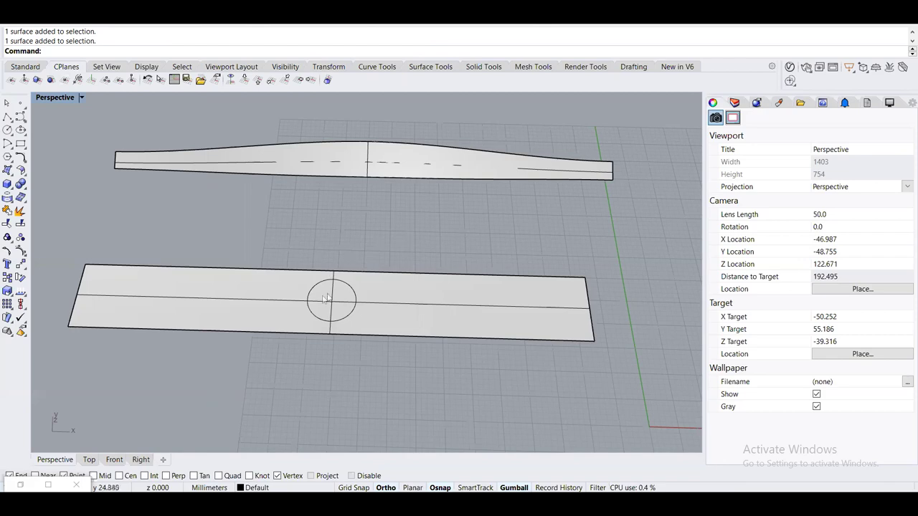
Extrude the circle upward from the flat surface into an open tube with ExtrudeCrv, using Solid=No and DeleteInput=Yes
click(355, 288)
drag(274, 244, 393, 378)
scroll(334, 347, up, 3)
right_drag(334, 347, 413, 234)
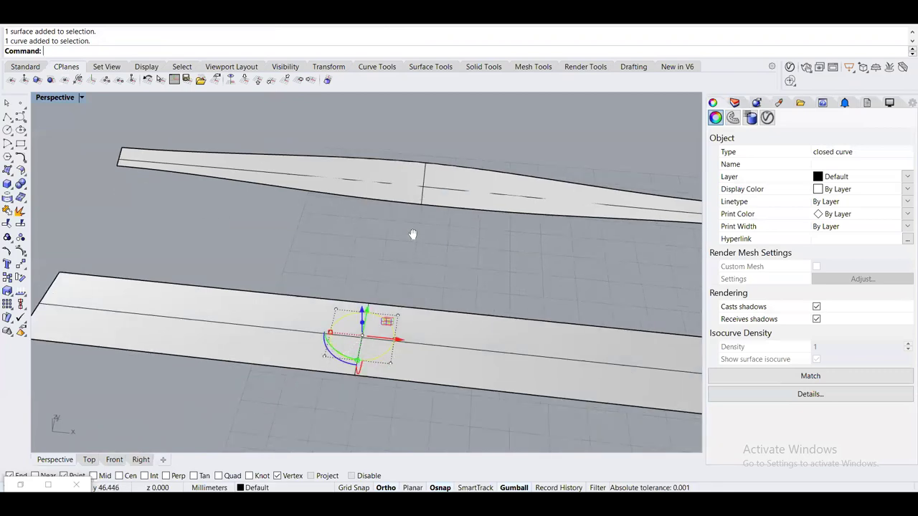
scroll(413, 235, up, 2)
text(ExtrudeCrv)
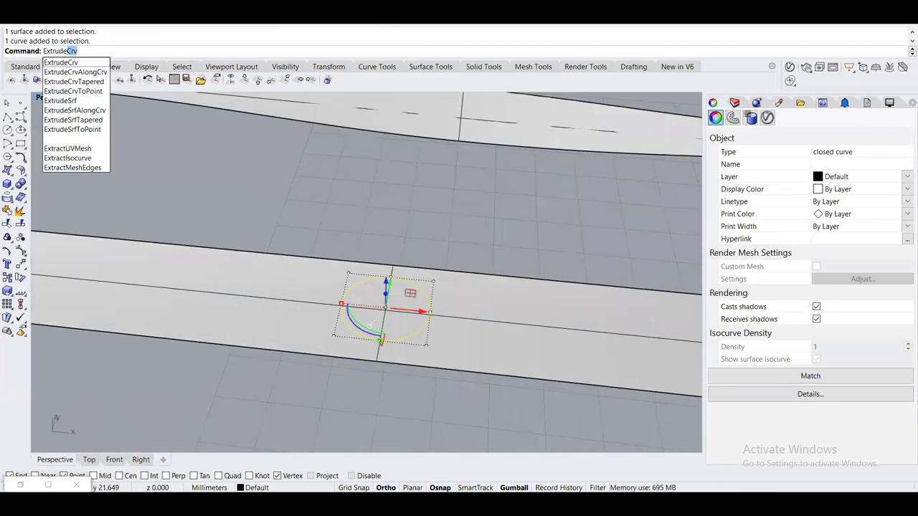
key(Return)
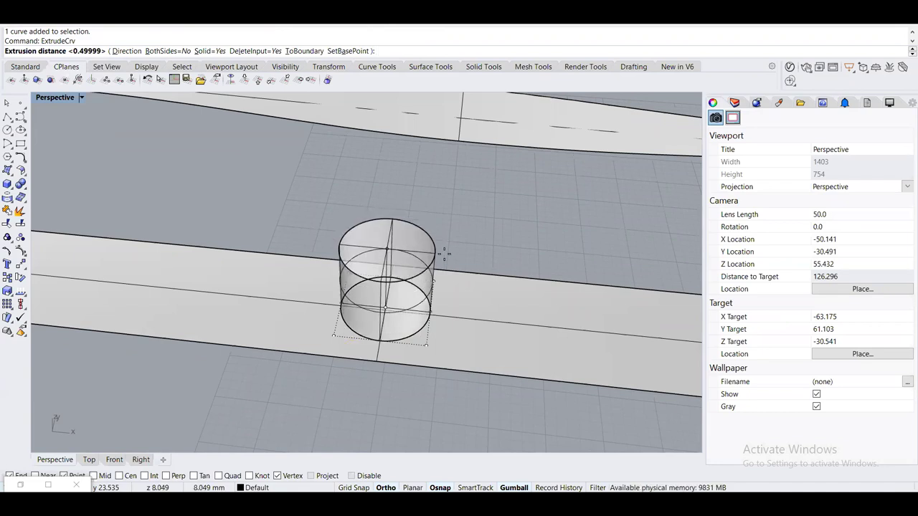
click(210, 52)
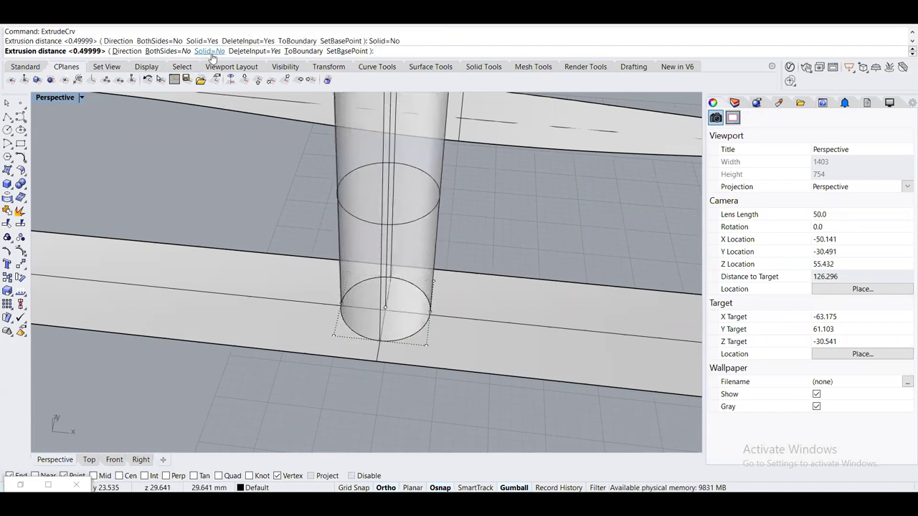
click(442, 242)
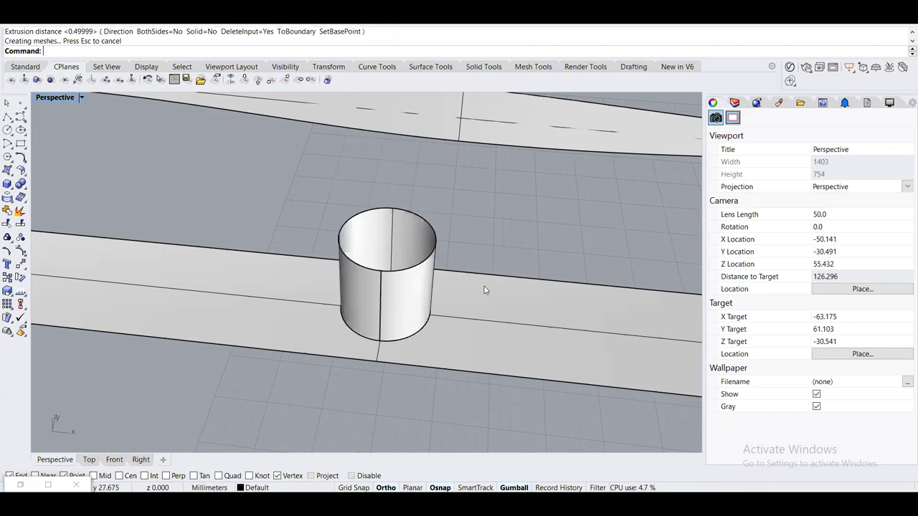
Flow the tube from the flat surface onto the long strip with FlowAlongSrf at the matching corners, using Copy=Yes and Rigid=No
right_drag(484, 290, 368, 285)
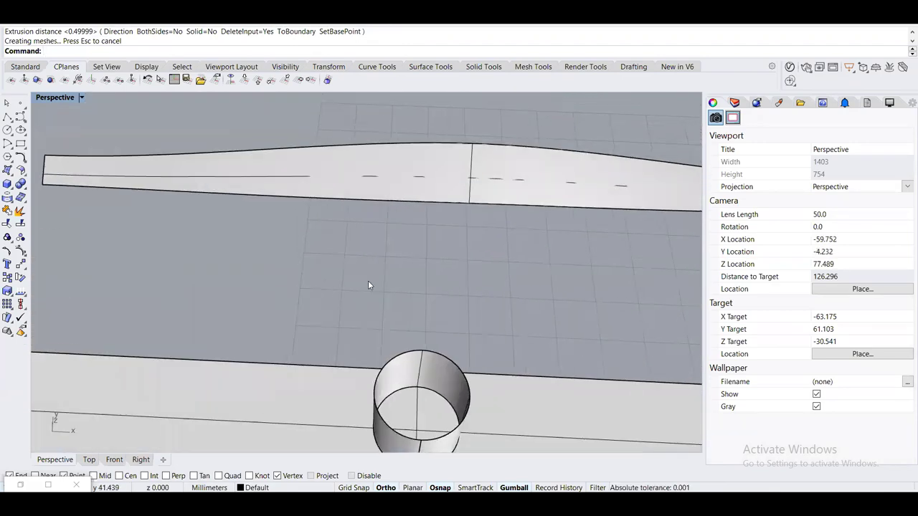
scroll(368, 286, down, 2)
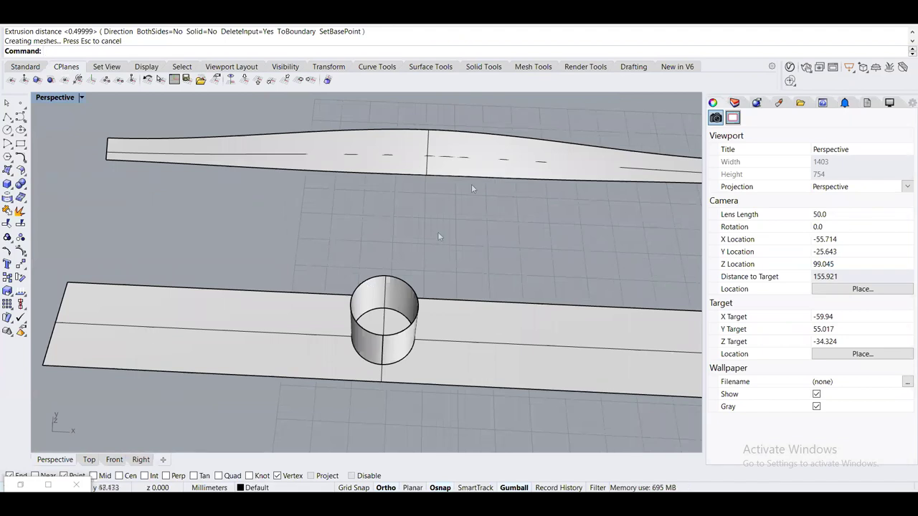
scroll(431, 247, down, 2)
scroll(431, 250, up, 2)
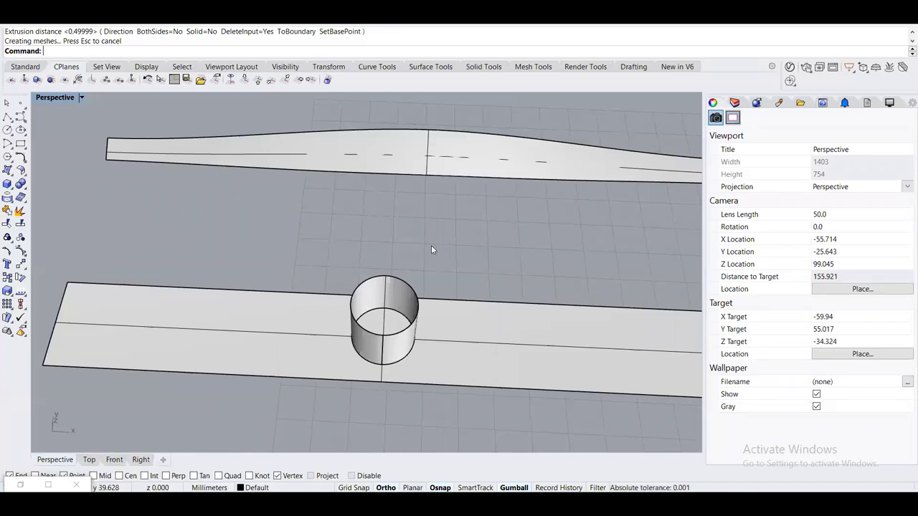
scroll(431, 247, down, 2)
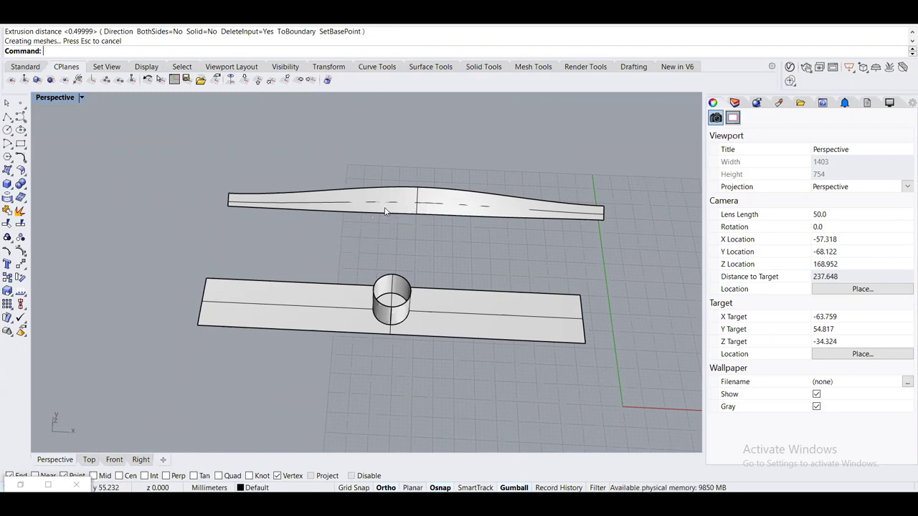
text(FlowAlongSrf)
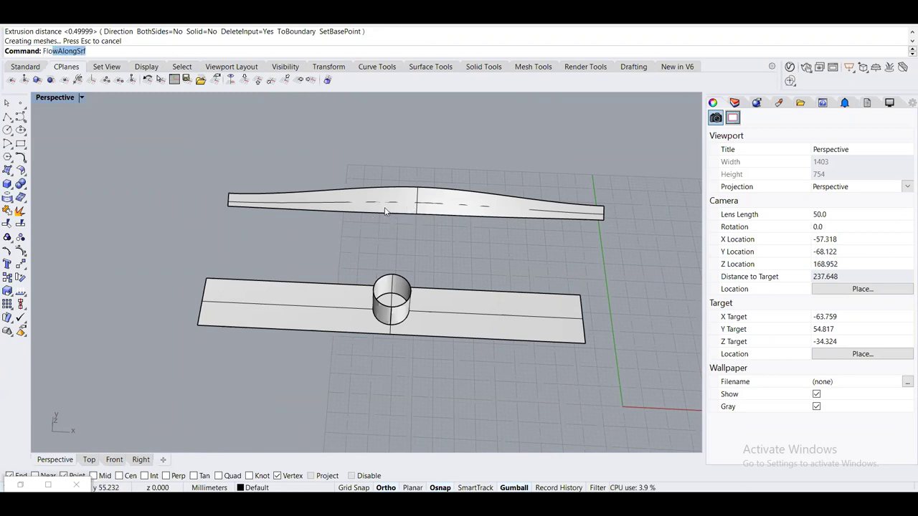
key(Return)
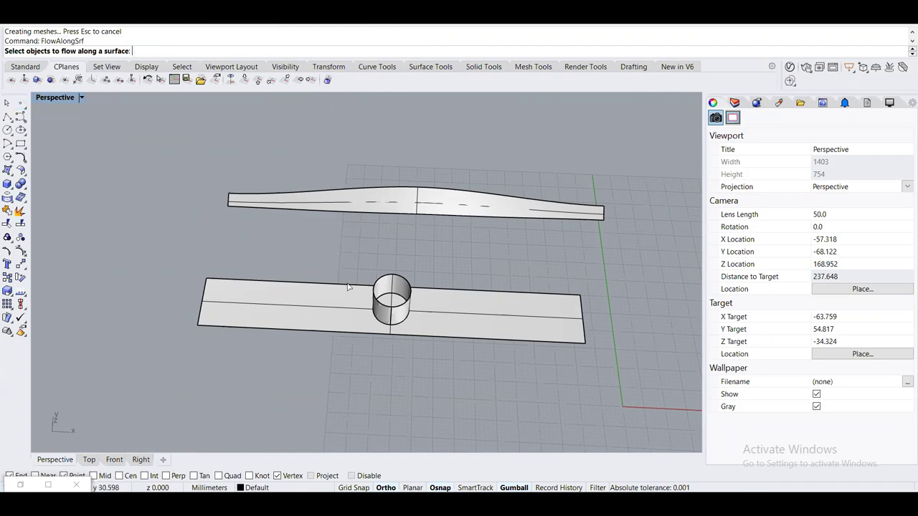
scroll(375, 264, up, 3)
scroll(399, 293, down, 4)
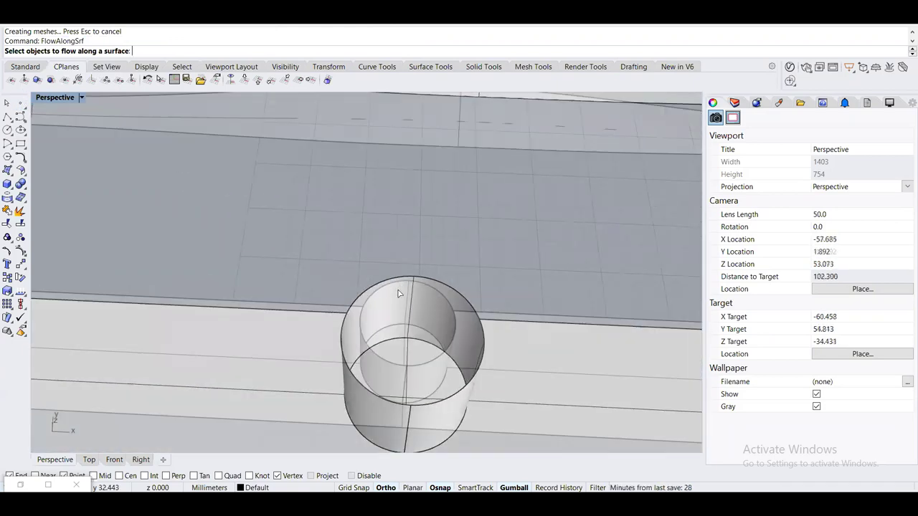
click(398, 293)
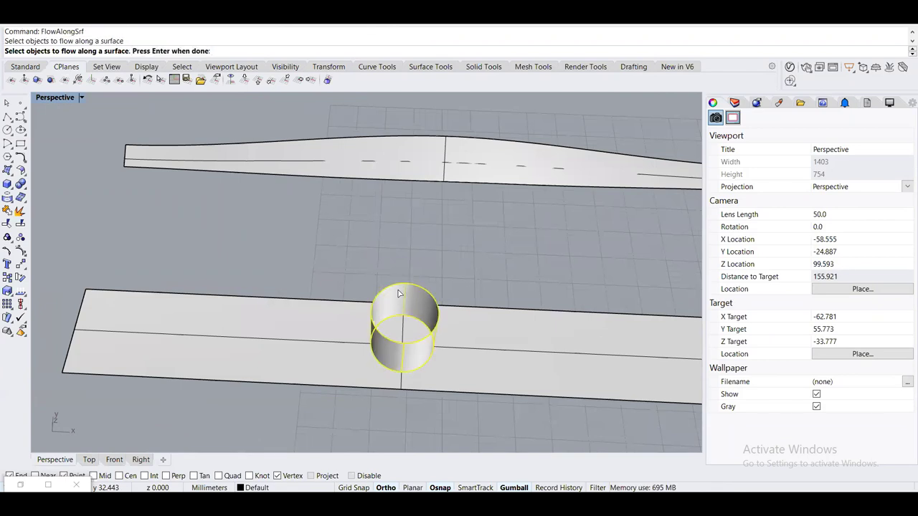
key(Return)
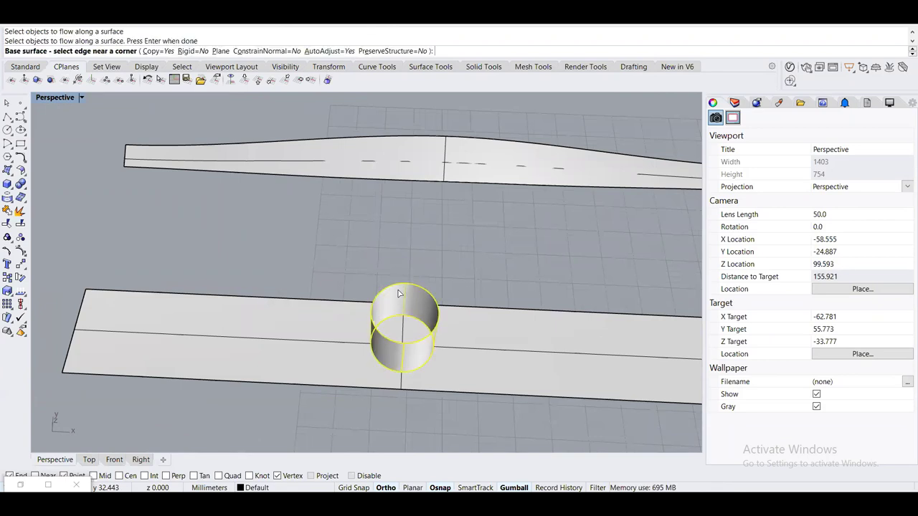
click(66, 372)
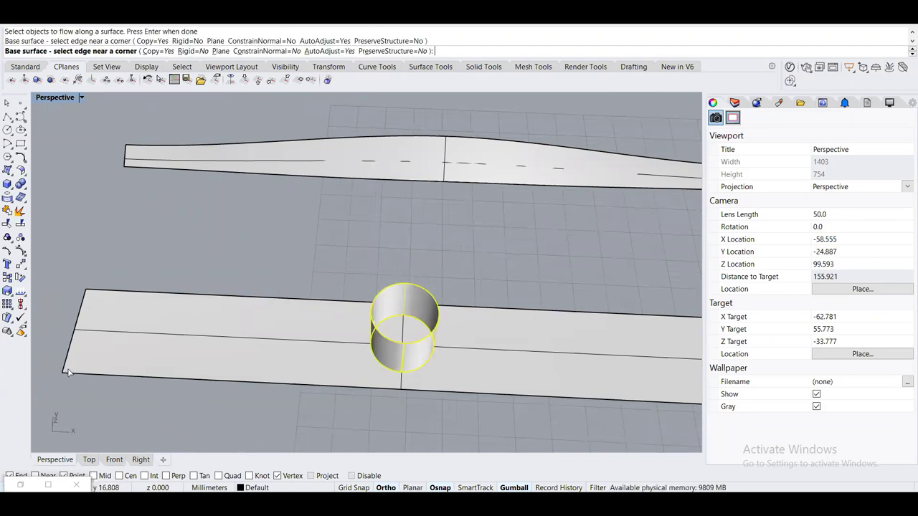
click(127, 166)
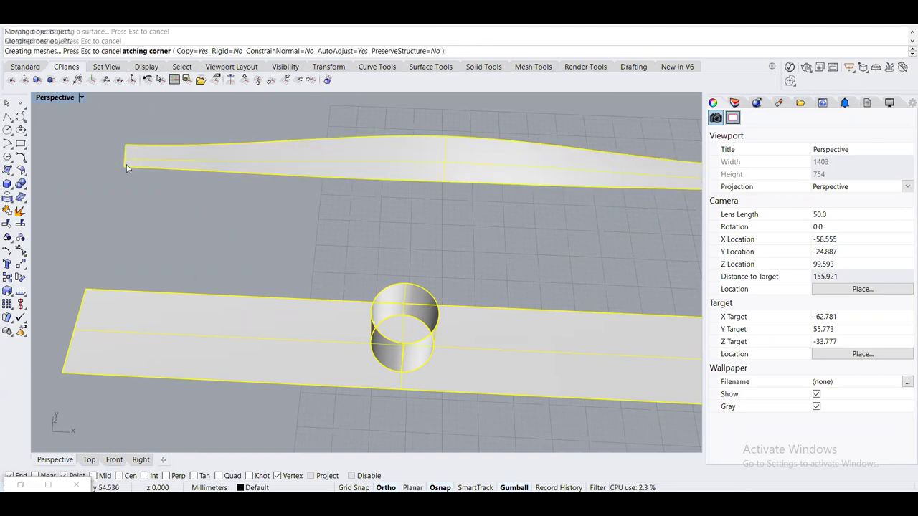
Inspect the distorted tube copy beneath the long strip and delete it
right_drag(316, 226, 328, 160)
scroll(422, 169, up, 2)
click(285, 214)
scroll(365, 238, down, 3)
right_drag(365, 238, 350, 264)
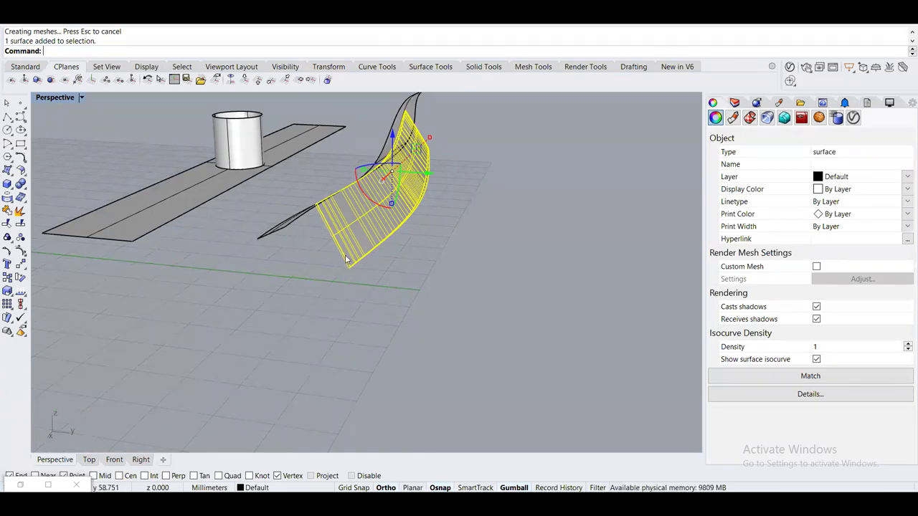
right_drag(346, 259, 414, 288)
right_drag(227, 252, 393, 320)
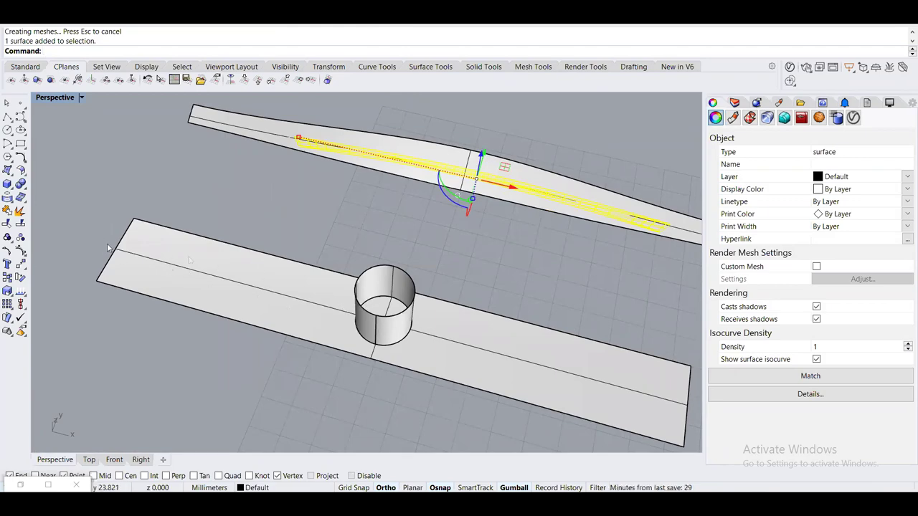
right_drag(247, 201, 123, 167)
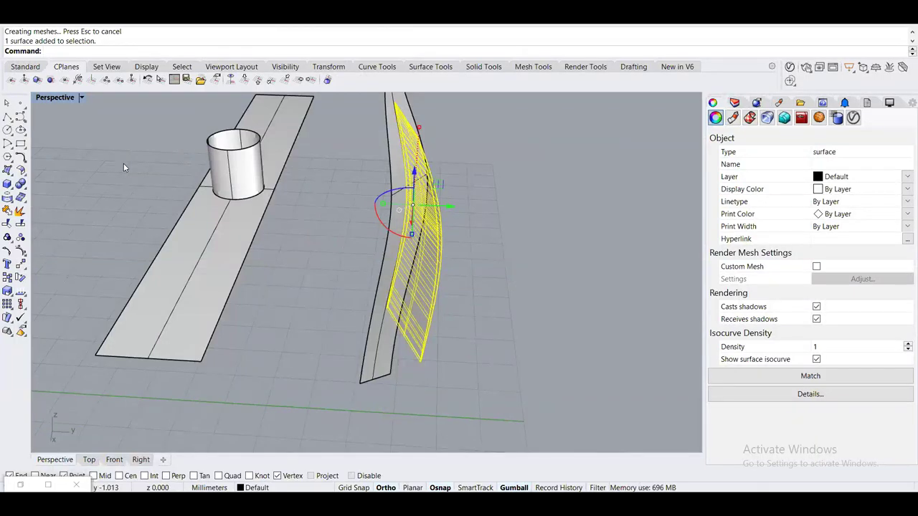
key(Delete)
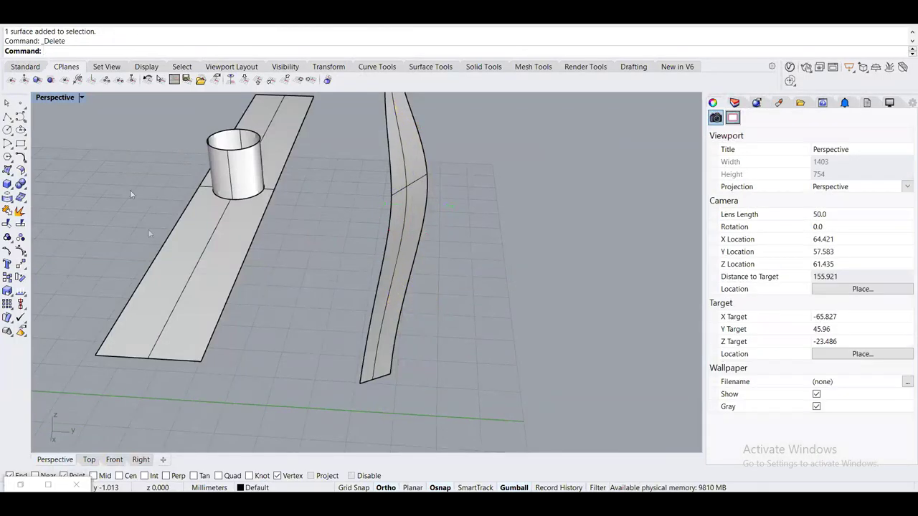
Rescale the flat reference surface about its centre, shortening it along X and stretching it along Y, so its long side runs perpendicular to the strip
right_drag(130, 190, 382, 283)
click(383, 284)
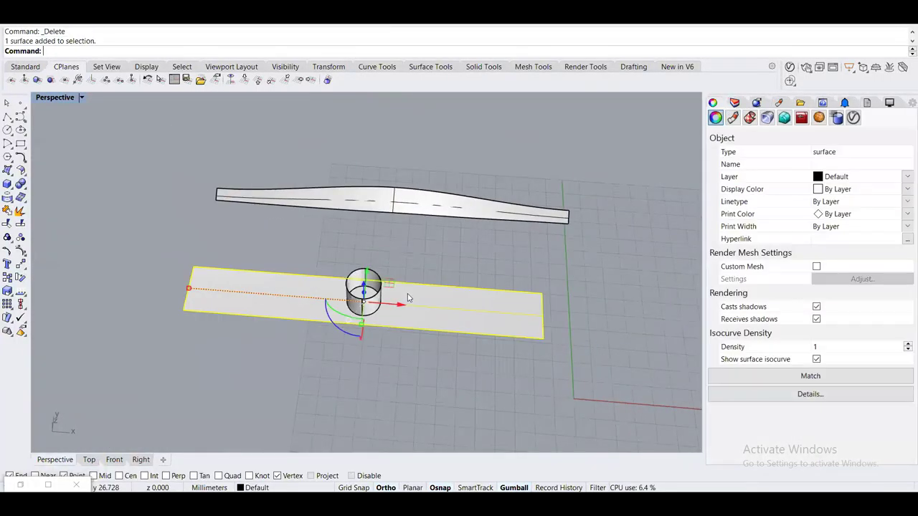
scroll(208, 295, up, 1)
drag(155, 288, 417, 343)
right_drag(417, 344, 290, 304)
drag(293, 301, 61, 336)
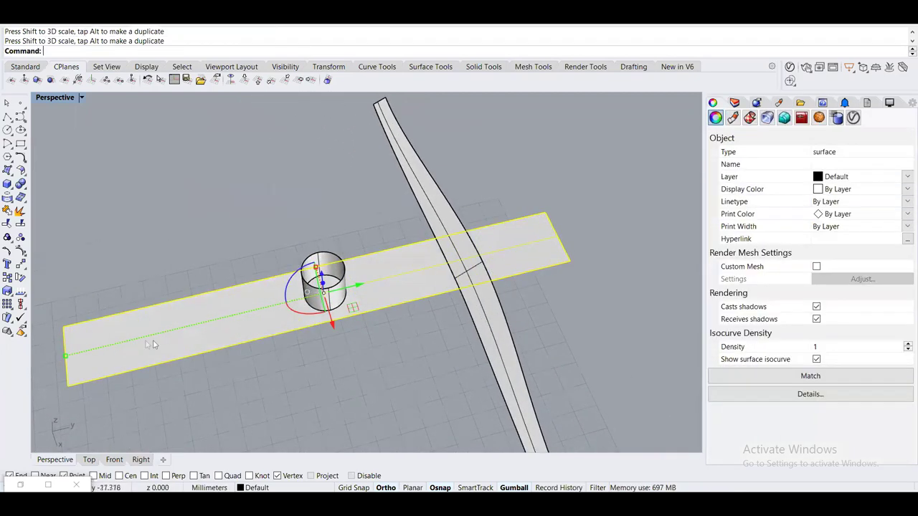
Move the flat surface together with the tube along X until both are clear of the strip
drag(365, 373, 244, 240)
shift+right_drag(245, 239, 315, 325)
drag(383, 349, 267, 165)
click(285, 270)
Flip the normal direction of the flat reference surface
right_drag(285, 270, 340, 257)
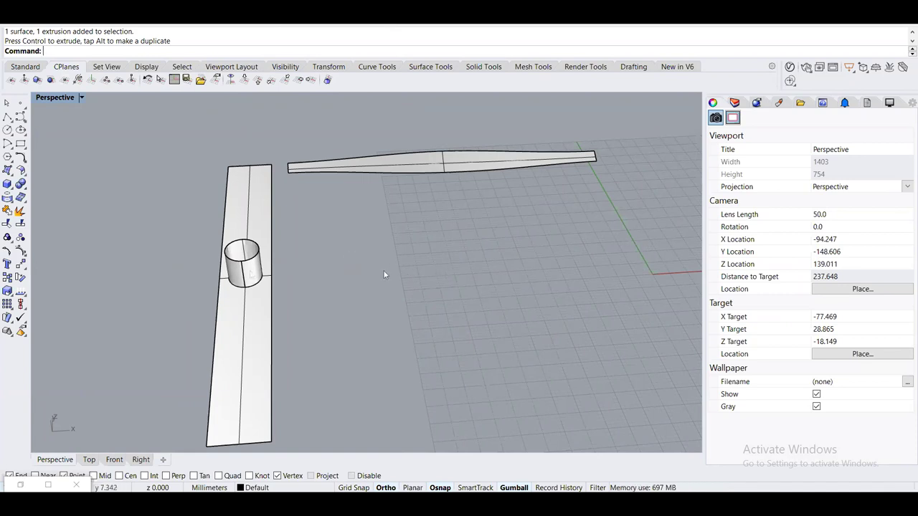
mouse_move(365, 254)
right_down()
mouse_move(328, 254)
mouse_move(351, 260)
right_up()
right_drag(229, 298, 294, 268)
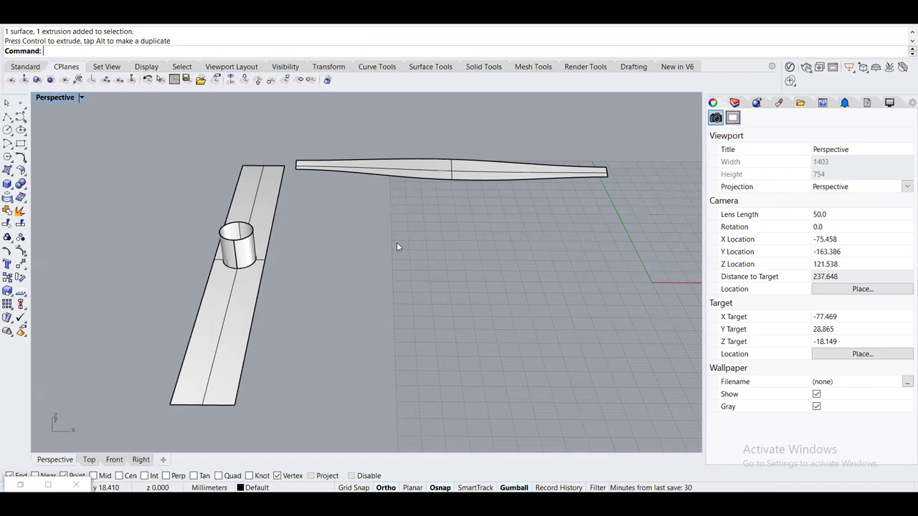
right_drag(507, 209, 280, 210)
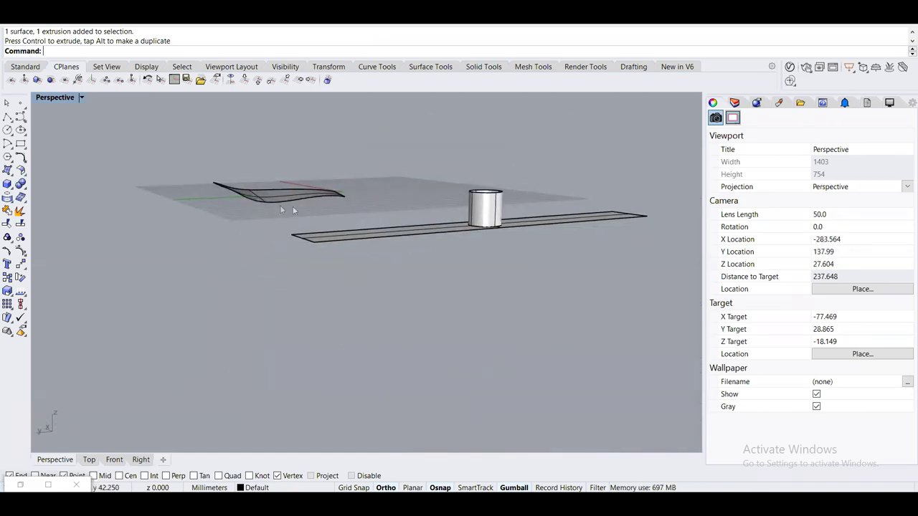
right_drag(285, 177, 905, 201)
scroll(194, 246, up, 2)
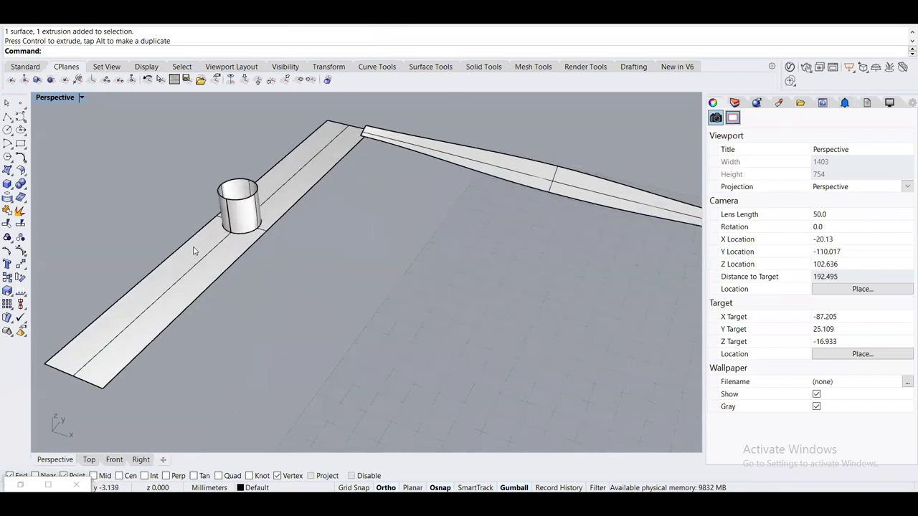
click(181, 263)
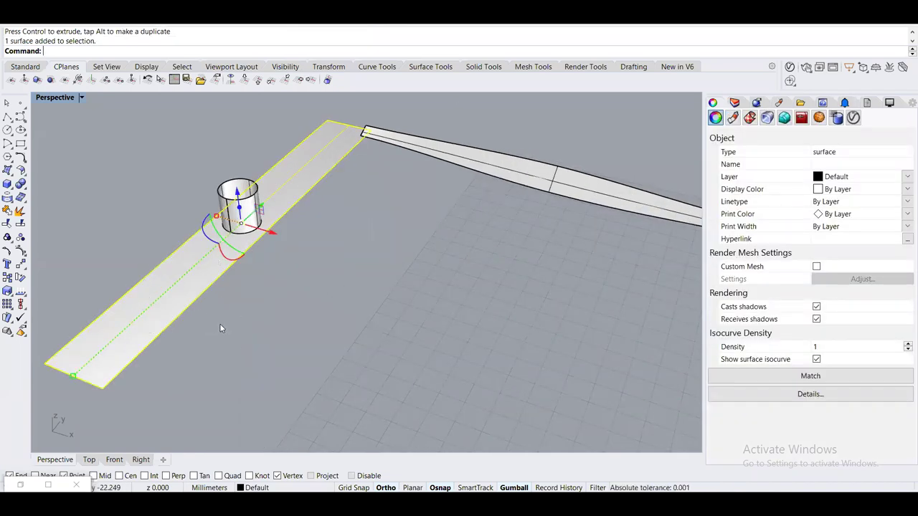
text(Flip)
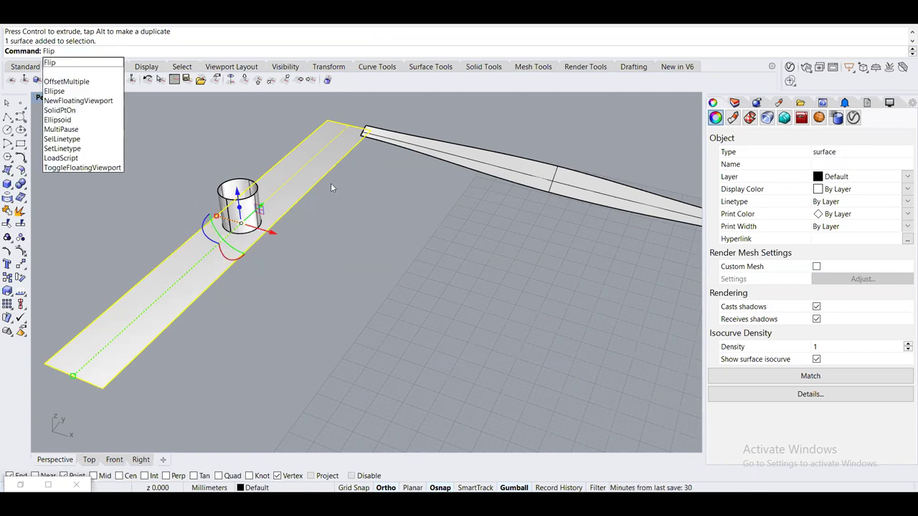
key(Return)
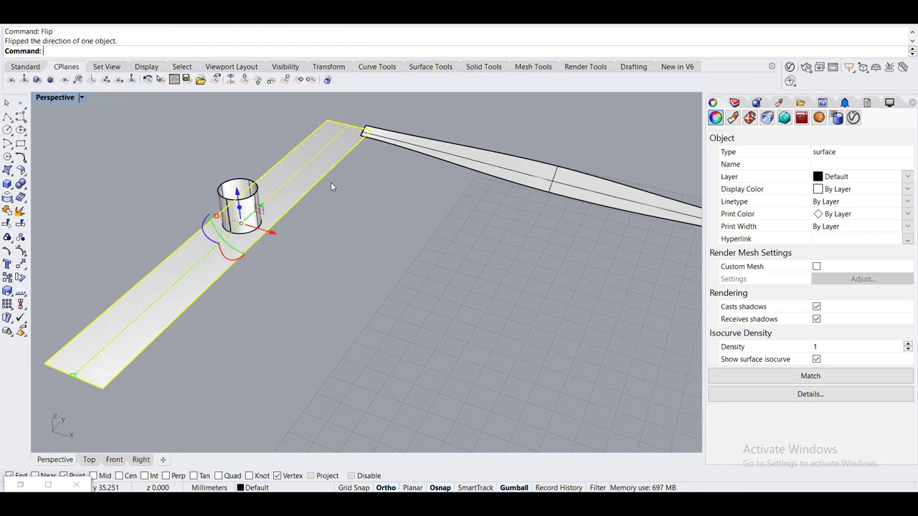
key(Escape)
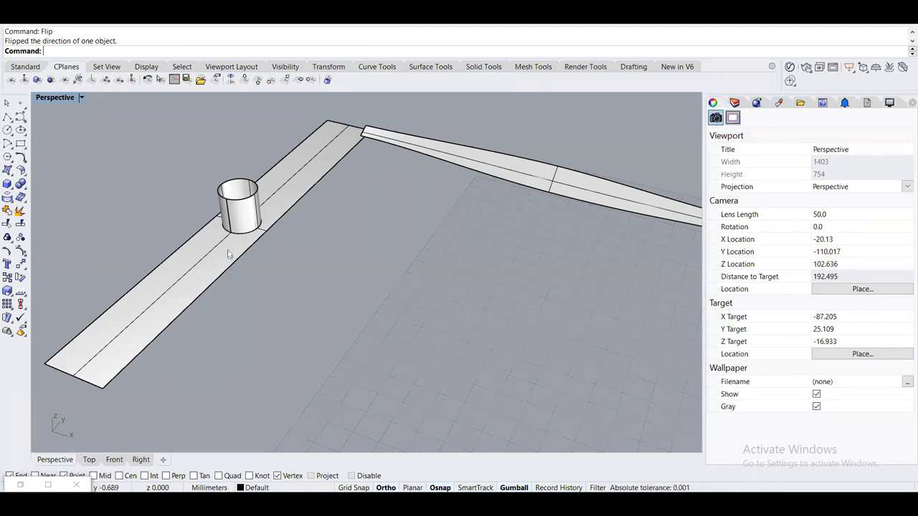
Flow the tube from the flipped flat surface onto the strip with FlowAlongSrf, matching the near corners, with Copy=Yes, Rigid=No and AutoAdjust=Yes
right_drag(266, 294, 280, 267)
text(FlowAlongSrf)
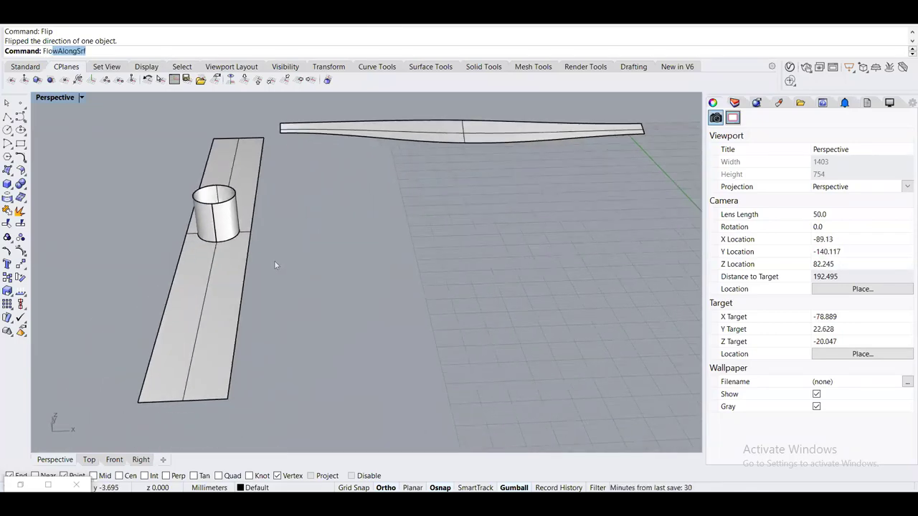
key(Return)
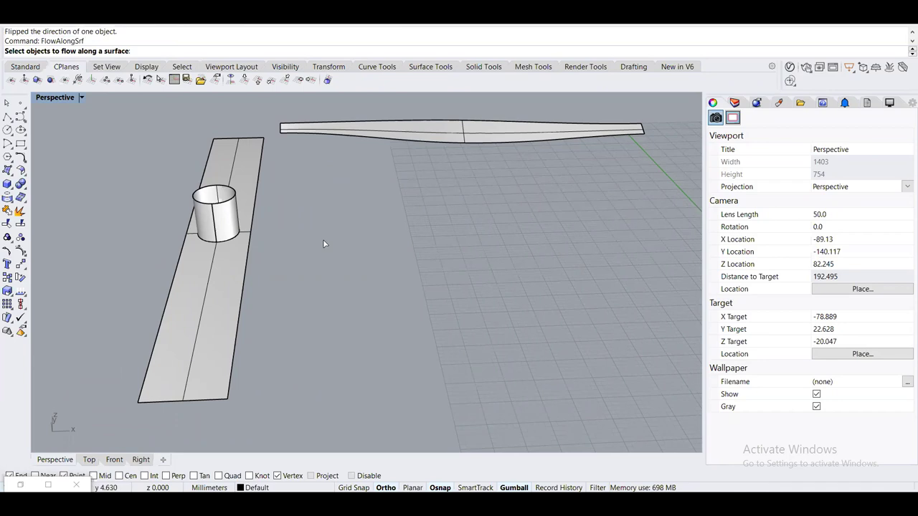
click(220, 215)
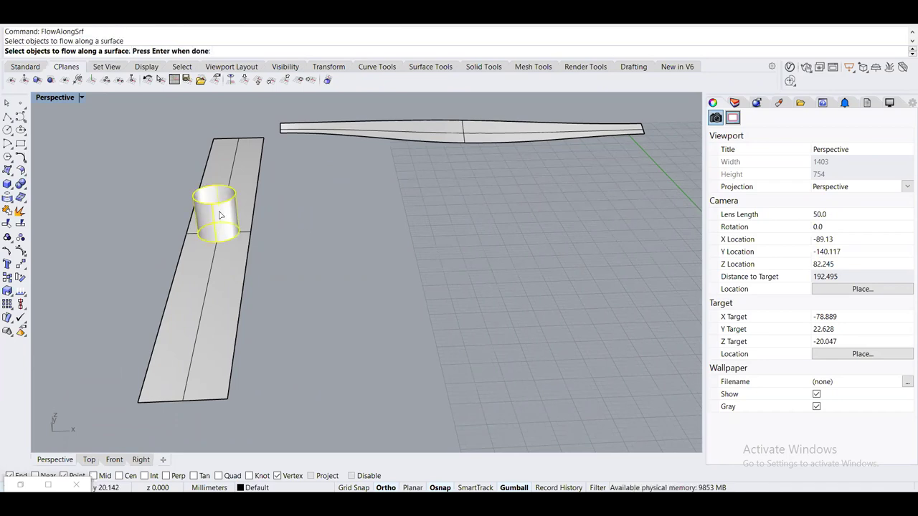
key(Return)
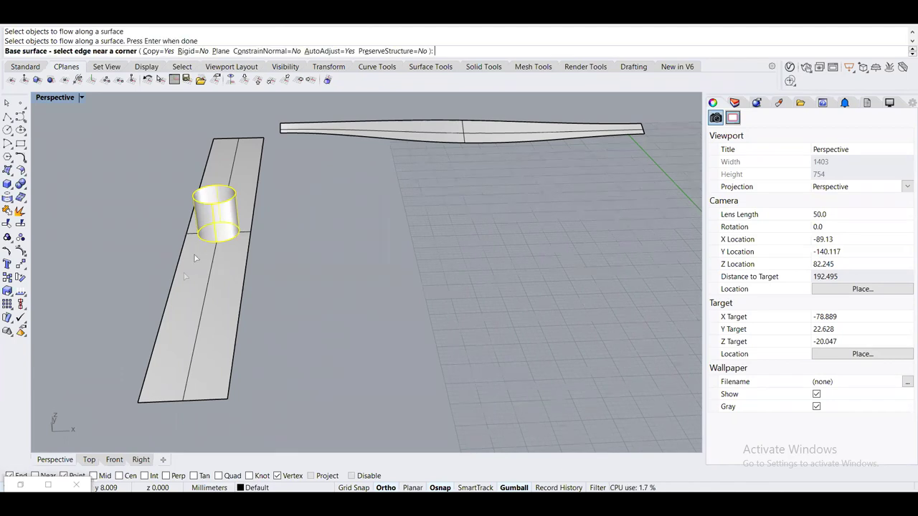
click(141, 406)
scroll(282, 134, up, 3)
scroll(281, 135, down, 2)
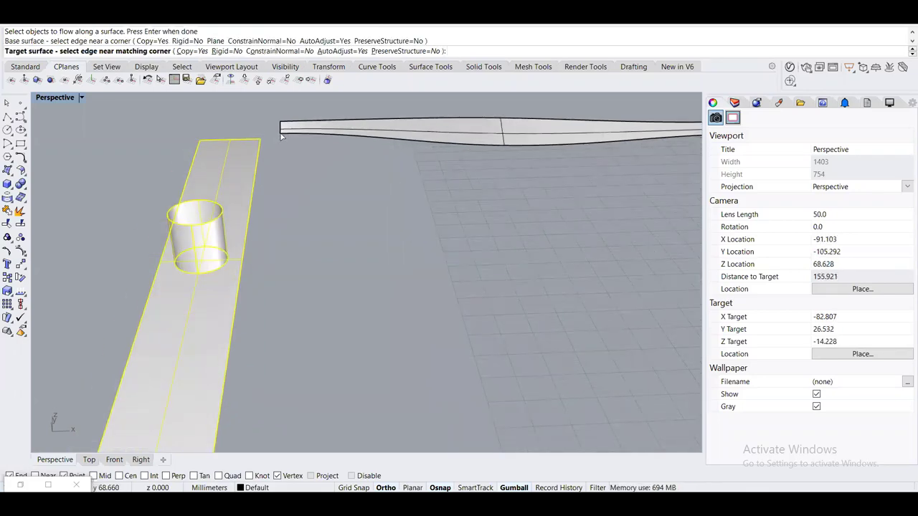
click(281, 134)
shift+right_drag(371, 181, 466, 261)
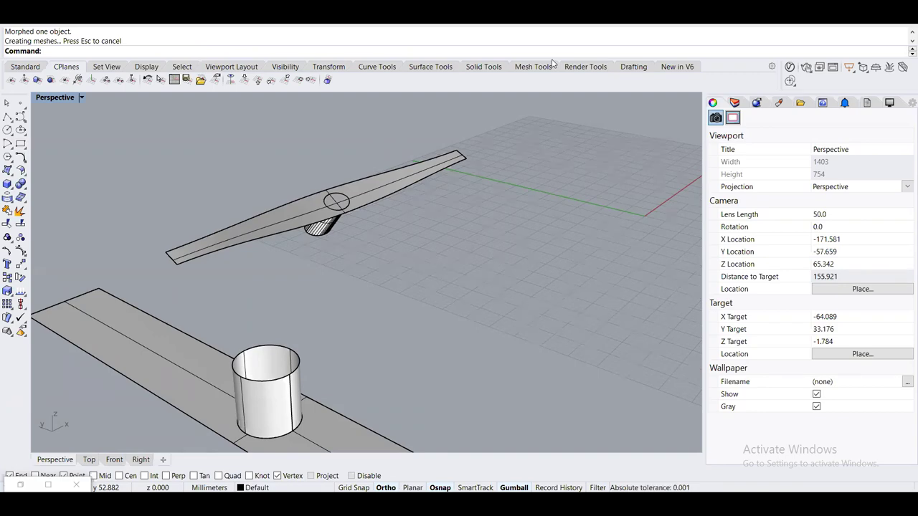
Rescale the flat surface about its centre, shortening it along Y and stretching it along X so its long side follows the strip's direction
click(169, 334)
right_drag(169, 334, 245, 219)
right_drag(552, 122, 275, 402)
drag(277, 424, 270, 263)
shift+right_drag(330, 257, 352, 282)
scroll(352, 282, up, 3)
drag(296, 280, 55, 305)
scroll(230, 251, down, 5)
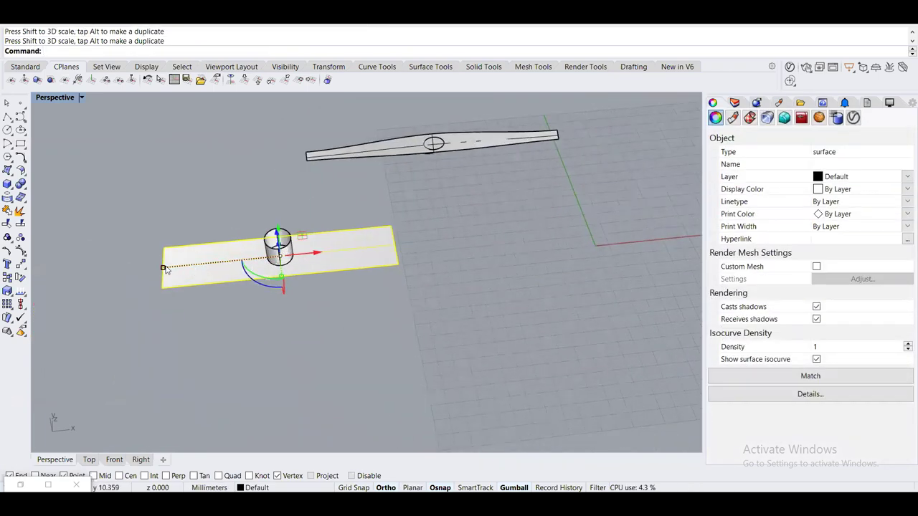
Shrink the flat surface along X to slightly wider than the tube and stretch it along Y, leaving the tube unscaled
drag(166, 270, 301, 258)
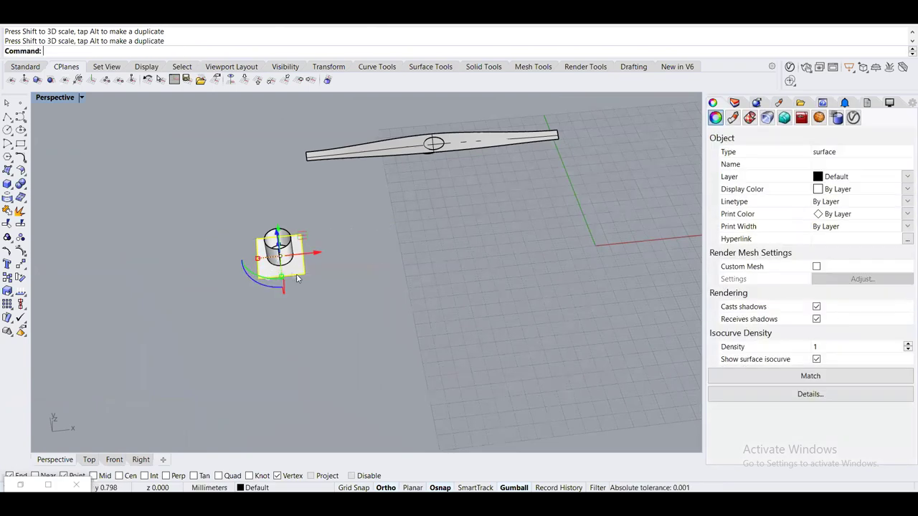
scroll(288, 284, up, 3)
drag(282, 279, 292, 423)
right_drag(345, 346, 461, 177)
click(381, 262)
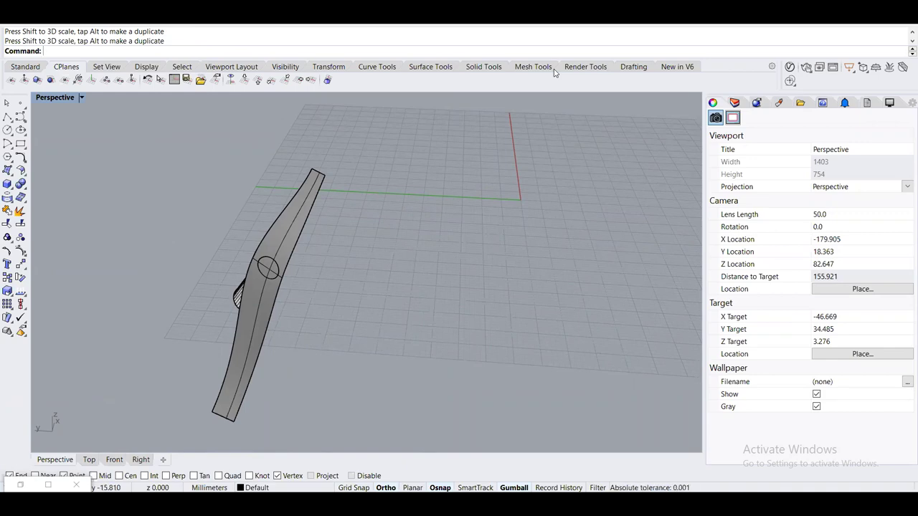
right_drag(311, 266, 369, 253)
scroll(398, 195, up, 3)
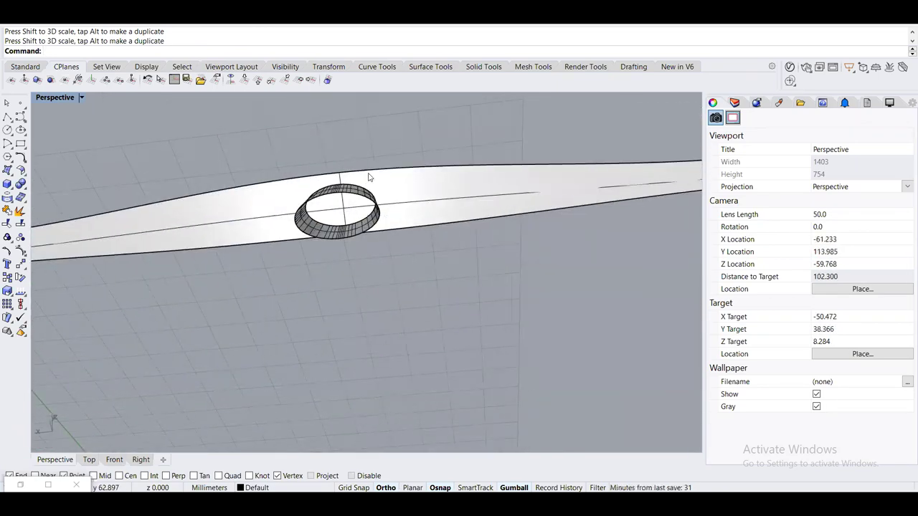
right_drag(394, 186, 264, 339)
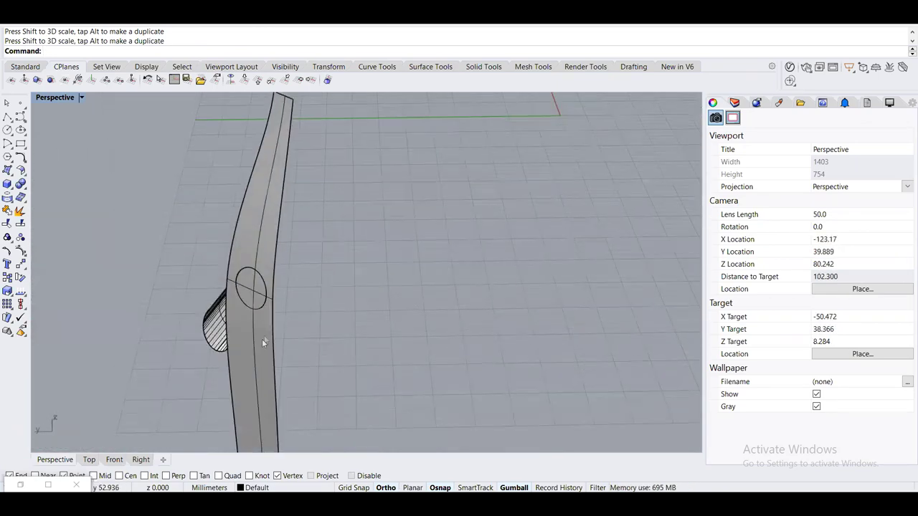
Duplicate the cylinder along the flat rectangular strip to make a row of four cylinders
right_drag(297, 298, 394, 223)
scroll(398, 244, down, 3)
shift+right_drag(408, 283, 294, 251)
scroll(293, 253, up, 8)
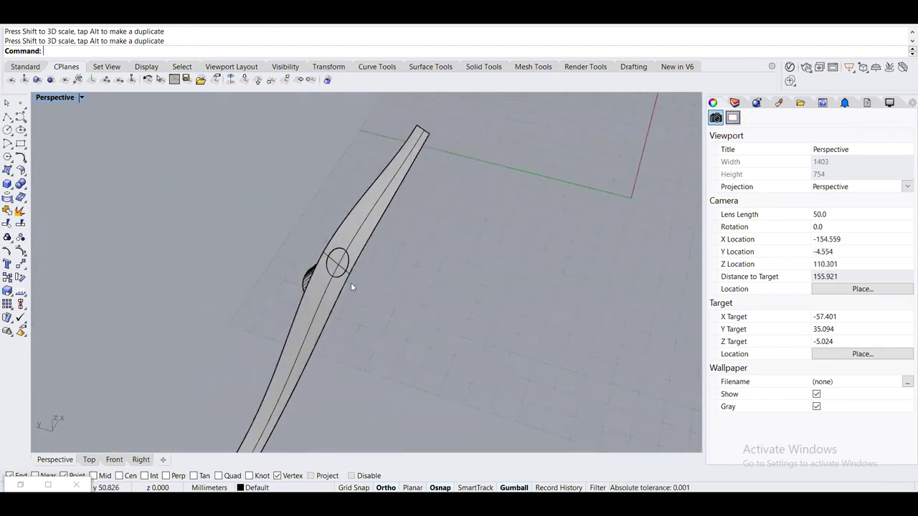
scroll(294, 258, down, 10)
right_drag(367, 297, 324, 290)
click(383, 313)
drag(331, 287, 224, 277)
key(alt)
drag(423, 310, 563, 308)
key(alt)
click(423, 212)
key(ctrl+shift+e)
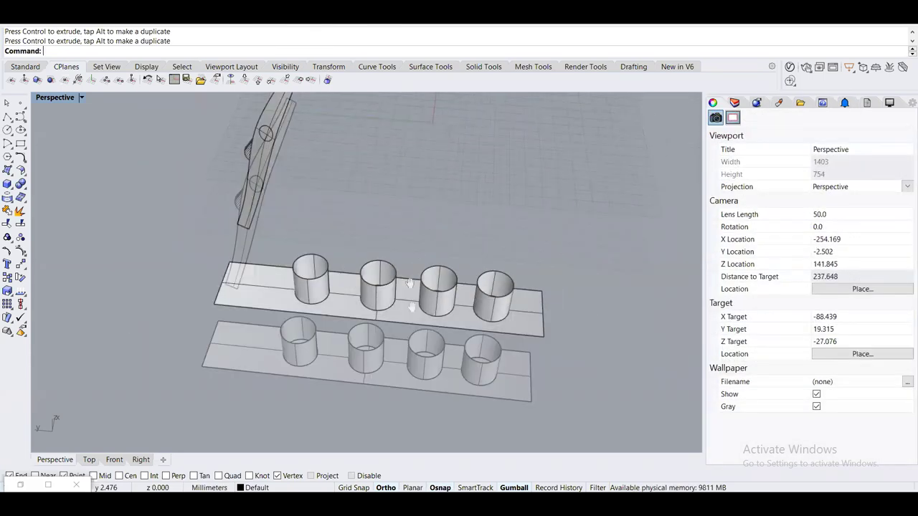
Delete the old flowed cylinder from the curved band surface
click(254, 224)
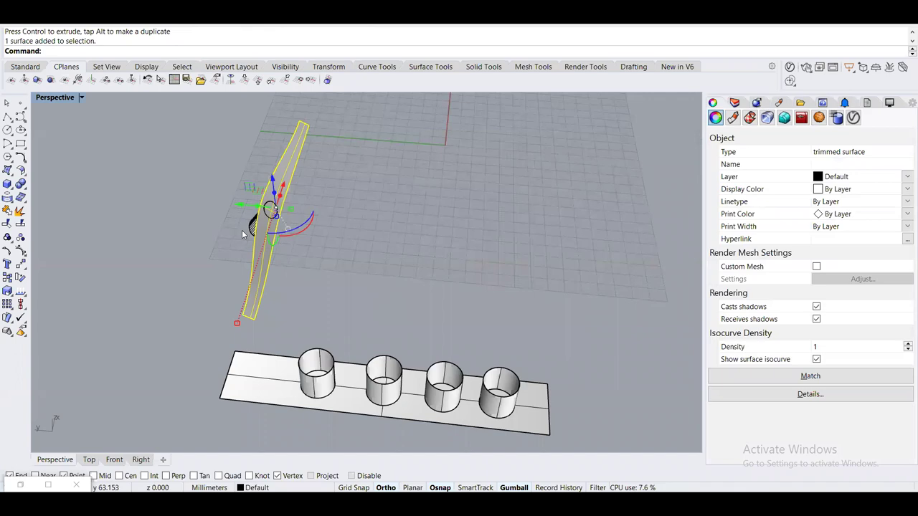
click(242, 230)
scroll(242, 230, up, 3)
click(247, 233)
click(257, 229)
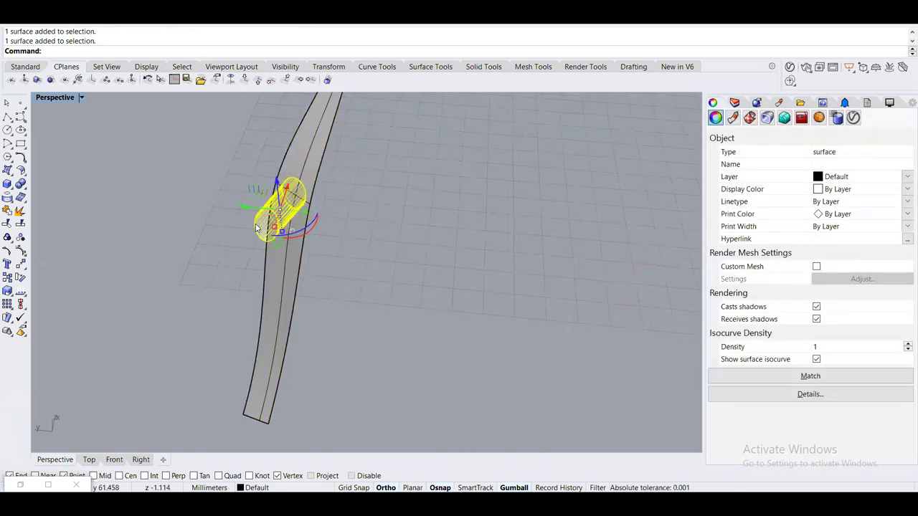
key(Delete)
Flow the four cylinders along the surface with FlowAlongSrf, using the flat strip as base and the matching corner of the curved band as target
scroll(328, 313, down, 5)
scroll(328, 314, up, 5)
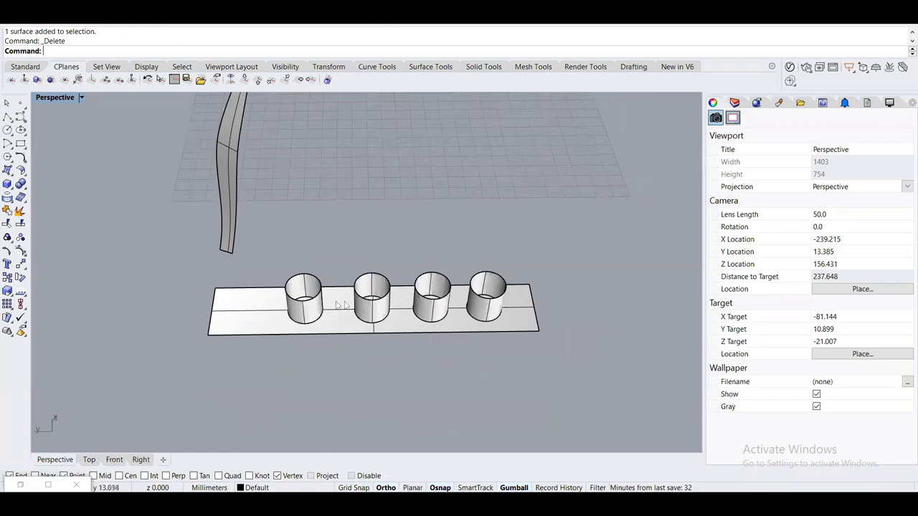
scroll(309, 314, up, 4)
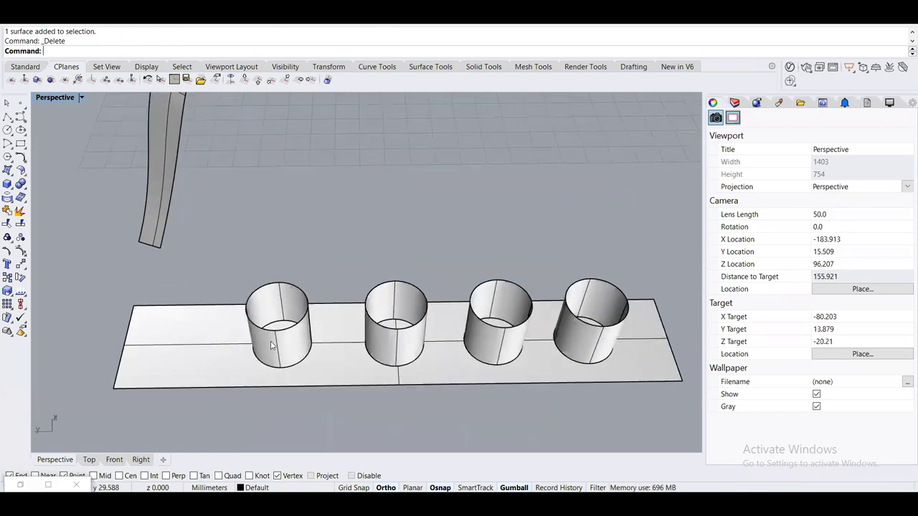
right_drag(284, 303, 348, 230)
text(FlowAl)
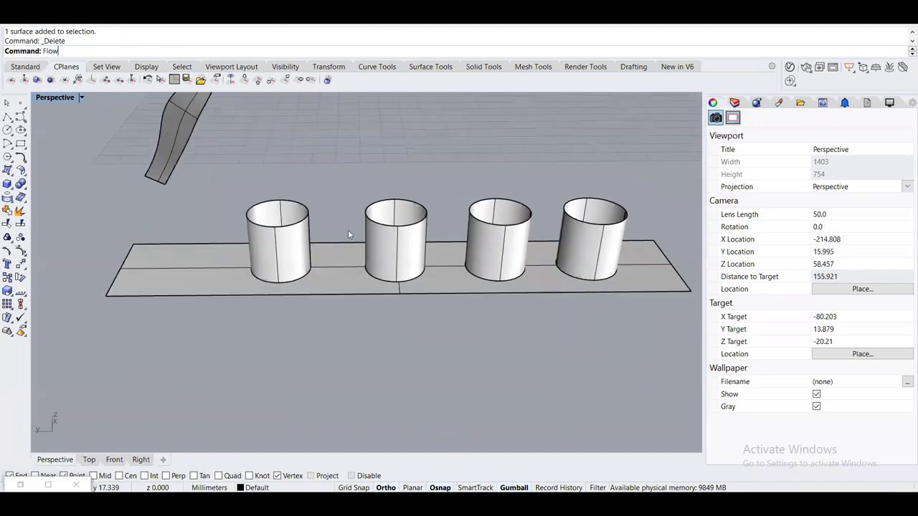
key(Return)
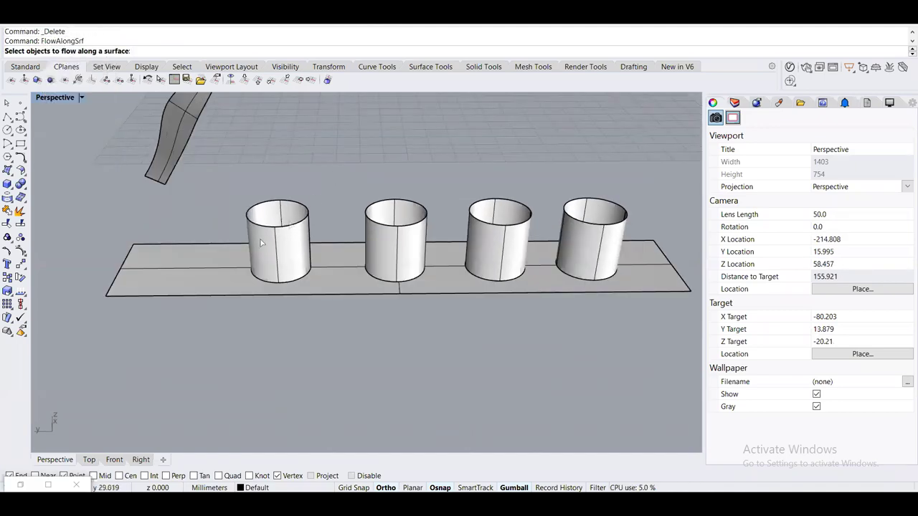
click(291, 225)
click(404, 243)
click(510, 242)
click(592, 235)
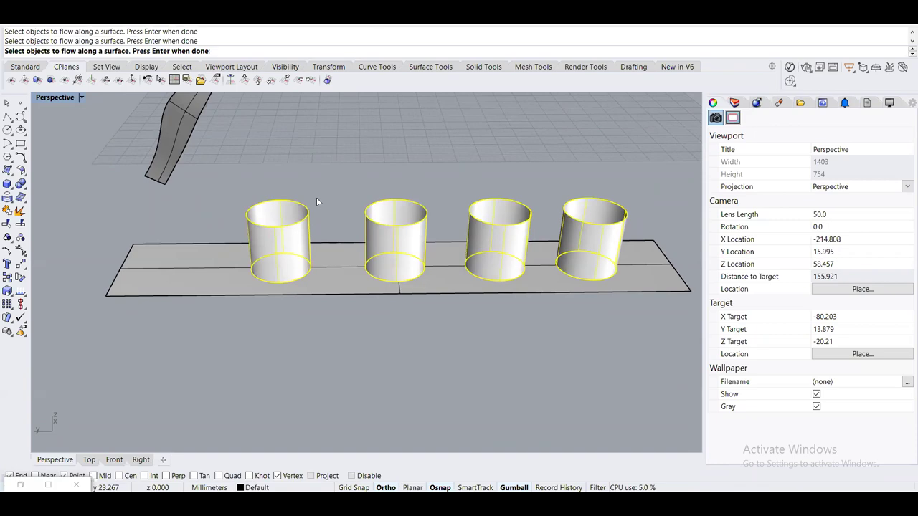
key(Return)
right_drag(334, 249, 201, 289)
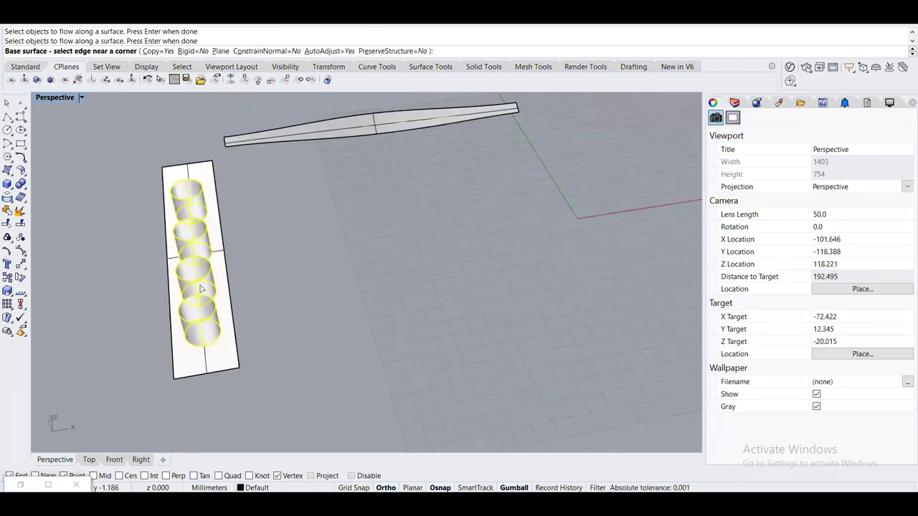
click(180, 376)
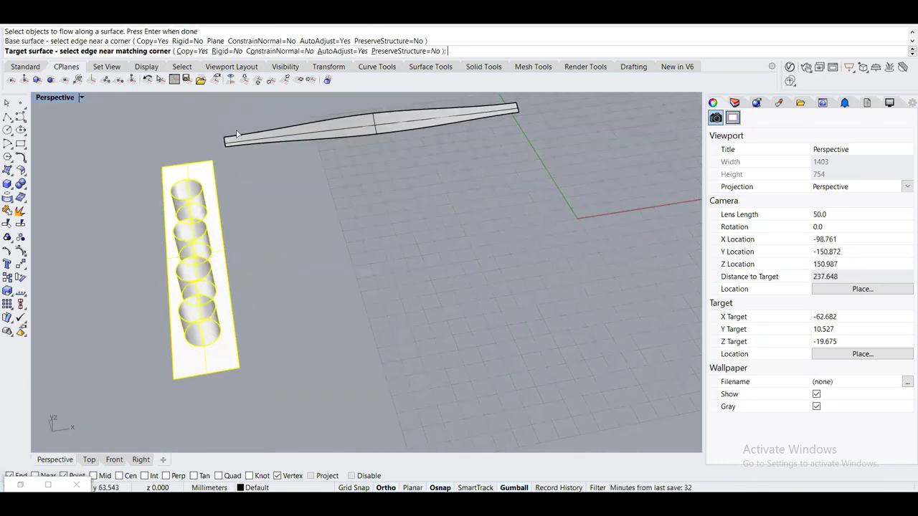
scroll(237, 133, up, 4)
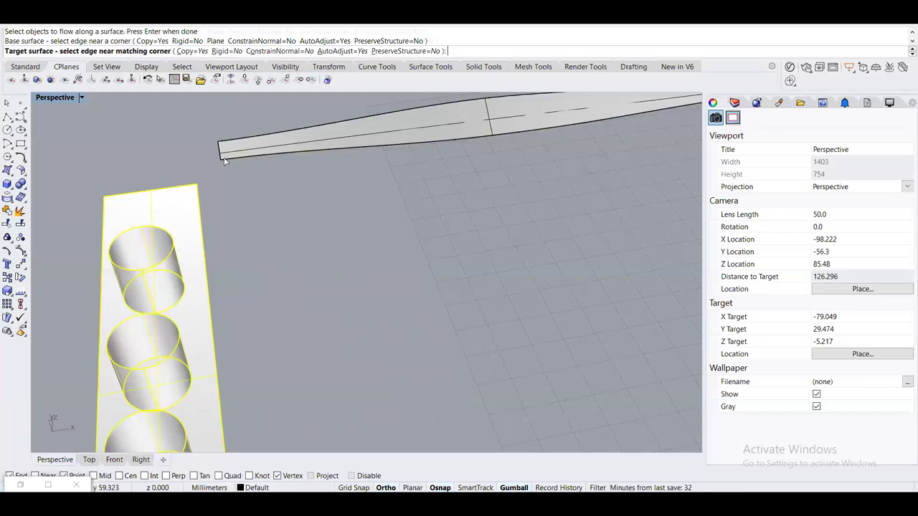
click(225, 161)
Delete the unneeded flowed cylinders from the curved band, keeping only the one near its middle
right_drag(279, 197, 531, 123)
right_drag(393, 156, 370, 327)
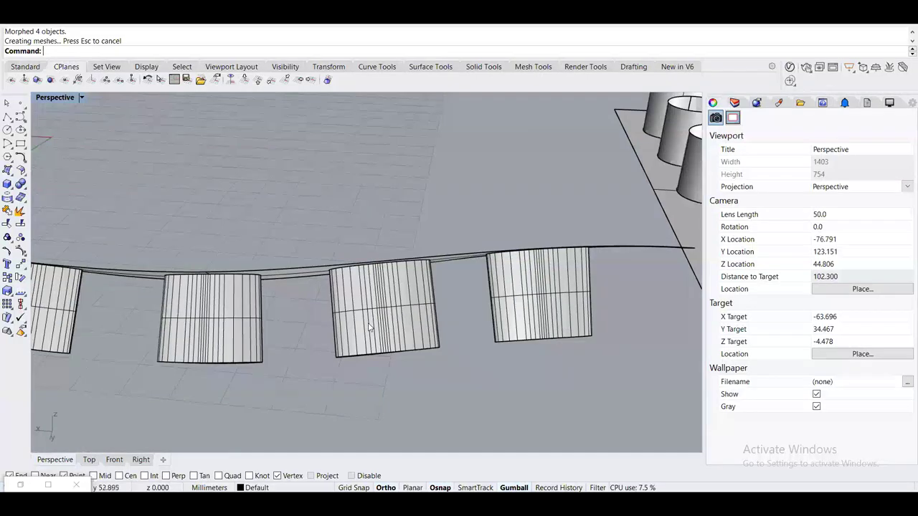
click(370, 327)
shift+click(513, 321)
key(Delete)
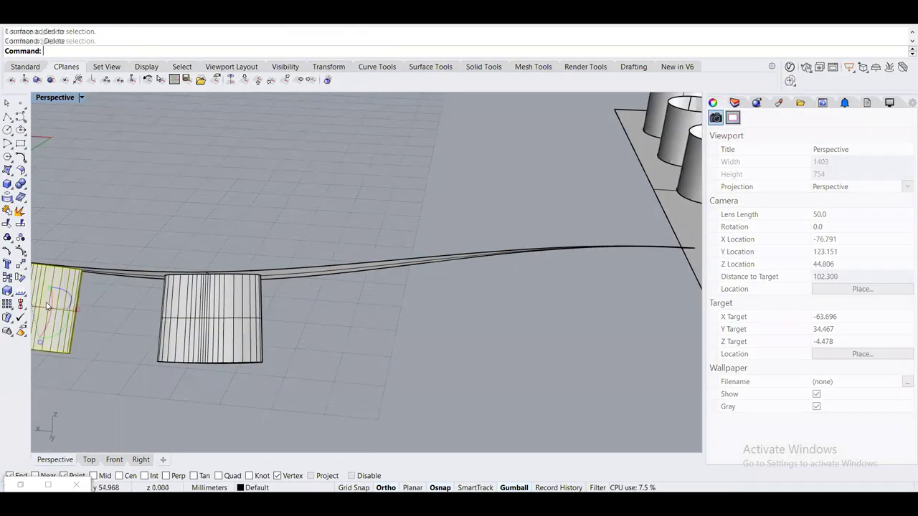
Delete the extra cylinders from the flat strip, leaving only the one at its middle
scroll(581, 237, down, 3)
right_drag(583, 202, 424, 301)
click(409, 345)
scroll(588, 359, down, 2)
key(Delete)
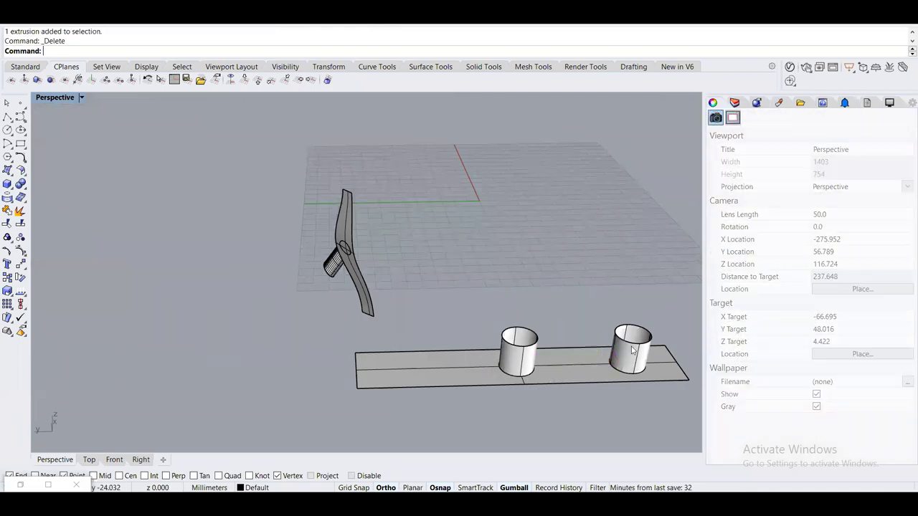
click(632, 350)
key(Delete)
Examine the remaining flowed cylinder where it meets the curved band
right_drag(632, 350, 419, 266)
scroll(419, 266, up, 3)
right_drag(535, 239, 381, 373)
scroll(344, 291, up, 4)
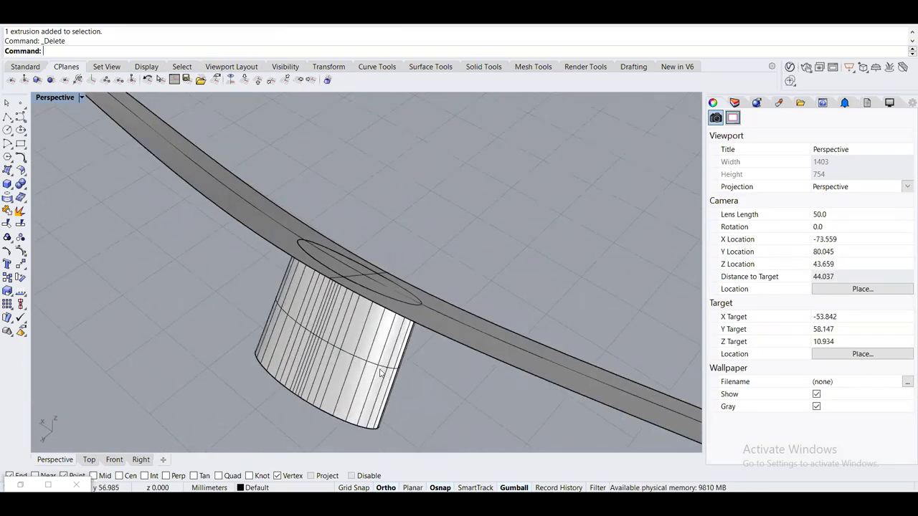
click(328, 348)
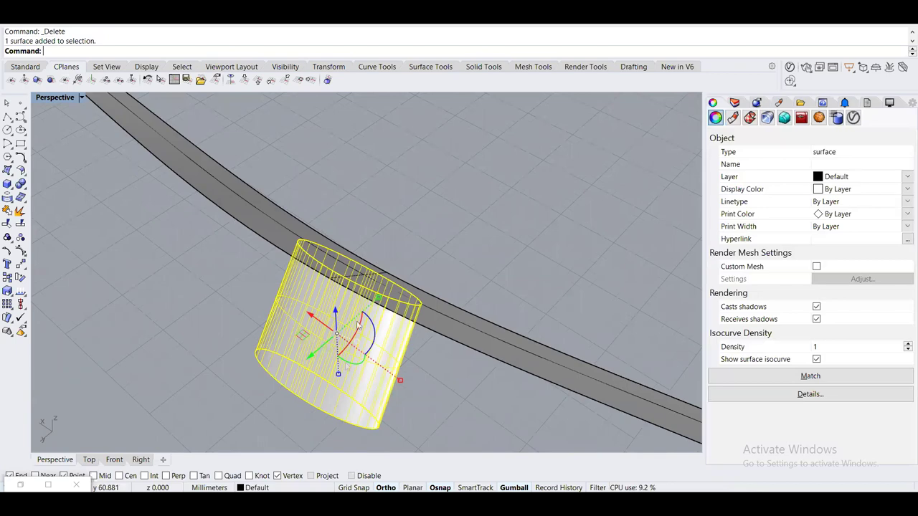
click(167, 291)
right_drag(167, 290, 267, 270)
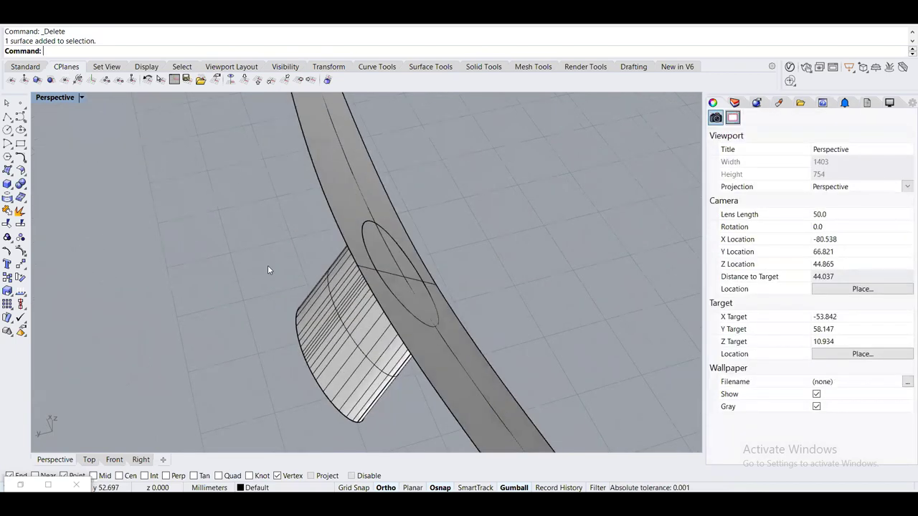
Trim a hole in the curved band, using the flowed cylinder as the cutting object
text(Trim)
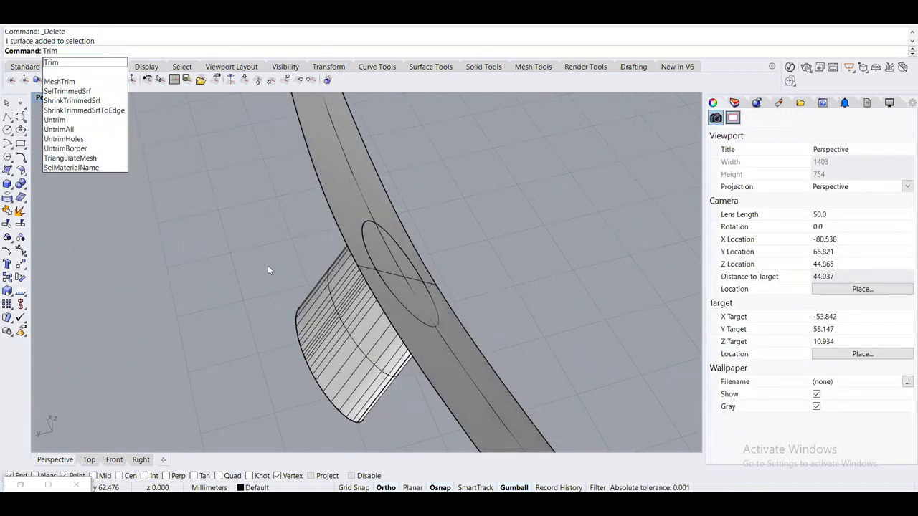
key(Return)
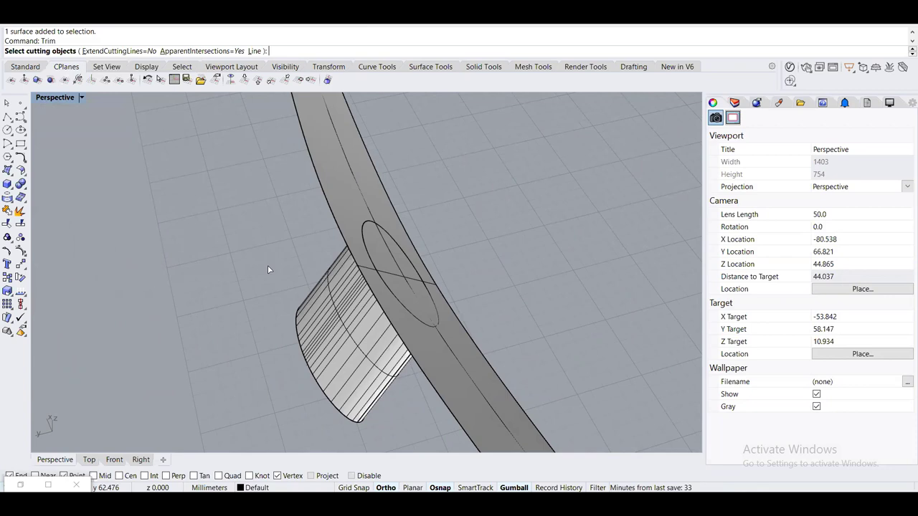
click(343, 335)
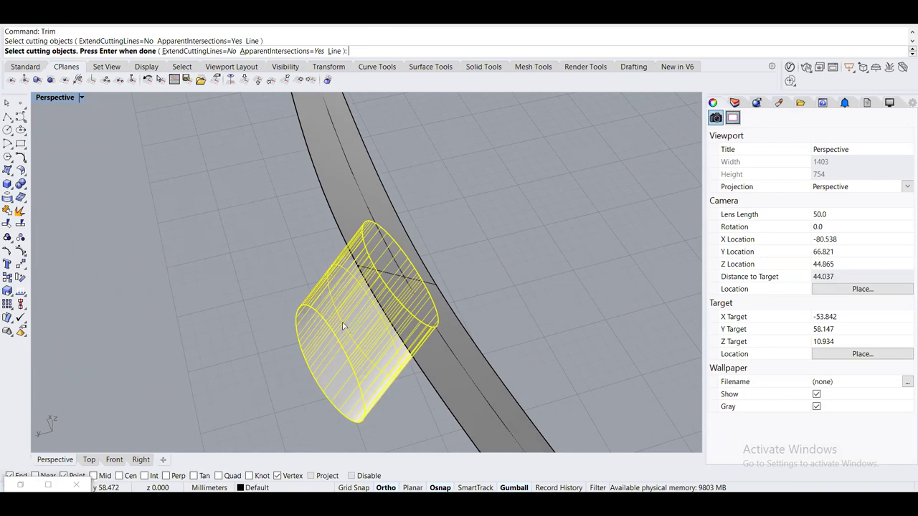
key(Return)
scroll(343, 327, up, 10)
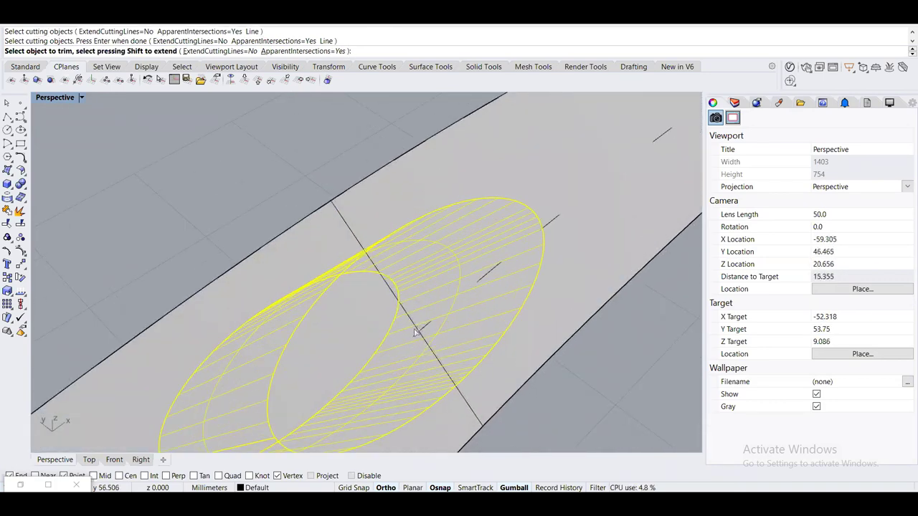
right_drag(467, 334, 373, 320)
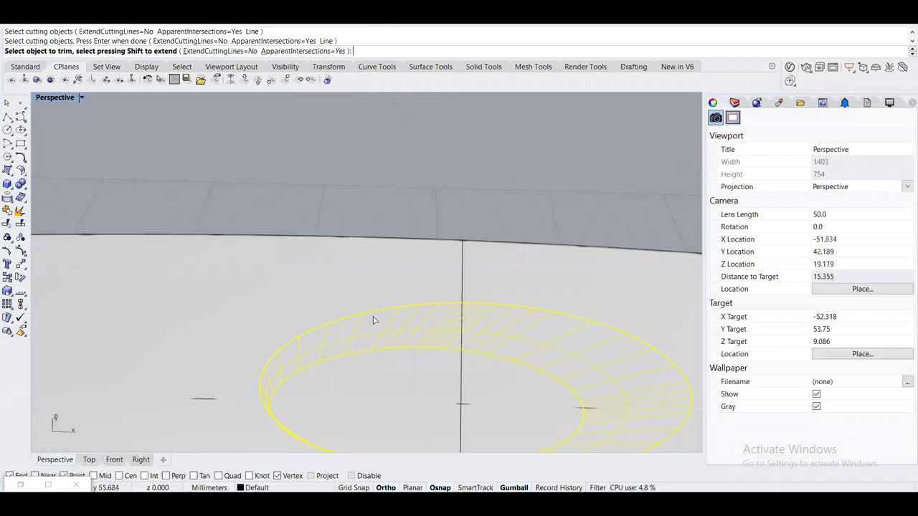
scroll(440, 343, down, 5)
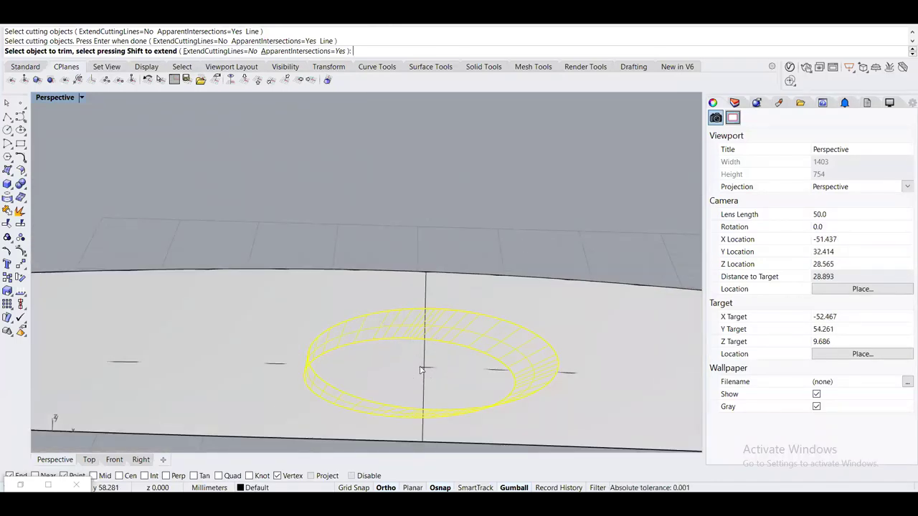
click(422, 370)
right_drag(420, 366, 517, 358)
key(Return)
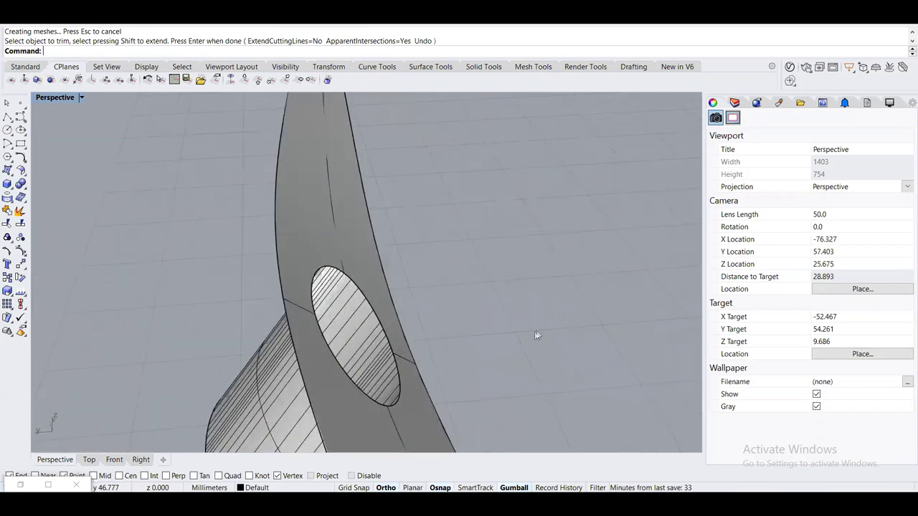
Delete the flowed cylinder that served as the cutter on the curved band
scroll(534, 331, down, 3)
right_drag(534, 331, 357, 366)
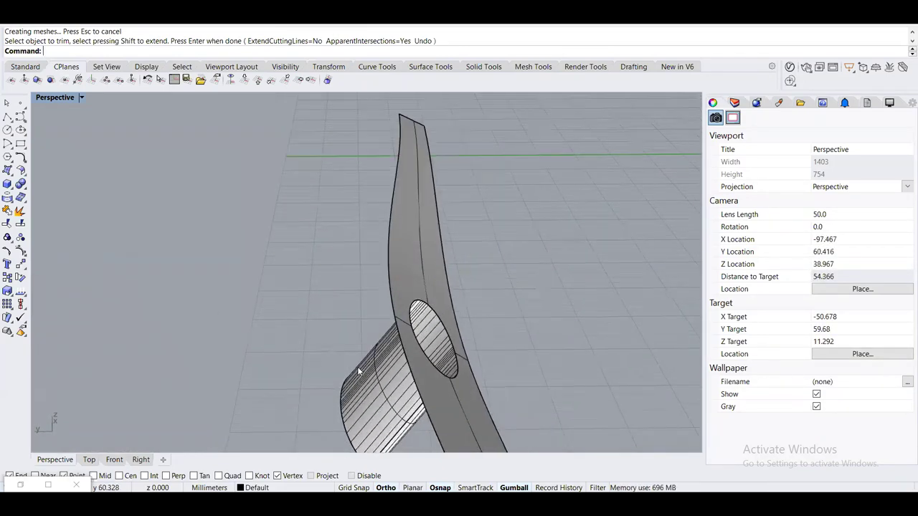
click(373, 392)
key(Delete)
Examine the shape of the trimmed hole in the curved band and compare it with the cylinder on the flat strip
scroll(502, 328, down, 3)
right_drag(502, 327, 400, 278)
scroll(399, 278, down, 2)
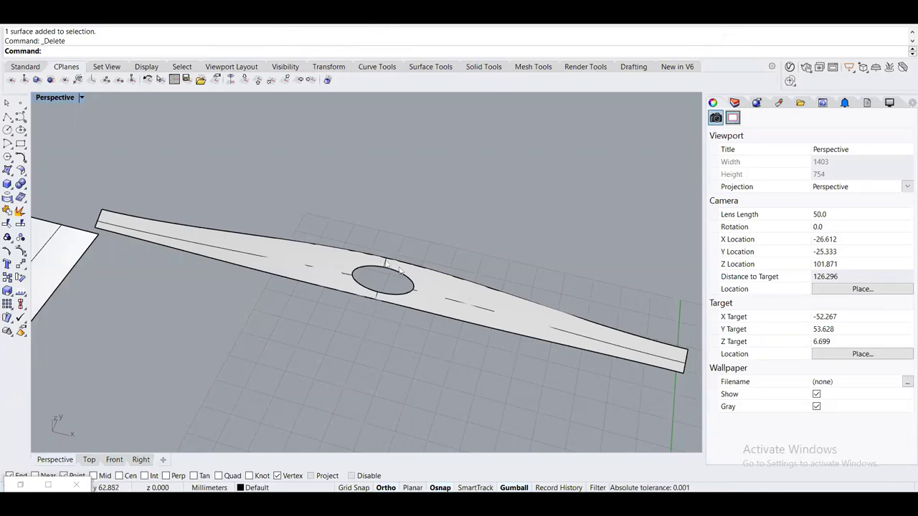
scroll(375, 303, up, 10)
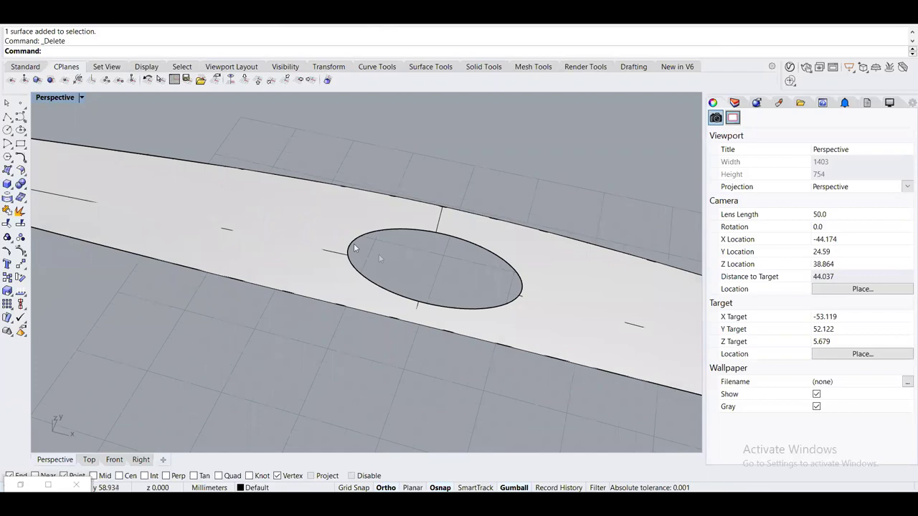
scroll(369, 290, down, 8)
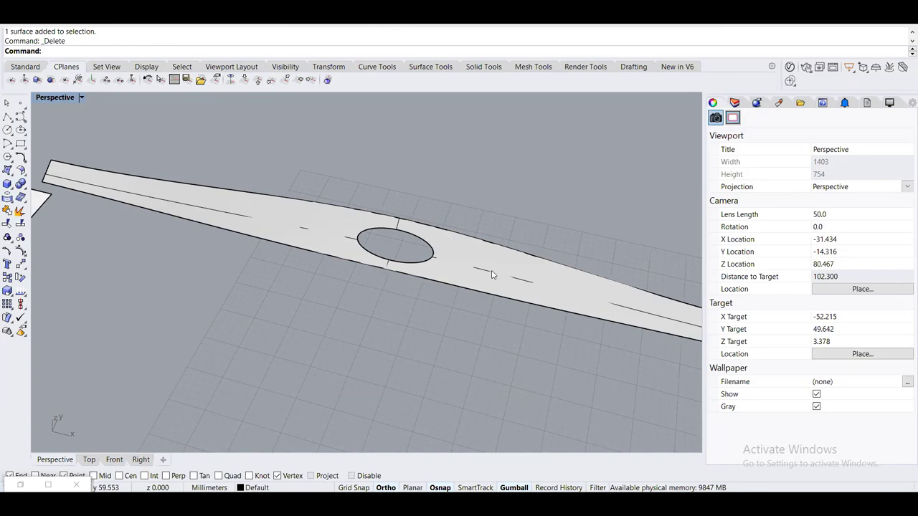
scroll(293, 238, down, 5)
right_drag(328, 203, 381, 241)
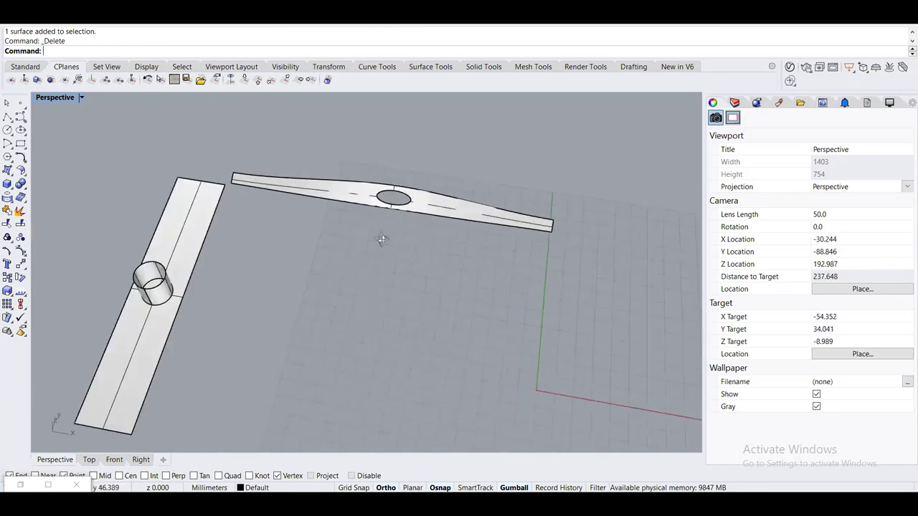
scroll(362, 240, up, 5)
scroll(366, 235, up, 5)
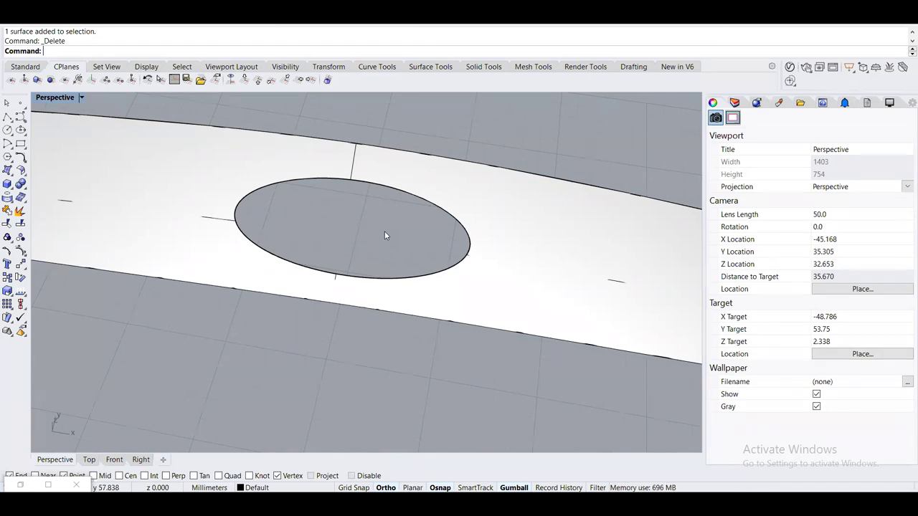
Scale down the cylinder at the middle of the flat strip
scroll(297, 220, down, 5)
shift+right_drag(301, 220, 124, 258)
scroll(123, 258, up, 3)
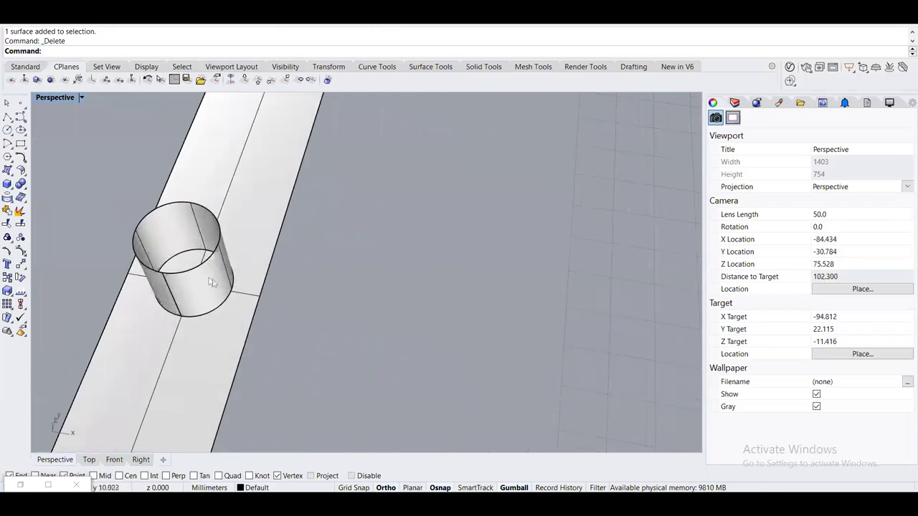
click(213, 282)
scroll(184, 292, up, 3)
right_drag(183, 292, 238, 301)
drag(244, 334, 259, 300)
click(459, 243)
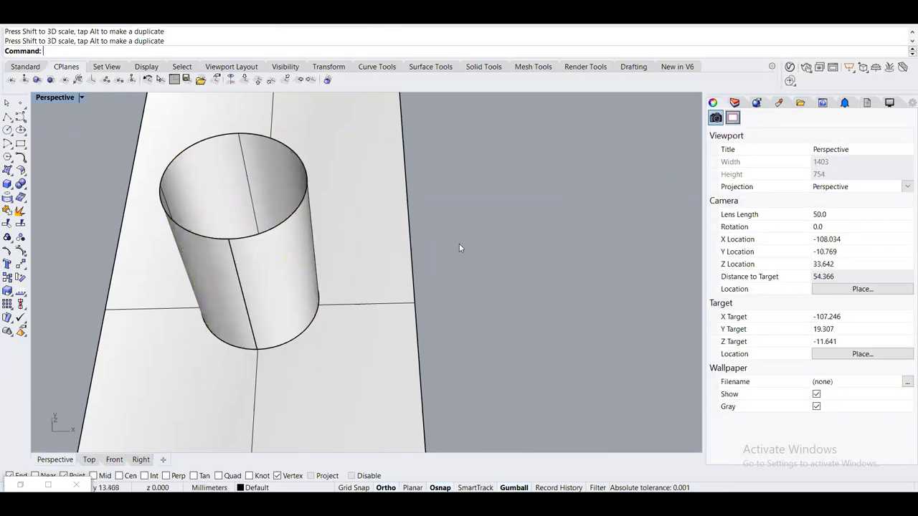
scroll(459, 243, down, 8)
scroll(388, 234, up, 5)
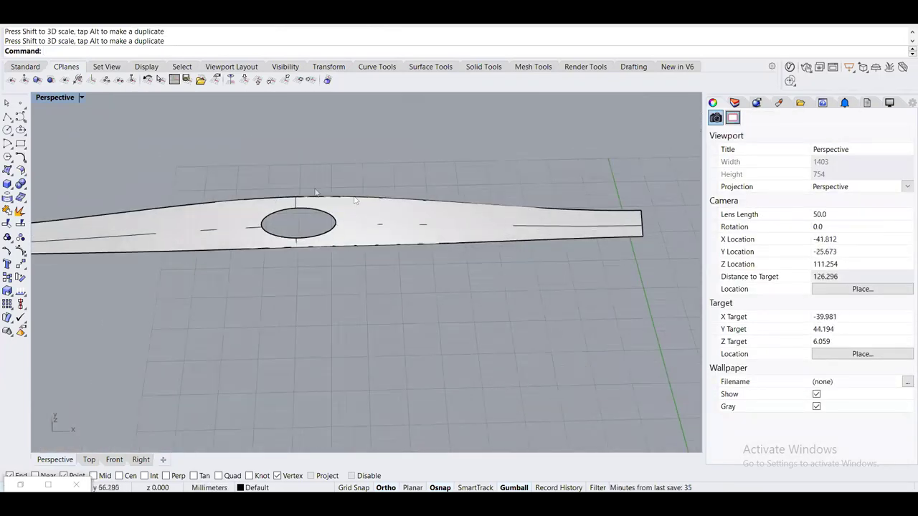
scroll(404, 349, down, 4)
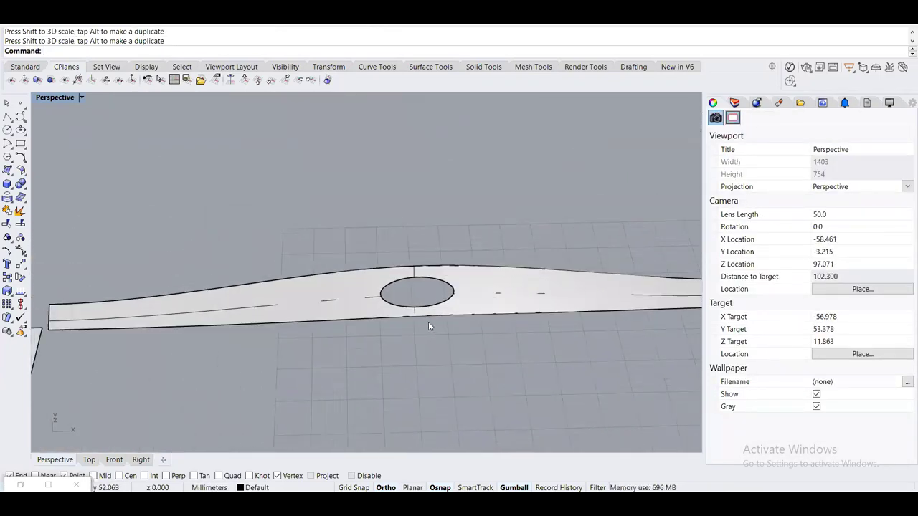
Create a flat four-corner surface of about 70 by 38 mm on the ground plane beside the curved band
right_drag(404, 281, 440, 286)
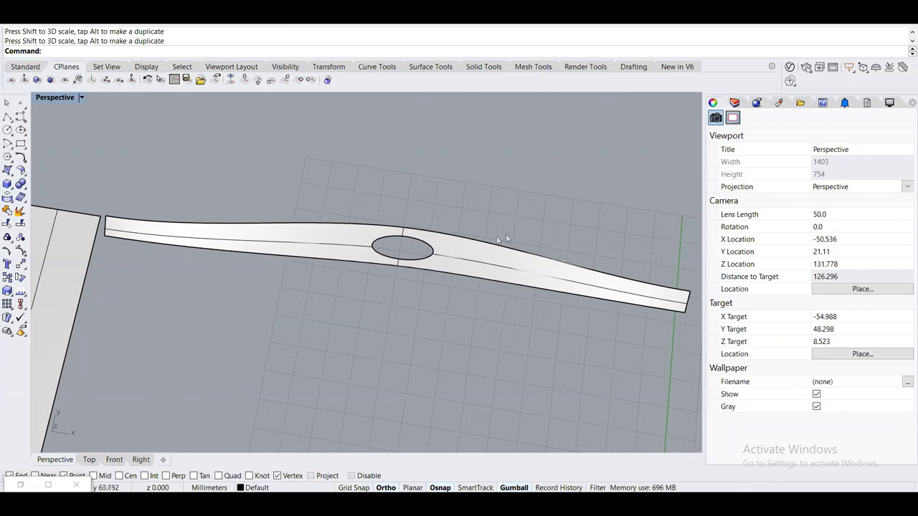
scroll(505, 233, down, 5)
shift+right_drag(405, 212, 233, 162)
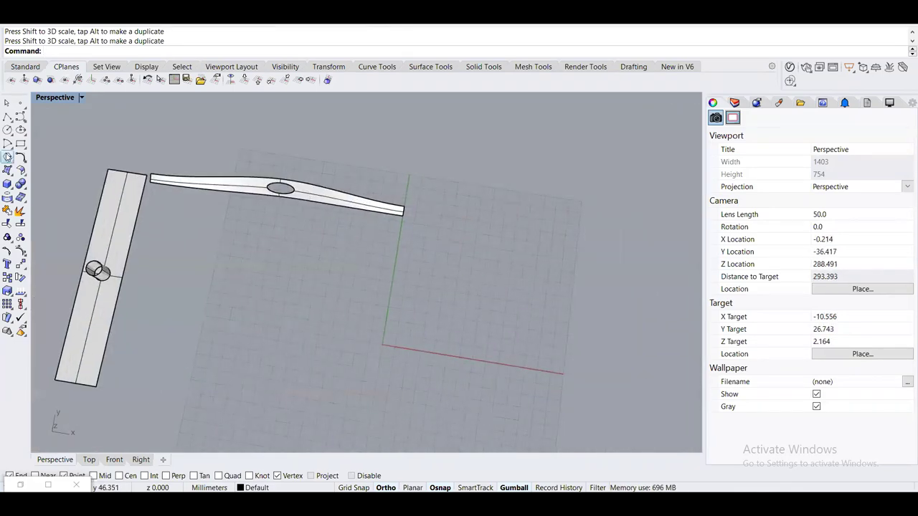
click(7, 170)
click(335, 254)
click(503, 280)
click(452, 370)
click(316, 350)
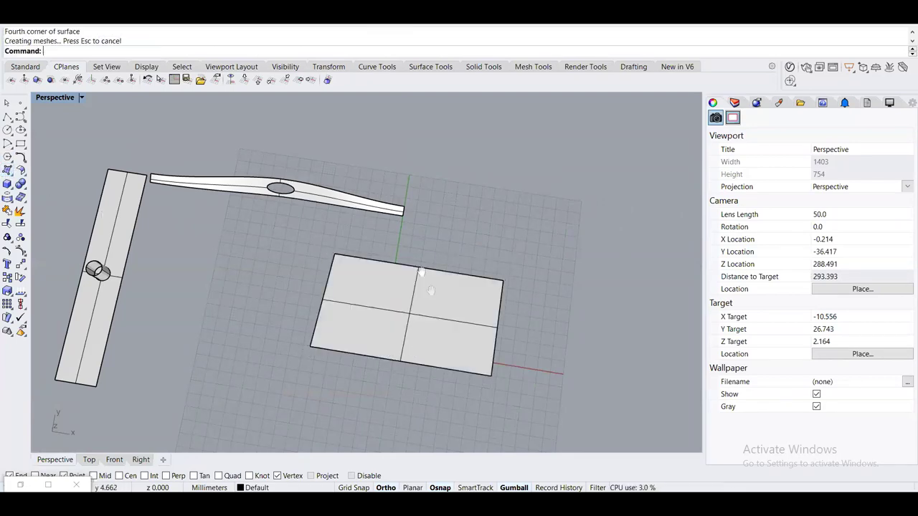
Read the object description of the new four-corner surface, including its degree and control point counts in U and V
shift+right_drag(430, 287, 389, 245)
scroll(389, 246, up, 5)
click(444, 192)
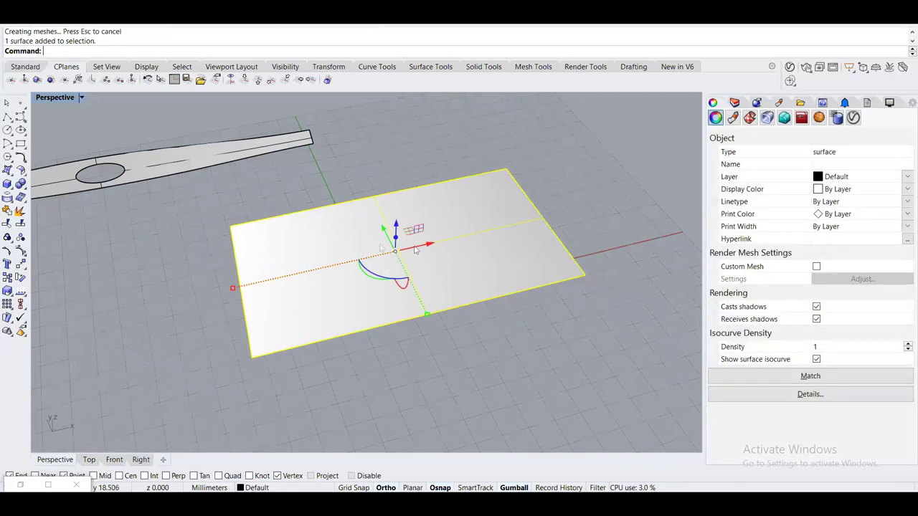
text(What)
key(Return)
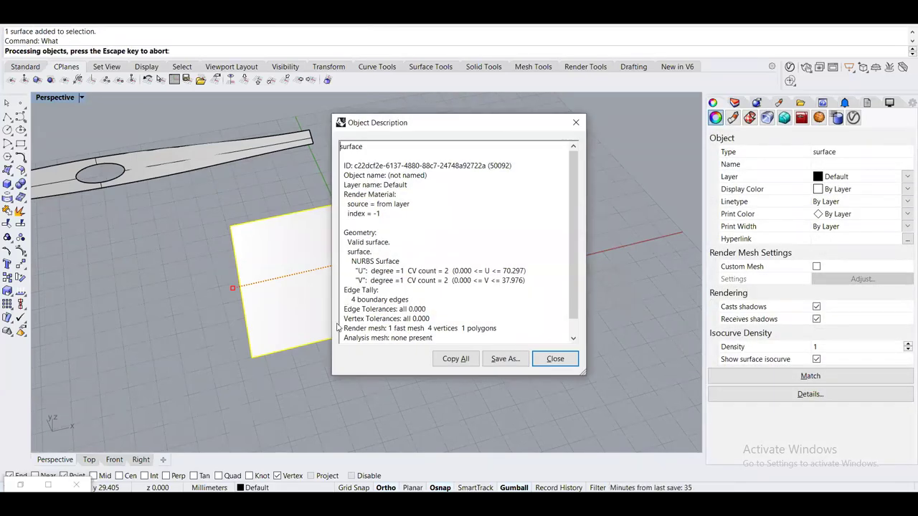
scroll(444, 291, down, 1)
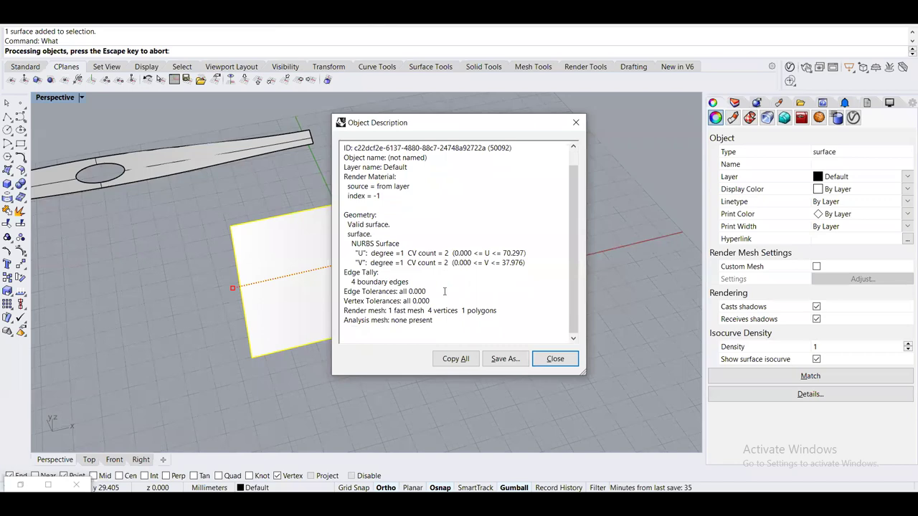
click(555, 359)
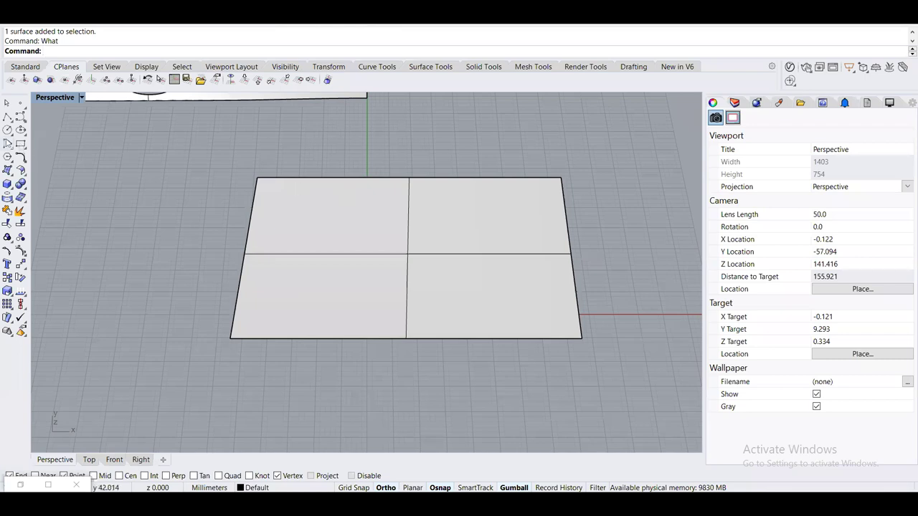
Draw a closed degree 3 control-point curve shaped like a teardrop within the flat four-corner surface
click(7, 117)
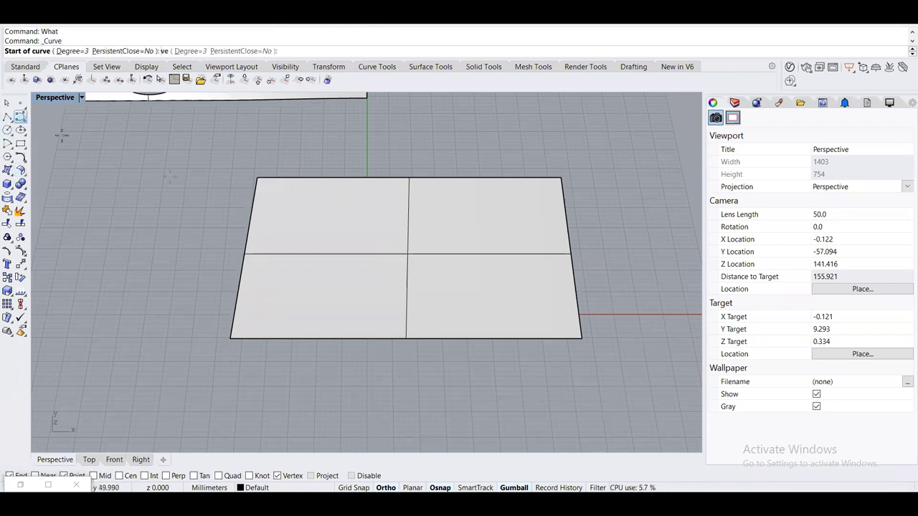
click(256, 213)
click(417, 213)
click(504, 273)
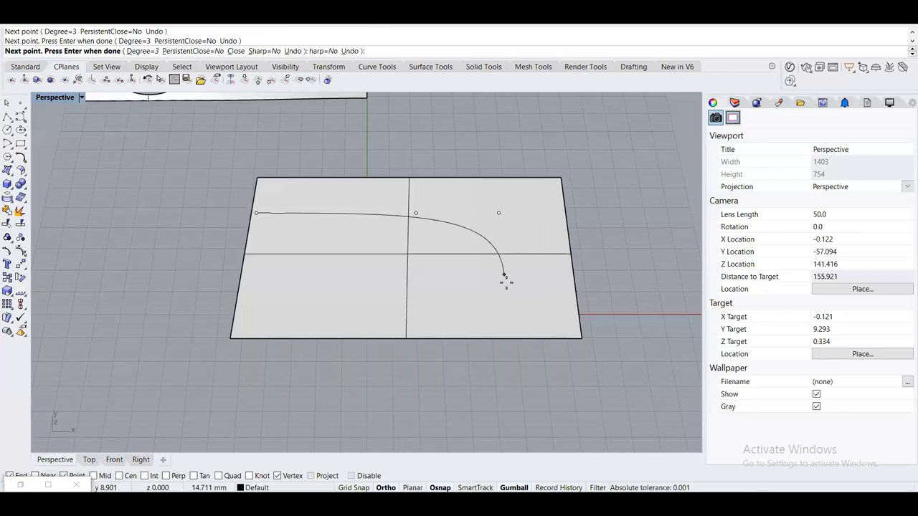
click(508, 316)
click(340, 316)
click(341, 237)
click(258, 213)
Trim away the flat surface outside the closed teardrop curve and delete the curve
text(trim)
key(Return)
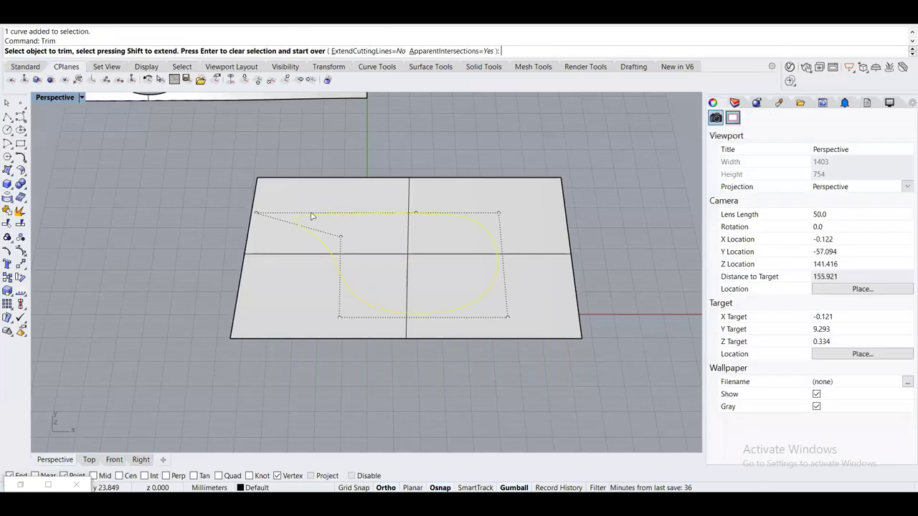
click(372, 184)
key(Return)
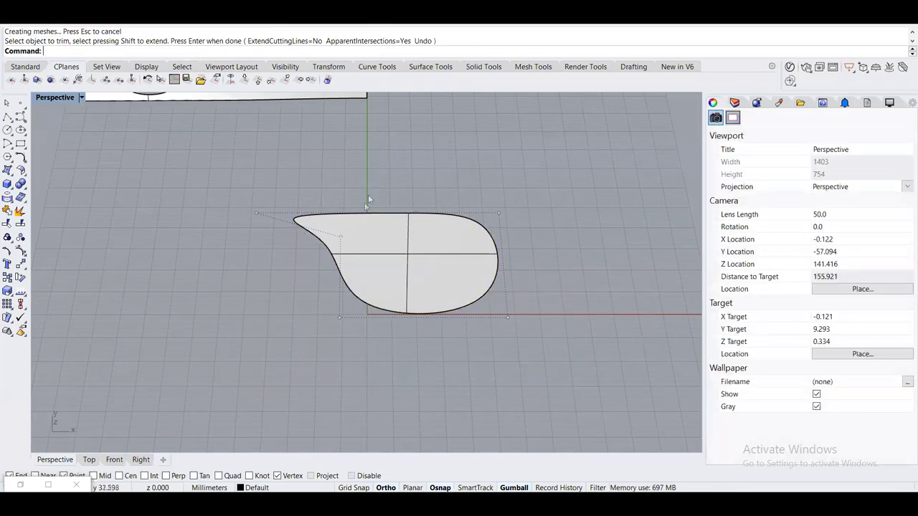
click(363, 213)
key(Delete)
mouse_move(364, 215)
right_down()
mouse_move(381, 244)
mouse_move(413, 246)
mouse_move(347, 223)
mouse_move(369, 209)
right_up()
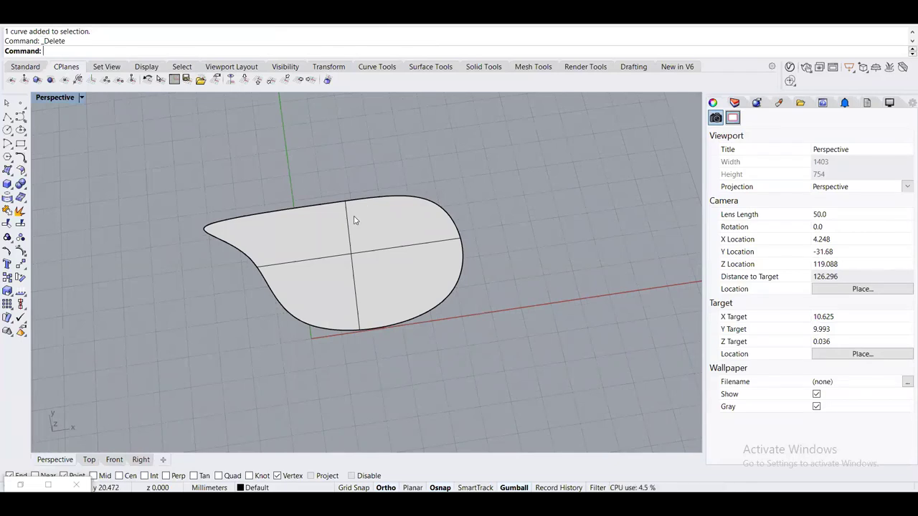
Preview a rebuild of the teardrop surface with 10 points and degree 3 in U and V without applying it, and delete the surface
click(260, 236)
text(Rebuild)
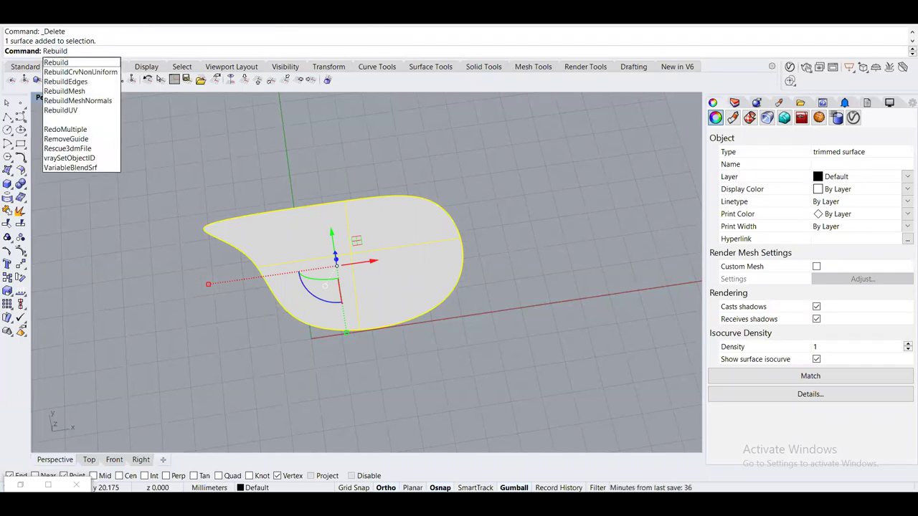
key(Return)
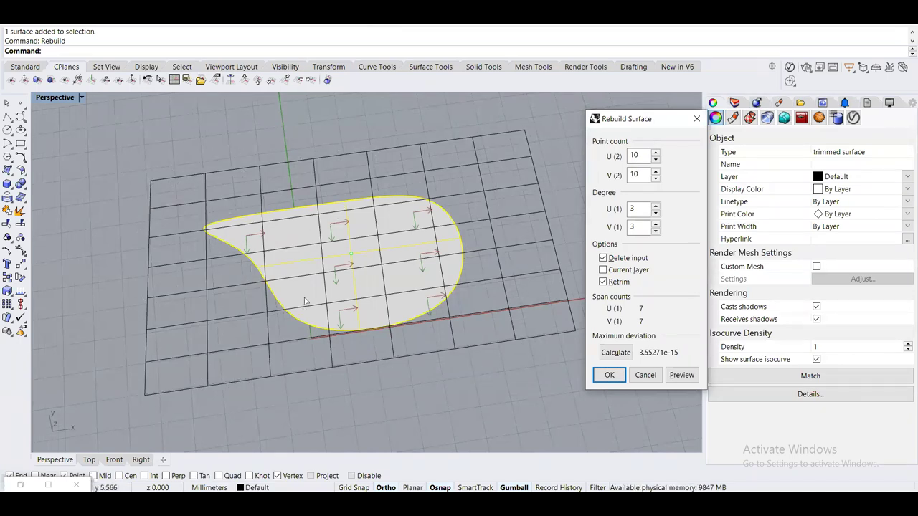
shift+right_drag(396, 251, 347, 199)
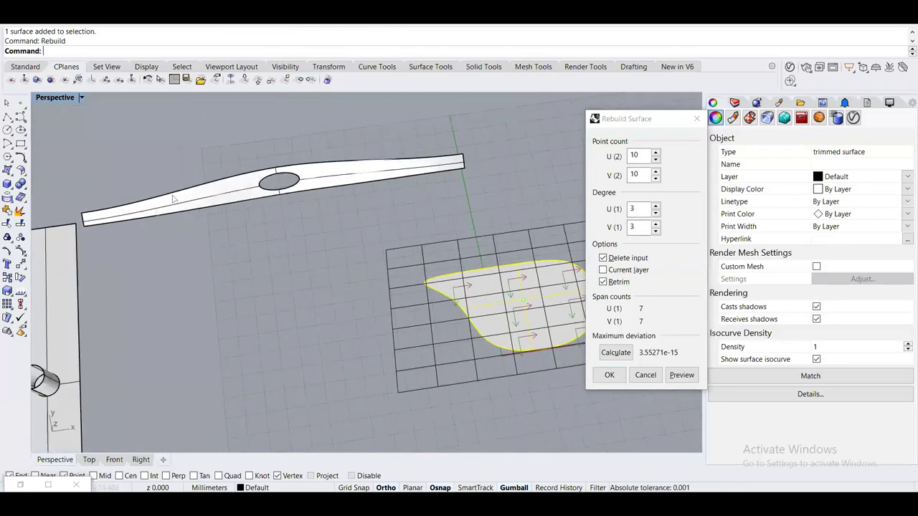
shift+right_drag(226, 215, 126, 175)
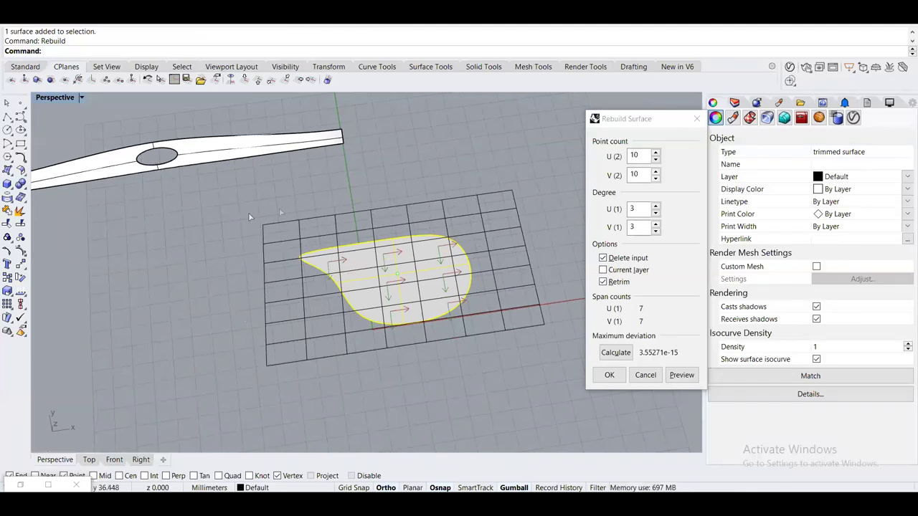
click(634, 375)
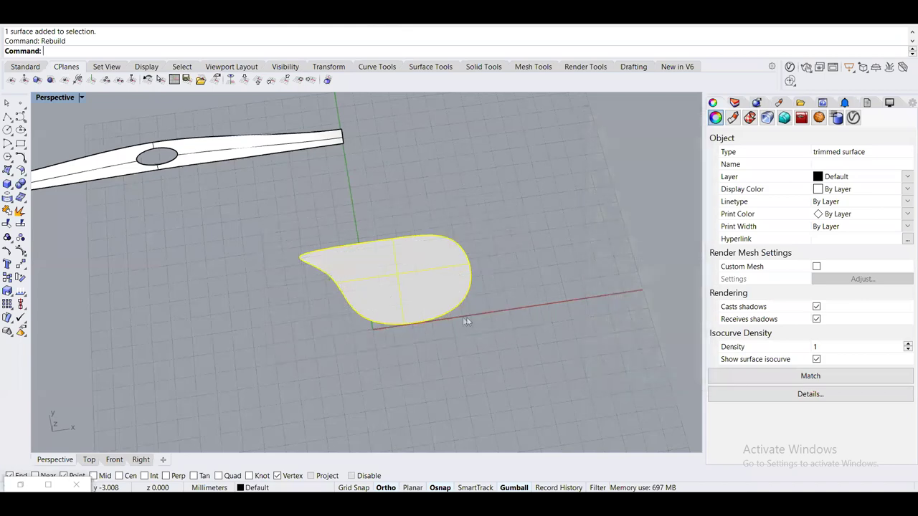
key(Delete)
Preview a rebuild of the curved band with 10 points and degree 3 in U and V, inspect the grid around the hole, and cancel
right_drag(432, 303, 402, 276)
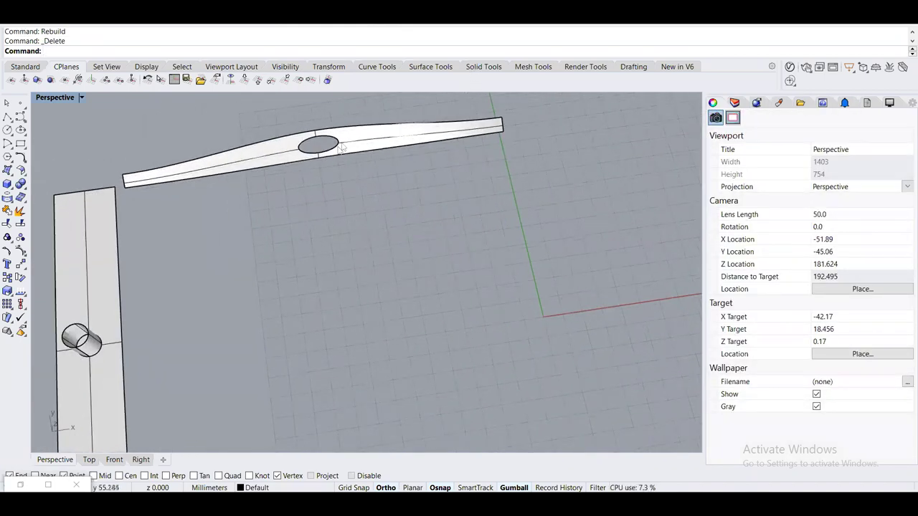
scroll(355, 140, up, 3)
click(305, 181)
right_drag(305, 180, 387, 226)
scroll(390, 231, down, 3)
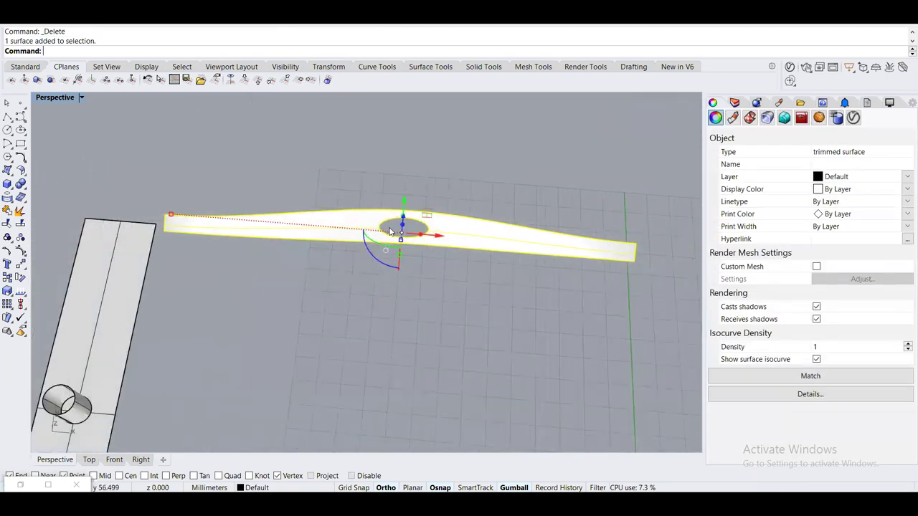
key(Up)
key(Return)
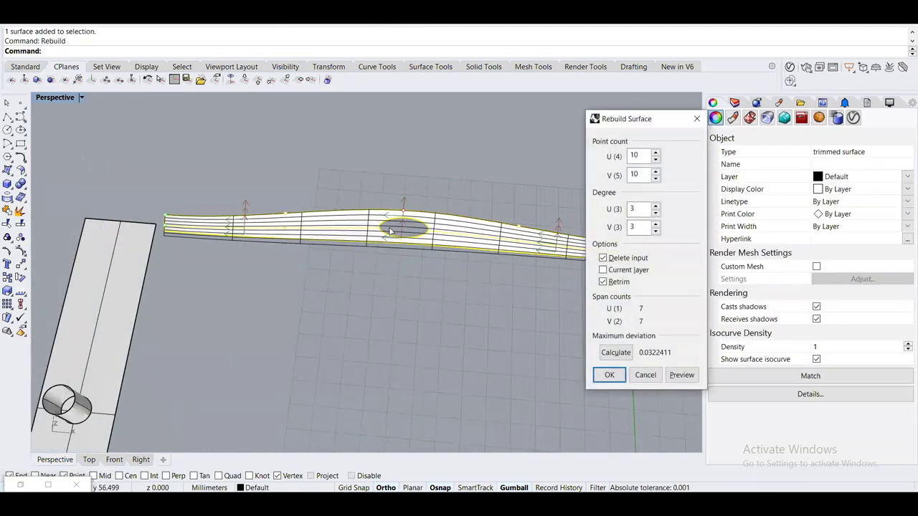
scroll(364, 257, up, 5)
scroll(349, 244, up, 3)
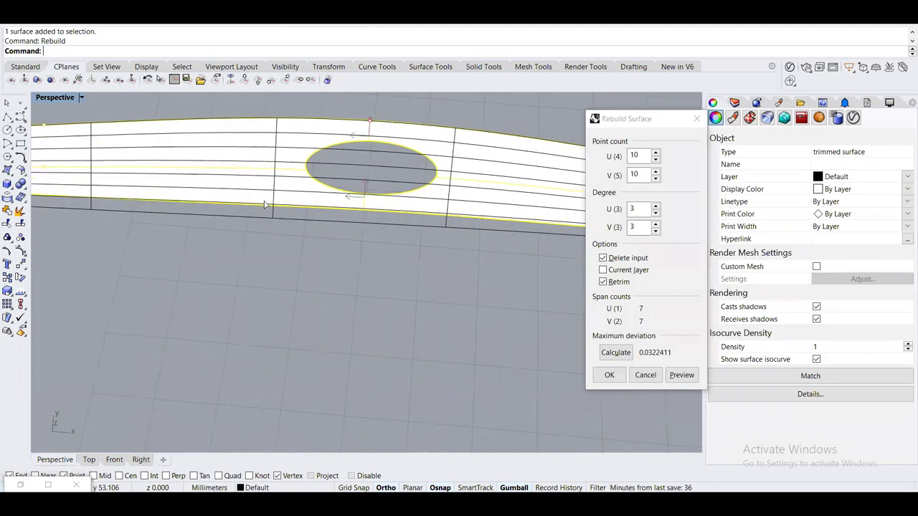
scroll(289, 208, down, 2)
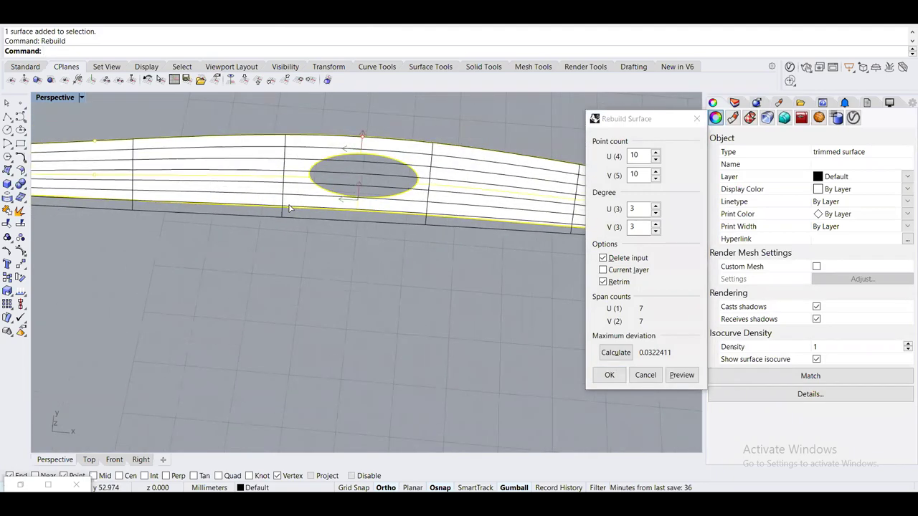
right_drag(289, 208, 170, 223)
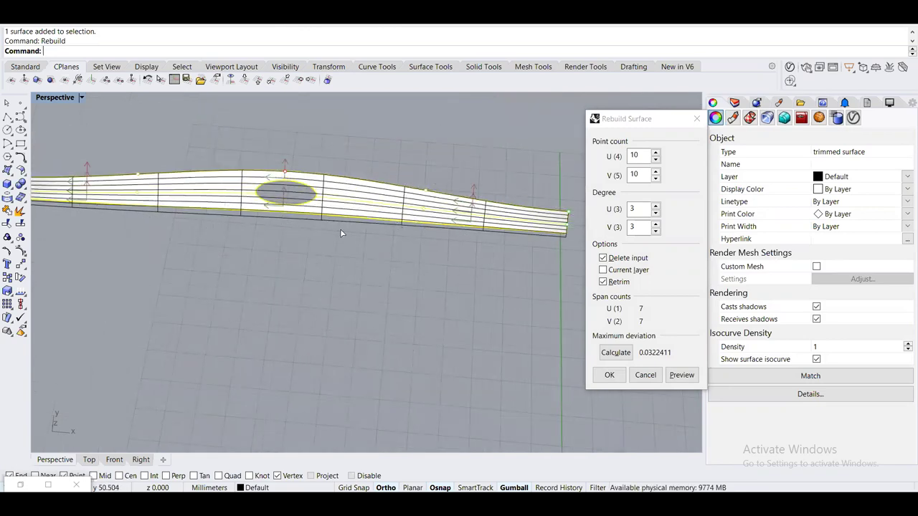
scroll(340, 229, up, 3)
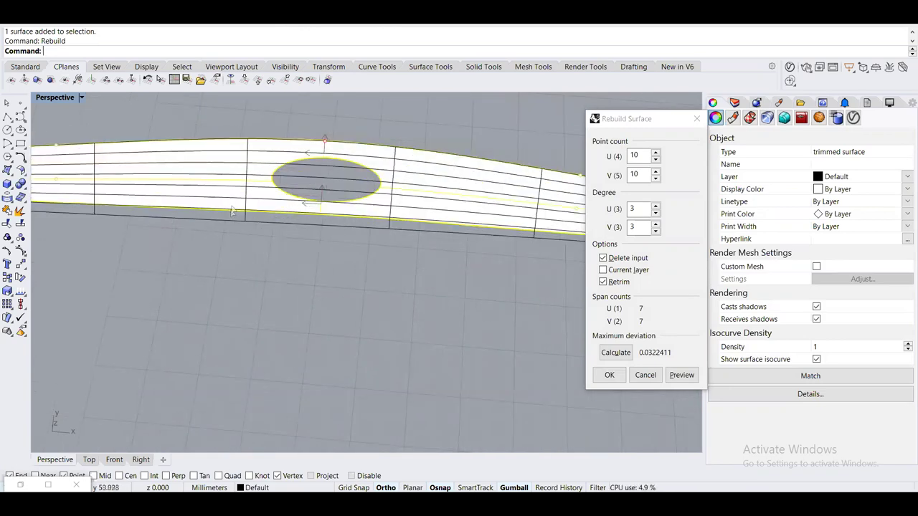
click(645, 375)
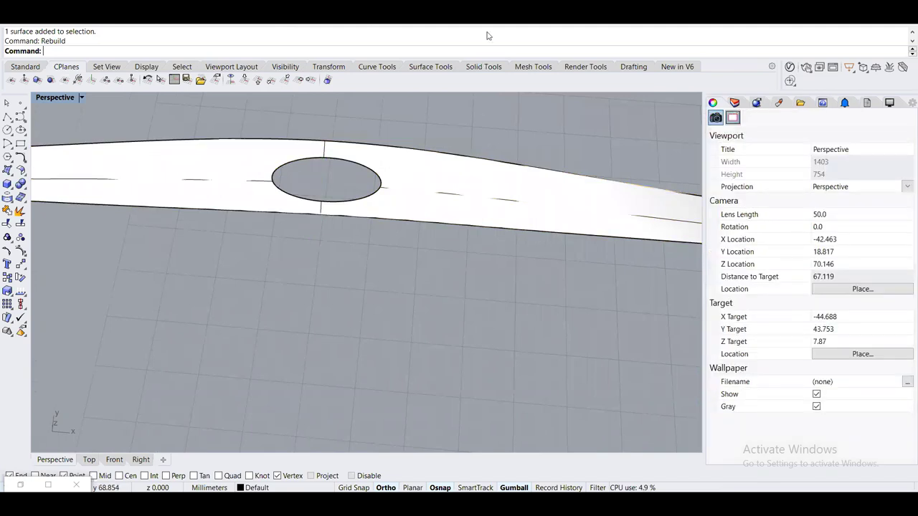
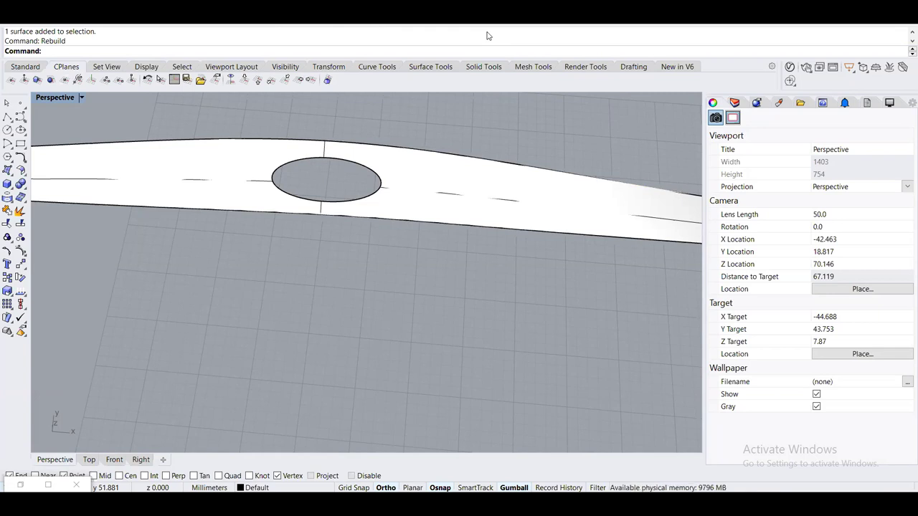
Examine the hole in the curved band up close and from a distance at several angles
scroll(464, 215, down, 5)
right_drag(464, 214, 431, 166)
scroll(431, 165, up, 5)
shift+right_drag(484, 188, 532, 239)
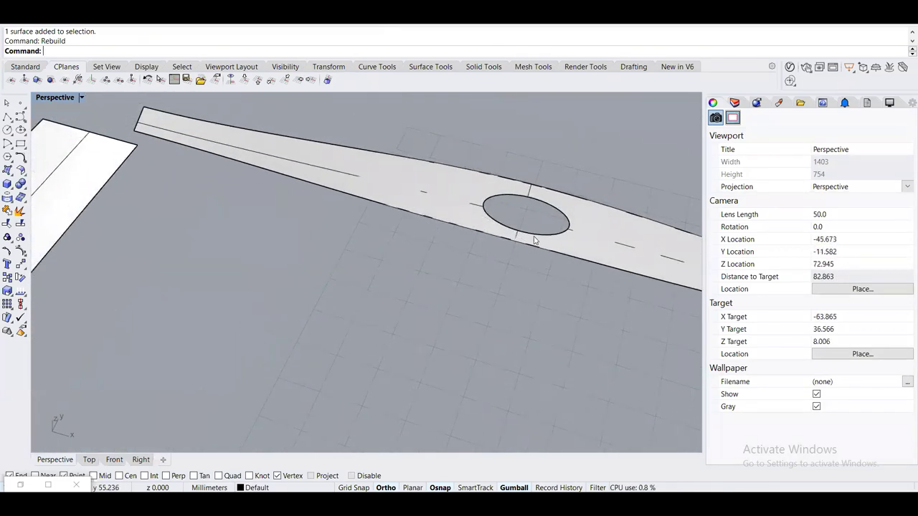
scroll(535, 239, down, 6)
shift+right_drag(462, 243, 368, 204)
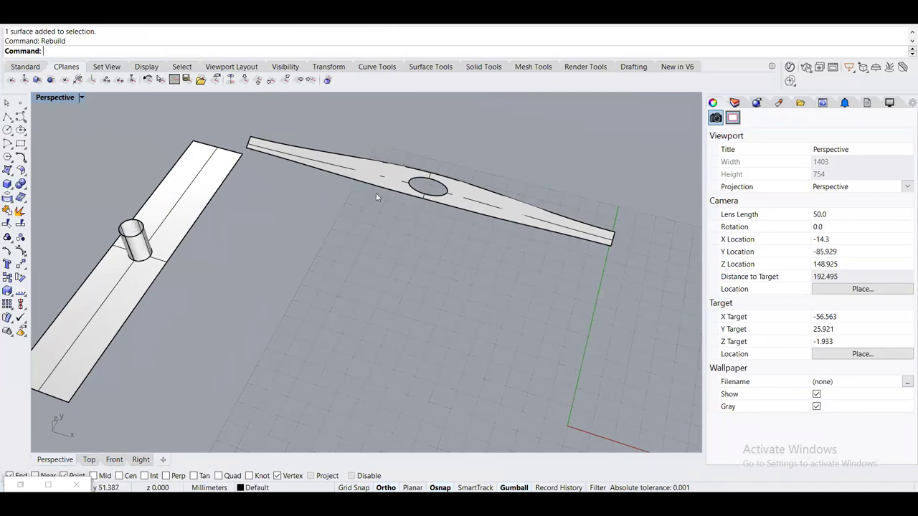
scroll(378, 208, up, 8)
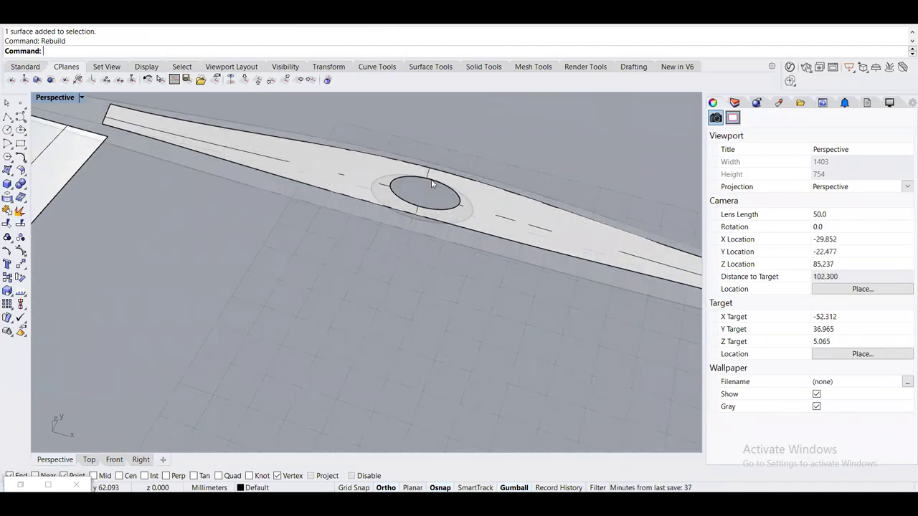
scroll(327, 240, down, 8)
scroll(215, 330, up, 4)
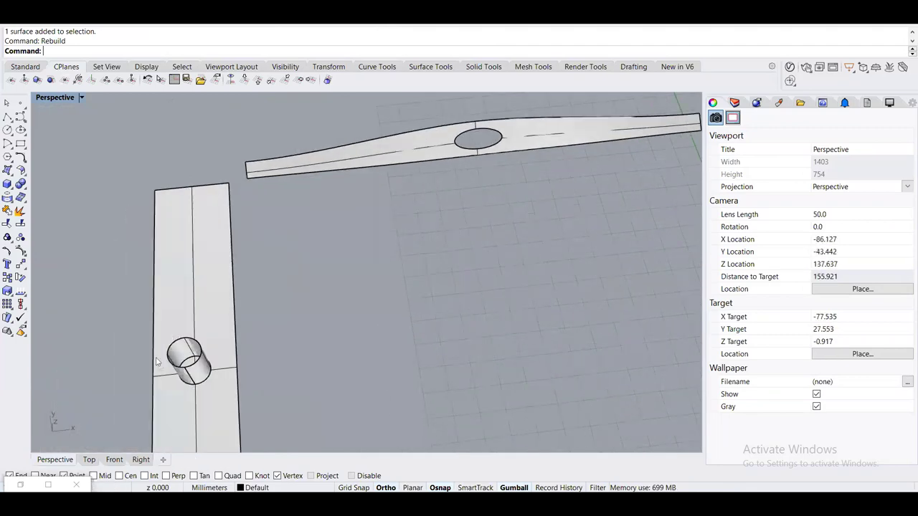
Compare the cylinder's placement on the flat strip with the position of the hole in the curved band
click(190, 363)
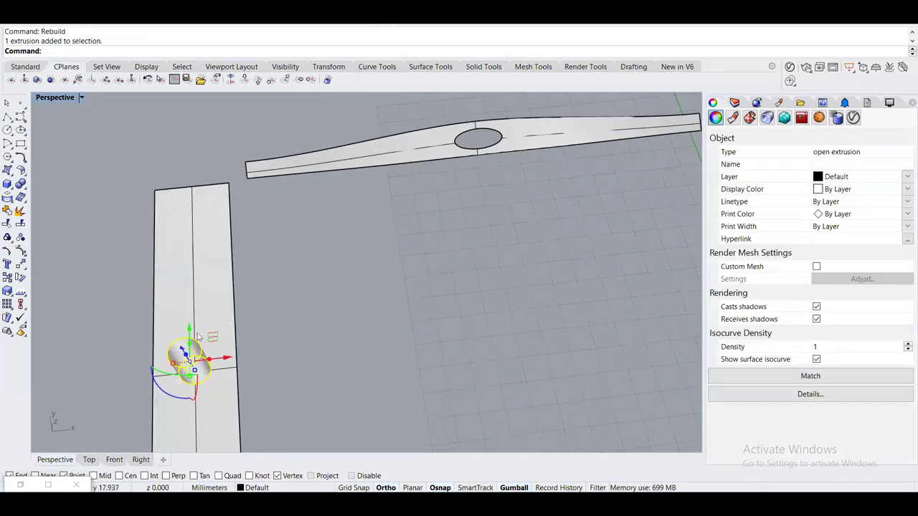
scroll(211, 273, down, 3)
right_drag(211, 273, 388, 225)
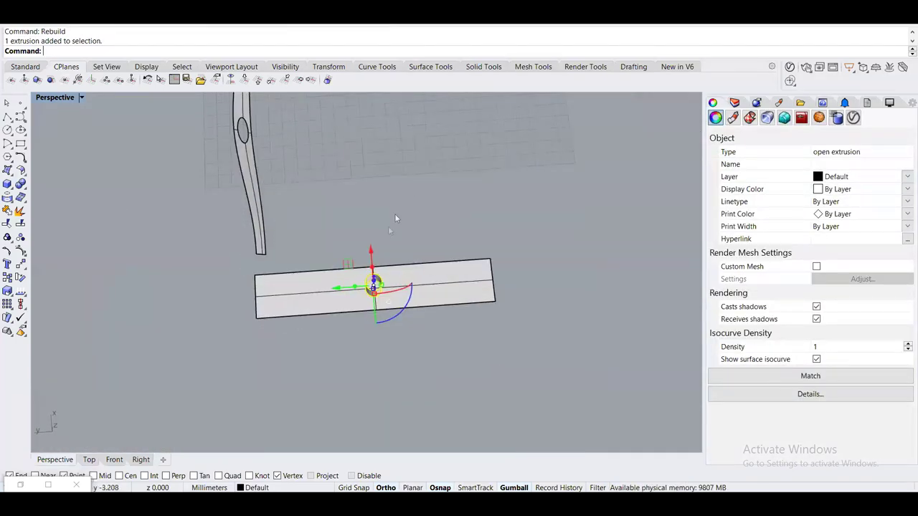
scroll(373, 286, up, 5)
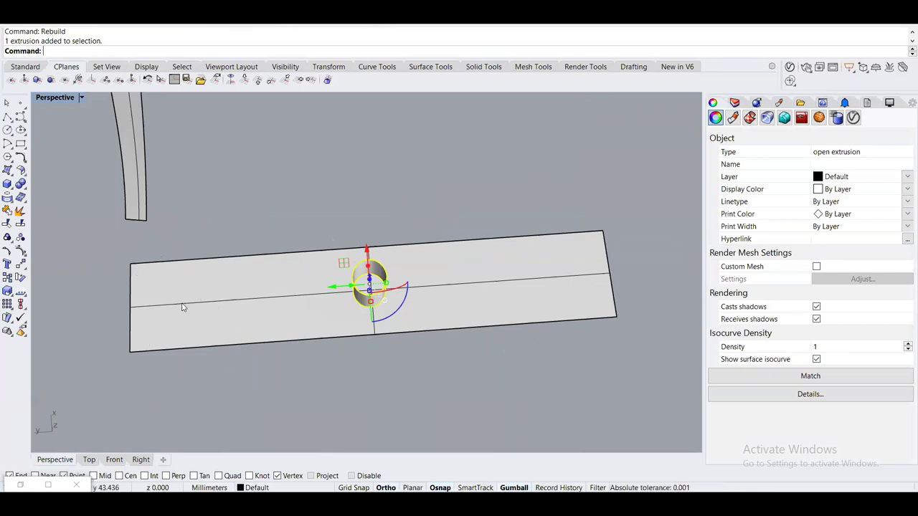
scroll(183, 307, down, 4)
right_drag(301, 301, 87, 241)
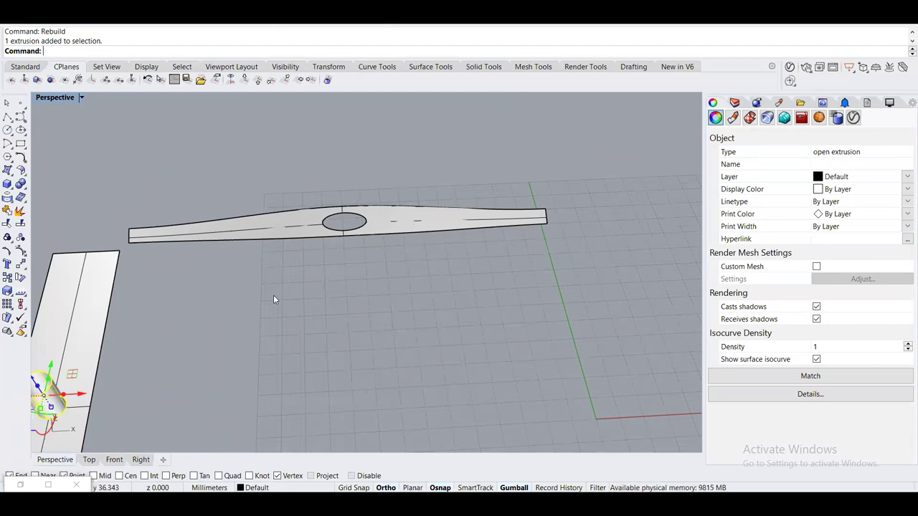
right_drag(270, 298, 312, 309)
click(313, 309)
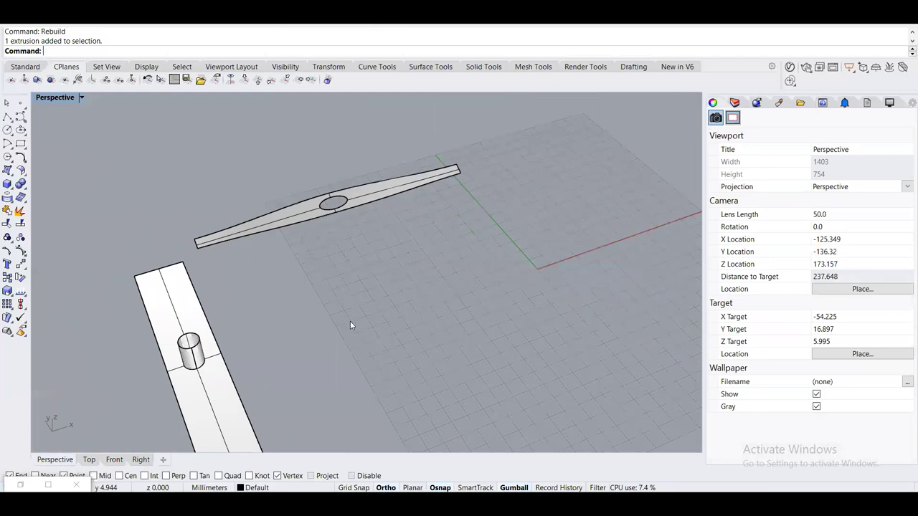
Examine the curved band and its hole up close and from a distance at different angles
right_drag(350, 325, 488, 230)
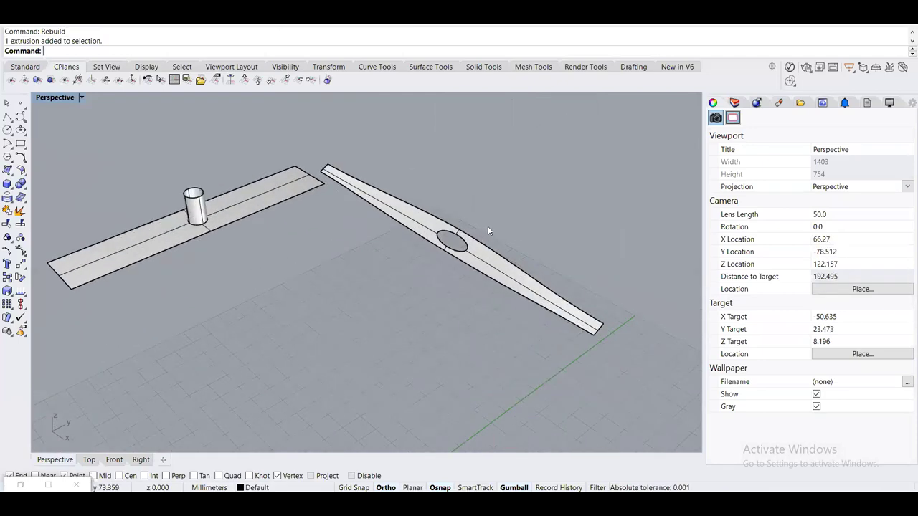
scroll(488, 230, up, 2)
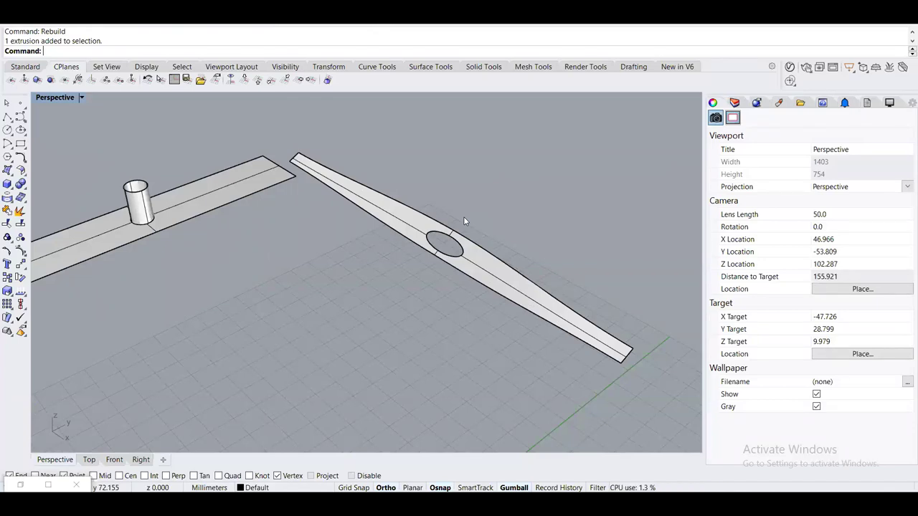
right_drag(151, 183, 244, 264)
scroll(359, 222, up, 15)
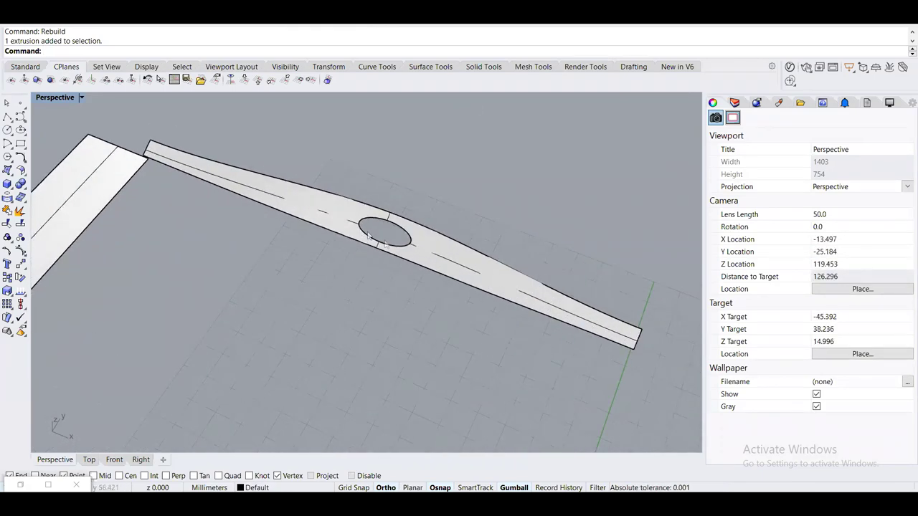
click(252, 186)
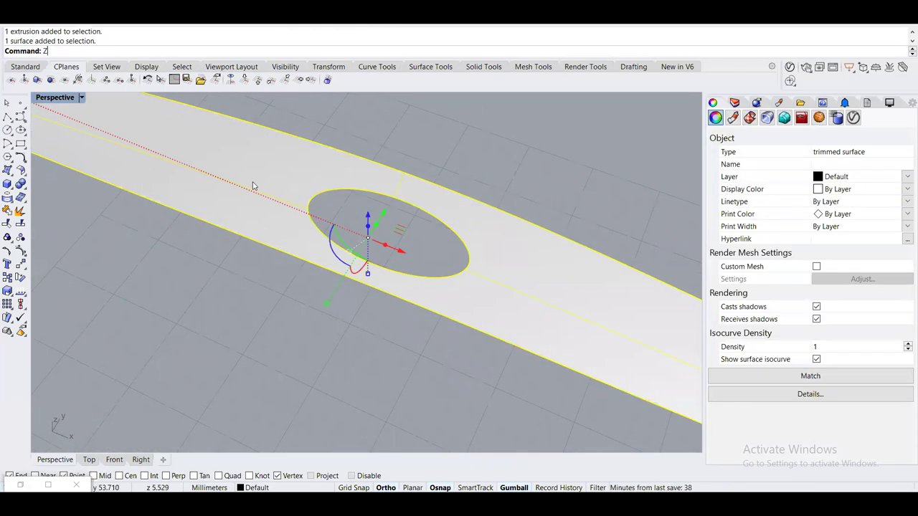
key(Return)
key(Escape)
scroll(253, 288, down, 10)
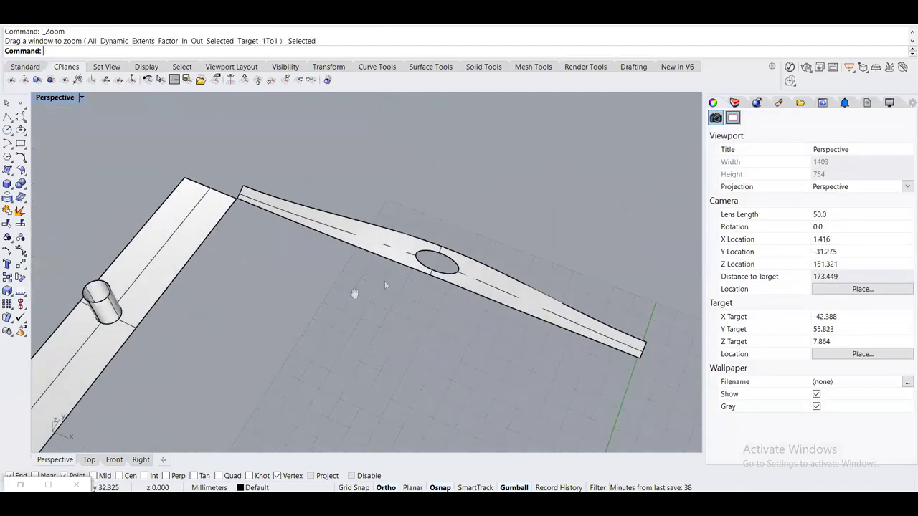
Delete the flat strip together with the cylinder, and zoom to the curved band
drag(181, 324, 101, 255)
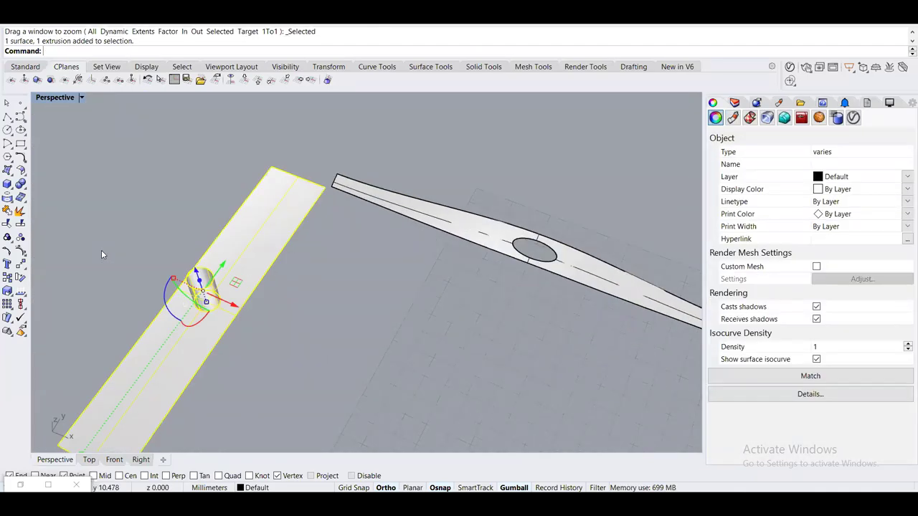
key(Delete)
click(481, 229)
text(zs)
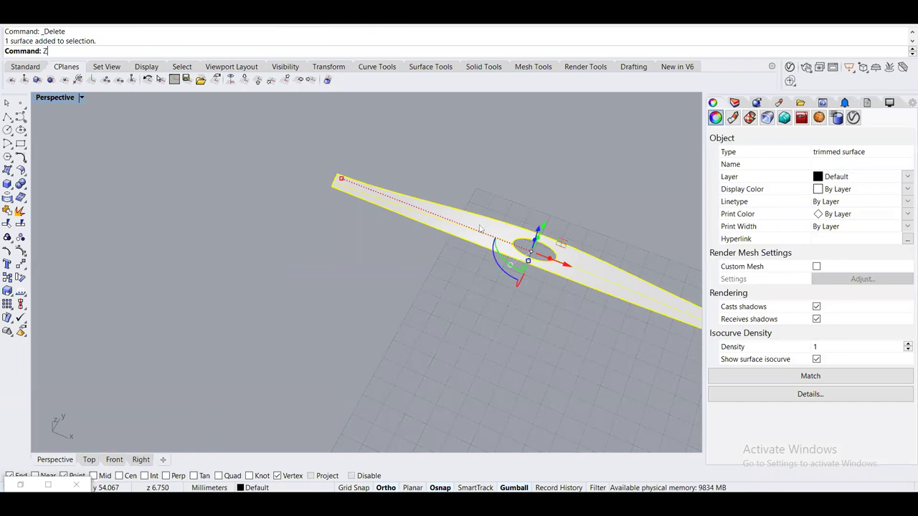
key(Return)
key(Escape)
Draw a circle, smaller than the hole's length, on the construction plane just in front of the hole in the band
right_drag(388, 316, 384, 257)
scroll(363, 284, up, 3)
scroll(353, 281, up, 4)
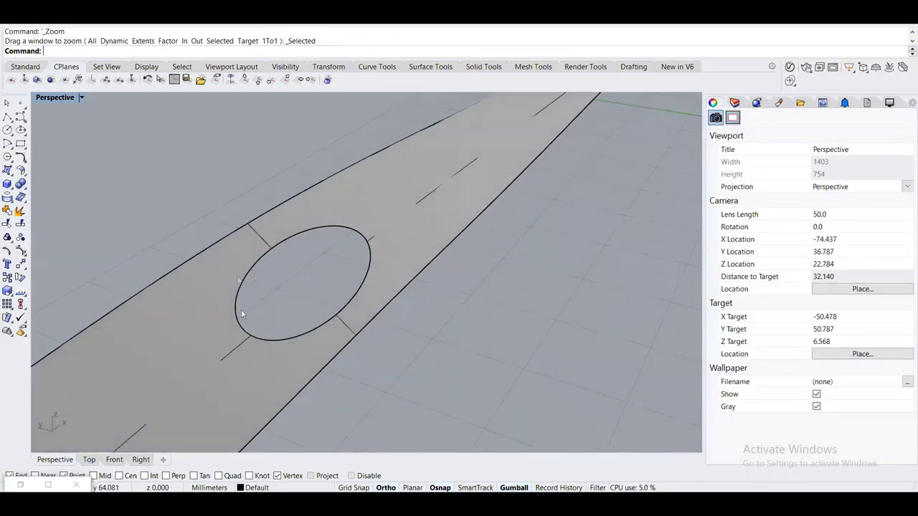
right_drag(366, 315, 380, 279)
scroll(374, 278, up, 4)
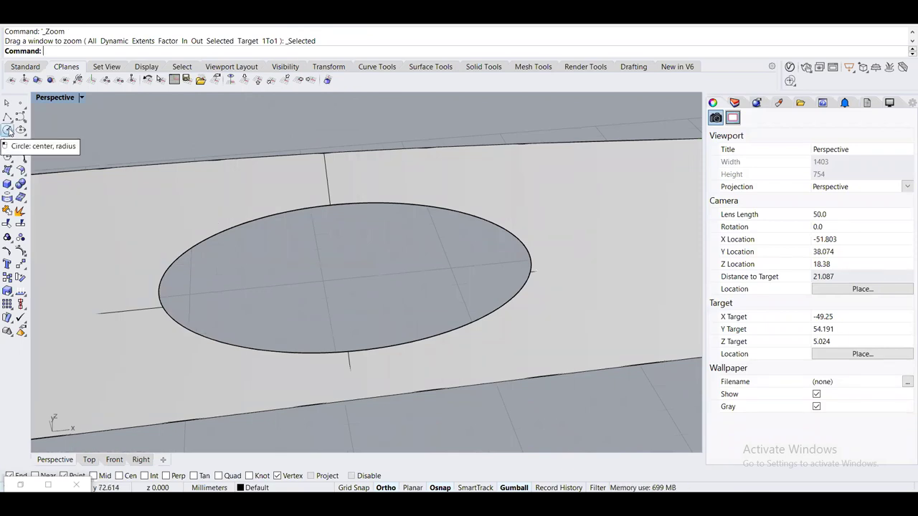
click(8, 129)
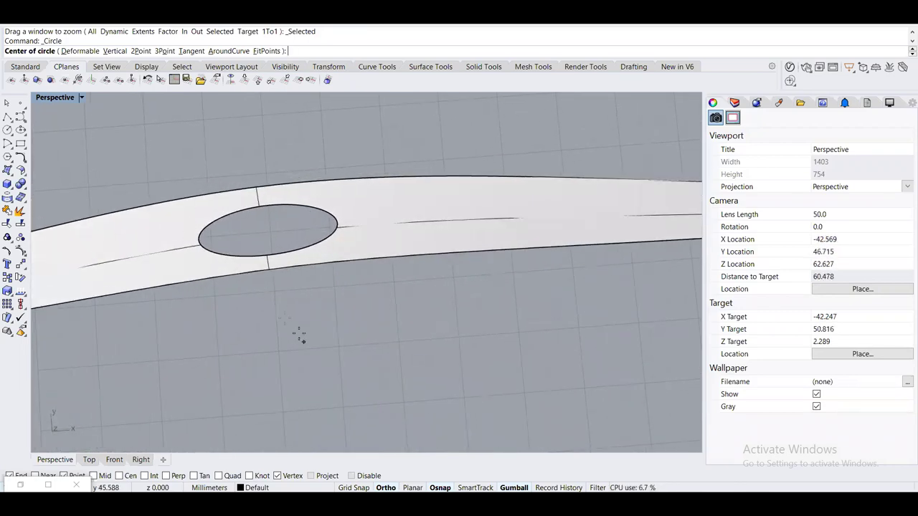
click(271, 293)
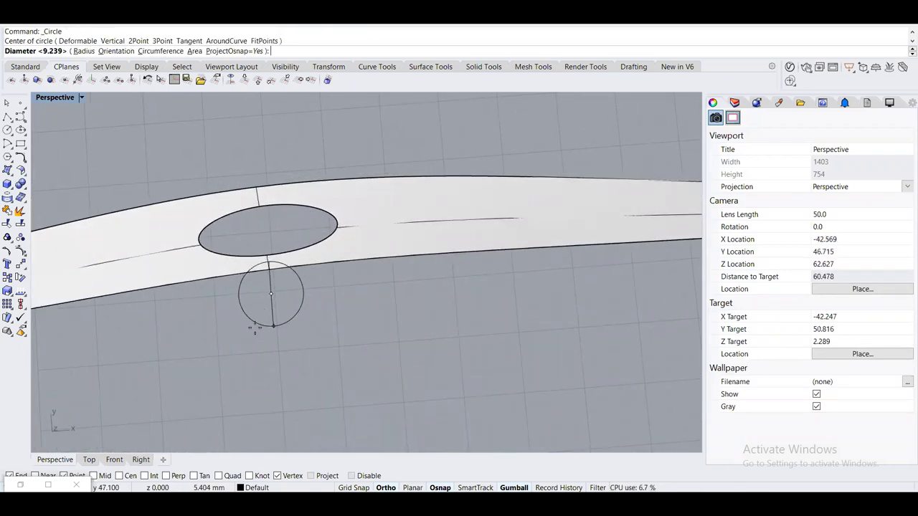
click(258, 334)
Move the circle back and up from the construction plane into the hole of the curved band
right_drag(299, 264, 368, 231)
click(380, 342)
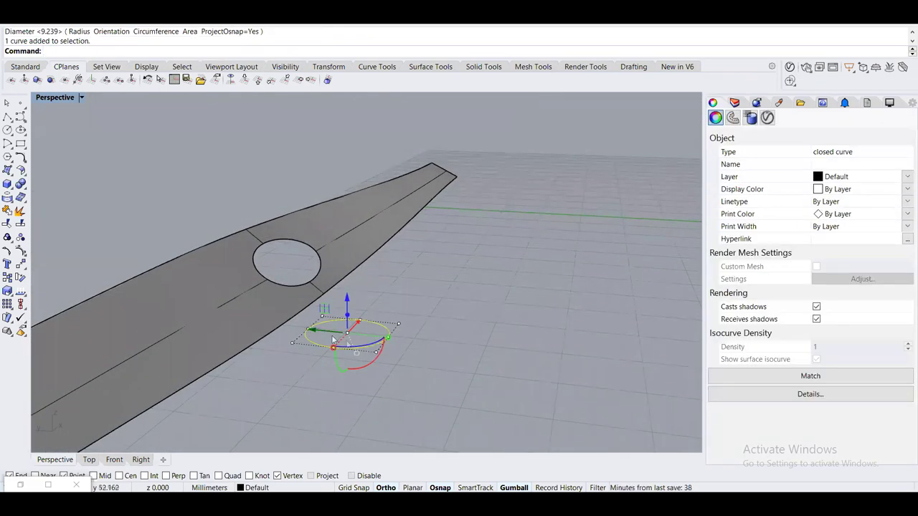
scroll(332, 339, up, 5)
drag(391, 339, 357, 330)
key(Escape)
right_drag(353, 245, 316, 374)
click(276, 300)
drag(252, 350, 228, 295)
right_drag(228, 295, 254, 269)
drag(254, 268, 241, 169)
right_drag(241, 169, 303, 217)
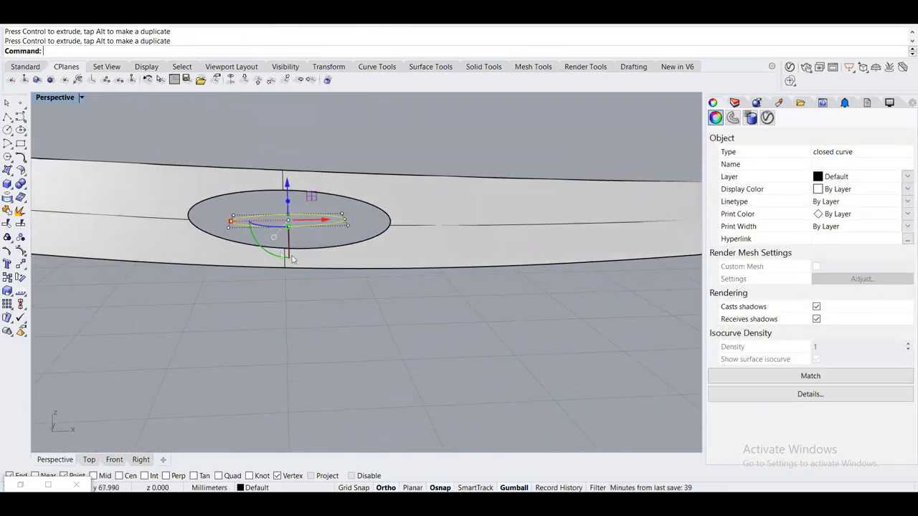
Turn off Ortho and rotate the circle so it tilts within the hole
mouse_move(269, 252)
mouse_down()
mouse_move(246, 230)
mouse_move(271, 261)
mouse_up()
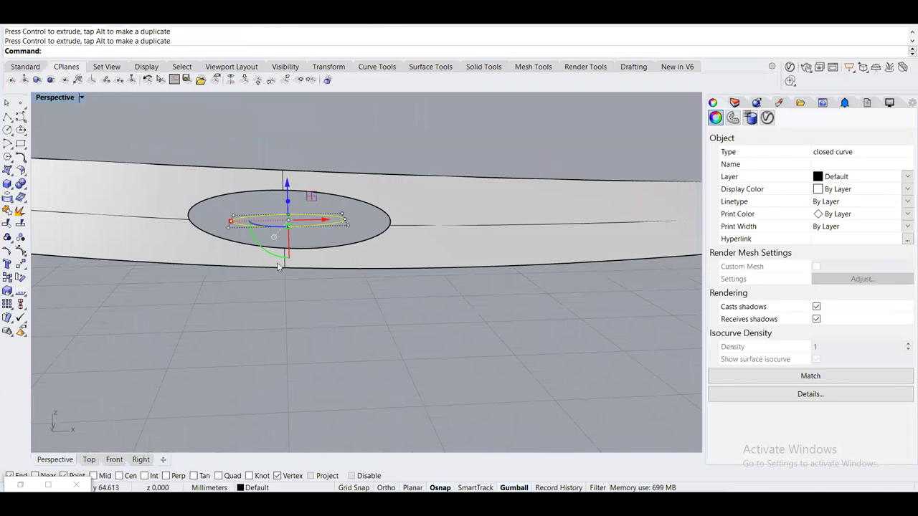
mouse_move(269, 259)
mouse_down()
mouse_move(266, 242)
mouse_move(257, 247)
mouse_up()
click(362, 326)
right_drag(363, 326, 243, 226)
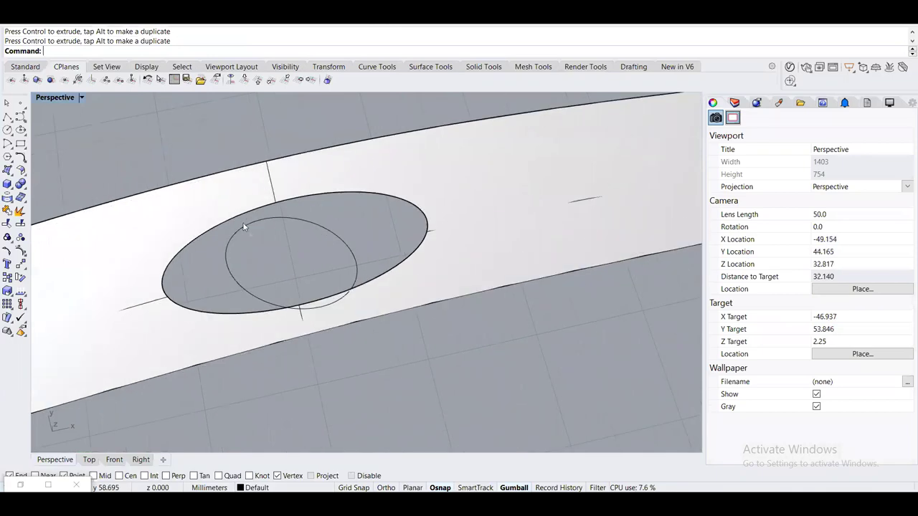
Shift the tilted circle toward the middle of the hole and scale it down in one direction
scroll(244, 226, up, 2)
click(255, 228)
drag(306, 244, 305, 230)
drag(321, 322, 320, 306)
click(451, 379)
right_drag(451, 379, 367, 262)
scroll(388, 276, up, 2)
scroll(342, 256, up, 2)
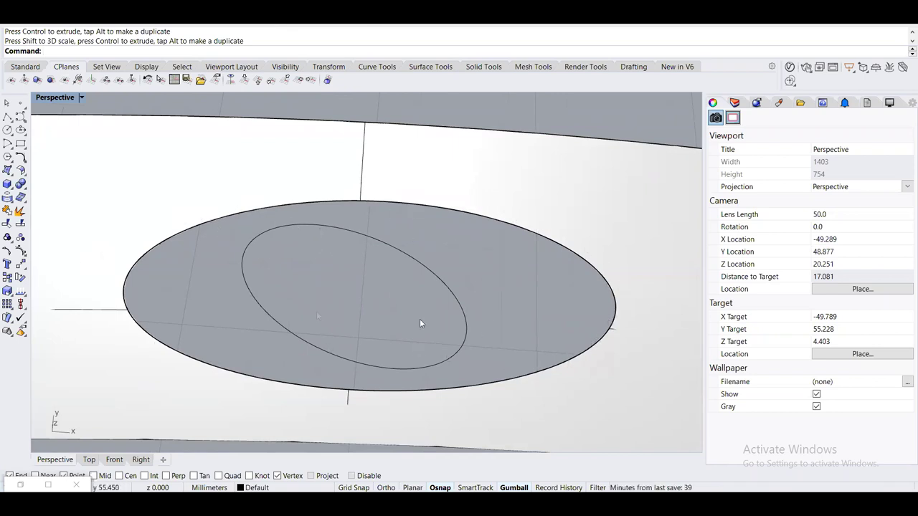
Scale the inner circle down further into a small oval well inside the hole's edge
right_drag(374, 238, 362, 283)
click(352, 268)
drag(368, 345, 371, 321)
drag(261, 269, 302, 266)
right_drag(246, 254, 236, 278)
key(Escape)
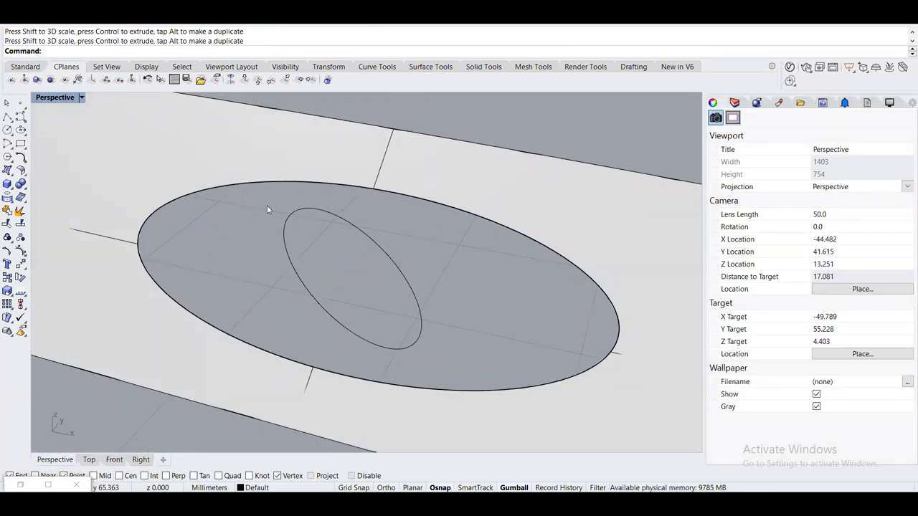
Loft between the hole's edge and the inner oval with the Normal style and Do not simplify
text(Loft)
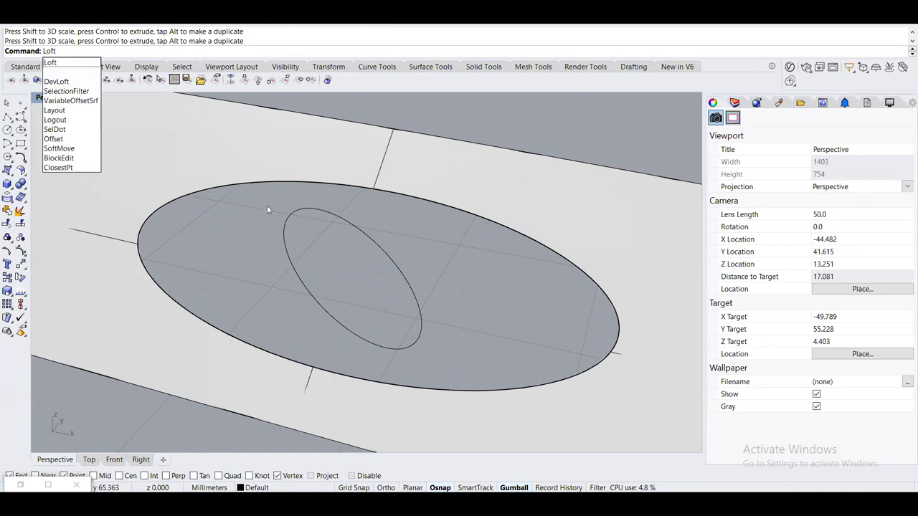
key(Return)
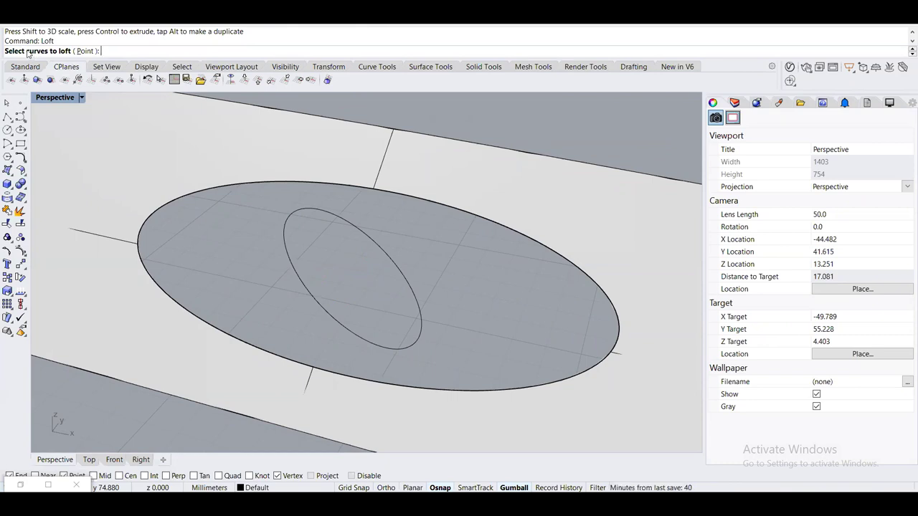
right_drag(253, 191, 327, 183)
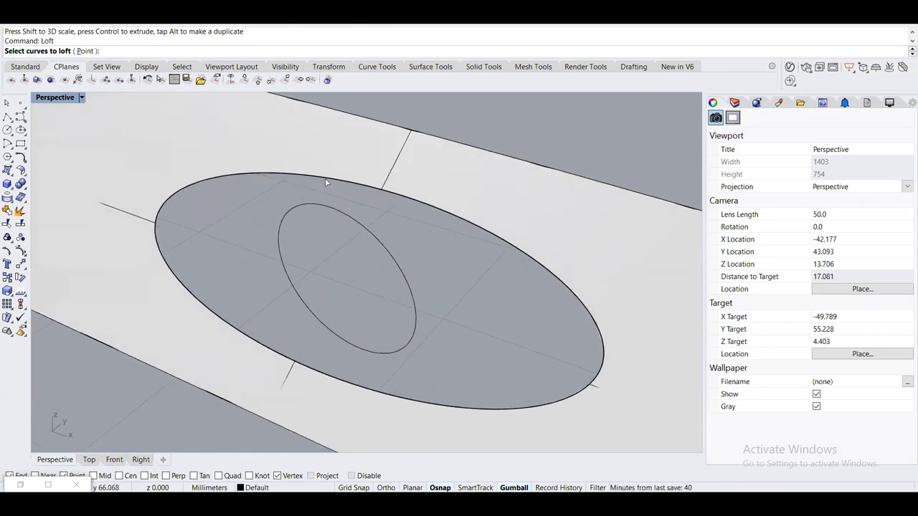
click(332, 183)
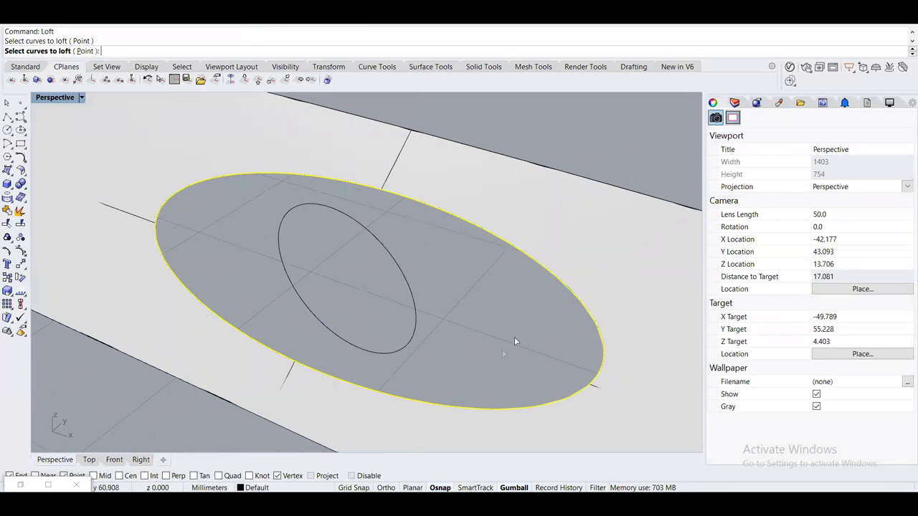
click(389, 257)
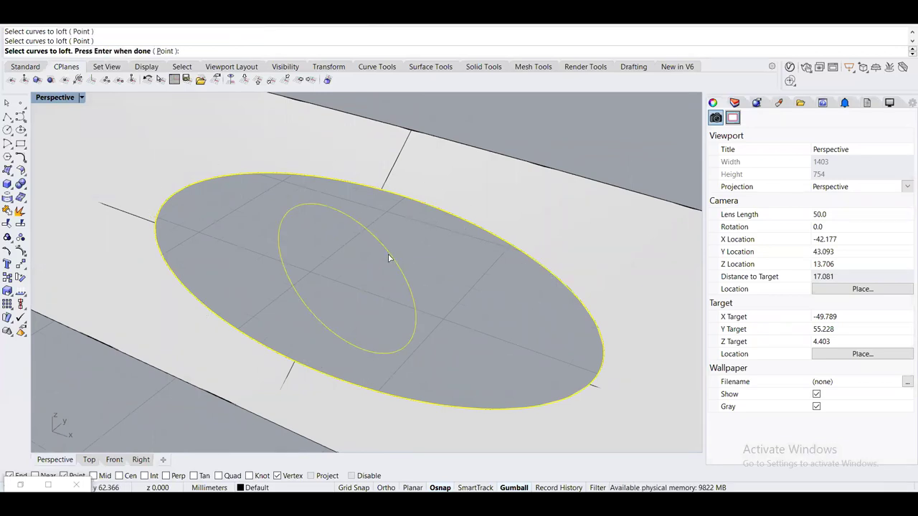
key(Return)
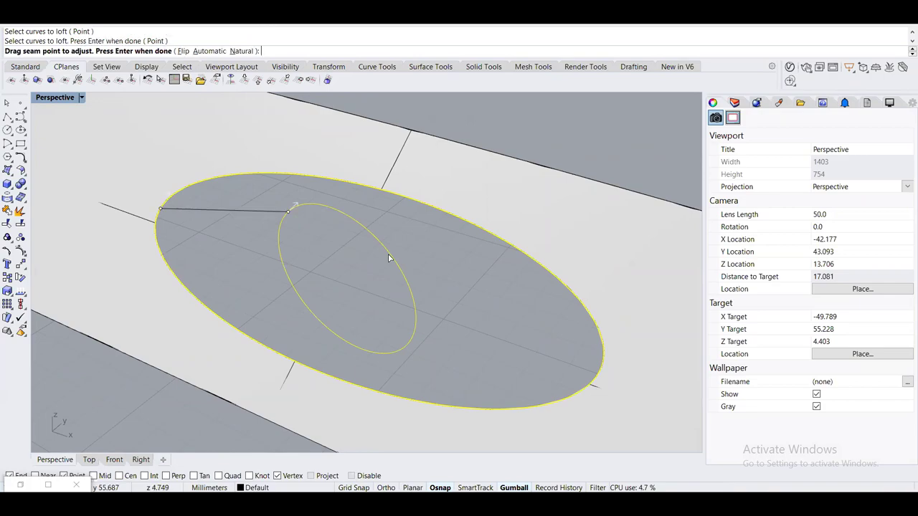
key(Return)
right_drag(384, 270, 388, 232)
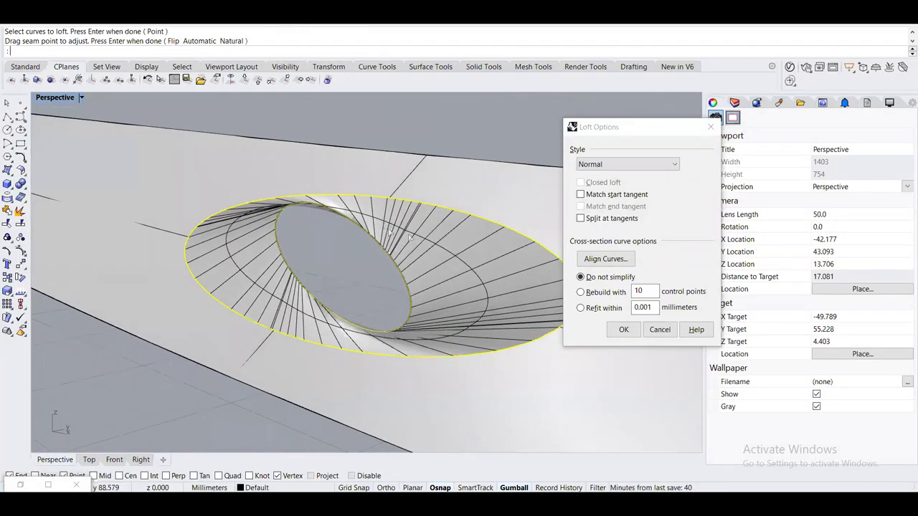
click(622, 330)
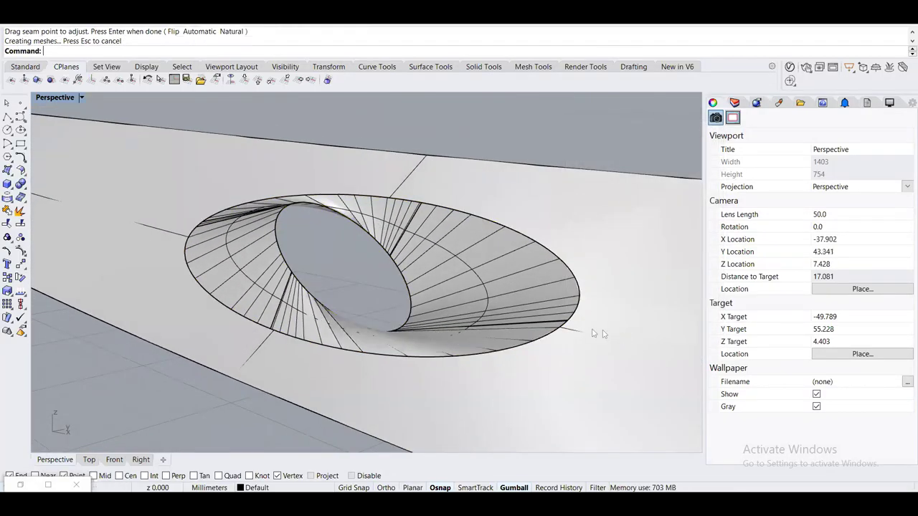
Inspect the loft's dense isocurves and seams from several angles, and delete the lofted polysurface
right_drag(447, 300, 468, 371)
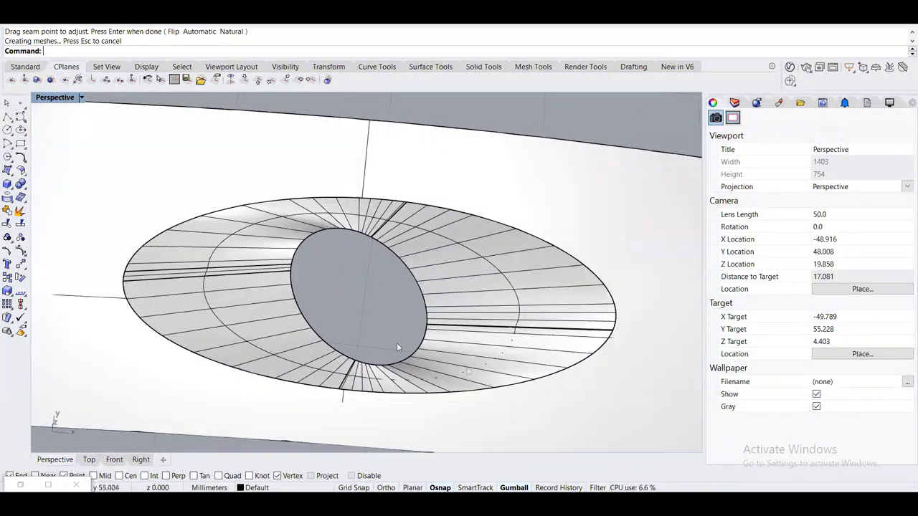
scroll(218, 290, up, 2)
right_drag(237, 306, 266, 251)
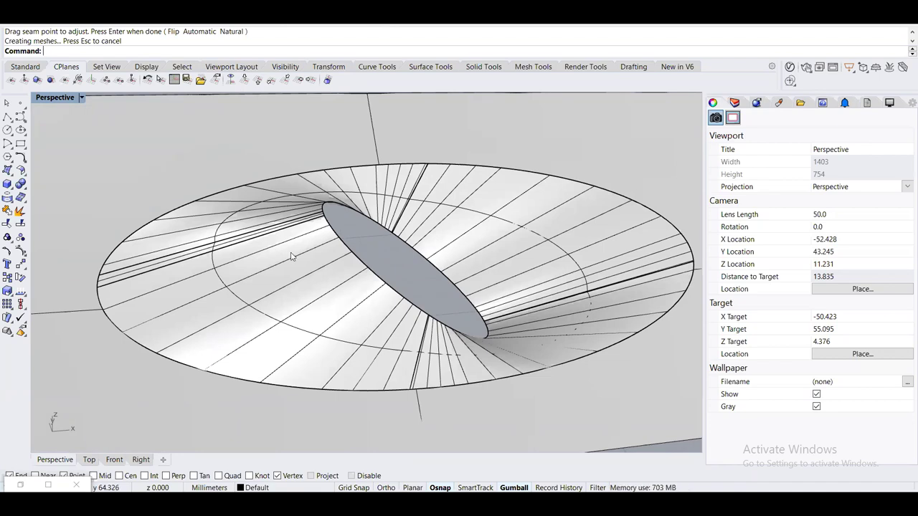
click(291, 256)
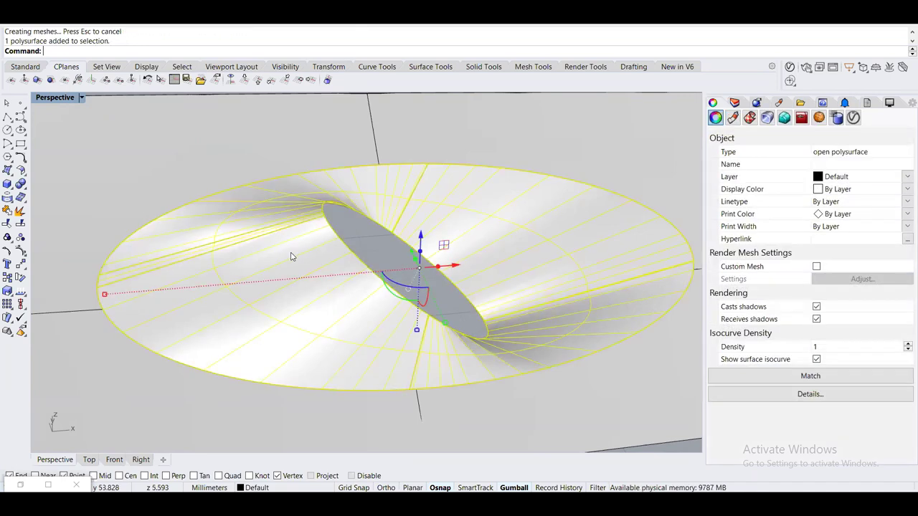
right_drag(299, 273, 289, 321)
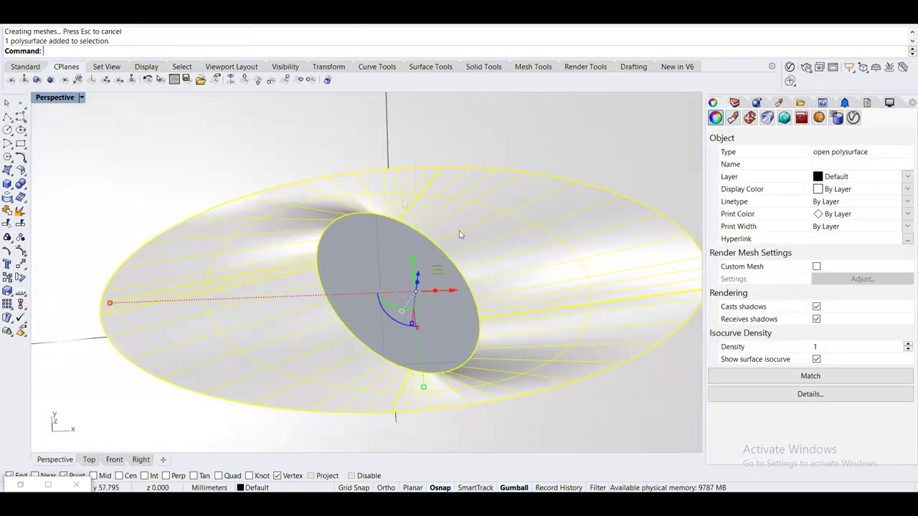
right_drag(444, 259, 350, 256)
click(259, 230)
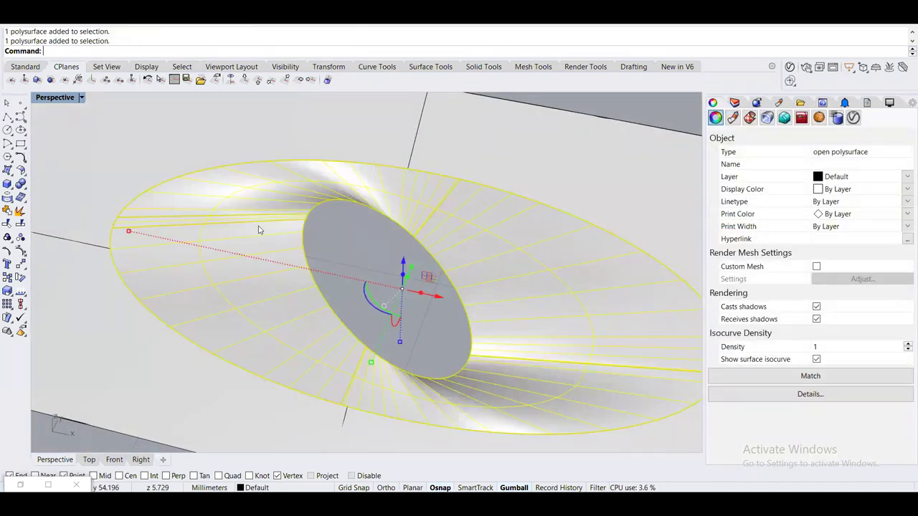
key(Delete)
Draw a straight line from the lower edge of the hole to the inner oval, ending perpendicular to the oval
right_drag(258, 226, 341, 297)
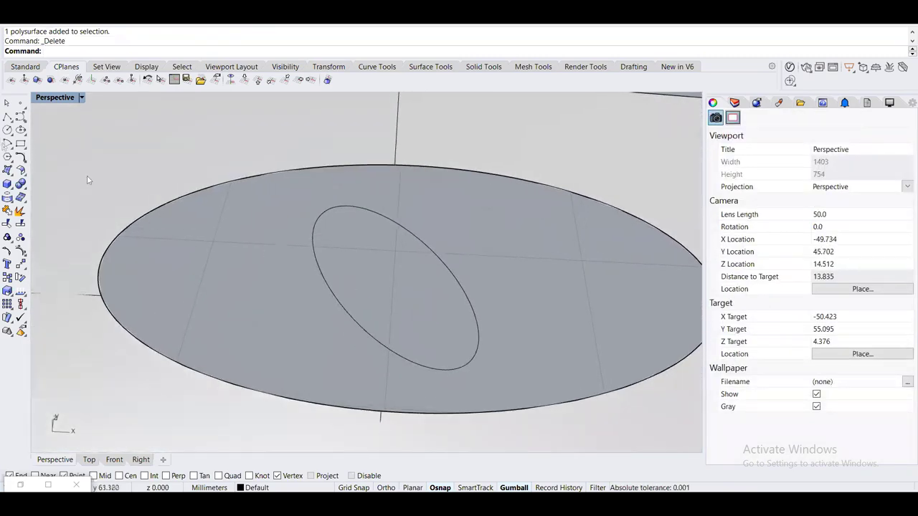
click(6, 117)
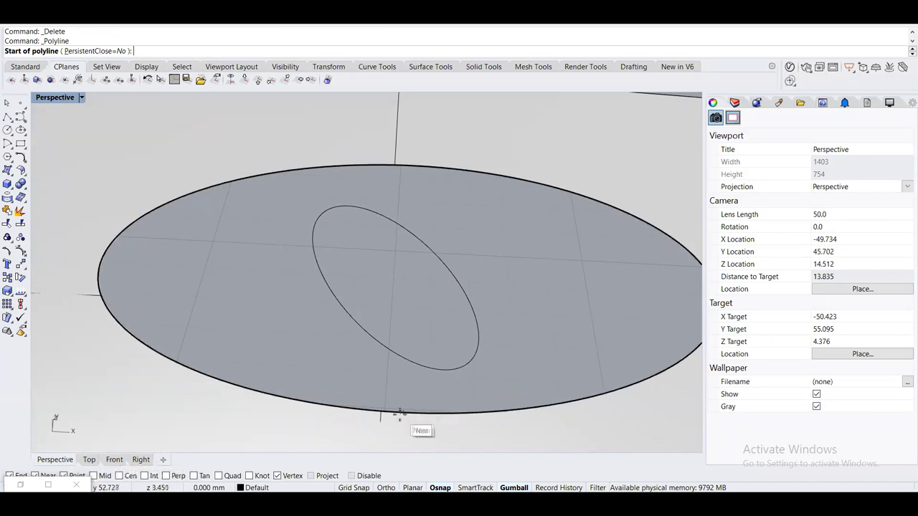
click(389, 412)
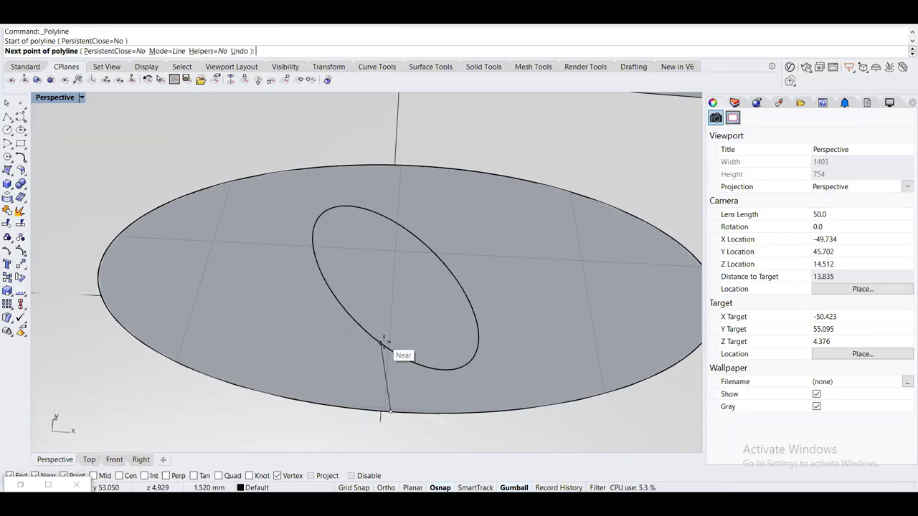
right_drag(383, 353, 361, 297)
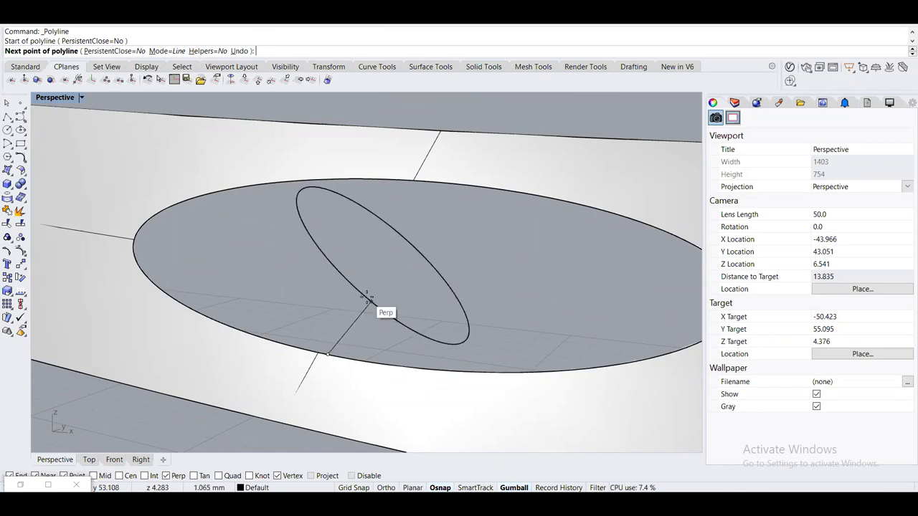
click(368, 300)
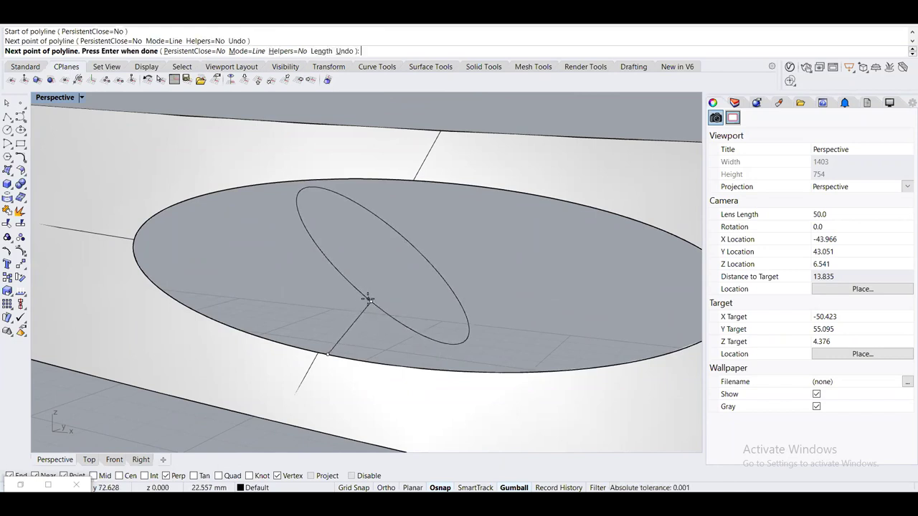
right_click(383, 312)
Start a two-rail sweep using the hole's edge and the inner oval as rails and the connecting line as the cross section
right_drag(383, 311, 377, 338)
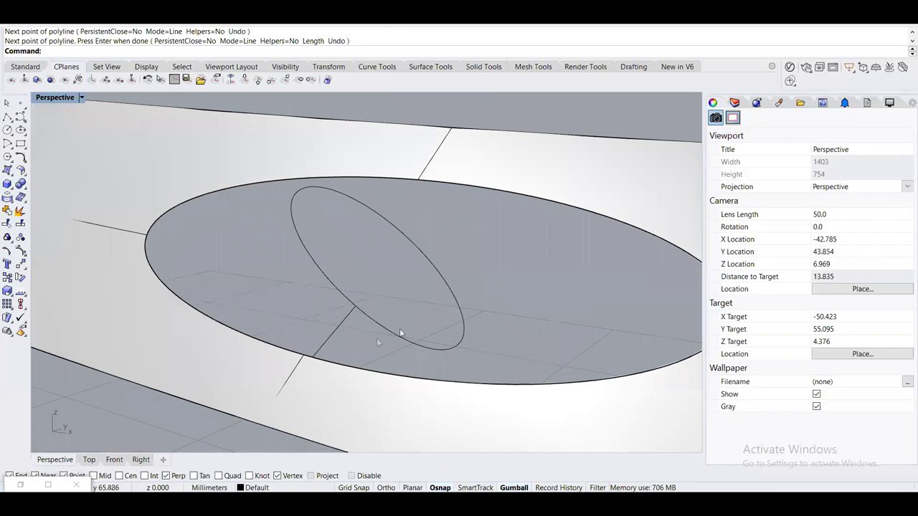
scroll(325, 355, up, 2)
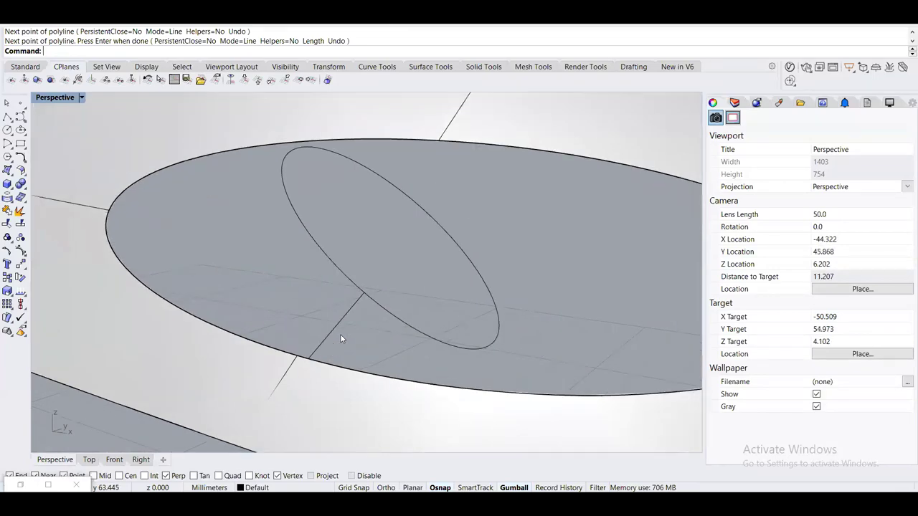
scroll(329, 346, down, 2)
right_drag(385, 325, 387, 304)
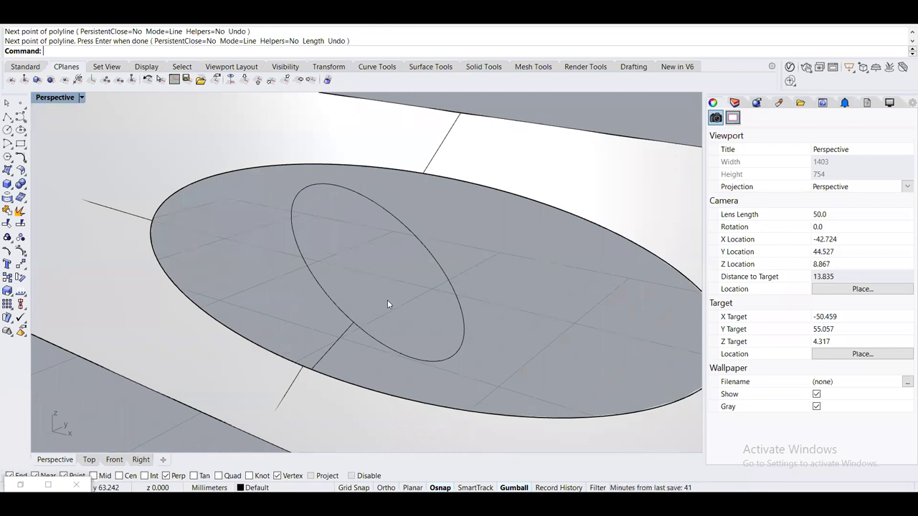
text(Sweep2)
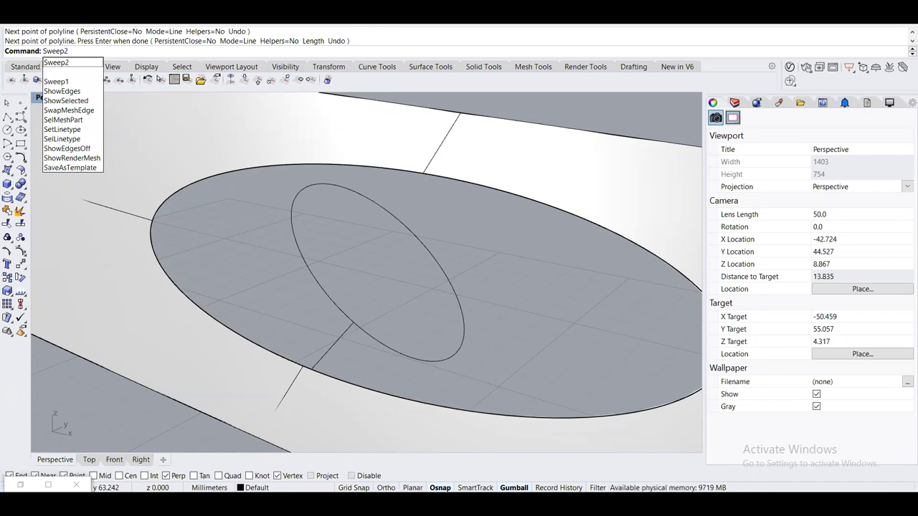
key(Return)
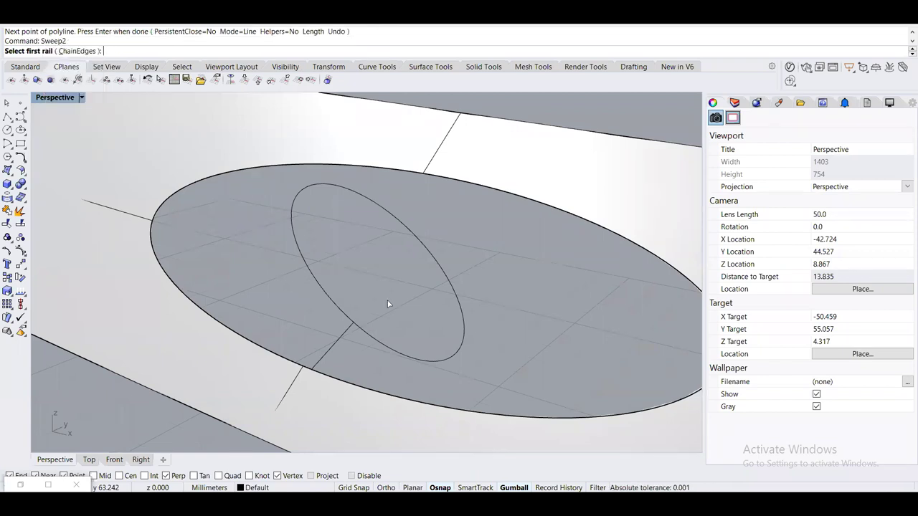
click(364, 391)
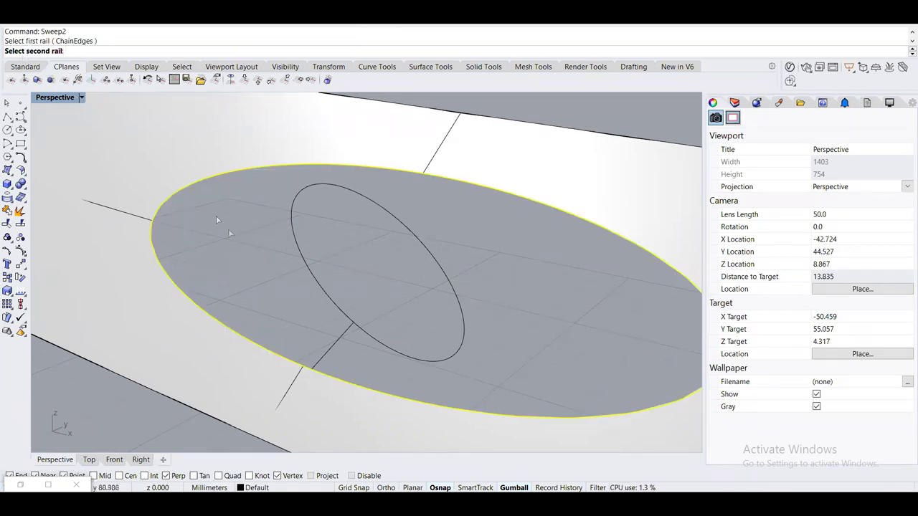
click(391, 352)
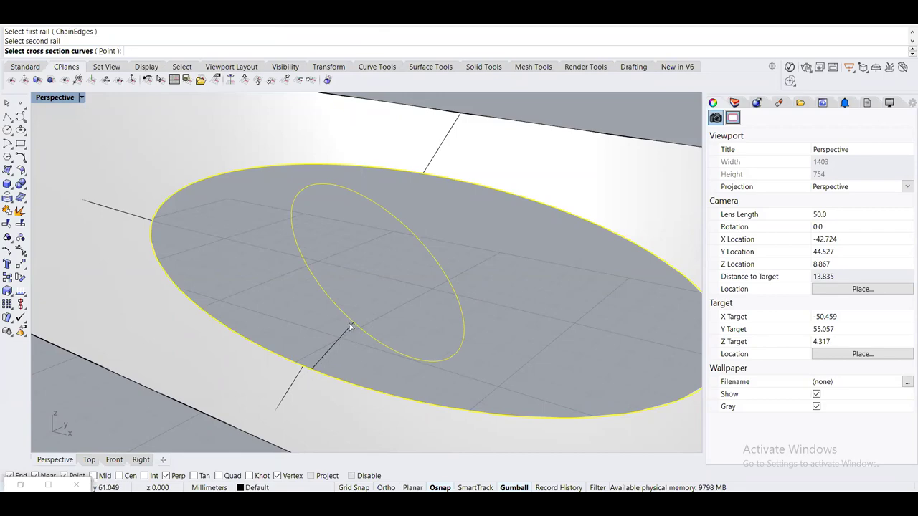
click(322, 357)
key(Return)
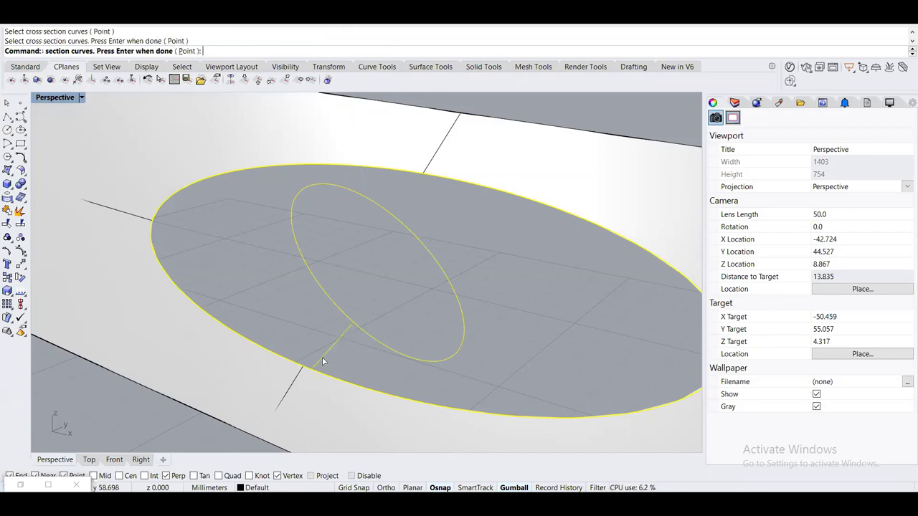
Examine the isocurve layout of the two-rail sweep preview between the hole's edge and the inner oval
drag(459, 127, 148, 91)
right_drag(379, 234, 430, 282)
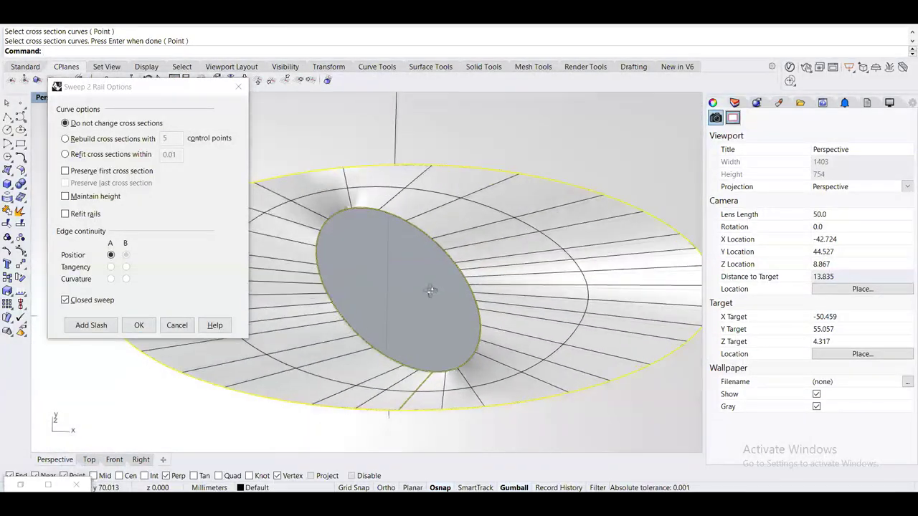
scroll(427, 287, down, 3)
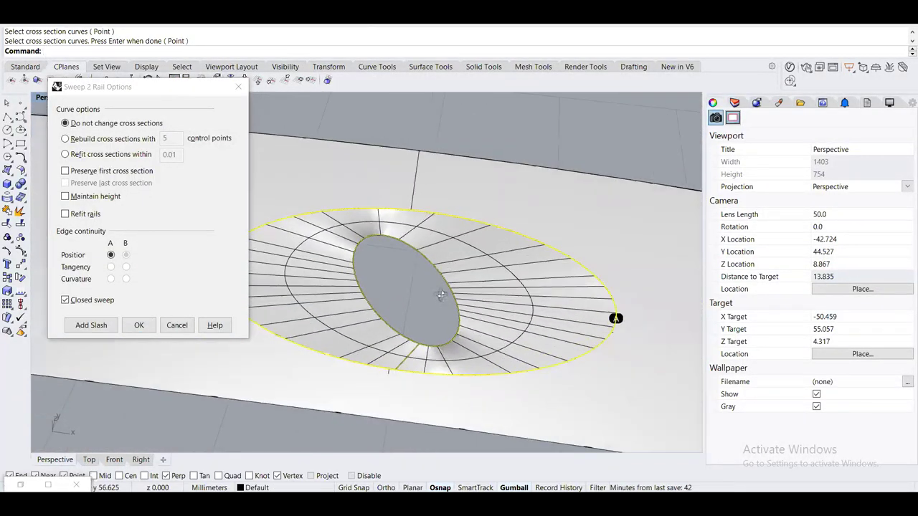
scroll(448, 298, up, 3)
mouse_move(441, 279)
right_down()
mouse_move(454, 228)
mouse_move(450, 276)
right_up()
drag(158, 95, 638, 79)
right_drag(402, 259, 380, 228)
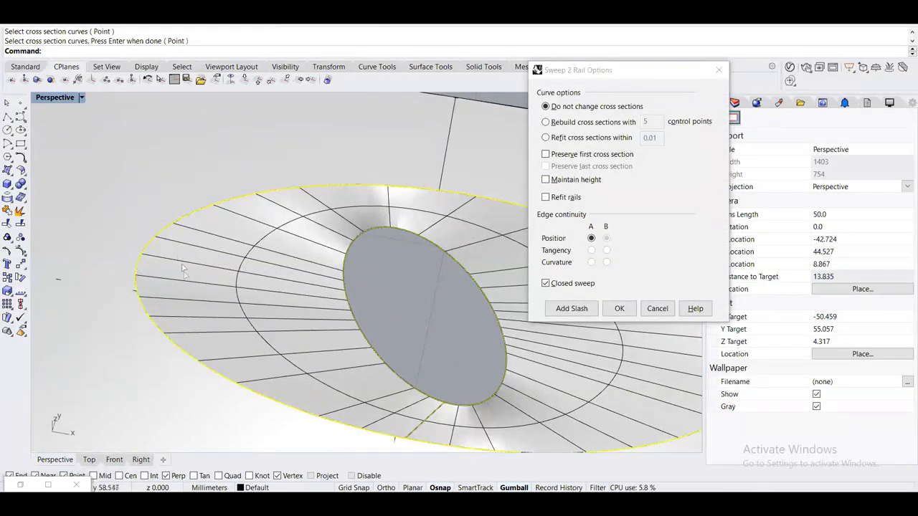
Add two slashes to the sweep, linking the inner oval to the hole's edge at the left end and at the upper side
click(571, 309)
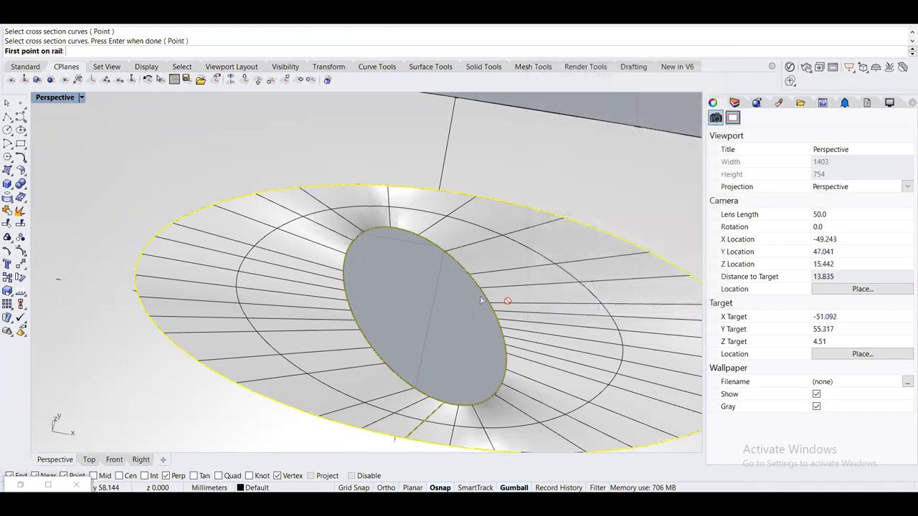
click(343, 286)
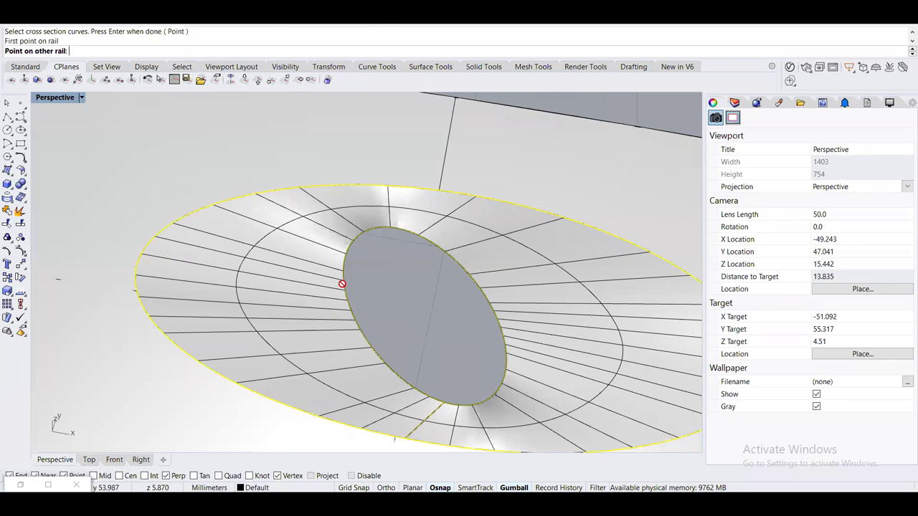
click(140, 266)
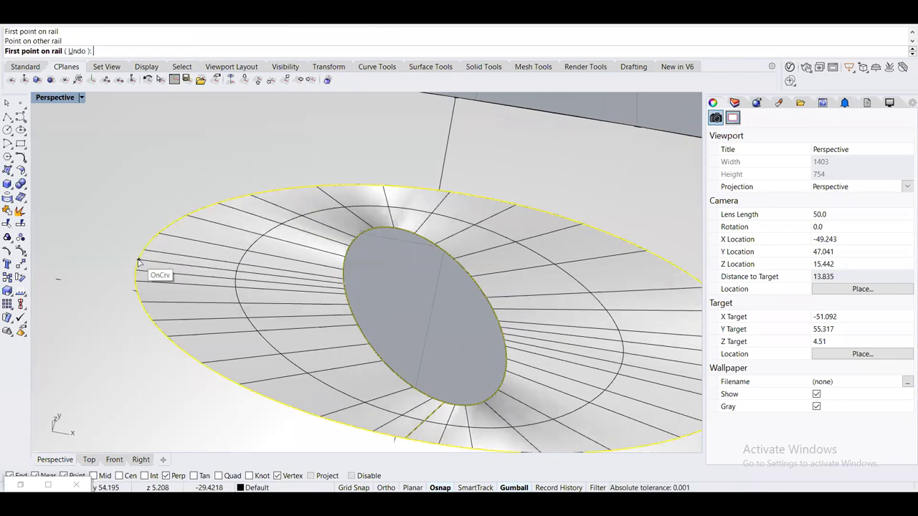
click(403, 231)
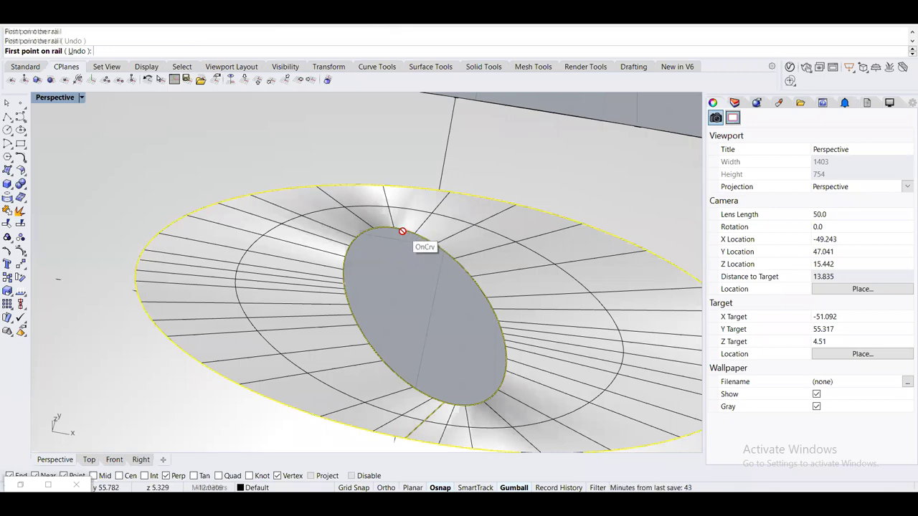
click(408, 188)
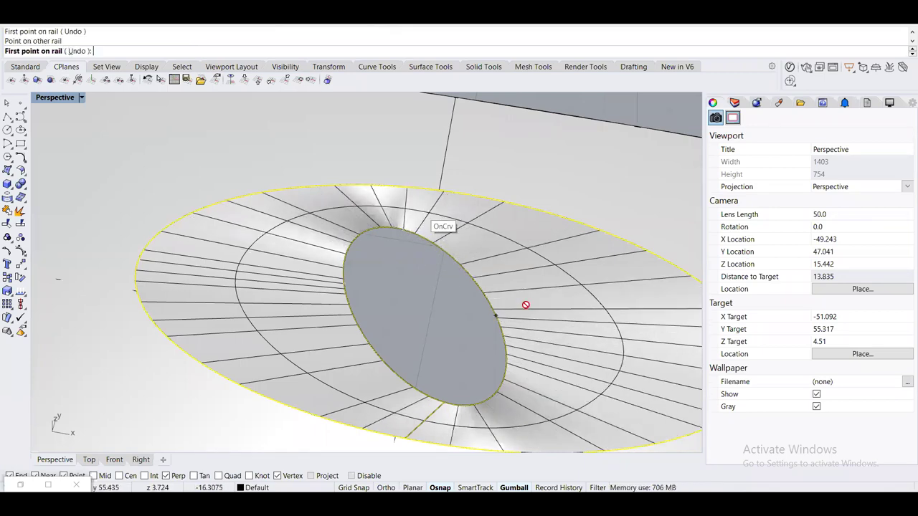
Add two more slashes from the oval's right side to the hole's edge, ending the second at rail marker A
scroll(527, 306, down, 5)
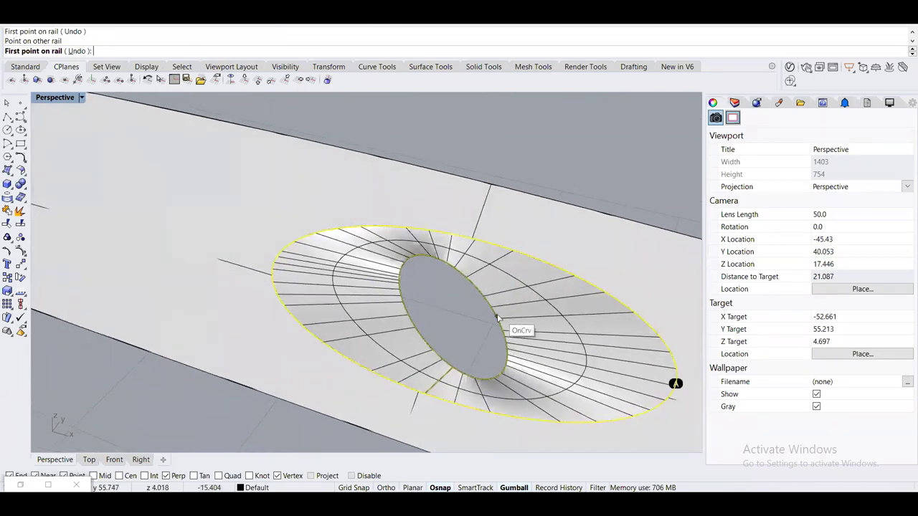
click(502, 319)
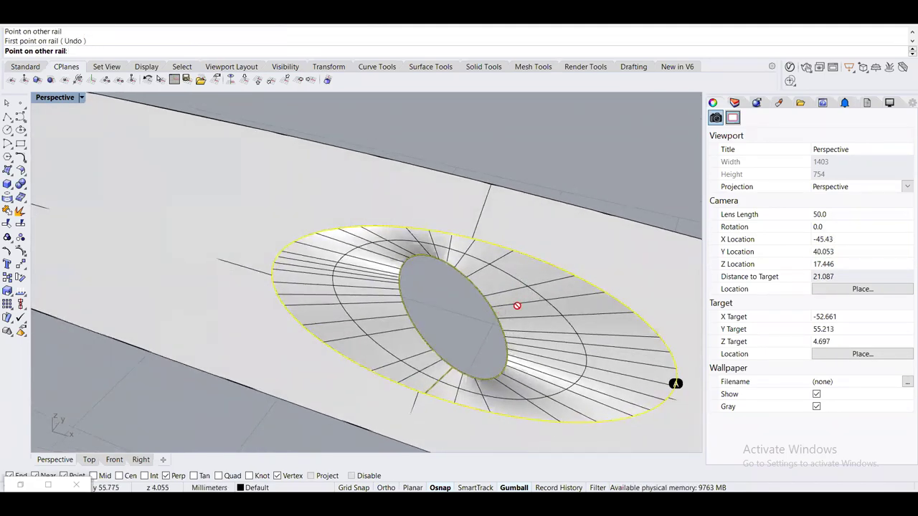
click(629, 302)
right_drag(523, 365, 547, 408)
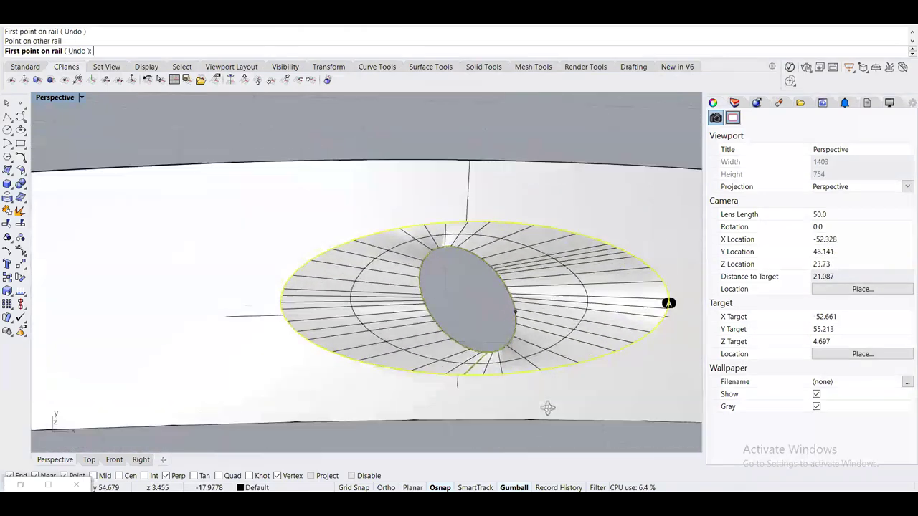
click(513, 311)
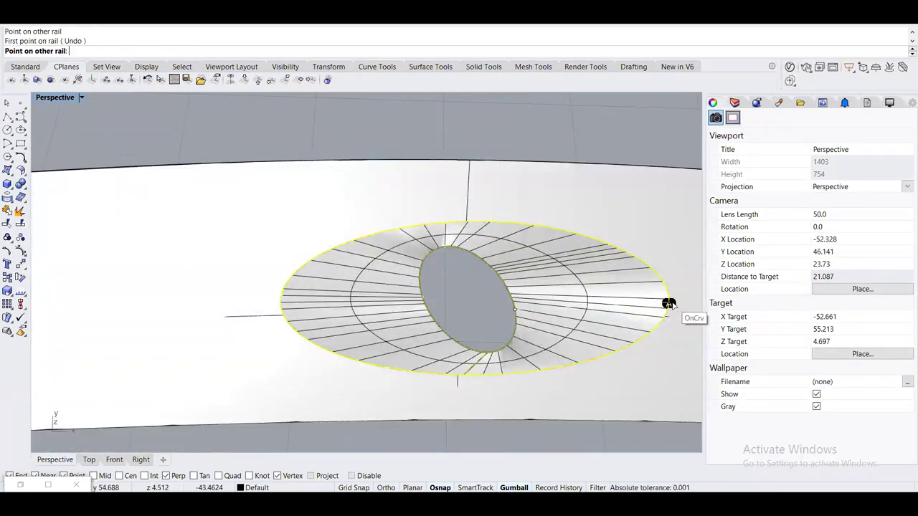
click(668, 303)
Add a slash on the lower side beside the cross-section line and accept the closed sweep with Do not change cross sections
right_drag(547, 330, 403, 368)
click(398, 378)
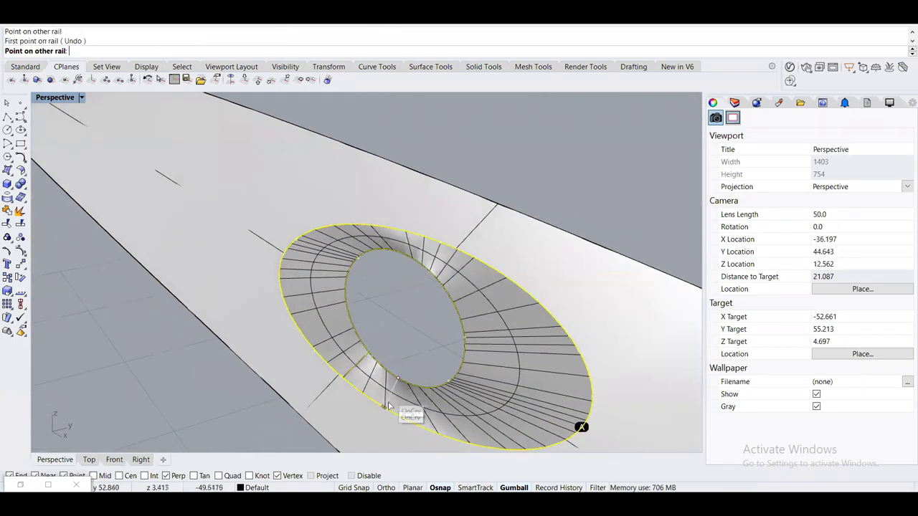
click(394, 418)
right_drag(396, 419, 434, 346)
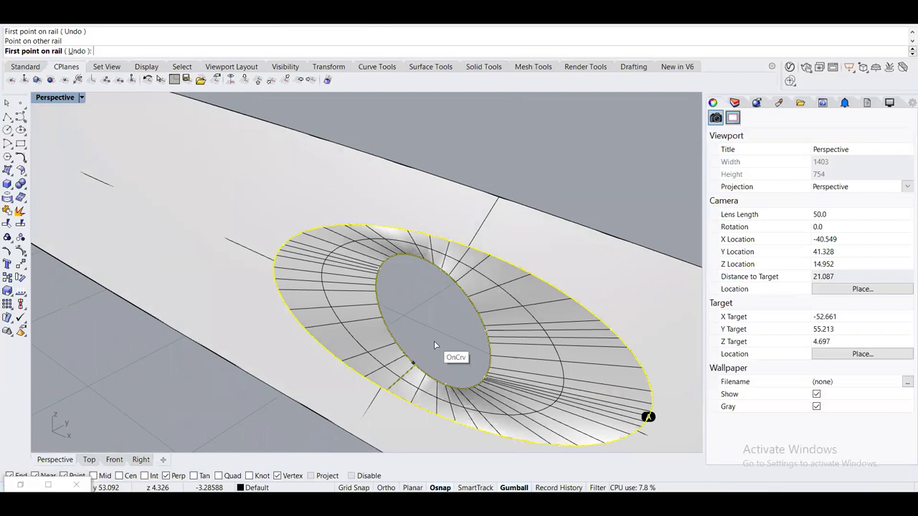
right_click(434, 344)
key(Return)
Offset the inner oval curve inward by 0.2 mm
right_drag(455, 338, 481, 358)
right_drag(468, 310, 286, 253)
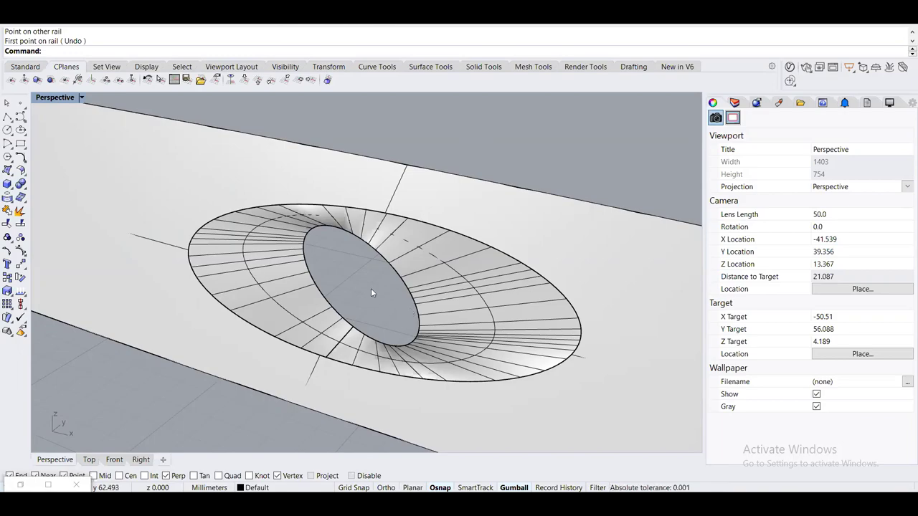
right_drag(366, 296, 309, 247)
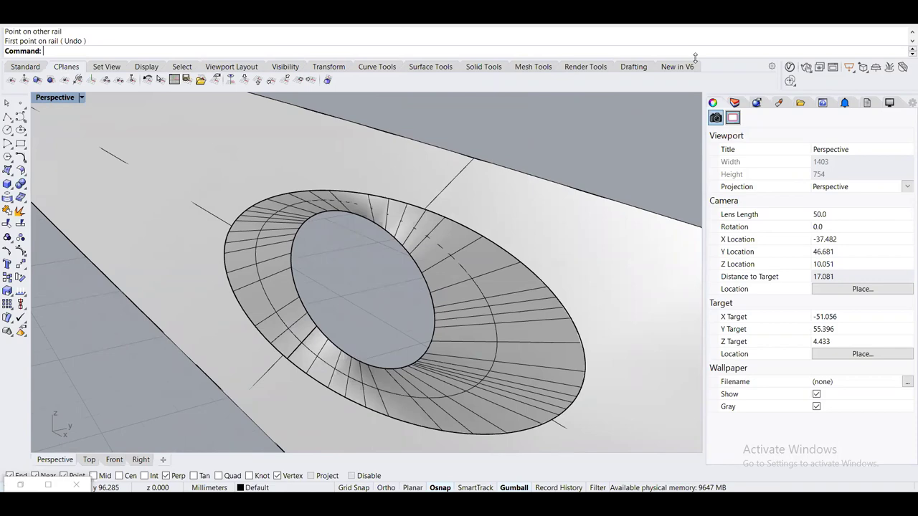
right_drag(358, 262, 253, 259)
click(238, 255)
click(277, 285)
scroll(252, 251, up, 2)
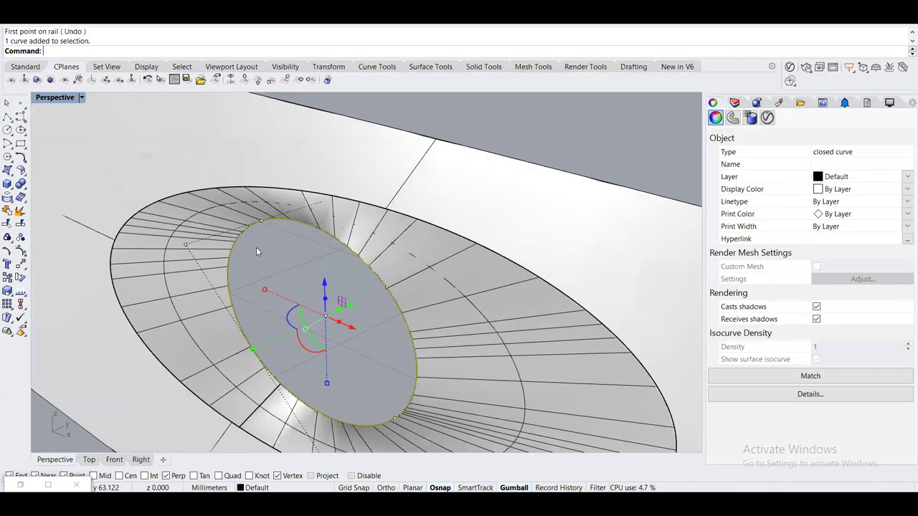
right_drag(326, 324, 337, 280)
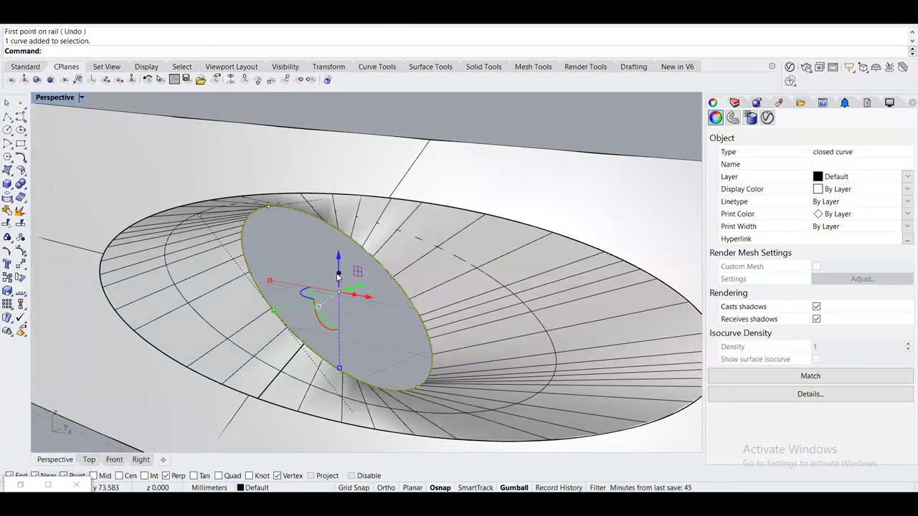
text(Offset)
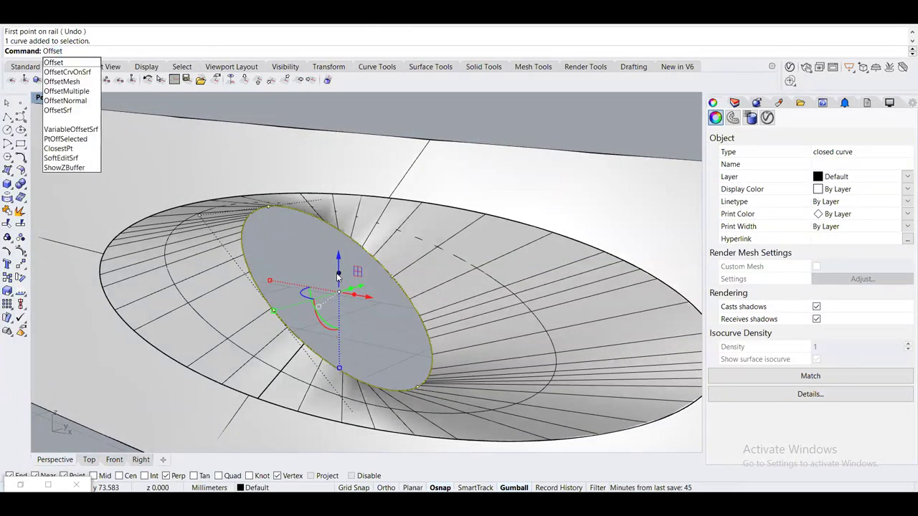
key(Return)
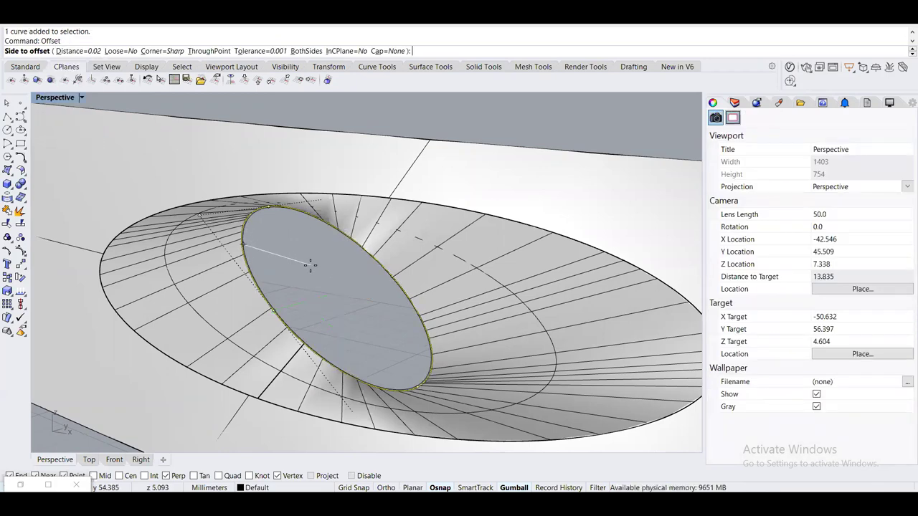
text(0.)
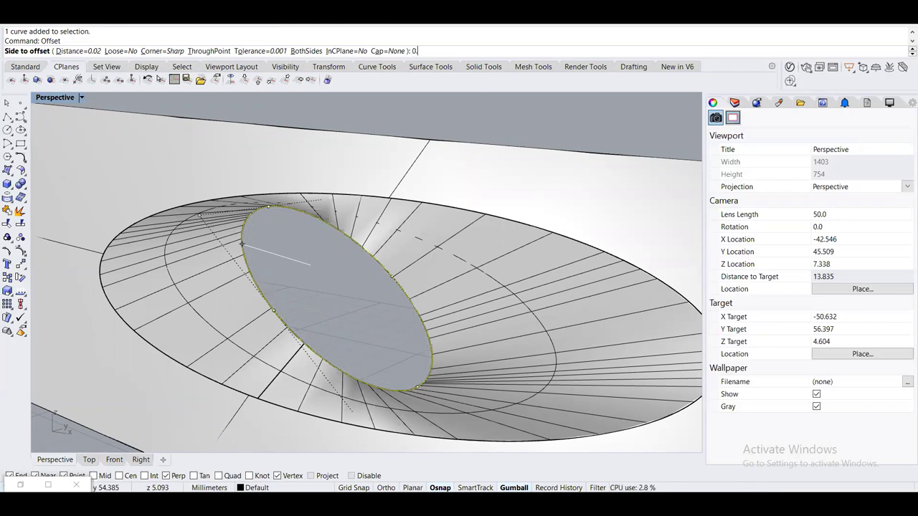
text(2)
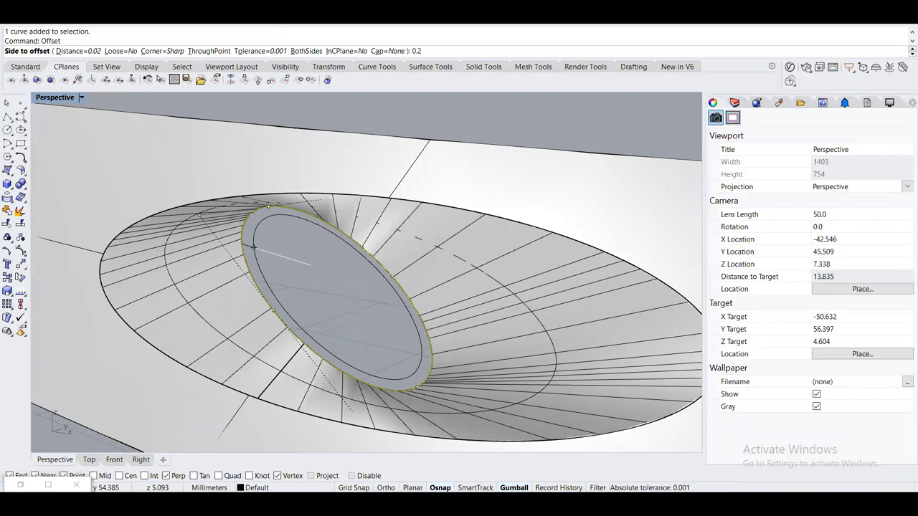
key(Return)
click(253, 246)
key(Escape)
Fill the ring between the inner oval and its offset curve with a planar surface (PlanarSrf)
right_drag(287, 243, 266, 231)
scroll(270, 222, up, 2)
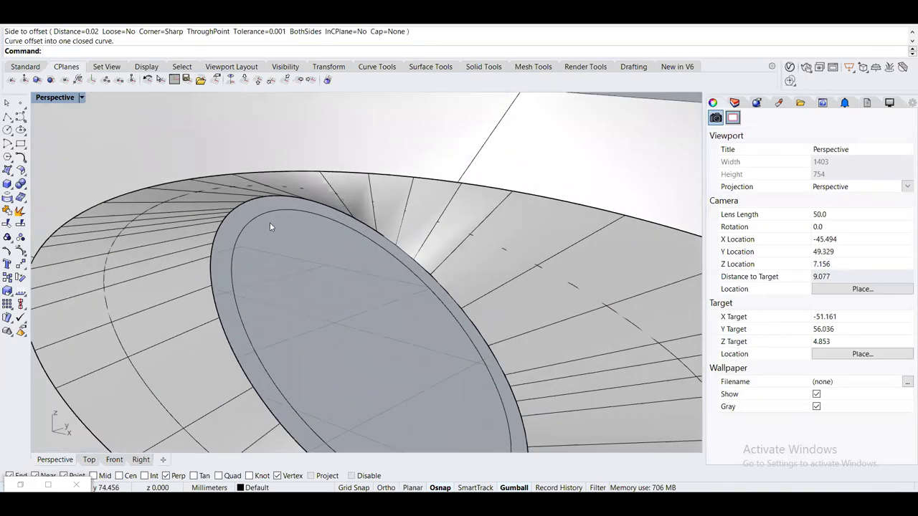
scroll(269, 222, down, 1)
scroll(270, 222, up, 2)
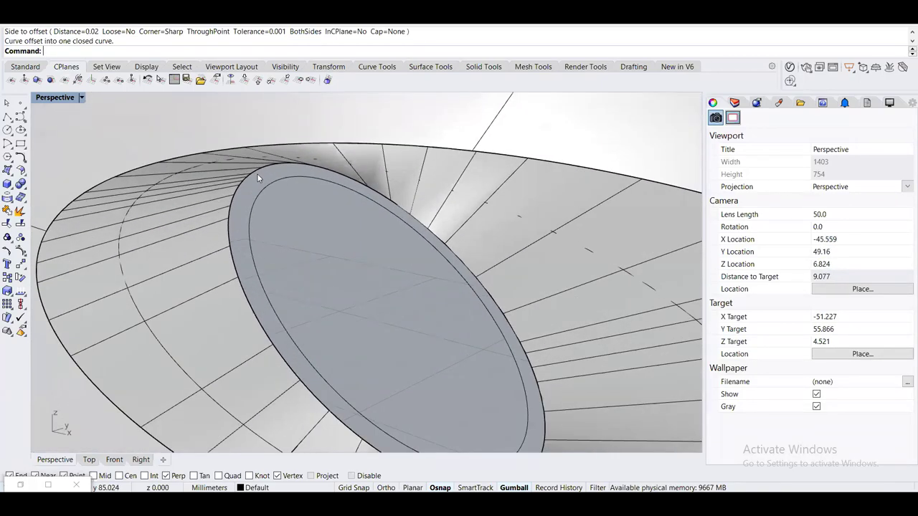
click(258, 176)
click(282, 195)
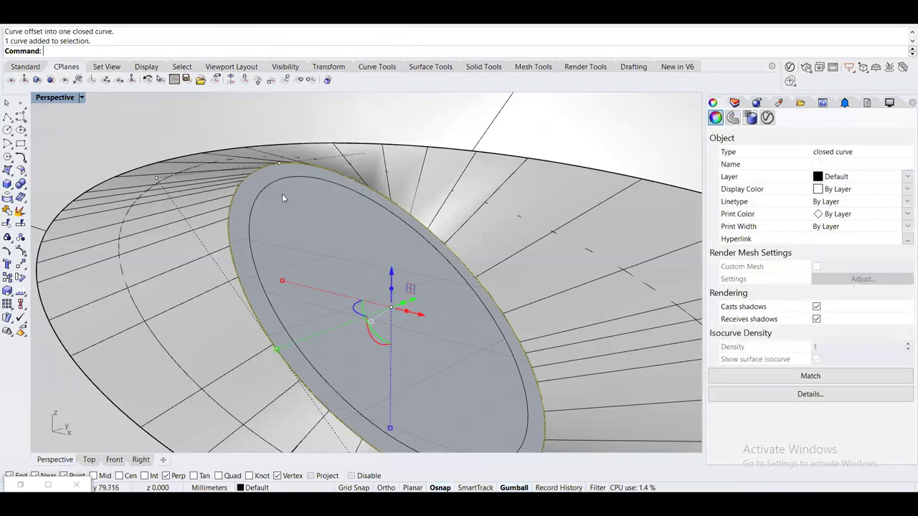
shift+click(250, 212)
scroll(260, 192, down, 2)
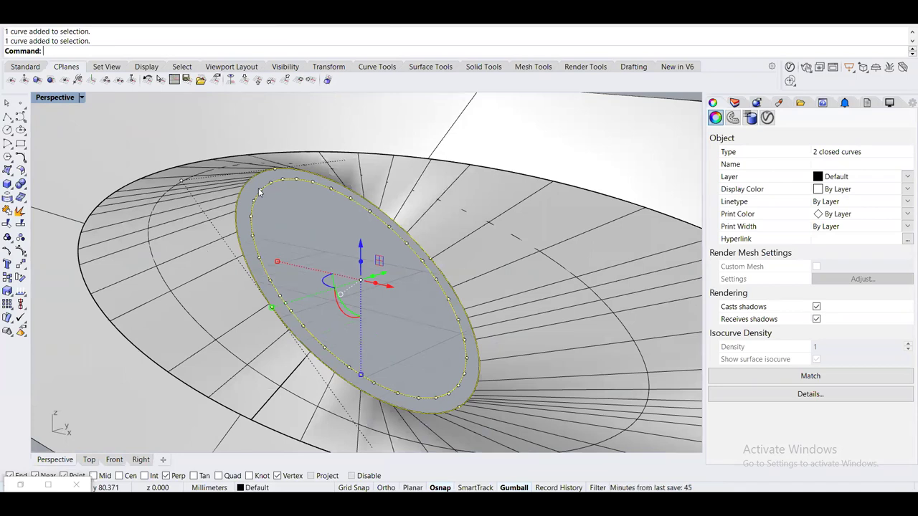
text(PlanarSrf)
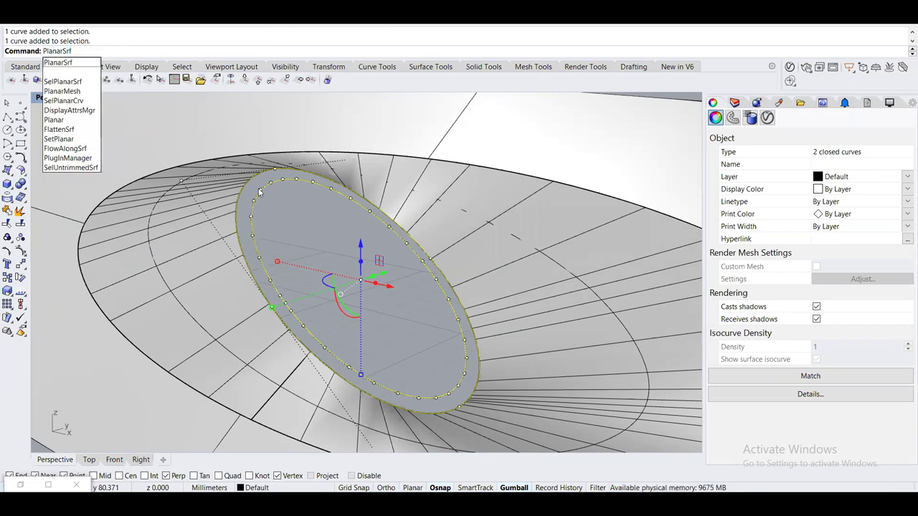
key(Return)
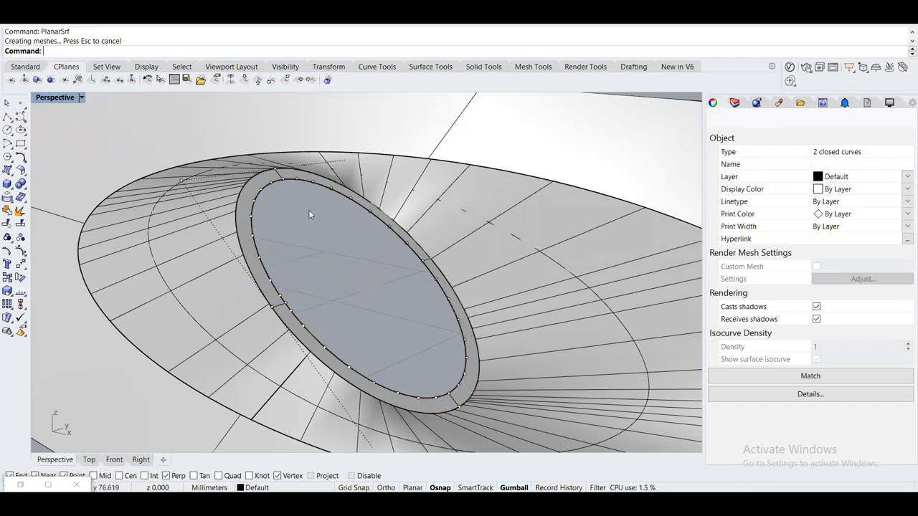
key(Escape)
mouse_move(308, 209)
right_down()
mouse_move(278, 196)
mouse_move(311, 195)
right_up()
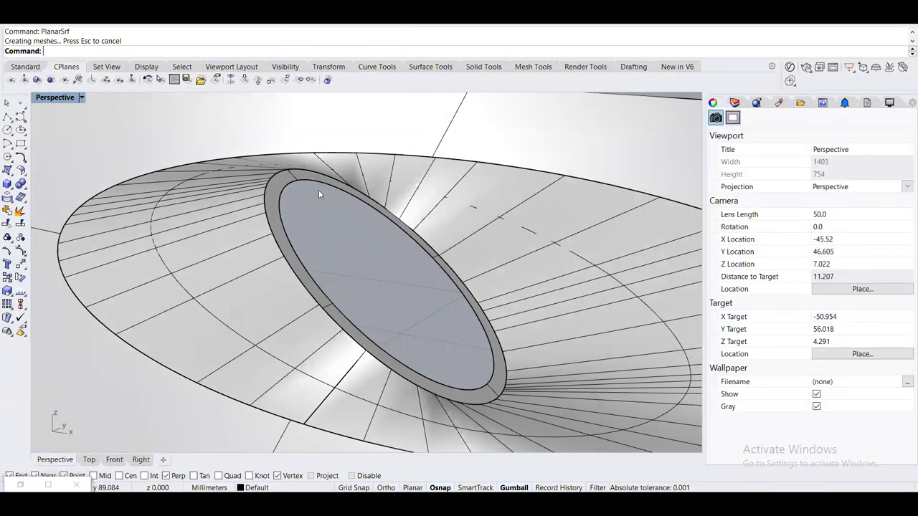
right_drag(323, 188, 337, 200)
key(Return)
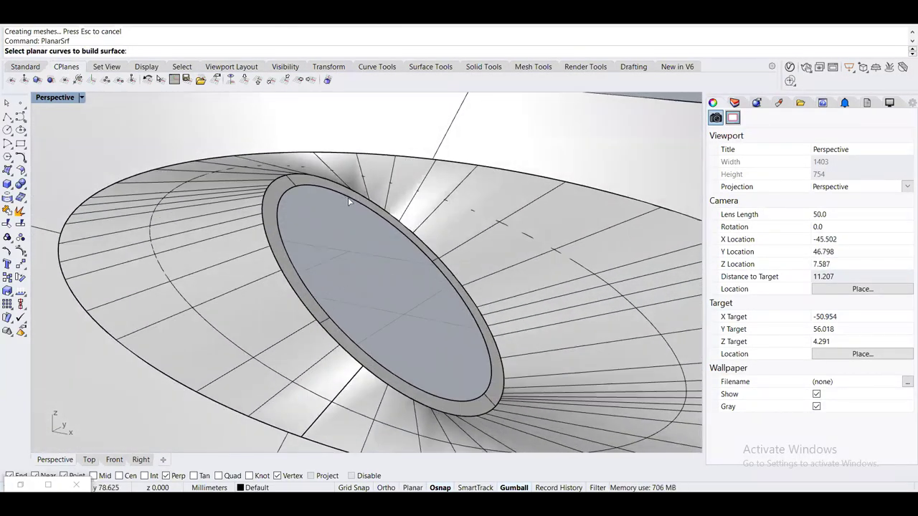
click(348, 201)
click(380, 228)
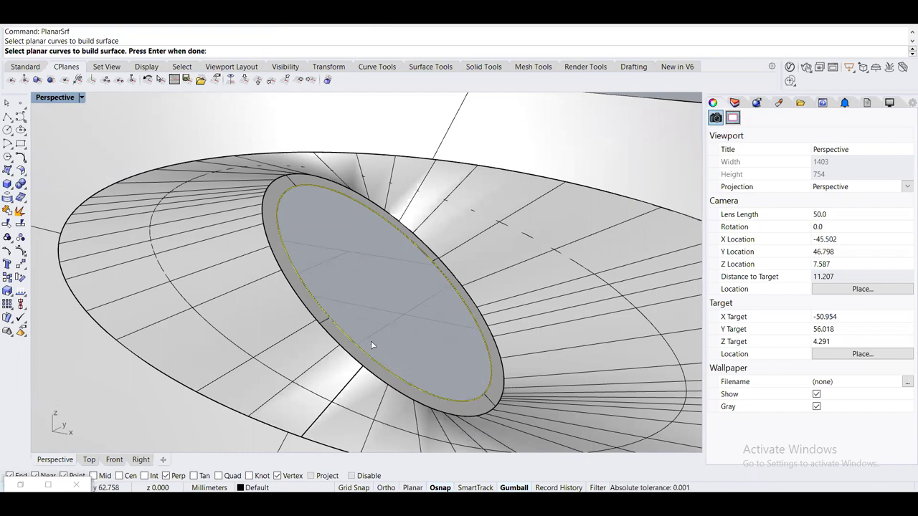
text(extrude)
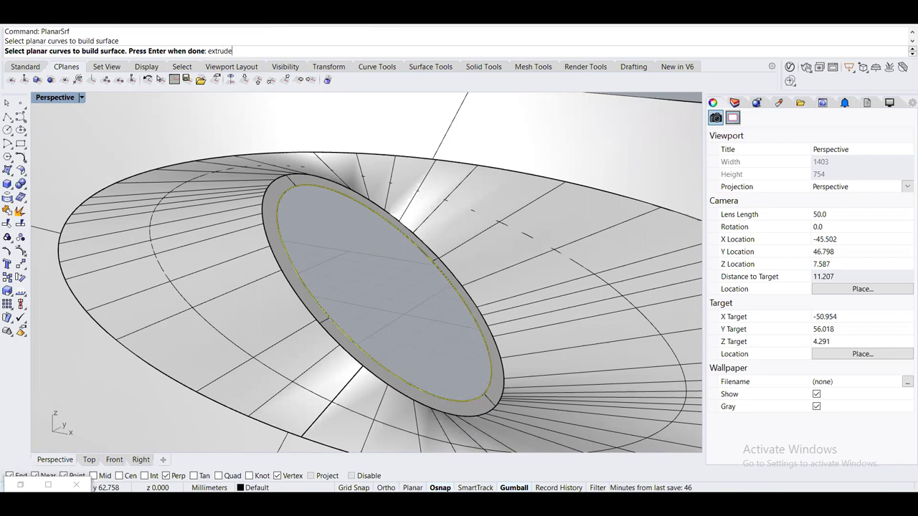
key(BackSpace)
key(BackSpace)
key(BackSpace)
key(BackSpace)
key(BackSpace)
key(BackSpace)
key(BackSpace)
key(Return)
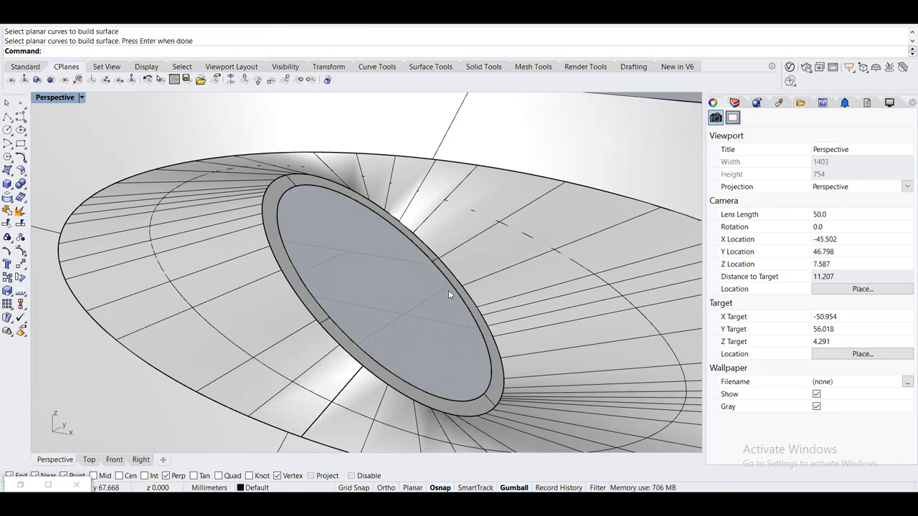
Extrude the offset oval curve about 0.39 mm away from the planar ring to form a short recessed wall
click(413, 389)
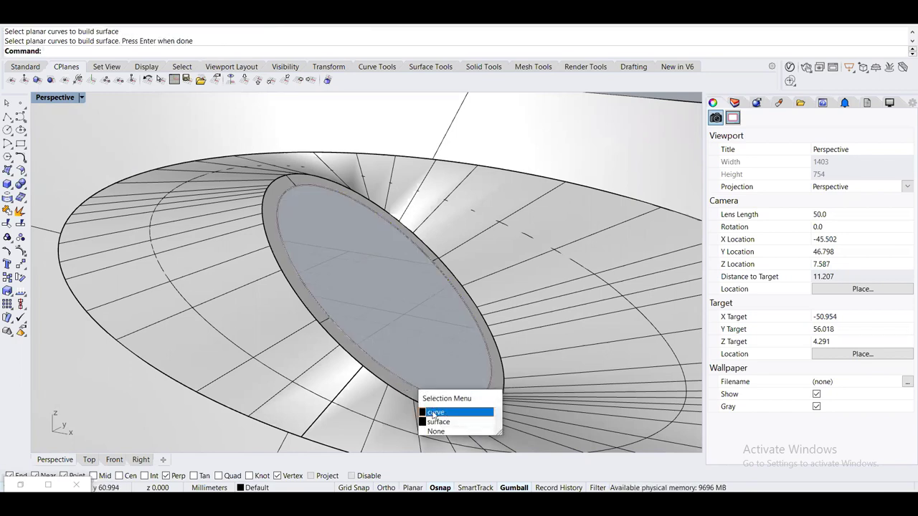
click(434, 413)
text(extrude)
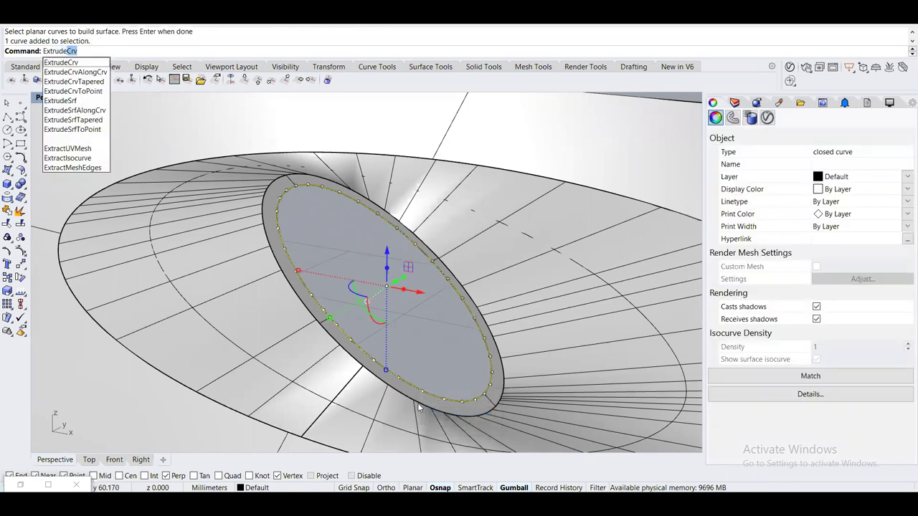
key(Return)
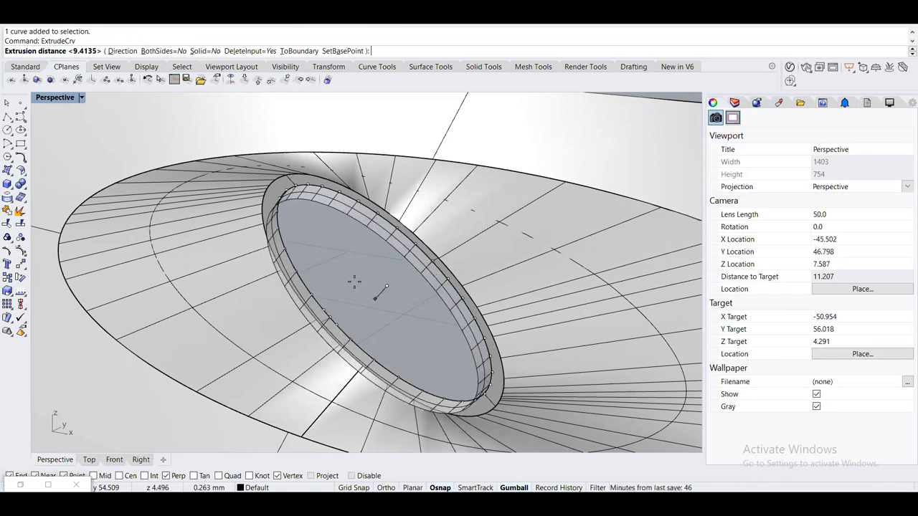
right_drag(352, 279, 365, 275)
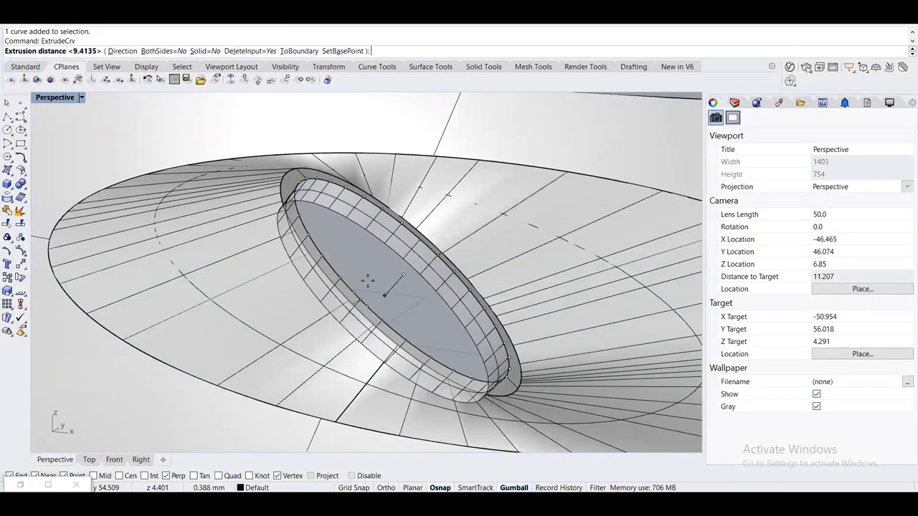
click(367, 281)
right_drag(367, 280, 403, 266)
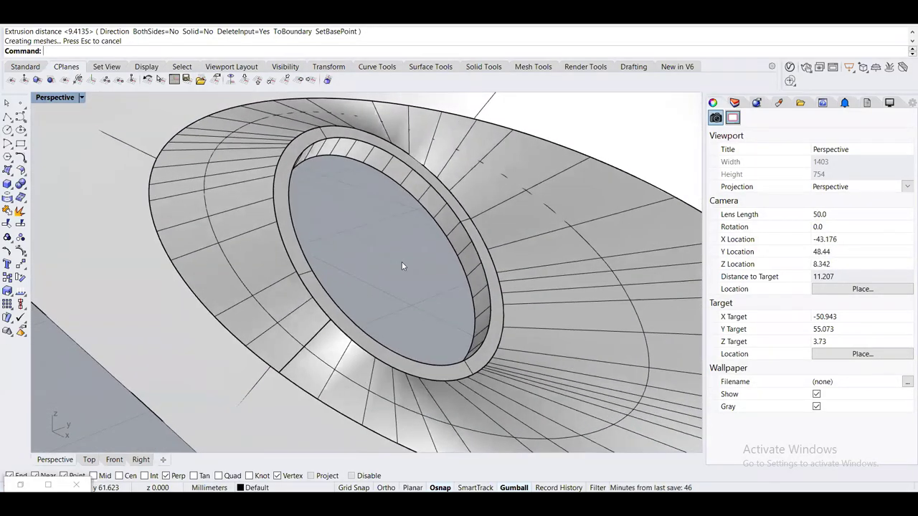
Close the recess with a planar surface built on the far edge of the extruded wall
text(PlanarSrf)
key(Return)
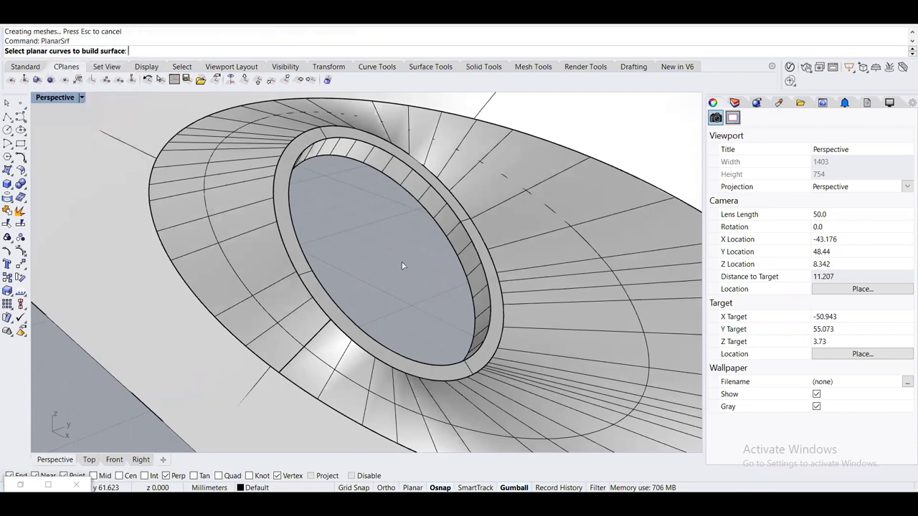
click(429, 217)
right_drag(421, 231, 315, 211)
scroll(315, 211, up, 3)
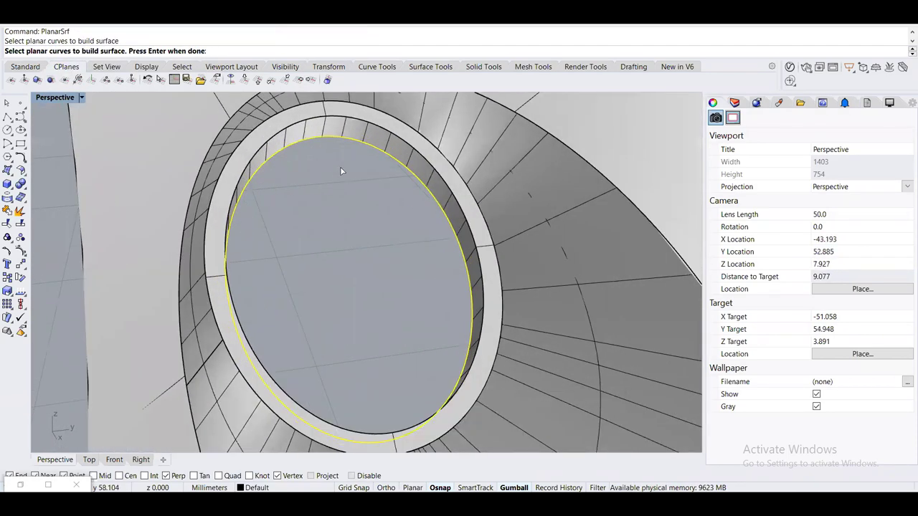
scroll(340, 167, up, 1)
right_drag(340, 173, 360, 169)
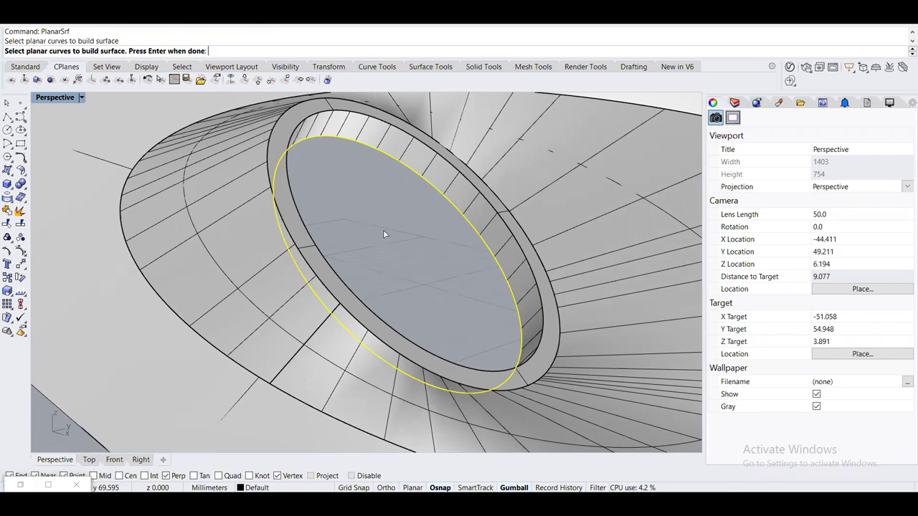
key(Return)
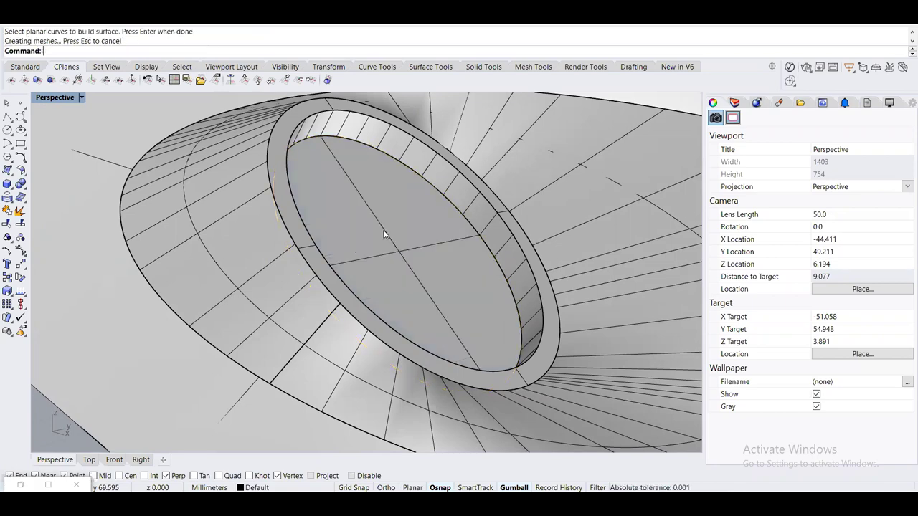
Select all remaining curves in the model with SelCrv and delete them
scroll(386, 188, down, 8)
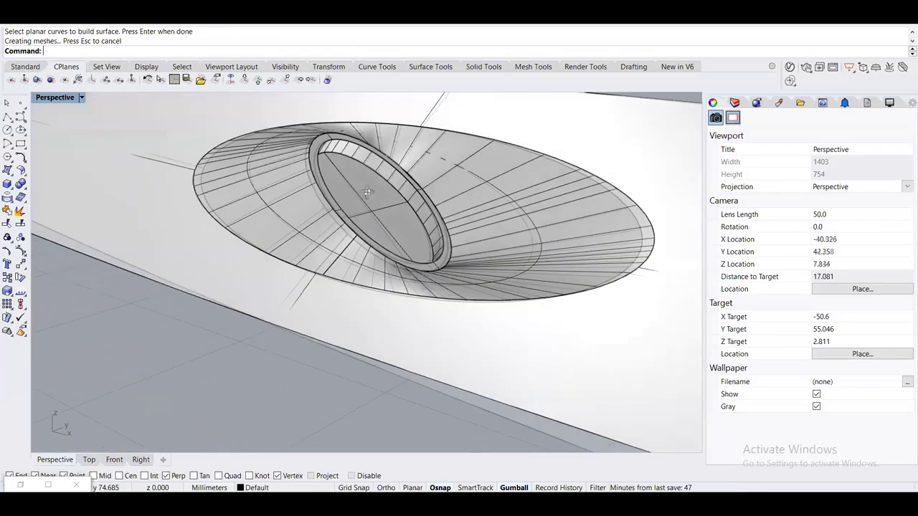
right_drag(368, 193, 363, 233)
scroll(355, 240, down, 5)
scroll(368, 210, down, 5)
scroll(368, 211, up, 6)
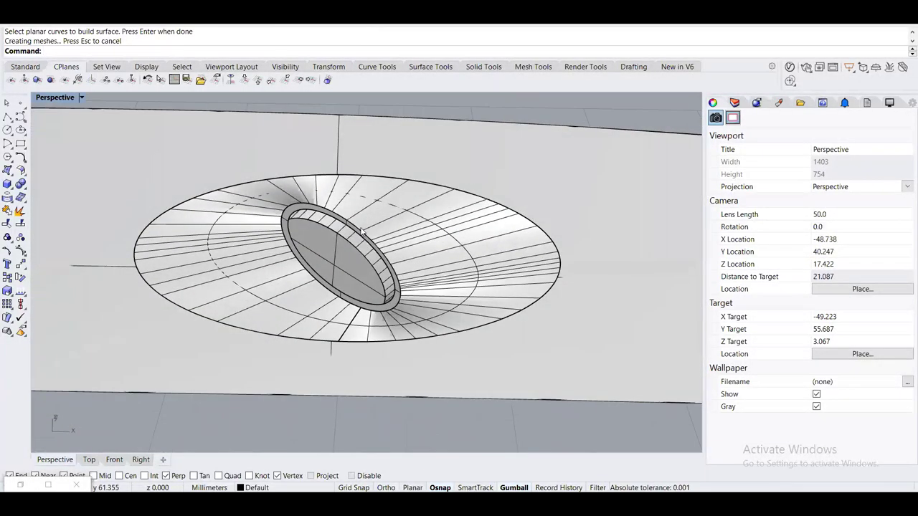
text(SelCrv)
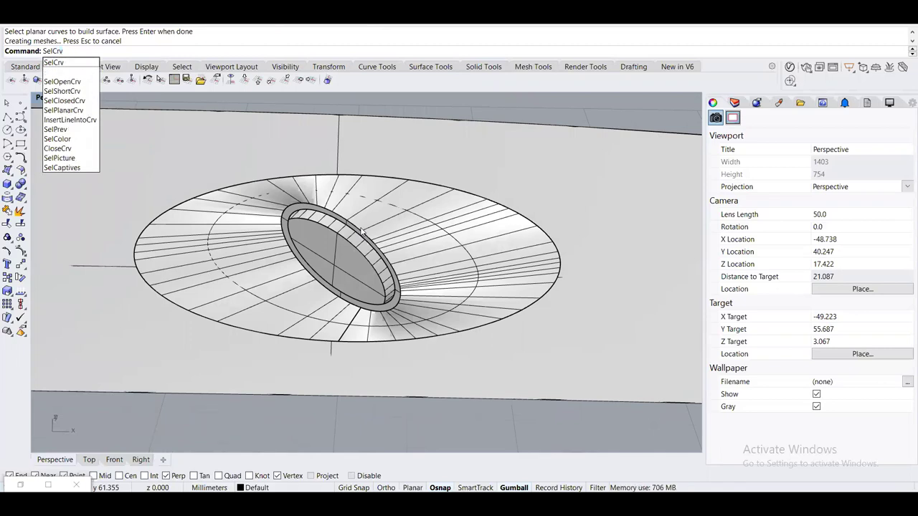
key(Return)
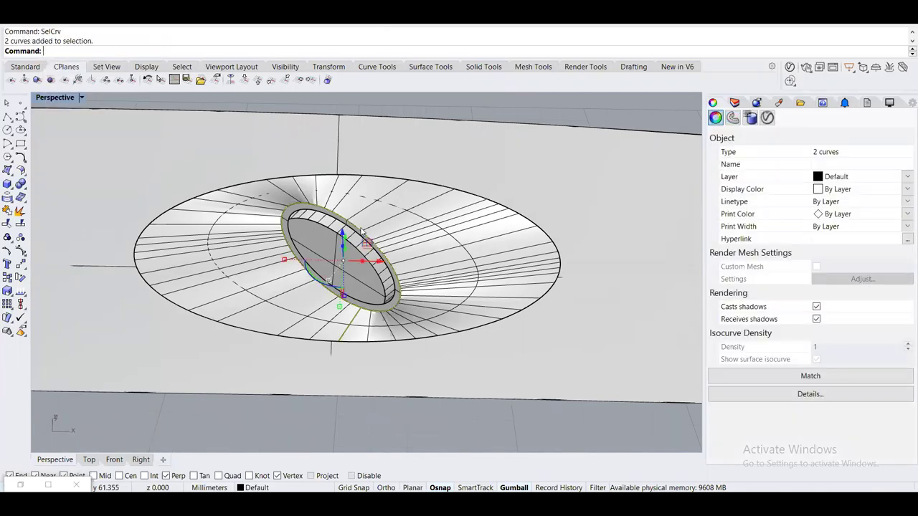
key(Delete)
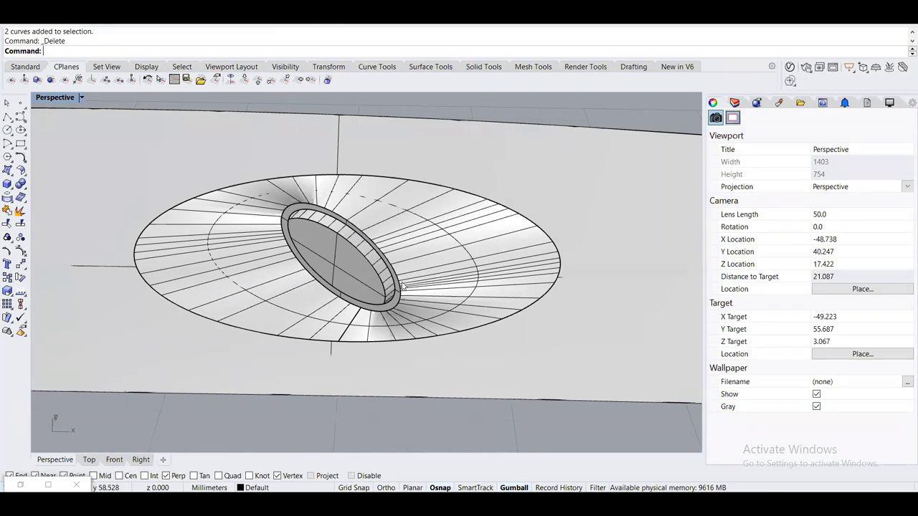
Join the band, sweep, planar ring, extruded wall and recess floor into one polysurface
scroll(445, 323, down, 4)
drag(489, 429, 265, 147)
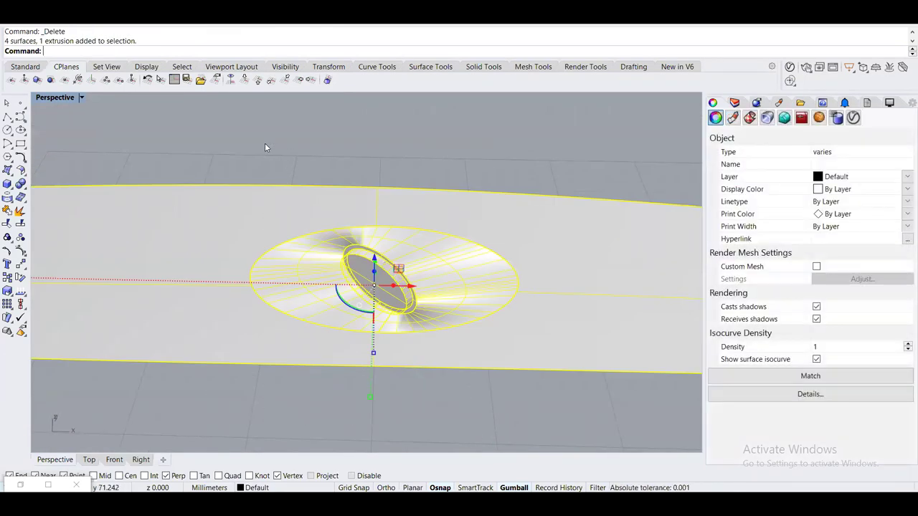
text(join)
key(Return)
key(Escape)
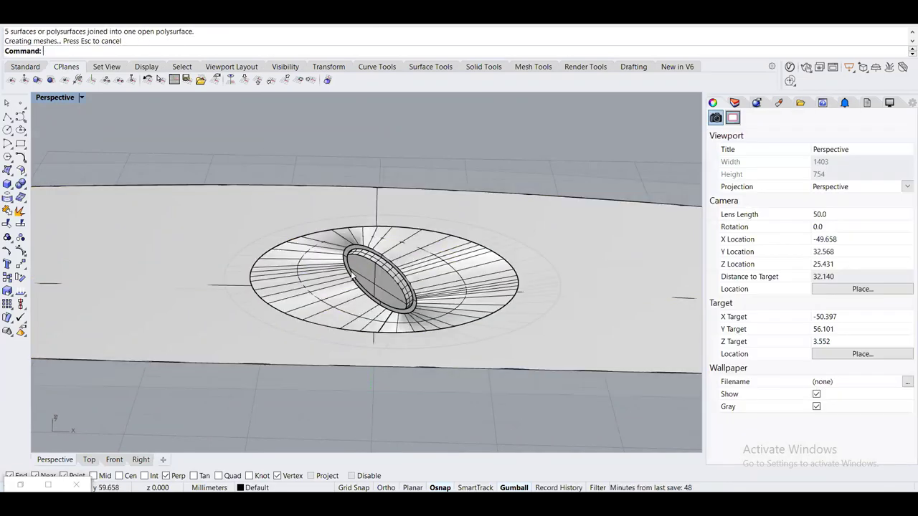
Try to fillet the outer oval edge between the band and the blend surface with FilletEdge at a 0.5 mm radius
key(Home)
key(Home)
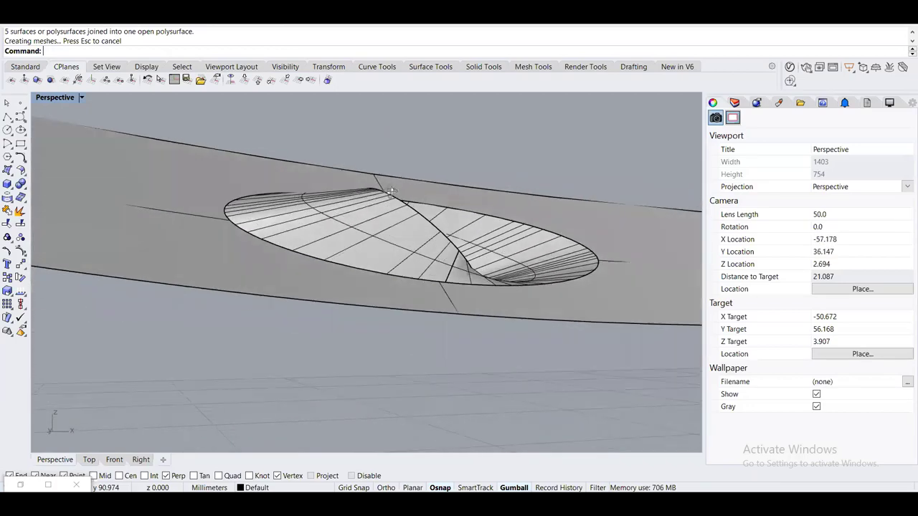
key(Home)
key(Home)
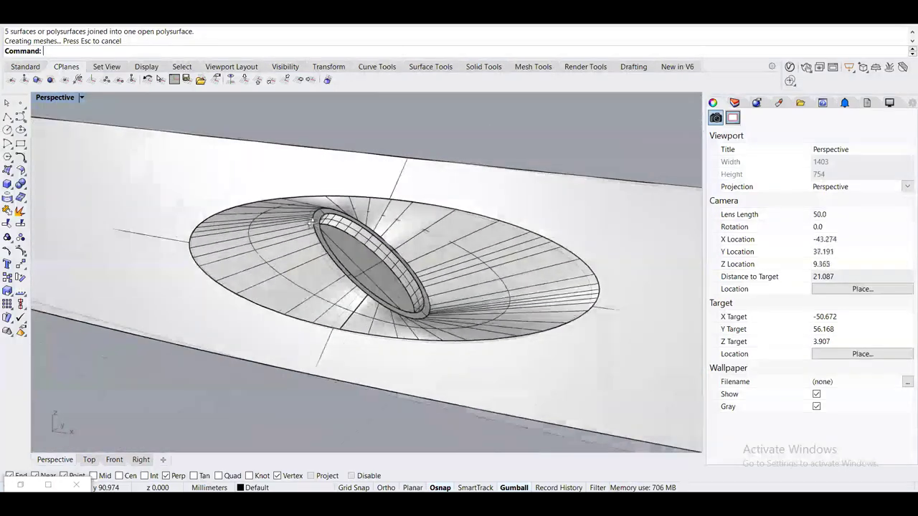
key(Home)
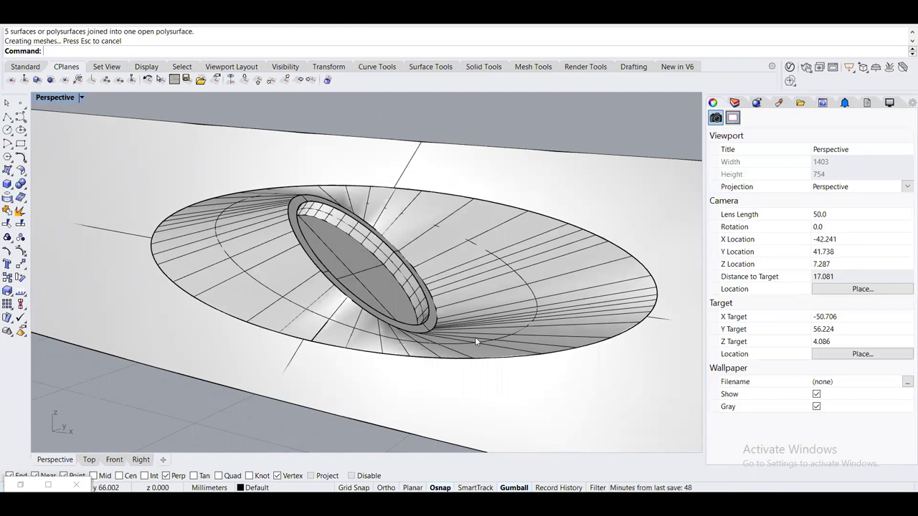
text(FilletEdge)
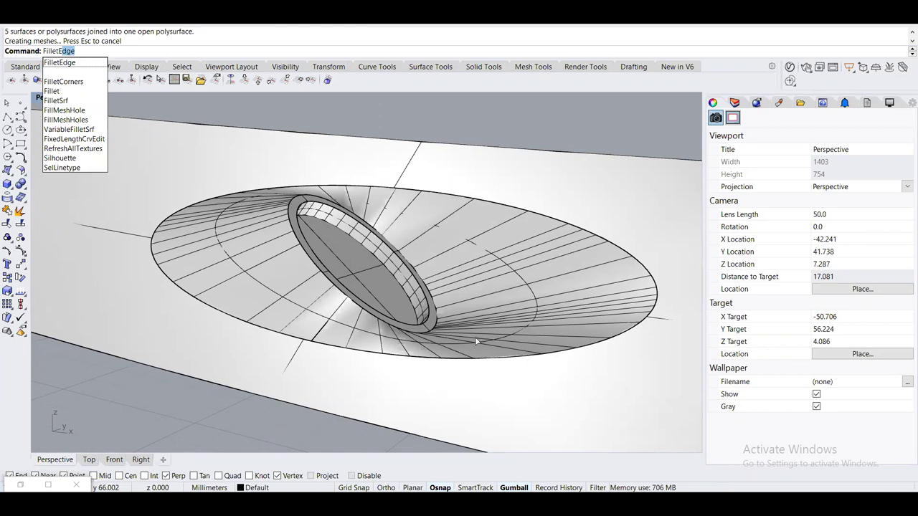
key(Return)
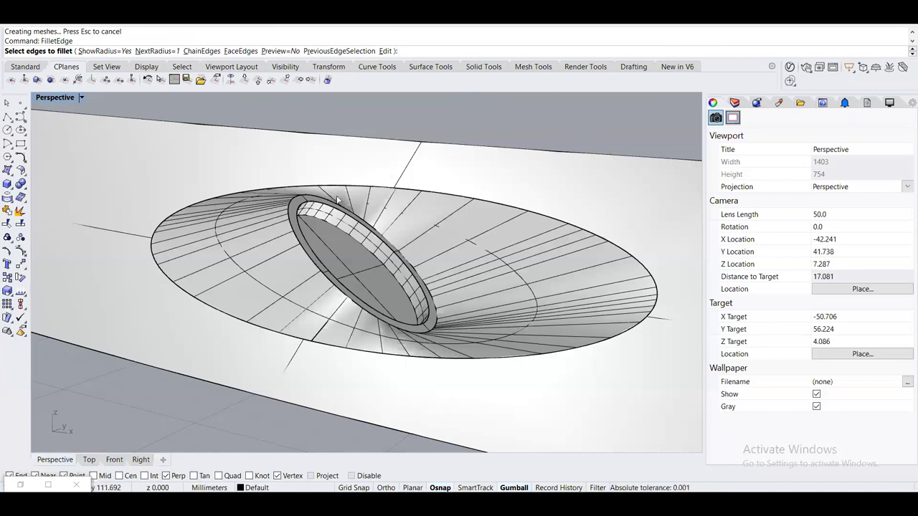
right_drag(338, 201, 295, 178)
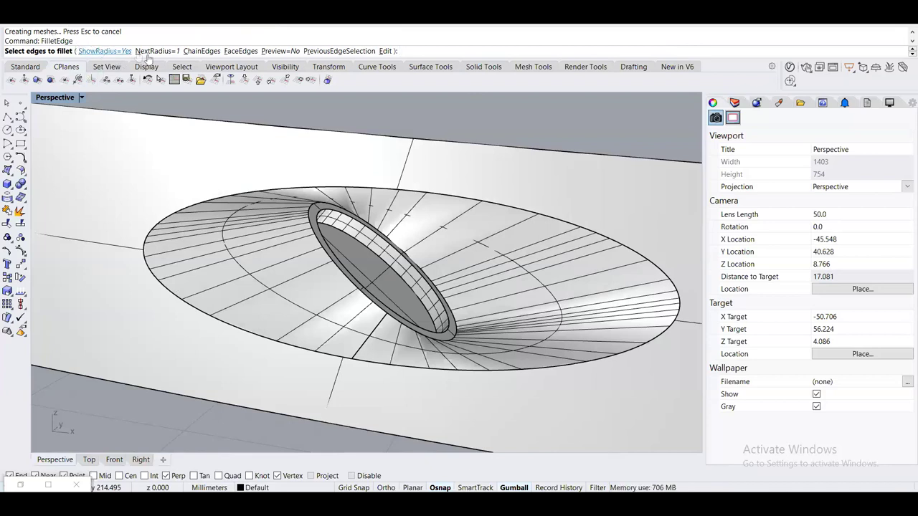
click(168, 52)
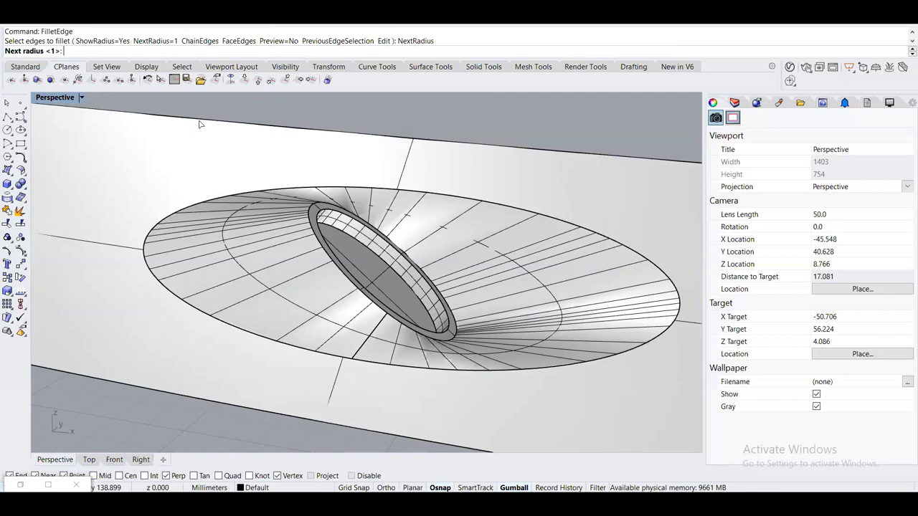
text(.5)
key(Return)
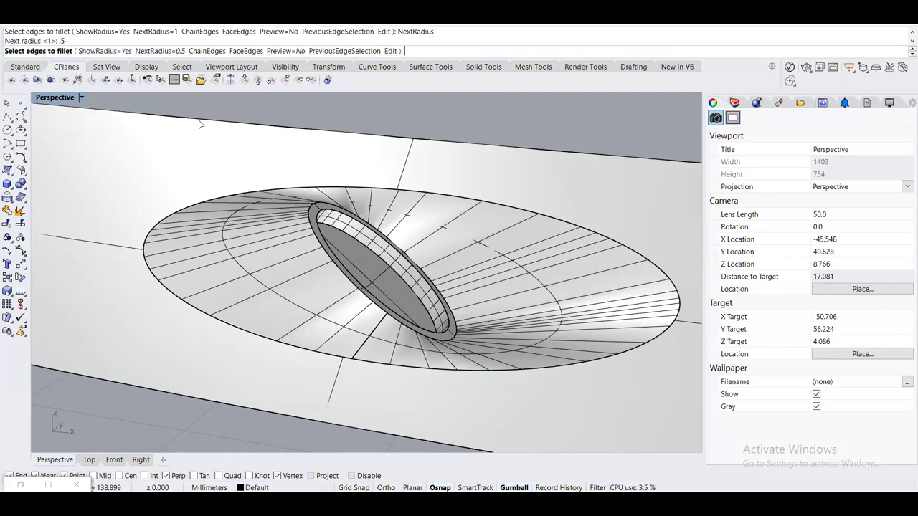
click(155, 280)
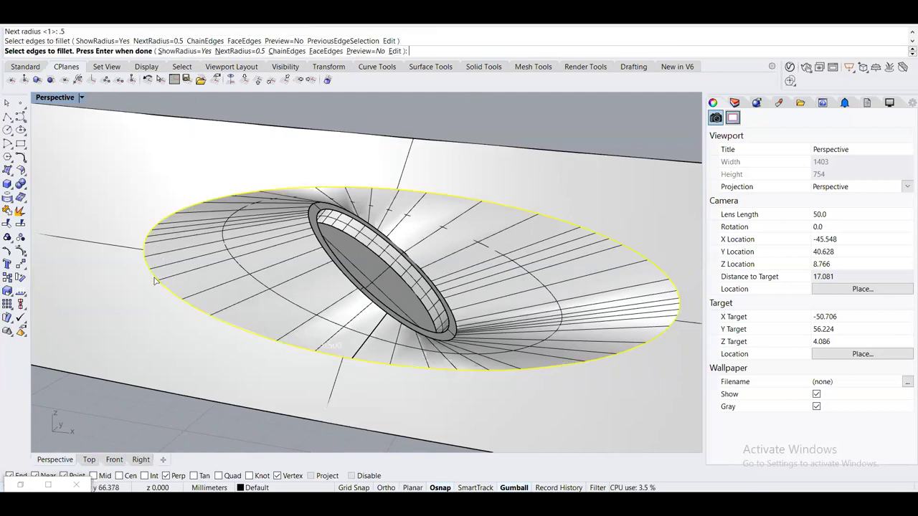
key(Return)
key(Return)
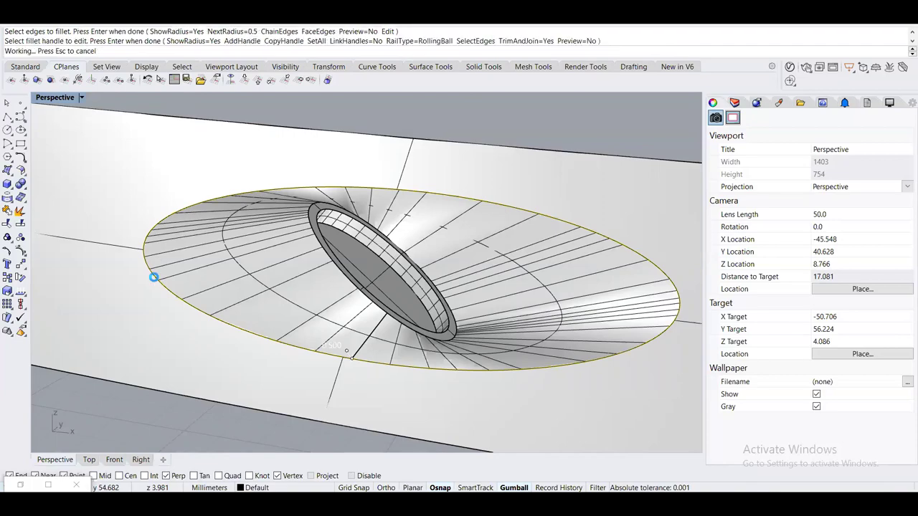
Inspect the fillet around the outer oval edge and delete the stray fillet surface
scroll(269, 302, down, 6)
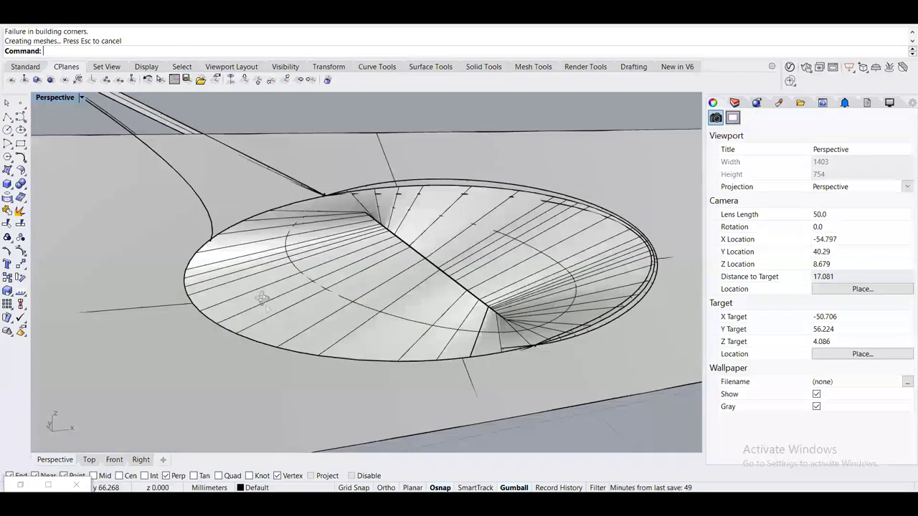
right_drag(287, 296, 391, 272)
scroll(423, 251, down, 2)
scroll(423, 251, up, 5)
scroll(353, 264, up, 9)
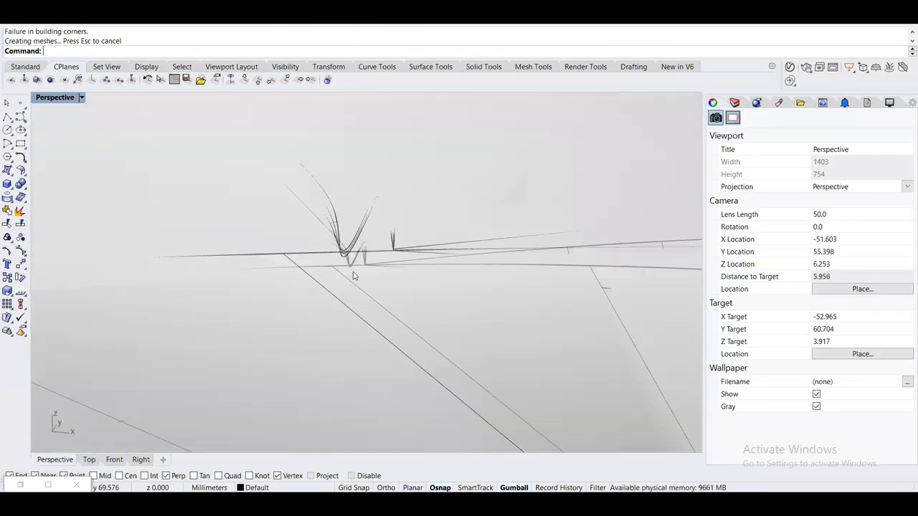
scroll(353, 275, down, 9)
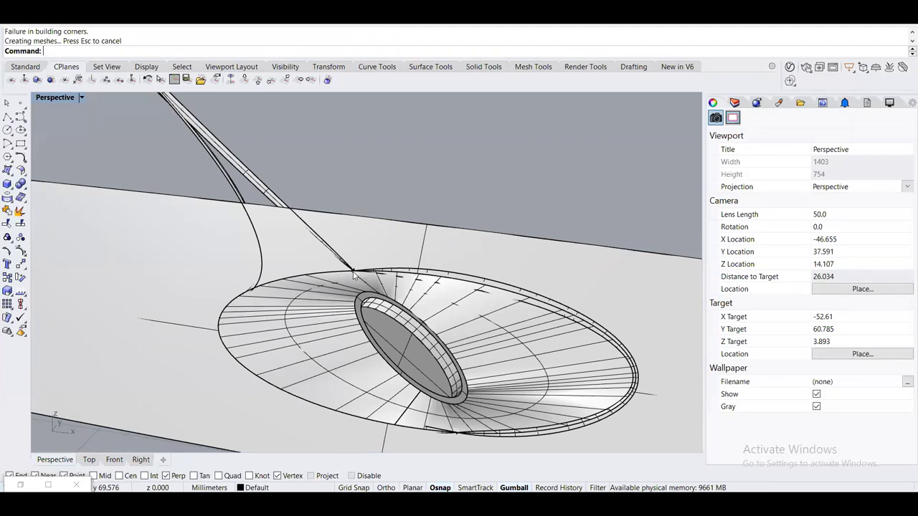
key(ctrl+x)
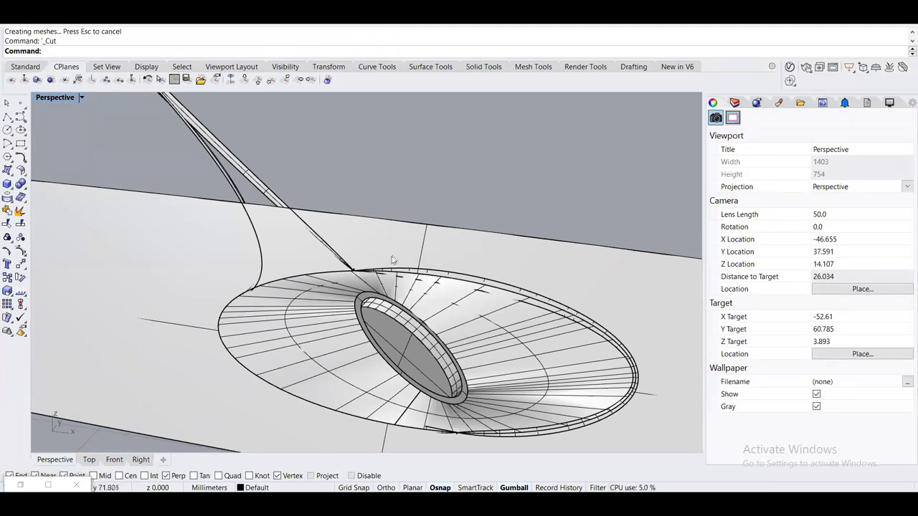
right_drag(398, 244, 400, 229)
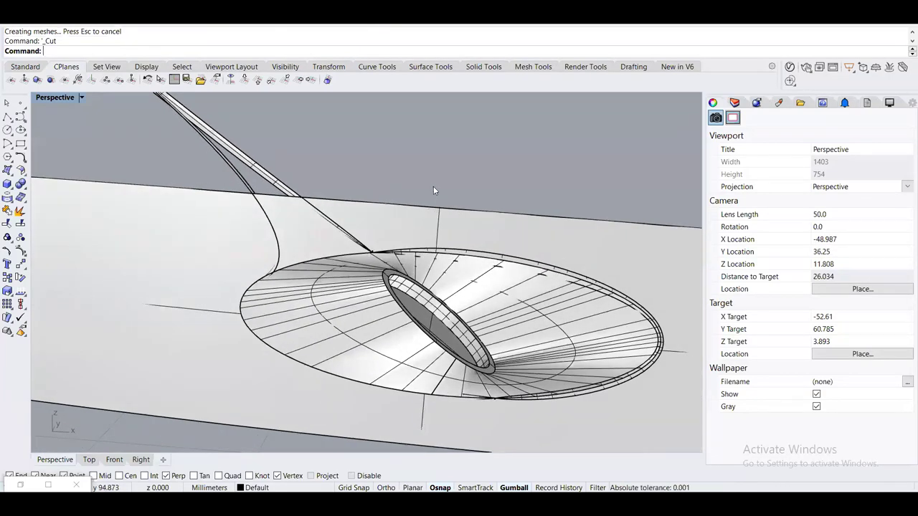
click(155, 115)
key(Delete)
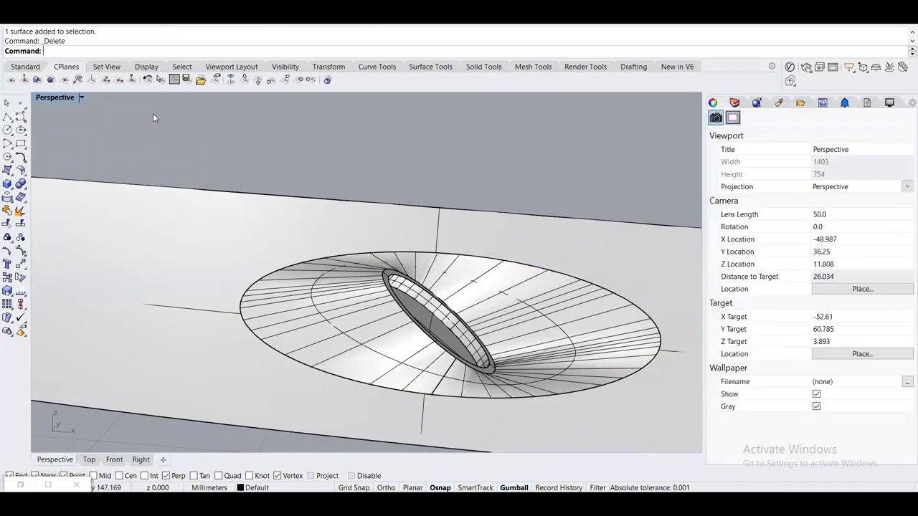
Examine the joined polysurface around the oval blend and recess, selecting it briefly to check which surfaces belong to it
right_drag(324, 280, 329, 285)
scroll(329, 285, up, 3)
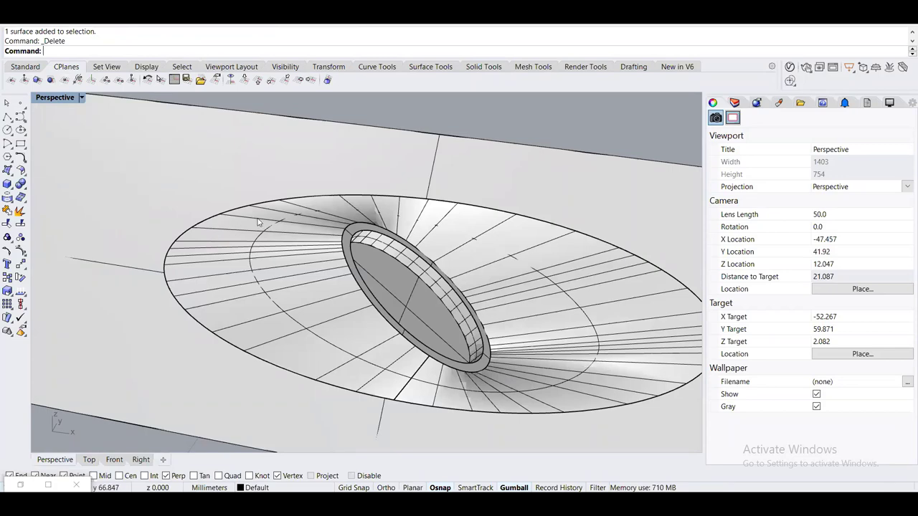
scroll(263, 222, down, 5)
scroll(263, 222, down, 5)
scroll(262, 221, up, 5)
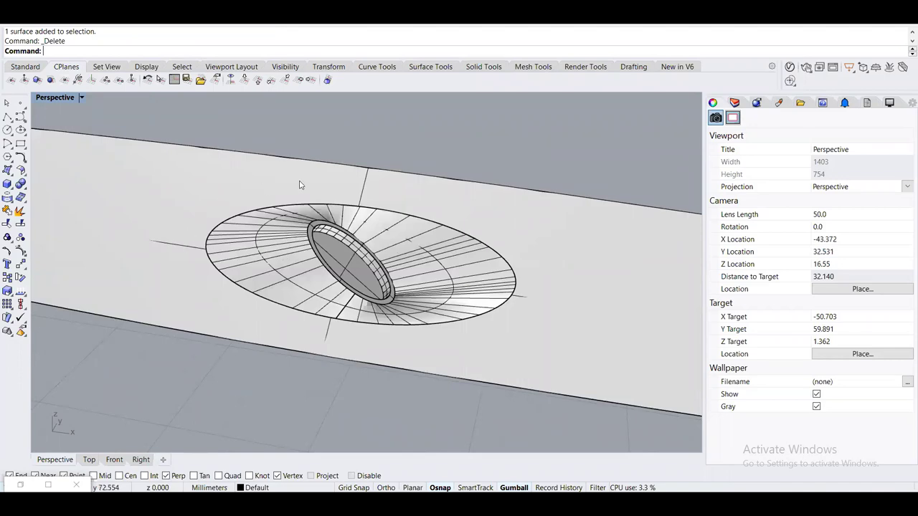
scroll(299, 251, up, 5)
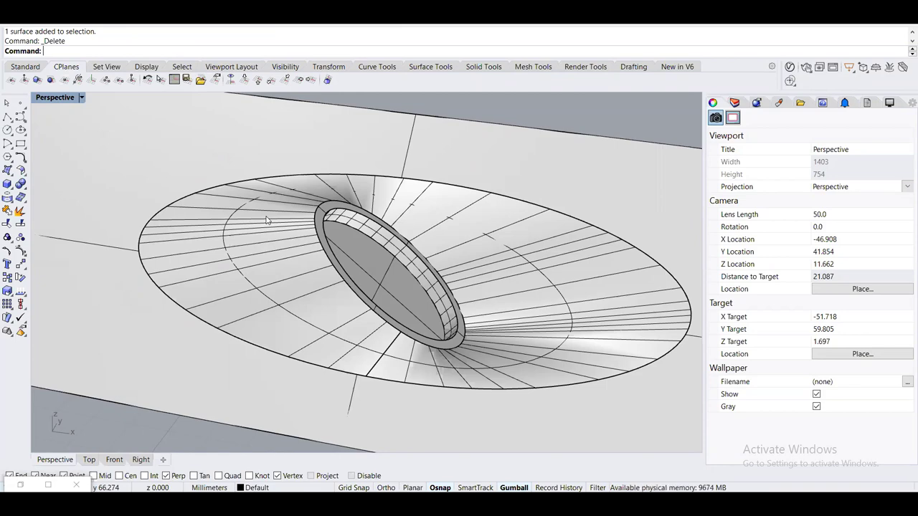
scroll(266, 220, down, 10)
scroll(248, 183, up, 3)
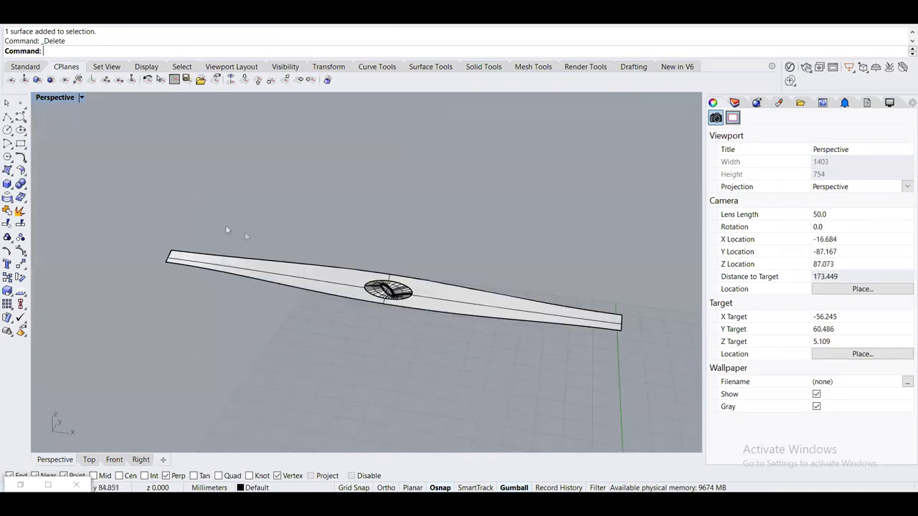
scroll(429, 308, up, 1)
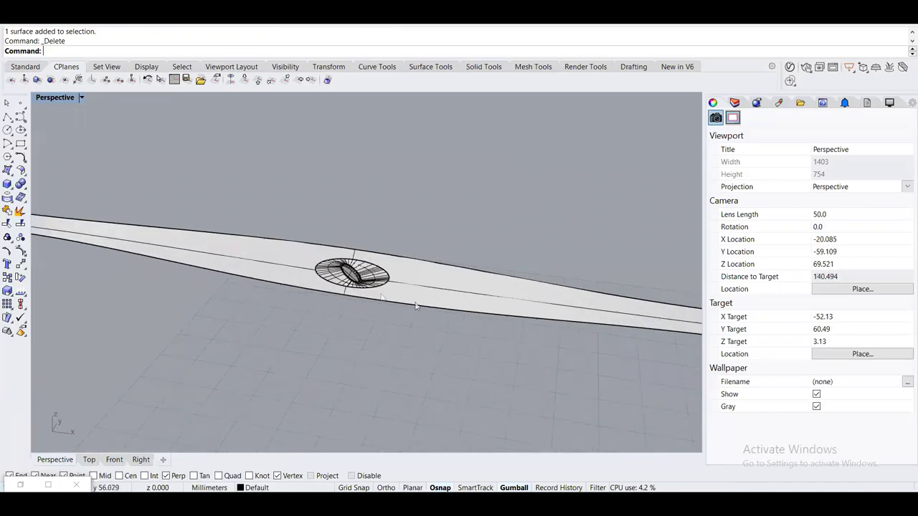
scroll(328, 267, up, 3)
scroll(327, 267, up, 2)
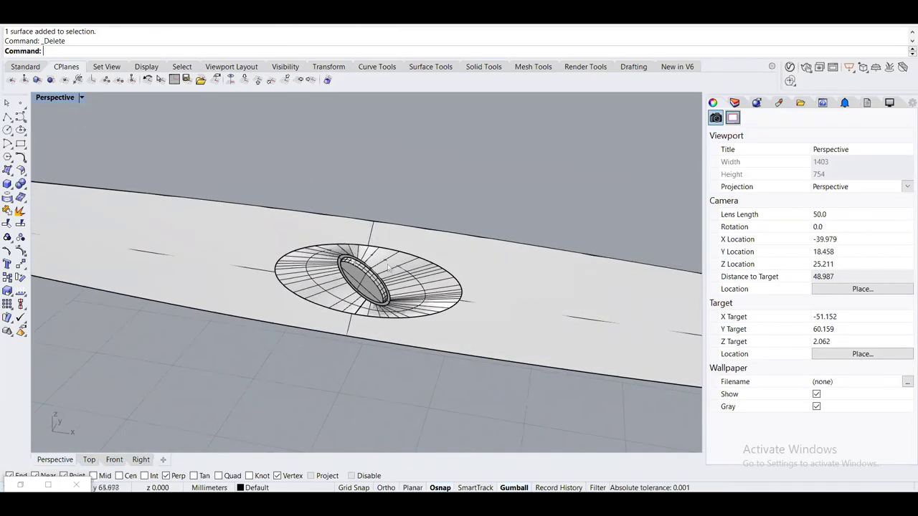
right_drag(403, 264, 276, 244)
click(242, 264)
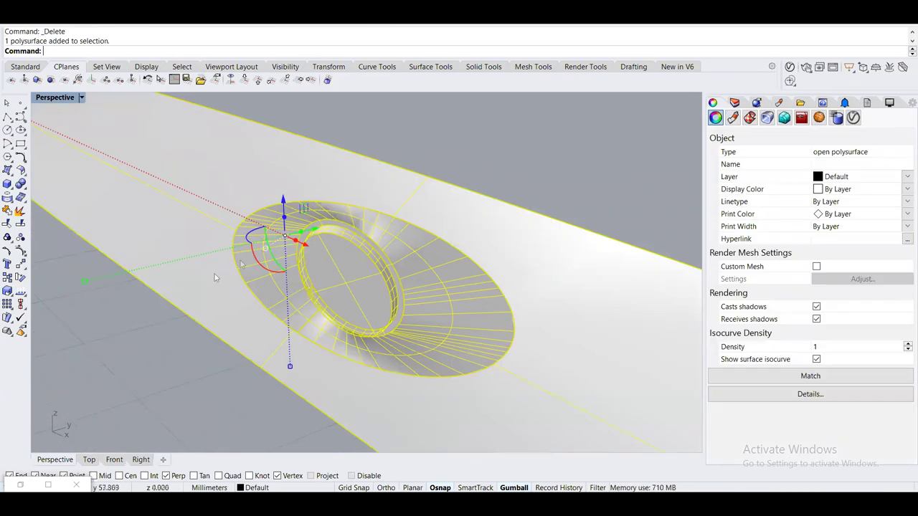
click(136, 341)
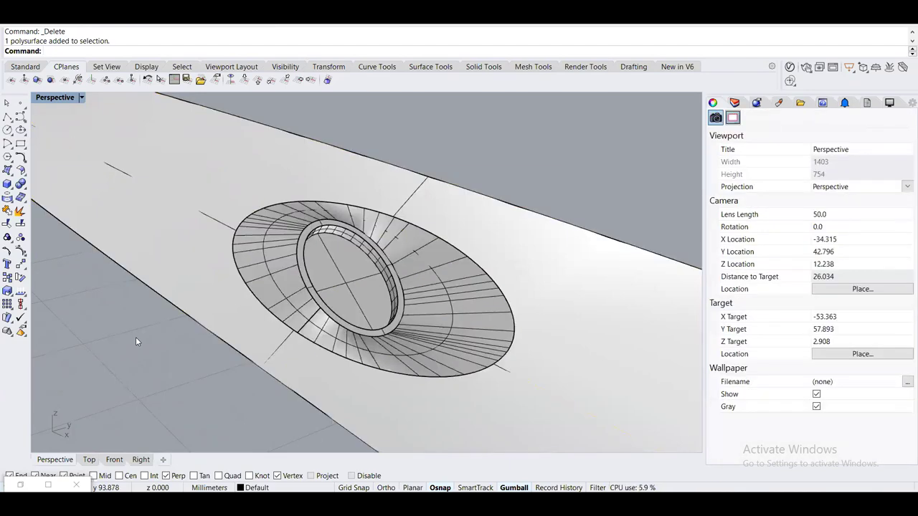
Try to fillet the same outer oval edge with a smaller 0.05 mm radius
right_drag(401, 177, 309, 181)
key(Up)
key(Return)
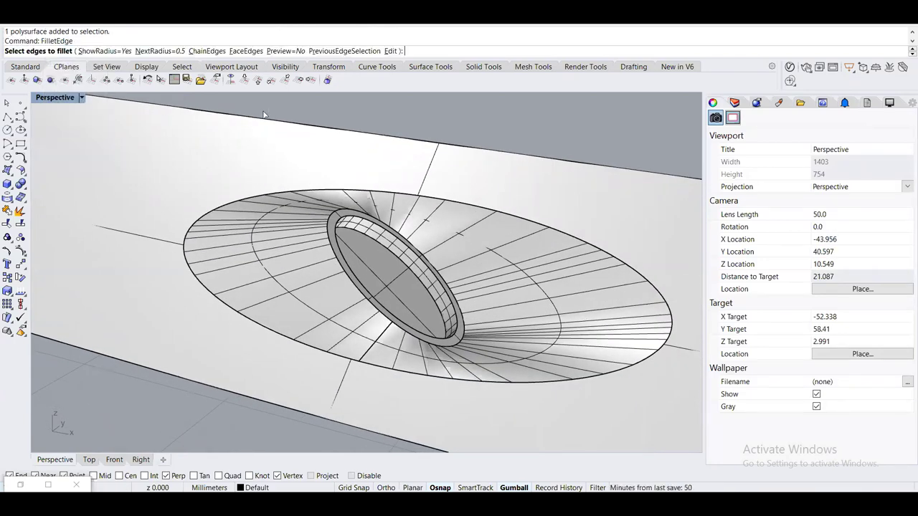
click(161, 52)
text(0.05)
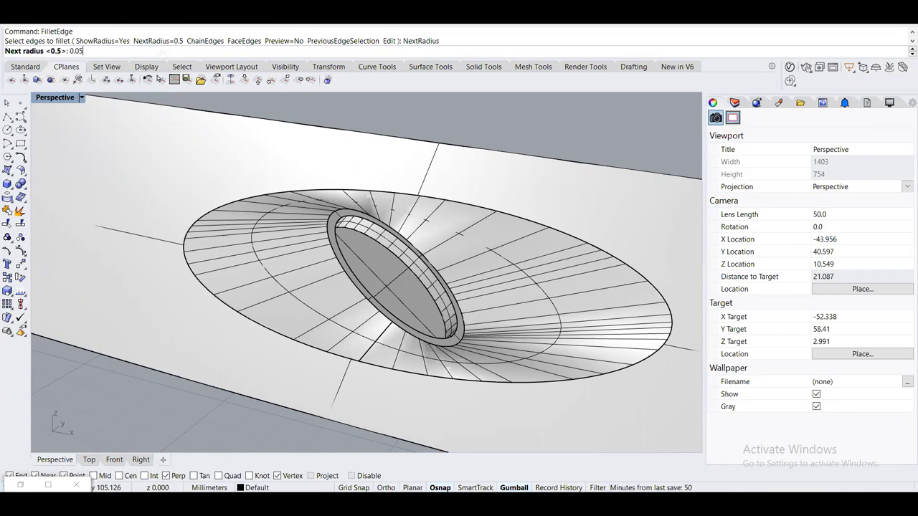
key(Return)
click(343, 189)
key(Return)
key(Return)
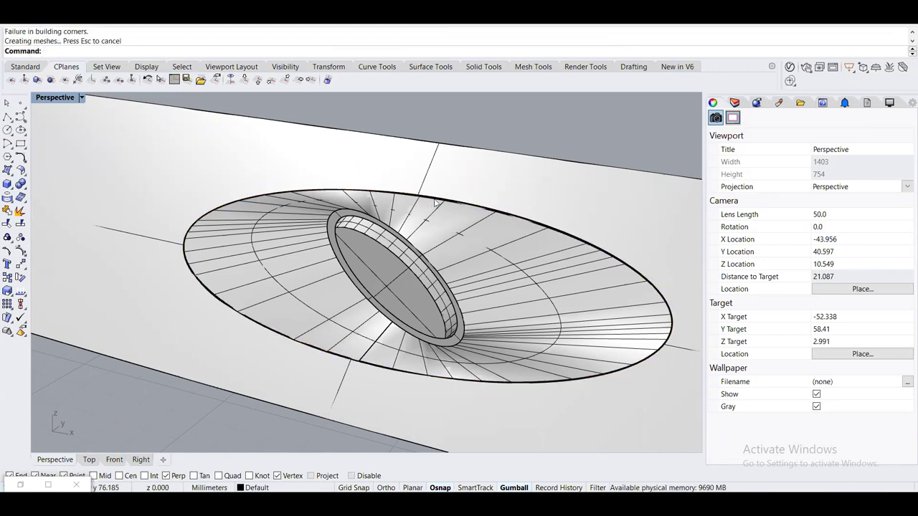
Inspect the small fillet along the oval edge up close and undo it
scroll(154, 176, up, 7)
scroll(155, 177, down, 4)
right_drag(180, 164, 281, 310)
scroll(220, 179, down, 3)
scroll(230, 180, down, 3)
scroll(287, 307, up, 4)
scroll(335, 280, down, 1)
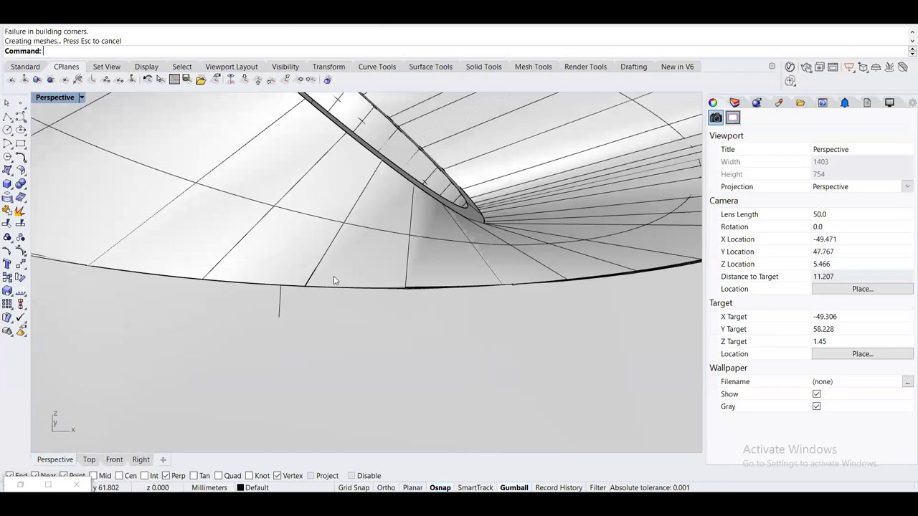
key(ctrl+z)
Examine the sharp outer edge of the blend and how its angle to the band varies around the oval
scroll(374, 255, down, 3)
right_drag(374, 255, 318, 272)
scroll(226, 226, up, 2)
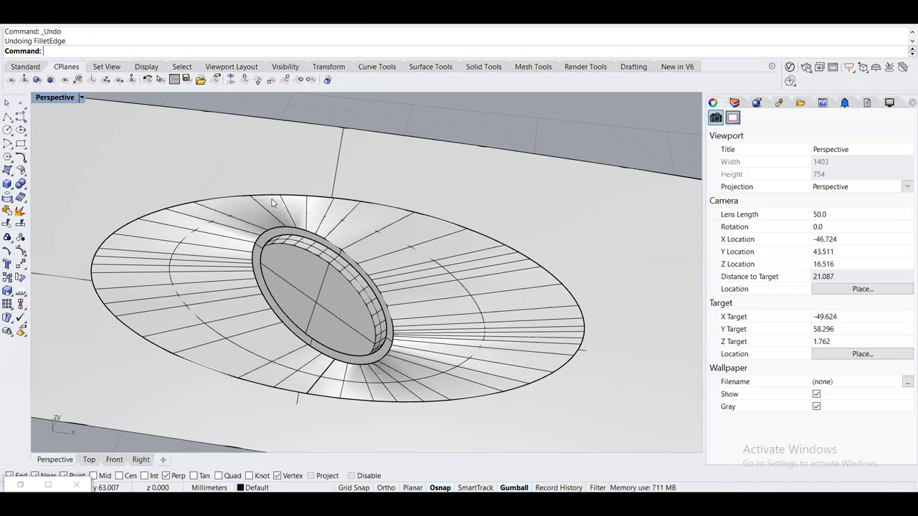
right_drag(472, 272, 227, 221)
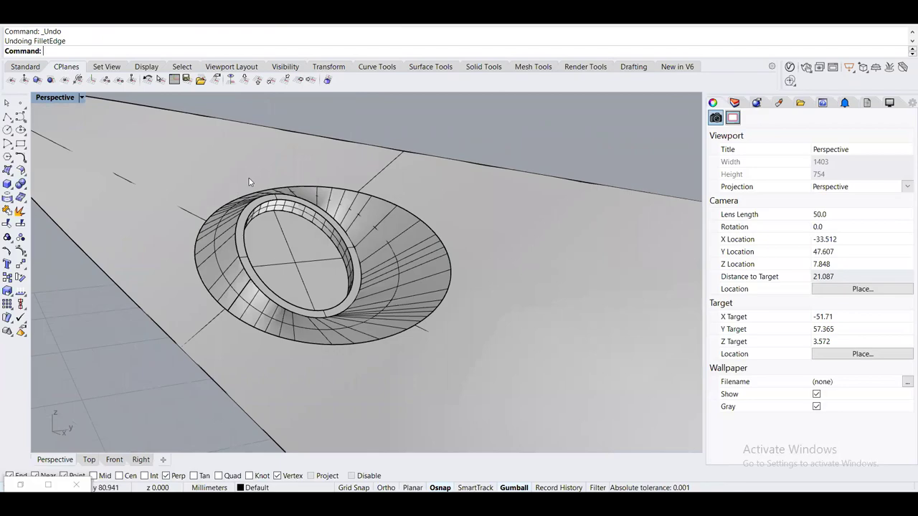
scroll(362, 227, down, 2)
right_drag(362, 262, 559, 251)
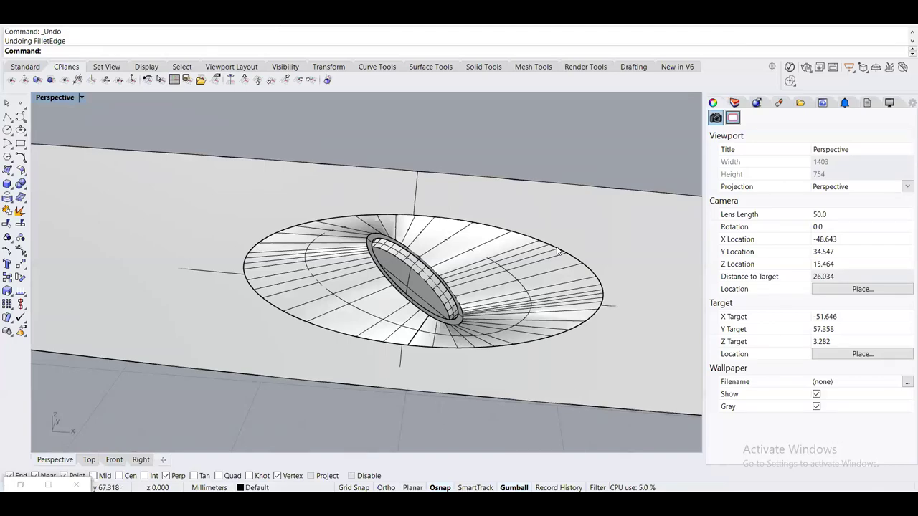
right_drag(400, 244, 367, 242)
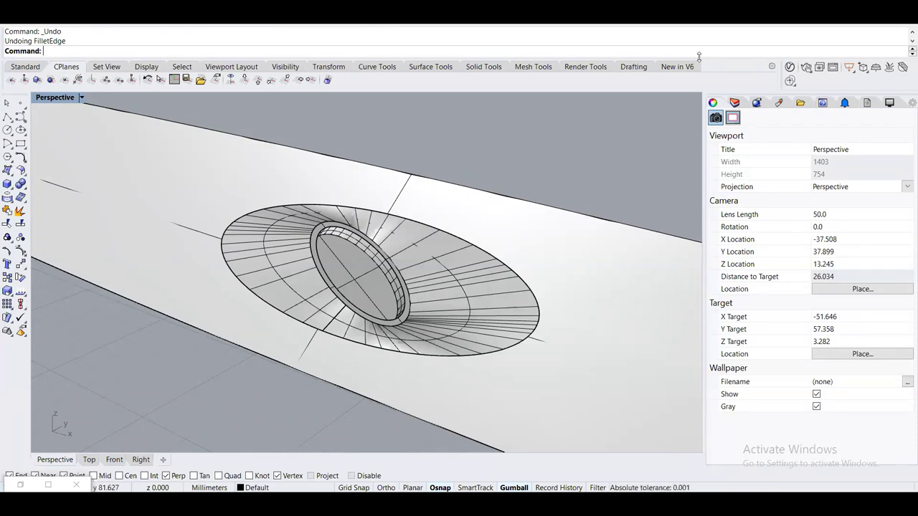
scroll(313, 264, down, 3)
key(Up)
key(Return)
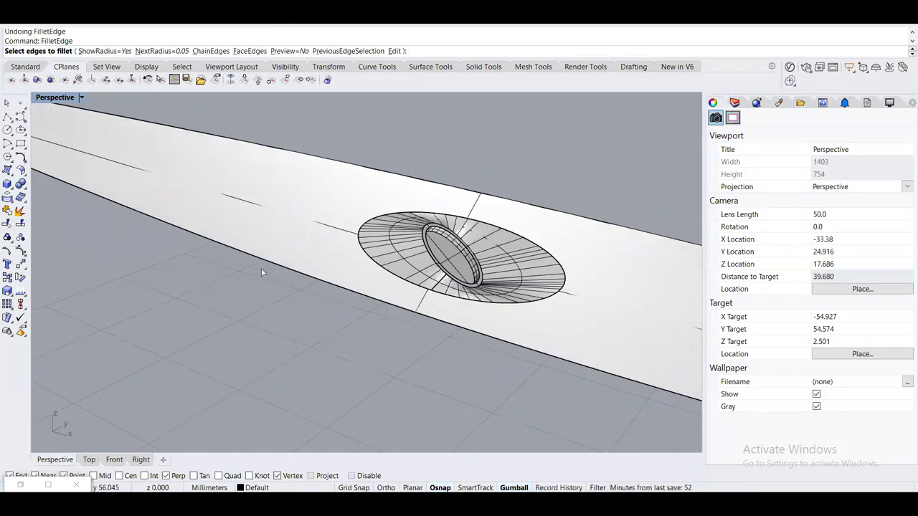
scroll(262, 273, up, 4)
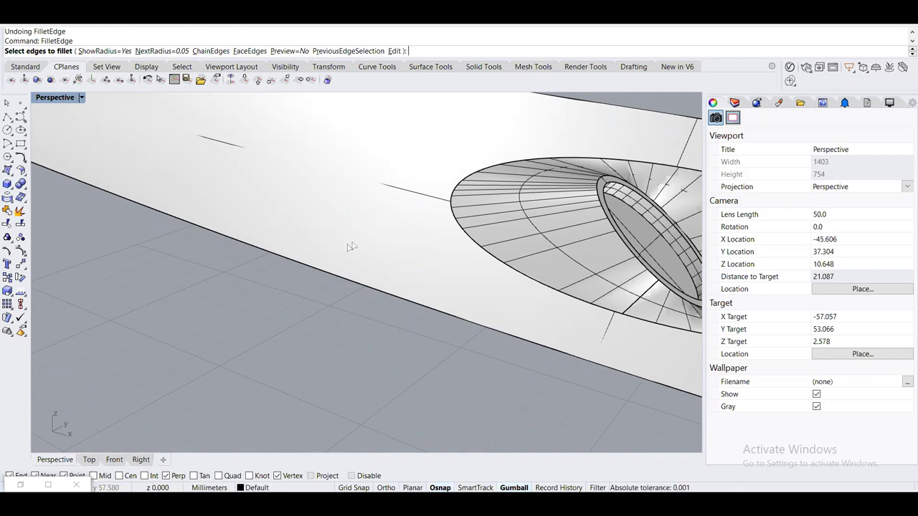
key(Escape)
scroll(515, 246, down, 3)
shift+right_drag(515, 246, 376, 252)
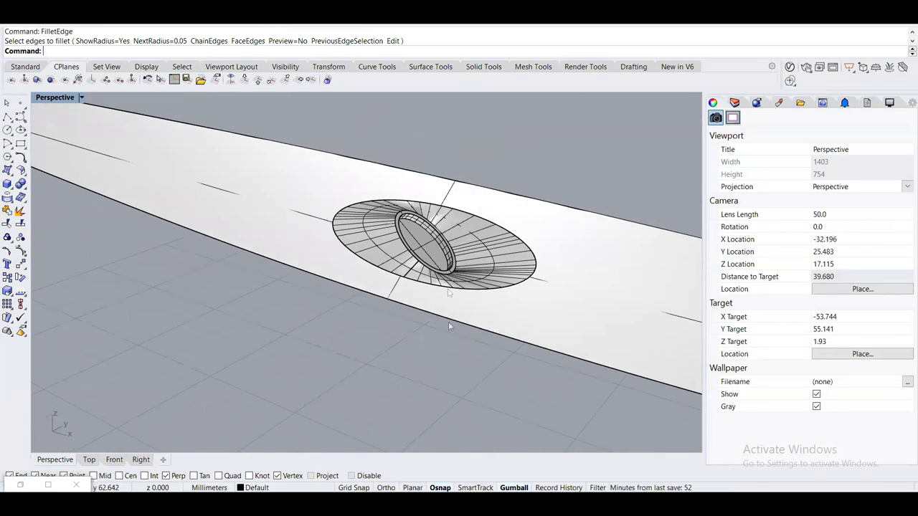
Show all the hidden objects again around the band with the recessed oval
drag(502, 375, 472, 118)
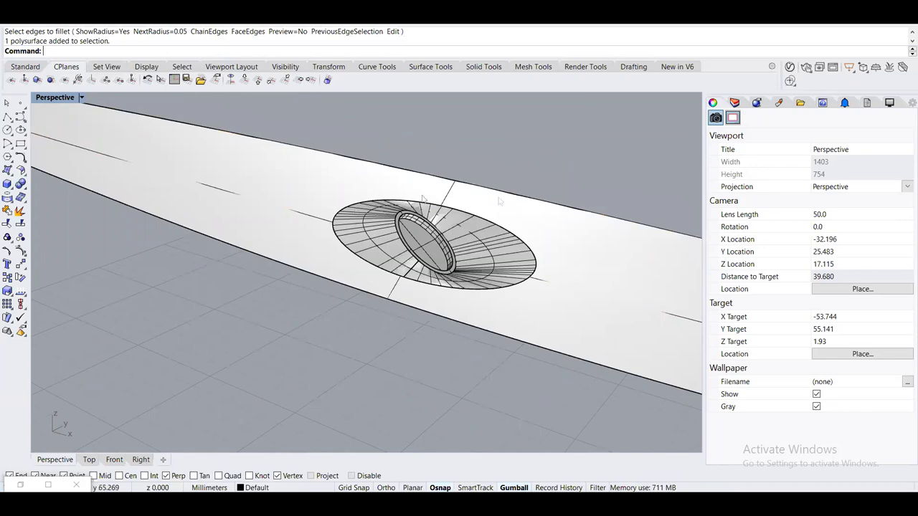
scroll(498, 198, down, 3)
right_drag(498, 199, 415, 228)
right_drag(496, 199, 296, 272)
text(Show)
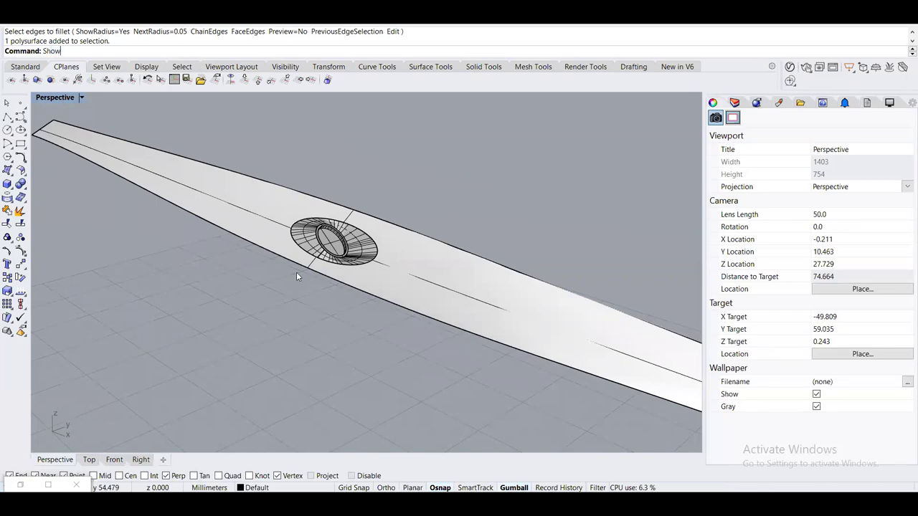
key(Return)
scroll(297, 272, down, 5)
right_drag(296, 272, 566, 358)
Join the three open polysurfaces of the body into one and select it to check the join
drag(600, 349, 237, 180)
text(Join)
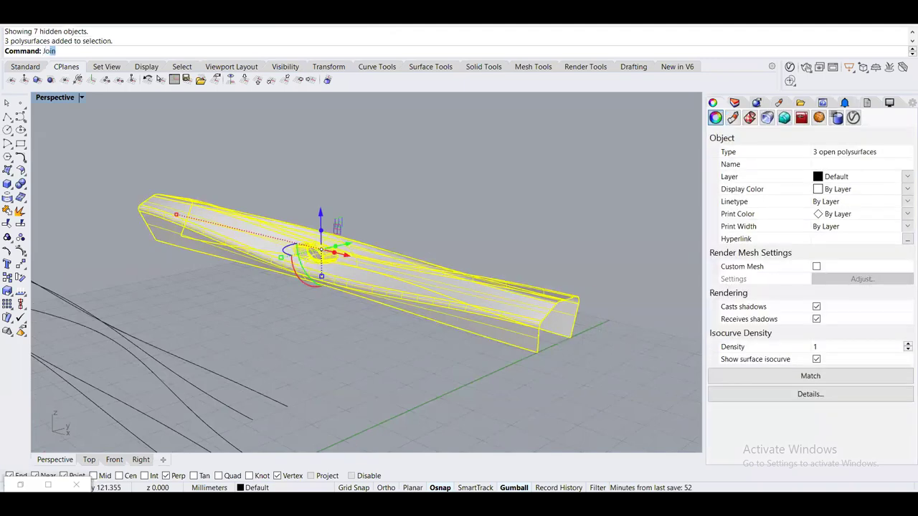
key(Return)
click(279, 162)
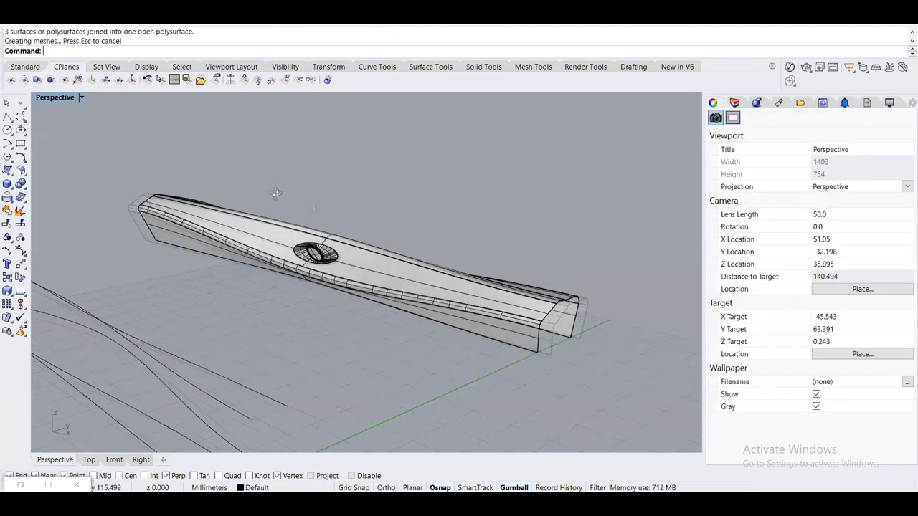
right_drag(280, 163, 385, 370)
drag(401, 349, 288, 198)
right_drag(287, 198, 294, 257)
scroll(353, 226, up, 3)
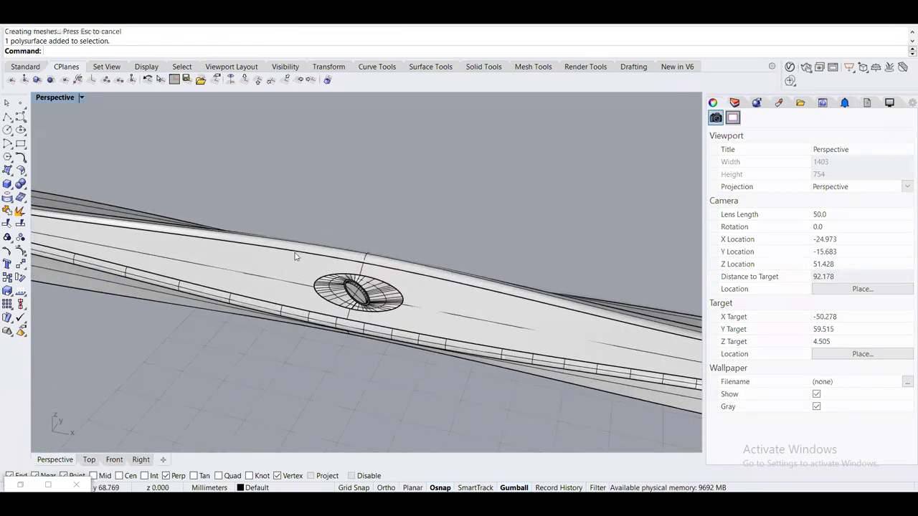
click(294, 257)
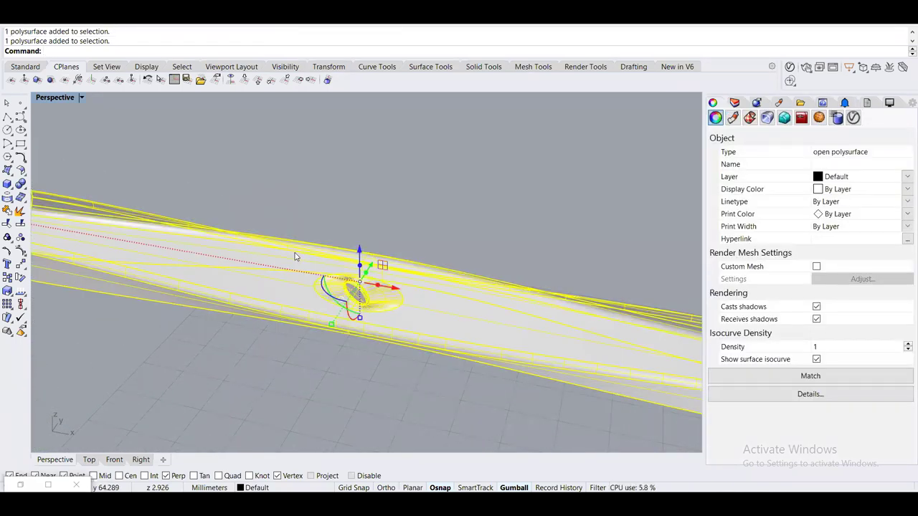
key(Escape)
Apply an environment map analysis to the joined polysurface using the arches.png map
text(ema)
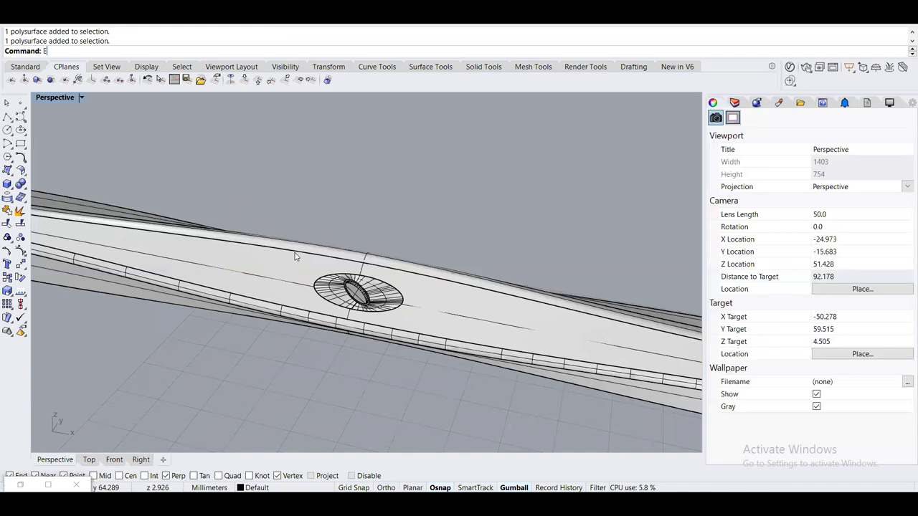
key(Return)
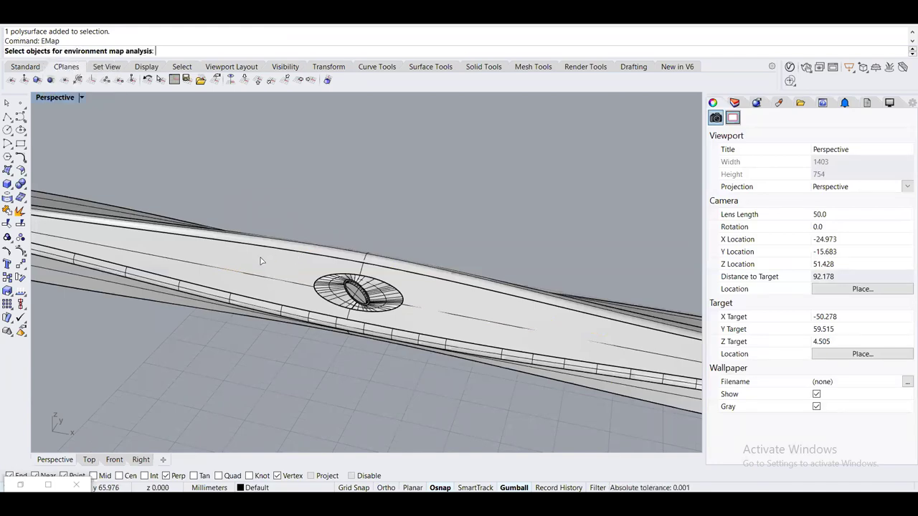
click(261, 261)
key(Return)
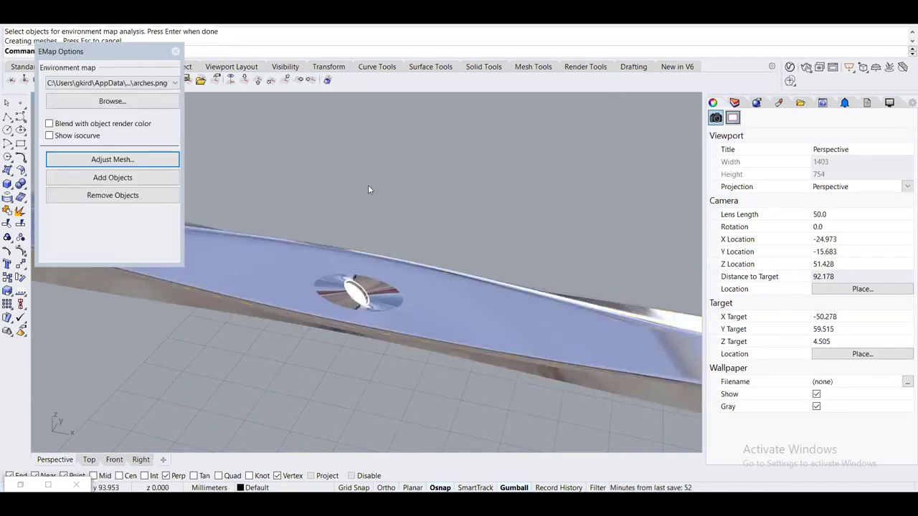
right_drag(368, 185, 269, 166)
drag(119, 50, 636, 84)
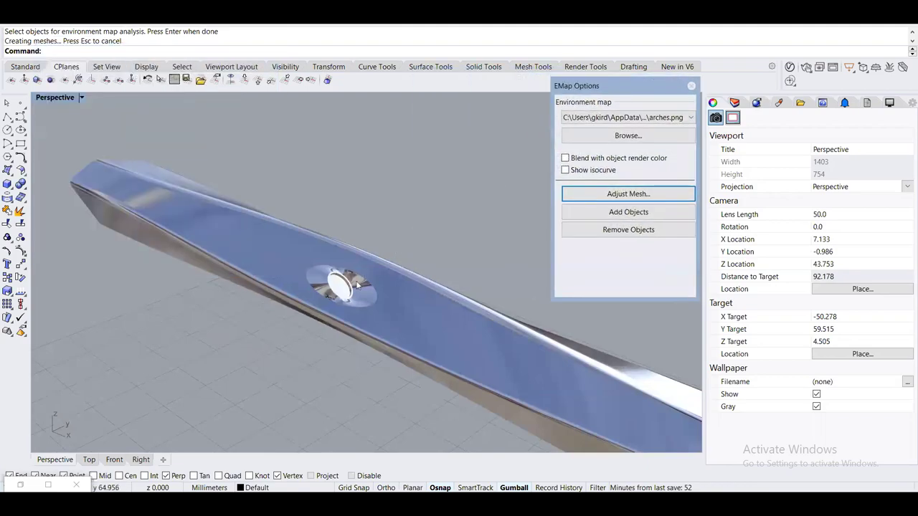
Inspect the reflections across the band and around the oval recess, and close the environment map analysis
scroll(295, 292, up, 5)
right_drag(296, 291, 260, 272)
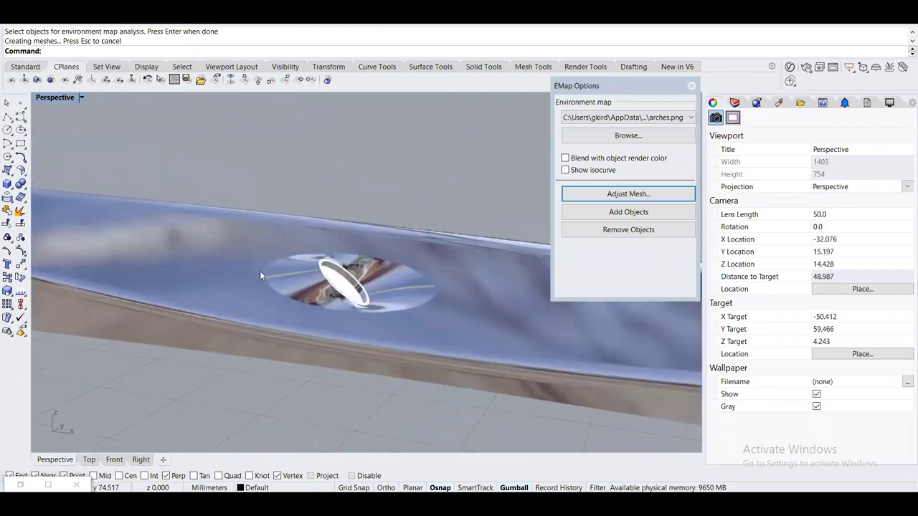
scroll(367, 222, up, 3)
right_drag(368, 222, 410, 291)
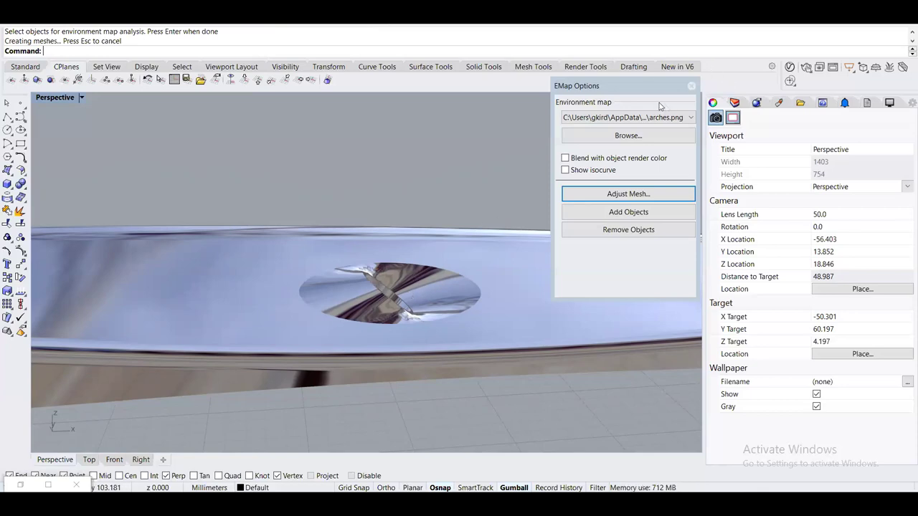
click(692, 86)
right_drag(492, 209, 384, 267)
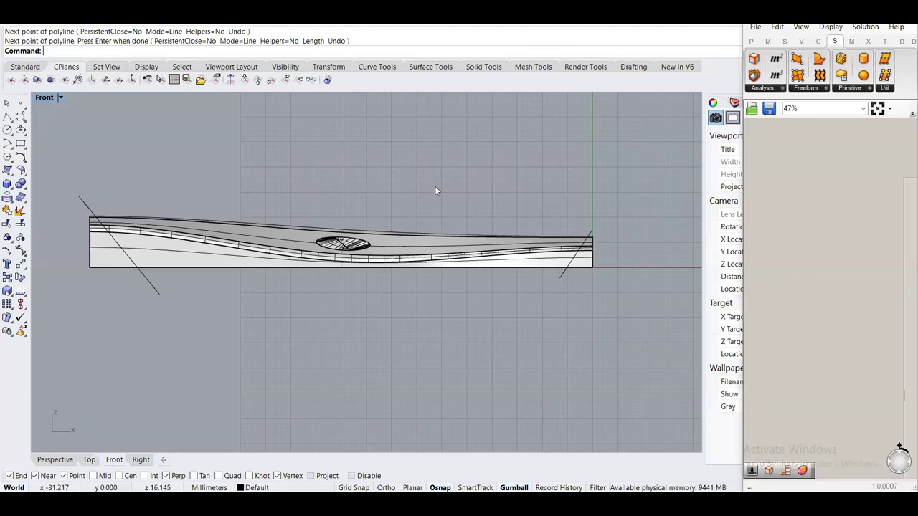
Examine in the front view how the two slanted lines cross the ends of the body
scroll(434, 186, down, 1)
scroll(426, 194, up, 2)
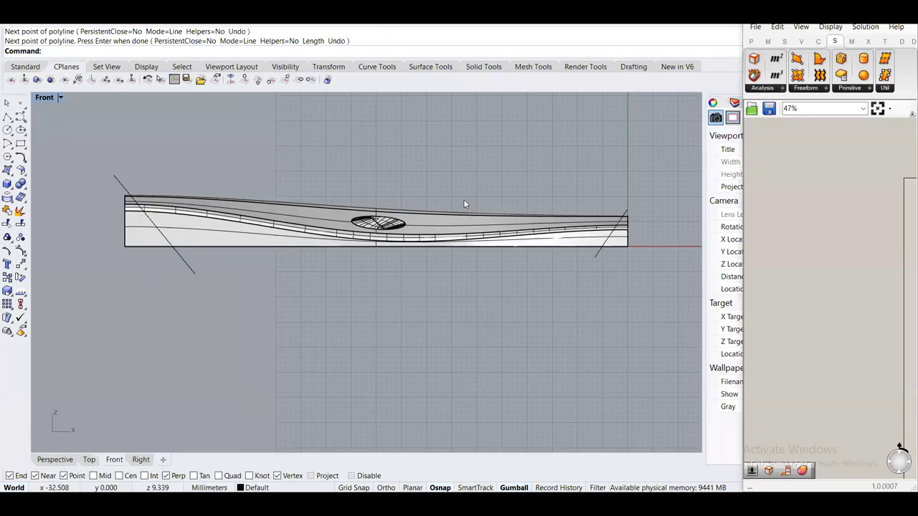
drag(632, 312, 285, 264)
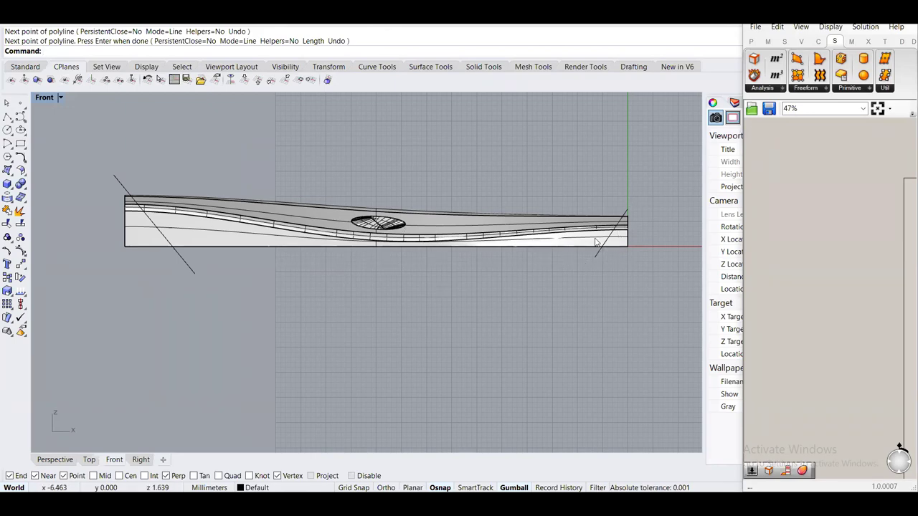
scroll(638, 204, up, 3)
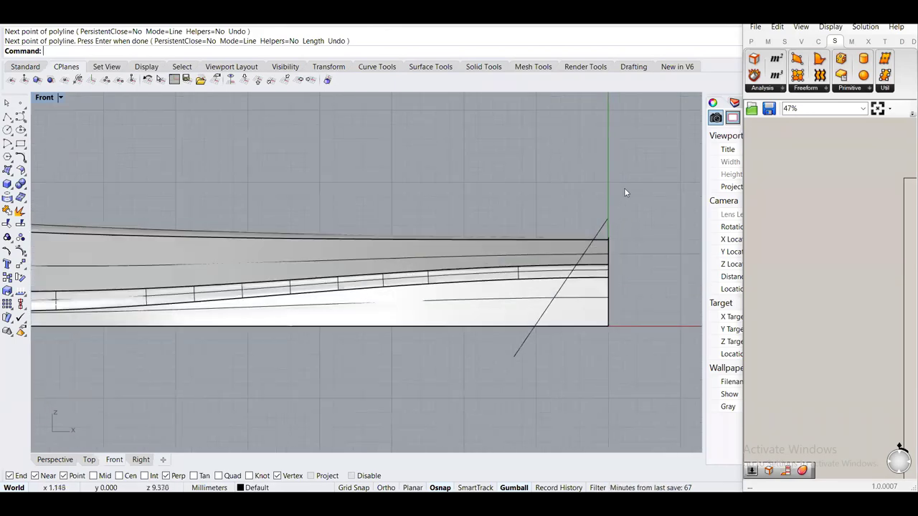
scroll(471, 342, down, 2)
scroll(451, 320, down, 2)
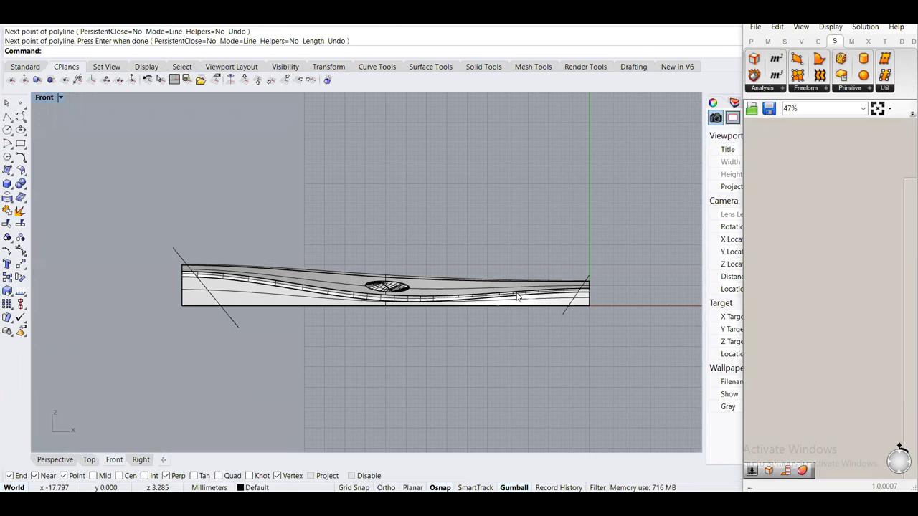
scroll(487, 316, up, 2)
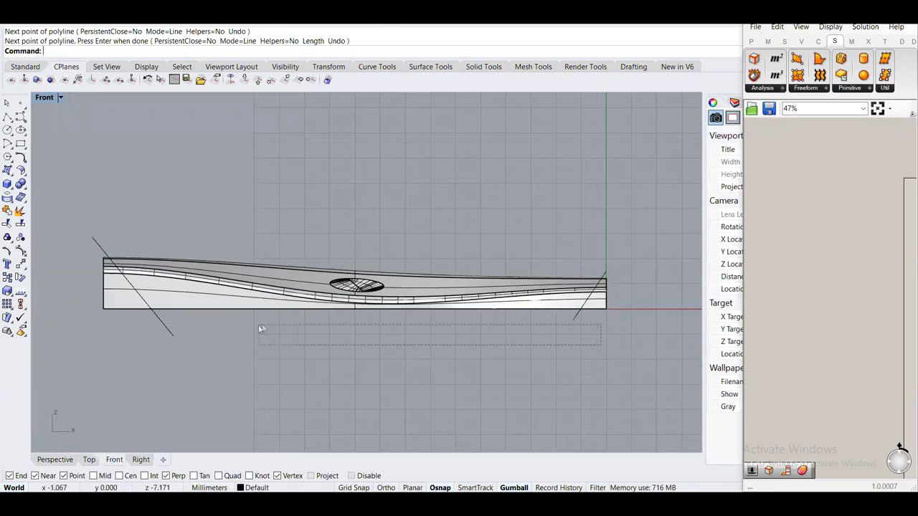
Using both slanted lines as cutting objects, trim off the taller end of the body outside its line
text(Trim)
key(Return)
drag(584, 361, 140, 323)
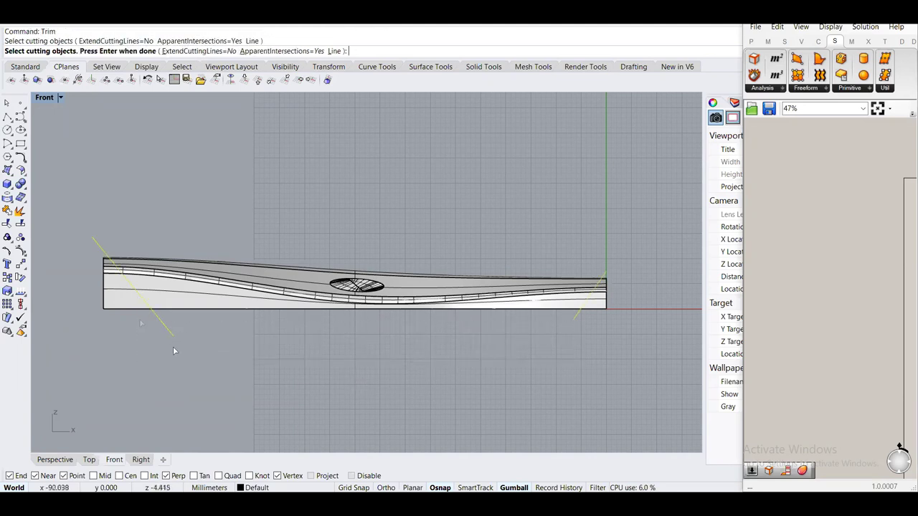
key(Return)
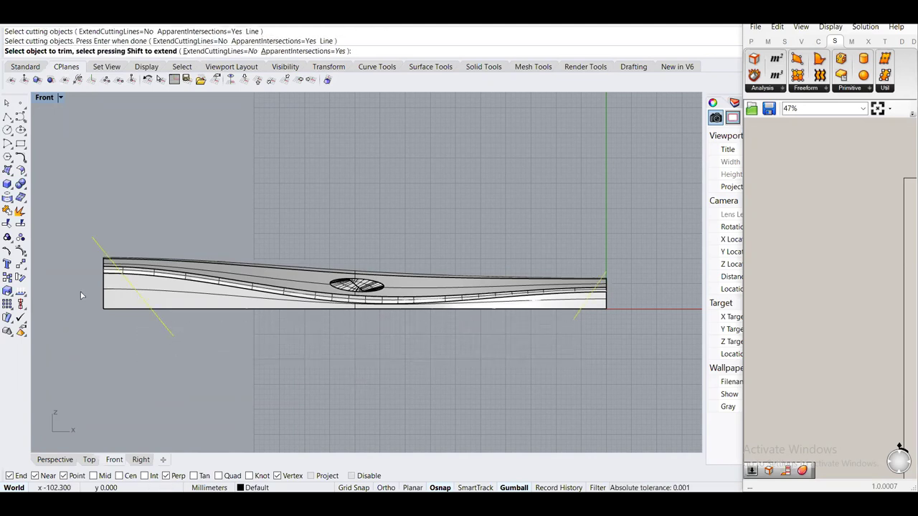
scroll(81, 295, up, 3)
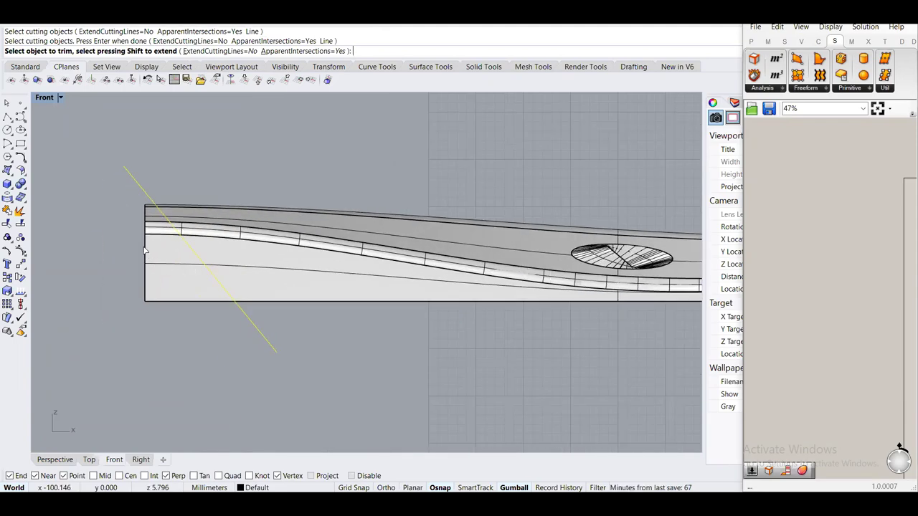
click(147, 253)
scroll(147, 253, down, 4)
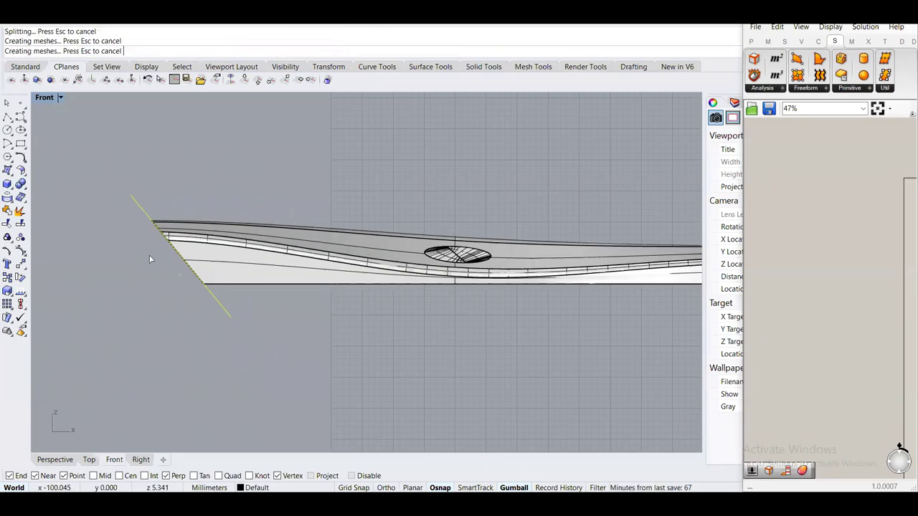
Trim off the lower end of the body outside the other slanted line and finish the Trim
right_drag(443, 310, 403, 280)
scroll(429, 252, up, 2)
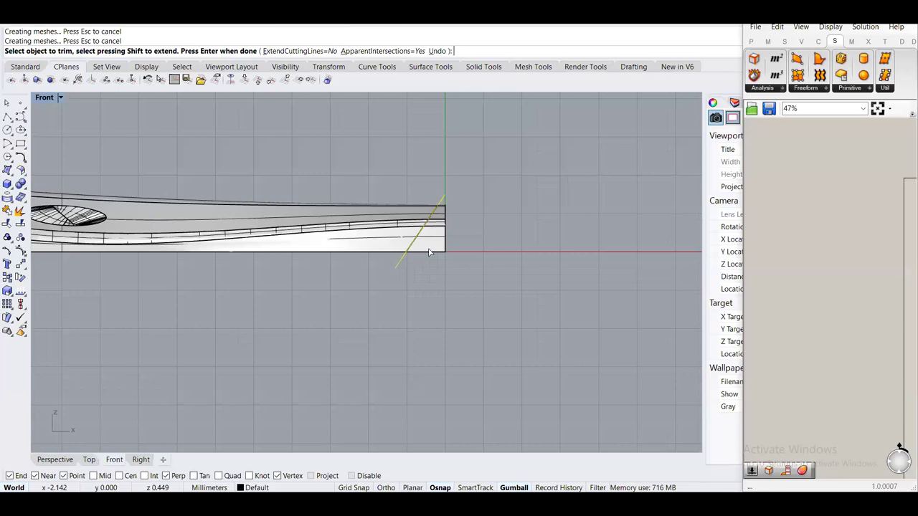
click(446, 249)
scroll(446, 249, down, 2)
right_drag(433, 266, 386, 269)
scroll(386, 269, up, 1)
key(Return)
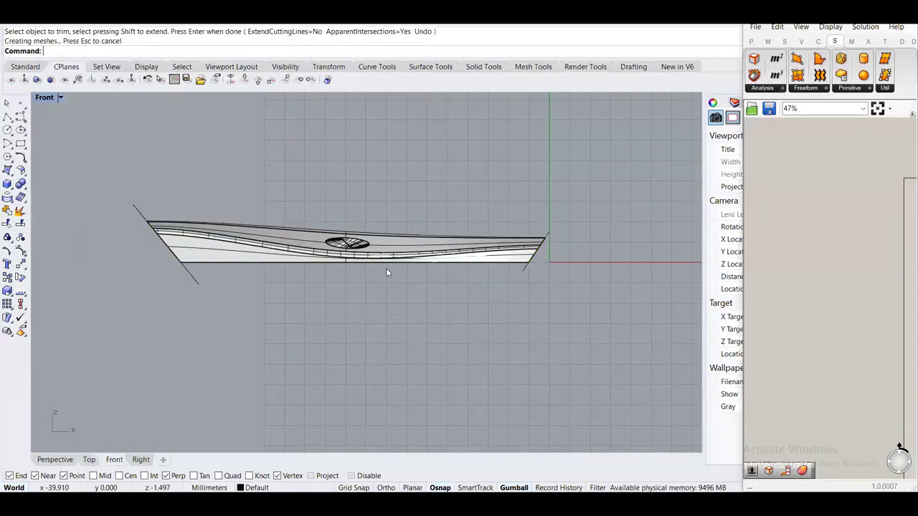
Delete the two slanted cutting lines beside the trimmed body
double_click(44, 98)
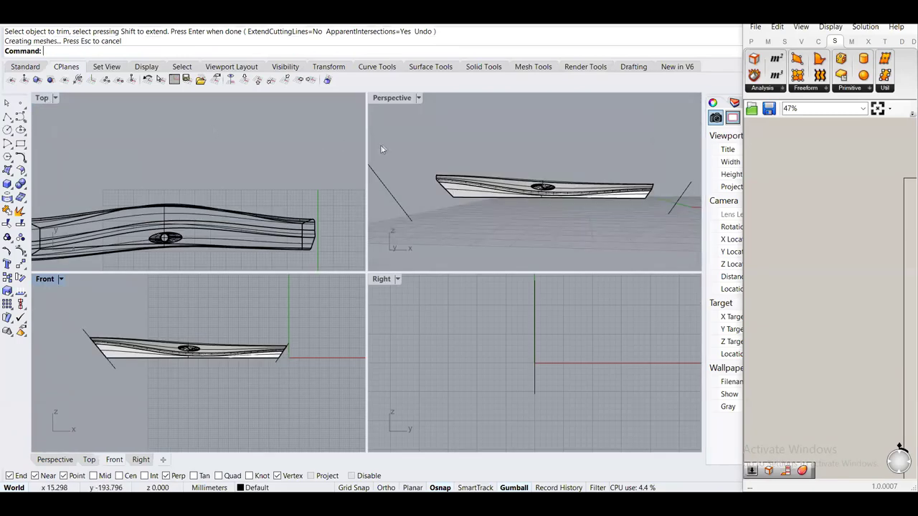
drag(414, 194, 376, 209)
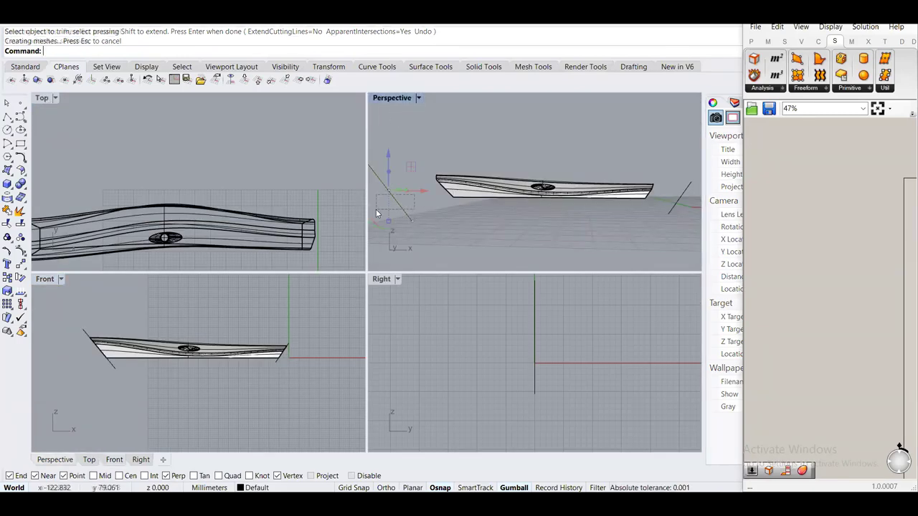
key(Delete)
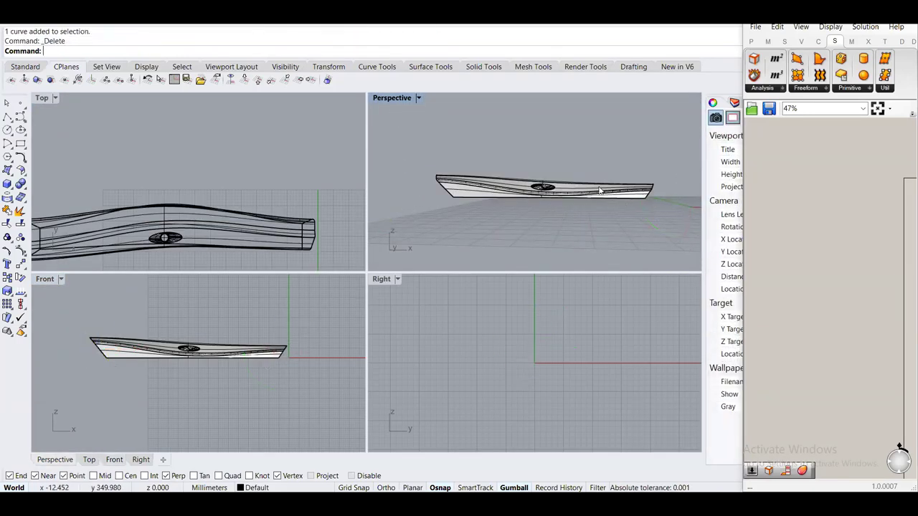
Zoom the perspective view to the trimmed body and examine its open slanted ends
click(600, 190)
double_click(378, 98)
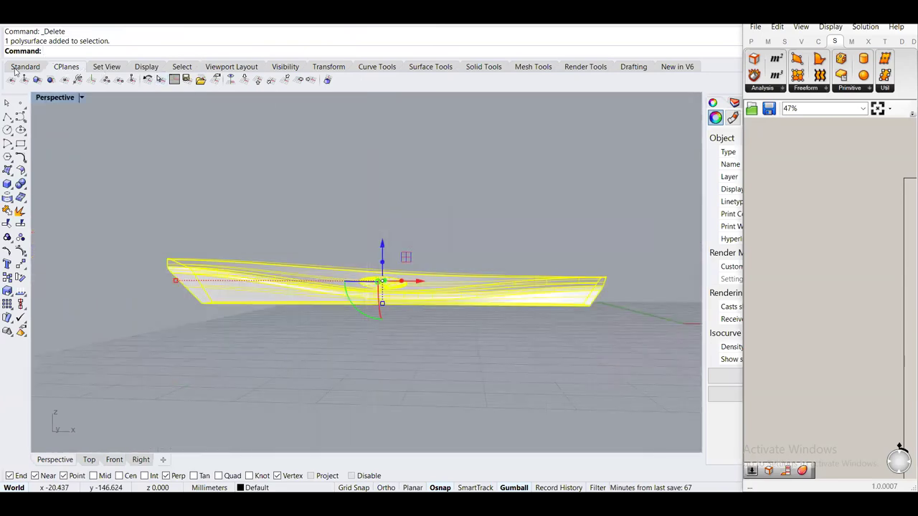
click(16, 68)
click(158, 79)
click(353, 220)
right_drag(353, 220, 526, 251)
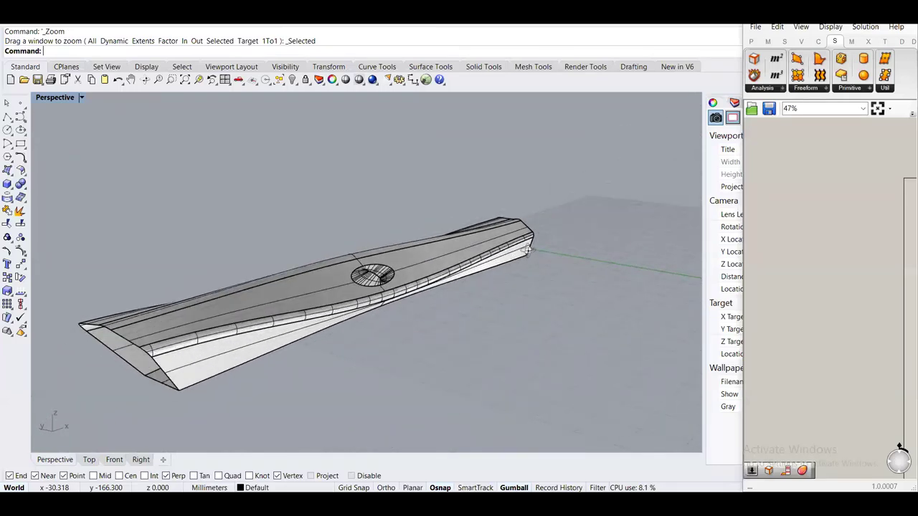
Cap the two open planar ends of the trimmed polysurface
click(287, 294)
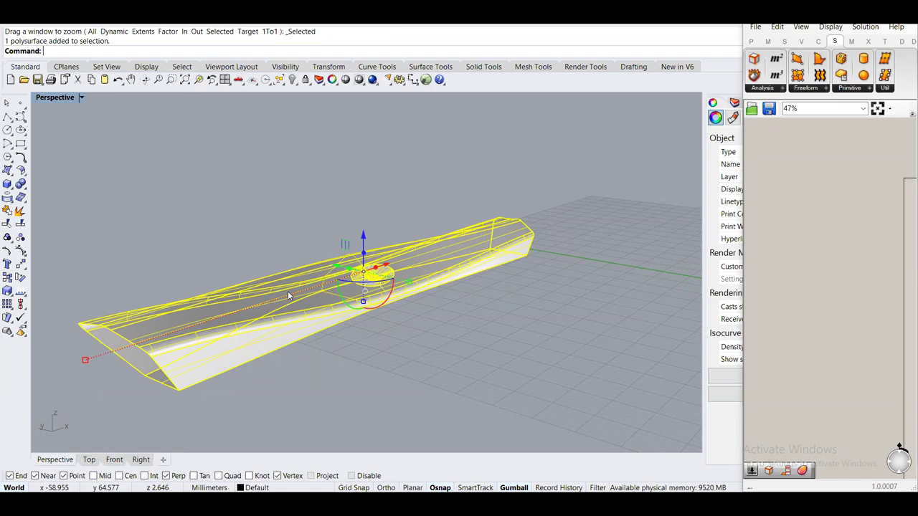
key(Return)
key(Escape)
Inspect the flat caps on both slanted ends of the solid from several angles
right_drag(287, 291, 330, 246)
scroll(277, 352, up, 5)
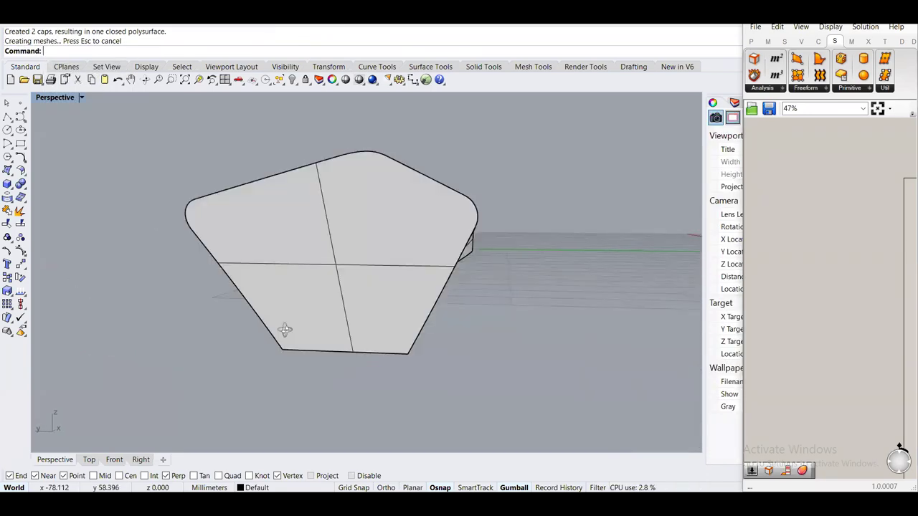
scroll(287, 328, down, 3)
right_drag(263, 311, 293, 293)
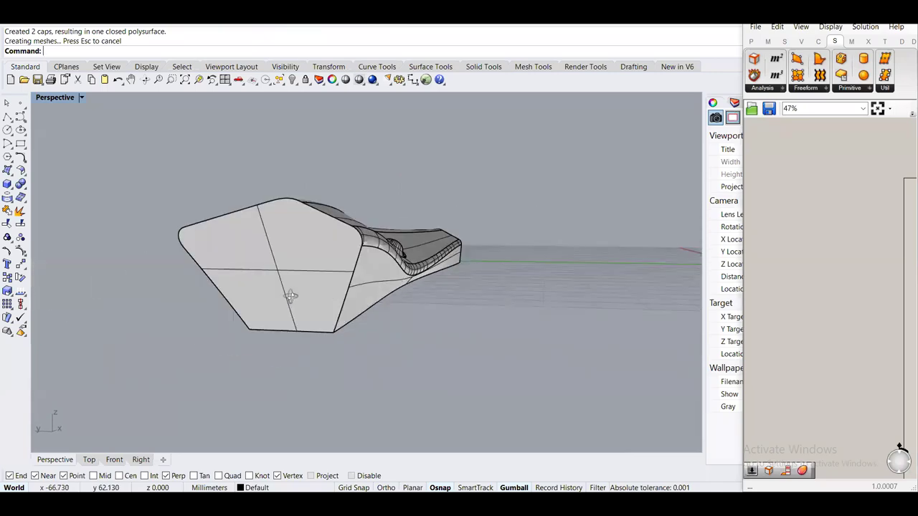
scroll(400, 284, down, 3)
right_drag(399, 284, 377, 305)
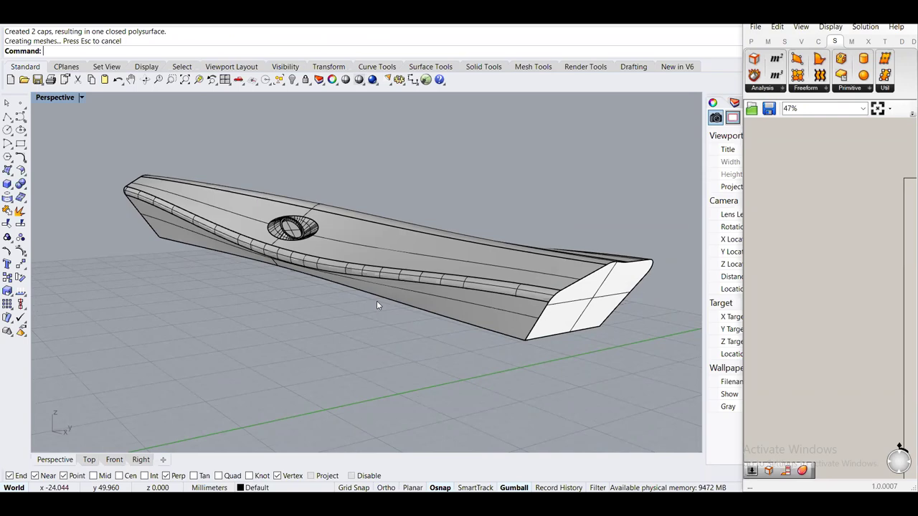
Undo the capping of the body's ends and return to a close view of the oval recess
key(ctrl+z)
right_drag(475, 367, 461, 280)
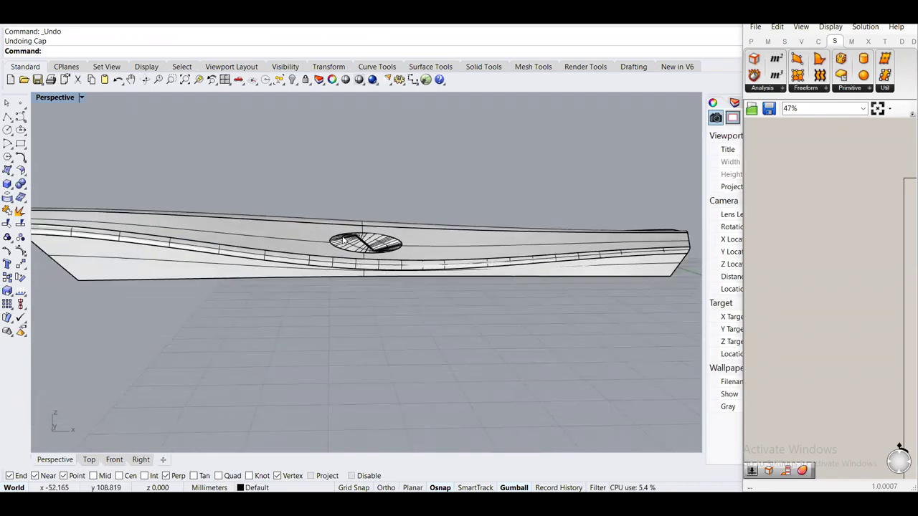
right_drag(355, 246, 387, 266)
scroll(391, 269, up, 8)
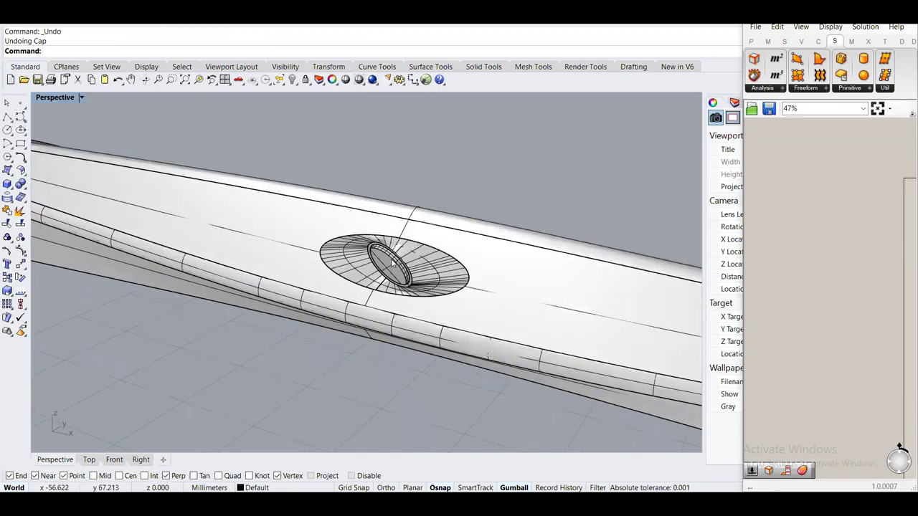
Duplicate the open borders at both slanted ends of the polysurface body as curves with DupBorder
scroll(408, 277, up, 5)
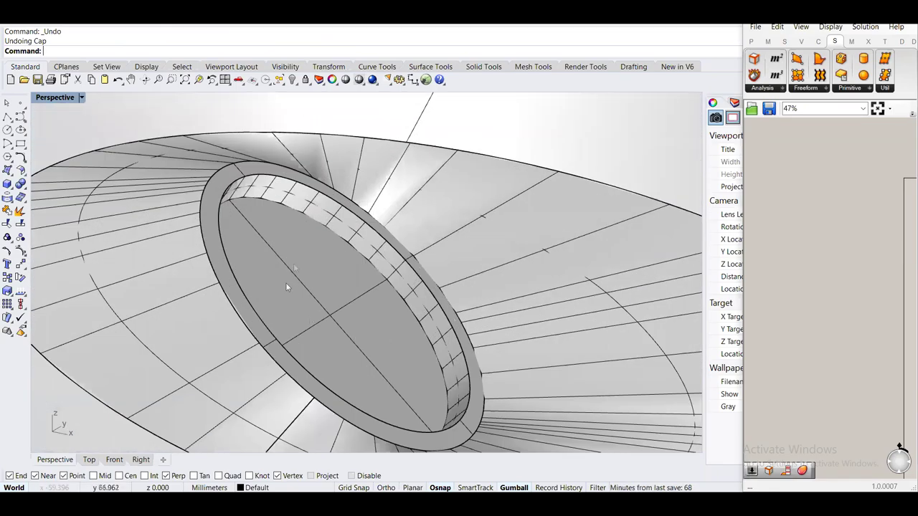
scroll(405, 301, down, 8)
scroll(356, 319, down, 15)
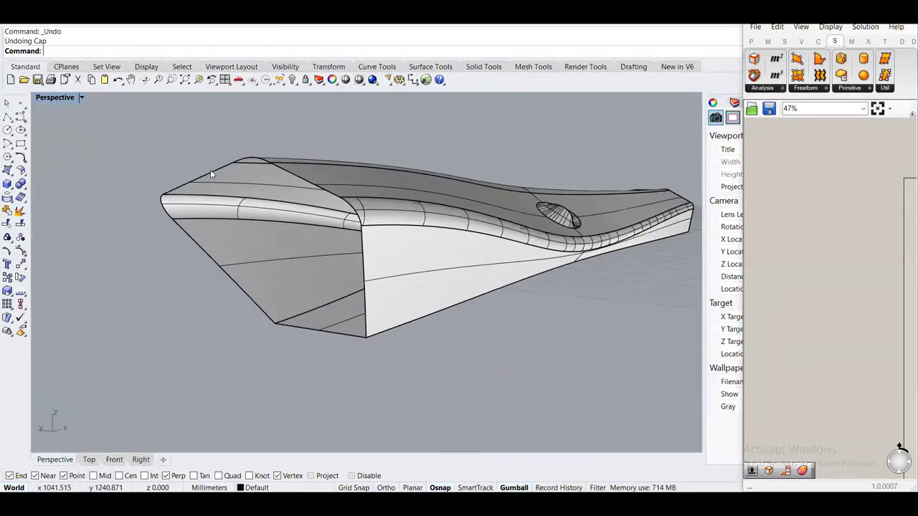
click(210, 169)
right_drag(293, 188, 219, 207)
key(Escape)
right_drag(293, 266, 451, 206)
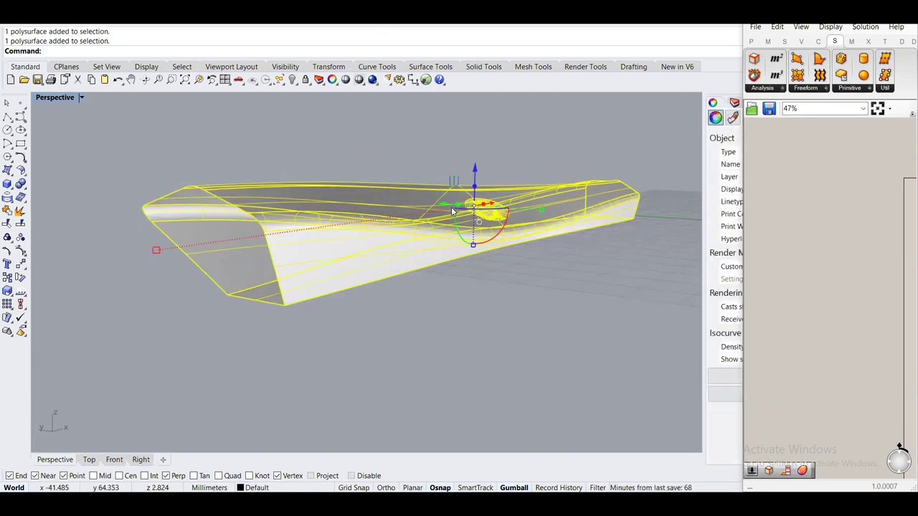
text(Dup)
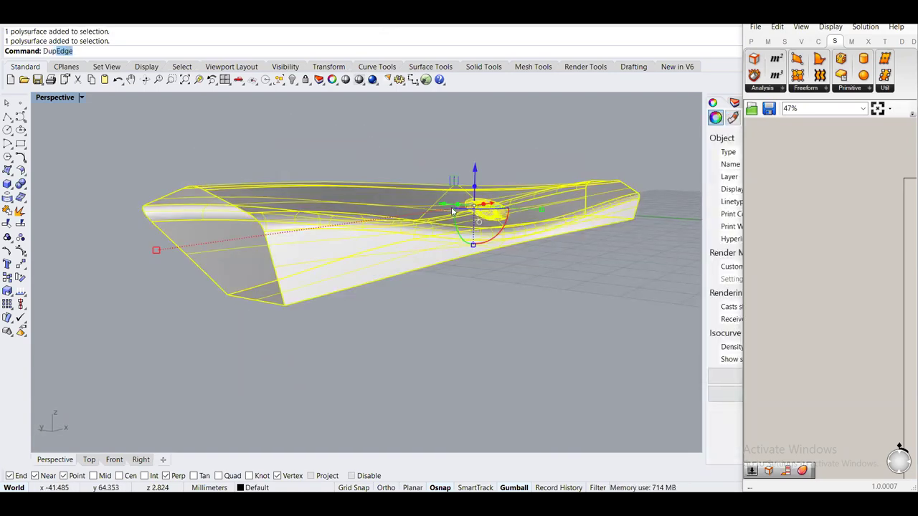
text(Border)
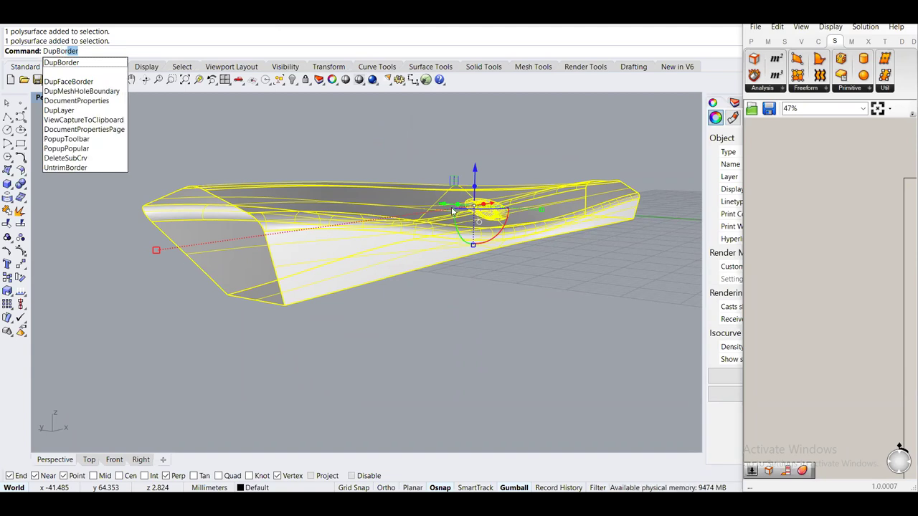
key(Return)
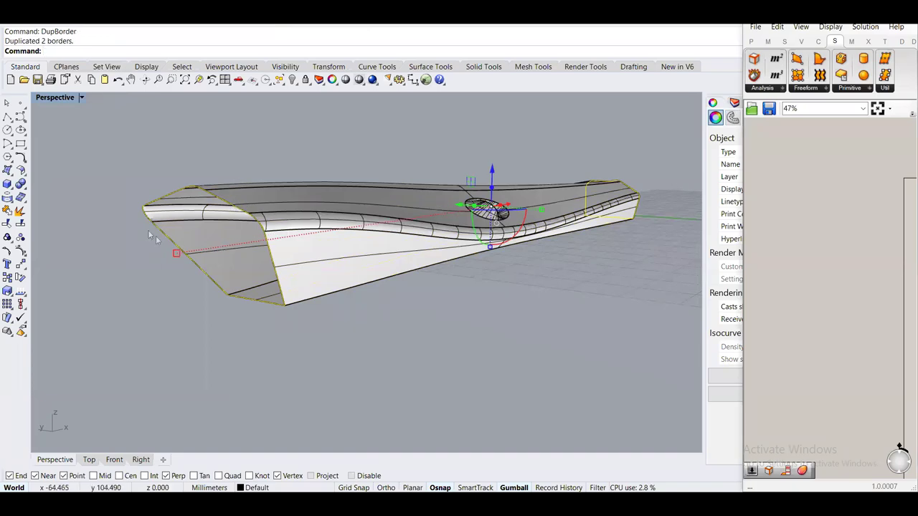
Check the duplicated border curves at both ends, deselect them and hide the polysurface body
right_drag(181, 217, 340, 217)
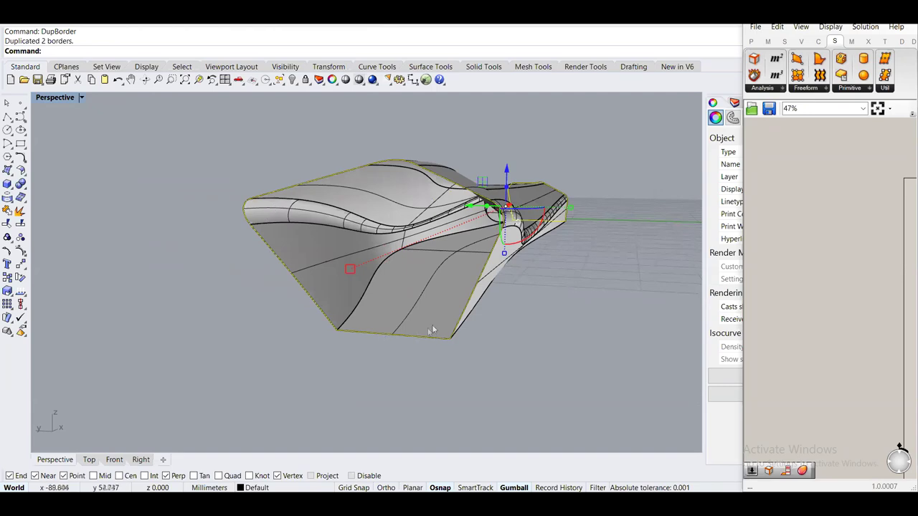
scroll(477, 193, down, 1)
scroll(477, 194, up, 5)
right_drag(477, 194, 509, 262)
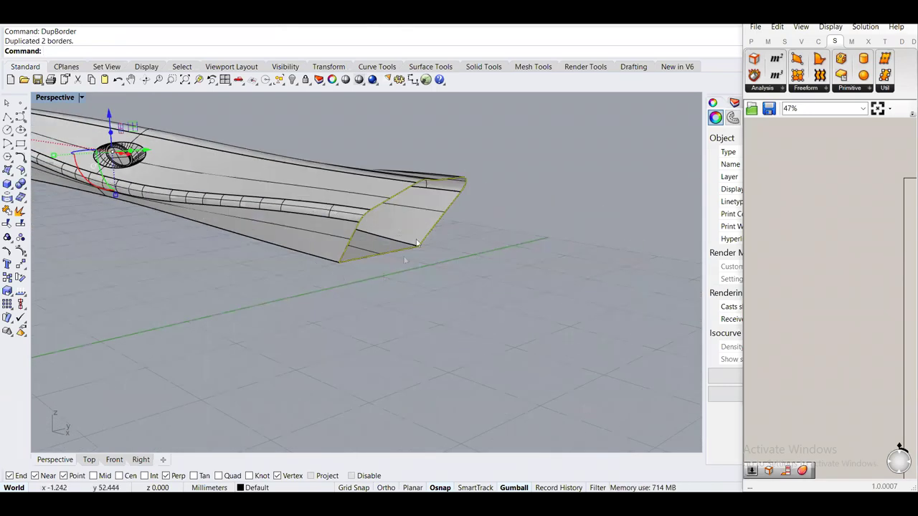
right_drag(364, 235, 482, 250)
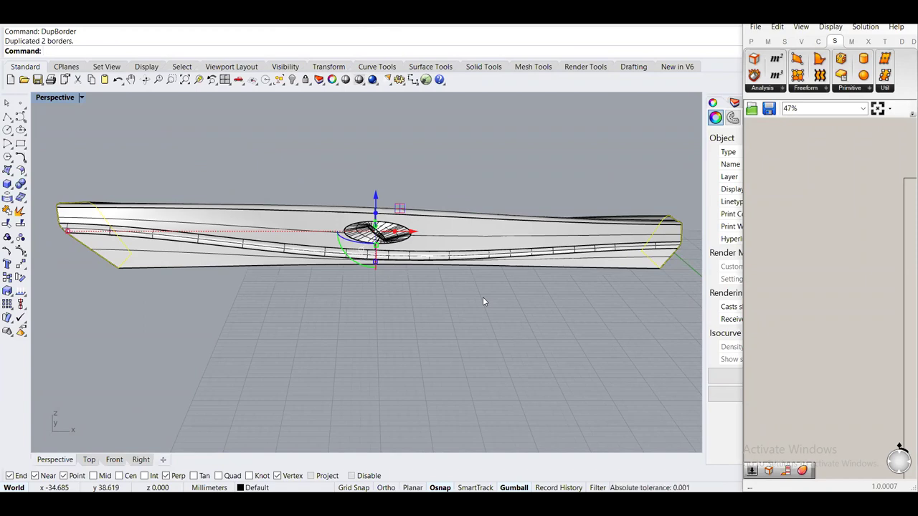
click(494, 313)
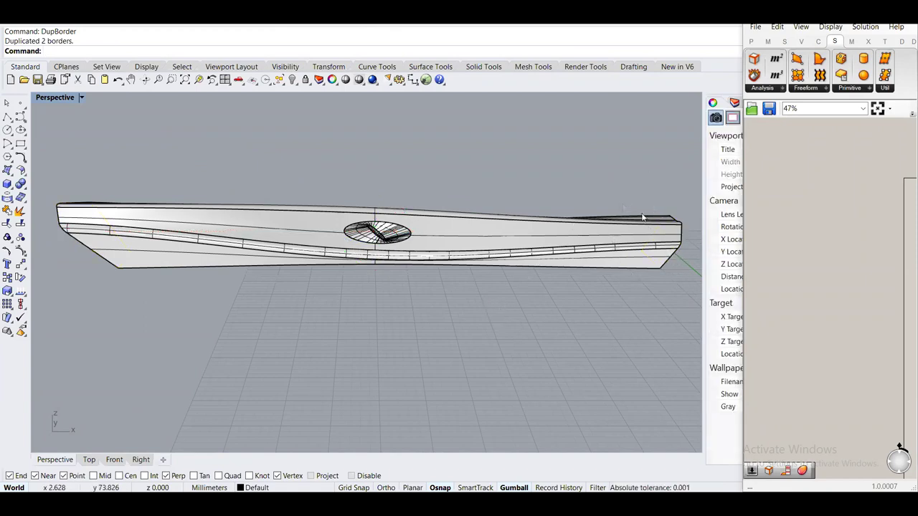
click(488, 244)
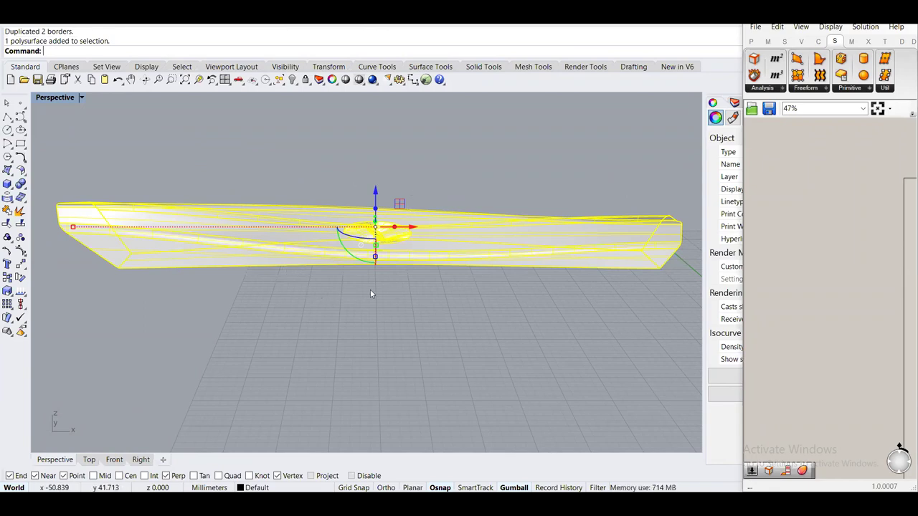
text(hide)
key(Return)
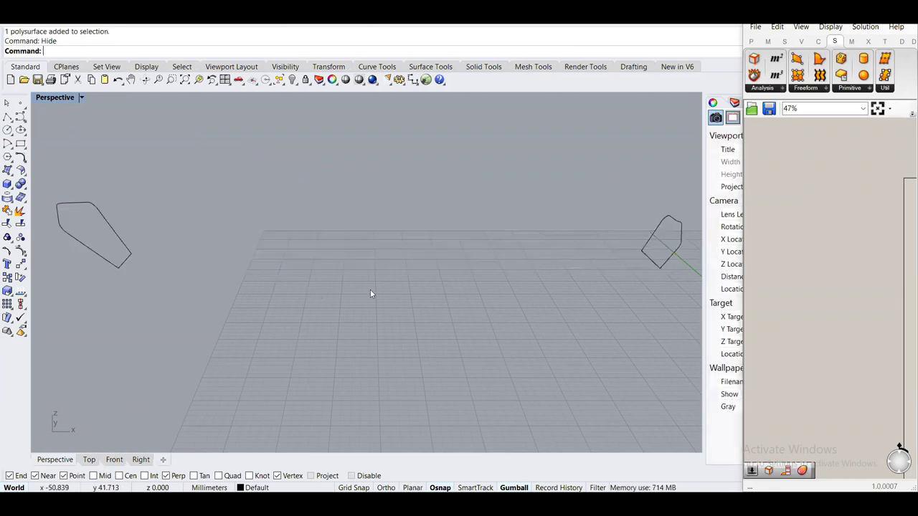
Offset the larger, nearer end outline inward by 1 mm with sharp corners
right_drag(420, 260, 403, 240)
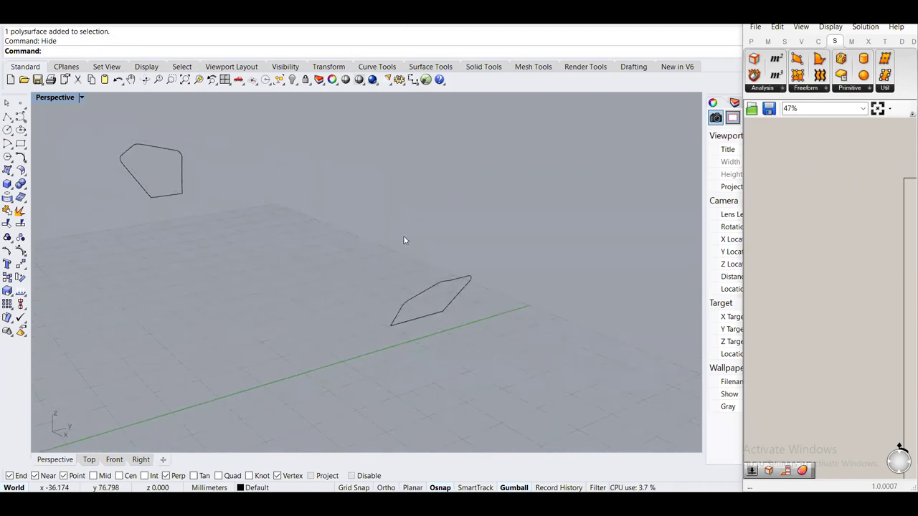
right_drag(348, 240, 385, 205)
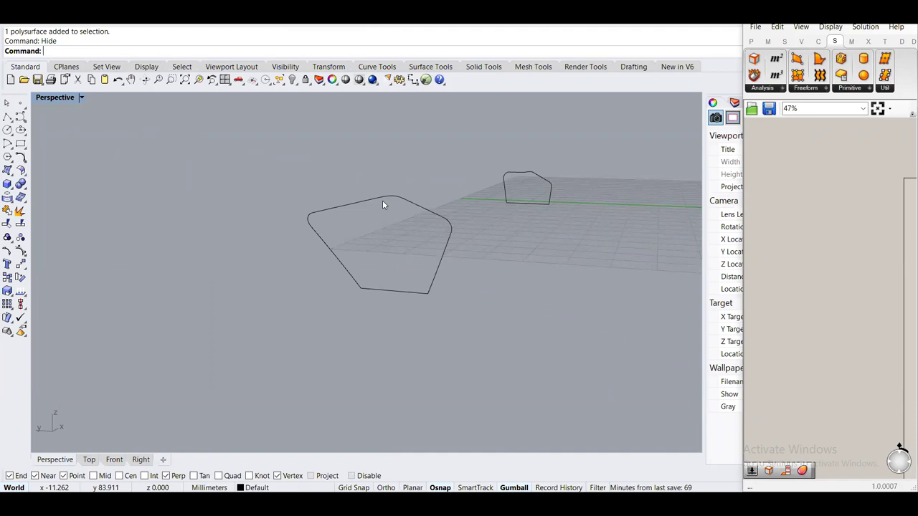
text(Offset)
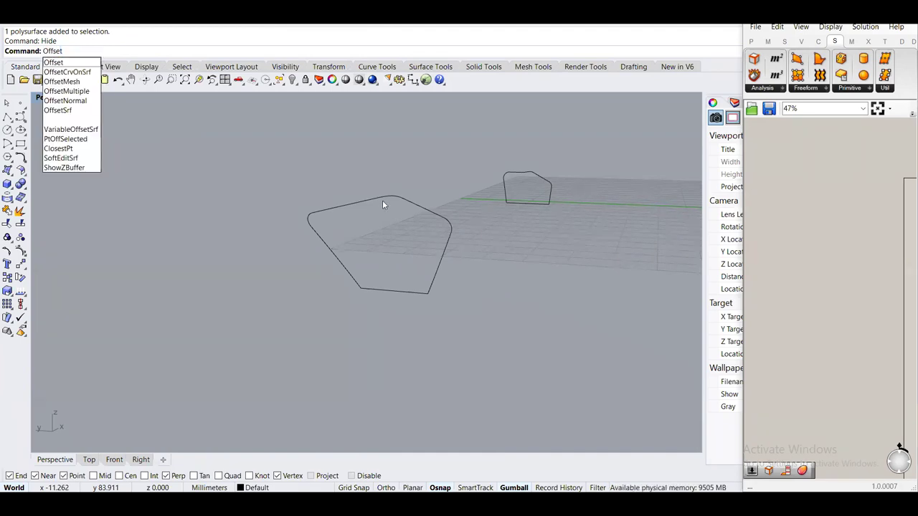
key(Return)
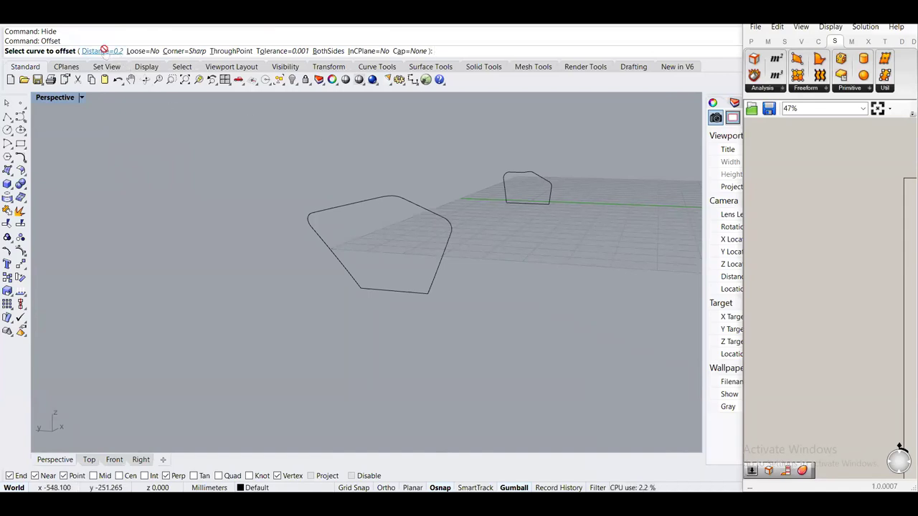
click(102, 51)
text(1)
key(Return)
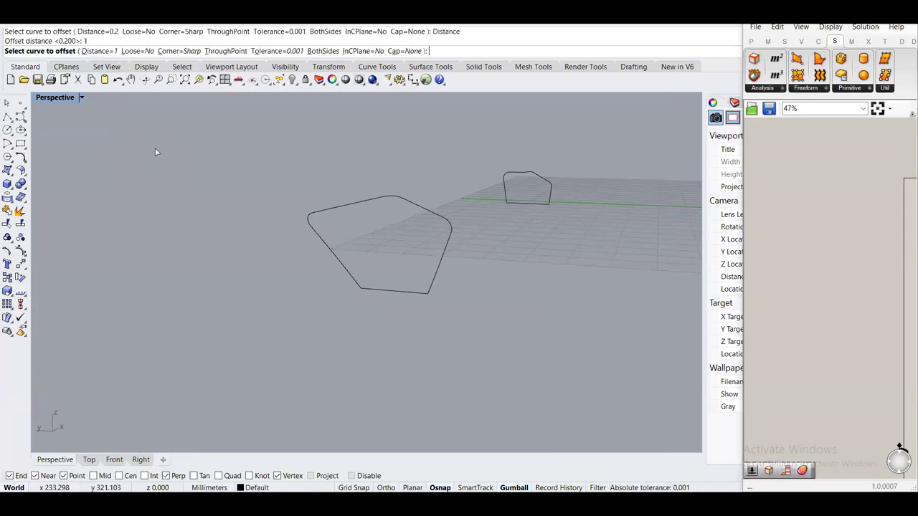
click(317, 222)
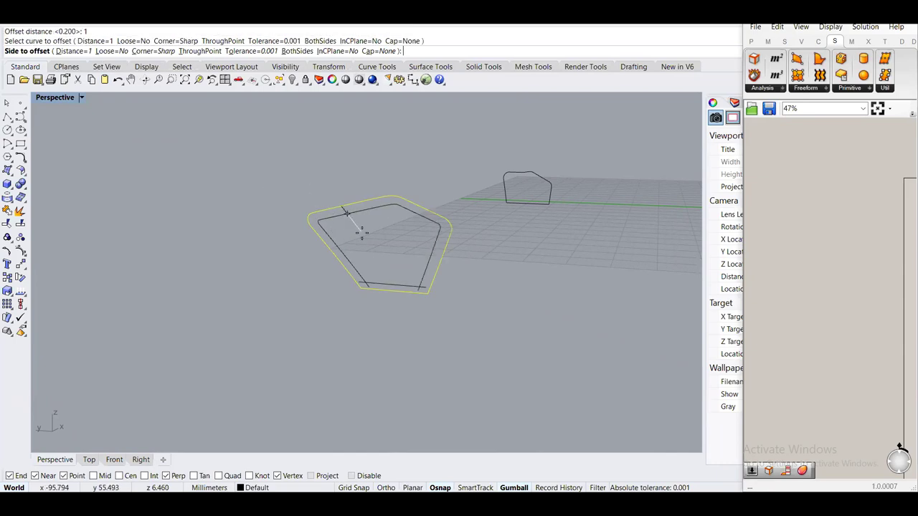
scroll(361, 230, up, 5)
click(388, 243)
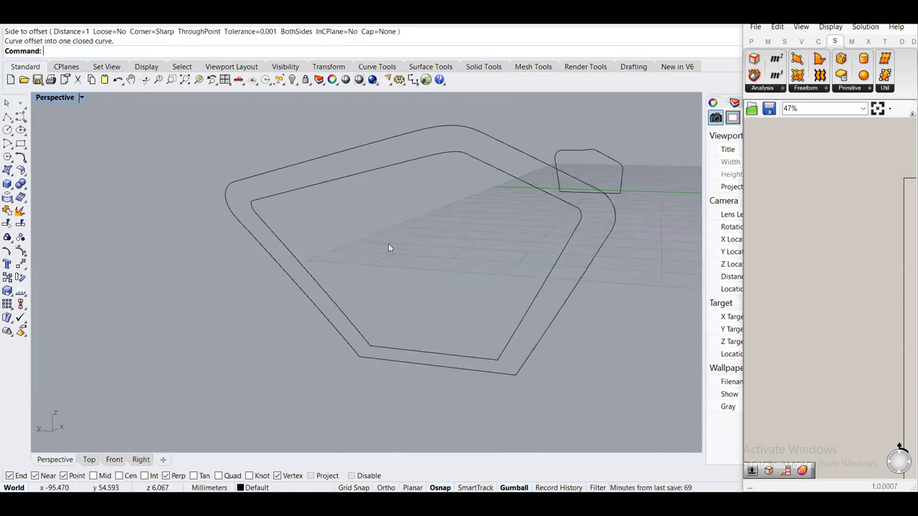
Examine the rounded corner of the inner offset curve up close and undo the offset
scroll(259, 205, up, 5)
scroll(239, 200, down, 5)
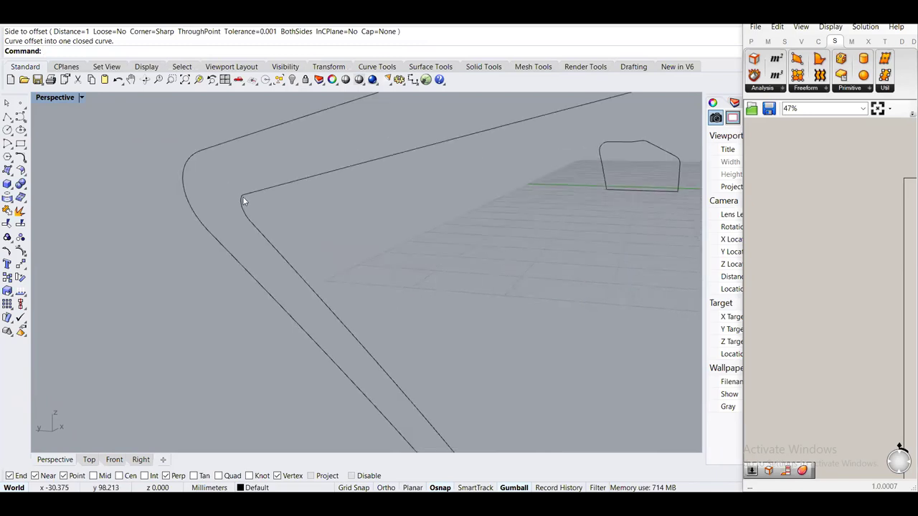
scroll(242, 201, down, 4)
key(ctrl+z)
Try a loose inward offset of 1 mm on the nearer end outline and undo it
click(299, 167)
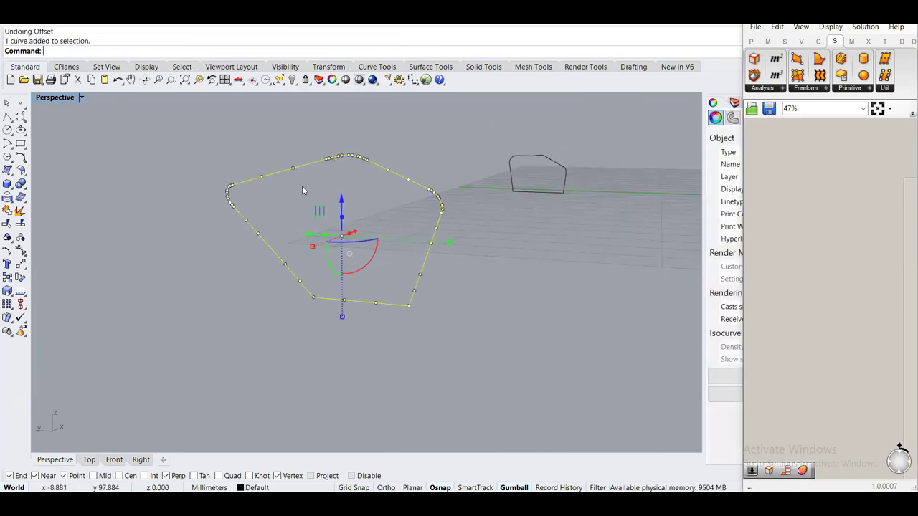
key(Return)
click(112, 51)
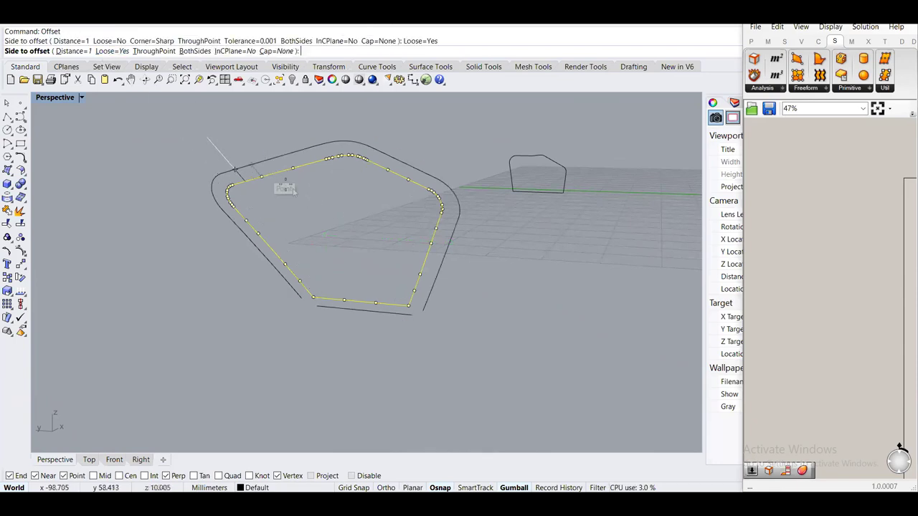
click(306, 217)
scroll(251, 191, up, 3)
scroll(250, 191, down, 3)
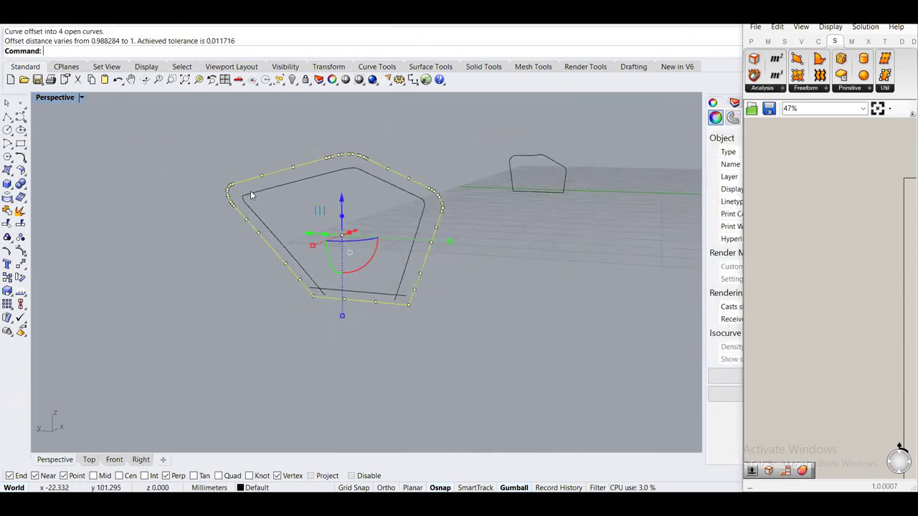
key(ctrl+z)
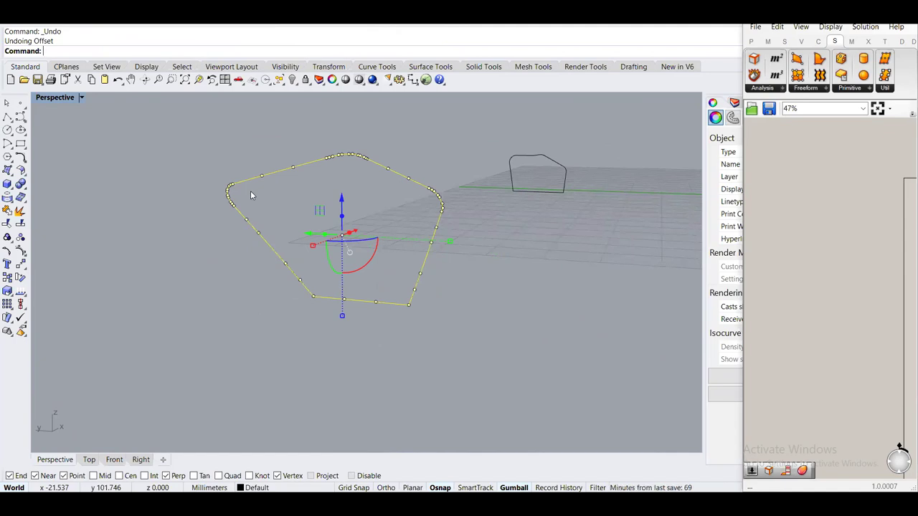
Offset the nearer end outline inward by 1.5 mm with the Loose option off, and deselect it
key(Return)
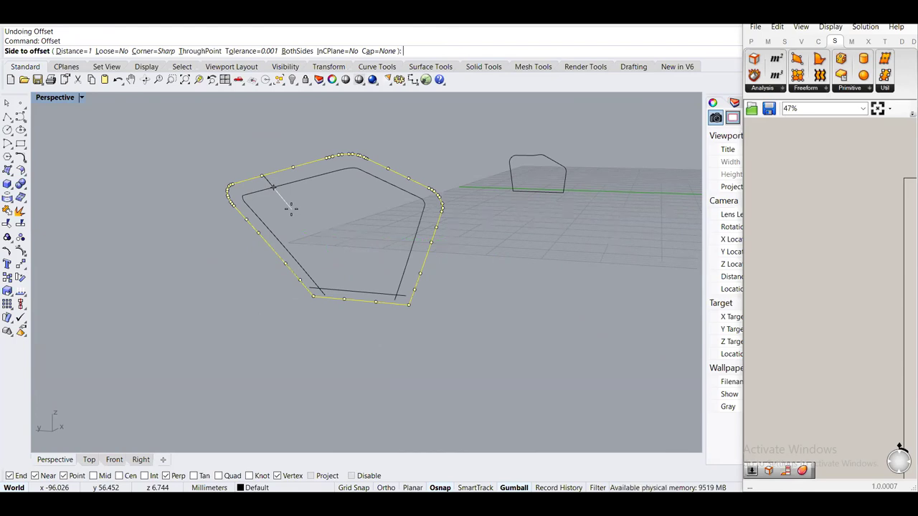
text(2)
key(BackSpace)
text(1.5)
key(Return)
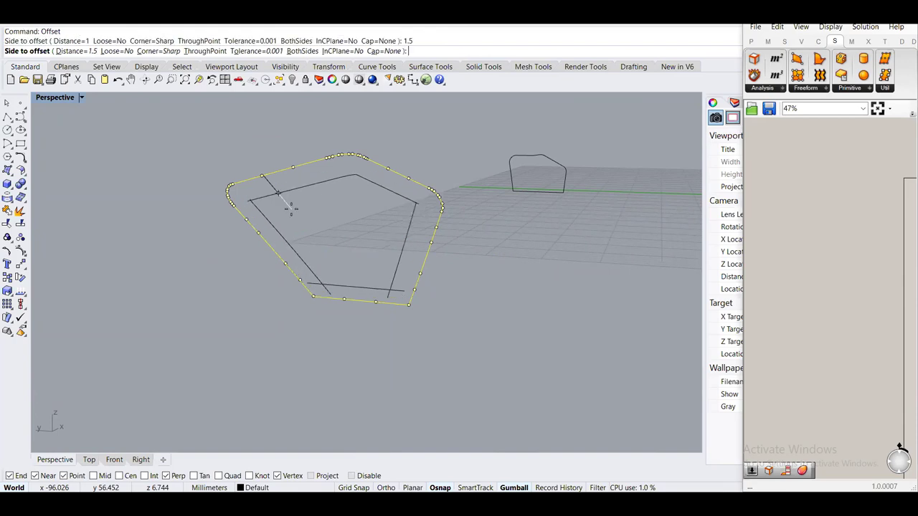
click(294, 203)
click(194, 225)
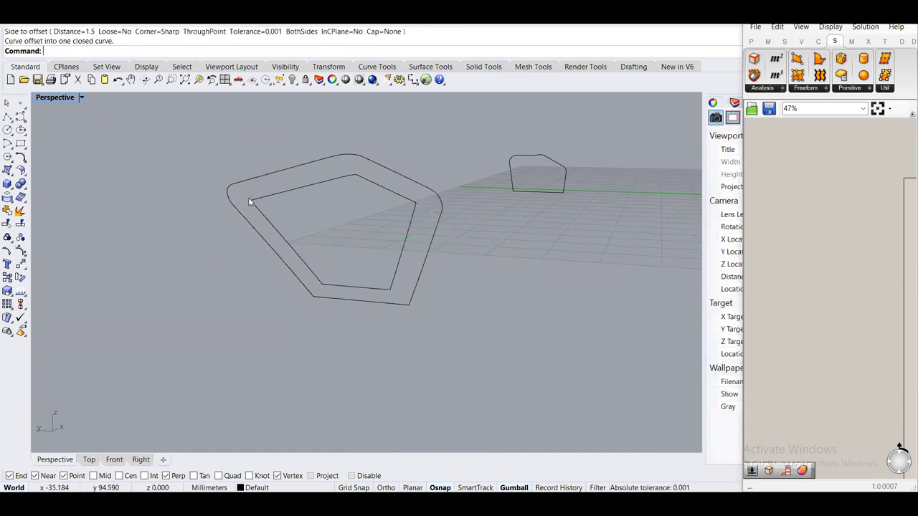
Rebuild the inner offset curve of the larger end outline with 10 points and degree 3, deleting the input
scroll(262, 196, up, 3)
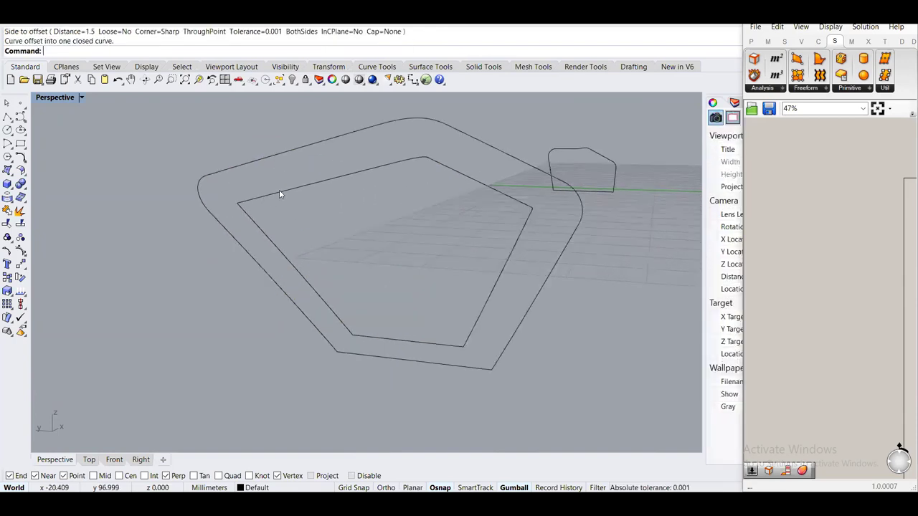
click(280, 193)
text(Rebuild)
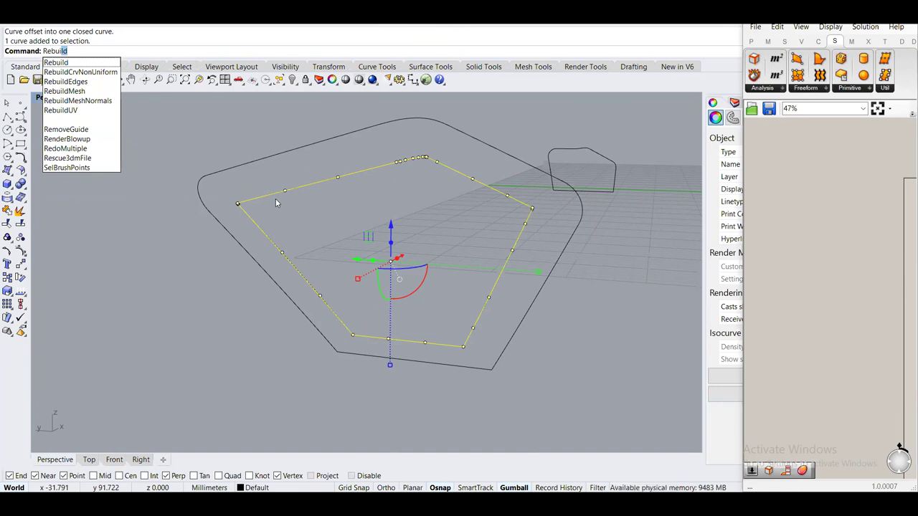
key(Return)
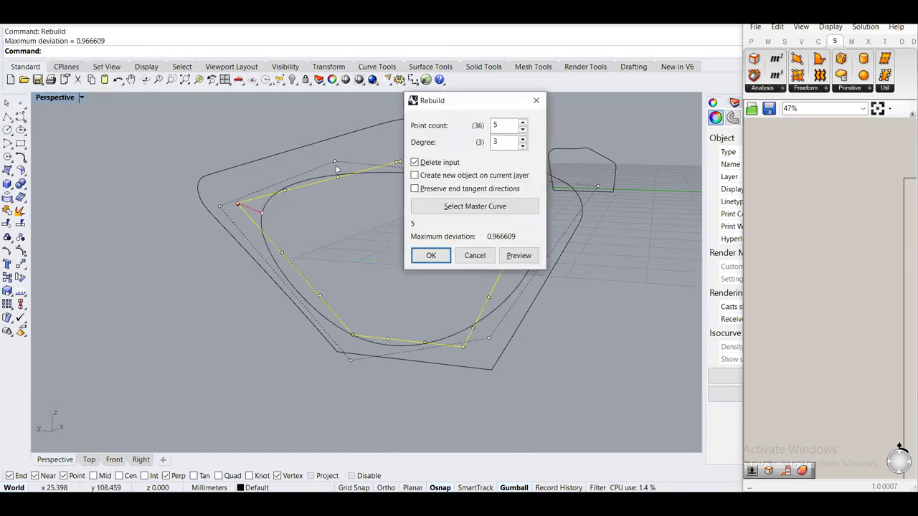
drag(482, 104, 416, 109)
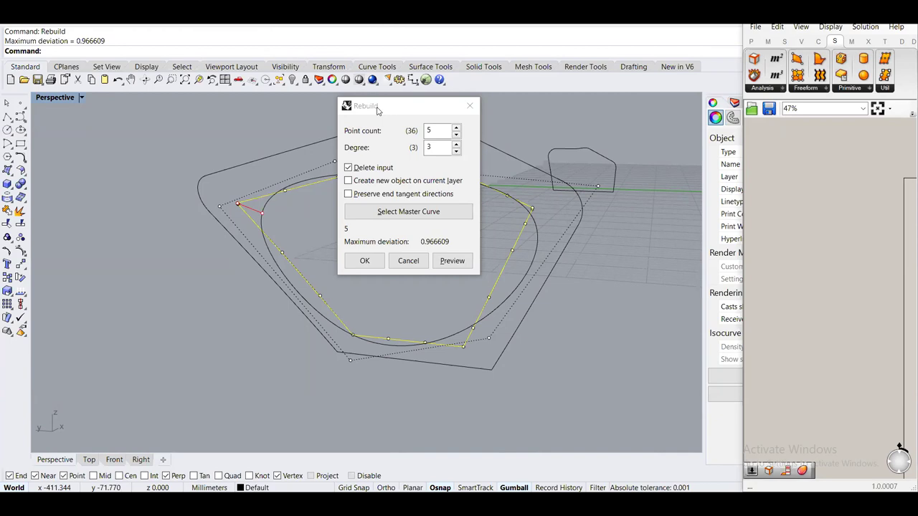
drag(387, 116, 625, 146)
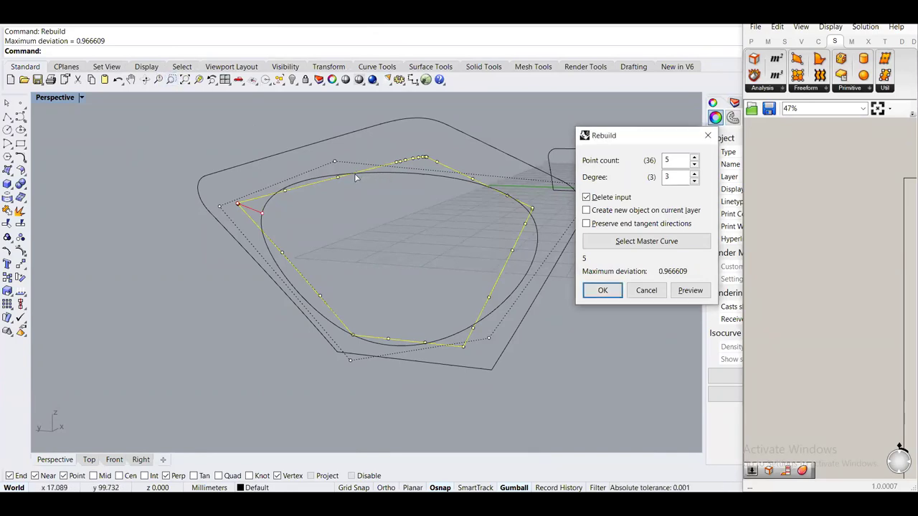
drag(627, 142, 569, 141)
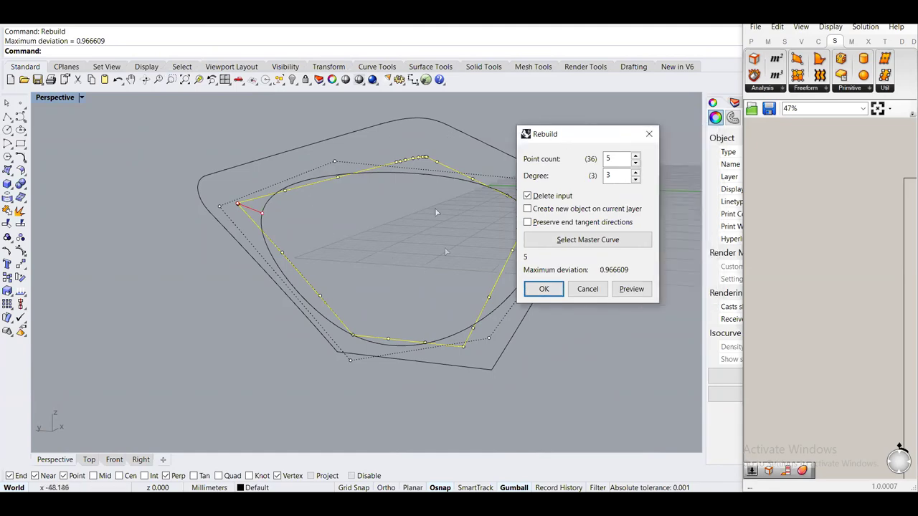
mouse_move(379, 231)
right_down()
mouse_move(349, 219)
mouse_move(375, 219)
mouse_move(378, 231)
right_up()
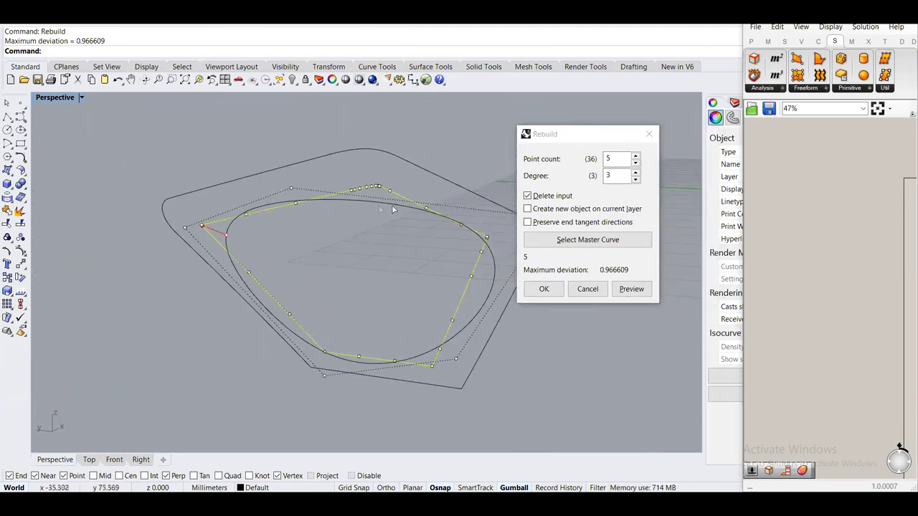
drag(558, 137, 562, 139)
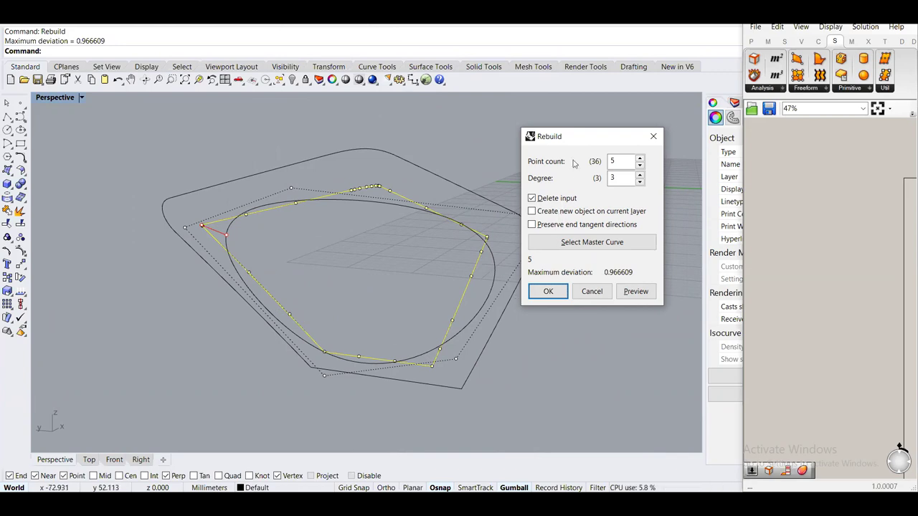
double_click(624, 161)
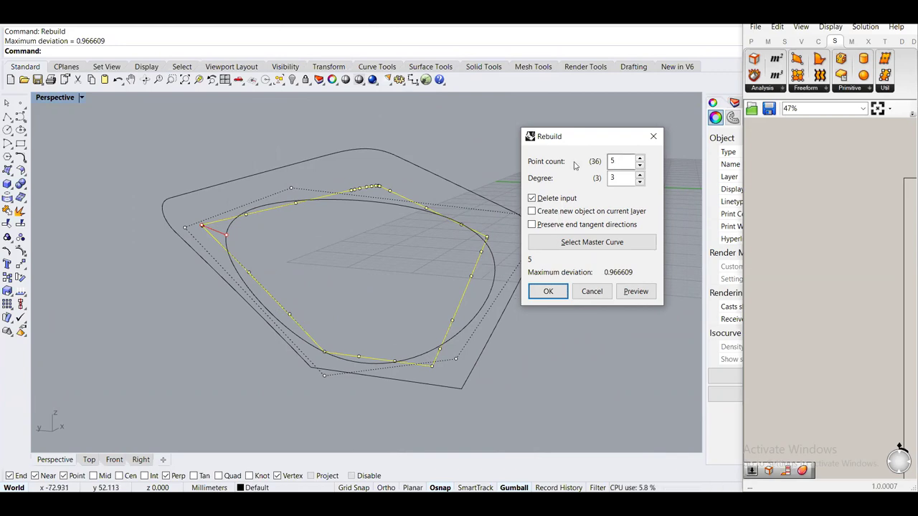
double_click(622, 161)
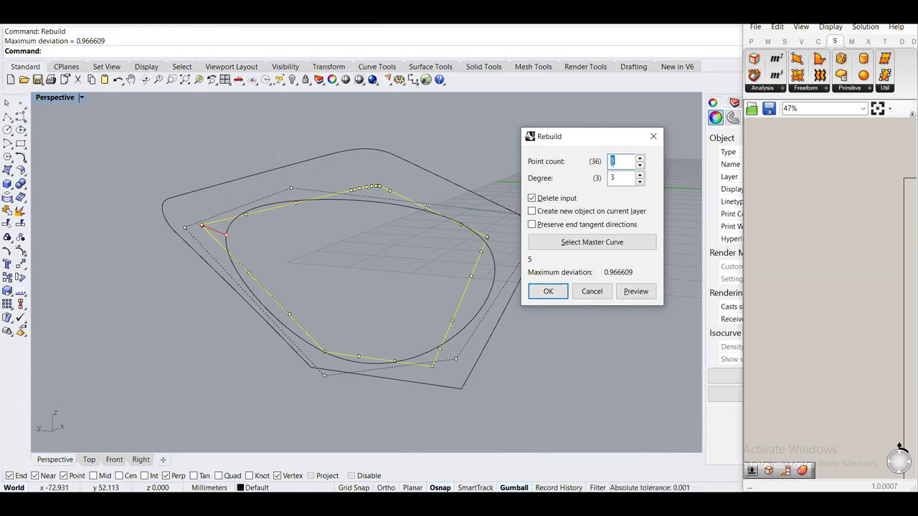
click(615, 162)
double_click(615, 162)
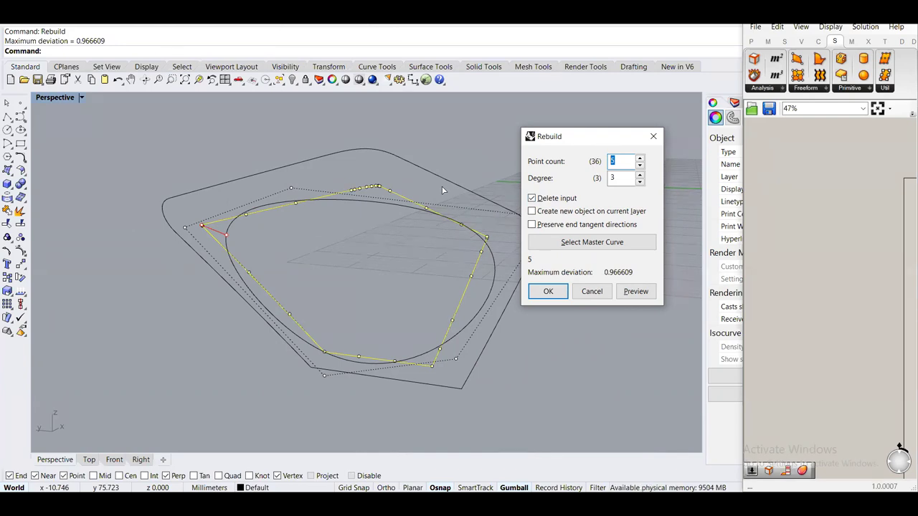
text(10)
click(635, 291)
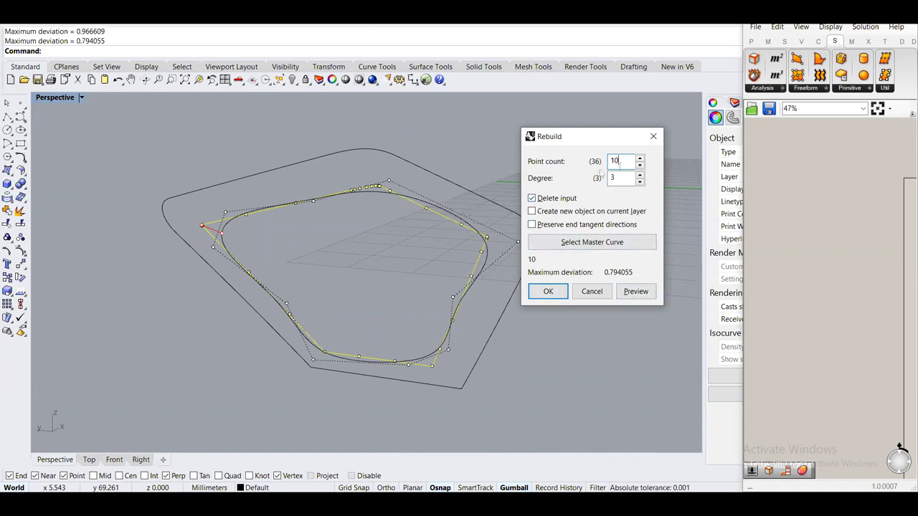
click(550, 294)
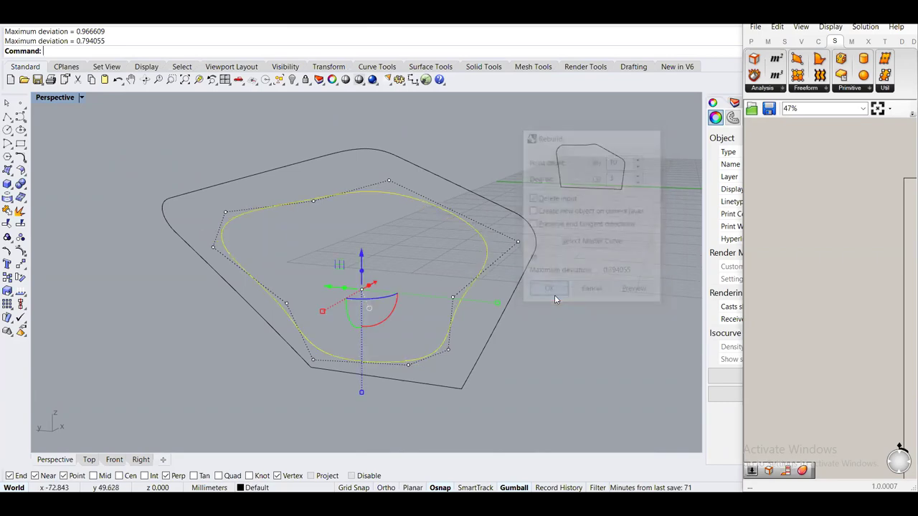
Offset the smaller end outline inward by 1.5 mm with sharp corners and Loose off
right_drag(556, 303, 567, 289)
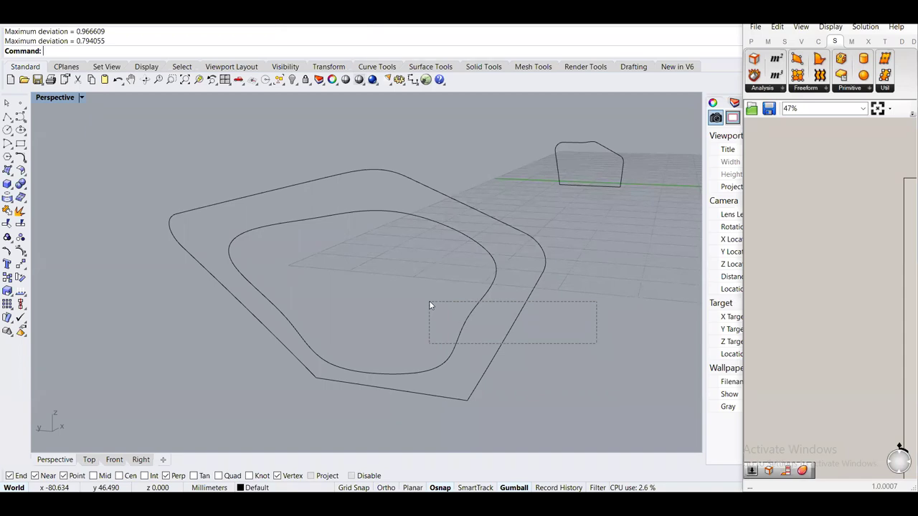
right_drag(607, 324, 479, 266)
scroll(307, 307, up, 5)
click(334, 261)
right_click(335, 263)
click(551, 291)
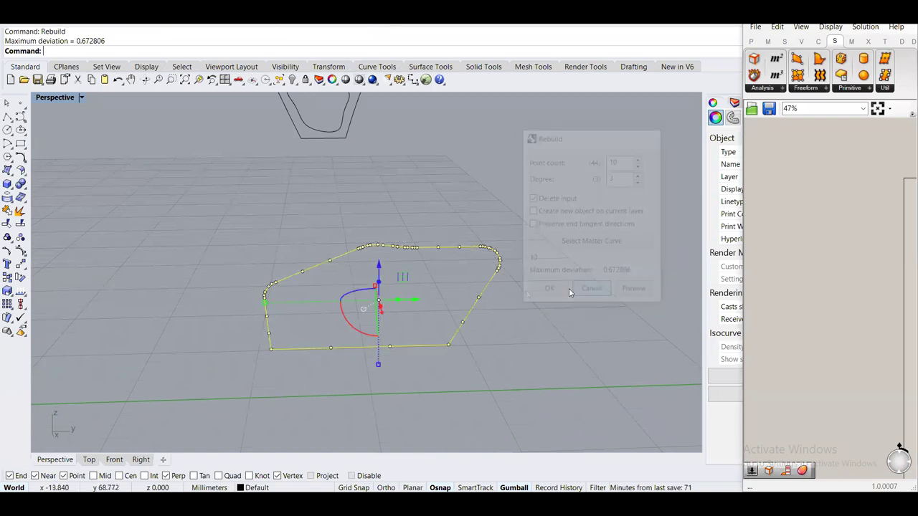
text(offset)
key(Return)
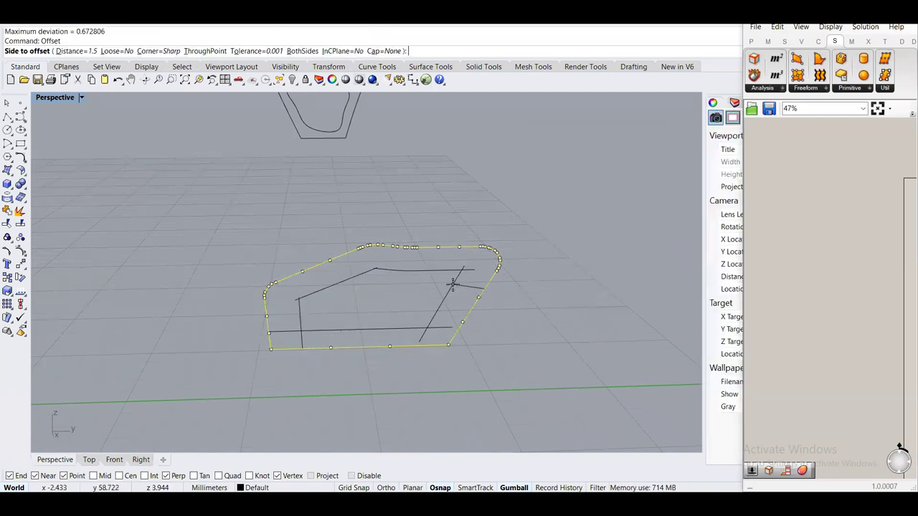
click(415, 288)
Rebuild the smaller end's inner offset curve with 10 points and degree 3
click(431, 271)
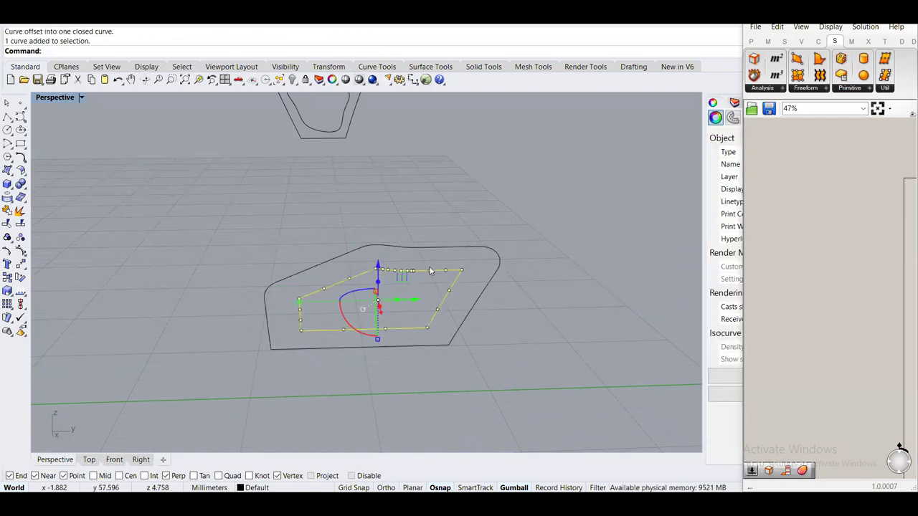
key(Return)
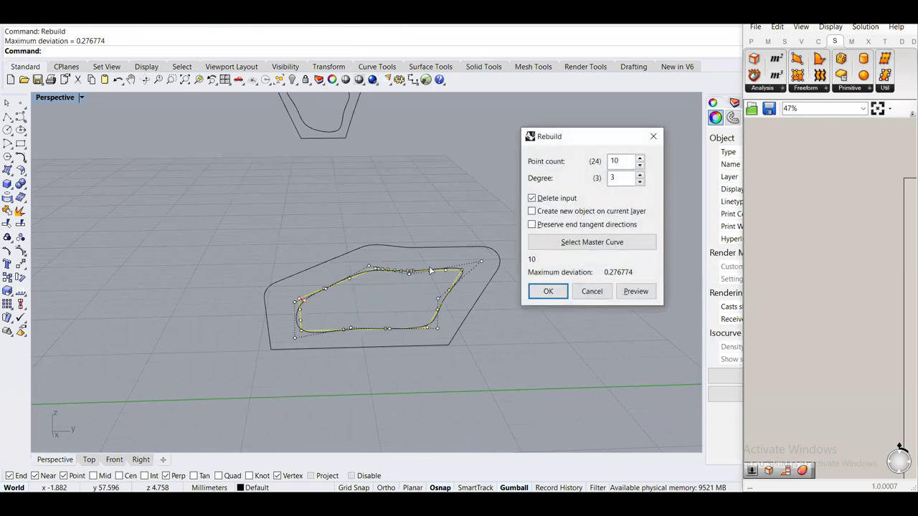
click(548, 291)
Create a planar ring surface between the outer and inner curves of the smaller end with PlanarSrf
right_drag(423, 286, 395, 282)
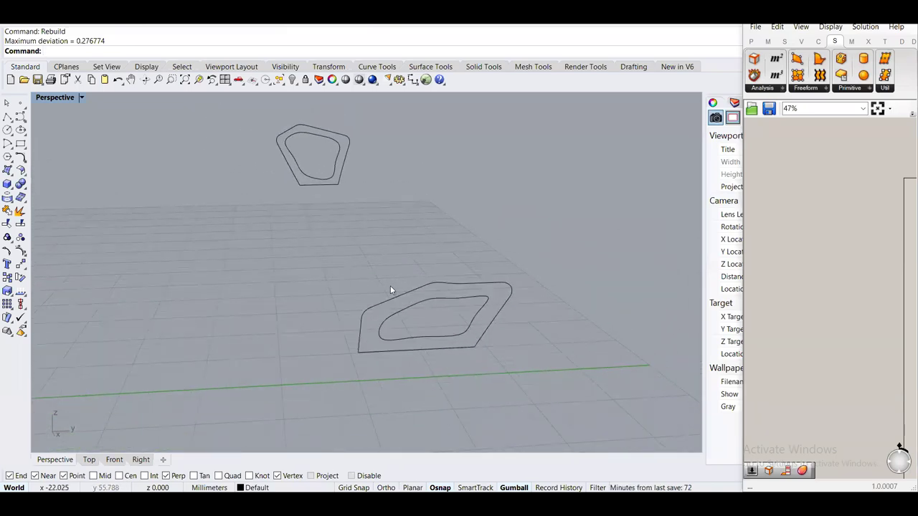
right_drag(387, 294, 492, 294)
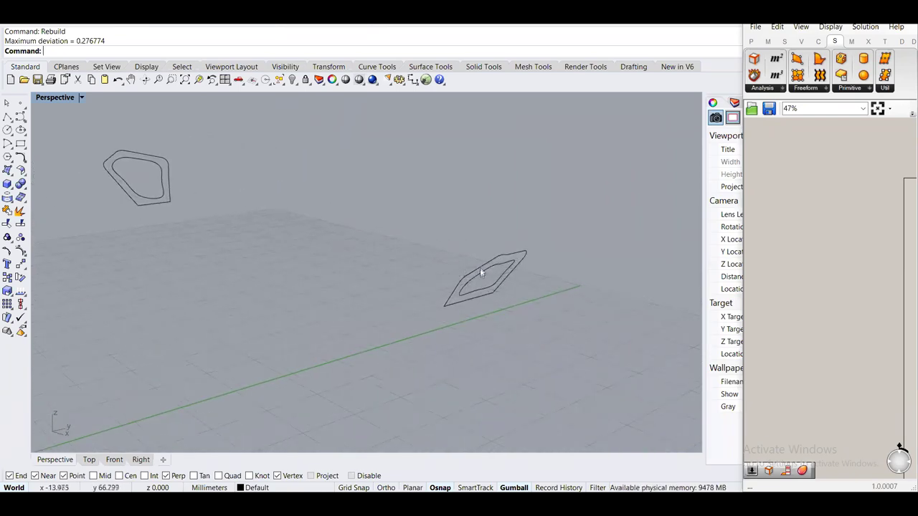
click(481, 271)
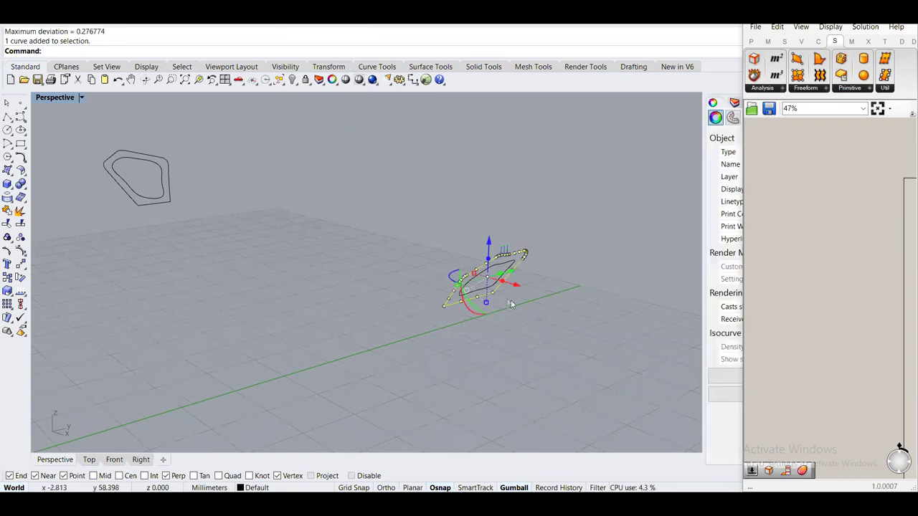
scroll(505, 306, up, 3)
click(445, 254)
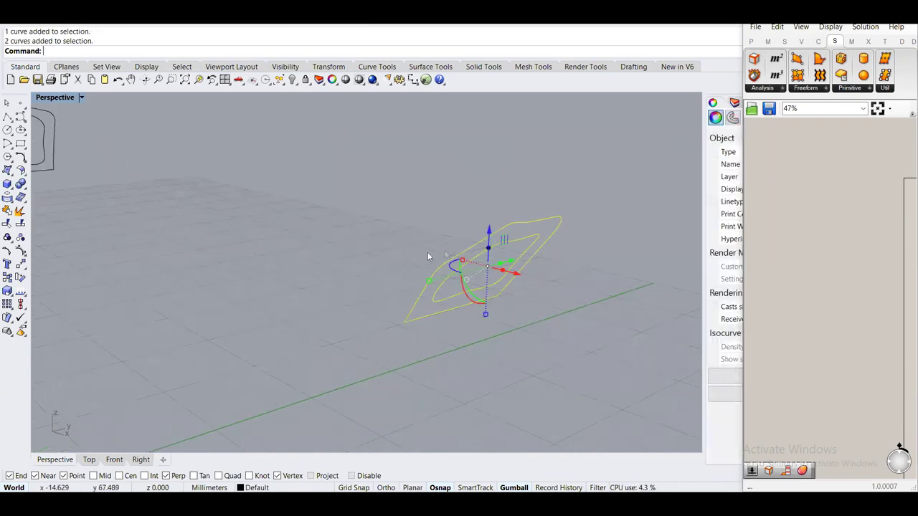
text(PlanarSrf)
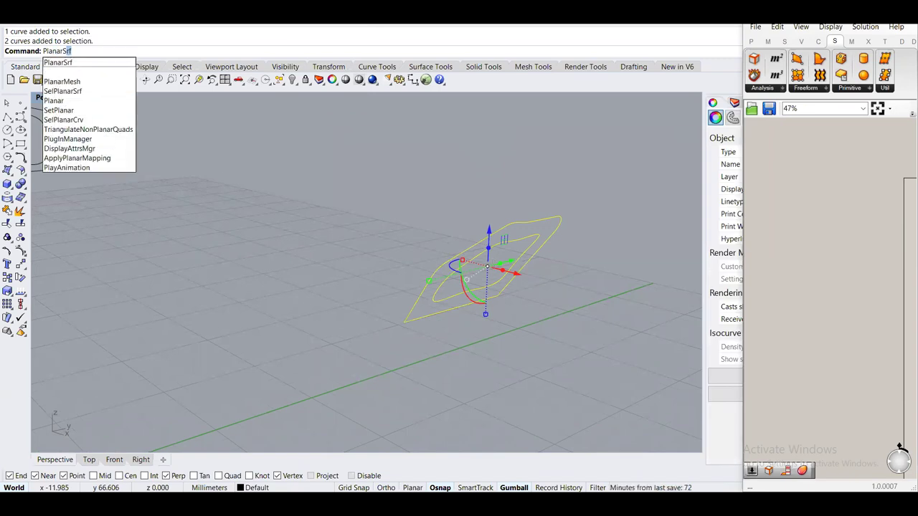
key(Return)
Fill the area between the two curves of the larger end with a planar surface
right_drag(414, 223, 256, 246)
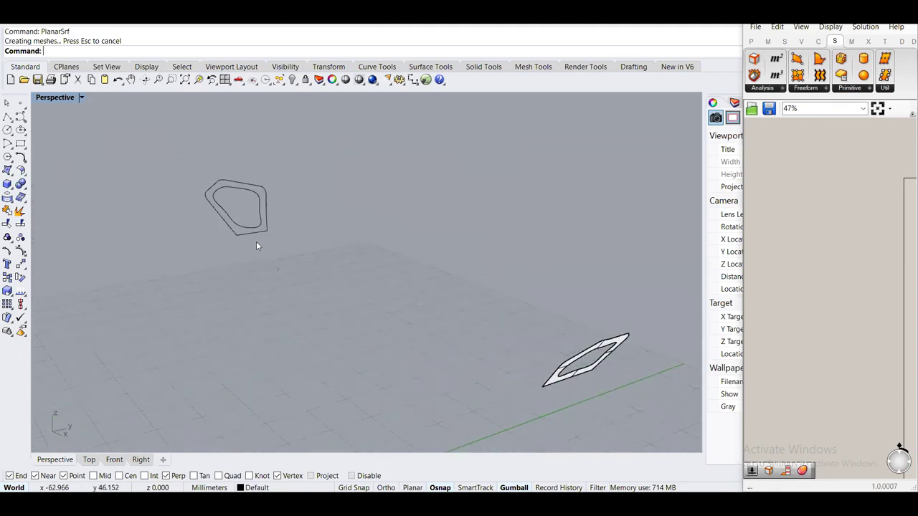
drag(279, 271, 183, 176)
key(Return)
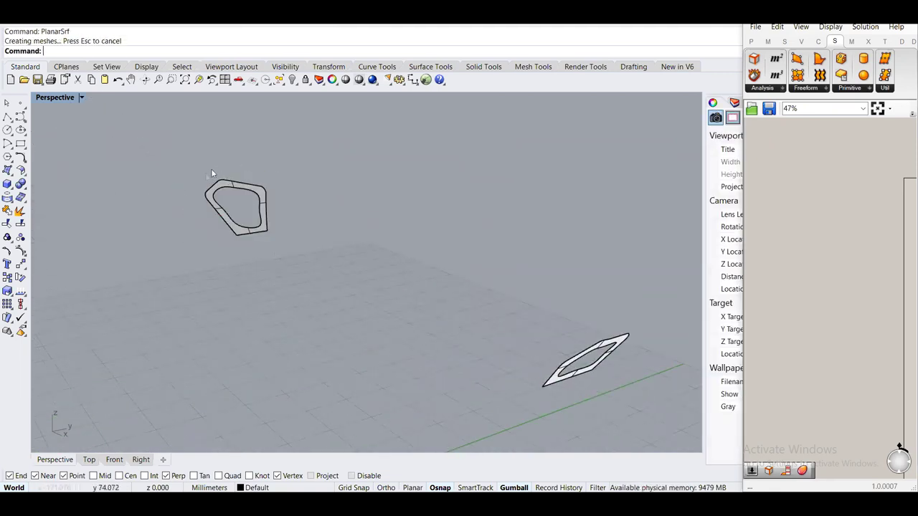
Extrude the inner opening curve of the smaller end ring by 0.3 mm with ExtrudeCrv, without a solid
right_drag(262, 235, 423, 356)
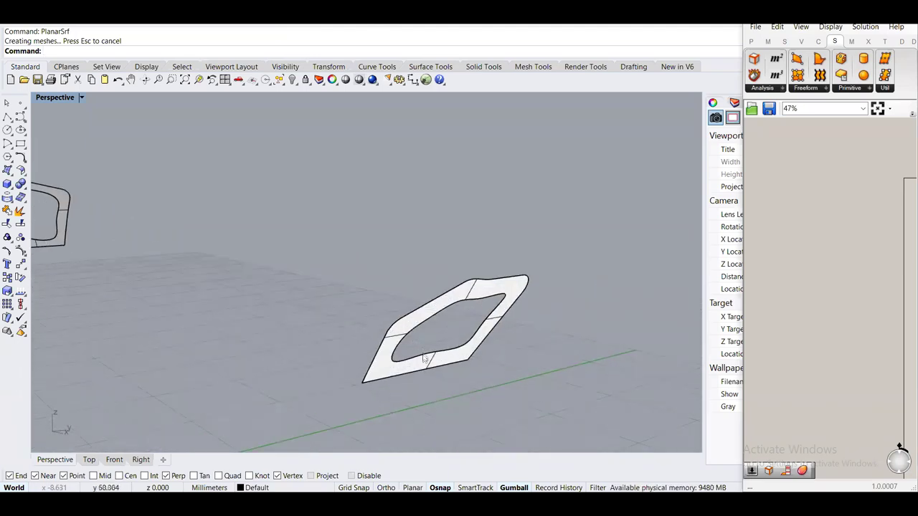
click(425, 357)
click(452, 384)
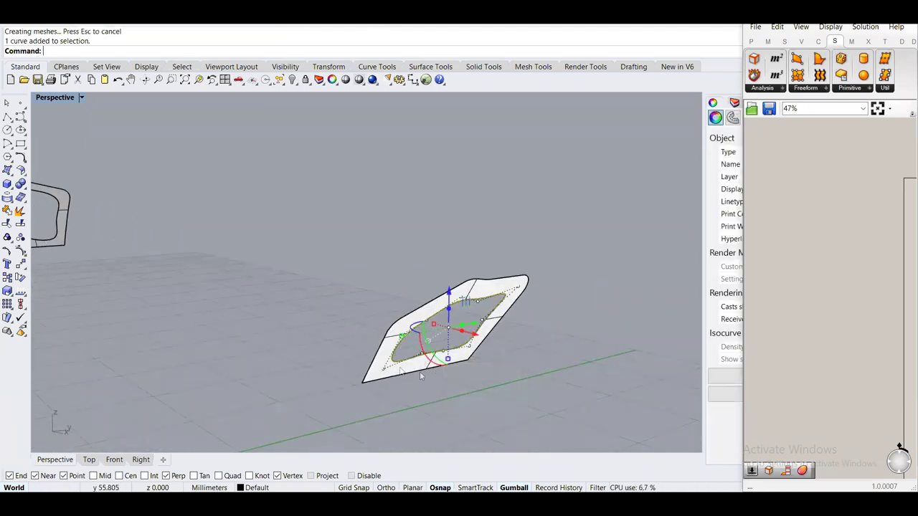
scroll(428, 330, up, 3)
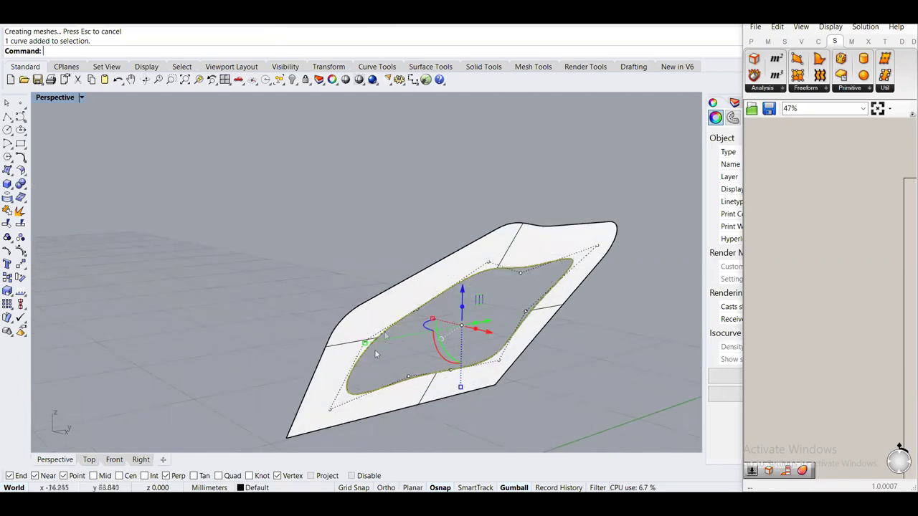
right_drag(307, 318, 350, 311)
text(ExtrudeCrv)
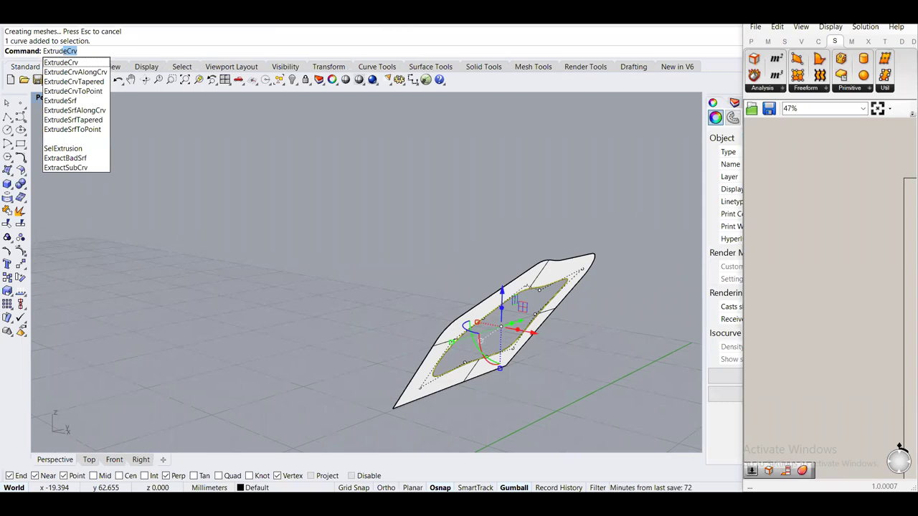
key(Return)
right_drag(348, 300, 434, 307)
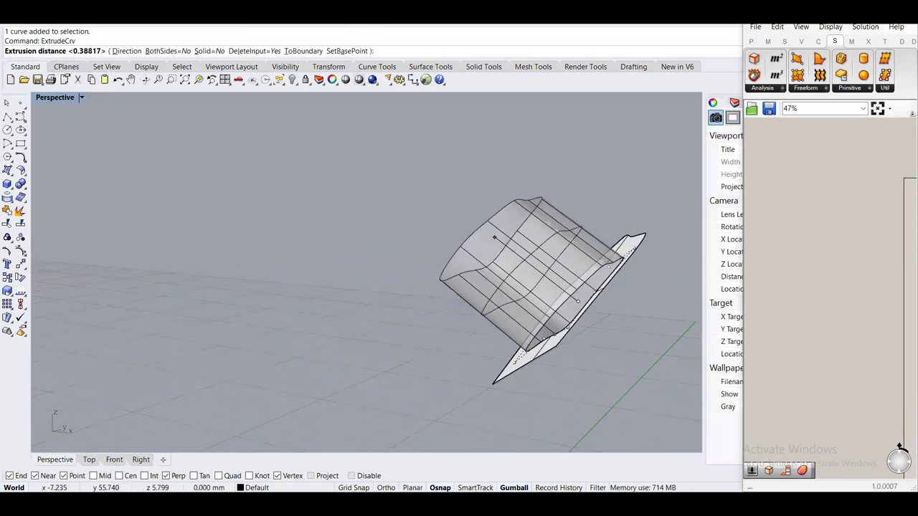
text(0.1)
key(BackSpace)
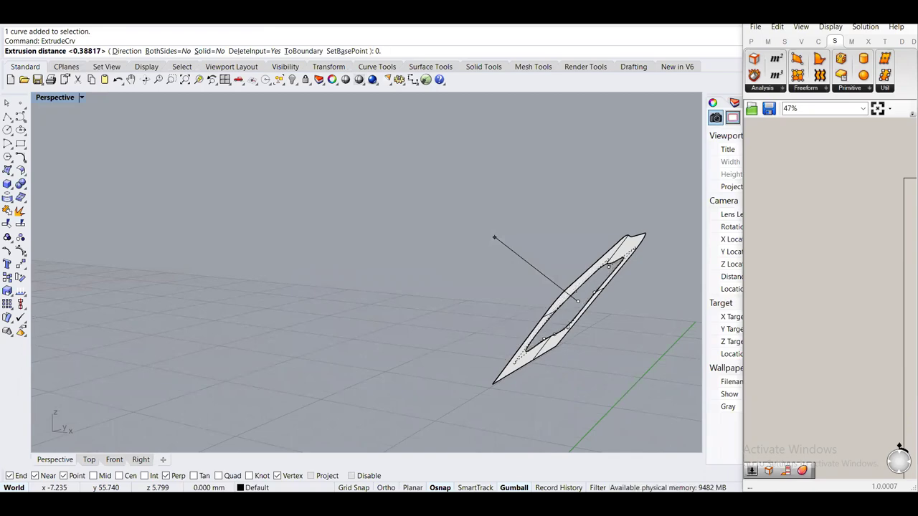
text(3)
key(Return)
Extrude the inner opening curve of the larger end ring by 0.3 mm with ExtrudeCrv, without a solid
right_drag(478, 320, 512, 308)
scroll(512, 309, up, 3)
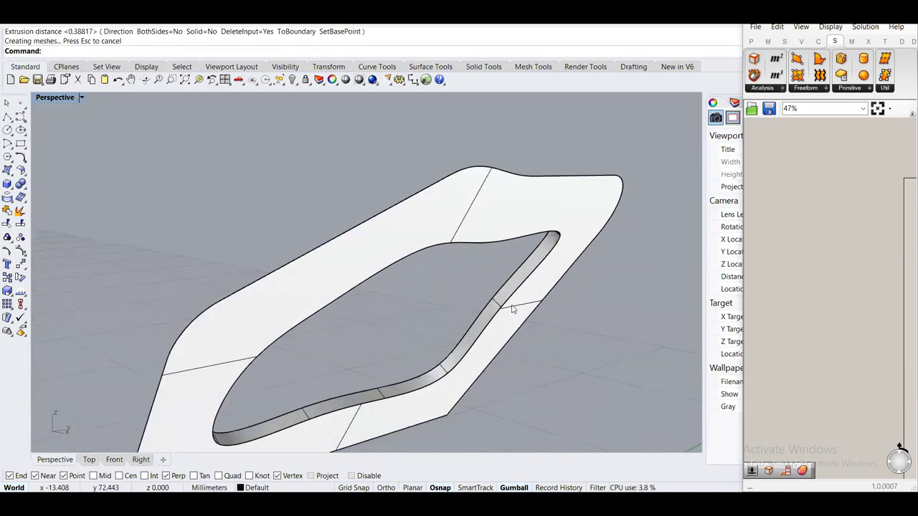
scroll(512, 308, down, 6)
shift+right_drag(338, 297, 412, 300)
right_drag(246, 285, 550, 289)
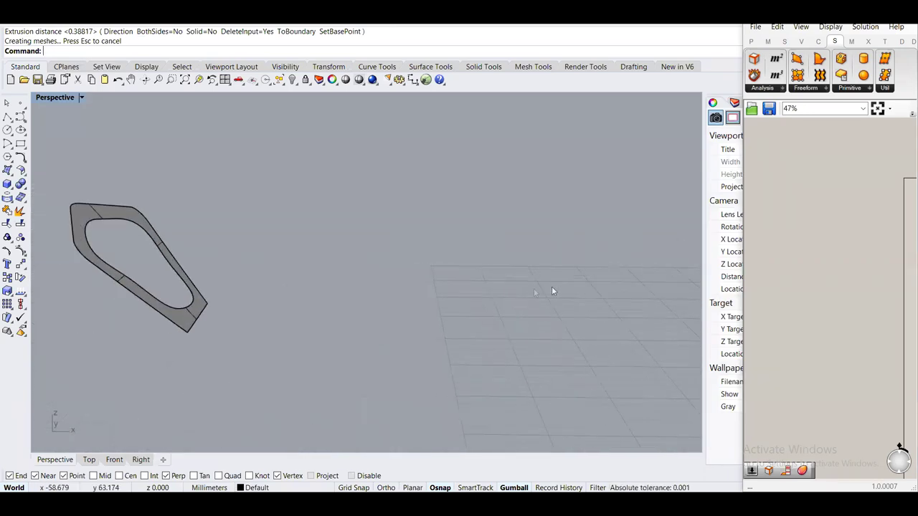
right_drag(150, 254, 151, 210)
click(150, 214)
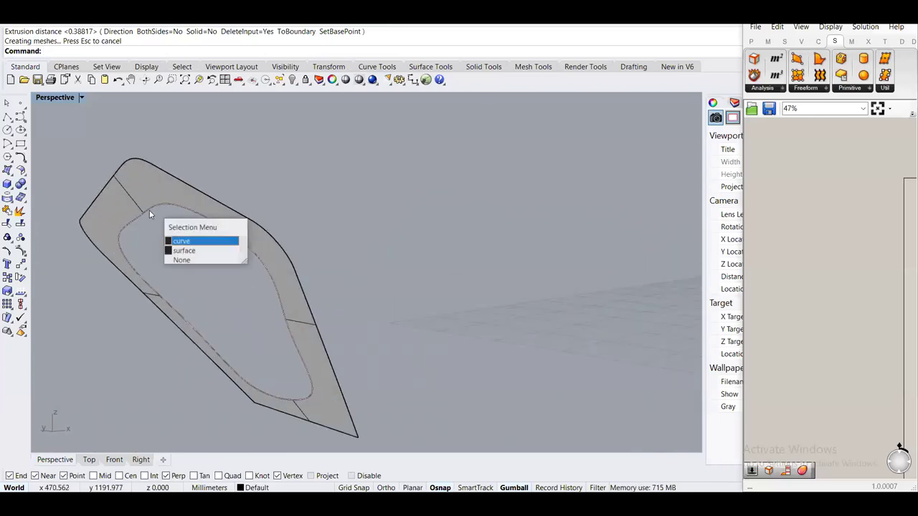
click(196, 242)
text(ExtrudeCrv)
key(Return)
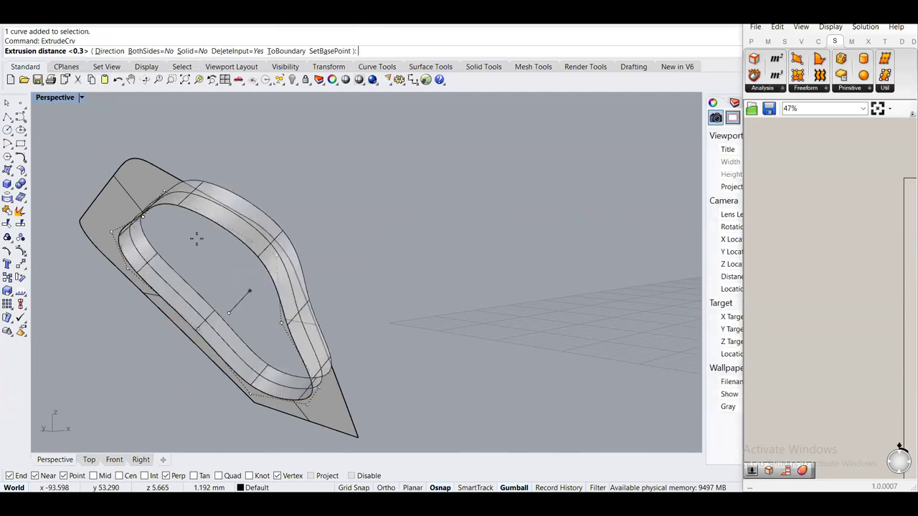
click(196, 238)
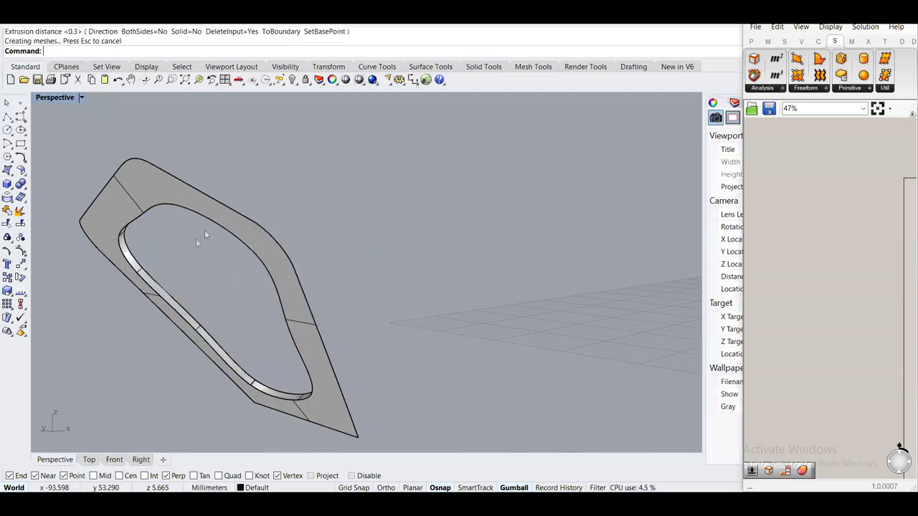
Show the hidden body together with both extruded end rings
right_drag(257, 190, 351, 216)
scroll(351, 217, up, 5)
scroll(382, 321, down, 5)
right_drag(434, 294, 290, 327)
scroll(299, 320, down, 4)
key(Return)
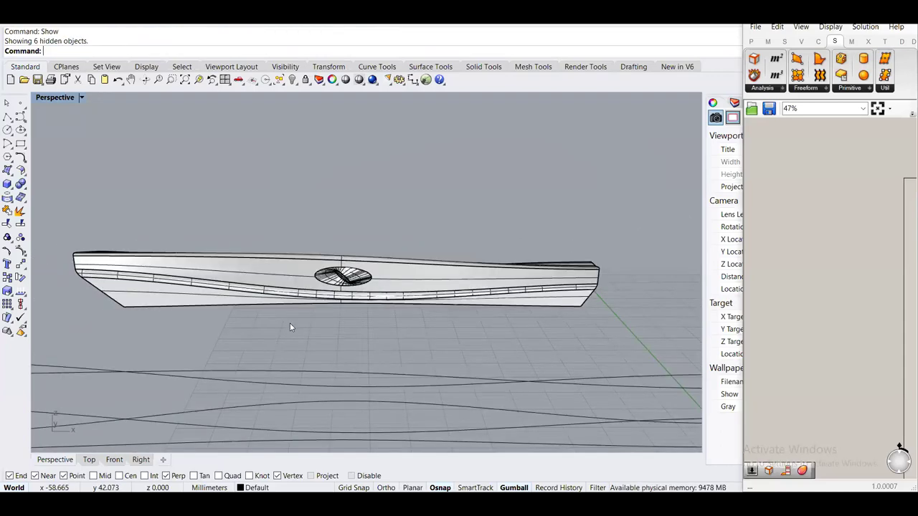
Join the body with both end rings and their opening extrusions, and cap the resulting polysurface
right_drag(313, 324, 448, 321)
drag(467, 356, 248, 203)
right_drag(249, 203, 310, 258)
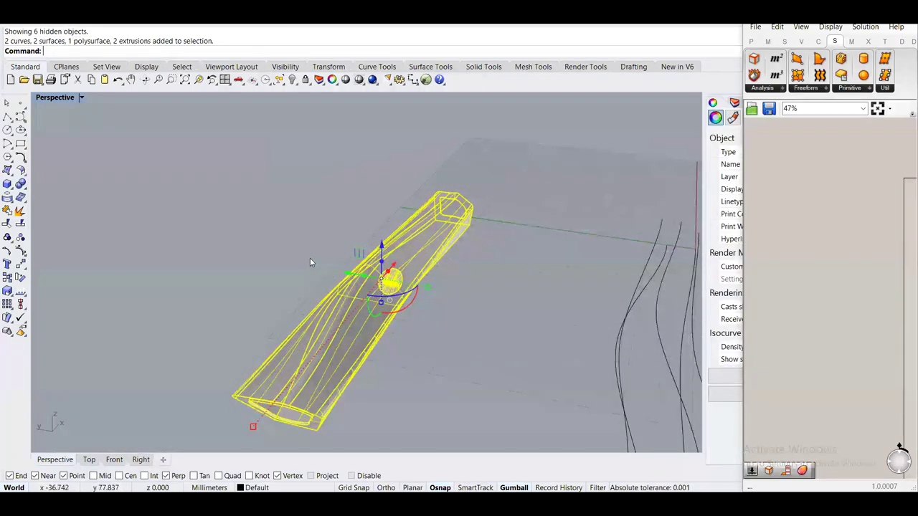
key(Return)
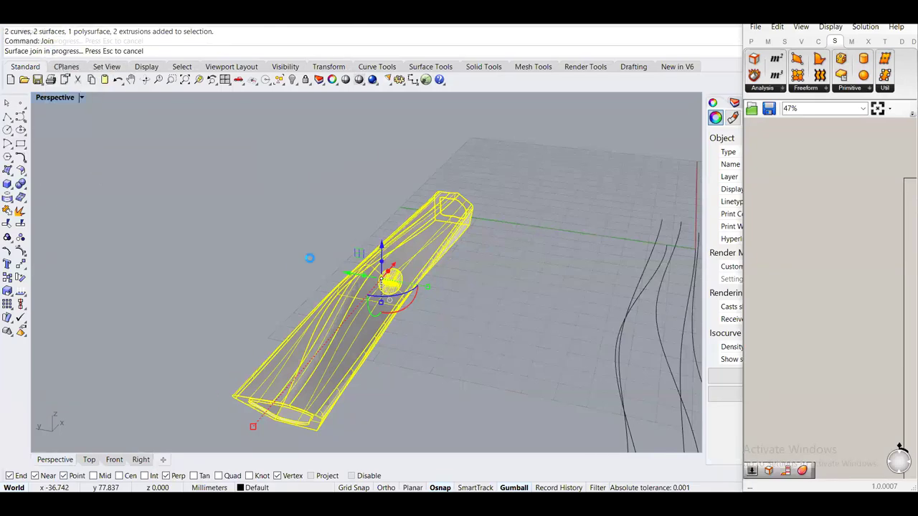
text(Cap)
key(Return)
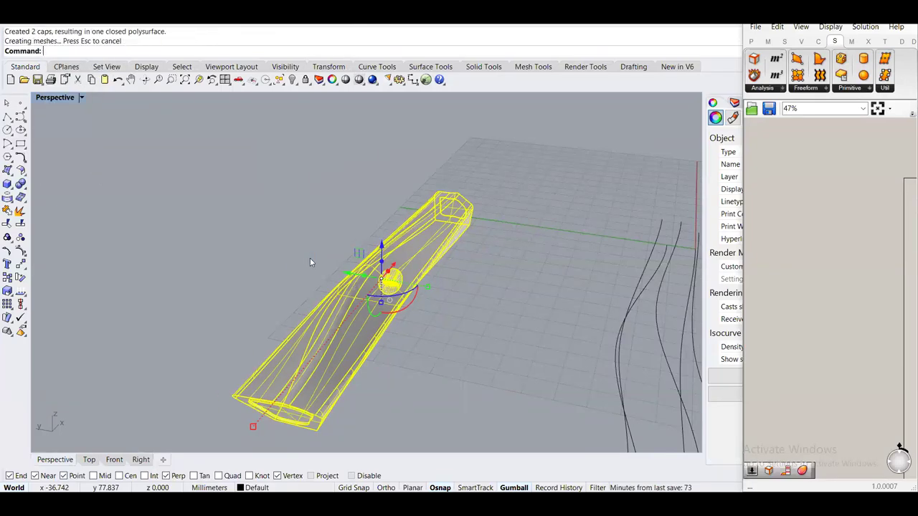
key(Escape)
Examine the capped body from several sides, including the oval recess and the end openings
right_drag(310, 258, 310, 296)
scroll(308, 292, up, 5)
scroll(297, 249, down, 3)
right_drag(297, 249, 205, 223)
right_drag(381, 258, 368, 301)
scroll(191, 246, up, 4)
scroll(190, 246, down, 4)
scroll(412, 316, up, 5)
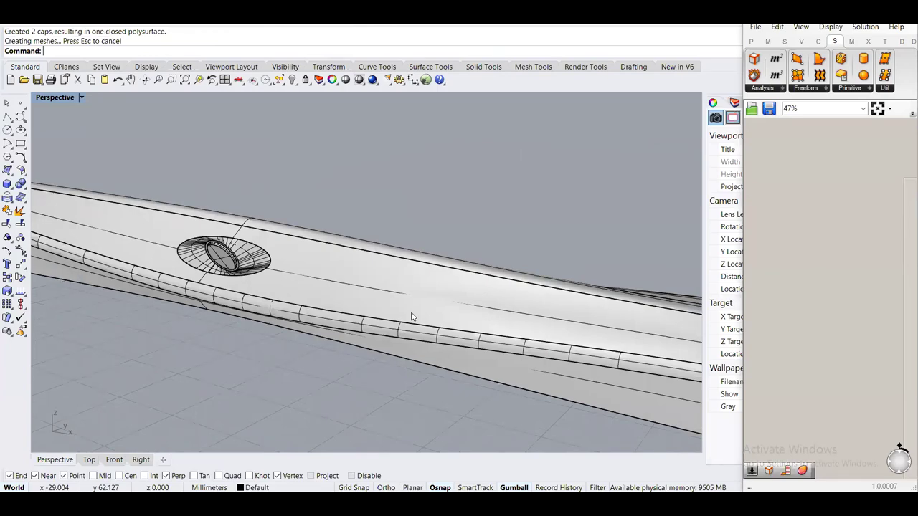
scroll(411, 316, down, 2)
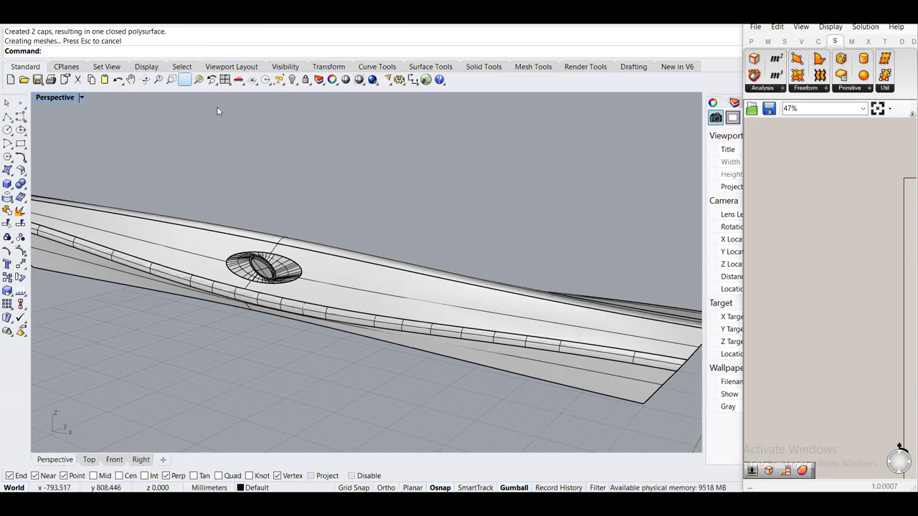
scroll(422, 209, down, 5)
right_drag(469, 239, 423, 244)
scroll(446, 230, up, 3)
scroll(423, 244, up, 2)
Undo the cap, join, show, ring extrusions, planar surfaces, rebuilds and offsets back to the two plain end border curves
key(ctrl+z)
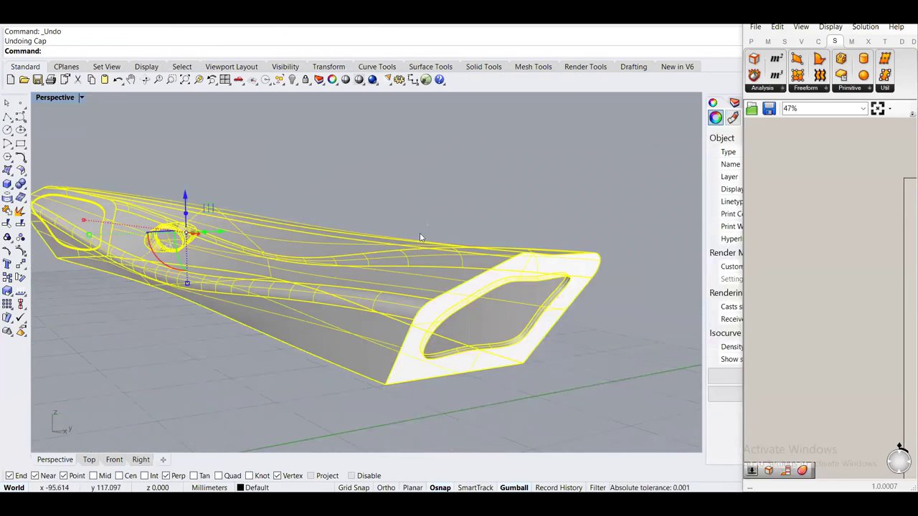
key(ctrl+z)
scroll(440, 256, up, 6)
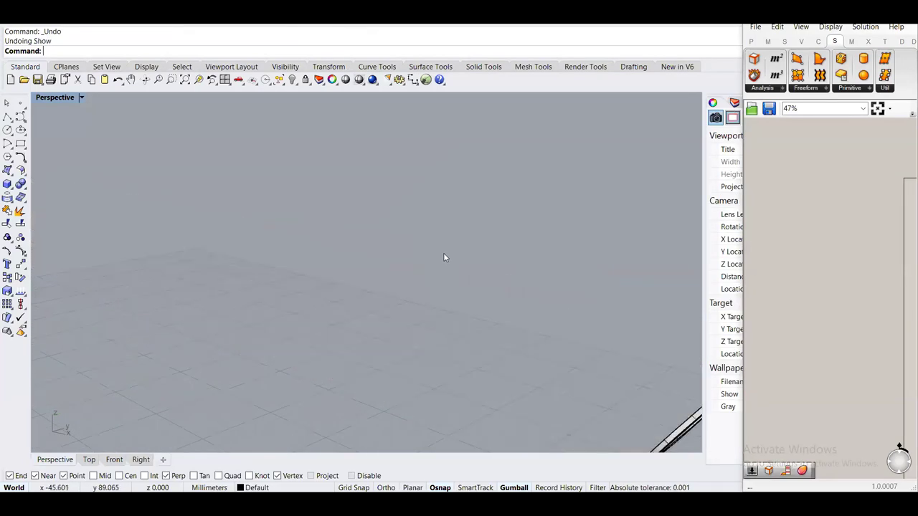
scroll(443, 257, down, 3)
key(ctrl+z)
key(ctrl+z)
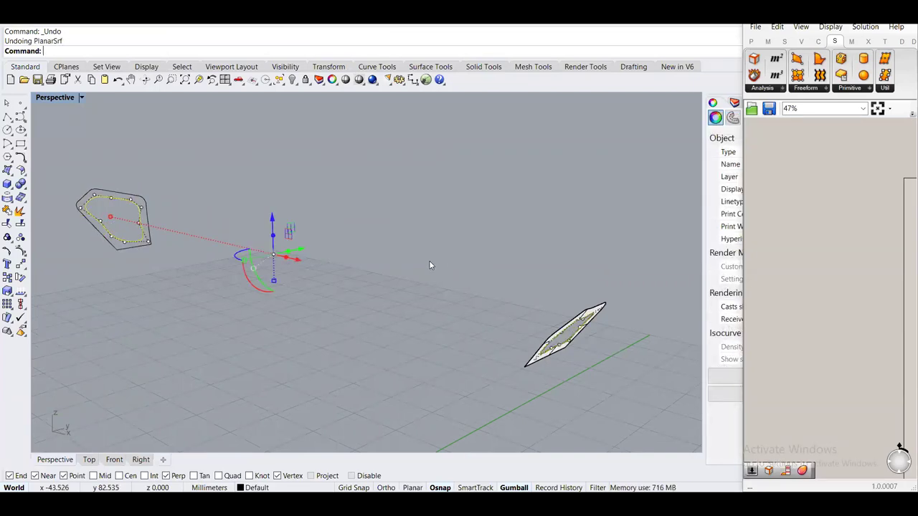
key(ctrl+z)
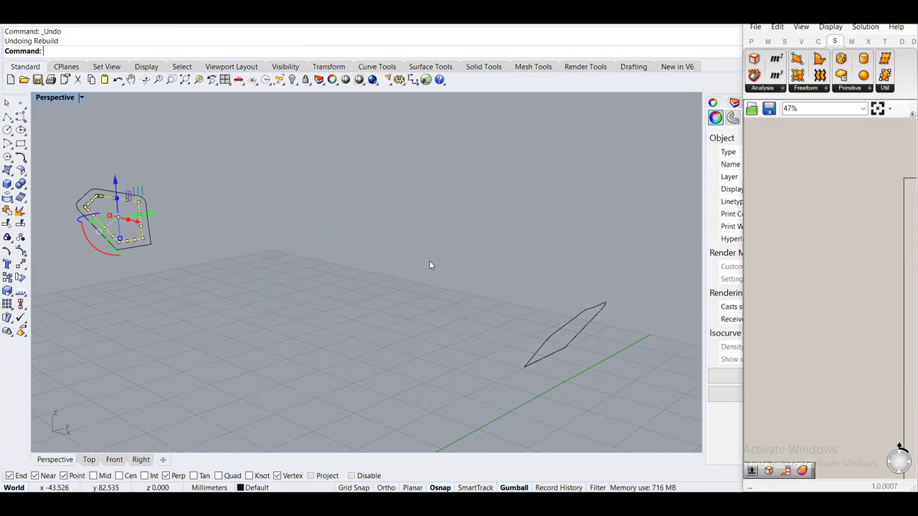
key(ctrl+z)
Offset the larger end's border curve inward by 1.5 mm with sharp corners
right_drag(429, 265, 397, 283)
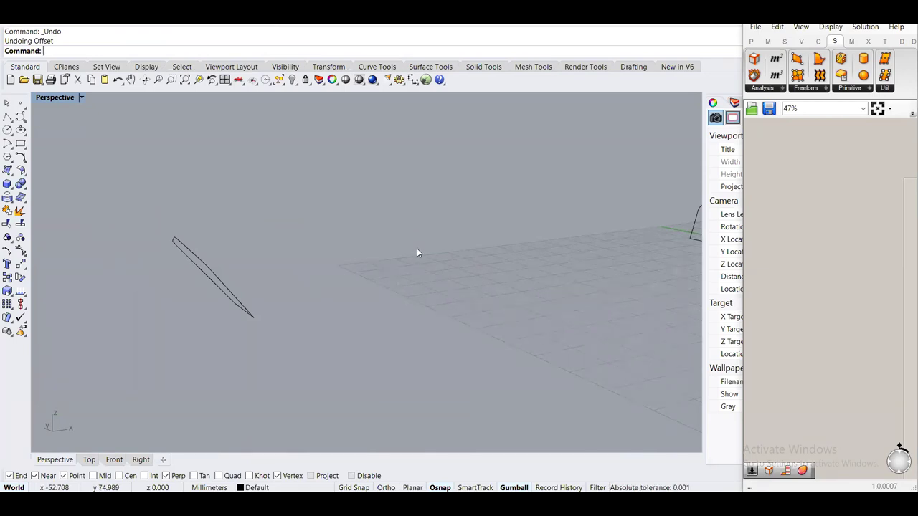
right_drag(334, 279, 367, 275)
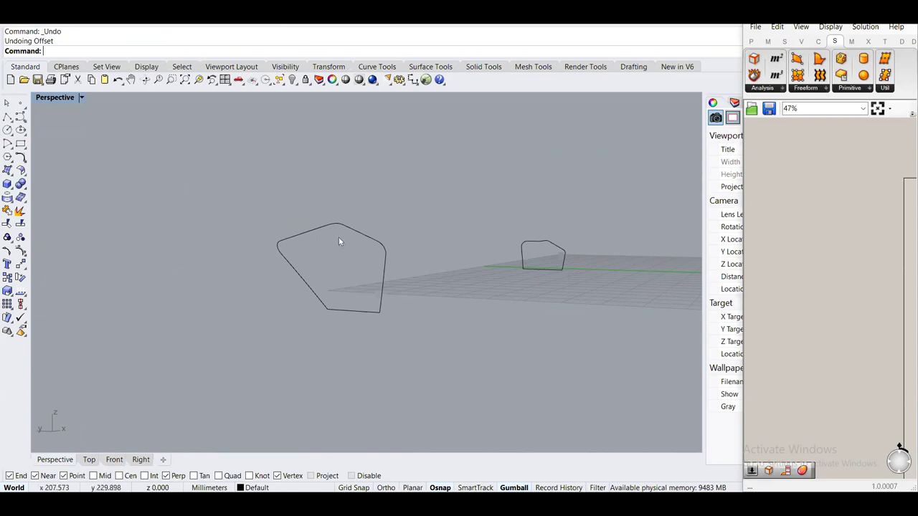
scroll(347, 230, up, 2)
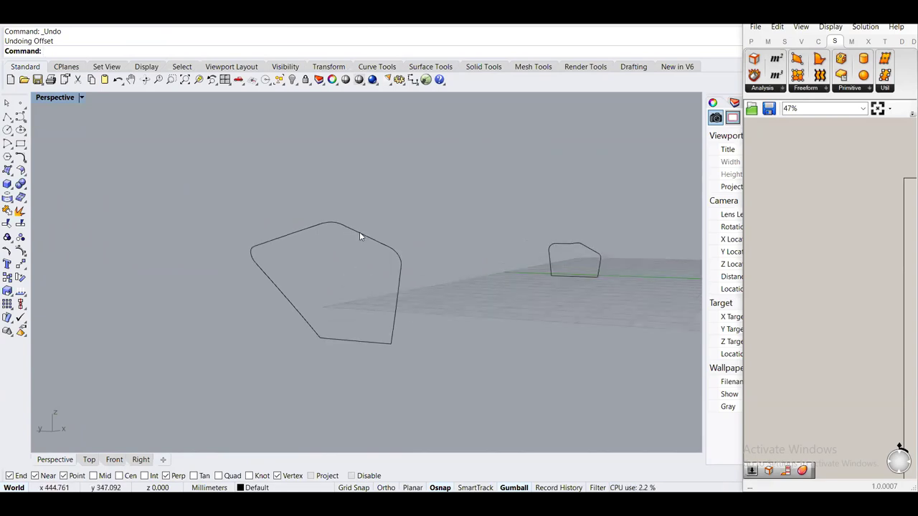
text(of)
key(Return)
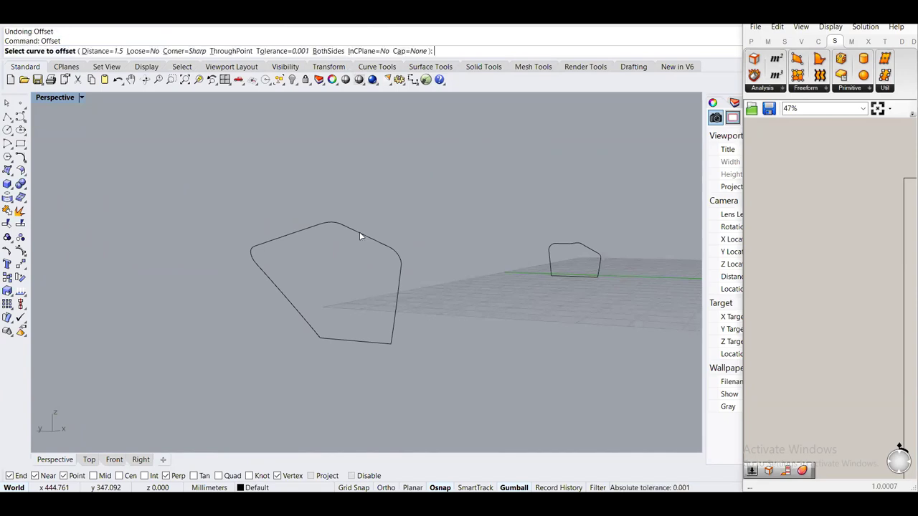
click(360, 231)
click(368, 248)
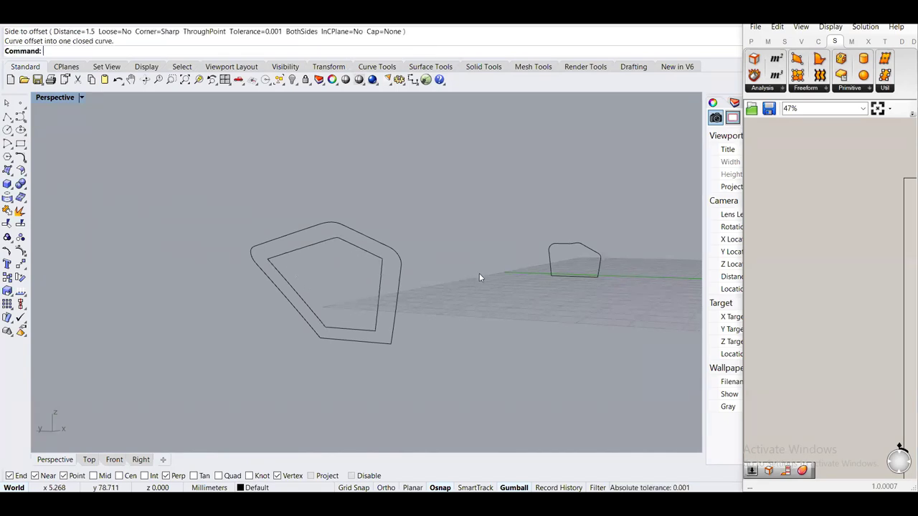
Offset the smaller end's border curve inward by 1.5 mm with sharp corners
click(594, 248)
key(Return)
scroll(574, 259, up, 5)
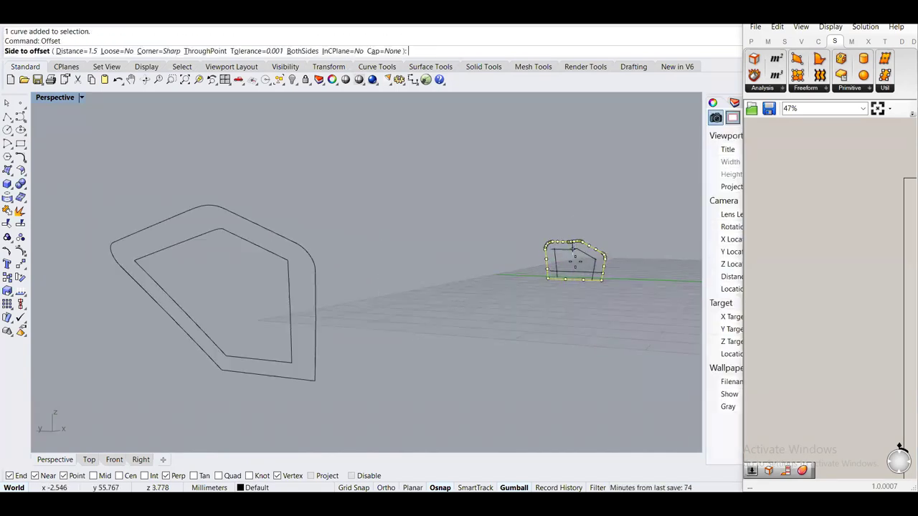
click(547, 260)
click(468, 256)
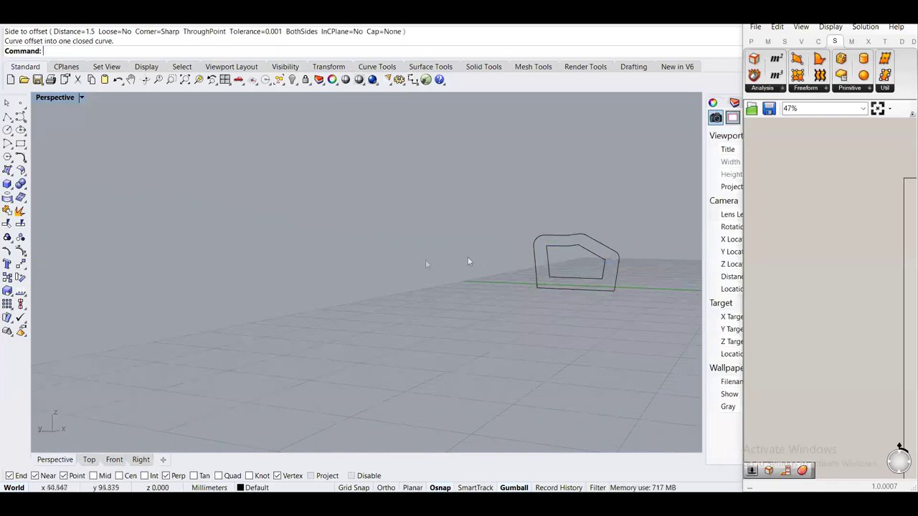
Rebuild the inner offset curves of both ends with 10 points and degree 3, deleting the input
click(564, 272)
scroll(564, 272, down, 5)
shift+click(394, 248)
text(Reb)
key(Return)
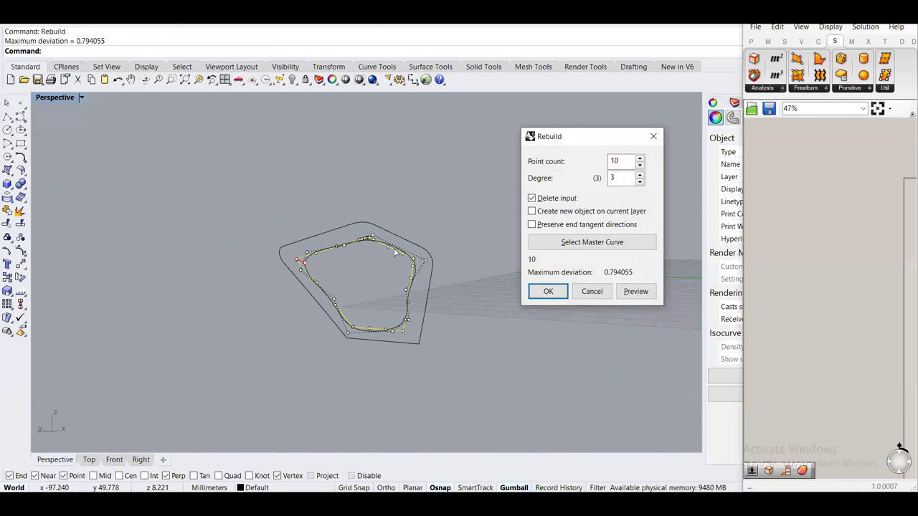
click(548, 292)
Create planar ring surfaces between the outer and inner curves of both ends with PlanarSrf
drag(478, 330, 380, 290)
text(Plan)
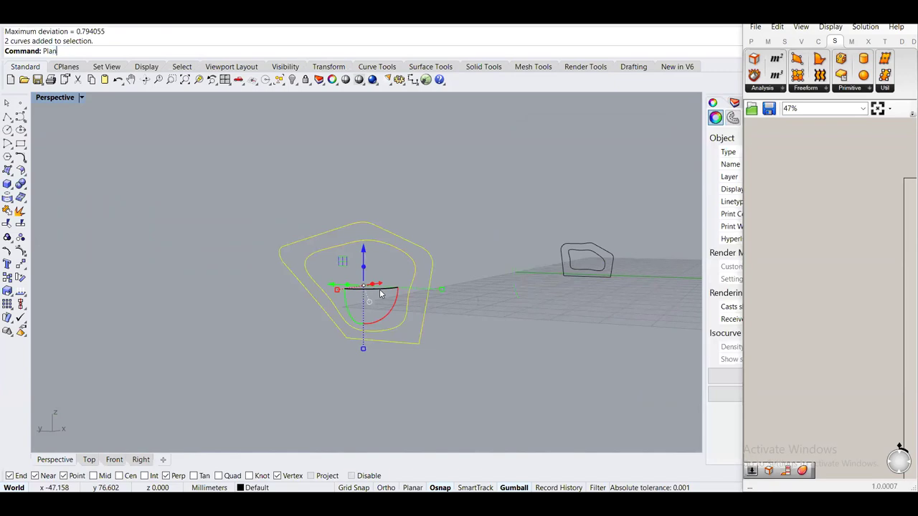
text(arSrf)
key(Return)
drag(623, 287, 524, 241)
key(Return)
Extrude the larger end ring's inner curve by 0.3 mm with ExtrudeCrv, keeping it non-solid
shift+right_drag(390, 273, 306, 246)
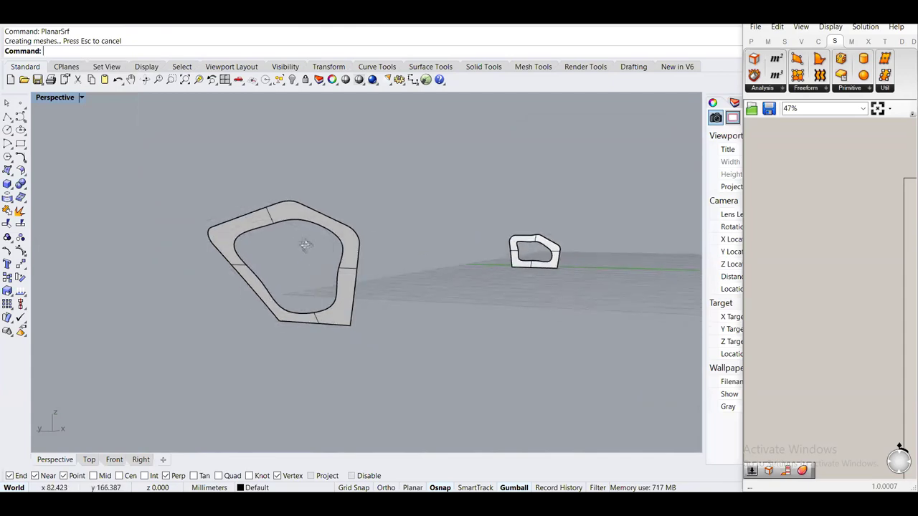
click(293, 214)
click(331, 244)
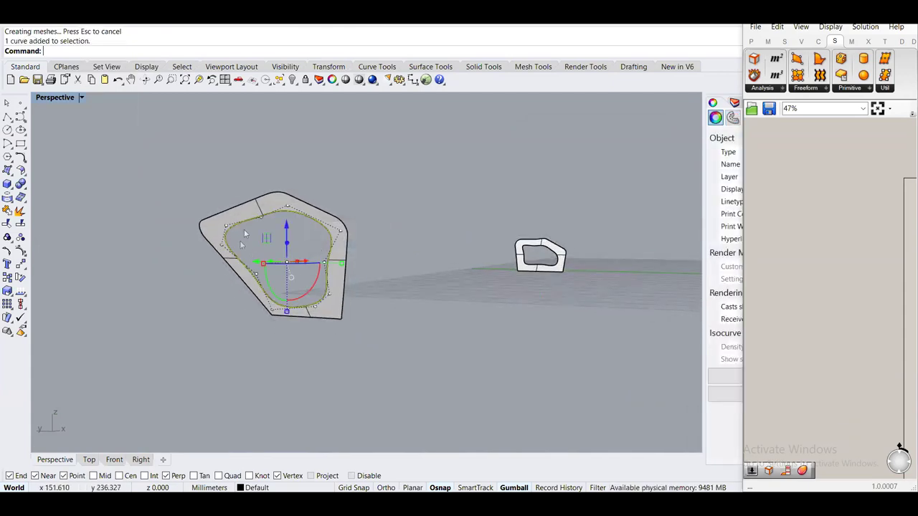
scroll(251, 221, up, 2)
text(Extrudecrv)
key(Return)
text(0.3)
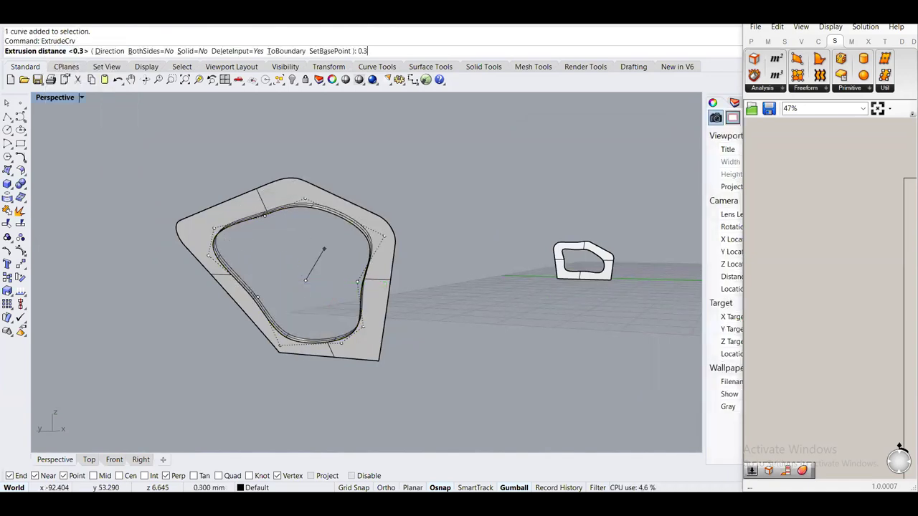
key(Return)
Extrude the smaller end ring's inner curve by 0.3 mm with ExtrudeCrv, keeping it non-solid
right_drag(307, 240, 445, 271)
click(445, 271)
click(465, 289)
text(ExtrudeCrv)
key(Return)
text(0.3)
key(Return)
Show the hidden body and construction curves again
shift+right_drag(378, 221, 439, 254)
scroll(475, 263, down, 2)
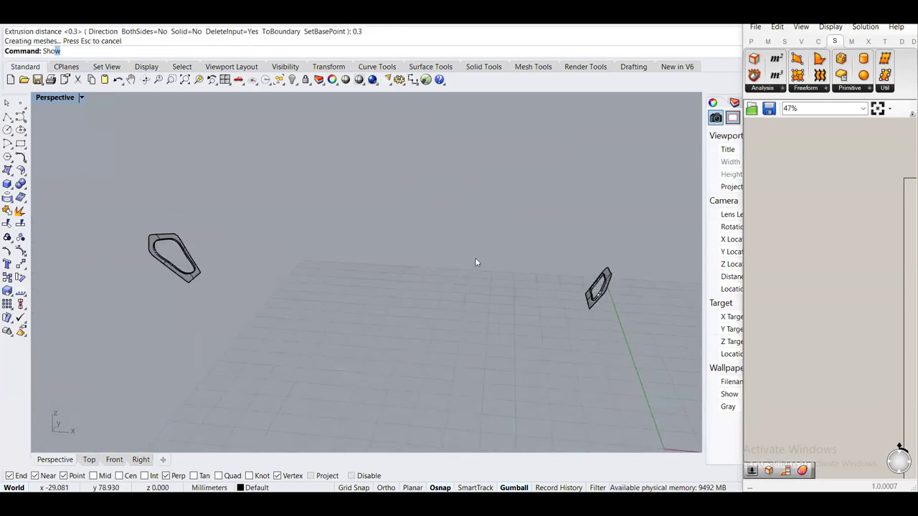
text(Show)
key(Return)
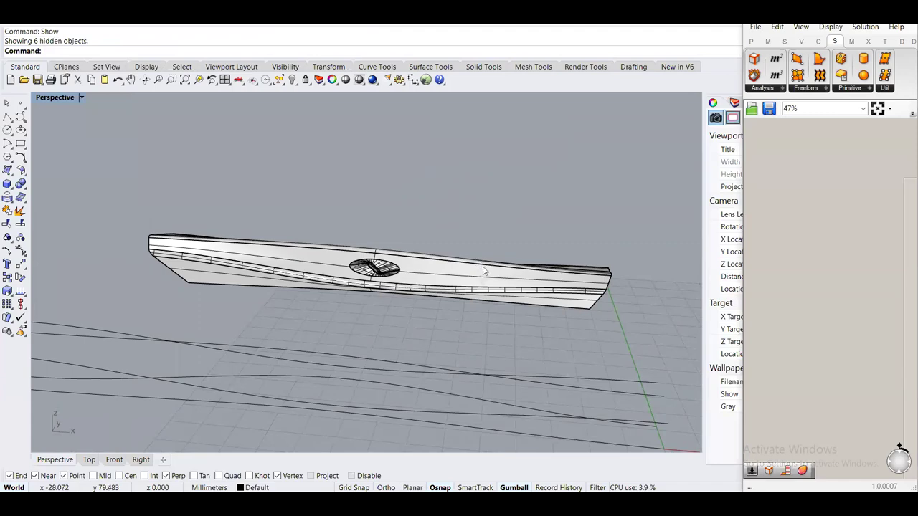
Join the body with both planar end rings and their opening extrusions, and clear the selection
right_drag(485, 271, 494, 297)
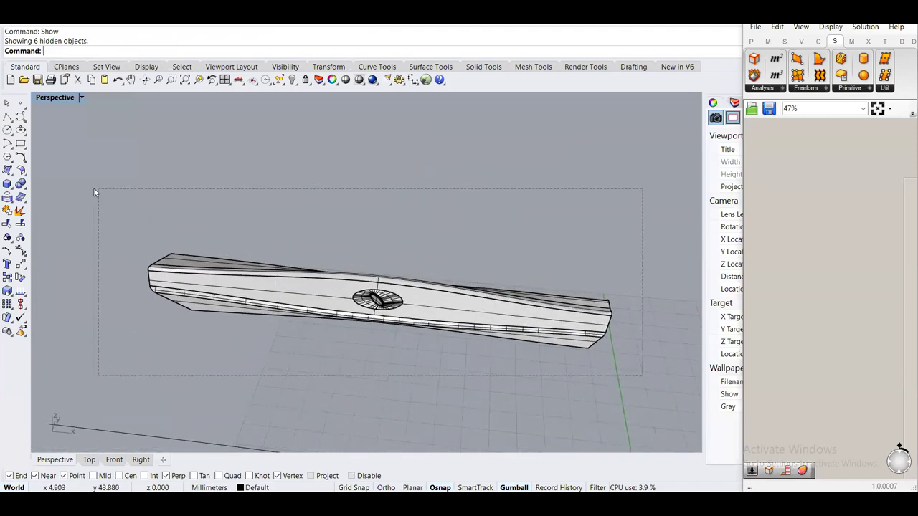
drag(94, 192, 94, 192)
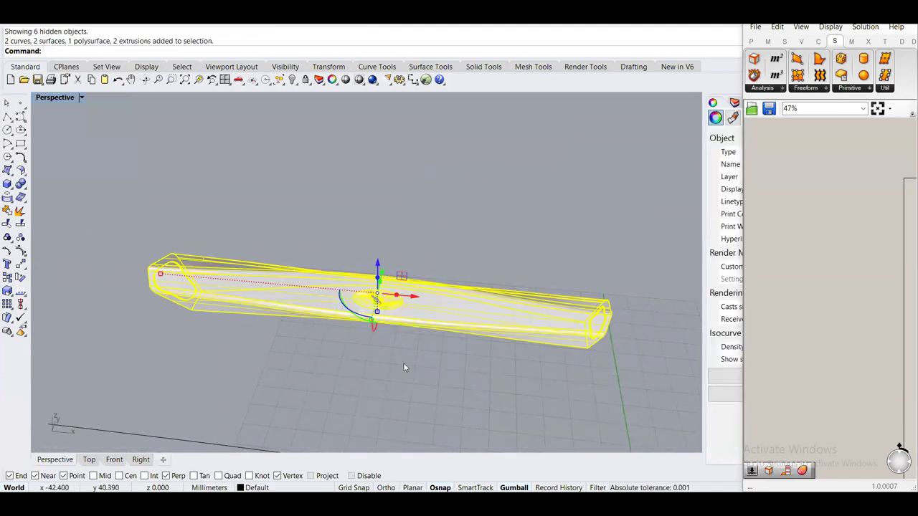
key(Return)
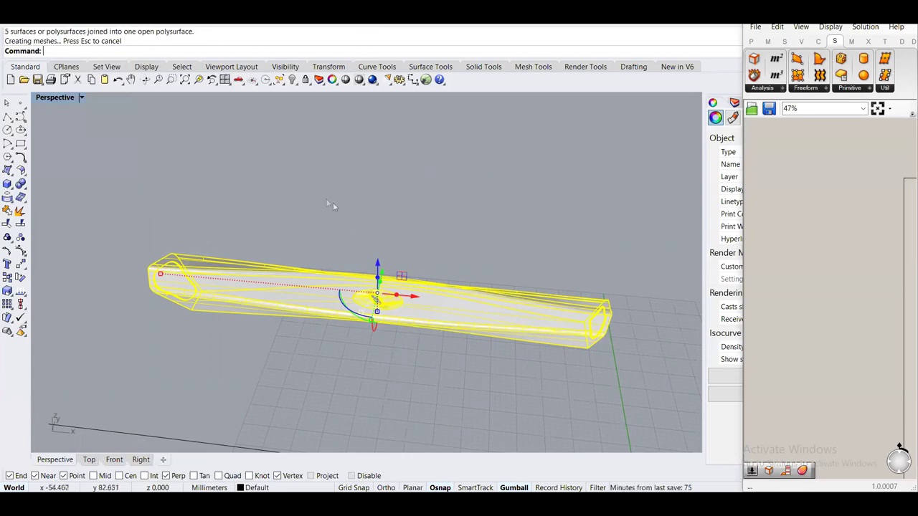
click(233, 220)
Hide the joined body polysurface so that only the two end border curves stay in view
right_drag(234, 220, 438, 30)
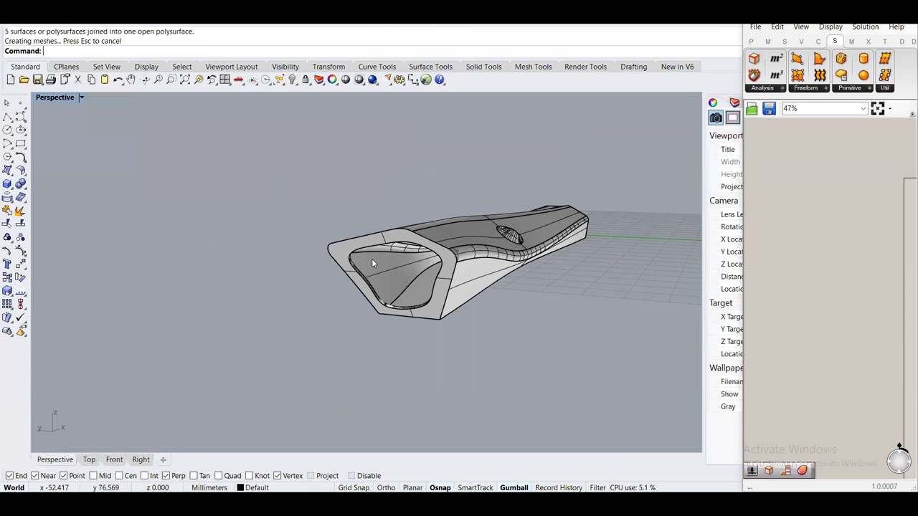
scroll(372, 263, up, 8)
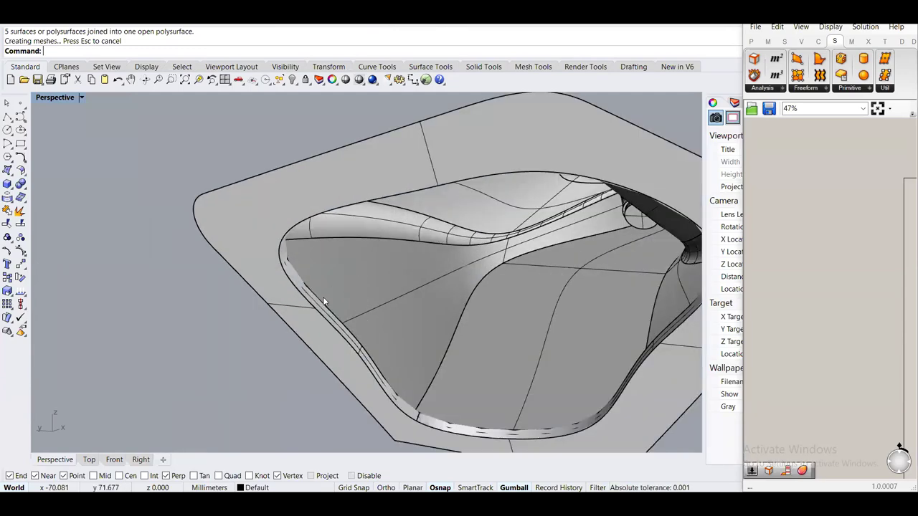
click(324, 302)
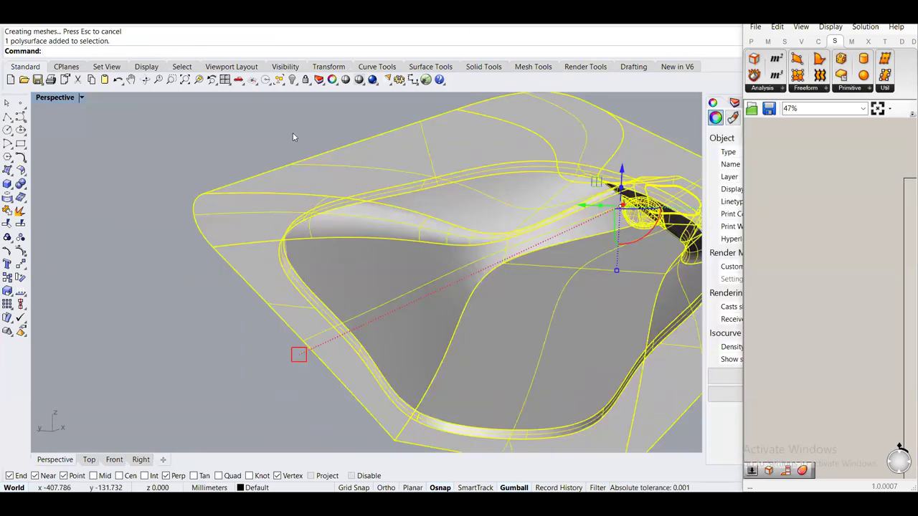
key(ctrl+h)
scroll(359, 151, down, 3)
right_drag(353, 162, 354, 167)
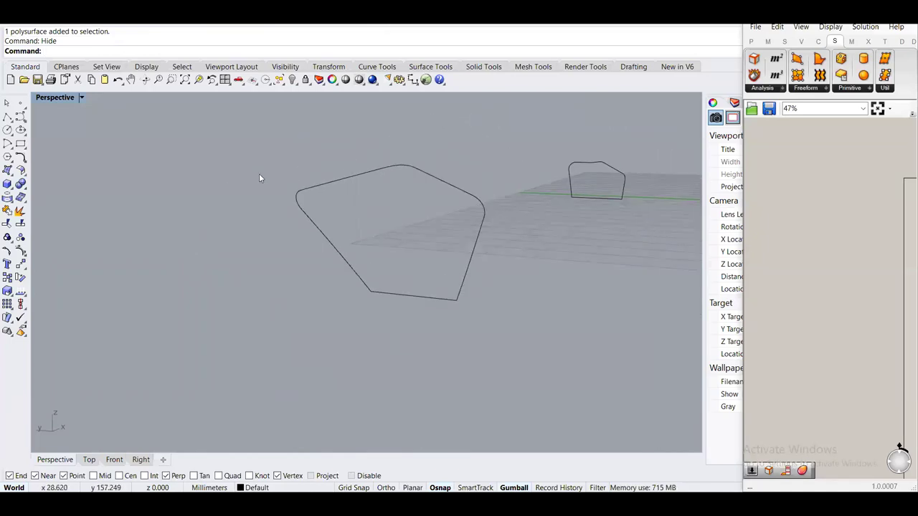
Offset the larger end's border curve inward with the Offset command
text(ffset)
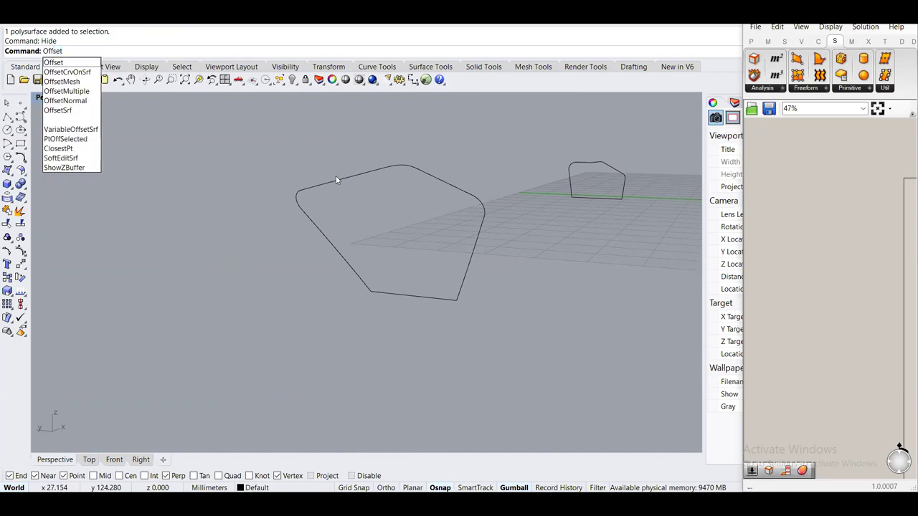
key(Return)
click(349, 181)
click(383, 207)
click(354, 177)
key(Escape)
Try rebuilding the larger end's offset curve with 10 points and degree 3 while keeping the input curve, and undo the rebuild
click(366, 194)
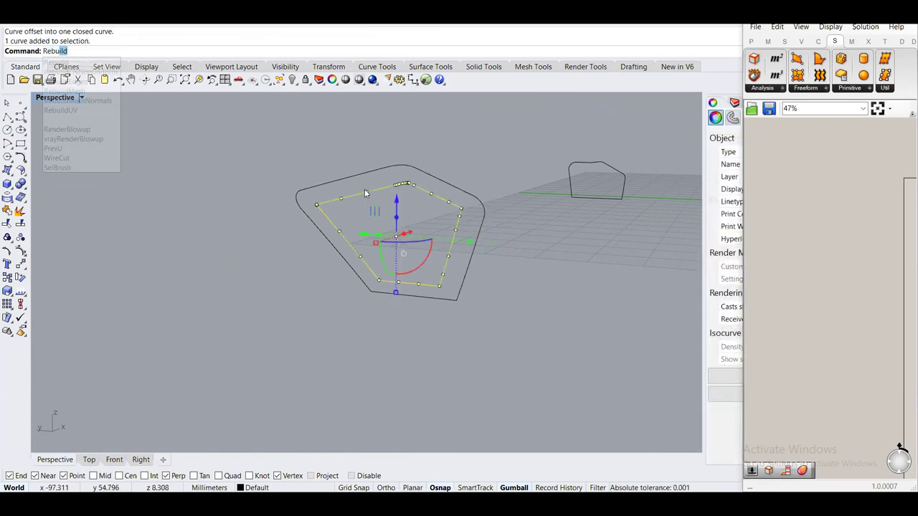
key(Return)
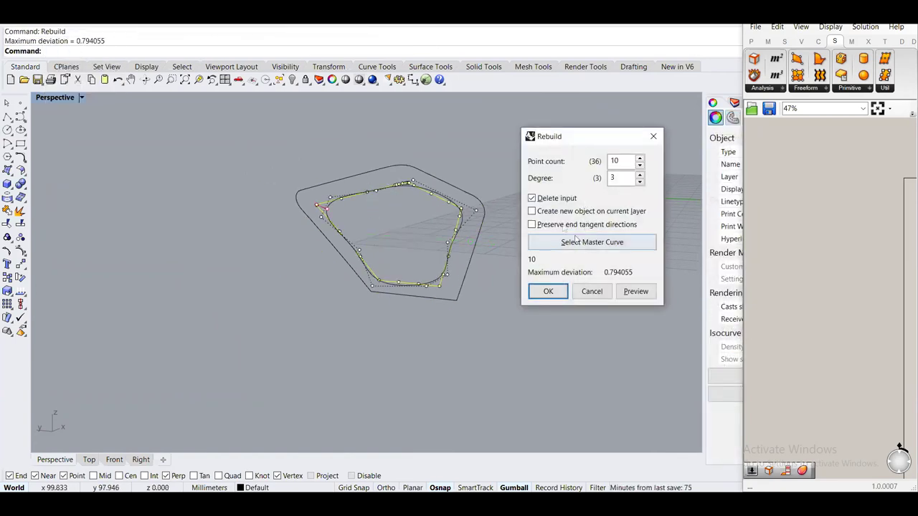
click(531, 198)
click(547, 291)
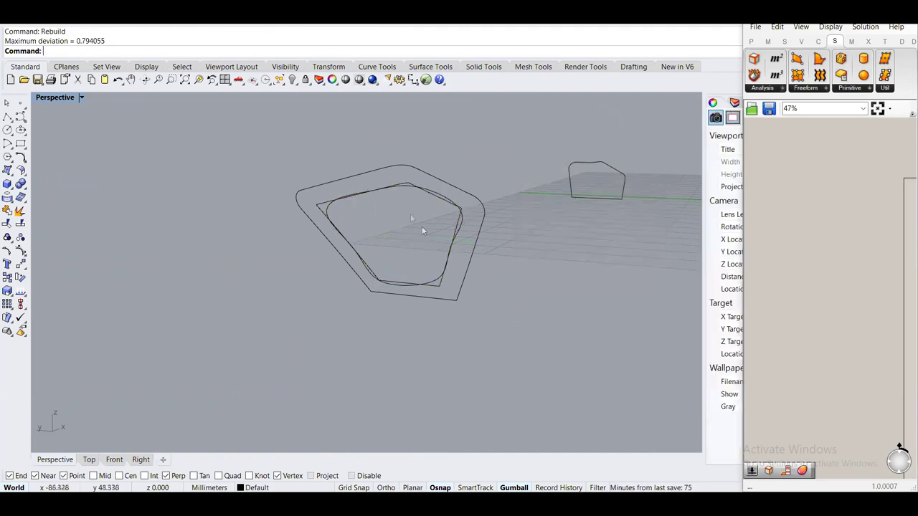
scroll(394, 195, up, 3)
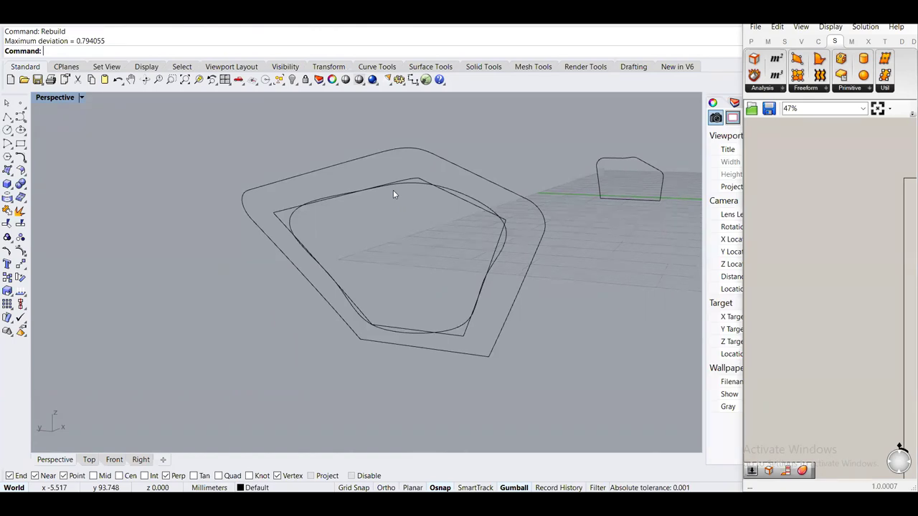
key(ctrl+z)
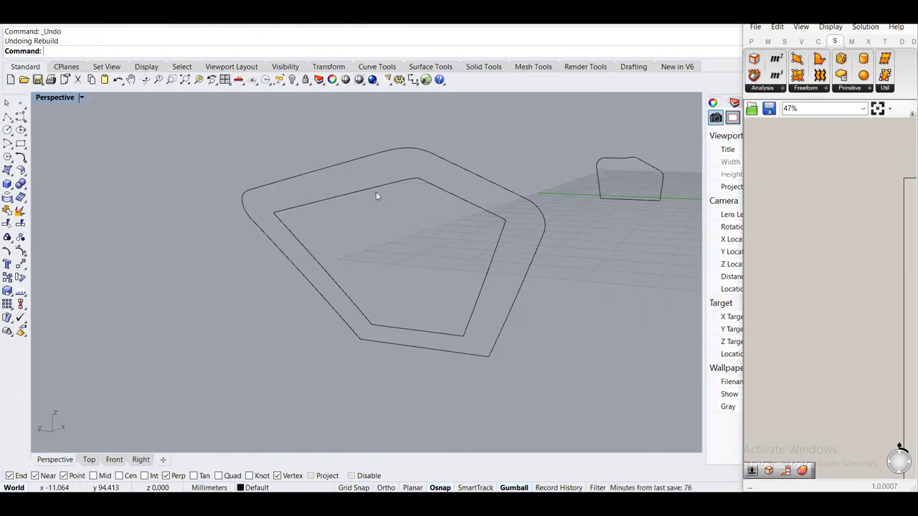
Rebuild the larger end's inner offset curve with 10 points and degree 3, deleting the input curve
click(362, 192)
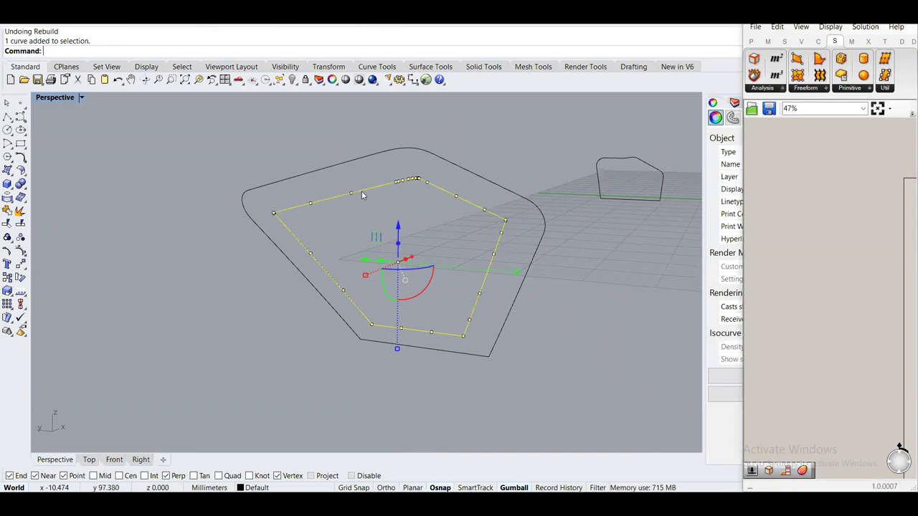
text(Rebuild)
key(Return)
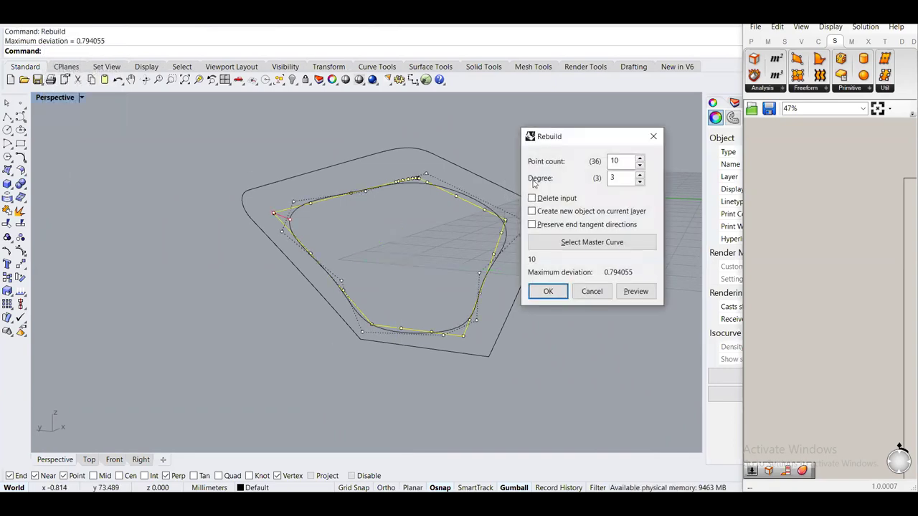
click(532, 199)
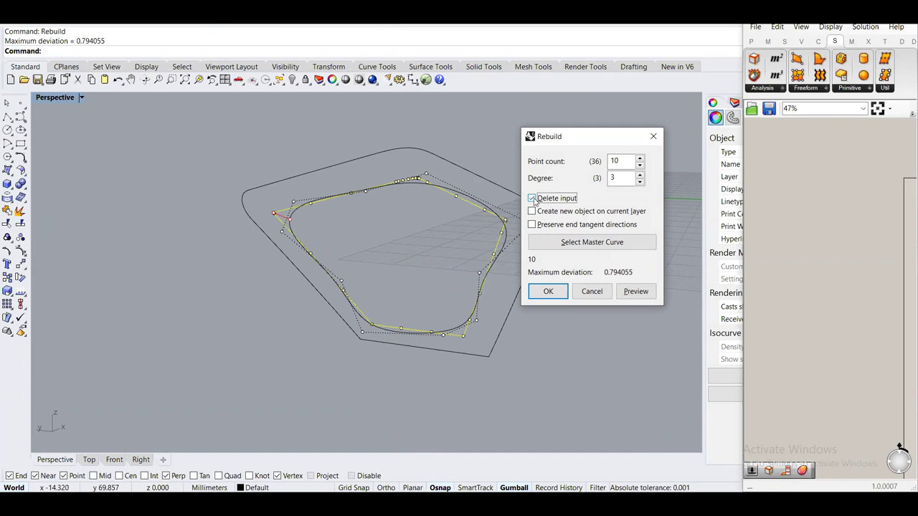
click(548, 291)
click(446, 224)
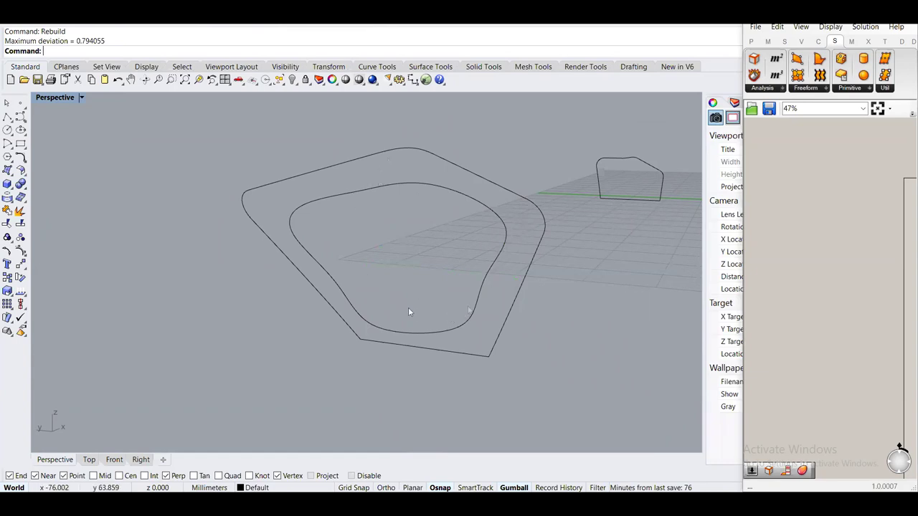
scroll(371, 248, down, 3)
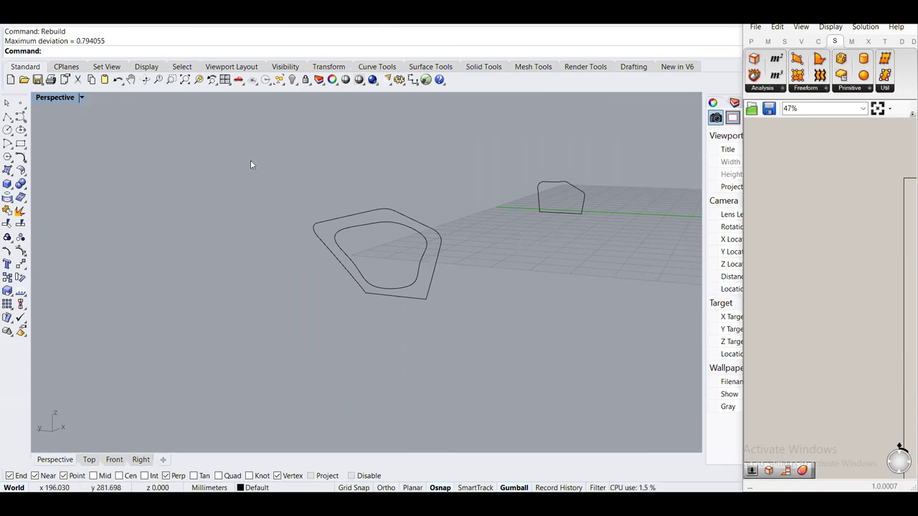
Draw a closed, self-crossing figure-eight control-point curve of degree 3 in the empty area in front of the existing profile curves
right_drag(452, 193, 260, 138)
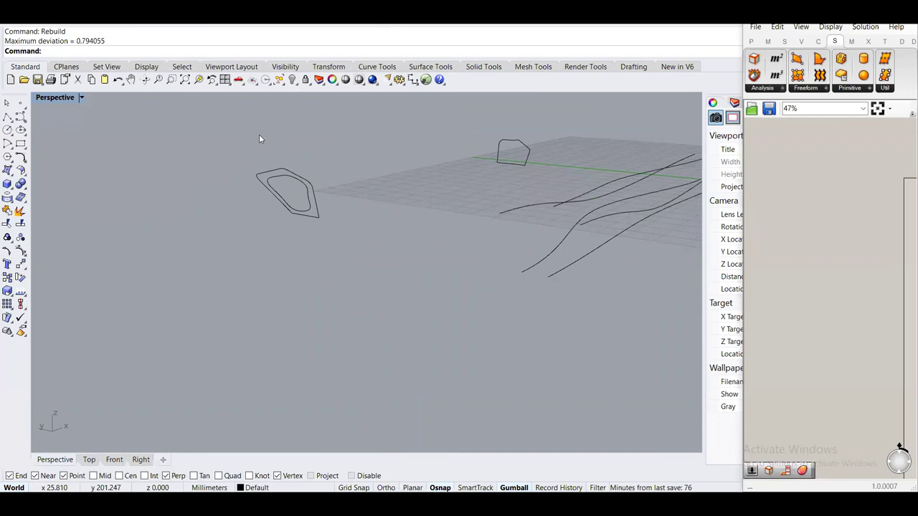
click(21, 115)
click(285, 252)
click(193, 307)
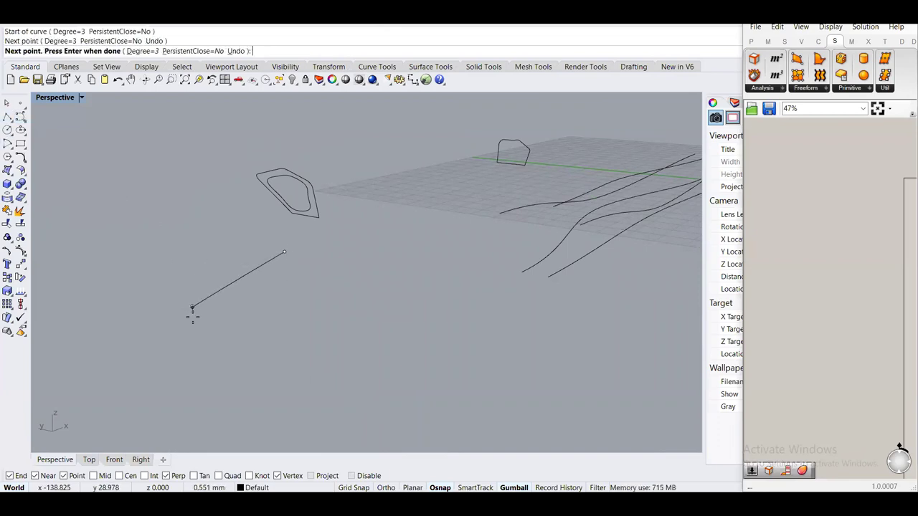
click(240, 343)
click(326, 312)
click(173, 185)
click(285, 252)
Extrude the closed self-crossing curve into a surface with ExtrudeCrv, accepting self-intersecting input
right_drag(287, 261, 298, 298)
click(304, 303)
text(ExtrudeCrv)
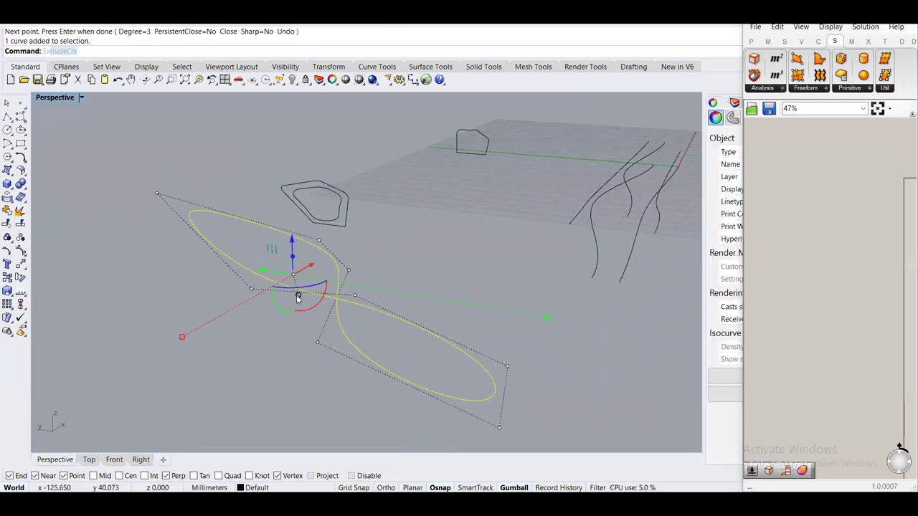
key(Return)
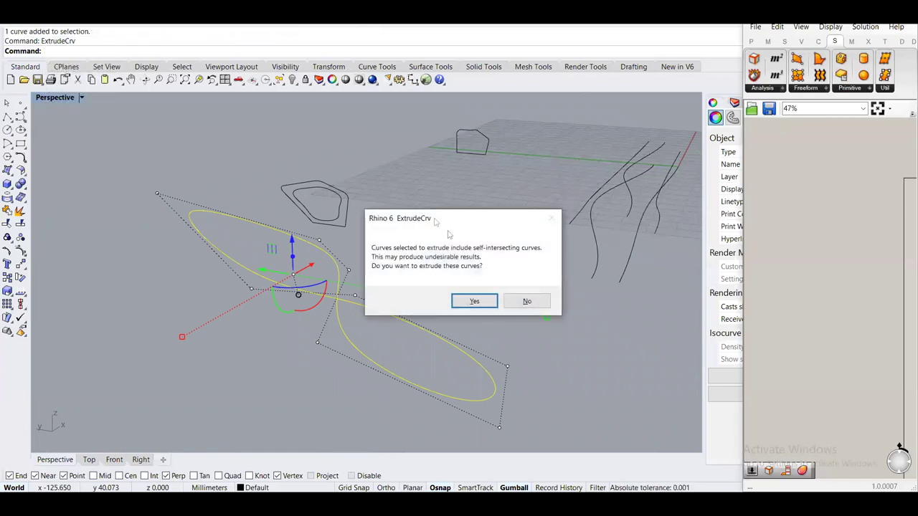
drag(434, 218, 342, 156)
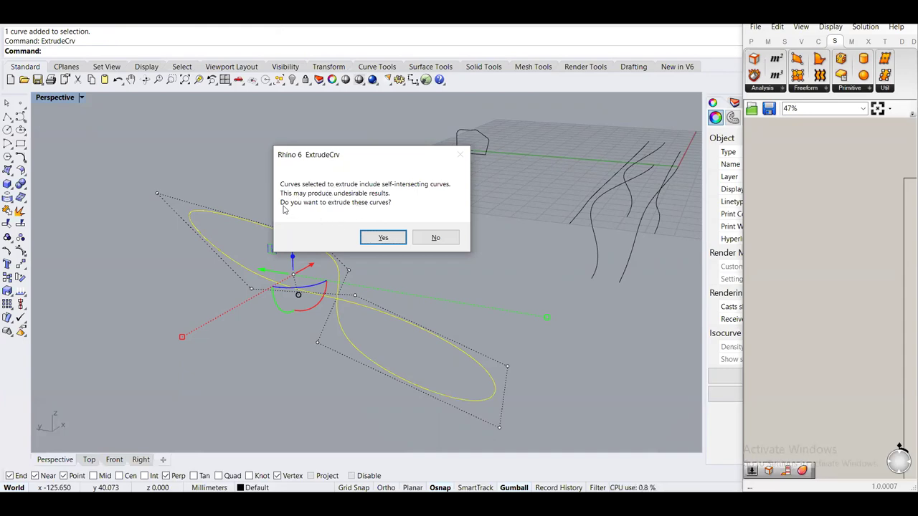
click(373, 242)
scroll(428, 258, up, 4)
right_drag(428, 257, 290, 347)
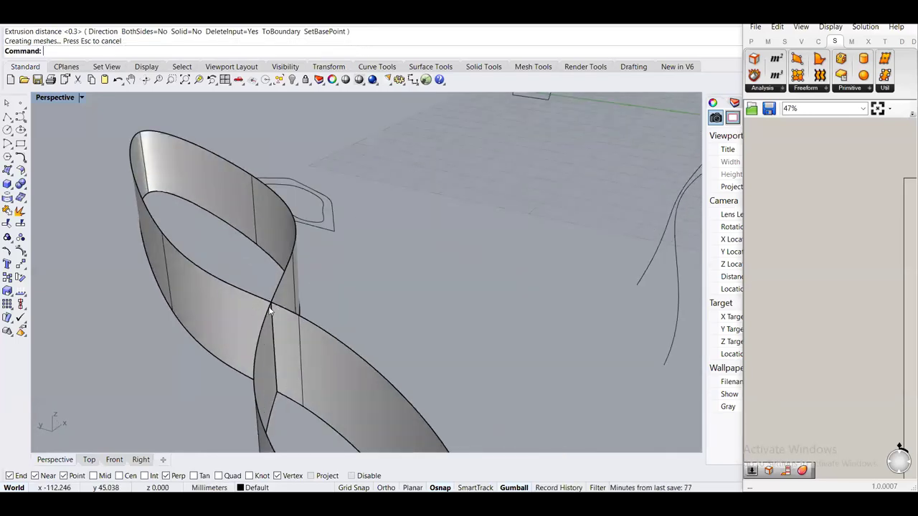
scroll(270, 310, down, 3)
right_drag(286, 330, 146, 259)
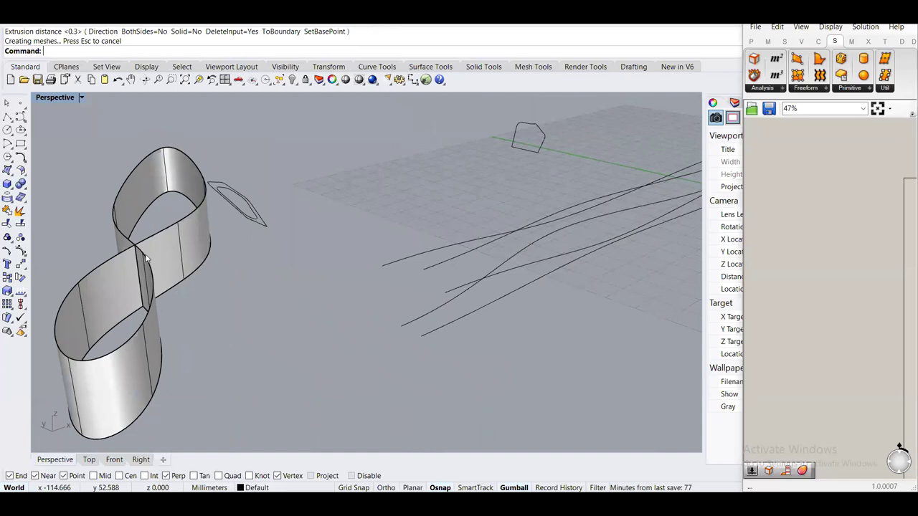
Delete the extrusion made from the self-crossing curve
click(133, 301)
key(Delete)
click(174, 249)
key(Delete)
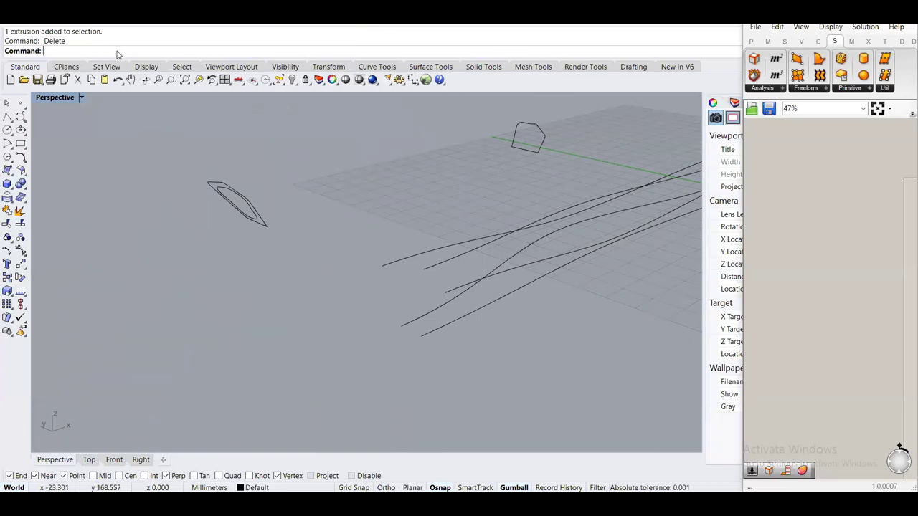
Show the hidden body again between the end profile curves
right_drag(409, 188, 353, 217)
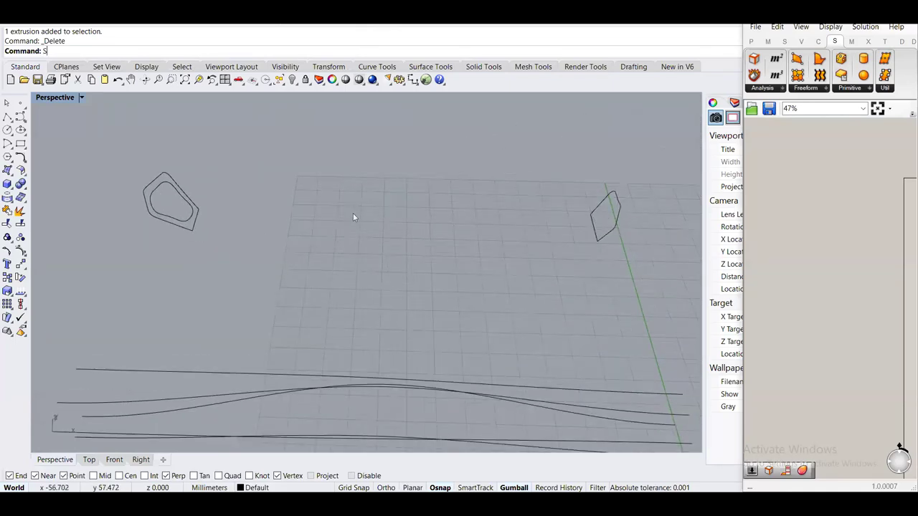
text(how)
key(Return)
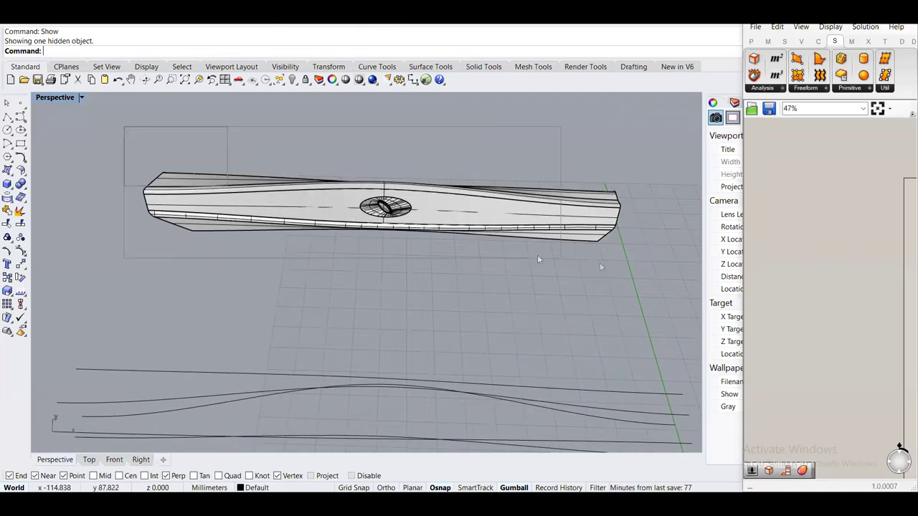
Select the polysurface of the elongated body and cap its planar openings at both ends
drag(539, 260, 605, 295)
right_drag(605, 295, 471, 296)
key(Escape)
scroll(310, 228, up, 2)
click(310, 228)
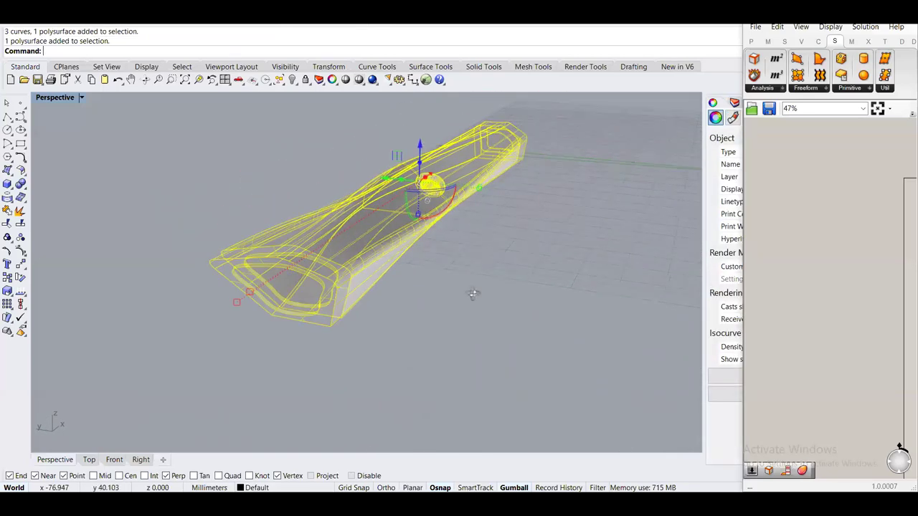
right_drag(366, 284, 430, 275)
key(Return)
click(557, 319)
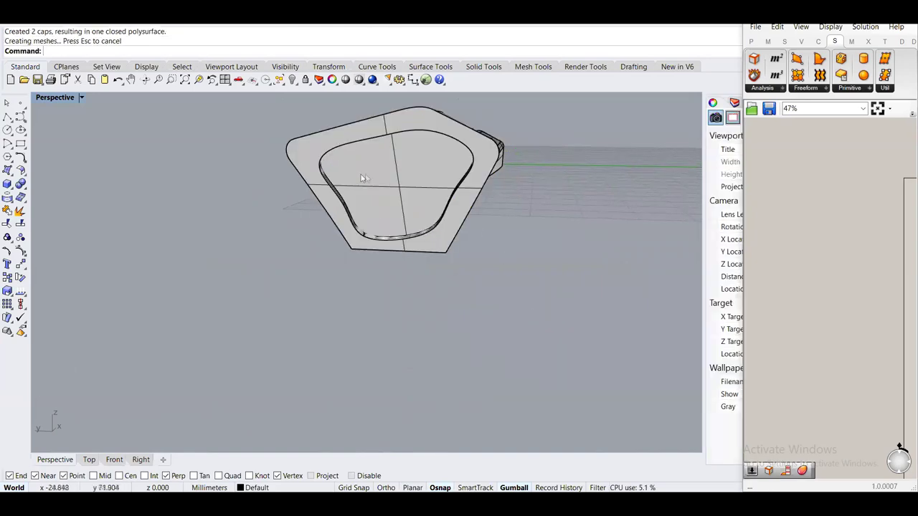
Hide the five long guide curves lying beside the capped body
right_drag(560, 160, 336, 241)
scroll(368, 171, down, 5)
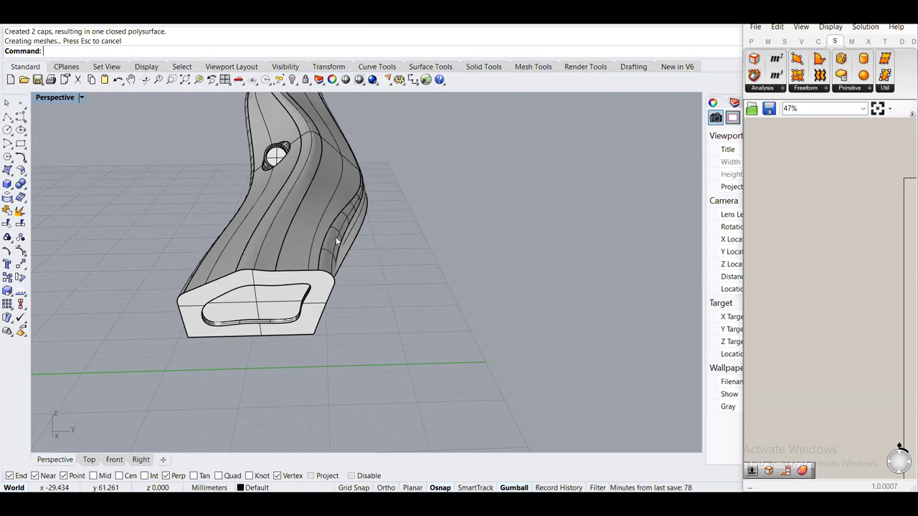
right_drag(337, 241, 427, 294)
drag(376, 248, 345, 208)
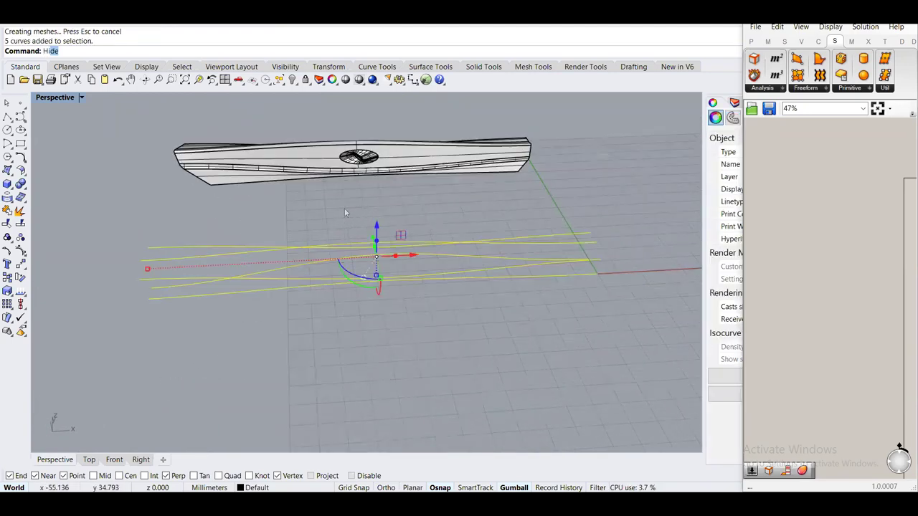
key(ctrl+h)
right_drag(307, 189, 300, 220)
right_drag(434, 230, 267, 227)
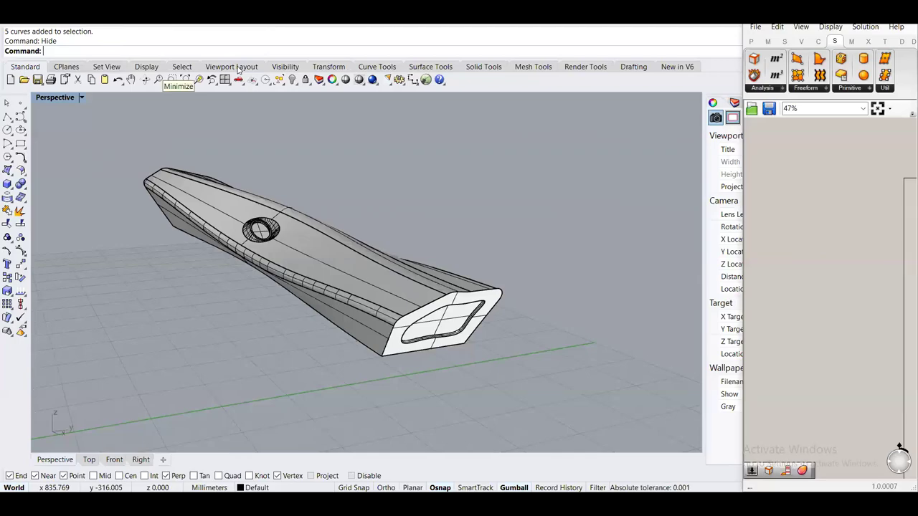
right_drag(363, 218, 492, 206)
right_drag(417, 208, 473, 230)
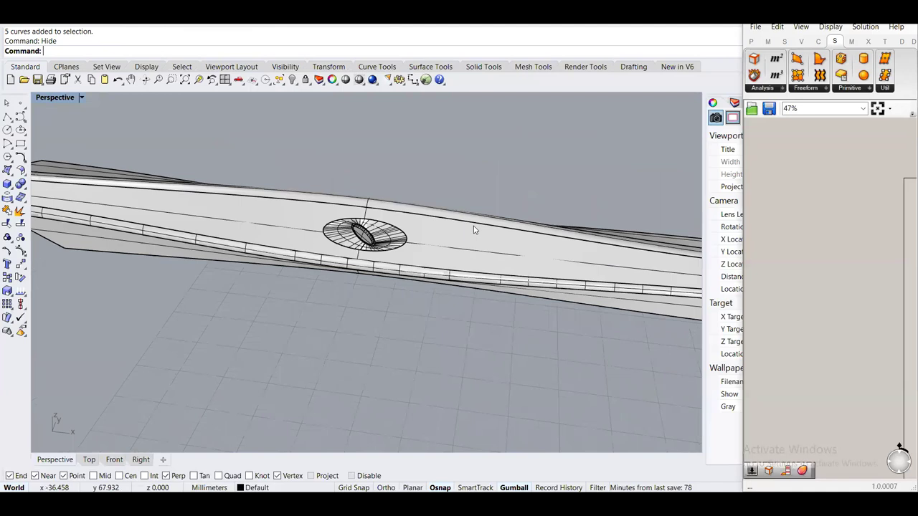
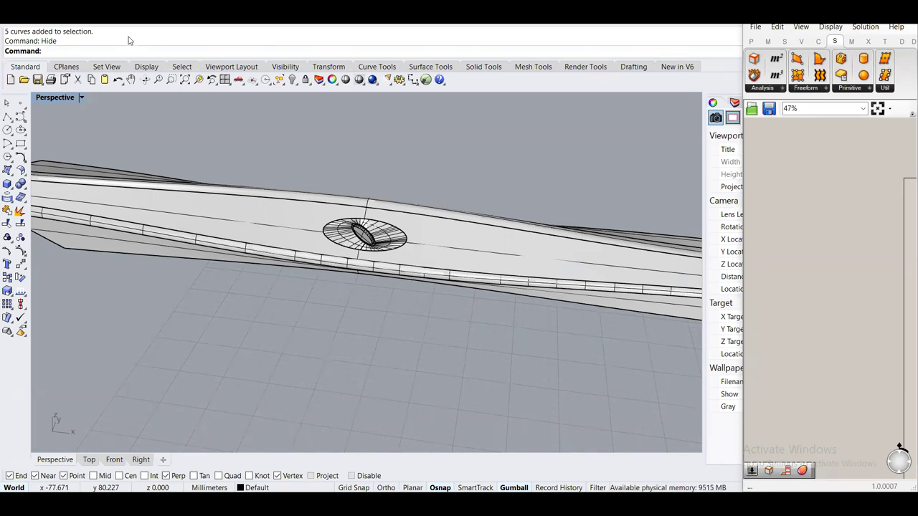
Draw an open, self-crossing control-point curve of degree 3 in front of the body
scroll(251, 251, down, 4)
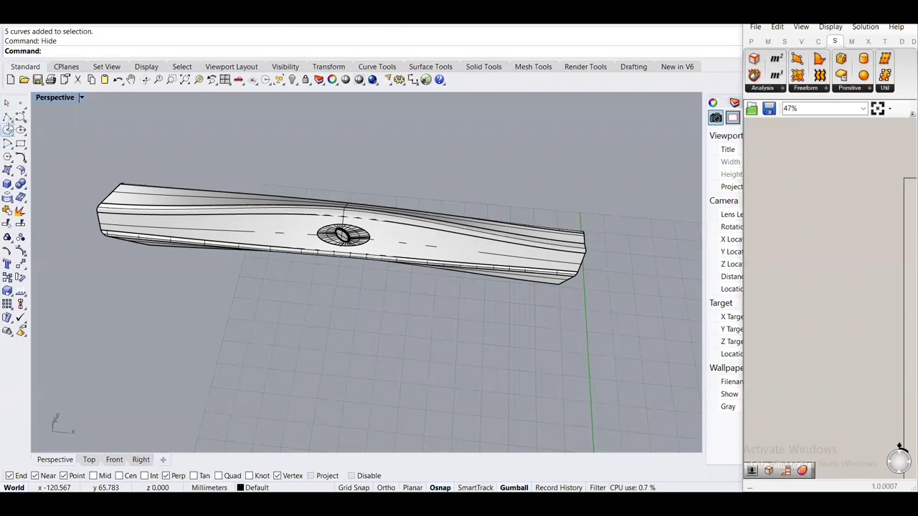
click(8, 117)
click(250, 309)
click(167, 376)
click(276, 425)
click(305, 392)
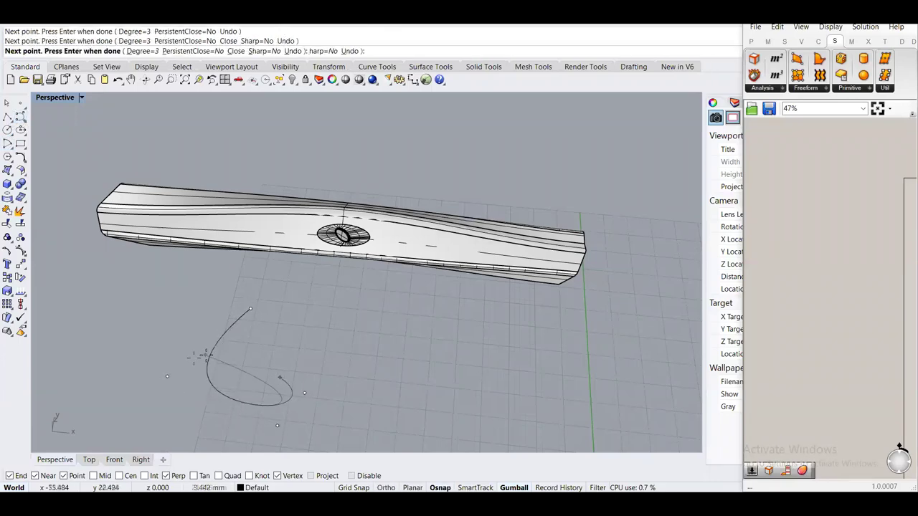
click(231, 287)
key(Return)
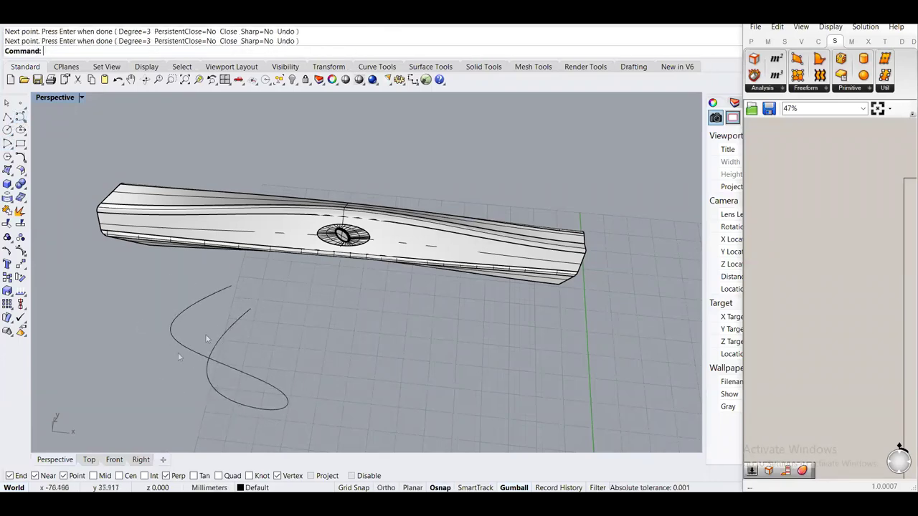
Rebuild the open curve with 10 points and degree 3, deleting the input curve
scroll(205, 338, up, 2)
click(198, 350)
text(Rebu)
key(Return)
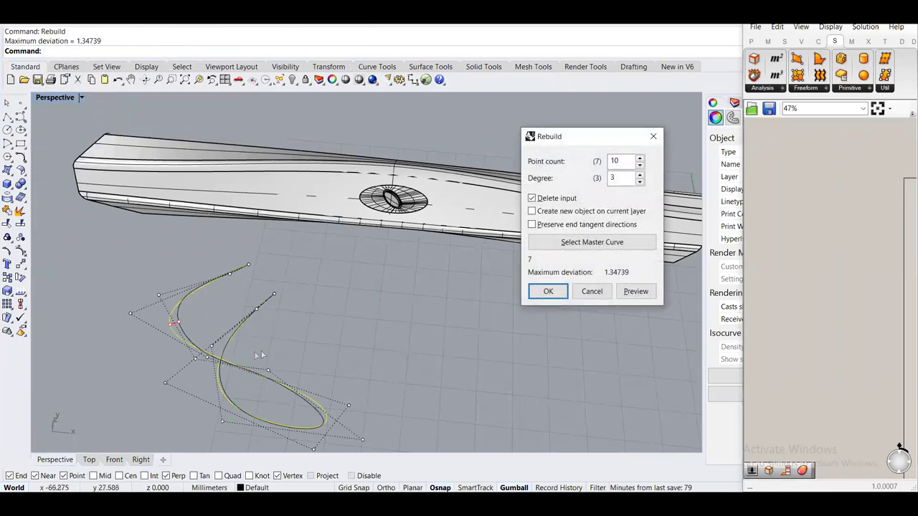
scroll(255, 355, up, 5)
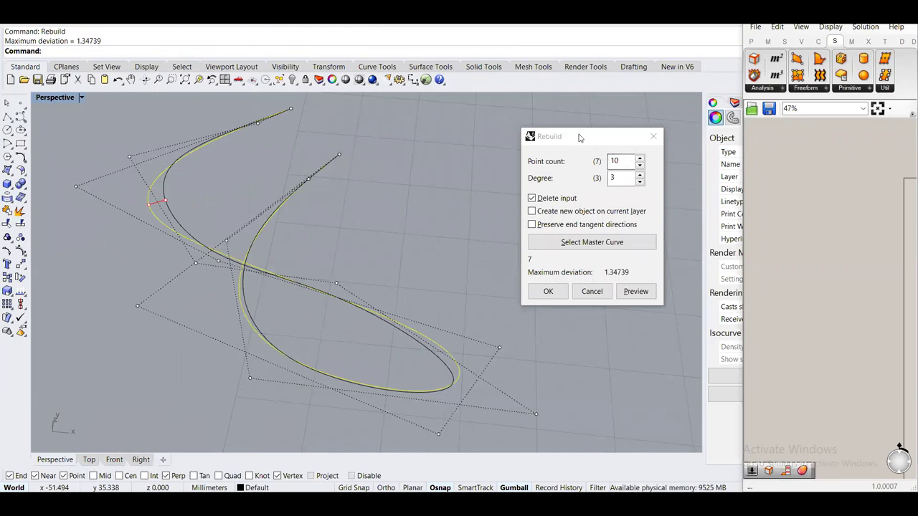
drag(579, 138, 520, 128)
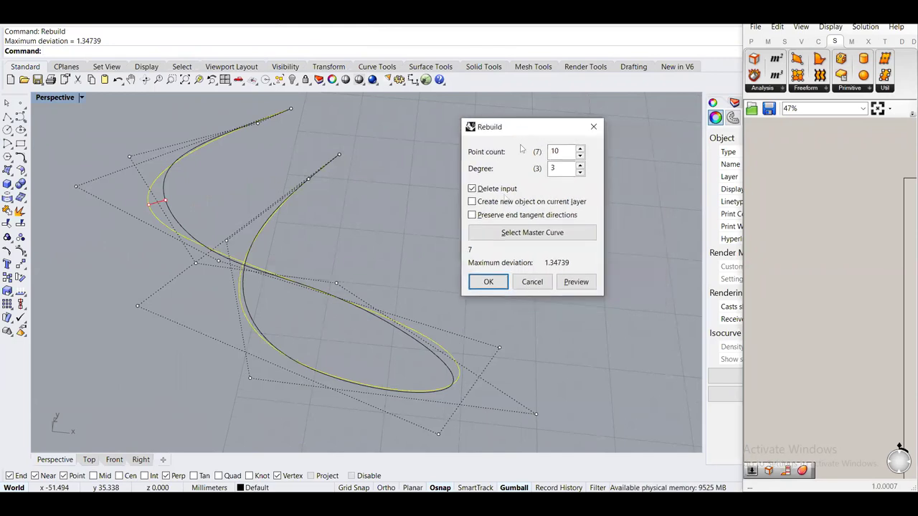
click(488, 281)
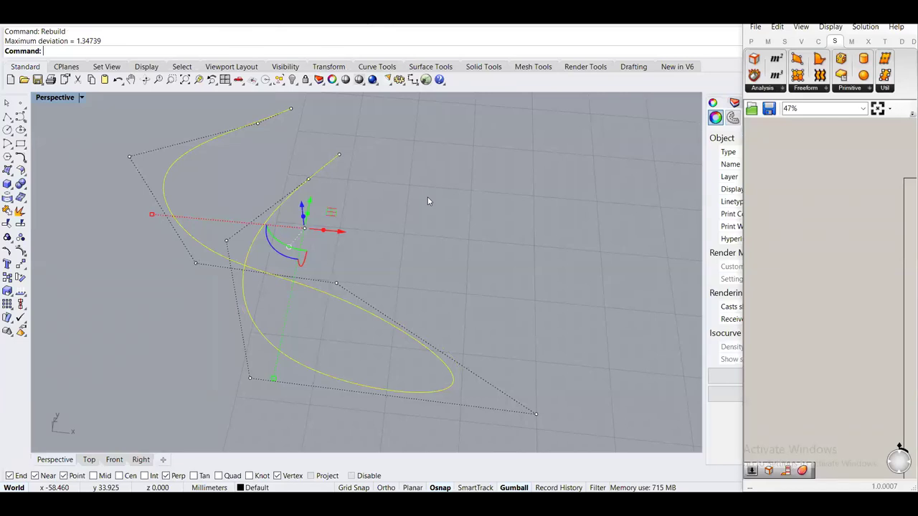
Delete the rebuilt open curve
key(Escape)
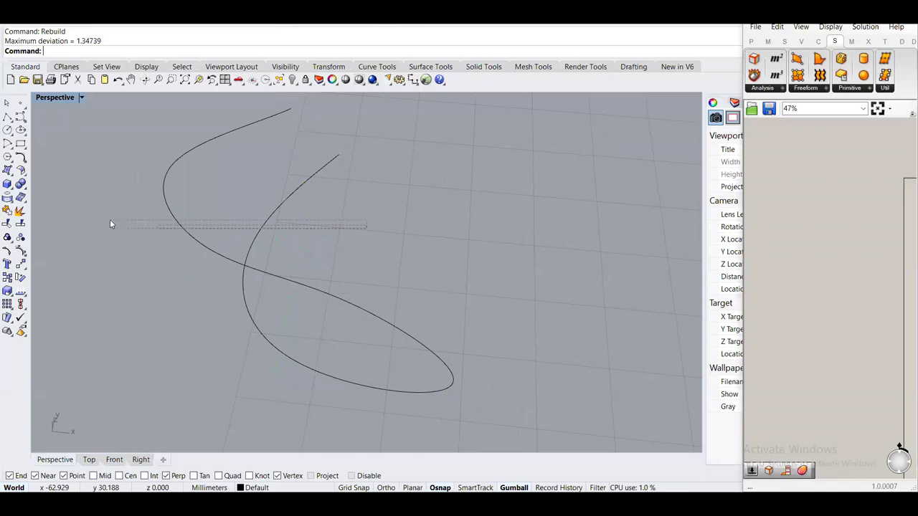
key(ctrl+a)
key(Delete)
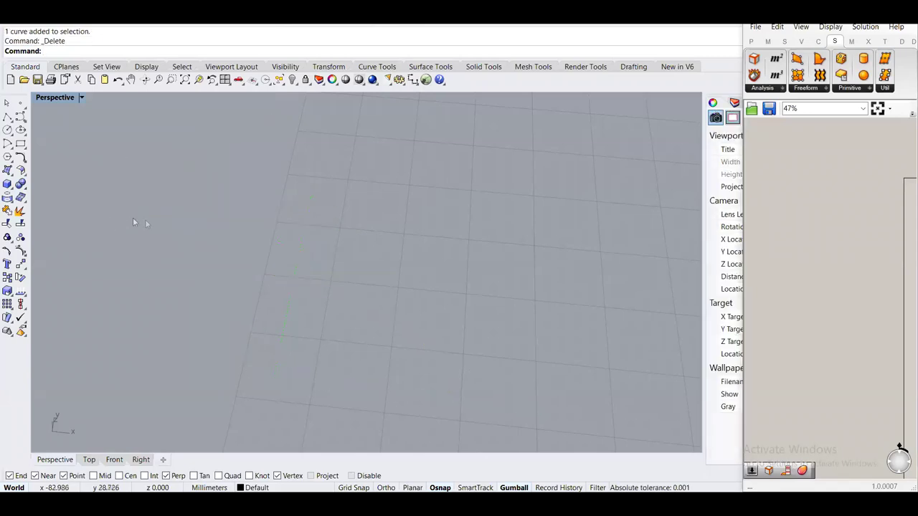
right_drag(133, 218, 287, 235)
scroll(288, 235, up, 8)
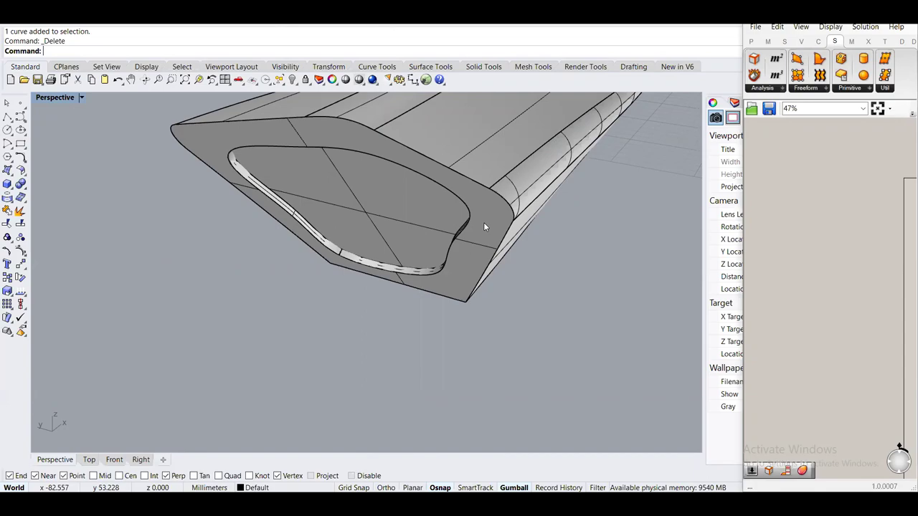
right_drag(484, 227, 434, 248)
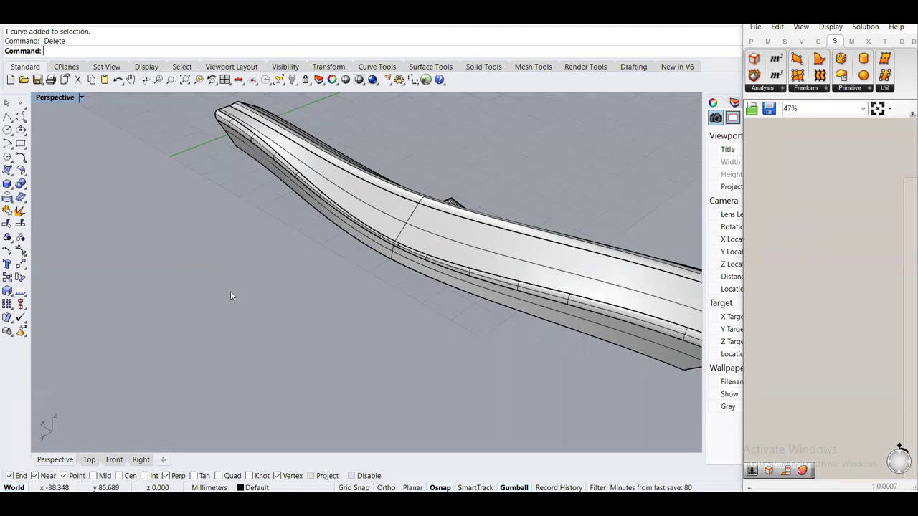
right_drag(230, 296, 569, 278)
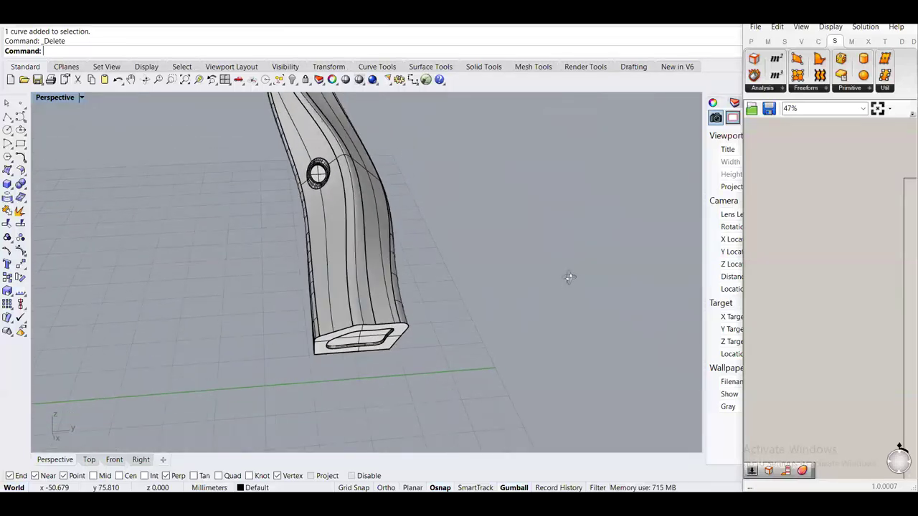
Select the two profile curves at one end of the body and move them away from it
drag(272, 285, 459, 386)
click(448, 369)
right_drag(469, 322, 264, 300)
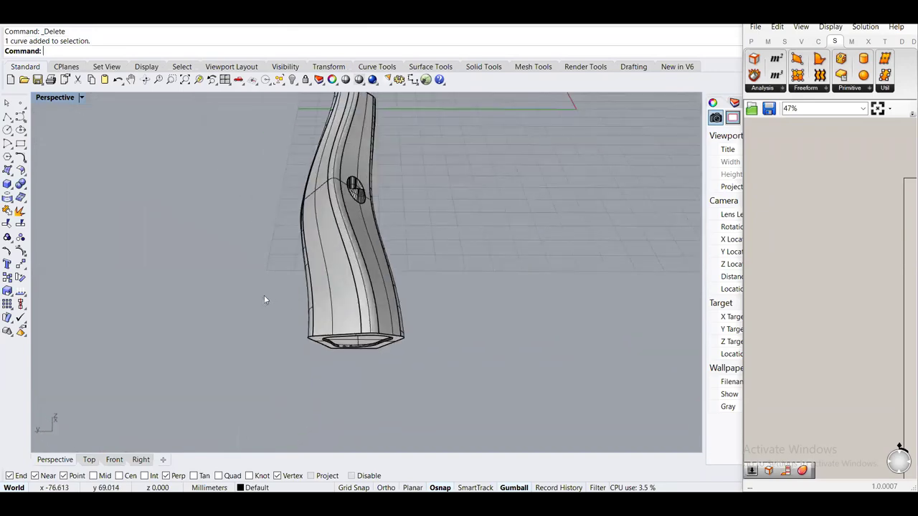
drag(237, 291, 459, 390)
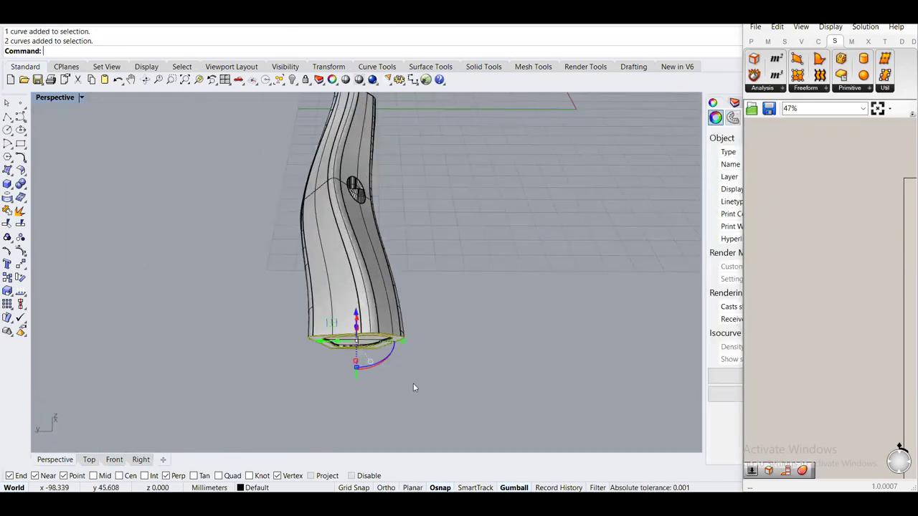
right_drag(369, 350, 293, 285)
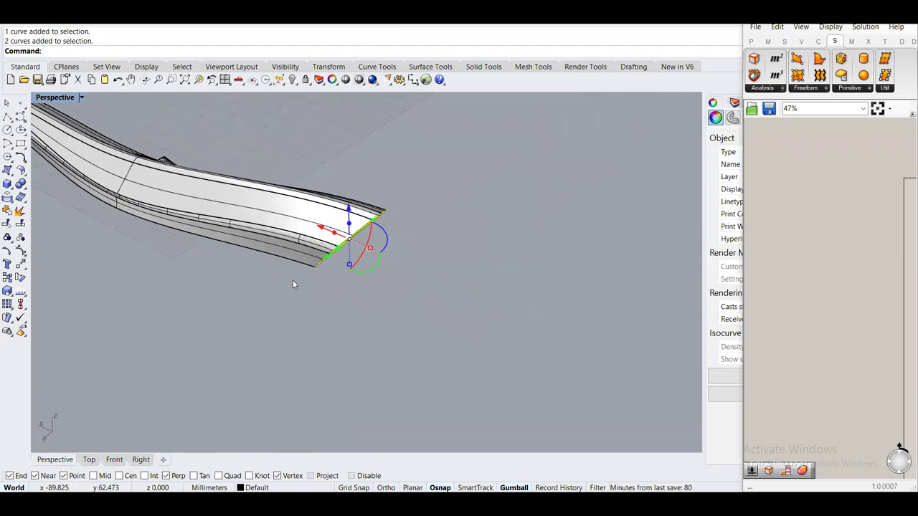
drag(323, 233, 499, 305)
scroll(513, 307, up, 3)
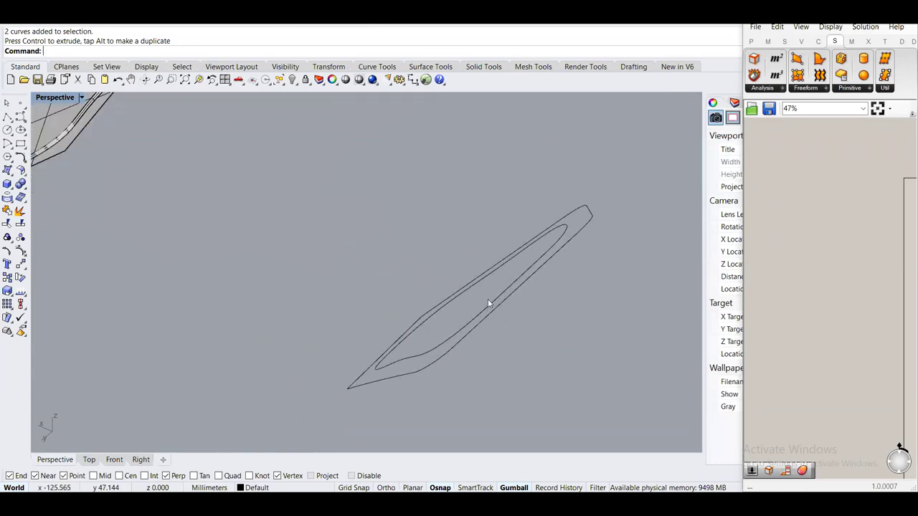
scroll(486, 314, down, 4)
Undo the move of the two profile curves and deselect them
key(ctrl+z)
right_drag(434, 273, 434, 278)
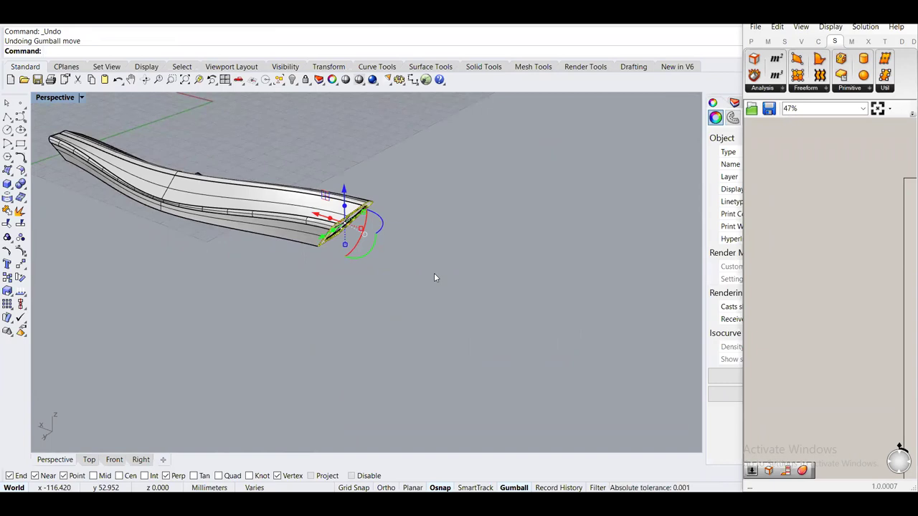
key(Escape)
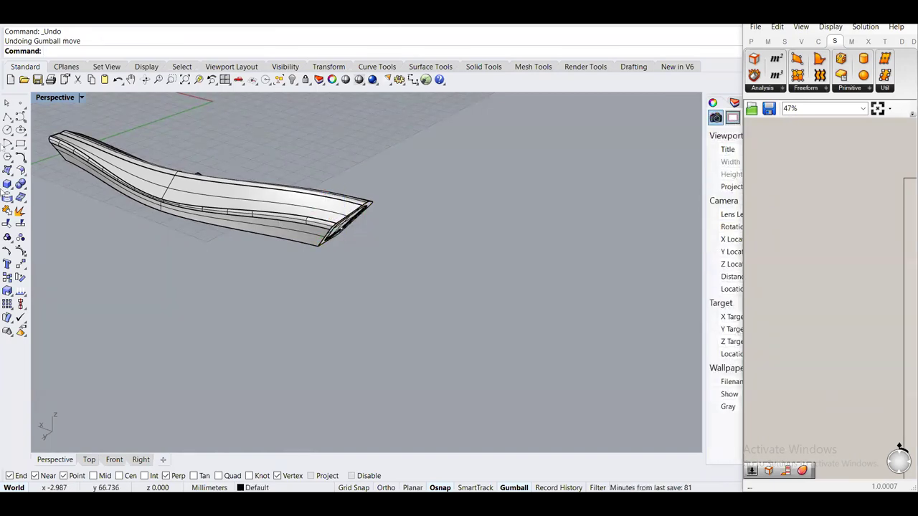
Draw a solid box by corners and height in the empty space in front of the elongated body
click(8, 183)
click(315, 333)
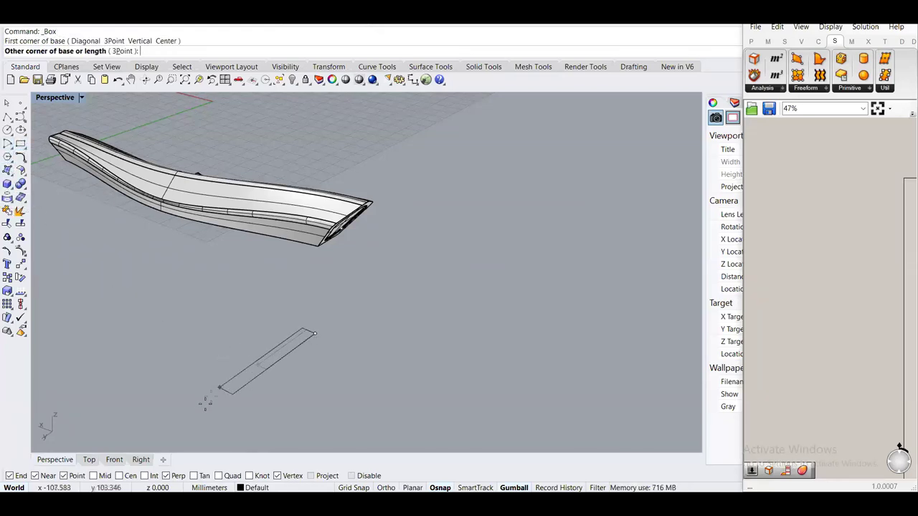
click(111, 352)
click(106, 292)
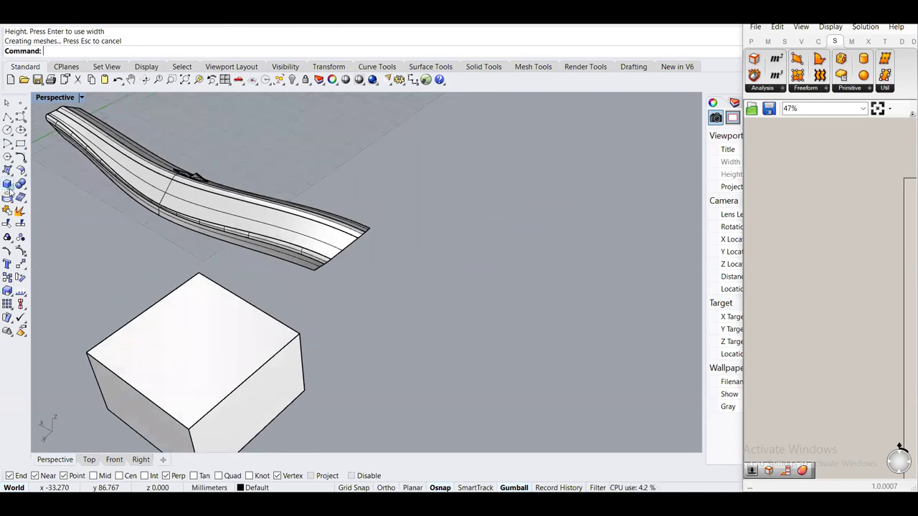
Draw a solid vertical cylinder beside the box and move it into the middle of the box
click(10, 190)
click(36, 193)
click(108, 409)
click(80, 429)
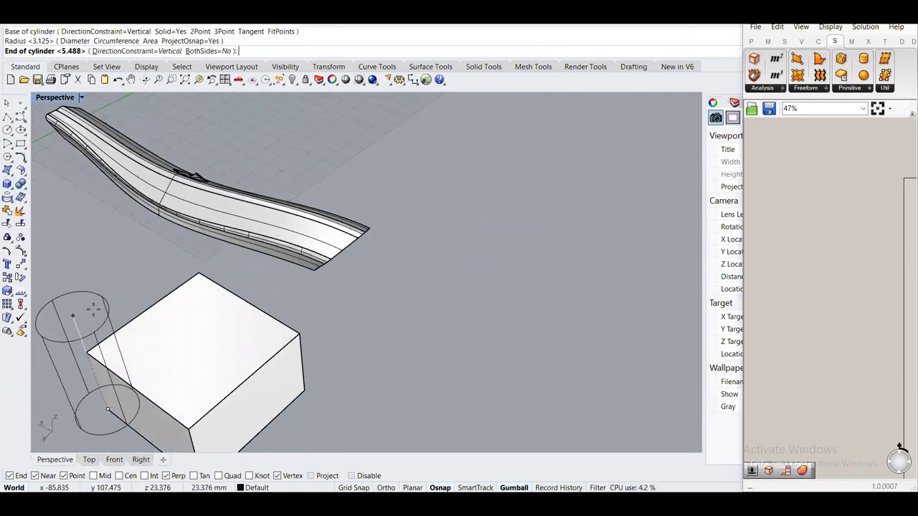
click(82, 321)
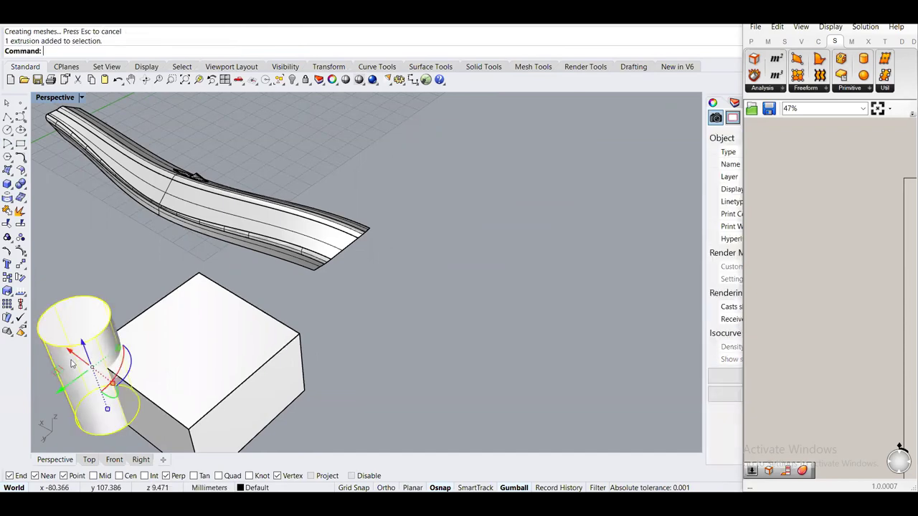
drag(53, 371, 179, 362)
Subtract the cylinder from the box with BooleanDifference to cut a round hole
right_drag(179, 362, 302, 328)
key(Up)
text(Boolean)
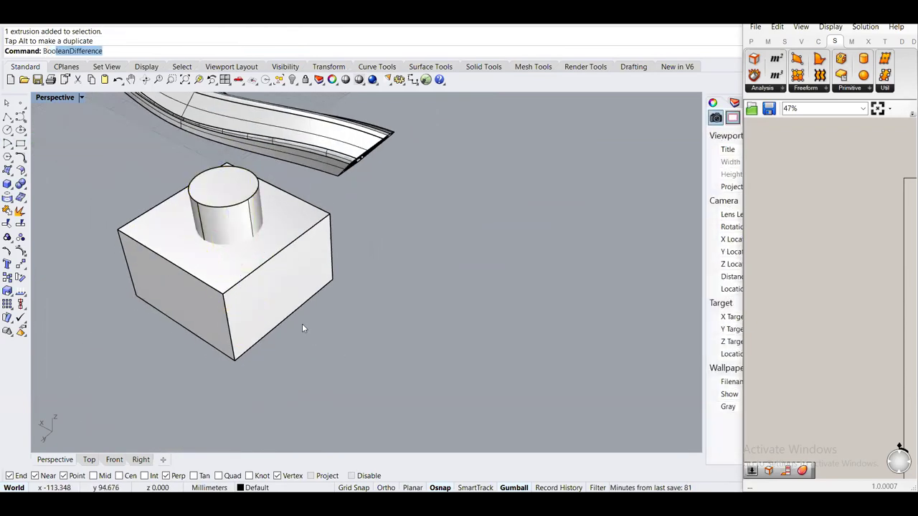
key(Return)
click(257, 303)
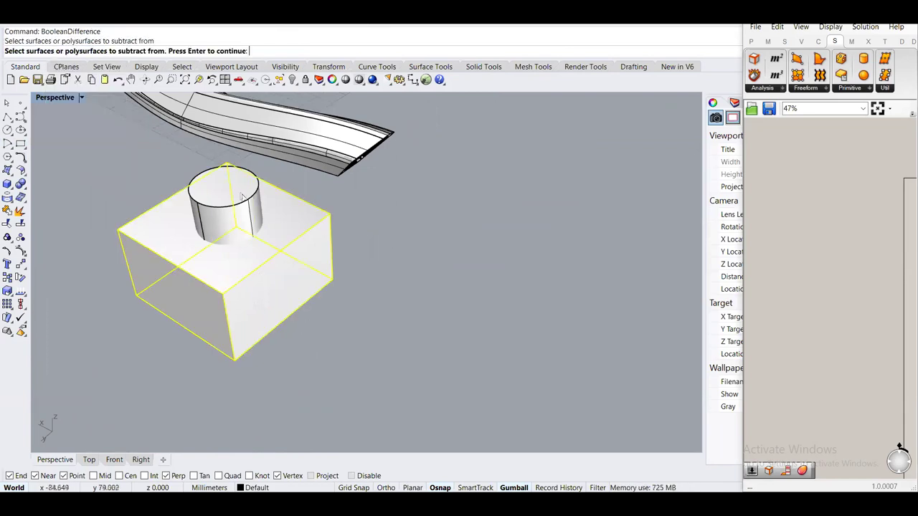
click(240, 196)
key(Return)
key(Escape)
click(261, 292)
key(Return)
click(236, 209)
key(Return)
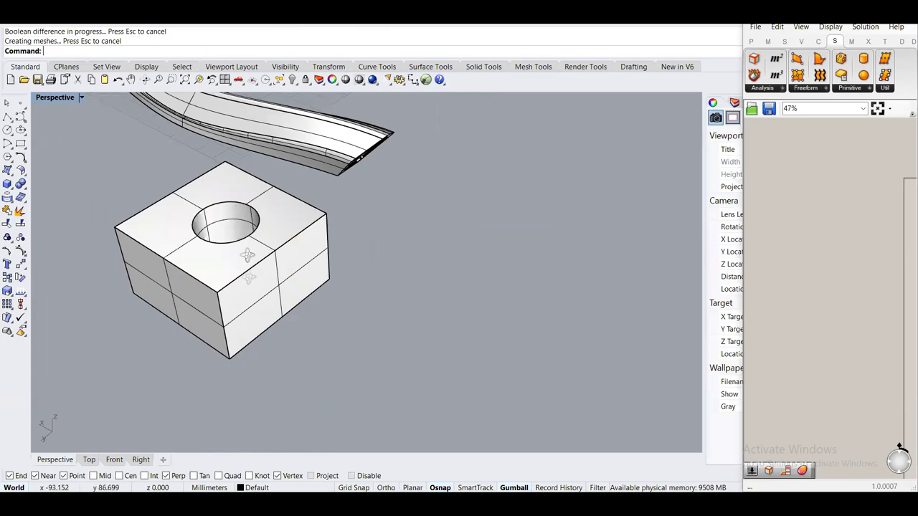
Extract the upper face around the hole from the box with ExtractSrf and delete it
right_drag(247, 255, 214, 259)
text(ext)
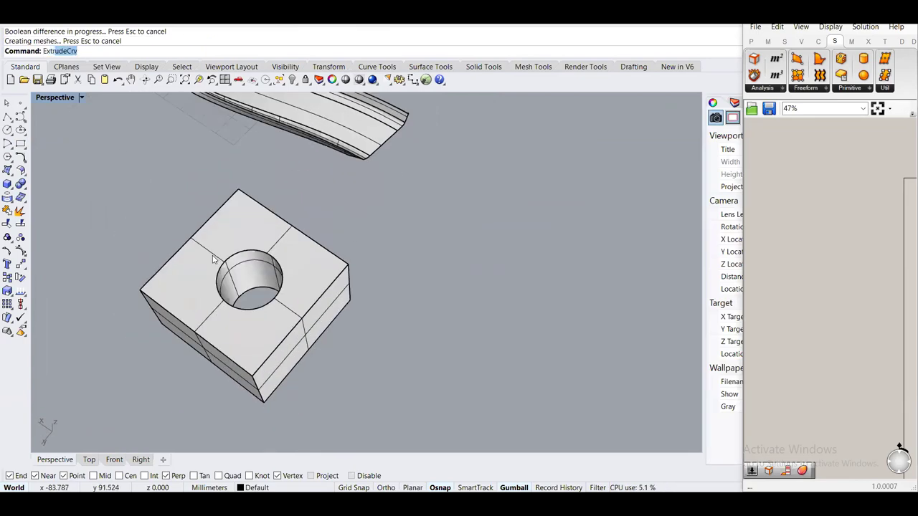
key(Escape)
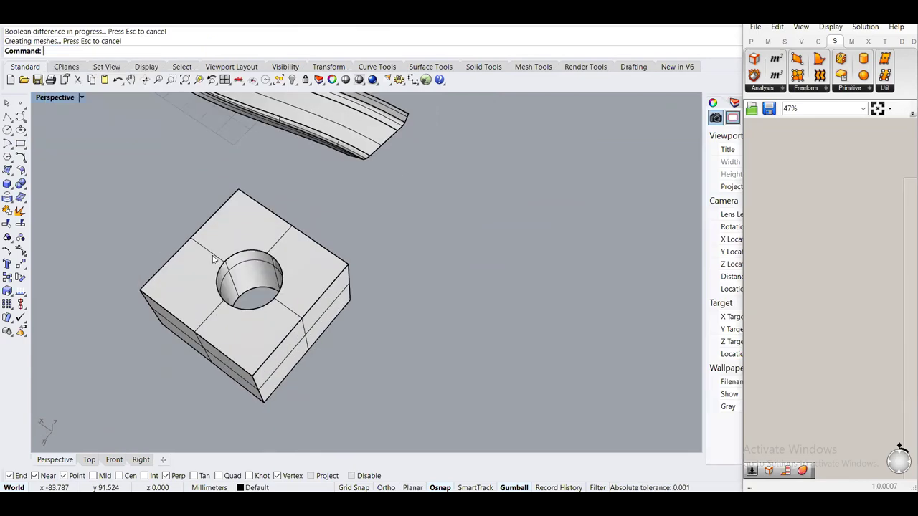
click(213, 260)
text(extractsrf)
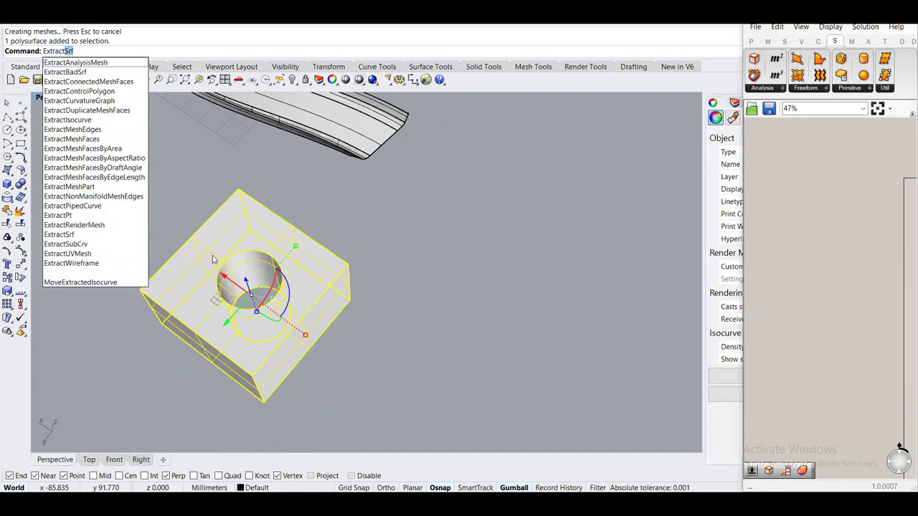
key(Return)
click(213, 259)
key(Return)
key(Delete)
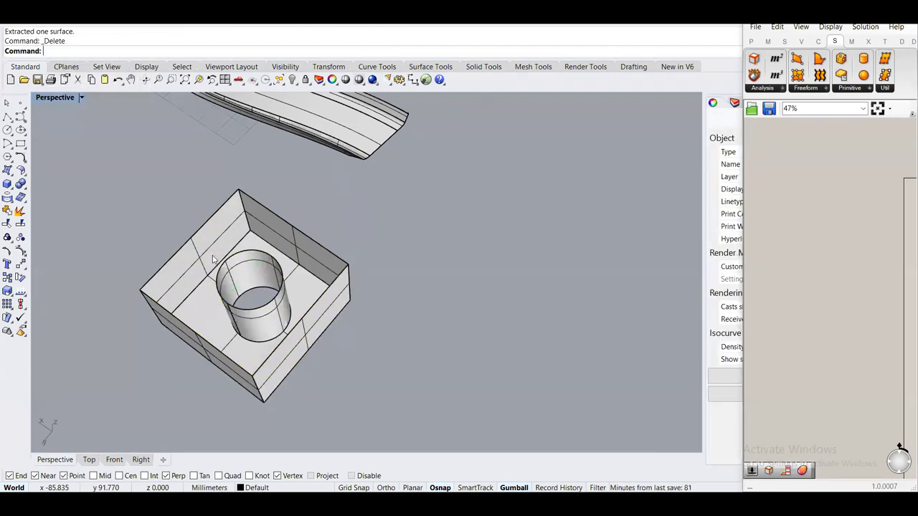
Show the open box's solid points and lower the inner tube's rim below the box's upper edges
scroll(241, 169, up, 5)
right_drag(241, 169, 216, 213)
click(216, 212)
text(sol)
key(Return)
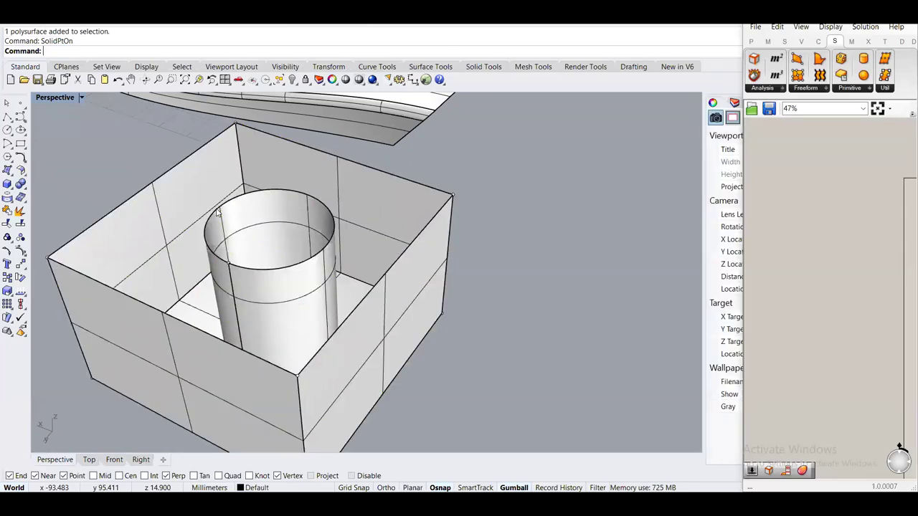
click(228, 267)
drag(244, 246, 215, 287)
right_drag(215, 287, 242, 242)
right_drag(193, 191, 233, 287)
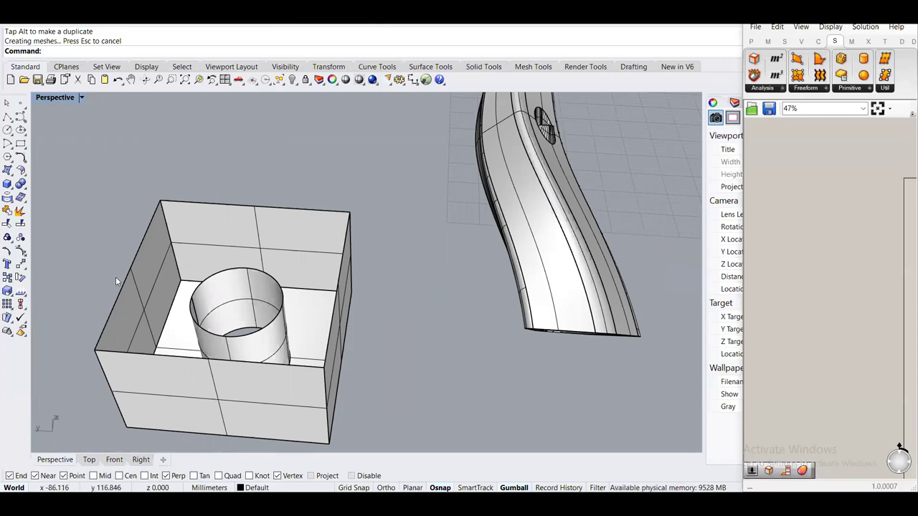
Cap the planar openings of the open box and its inner tube
click(204, 241)
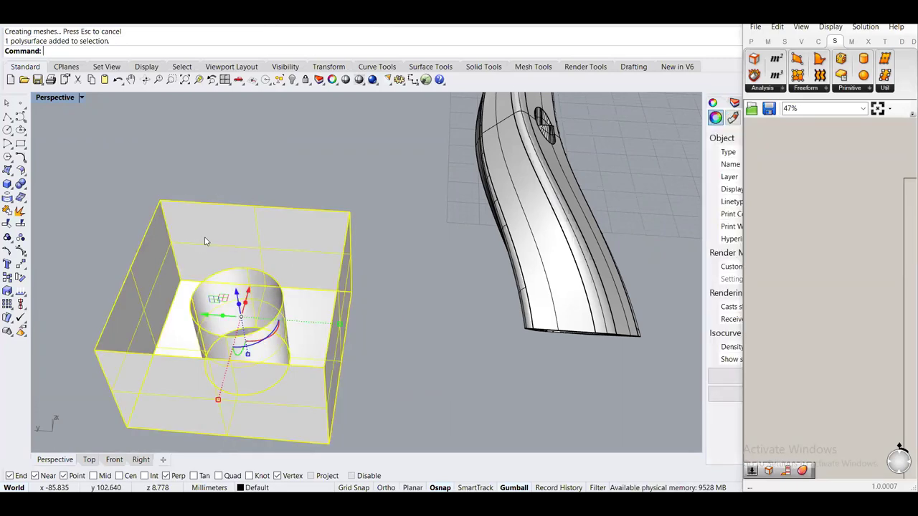
text(cap)
key(Return)
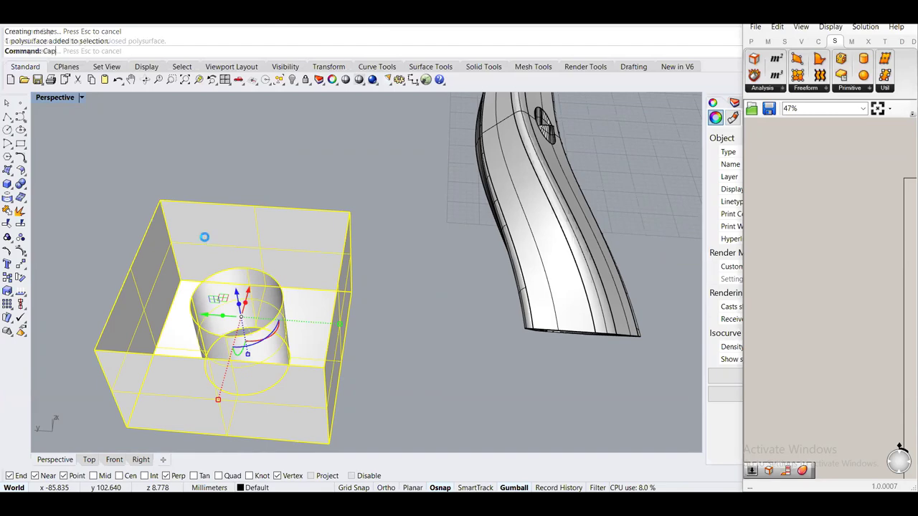
click(139, 200)
Create a horizontal rectangular clipping plane at the base of the capped box
right_drag(249, 255, 268, 169)
scroll(266, 170, up, 5)
scroll(261, 166, up, 2)
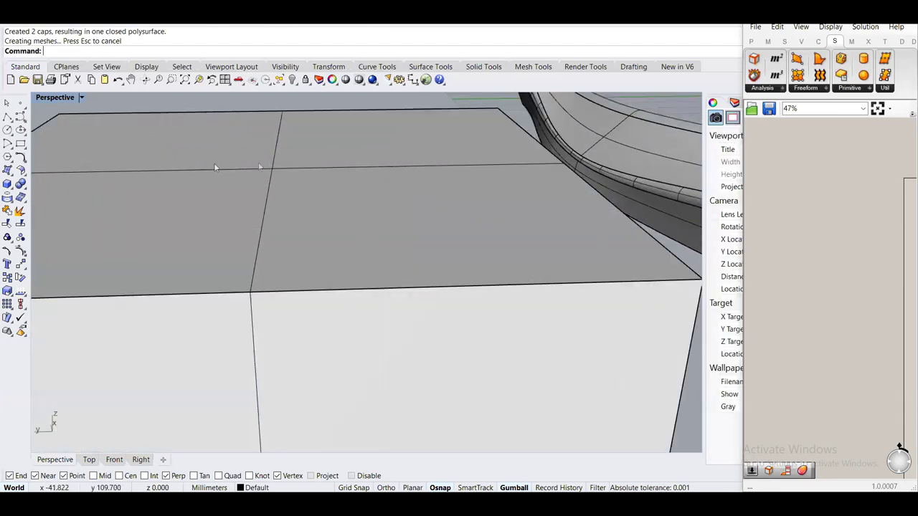
scroll(241, 199, down, 8)
right_drag(248, 199, 141, 227)
text(ClippingPlane)
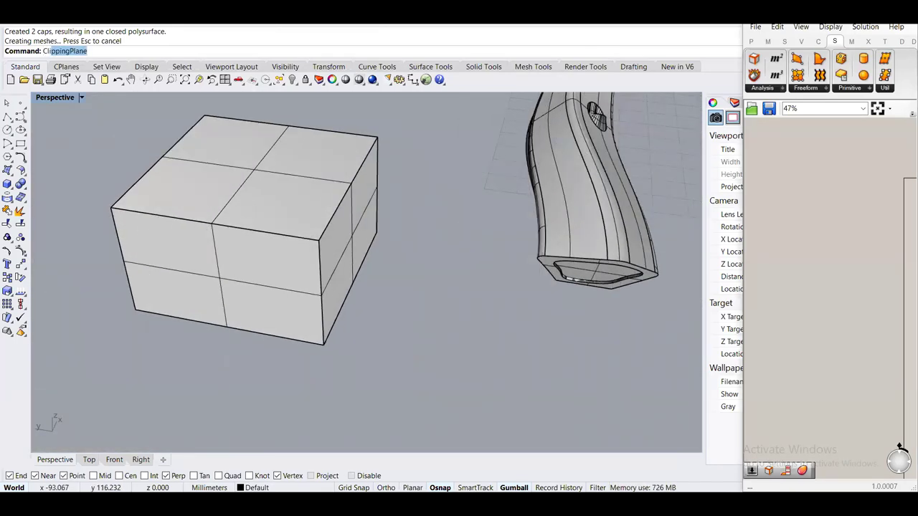
key(Return)
click(131, 371)
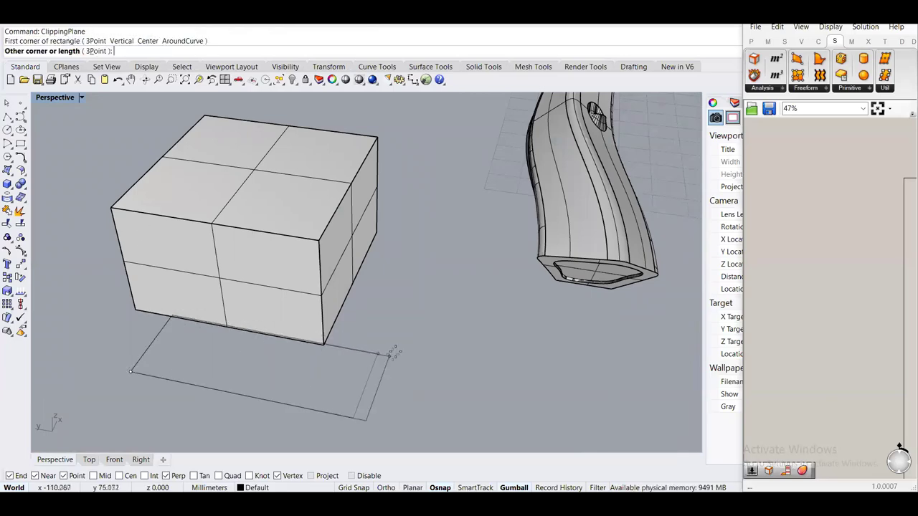
click(438, 263)
click(354, 327)
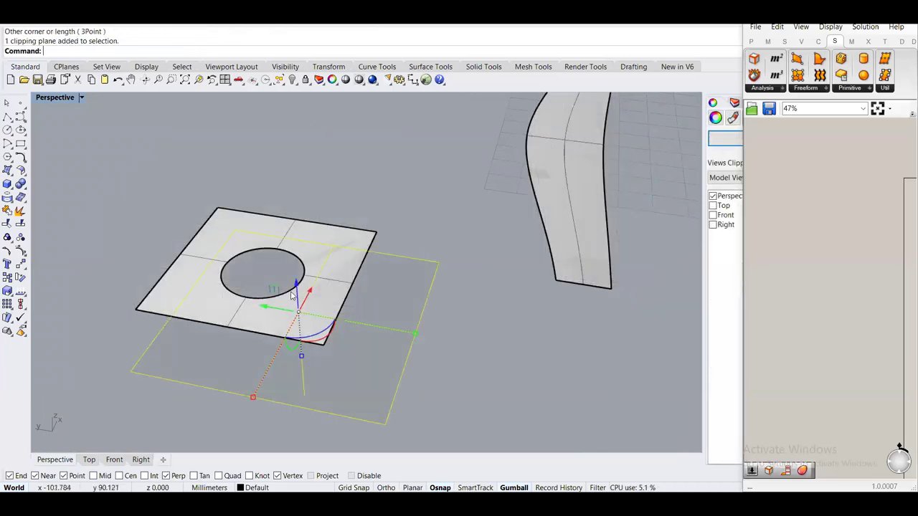
Reposition the clipping plane vertically to section the box through its inner tube, and delete the plane after inspecting the cut
drag(295, 276, 310, 208)
right_drag(310, 208, 240, 212)
drag(240, 211, 279, 206)
right_drag(180, 285, 212, 265)
click(213, 266)
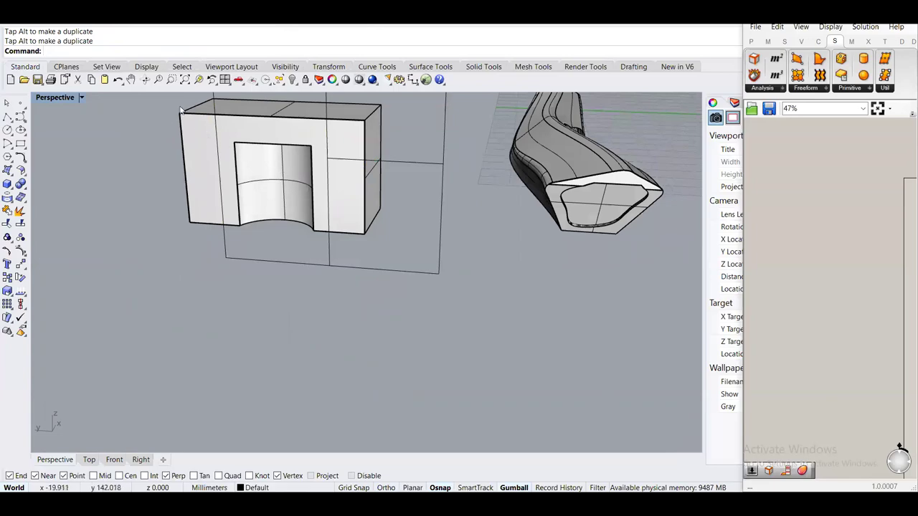
right_drag(256, 151, 229, 176)
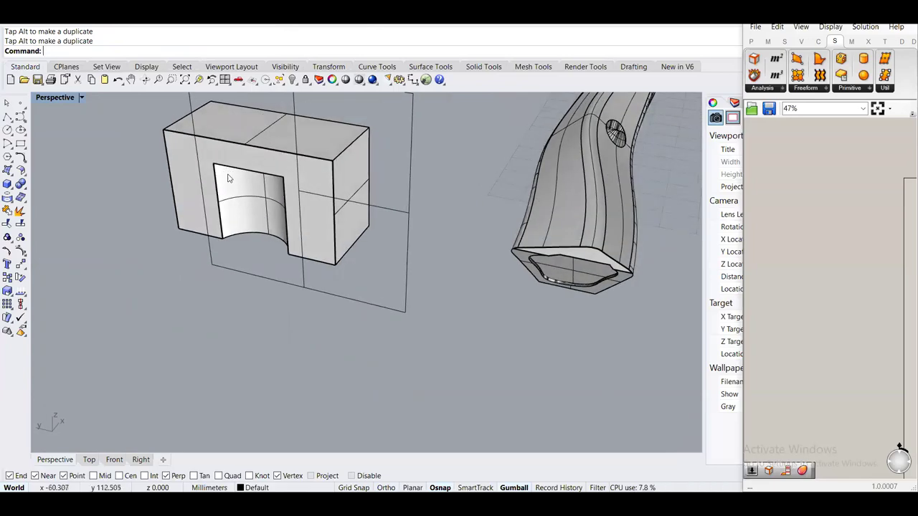
click(190, 107)
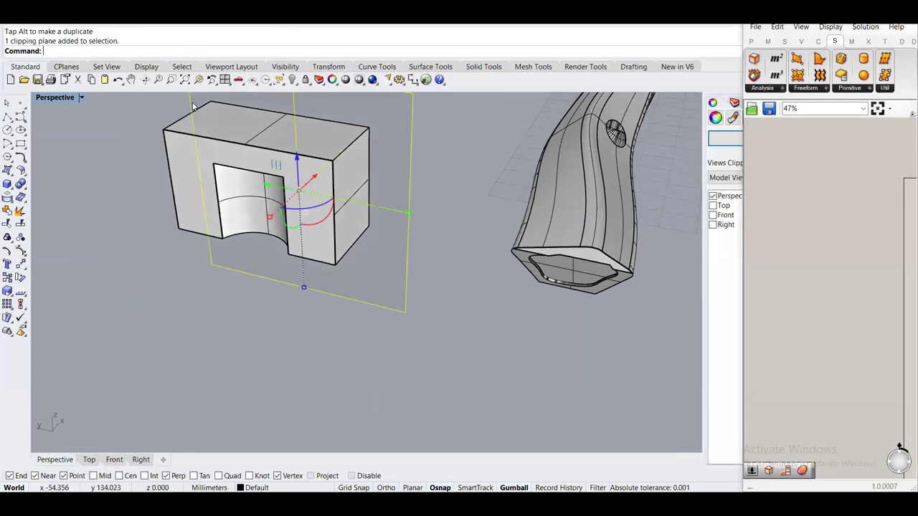
key(Delete)
Extract and delete the box's upper cap face and the cap covering the inner tube
text(Extract)
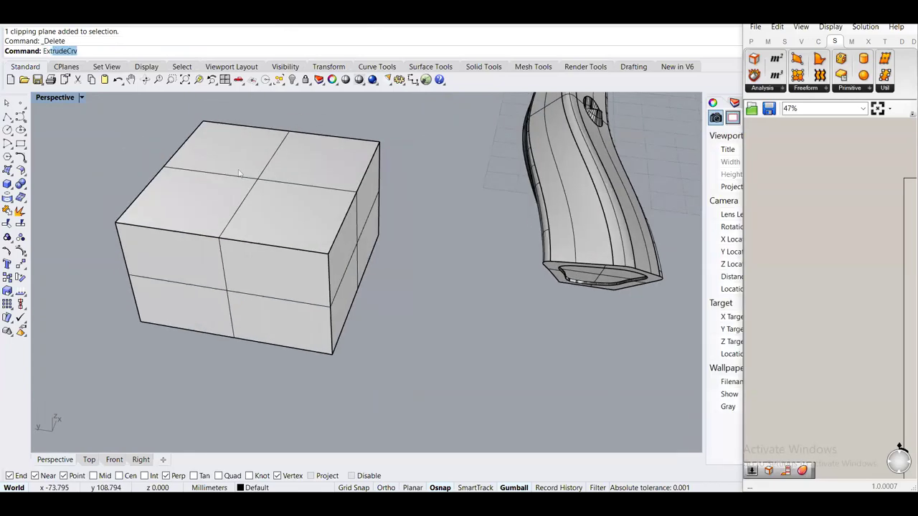
key(Return)
click(244, 180)
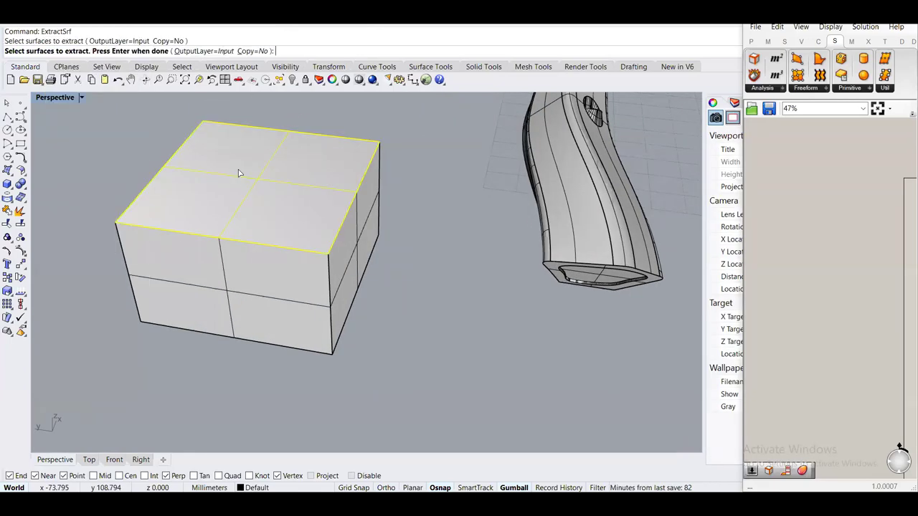
key(Return)
key(Delete)
key(Return)
click(254, 200)
key(Return)
key(Delete)
right_drag(259, 208, 252, 223)
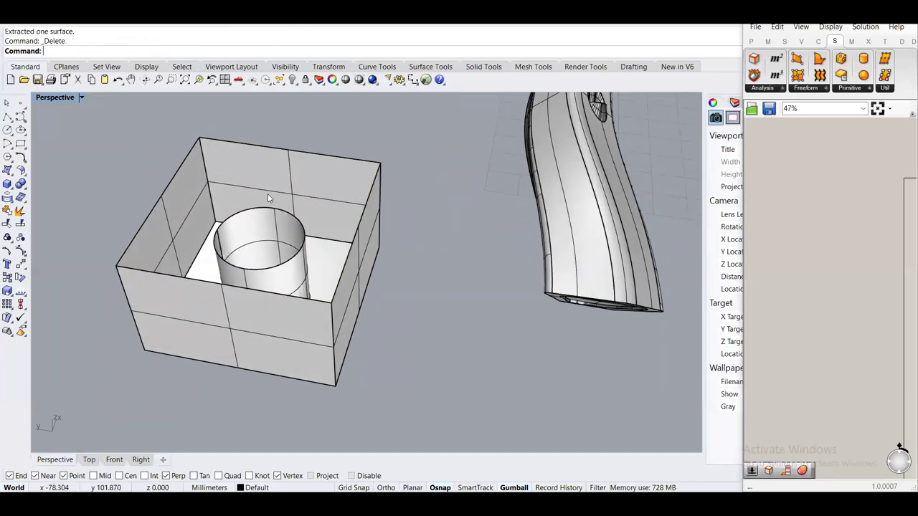
Duplicate the open box's borders, loft a surface between the square and circular edges, and delete the border curves
click(267, 201)
text(DupBorder)
key(Return)
text(Loft)
key(Return)
key(Return)
key(Return)
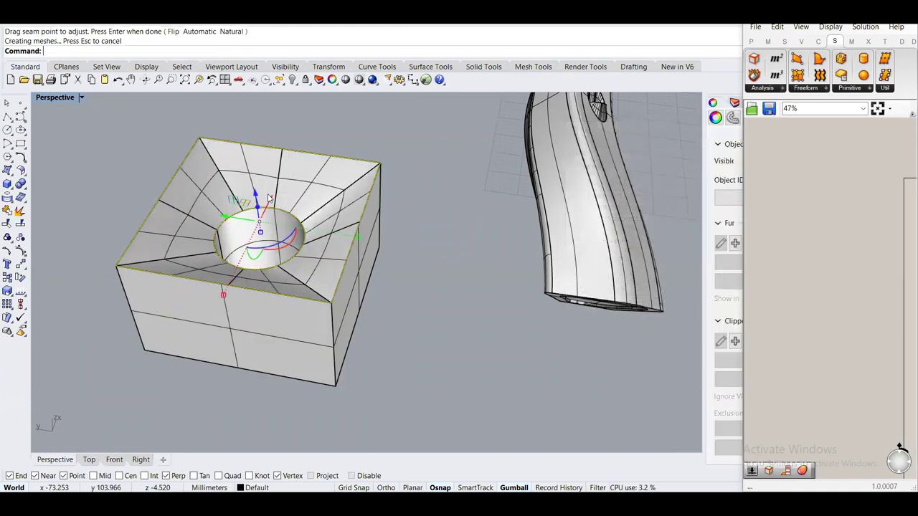
key(Delete)
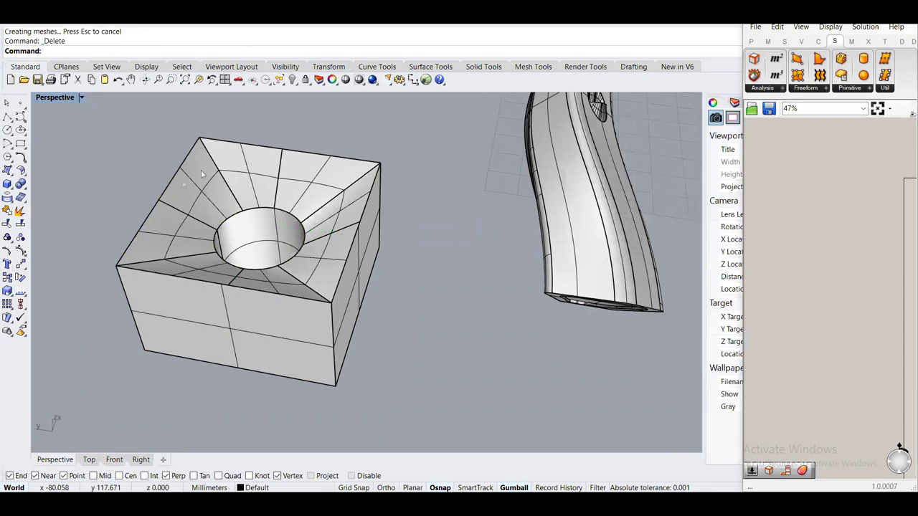
Join the lofted funnel surface with the open box into one solid
click(181, 179)
key(ctrl+j)
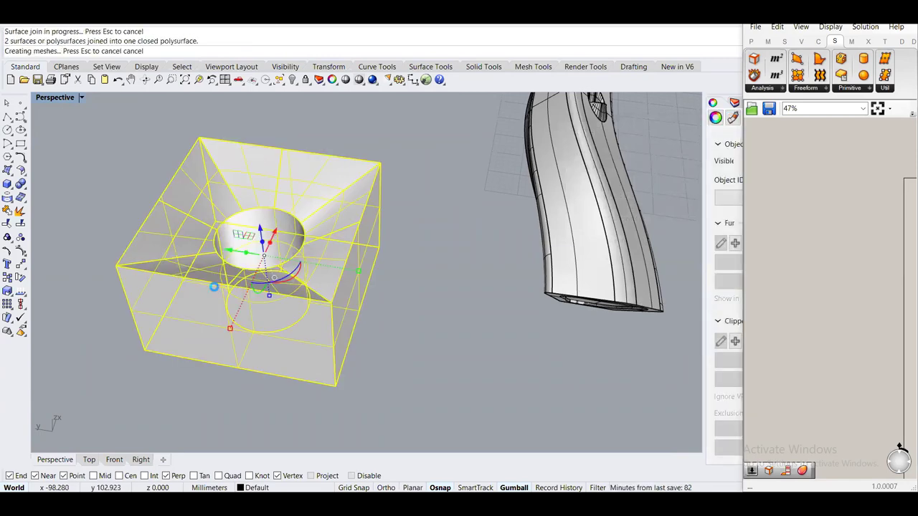
key(Escape)
right_drag(71, 199, 271, 227)
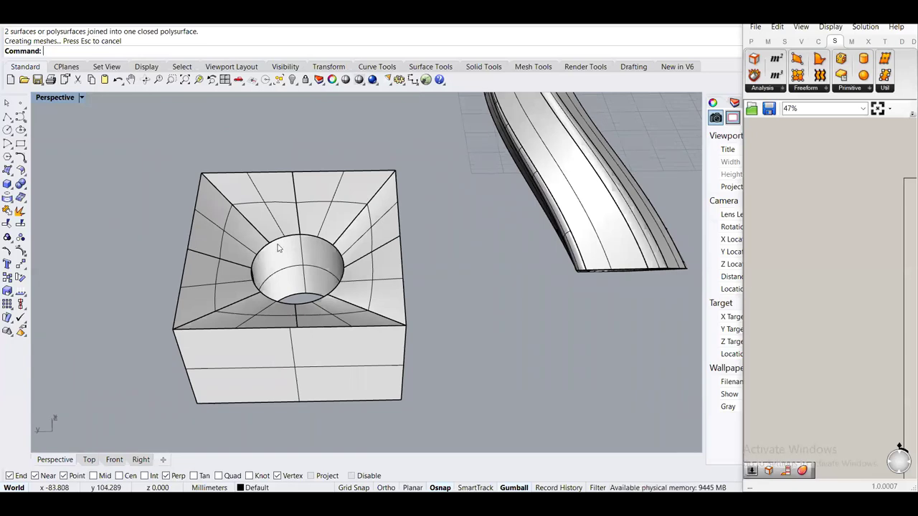
Review the funnel-shaped opening of the joined block and delete the block
scroll(286, 256, down, 2)
scroll(287, 253, up, 1)
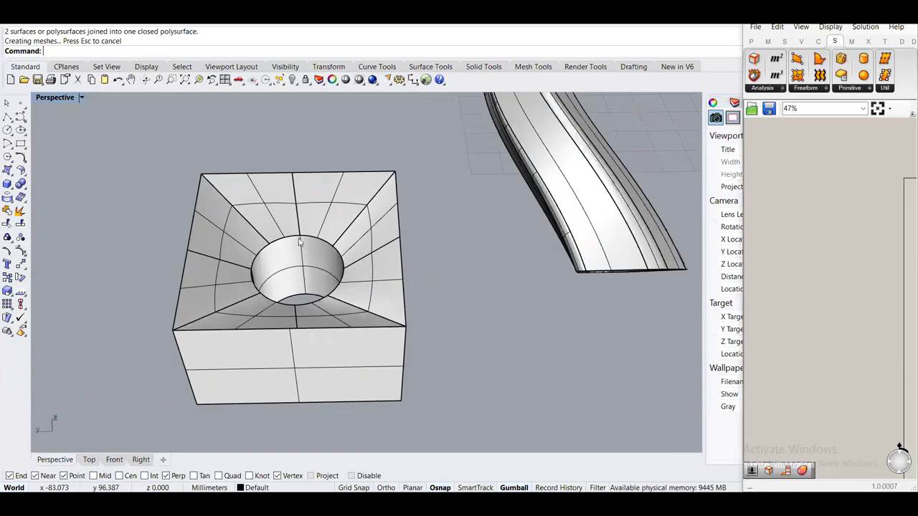
scroll(287, 246, up, 2)
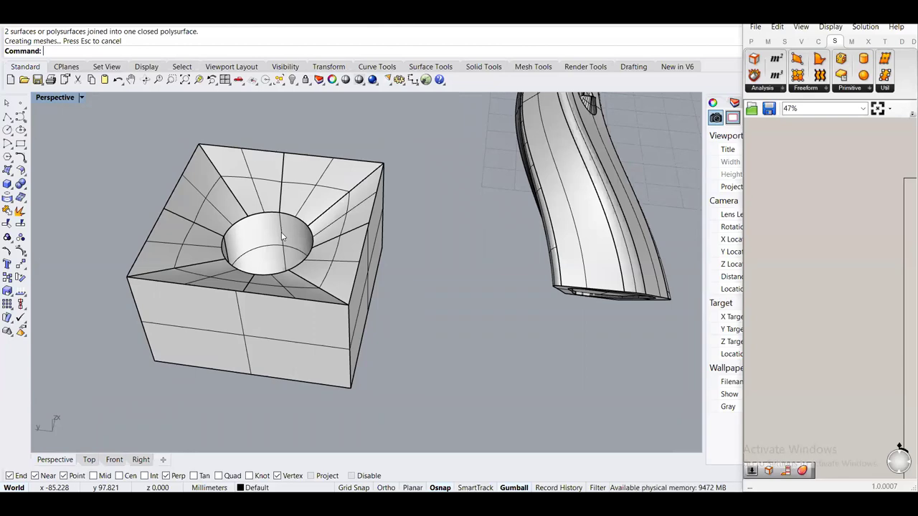
right_drag(282, 238, 206, 298)
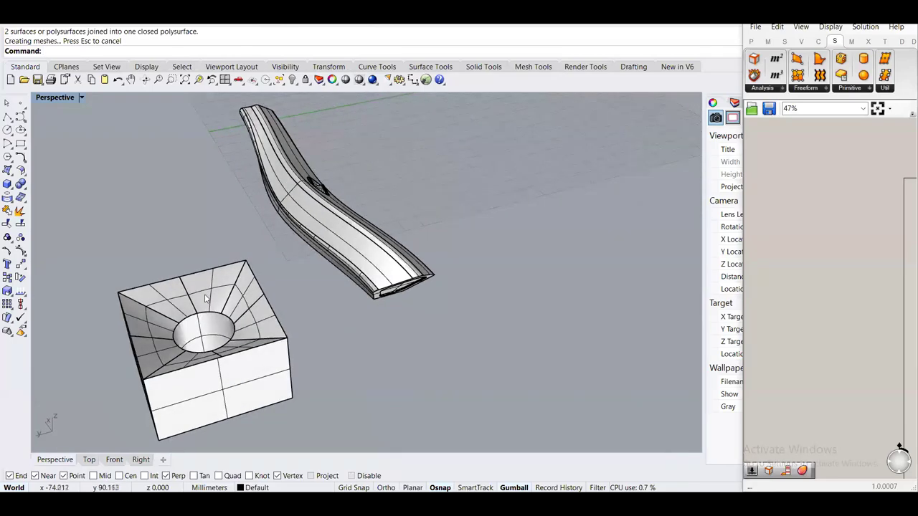
click(206, 299)
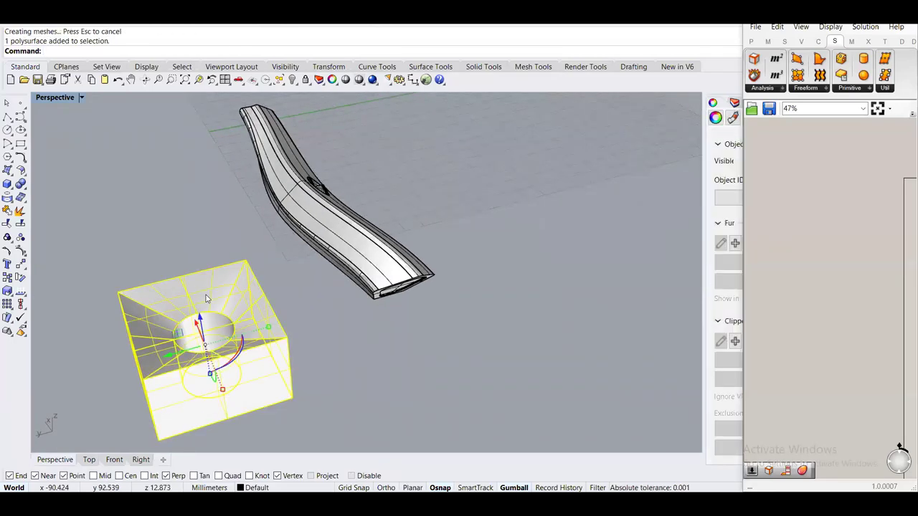
key(Delete)
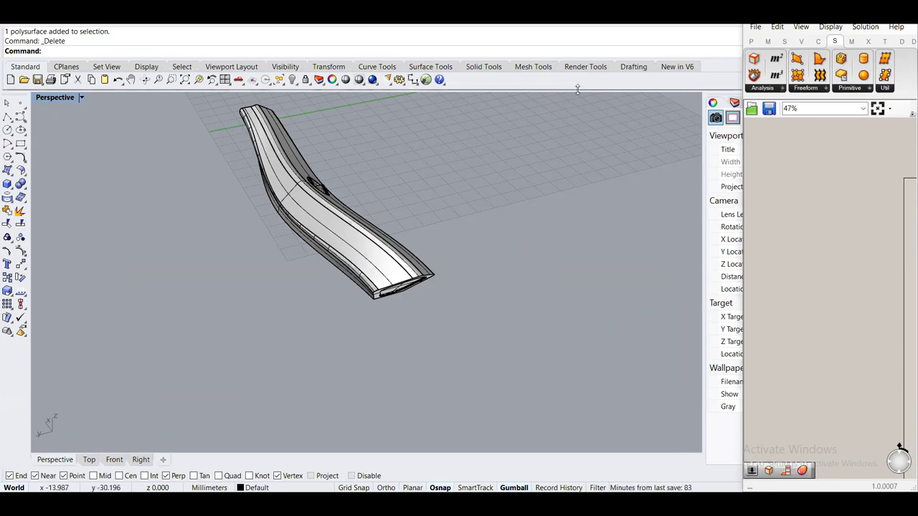
right_drag(461, 149, 241, 231)
right_drag(495, 251, 359, 250)
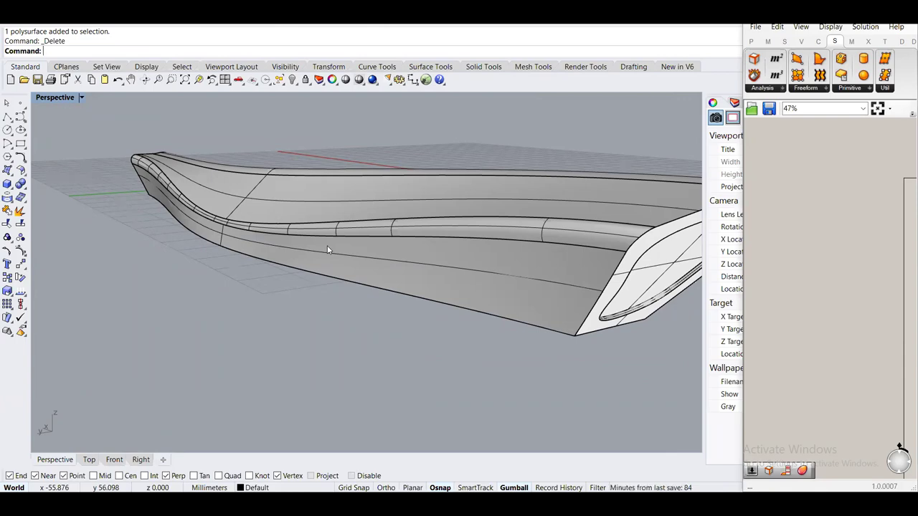
Extract the long lower side surface from the capped body
right_drag(327, 246, 396, 264)
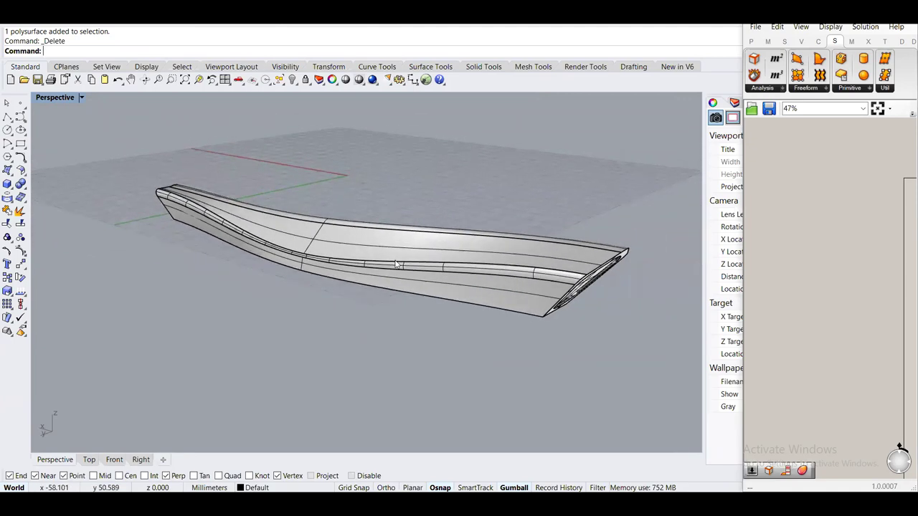
scroll(424, 283, up, 2)
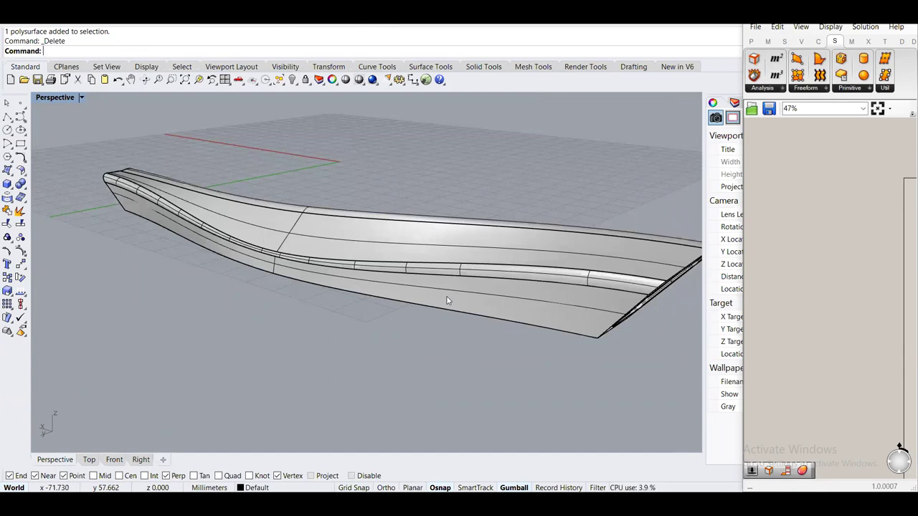
text(ExtractSrf)
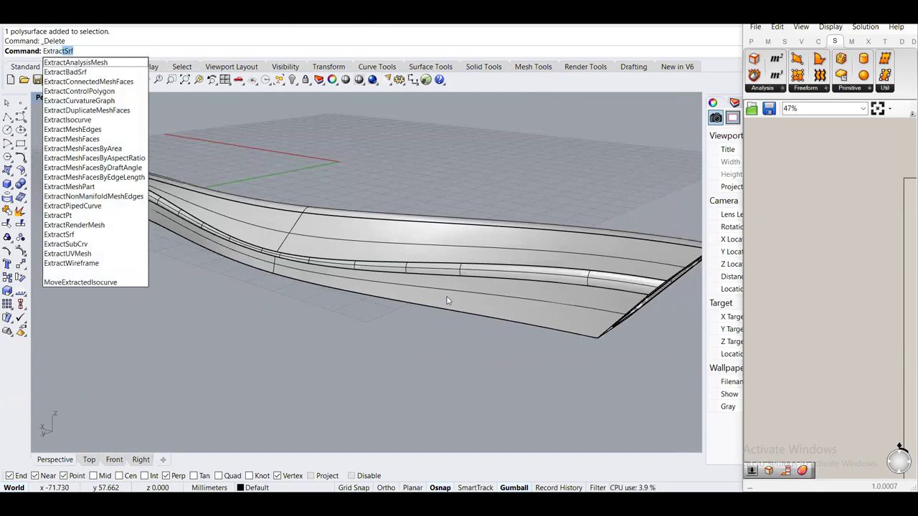
key(Return)
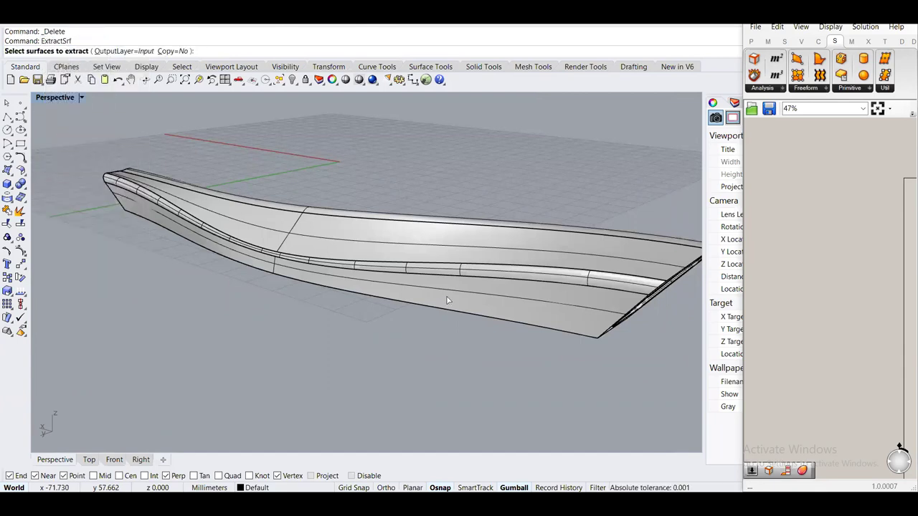
click(452, 299)
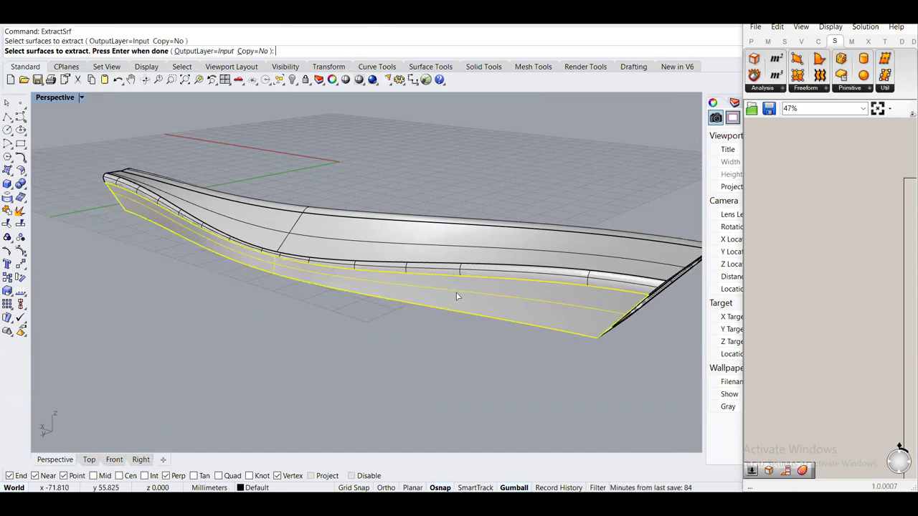
key(Return)
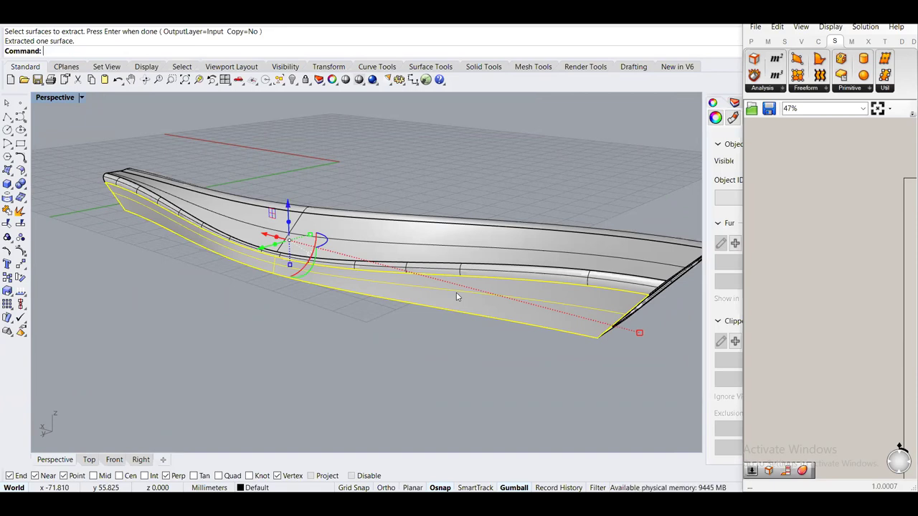
Isolate the extracted side surface and clear the selection
text(Isolate)
key(Return)
key(Escape)
right_drag(497, 221, 412, 286)
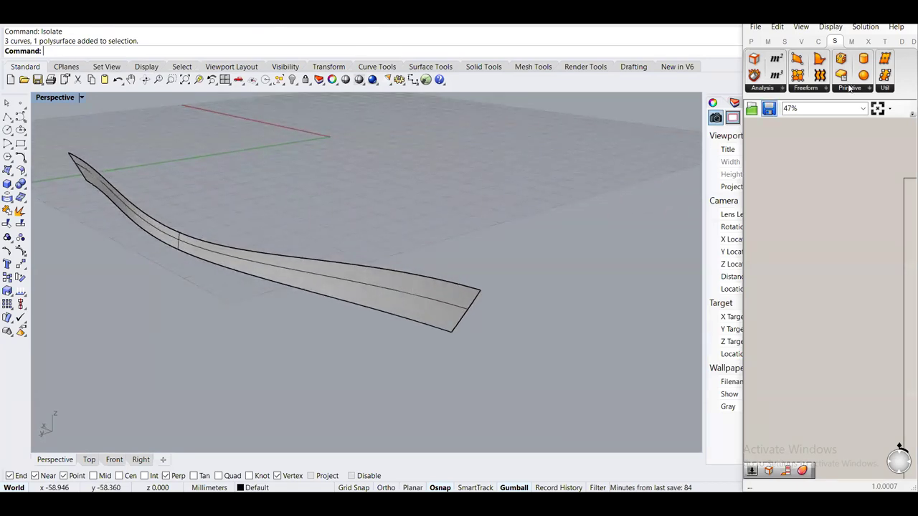
Enlarge the Grasshopper window and add a Surface parameter in the empty canvas area below the loft components
key(super+Right)
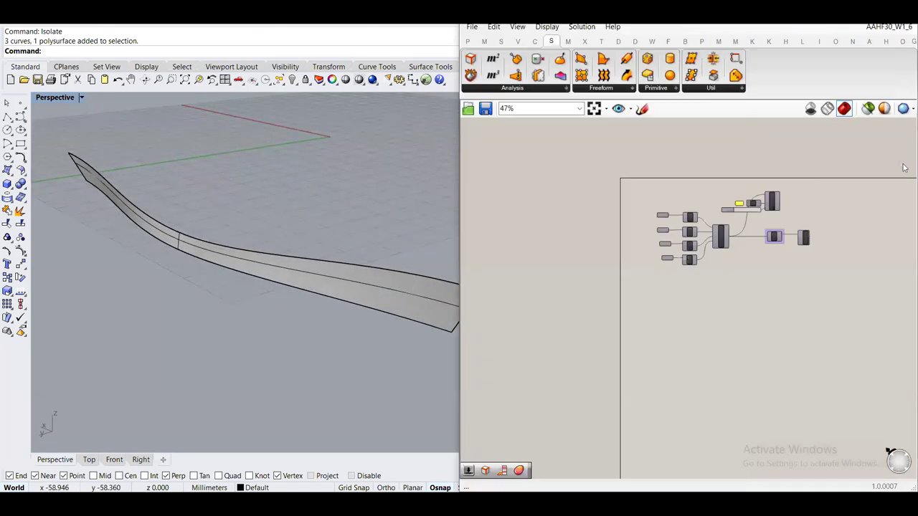
right_drag(376, 291, 313, 227)
click(356, 252)
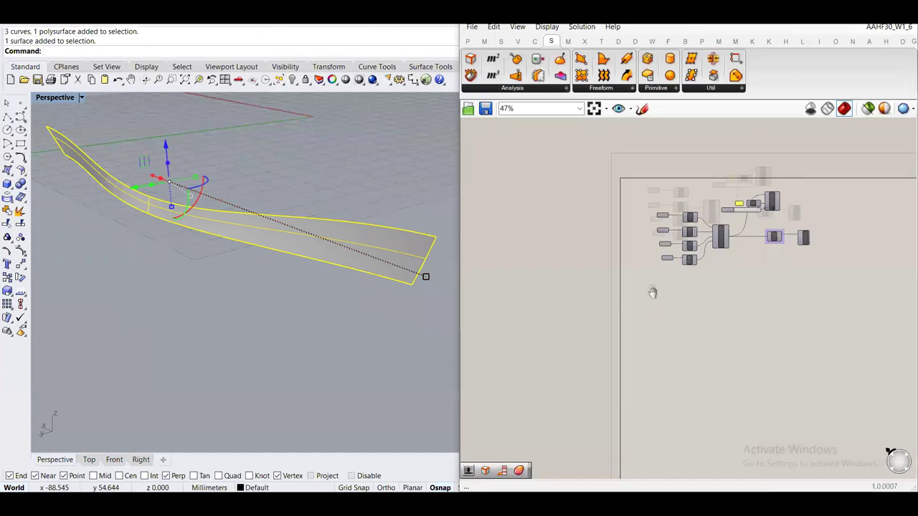
right_drag(652, 291, 633, 235)
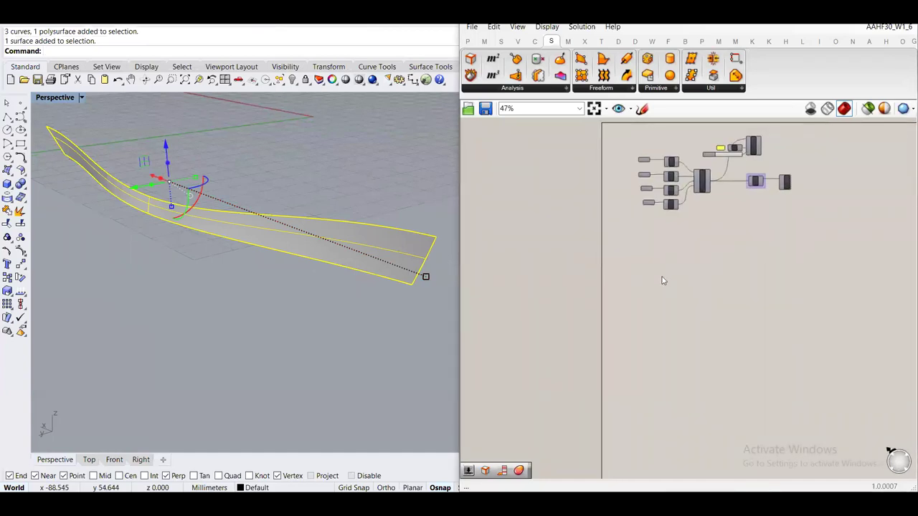
double_click(661, 274)
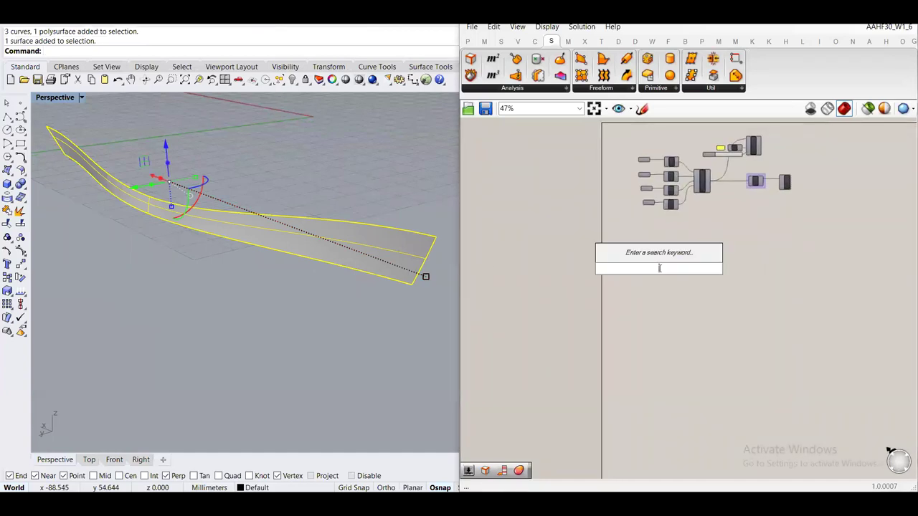
key(Escape)
scroll(639, 262, up, 5)
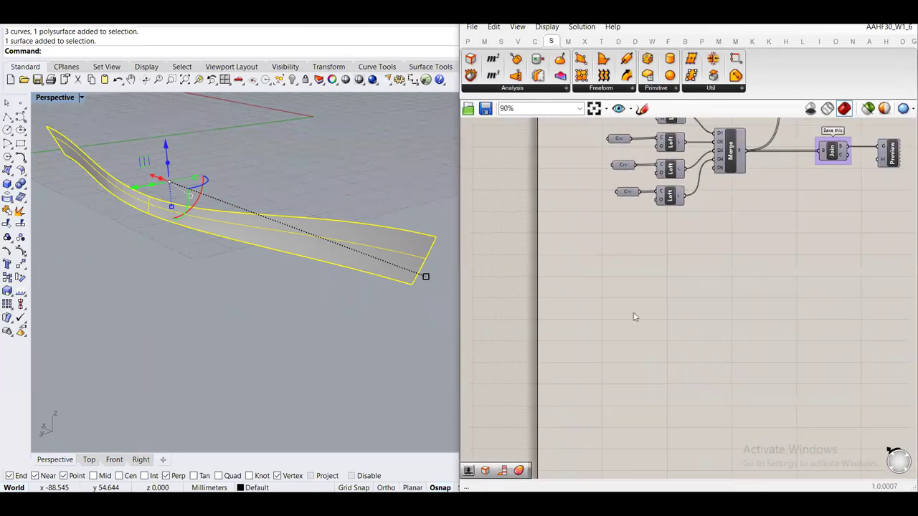
right_drag(629, 290, 627, 265)
double_click(626, 263)
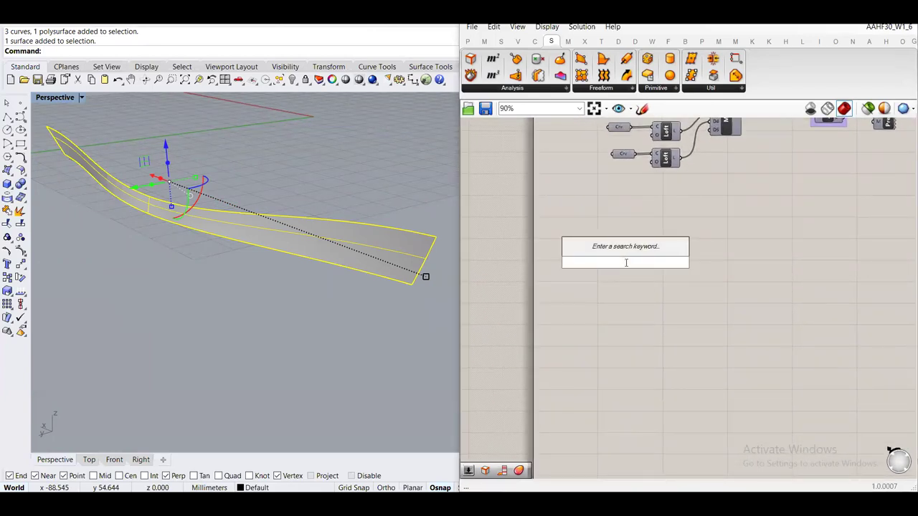
text(srf)
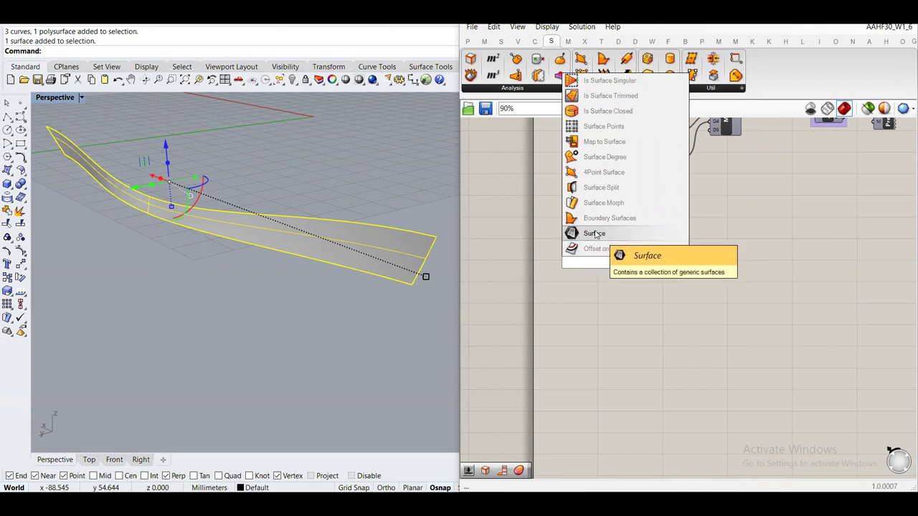
click(596, 234)
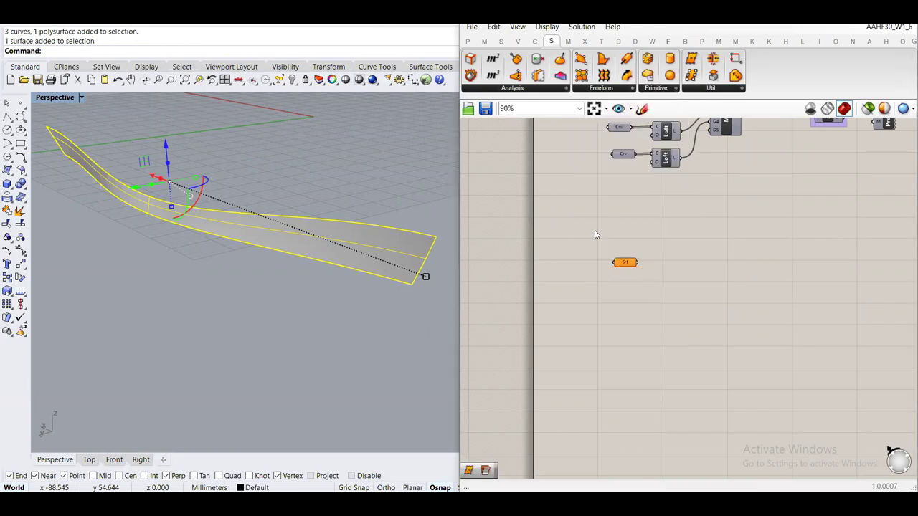
Reference the isolated side surface in the Surface parameter and hide the original surface in the Rhino viewport
right_click(621, 262)
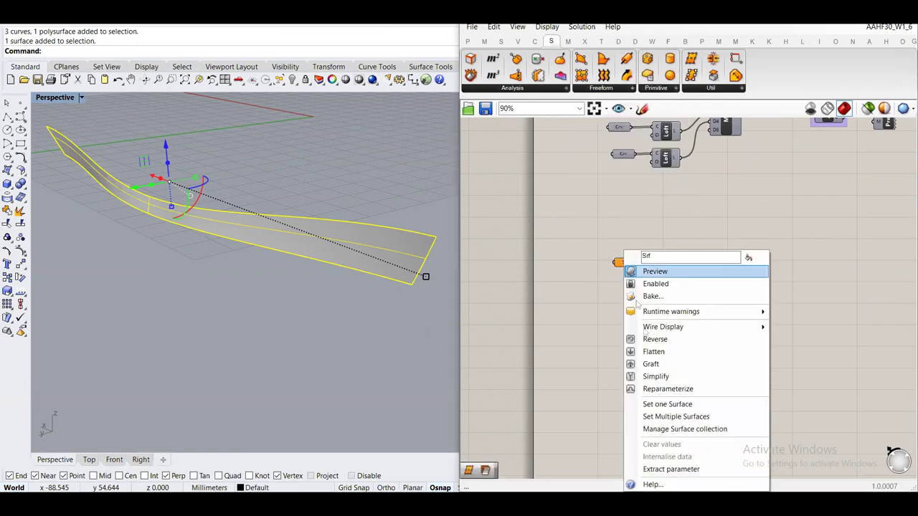
click(667, 404)
click(380, 259)
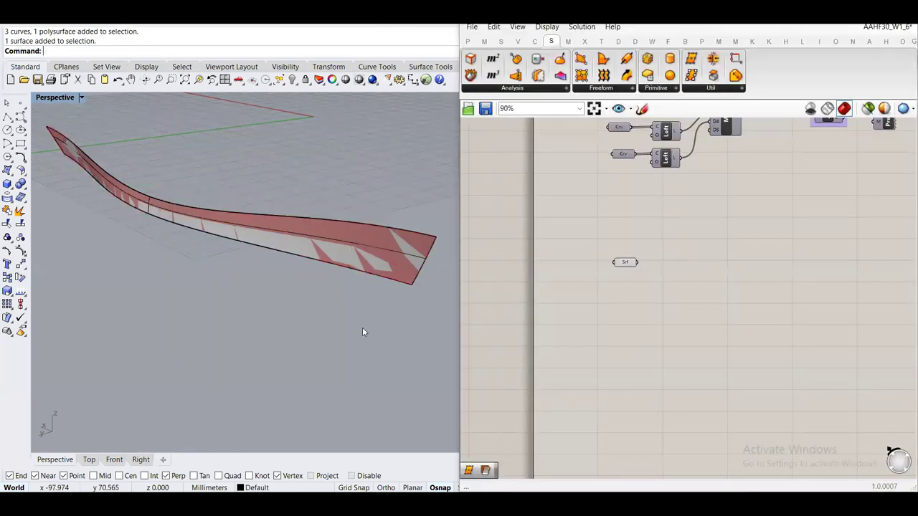
click(286, 252)
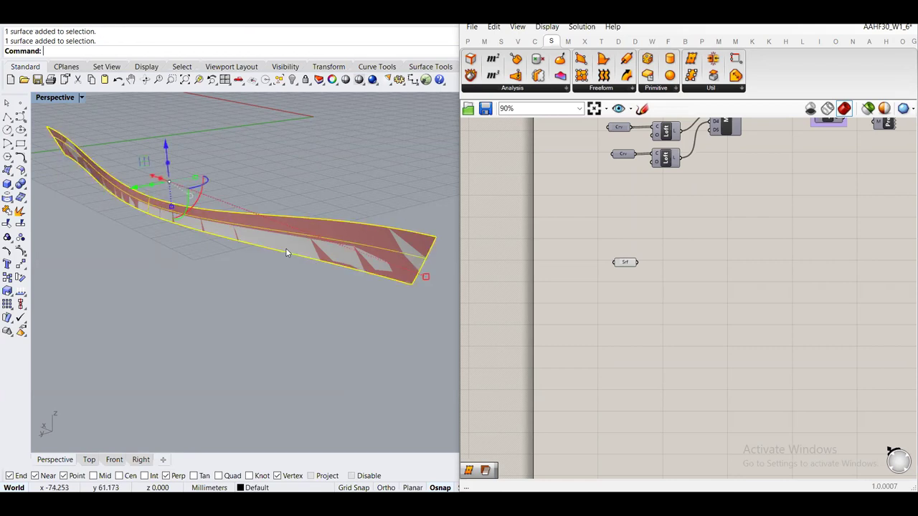
text(Hide)
key(Return)
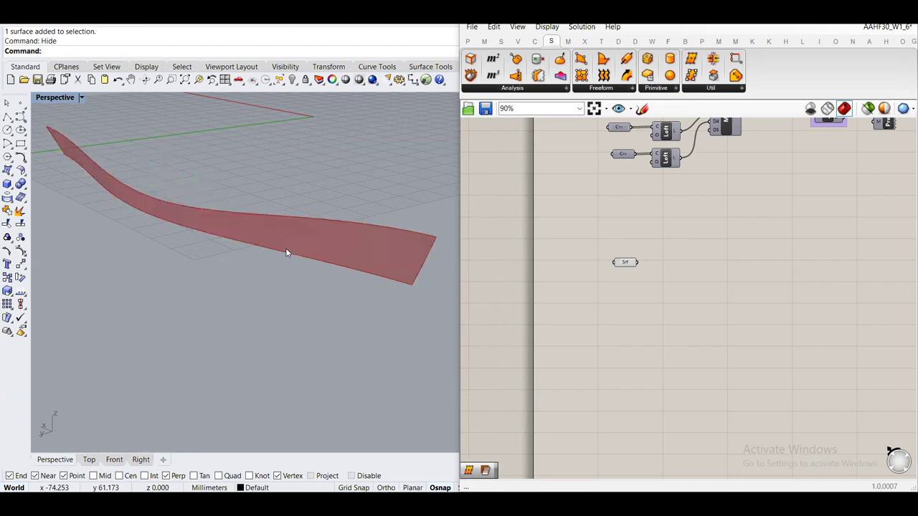
right_drag(285, 252, 230, 251)
mouse_move(247, 212)
right_down()
mouse_move(196, 215)
mouse_move(371, 221)
mouse_move(289, 229)
mouse_move(238, 223)
mouse_move(255, 205)
right_up()
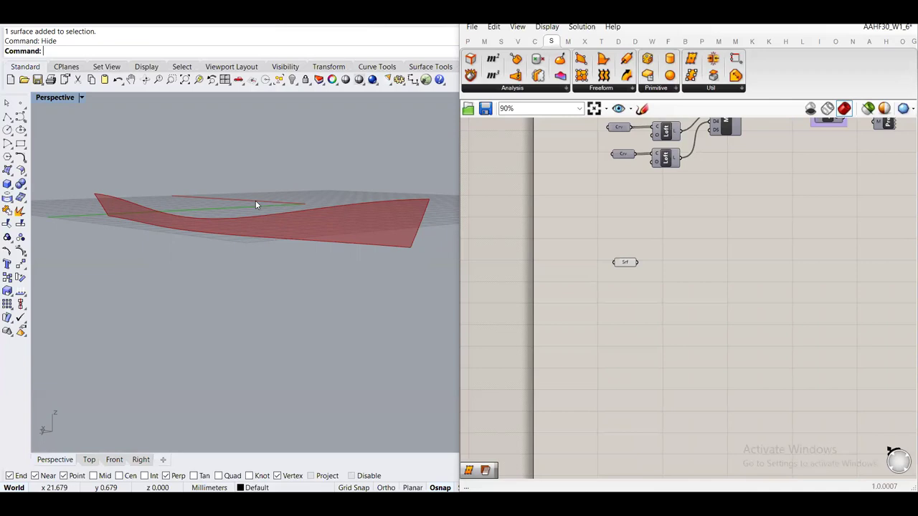
Add a Divide Surface component and connect the Surface parameter to its surface input
scroll(627, 291, up, 3)
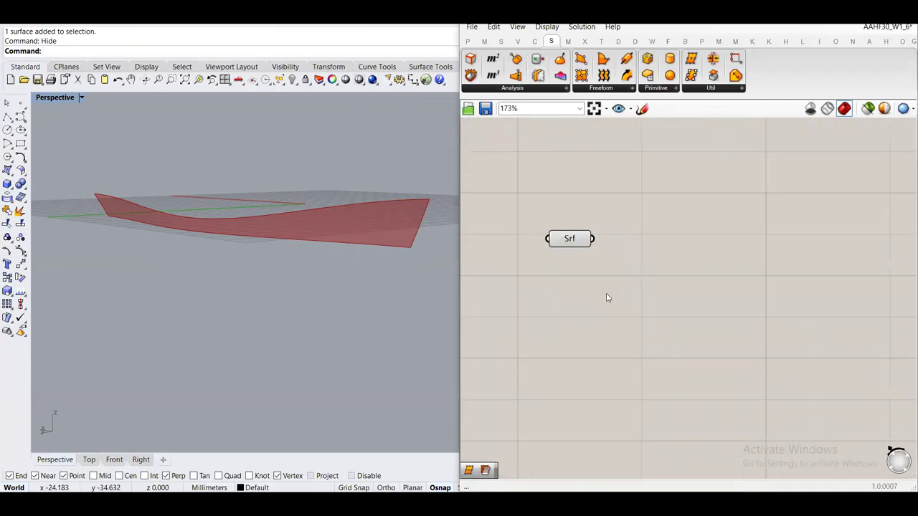
double_click(684, 296)
text(di)
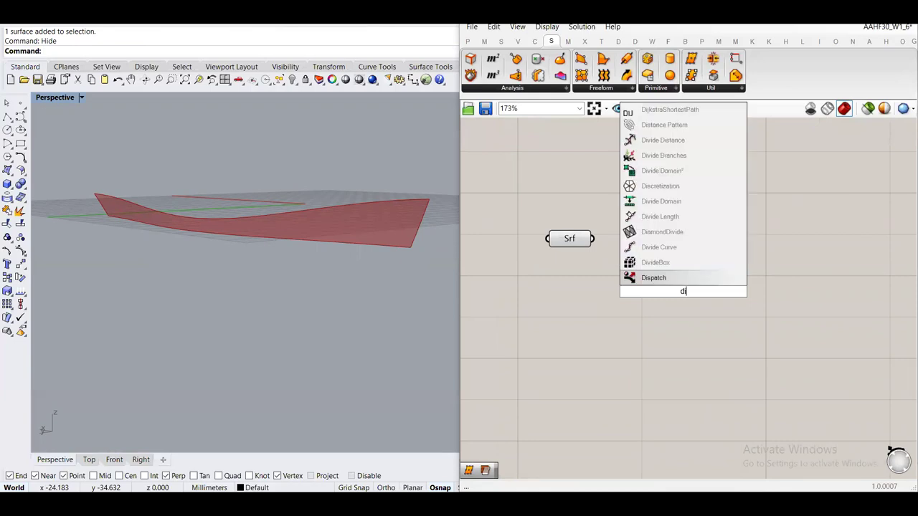
text(vide s)
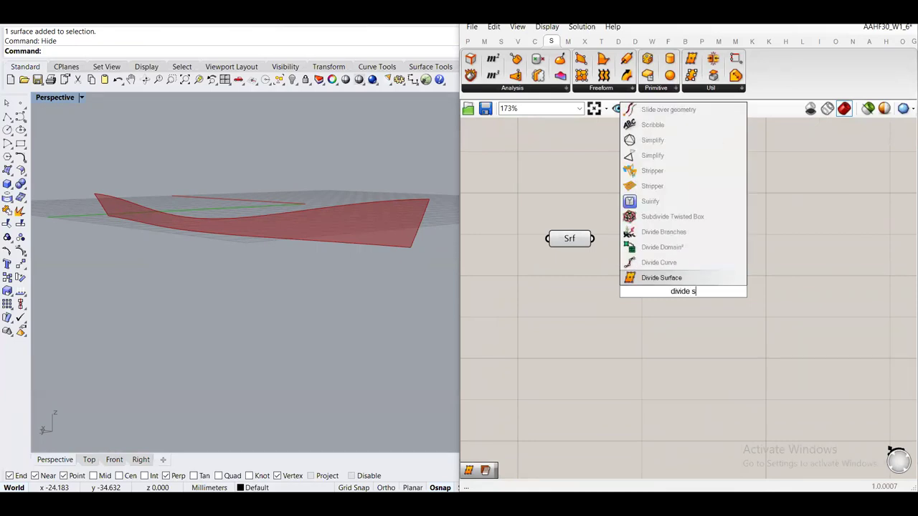
click(667, 278)
drag(594, 238, 653, 275)
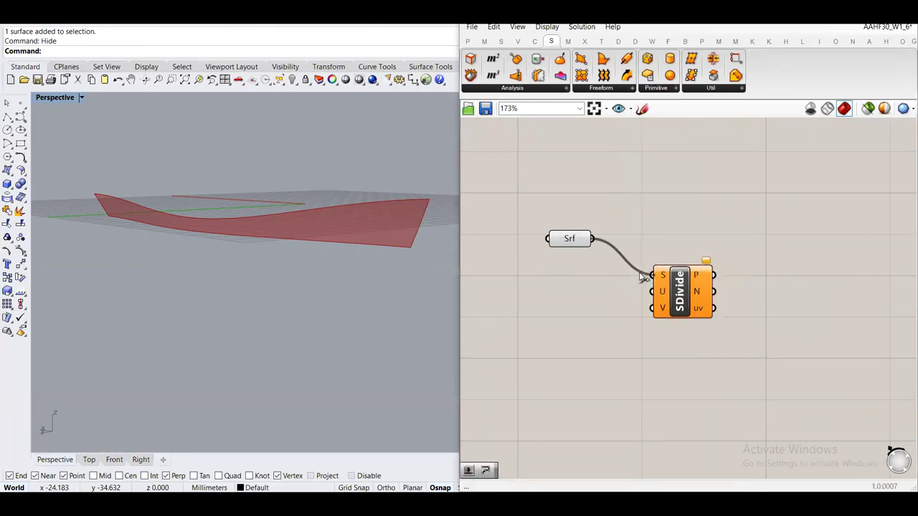
Inspect the division points along the surface and delete the Divide Surface component
scroll(345, 225, up, 6)
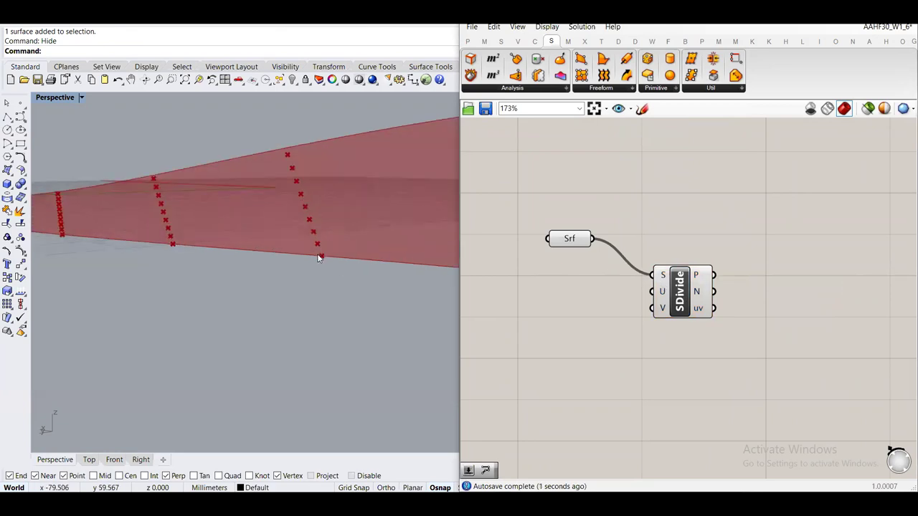
right_drag(205, 177, 209, 201)
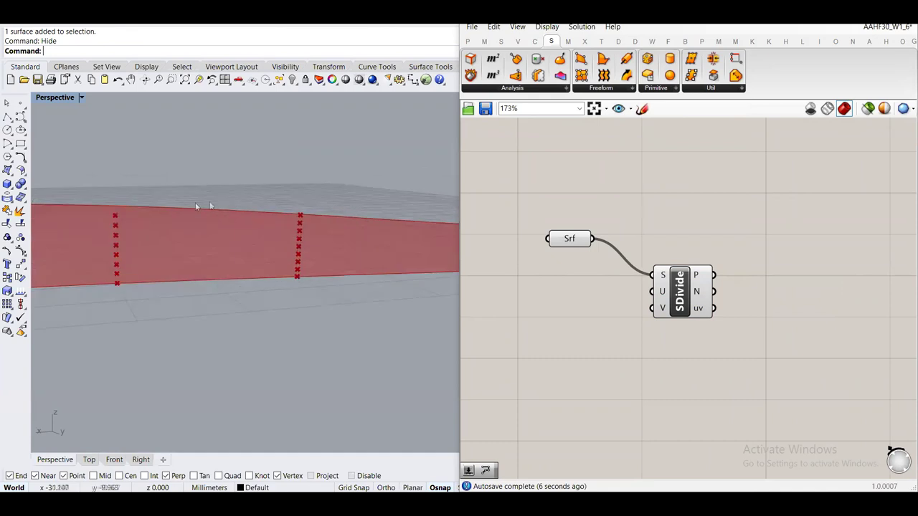
right_drag(107, 220, 160, 222)
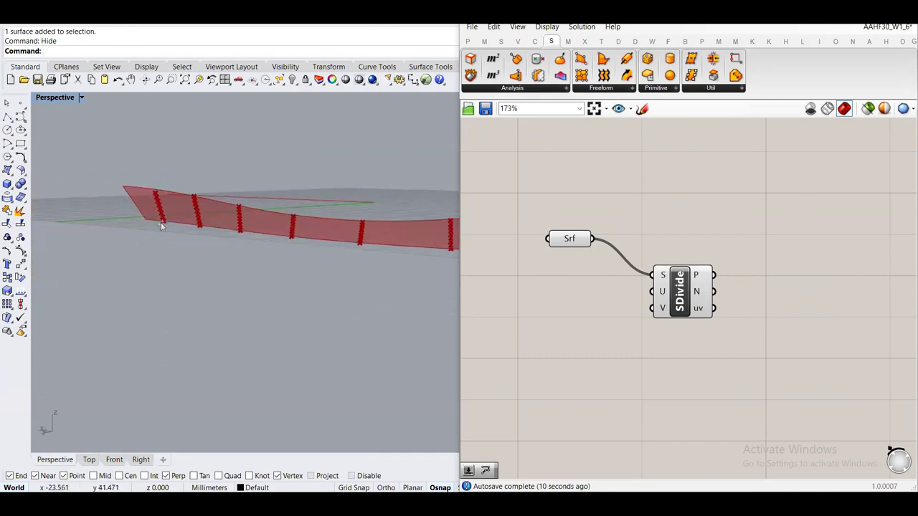
click(682, 290)
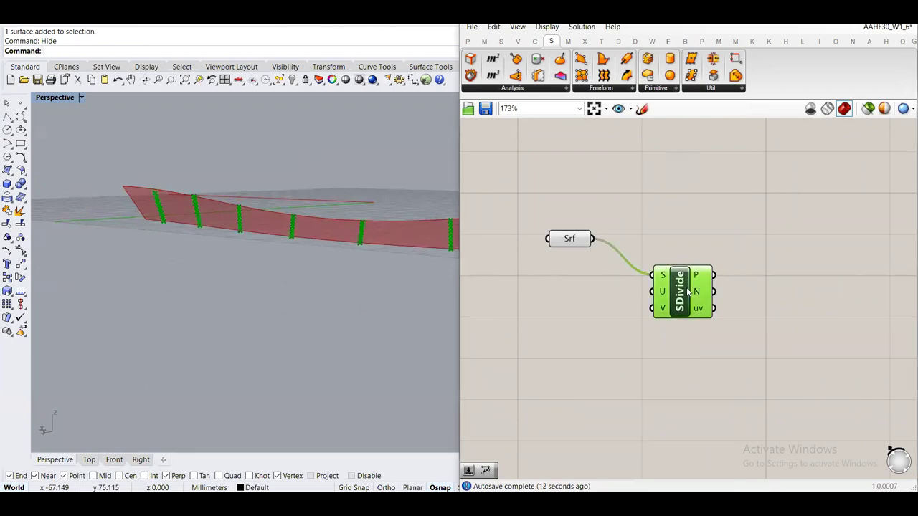
key(Delete)
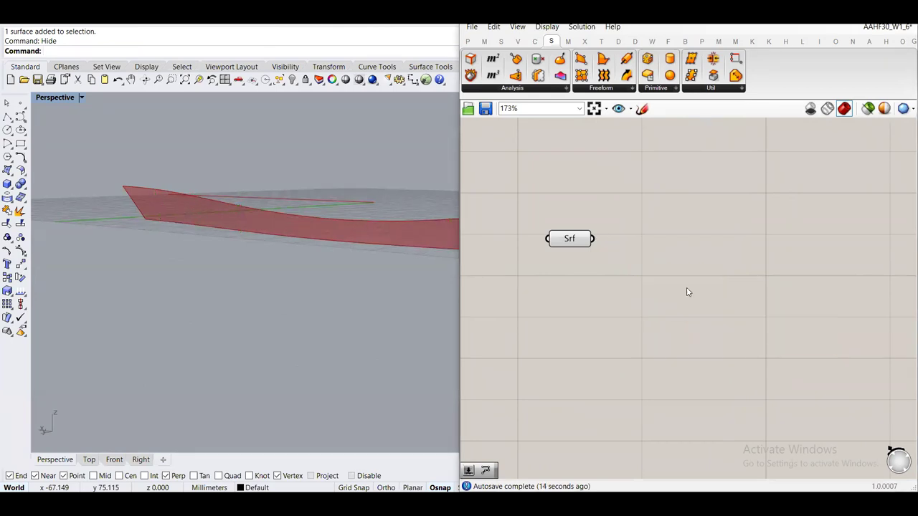
Add an Isotrim component and connect the Surface parameter to its surface input
click(710, 87)
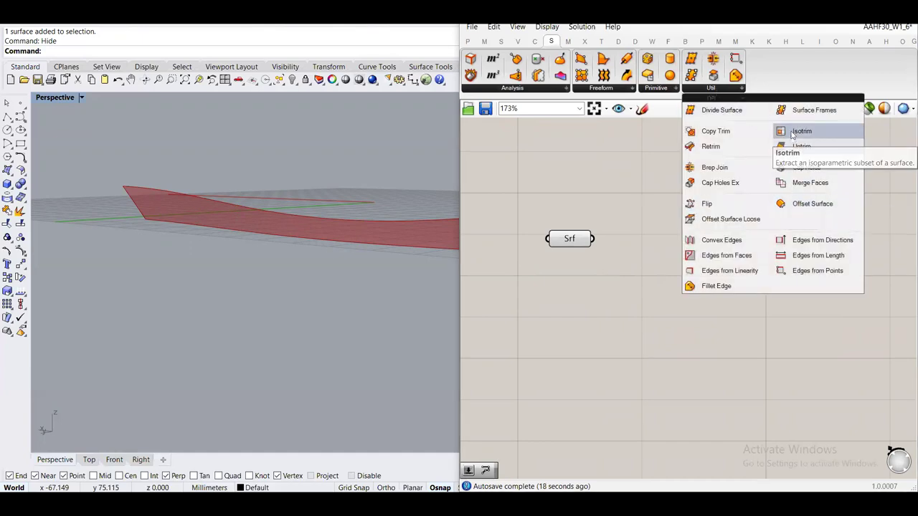
drag(800, 131, 696, 250)
drag(592, 239, 707, 249)
Add a Divide Domain² component, feed it the Surface parameter, and connect its segments to Isotrim's domain input
double_click(631, 313)
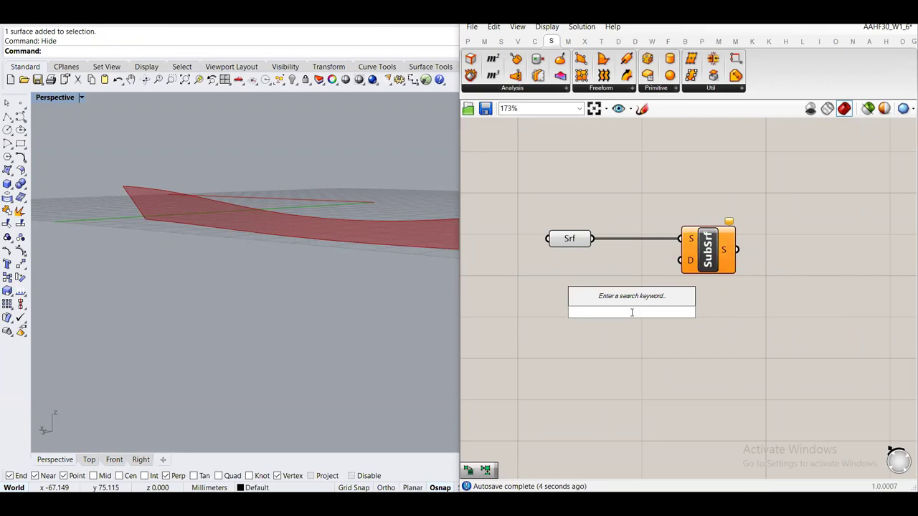
text(divide dom)
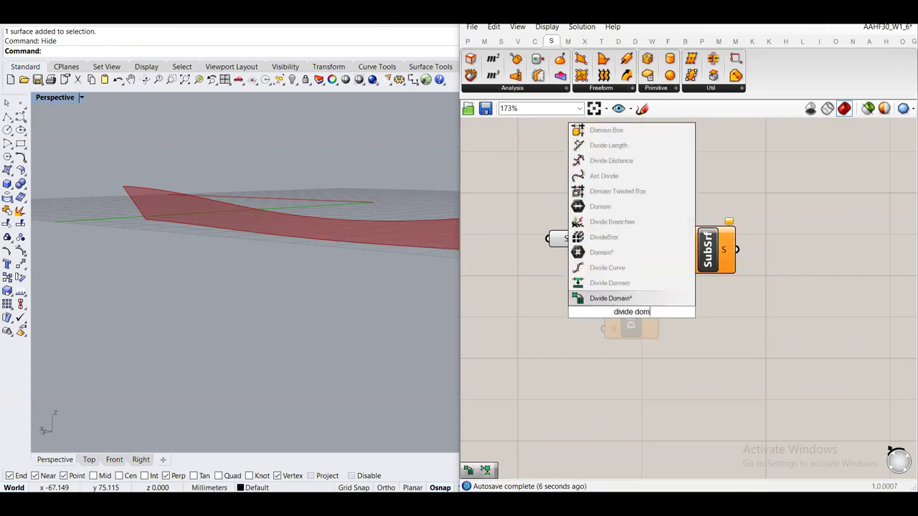
key(Return)
mouse_move(592, 239)
mouse_down()
mouse_move(604, 296)
mouse_move(663, 288)
mouse_move(639, 288)
mouse_move(680, 261)
mouse_up()
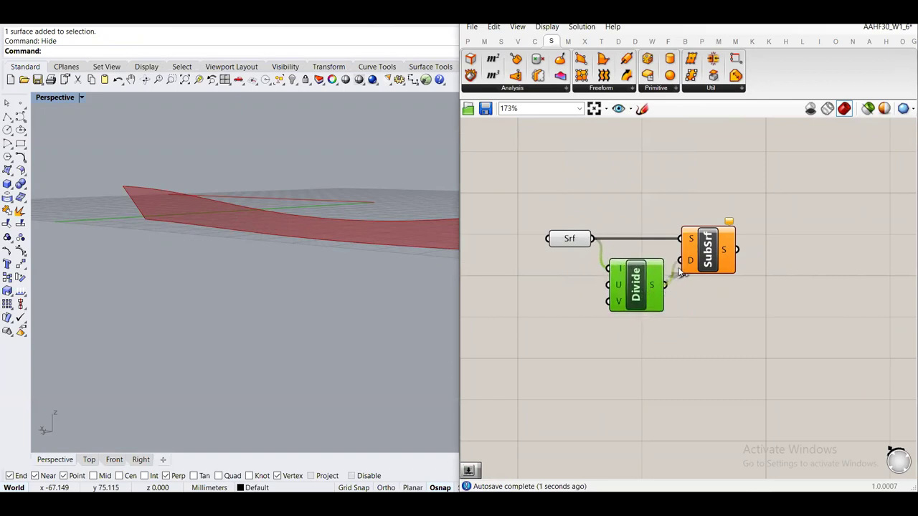
Add a number slider with value 5 and place it beside the Divide Domain² inputs
double_click(572, 321)
text(5)
key(Return)
drag(586, 320, 540, 297)
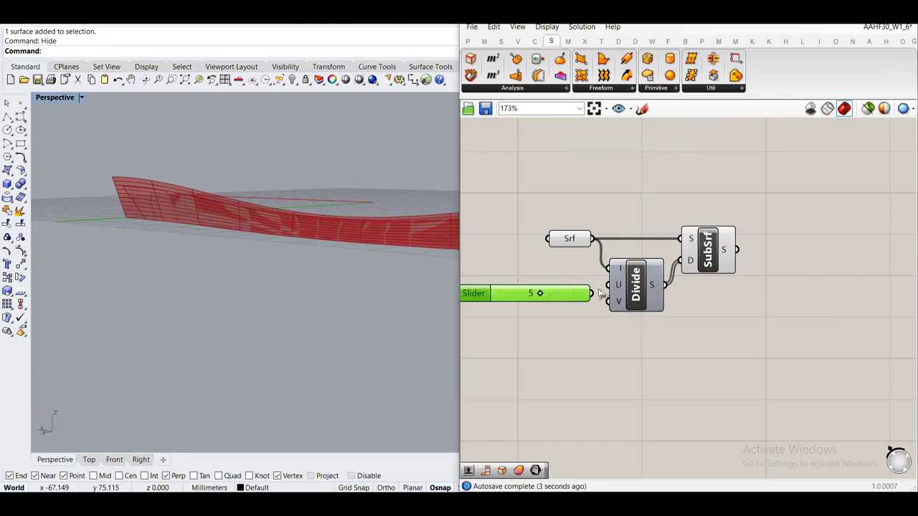
Turn the Surface parameter's preview off and back on
click(565, 237)
middle_click(566, 237)
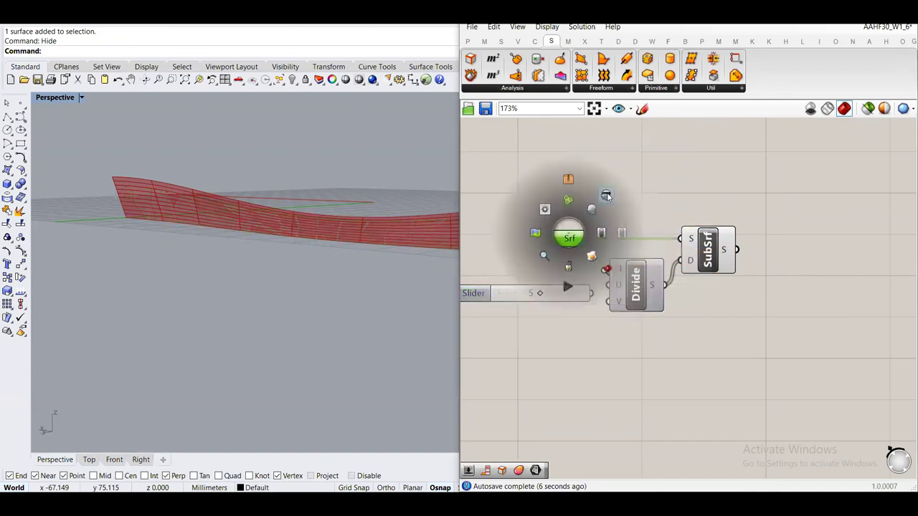
click(607, 196)
middle_click(570, 239)
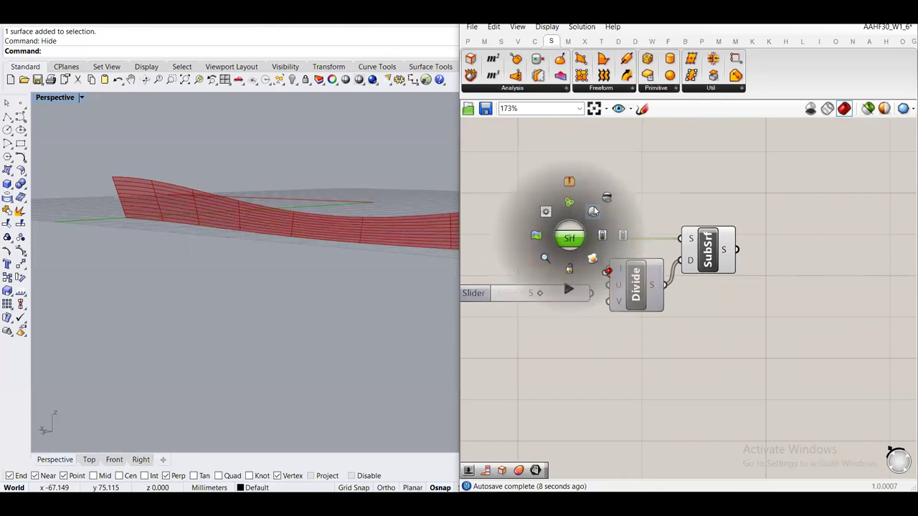
click(594, 210)
Delete the Isotrim and Divide Domain² components and the number slider
drag(743, 337, 641, 222)
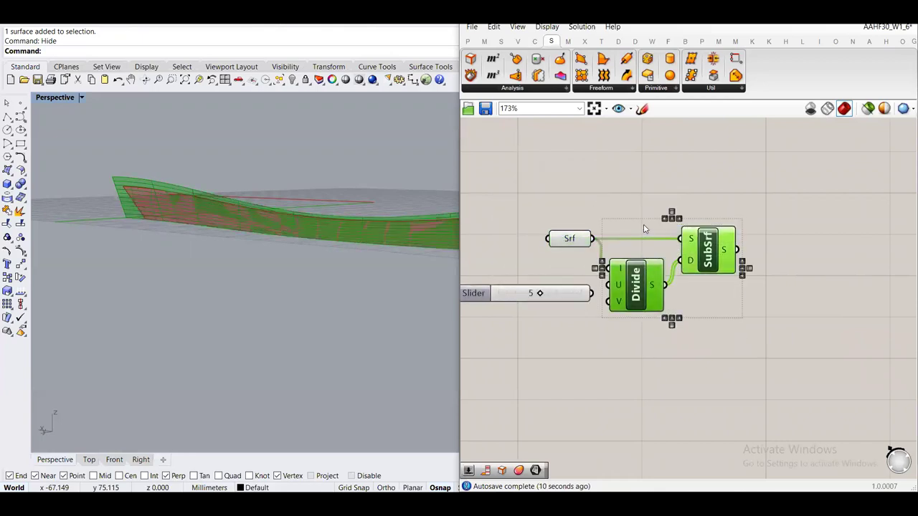
key(Delete)
click(565, 293)
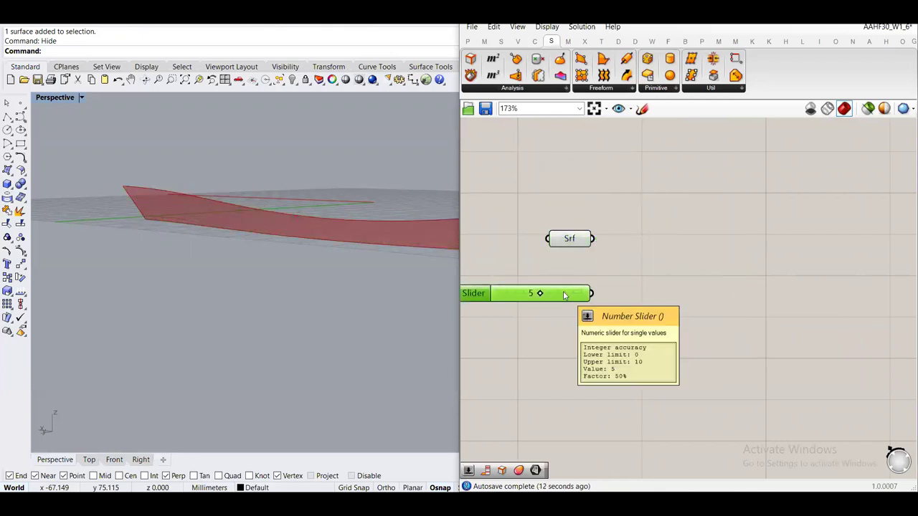
key(Delete)
right_drag(319, 248, 287, 240)
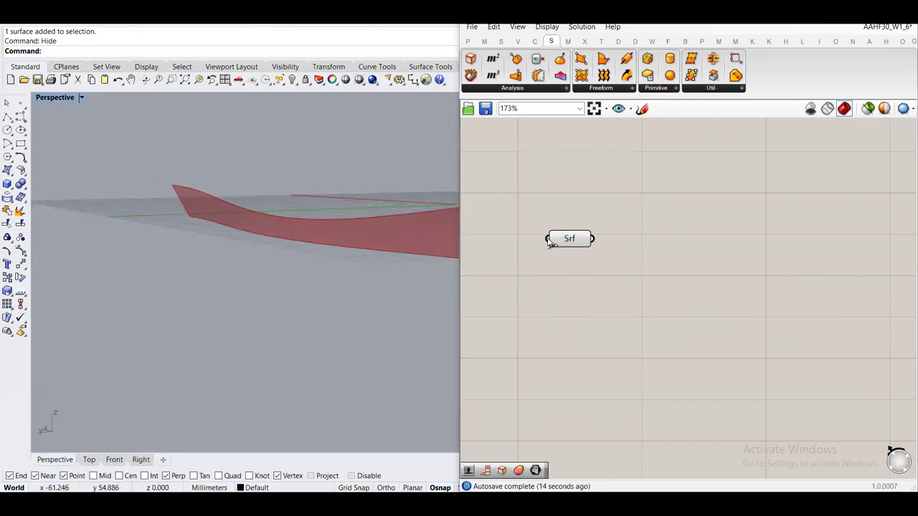
drag(551, 243, 553, 253)
right_drag(323, 212, 266, 208)
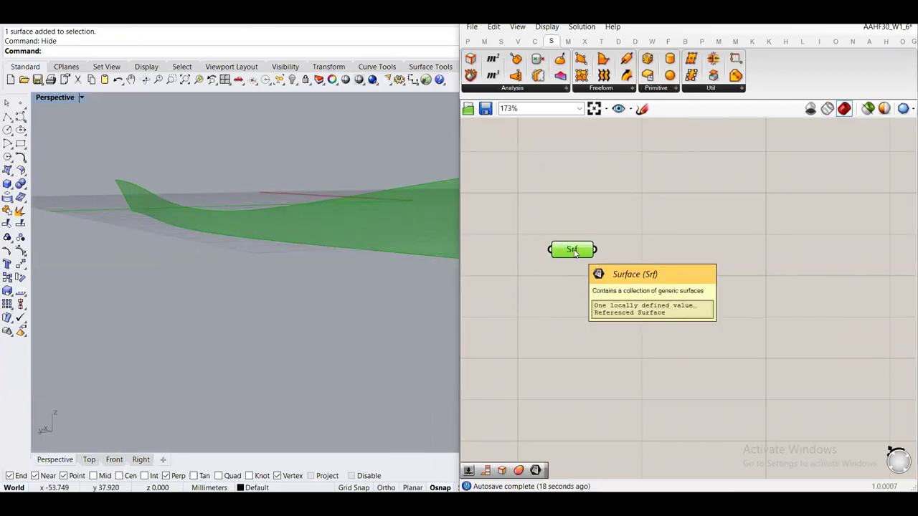
click(580, 314)
Draw a four-corner planar surface in the empty area in front of the curved side surface
right_drag(337, 266, 294, 272)
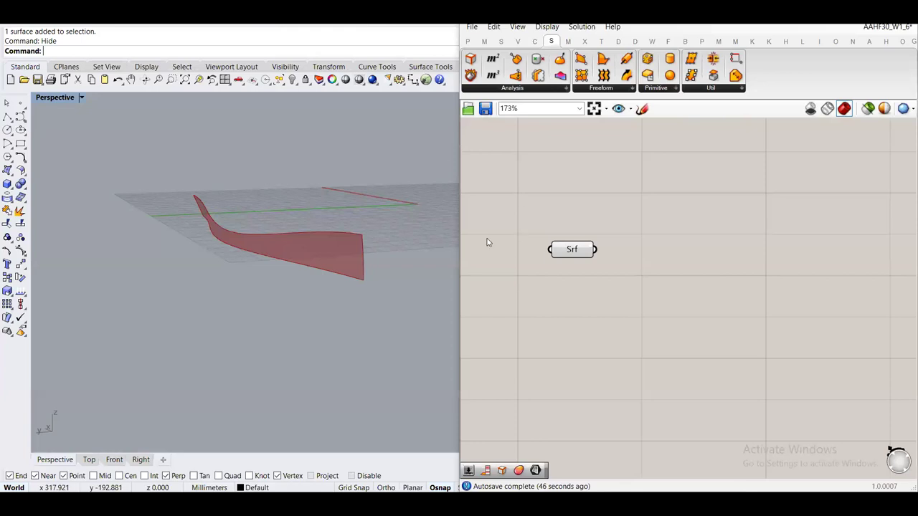
click(7, 170)
click(200, 300)
click(109, 357)
click(251, 405)
click(370, 354)
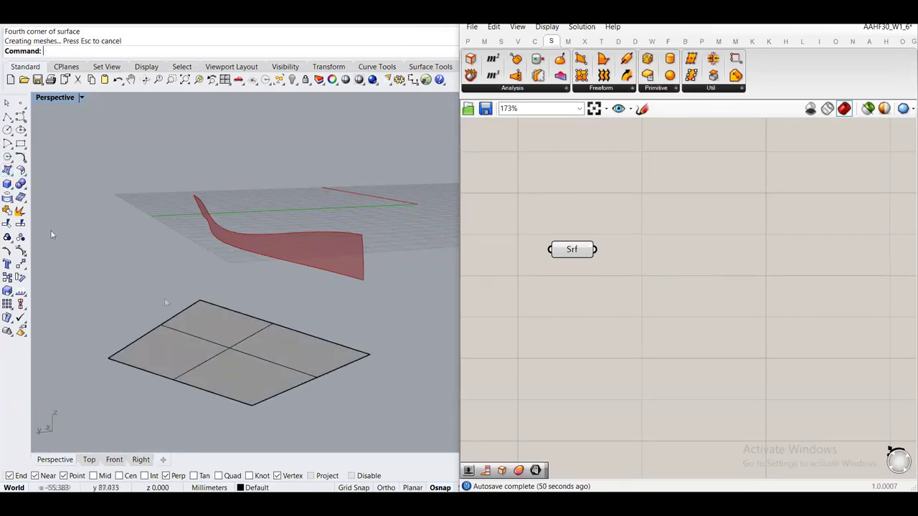
Draw a circle inside the planar four-corner surface
click(8, 130)
click(223, 341)
click(213, 361)
Trim away the planar surface outside the circle and delete the circle curve
click(208, 327)
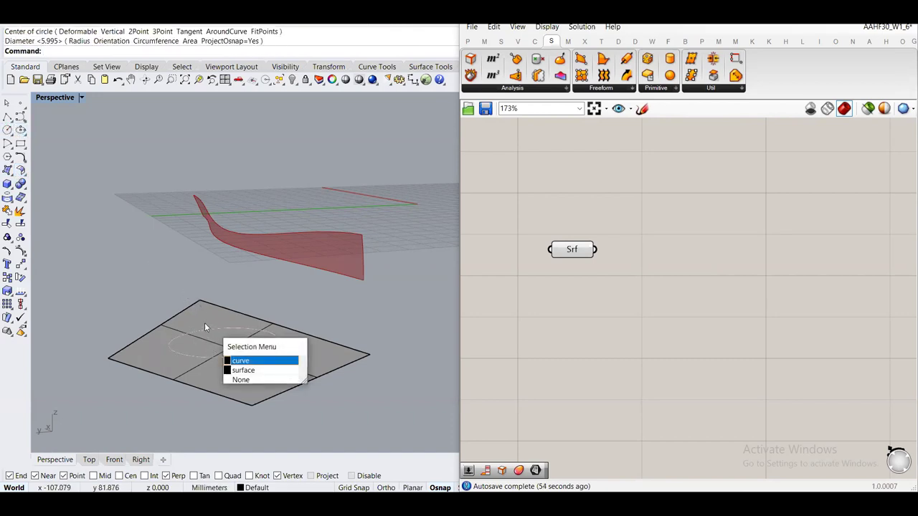
key(Return)
text(trim)
key(Return)
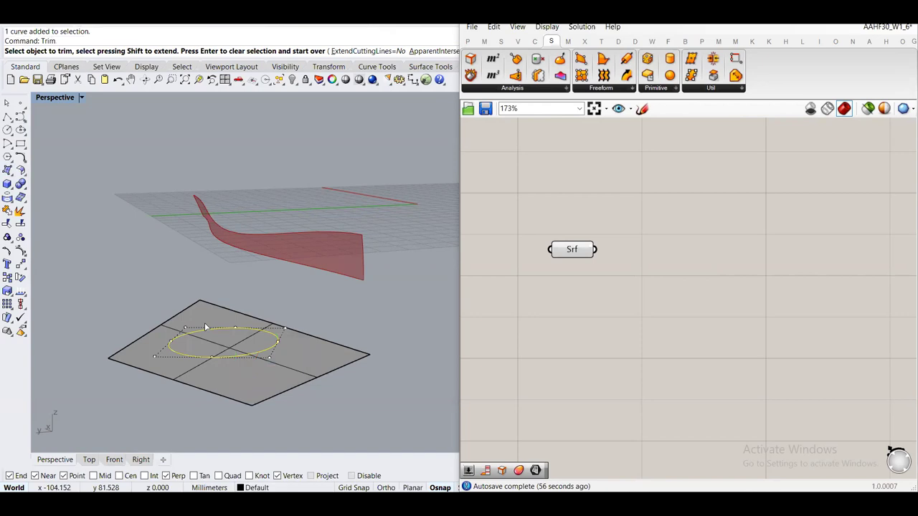
click(205, 318)
key(Return)
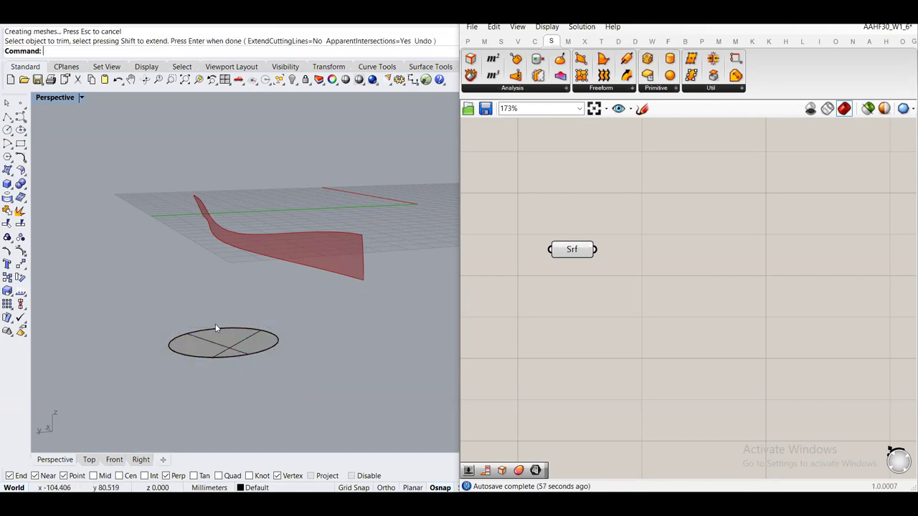
click(219, 329)
key(Return)
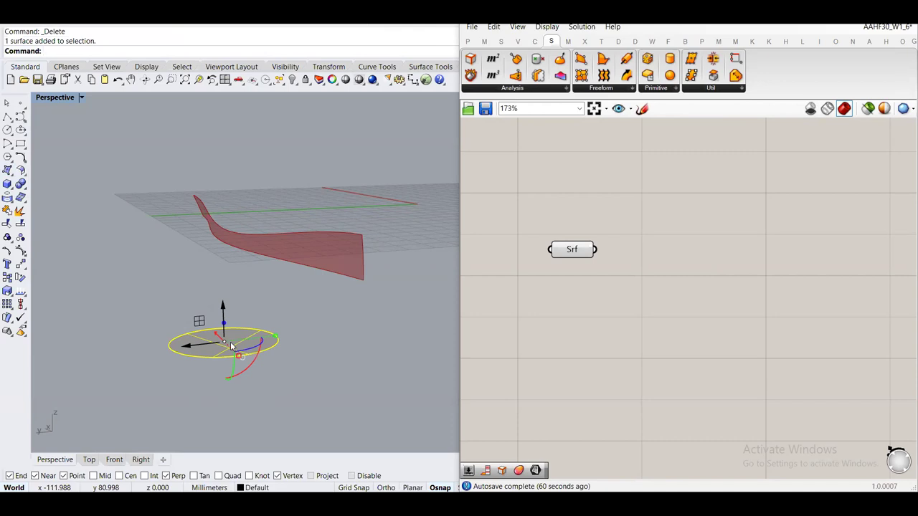
Run Rebuild on the trimmed disc to examine its untrimmed underlying grid with 10 by 10 points and degree 3, and cancel
text(Rebuild)
key(Return)
scroll(208, 355, up, 5)
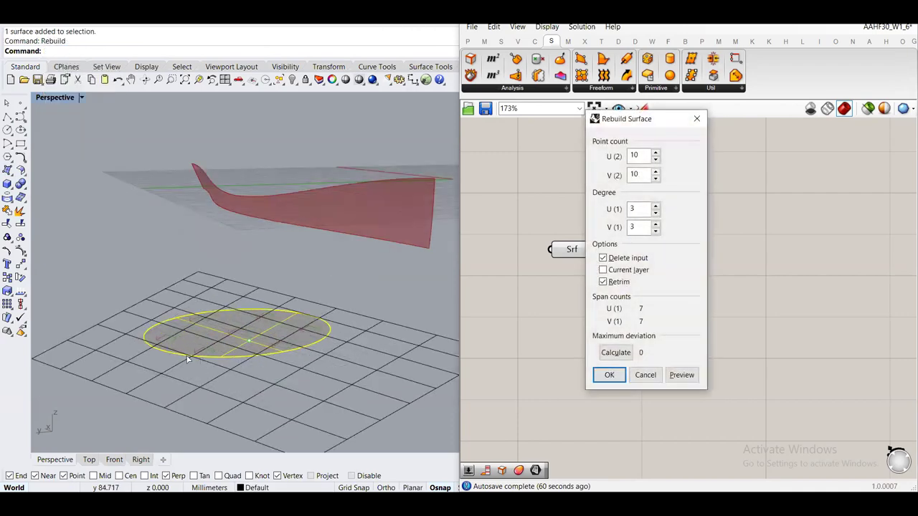
scroll(170, 303, down, 5)
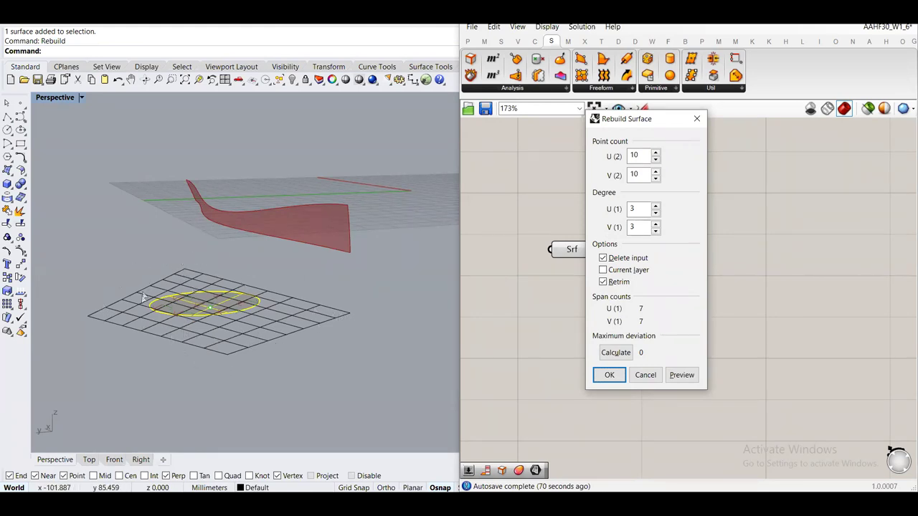
click(646, 375)
Delete the trimmed disc surface and return the view to the curved side surface
drag(331, 372, 184, 306)
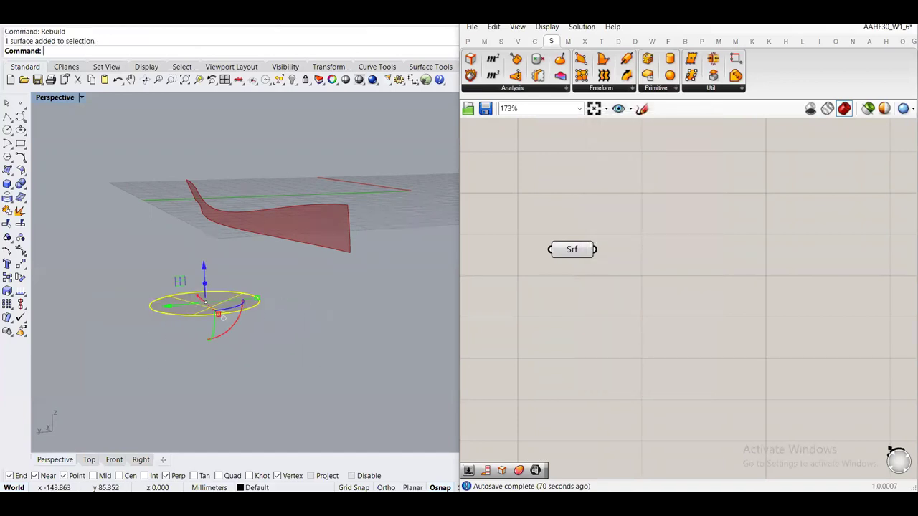
key(Delete)
right_drag(439, 416, 272, 226)
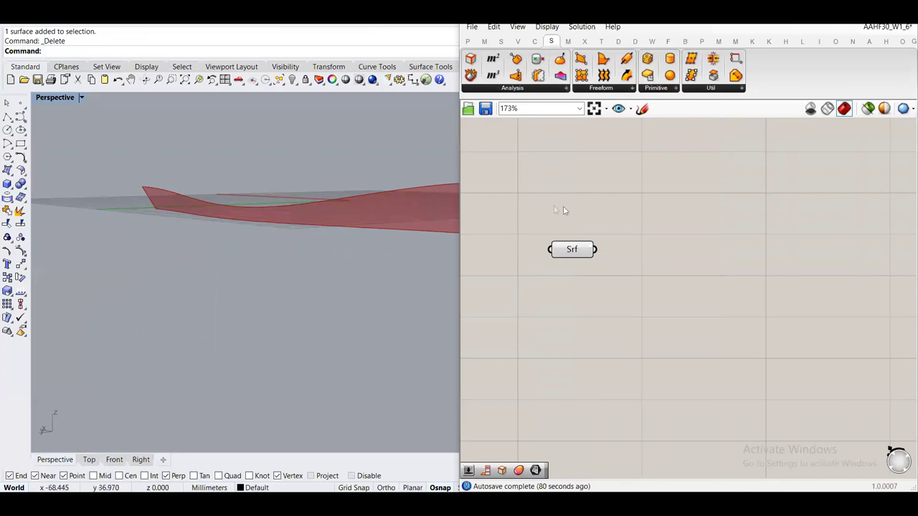
mouse_move(287, 239)
right_down()
mouse_move(249, 232)
mouse_move(264, 226)
mouse_move(264, 248)
mouse_move(285, 239)
mouse_move(301, 248)
right_up()
right_drag(405, 252, 321, 220)
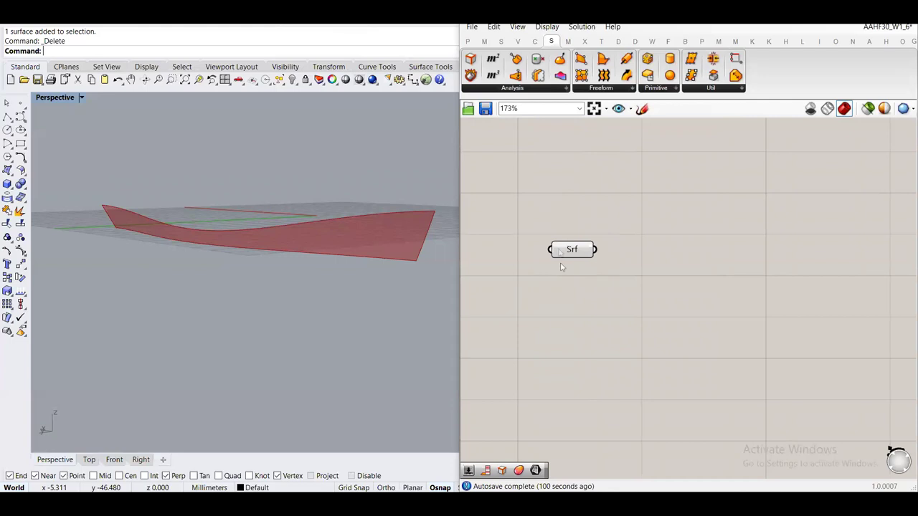
Shift the Surface parameter to make room, add a Brep Edges component, and connect the parameter to its brep input
drag(569, 249, 557, 259)
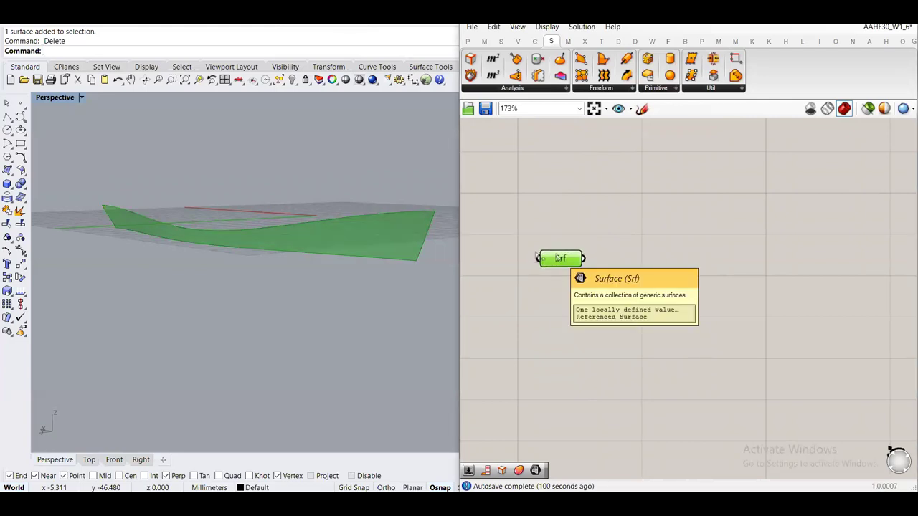
click(585, 233)
drag(571, 260, 556, 248)
click(619, 254)
click(647, 251)
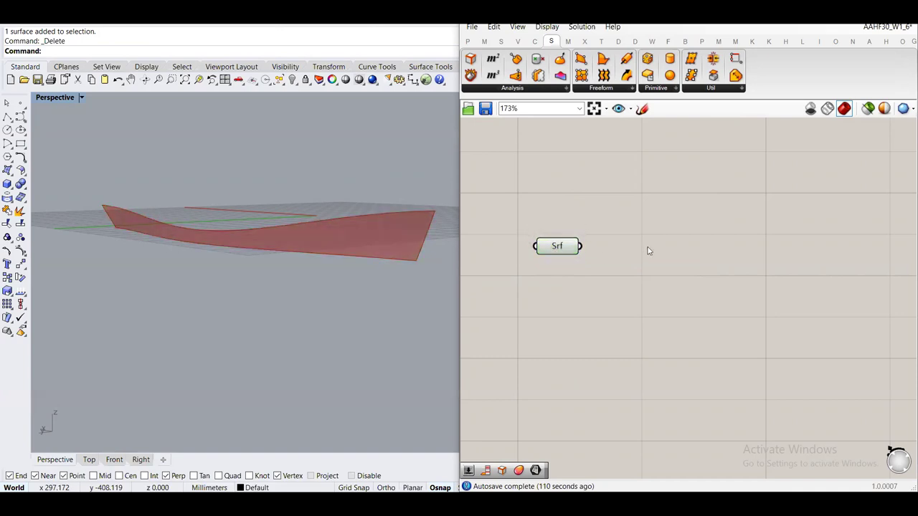
double_click(647, 251)
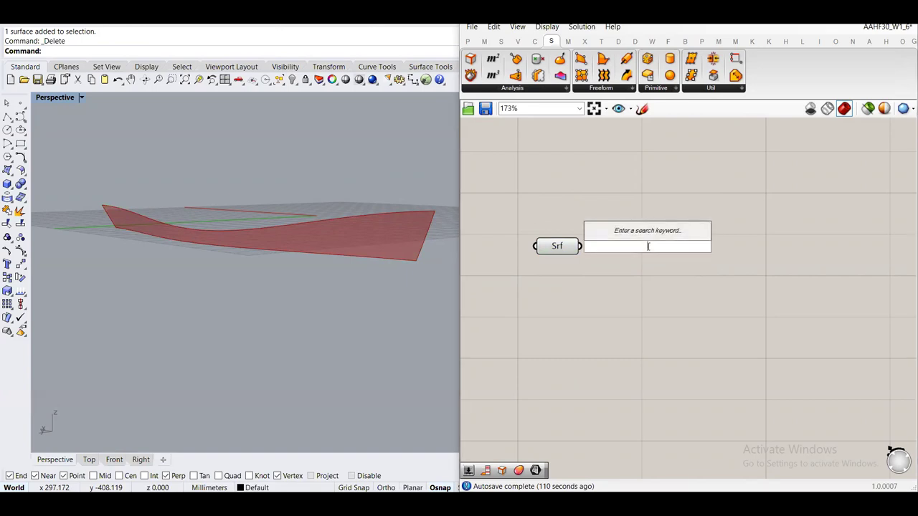
text(brep edges)
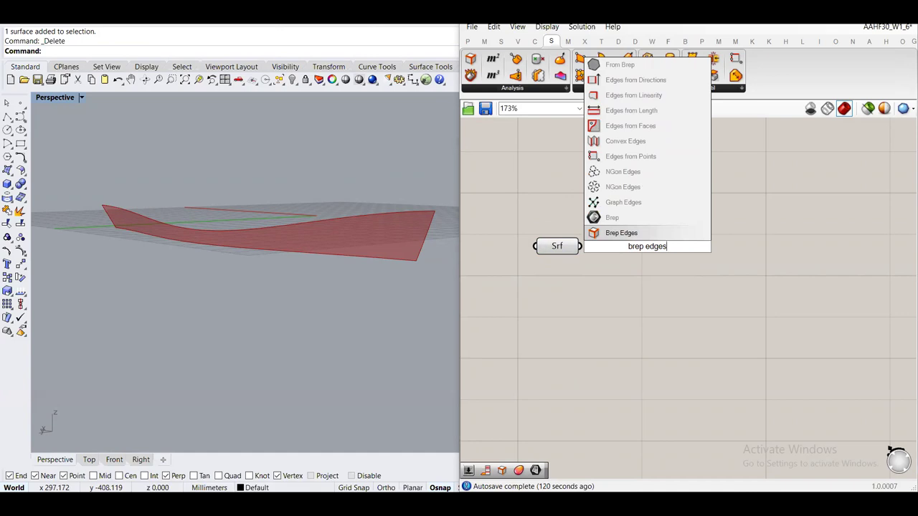
click(634, 239)
drag(581, 246, 623, 258)
click(722, 240)
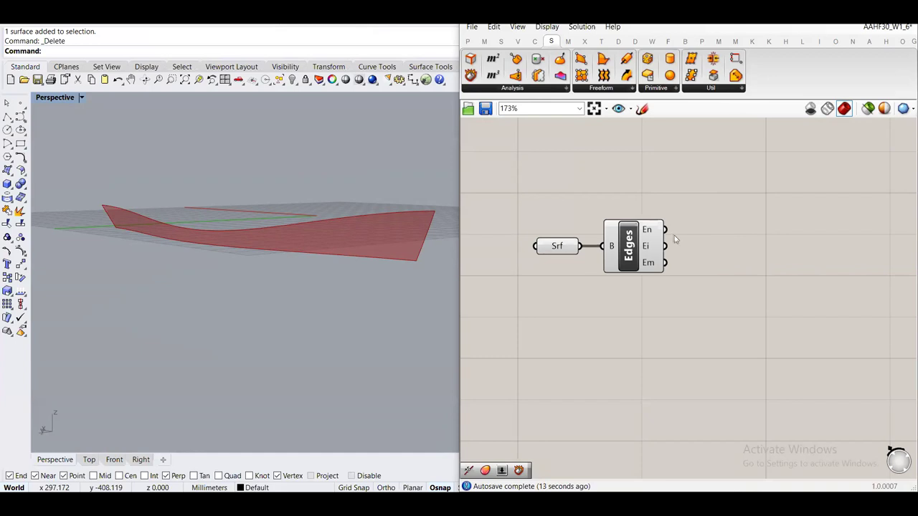
Check the Brep Edges outputs and add an Edge Surface component, leaving a gap between the two components
mouse_move(652, 230)
mouse_move(653, 249)
right_drag(717, 266, 681, 300)
mouse_move(618, 267)
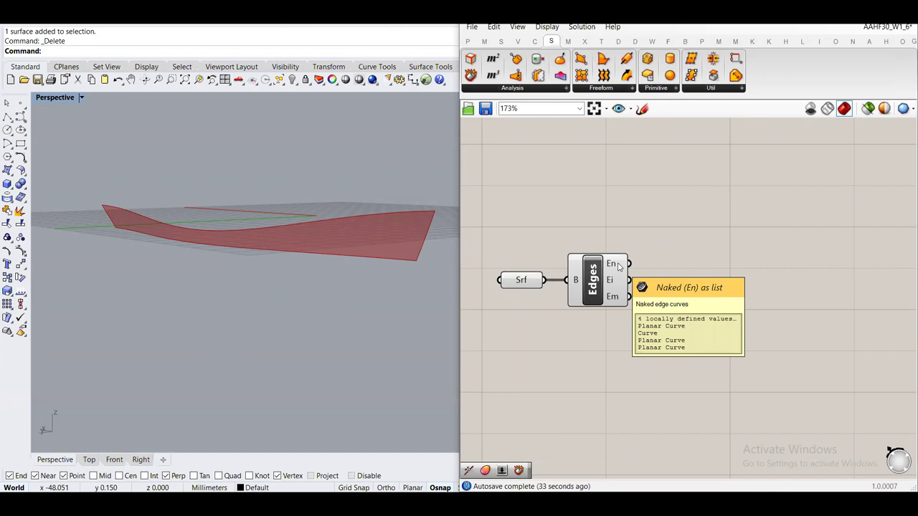
right_drag(620, 219, 599, 225)
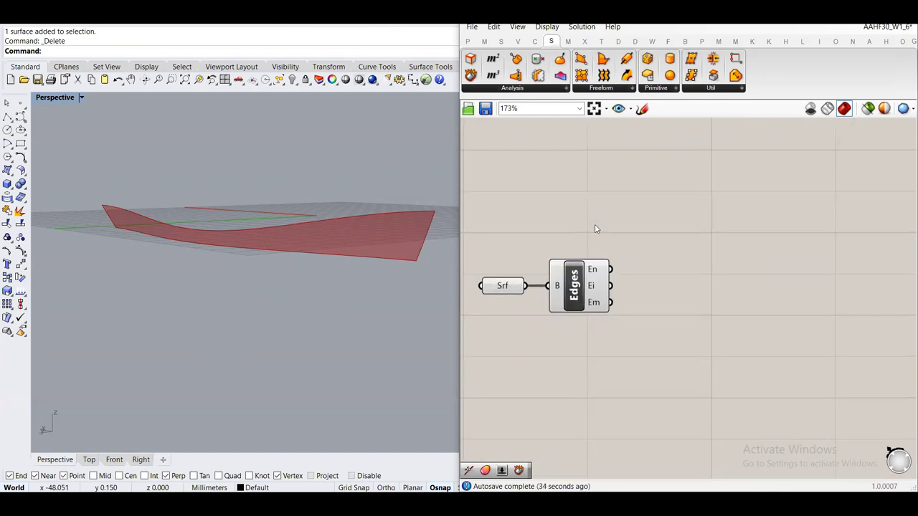
click(601, 89)
click(613, 90)
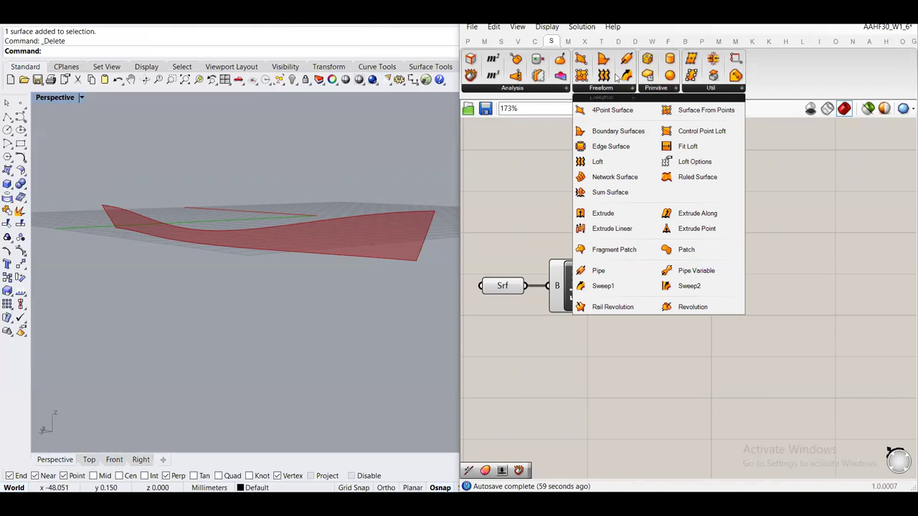
click(587, 147)
click(701, 273)
drag(701, 272, 779, 288)
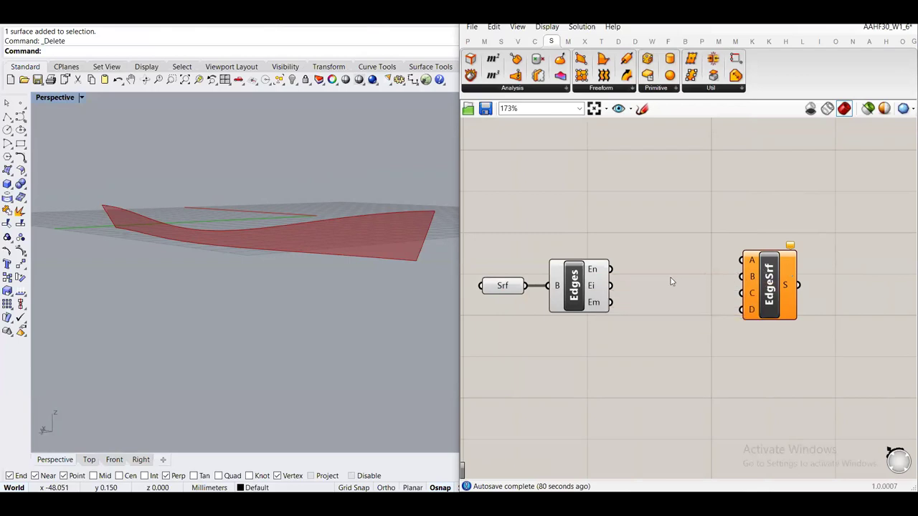
Add a List Item component between Brep Edges and Edge Surface
mouse_move(594, 272)
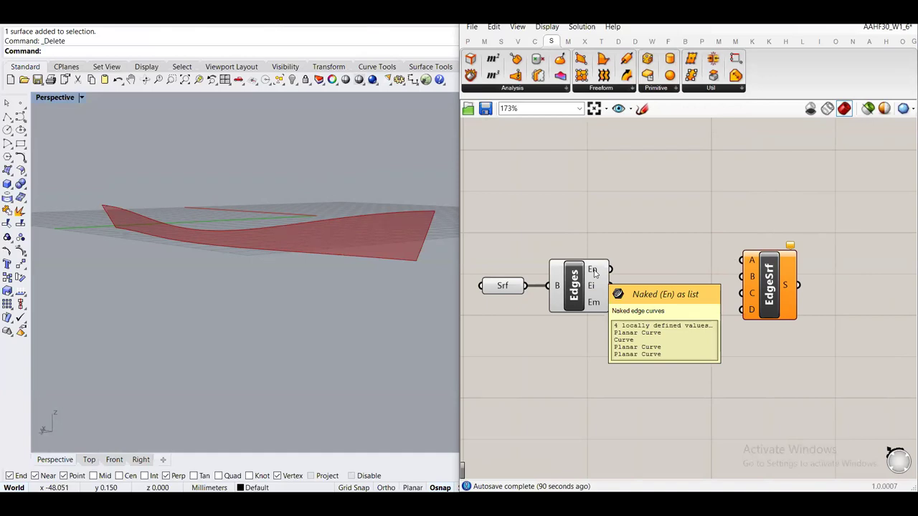
right_drag(637, 268, 595, 285)
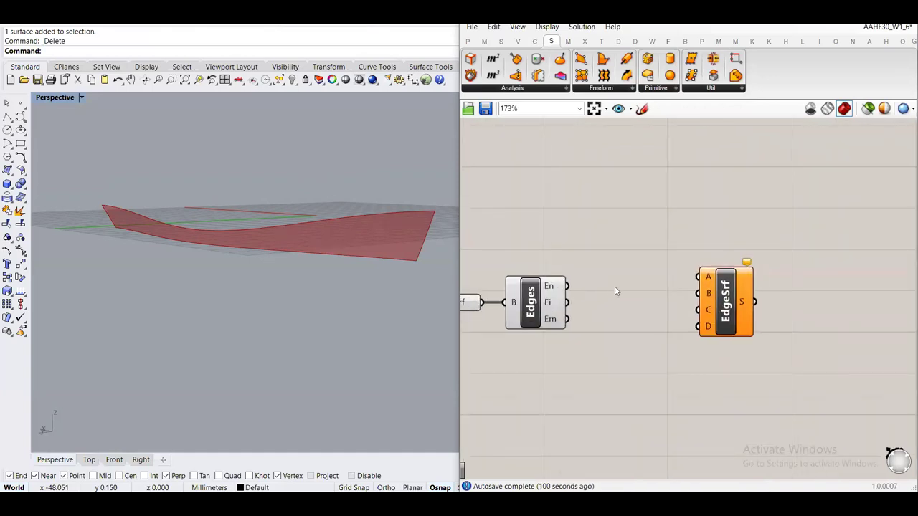
double_click(628, 295)
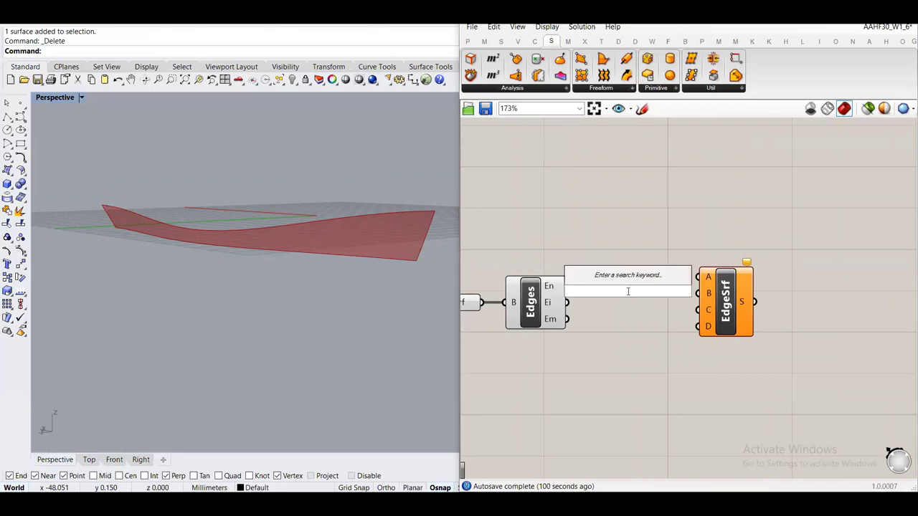
text(list item)
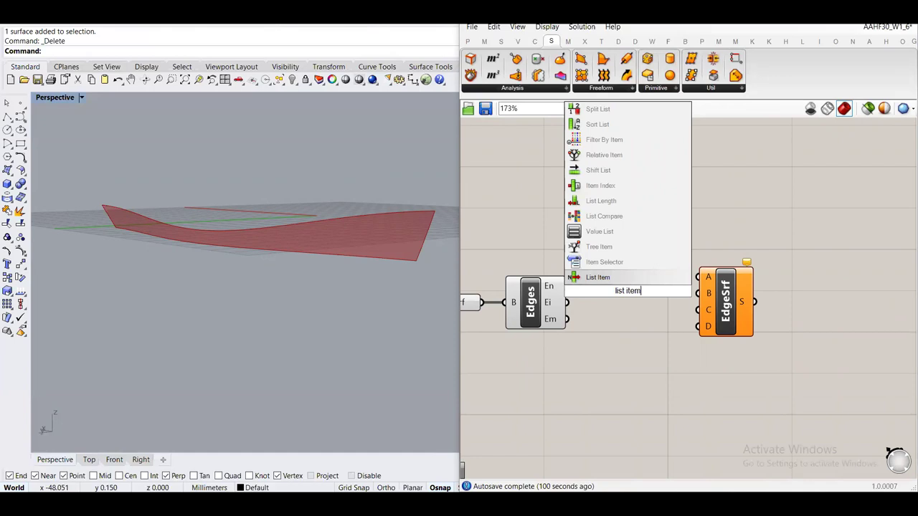
click(603, 277)
drag(632, 307, 631, 301)
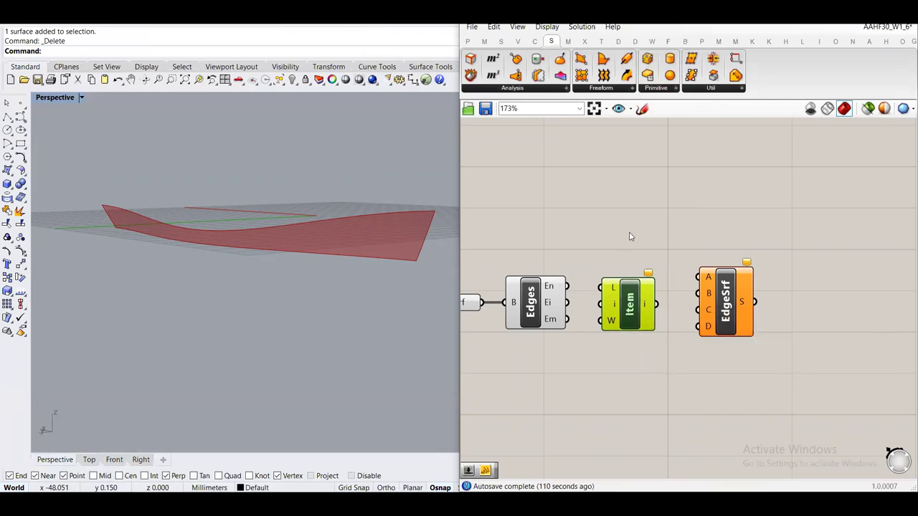
Connect the naked edges output of Brep Edges to List Item's list input and align the component
scroll(649, 256, up, 3)
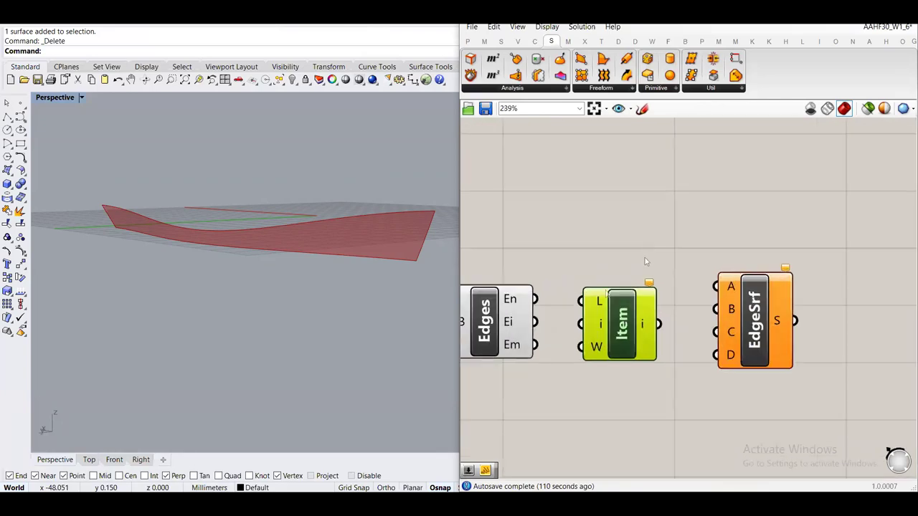
scroll(635, 239, up, 1)
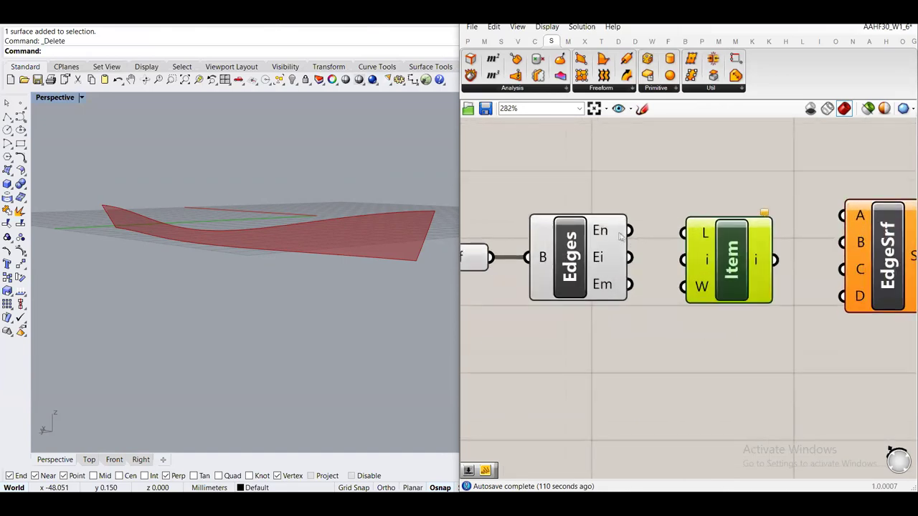
mouse_move(611, 234)
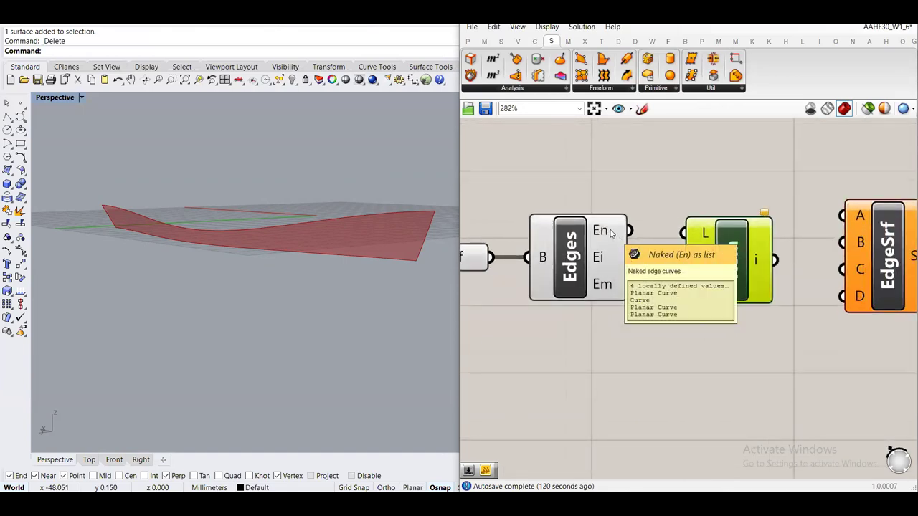
mouse_move(703, 236)
drag(703, 237, 629, 230)
drag(740, 259, 732, 257)
right_drag(763, 328, 678, 308)
click(678, 308)
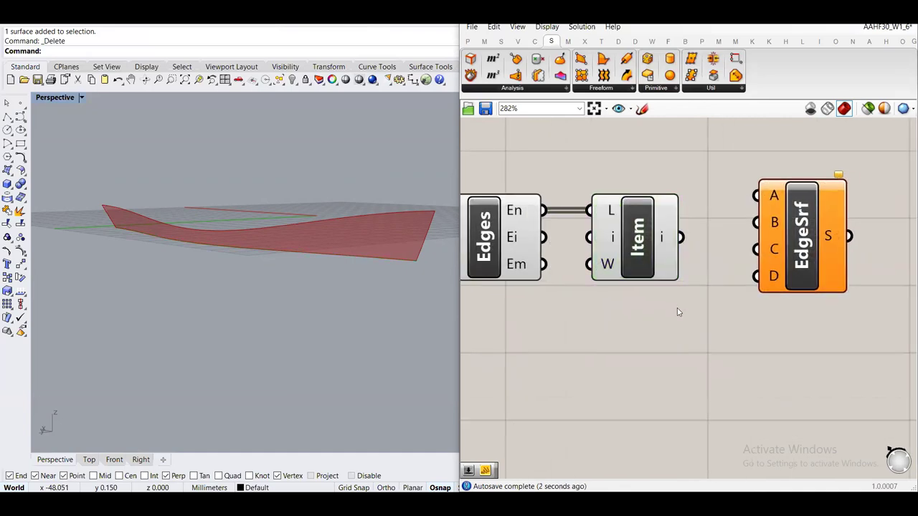
Add three extra outputs, +1, +2 and +3, to List Item and straighten its wire from the naked edges output
click(646, 242)
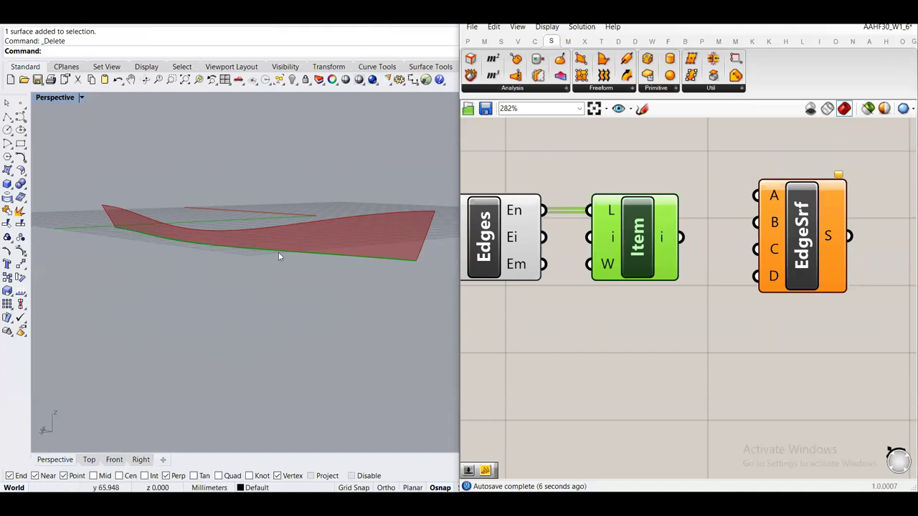
mouse_move(194, 255)
right_down()
mouse_move(185, 234)
mouse_move(205, 257)
right_up()
scroll(205, 257, up, 3)
scroll(204, 257, down, 5)
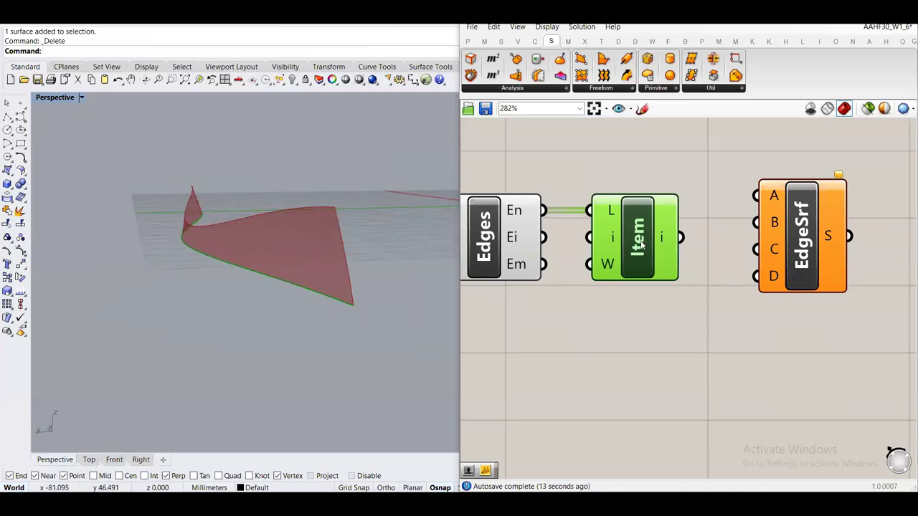
scroll(204, 258, up, 3)
right_drag(205, 258, 233, 266)
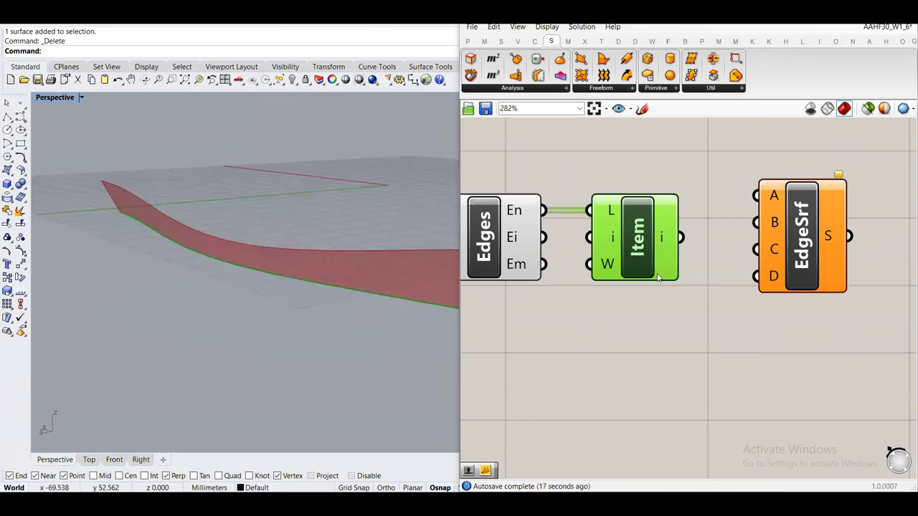
scroll(657, 265, up, 4)
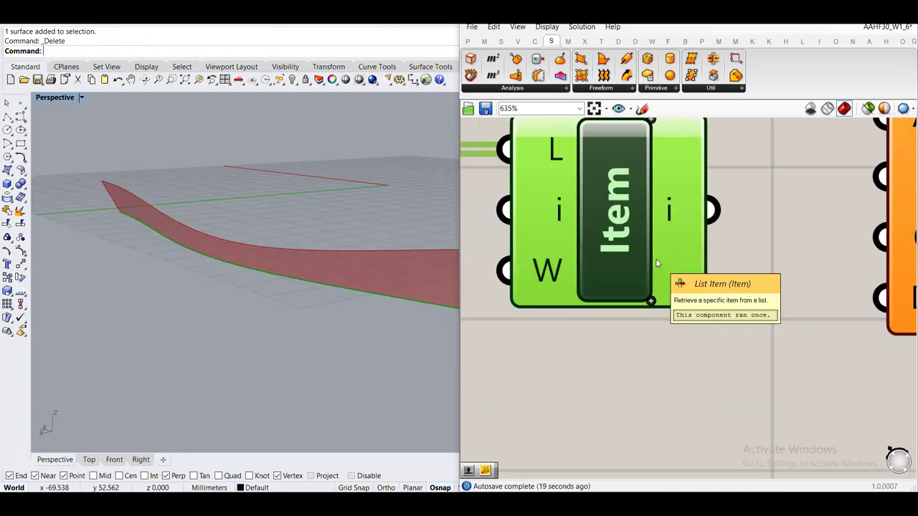
right_drag(560, 221, 547, 272)
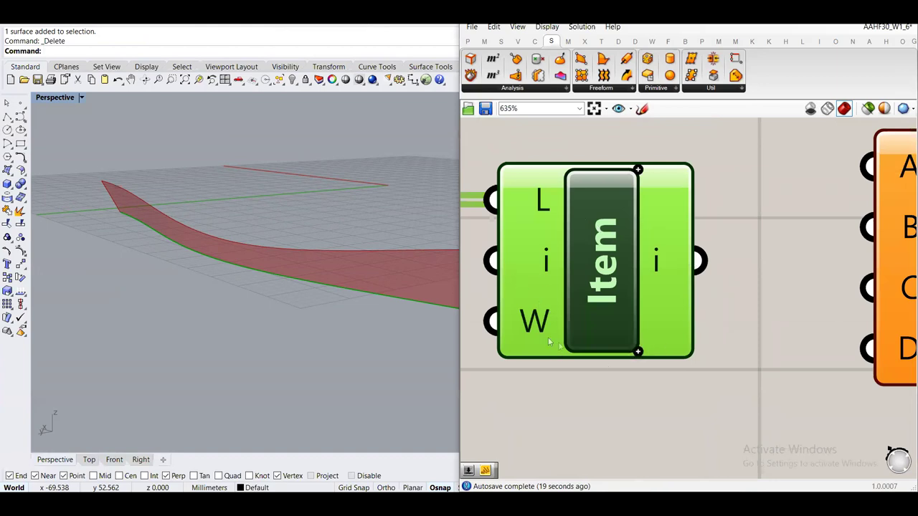
click(638, 352)
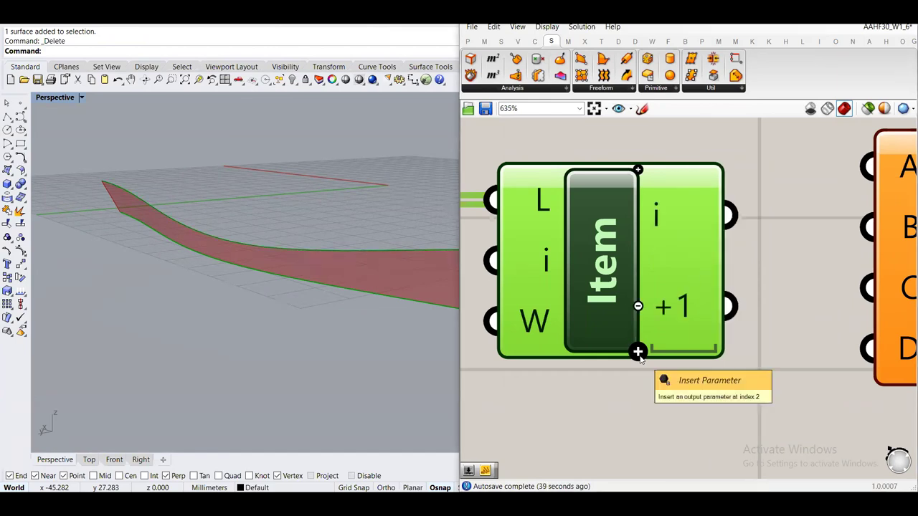
click(639, 352)
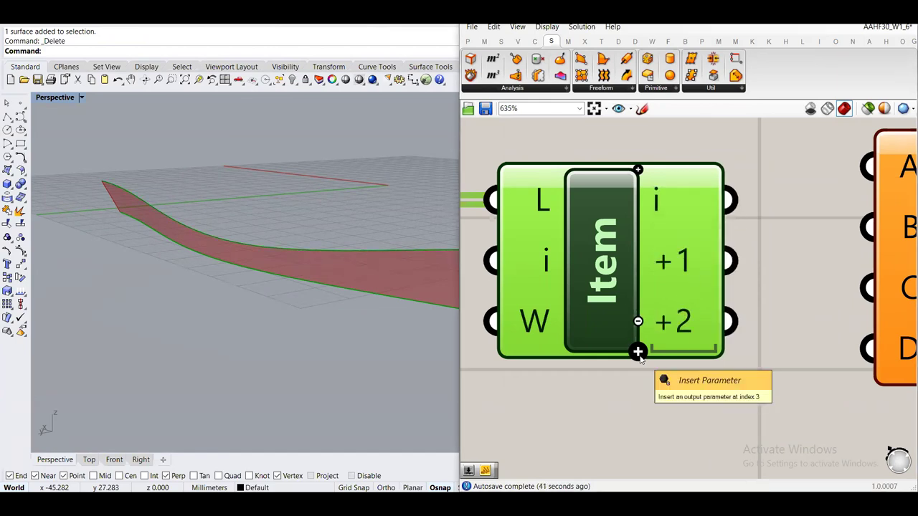
click(639, 352)
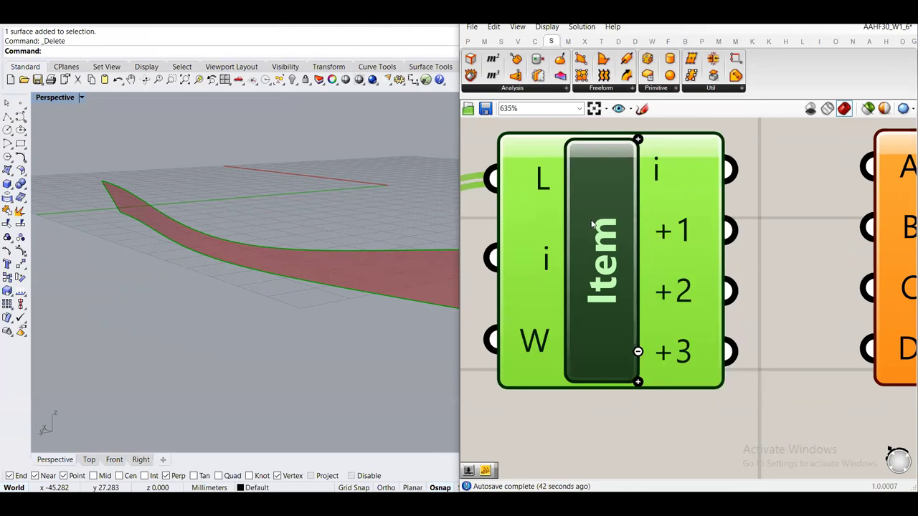
drag(593, 225, 596, 246)
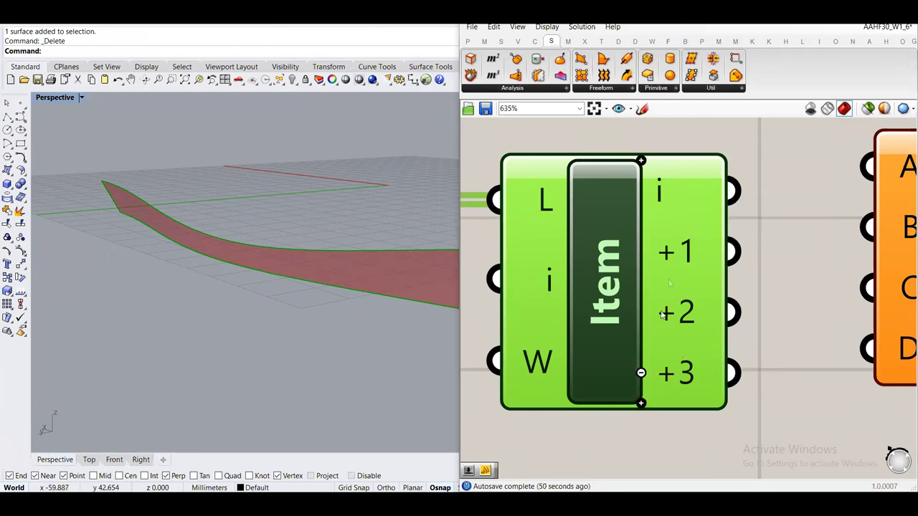
Examine List Item's four outputs and compare them with the highlighted boundary edges of the surface in the Rhino viewport
mouse_move(681, 194)
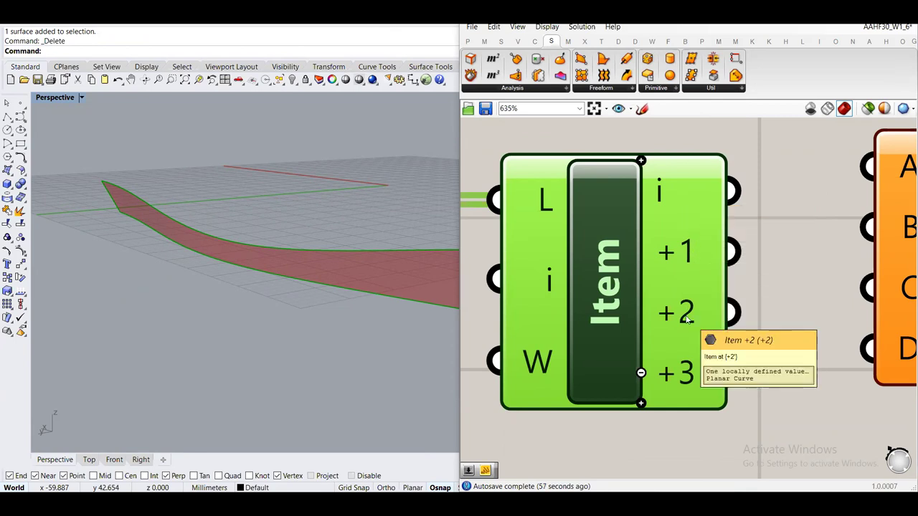
mouse_move(674, 371)
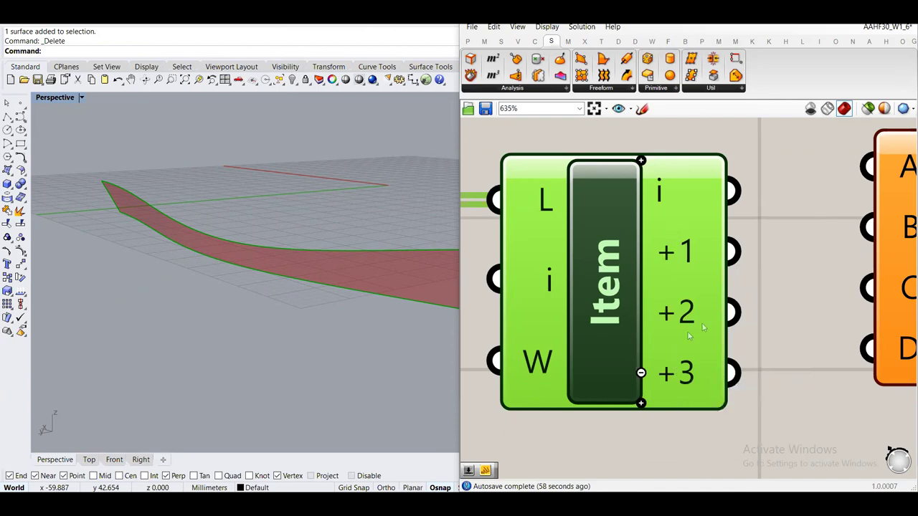
scroll(744, 320, down, 2)
scroll(708, 362, down, 1)
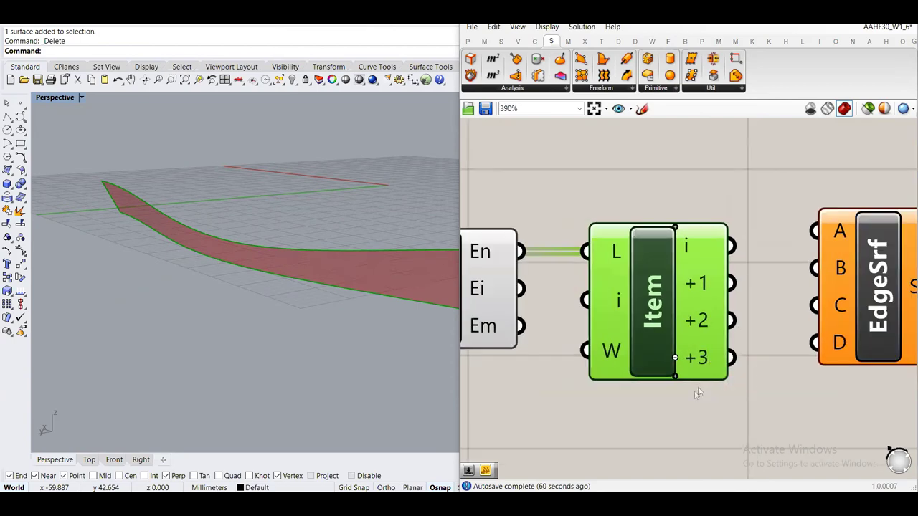
click(617, 414)
scroll(617, 414, down, 1)
click(642, 328)
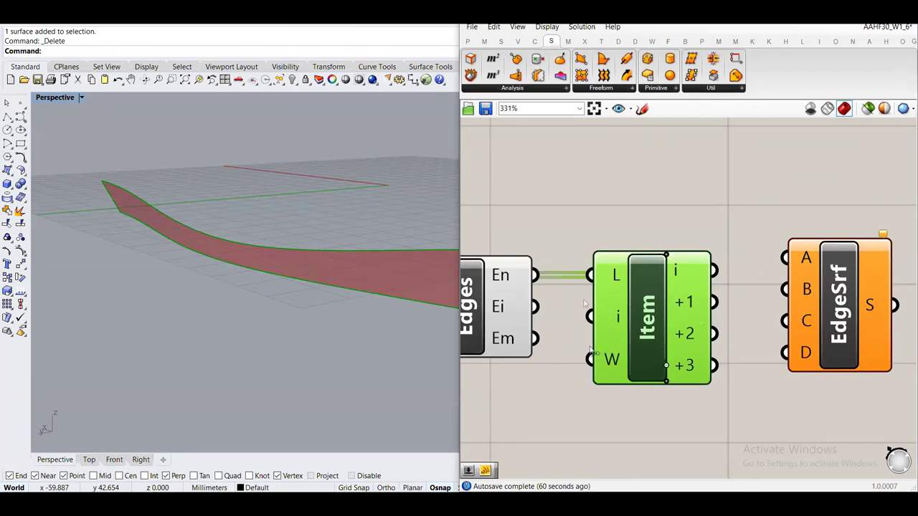
click(573, 386)
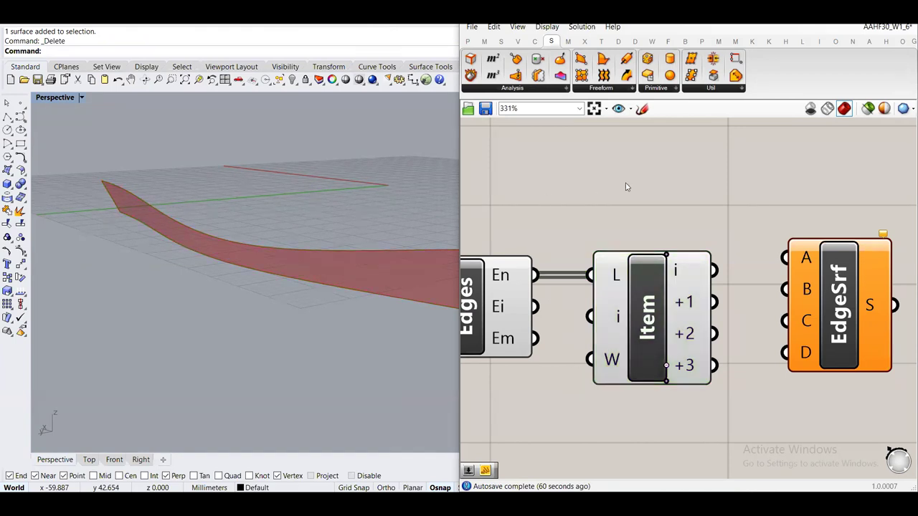
click(621, 350)
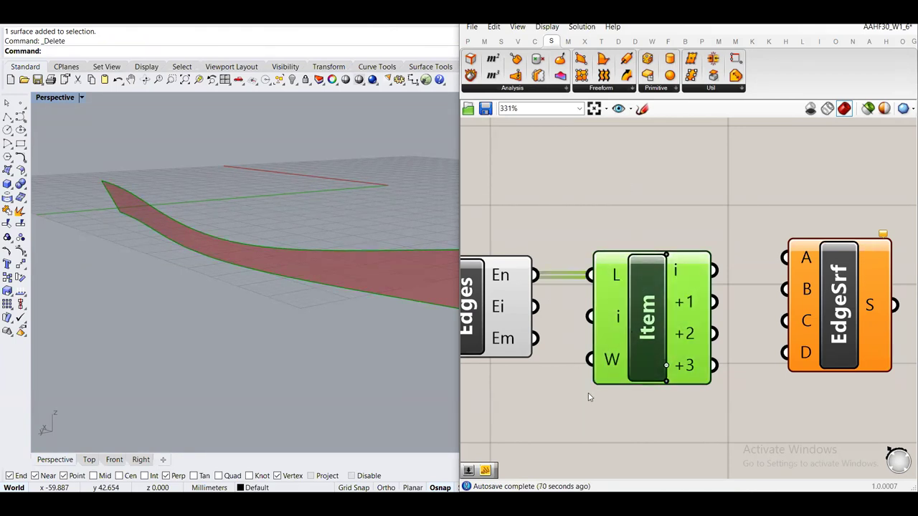
right_drag(588, 396, 617, 352)
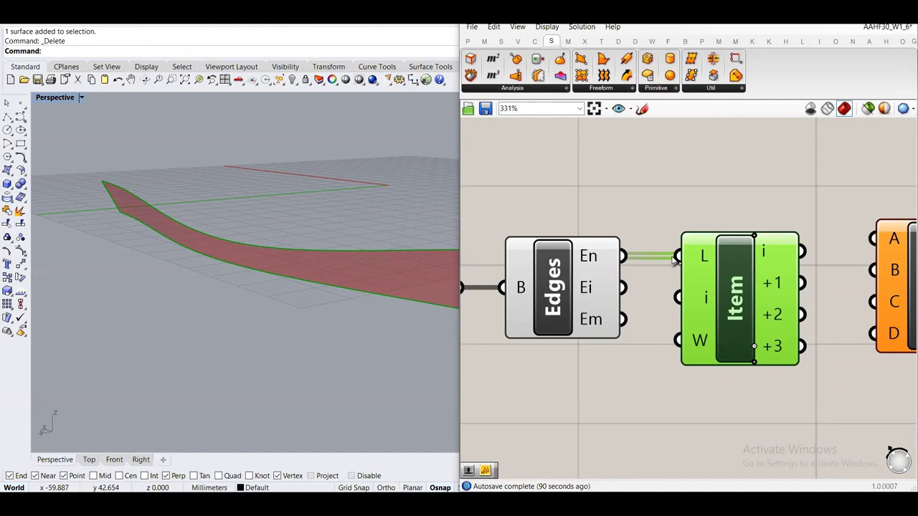
scroll(783, 267, up, 3)
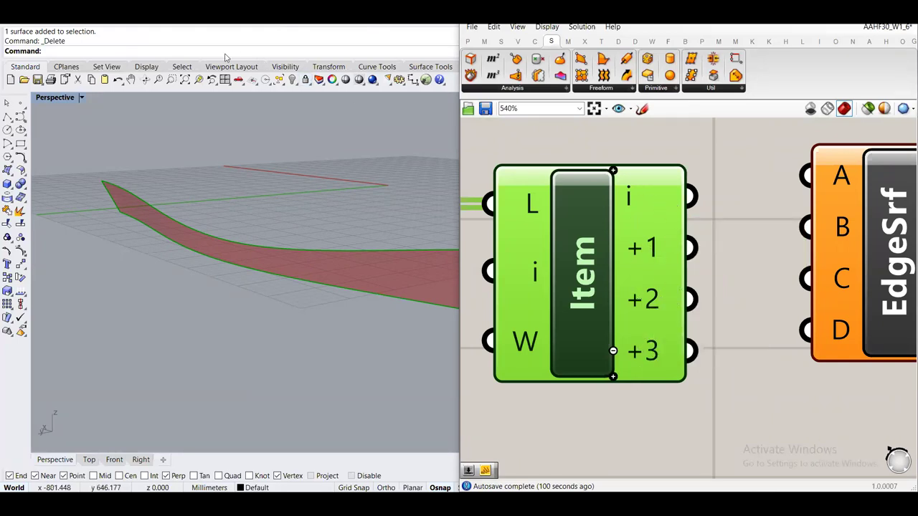
right_drag(181, 154, 431, 262)
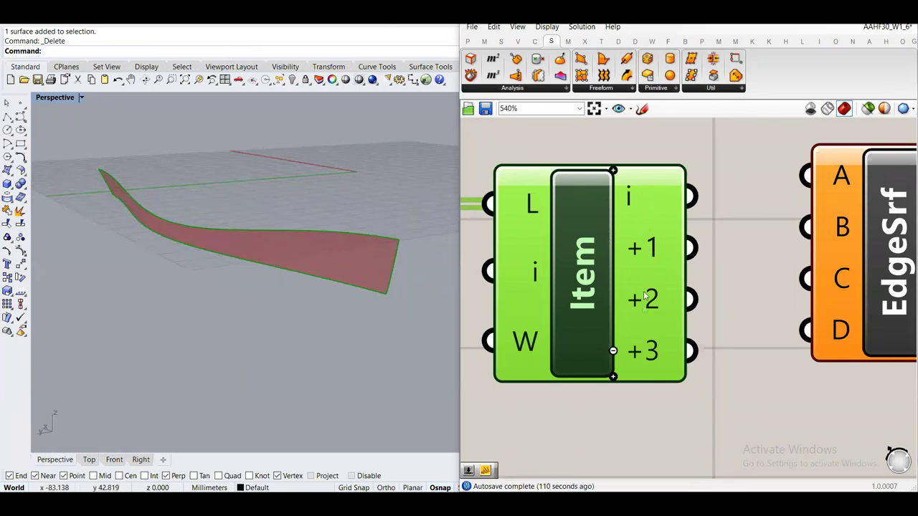
right_drag(89, 186, 135, 202)
scroll(597, 315, down, 4)
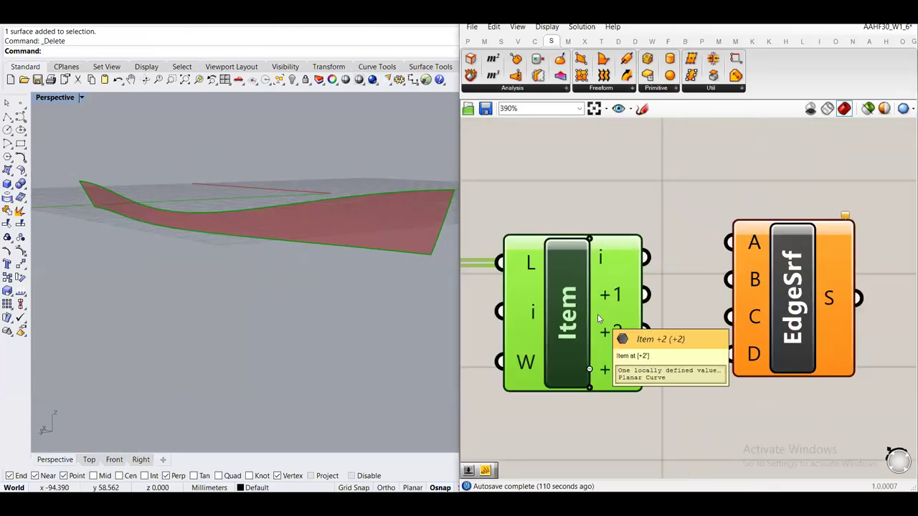
Move the Edge Surface component closer to List Item so its inputs line up with the four outputs
click(613, 240)
scroll(659, 311, up, 2)
drag(743, 307, 725, 321)
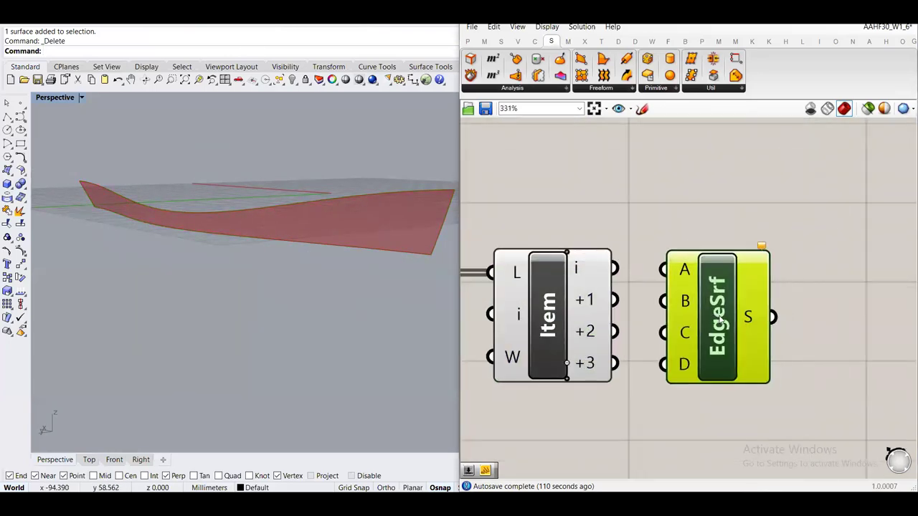
click(653, 238)
scroll(652, 240, up, 2)
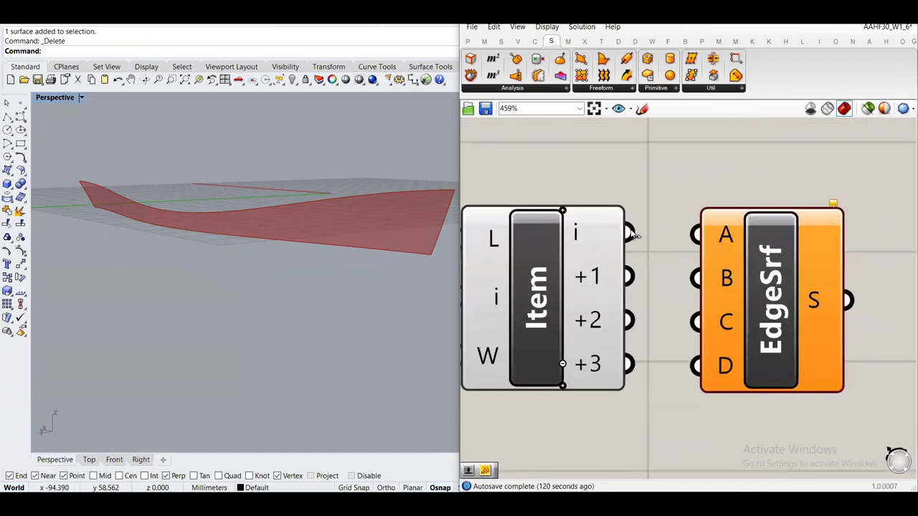
Connect List Item outputs i, +1, +2 and +3 to Edge Surface inputs A, B, C and D, and check the resulting surface
drag(629, 234, 699, 239)
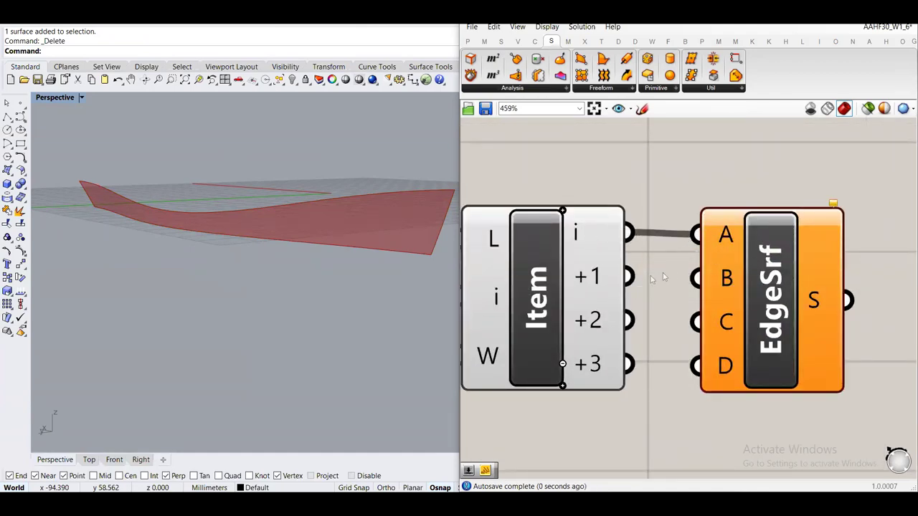
drag(629, 277, 700, 282)
drag(630, 321, 698, 322)
drag(630, 364, 696, 367)
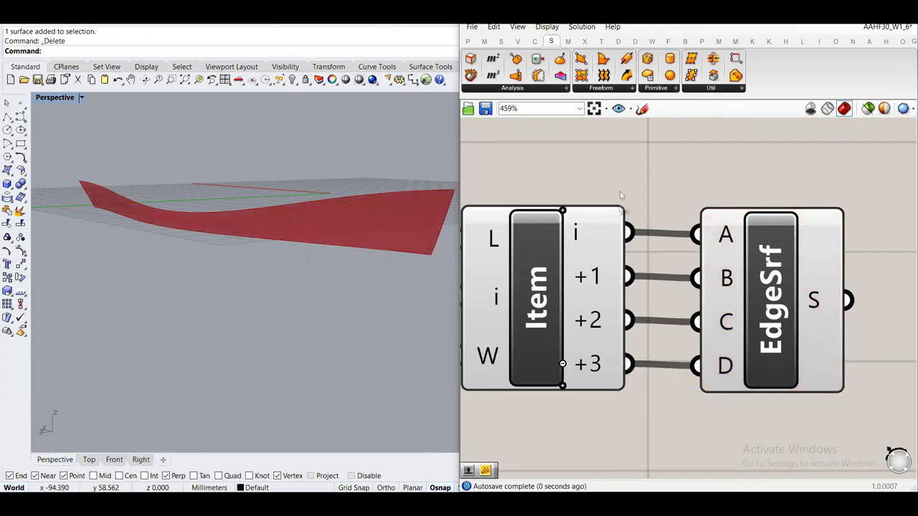
scroll(628, 178, down, 2)
click(710, 278)
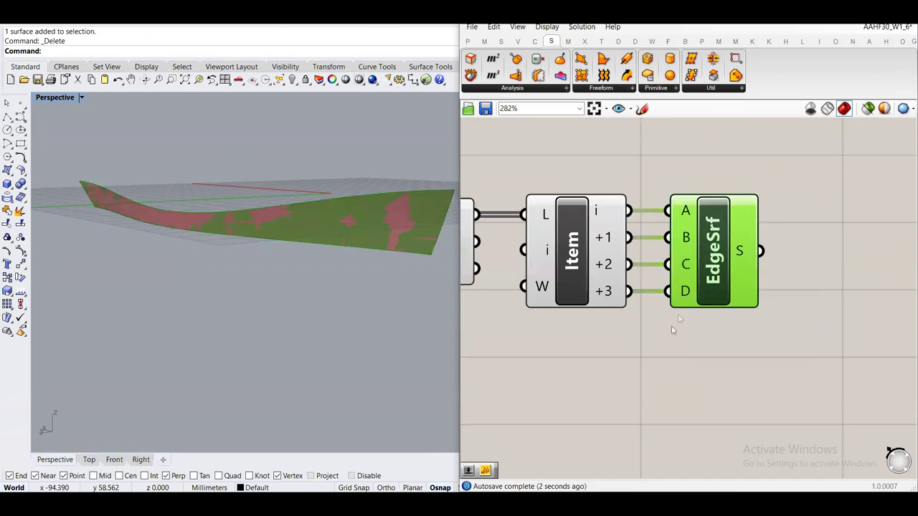
click(646, 383)
Turn off the preview of the Surface parameter, Brep Edges and List Item, leaving only Edge Surface displayed
scroll(645, 386, down, 1)
scroll(645, 386, down, 1)
mouse_move(646, 386)
right_down()
mouse_move(681, 330)
mouse_move(726, 325)
right_up()
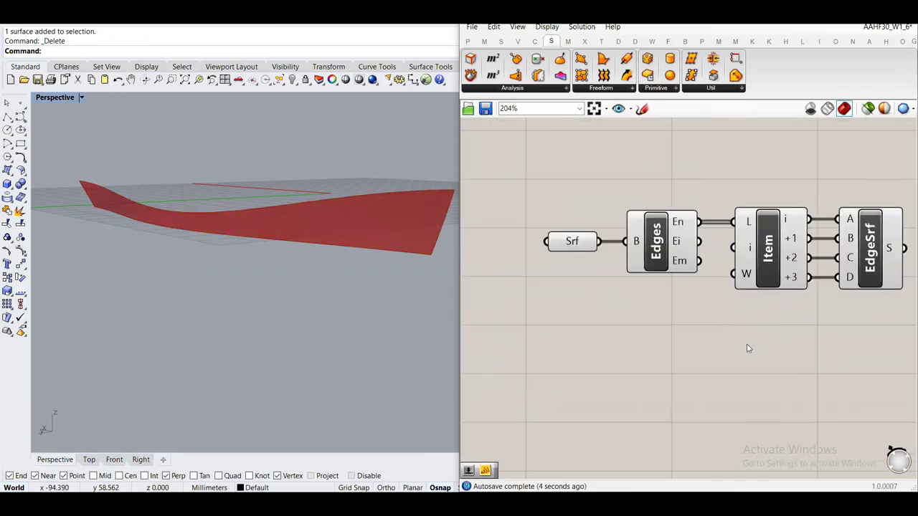
drag(759, 346, 553, 194)
middle_click(553, 195)
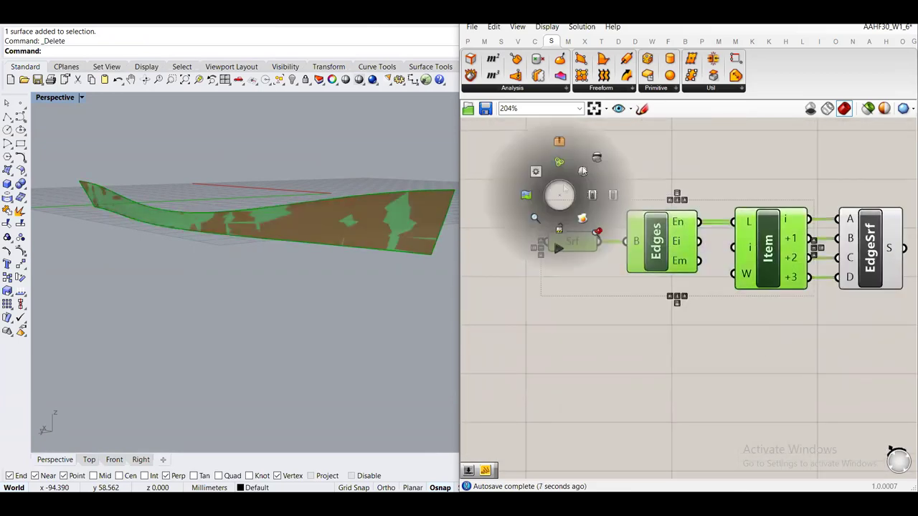
click(741, 175)
right_drag(741, 174, 709, 163)
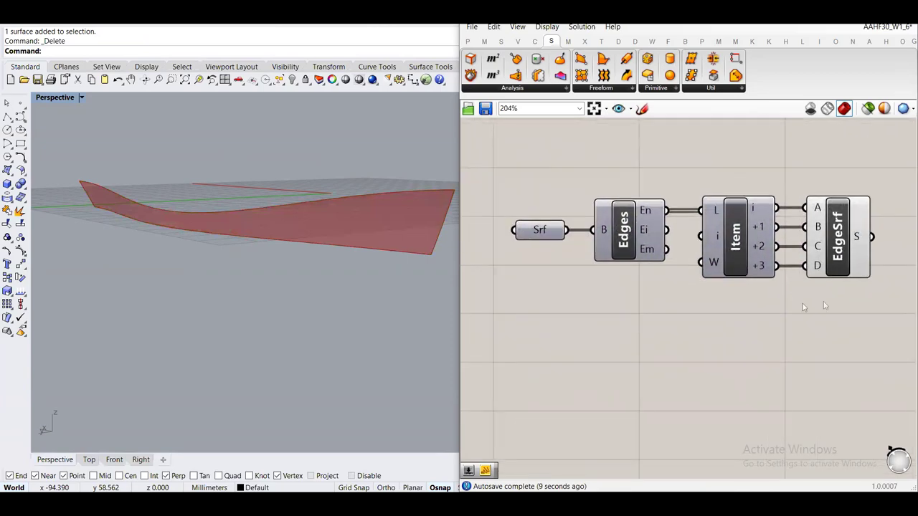
Check what type of surface the Edge Surface component outputs
click(837, 262)
click(789, 339)
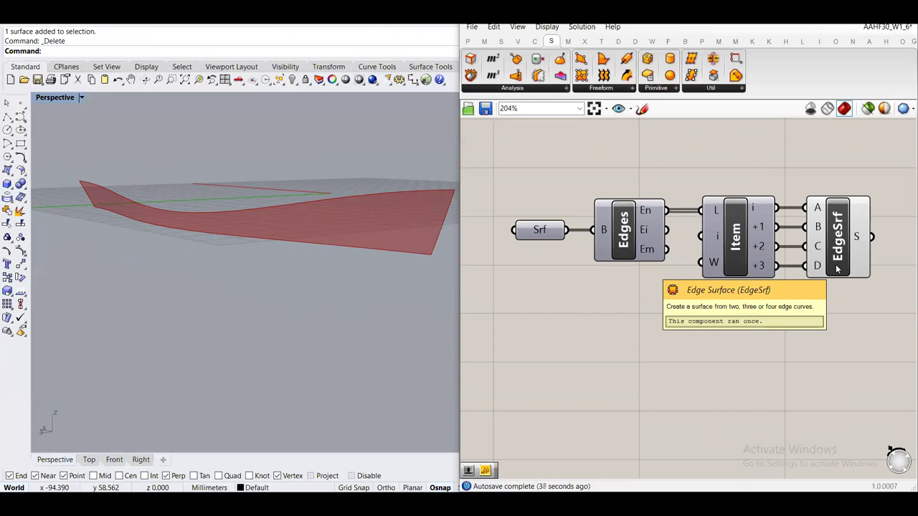
right_drag(869, 238, 717, 266)
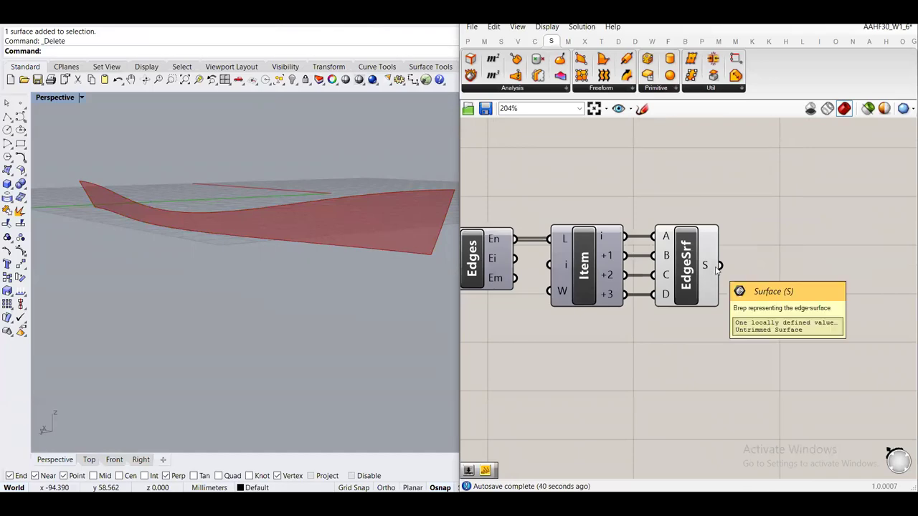
right_drag(720, 264, 657, 267)
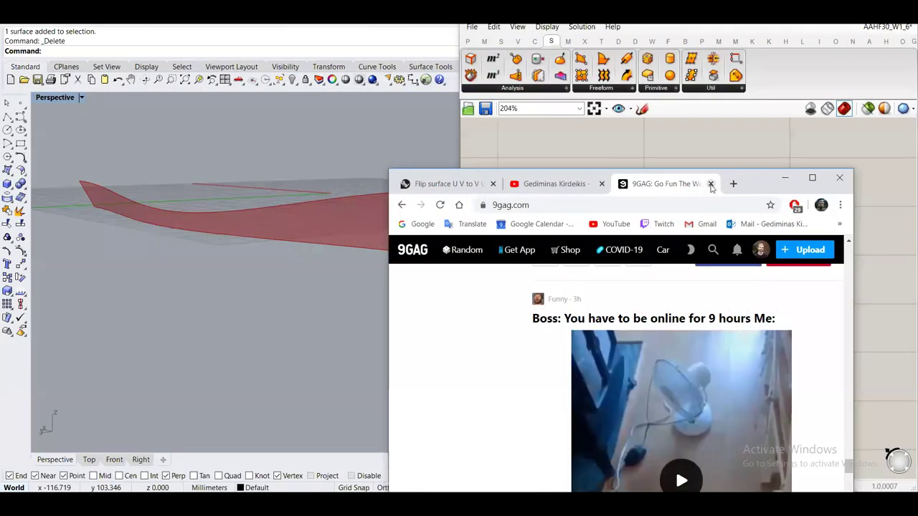
Switch to the Chrome browser, close the 9GAG page, and search Google Images for "parametric pattern" in a maximized window
click(711, 184)
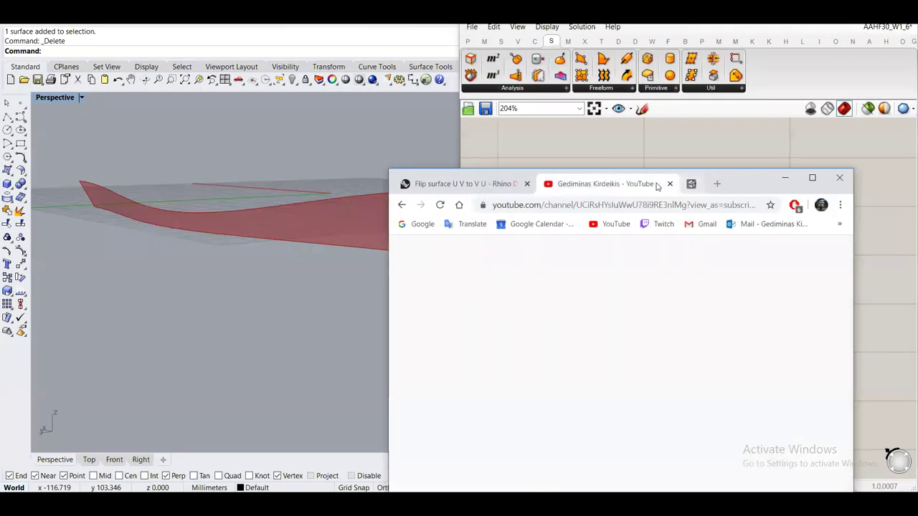
click(715, 184)
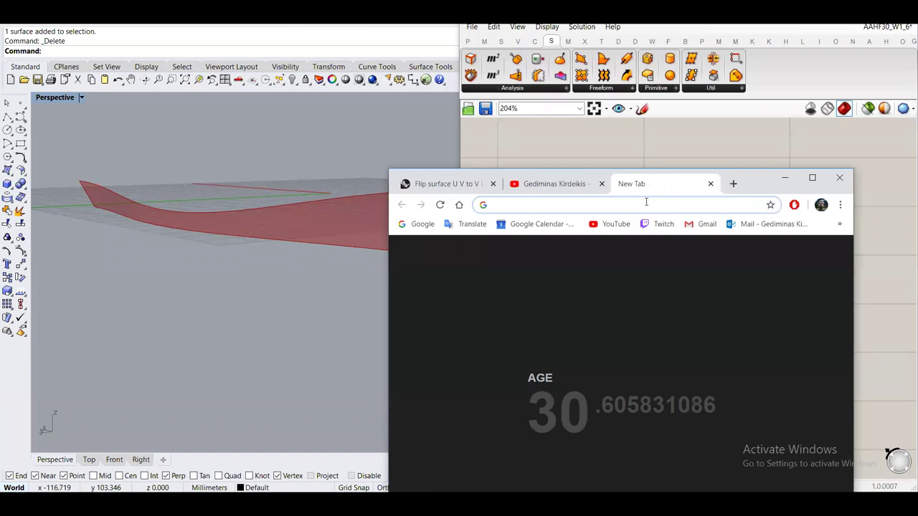
text(param)
key(Return)
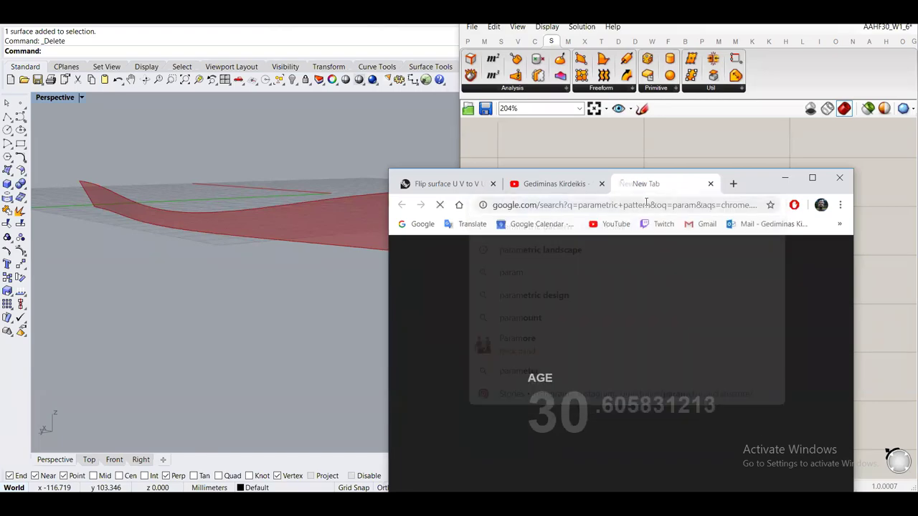
click(812, 180)
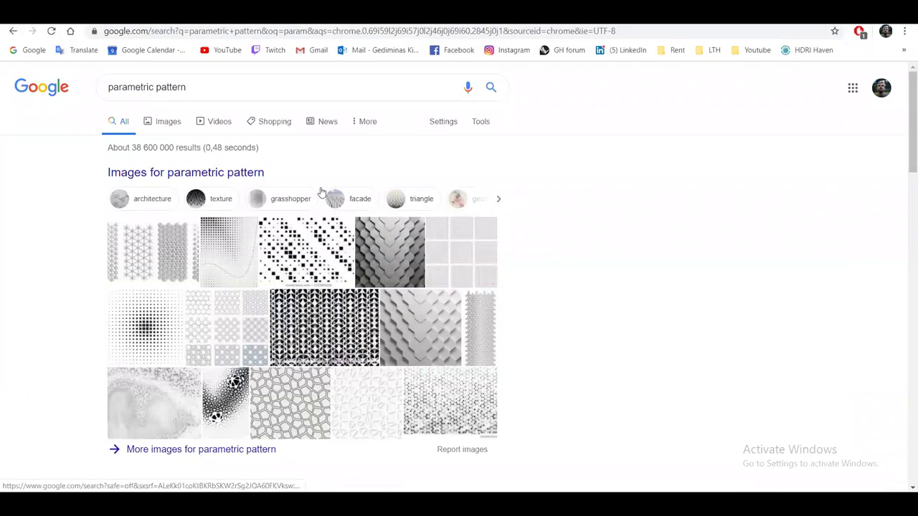
click(158, 125)
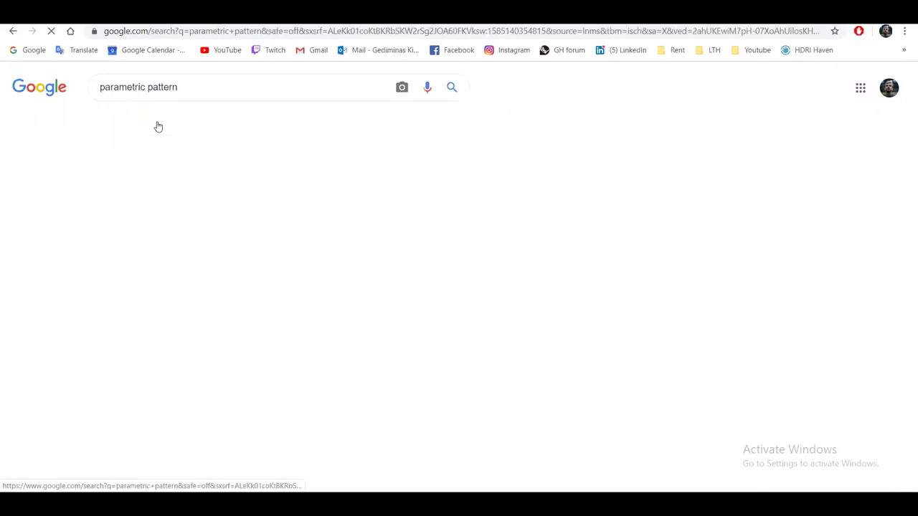
Browse the parametric pattern image results for panel subdivision references
scroll(371, 326, down, 3)
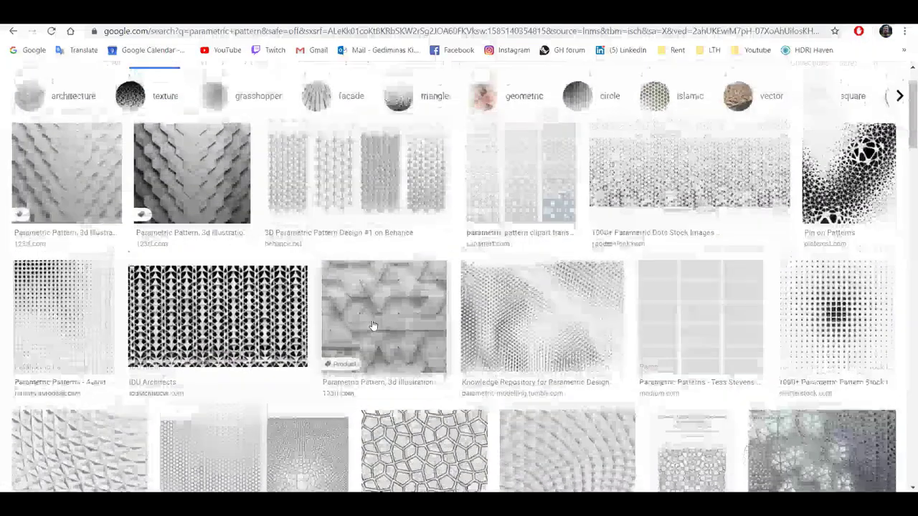
scroll(281, 367, down, 3)
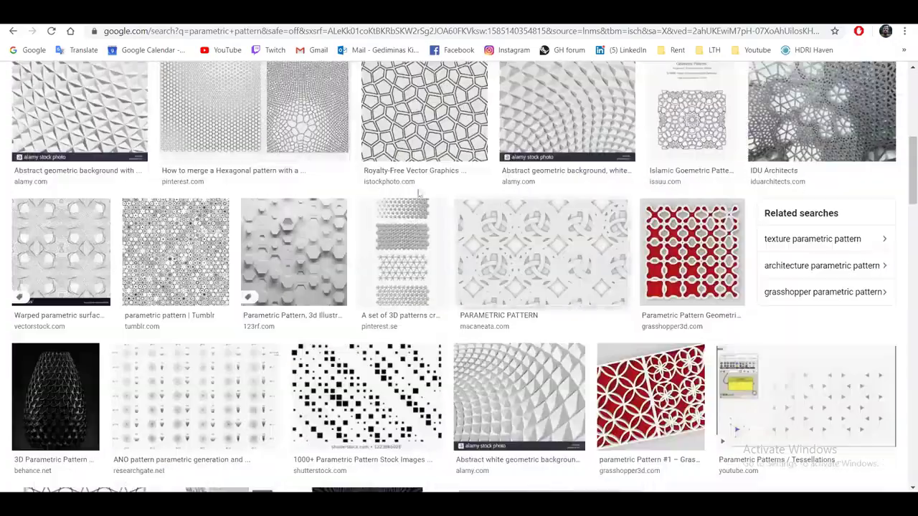
scroll(280, 340, down, 4)
scroll(280, 340, down, 5)
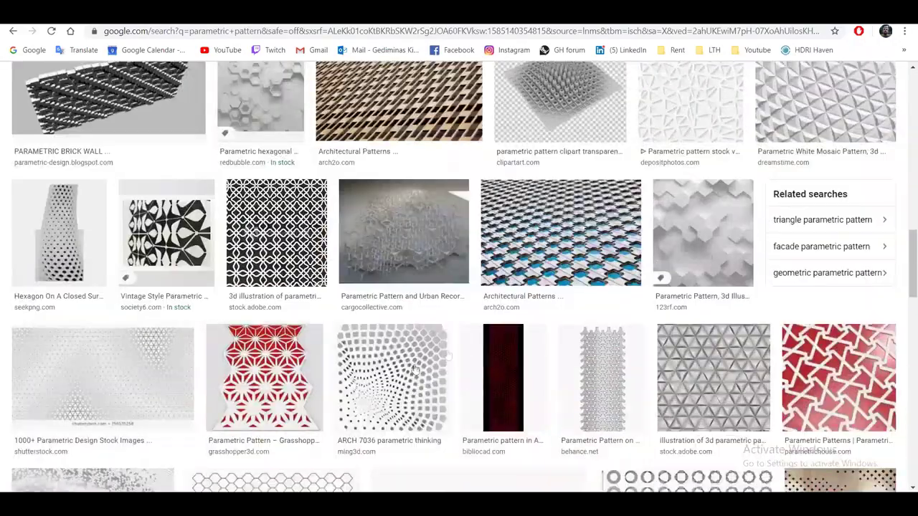
scroll(535, 337, down, 3)
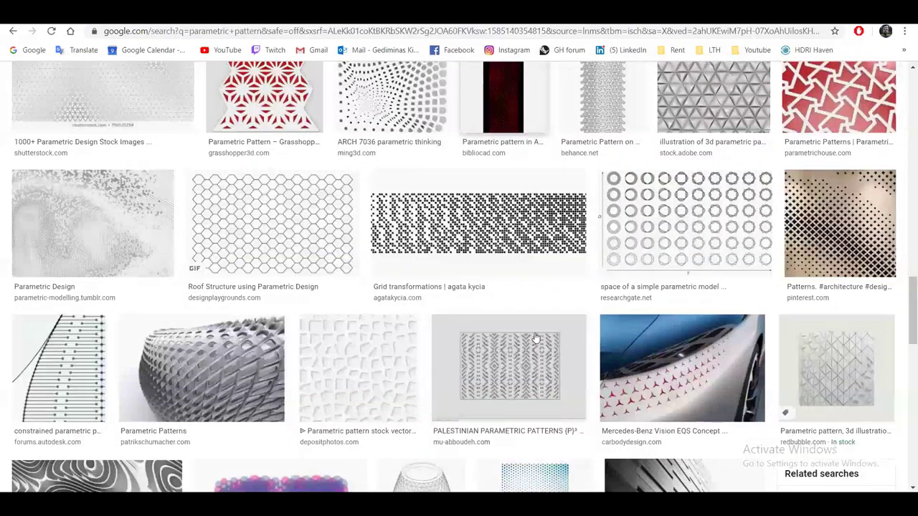
scroll(576, 285, down, 3)
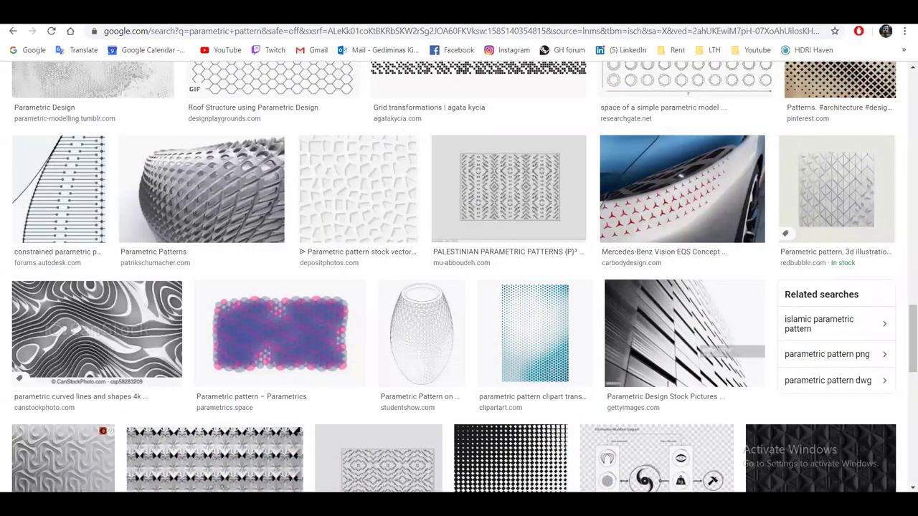
scroll(459, 277, down, 3)
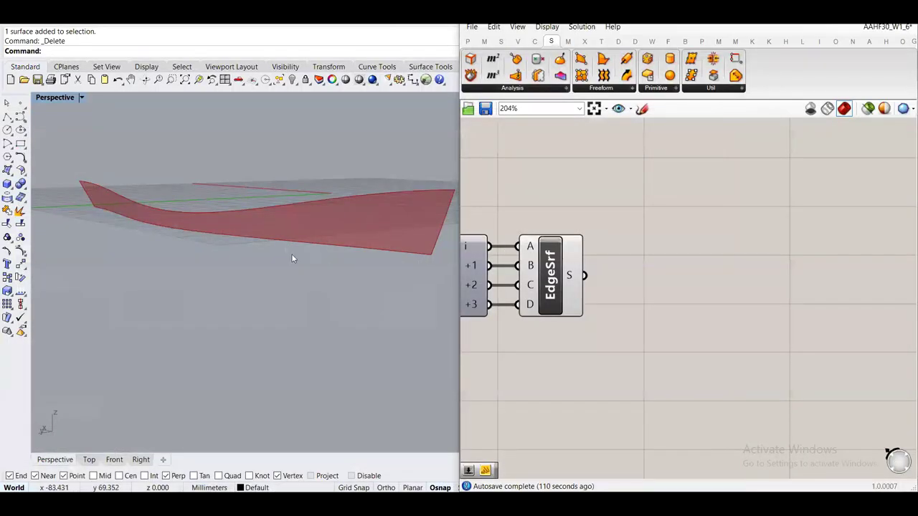
right_drag(293, 255, 252, 237)
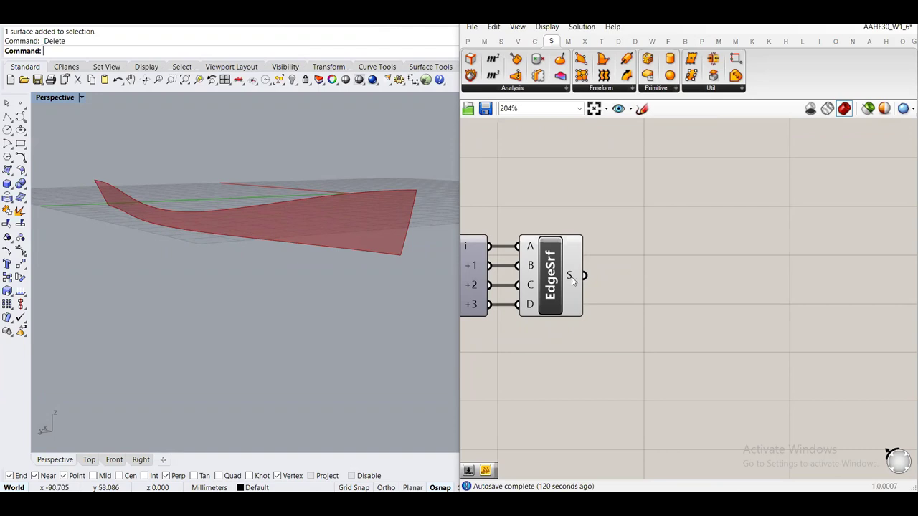
click(546, 286)
click(686, 290)
right_drag(699, 297, 681, 276)
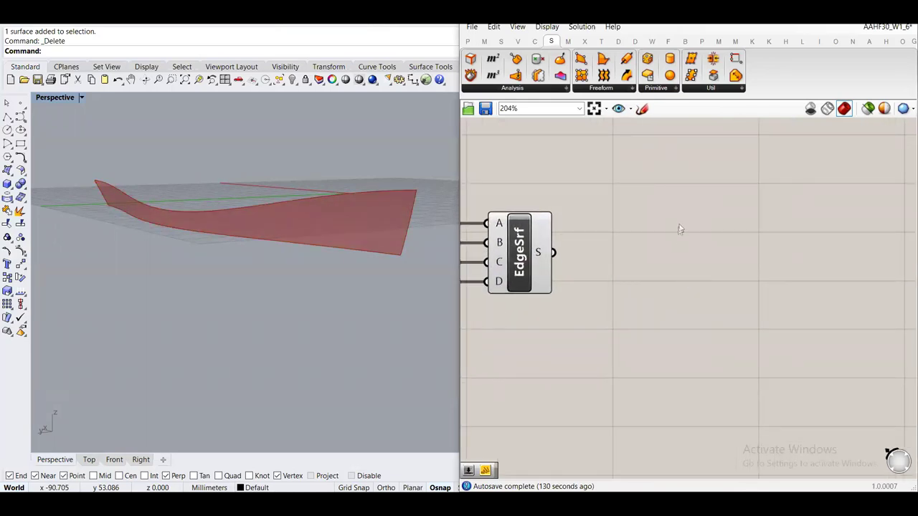
right_drag(678, 232, 695, 260)
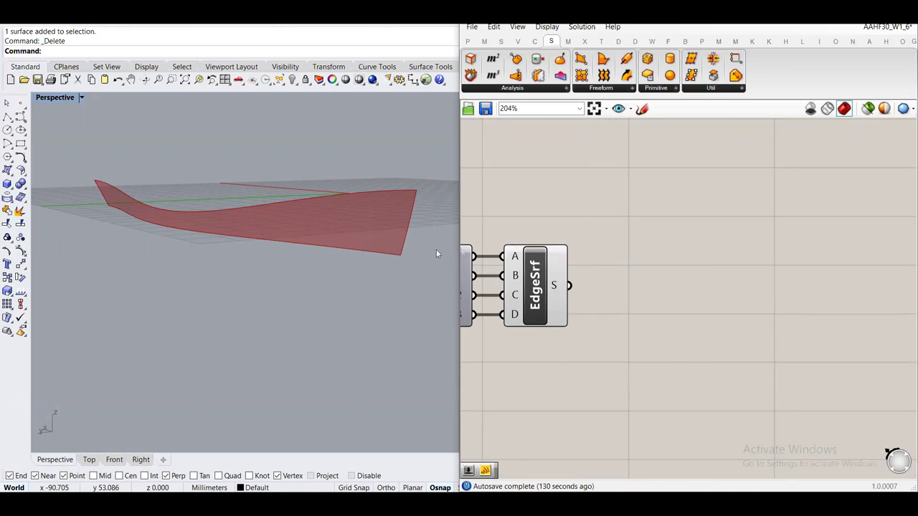
right_drag(353, 193, 422, 175)
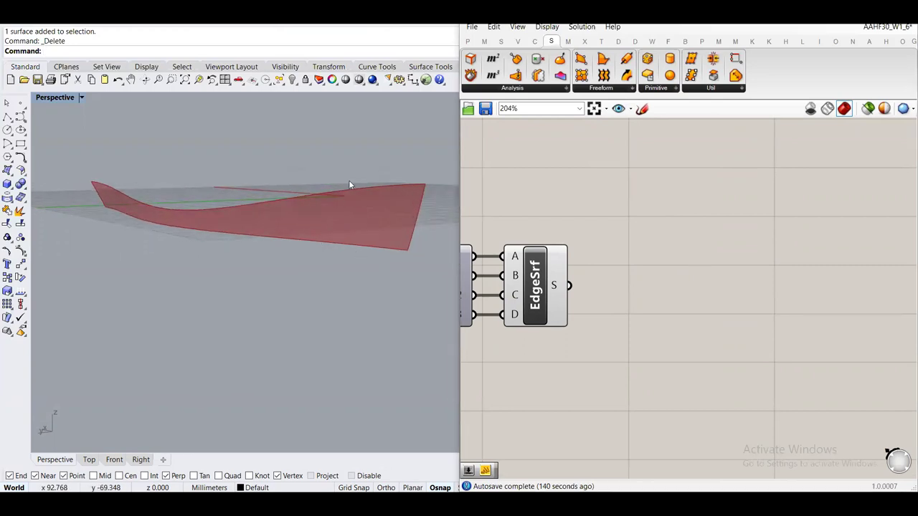
right_drag(213, 222, 211, 225)
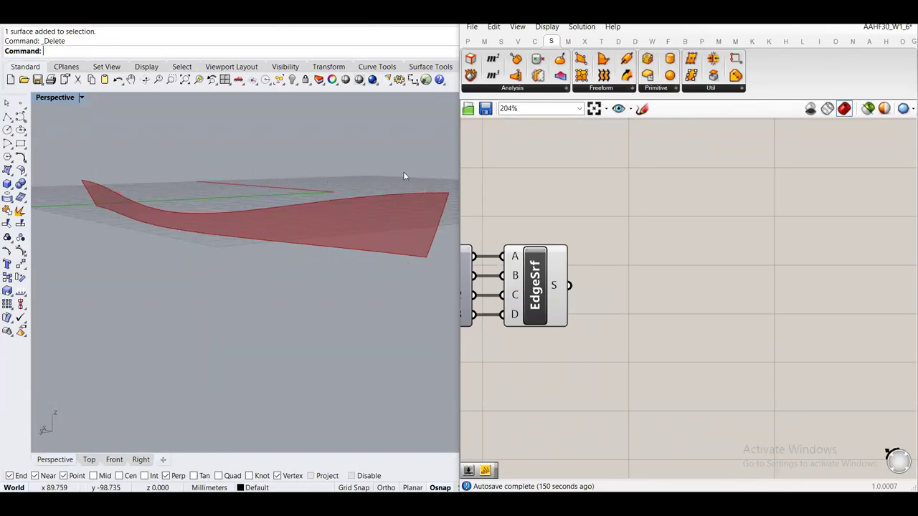
Place an Isotrim component beside the Edge Surface component and pull a wire from the Edge Surface output toward it
right_drag(675, 240, 638, 267)
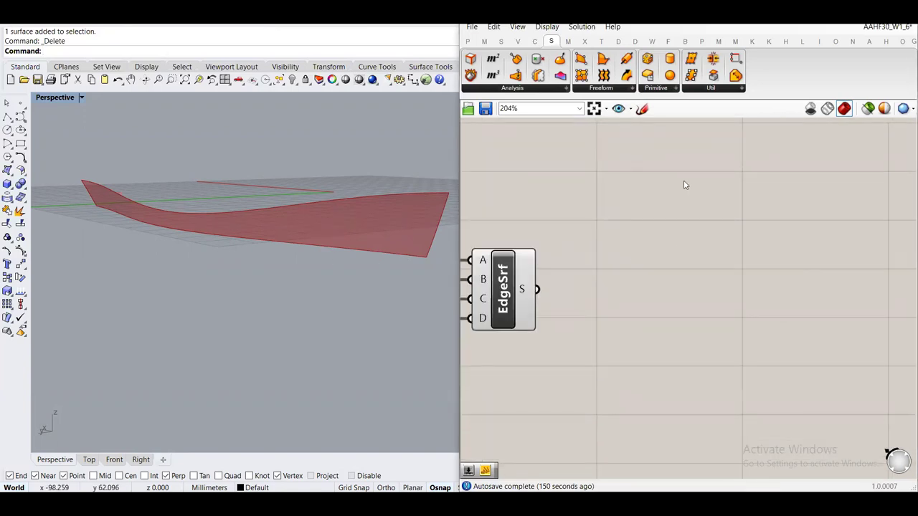
double_click(707, 213)
text(isotrim)
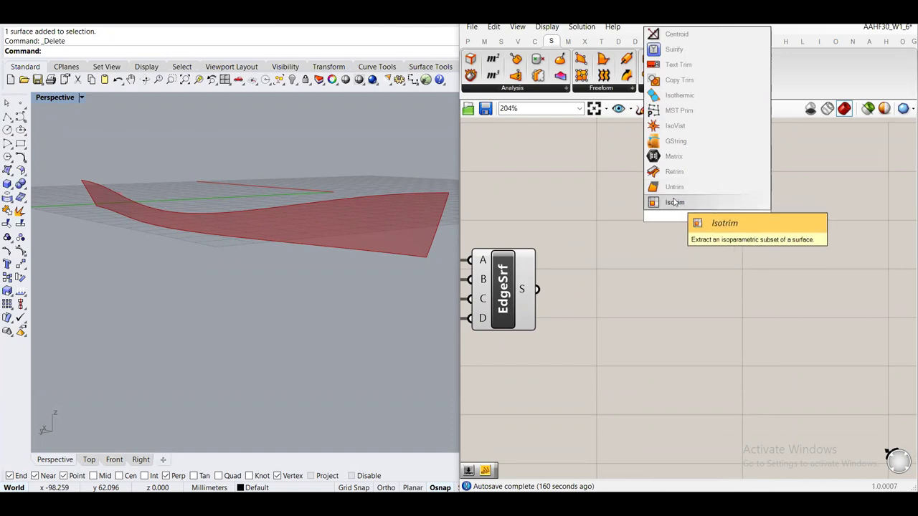
click(675, 203)
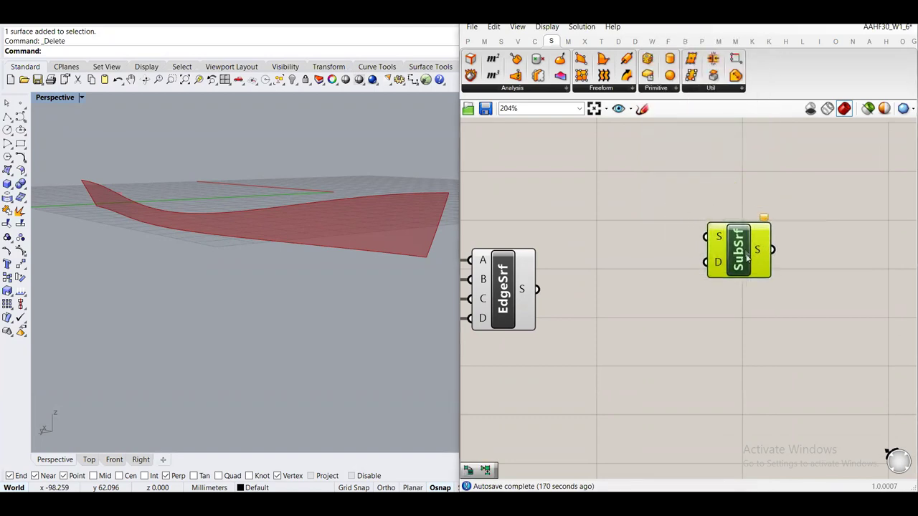
click(684, 205)
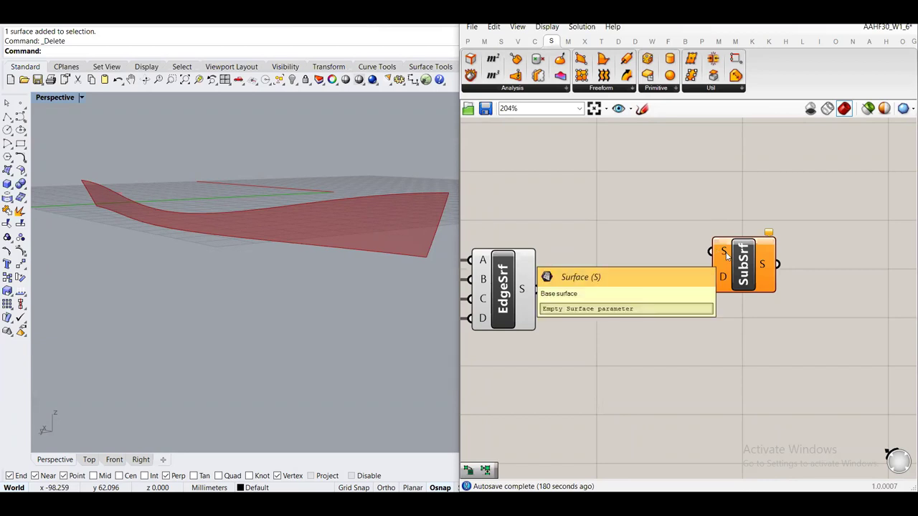
right_drag(546, 290, 574, 272)
drag(572, 275, 781, 293)
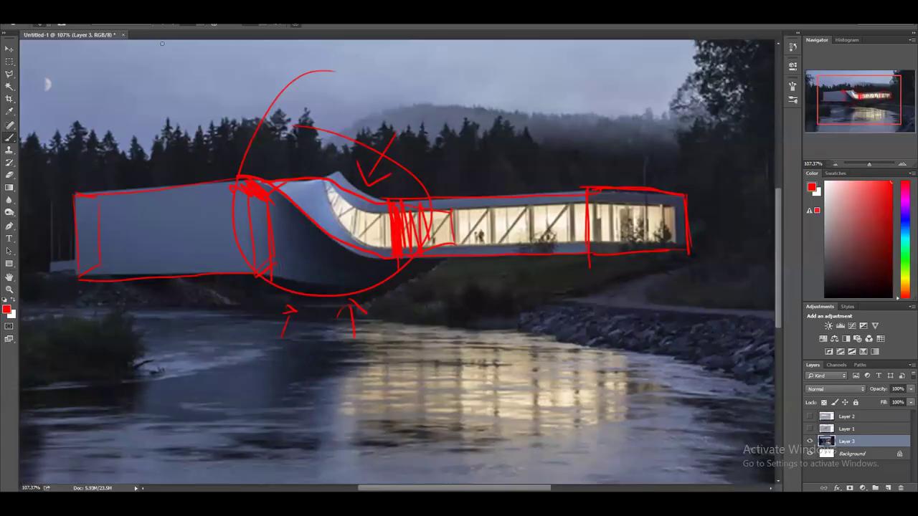
Switch to Photoshop, add a new layer above Layer 2 and fill it with white
click(837, 416)
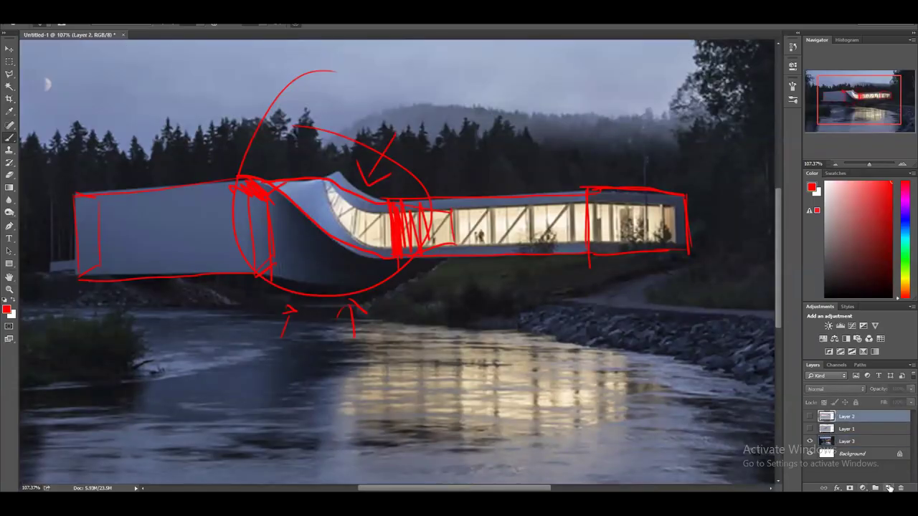
click(888, 487)
click(11, 303)
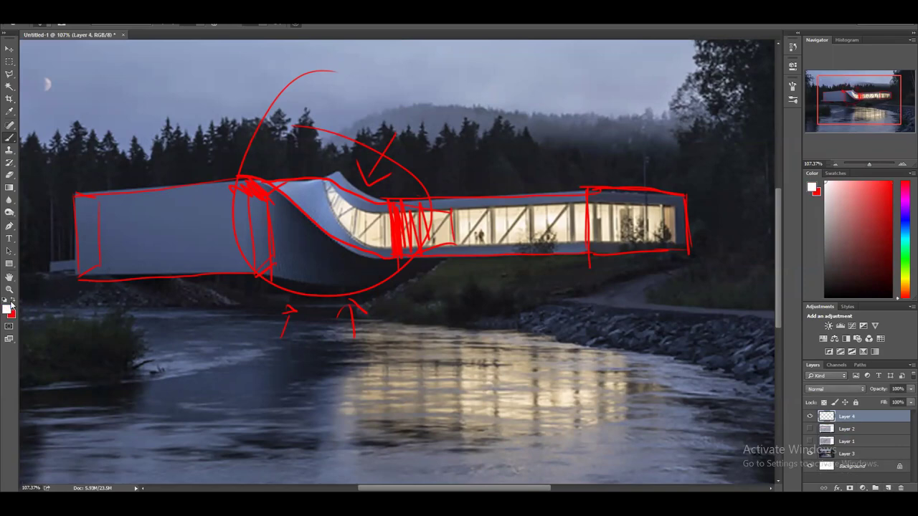
key(shift+F5)
key(Return)
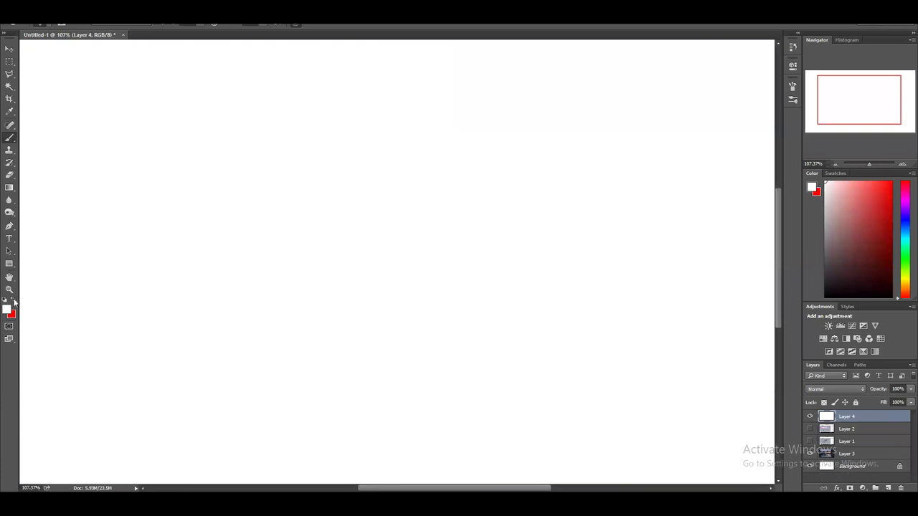
Sketch a wide four-sided surface outline in red in the upper middle of the white layer
click(11, 304)
drag(308, 142, 312, 263)
drag(555, 271, 286, 277)
mouse_move(559, 142)
mouse_down()
mouse_move(544, 274)
mouse_move(247, 145)
mouse_up()
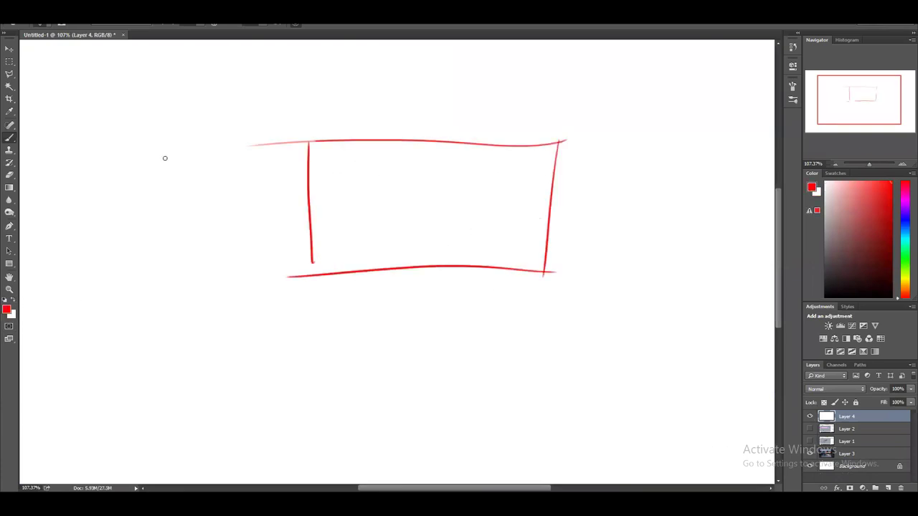
Mark the outline's four corners with dots and label them 0,0 and 0,1 along the lower edge, 1,0 and 1,1 along the upper edge
drag(312, 261, 312, 268)
click(311, 275)
mouse_move(294, 304)
mouse_down()
mouse_move(290, 314)
mouse_move(314, 312)
mouse_up()
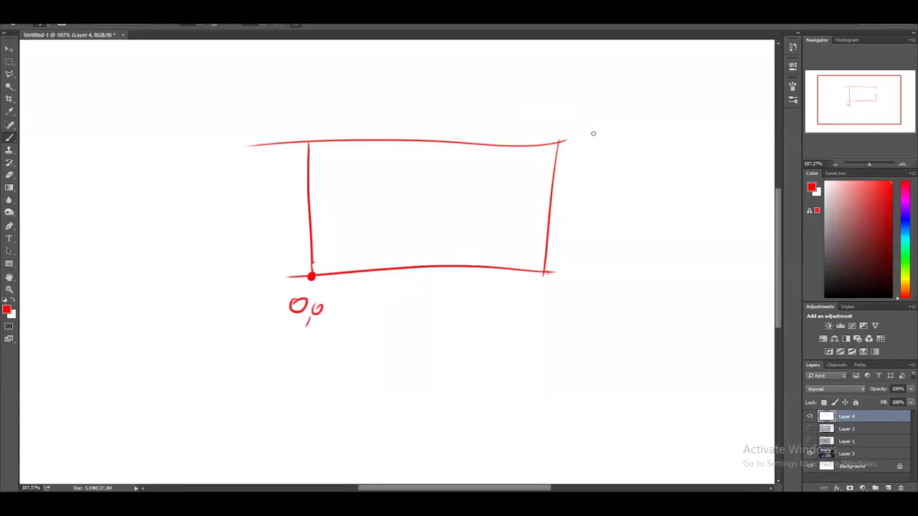
click(561, 142)
mouse_move(586, 116)
mouse_down()
mouse_move(598, 136)
mouse_move(609, 115)
mouse_move(583, 130)
mouse_up()
mouse_move(571, 99)
mouse_down()
mouse_move(595, 109)
mouse_move(608, 85)
mouse_move(610, 101)
mouse_up()
click(543, 273)
mouse_move(554, 298)
mouse_down()
mouse_move(547, 307)
mouse_move(563, 303)
mouse_move(568, 324)
mouse_move(589, 300)
mouse_move(590, 310)
mouse_up()
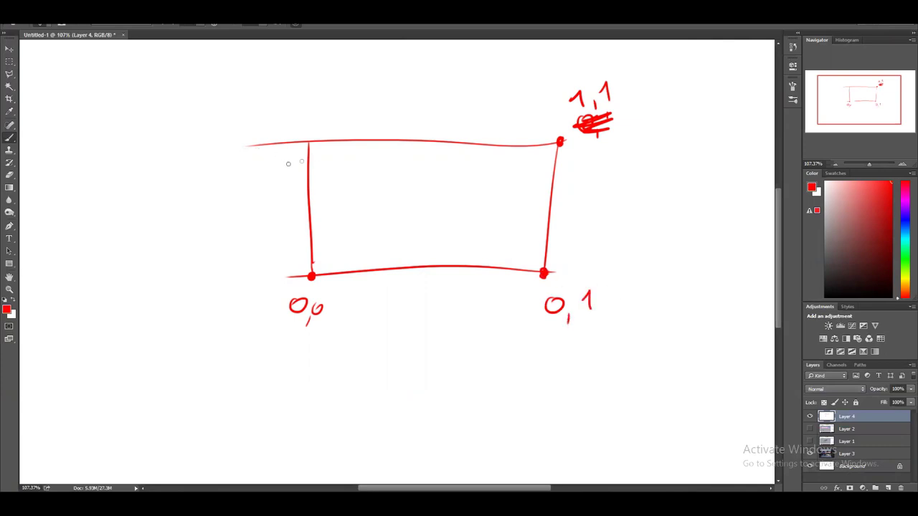
click(307, 142)
drag(244, 116, 252, 105)
drag(252, 105, 268, 136)
mouse_move(270, 105)
mouse_down()
mouse_move(271, 113)
mouse_move(272, 105)
mouse_up()
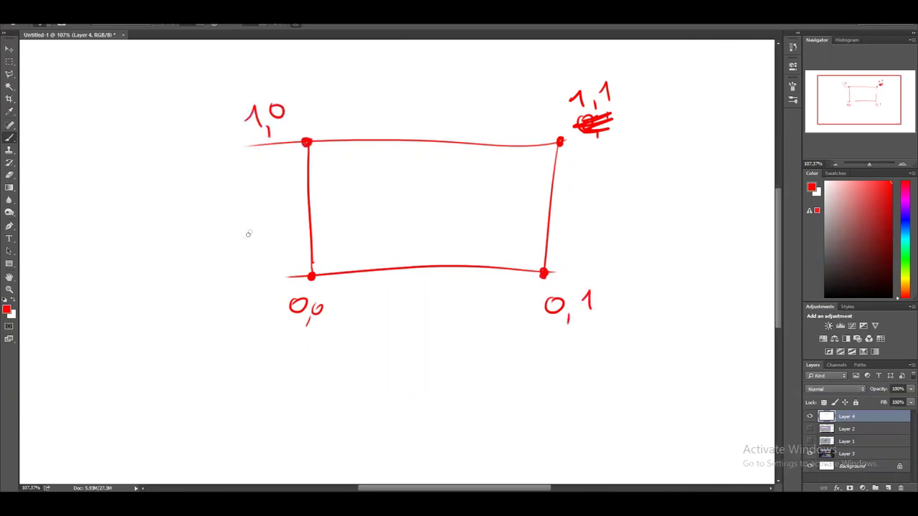
Mark the centre of the outline with a dot and label it 0.5,0.5
click(430, 204)
drag(409, 173, 413, 176)
mouse_move(417, 184)
mouse_down()
mouse_move(440, 195)
mouse_move(451, 168)
mouse_move(475, 175)
mouse_up()
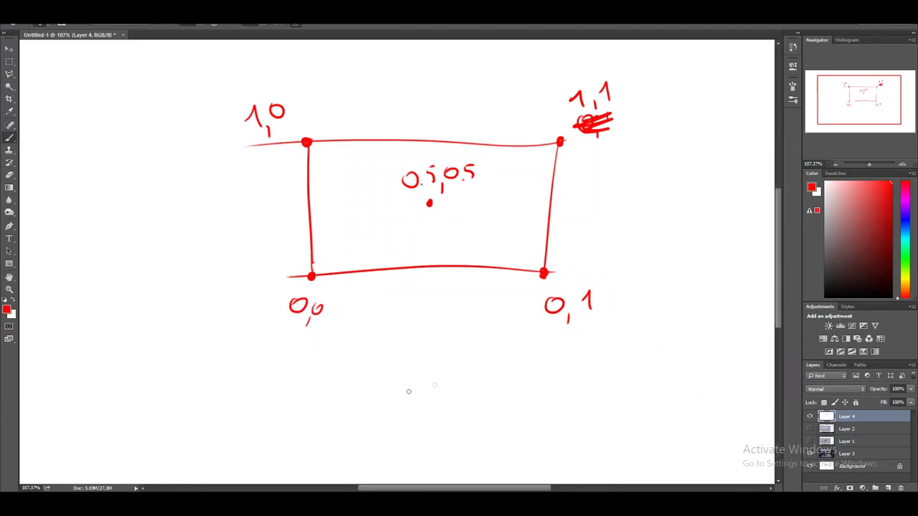
Write the bracketed domain [0 to 0.5] below the 0,1 corner and strike it out
mouse_move(554, 374)
mouse_down()
mouse_move(589, 399)
mouse_move(593, 391)
mouse_up()
mouse_move(605, 387)
mouse_down()
mouse_move(632, 378)
mouse_move(652, 389)
mouse_up()
click(645, 392)
mouse_move(658, 374)
mouse_down()
mouse_move(688, 356)
mouse_move(667, 396)
mouse_up()
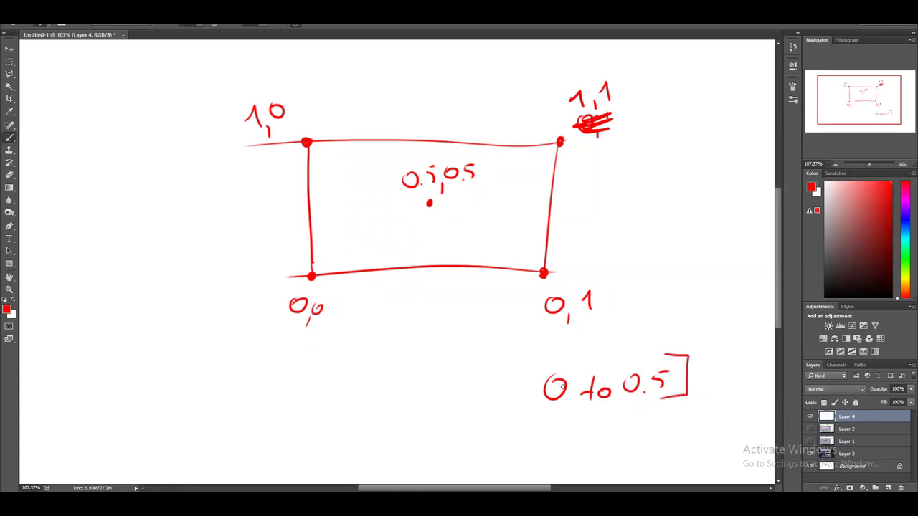
mouse_move(560, 364)
mouse_down()
mouse_move(527, 391)
mouse_move(556, 409)
mouse_up()
mouse_move(708, 375)
mouse_down()
mouse_move(506, 393)
mouse_move(714, 390)
mouse_up()
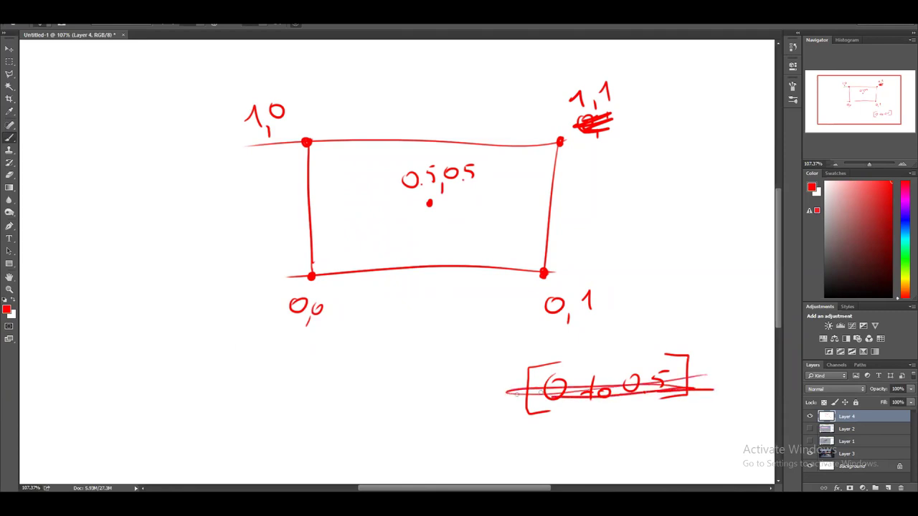
drag(540, 392, 685, 375)
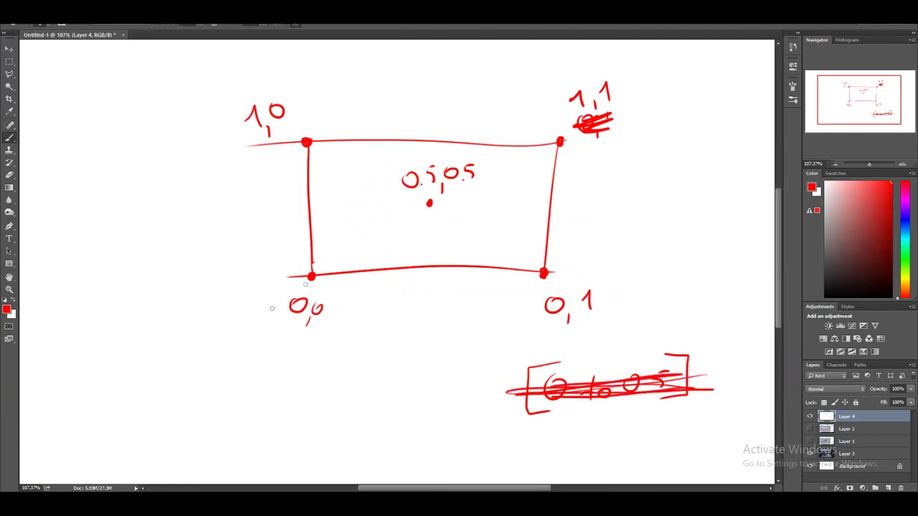
Write a two-row domain, 0 to 0.5 above 0 to 0.5, below the 0,0 corner and enclose it in large brackets
mouse_move(101, 372)
mouse_down()
mouse_move(144, 392)
mouse_move(157, 380)
mouse_up()
drag(159, 384, 167, 387)
mouse_move(205, 367)
mouse_down()
mouse_move(199, 373)
mouse_move(226, 380)
mouse_move(240, 361)
mouse_up()
click(215, 382)
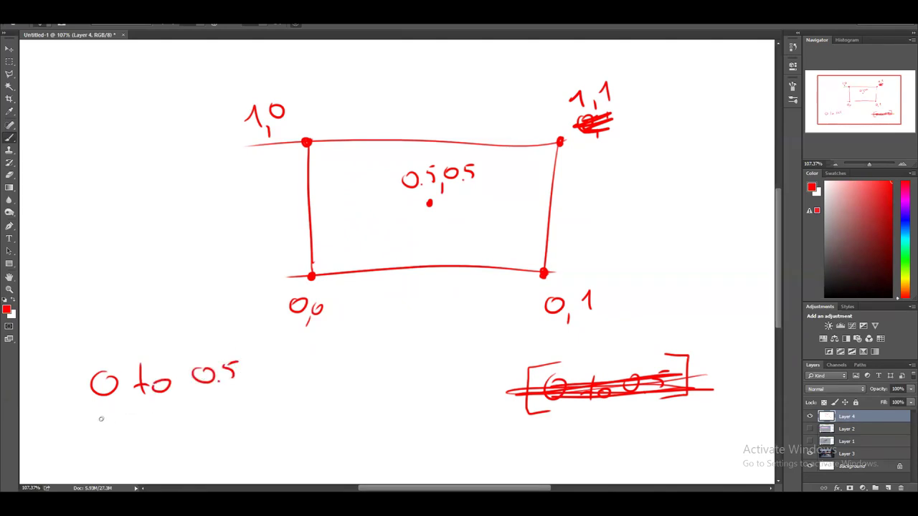
drag(105, 418, 148, 434)
drag(138, 427, 161, 428)
mouse_move(201, 406)
mouse_down()
mouse_move(198, 419)
mouse_move(233, 417)
mouse_up()
drag(230, 400, 242, 396)
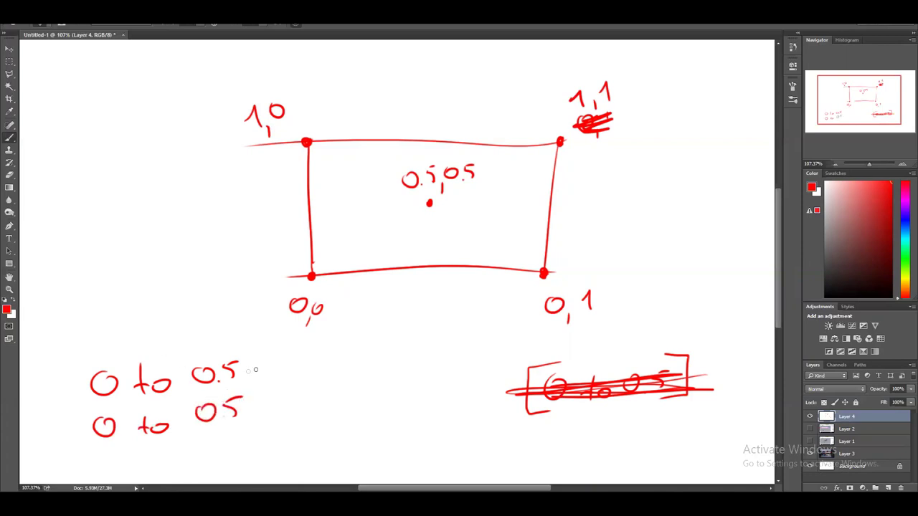
mouse_move(248, 347)
mouse_down()
mouse_move(275, 404)
mouse_move(239, 429)
mouse_up()
mouse_move(77, 365)
mouse_down()
mouse_move(52, 397)
mouse_move(99, 460)
mouse_up()
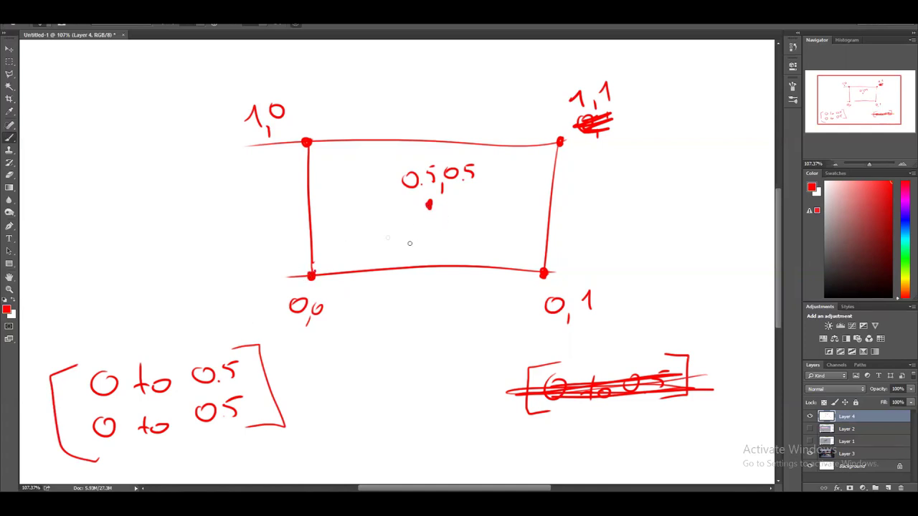
Draw the sub-surface between 0,0 and the centre point, marking its ends on the lower and left edges and labelling both 0.5
drag(430, 216, 428, 266)
drag(423, 205, 311, 207)
drag(384, 206, 361, 207)
click(310, 210)
click(428, 268)
click(428, 298)
drag(416, 290, 439, 298)
mouse_move(264, 204)
mouse_down()
mouse_move(257, 217)
mouse_move(265, 205)
mouse_move(282, 214)
mouse_move(287, 203)
mouse_up()
click(274, 220)
drag(428, 206, 431, 266)
mouse_move(426, 203)
mouse_down()
mouse_move(310, 208)
mouse_move(352, 206)
mouse_up()
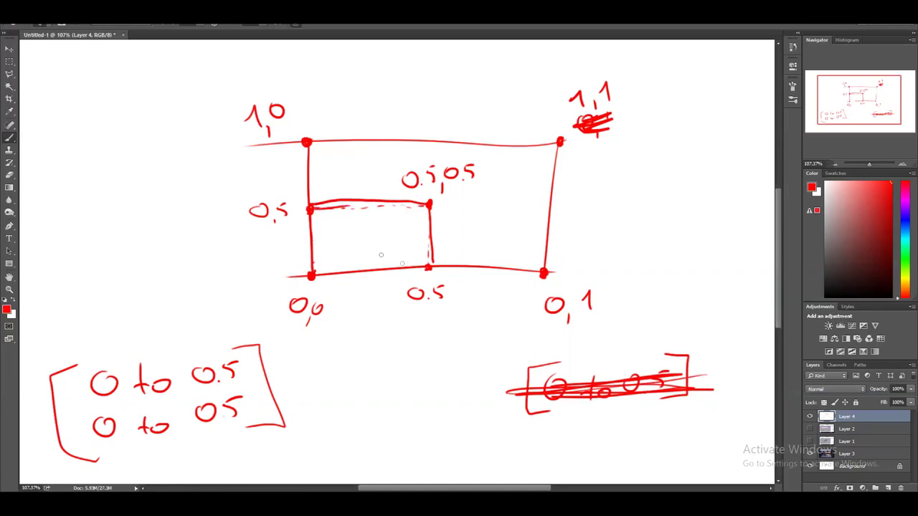
Write a second bracketed domain, 0.5 to 1 above 0 to 0.5, and thicken the upper half of the outline's left edge
mouse_move(76, 246)
mouse_down()
mouse_move(40, 265)
mouse_move(82, 337)
mouse_up()
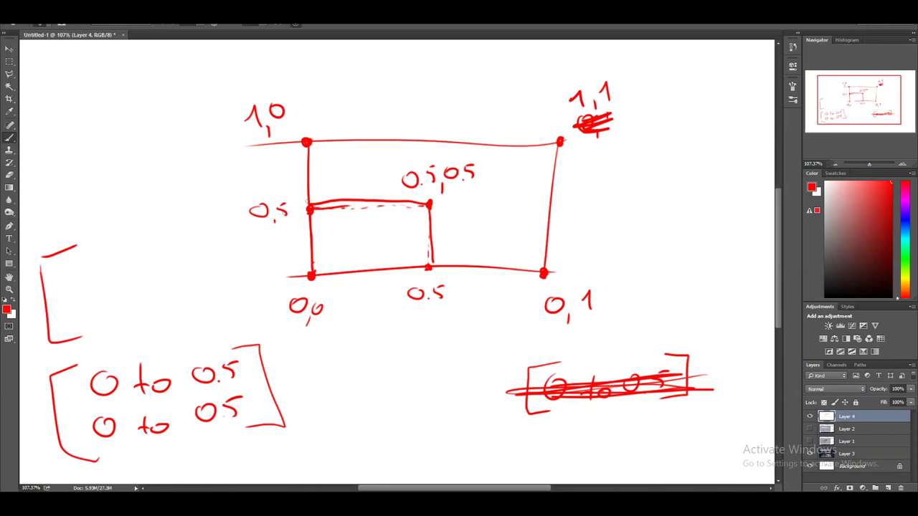
mouse_move(82, 257)
mouse_down()
mouse_move(104, 269)
mouse_move(112, 255)
mouse_move(149, 258)
mouse_move(183, 241)
mouse_move(186, 253)
mouse_up()
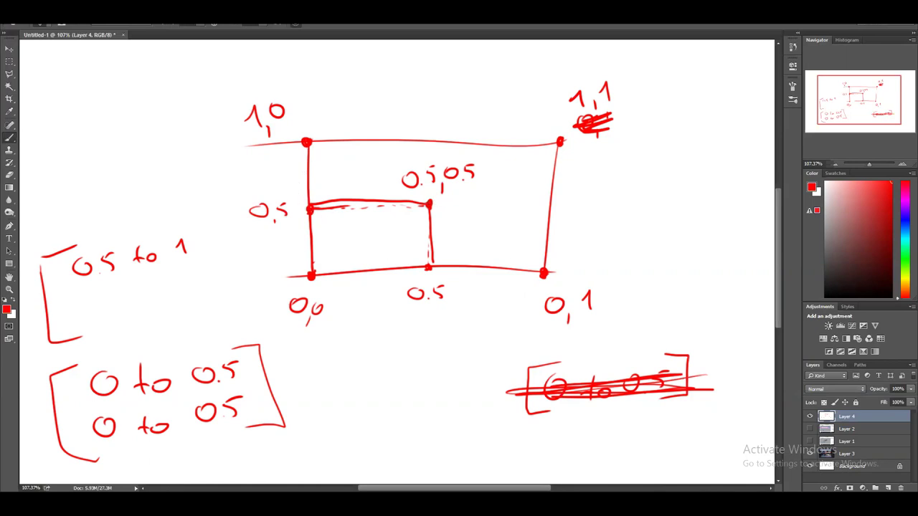
mouse_move(80, 300)
mouse_down()
mouse_move(80, 317)
mouse_move(90, 297)
mouse_move(130, 311)
mouse_up()
drag(127, 301, 152, 307)
mouse_move(184, 286)
mouse_down()
mouse_move(189, 295)
mouse_move(201, 287)
mouse_move(225, 237)
mouse_up()
drag(239, 271, 220, 290)
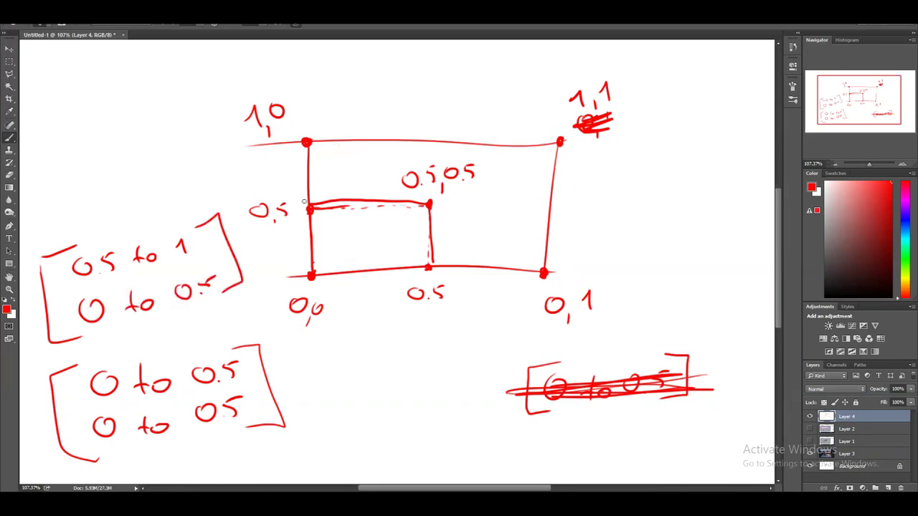
mouse_move(312, 146)
mouse_down()
mouse_move(310, 204)
mouse_move(309, 146)
mouse_up()
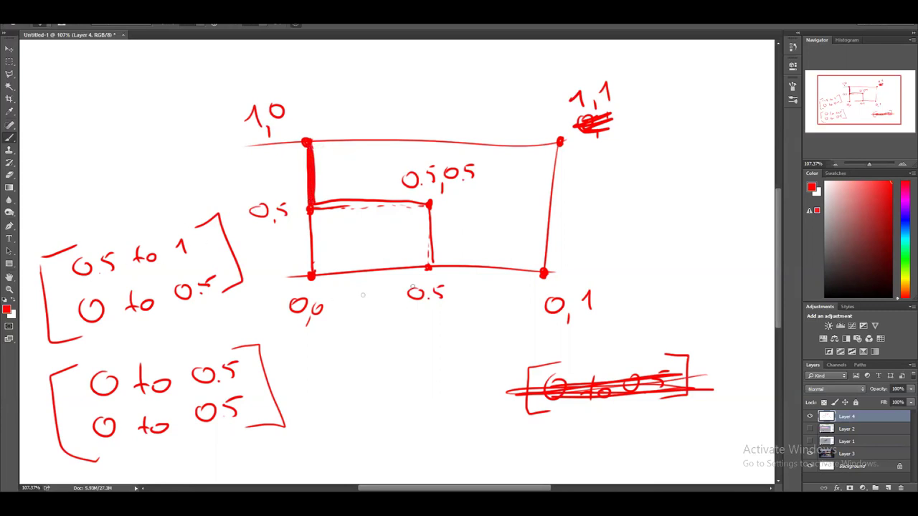
Outline the upper-left and both right-hand quadrants in the sketch, and begin two more bracketed domains above the existing ones
drag(428, 204, 312, 208)
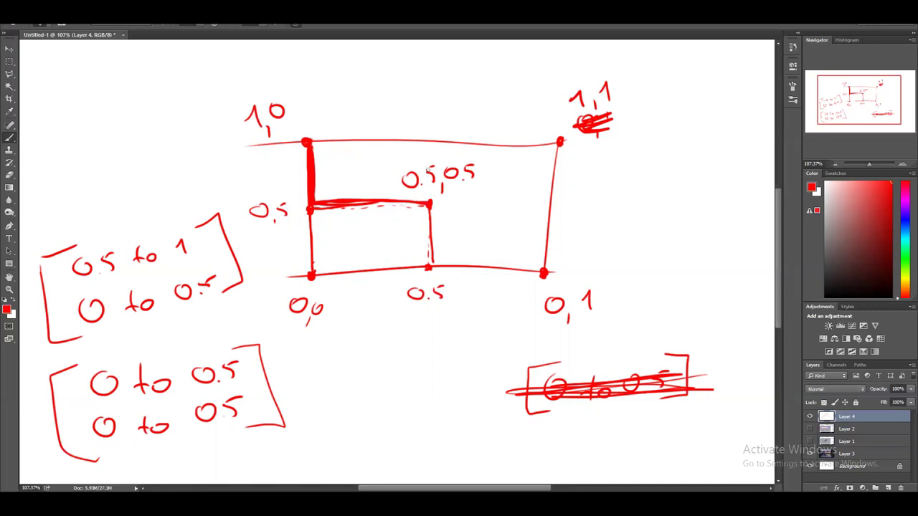
mouse_move(424, 142)
mouse_down()
mouse_move(427, 206)
mouse_move(424, 141)
mouse_move(309, 140)
mouse_up()
mouse_move(75, 140)
mouse_down()
mouse_move(42, 151)
mouse_move(84, 209)
mouse_up()
mouse_move(164, 127)
mouse_down()
mouse_move(196, 155)
mouse_move(175, 183)
mouse_up()
mouse_move(52, 71)
mouse_down()
mouse_move(28, 101)
mouse_move(63, 112)
mouse_up()
drag(106, 61, 92, 67)
mouse_move(423, 154)
mouse_down()
mouse_move(504, 205)
mouse_move(547, 208)
mouse_up()
mouse_move(558, 152)
mouse_down()
mouse_move(553, 196)
mouse_move(553, 146)
mouse_move(414, 141)
mouse_move(434, 270)
mouse_move(450, 206)
mouse_move(542, 206)
mouse_move(549, 224)
mouse_move(482, 270)
mouse_move(432, 268)
mouse_move(430, 212)
mouse_move(532, 214)
mouse_up()
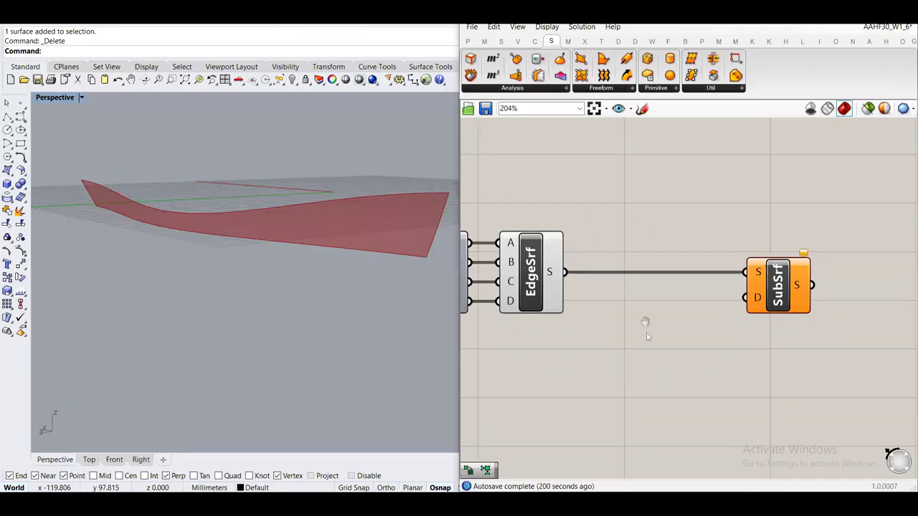
Switch to Grasshopper and add a Divide Domain² component to the canvas between EdgeSrf and SubSrf
right_drag(647, 338, 690, 273)
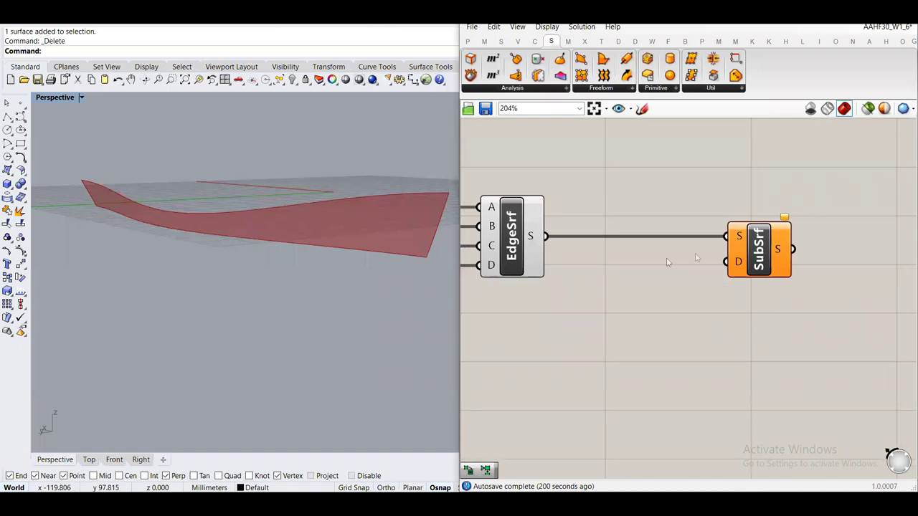
right_drag(666, 263, 614, 251)
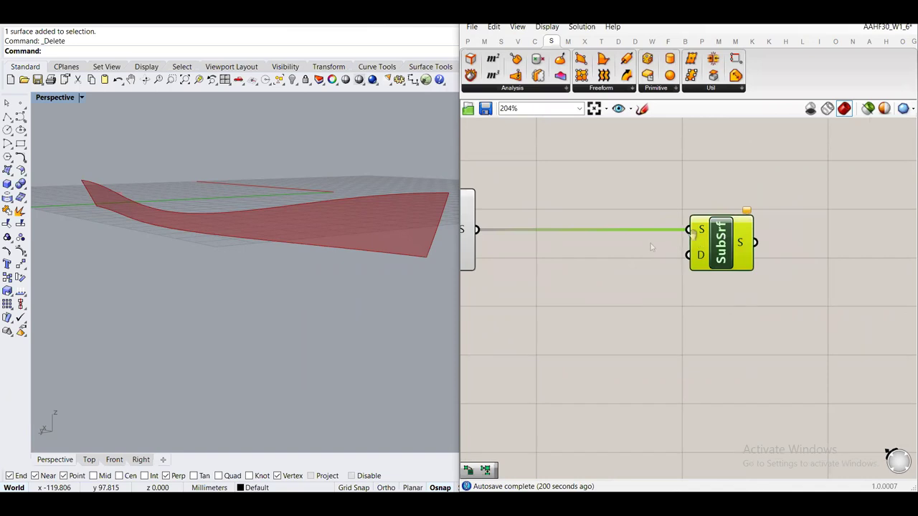
right_drag(556, 253, 671, 251)
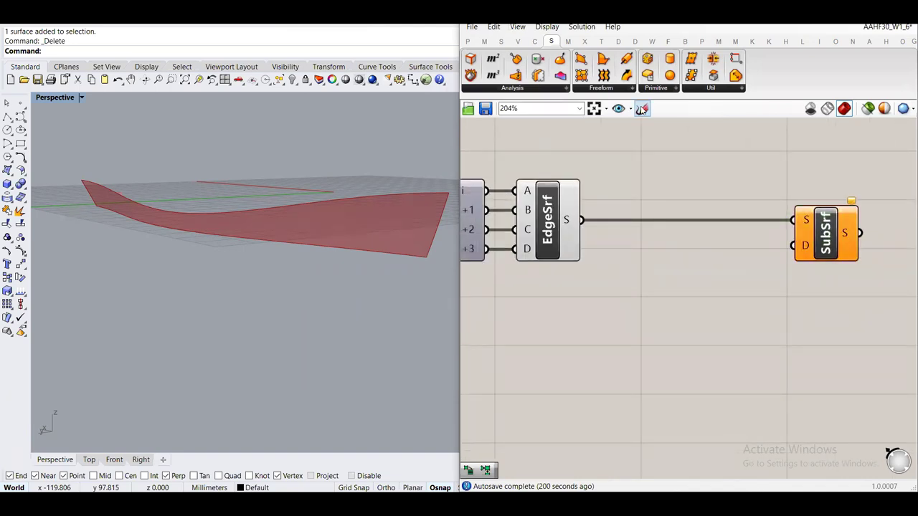
click(484, 43)
click(482, 89)
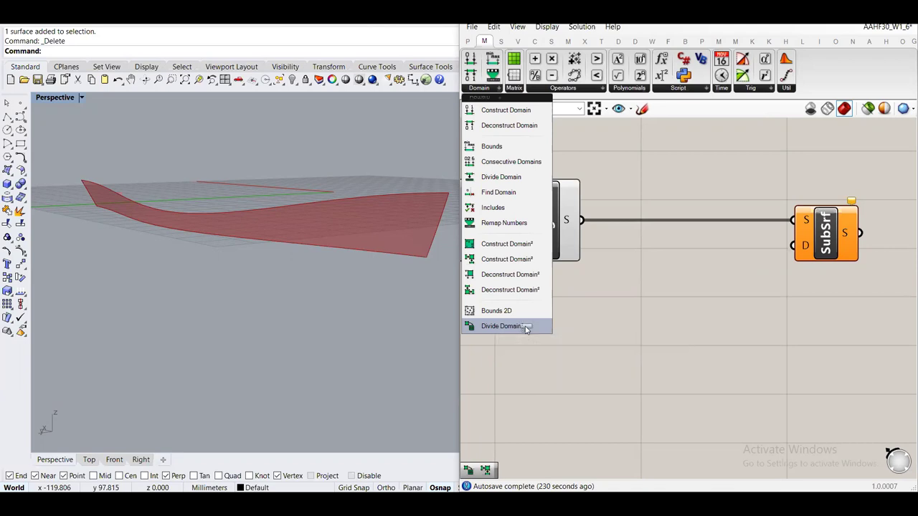
click(526, 327)
click(635, 301)
drag(652, 327, 660, 348)
click(632, 267)
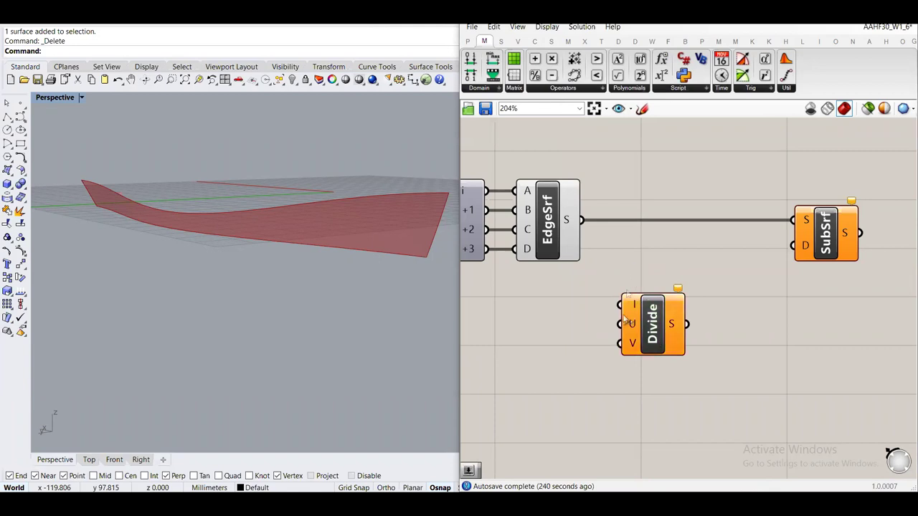
Connect the EdgeSrf surface output to the domain input of the Divide Domain² component
mouse_move(634, 308)
mouse_move(580, 249)
drag(582, 220, 637, 297)
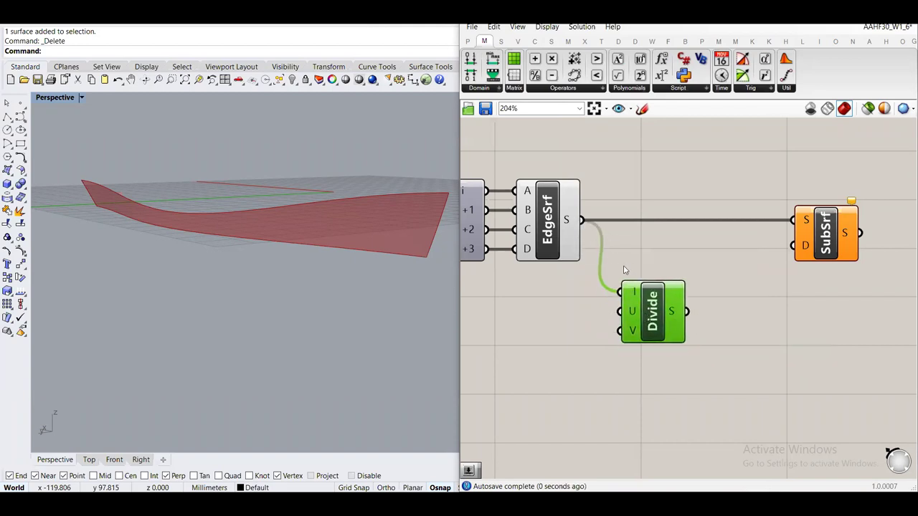
mouse_move(637, 297)
right_drag(629, 257, 647, 236)
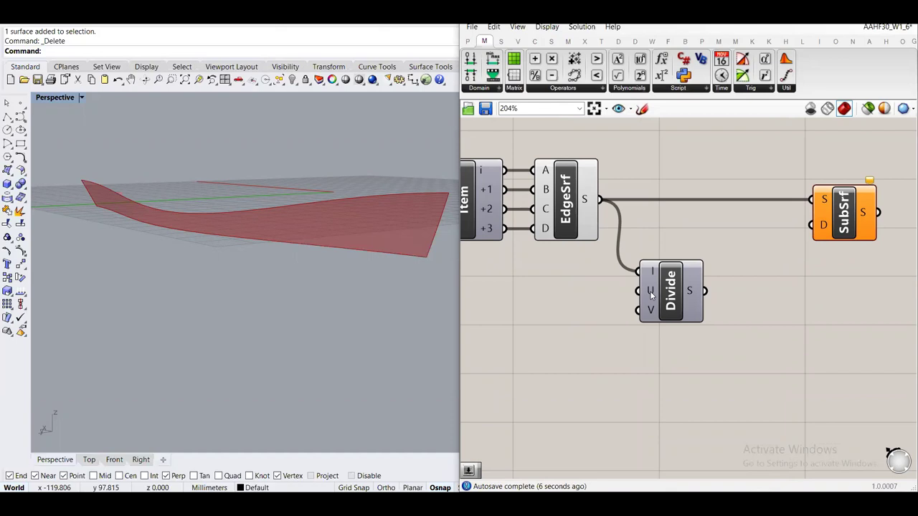
mouse_move(649, 313)
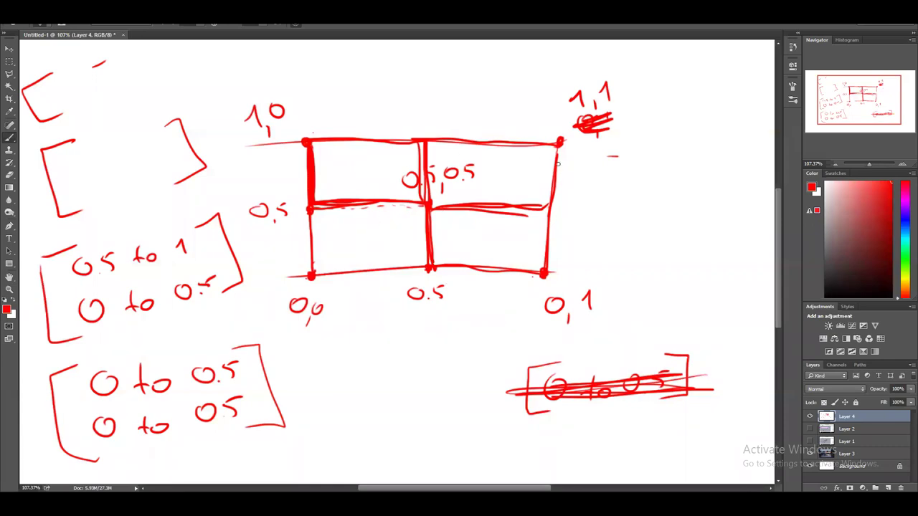
In the Photoshop sketch, retrace the outline, write 2 below it, and mark arrows at the 0,1 and 1,0 corners
mouse_move(559, 147)
mouse_down()
mouse_move(547, 259)
mouse_move(534, 275)
mouse_move(318, 270)
mouse_move(324, 217)
mouse_move(315, 176)
mouse_move(304, 170)
mouse_move(305, 272)
mouse_up()
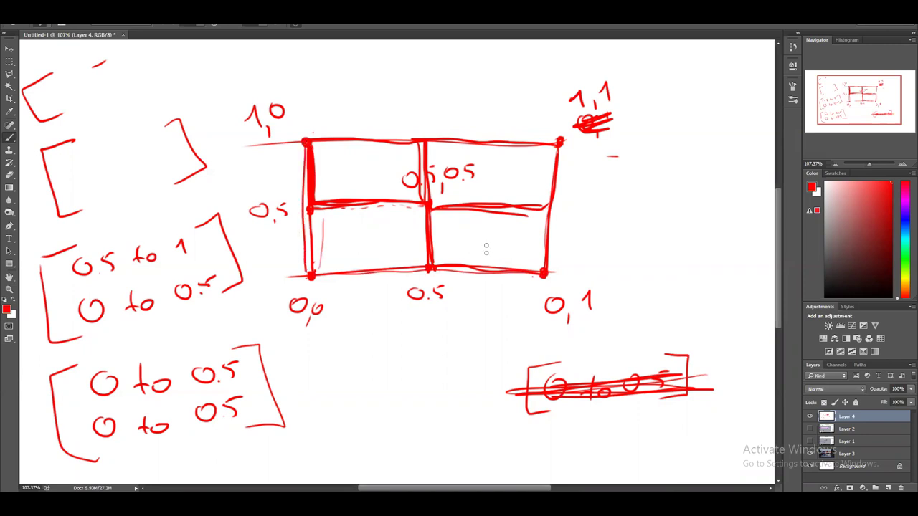
drag(380, 344, 413, 372)
mouse_move(517, 253)
mouse_down()
mouse_move(548, 271)
mouse_move(526, 291)
mouse_move(547, 270)
mouse_move(485, 269)
mouse_up()
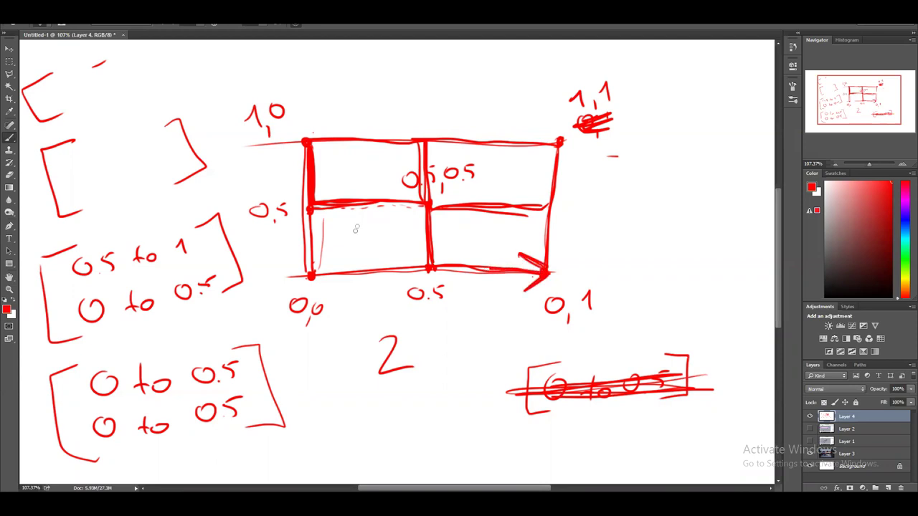
drag(564, 258, 588, 279)
mouse_move(309, 142)
mouse_down()
mouse_move(322, 163)
mouse_move(298, 164)
mouse_move(320, 165)
mouse_up()
drag(302, 105, 323, 121)
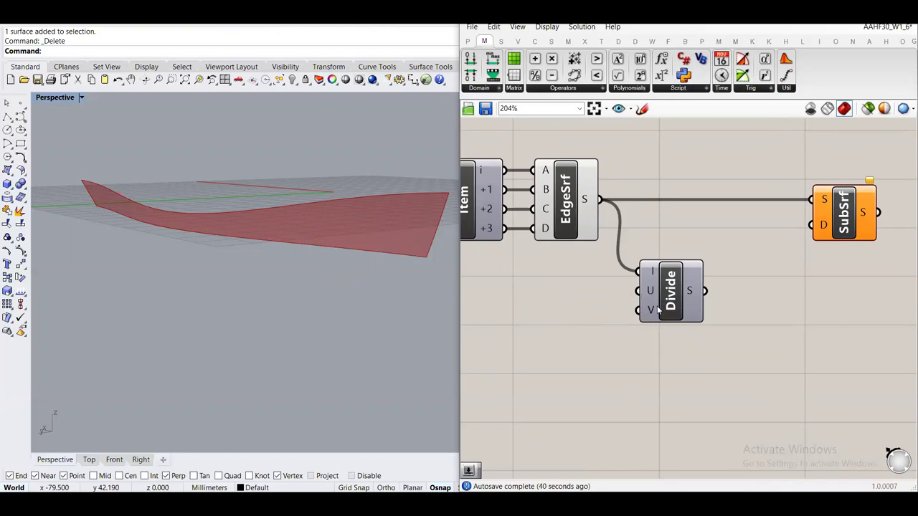
Back in Grasshopper, move Divide and SubSrf closer together and connect the divided segments to SubSrf's domain input
drag(661, 308, 663, 284)
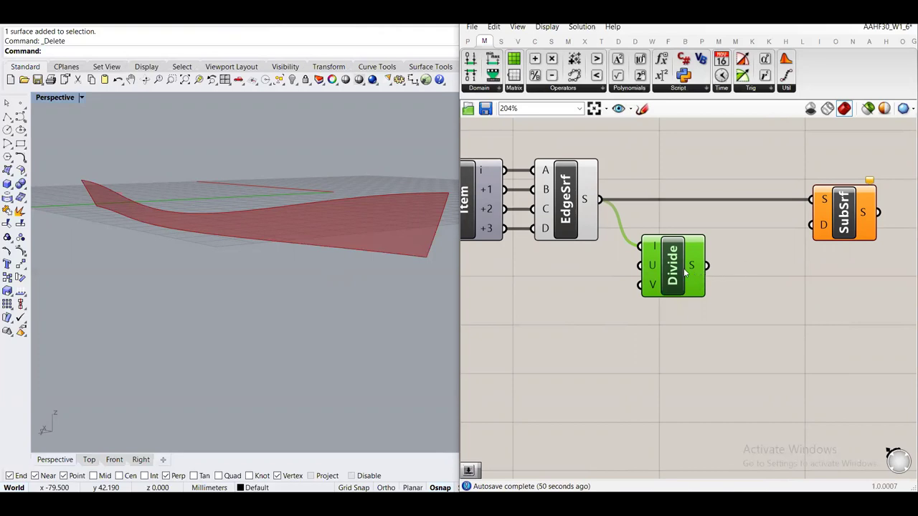
drag(845, 218, 795, 219)
drag(708, 265, 762, 225)
click(793, 288)
Turn off the preview of the EdgeSrf component so that only the subdivided surface is displayed
scroll(321, 242, up, 3)
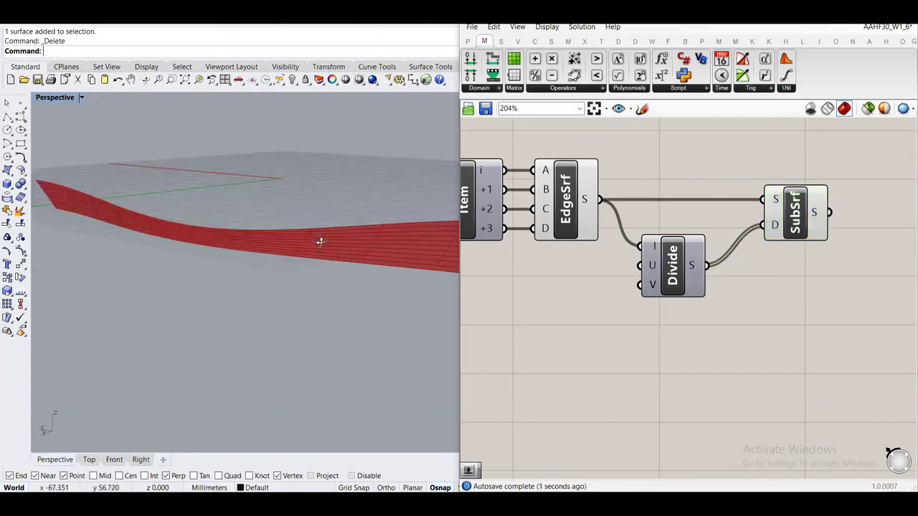
scroll(321, 242, down, 3)
click(559, 195)
middle_click(566, 192)
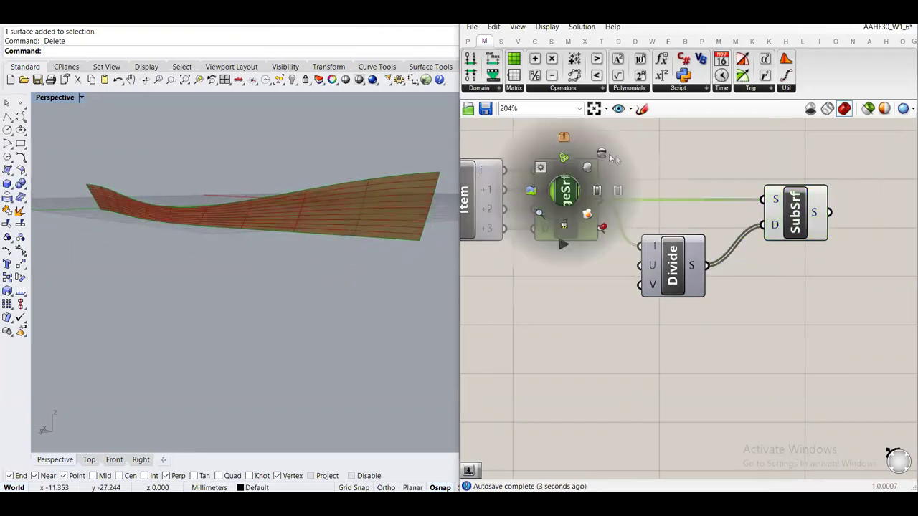
right_drag(256, 270, 342, 223)
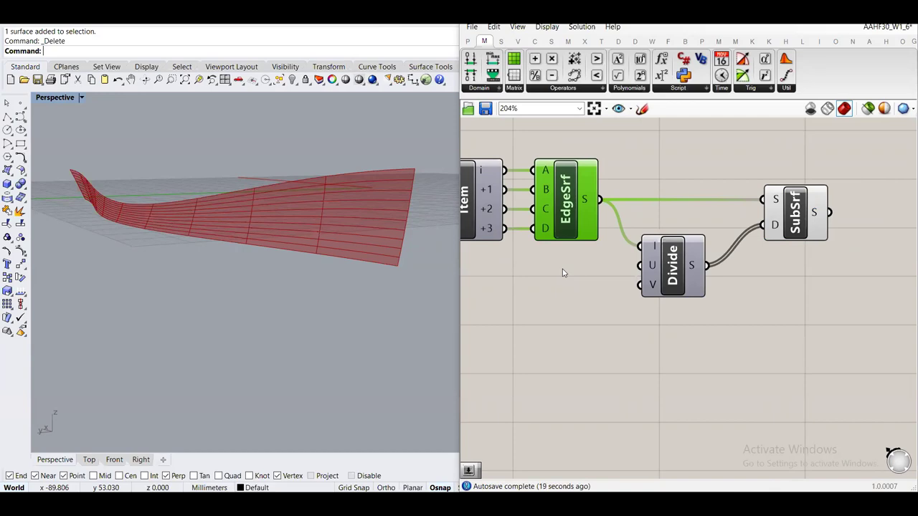
Create an integer number slider ranging from 1 to 30 and place it beside the Divide component's inputs
right_drag(573, 295, 667, 302)
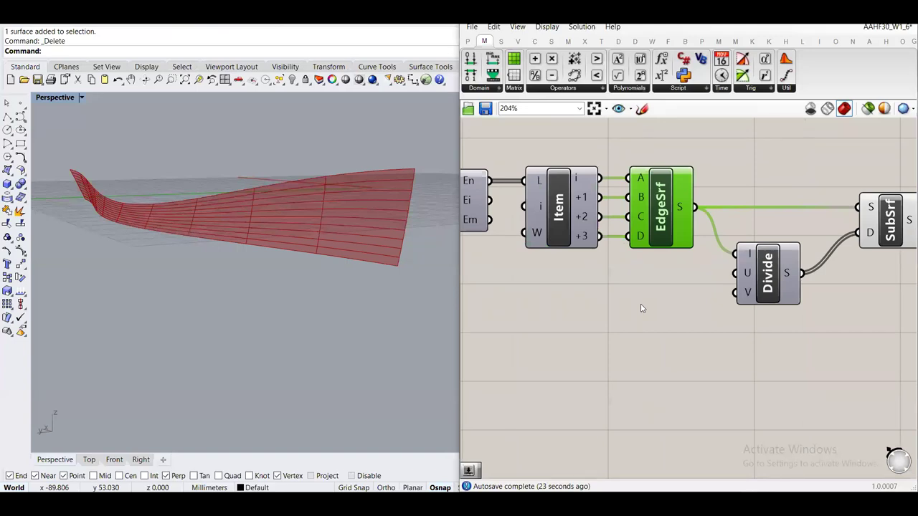
double_click(642, 308)
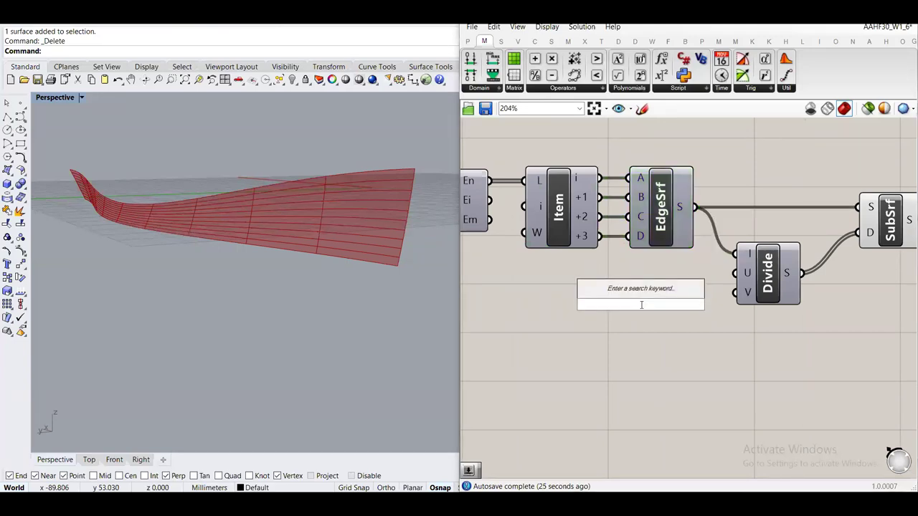
text(1.)
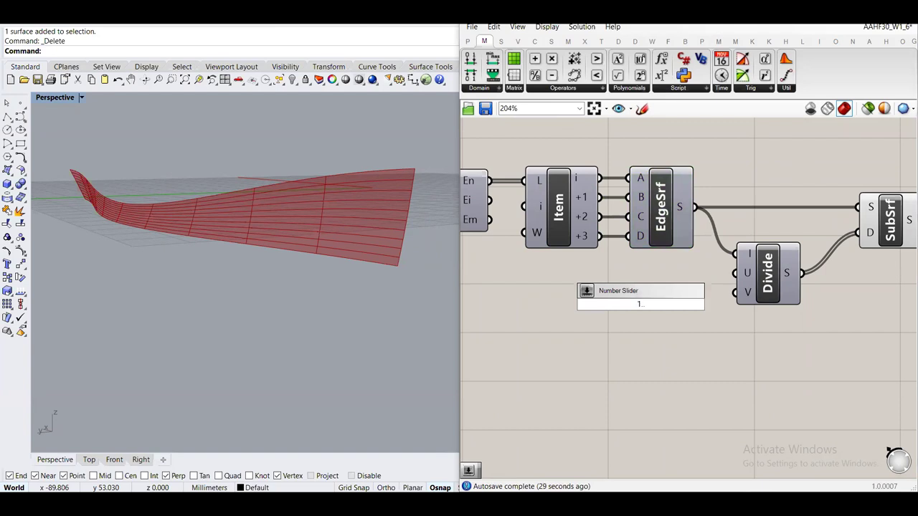
text(.30)
key(Return)
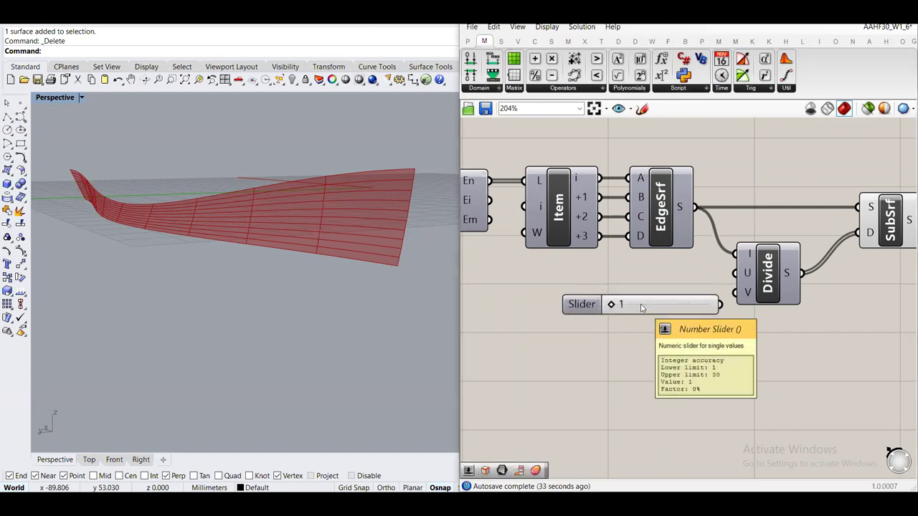
click(626, 288)
drag(626, 287, 618, 276)
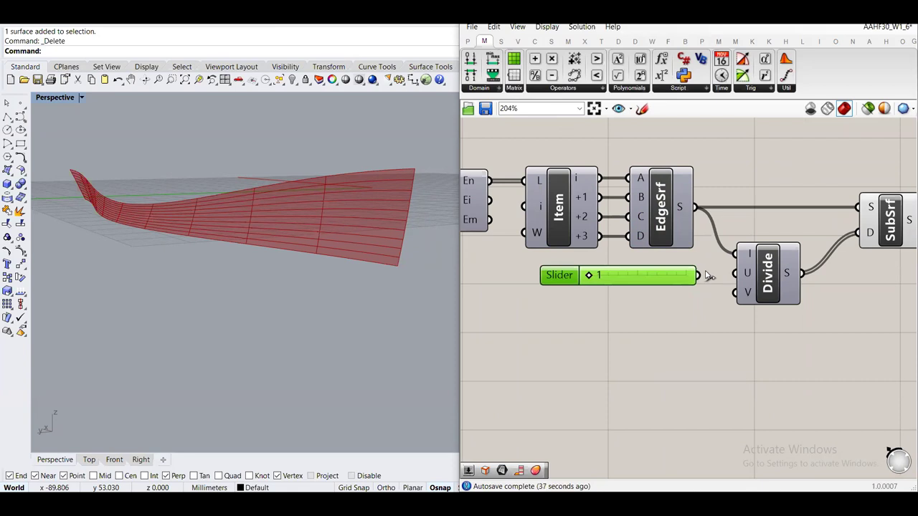
Connect the slider to the Divide component's U input and set the U Count to 5
drag(736, 274, 698, 276)
click(624, 299)
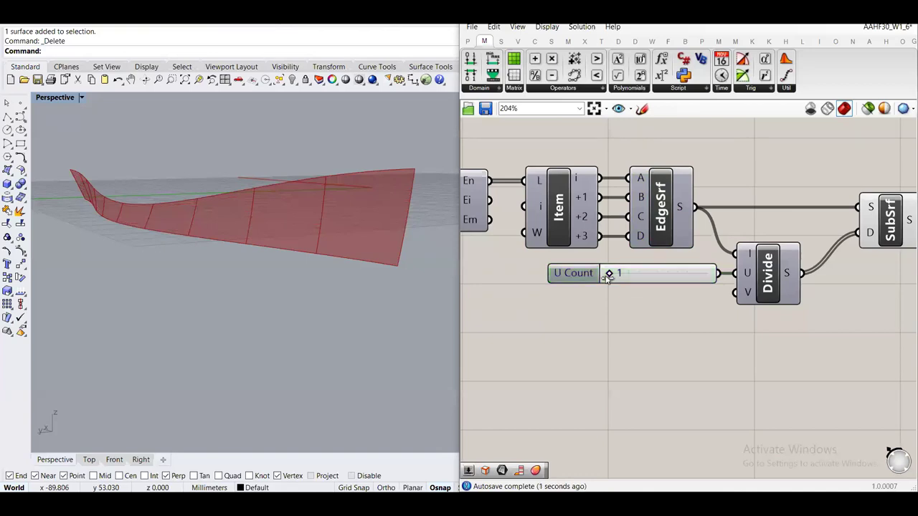
mouse_move(608, 279)
mouse_down()
mouse_move(652, 282)
mouse_move(613, 283)
mouse_move(644, 289)
mouse_move(617, 292)
mouse_up()
mouse_move(618, 291)
mouse_down()
mouse_move(637, 294)
mouse_move(612, 293)
mouse_move(621, 294)
mouse_up()
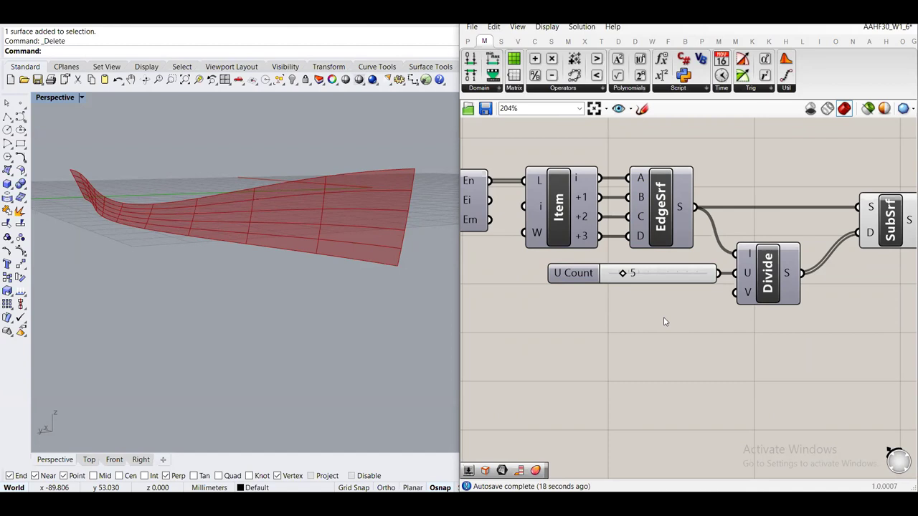
Duplicate the U Count slider below the original and connect the copy to the Divide component's V input
click(673, 273)
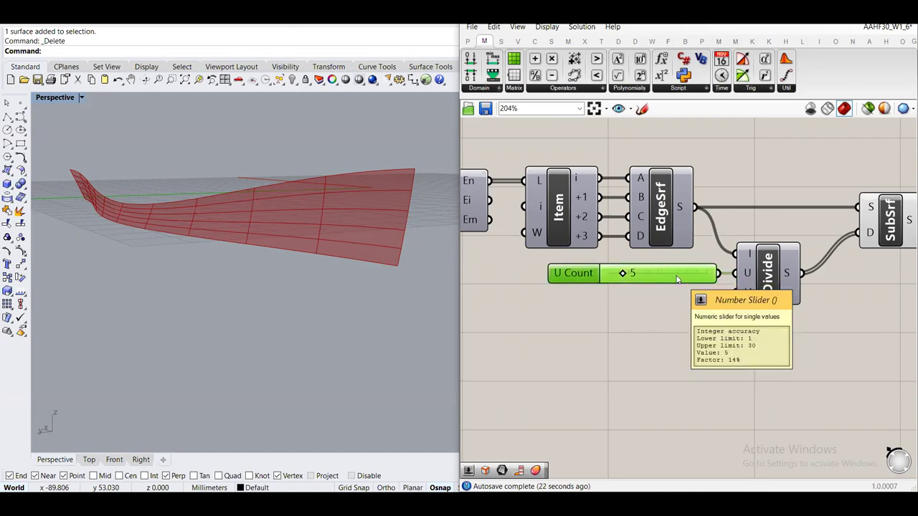
alt+drag(673, 274, 655, 310)
drag(719, 302, 741, 298)
Display the surface in a maximized, widened Front view and set the V Count slider to 30
right_drag(307, 297, 333, 269)
double_click(50, 98)
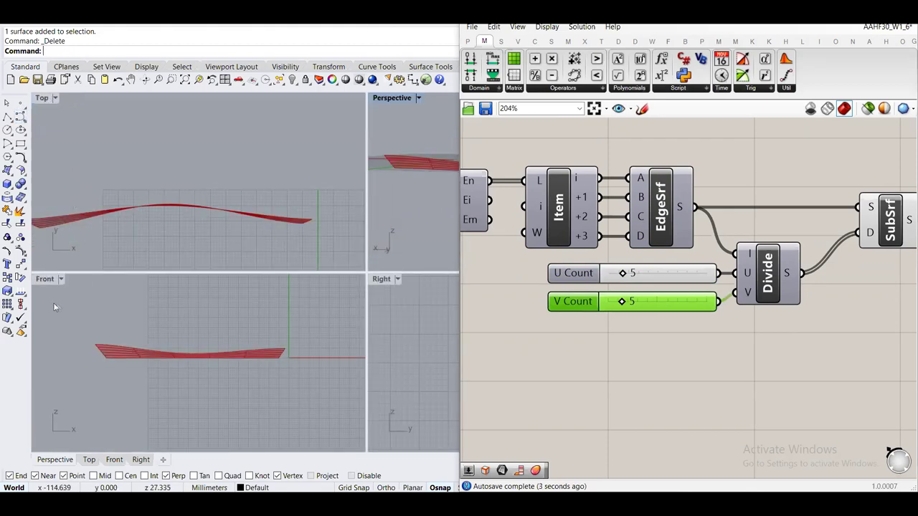
double_click(45, 280)
right_drag(321, 240, 244, 203)
scroll(244, 203, up, 2)
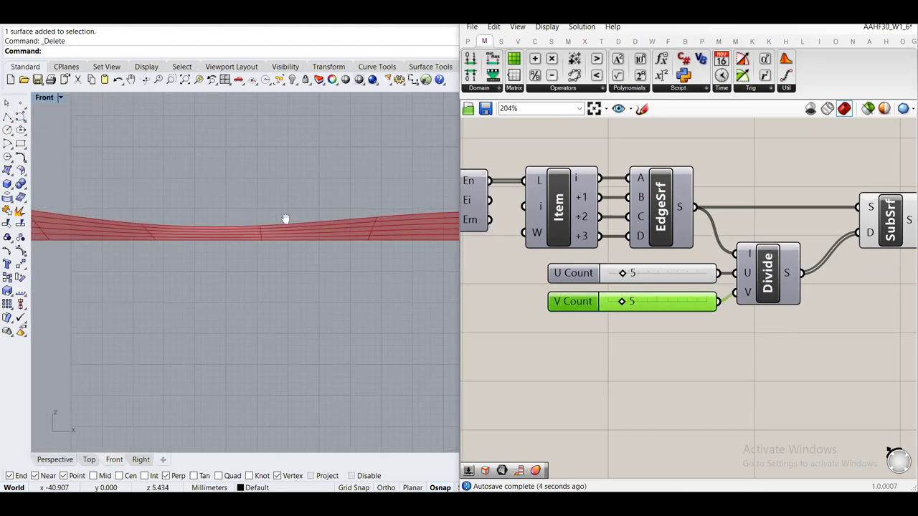
drag(457, 263, 581, 263)
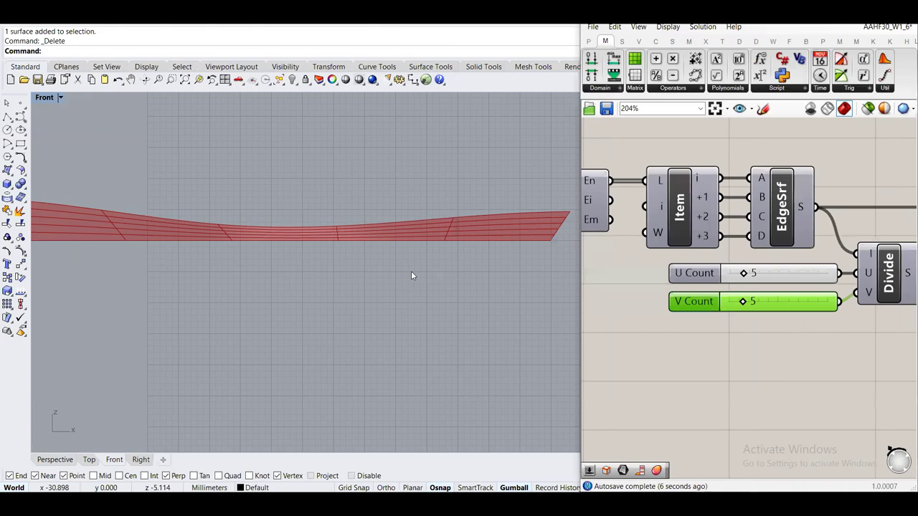
scroll(682, 307, up, 4)
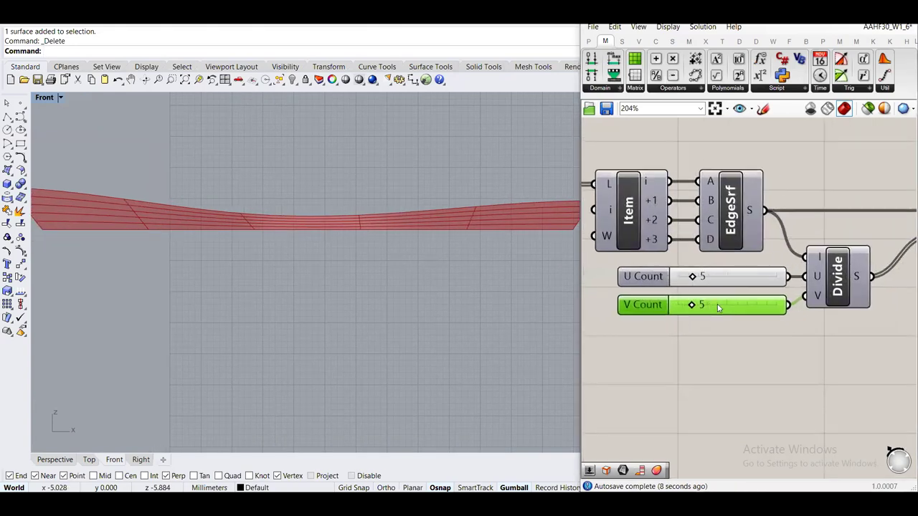
drag(681, 306, 908, 320)
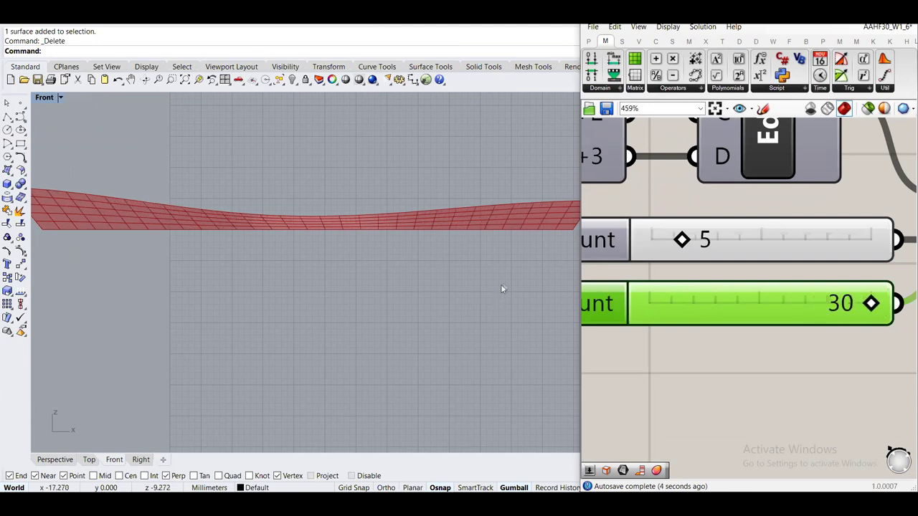
Return to the maximized Perspective view and examine the panelled surface together with the Divide and SubSrf components
double_click(47, 97)
double_click(390, 99)
right_drag(409, 178, 360, 228)
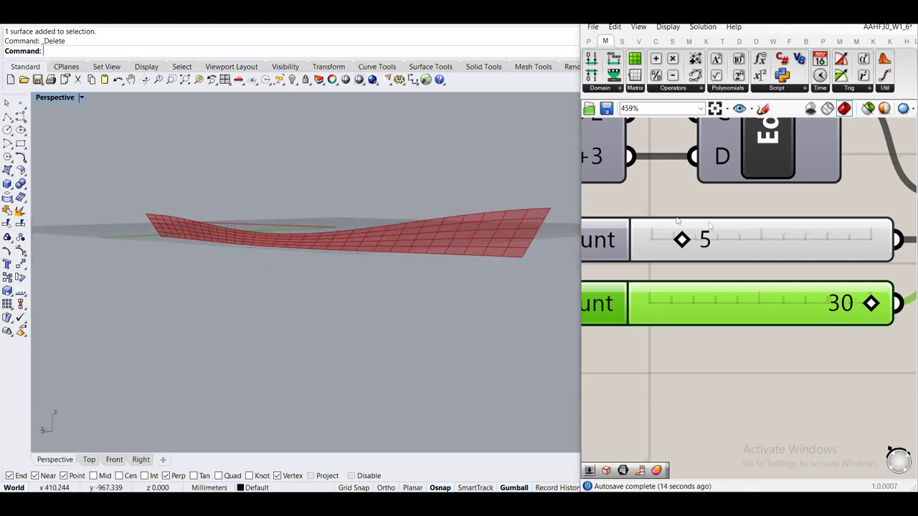
scroll(736, 273, down, 3)
scroll(736, 272, down, 2)
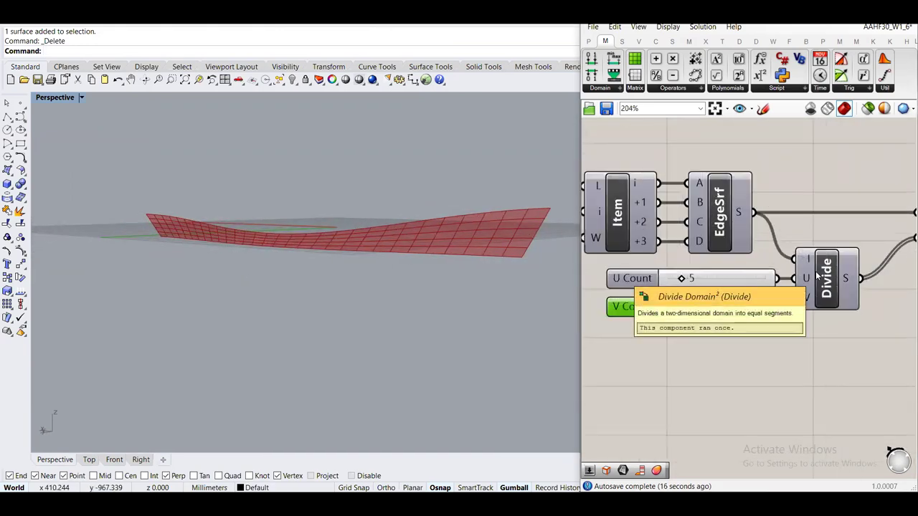
right_drag(804, 237, 645, 226)
click(701, 240)
click(635, 318)
right_drag(447, 265, 436, 281)
scroll(474, 289, up, 3)
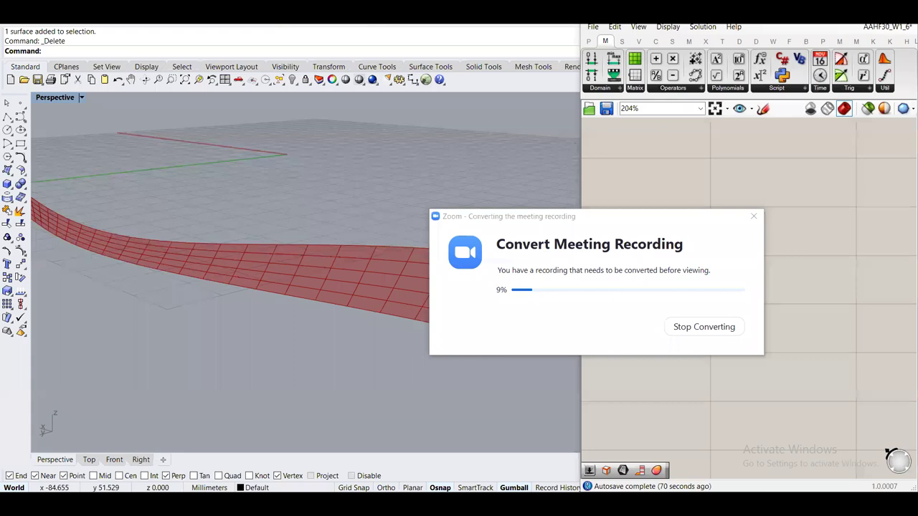
Move the Zoom recording conversion window clear of the panelled surface and the SubSrf component
drag(699, 219, 670, 255)
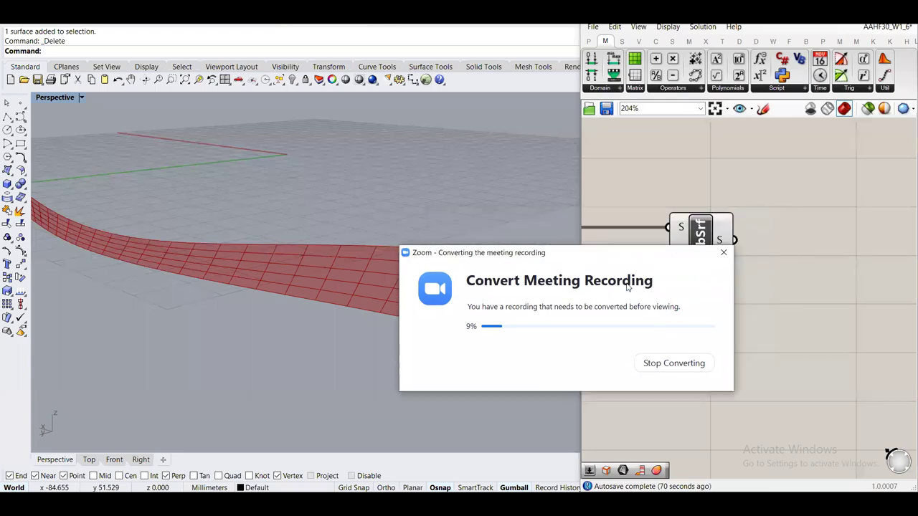
drag(626, 287, 751, 329)
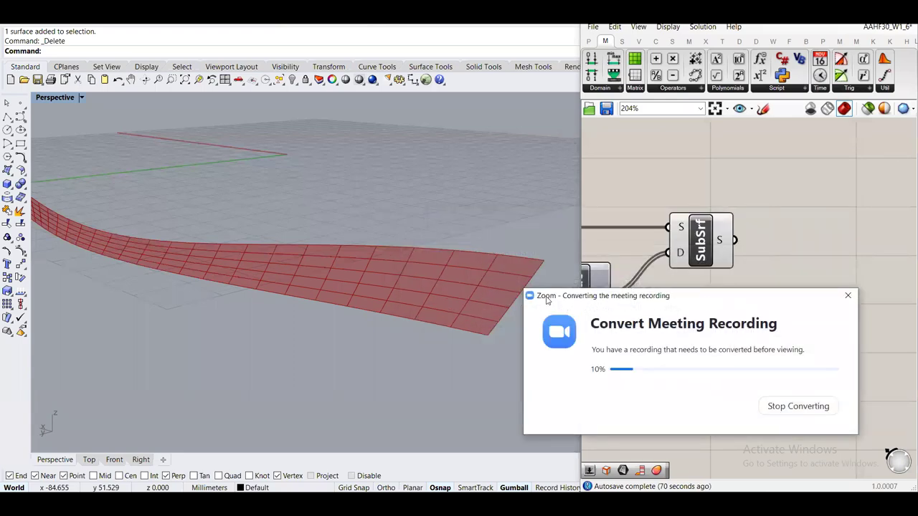
Clear the Zoom conversion window from the canvas and examine the surface's end panels alongside the SubSrf component's output
drag(546, 295, 695, 348)
click(660, 309)
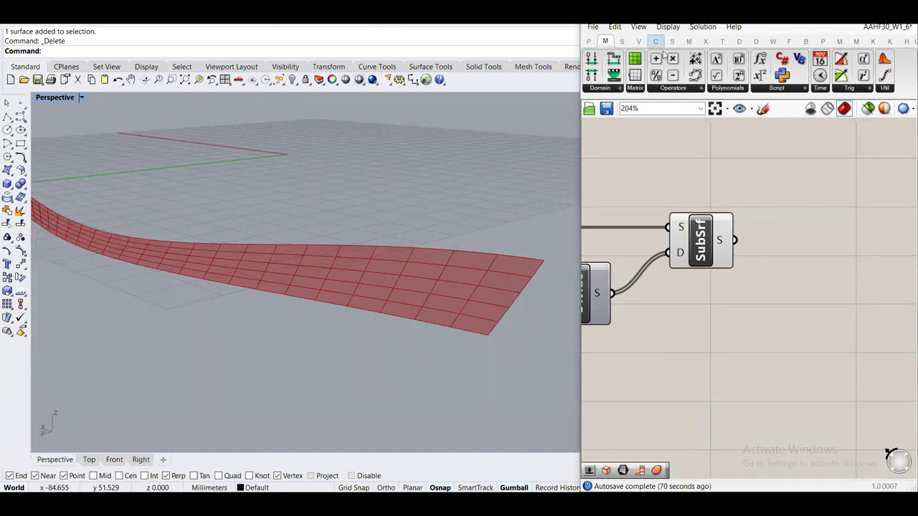
scroll(764, 158, down, 2)
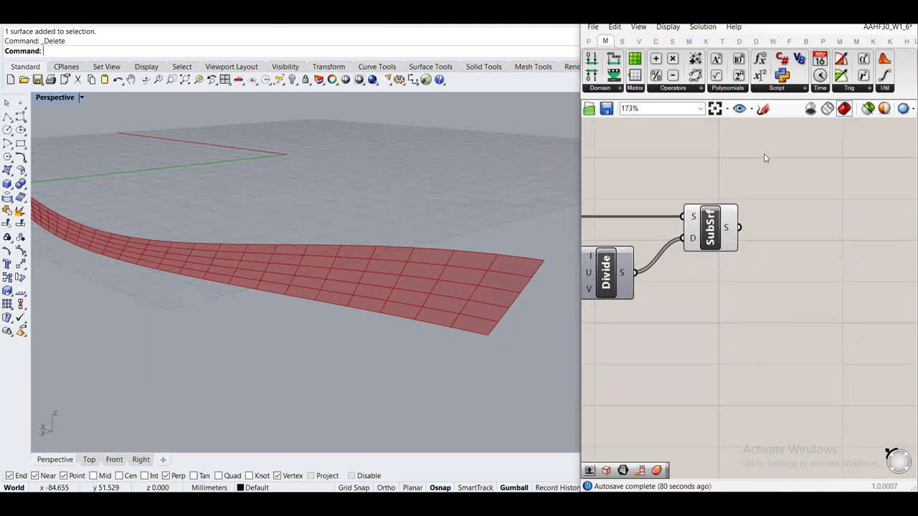
scroll(431, 222, up, 5)
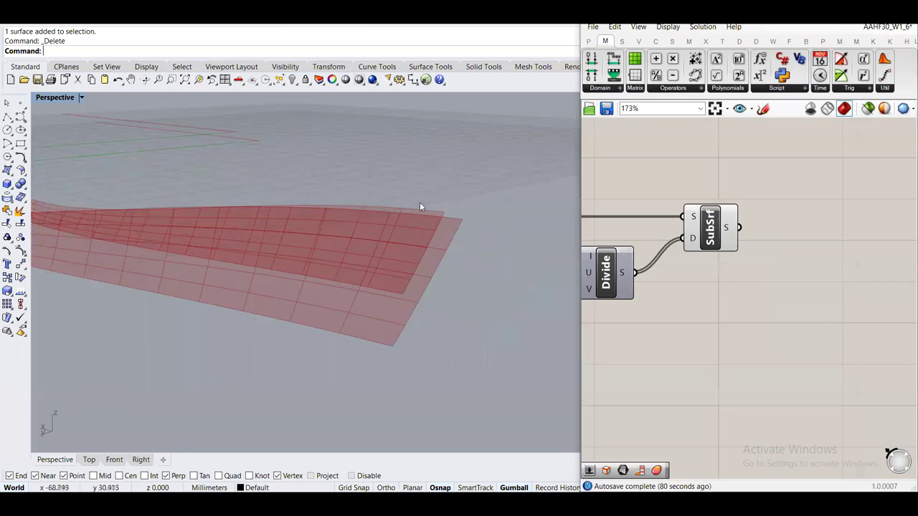
scroll(674, 224, up, 3)
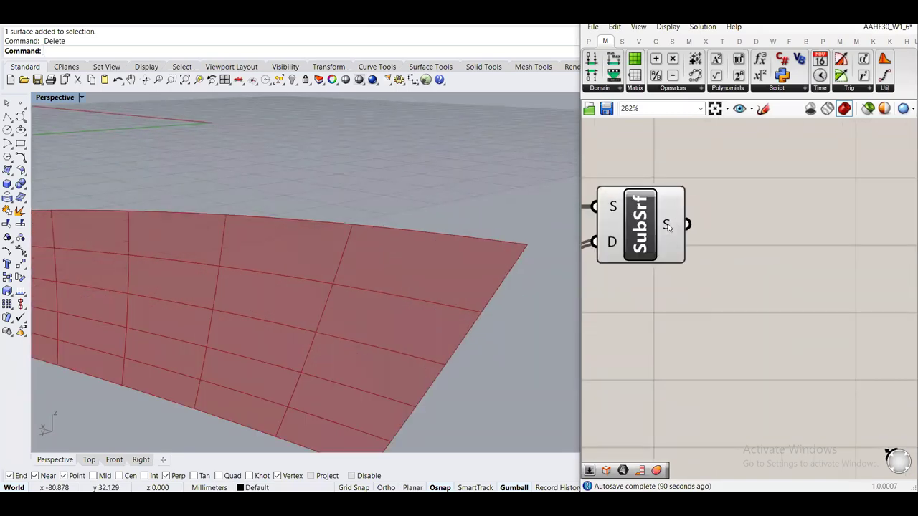
mouse_move(666, 231)
right_drag(665, 228, 656, 267)
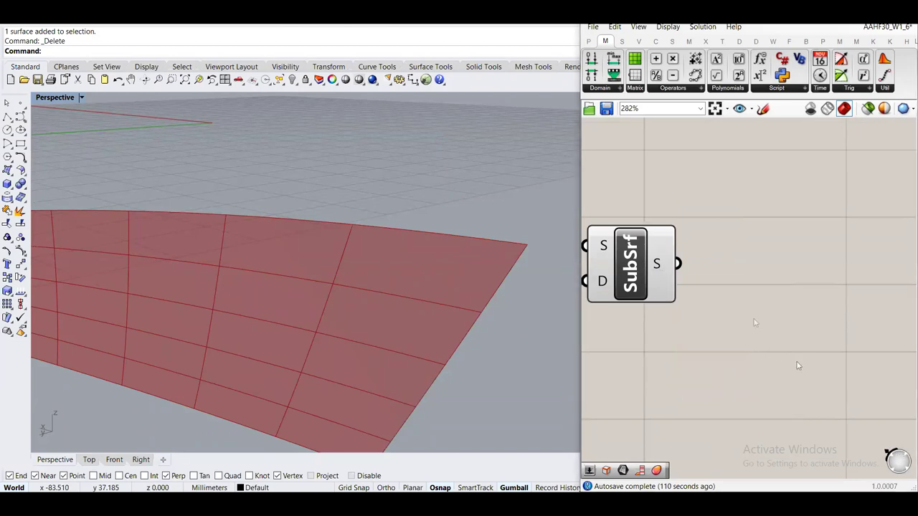
scroll(744, 344, down, 2)
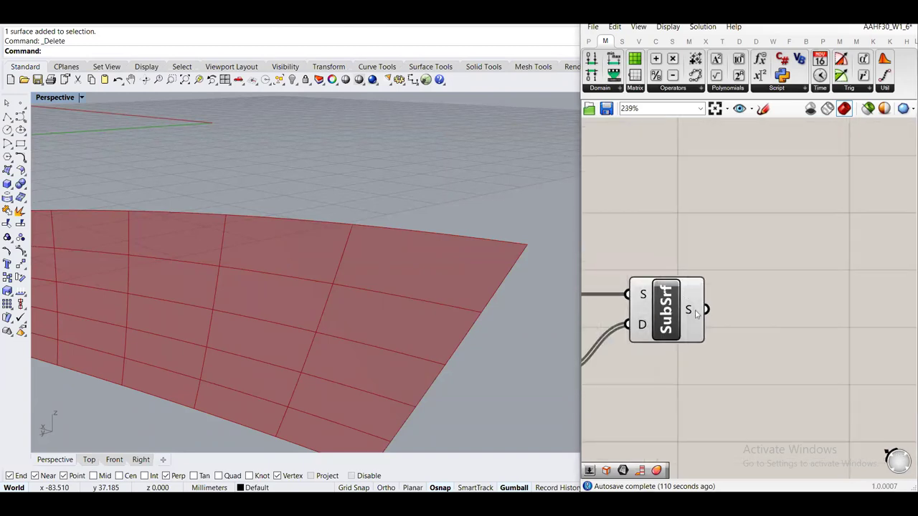
Read the SubSrf output list in a temporary, heightened Panel and delete that Panel
mouse_move(696, 314)
click(589, 41)
drag(689, 75, 793, 262)
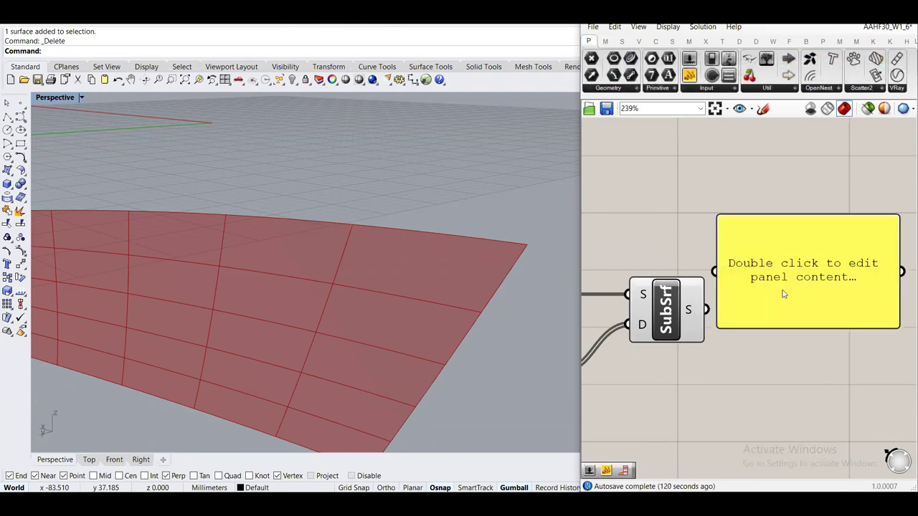
drag(707, 309, 810, 269)
right_drag(875, 301, 803, 257)
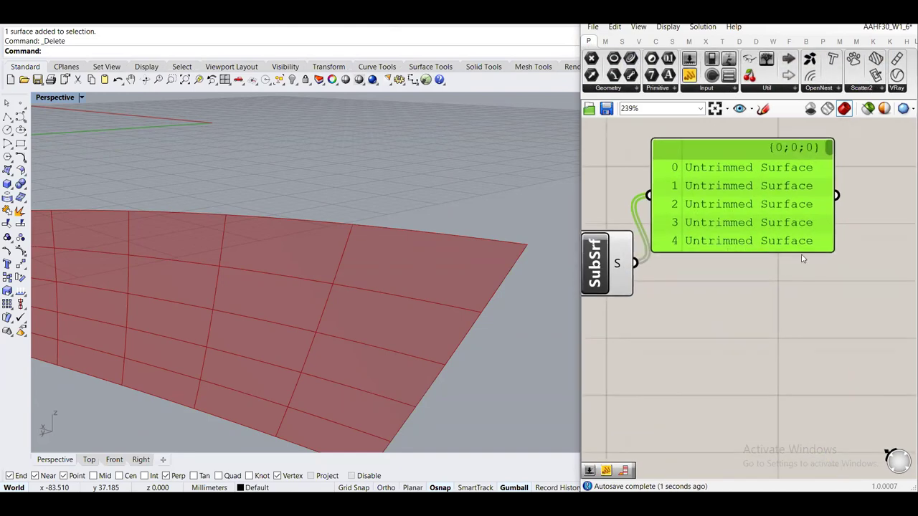
drag(804, 251, 816, 465)
mouse_move(829, 172)
mouse_down()
mouse_move(827, 455)
mouse_move(826, 165)
mouse_up()
key(Delete)
Add a Brep Edges component, connect SubSrf's S output to its B input and align it beside SubSrf
right_drag(727, 277, 762, 242)
double_click(765, 239)
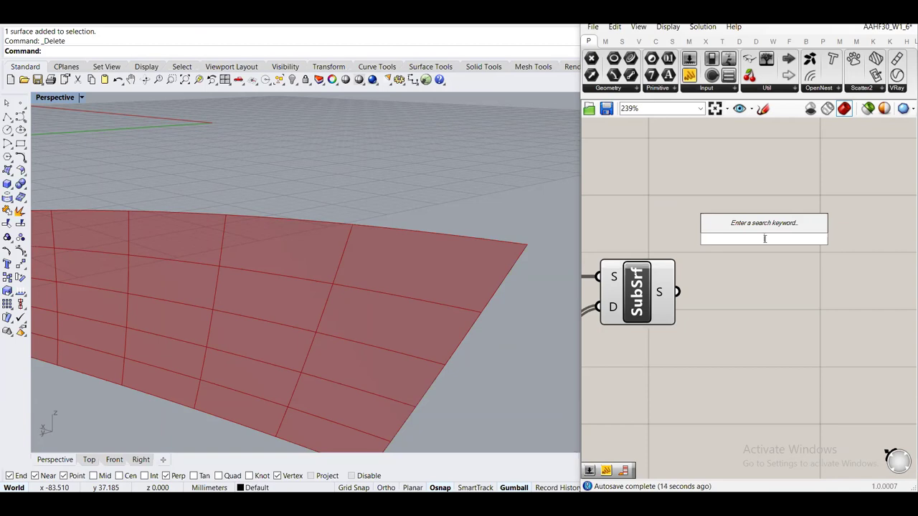
text(edge)
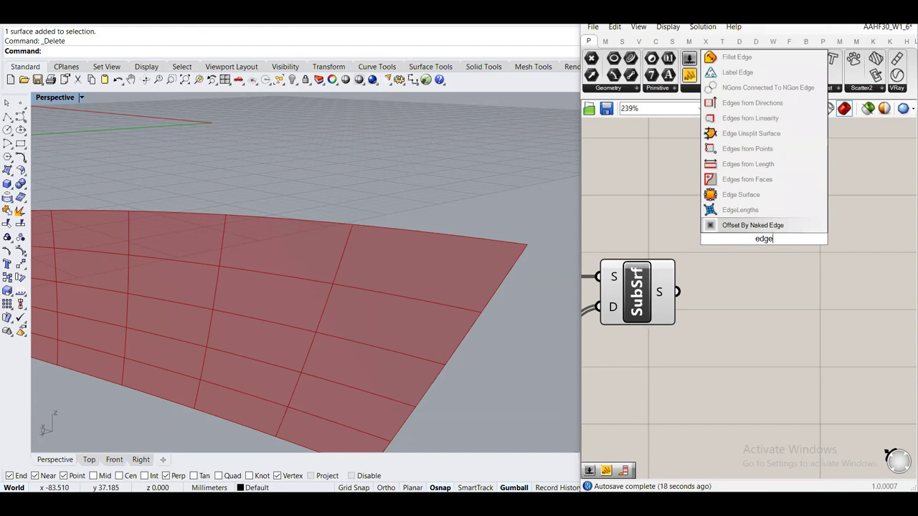
key(ctrl+a)
text(brep edge)
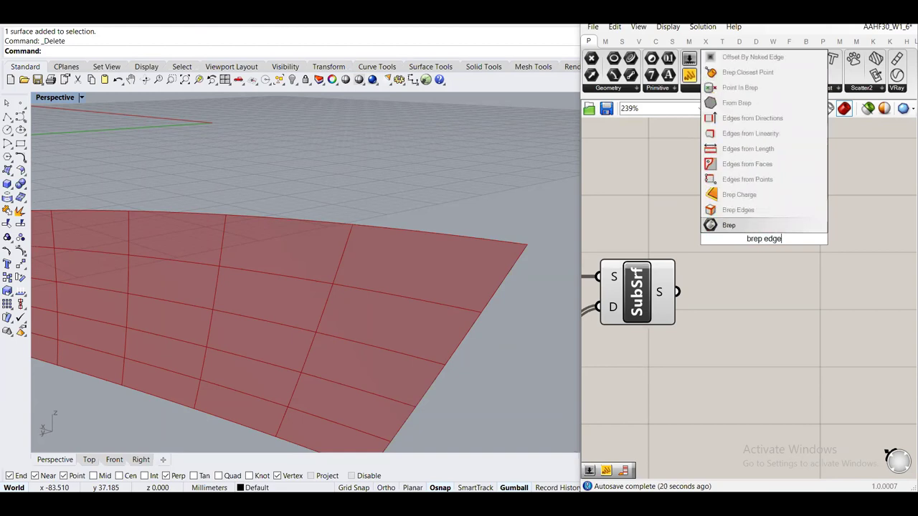
click(739, 210)
drag(678, 292, 720, 239)
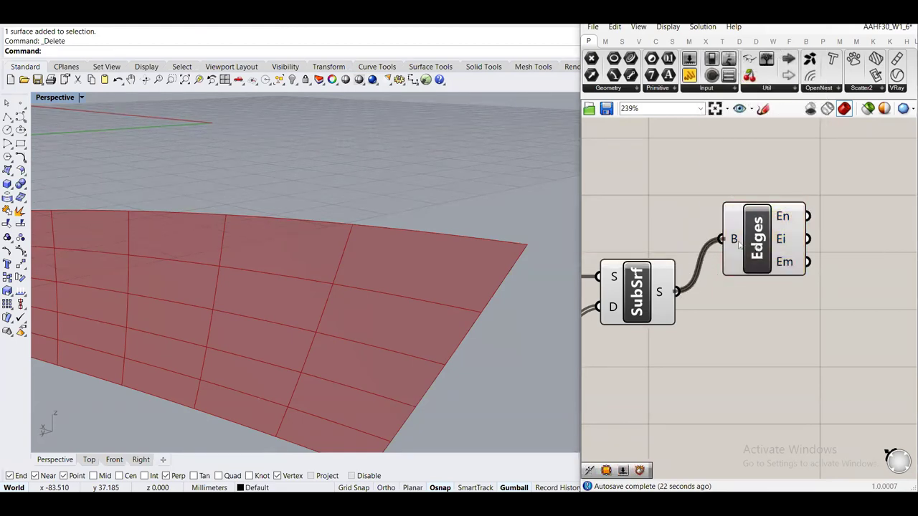
drag(758, 215, 742, 269)
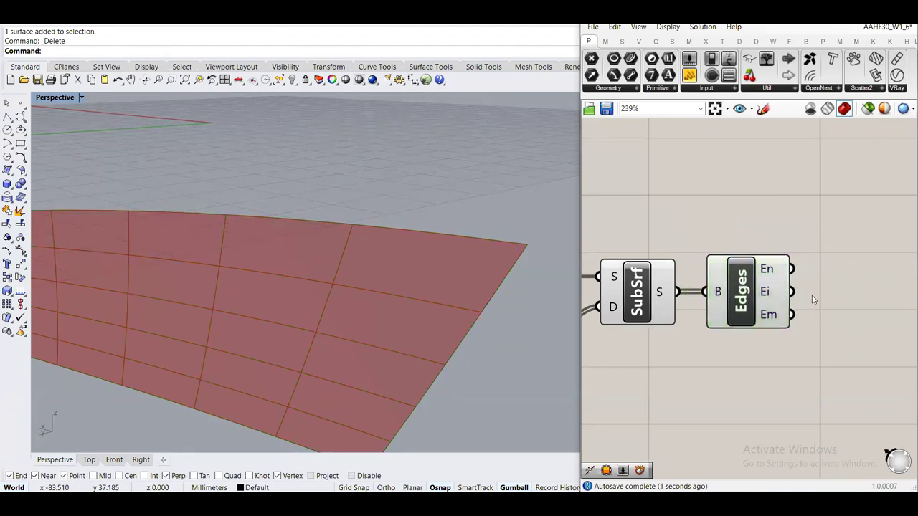
Add a Join Curves component beside Edges and connect the naked edges output En to its C input
mouse_move(766, 269)
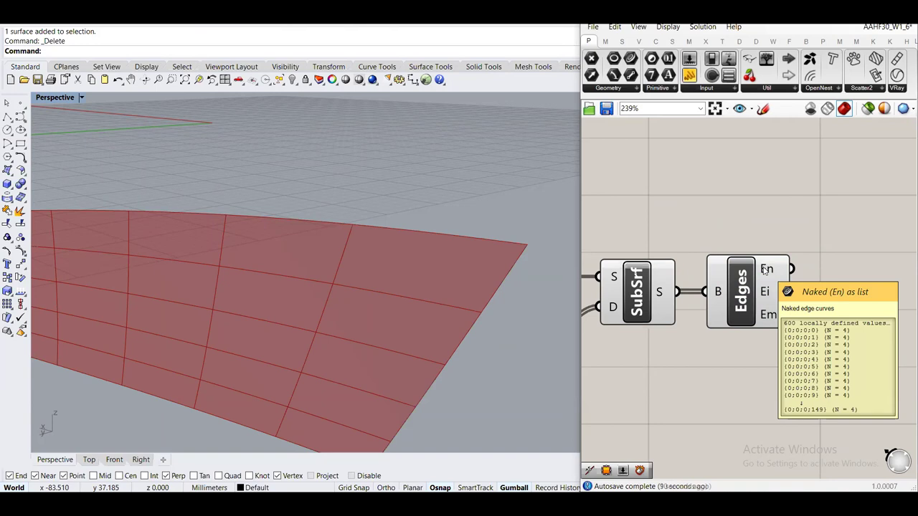
right_drag(766, 269, 673, 264)
double_click(762, 253)
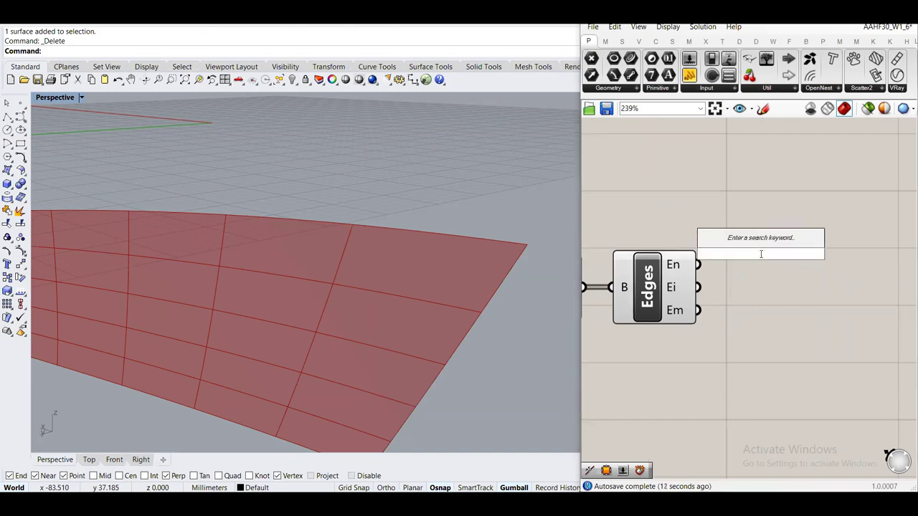
text(join)
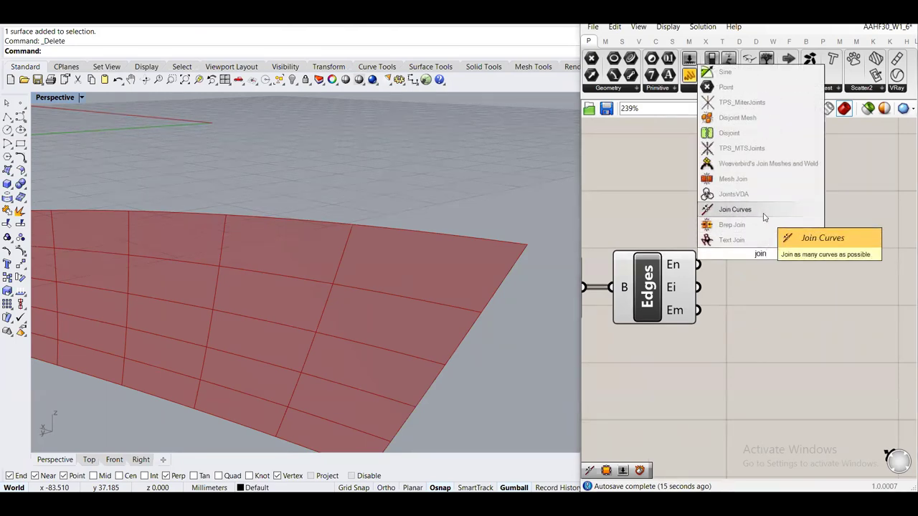
click(763, 213)
drag(698, 264, 781, 281)
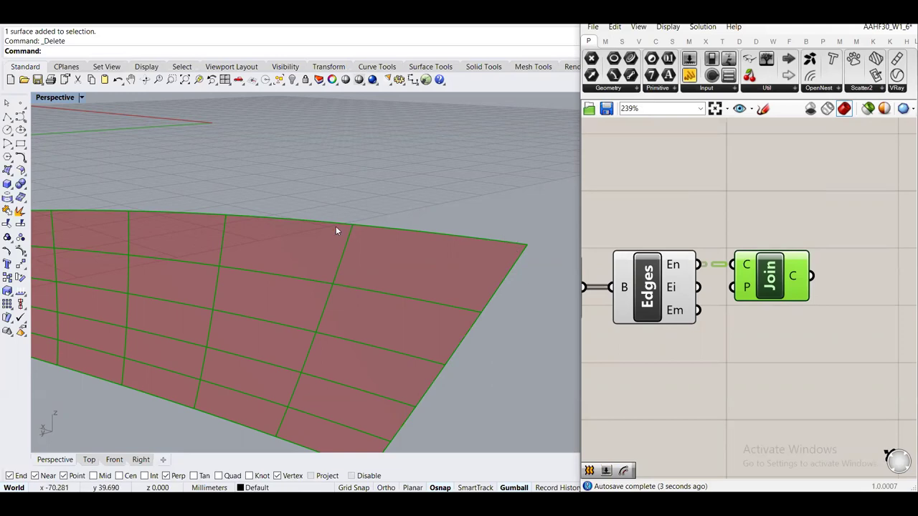
Turn off the preview of the EdgeSrf, Divide, SubSrf and Edges components so only the joined curves display
click(688, 415)
scroll(700, 376, down, 4)
right_drag(663, 362, 730, 302)
scroll(729, 302, down, 1)
drag(739, 352, 589, 251)
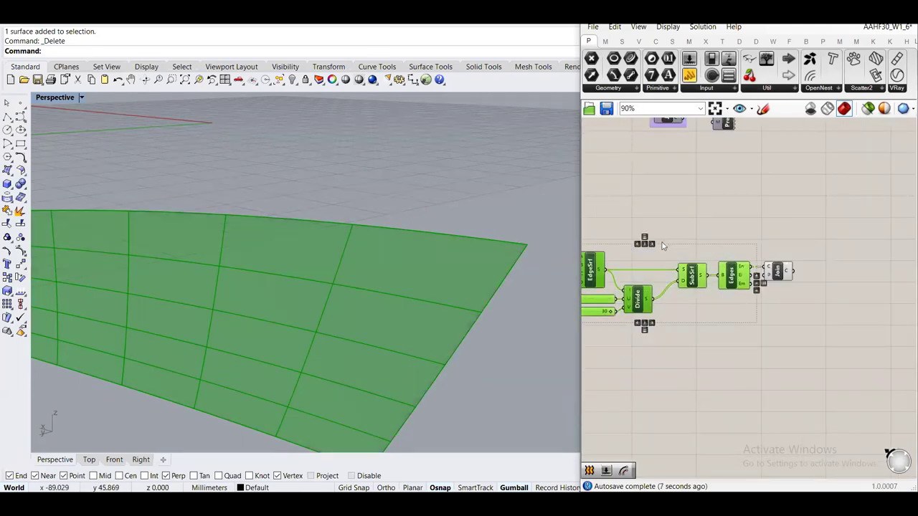
middle_click(665, 241)
click(707, 204)
scroll(782, 269, up, 5)
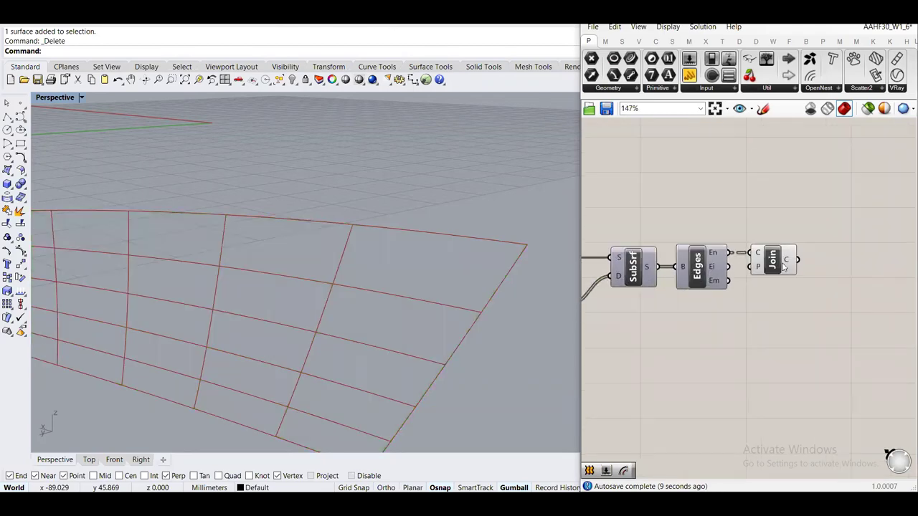
scroll(784, 267, up, 2)
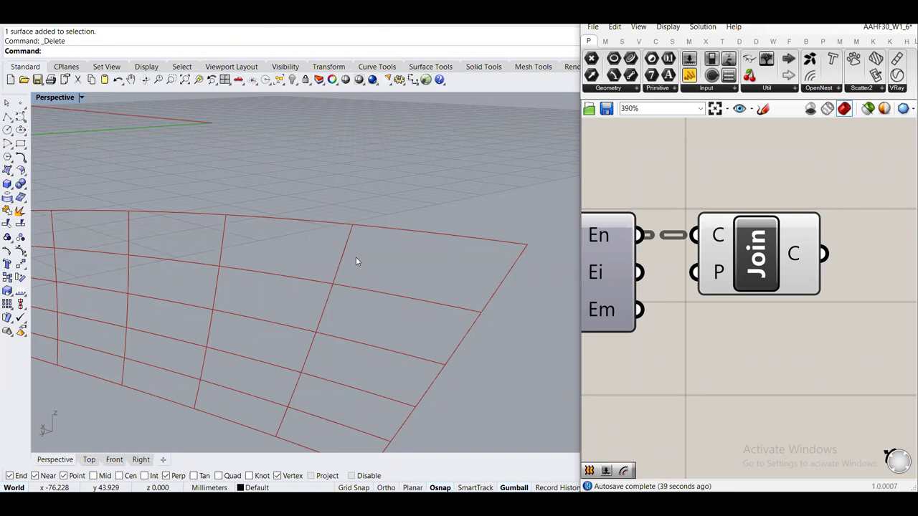
scroll(762, 268, down, 5)
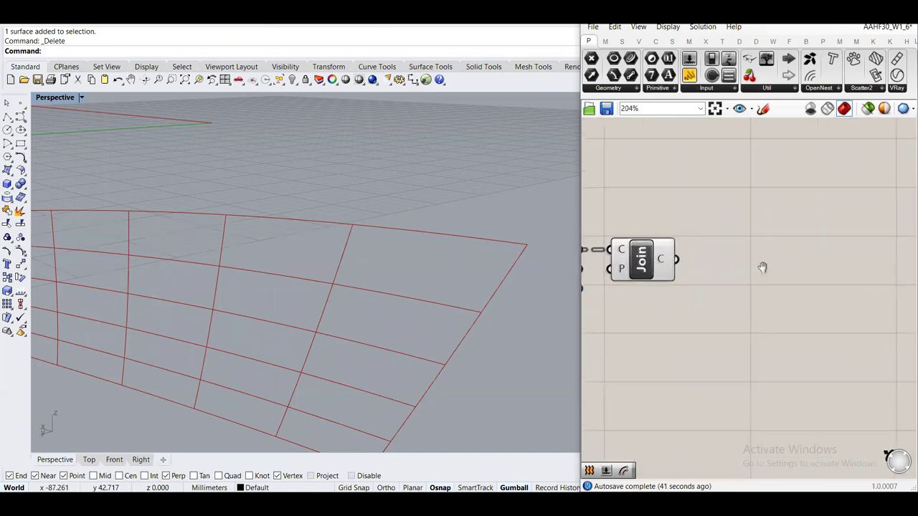
Add a Discontinuity component after Join and connect Join's C output to its C input
click(650, 271)
click(748, 292)
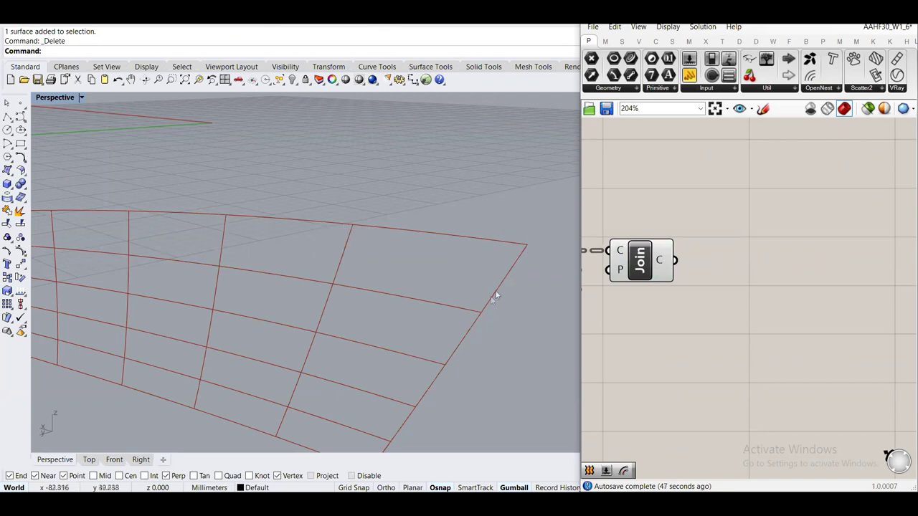
right_drag(727, 213, 727, 230)
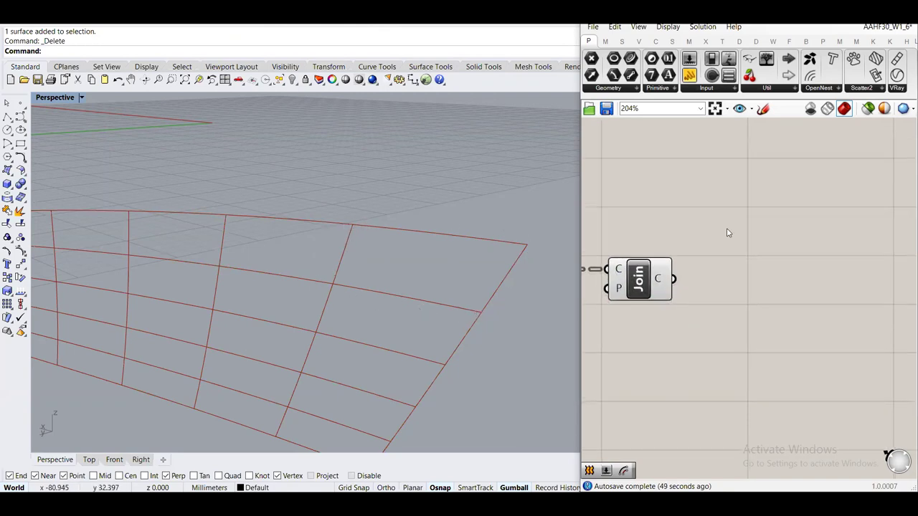
double_click(728, 229)
text(dis)
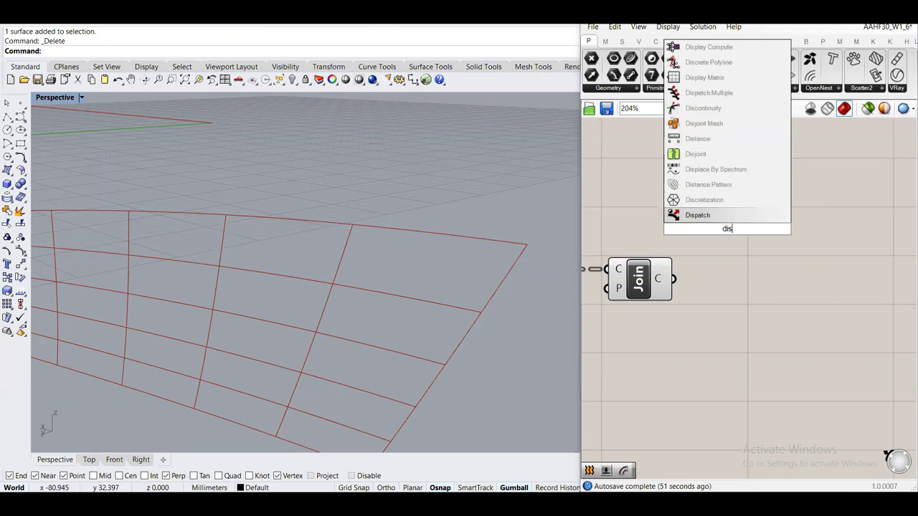
text(continue)
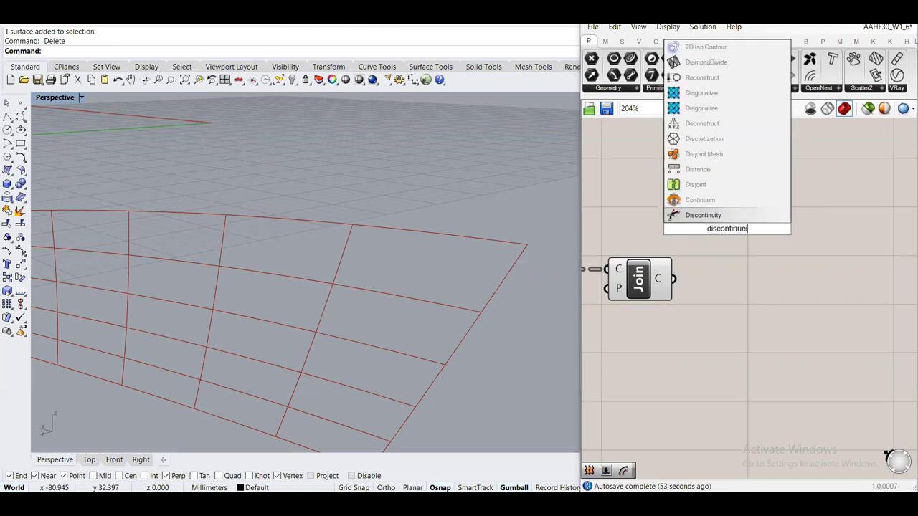
click(704, 215)
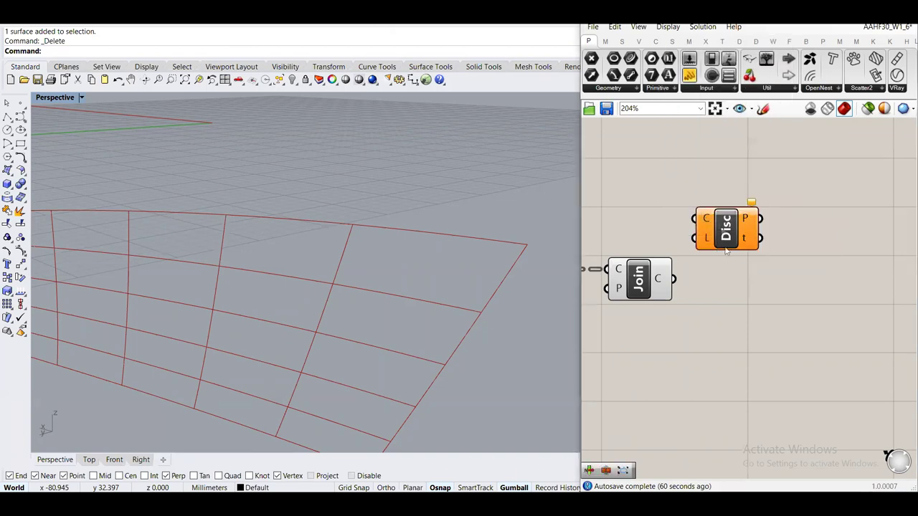
right_drag(700, 261, 764, 235)
drag(740, 251, 763, 273)
Widen the Grasshopper window over the viewport and align the Disc component level with Join's output
right_drag(464, 232, 532, 207)
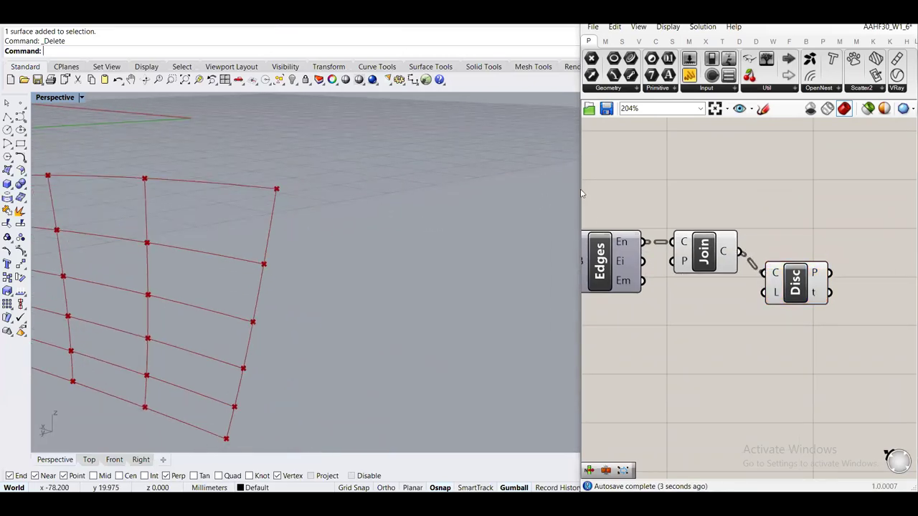
drag(579, 189, 346, 189)
right_drag(567, 258, 669, 251)
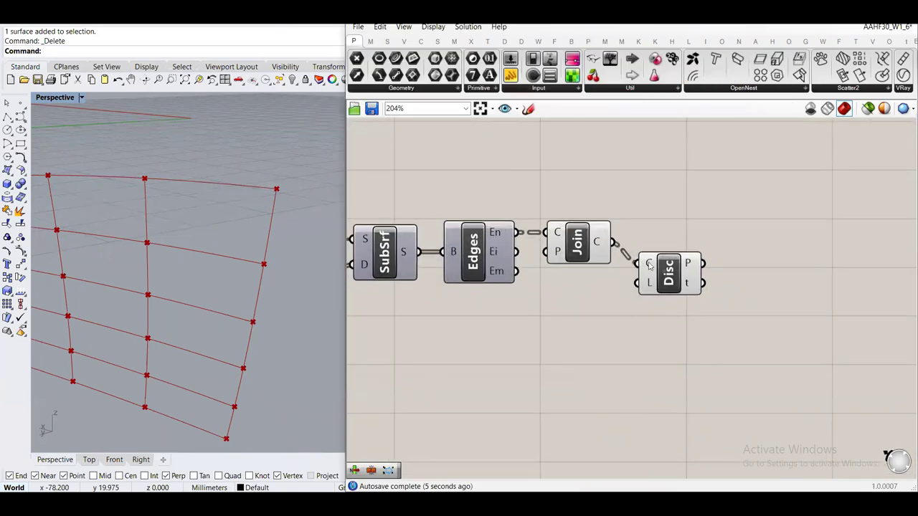
scroll(667, 266, up, 2)
click(665, 248)
click(680, 313)
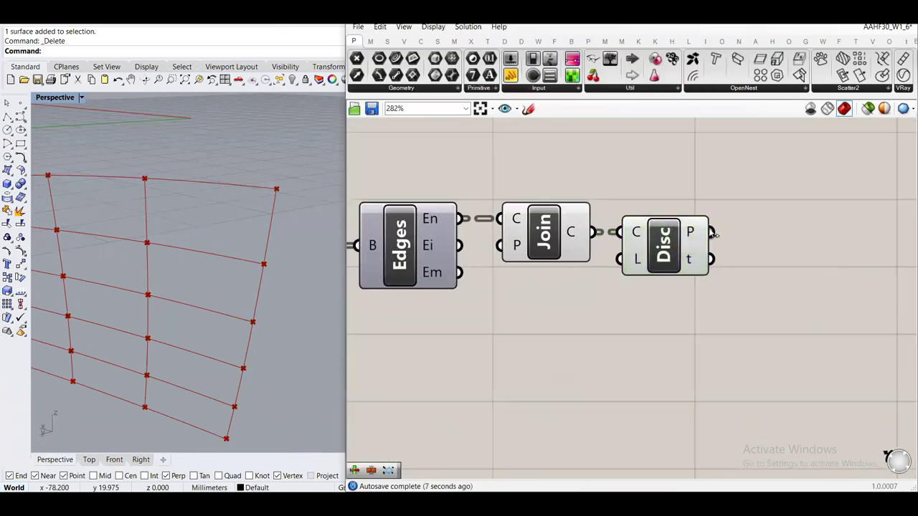
Add a Nurbs Curve component, connect Disc's P output to its V input and align it beside Disc
mouse_move(693, 231)
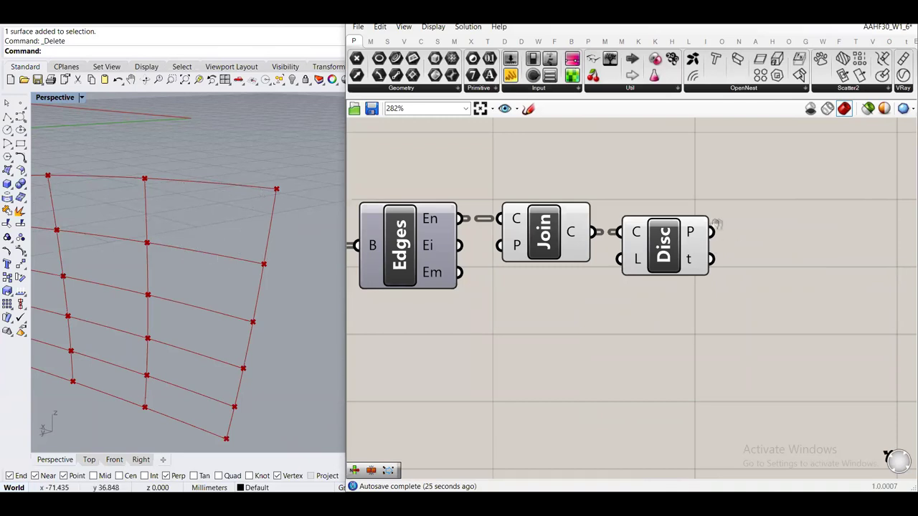
right_drag(715, 225, 648, 255)
double_click(754, 243)
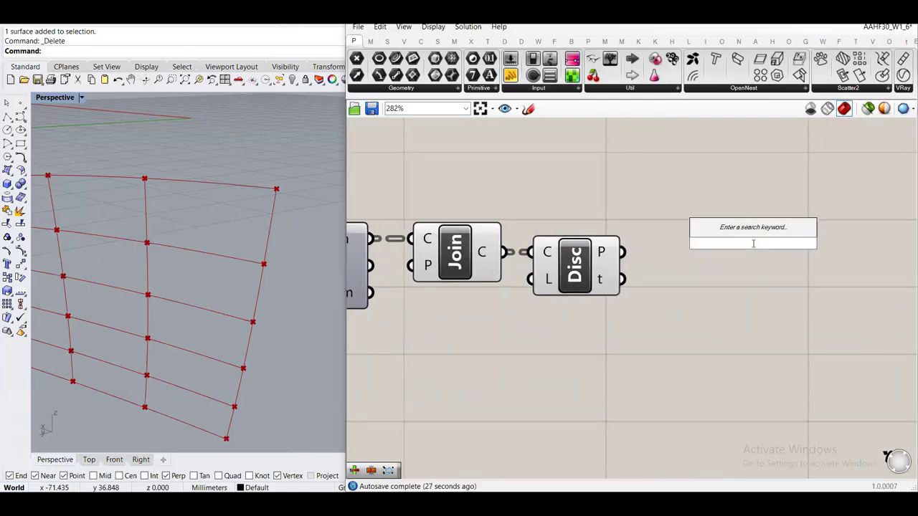
text(nurbs)
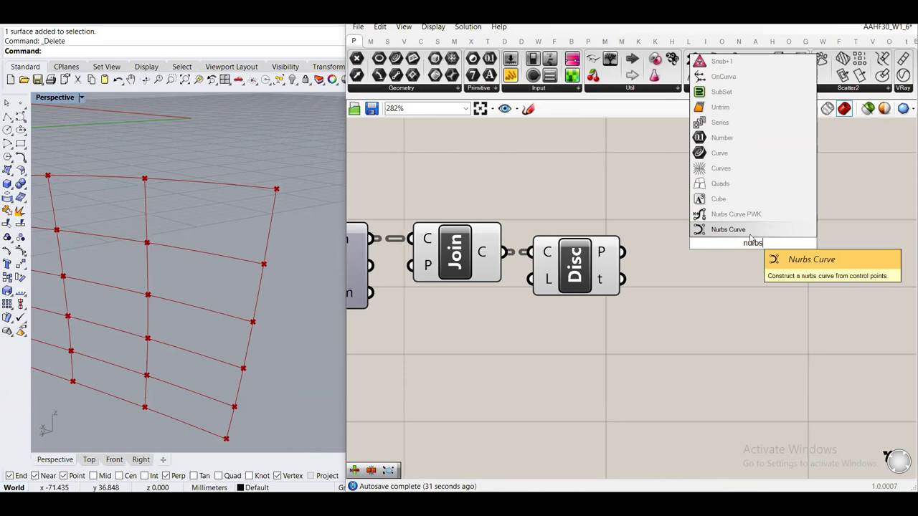
key(Return)
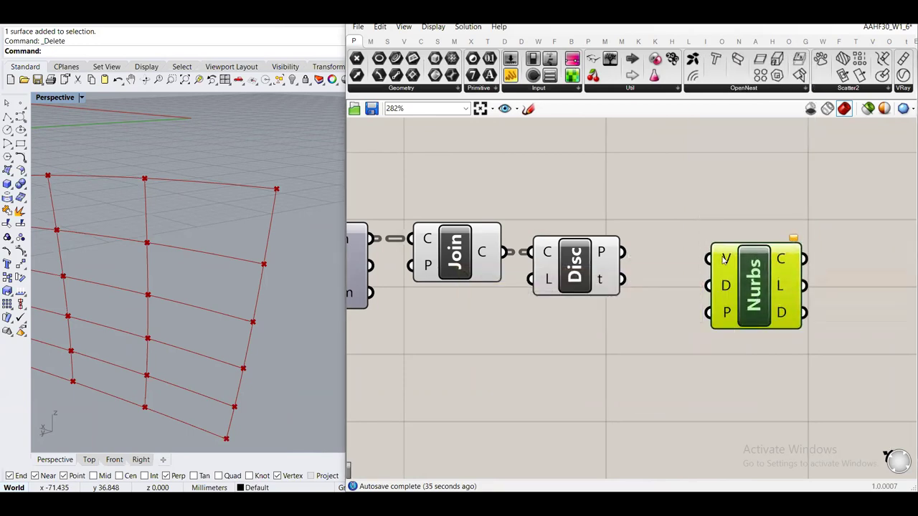
drag(713, 259, 623, 253)
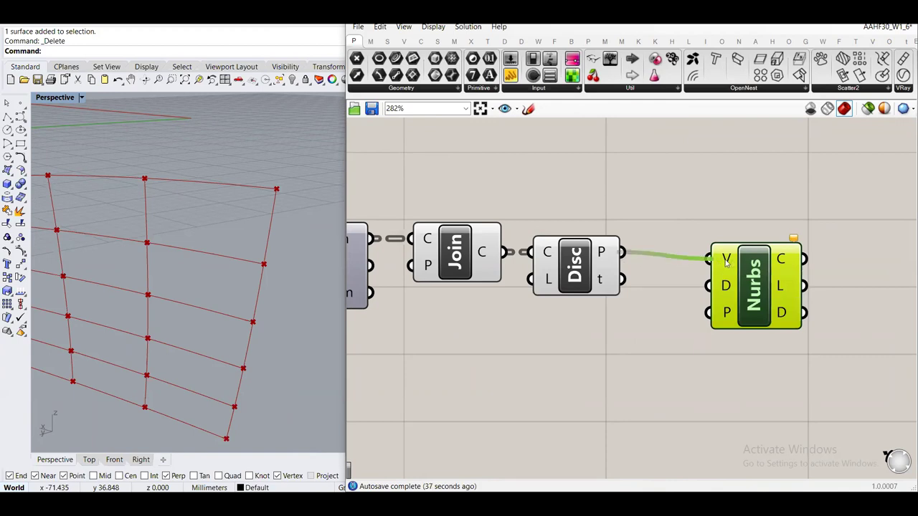
drag(755, 274, 725, 266)
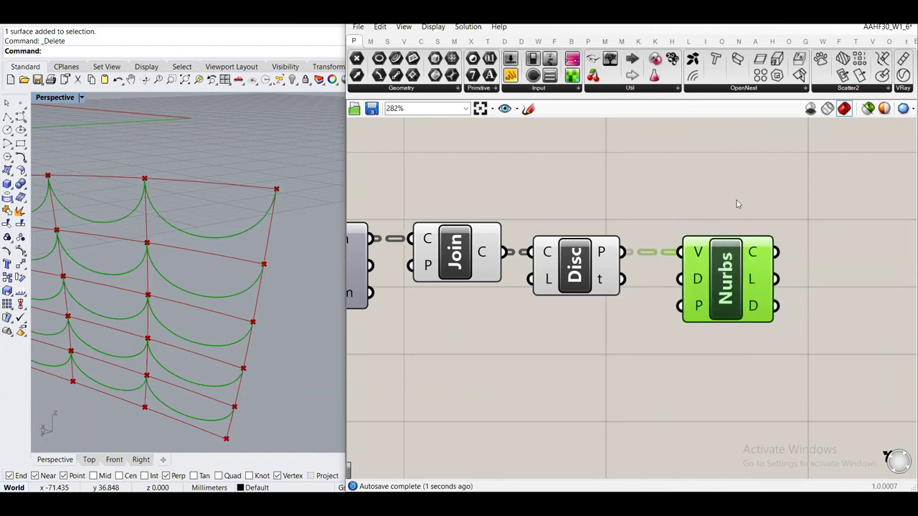
Add a Boolean Toggle, connect it to the Nurbs component's P input and place it below Disc
click(737, 203)
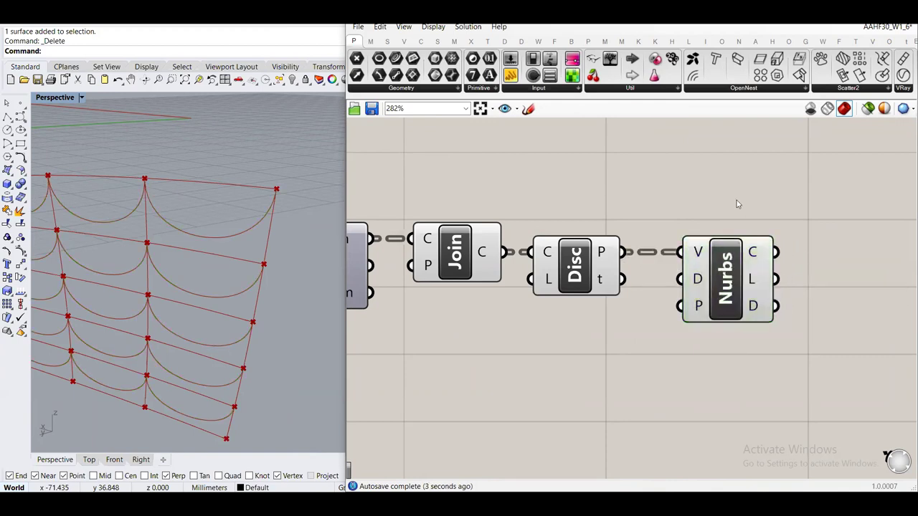
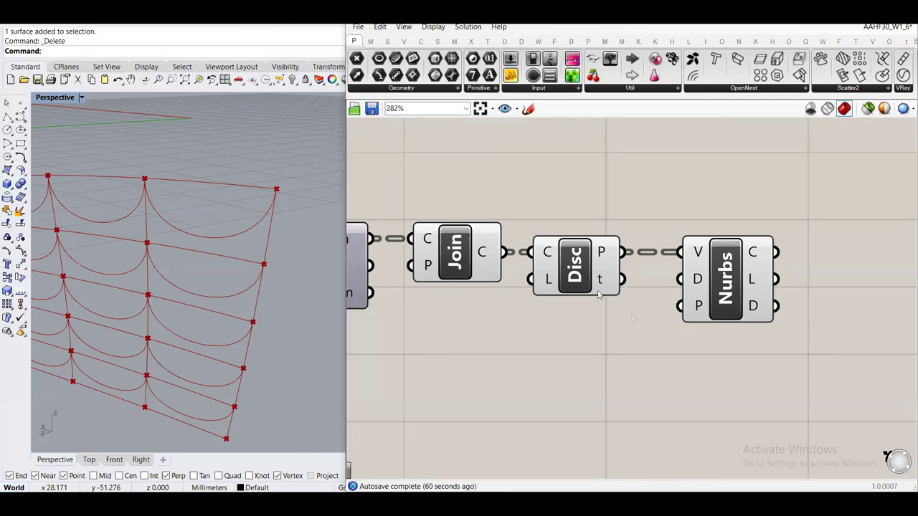
mouse_move(698, 307)
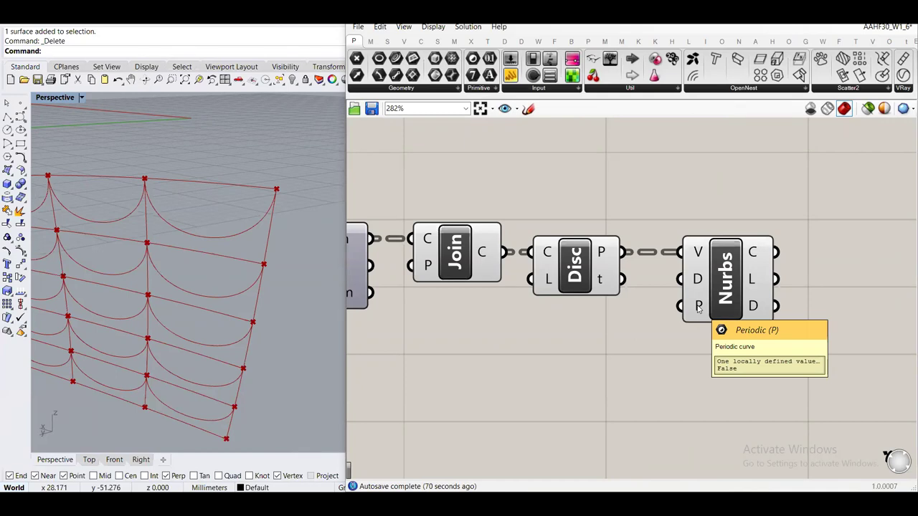
double_click(650, 362)
text(togg)
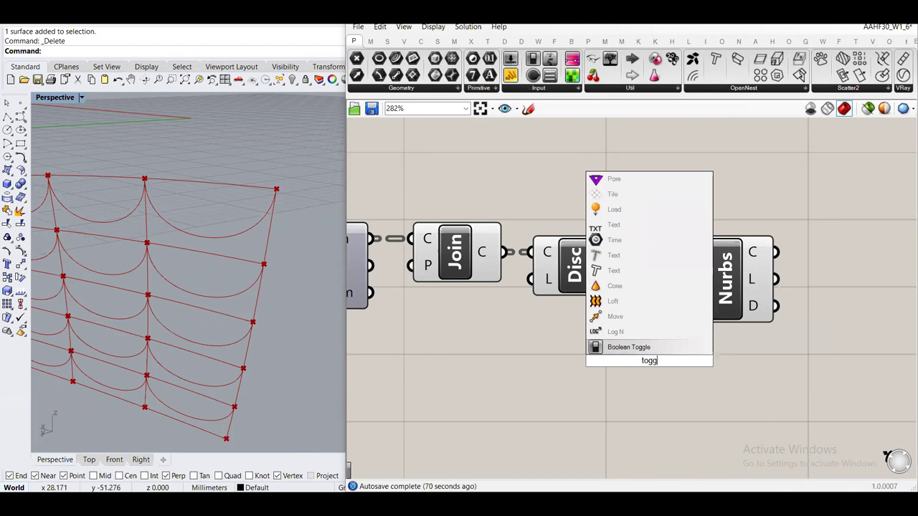
key(Return)
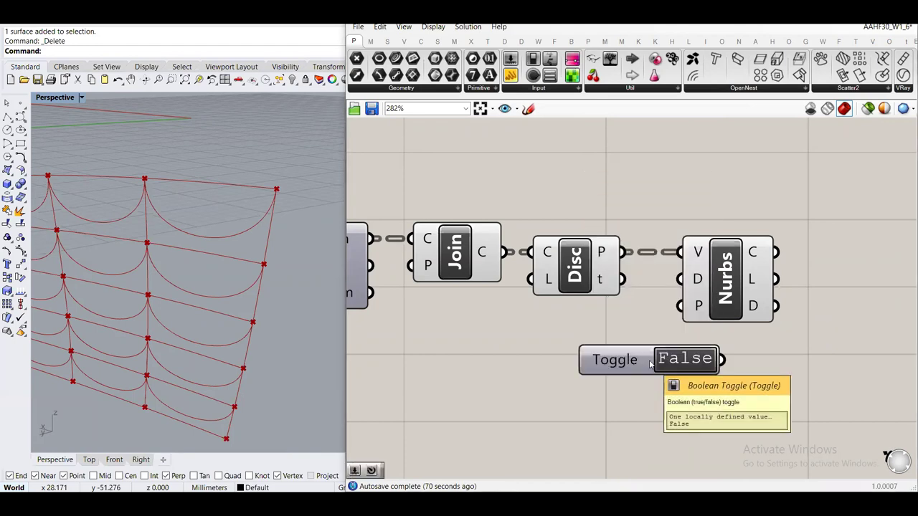
drag(721, 360, 679, 306)
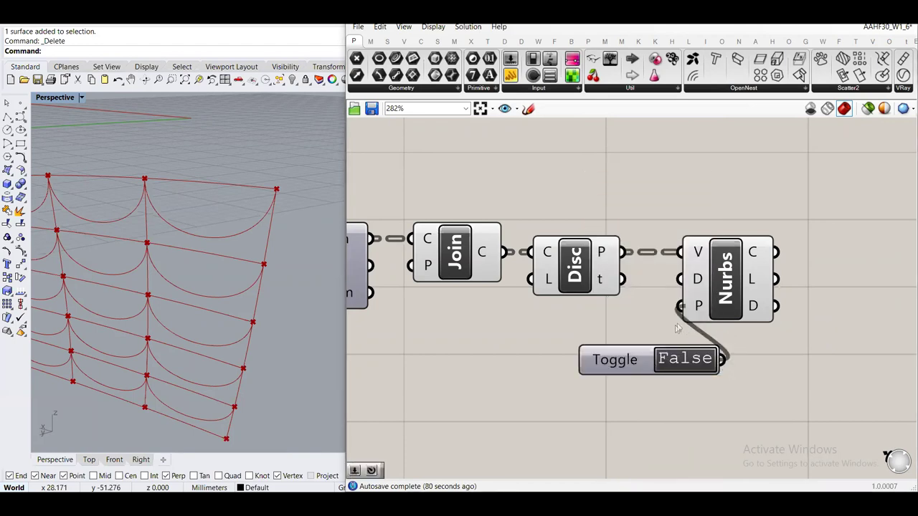
drag(621, 364, 555, 319)
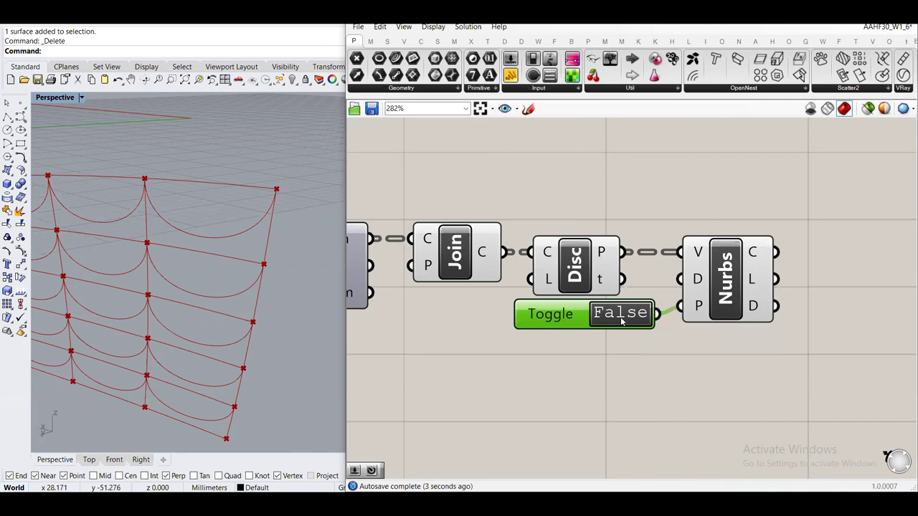
Set the Boolean Toggle to True to make the panels' Nurbs curves periodic
click(621, 320)
click(631, 373)
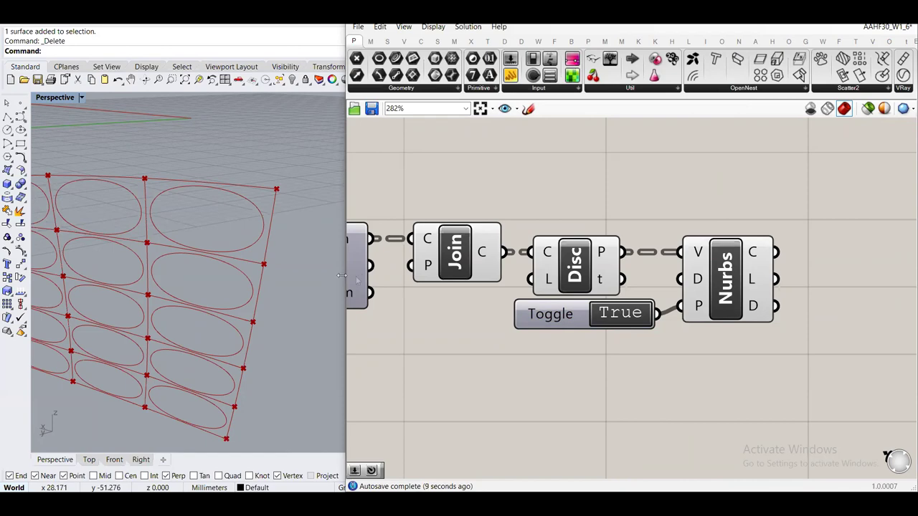
right_drag(264, 249, 256, 205)
scroll(251, 205, up, 3)
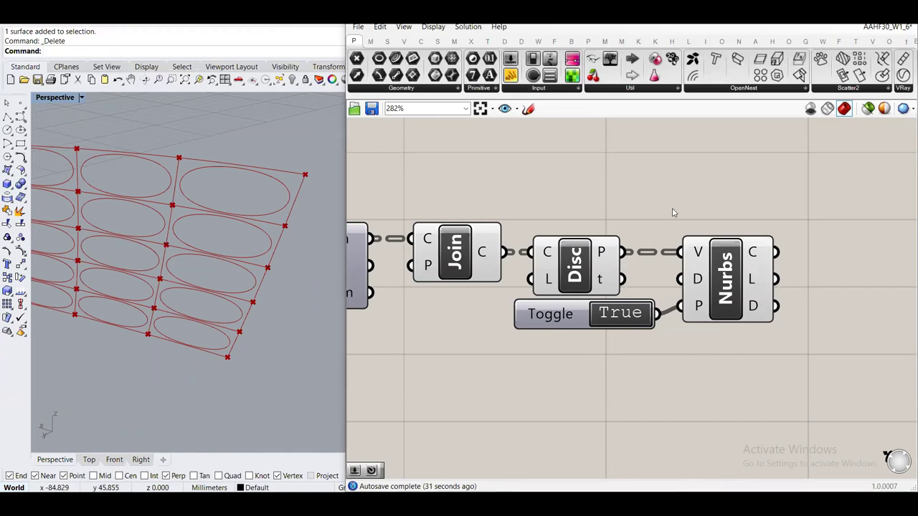
Turn off the preview of Disc while keeping Join's panel outlines displayed
scroll(673, 212, down, 1)
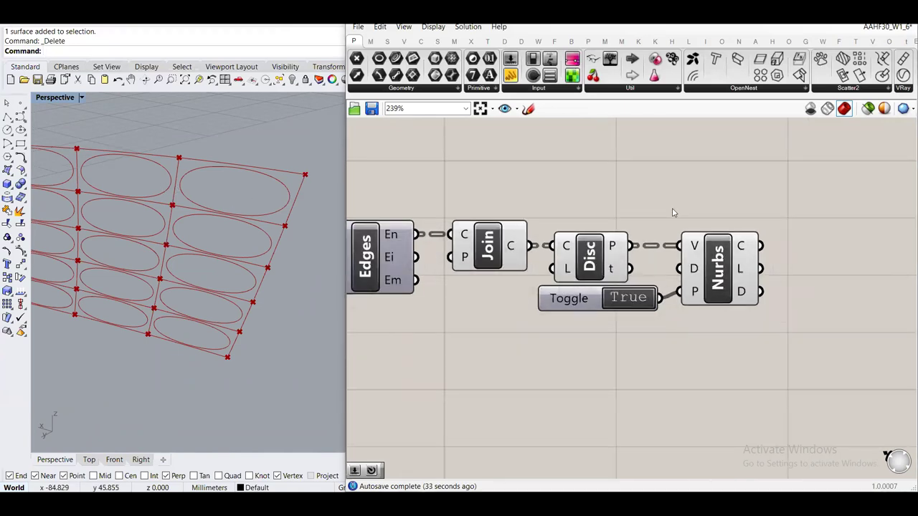
drag(601, 191, 493, 251)
middle_click(493, 251)
click(533, 215)
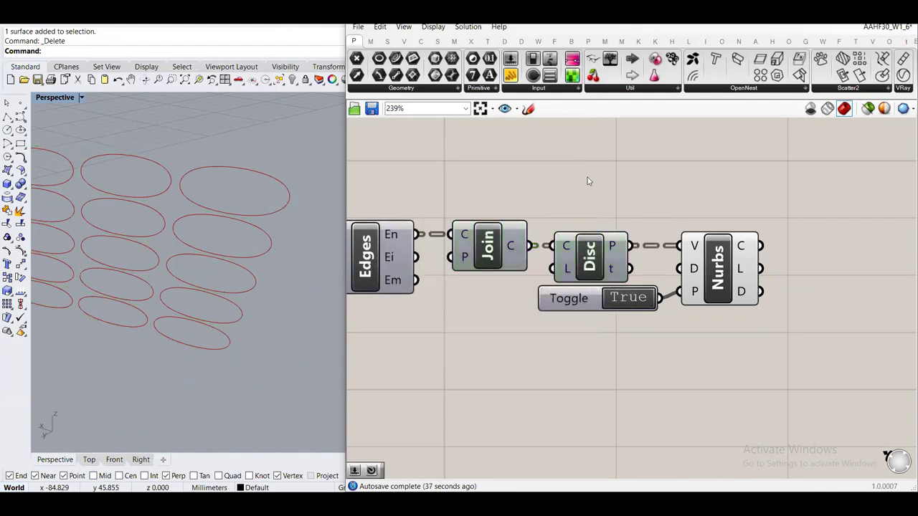
click(487, 246)
middle_click(490, 244)
click(517, 209)
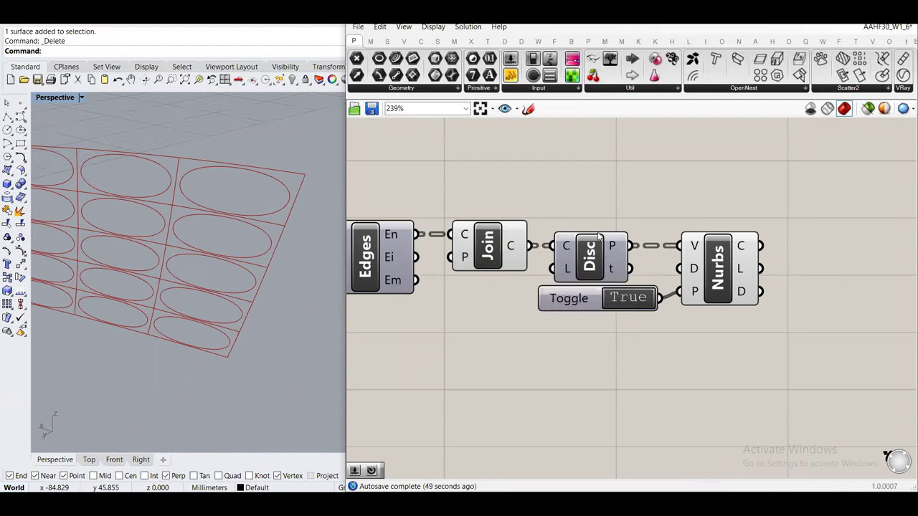
click(487, 251)
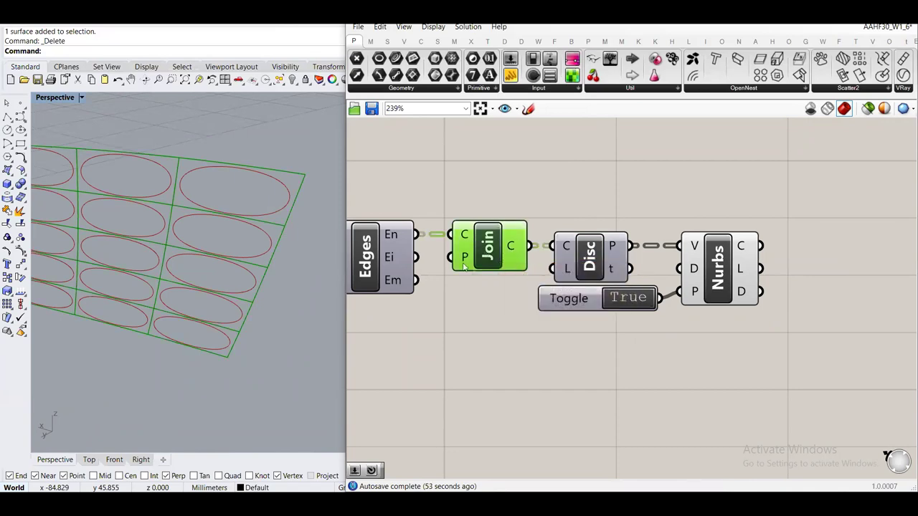
click(526, 178)
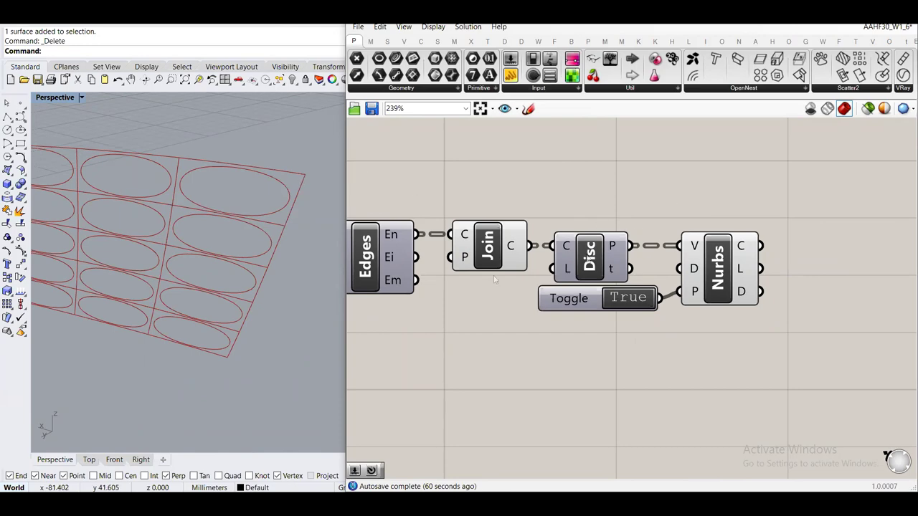
Add a Scale component after Nurbs, connect Nurbs' C output to its G input and align it level with Nurbs
right_drag(256, 225, 122, 304)
scroll(121, 304, up, 8)
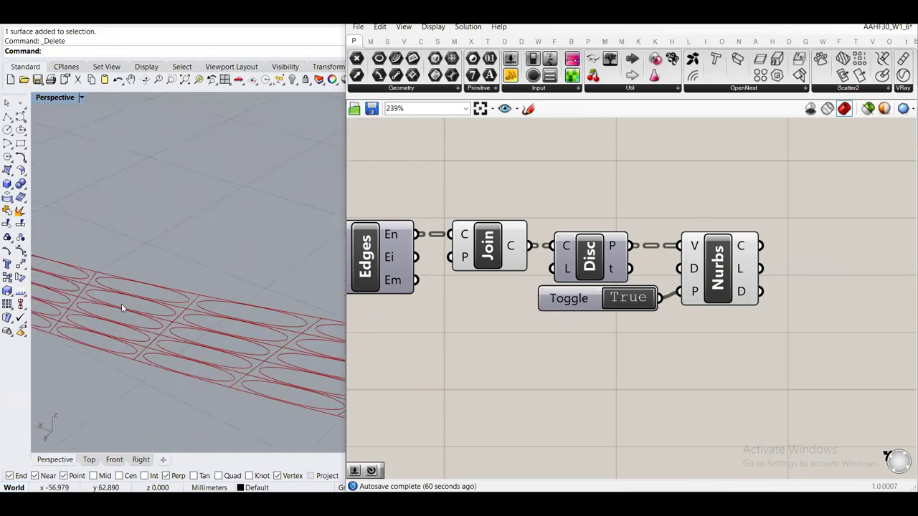
scroll(204, 249, up, 2)
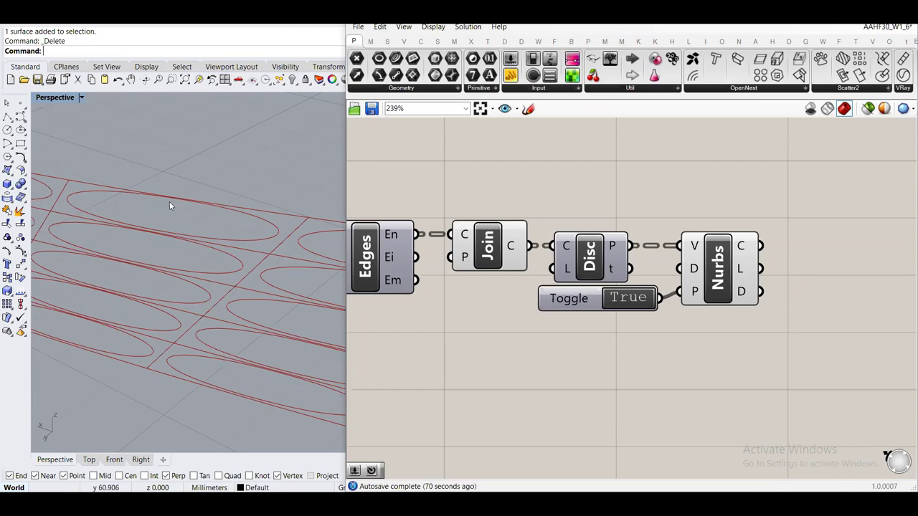
right_drag(764, 258, 608, 268)
double_click(715, 264)
text(scale)
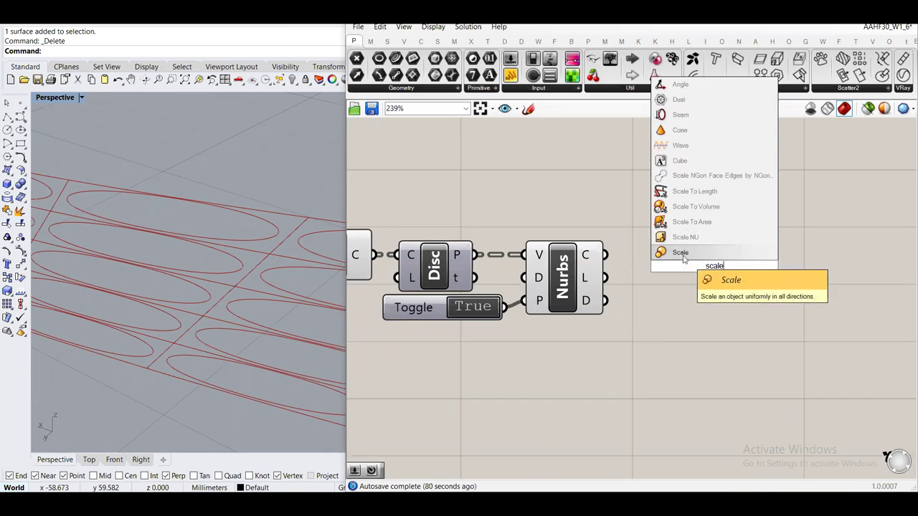
click(681, 253)
click(722, 285)
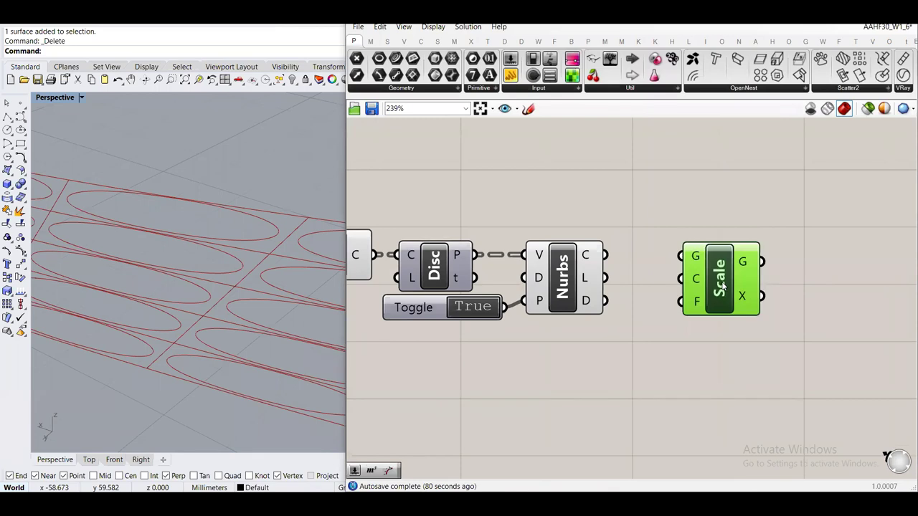
click(703, 204)
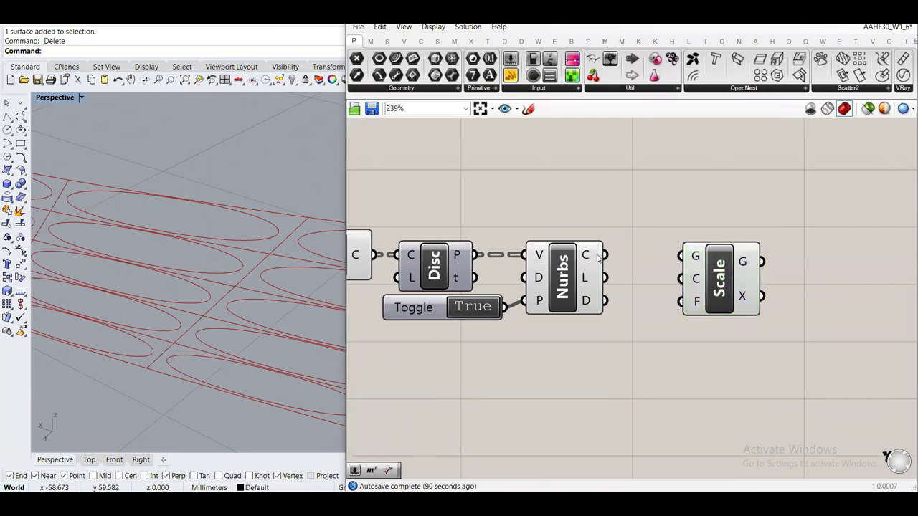
mouse_move(598, 259)
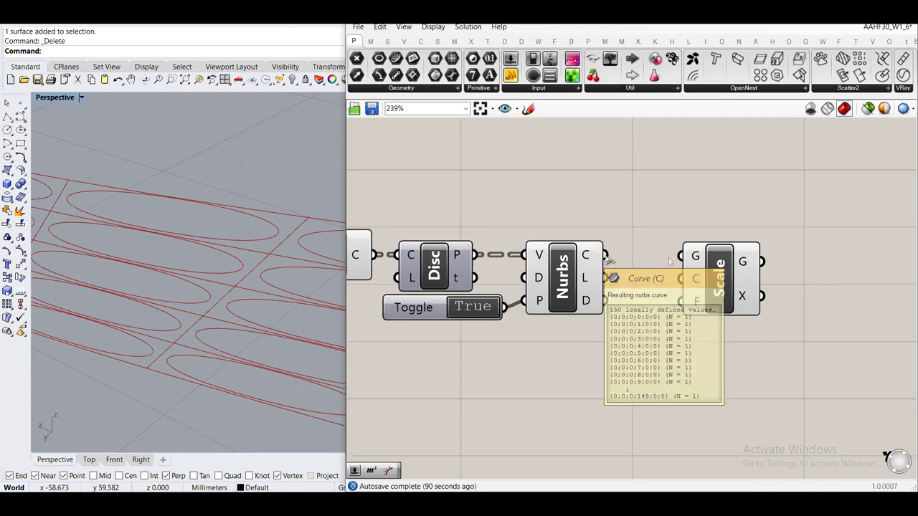
drag(605, 256, 754, 272)
click(688, 342)
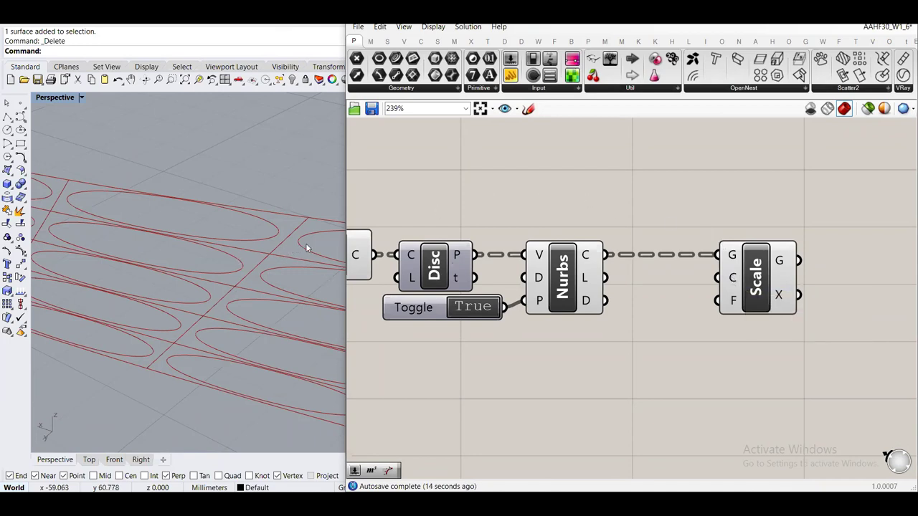
Examine the closed Nurbs curves against Join's panel outlines in the Perspective viewport
scroll(307, 247, down, 3)
right_drag(305, 243, 158, 213)
right_drag(242, 236, 156, 221)
scroll(156, 220, down, 3)
scroll(241, 237, up, 2)
scroll(225, 228, up, 3)
scroll(225, 228, down, 3)
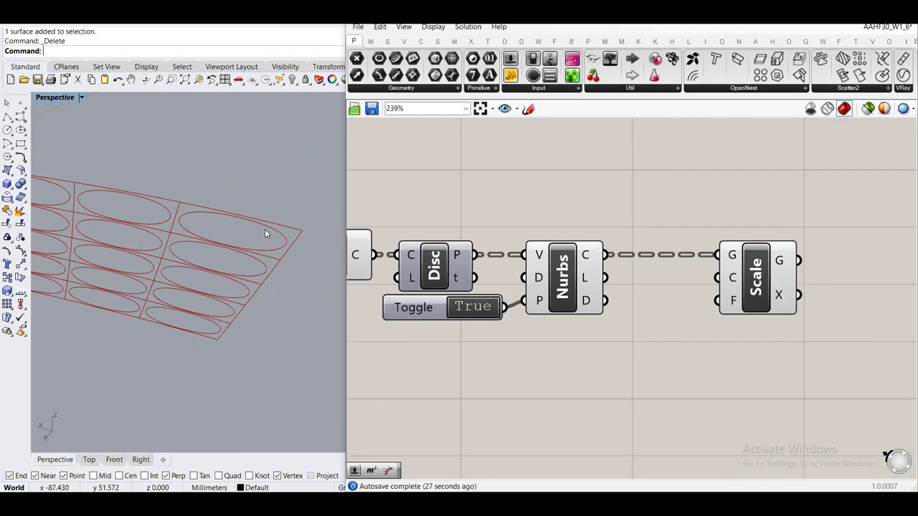
right_drag(521, 227, 700, 224)
click(518, 272)
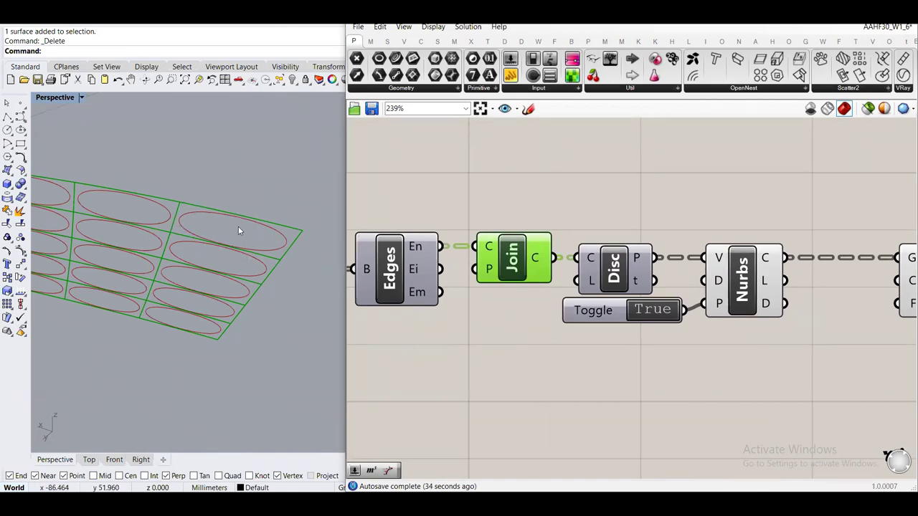
click(596, 219)
Shift Disc, Toggle, Nurbs and Scale together slightly to the right, widening the gap after Join
scroll(595, 219, down, 2)
drag(859, 369, 576, 225)
key(Right)
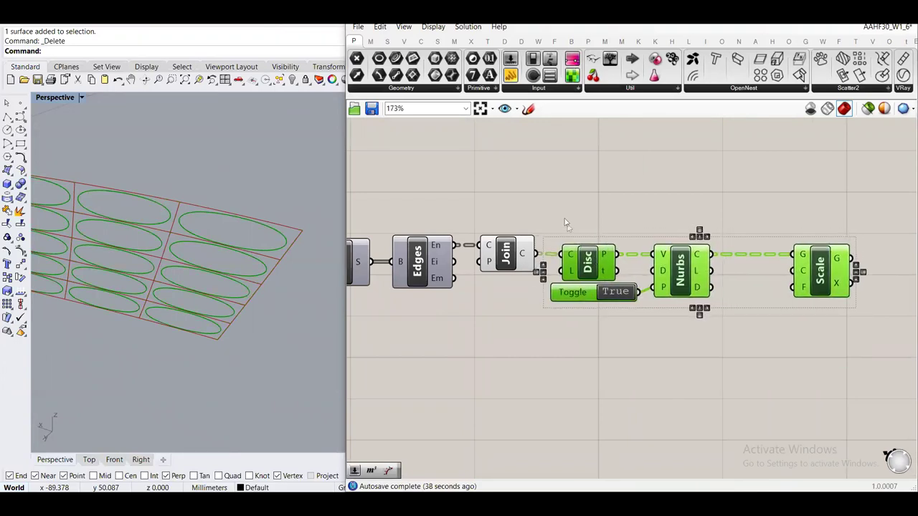
click(566, 213)
scroll(505, 255, up, 1)
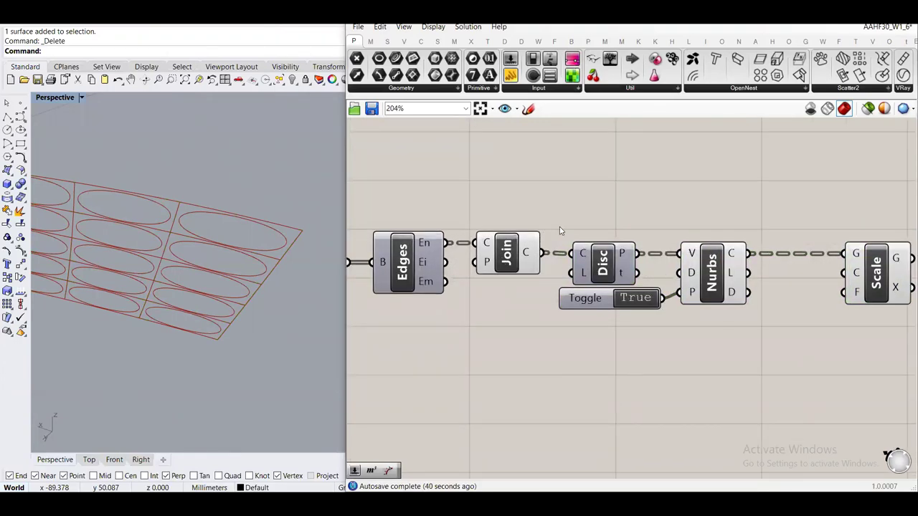
Add a Polygon Center component above Disc and connect Join's C output to its P input
click(522, 244)
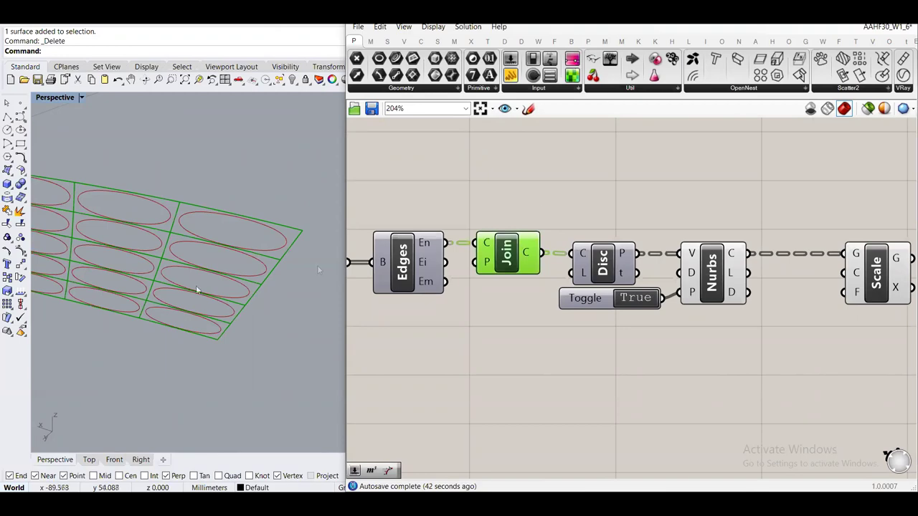
click(499, 197)
scroll(509, 247, up, 3)
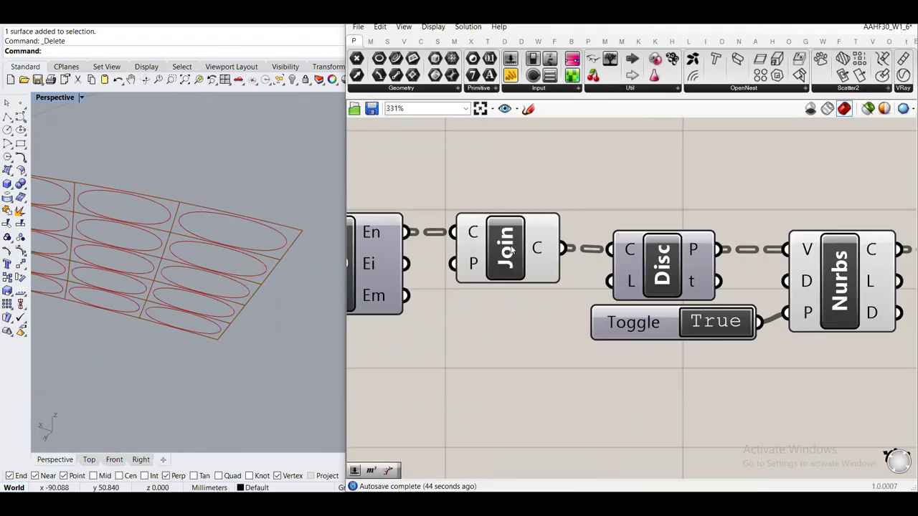
right_drag(510, 248, 479, 353)
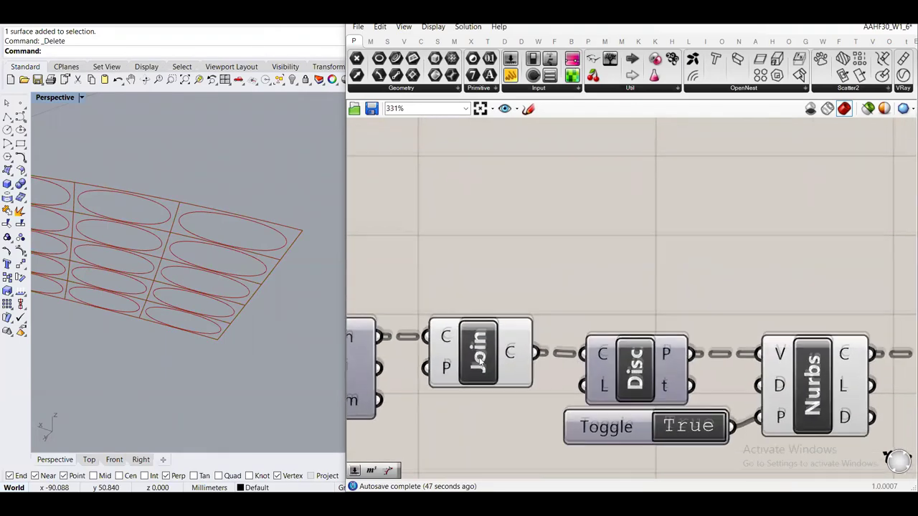
double_click(586, 251)
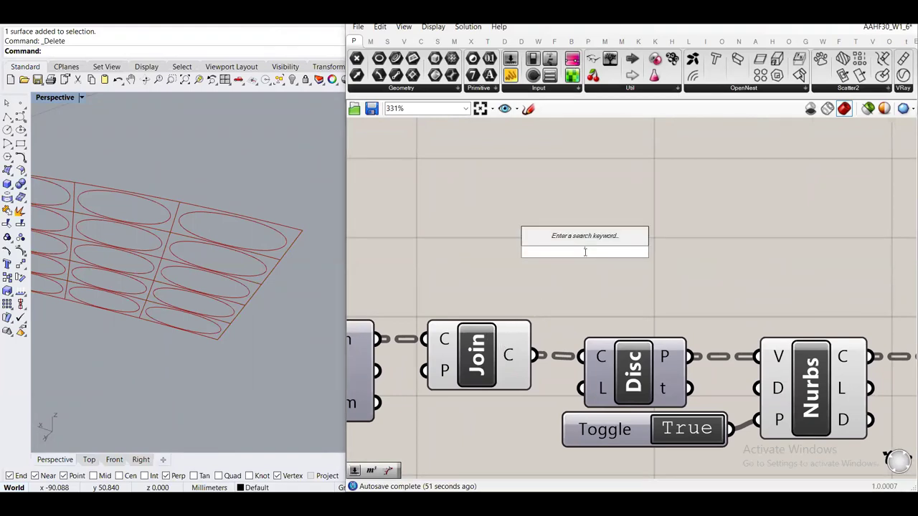
text(poly)
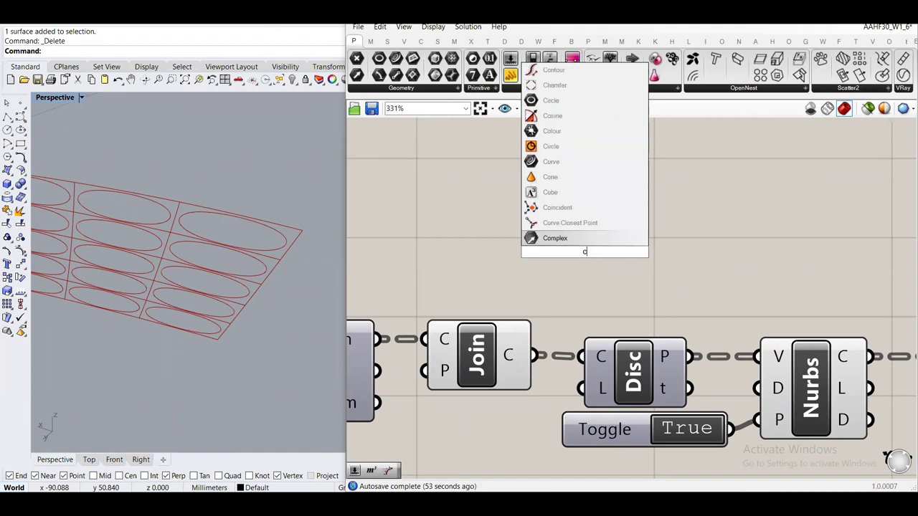
text(gon cen)
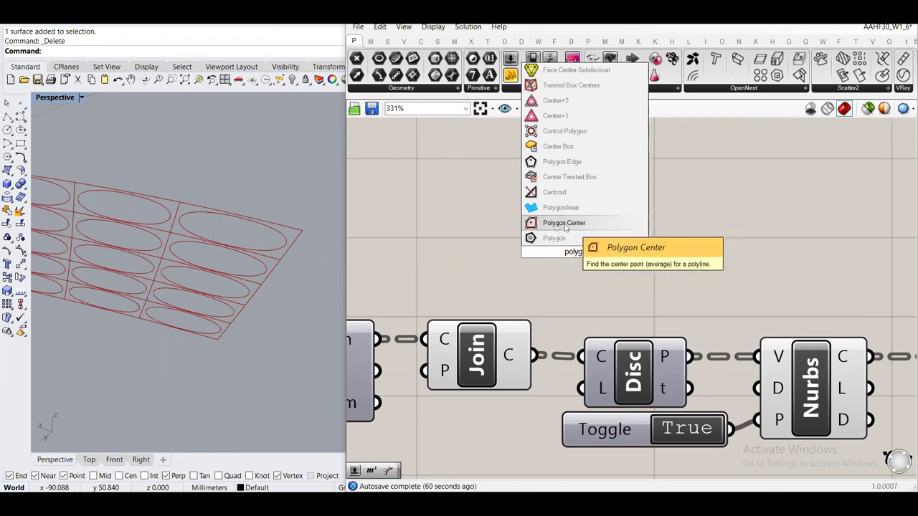
click(559, 227)
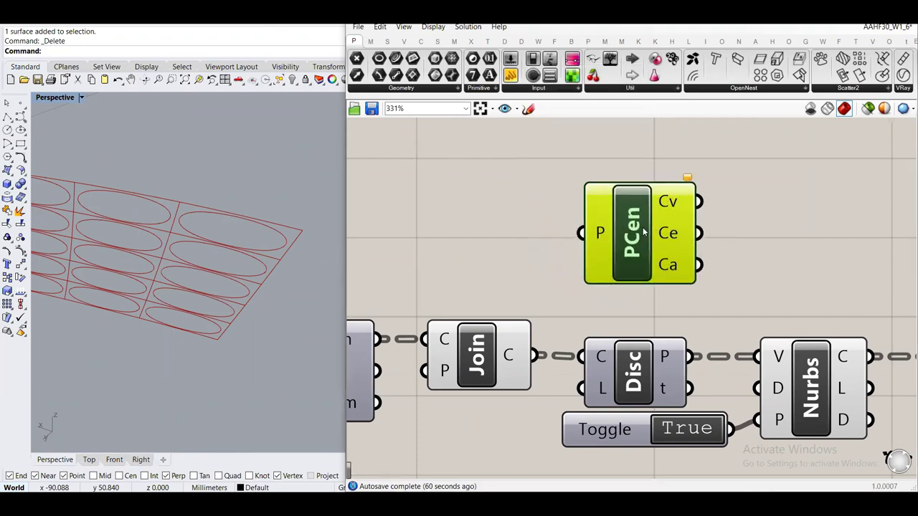
drag(534, 355, 580, 233)
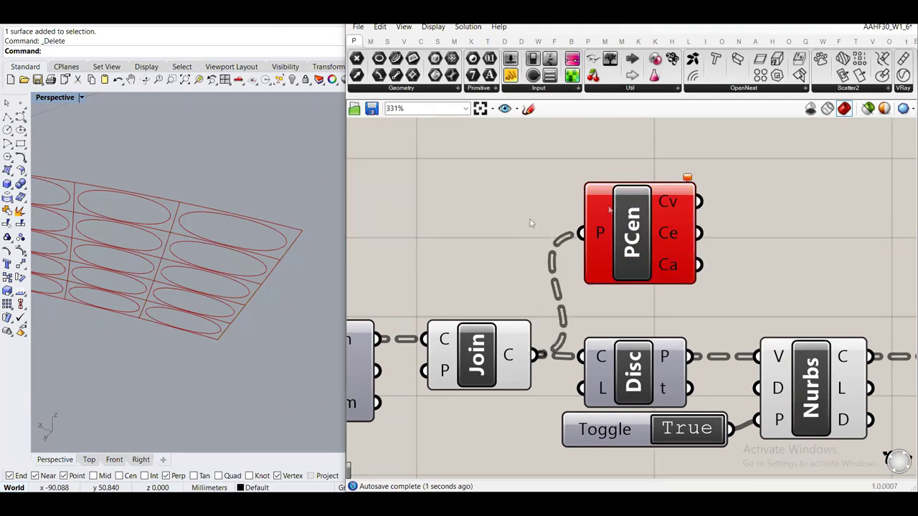
Delete the Polygon Center component above Disc
mouse_move(687, 183)
scroll(187, 202, up, 5)
scroll(187, 202, down, 6)
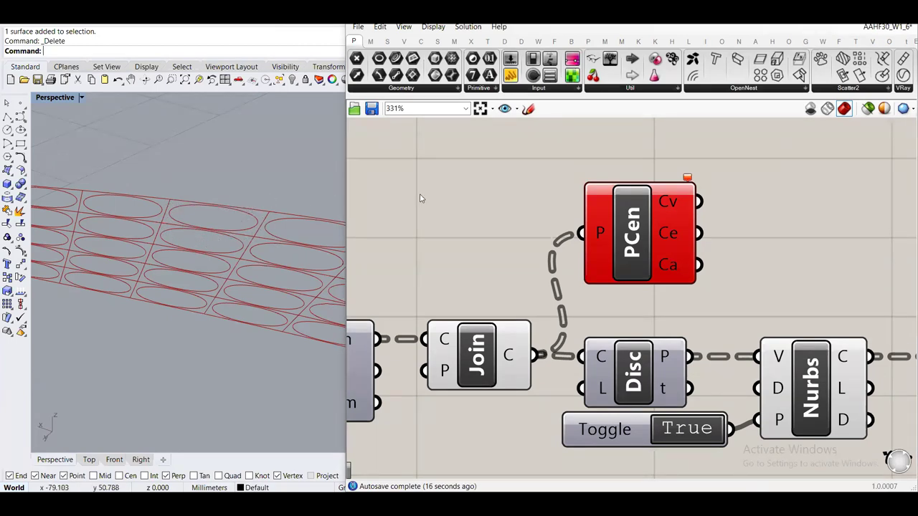
click(630, 229)
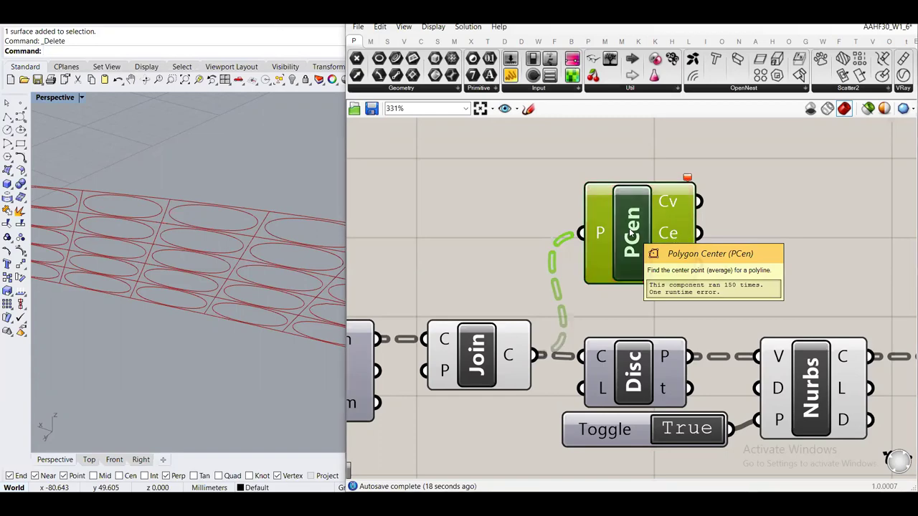
key(Delete)
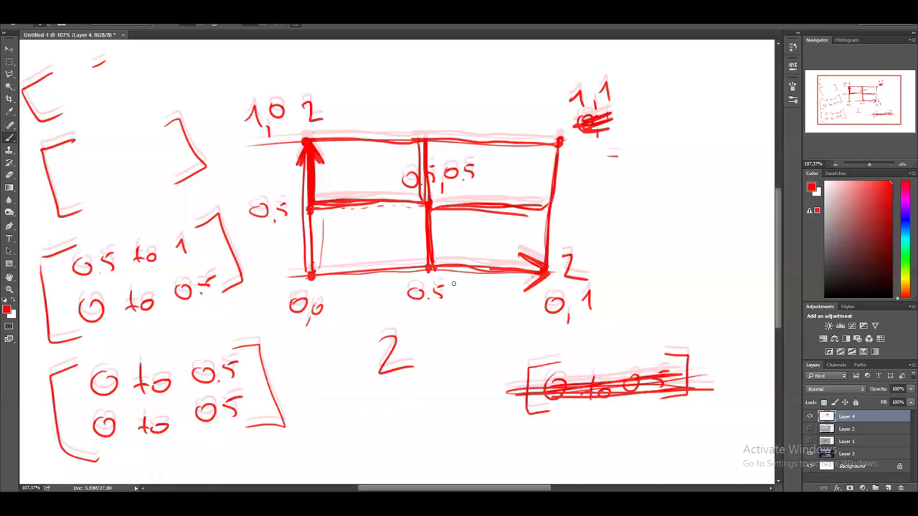
Switch to Photoshop, cover the old sketch with a new white-filled layer and restore red as the foreground color
scroll(453, 284, down, 1)
click(888, 487)
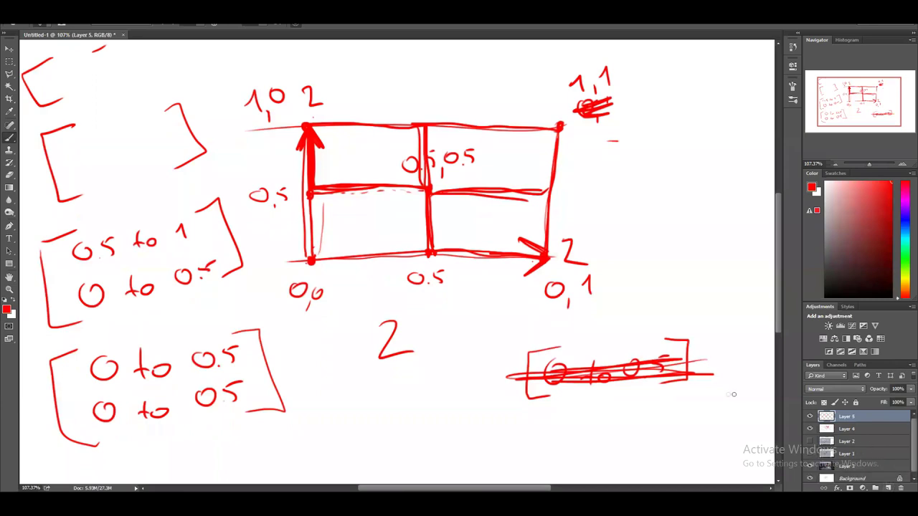
click(13, 302)
key(alt+BackSpace)
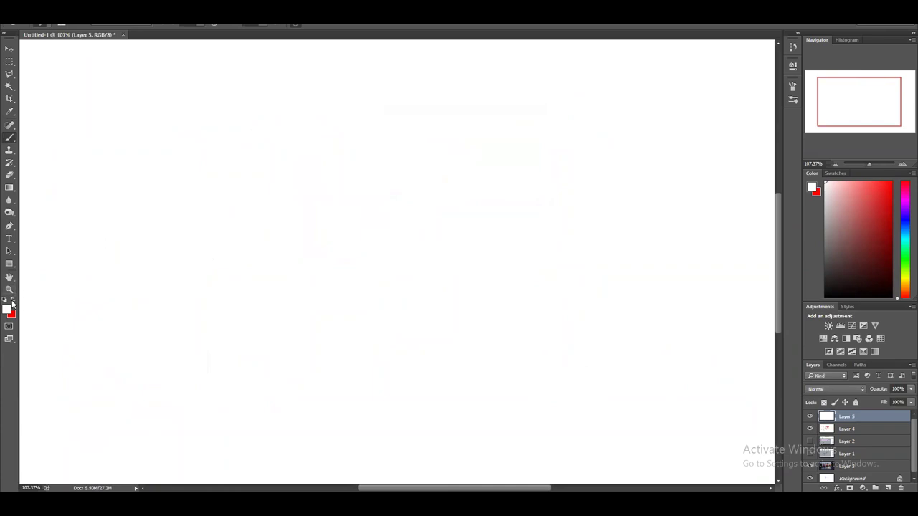
click(13, 302)
Sketch four small red corner points and connect them with dashed lines into a quadrilateral
drag(410, 304, 421, 310)
drag(277, 148, 279, 148)
drag(400, 133, 398, 129)
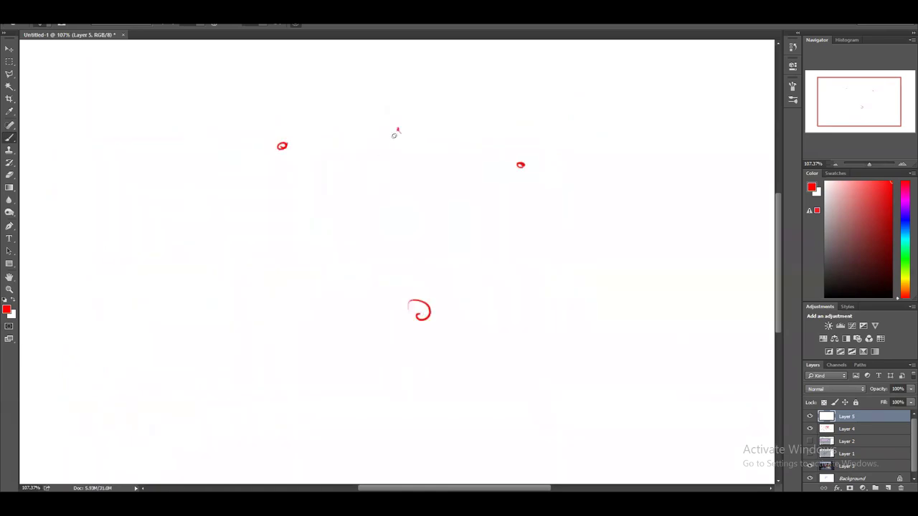
drag(398, 128, 395, 131)
drag(413, 308, 409, 301)
mouse_move(482, 214)
mouse_down()
mouse_move(424, 301)
mouse_move(362, 255)
mouse_move(286, 153)
mouse_up()
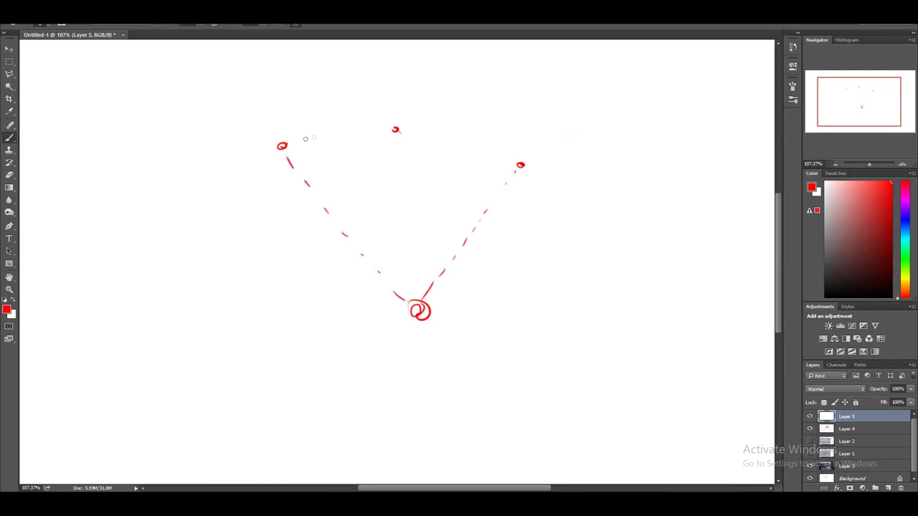
drag(383, 132, 291, 148)
drag(501, 161, 406, 135)
Draw a short red arrow pointing at each of the quadrilateral's four corner points
drag(528, 139, 528, 156)
drag(522, 149, 532, 148)
drag(461, 306, 433, 307)
mouse_move(441, 301)
mouse_down()
mouse_move(433, 308)
mouse_move(442, 315)
mouse_up()
drag(411, 106, 406, 124)
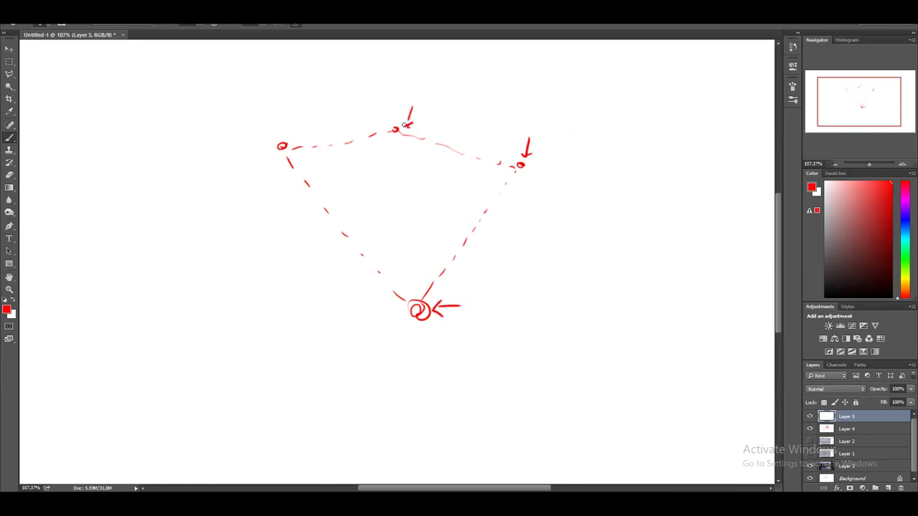
drag(284, 114, 283, 138)
drag(273, 130, 282, 138)
Label all four corner points of the quadrilateral with "xyz" beside their arrows
drag(252, 86, 262, 100)
mouse_move(261, 89)
mouse_down()
mouse_move(253, 99)
mouse_move(277, 95)
mouse_up()
mouse_move(284, 84)
mouse_down()
mouse_move(276, 107)
mouse_move(310, 90)
mouse_up()
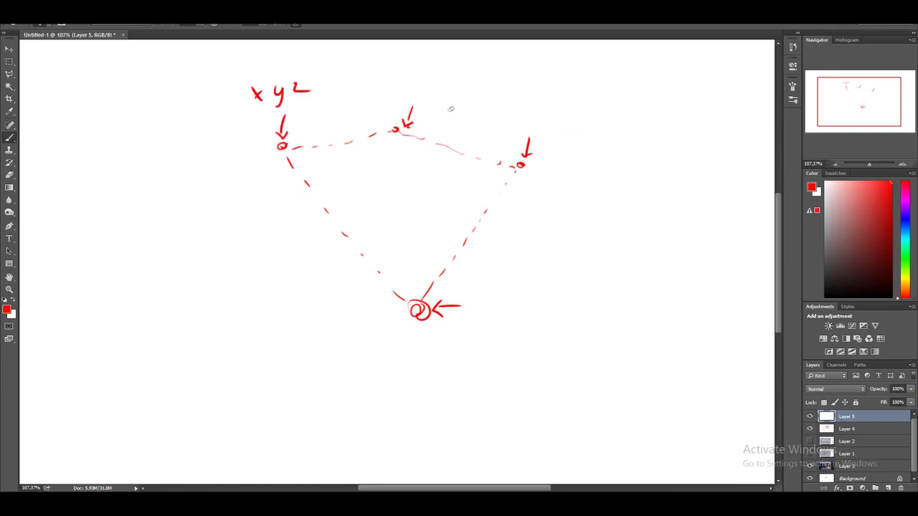
drag(415, 87, 425, 101)
drag(425, 87, 415, 101)
drag(433, 86, 439, 110)
drag(450, 86, 468, 97)
mouse_move(535, 117)
mouse_down()
mouse_move(547, 124)
mouse_move(535, 127)
mouse_up()
drag(552, 118, 556, 136)
drag(570, 117, 581, 129)
mouse_move(479, 287)
mouse_down()
mouse_move(494, 304)
mouse_move(481, 304)
mouse_up()
mouse_move(503, 293)
mouse_down()
mouse_move(502, 324)
mouse_move(541, 305)
mouse_up()
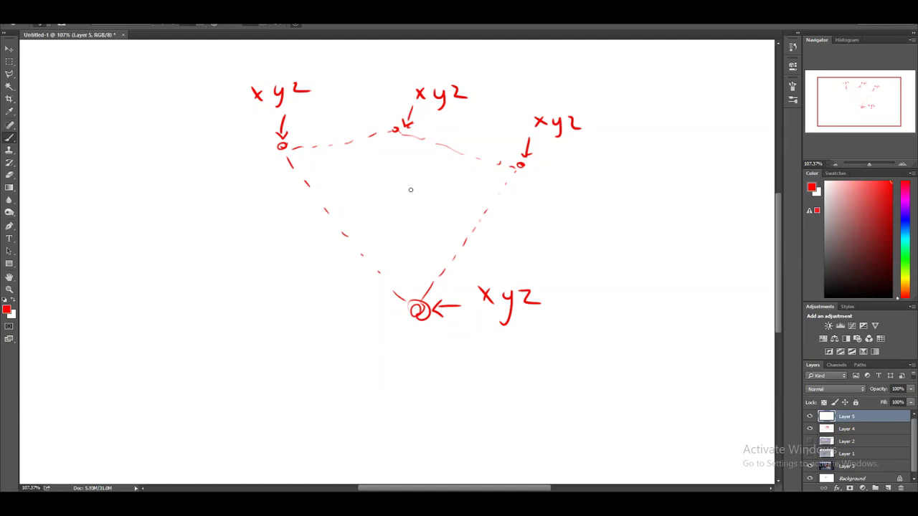
Mark a midpoint inside the quadrilateral with a pointer line and emphasize the x in the corner labels
drag(407, 182, 399, 199)
mouse_move(378, 169)
mouse_down()
mouse_move(410, 195)
mouse_move(401, 190)
mouse_up()
mouse_move(252, 86)
mouse_down()
mouse_move(267, 105)
mouse_move(255, 106)
mouse_up()
drag(542, 114, 534, 127)
mouse_move(482, 287)
mouse_down()
mouse_move(494, 300)
mouse_move(482, 302)
mouse_up()
Write the fraction x1 + x2 + x3 + x4 over 4 beside the quadrilateral
mouse_move(83, 262)
mouse_down()
mouse_move(103, 282)
mouse_move(116, 267)
mouse_up()
drag(110, 261, 138, 263)
mouse_move(136, 256)
mouse_down()
mouse_move(133, 266)
mouse_move(152, 271)
mouse_move(171, 254)
mouse_up()
drag(177, 249, 179, 259)
drag(195, 255, 197, 269)
mouse_move(210, 240)
mouse_down()
mouse_move(210, 253)
mouse_move(216, 247)
mouse_up()
drag(221, 241, 228, 250)
mouse_move(243, 245)
mouse_down()
mouse_move(227, 272)
mouse_move(81, 302)
mouse_up()
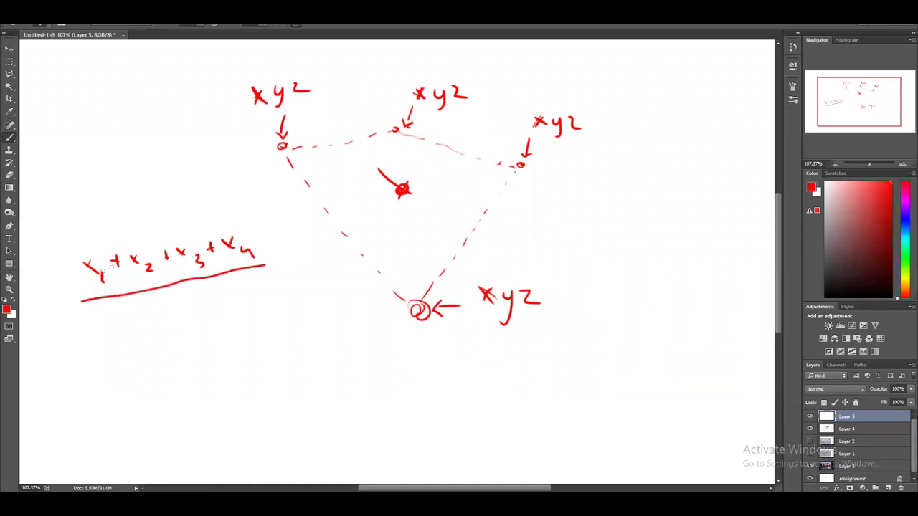
drag(91, 259, 87, 275)
drag(164, 296, 186, 317)
Complete the fraction with "= x(mid)" and write "= y" and "= z" below it
mouse_move(272, 252)
mouse_down()
mouse_move(310, 269)
mouse_move(333, 260)
mouse_up()
click(335, 248)
drag(335, 254, 344, 261)
drag(345, 238, 348, 262)
mouse_move(286, 335)
mouse_down()
mouse_move(294, 343)
mouse_move(315, 334)
mouse_up()
drag(317, 333, 290, 370)
drag(297, 411, 302, 409)
drag(298, 420, 343, 410)
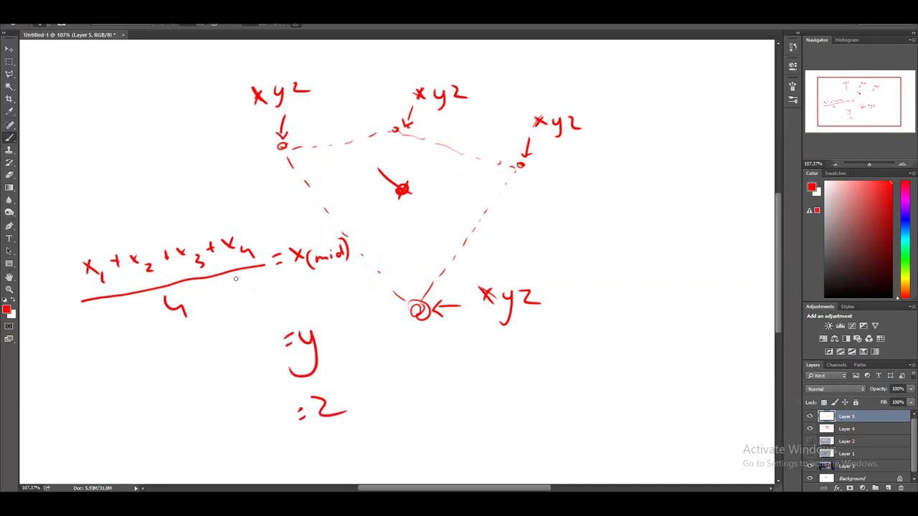
Circle the whole fraction, its x1 to x4 sum and the divisor 4
mouse_move(79, 308)
mouse_down()
mouse_move(59, 281)
mouse_move(139, 215)
mouse_move(243, 226)
mouse_move(269, 275)
mouse_move(201, 320)
mouse_move(108, 317)
mouse_move(74, 290)
mouse_up()
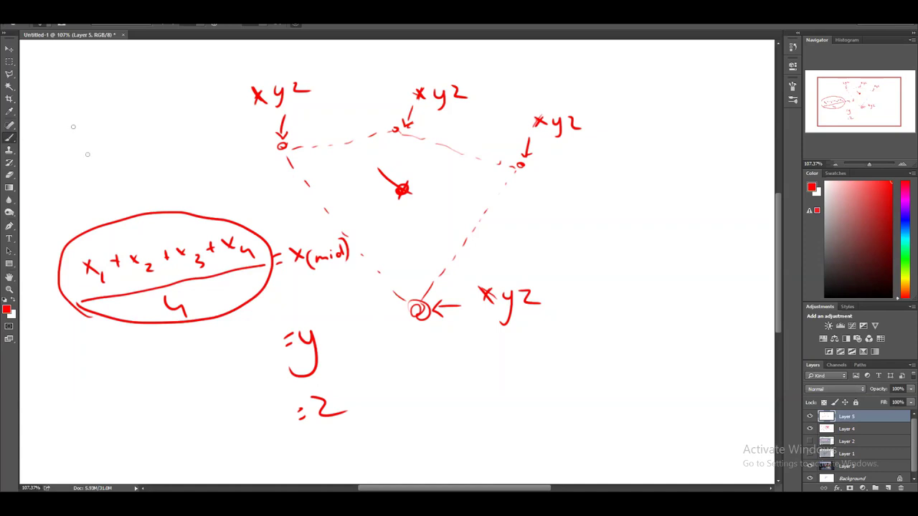
mouse_move(66, 263)
mouse_down()
mouse_move(127, 231)
mouse_move(219, 214)
mouse_move(225, 258)
mouse_move(121, 280)
mouse_move(75, 274)
mouse_up()
mouse_move(174, 290)
mouse_down()
mouse_move(159, 324)
mouse_move(169, 290)
mouse_up()
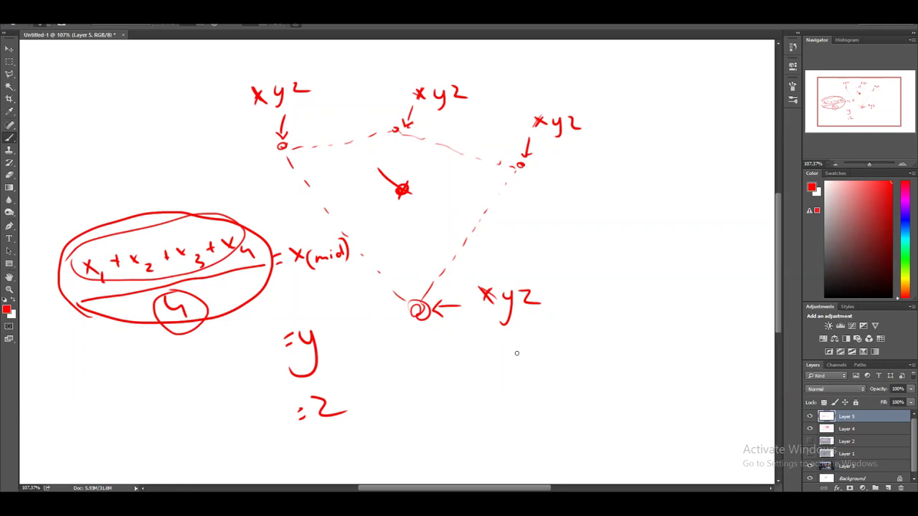
Write "average x", "avg y" and "avg z" below the quadrilateral, followed by "= mid"
mouse_move(473, 362)
mouse_down()
mouse_move(479, 369)
mouse_move(614, 351)
mouse_move(618, 367)
mouse_up()
mouse_move(502, 414)
mouse_down()
mouse_move(546, 411)
mouse_move(540, 442)
mouse_move(603, 398)
mouse_move(606, 425)
mouse_up()
mouse_move(514, 451)
mouse_down()
mouse_move(553, 455)
mouse_move(553, 470)
mouse_up()
drag(587, 444, 615, 451)
drag(644, 401, 650, 398)
mouse_move(640, 410)
mouse_down()
mouse_move(695, 391)
mouse_move(714, 360)
mouse_up()
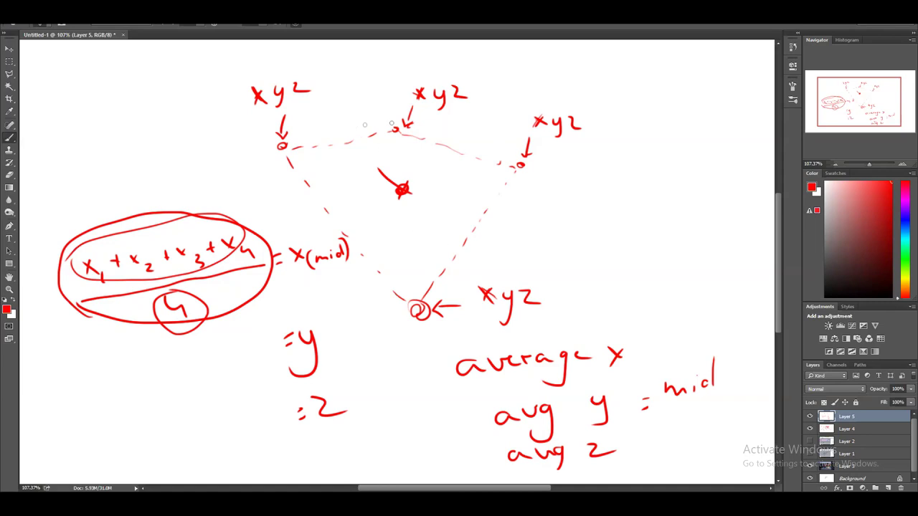
Sketch a scattered cluster of small red points beside the quadrilateral
click(691, 190)
drag(677, 127, 683, 123)
drag(685, 192, 688, 189)
drag(624, 169, 708, 167)
drag(705, 118, 714, 125)
drag(630, 126, 632, 132)
drag(682, 79, 732, 136)
drag(718, 203, 723, 208)
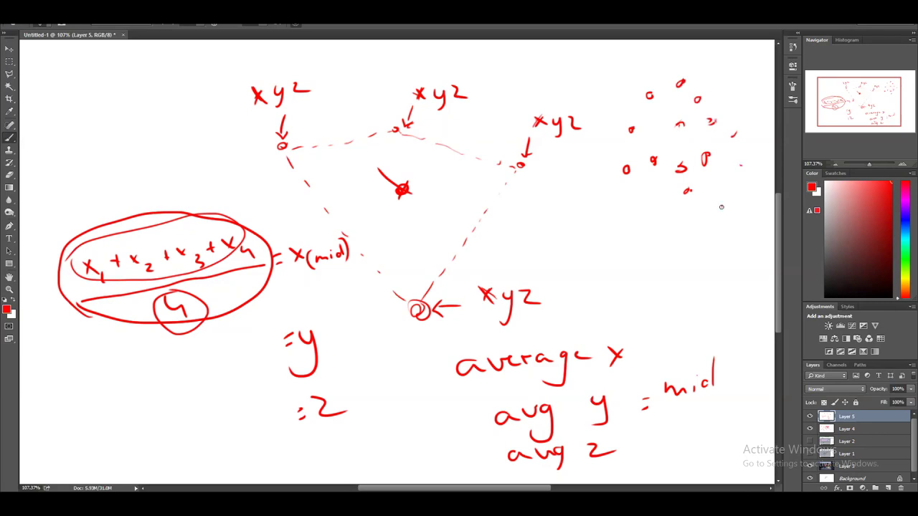
mouse_move(678, 153)
mouse_down()
mouse_move(647, 144)
mouse_move(653, 120)
mouse_up()
Change the foreground color to blue and mark the point cluster's average center with a filled dot
click(6, 310)
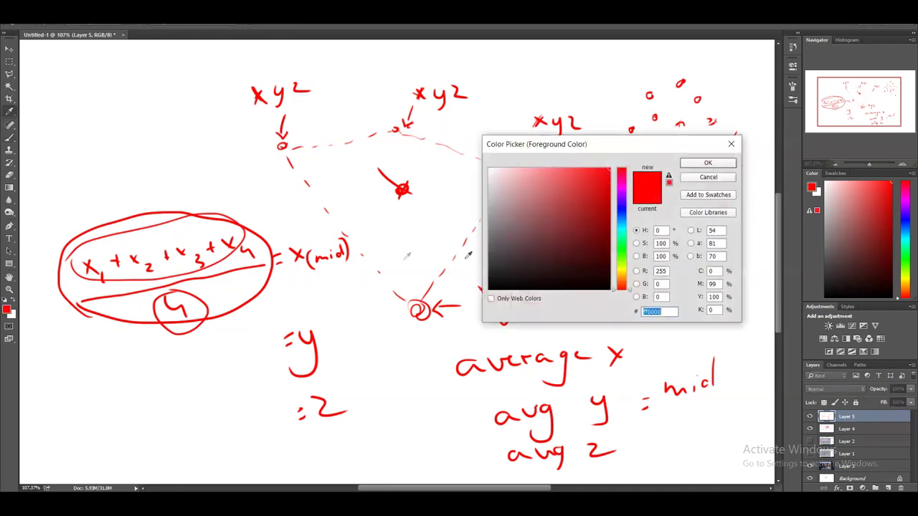
click(621, 203)
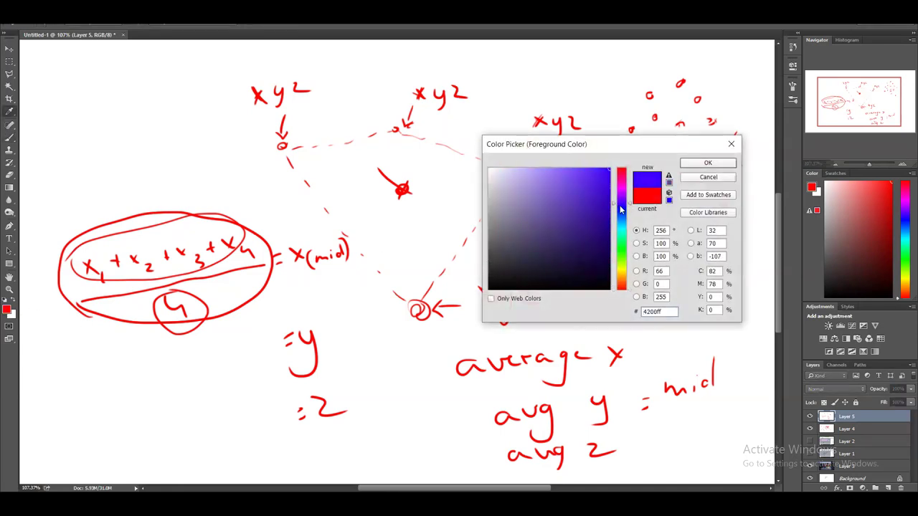
click(707, 163)
click(678, 139)
drag(678, 139, 678, 142)
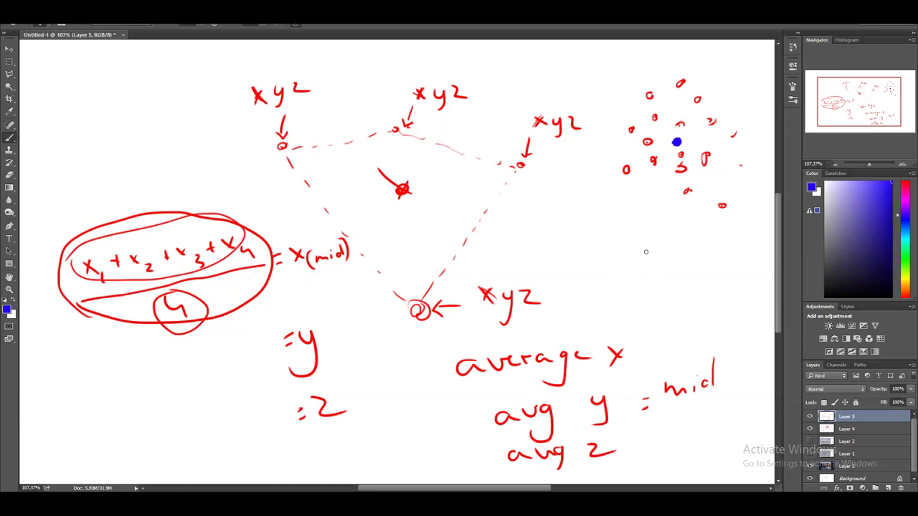
Draw a bent blue freehand shape with zigzag strokes below the point cluster
mouse_move(688, 234)
mouse_down()
mouse_move(609, 257)
mouse_move(581, 359)
mouse_up()
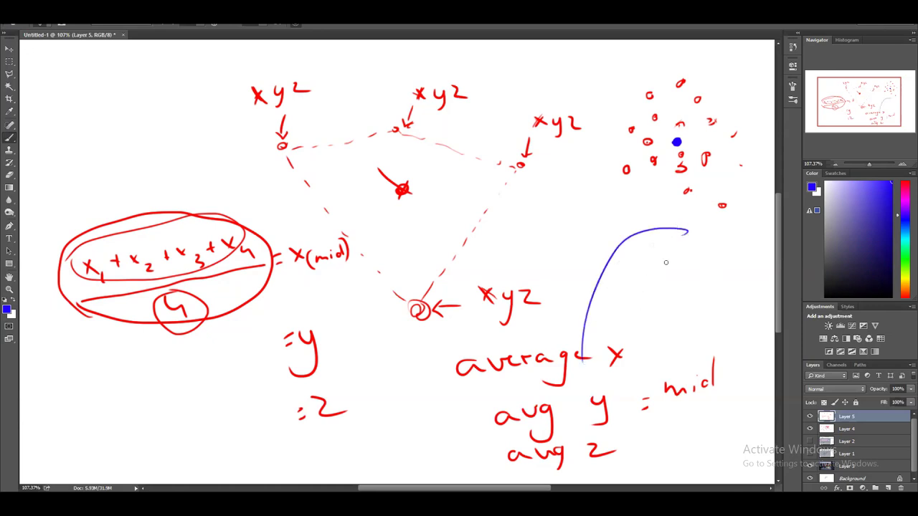
mouse_move(653, 223)
mouse_down()
mouse_move(664, 250)
mouse_move(582, 315)
mouse_move(577, 354)
mouse_move(617, 269)
mouse_move(656, 244)
mouse_up()
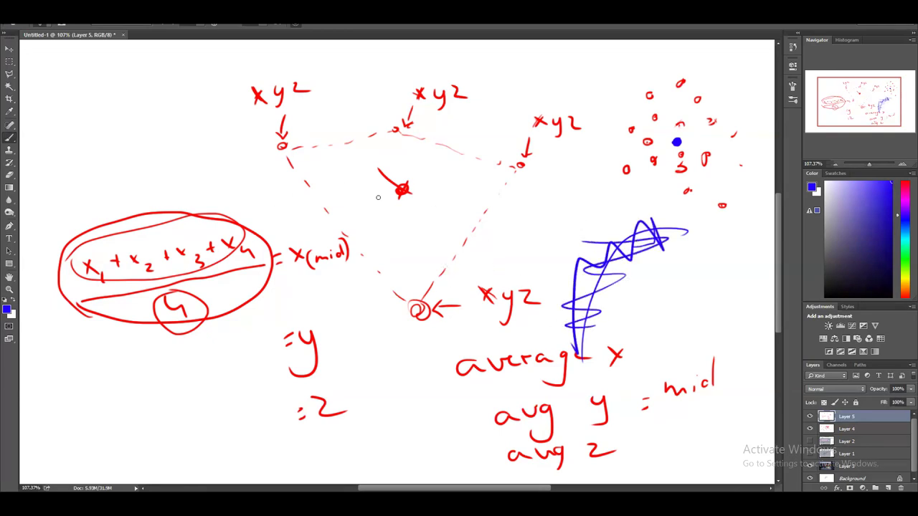
click(636, 290)
Sketch a small blue outline above the circled fraction and mark a point in its middle
drag(218, 137, 173, 191)
drag(153, 189, 95, 158)
mouse_move(219, 135)
mouse_down()
mouse_move(183, 126)
mouse_move(218, 136)
mouse_up()
drag(142, 102, 93, 159)
drag(149, 146, 155, 147)
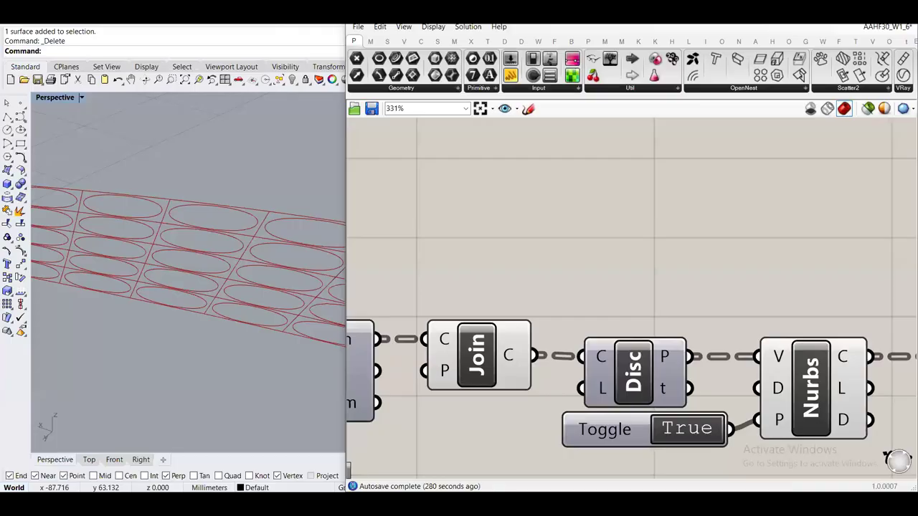
Switch back to Grasshopper and highlight the Join component to check its panel outlines in the Perspective viewport
scroll(589, 318, down, 3)
right_drag(589, 318, 662, 283)
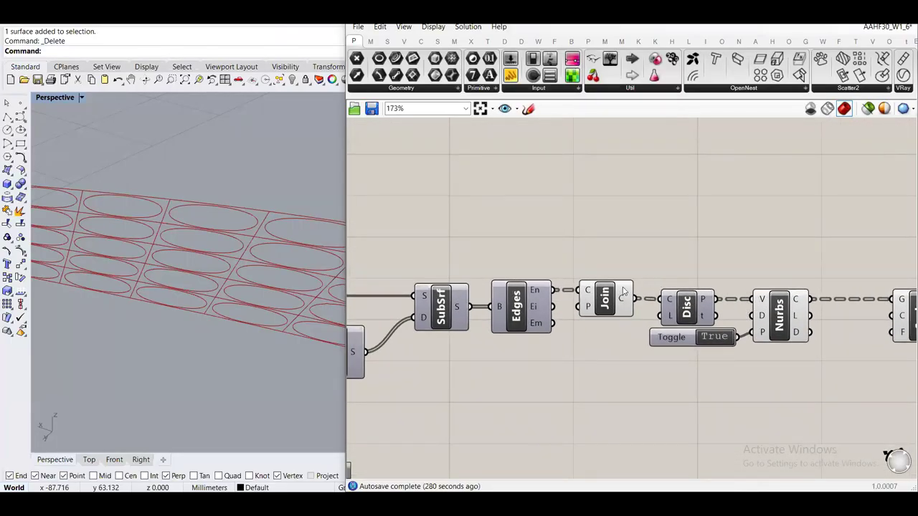
click(604, 303)
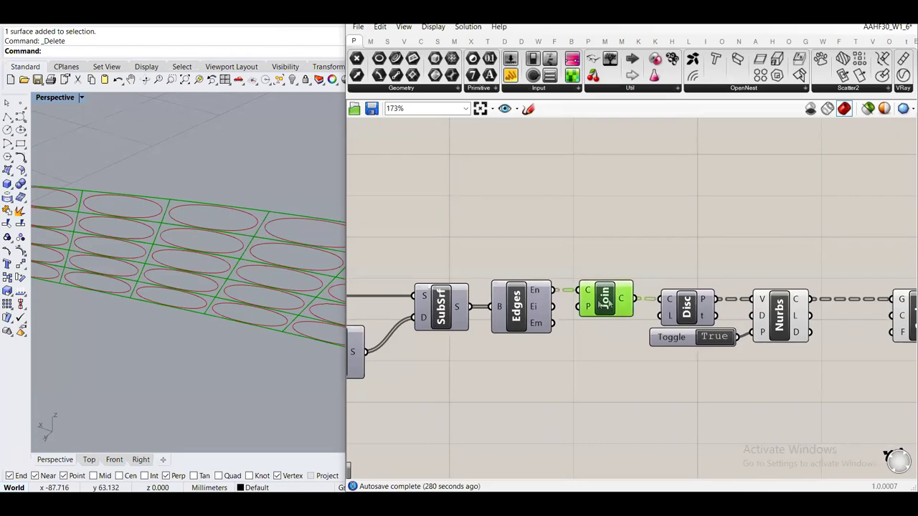
click(632, 243)
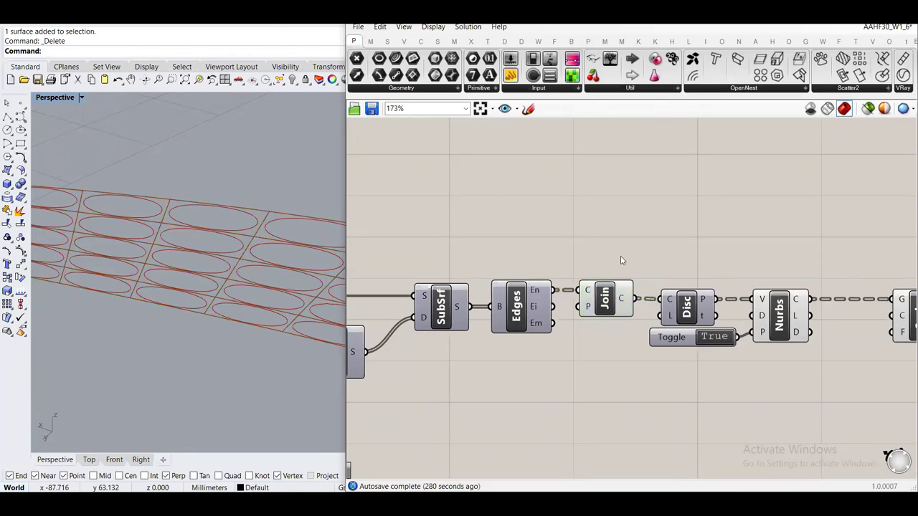
scroll(620, 305, up, 1)
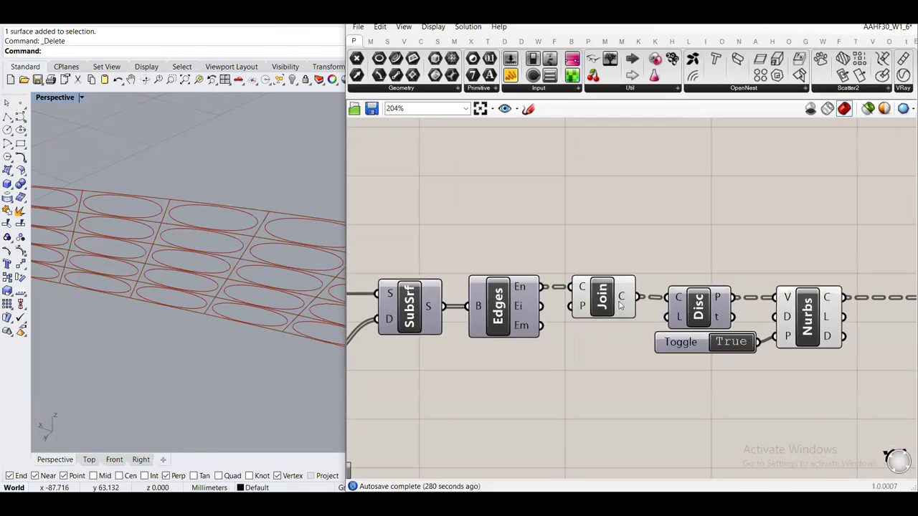
Highlight the joined cell outlines and turn on the preview of the Disc component's points
click(621, 302)
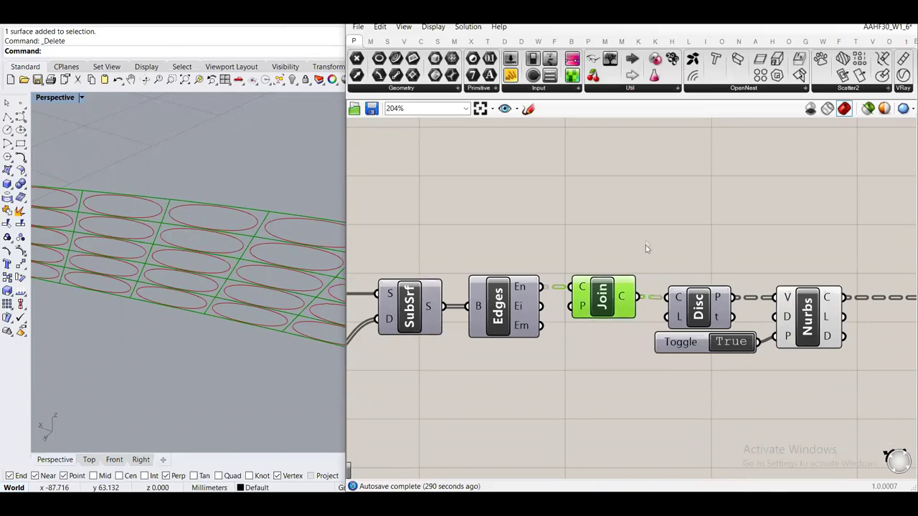
right_drag(626, 266, 593, 256)
click(626, 261)
right_drag(682, 300, 607, 305)
scroll(608, 304, up, 2)
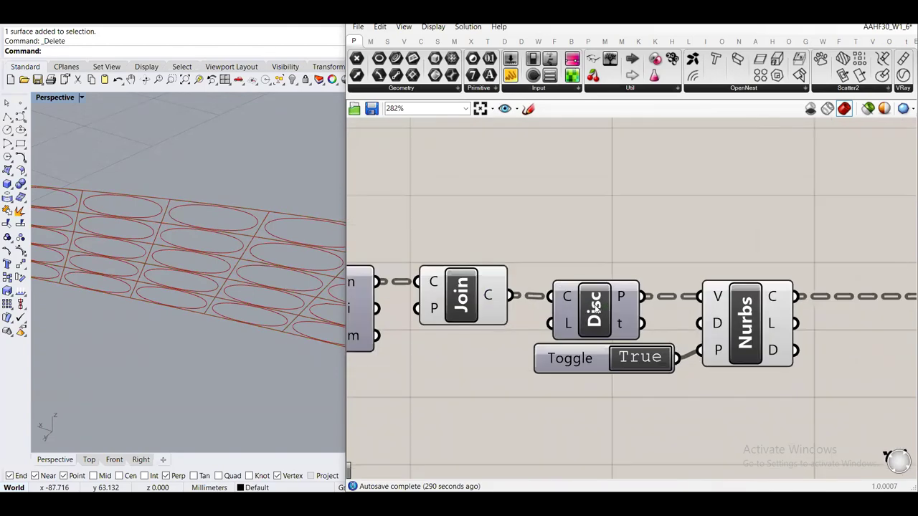
click(607, 305)
middle_click(606, 305)
click(635, 225)
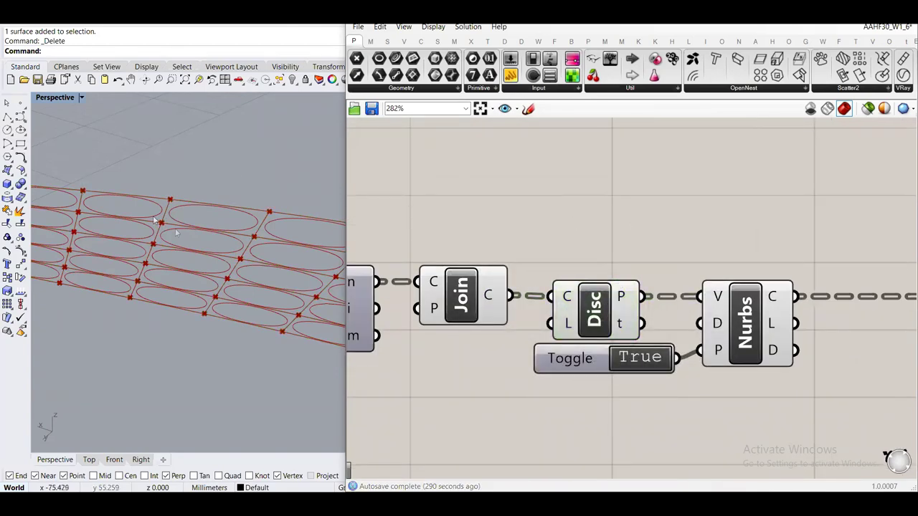
Add an Average component and feed it the discontinuity points from Disc
right_drag(647, 227, 593, 199)
double_click(592, 195)
text(aver)
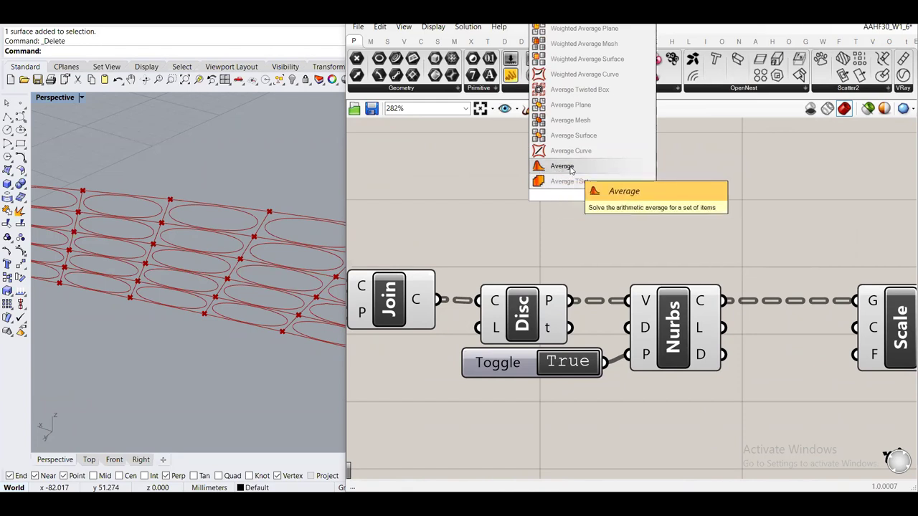
click(571, 169)
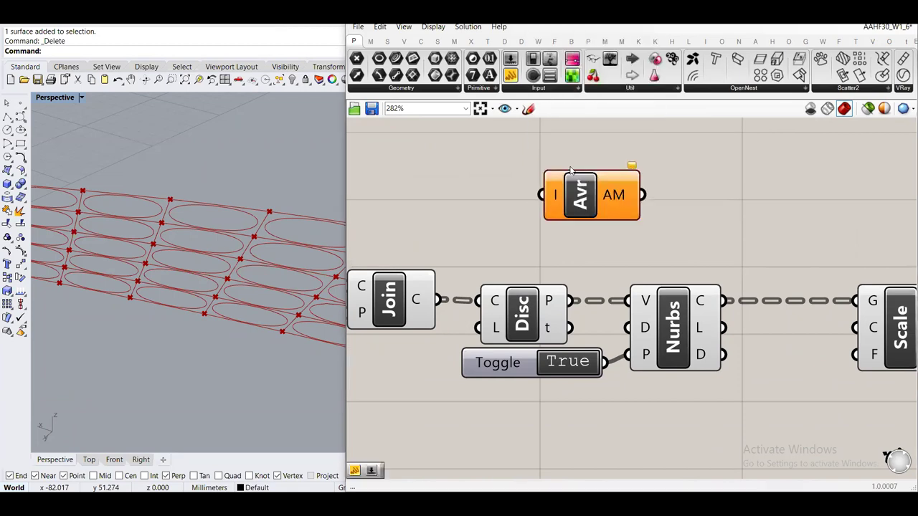
drag(571, 300, 617, 198)
Check the averaged centre points in the Rhino viewport and place the Average component above the Nurbs component
mouse_move(562, 306)
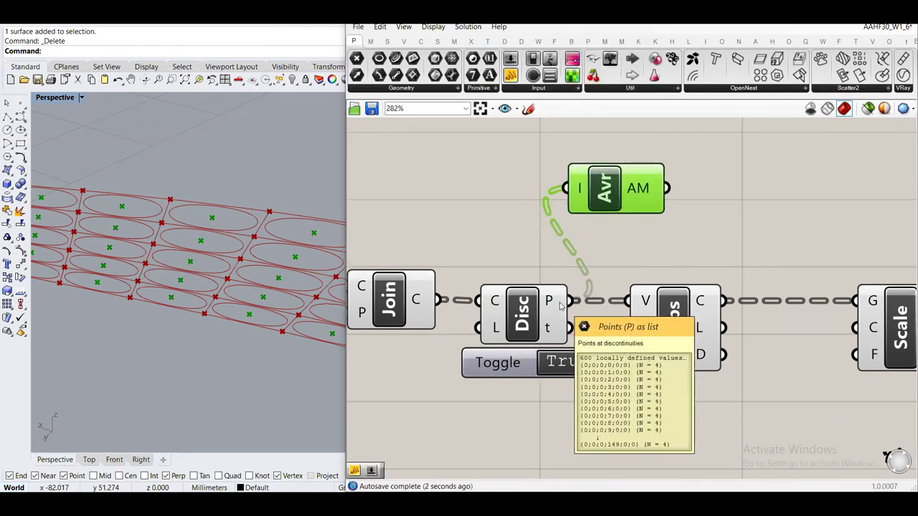
scroll(198, 228, down, 5)
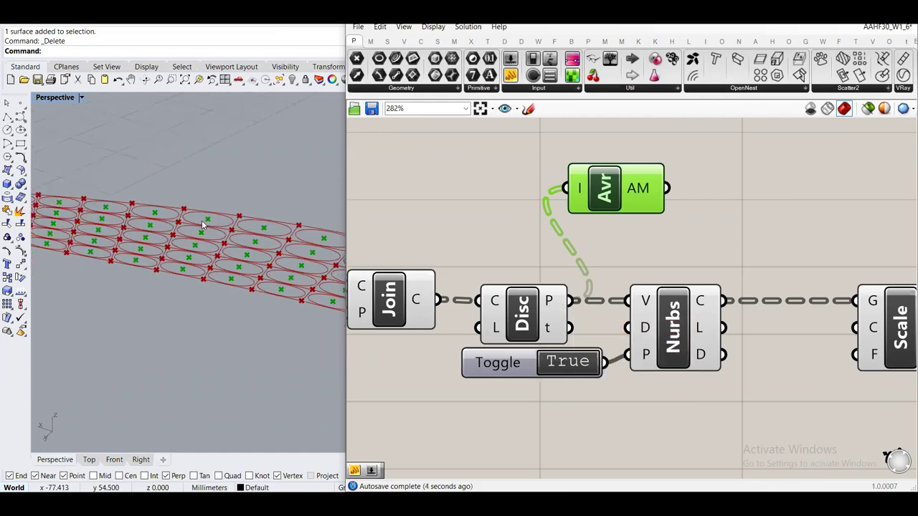
scroll(208, 224, up, 3)
mouse_move(209, 217)
shift+right_down()
mouse_move(225, 236)
mouse_move(215, 227)
mouse_move(225, 220)
shift+right_up()
drag(637, 195, 696, 204)
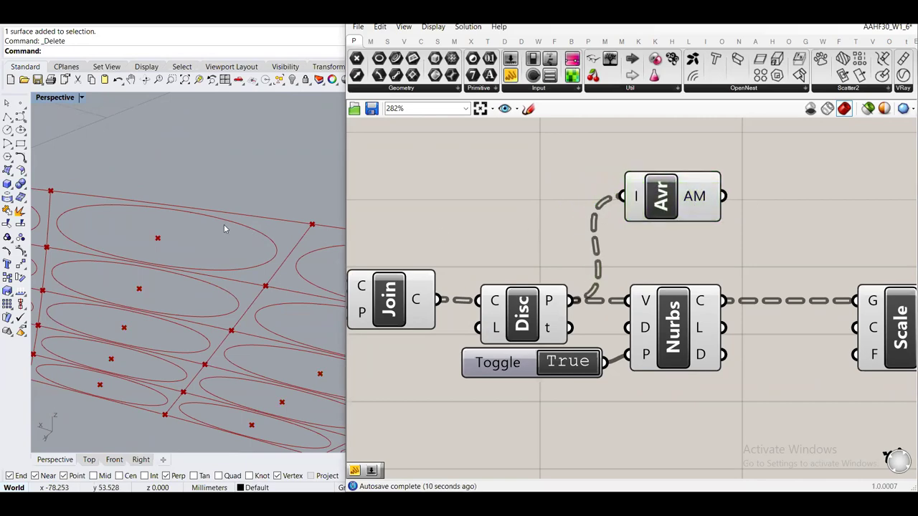
click(694, 213)
right_drag(761, 225, 694, 194)
drag(589, 168, 587, 182)
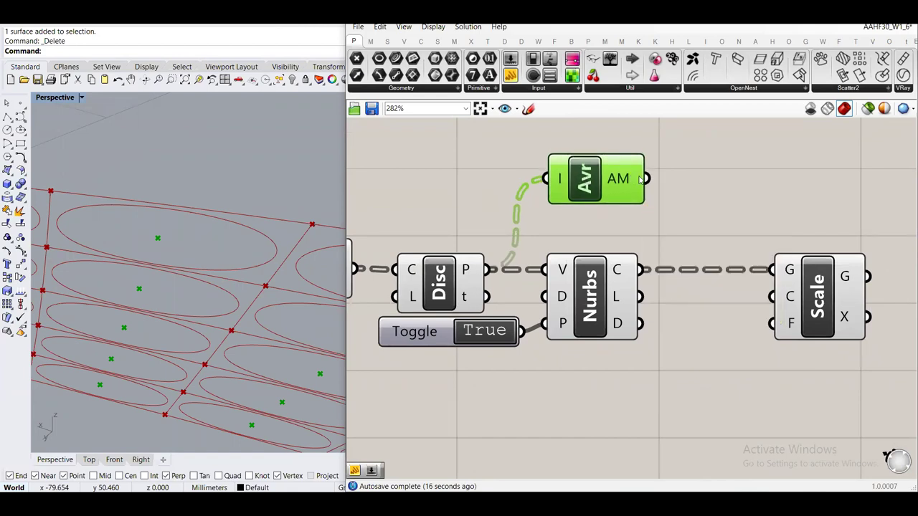
Connect the Average component's arithmetic mean to the Scale component's centre input and highlight the Nurbs curves for comparison
drag(647, 179, 752, 192)
drag(647, 179, 786, 304)
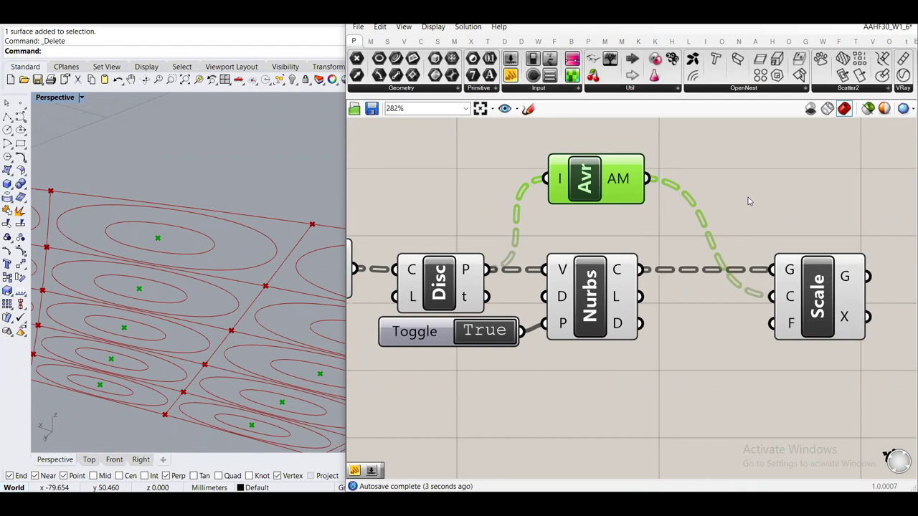
click(603, 228)
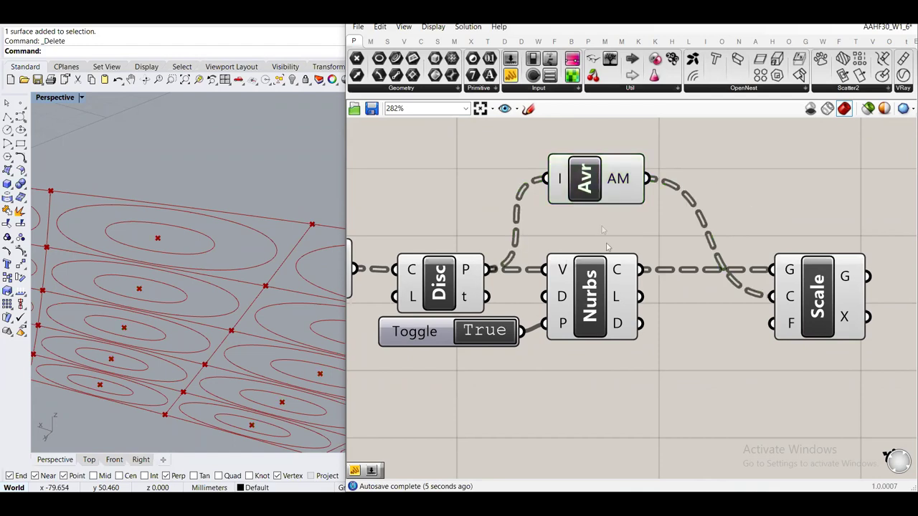
click(605, 306)
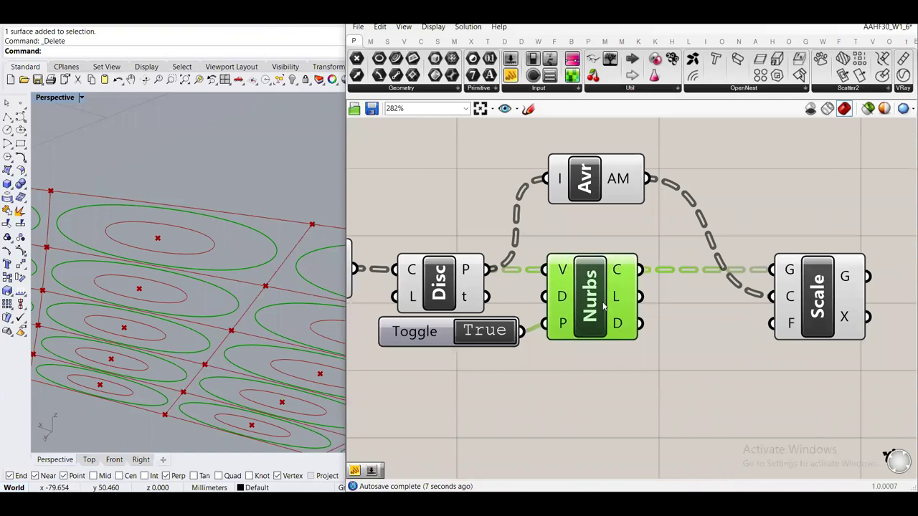
click(674, 357)
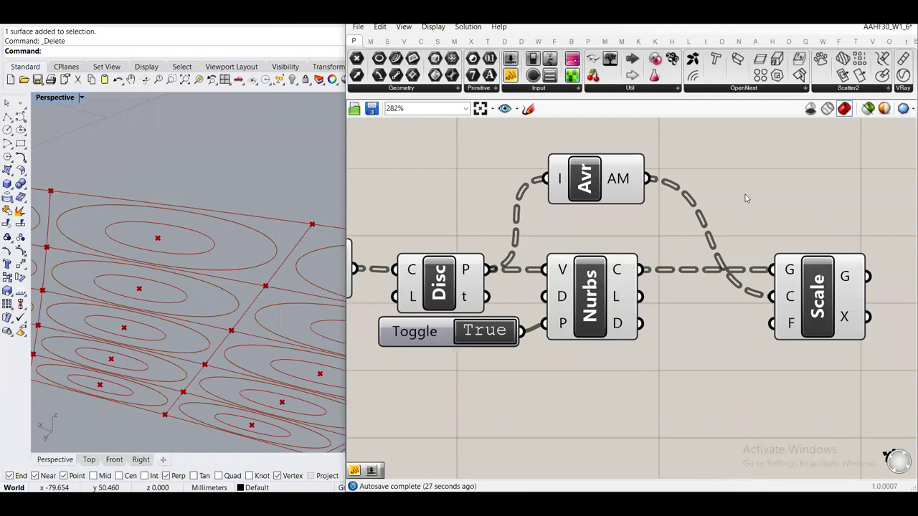
Add a text panel containing "a" and connect it to the Scale component's factor input
right_drag(825, 283, 799, 274)
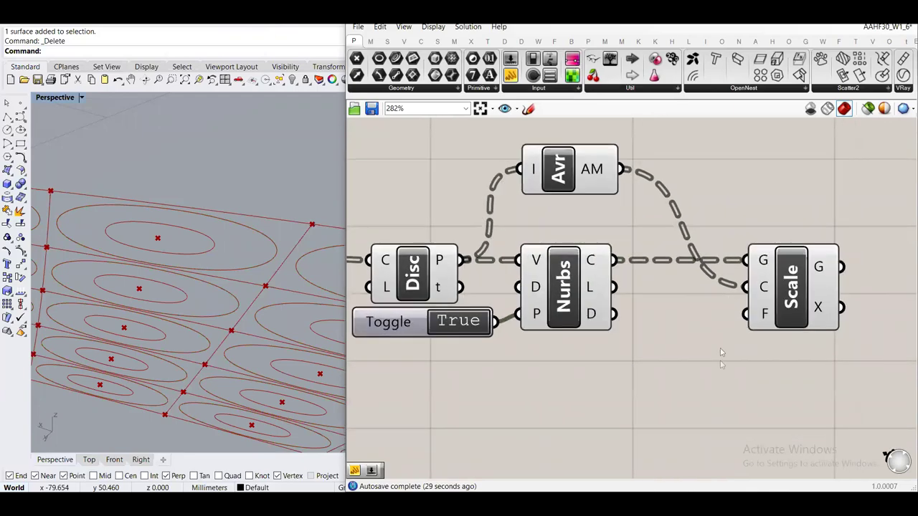
double_click(695, 393)
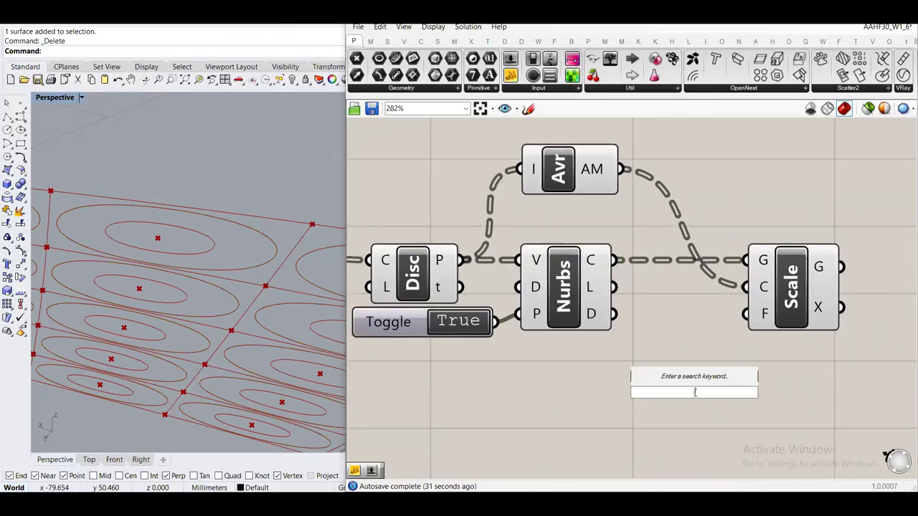
text(//a)
key(Return)
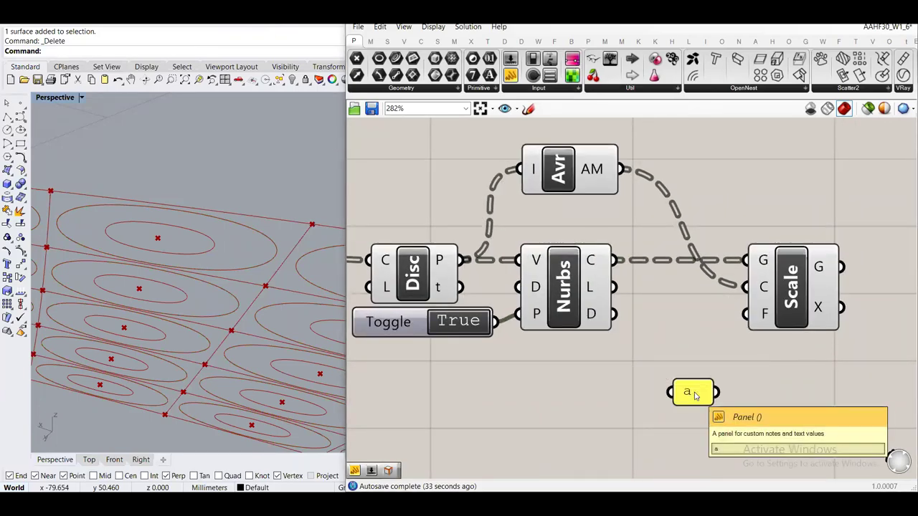
drag(719, 392, 747, 314)
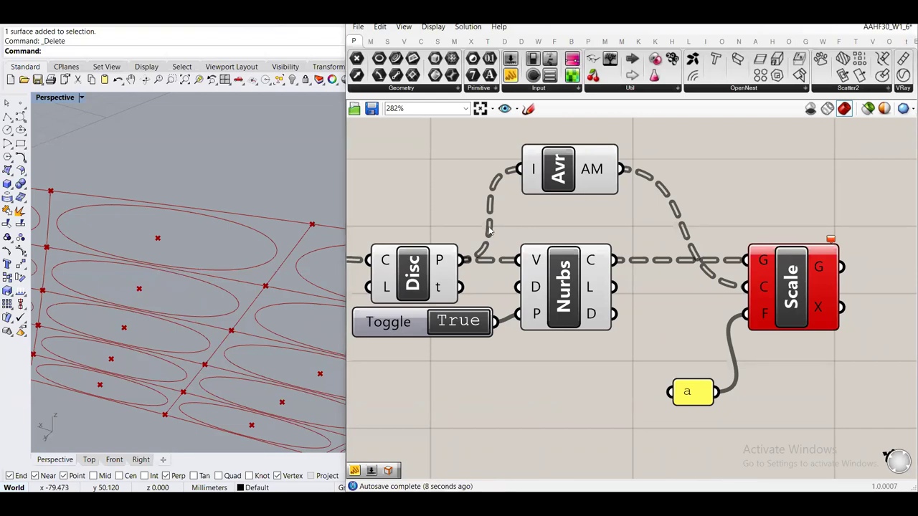
Try feeding the joined curves into the Average component, and reconnect the Disc points to it
right_drag(412, 253, 482, 287)
scroll(482, 286, up, 3)
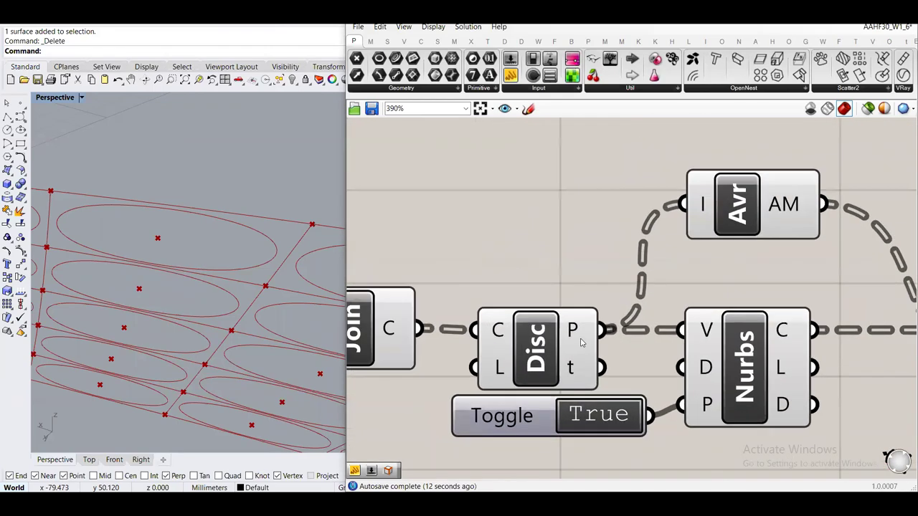
mouse_move(578, 336)
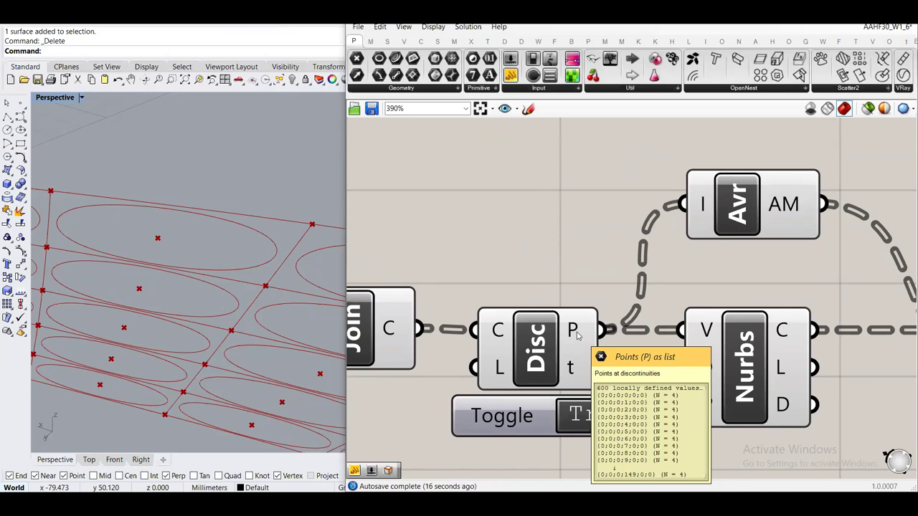
scroll(579, 335, down, 2)
drag(444, 329, 667, 224)
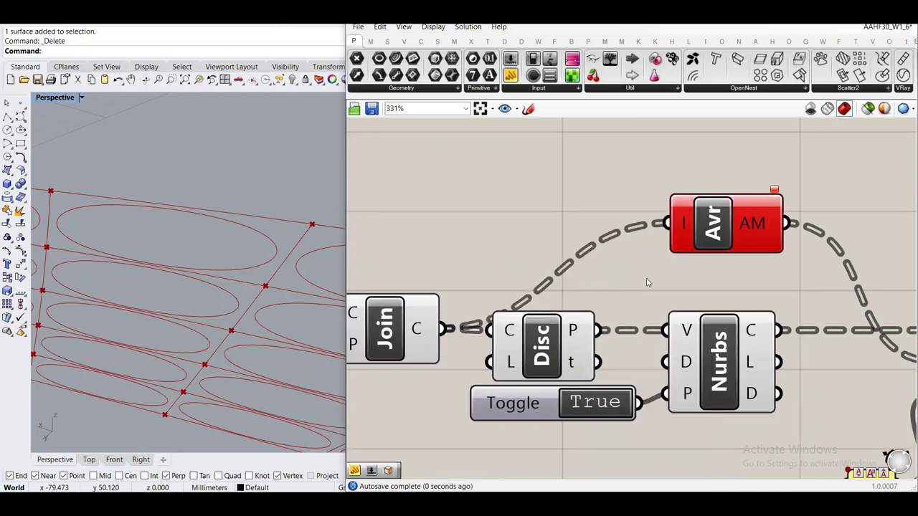
drag(598, 330, 666, 224)
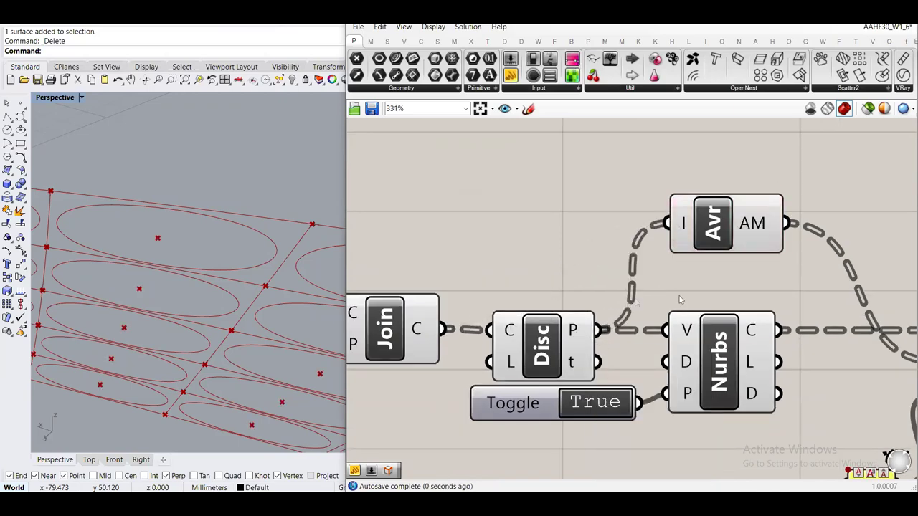
click(745, 231)
click(601, 294)
scroll(601, 294, down, 3)
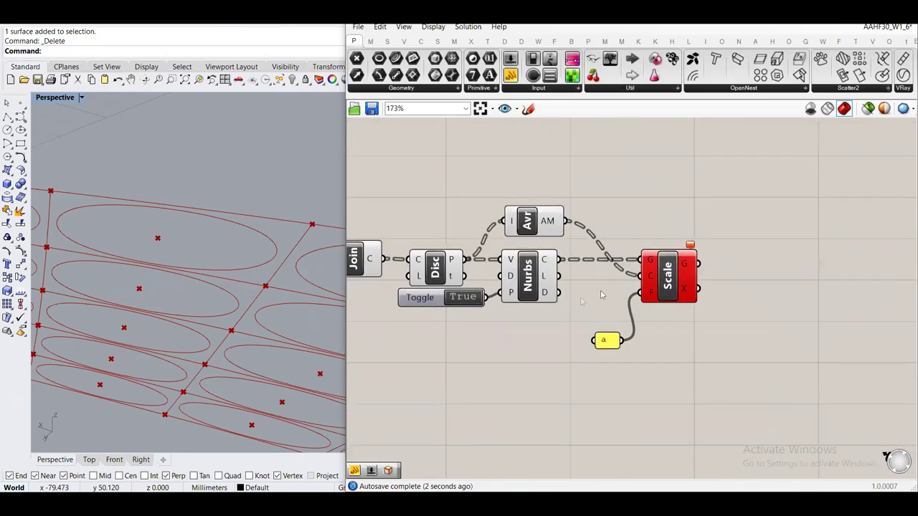
Read the Scale component's error message, disconnect the "a" panel from the factor input and delete it
scroll(566, 267, up, 2)
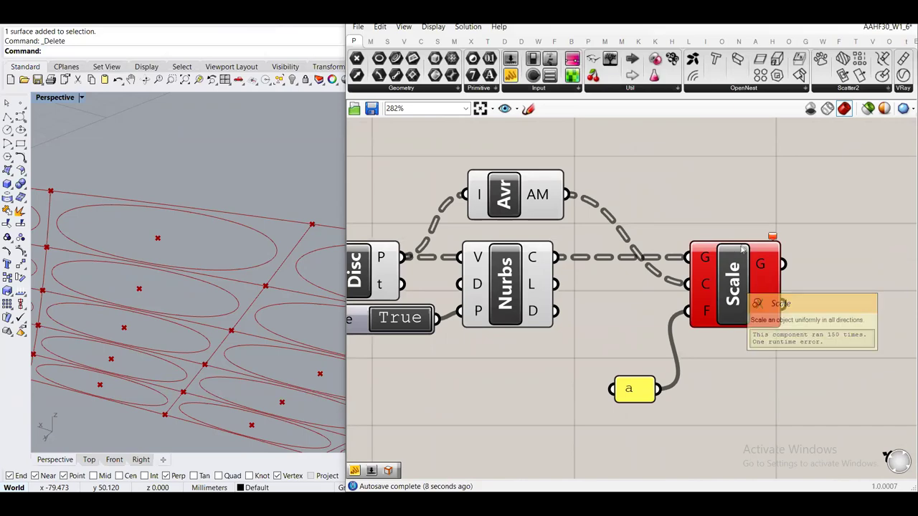
scroll(735, 282, up, 2)
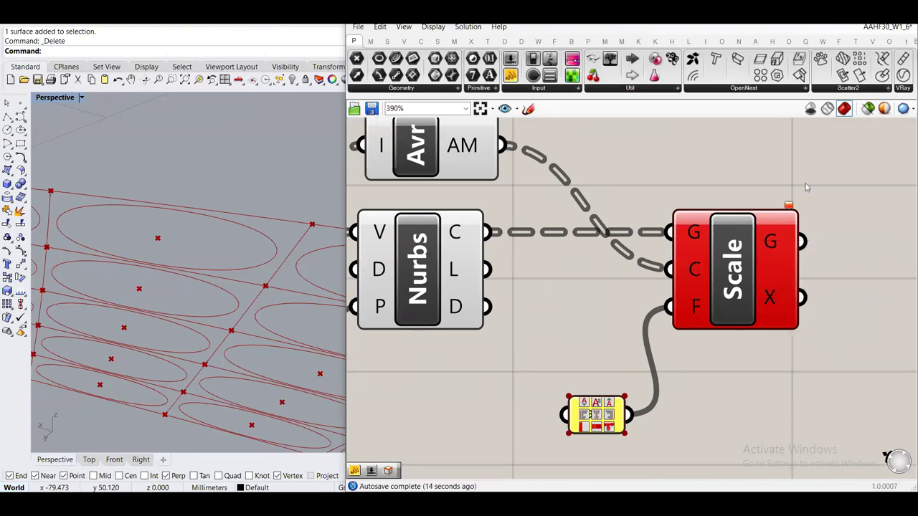
mouse_move(789, 206)
scroll(842, 312, down, 2)
right_drag(765, 385, 753, 349)
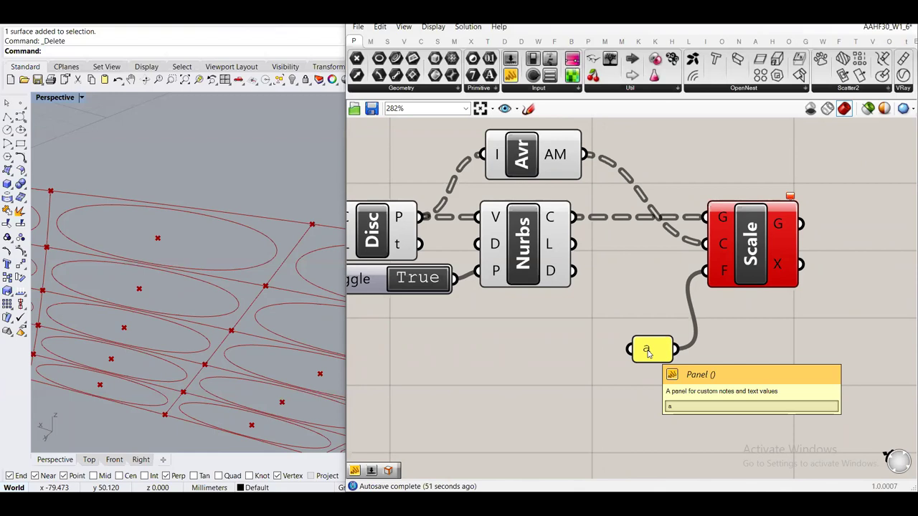
ctrl+drag(706, 271, 688, 362)
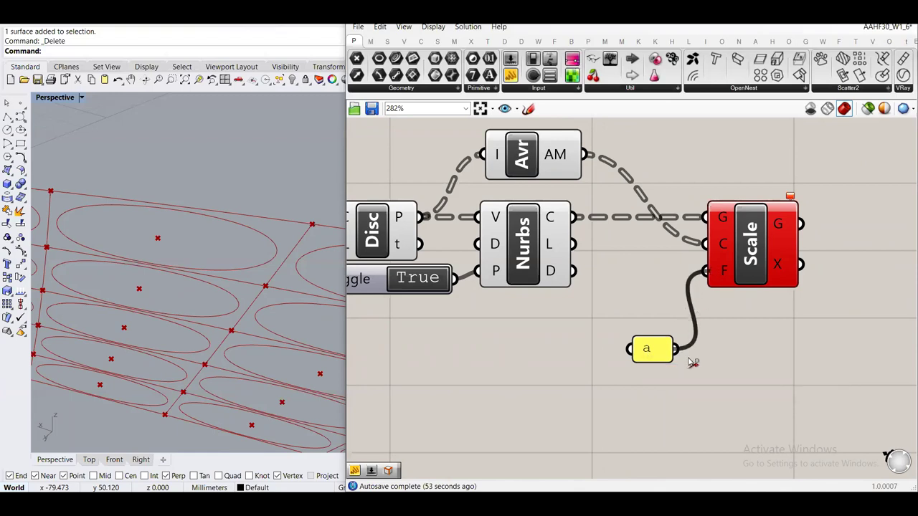
click(652, 351)
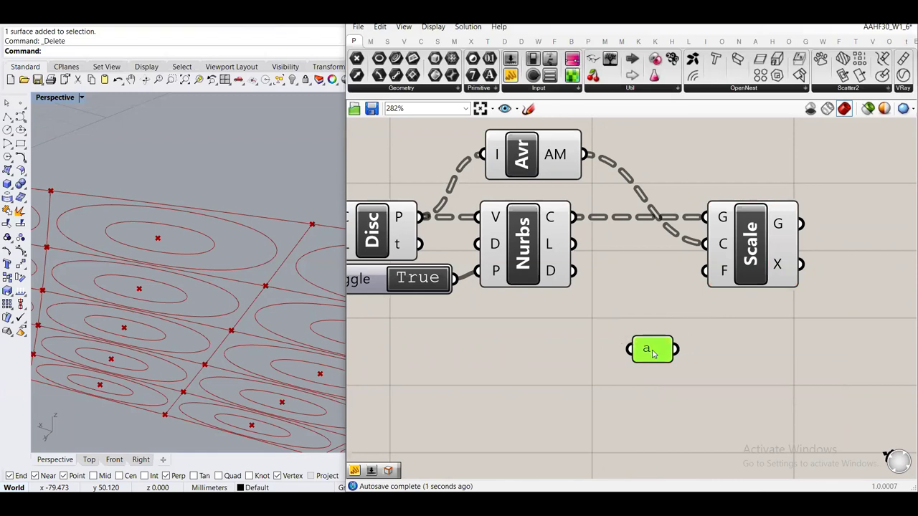
key(Delete)
Check the Scale component's default factor, add a 0.75 number slider and connect it to the factor input
right_click(603, 241)
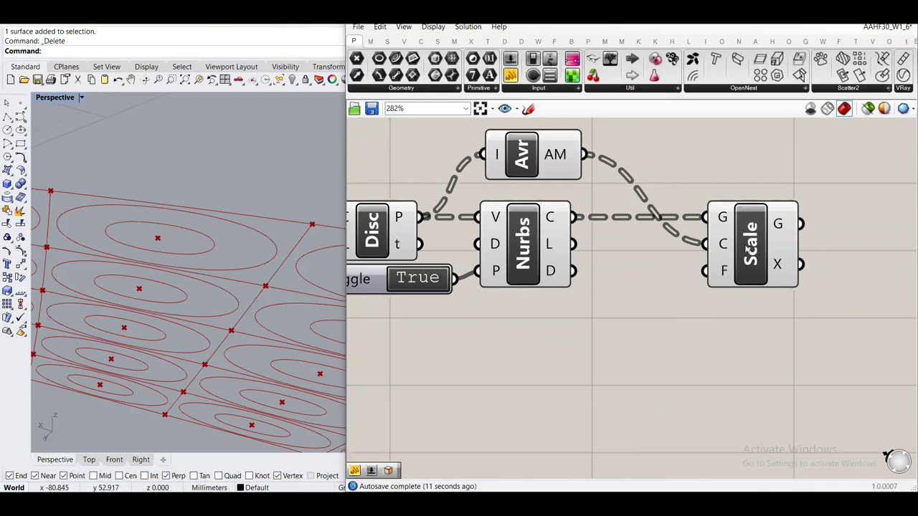
mouse_move(726, 277)
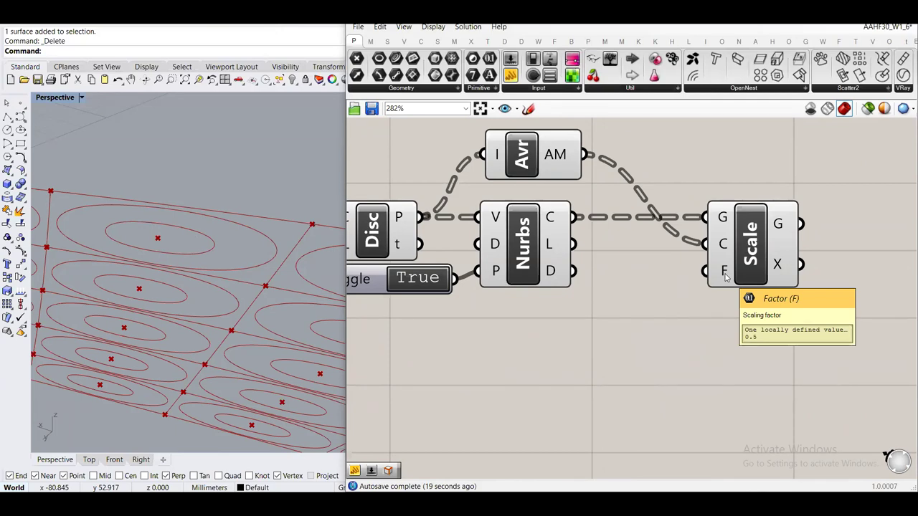
right_drag(200, 315, 141, 307)
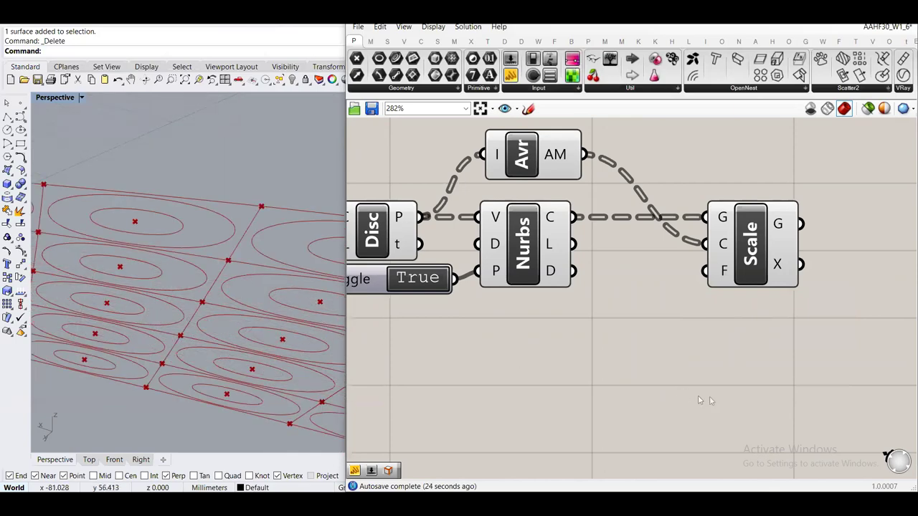
double_click(617, 383)
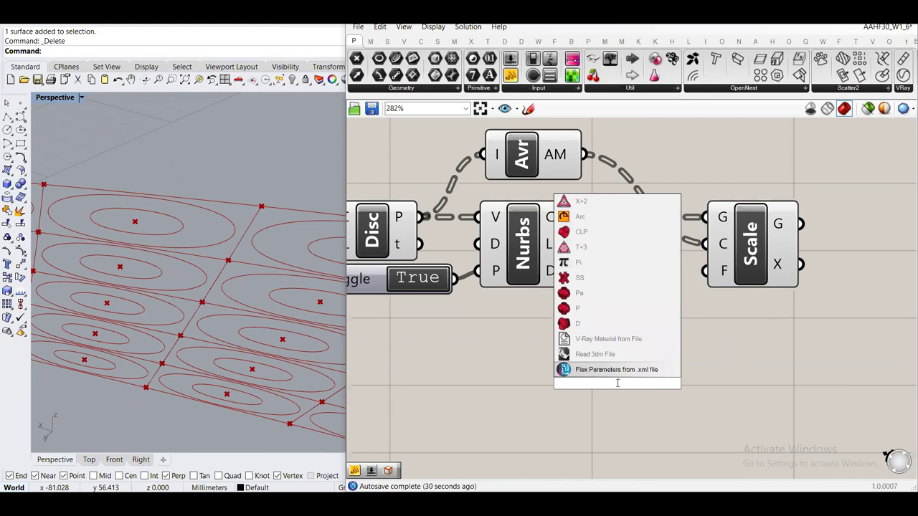
text(1)
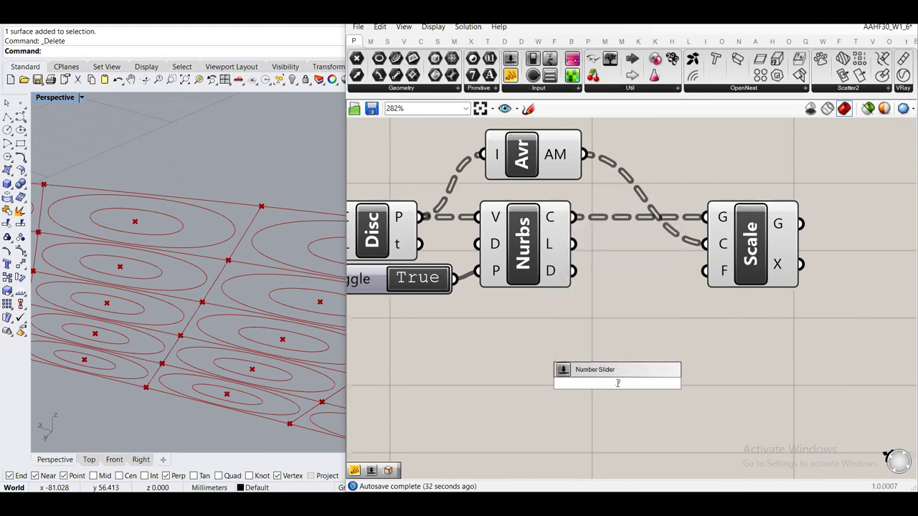
text(.75)
key(Return)
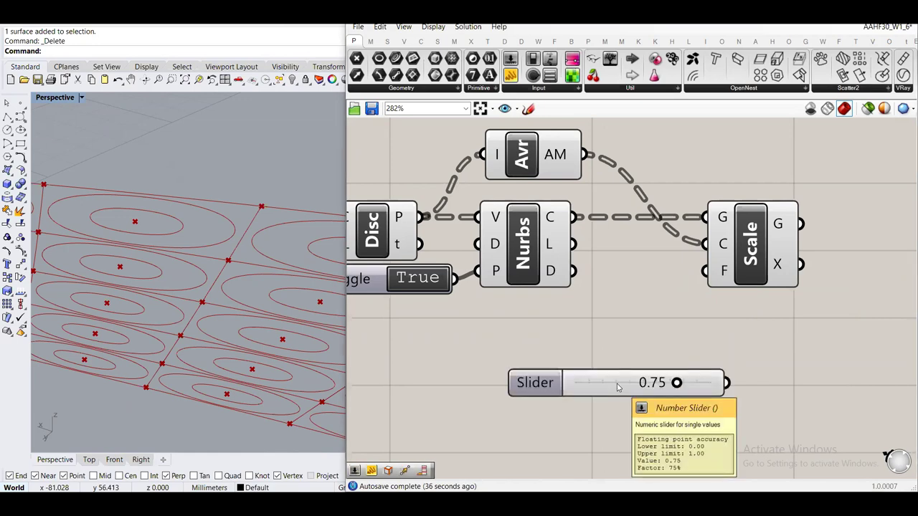
drag(727, 382, 721, 284)
Move the factor slider just below the Nurbs component and set it to 0.80
drag(707, 380, 645, 362)
drag(638, 363, 637, 363)
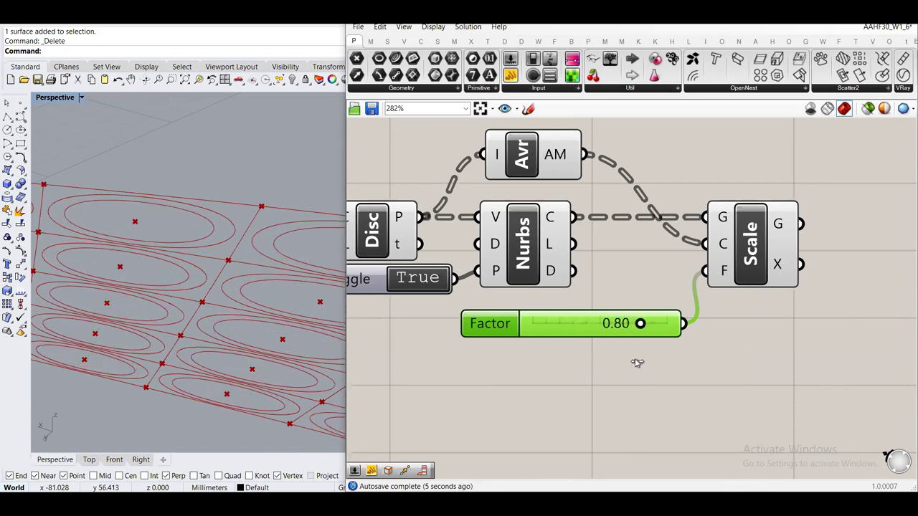
click(678, 358)
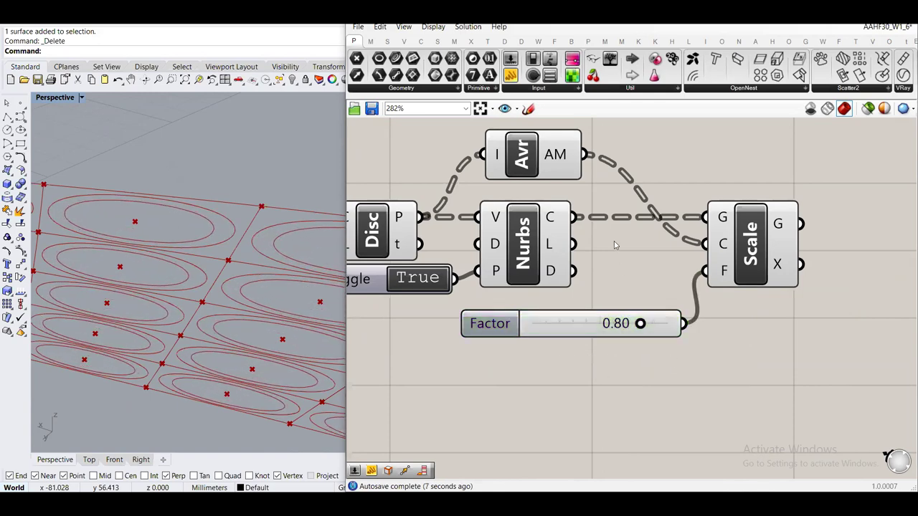
Turn off the previews of the Disc, Average and Nurbs components so only the panel edges and scaled curves are drawn
scroll(605, 253, down, 3)
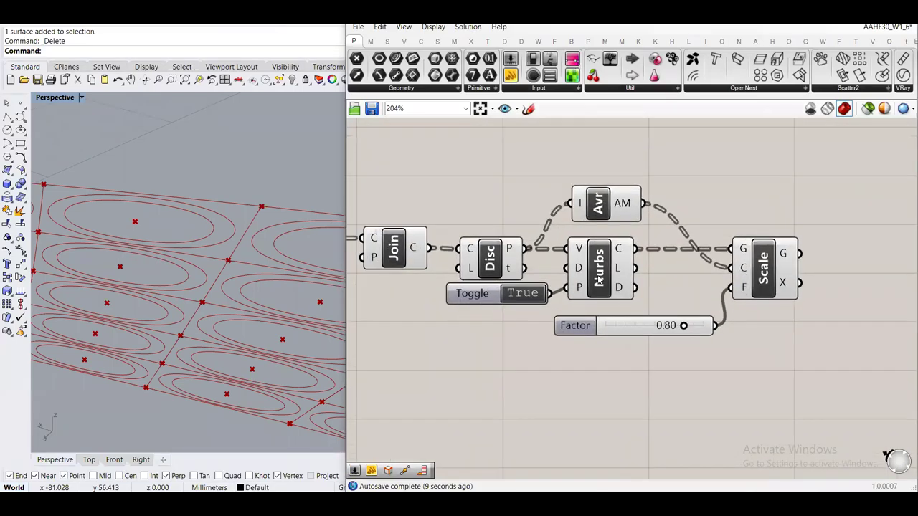
scroll(215, 302, down, 5)
right_drag(237, 298, 256, 287)
scroll(190, 183, up, 8)
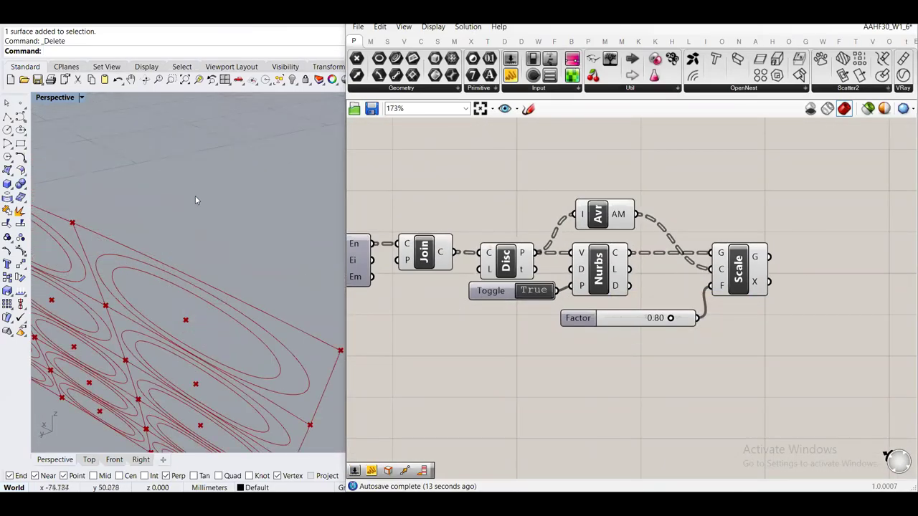
right_drag(196, 200, 223, 200)
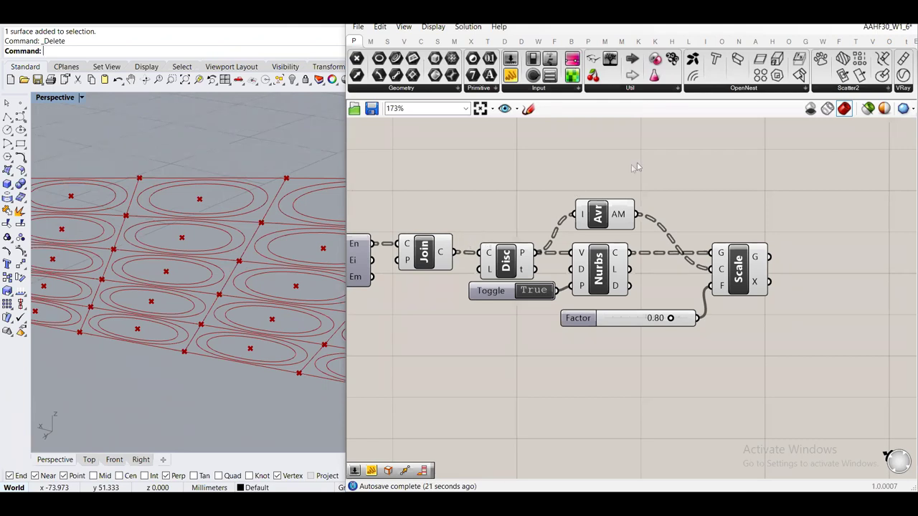
drag(645, 147, 488, 297)
middle_click(488, 297)
click(524, 261)
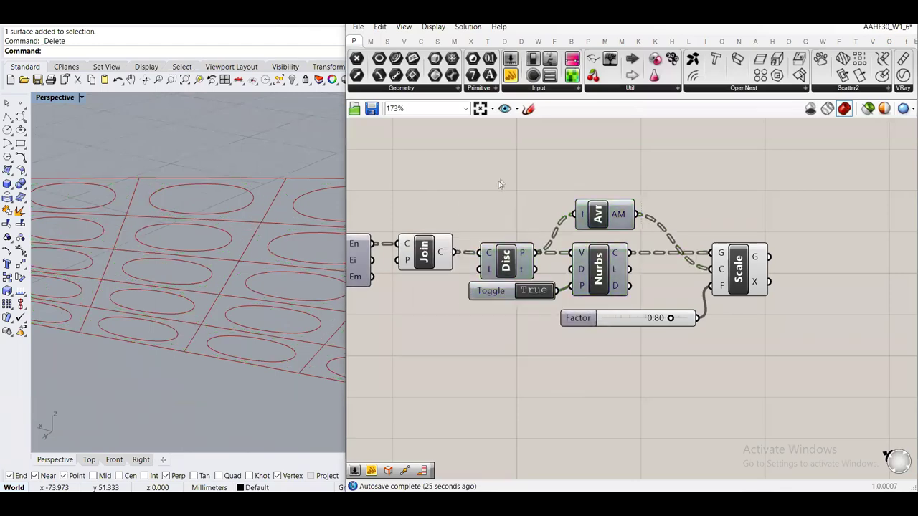
Highlight the outputs of the Join and Scale components in turn to compare the panel outlines with the scaled curves
click(436, 198)
click(423, 256)
click(738, 269)
ctrl+click(738, 271)
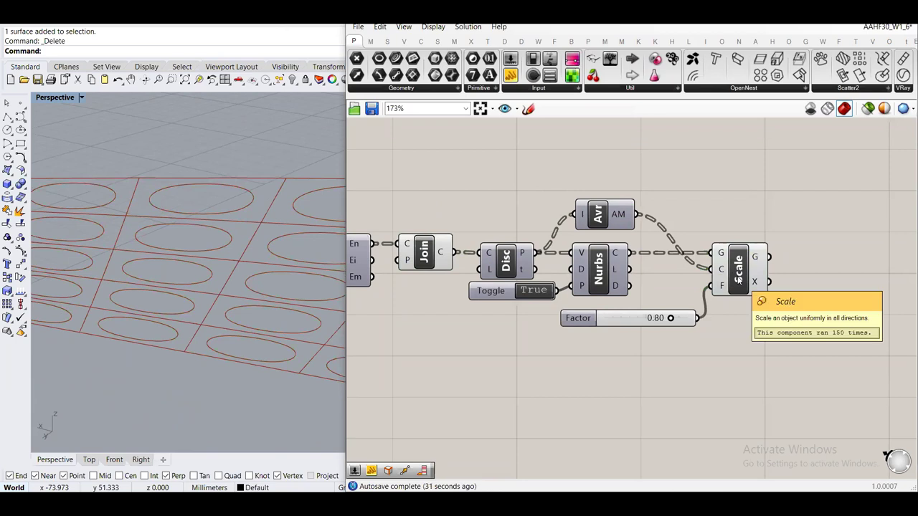
click(738, 279)
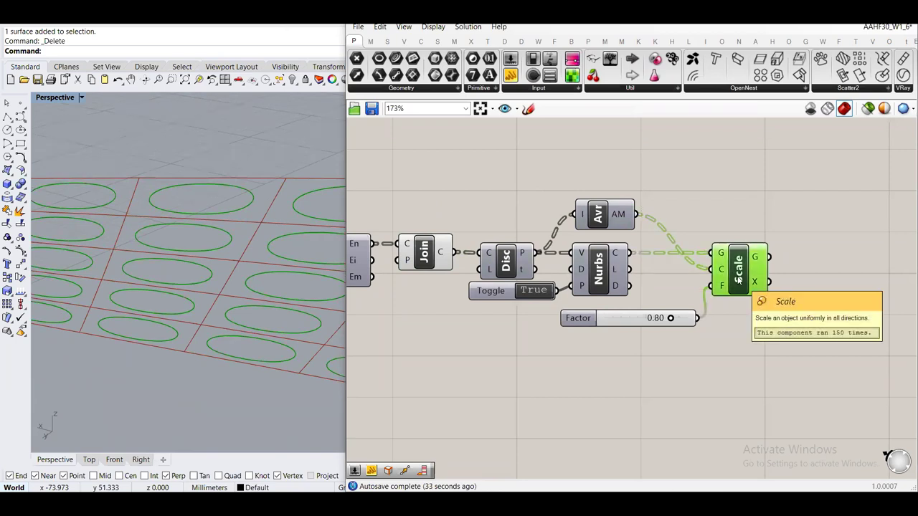
click(708, 200)
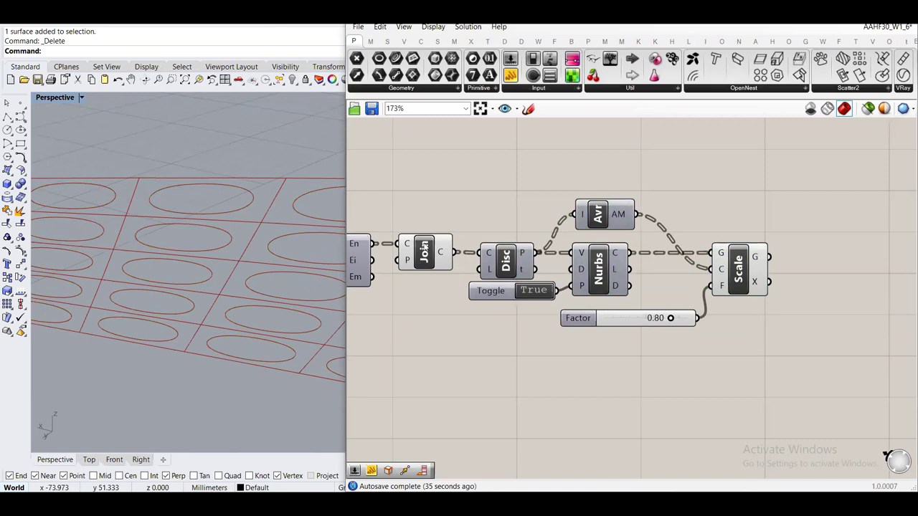
click(423, 252)
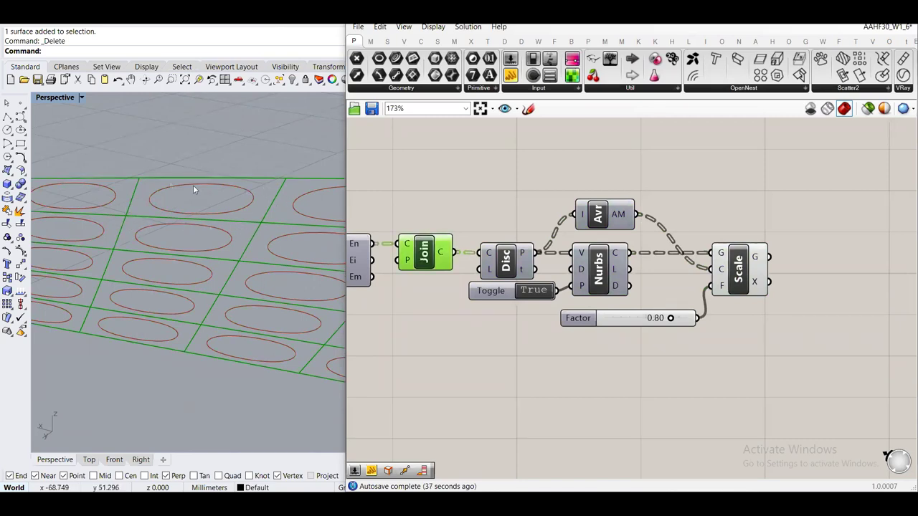
click(491, 203)
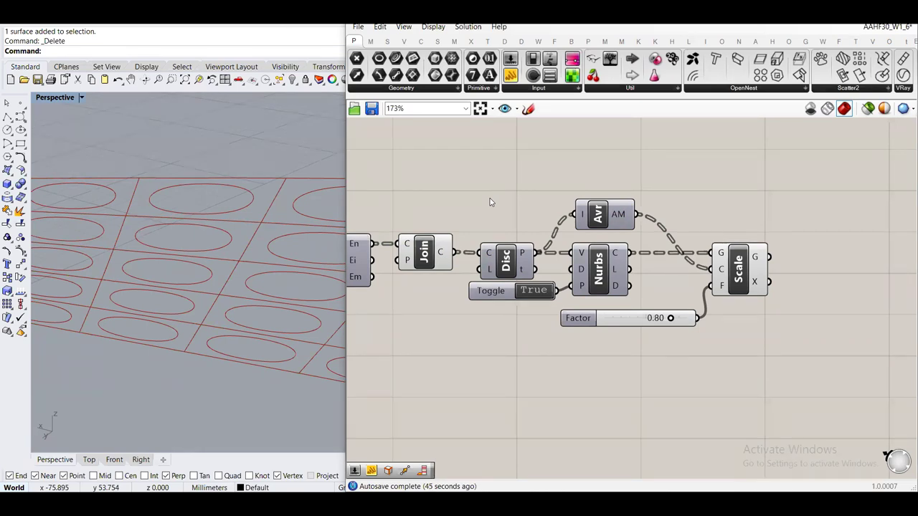
Examine the scaled curves within the panel grid from several angles and distances along the whole surface in Rhino
scroll(221, 202, down, 5)
right_drag(221, 202, 185, 201)
right_drag(232, 221, 291, 194)
scroll(292, 191, up, 5)
scroll(246, 211, down, 6)
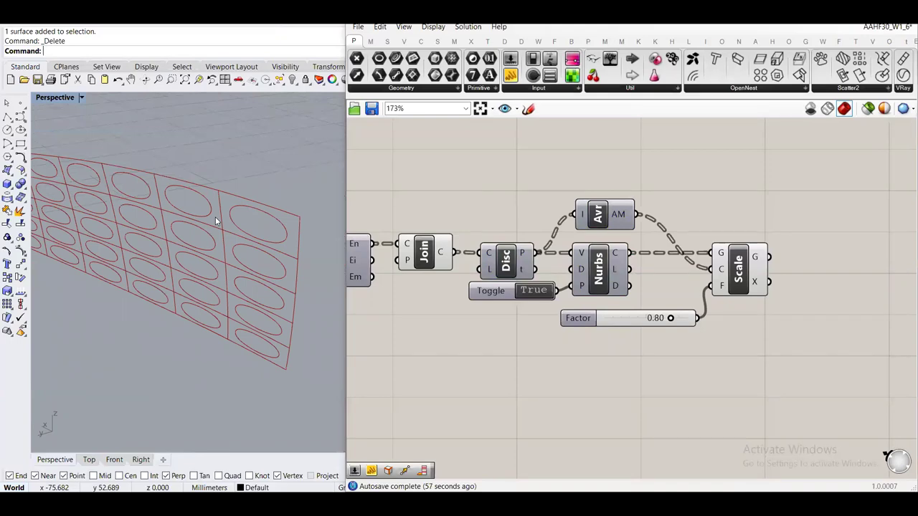
right_drag(215, 217, 297, 198)
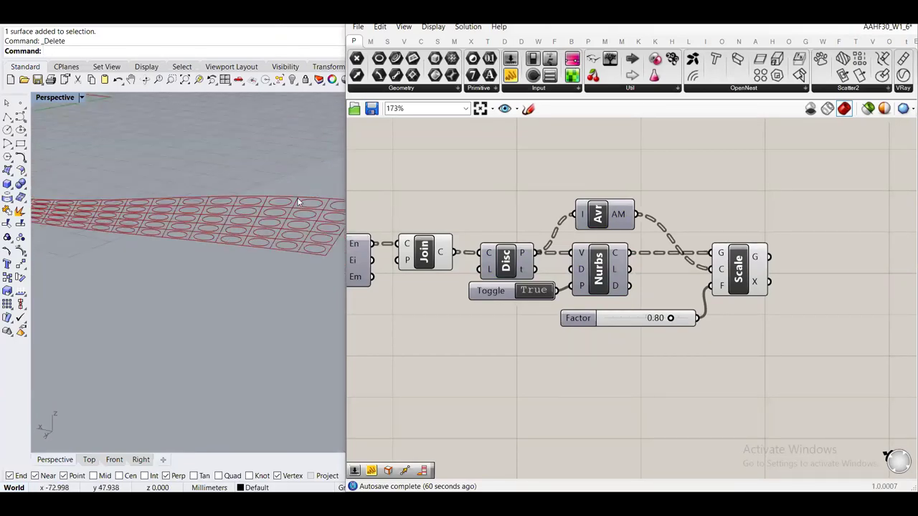
key(alt+Tab)
right_drag(365, 199, 509, 203)
scroll(517, 197, up, 4)
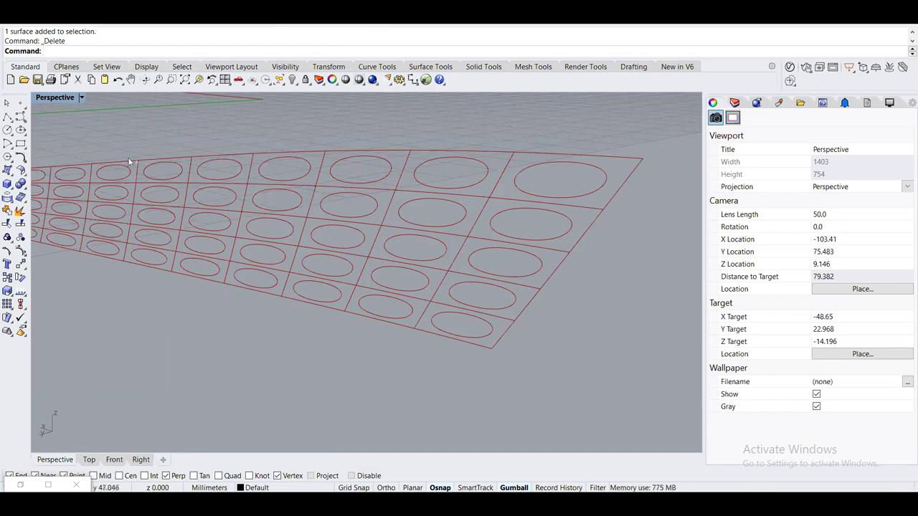
right_drag(581, 232, 243, 235)
scroll(186, 189, up, 5)
scroll(198, 194, up, 3)
scroll(198, 193, up, 2)
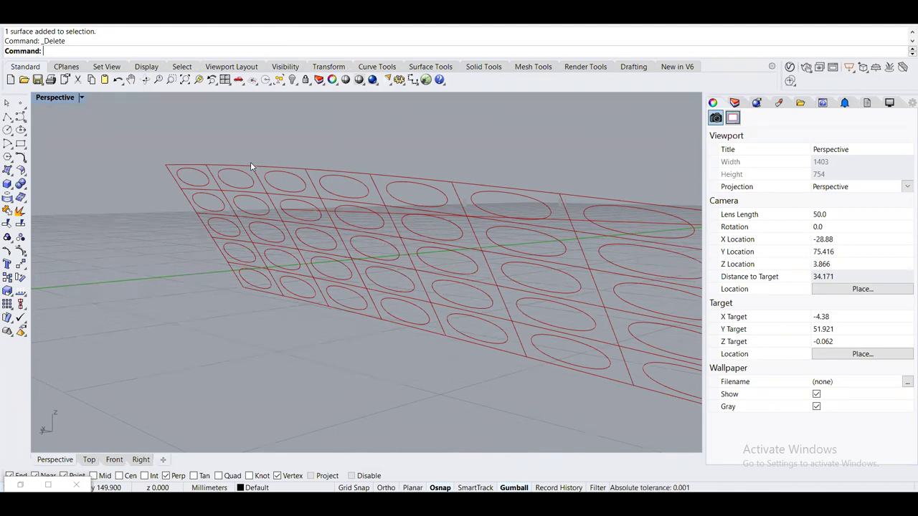
click(20, 484)
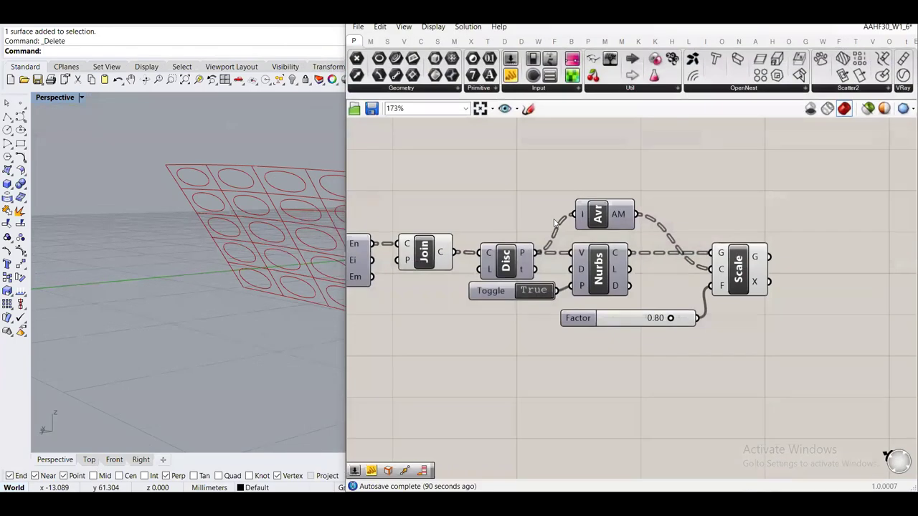
right_drag(295, 151, 217, 179)
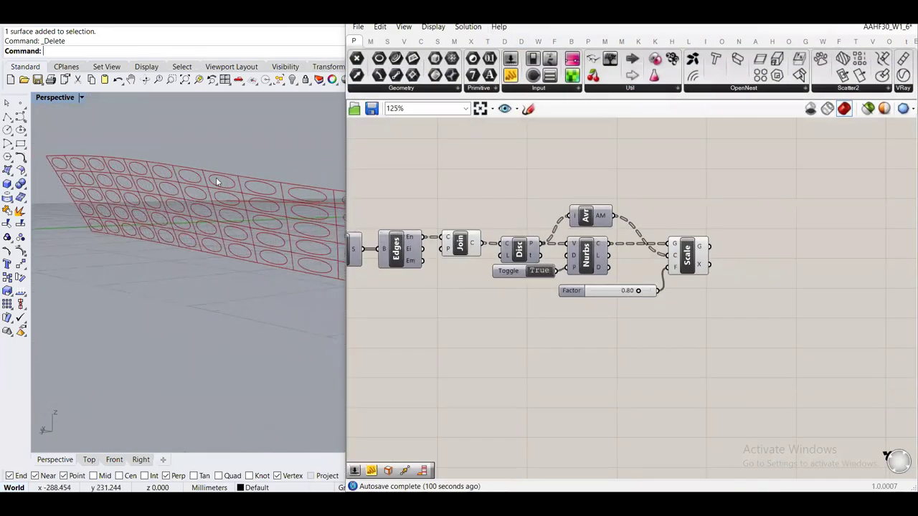
scroll(216, 177, up, 3)
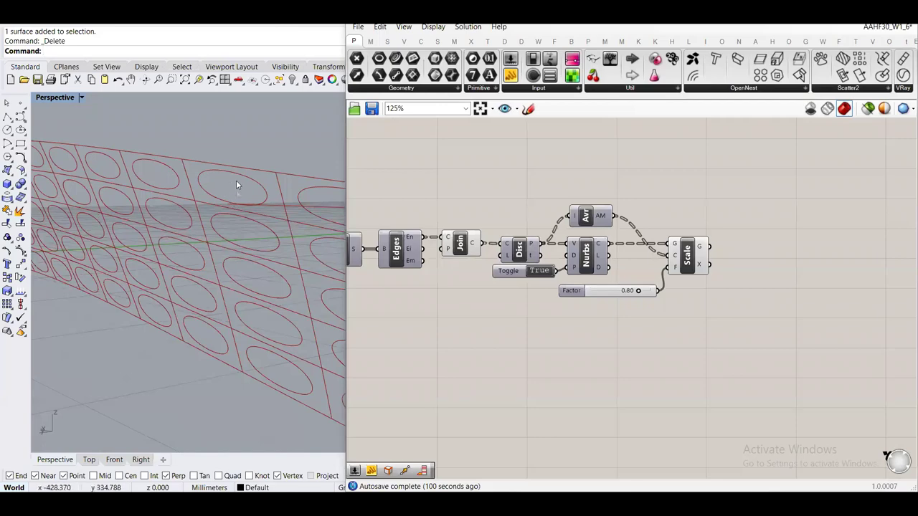
Turn the Average component's preview back on to display the panel centre points
right_drag(472, 228, 573, 223)
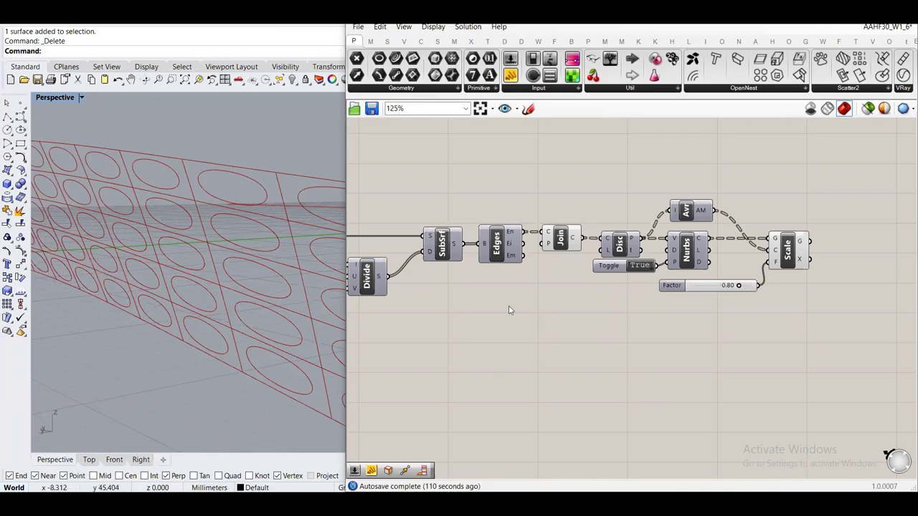
scroll(594, 216, up, 3)
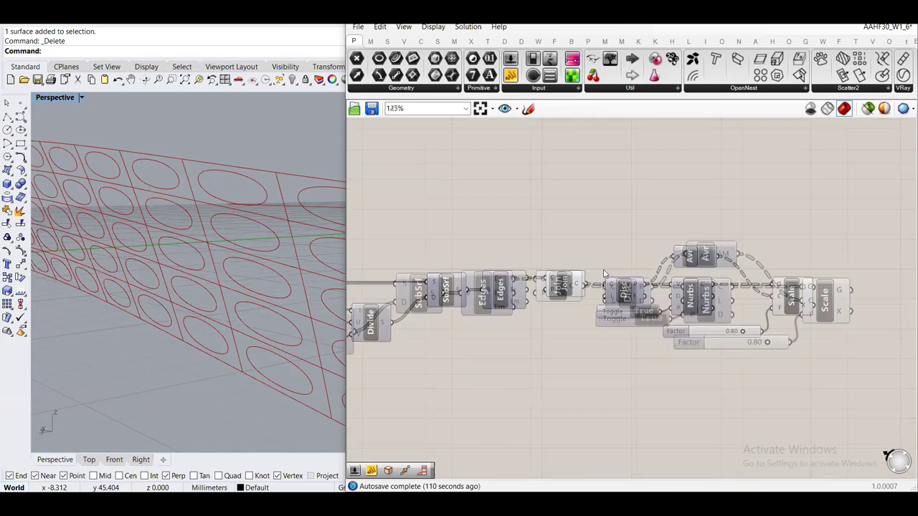
click(631, 302)
right_drag(651, 232, 538, 257)
click(613, 271)
middle_click(613, 271)
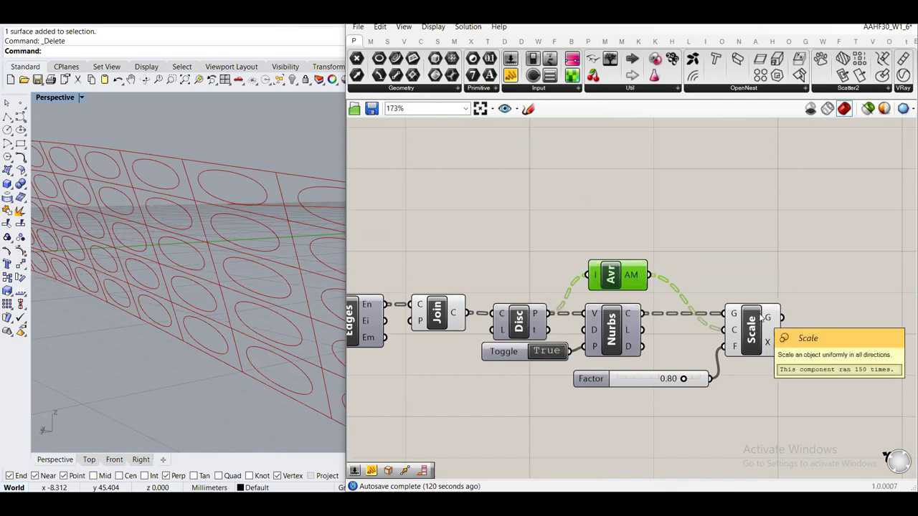
click(726, 250)
click(621, 281)
middle_click(621, 281)
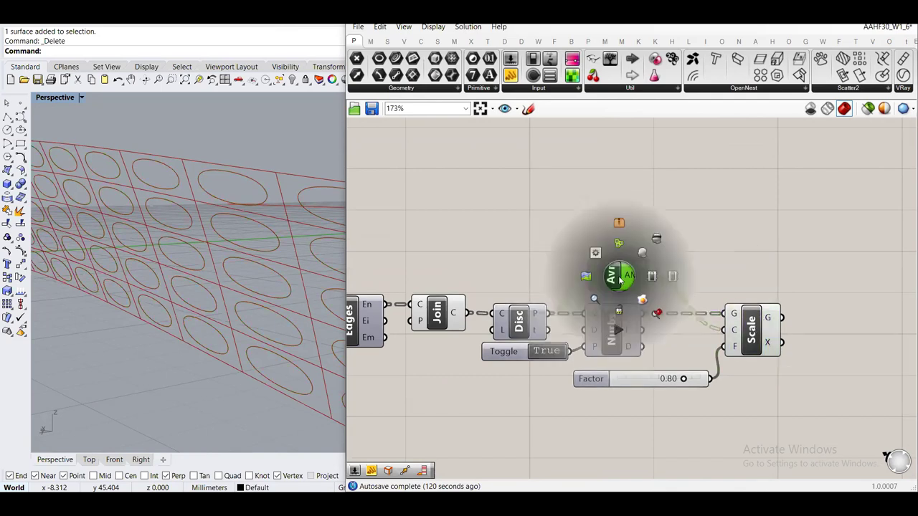
click(641, 252)
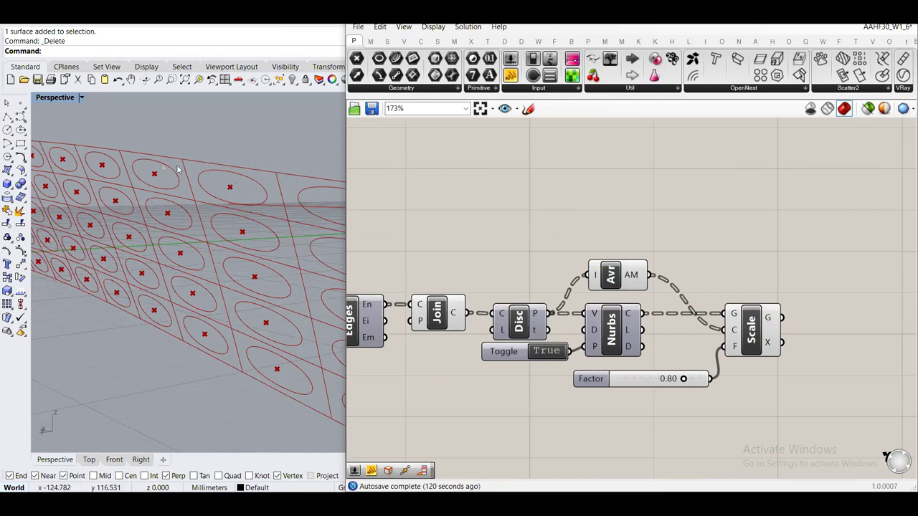
Add a Point parameter above the Scale component and connect the Average component's AM output to it
scroll(553, 233, down, 1)
right_drag(533, 248, 619, 234)
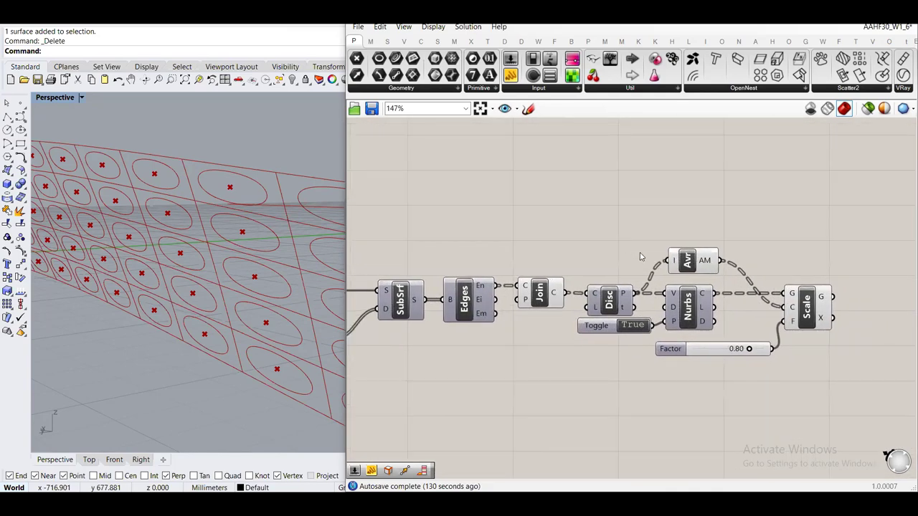
scroll(641, 254, down, 2)
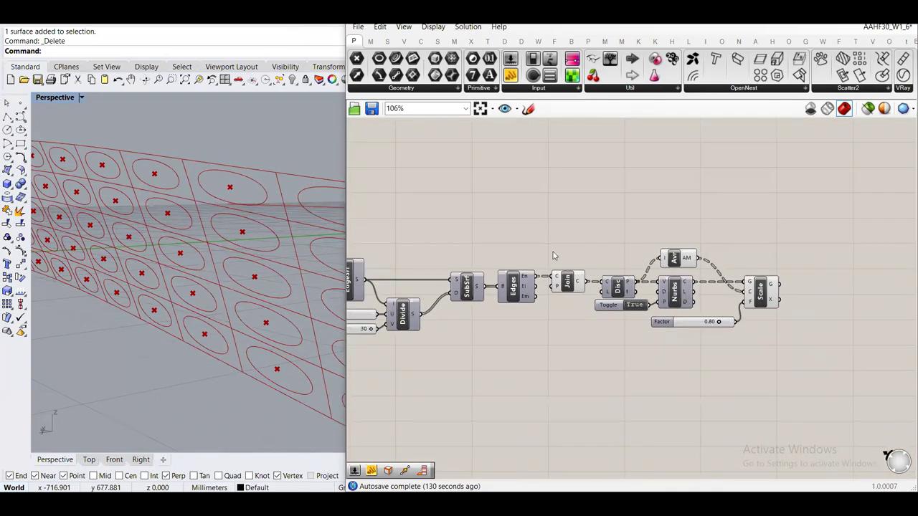
scroll(653, 256, up, 4)
right_drag(687, 260, 613, 276)
double_click(646, 236)
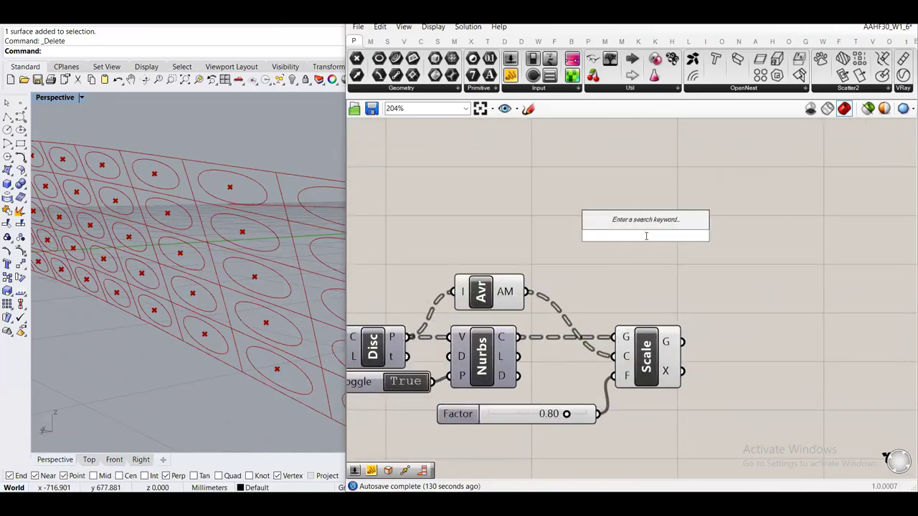
text(point)
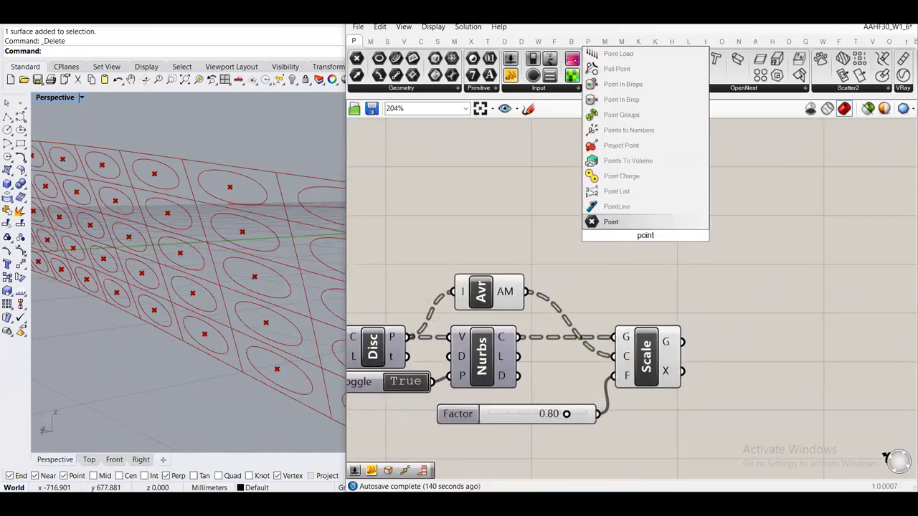
click(611, 221)
drag(635, 236, 627, 272)
scroll(534, 263, up, 2)
drag(527, 294, 685, 166)
click(654, 264)
right_drag(634, 211, 641, 263)
mouse_move(695, 213)
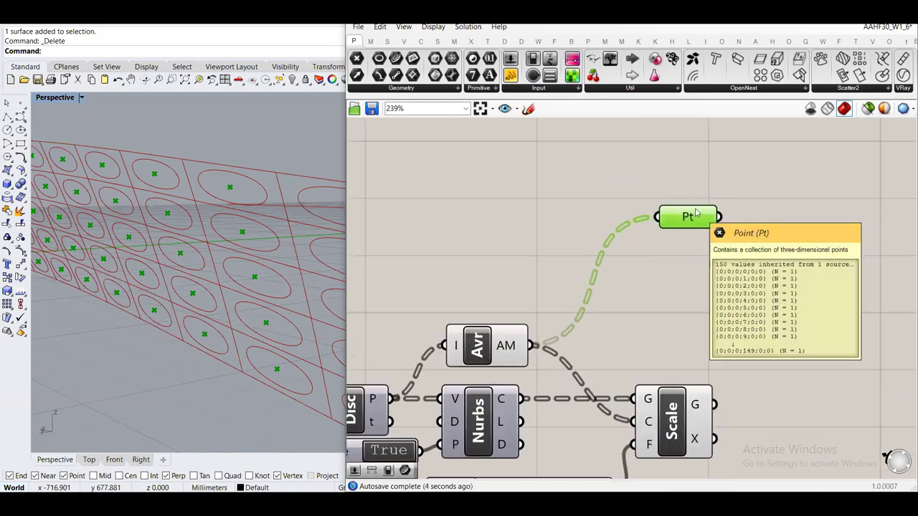
Turn off the Average component's preview so the centre points are drawn only by the Point parameter
click(482, 339)
middle_click(478, 338)
click(543, 276)
right_drag(543, 277, 495, 293)
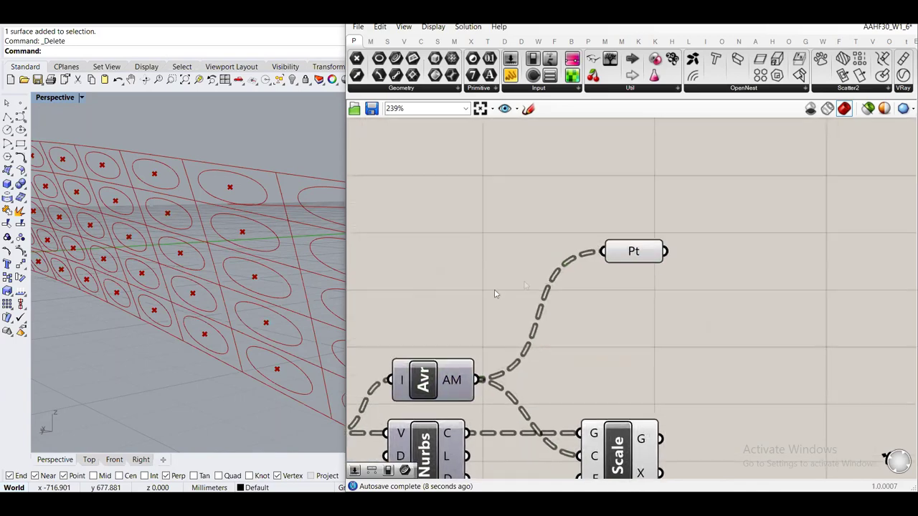
Rename the Point parameter as "Center points of each panel"
click(629, 255)
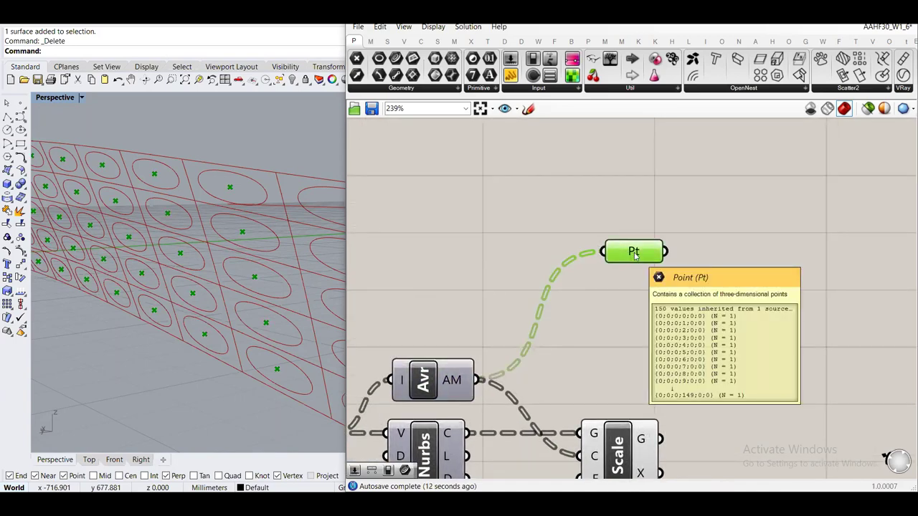
right_click(635, 256)
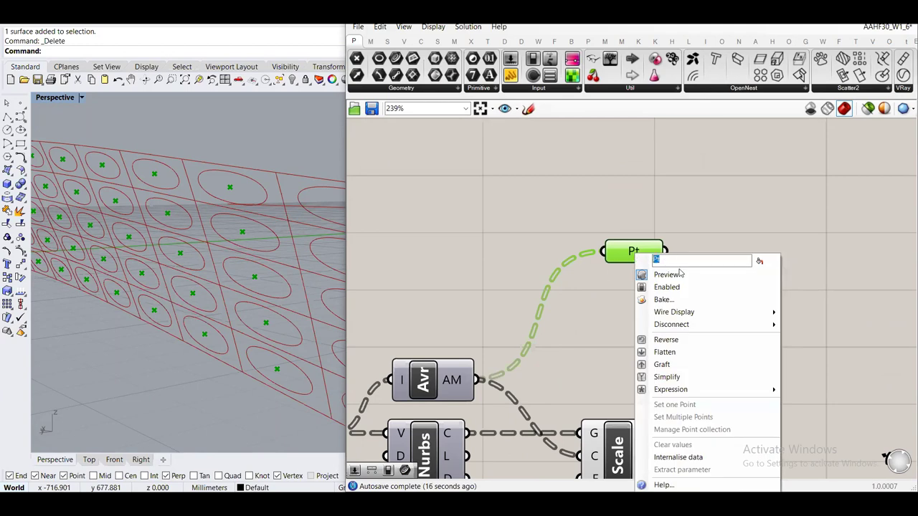
text(Center points)
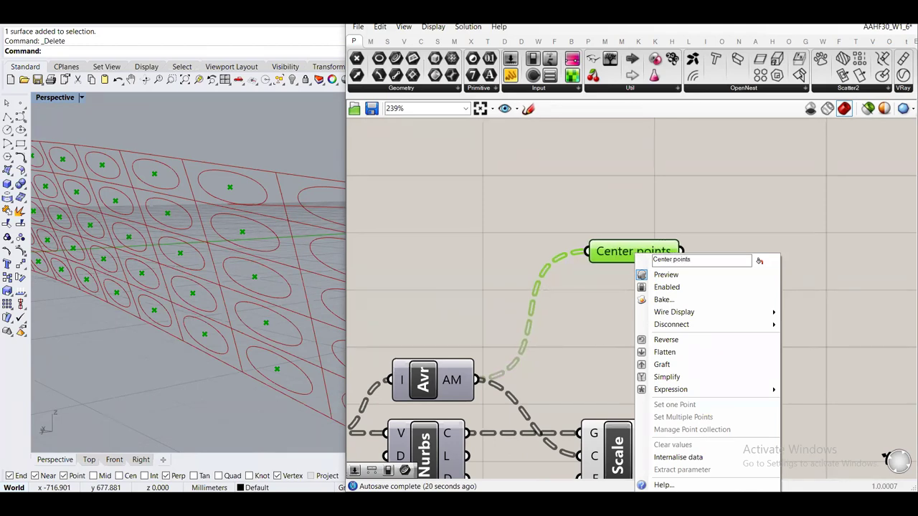
text( of each panel)
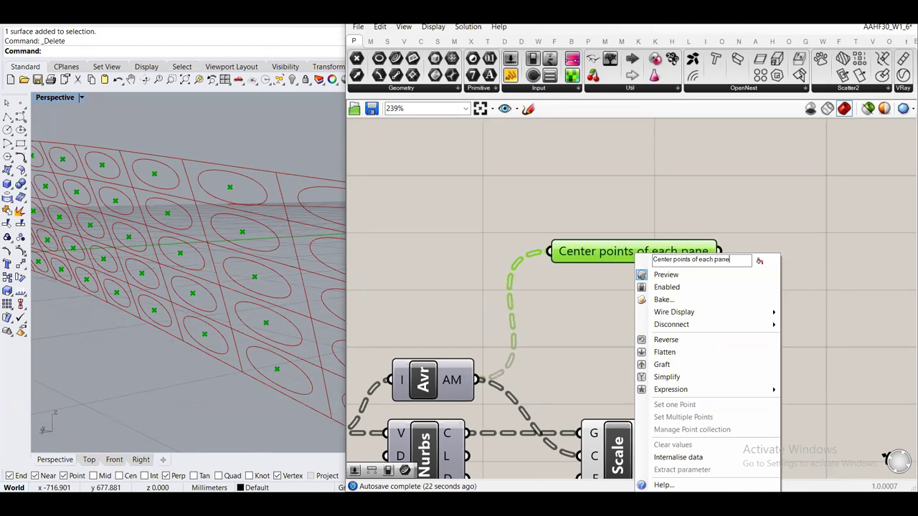
click(652, 220)
click(614, 258)
click(556, 191)
scroll(556, 191, down, 4)
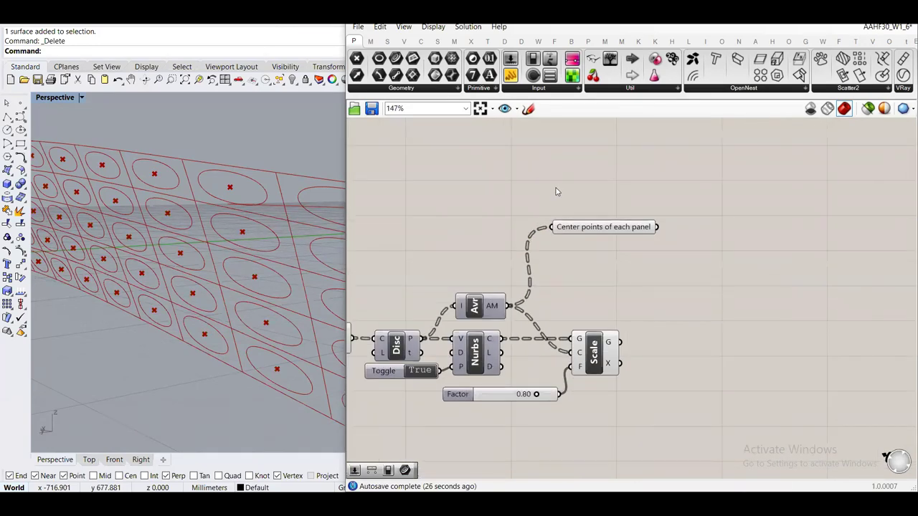
Trace the definition upstream from the Scale component and inspect the EdgeSrf component that supplies the wall surface
right_drag(500, 225, 702, 229)
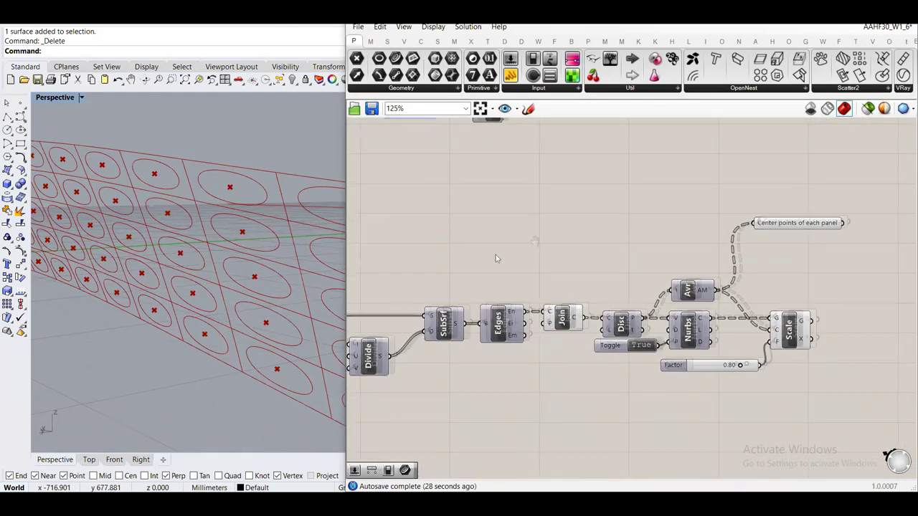
right_drag(498, 256, 658, 211)
right_drag(482, 270, 516, 264)
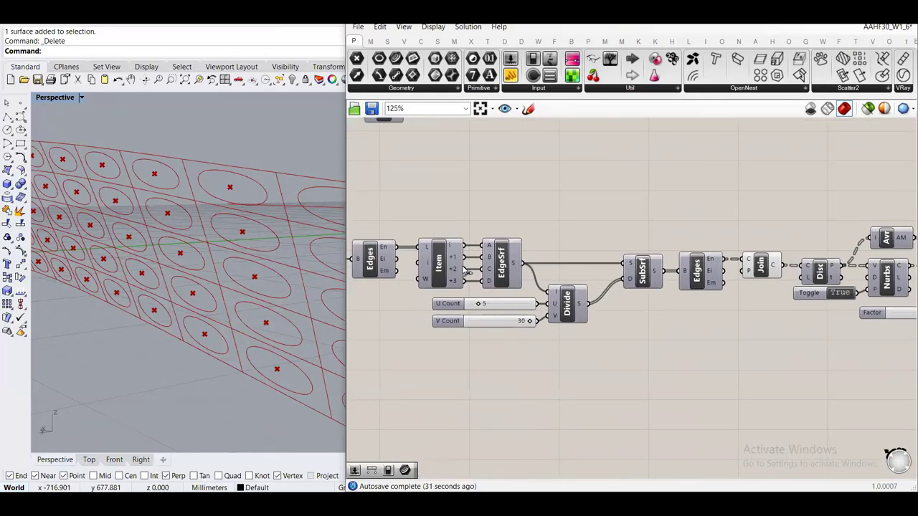
right_drag(605, 274, 567, 276)
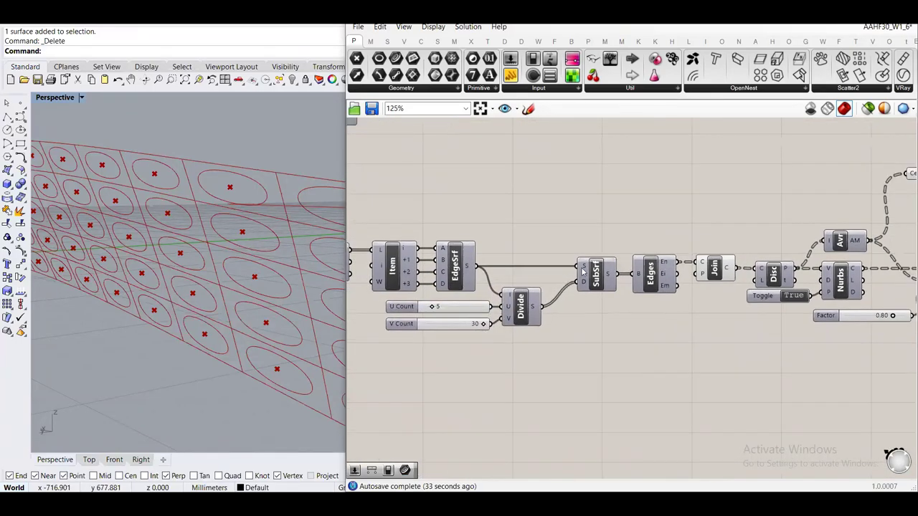
scroll(584, 271, up, 1)
right_drag(454, 257, 482, 308)
scroll(459, 294, up, 2)
click(483, 309)
middle_click(483, 308)
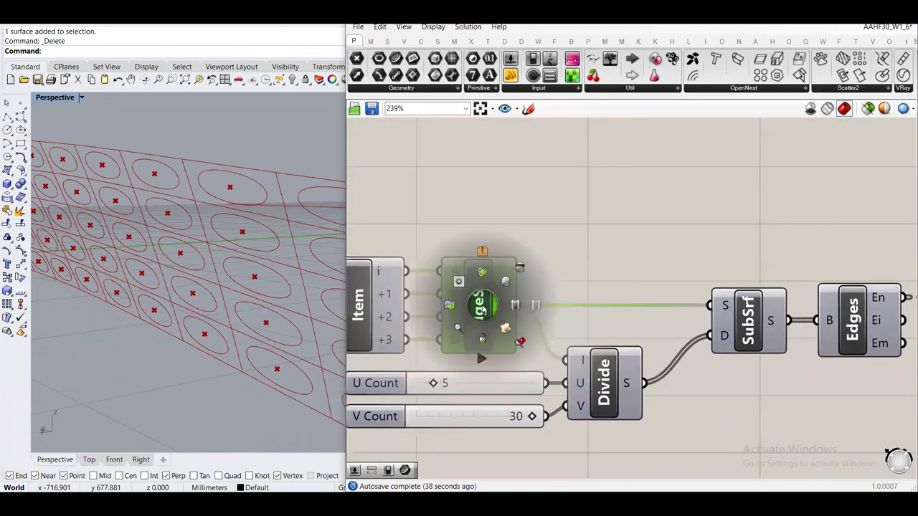
click(508, 286)
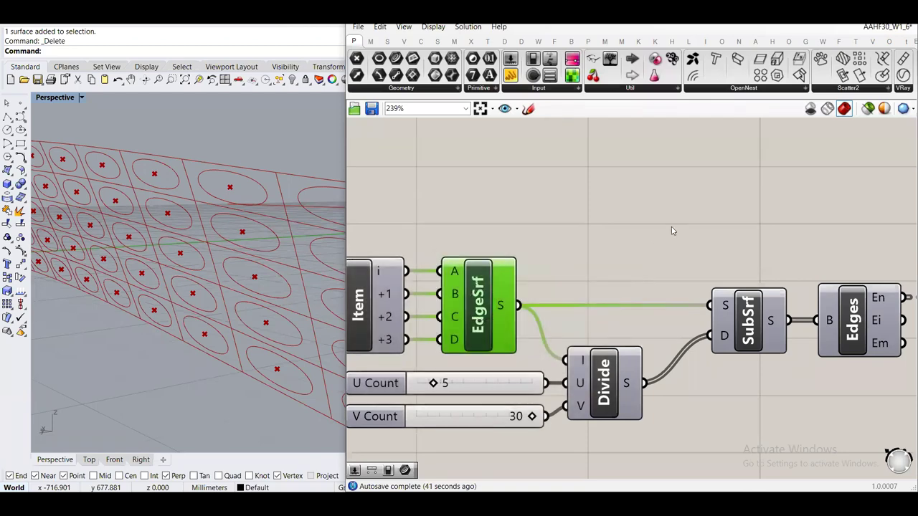
Examine the source surface and the naked edge curves output by the first Edges component, comparing them with the wall in the viewport
scroll(671, 227, down, 2)
right_drag(502, 308, 646, 315)
scroll(514, 314, up, 2)
click(514, 314)
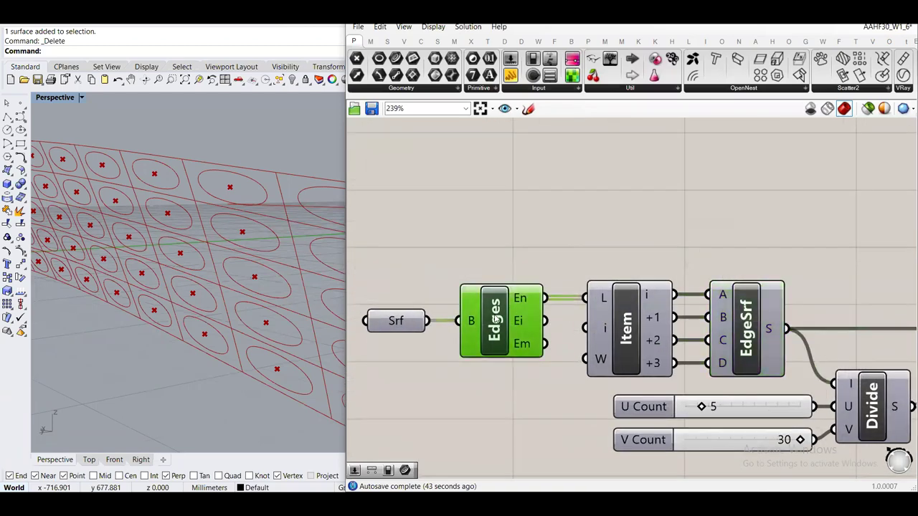
click(400, 334)
click(410, 270)
click(498, 326)
click(523, 265)
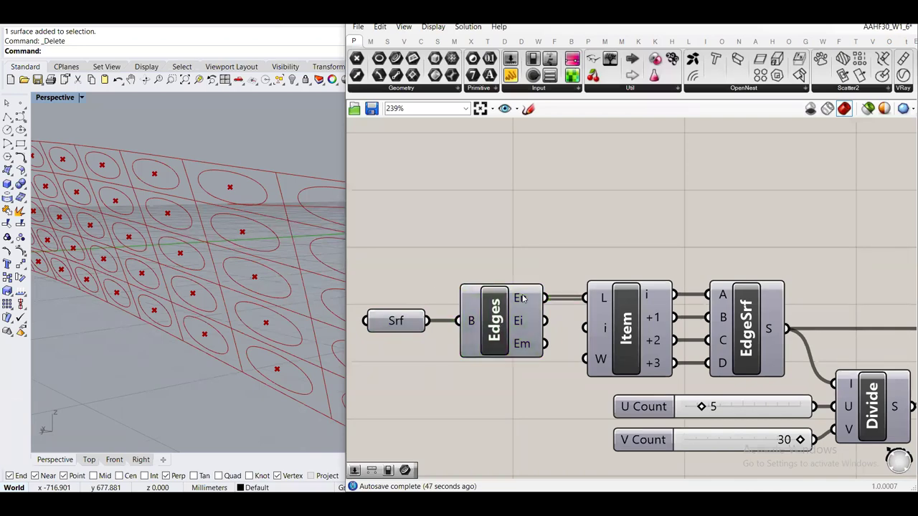
mouse_move(523, 298)
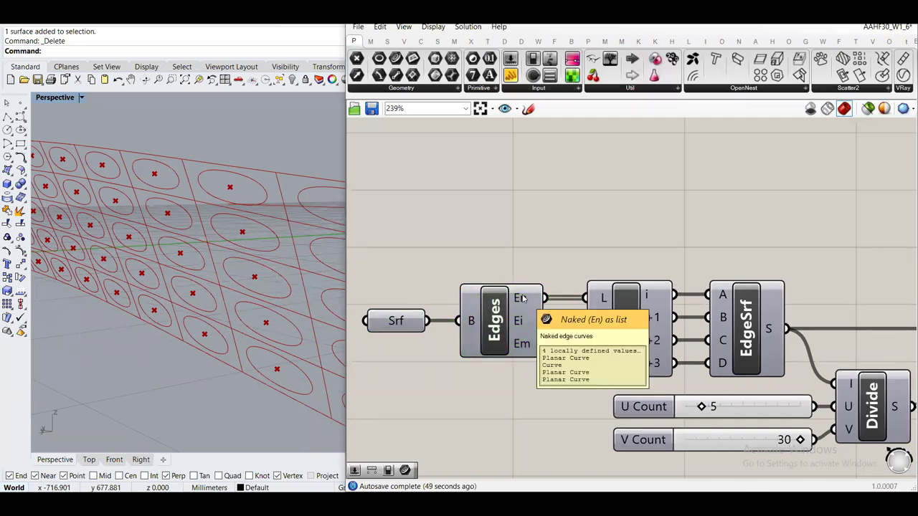
scroll(215, 206, down, 10)
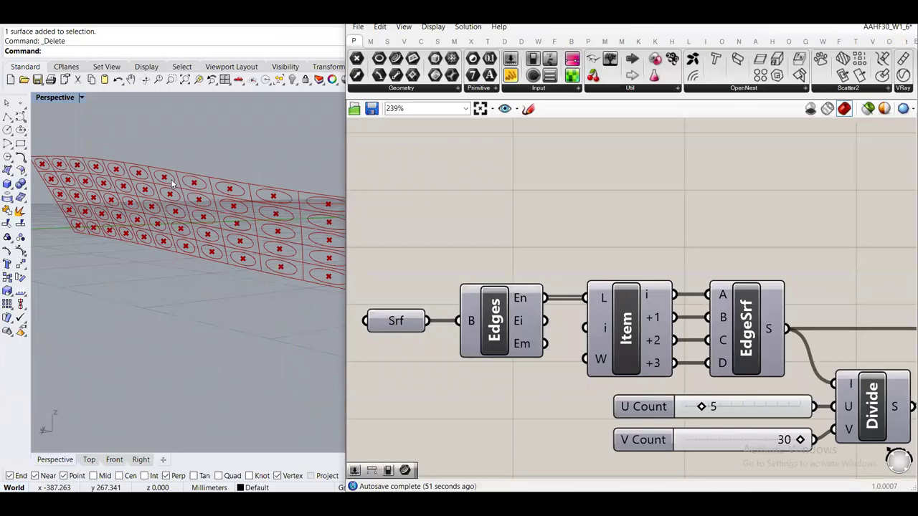
scroll(216, 207, up, 6)
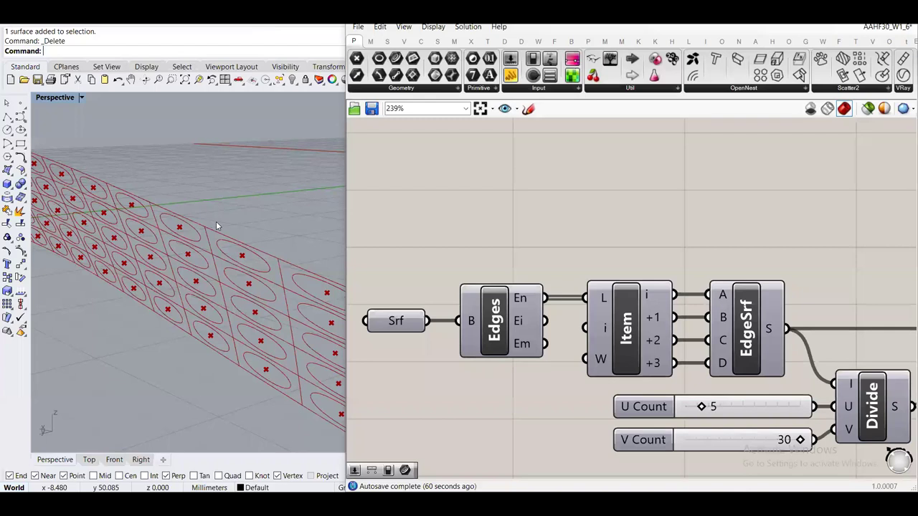
mouse_move(527, 301)
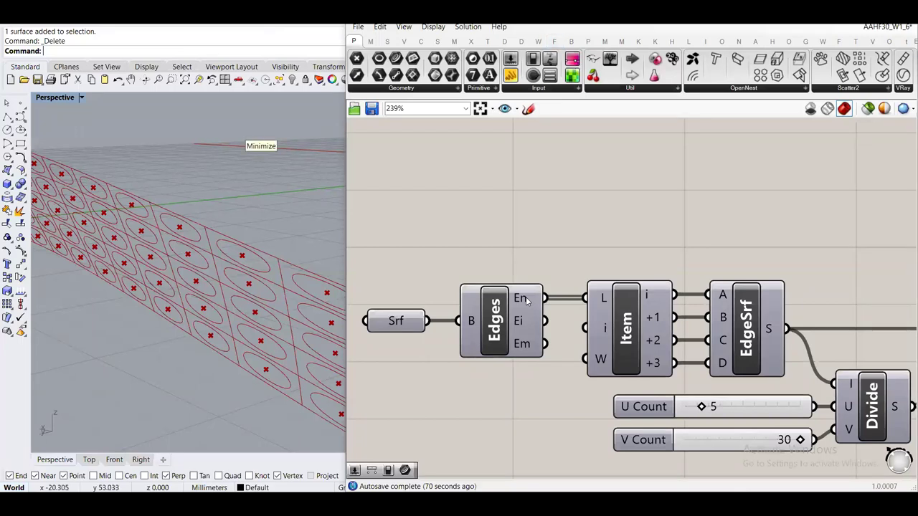
right_drag(588, 208, 584, 234)
mouse_move(514, 327)
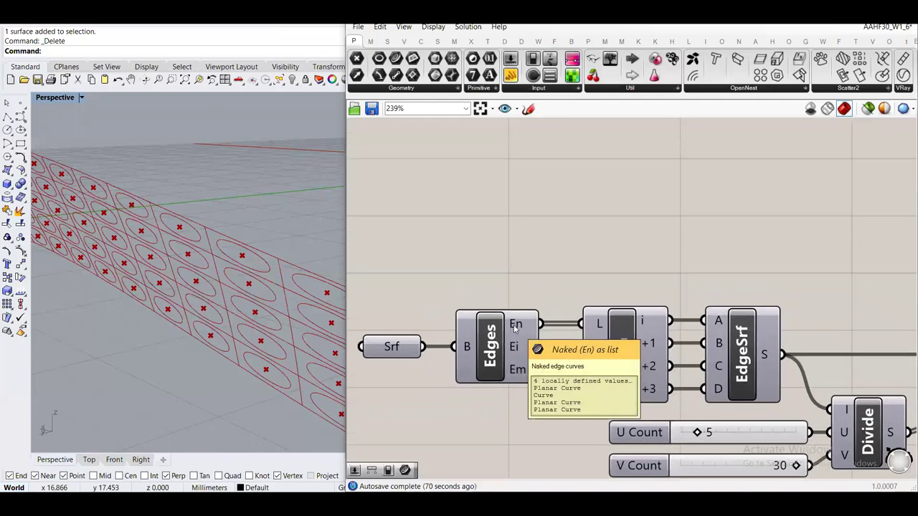
Add a Join Curves component above the Item component and connect the first Edges component's En output to its C input
double_click(548, 179)
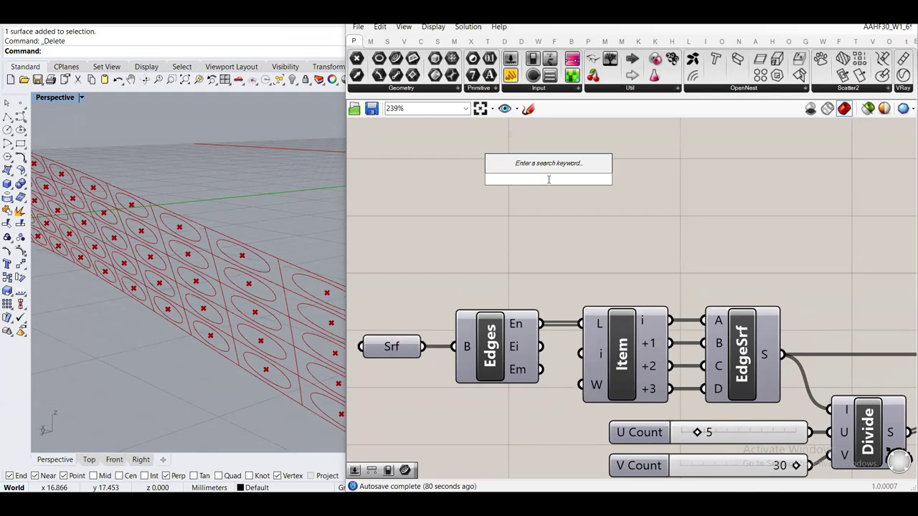
mouse_move(528, 325)
double_click(612, 220)
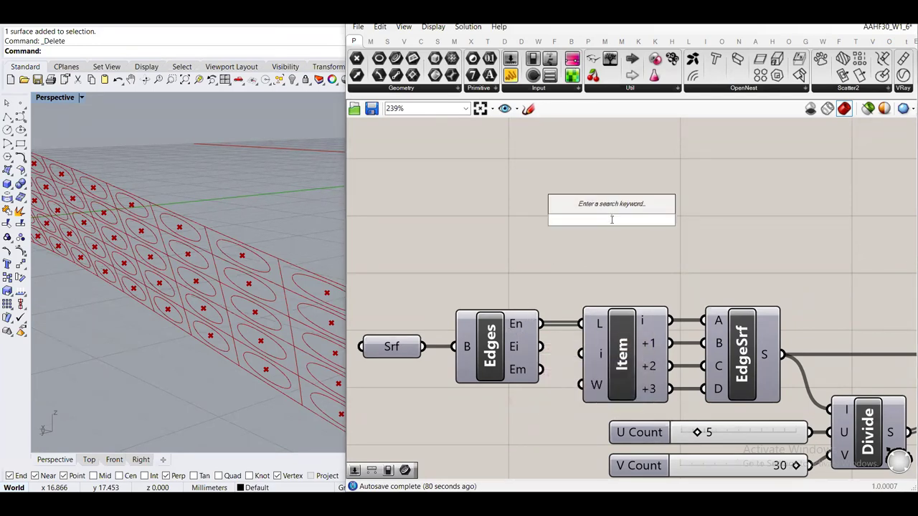
text(joi)
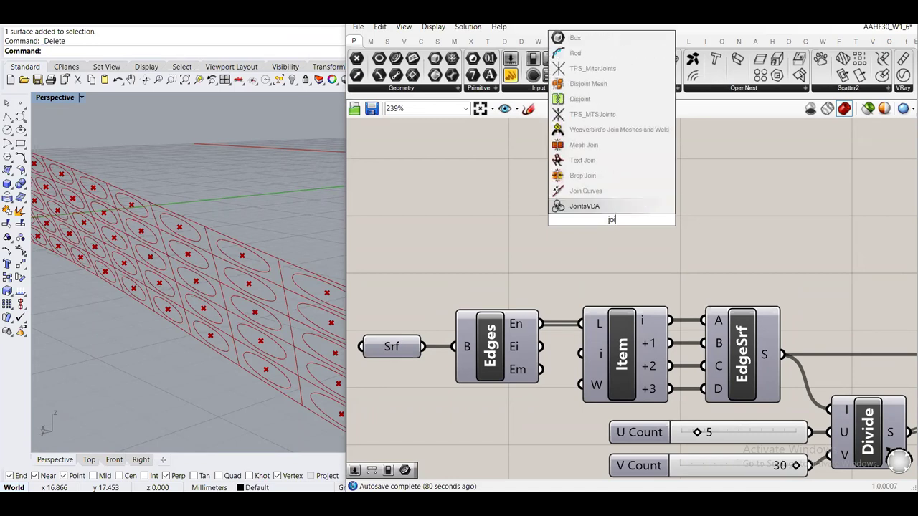
text(n curve)
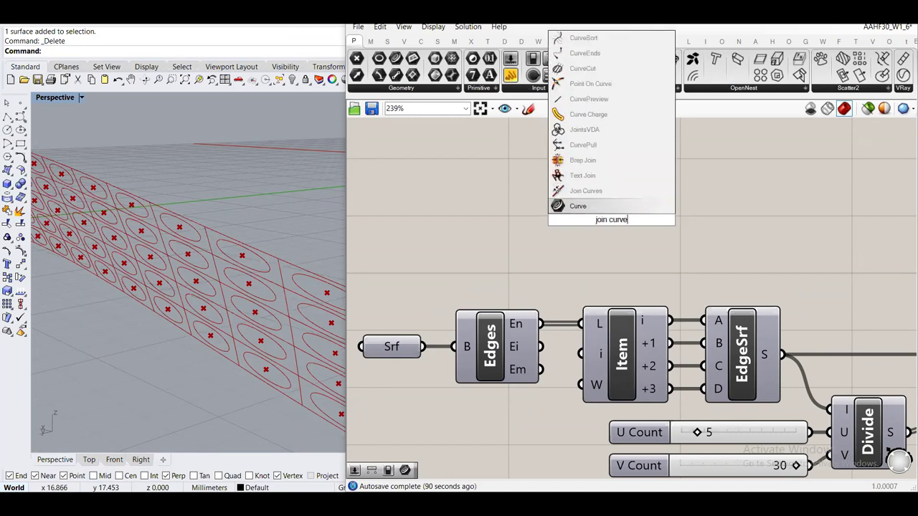
click(622, 199)
drag(540, 323, 619, 242)
click(609, 208)
click(620, 246)
right_drag(168, 232, 180, 203)
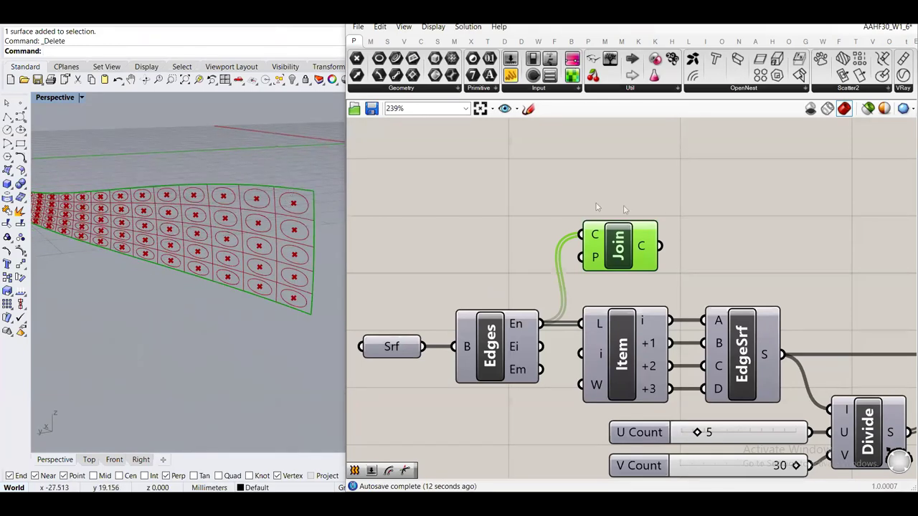
Add a Curve parameter beside the new Join component and connect the joined curve output to it
click(697, 207)
right_drag(780, 245, 692, 254)
double_click(693, 253)
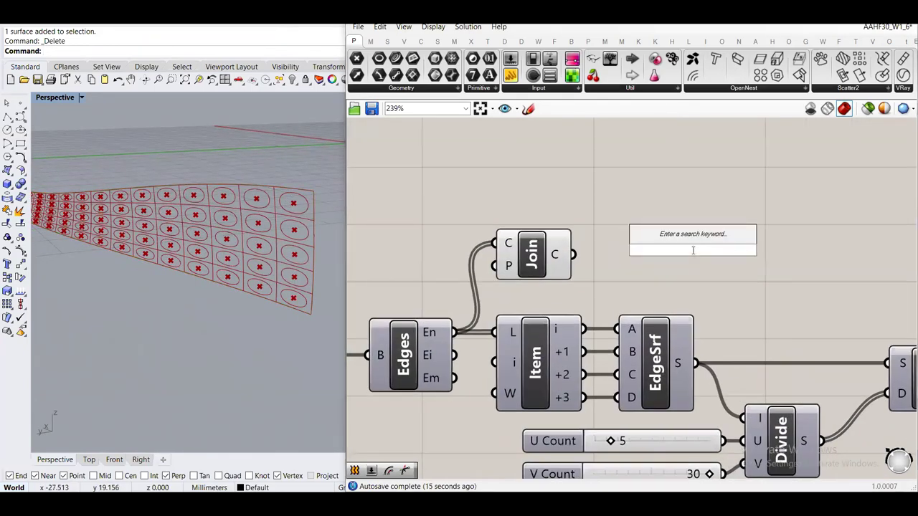
text(curve)
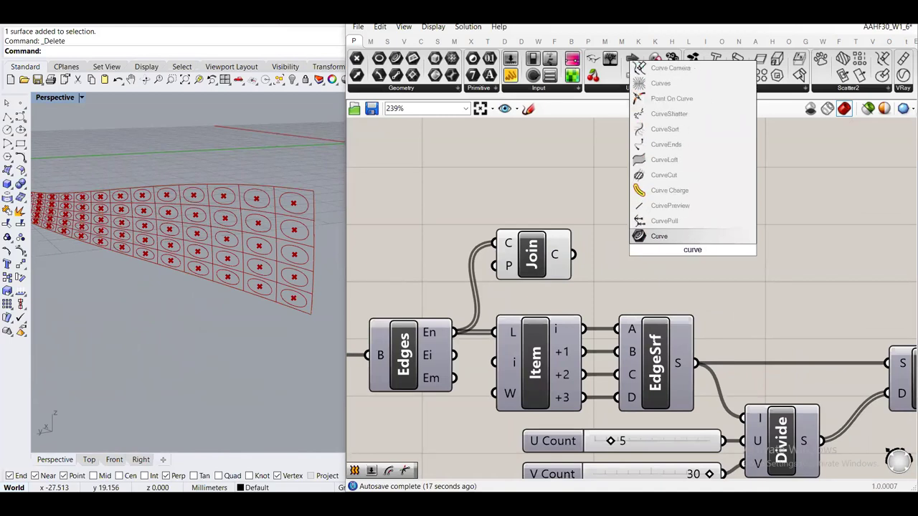
click(659, 236)
drag(572, 254, 654, 260)
click(665, 230)
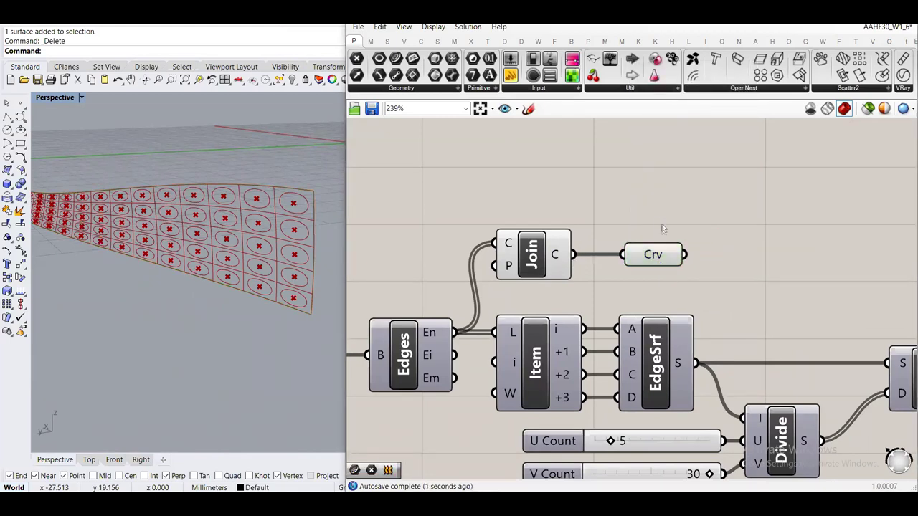
Move the Curve parameter slightly away from the Join component and rename it "Joined up perimeter of the wall"
scroll(654, 263, up, 3)
click(655, 262)
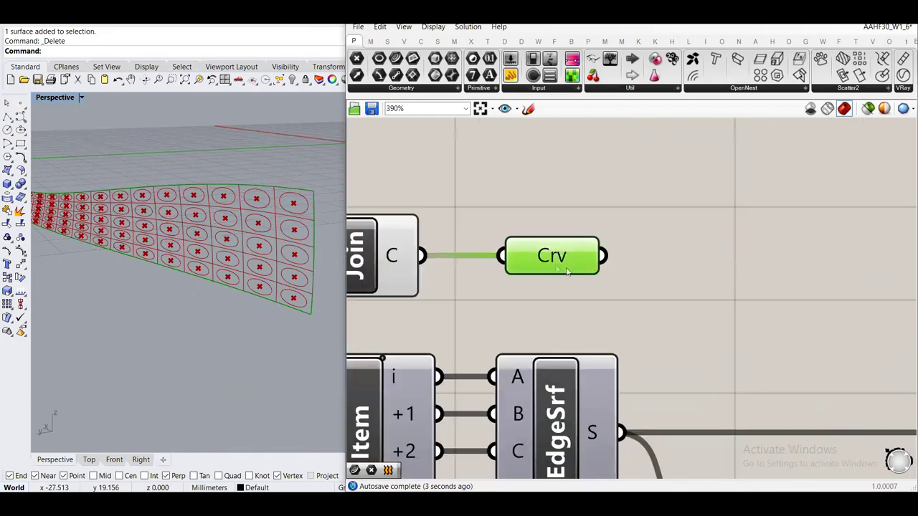
drag(557, 269, 611, 269)
right_click(610, 259)
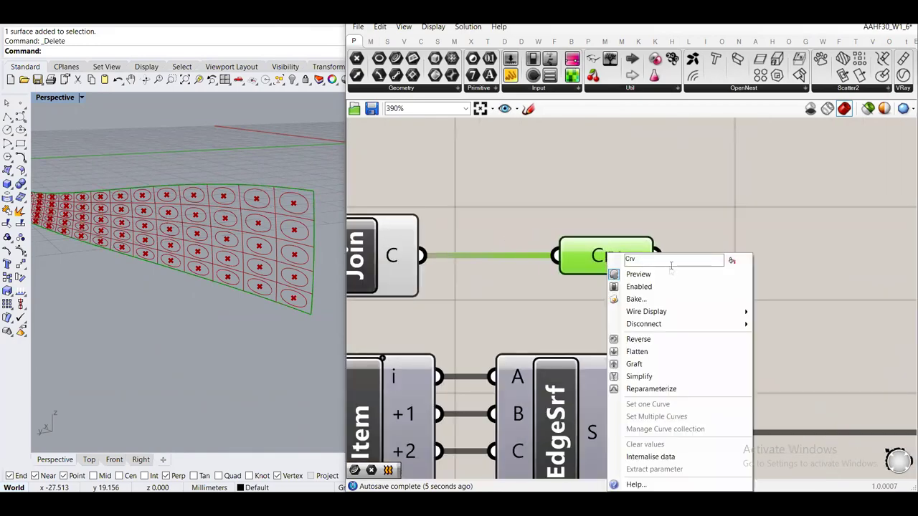
double_click(632, 259)
text(Joined up perimeter of)
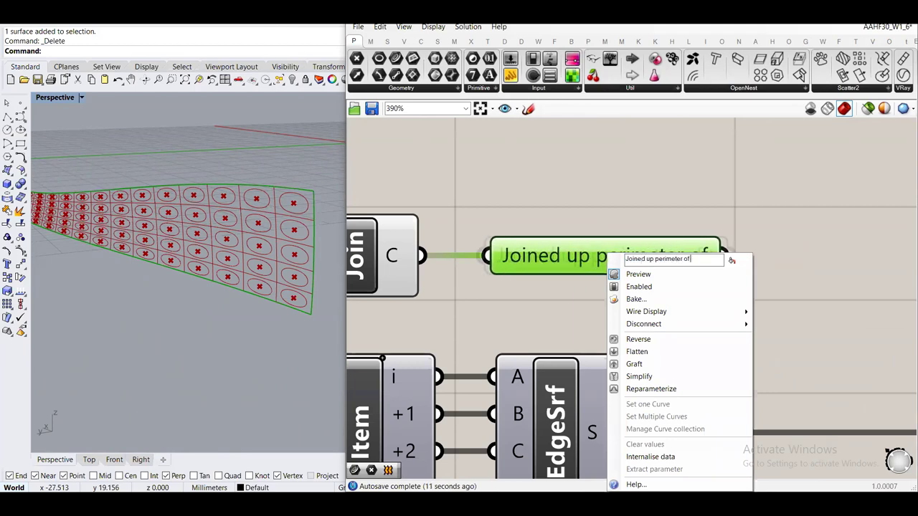
text( the wall)
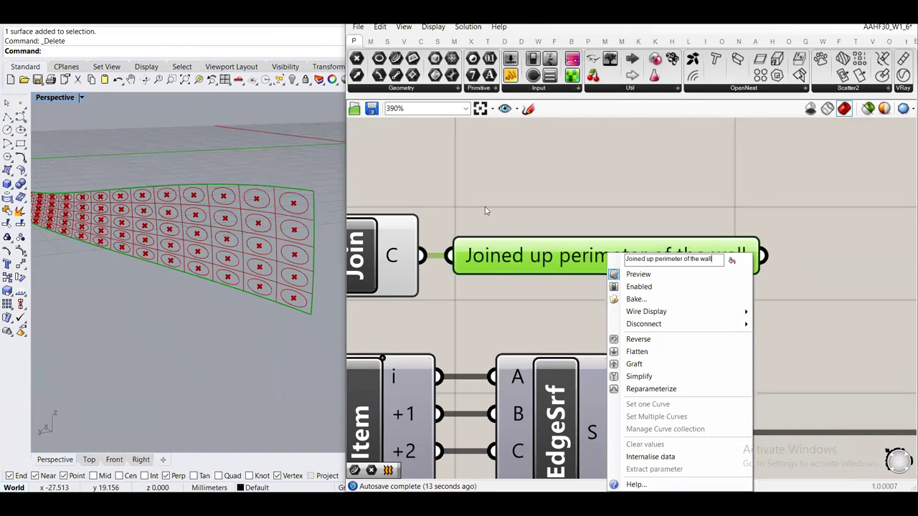
key(Return)
click(510, 252)
click(571, 222)
scroll(569, 221, down, 3)
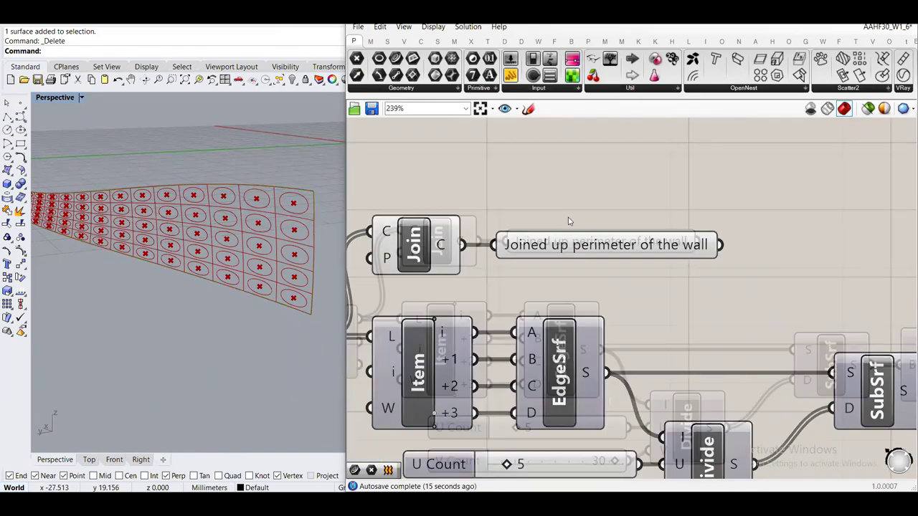
Review the complete panel definition and check the data held by the wall perimeter parameter
drag(677, 285, 423, 215)
scroll(646, 230, down, 6)
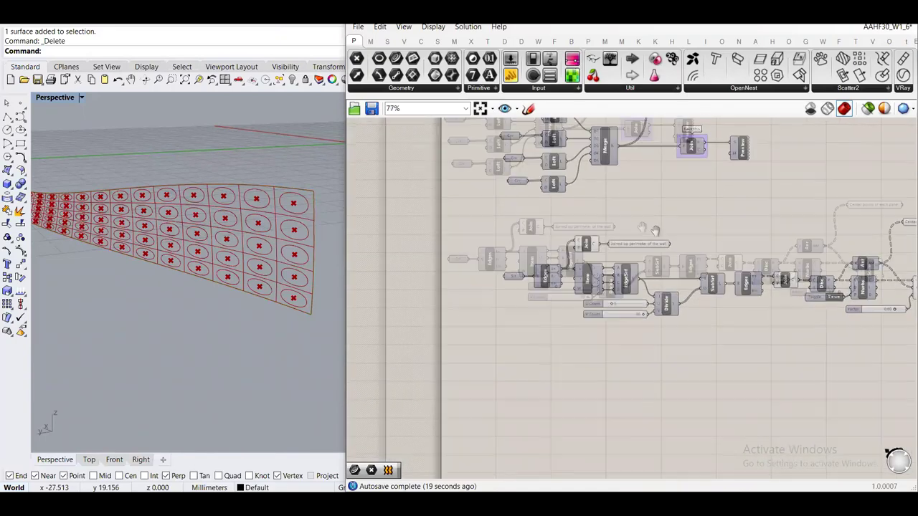
drag(811, 328, 358, 194)
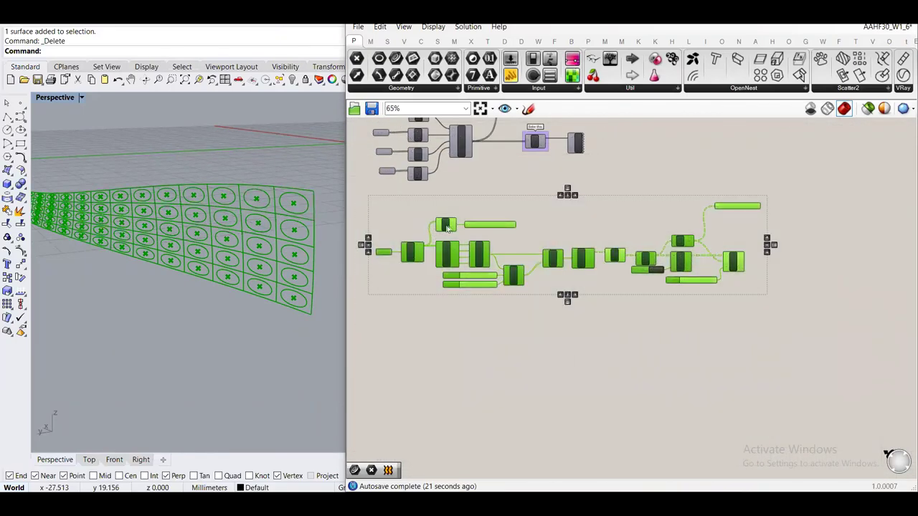
click(492, 308)
scroll(492, 261, up, 3)
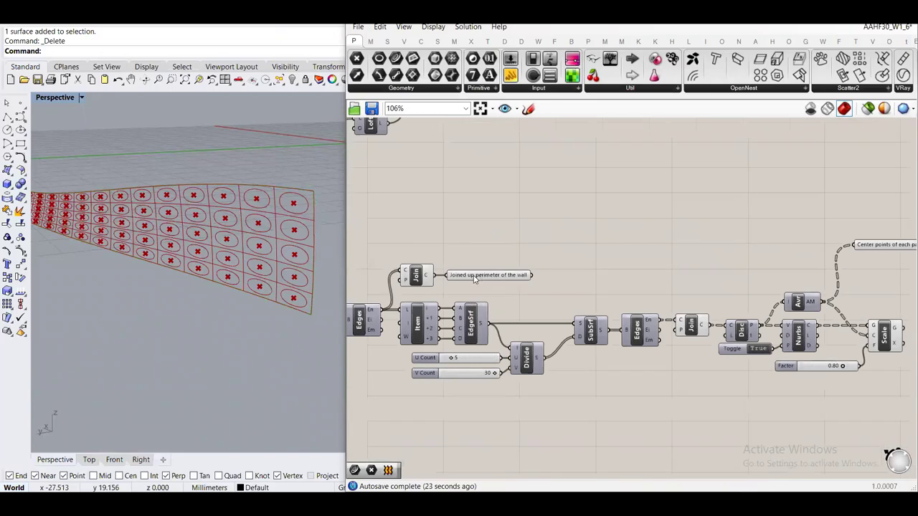
scroll(473, 279, up, 3)
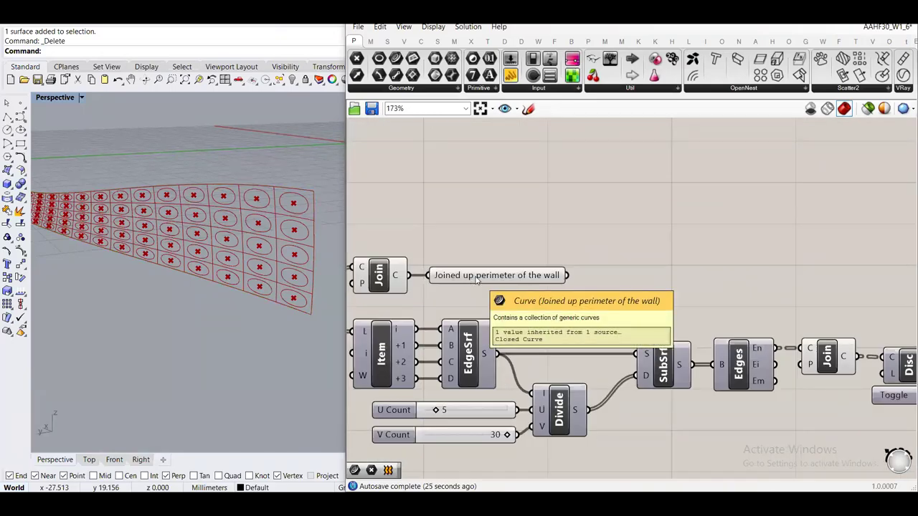
scroll(476, 280, down, 2)
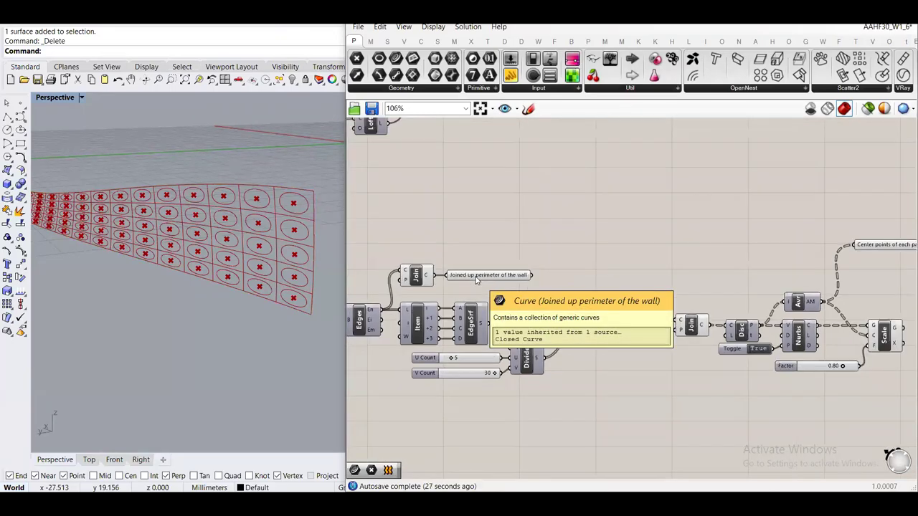
right_drag(717, 254, 678, 269)
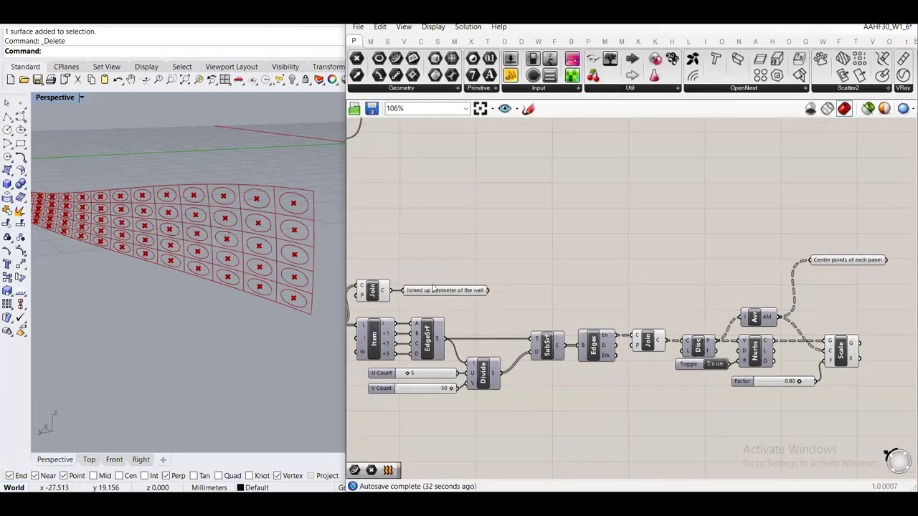
Move the "Joined up perimeter of the wall" parameter directly above the "Center points of each panel" parameter
drag(443, 291, 842, 247)
click(853, 290)
scroll(851, 292, up, 5)
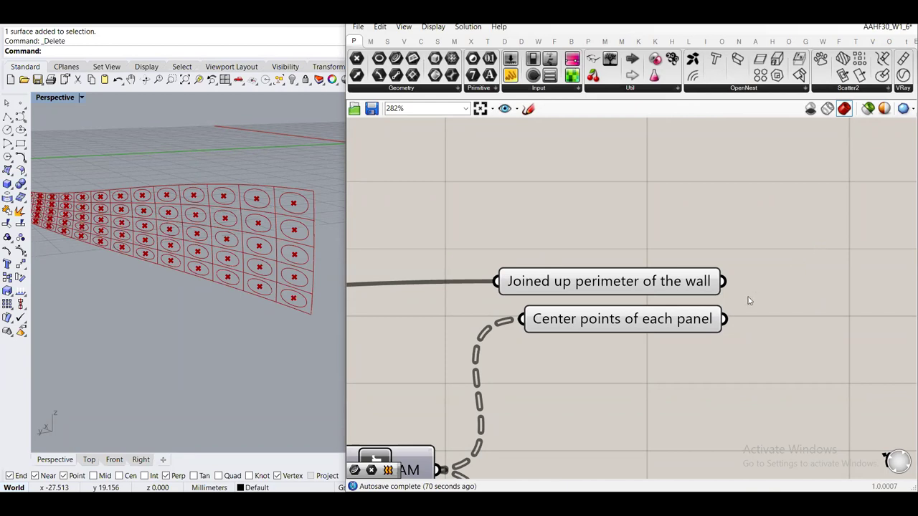
Highlight the wall perimeter curve and the panel center points in turn to check their geometry in the viewport
click(608, 286)
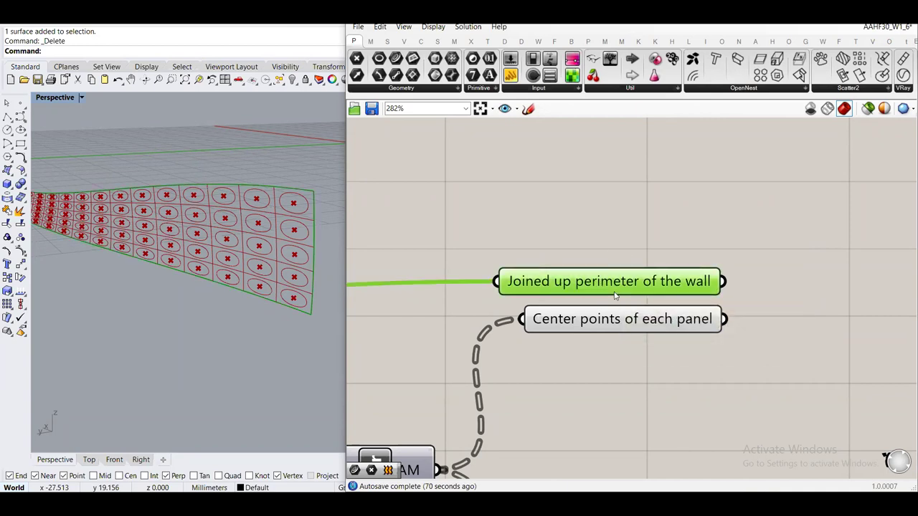
click(615, 250)
click(611, 283)
click(613, 236)
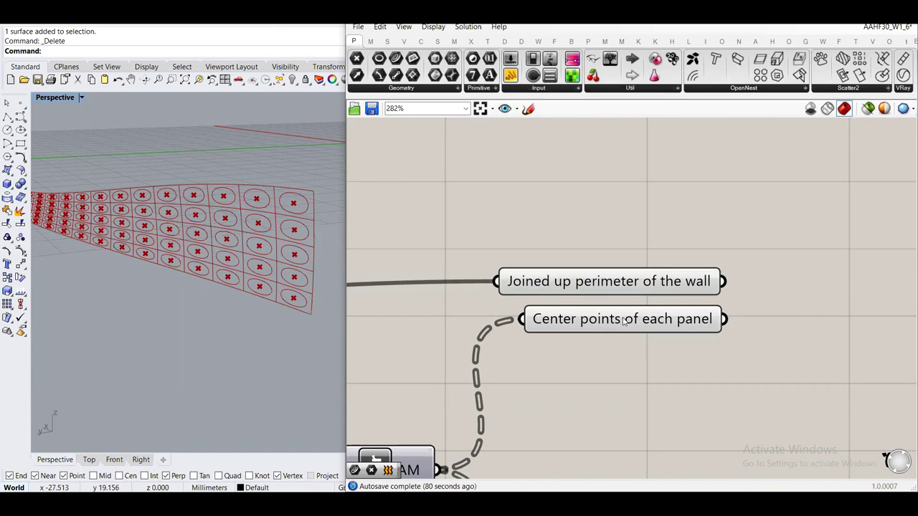
click(624, 327)
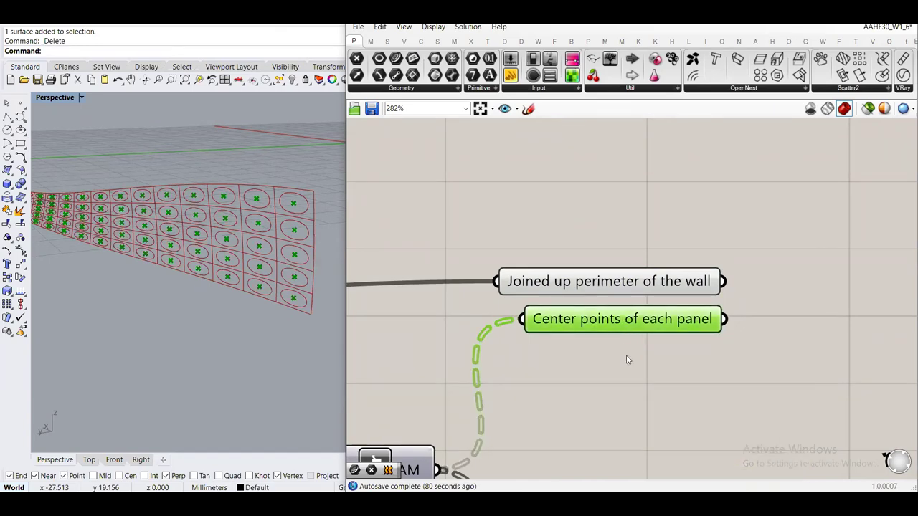
Highlight the "Center points of each panel" parameter repeatedly to check its points in the viewport
click(627, 360)
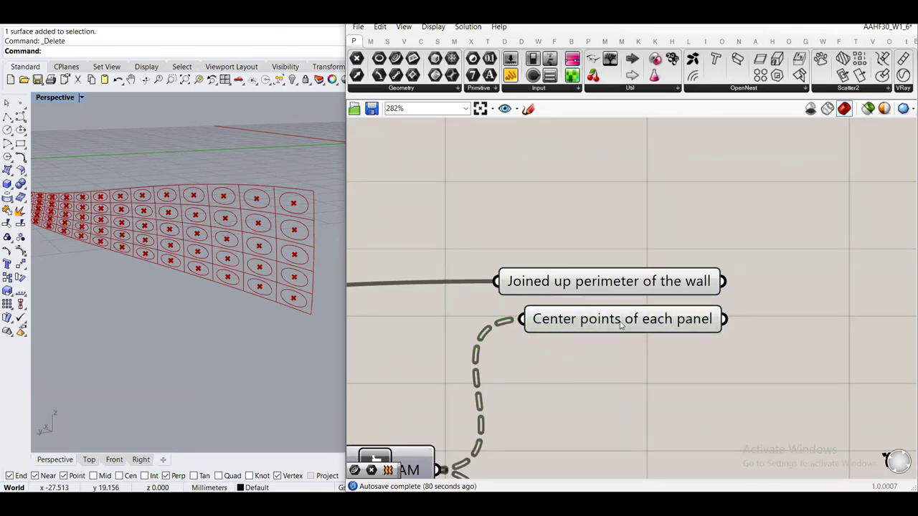
mouse_move(621, 325)
click(621, 325)
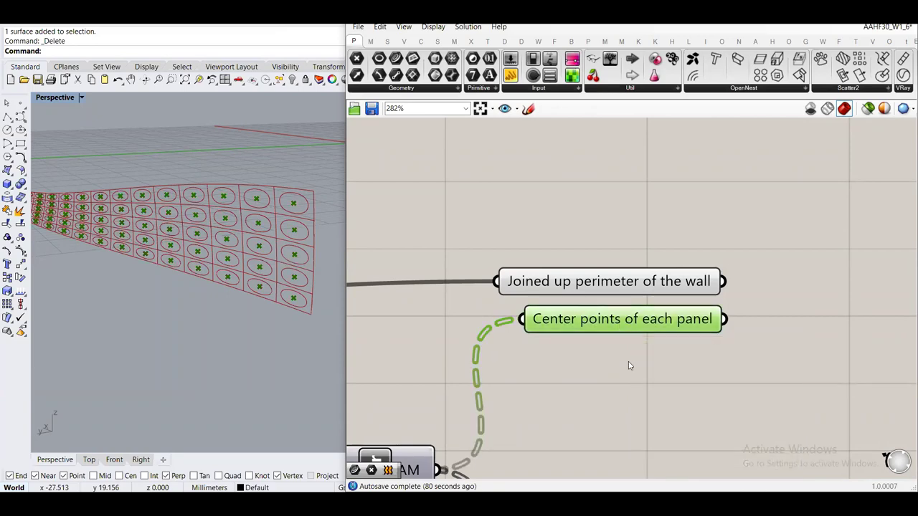
click(629, 366)
click(663, 326)
click(672, 374)
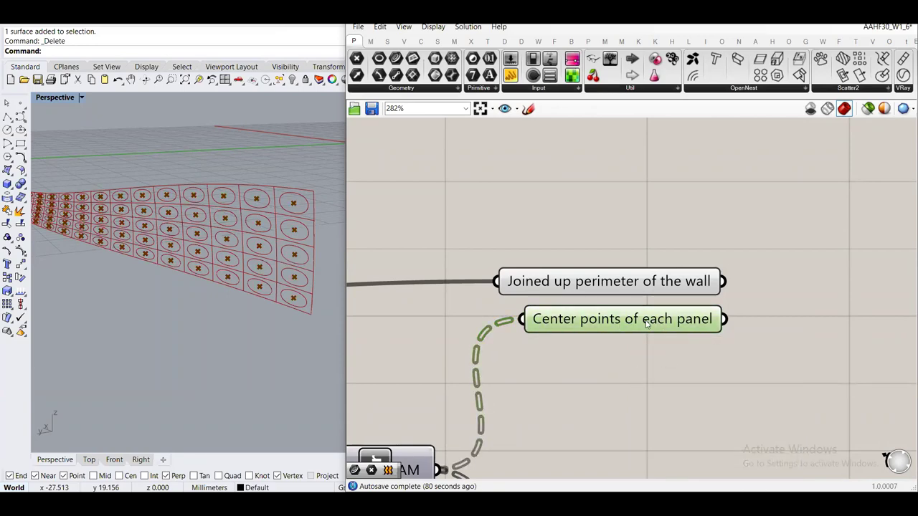
Move the Scale component and its Factor slider together farther away from the Nurbs Curve component
right_drag(741, 349, 560, 341)
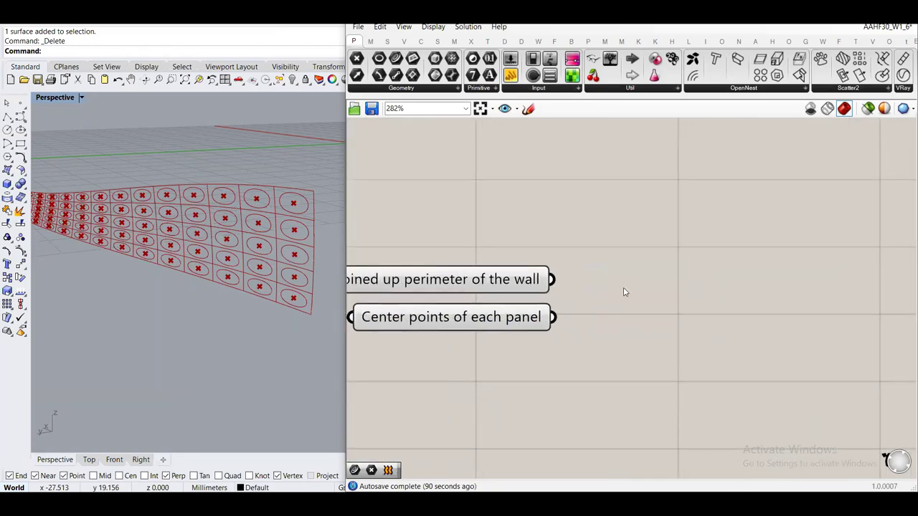
scroll(624, 292, down, 2)
right_drag(648, 346, 648, 206)
click(516, 326)
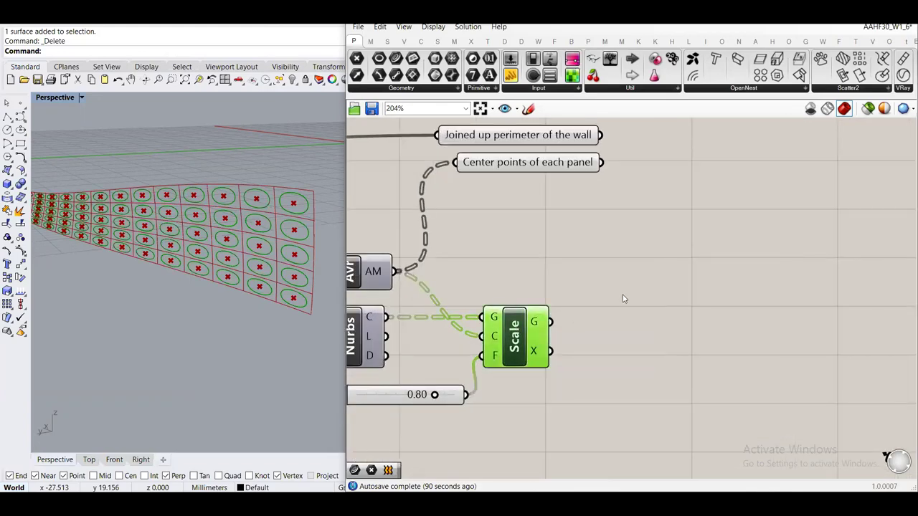
drag(610, 413, 451, 351)
drag(517, 344, 736, 344)
click(713, 248)
Set the Scale component's Factor slider to 0.73 while viewing the panel curves up close
scroll(610, 373, up, 1)
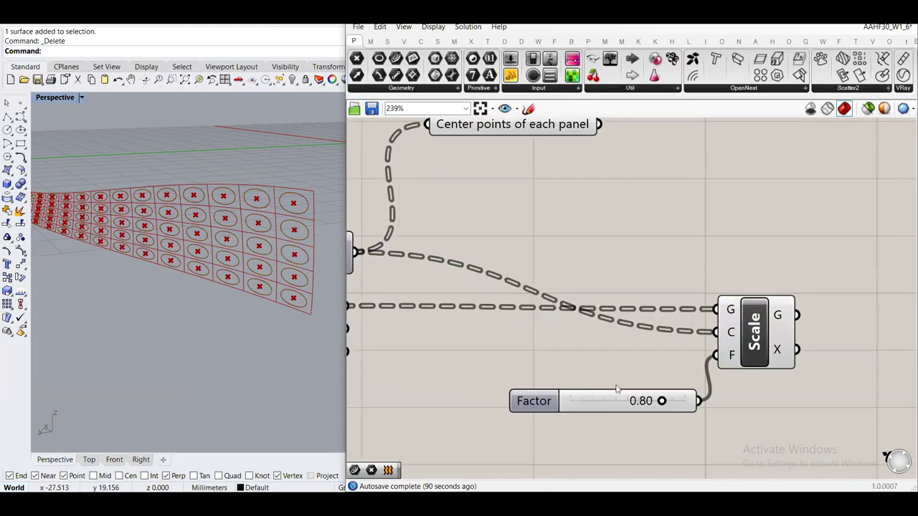
right_drag(228, 263, 218, 216)
scroll(219, 216, up, 5)
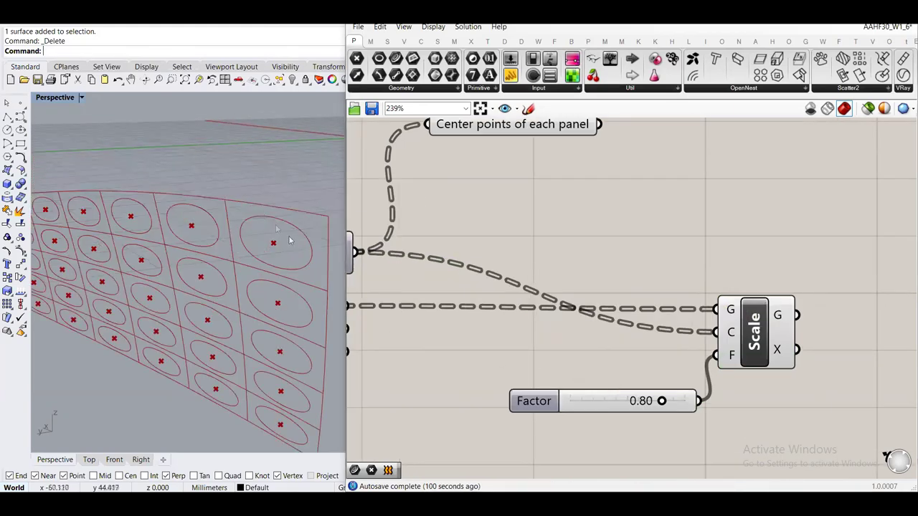
mouse_move(662, 401)
mouse_down()
mouse_move(609, 401)
mouse_move(687, 401)
mouse_move(598, 411)
mouse_move(665, 401)
mouse_move(652, 402)
mouse_up()
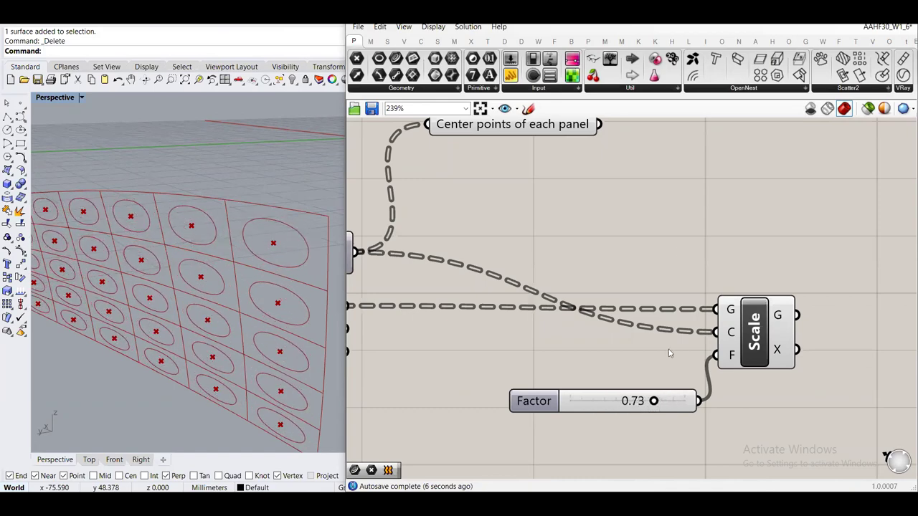
Highlight the wall perimeter and the panel center points alternately to compare their geometry in the viewport
scroll(652, 401, down, 2)
scroll(566, 253, up, 2)
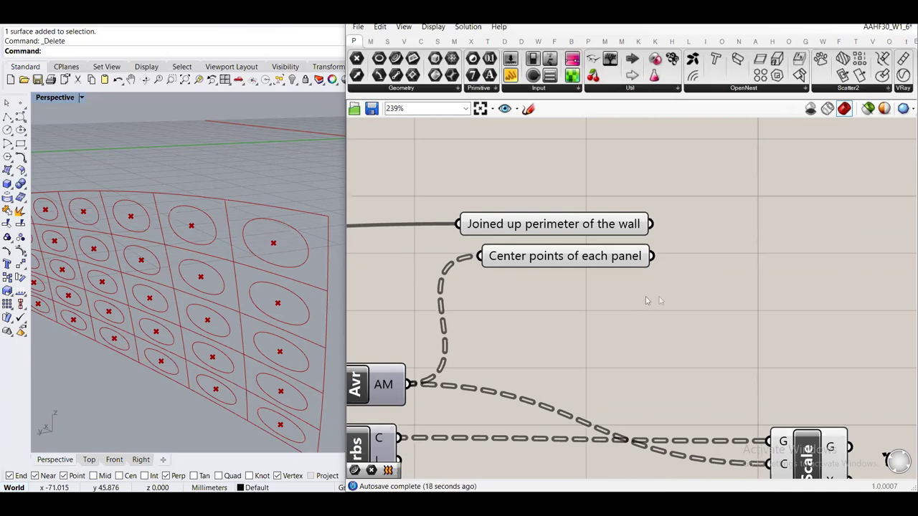
scroll(655, 299, down, 2)
right_drag(674, 214, 637, 241)
click(507, 192)
click(544, 254)
click(521, 221)
click(500, 206)
click(495, 221)
click(495, 192)
click(495, 222)
click(495, 192)
click(495, 221)
click(495, 193)
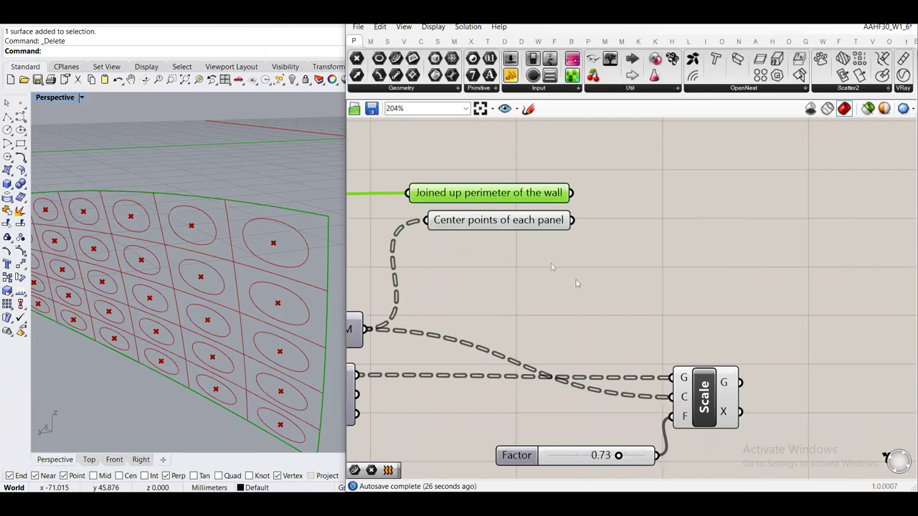
click(607, 300)
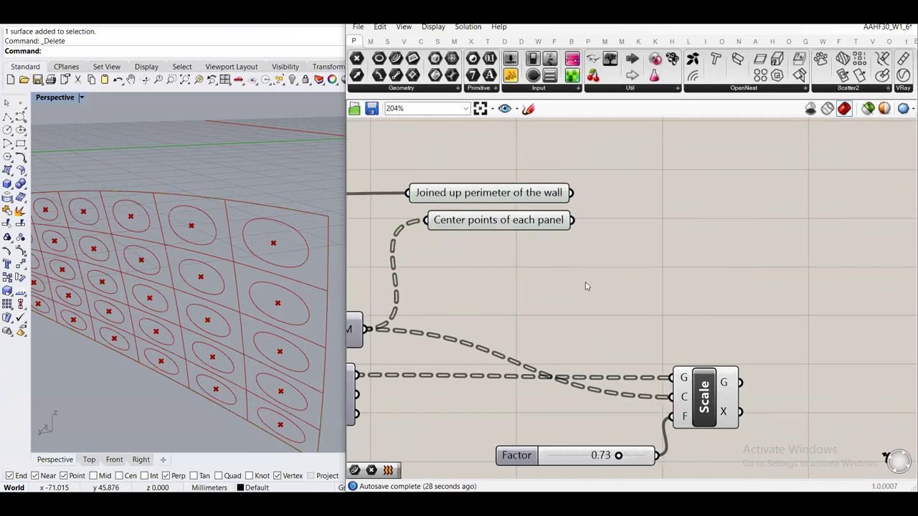
Add a Pull Point component beside the wall perimeter and panel center points parameters
right_drag(660, 251, 579, 283)
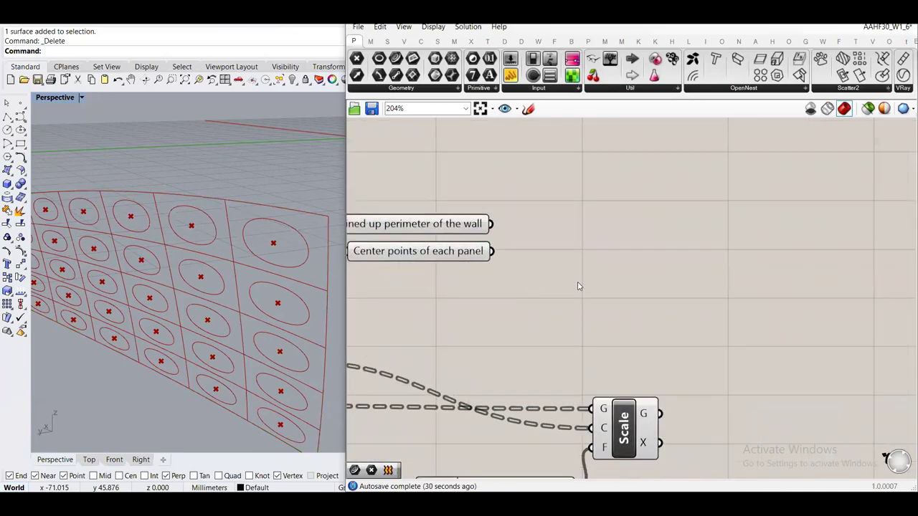
double_click(578, 282)
text(pul p)
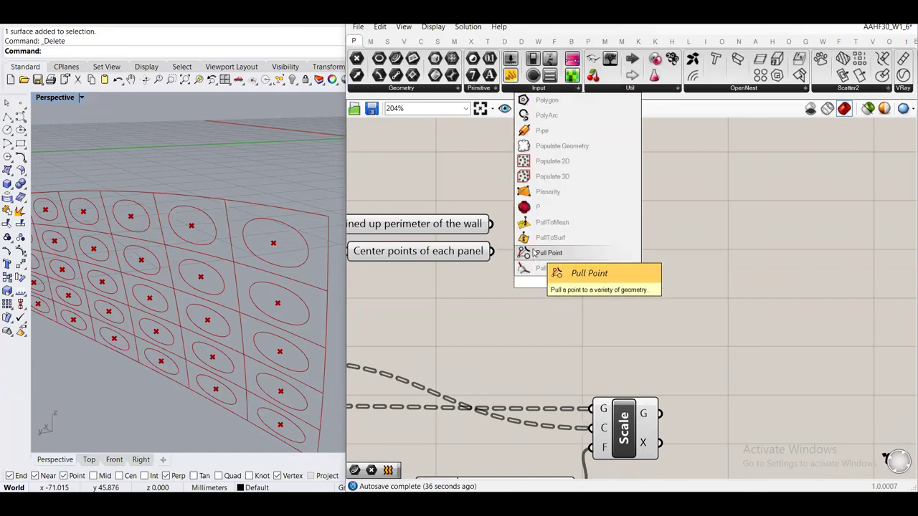
click(534, 253)
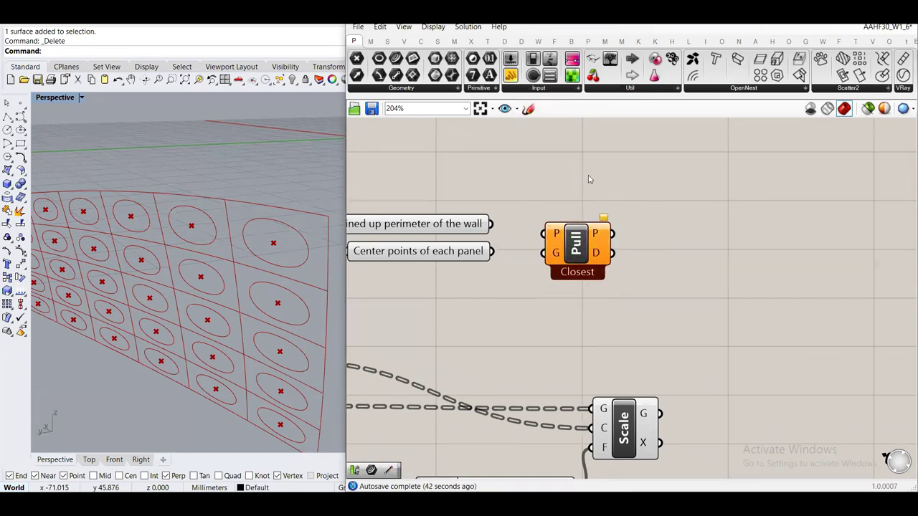
Examine the data structure of the Average component's arithmetic mean output and the options available for it
right_drag(589, 179, 756, 193)
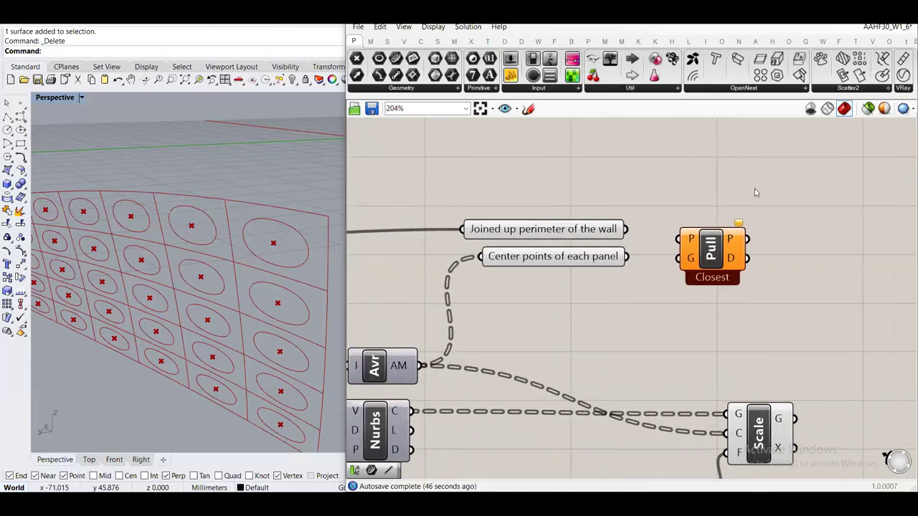
scroll(755, 192, down, 3)
right_drag(502, 272, 534, 261)
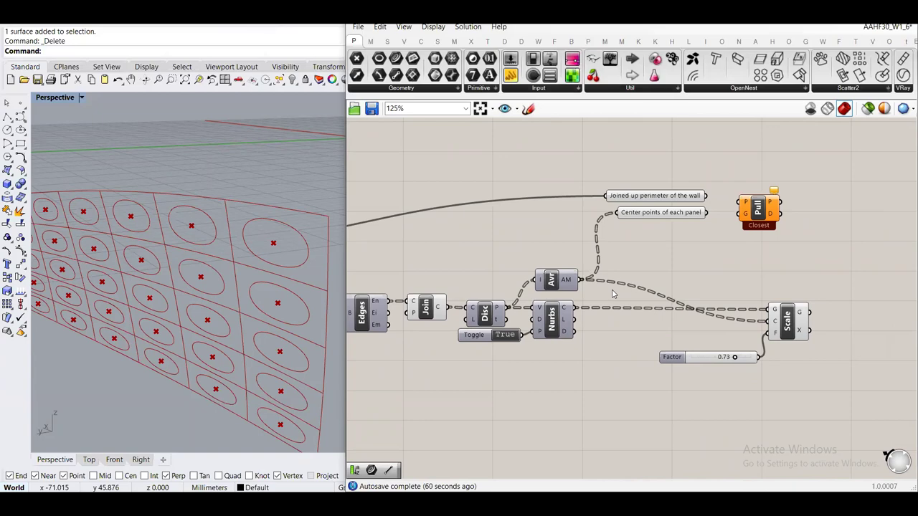
scroll(557, 296, up, 5)
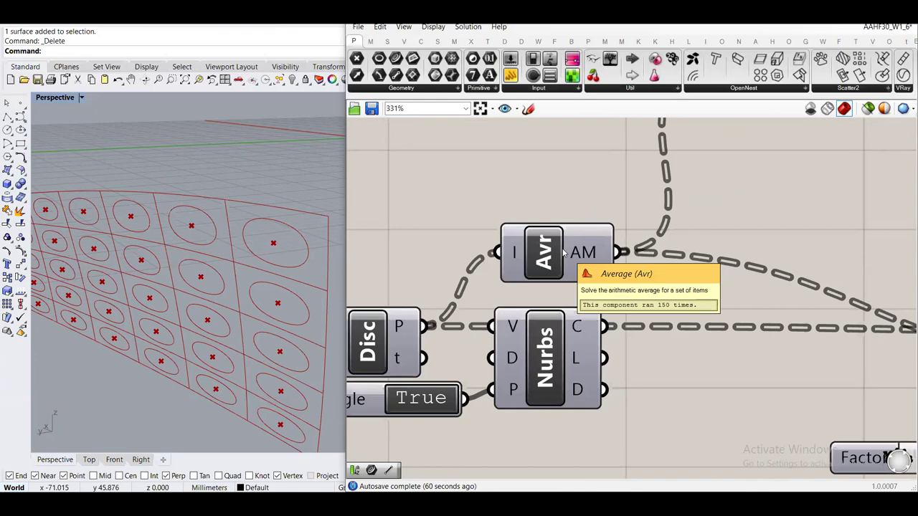
scroll(563, 253, up, 1)
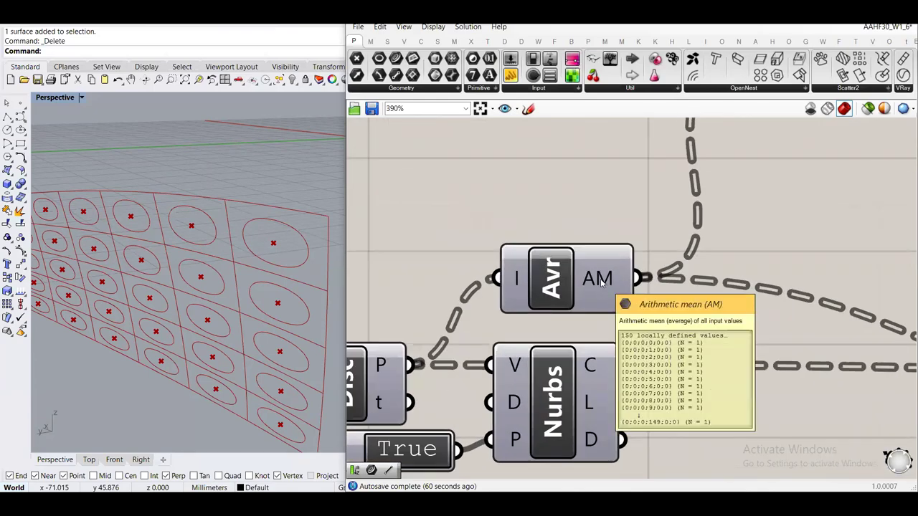
scroll(601, 283, down, 3)
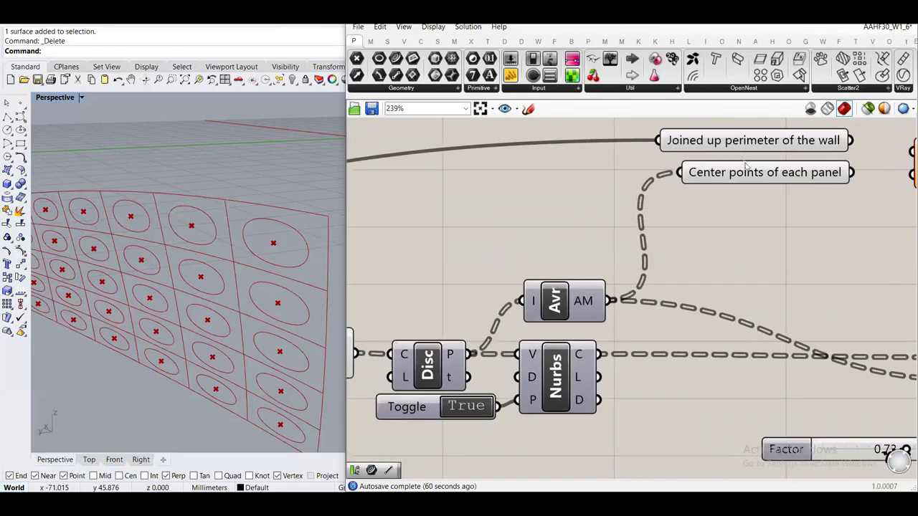
scroll(664, 226, down, 1)
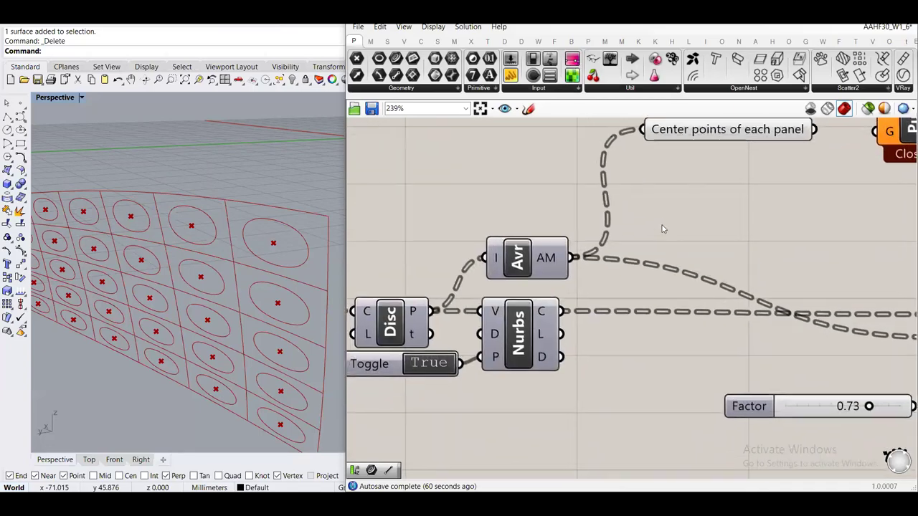
right_drag(592, 276, 527, 264)
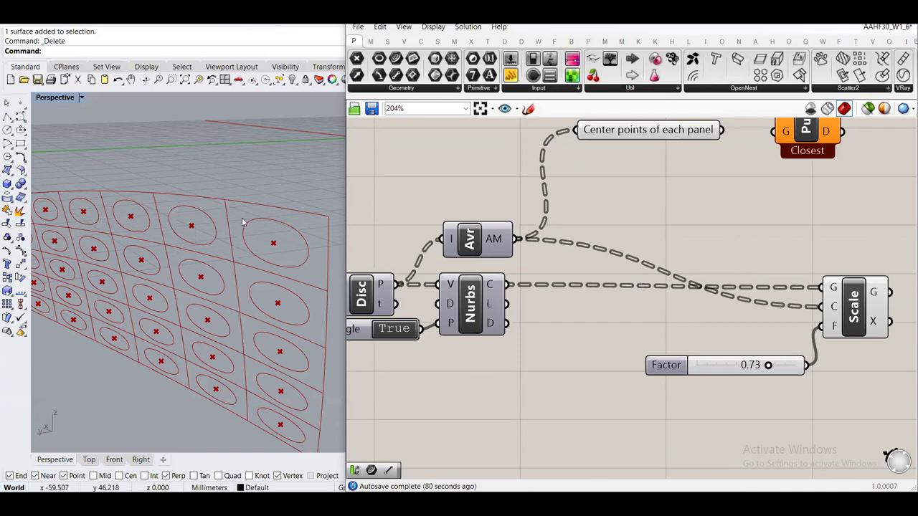
scroll(563, 301, up, 2)
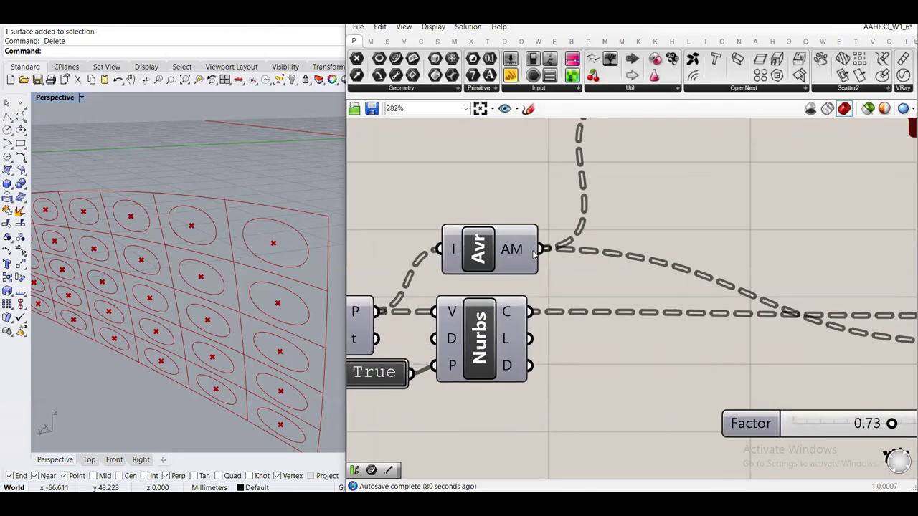
right_drag(563, 302, 607, 309)
click(558, 262)
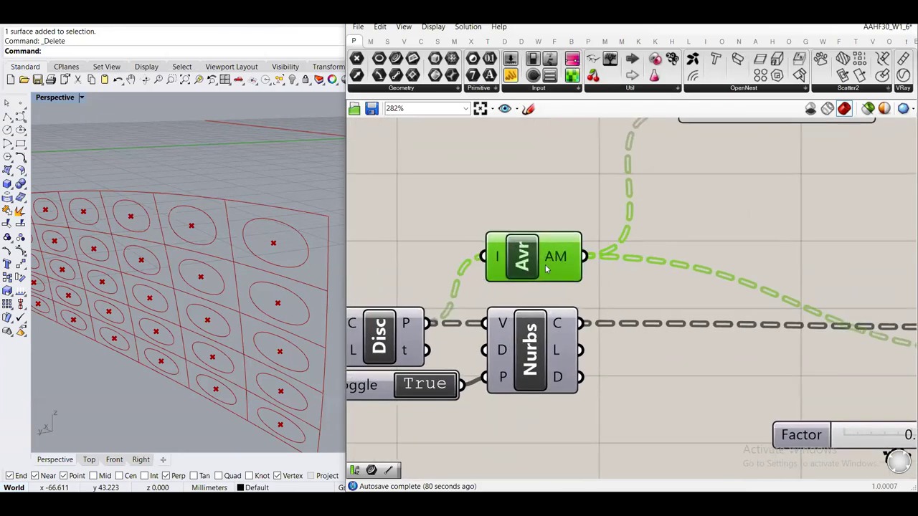
mouse_move(561, 260)
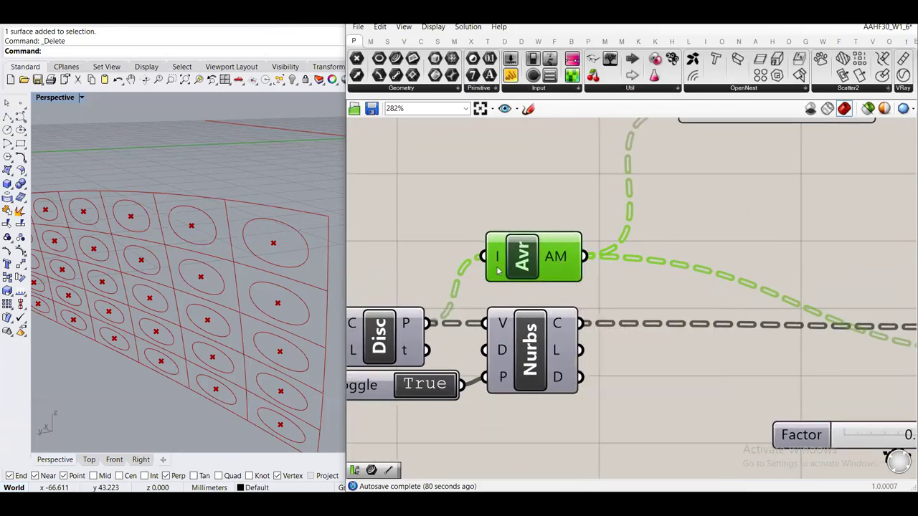
right_click(558, 257)
click(549, 190)
Disconnect the Average component's output from the center input of the Scale component
scroll(549, 190, down, 5)
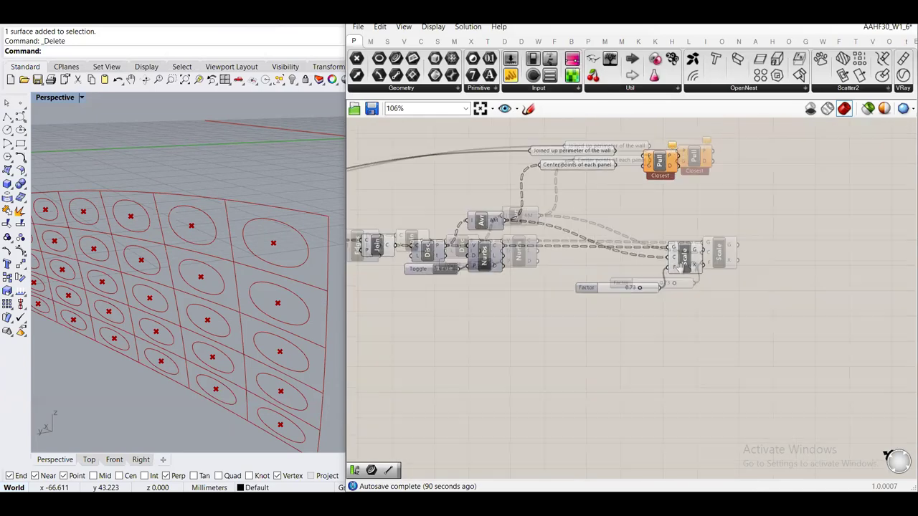
scroll(678, 248, up, 4)
click(681, 250)
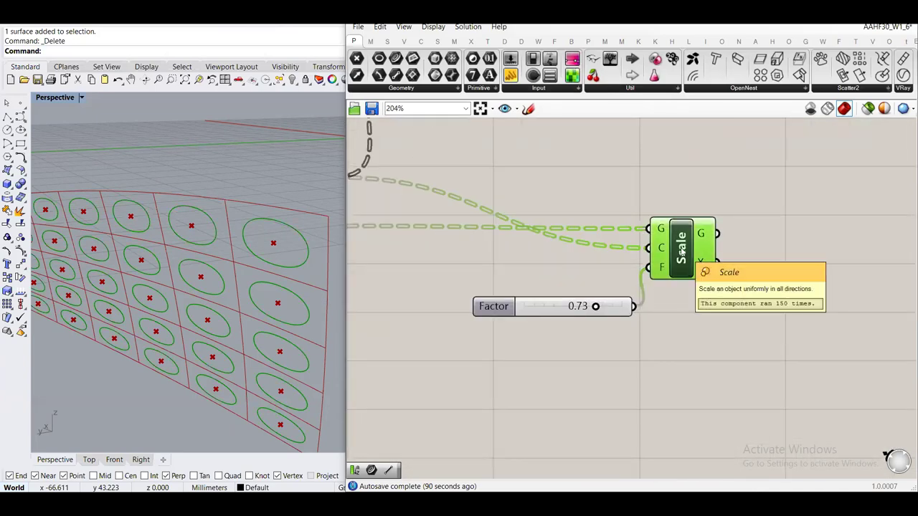
right_drag(652, 259, 801, 281)
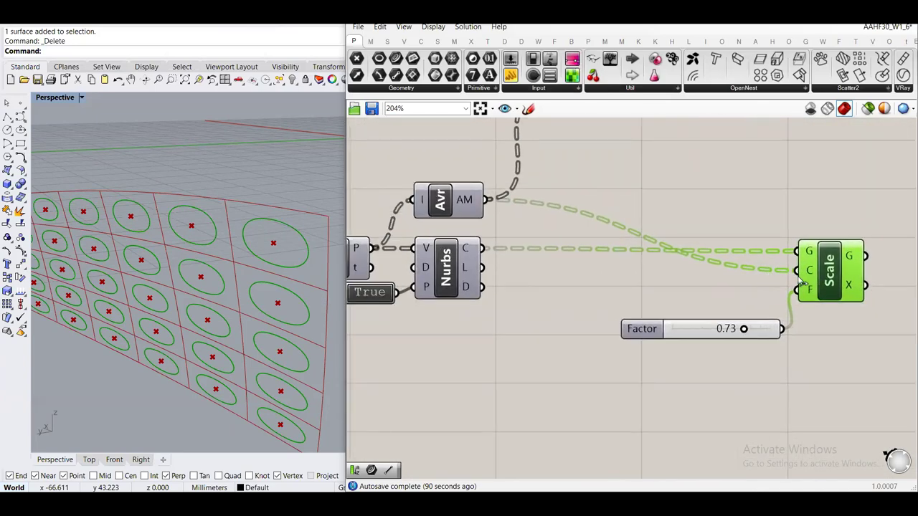
drag(799, 271, 488, 201)
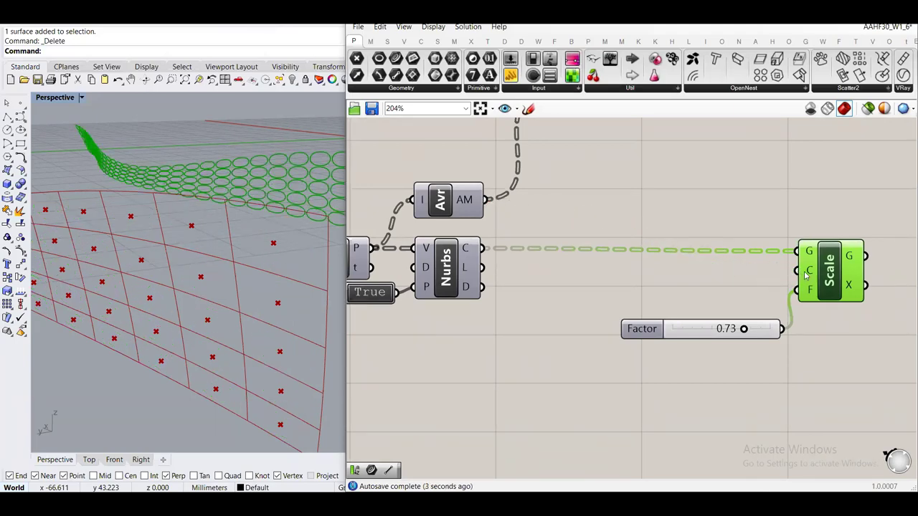
drag(805, 274, 702, 229)
Flatten the Average component's AM output and the Nurbs Curve component's C output
right_click(466, 202)
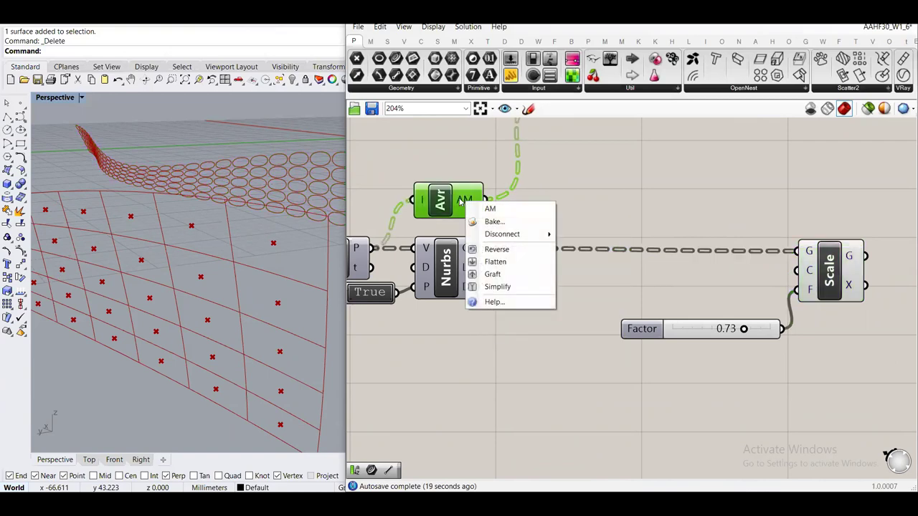
click(495, 262)
mouse_move(563, 199)
right_down()
mouse_move(600, 320)
mouse_move(621, 289)
right_up()
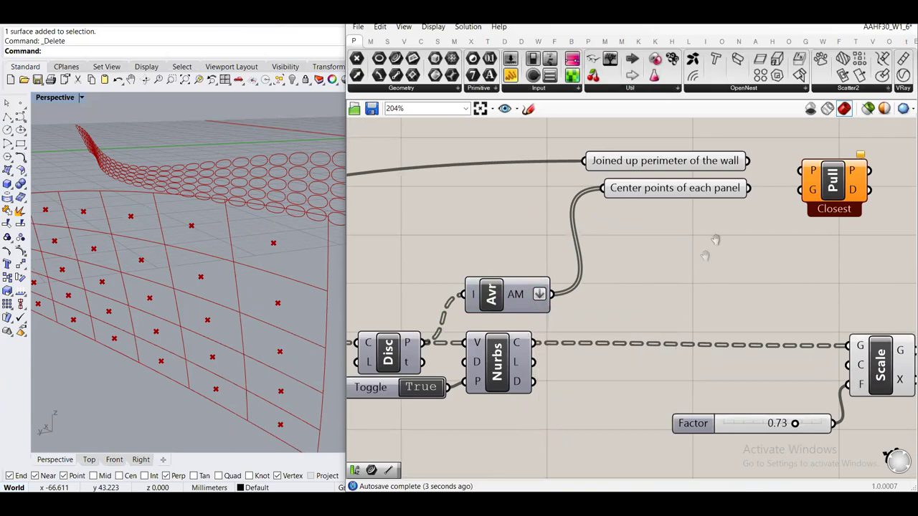
scroll(634, 270, up, 1)
right_drag(632, 272, 522, 283)
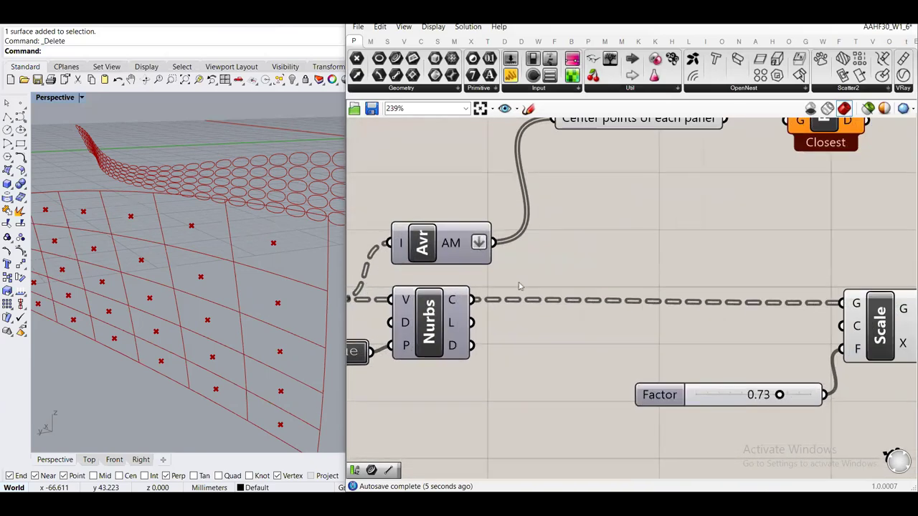
mouse_move(452, 307)
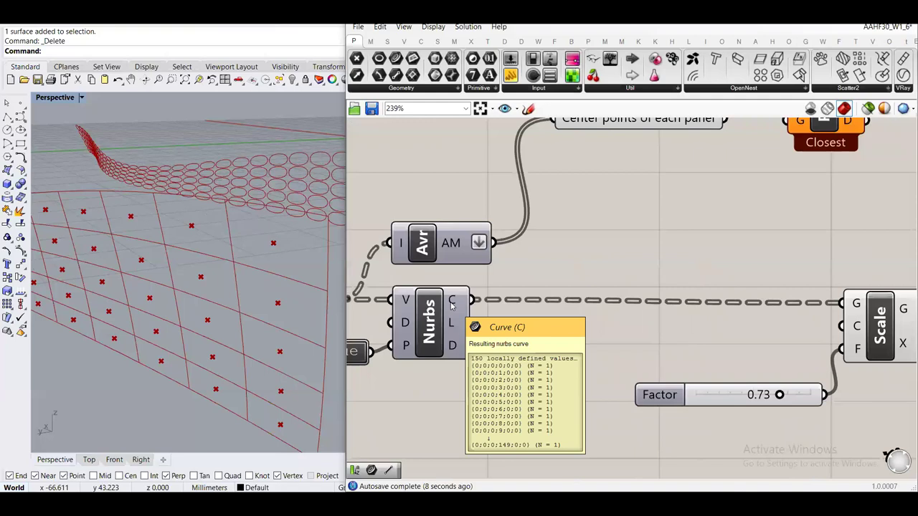
right_click(452, 306)
key(Escape)
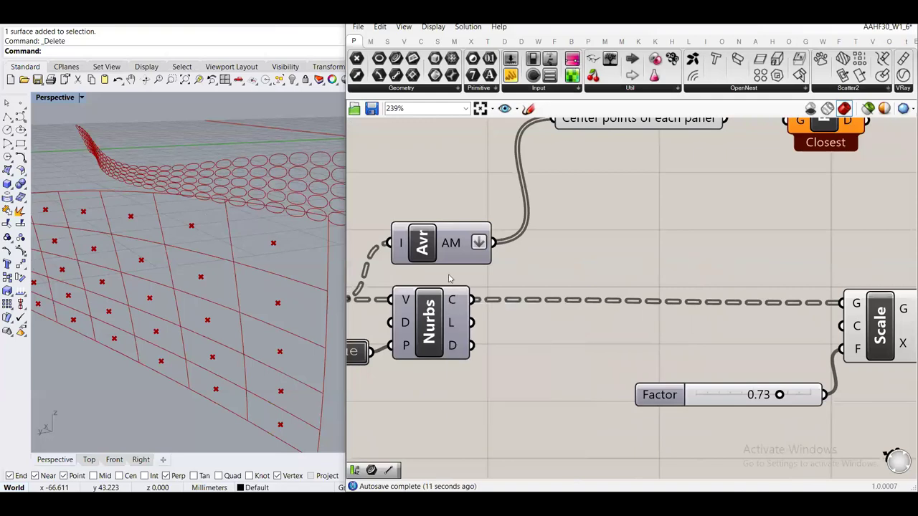
right_click(454, 303)
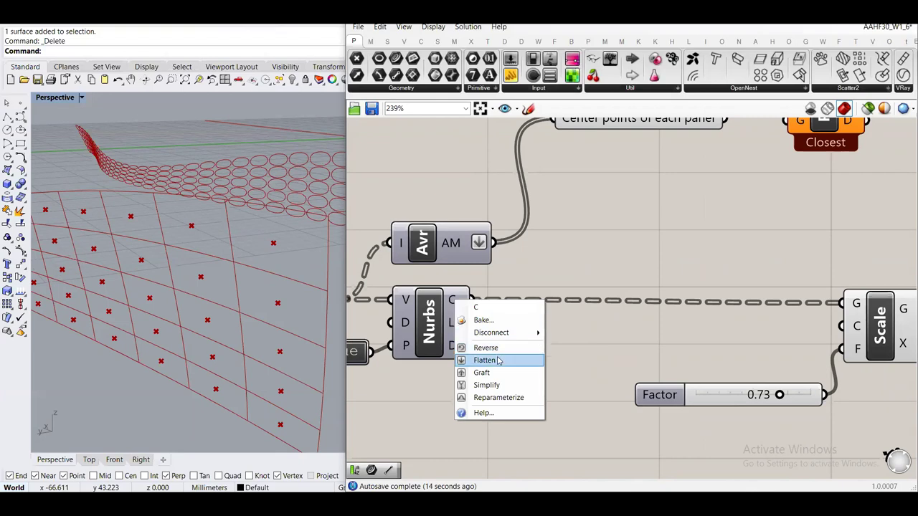
click(499, 360)
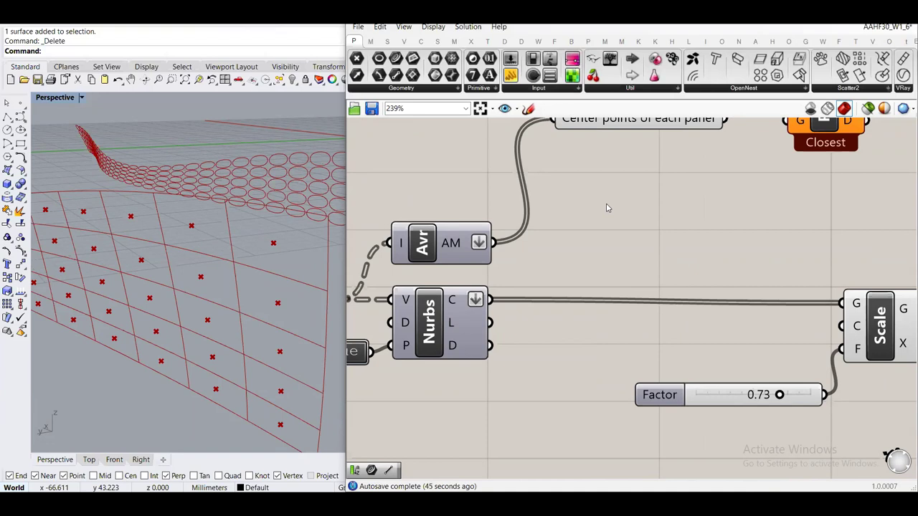
Add a Param Viewer above the Join component and connect the Join component's C output to it
right_drag(606, 208, 629, 224)
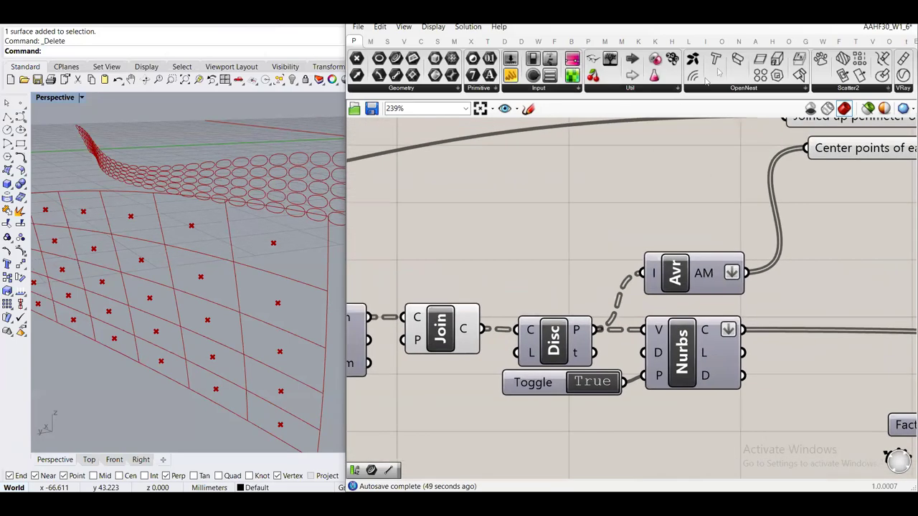
click(610, 58)
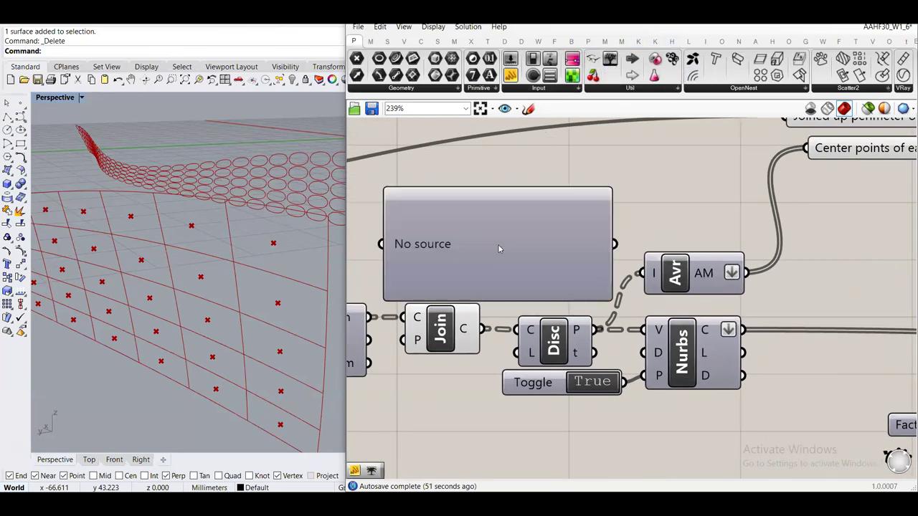
click(538, 213)
drag(487, 328, 421, 212)
scroll(479, 188, up, 3)
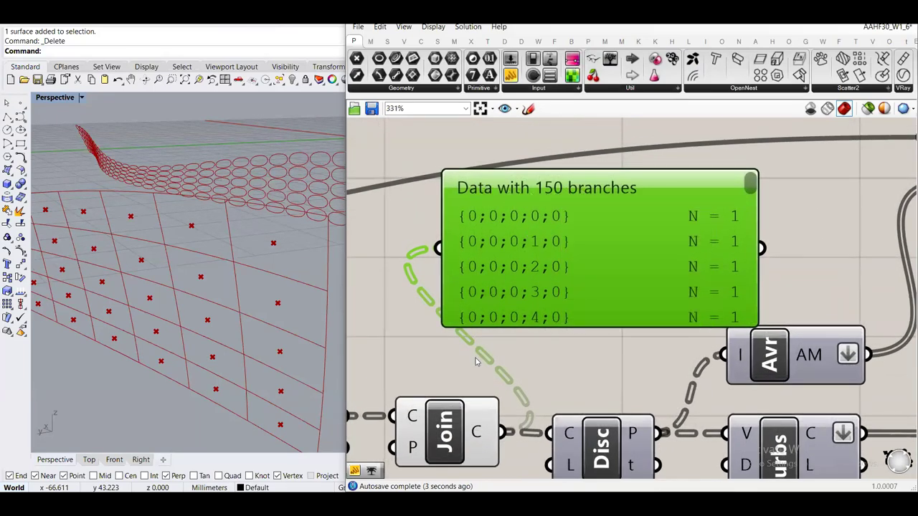
Examine the branch paths of the Join component's C output in the Param Viewer, comparing its diagram and list displays
double_click(603, 237)
scroll(604, 235, up, 3)
scroll(604, 234, up, 1)
double_click(573, 332)
scroll(555, 266, down, 1)
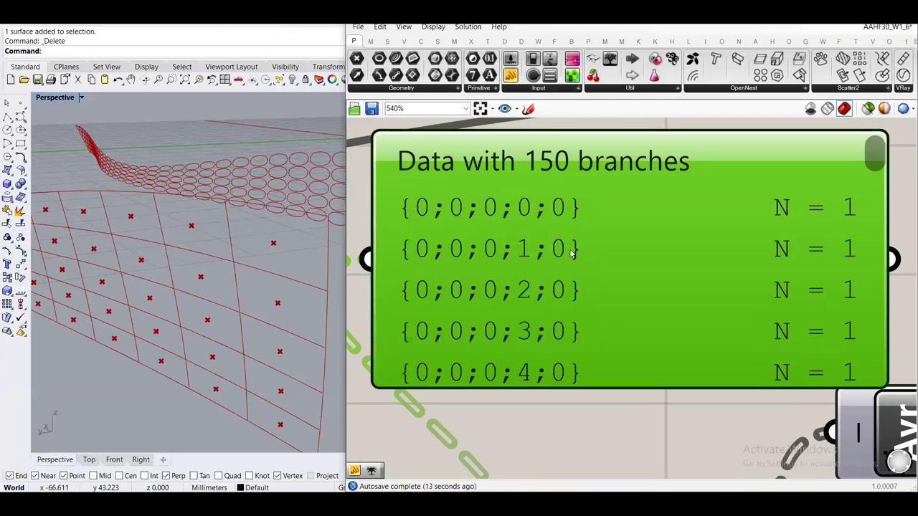
right_drag(502, 296, 555, 280)
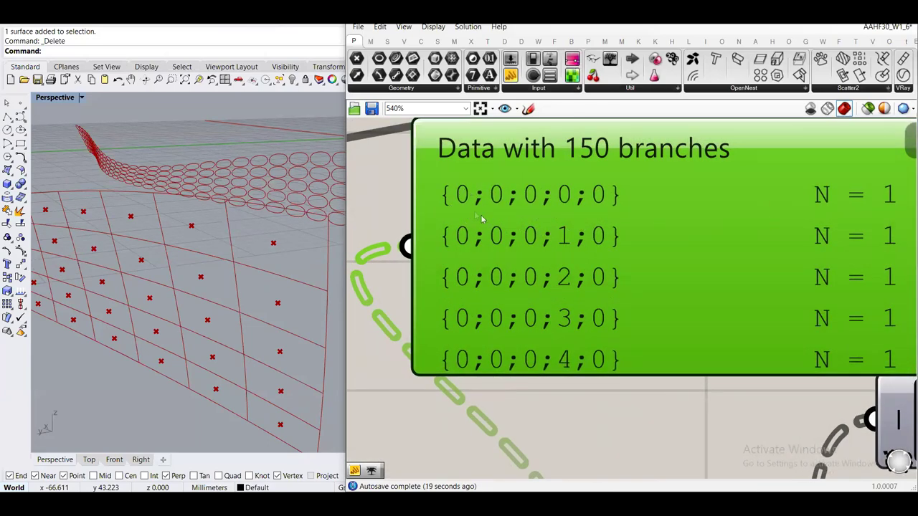
mouse_move(530, 207)
mouse_move(520, 228)
scroll(527, 260, down, 2)
right_drag(574, 366, 571, 315)
mouse_move(568, 208)
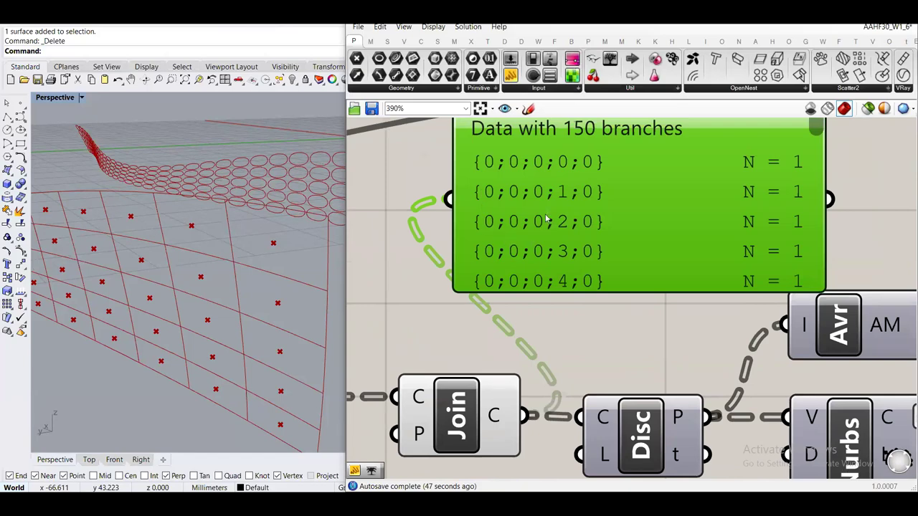
right_drag(595, 341, 610, 369)
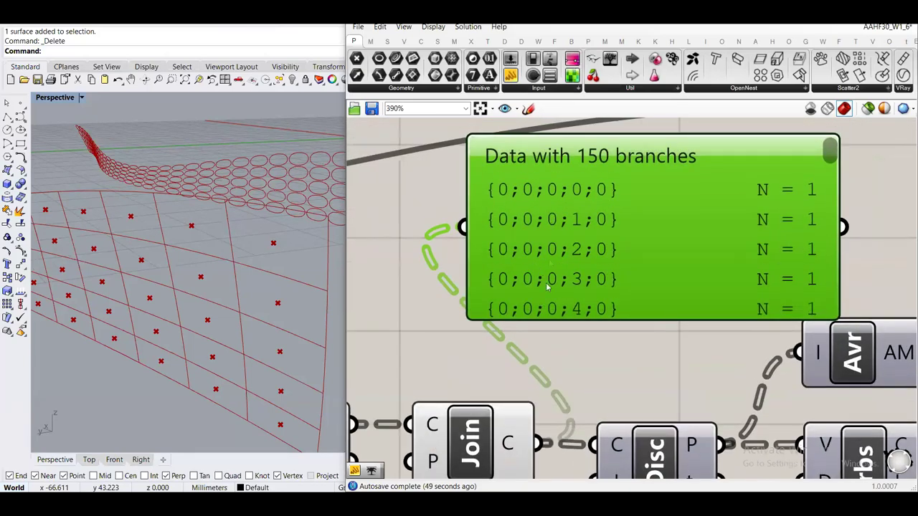
right_drag(536, 335, 533, 302)
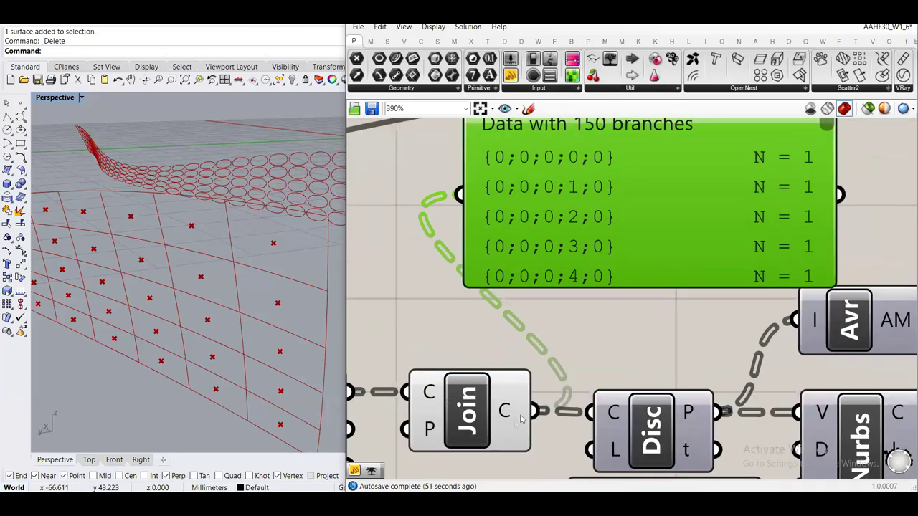
Simplify the Join component's C output and inspect its data tree in the Param Viewer's list and diagram displays
right_click(506, 415)
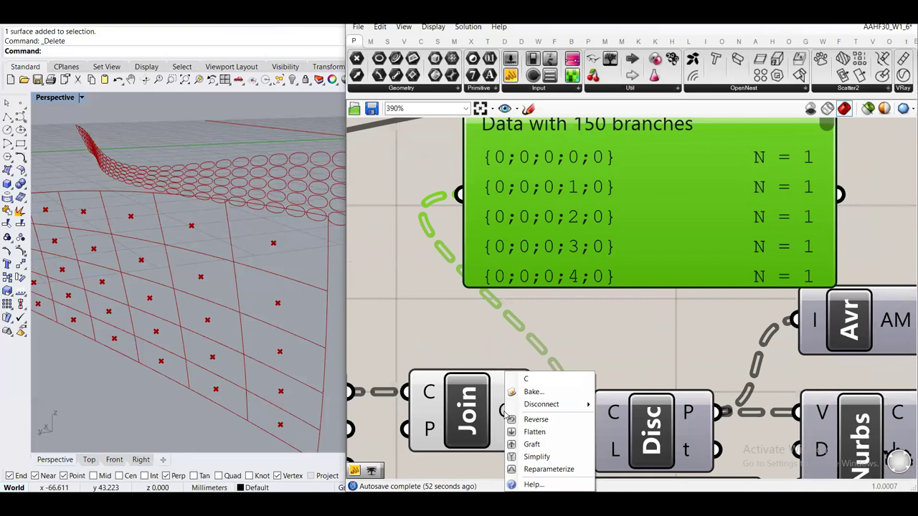
click(521, 457)
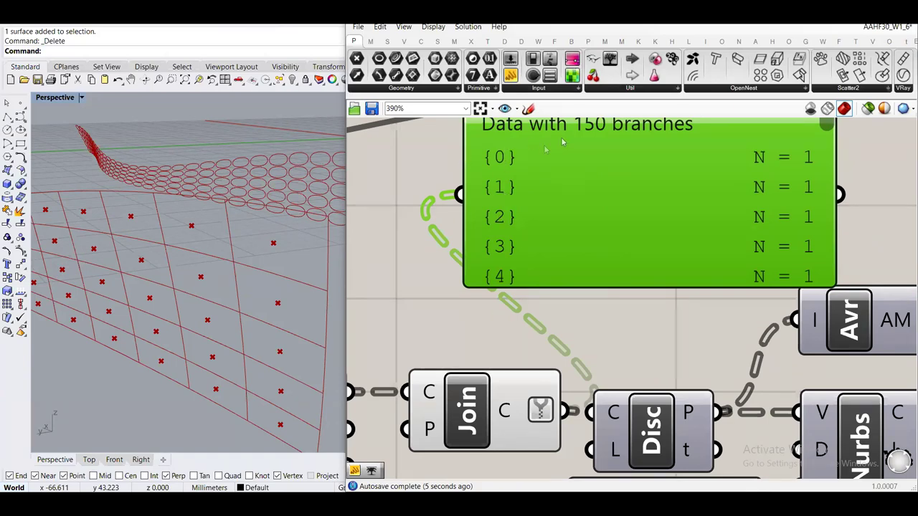
right_drag(543, 172, 584, 271)
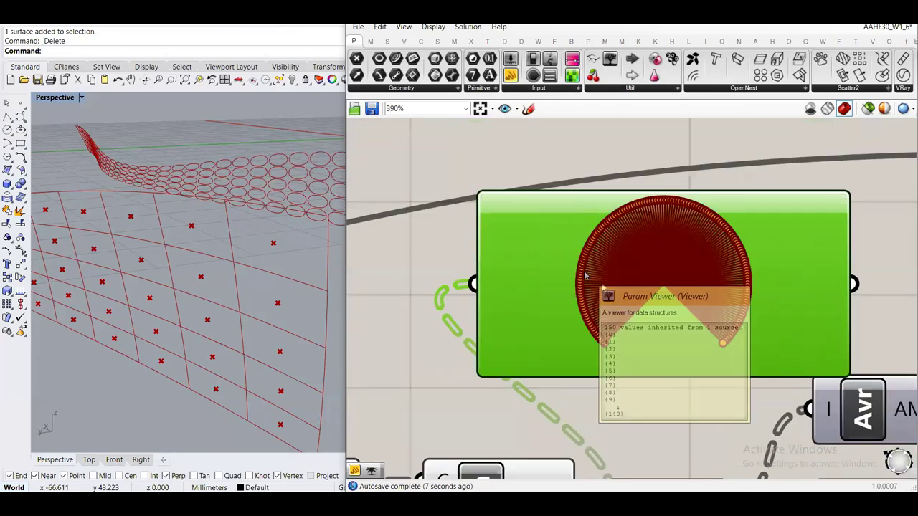
scroll(664, 289, up, 3)
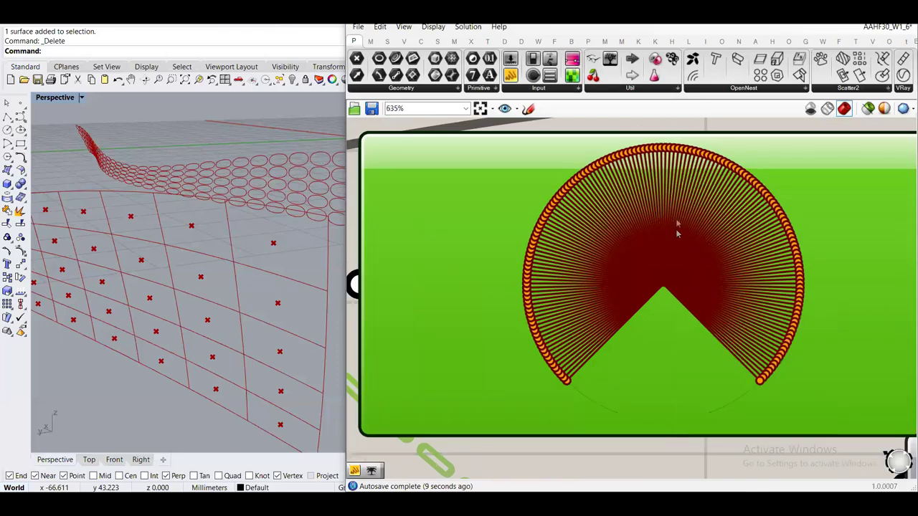
scroll(551, 378, down, 2)
right_drag(570, 388, 522, 348)
Turn off Simplify on the Join component's C output and inspect the unsimplified tree diagram
right_click(495, 449)
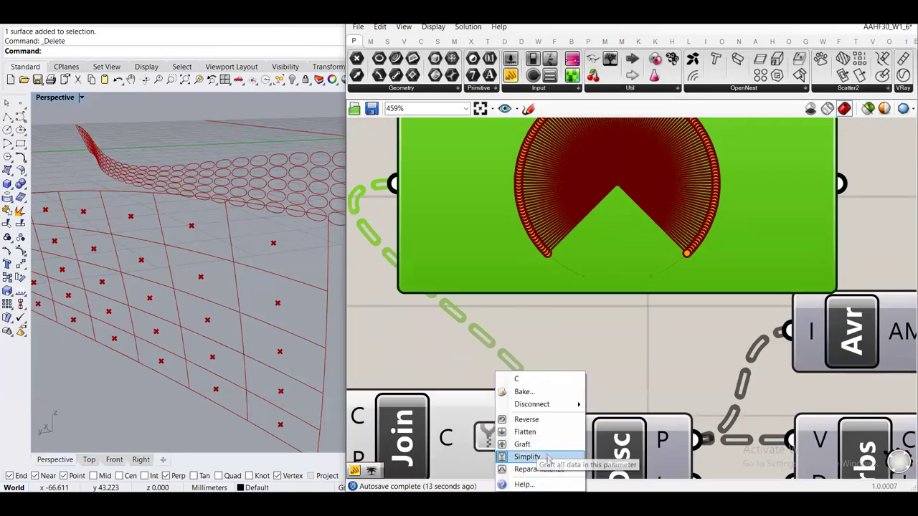
click(535, 457)
right_drag(551, 342, 526, 423)
scroll(592, 219, up, 4)
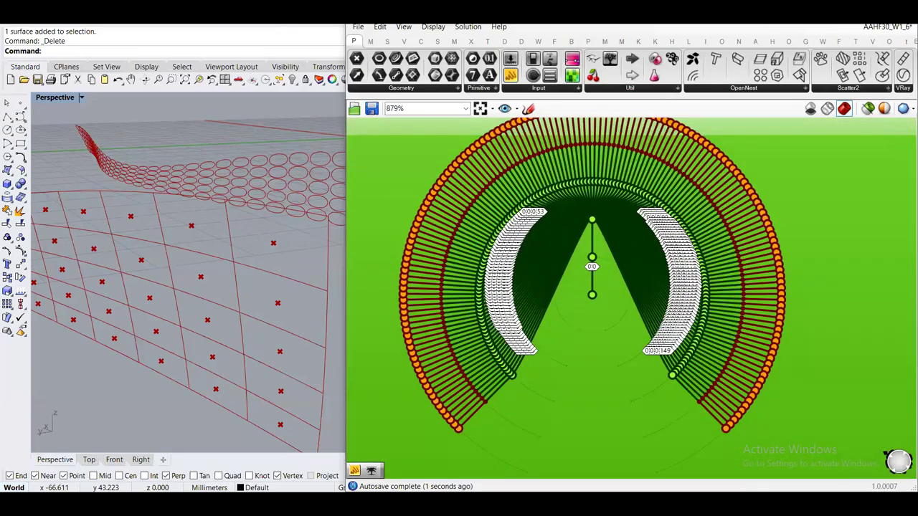
scroll(528, 260, down, 4)
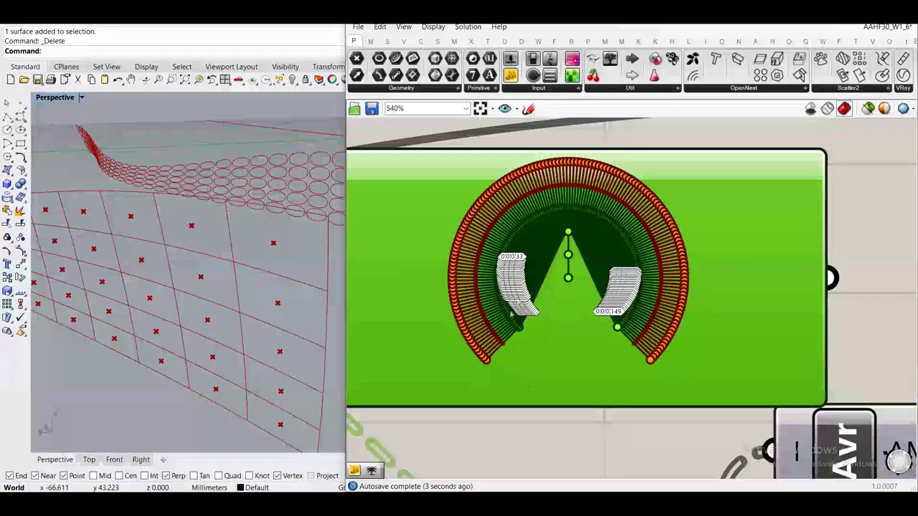
Simplify the Join component's C output again and delete the Param Viewer
right_drag(482, 367, 579, 258)
right_click(506, 430)
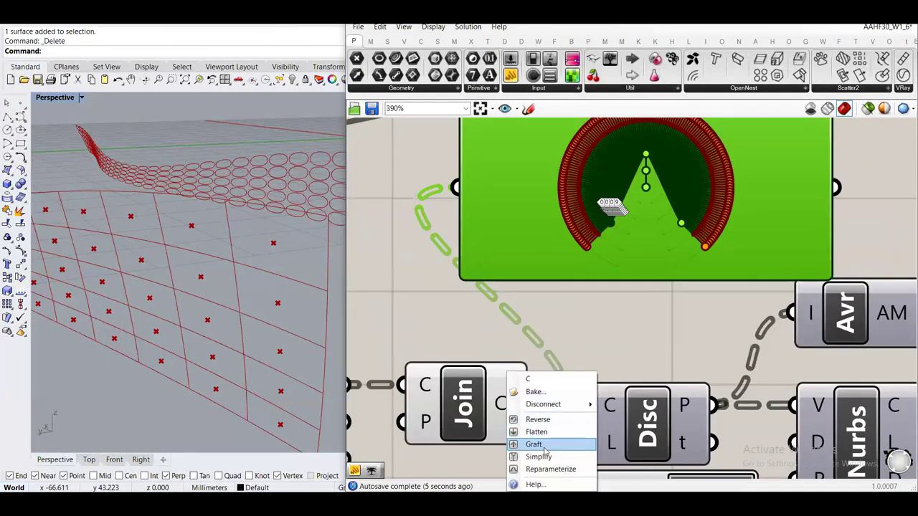
click(551, 450)
key(Delete)
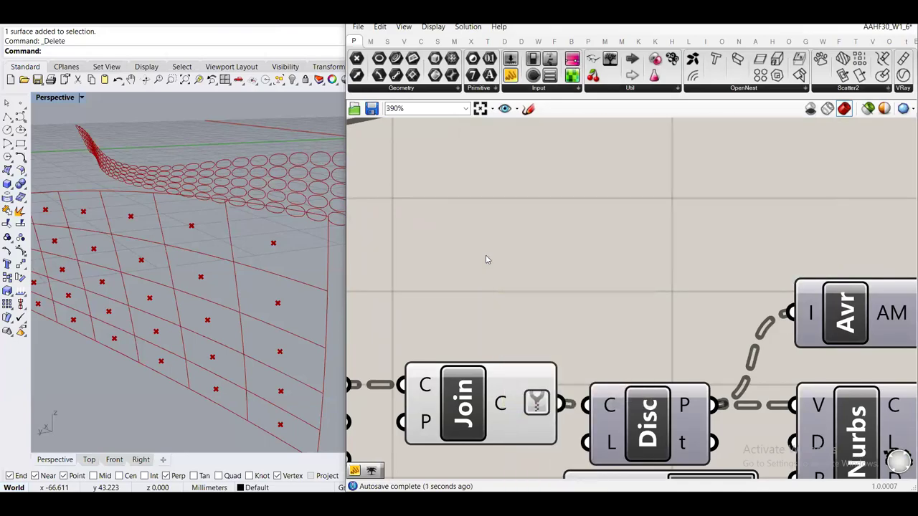
Compare the data in the flattened Average AM output with that in the Nurbs Curve C output
scroll(536, 250, down, 3)
click(387, 323)
click(494, 268)
scroll(495, 268, down, 3)
scroll(567, 289, up, 3)
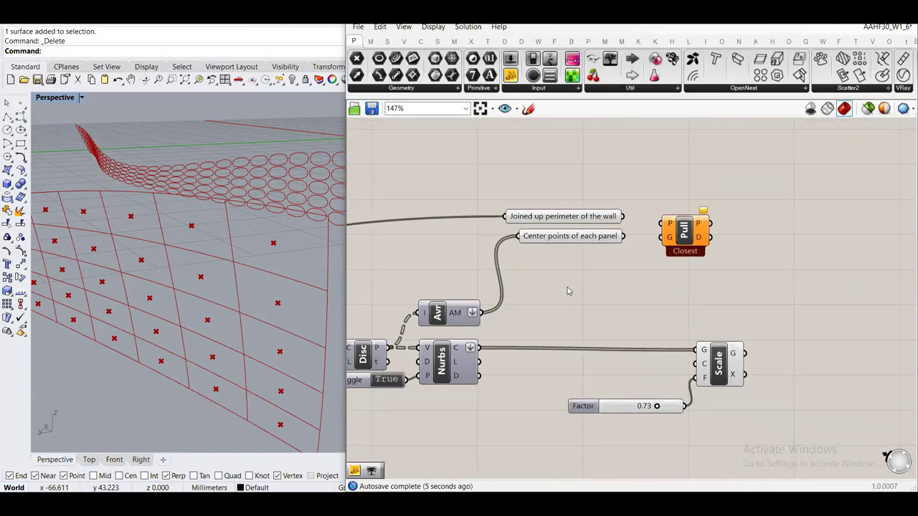
scroll(452, 321, up, 4)
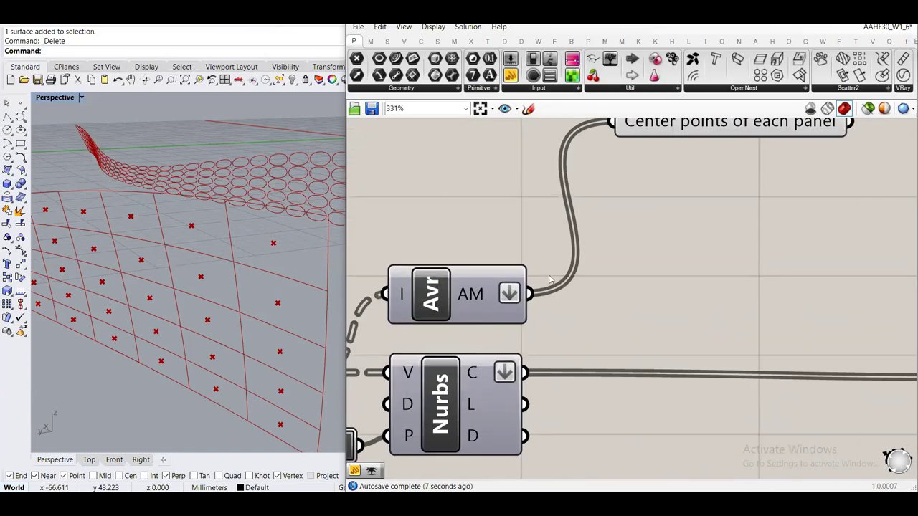
scroll(584, 266, down, 2)
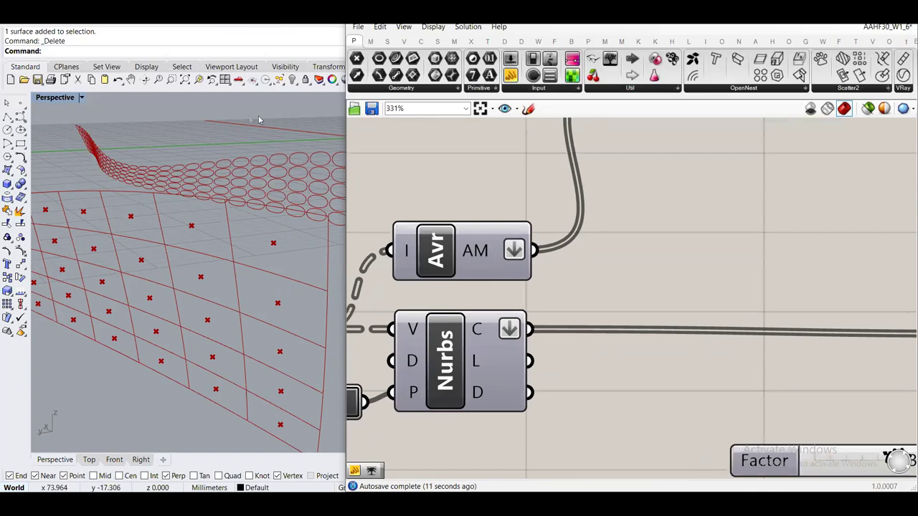
scroll(653, 296, down, 3)
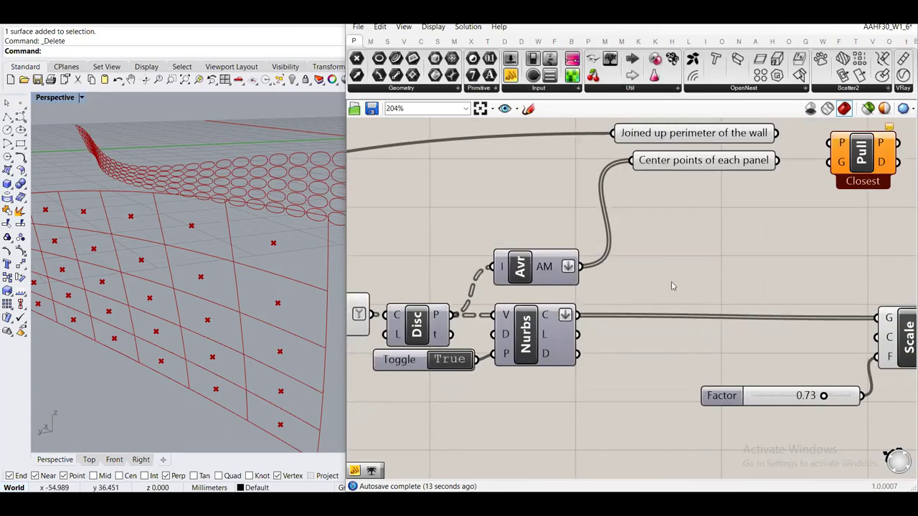
scroll(638, 267, up, 2)
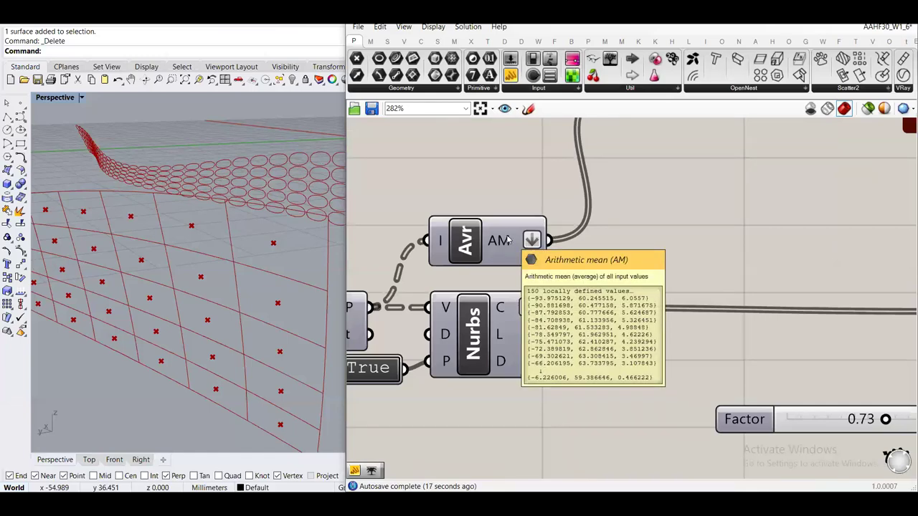
mouse_move(511, 313)
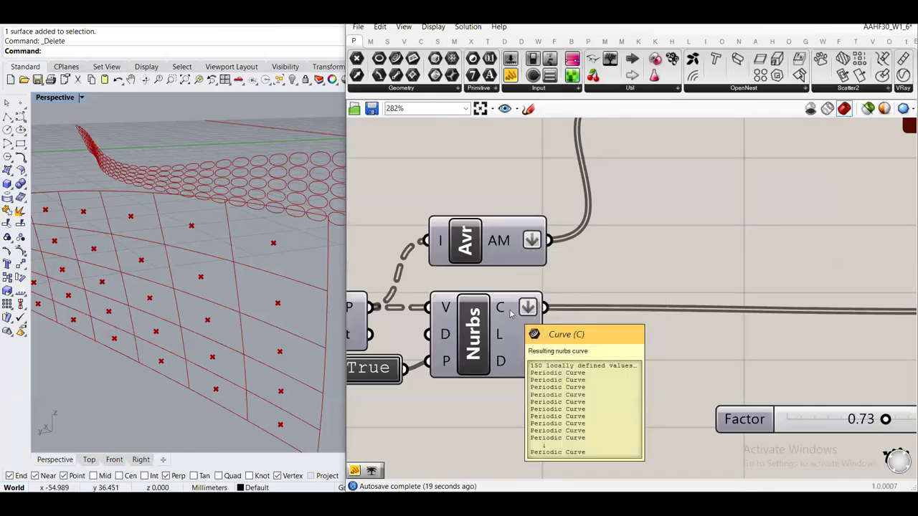
Connect the Average component's AM output to the center input of the Scale component
scroll(511, 313, down, 3)
right_drag(511, 314, 473, 229)
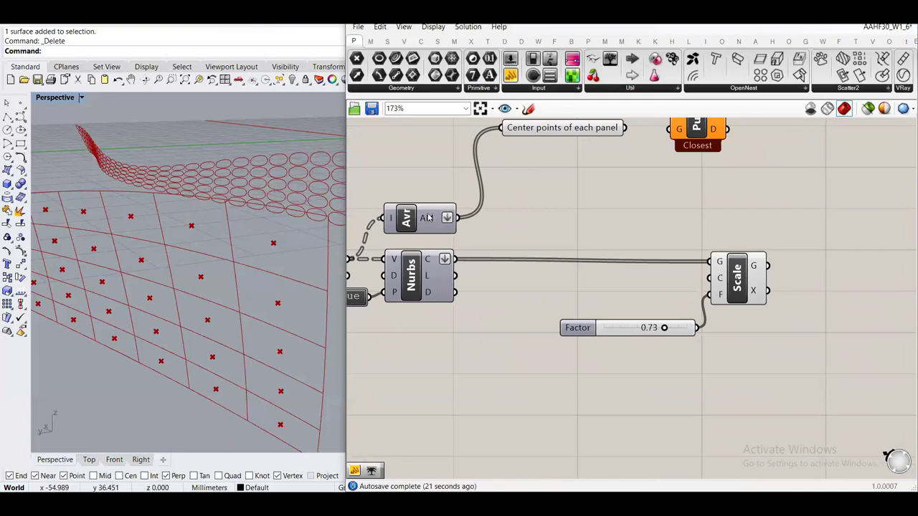
drag(456, 219, 721, 280)
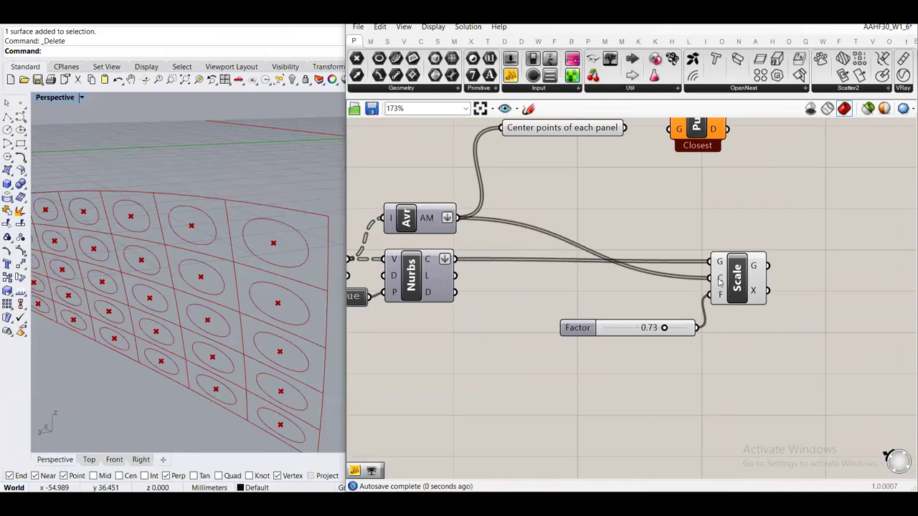
Move the Pull Point component farther away from the perimeter and center points parameters
right_drag(563, 203, 604, 259)
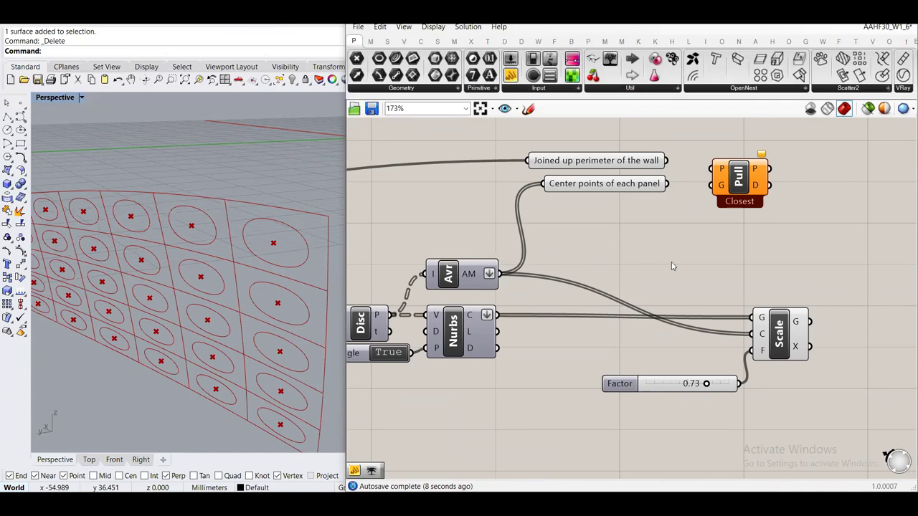
scroll(653, 286, up, 3)
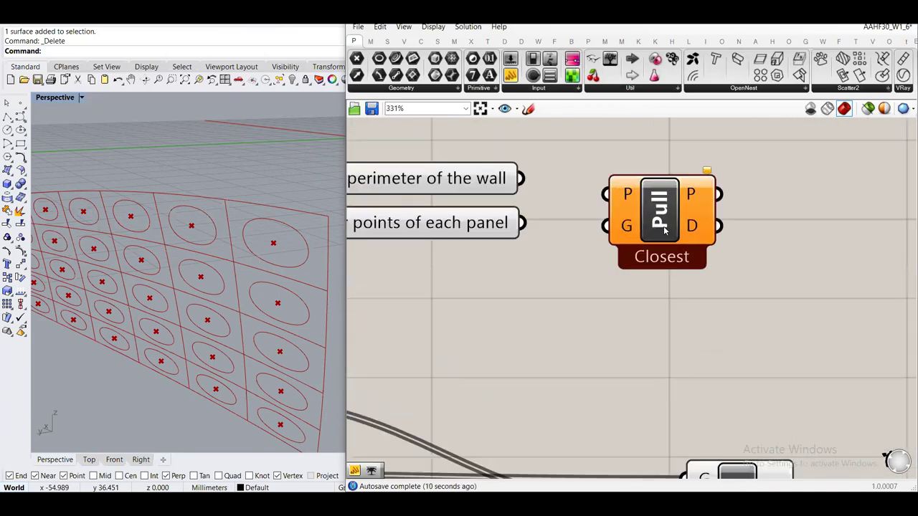
drag(665, 229, 708, 226)
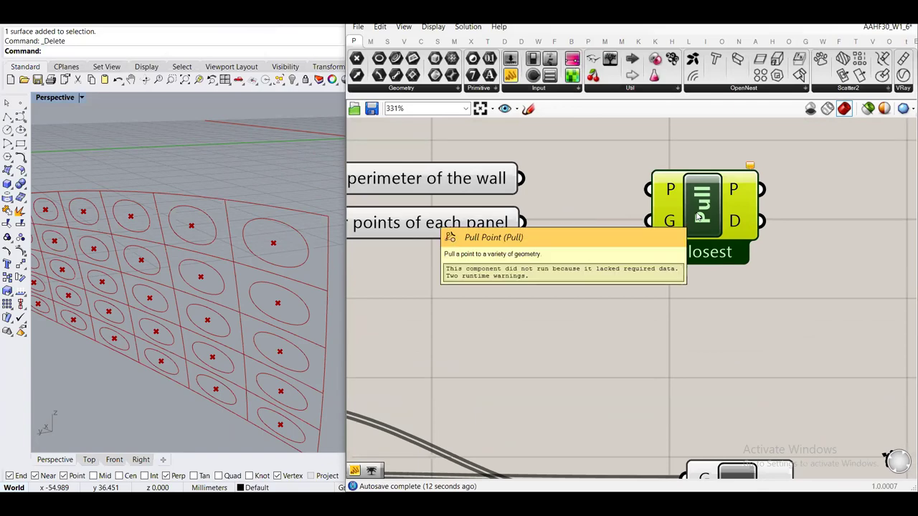
scroll(672, 274, down, 1)
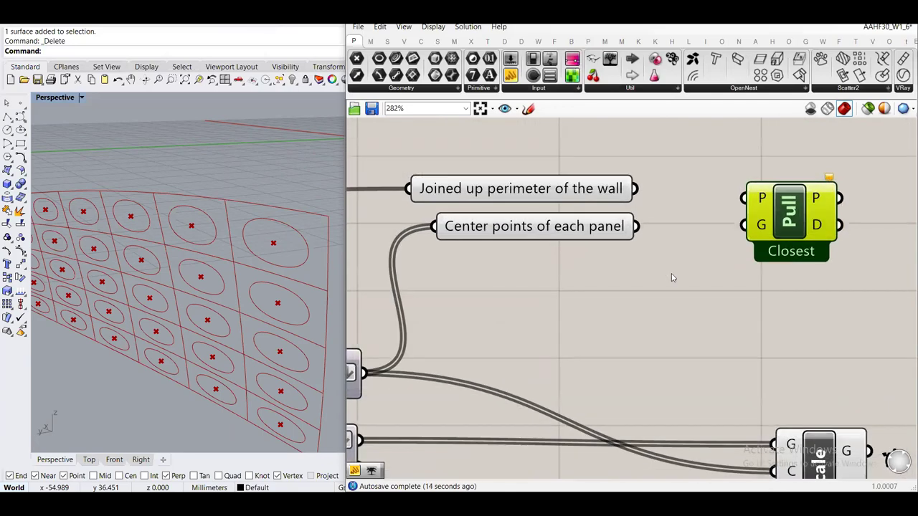
scroll(671, 273, down, 1)
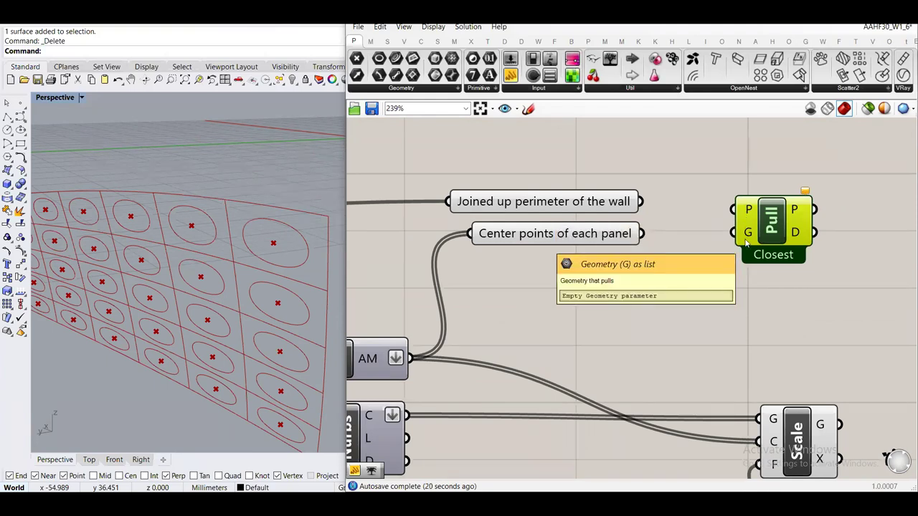
Connect the panel center points to the Pull Point component's P input and the joined wall perimeter to its G input
click(612, 243)
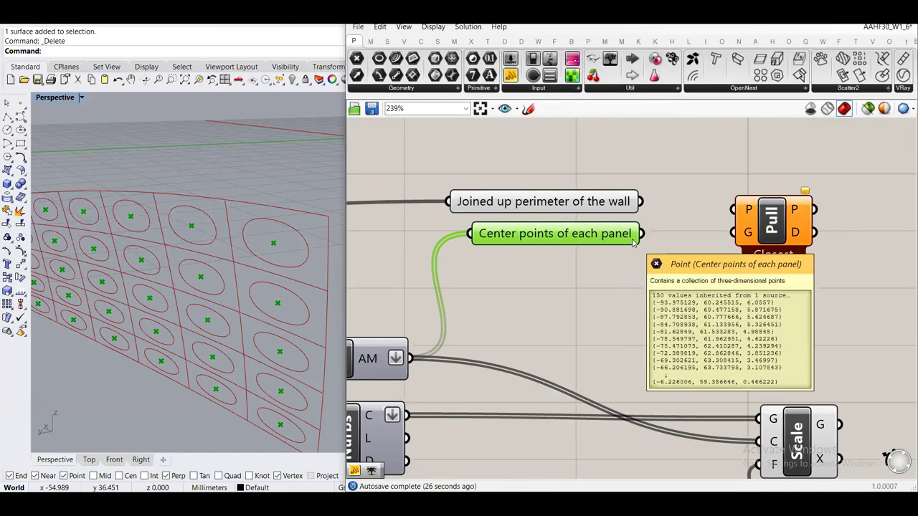
click(658, 262)
drag(643, 233, 733, 210)
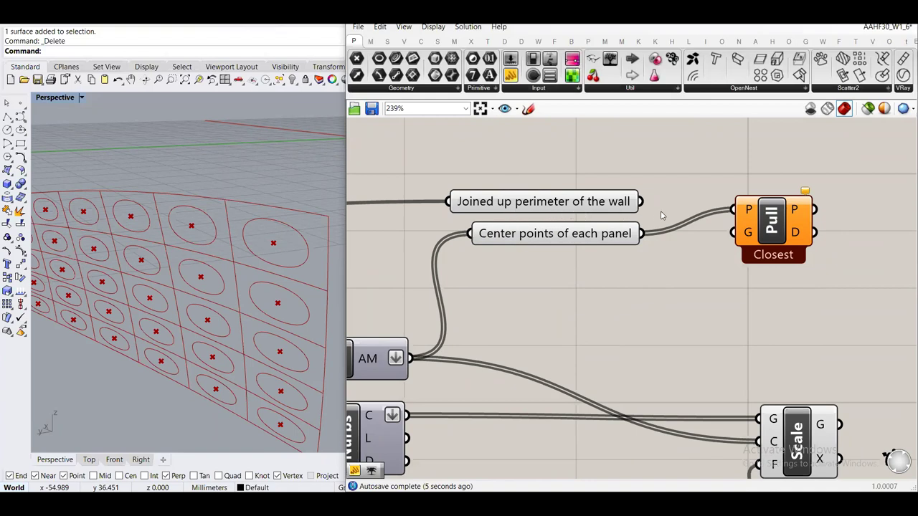
drag(641, 201, 732, 232)
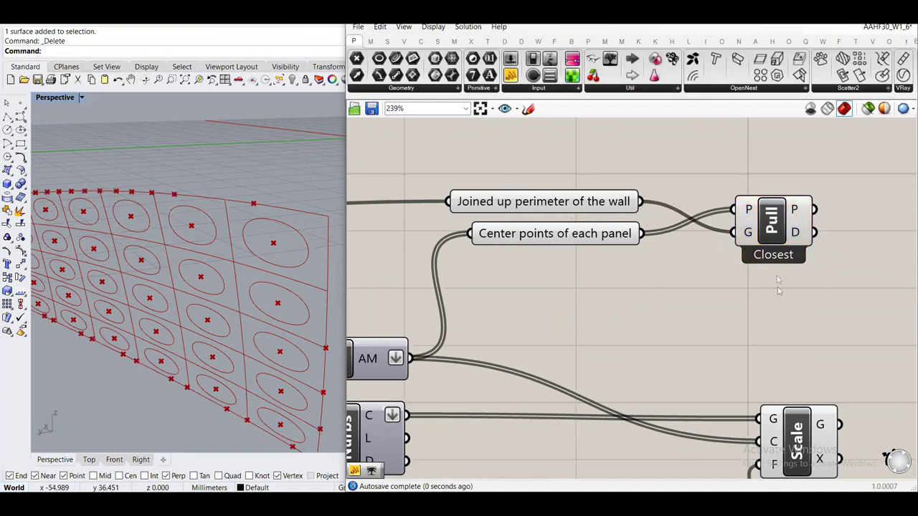
Move the Pull Point component slightly closer to its source parameters and inspect the values of its Distance output
drag(782, 244, 764, 242)
right_drag(768, 281, 670, 255)
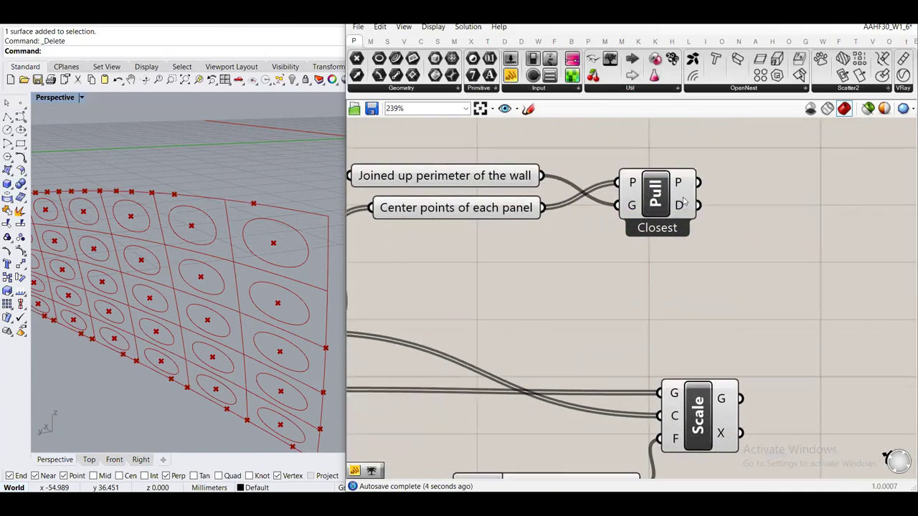
mouse_move(688, 208)
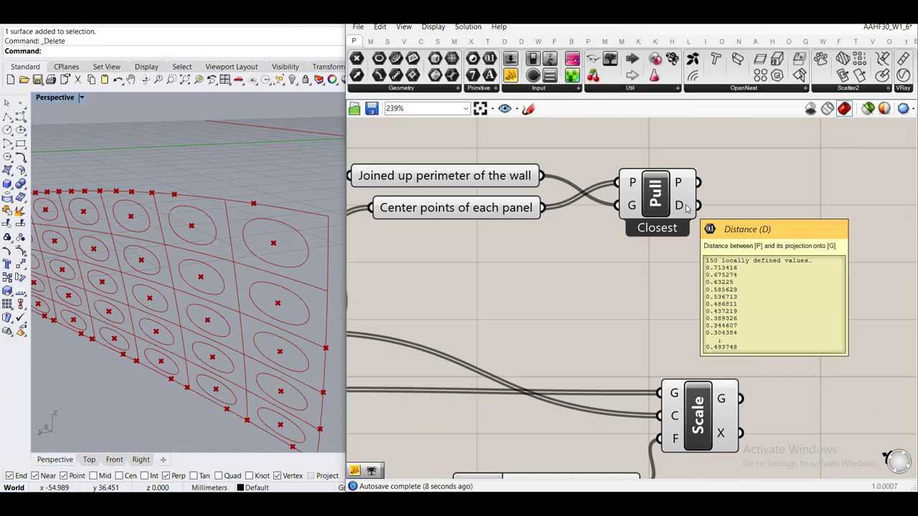
Try the Pull Point distances as the Scale component's factor, and reconnect the 0.73 slider to its F input
scroll(718, 244, down, 3)
scroll(667, 271, up, 2)
right_drag(653, 274, 714, 242)
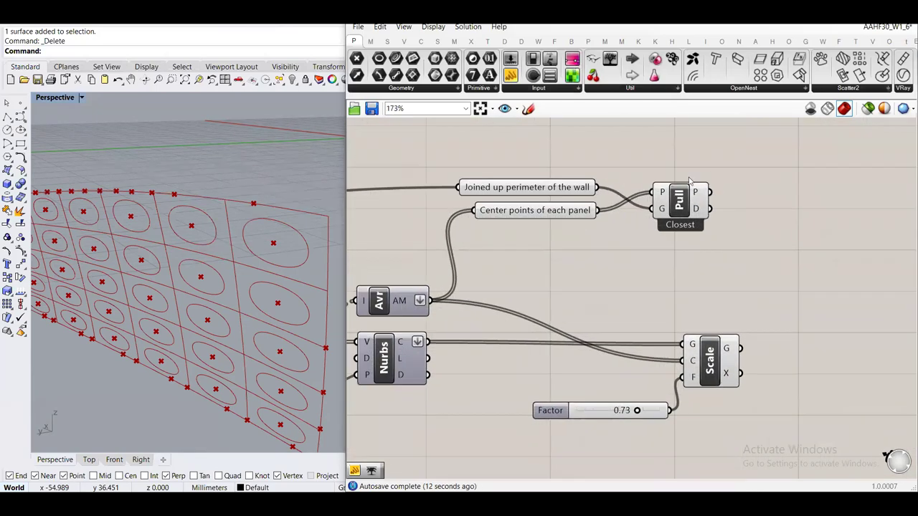
drag(715, 215, 693, 378)
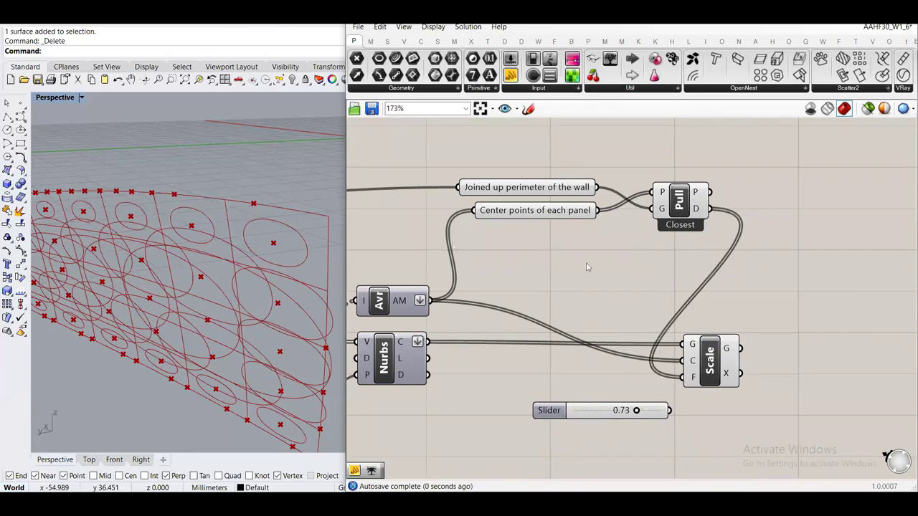
scroll(179, 224, down, 3)
right_drag(180, 225, 323, 248)
drag(670, 410, 682, 377)
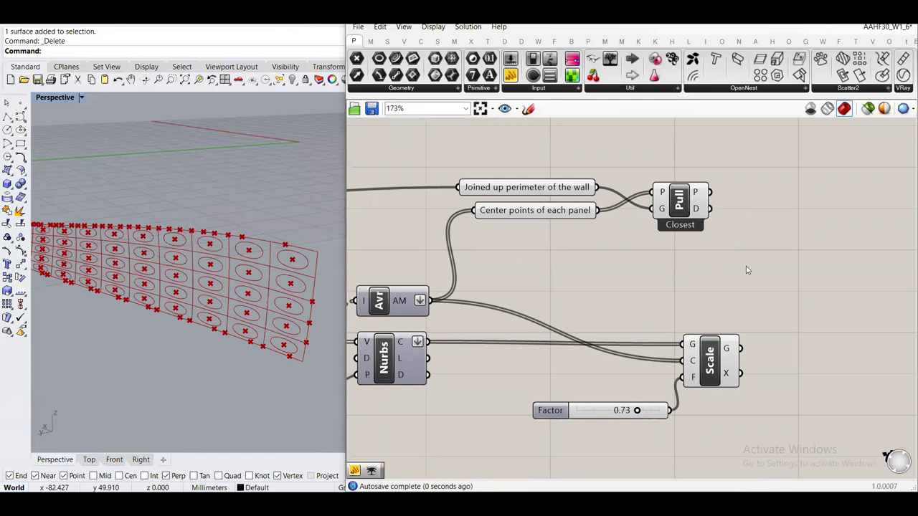
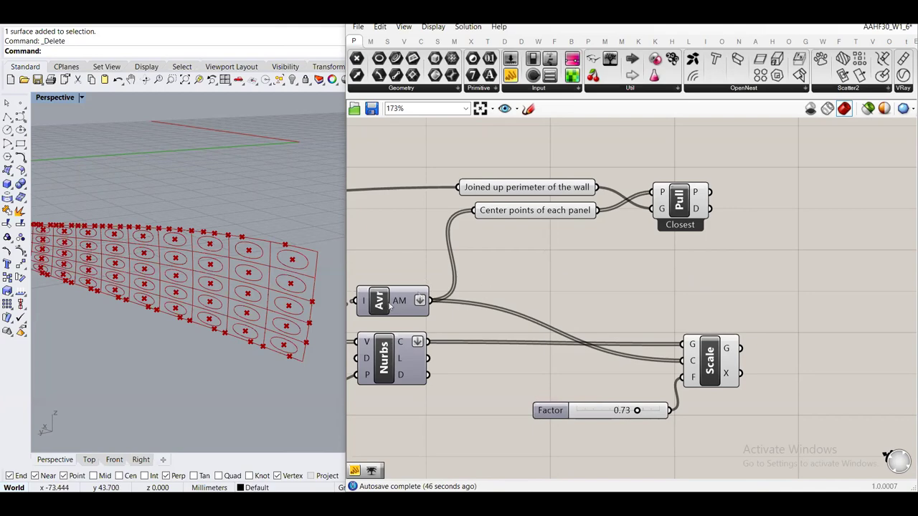
right_drag(551, 292, 496, 319)
scroll(566, 279, up, 3)
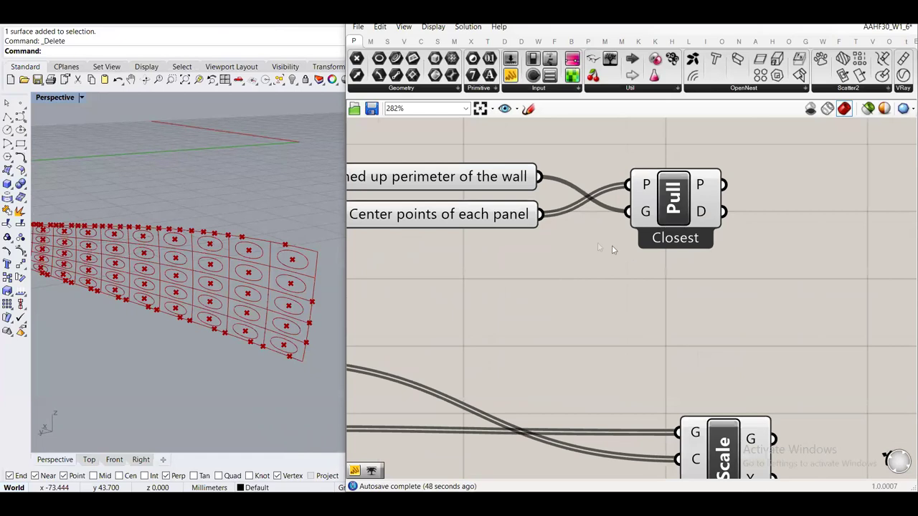
double_click(684, 338)
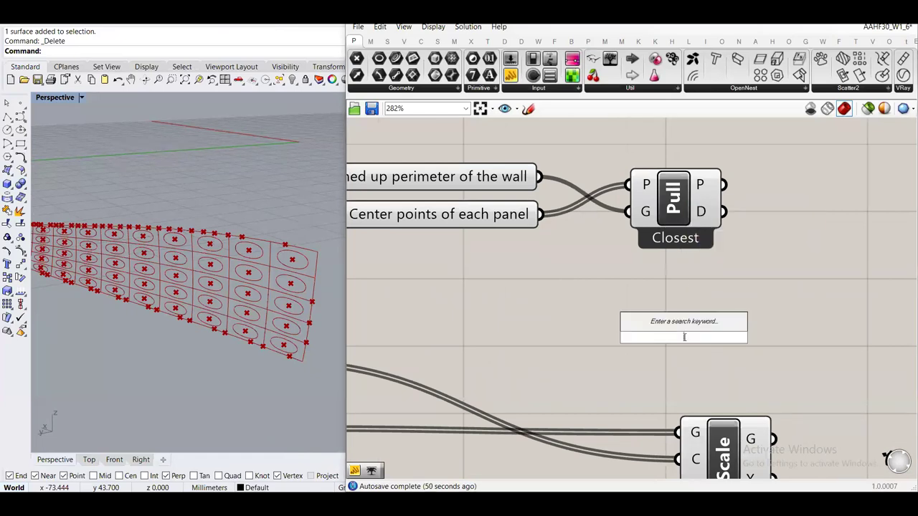
text(pull c)
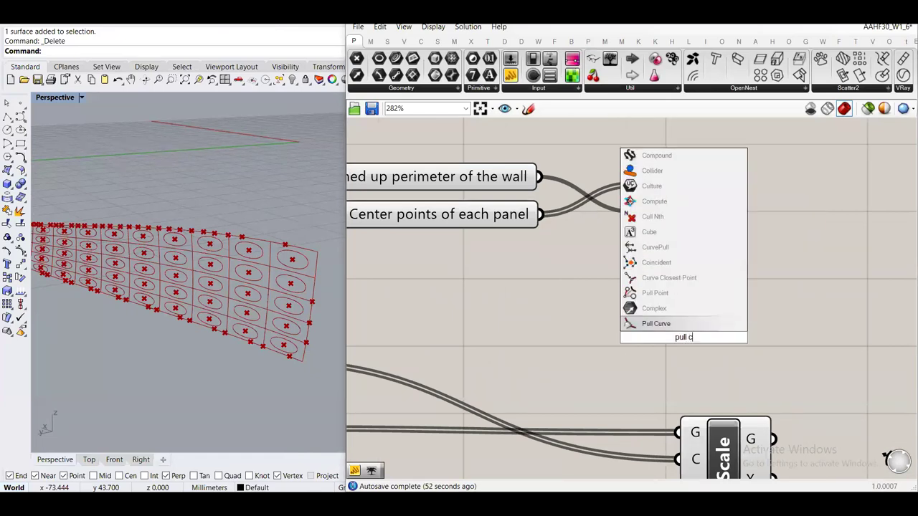
text(urve)
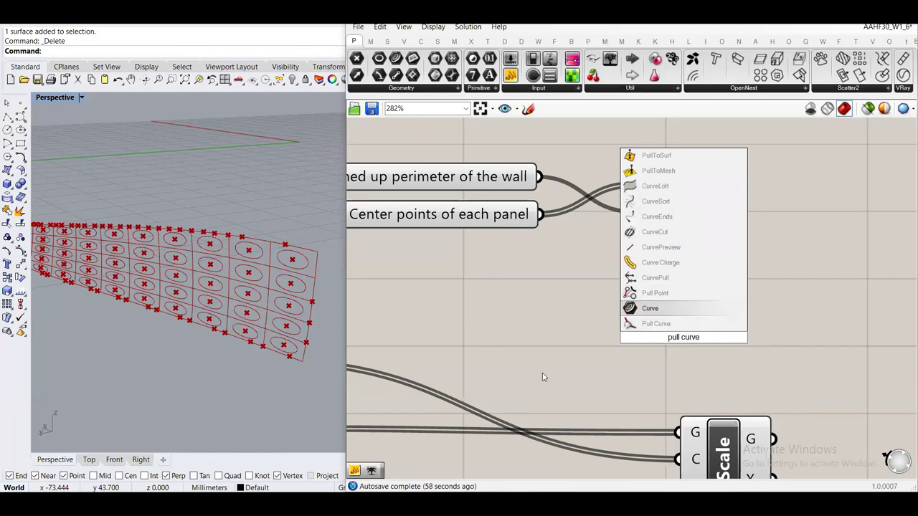
key(Return)
mouse_move(711, 194)
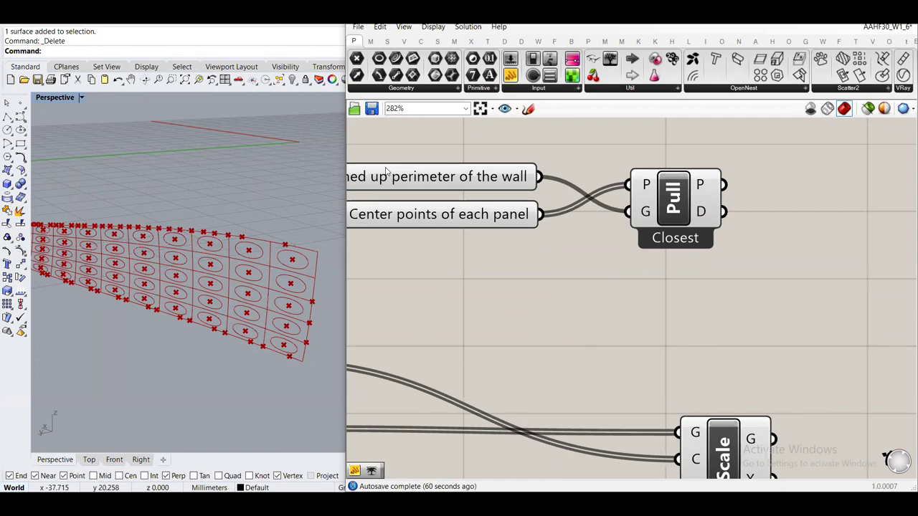
Examine the panel curves in the viewport and the values of the Pull Point component's Distance output
right_drag(386, 172, 335, 186)
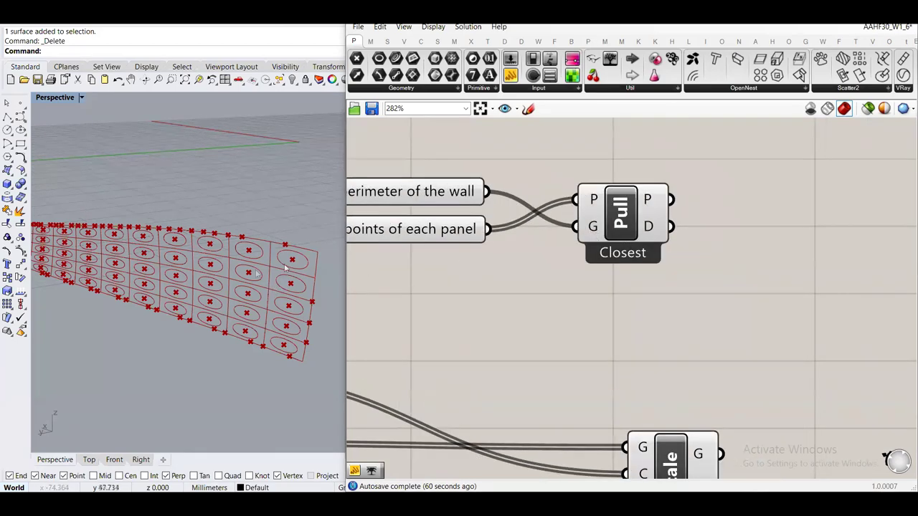
scroll(281, 264, up, 3)
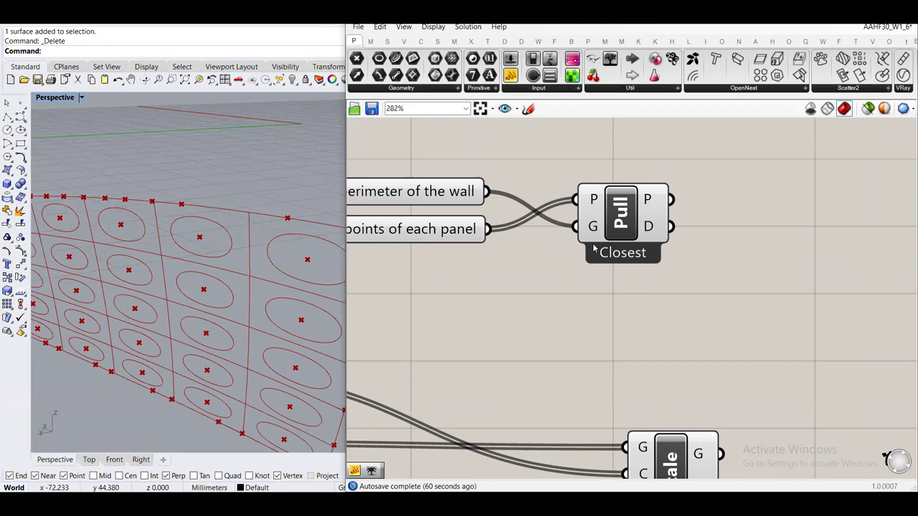
scroll(594, 248, down, 4)
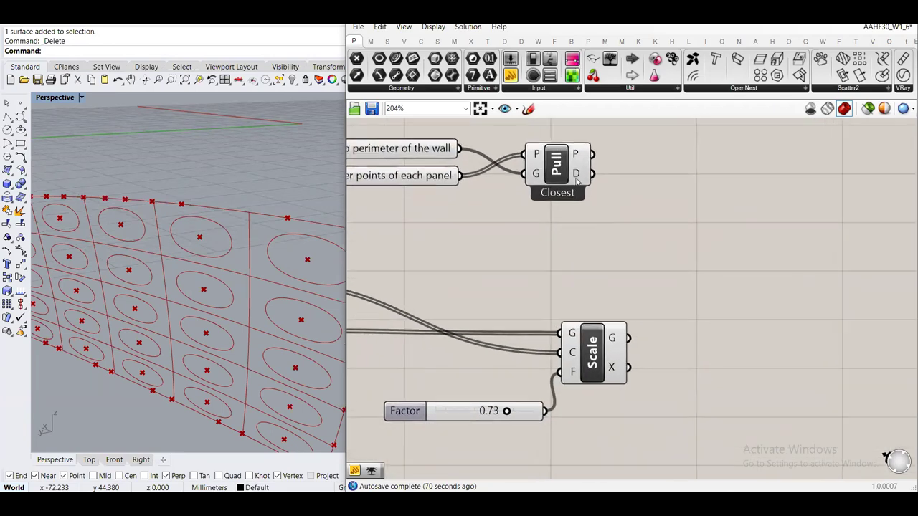
right_drag(577, 188, 533, 257)
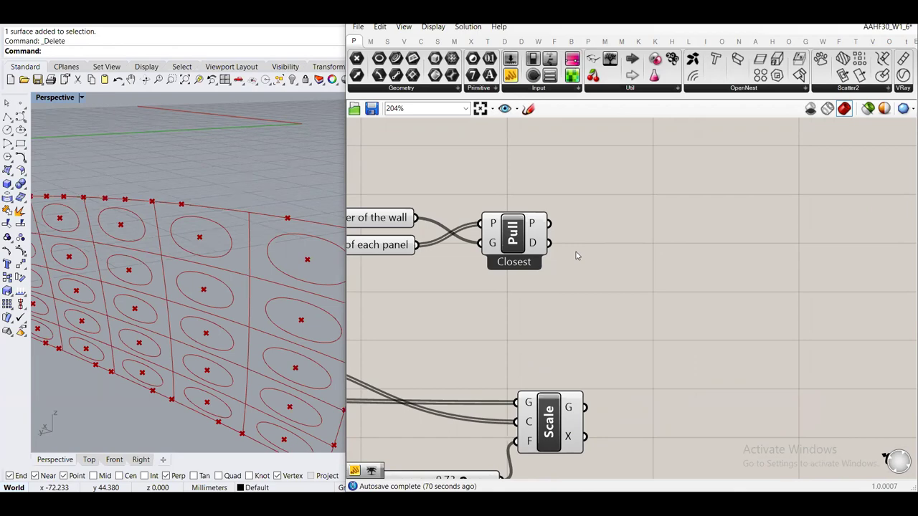
right_drag(670, 273, 625, 287)
double_click(636, 270)
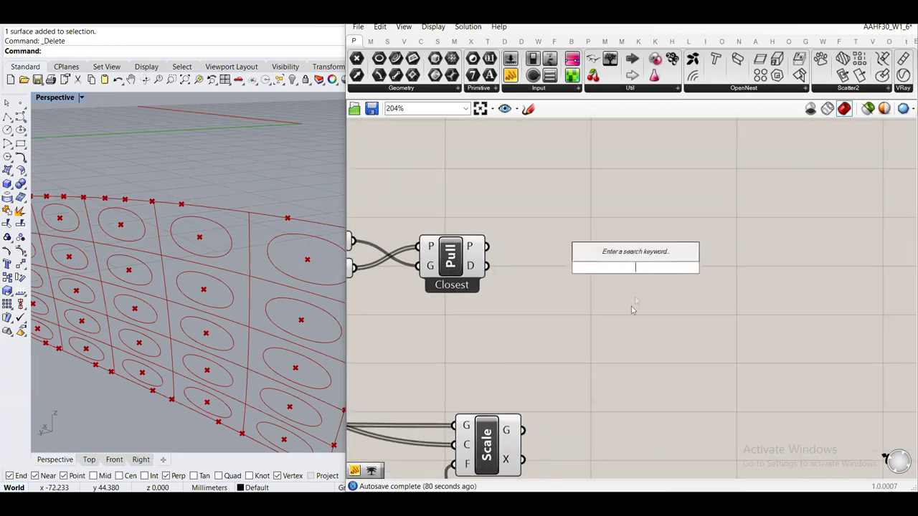
right_drag(629, 318, 674, 298)
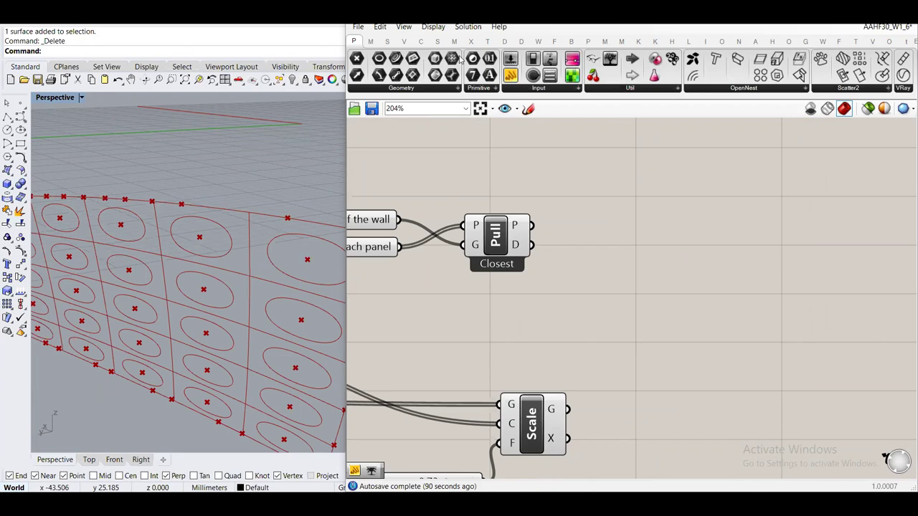
right_drag(591, 215, 597, 258)
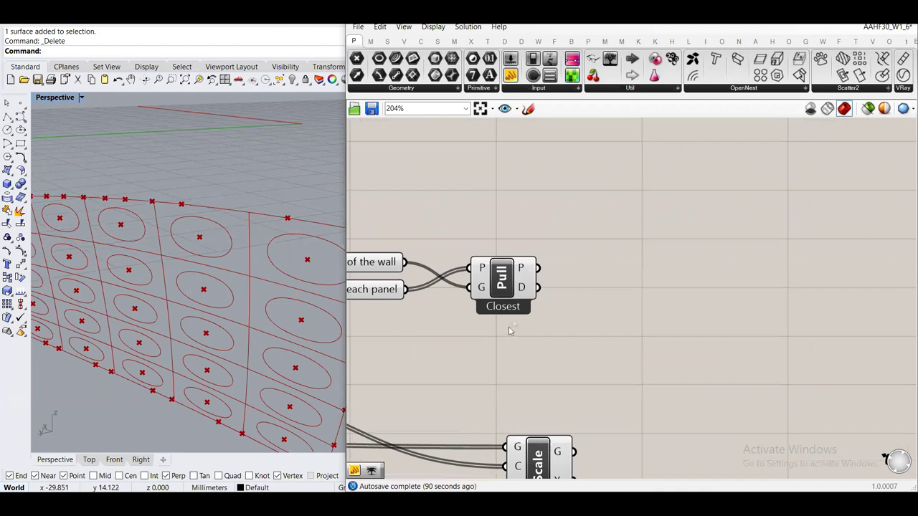
mouse_move(523, 294)
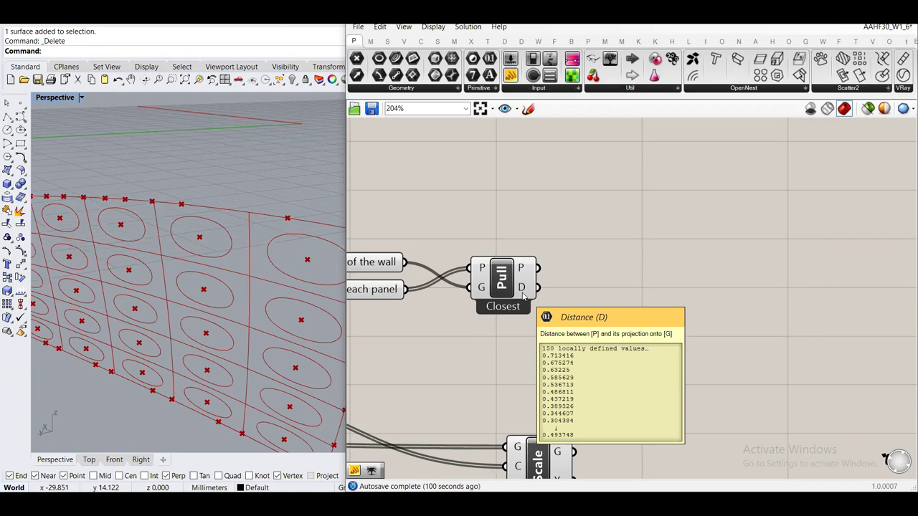
right_drag(523, 296, 521, 257)
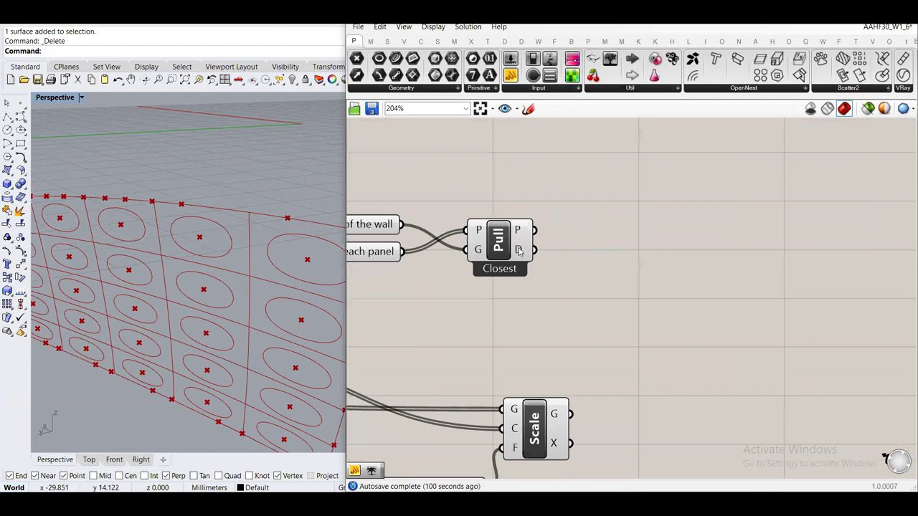
double_click(667, 278)
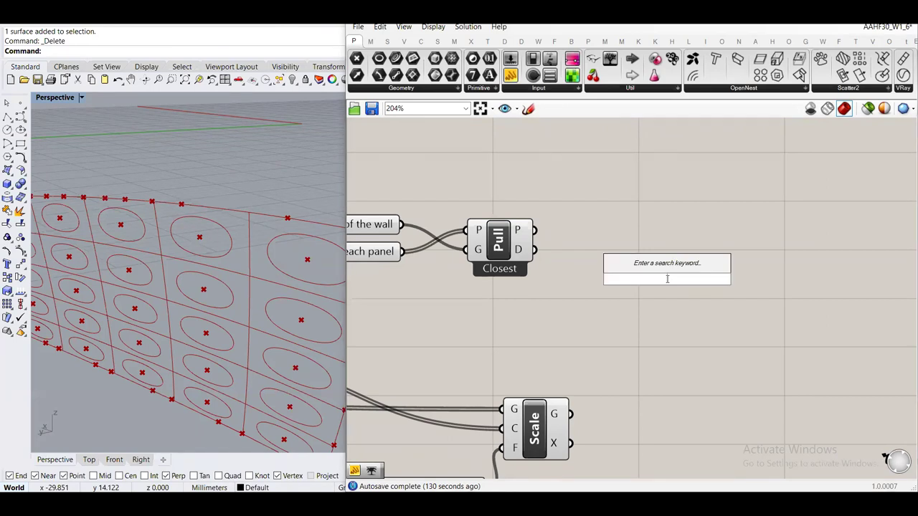
text(rem)
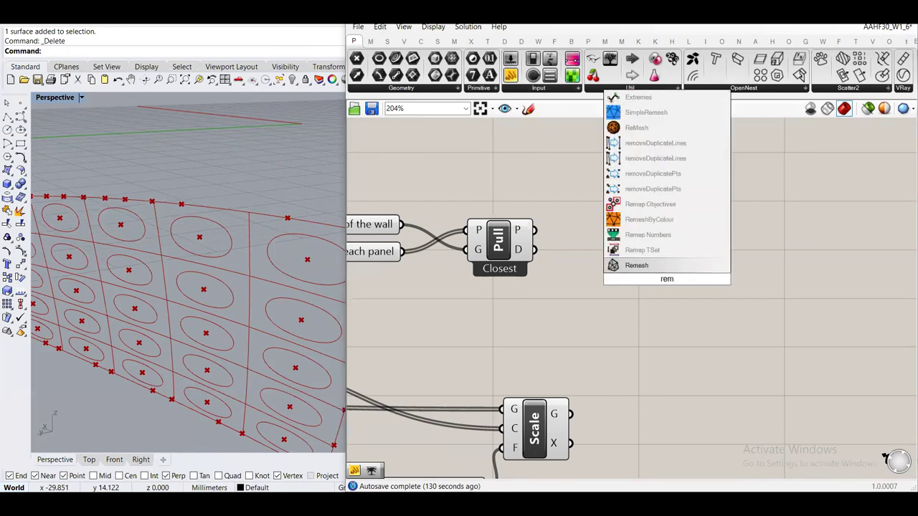
key(Up)
key(Up)
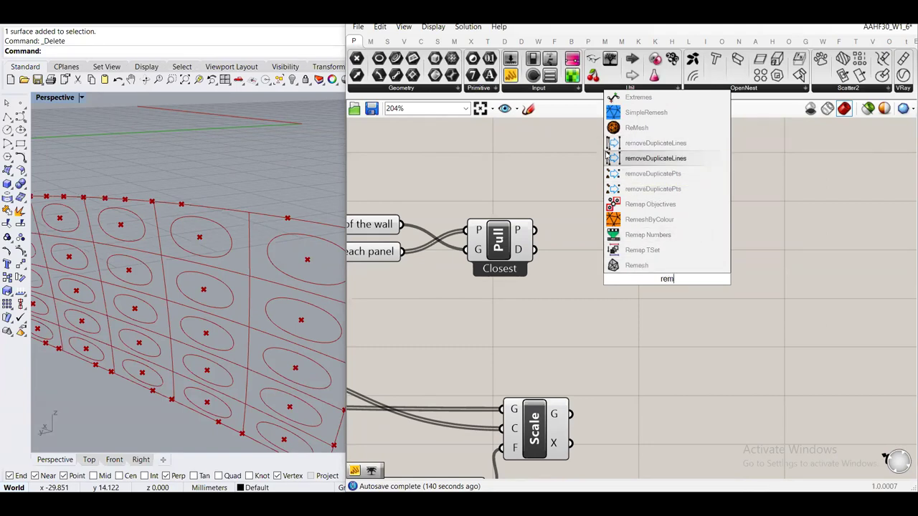
double_click(602, 286)
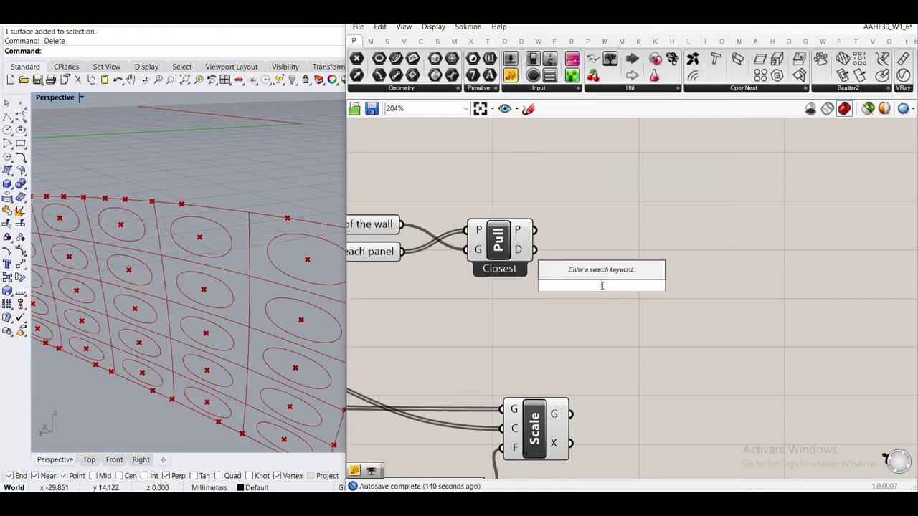
text(remap number)
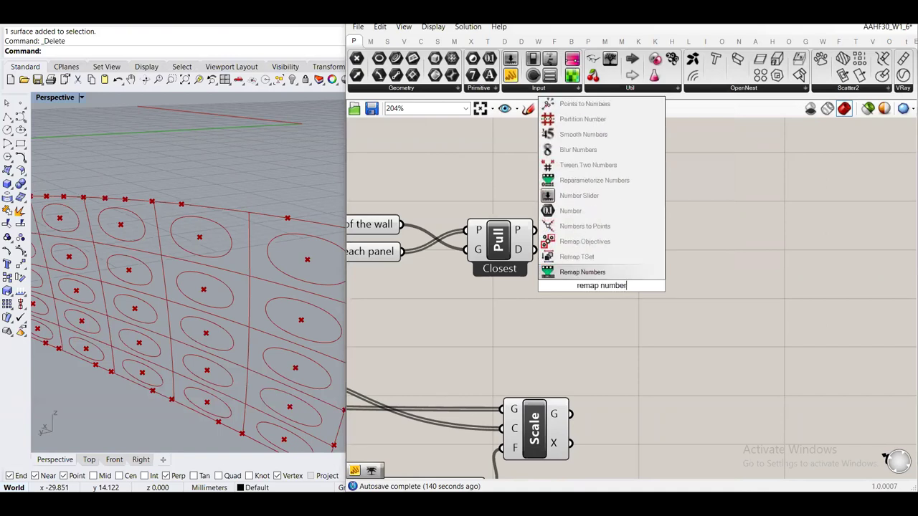
key(Return)
key(Delete)
Add a Remap Numbers component beside the Pull Point component
double_click(602, 286)
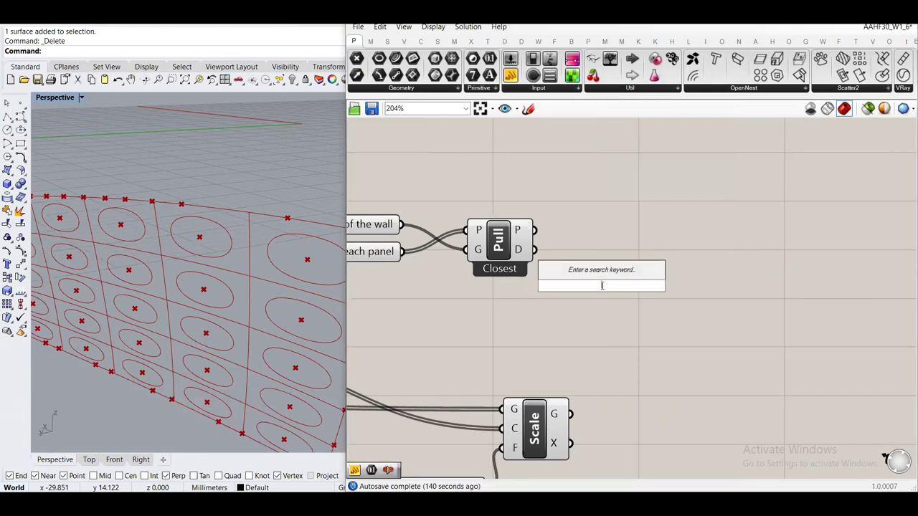
text(remap num)
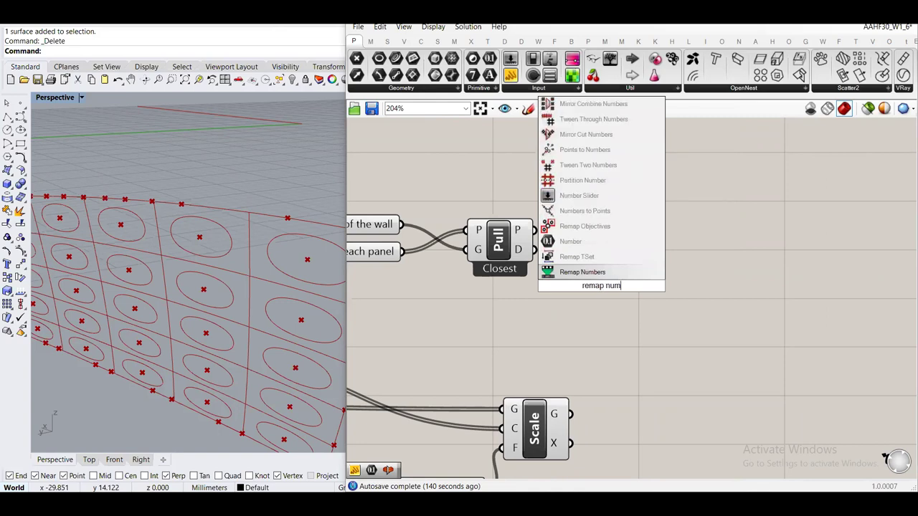
key(Return)
drag(579, 248, 597, 242)
click(597, 242)
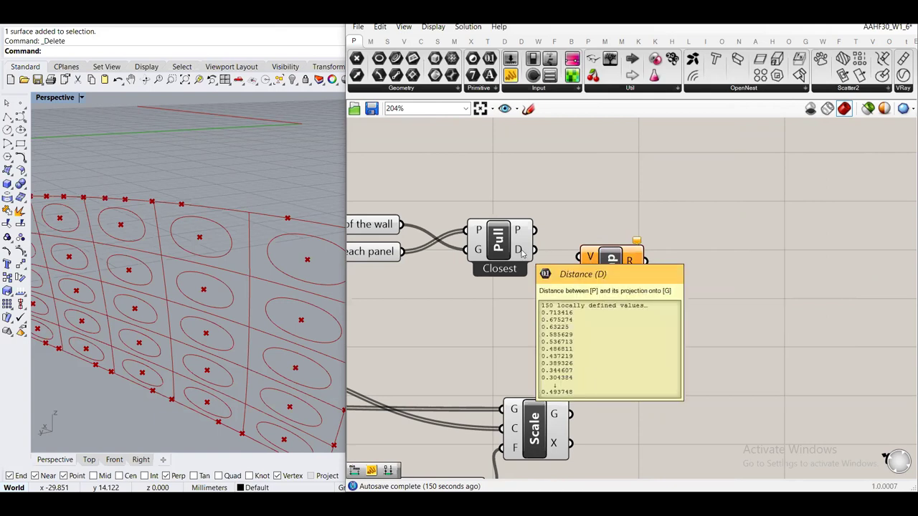
Connect the Pull Point's D output to the Remap Numbers V input and move the Remap component farther from Pull Point
drag(521, 251, 603, 260)
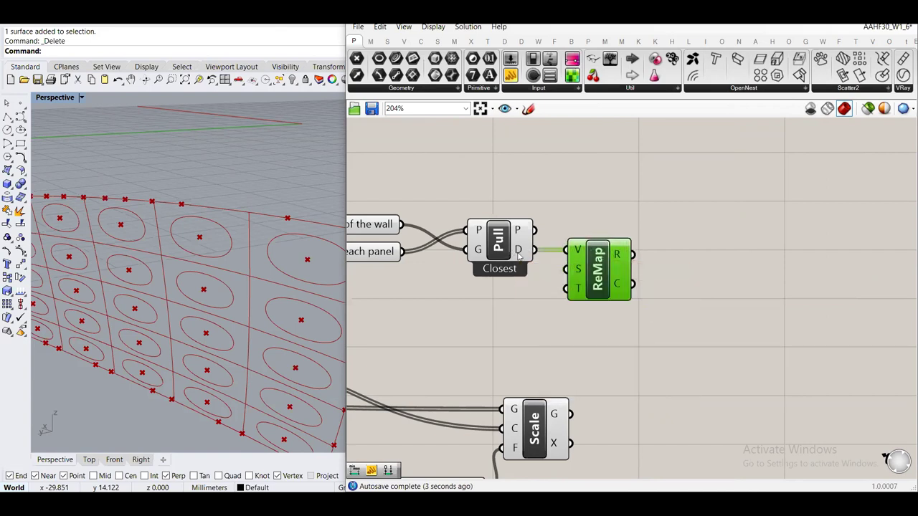
mouse_move(579, 254)
drag(579, 270, 661, 271)
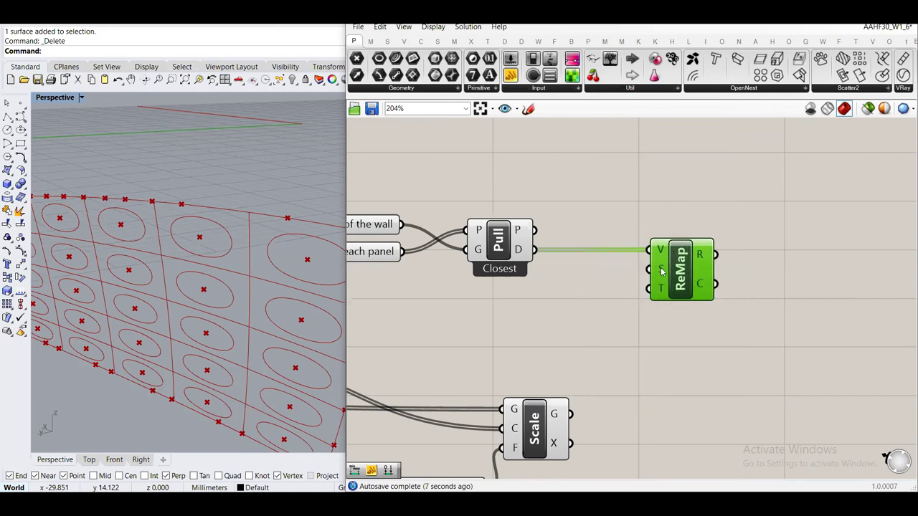
Add a Bounds component between the Pull Point and Remap Numbers components for the source domain
mouse_move(661, 271)
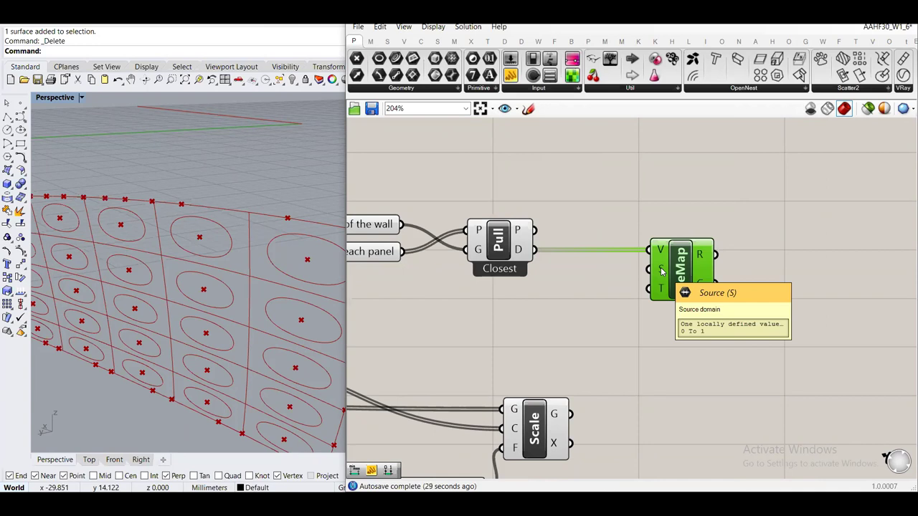
double_click(544, 314)
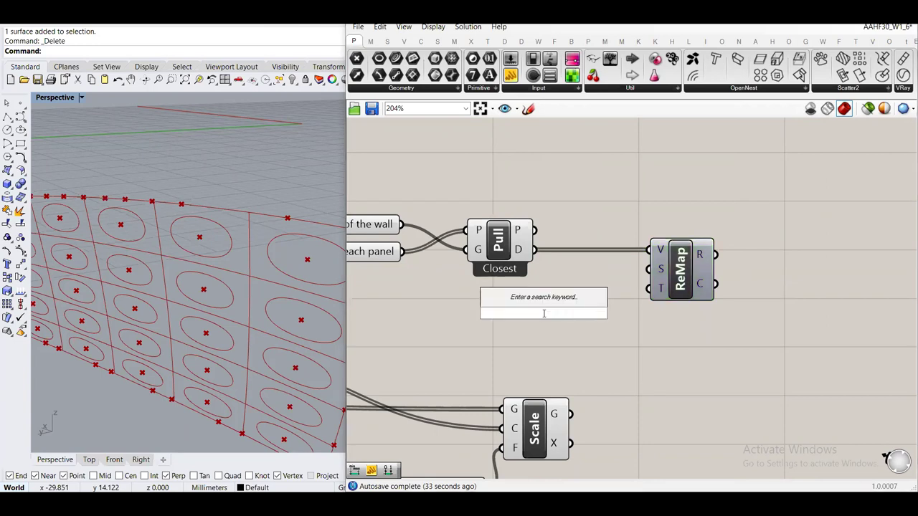
text(bounds)
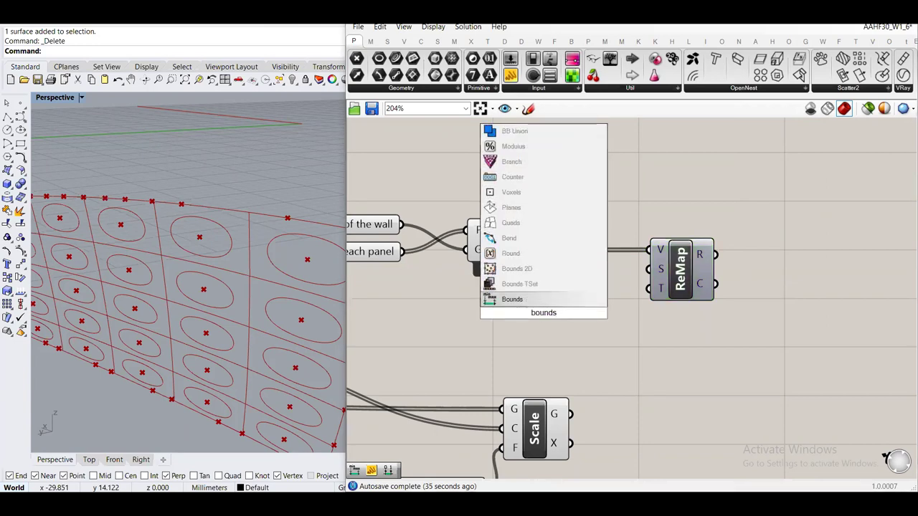
click(553, 300)
Connect the Pull Point's D output to the Bounds N input and the Bounds I output to the Remap Numbers S input
drag(510, 294, 535, 249)
drag(616, 277, 649, 270)
drag(571, 283, 576, 287)
click(558, 224)
scroll(525, 250, up, 1)
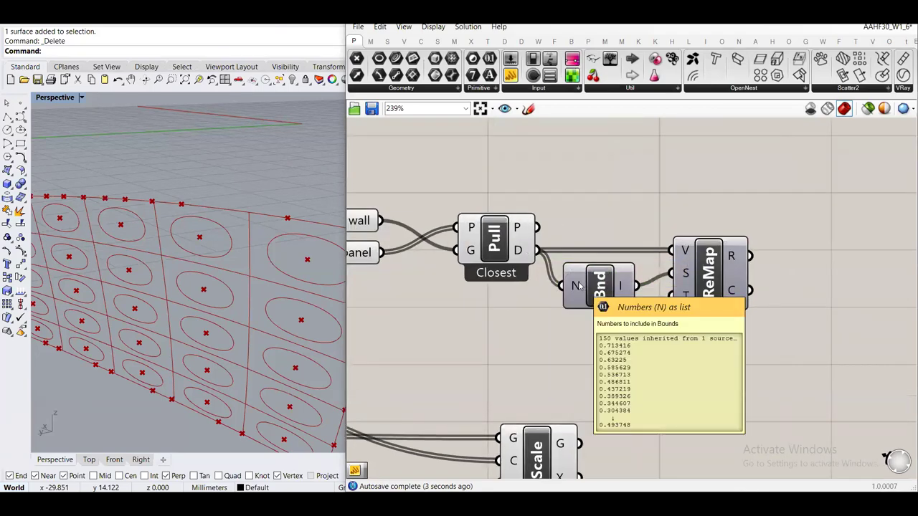
Inspect the Bounds component's output domain and the Remap Numbers component's Target domain
mouse_move(625, 298)
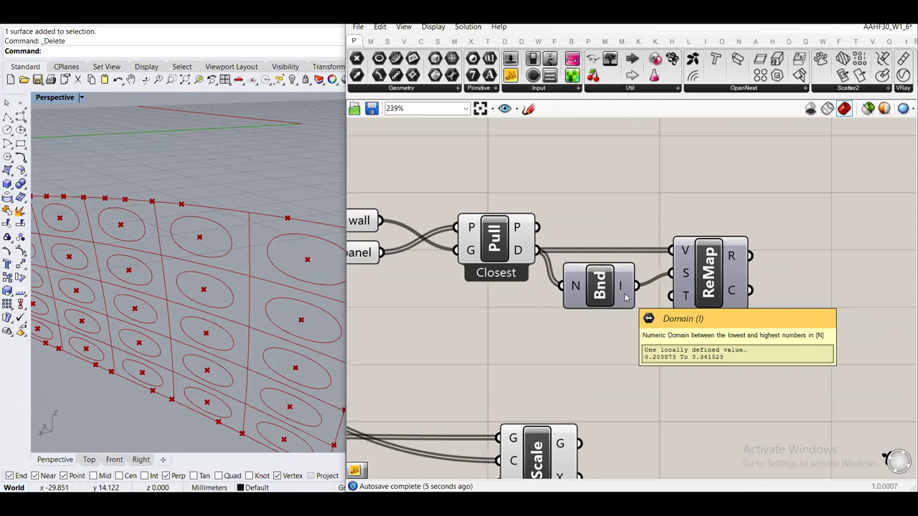
mouse_move(684, 276)
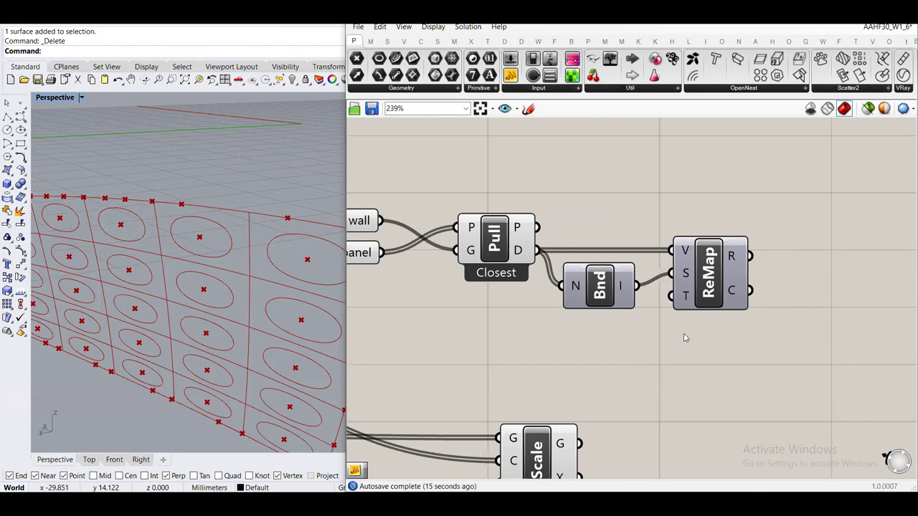
mouse_move(680, 303)
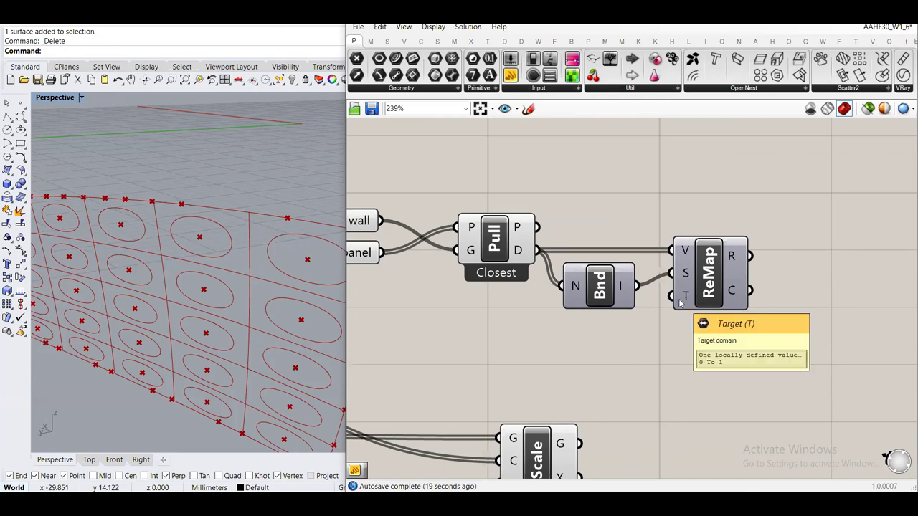
Add a panel below the Remap Numbers component and set its content to the domain 0.1 to 0.8
right_drag(664, 329, 631, 311)
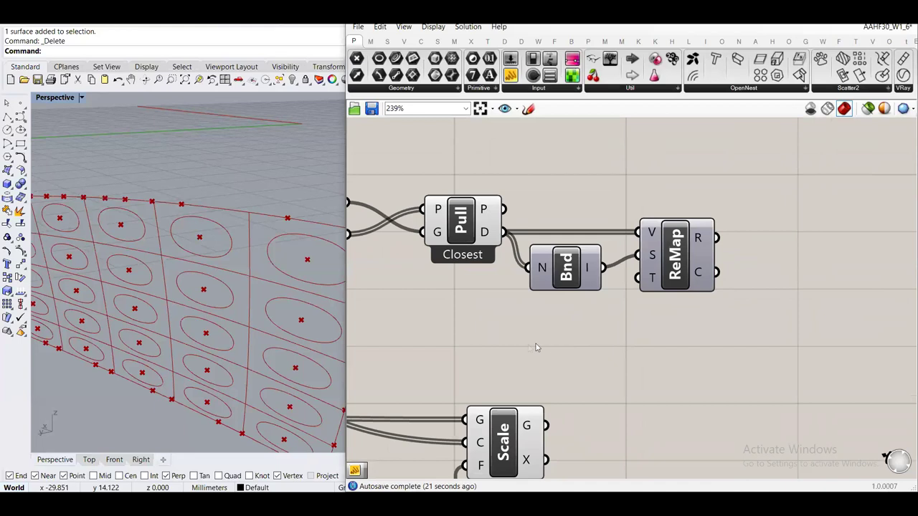
double_click(528, 348)
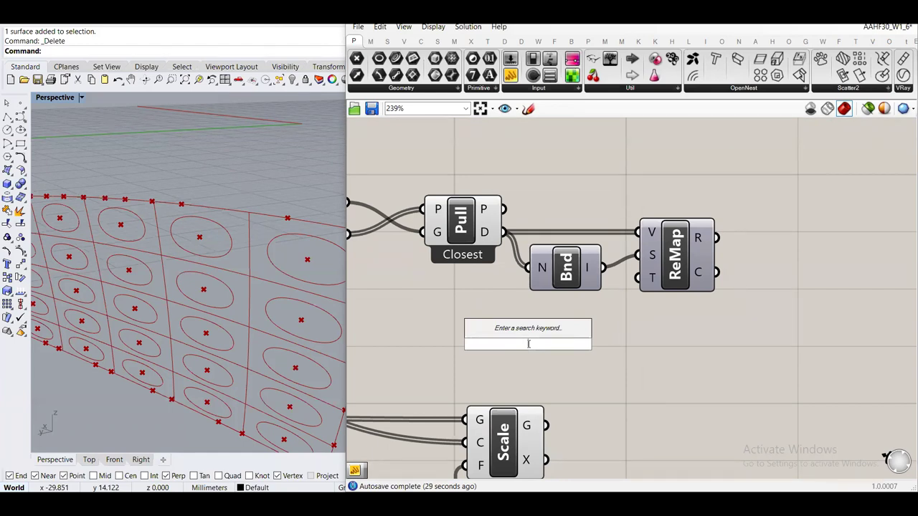
text(//)
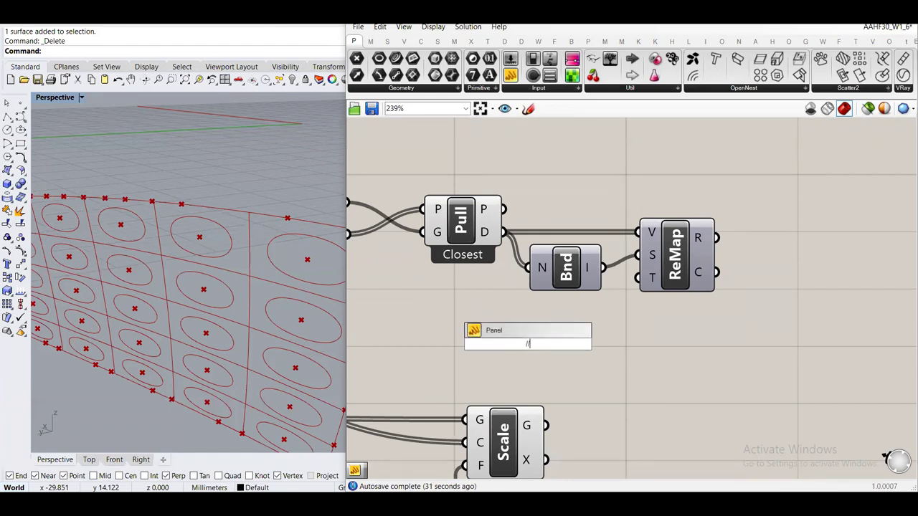
key(Return)
click(651, 375)
drag(650, 375, 709, 354)
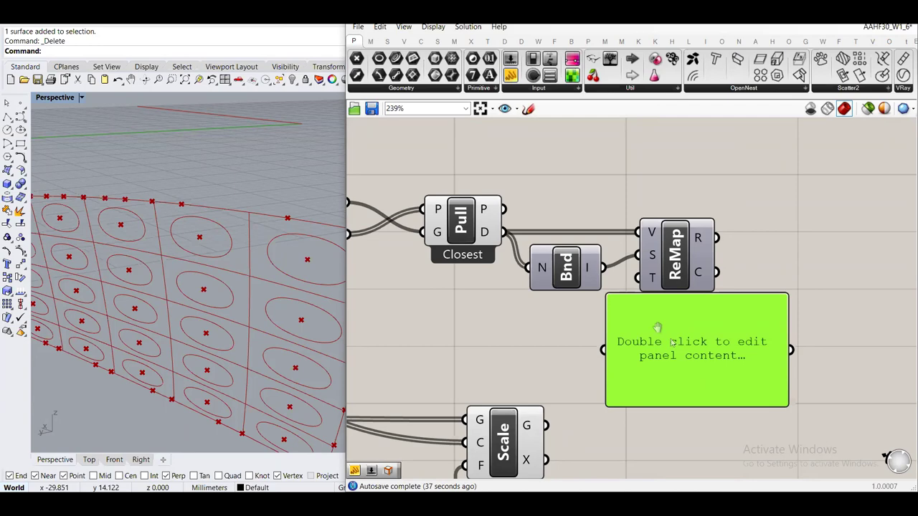
right_drag(517, 355, 463, 308)
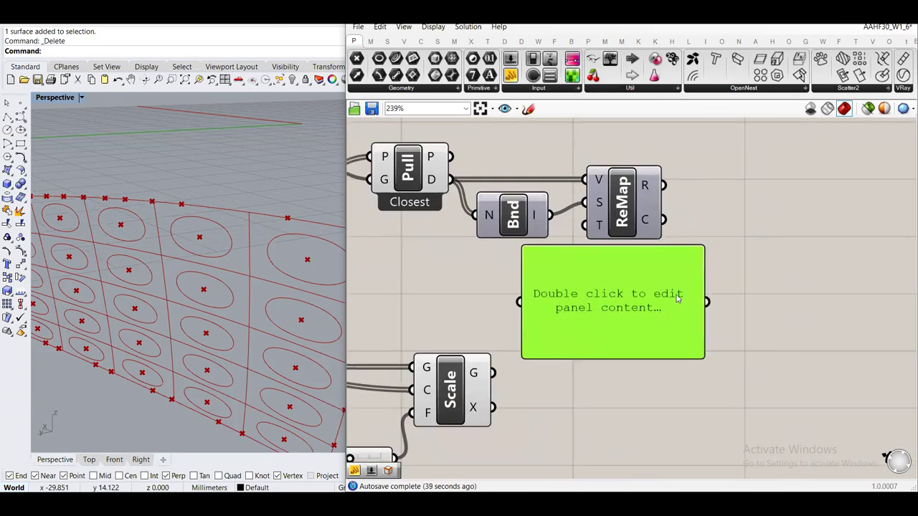
double_click(612, 300)
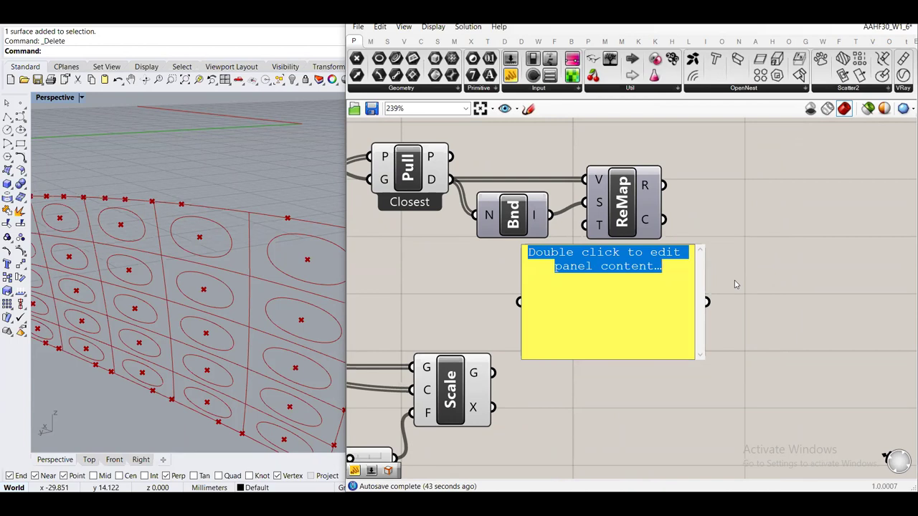
text(0.)
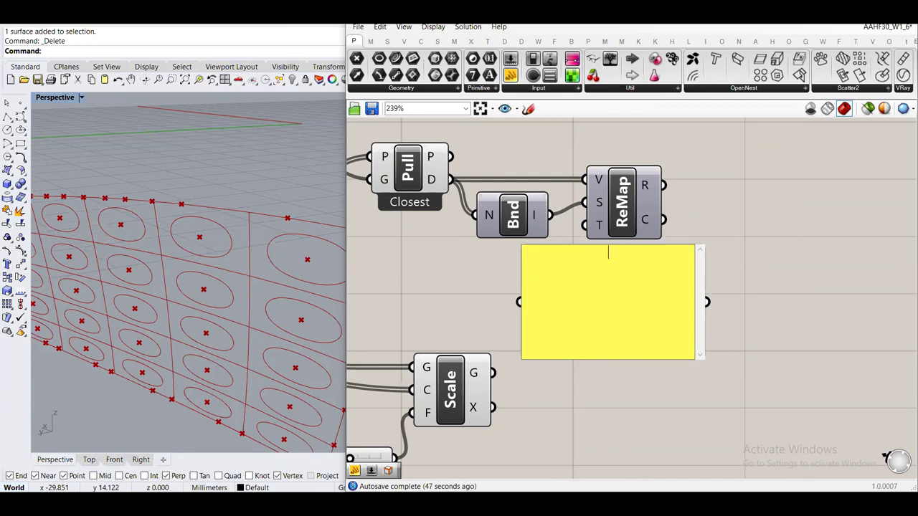
text(1 to)
text(0.8)
click(765, 240)
Shrink the 0.1 to 0.8 panel beneath the Bounds component and connect it to the Remap Numbers T input
drag(549, 267, 469, 273)
drag(561, 279, 586, 226)
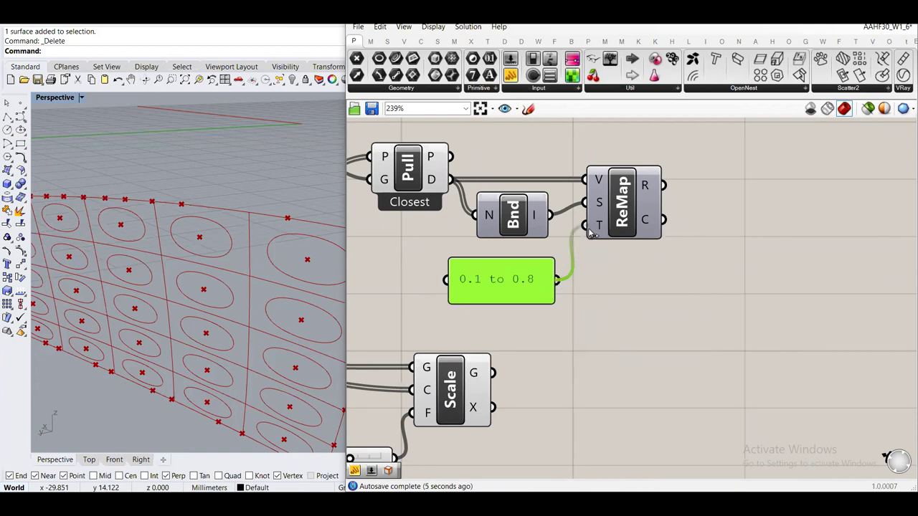
mouse_move(605, 225)
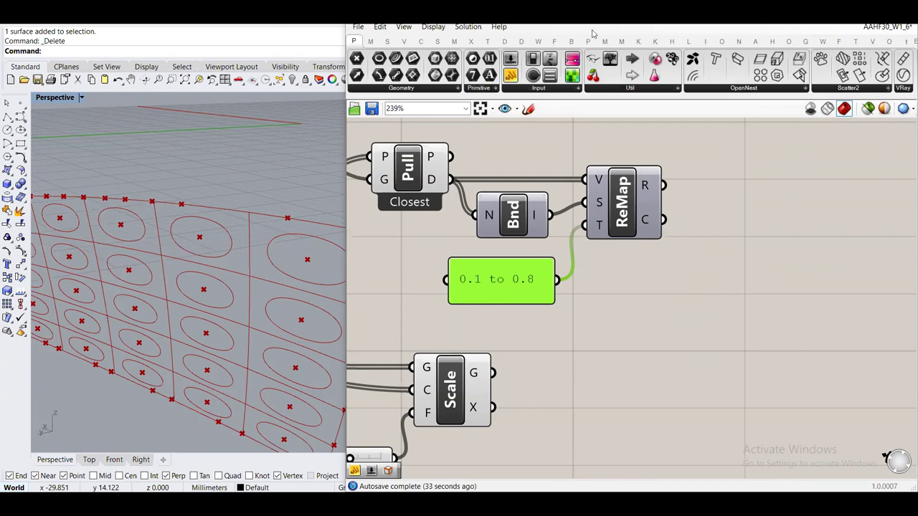
click(636, 304)
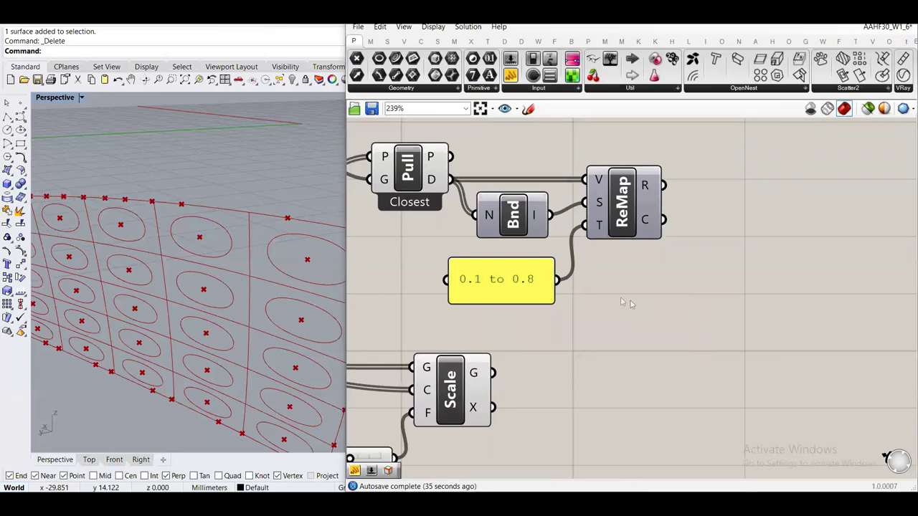
Add a second panel containing 0.1 to 0.8 and connect it to the Remap Numbers T input
right_drag(635, 305, 597, 299)
double_click(633, 311)
text(panel)
key(Return)
double_click(633, 311)
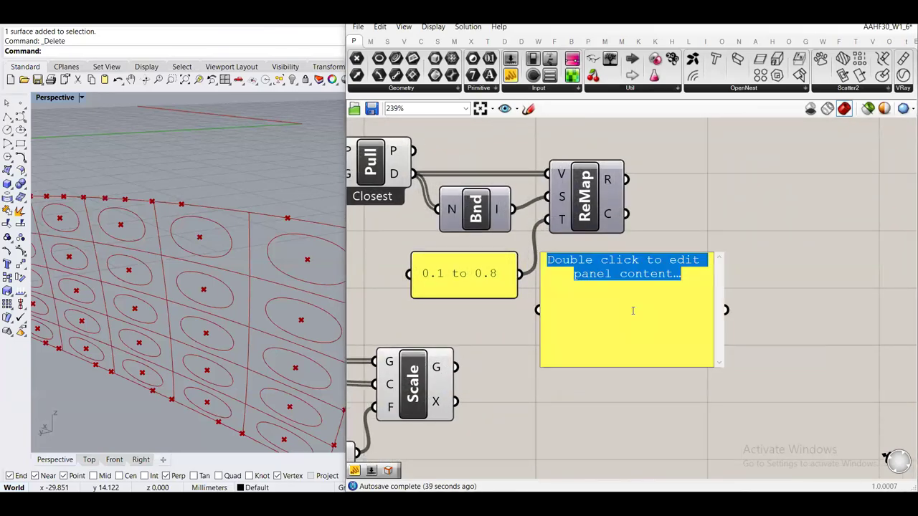
text(0.)
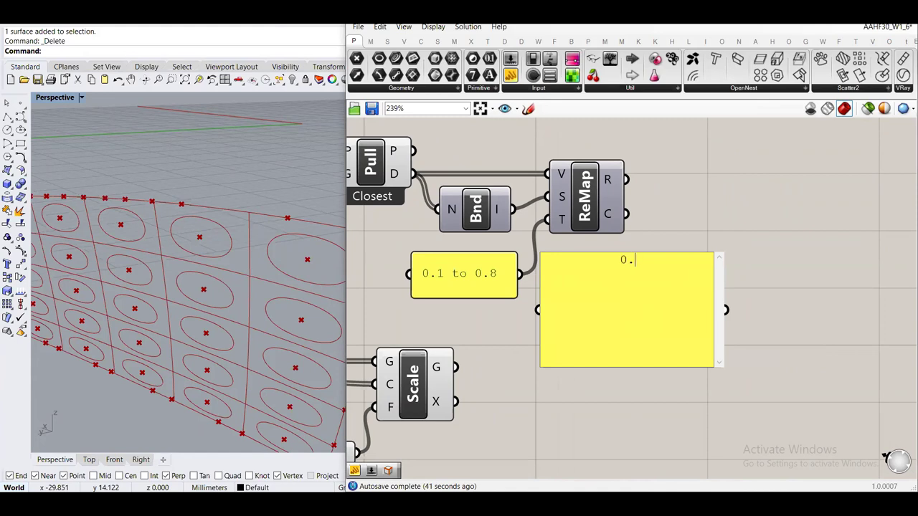
text(1 to 0.8)
click(780, 174)
drag(727, 309, 548, 218)
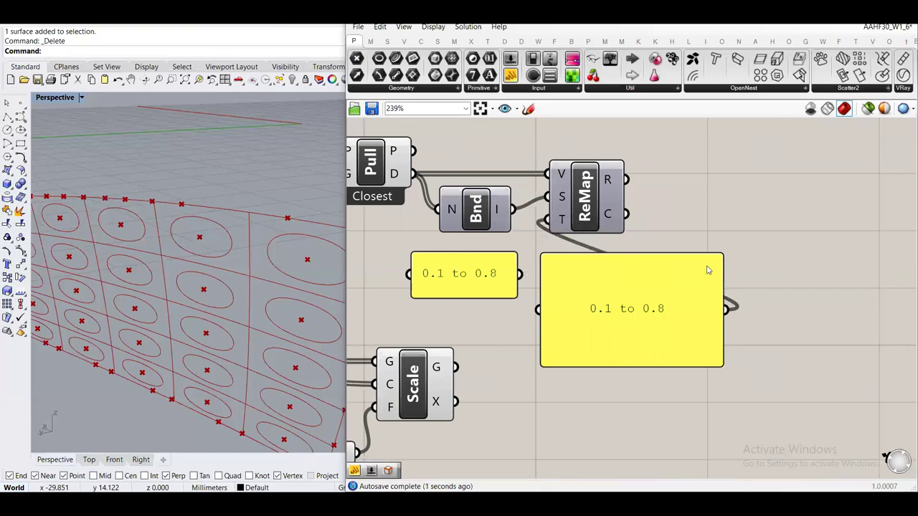
Reconnect the smaller 0.1 to 0.8 panel to the Remap Numbers T input and delete the larger duplicate panel
mouse_move(609, 177)
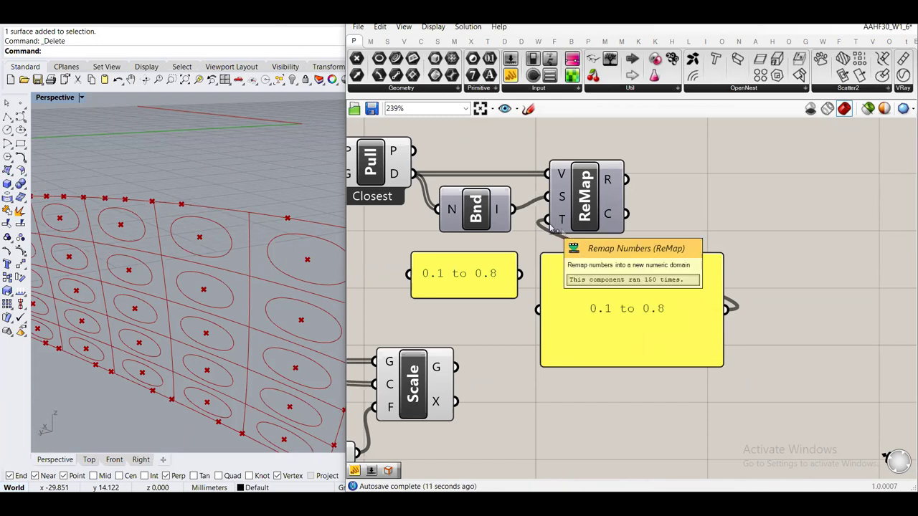
double_click(592, 307)
click(608, 280)
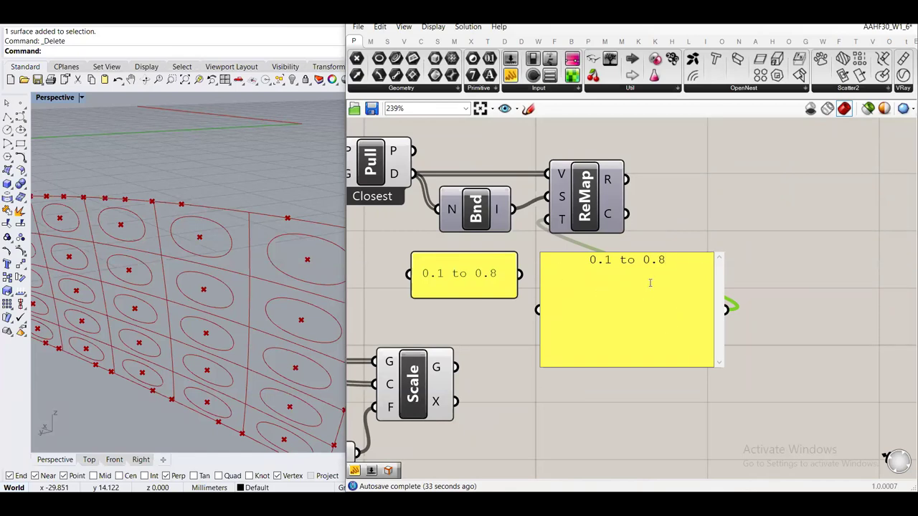
click(703, 218)
drag(522, 274, 548, 219)
click(601, 298)
key(Delete)
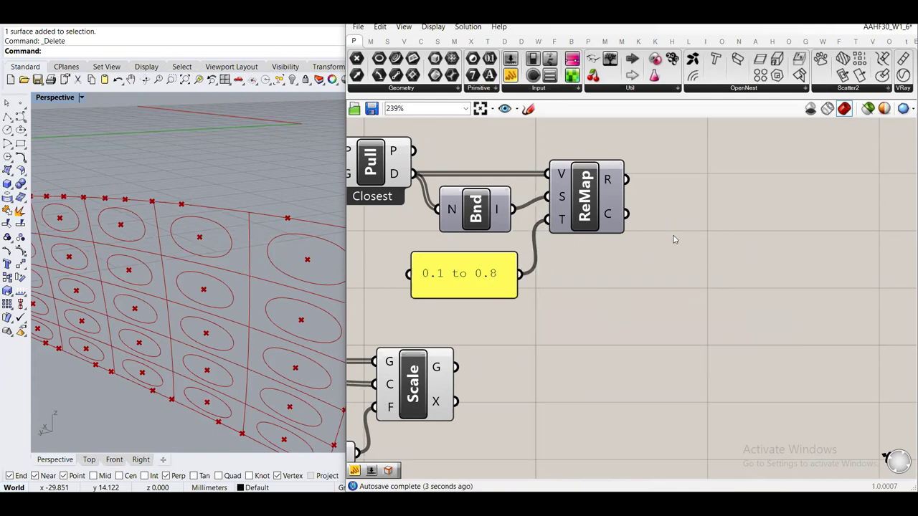
Tuck the domain panel directly under the Bounds component and shift the Scale component with its Factor slider below Remap Numbers
drag(487, 284, 466, 260)
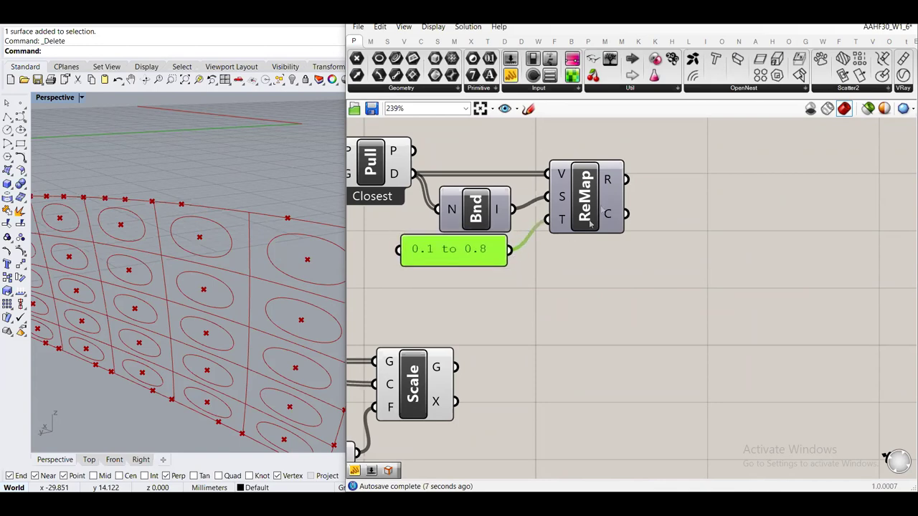
scroll(610, 183, down, 3)
right_drag(548, 309, 626, 291)
drag(609, 378, 470, 305)
drag(552, 307, 694, 298)
click(769, 239)
scroll(682, 280, up, 1)
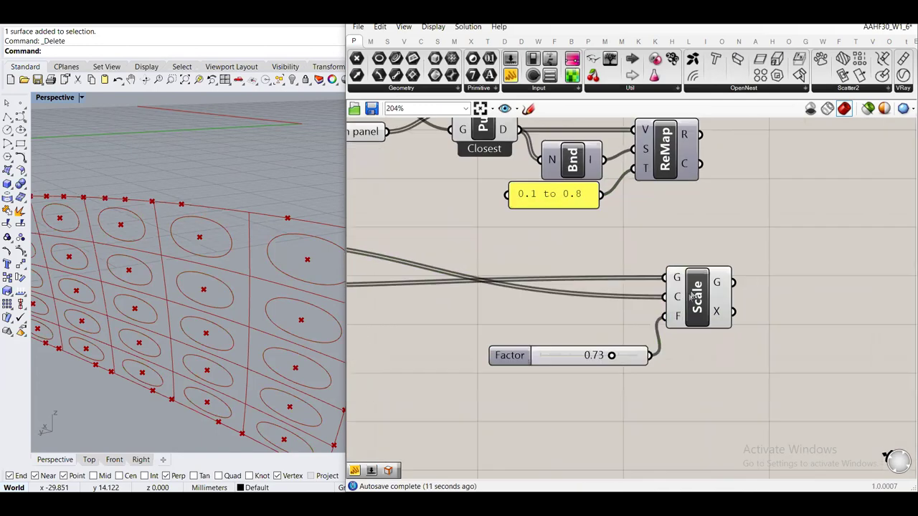
Connect the Remap Numbers R output to the Scale F input and move the Scale component beyond Remap Numbers
right_drag(673, 317, 610, 345)
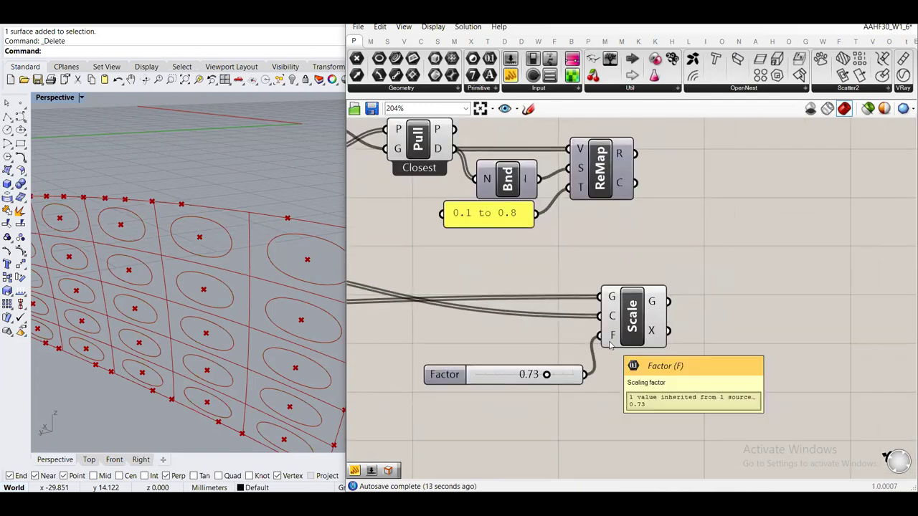
drag(636, 154, 599, 337)
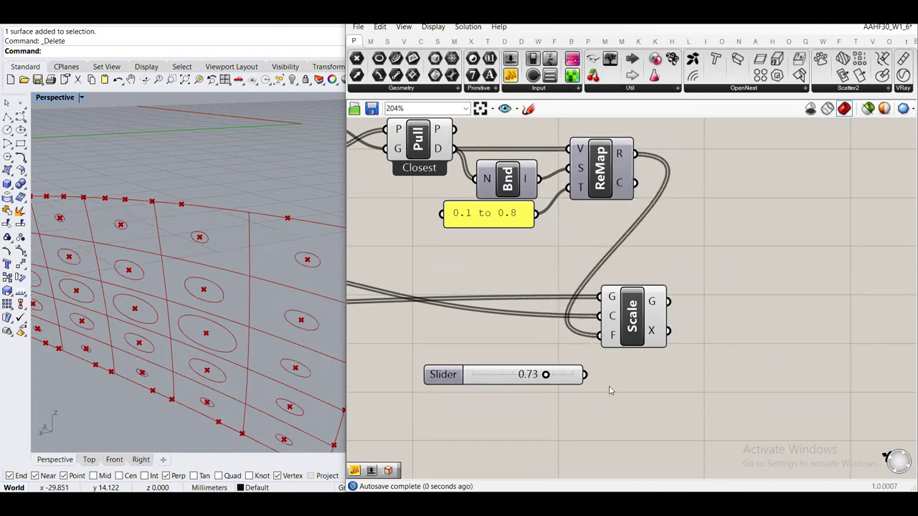
click(567, 376)
drag(652, 340, 753, 341)
click(746, 230)
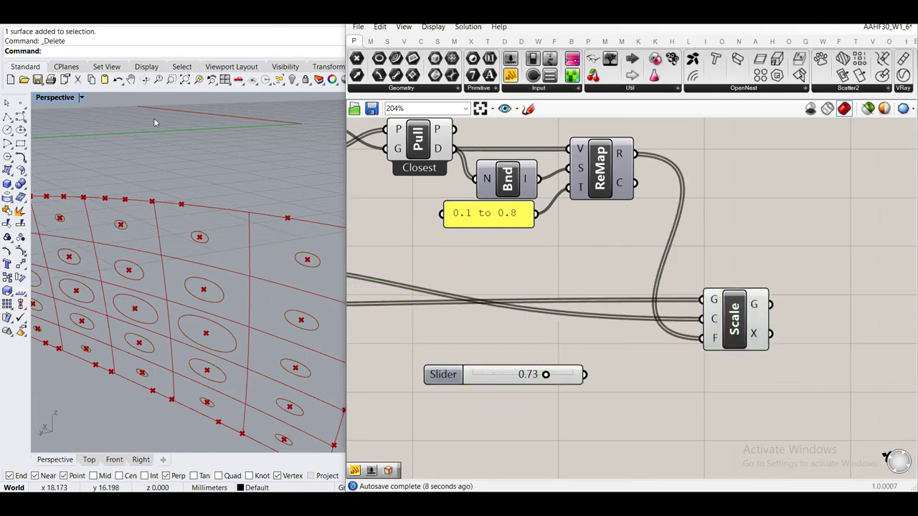
Turn off the preview of the Pull Point component and of the wall perimeter and panel center point parameters
scroll(154, 117, down, 5)
scroll(154, 118, up, 3)
right_drag(570, 287, 677, 338)
click(531, 188)
middle_click(533, 186)
click(577, 143)
scroll(600, 236, down, 3)
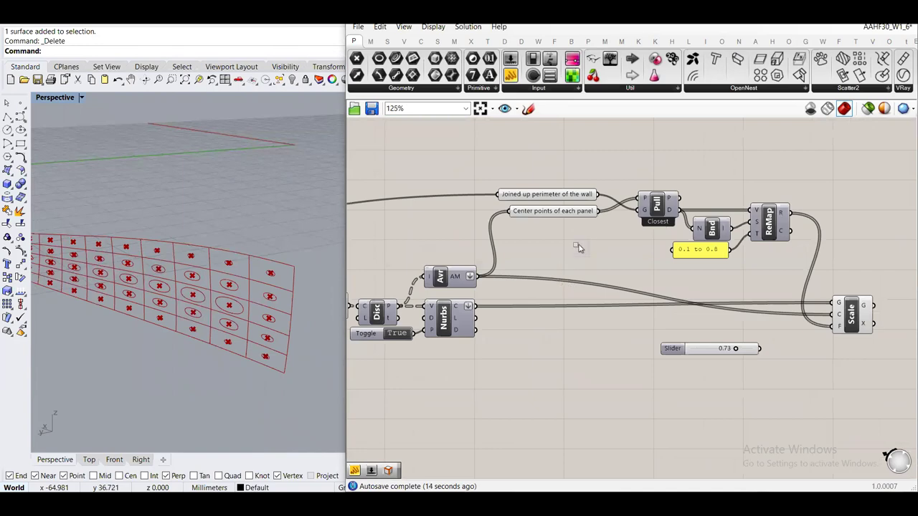
drag(590, 256, 527, 169)
middle_click(529, 160)
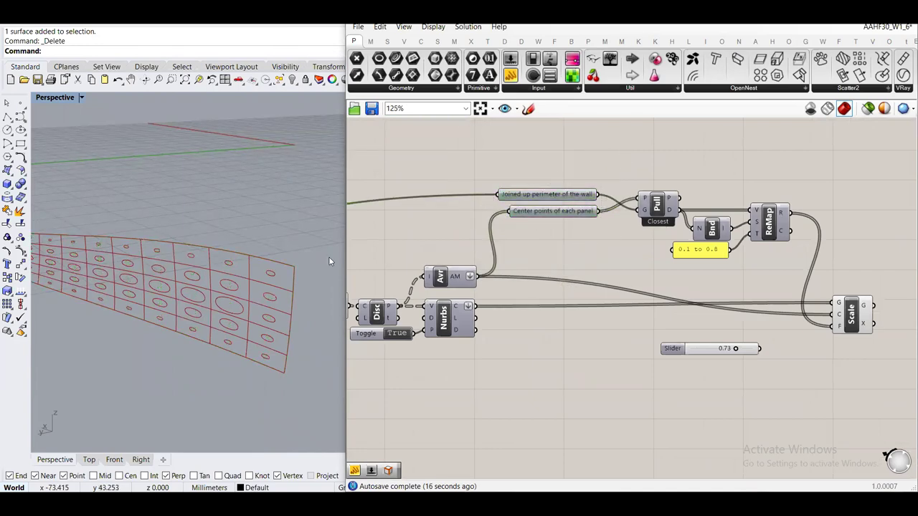
Widen the Rhino viewport and set the Divide component's U Count slider to 7
right_drag(287, 257, 160, 250)
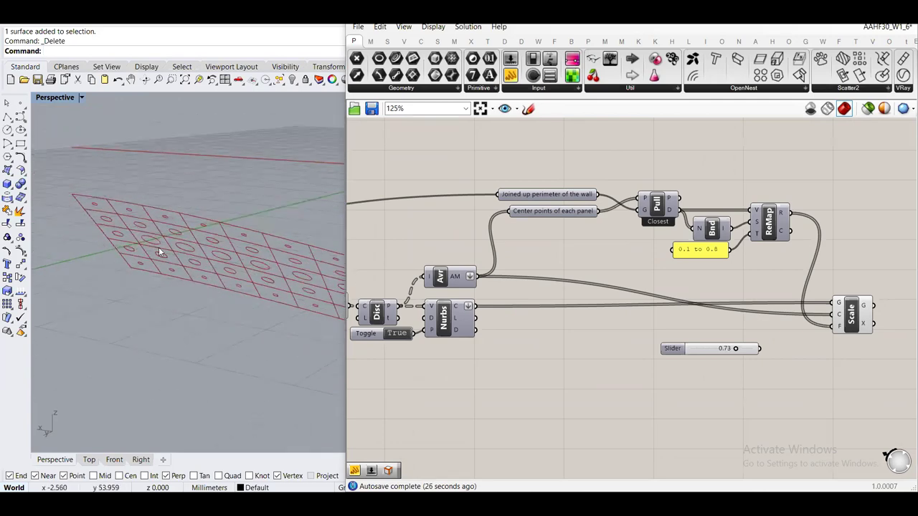
right_drag(261, 259, 208, 204)
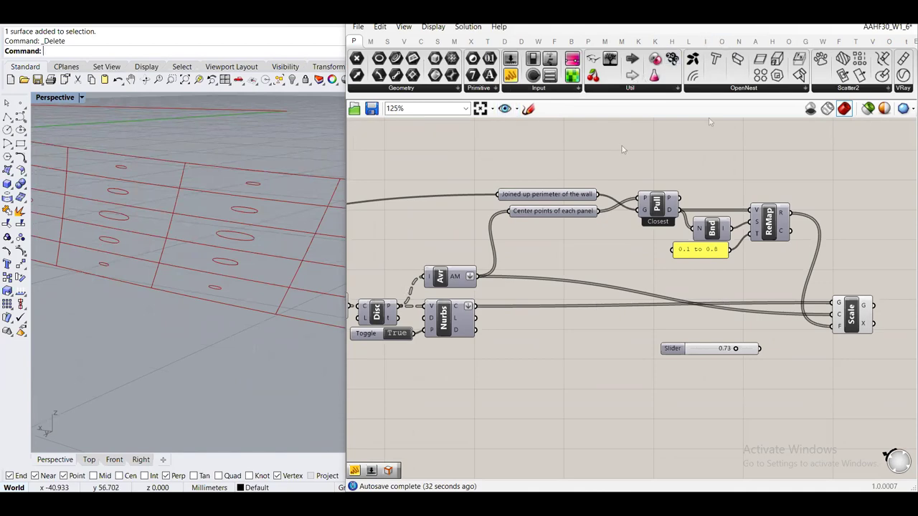
drag(343, 166, 567, 180)
scroll(765, 260, down, 5)
scroll(764, 259, up, 8)
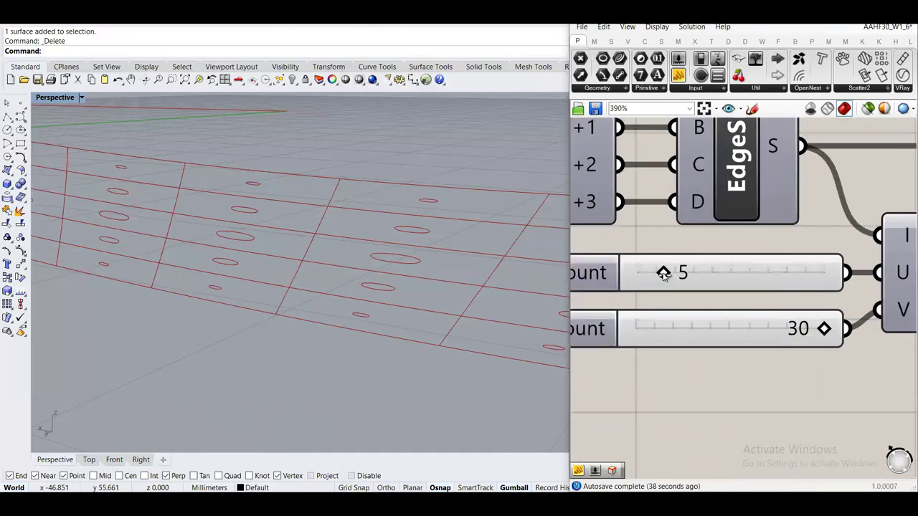
drag(664, 274, 677, 277)
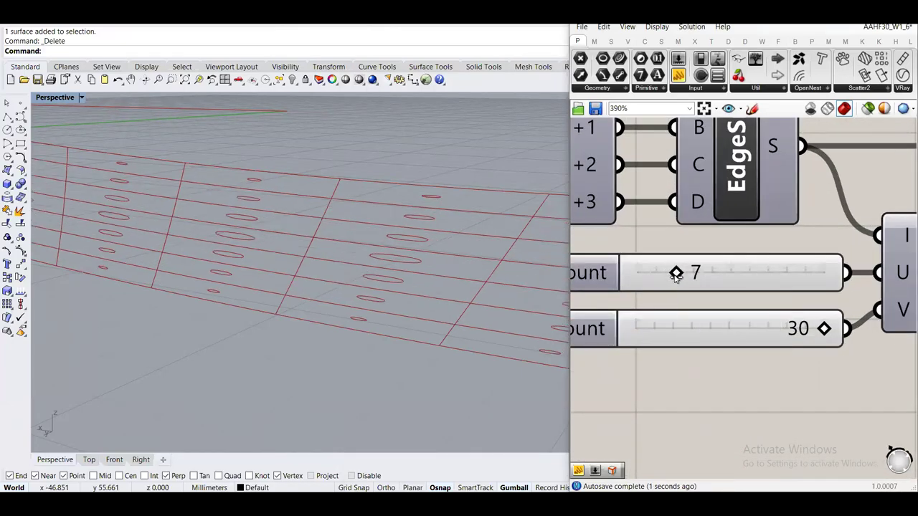
Replace the V Count slider of the Divide component with a new slider set to 40, placed under the U Count slider
double_click(732, 385)
text(35)
key(Return)
drag(884, 389, 879, 310)
drag(762, 390, 728, 381)
click(750, 323)
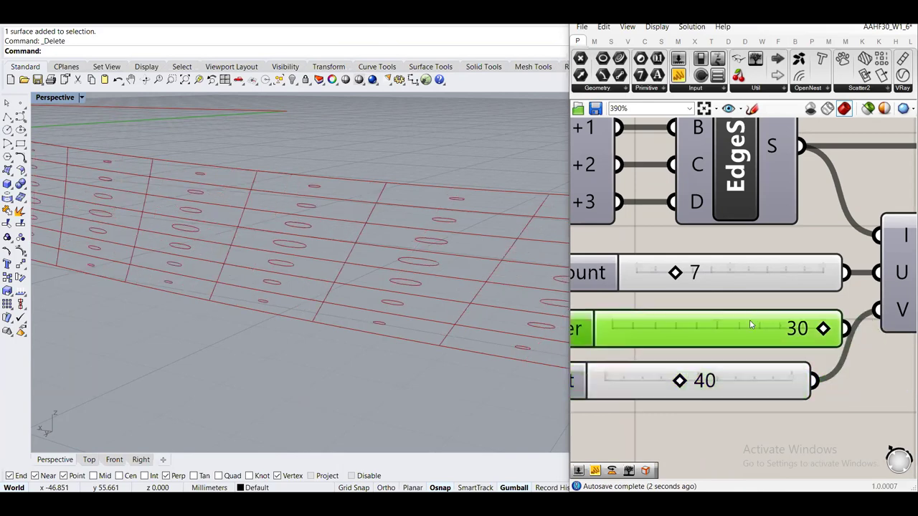
key(Delete)
click(764, 362)
drag(764, 362, 779, 315)
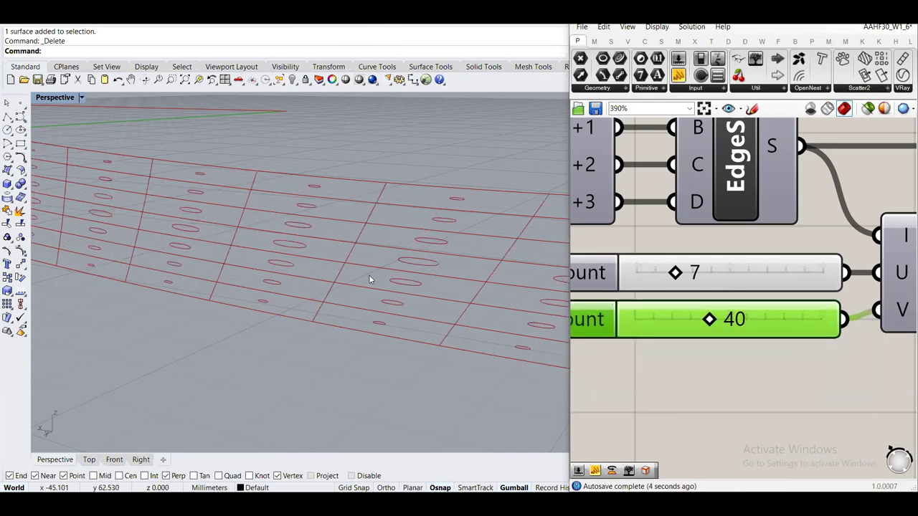
Delete the unused 0.73 slider near the Scale component and check the scaled openings across the wall
scroll(386, 255, down, 3)
right_drag(447, 246, 431, 236)
scroll(702, 279, down, 3)
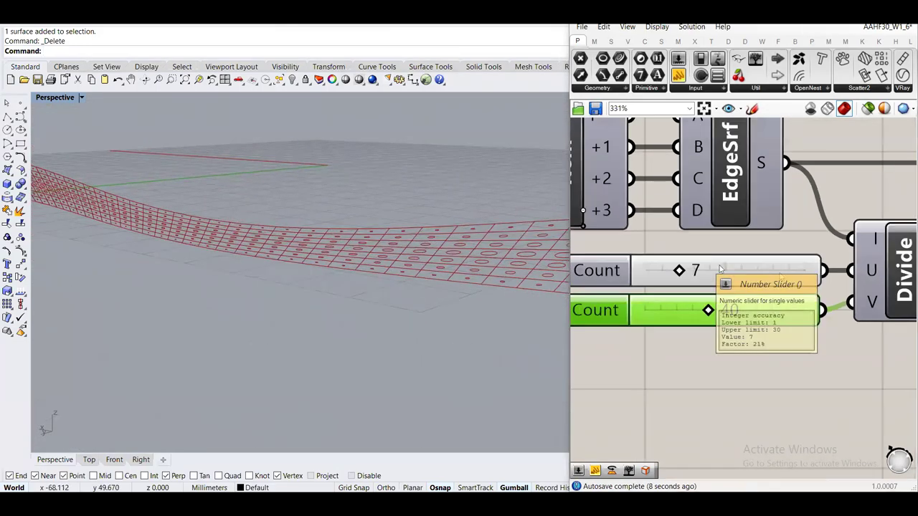
right_drag(409, 297, 349, 258)
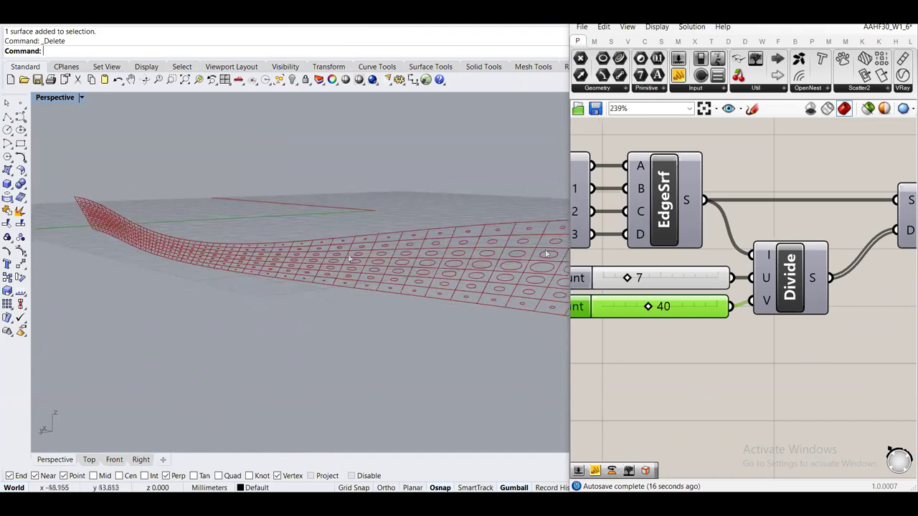
scroll(823, 286, down, 6)
scroll(719, 264, up, 5)
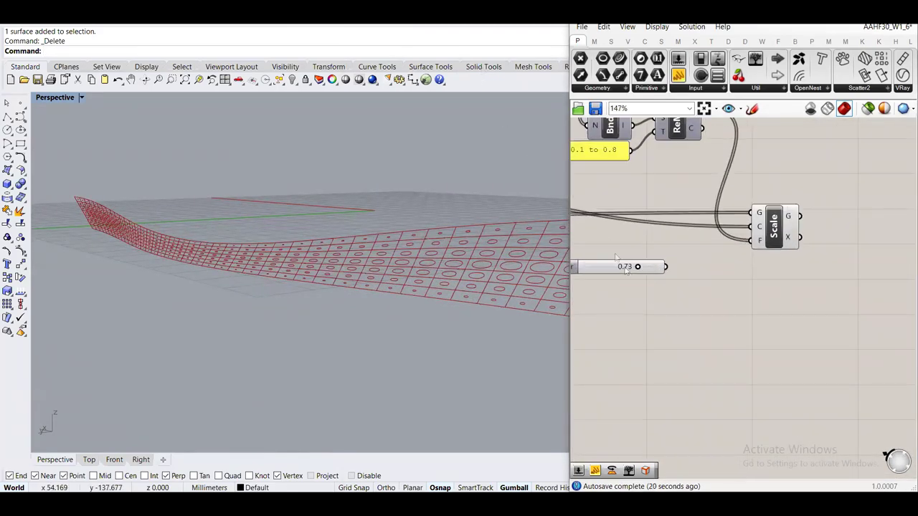
scroll(615, 267, up, 2)
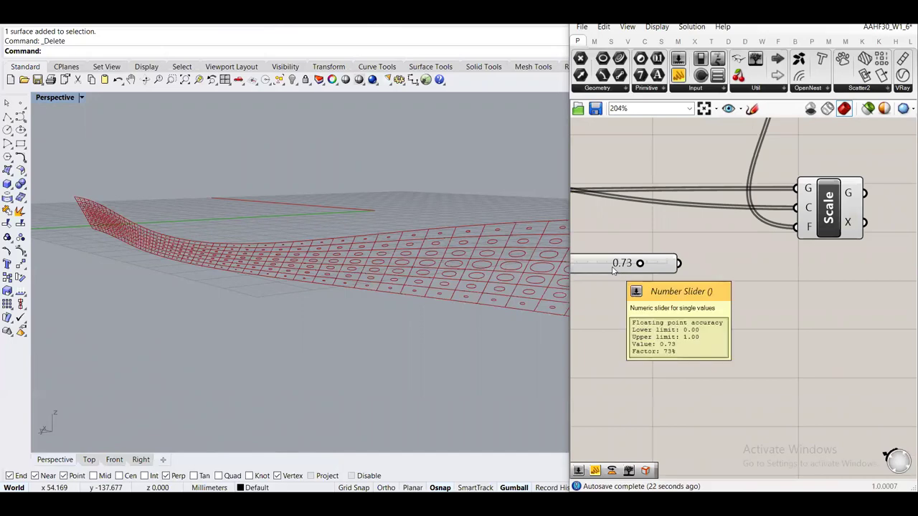
click(613, 268)
key(Delete)
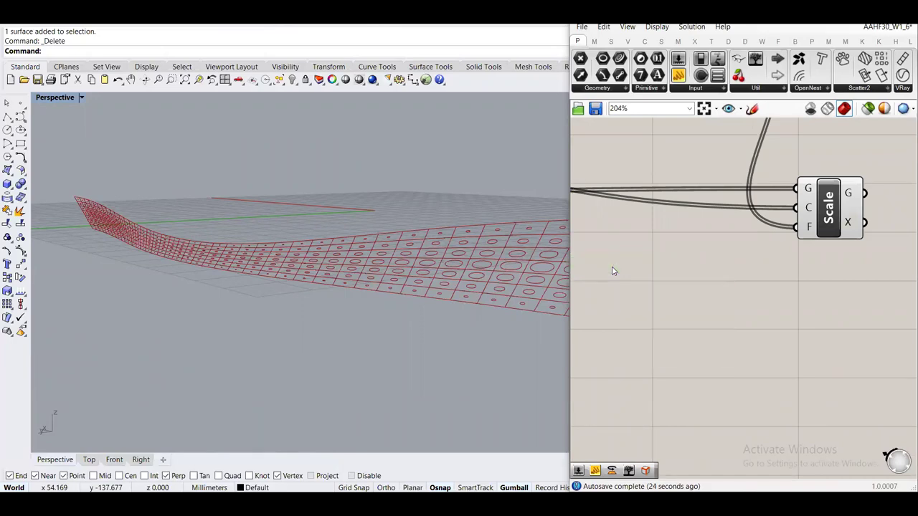
right_drag(301, 254, 458, 281)
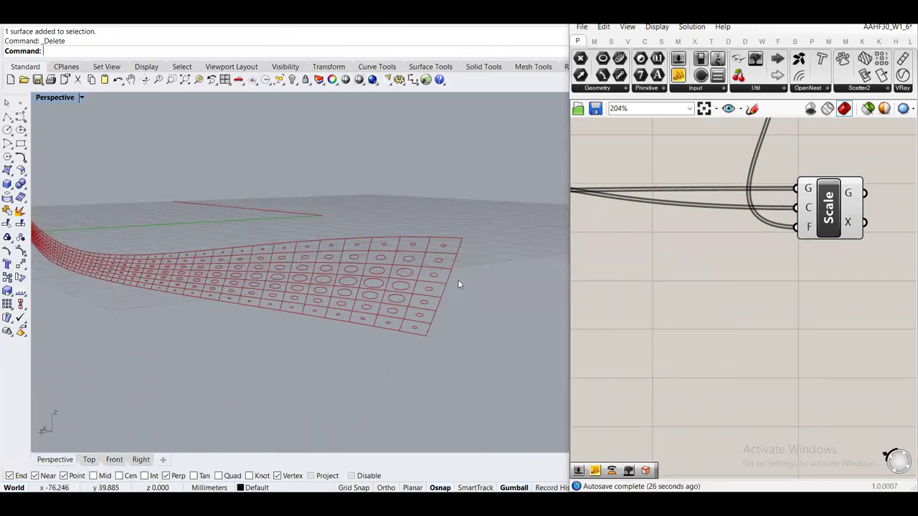
Examine the scaled openings along the wall and the Pull, ReMap and Scale part of the definition
scroll(398, 262, up, 3)
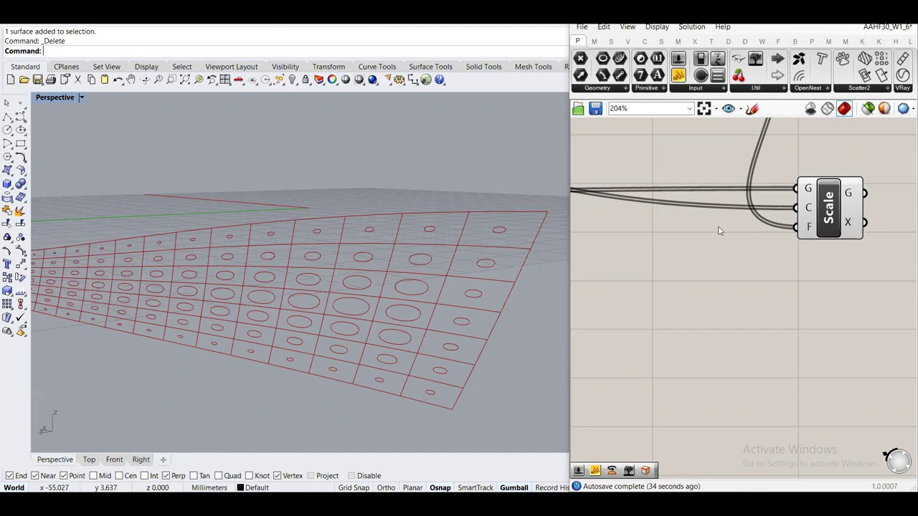
right_drag(717, 229, 686, 358)
scroll(748, 340, down, 2)
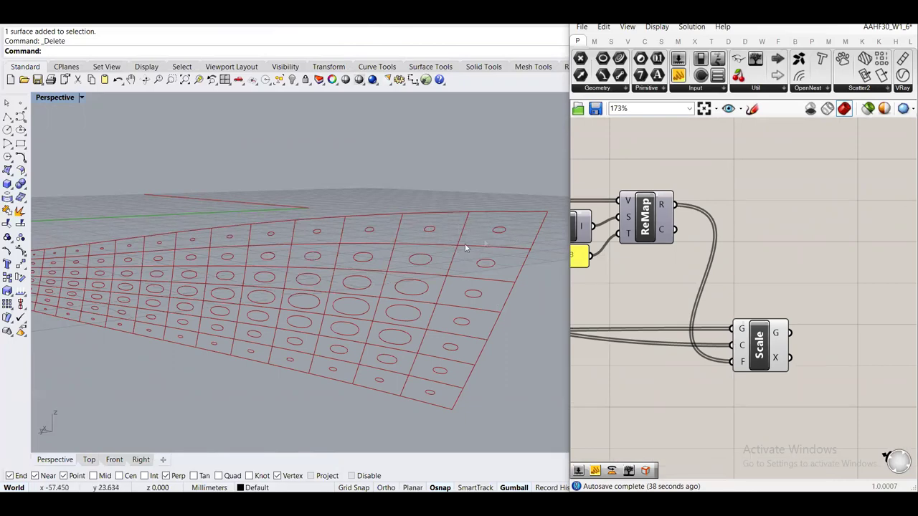
right_drag(245, 252, 157, 237)
right_drag(396, 270, 297, 260)
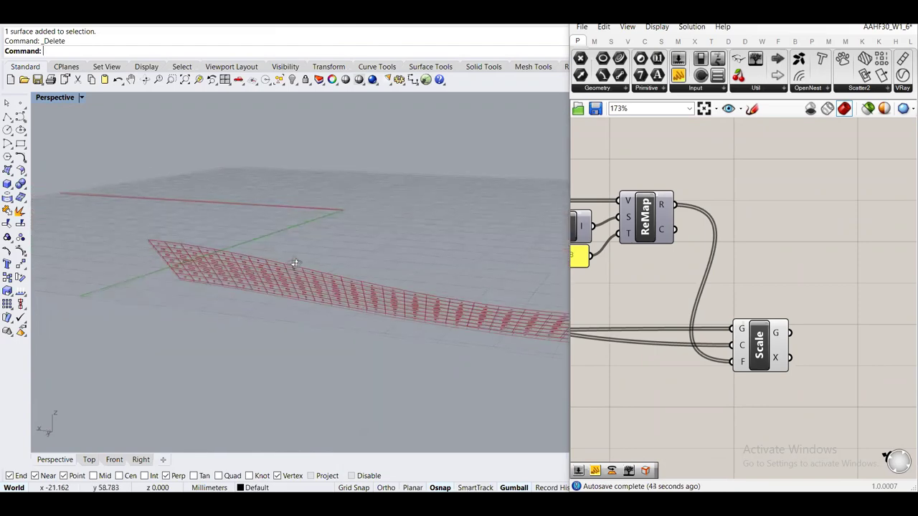
scroll(205, 273, up, 8)
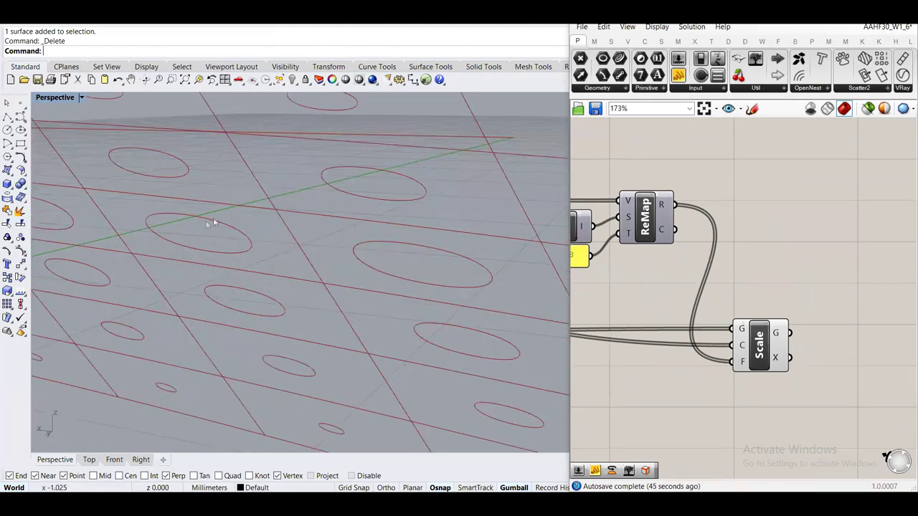
scroll(198, 230, down, 8)
scroll(667, 244, down, 5)
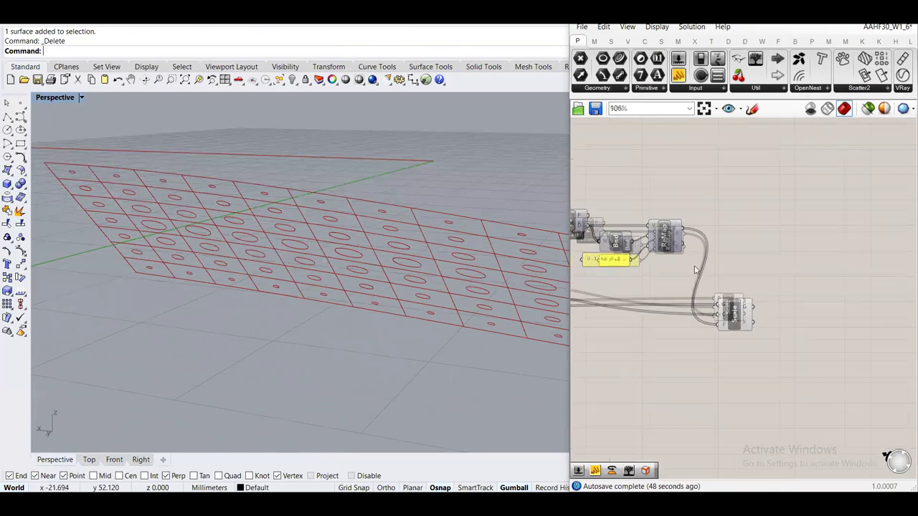
right_drag(659, 283, 710, 273)
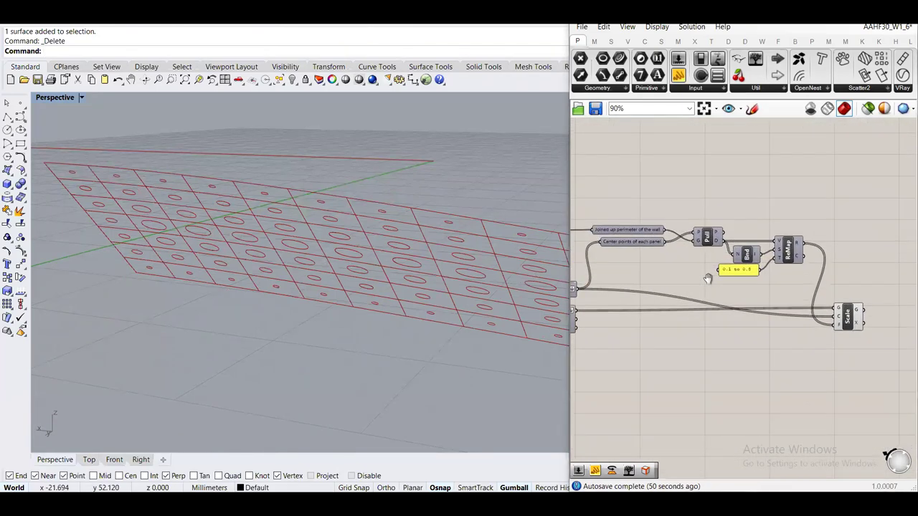
right_drag(825, 310, 792, 301)
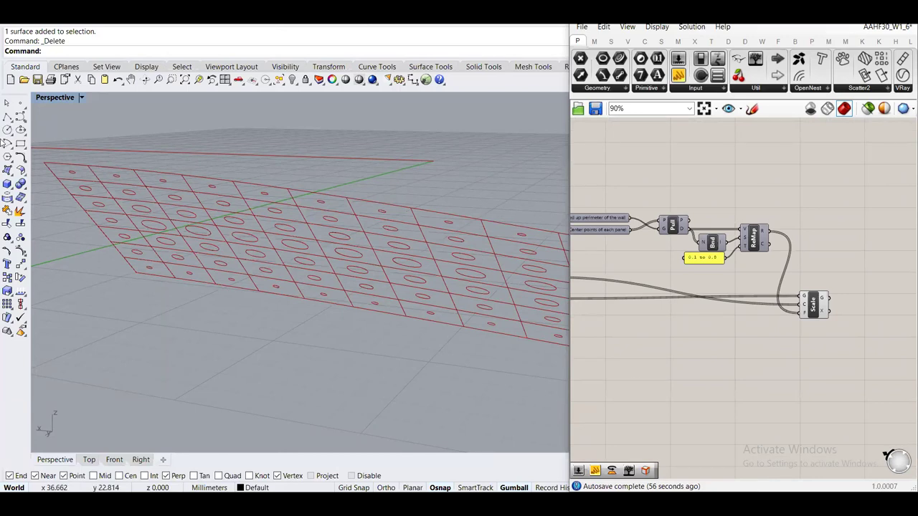
Place three point objects on the ground in front of the wall, spread along its length, with the Multiple Points command
click(25, 107)
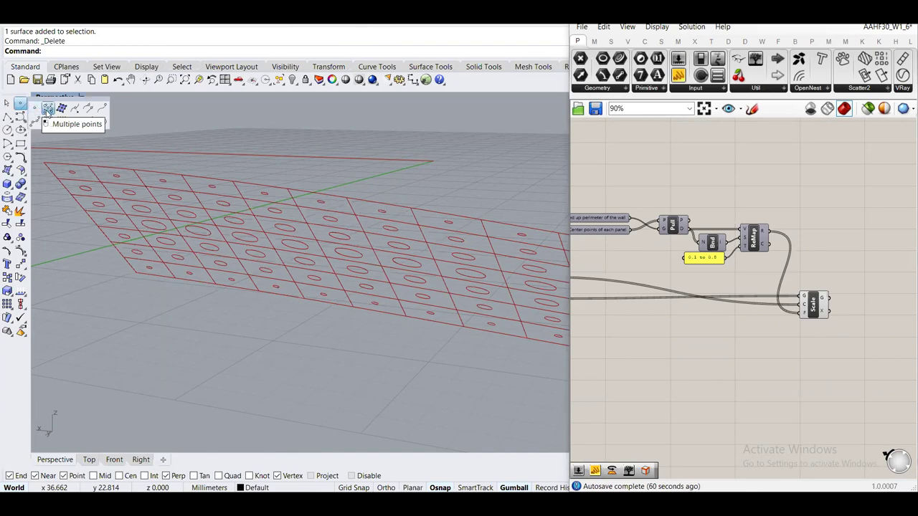
click(47, 108)
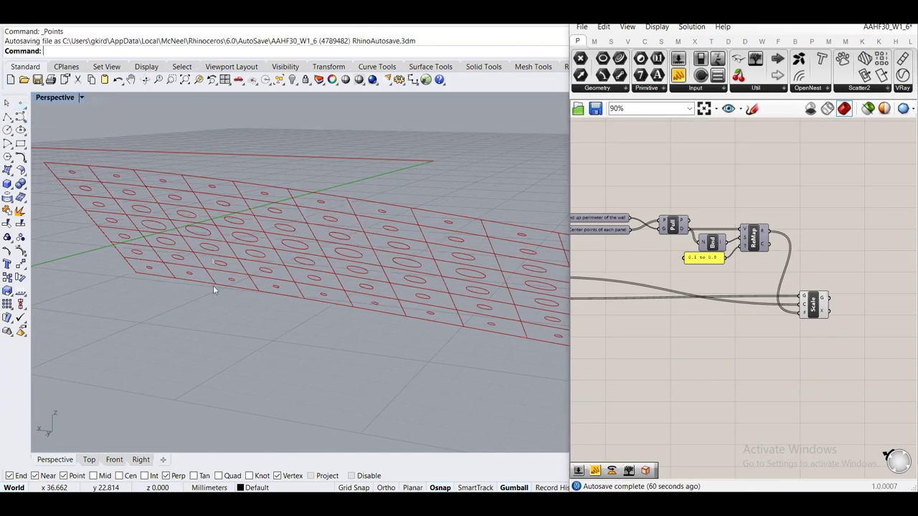
click(227, 307)
scroll(228, 307, down, 3)
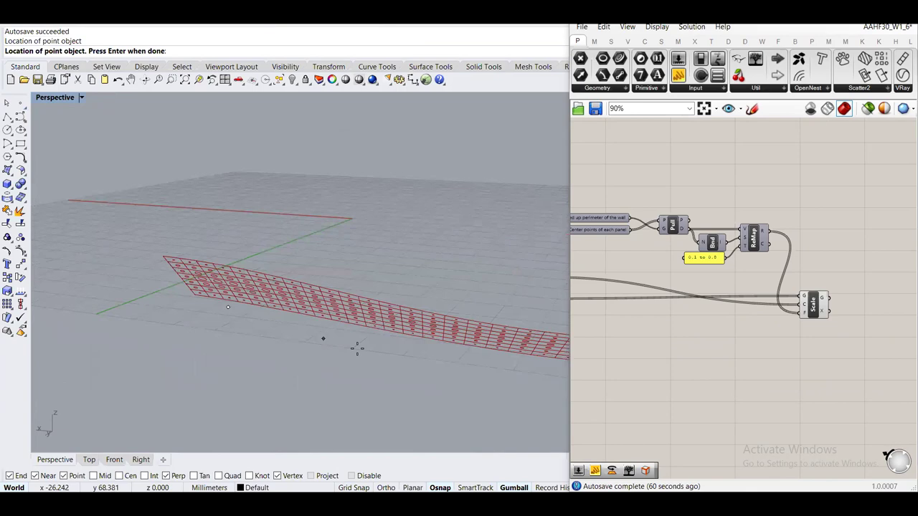
click(424, 352)
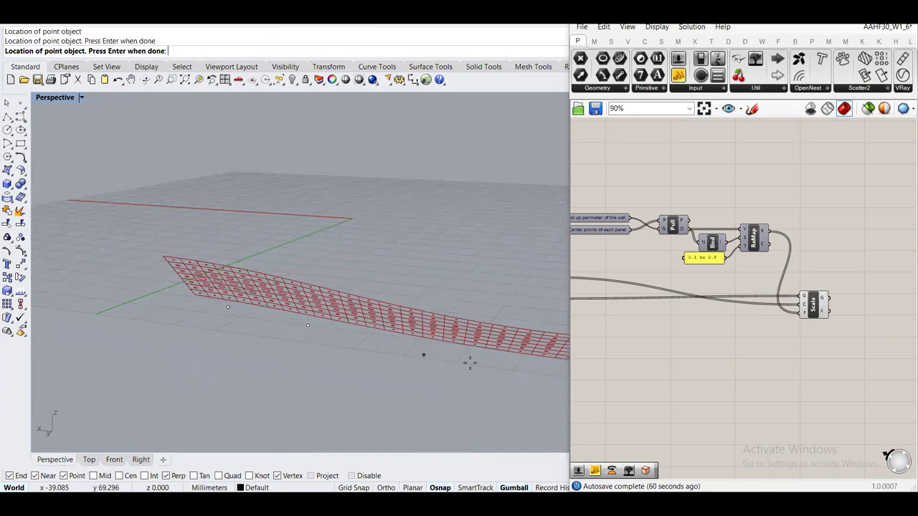
click(499, 356)
shift+right_drag(510, 381, 360, 340)
key(Return)
Move the placed points one at a time toward the wall surface, checking their position from several angles
drag(296, 285, 353, 353)
drag(284, 329, 466, 360)
right_drag(466, 360, 262, 260)
drag(244, 251, 215, 266)
right_drag(215, 266, 332, 332)
drag(332, 332, 365, 318)
right_drag(229, 351, 210, 211)
drag(181, 185, 216, 264)
right_drag(165, 244, 198, 386)
drag(205, 361, 167, 352)
right_drag(168, 352, 175, 345)
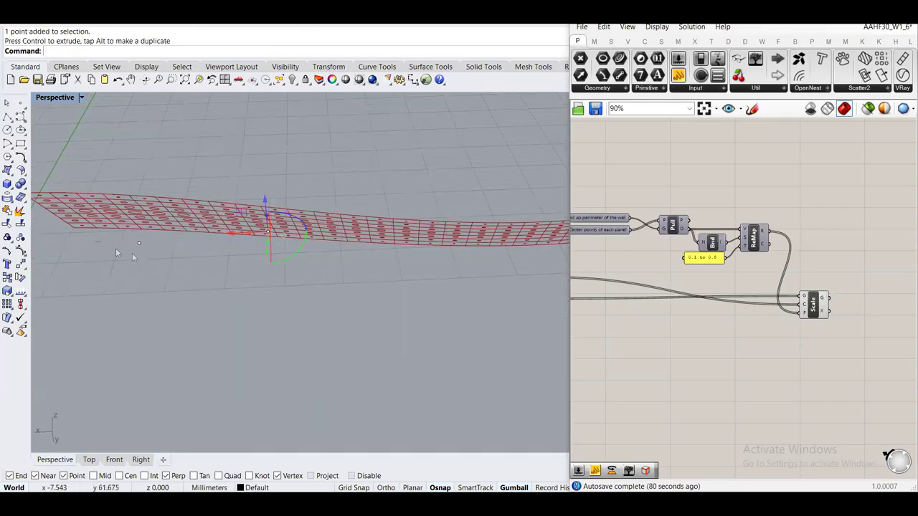
Move the point near the wall's far end onto the panelled surface and raise it to within the wall's height
click(139, 244)
right_drag(110, 228, 127, 419)
drag(126, 420, 126, 388)
right_drag(188, 390, 229, 356)
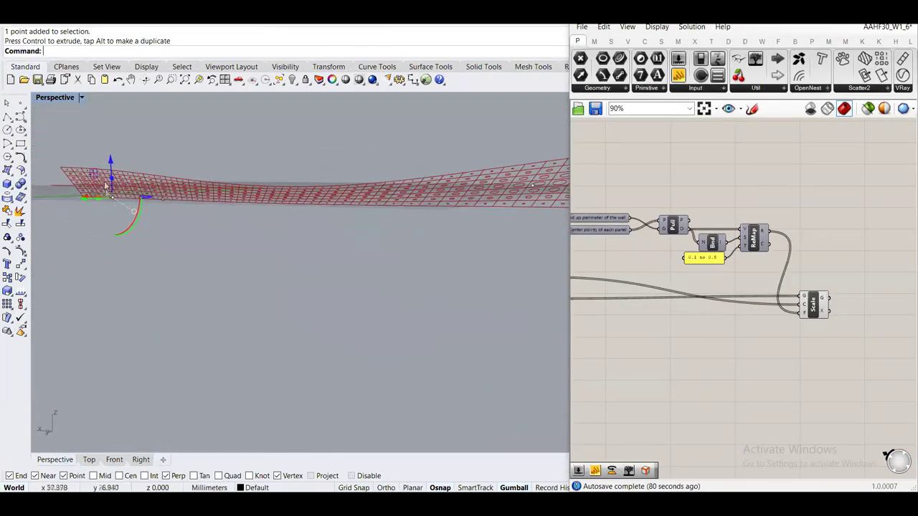
click(115, 193)
drag(145, 144, 169, 178)
click(170, 178)
click(346, 177)
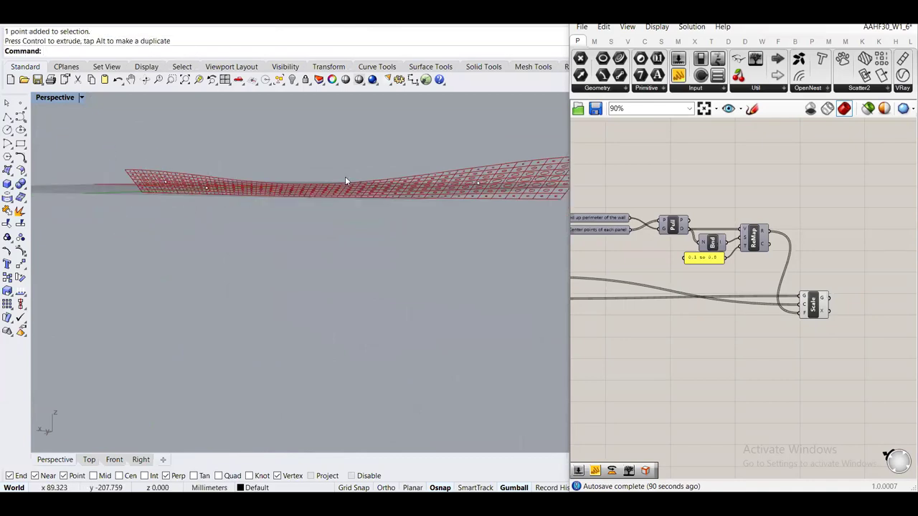
Select the three Rhino points and reference them as multiple points in a new Point parameter above the wall perimeter parameter
right_drag(345, 176, 275, 173)
drag(92, 142, 452, 241)
right_drag(404, 217, 94, 194)
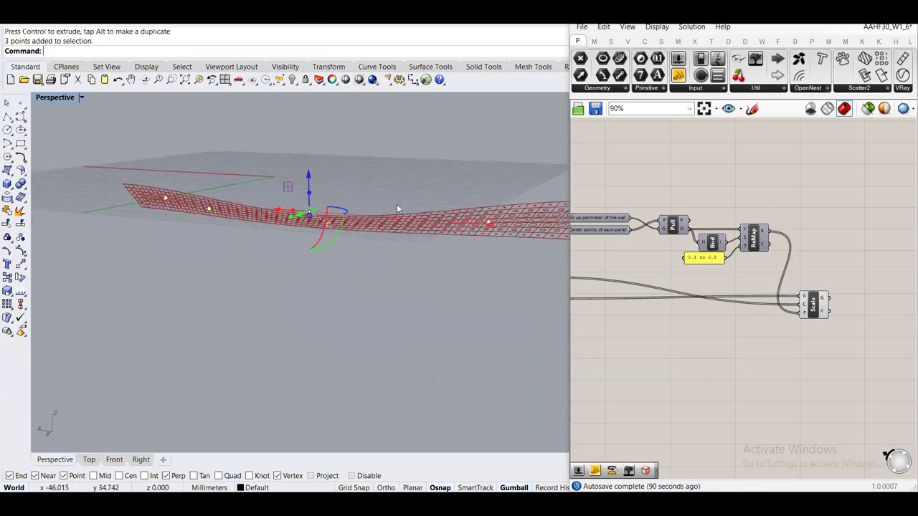
right_drag(656, 257, 740, 307)
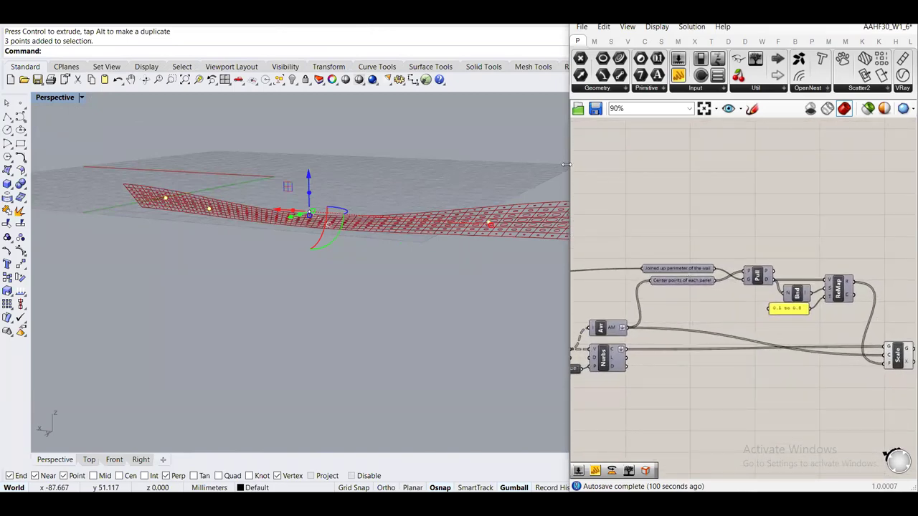
drag(565, 163, 538, 164)
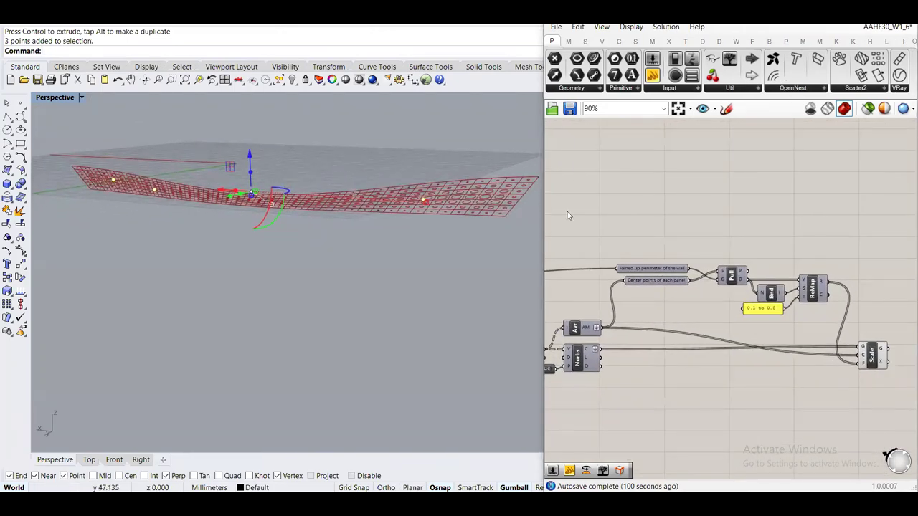
double_click(647, 230)
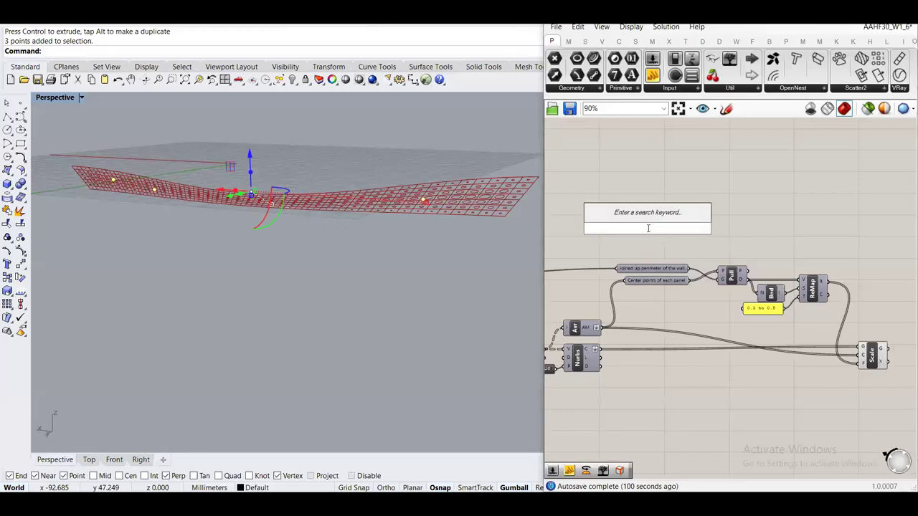
text(point)
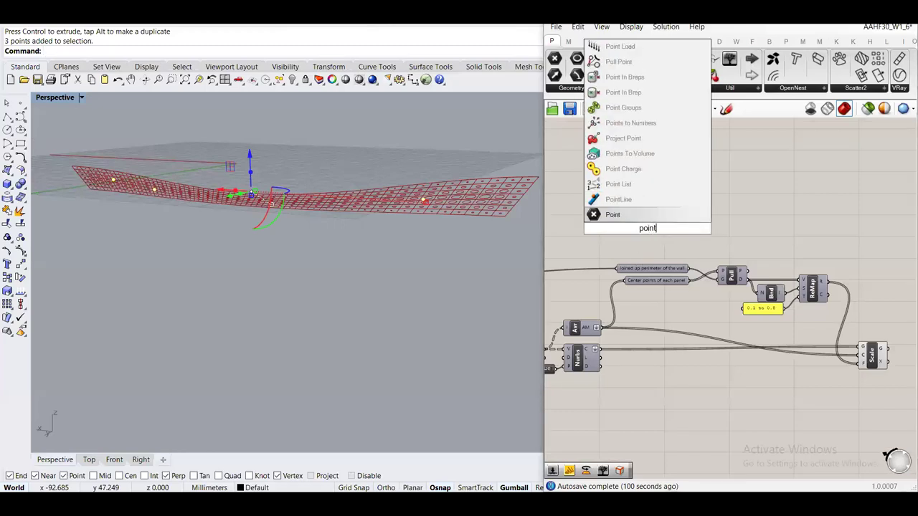
click(613, 216)
right_click(649, 230)
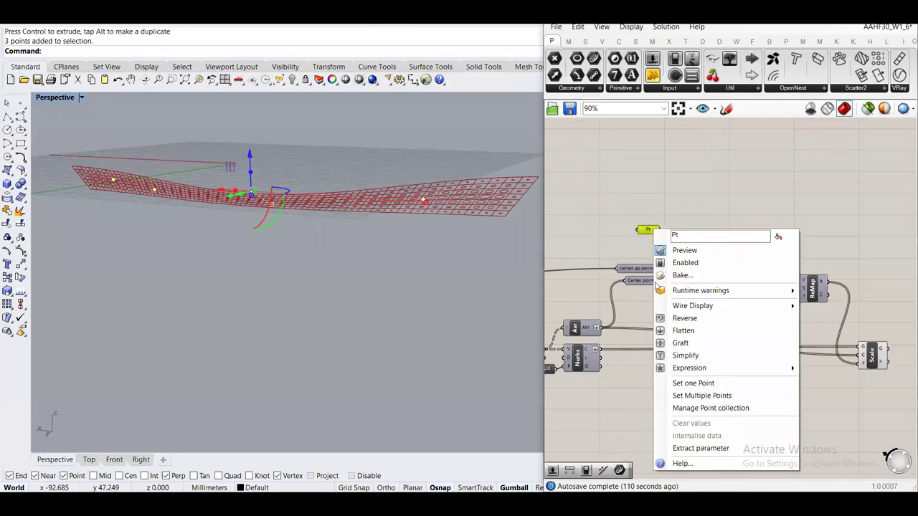
click(667, 395)
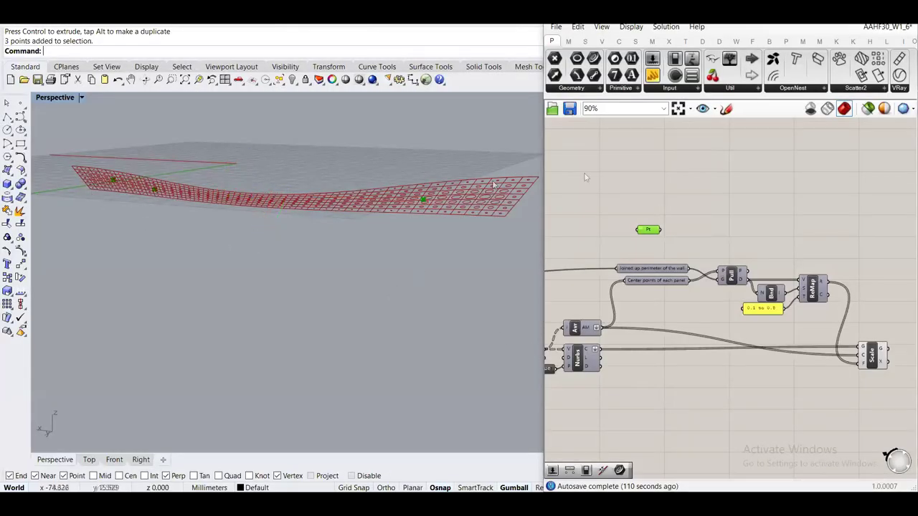
Reposition the Point parameter above the wall perimeter and panel center point parameters, then deselect it
scroll(648, 231, up, 3)
scroll(648, 237, up, 2)
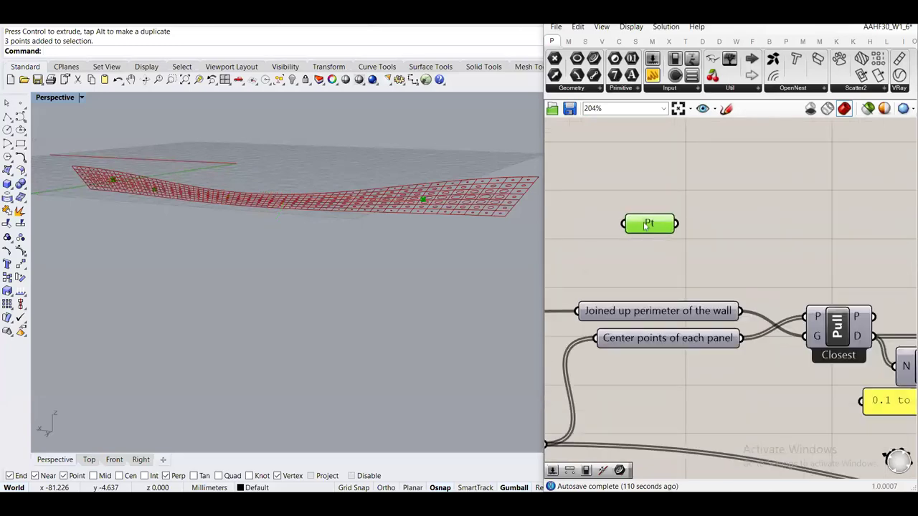
click(693, 215)
drag(645, 226, 694, 240)
click(696, 215)
click(766, 188)
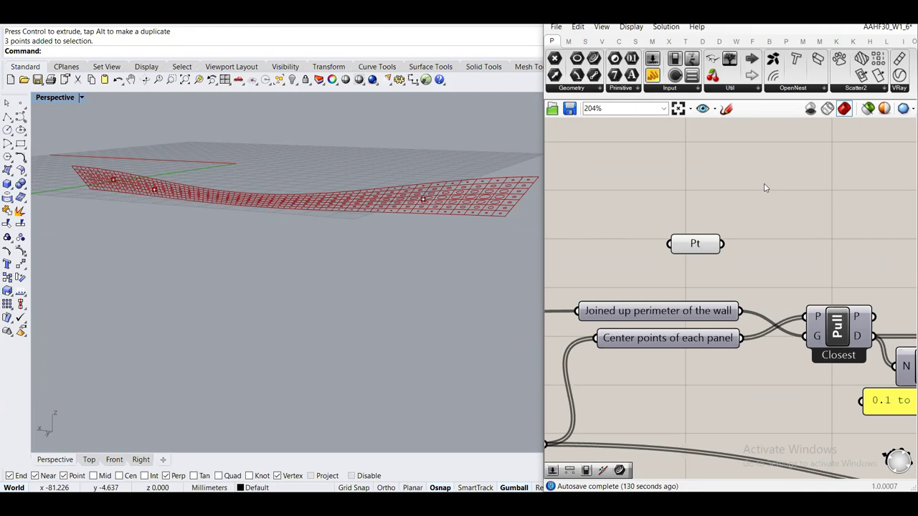
Add a second Pull Point component above the existing one and arrange the Point parameter beside its inputs
right_drag(767, 187, 690, 210)
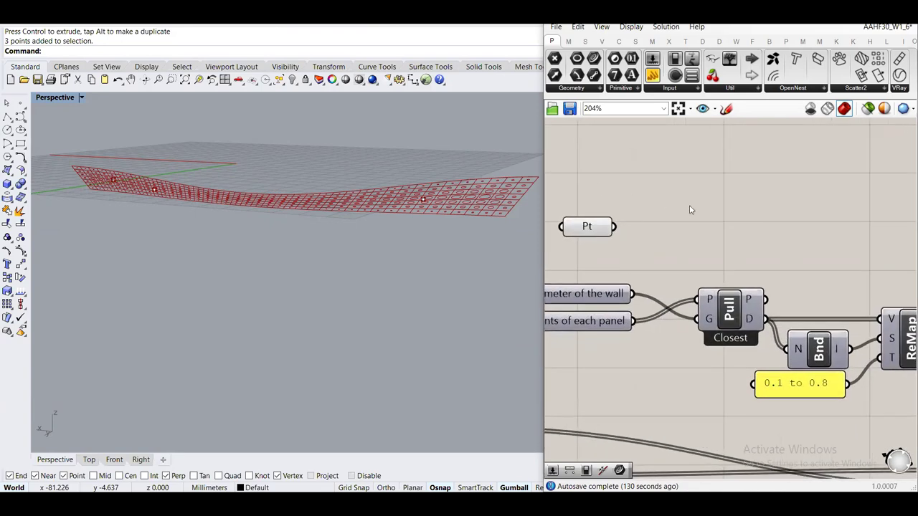
double_click(720, 222)
text(pu)
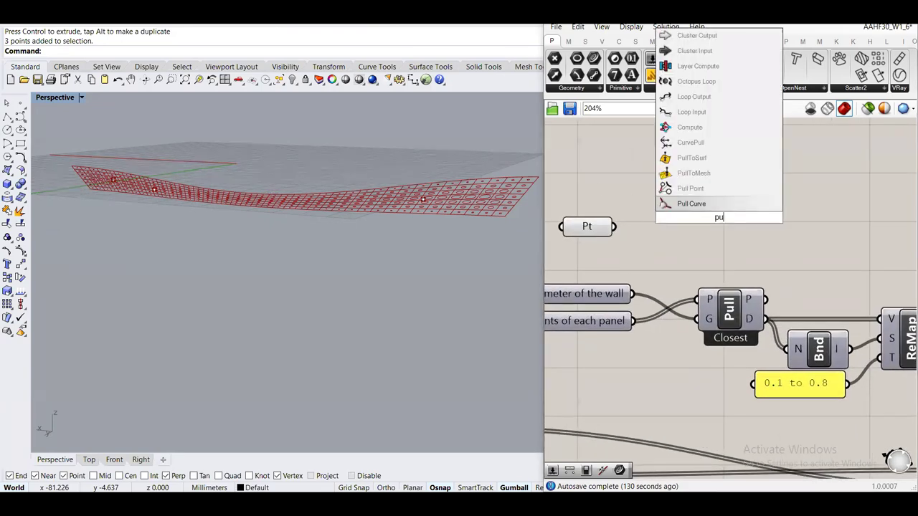
text(ll point)
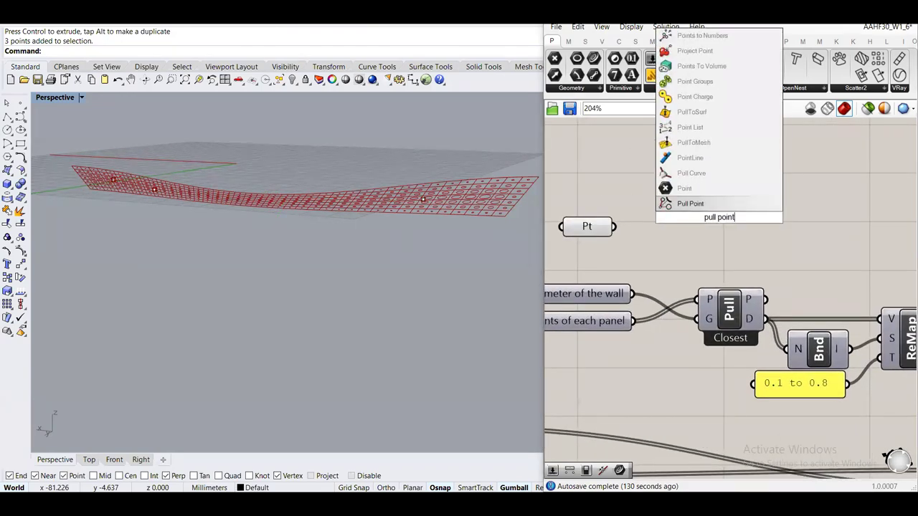
click(689, 203)
drag(726, 184, 567, 257)
drag(690, 239, 715, 216)
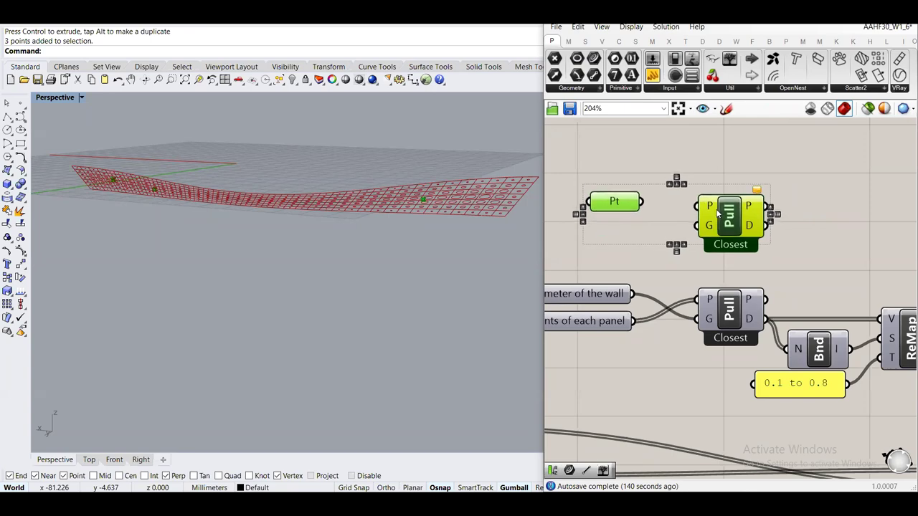
click(700, 153)
right_drag(720, 194, 799, 206)
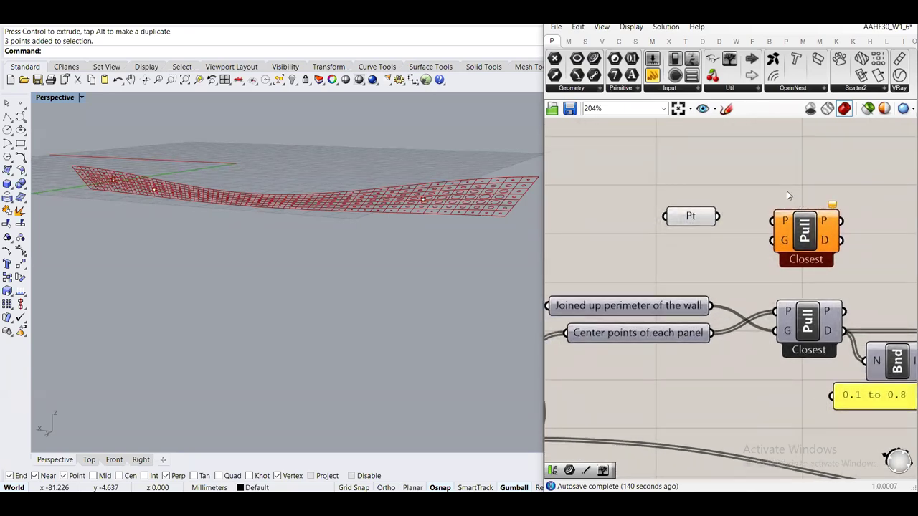
Connect the panel center points to the new Pull Point's P input and the Point parameter to its G input
drag(710, 221, 691, 247)
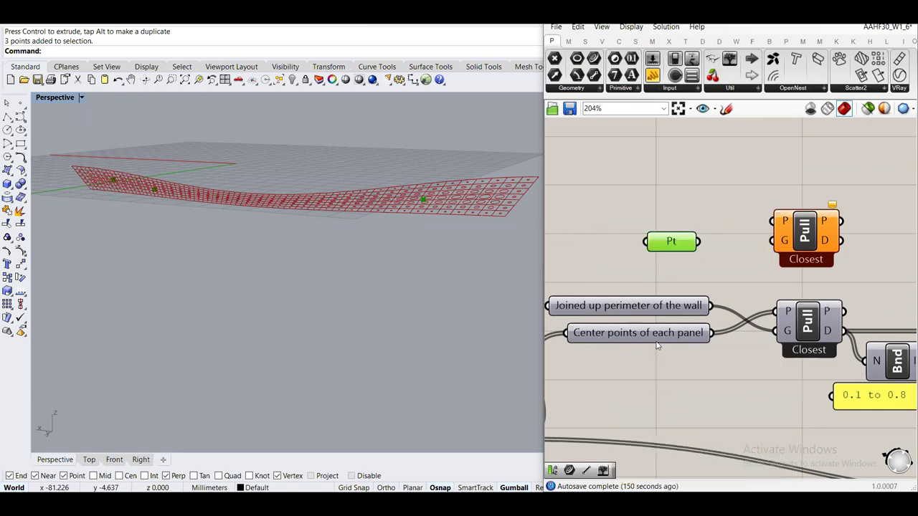
drag(712, 334, 784, 218)
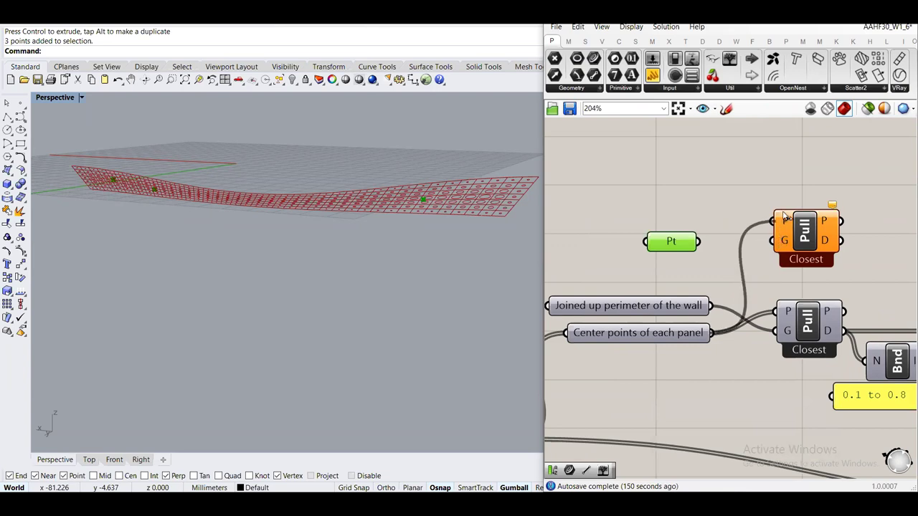
click(744, 186)
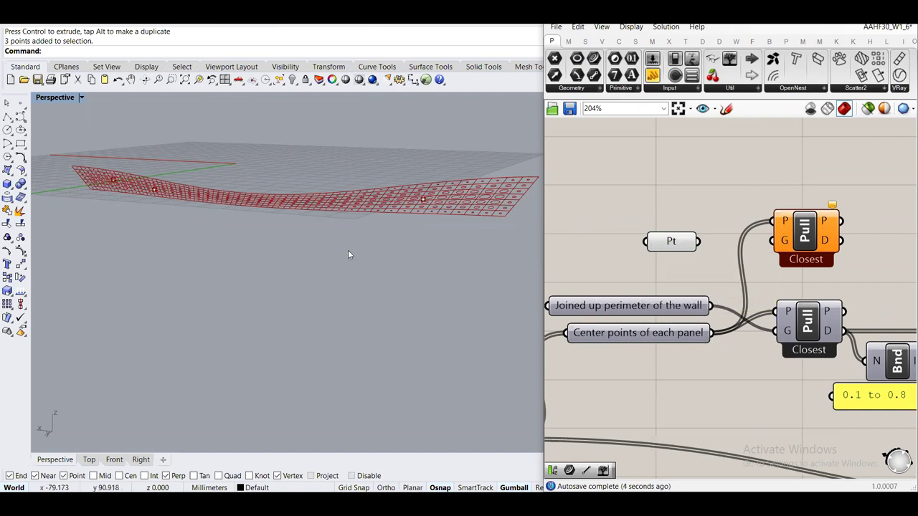
drag(94, 137, 471, 265)
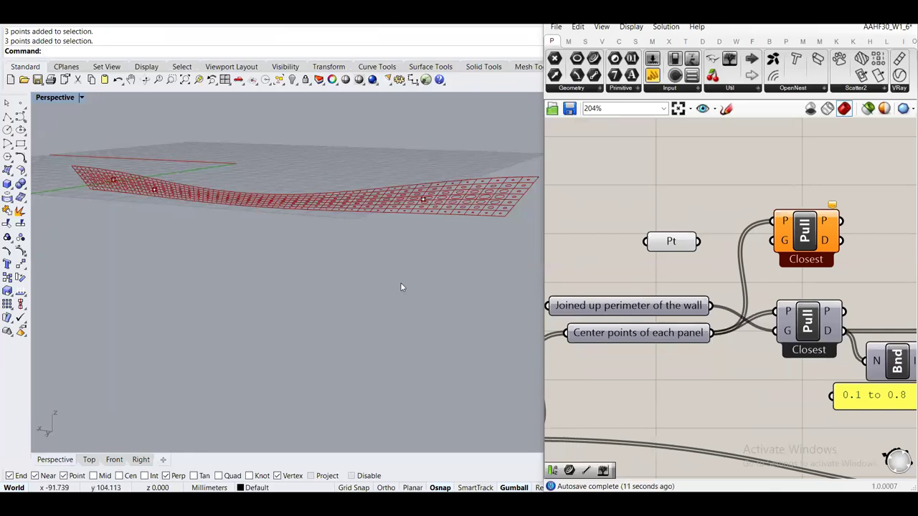
drag(700, 242, 776, 241)
drag(661, 241, 676, 241)
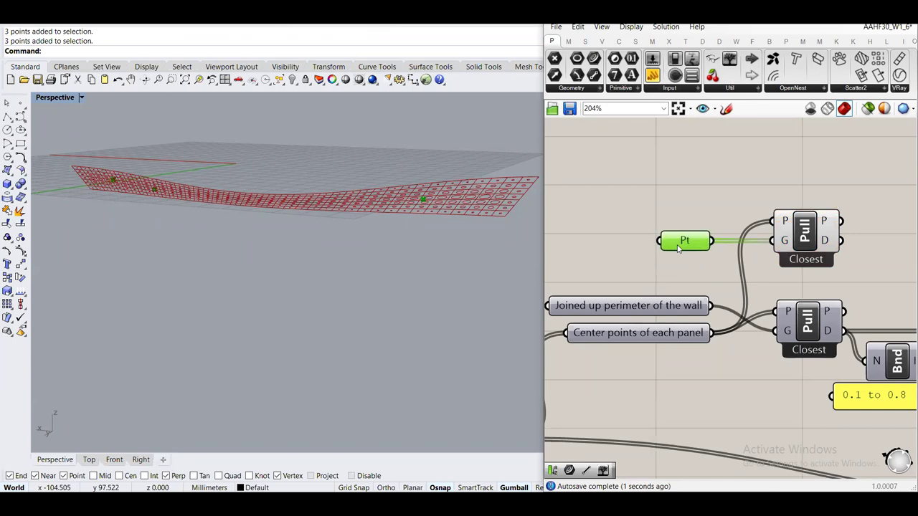
right_drag(692, 210, 515, 189)
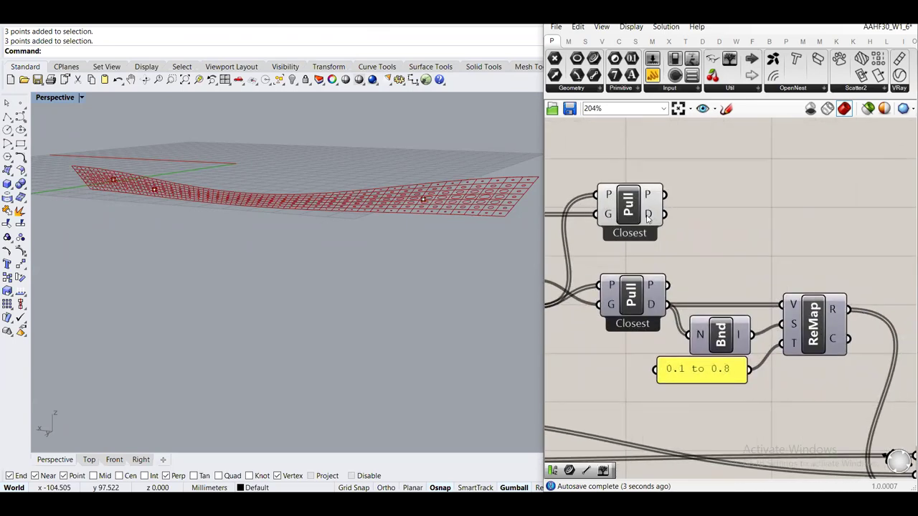
mouse_move(648, 219)
right_drag(782, 241, 706, 213)
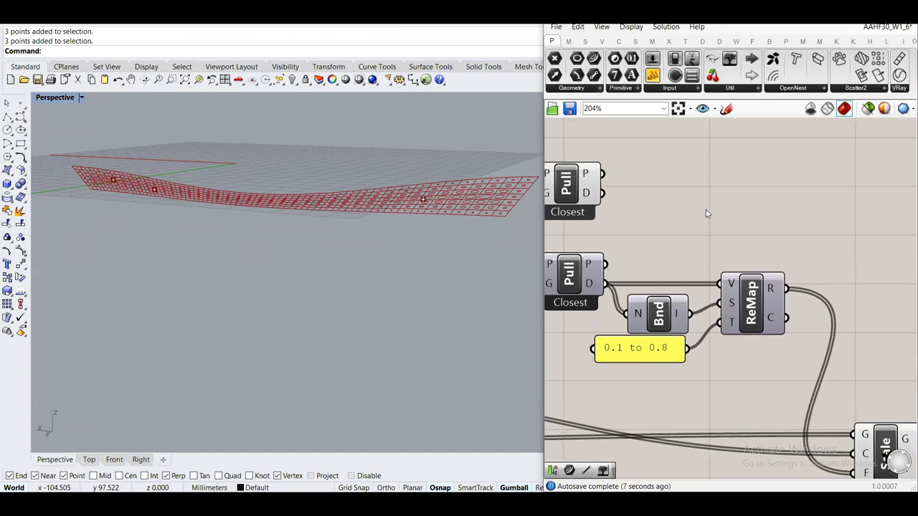
Add a second Remap Numbers component above the existing one and connect the upper Pull Point's distance output to its value input
right_drag(735, 244, 758, 272)
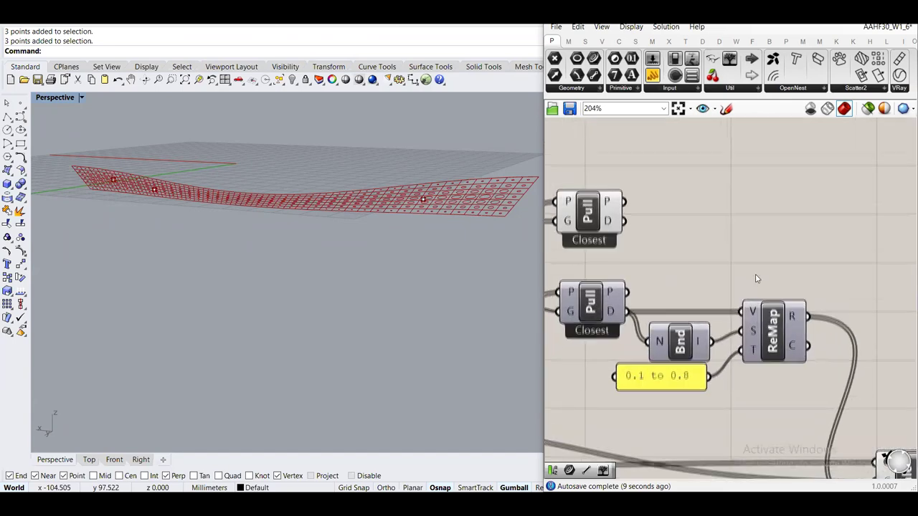
right_drag(612, 226, 674, 267)
double_click(777, 233)
text(remap)
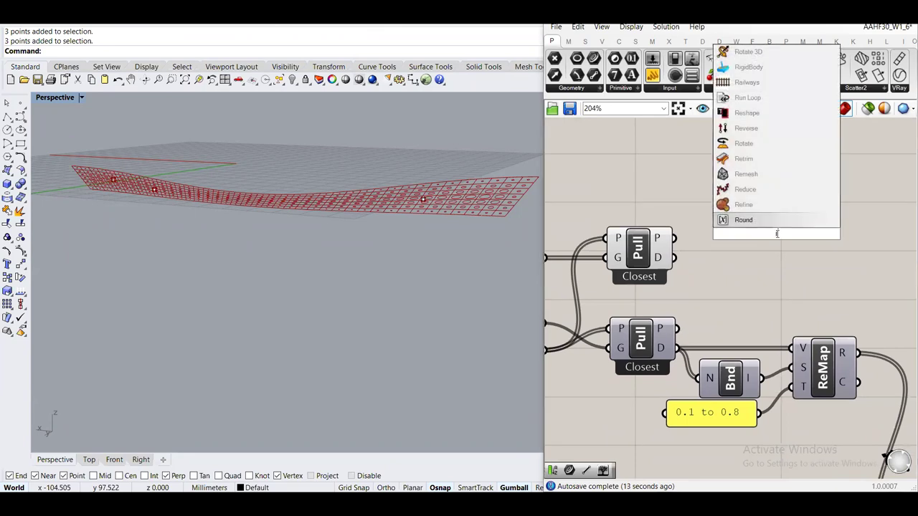
key(Up)
key(Return)
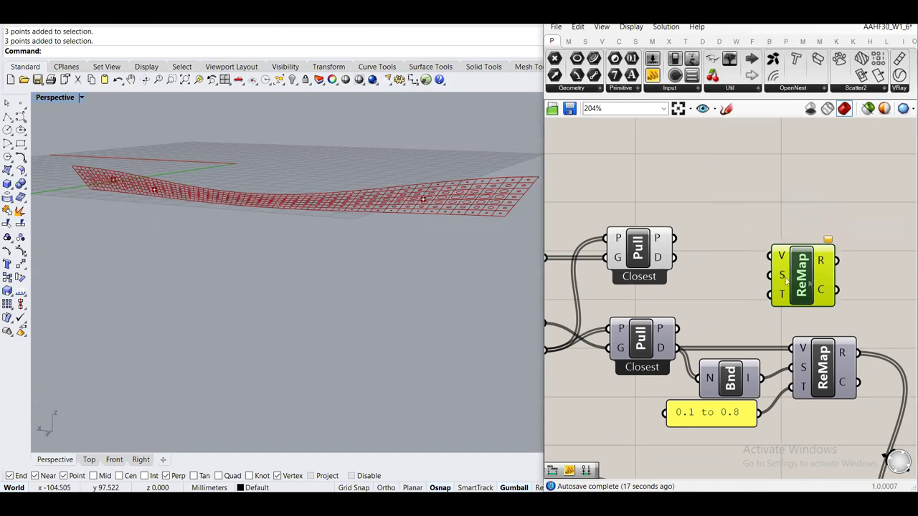
drag(674, 257, 825, 277)
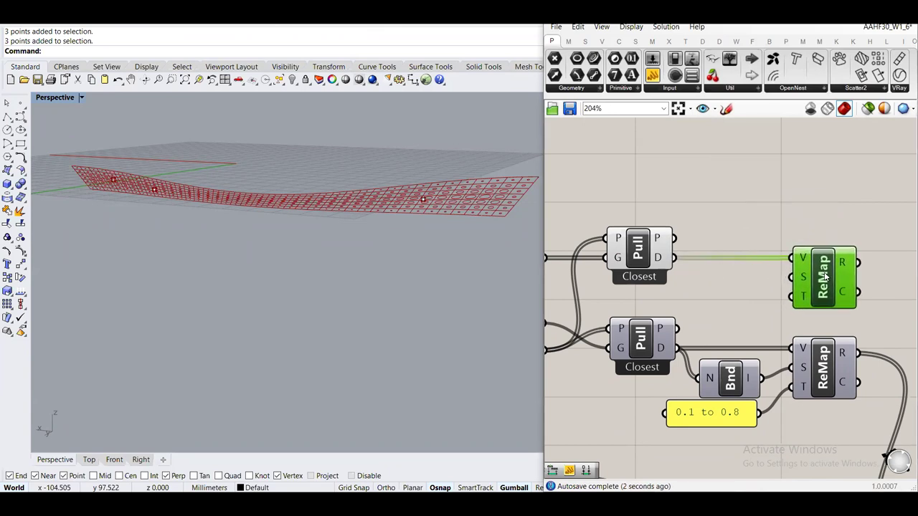
Add a Bounds component fed by the upper Pull Point's distances and connect its output to the new Remap's source input
double_click(714, 299)
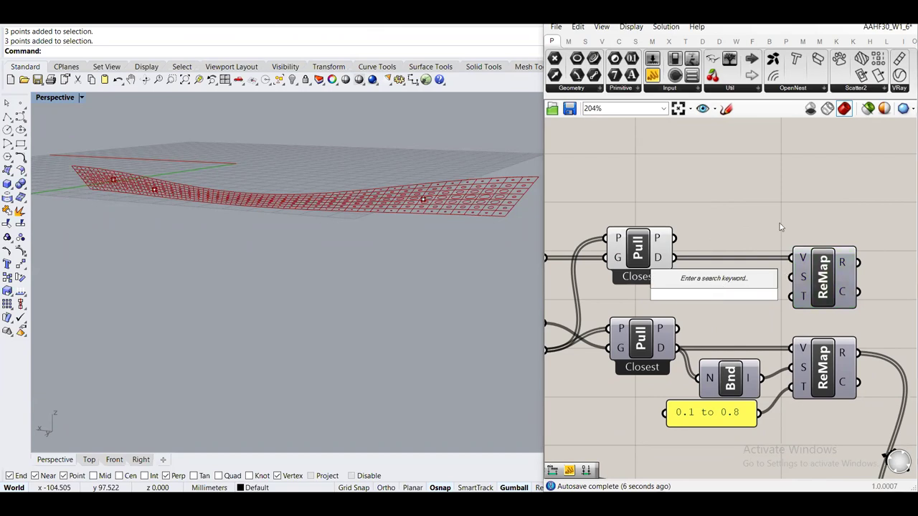
text(bounds)
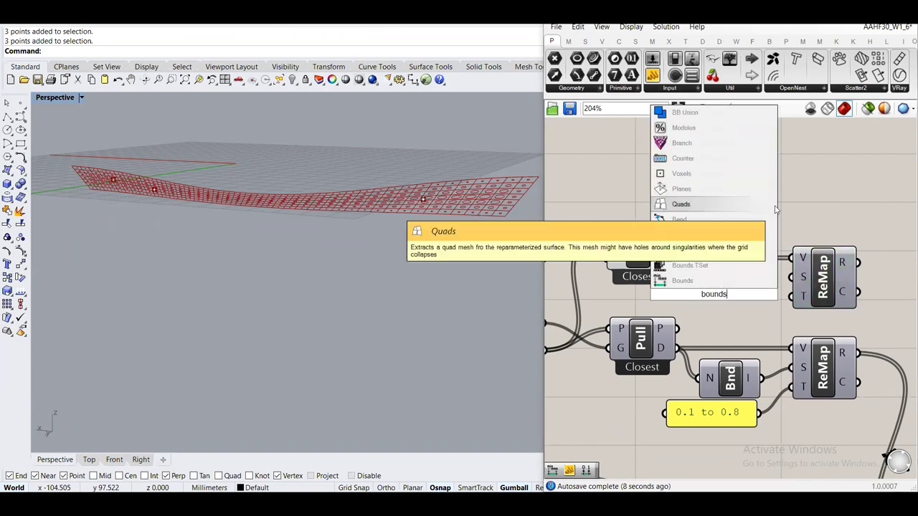
key(Return)
drag(713, 292, 732, 279)
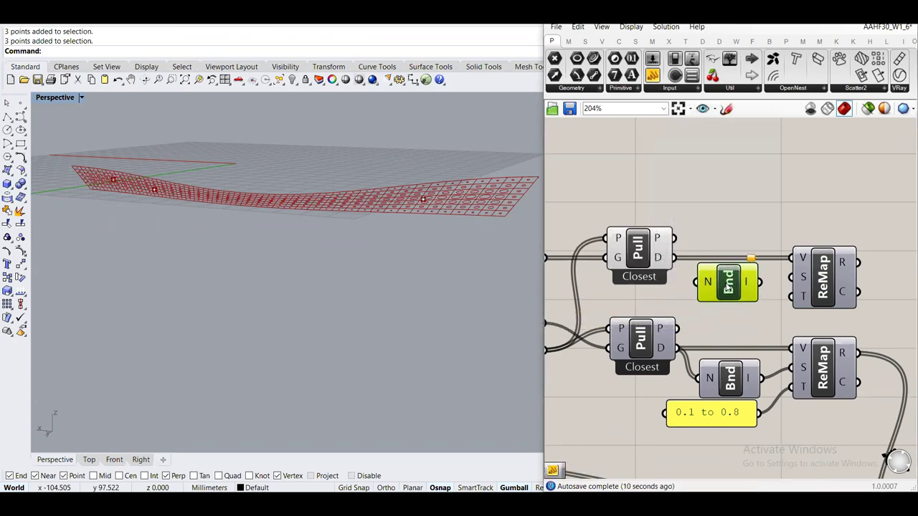
drag(675, 258, 703, 279)
drag(765, 280, 792, 276)
Move the upper Pull Point, Bounds and Remap components together further above the perimeter-based chain
right_drag(849, 190, 822, 195)
drag(823, 192, 629, 221)
click(641, 299)
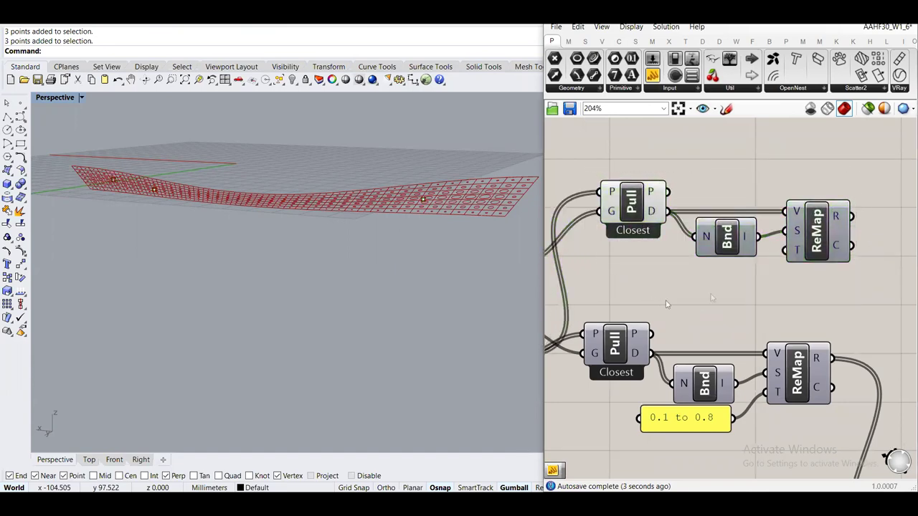
drag(843, 279, 641, 183)
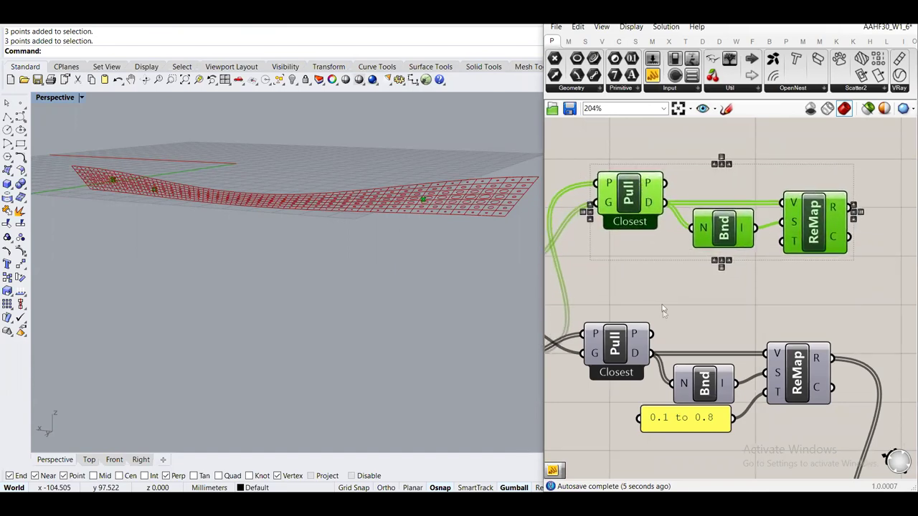
Add a panel containing the domain -45 to 45 between the two remapping chains
double_click(664, 310)
text(//)
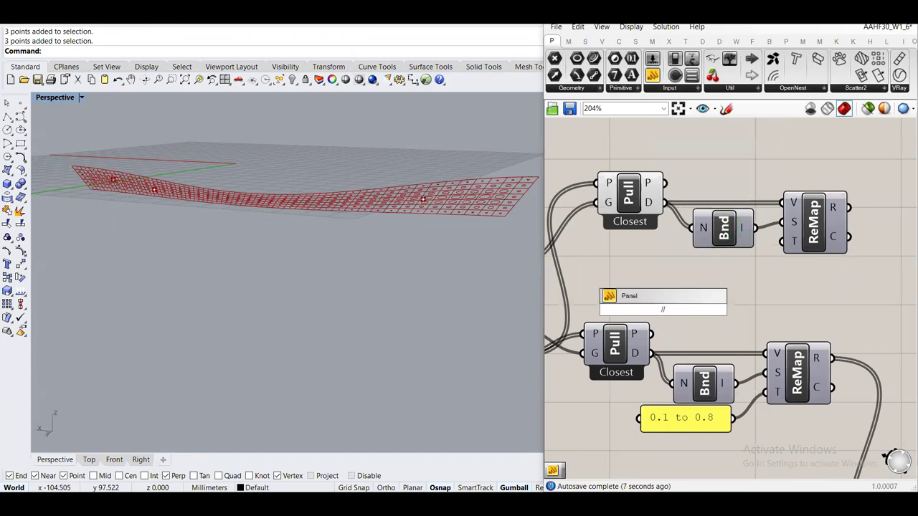
key(Return)
click(664, 310)
double_click(664, 309)
key(BackSpace)
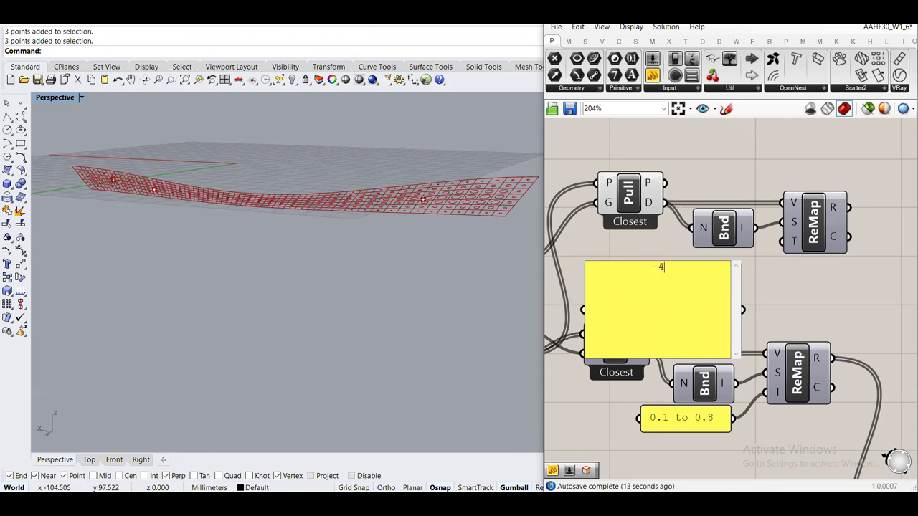
text(-45 to 45)
click(781, 273)
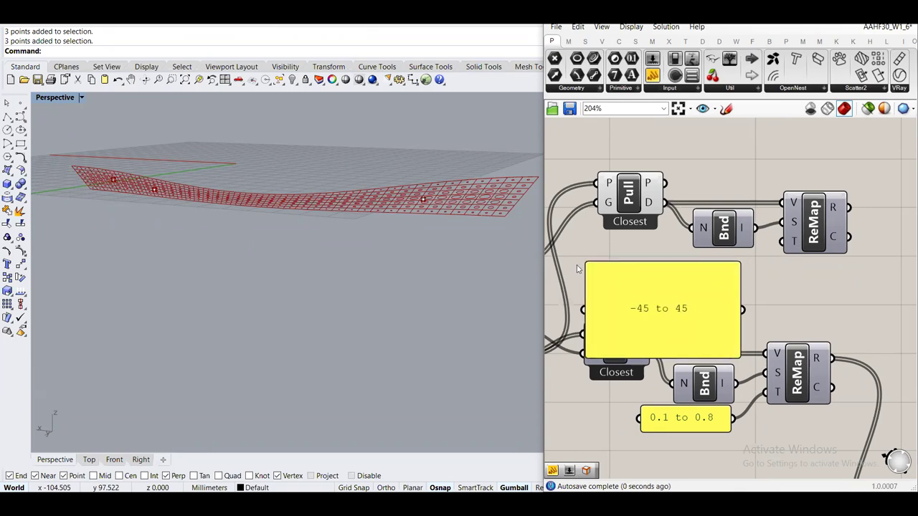
Shrink the -45 to 45 panel, connect it to the upper Remap's target input and place it just below the Bounds component
drag(586, 264, 702, 263)
drag(761, 269, 770, 252)
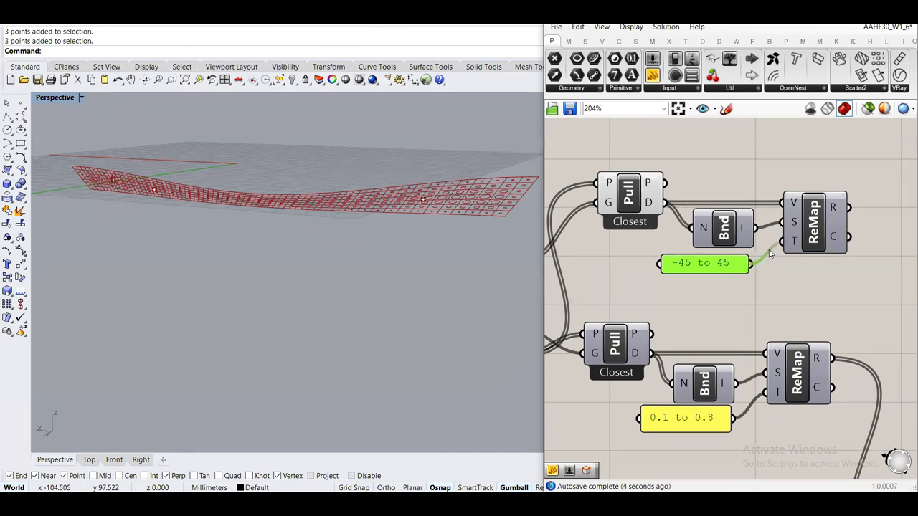
drag(702, 265, 713, 263)
click(751, 294)
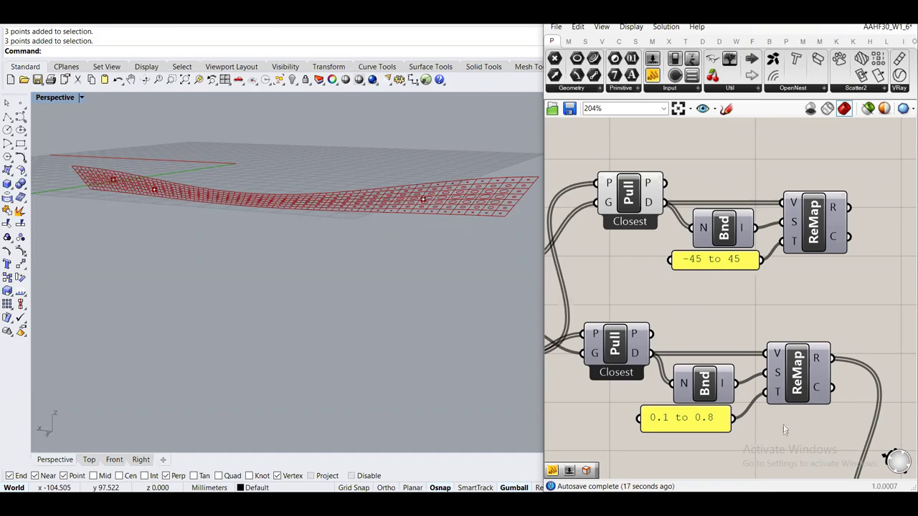
Inspect the curves produced by the Scale component on the wall panels in the Rhino viewport
scroll(775, 316, down, 3)
scroll(775, 317, up, 3)
click(717, 309)
scroll(342, 252, up, 2)
scroll(414, 349, up, 6)
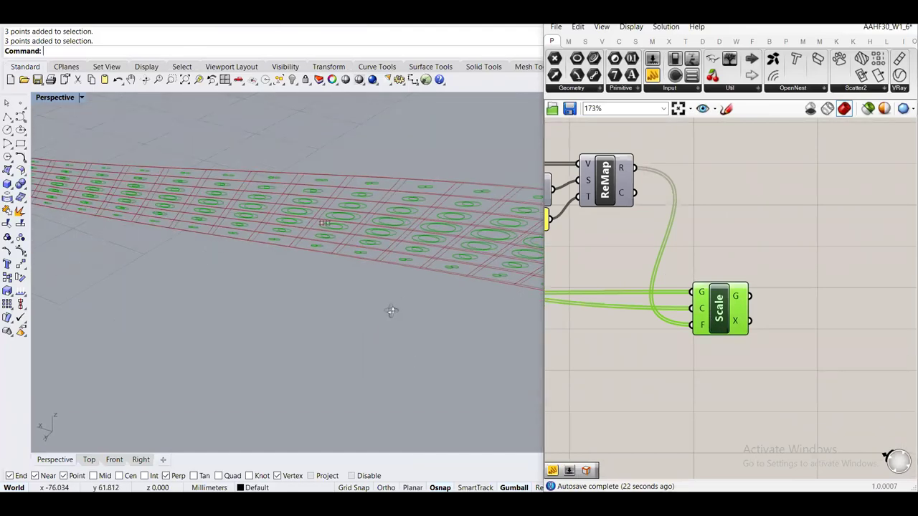
click(556, 269)
scroll(556, 269, down, 2)
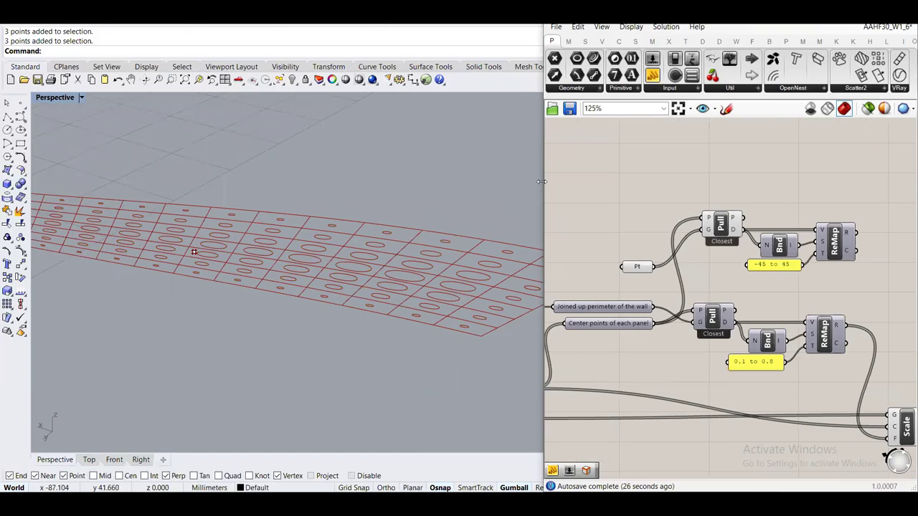
Turn off the preview of the attractor Point parameter and upper Pull Point, and move the Point parameter up level with the Pull Point's inputs
drag(537, 184, 386, 184)
right_drag(545, 237, 576, 247)
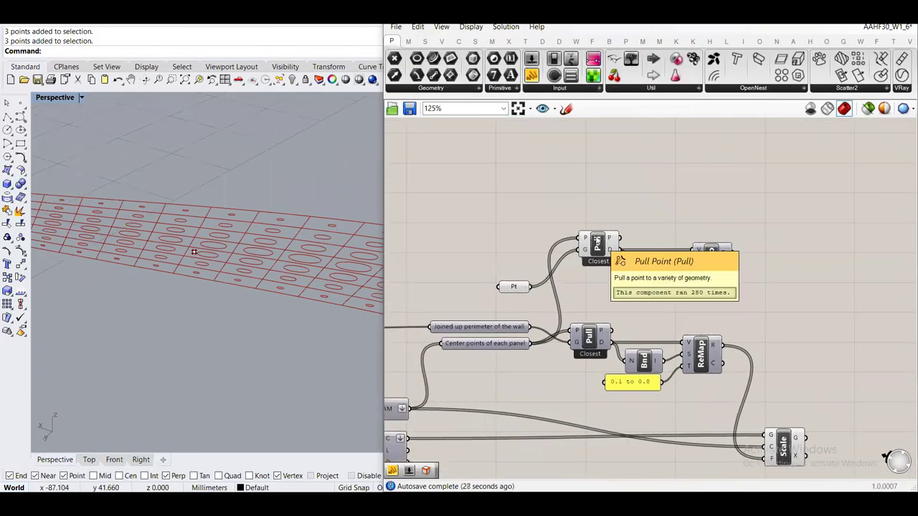
drag(609, 317, 447, 206)
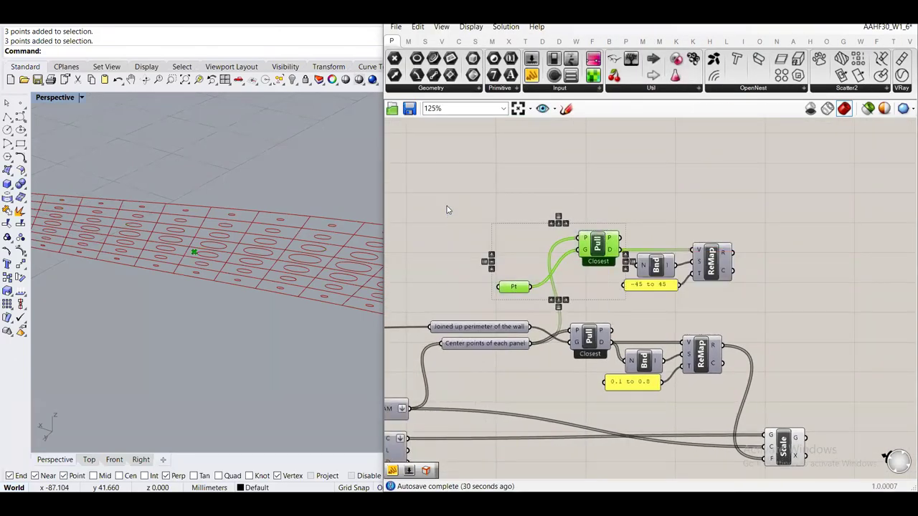
middle_click(485, 198)
click(513, 287)
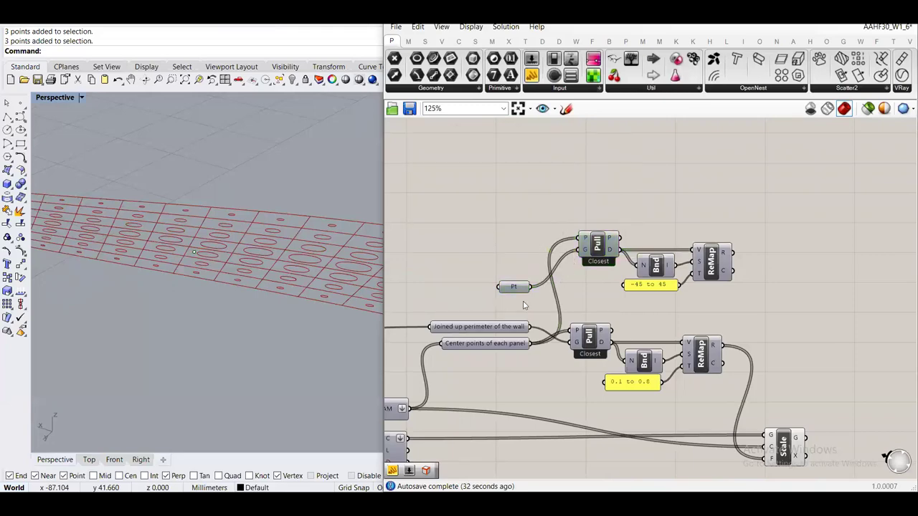
drag(515, 287, 514, 257)
click(534, 278)
Review the whole grouped definition, from the wall and panel groups through to the panel center points parameter
scroll(535, 278, down, 3)
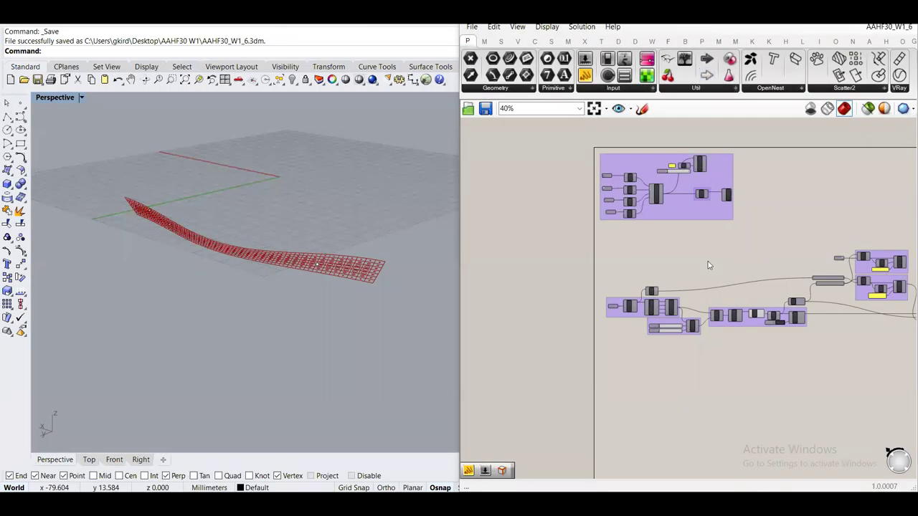
scroll(708, 266, down, 2)
right_click(588, 269)
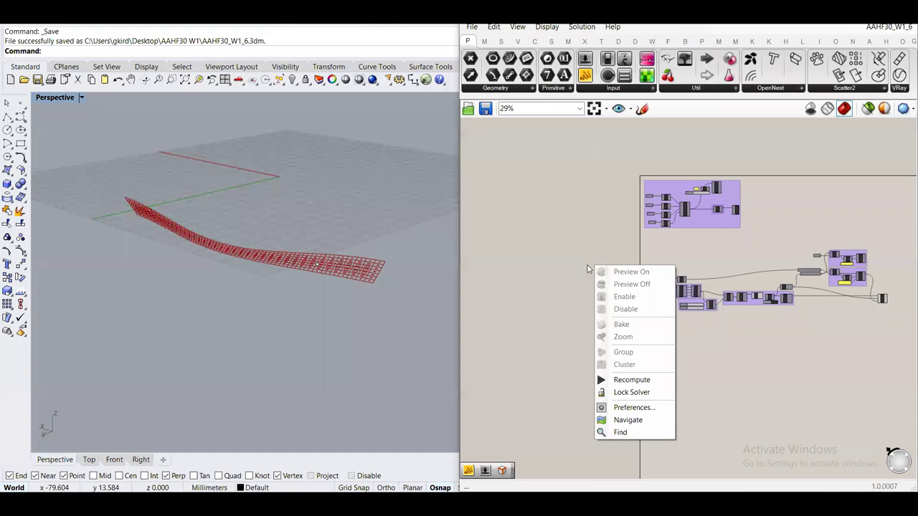
click(614, 228)
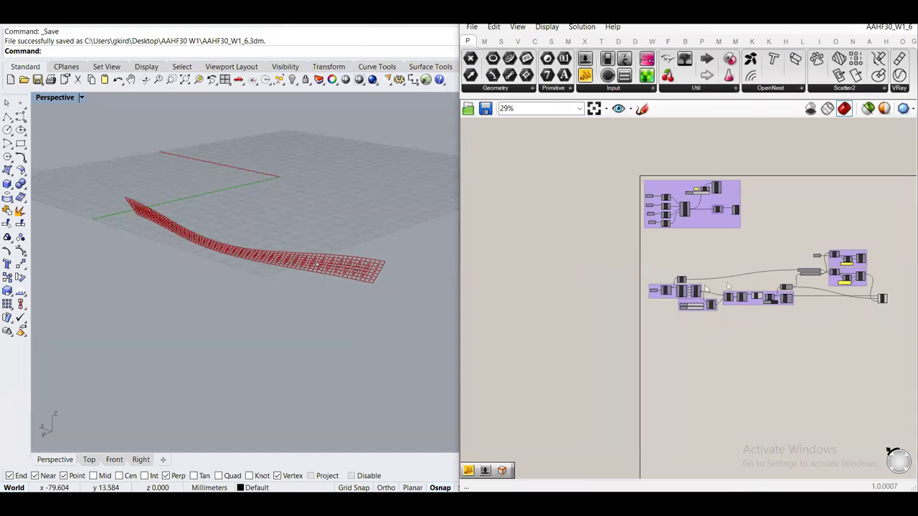
right_drag(685, 244, 566, 219)
scroll(717, 284, up, 5)
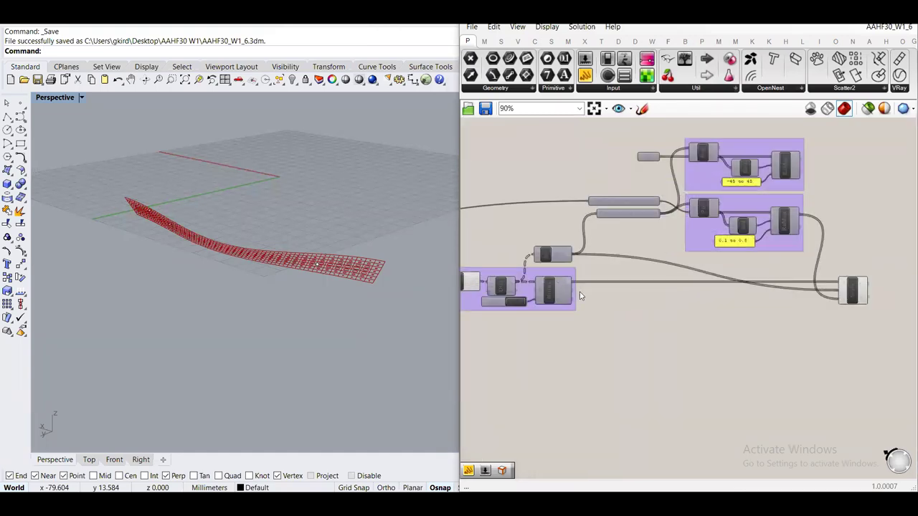
mouse_move(227, 290)
right_down()
mouse_move(265, 277)
mouse_move(244, 287)
right_up()
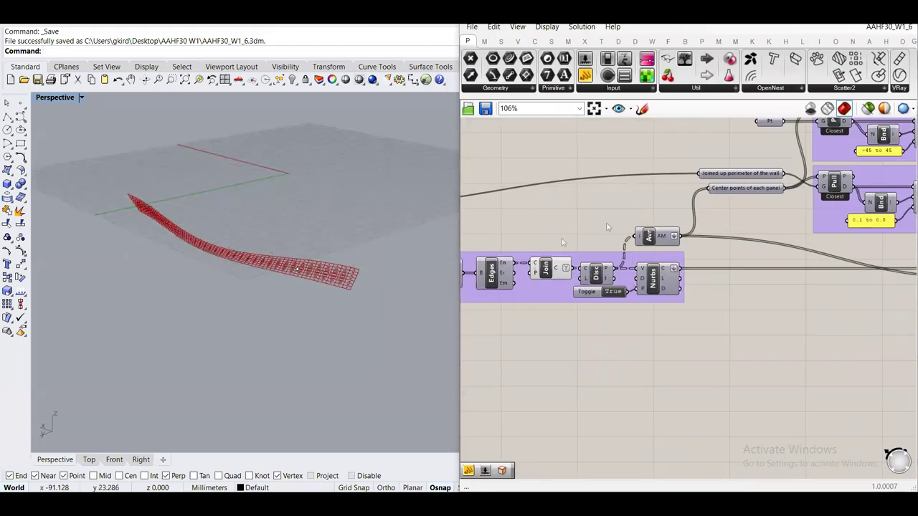
right_drag(728, 191, 528, 302)
mouse_move(527, 301)
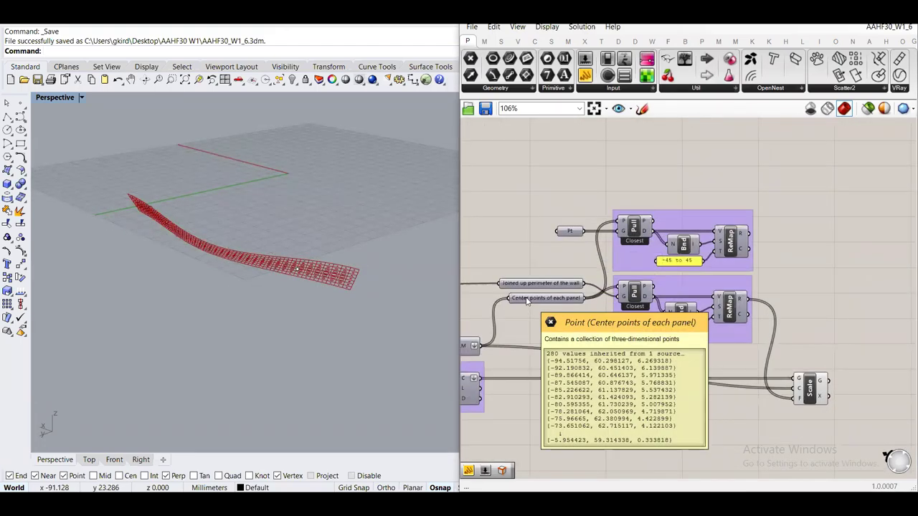
Examine the two remapping groups and the Scale component alongside the scaled curves on the wall
scroll(721, 266, up, 4)
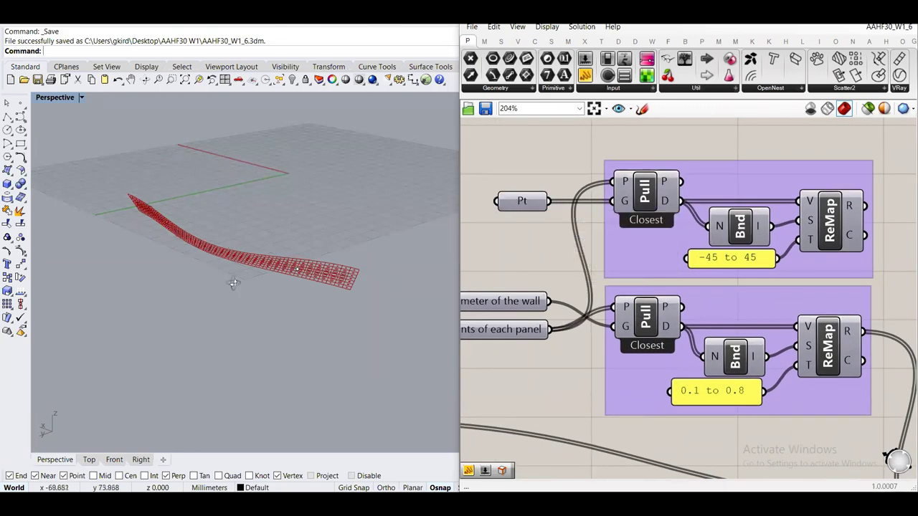
right_drag(231, 281, 210, 230)
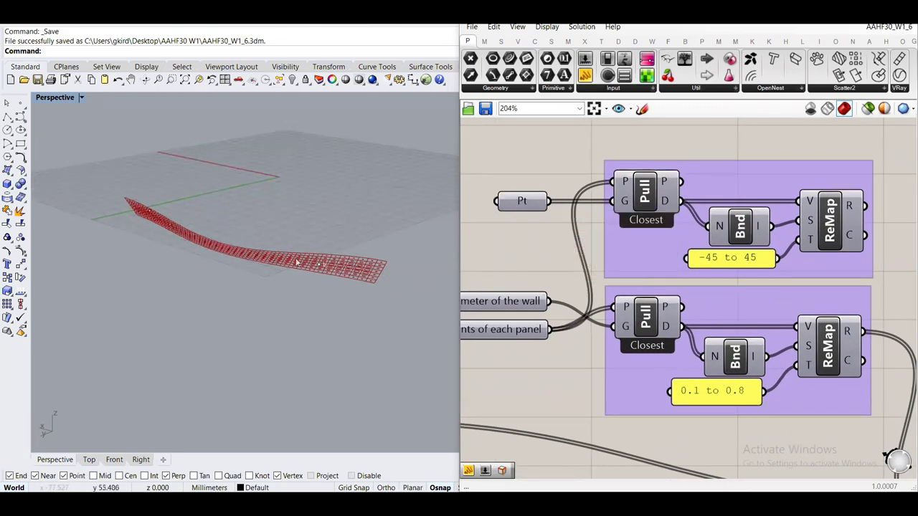
scroll(297, 263, up, 5)
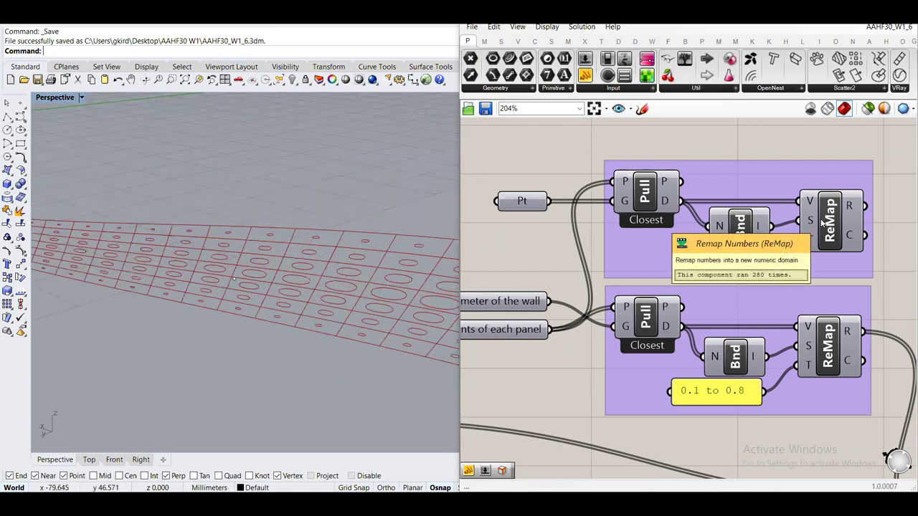
scroll(823, 224, down, 1)
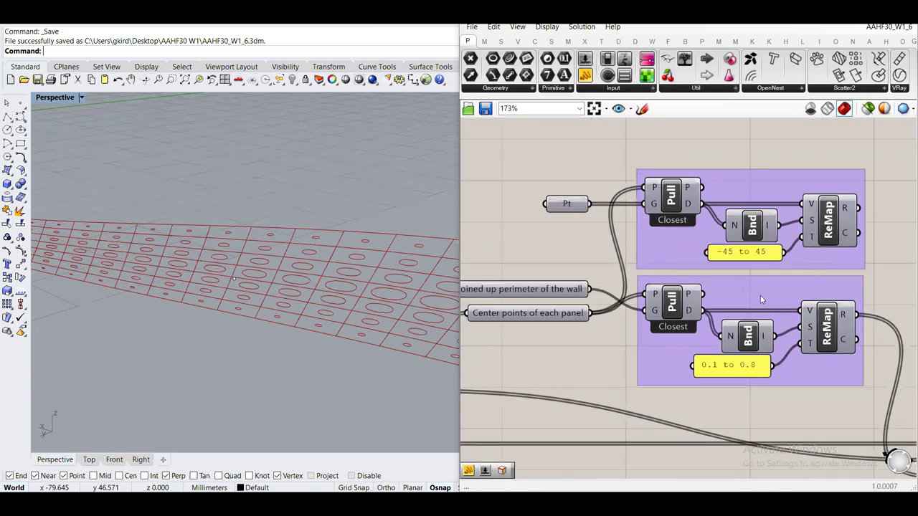
right_drag(774, 265, 662, 247)
scroll(661, 247, up, 2)
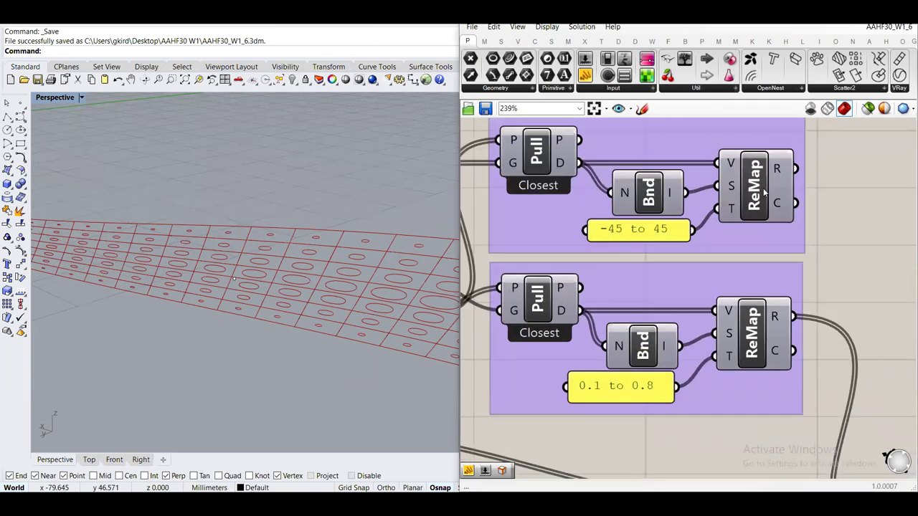
scroll(765, 192, down, 1)
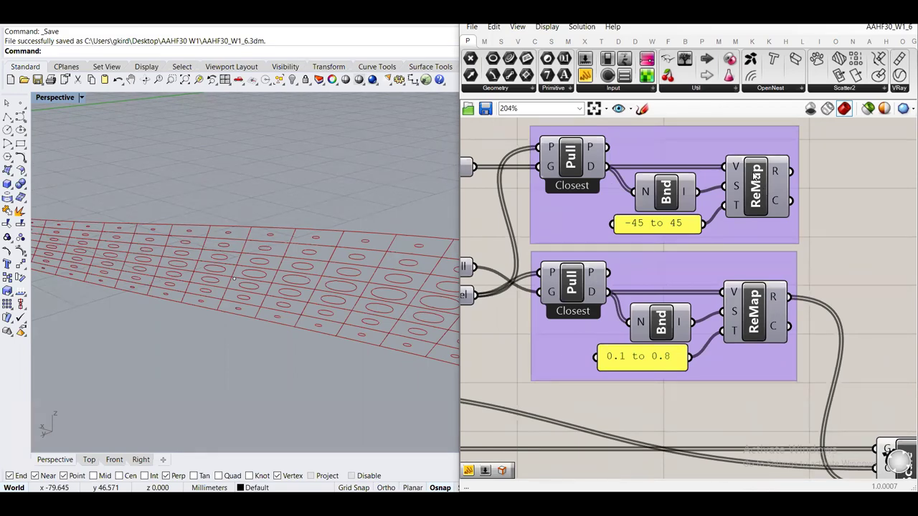
scroll(755, 176, down, 2)
right_drag(756, 176, 573, 196)
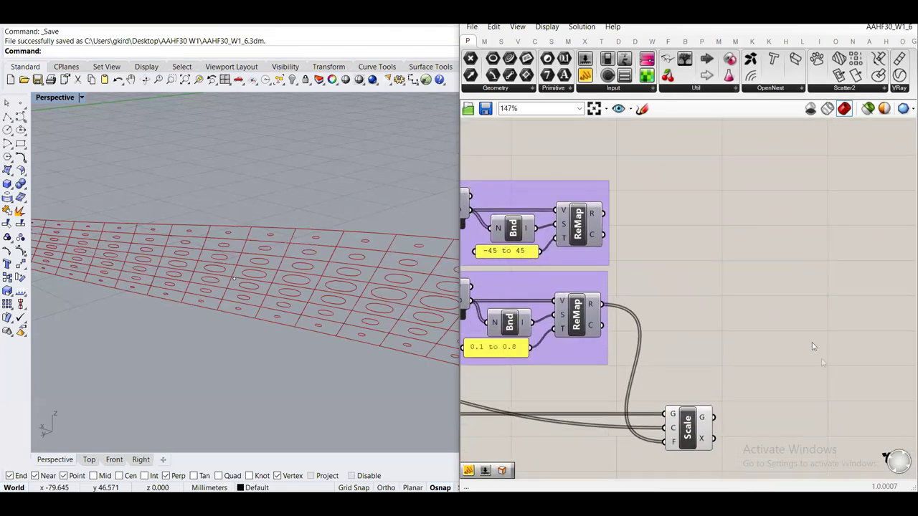
right_drag(813, 344, 790, 301)
right_drag(529, 202, 573, 210)
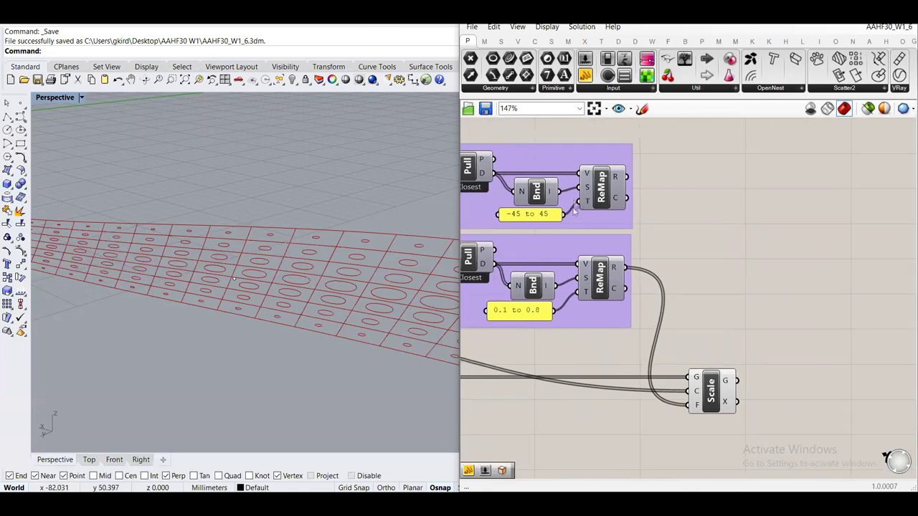
scroll(591, 188, up, 2)
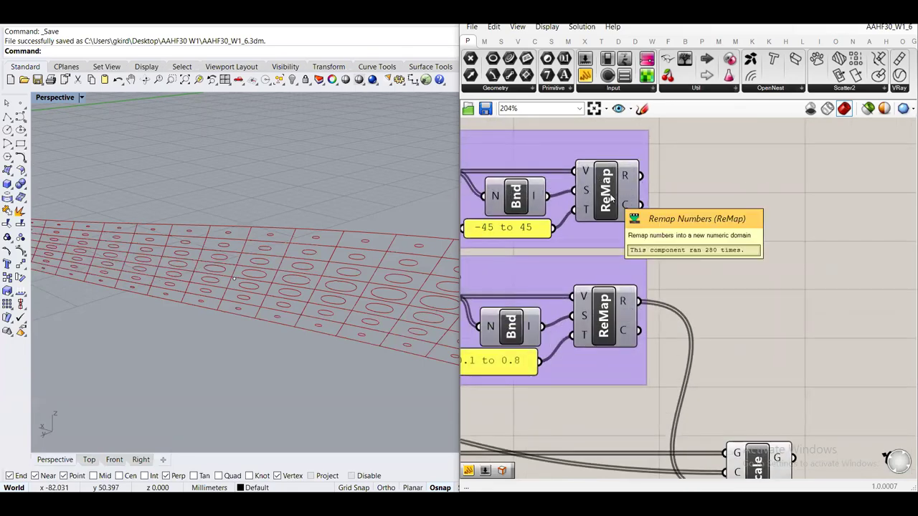
right_drag(611, 198, 693, 118)
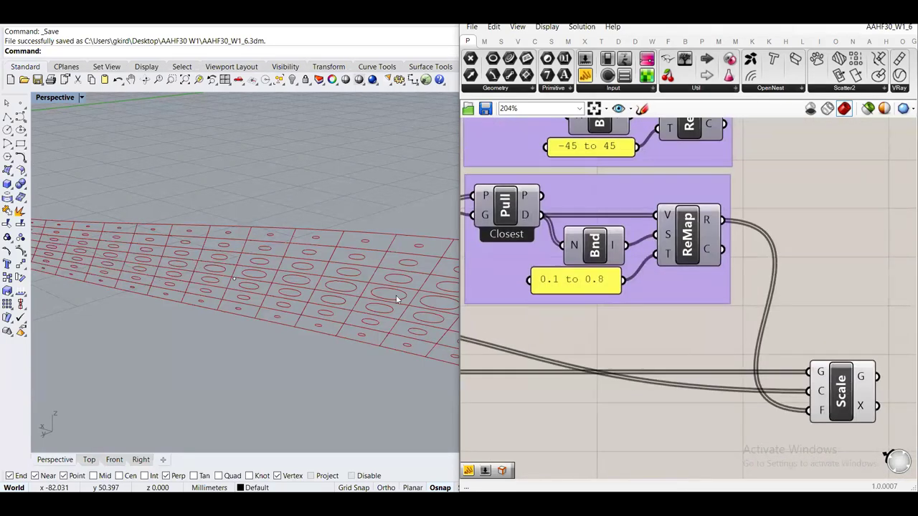
scroll(339, 271, down, 3)
scroll(339, 265, up, 3)
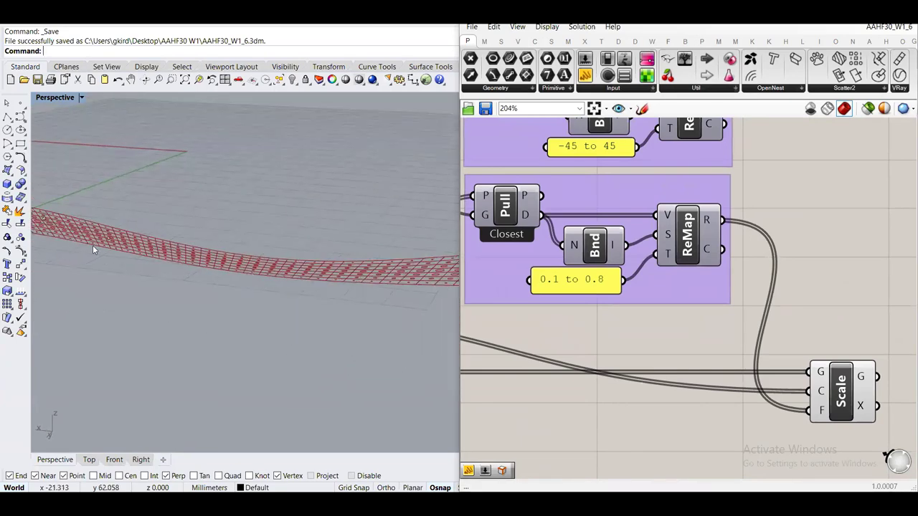
shift+right_drag(93, 246, 142, 266)
scroll(142, 266, up, 5)
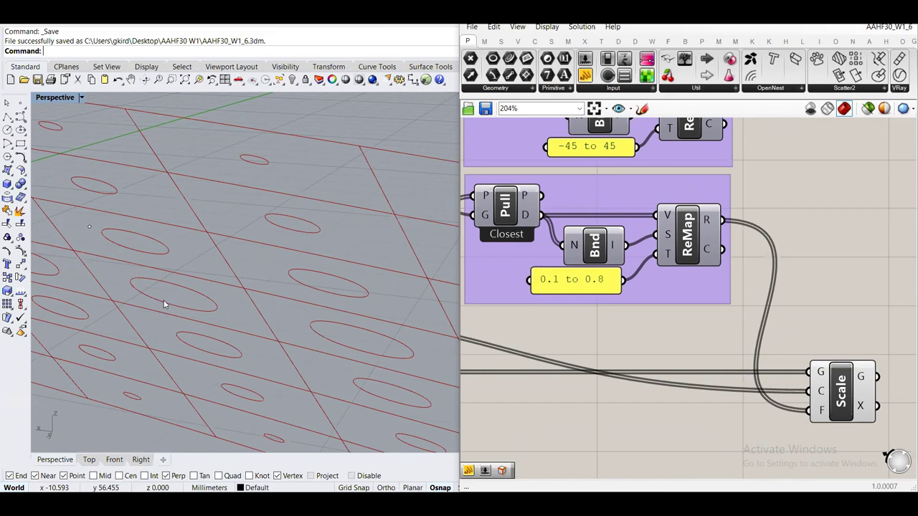
Add a Rotate 3D component on the canvas after the Scale component
scroll(677, 276, down, 2)
right_drag(822, 347, 658, 256)
scroll(710, 298, up, 2)
double_click(781, 282)
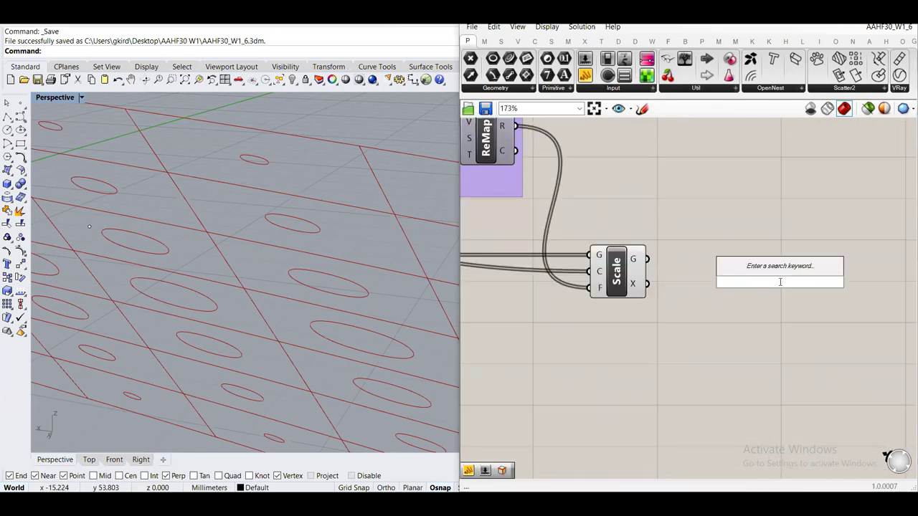
text(r)
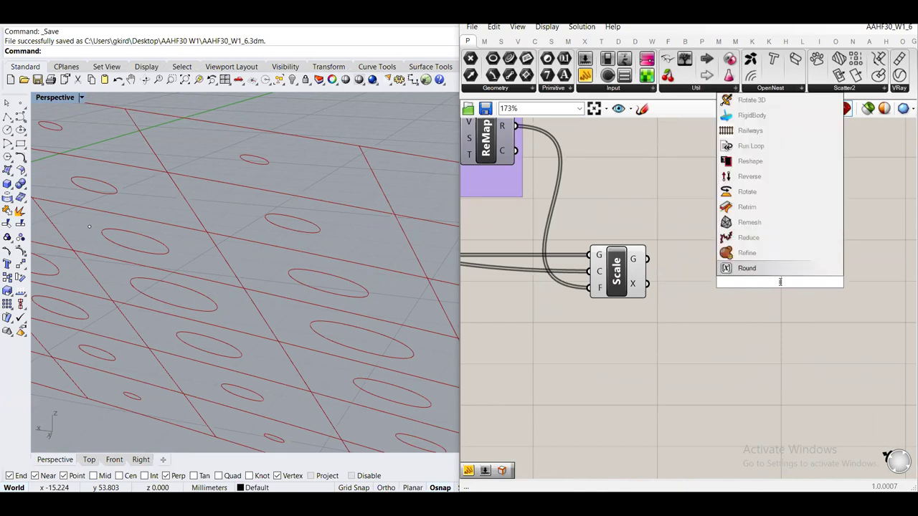
text(otate3d)
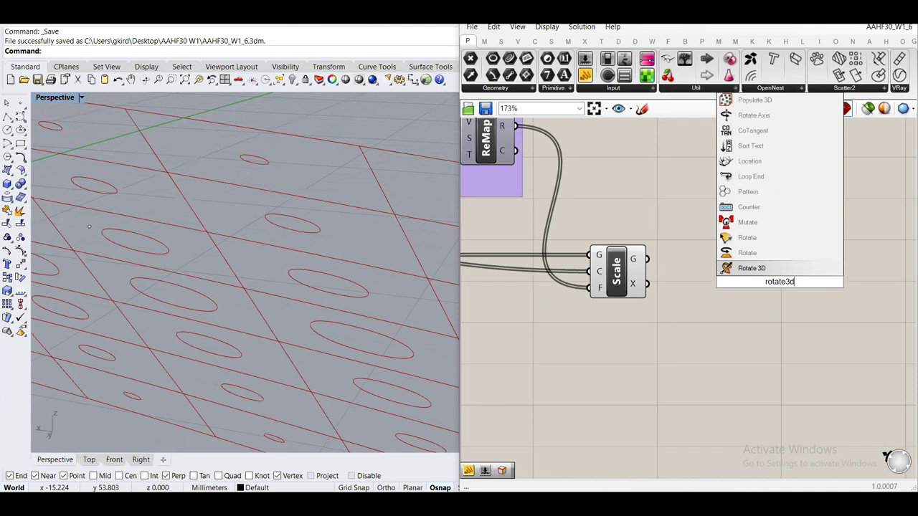
key(Return)
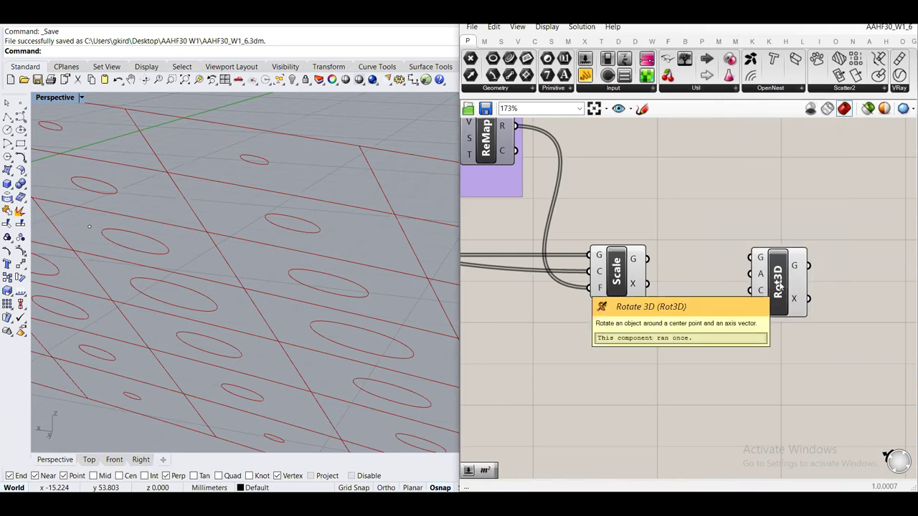
drag(775, 269, 782, 272)
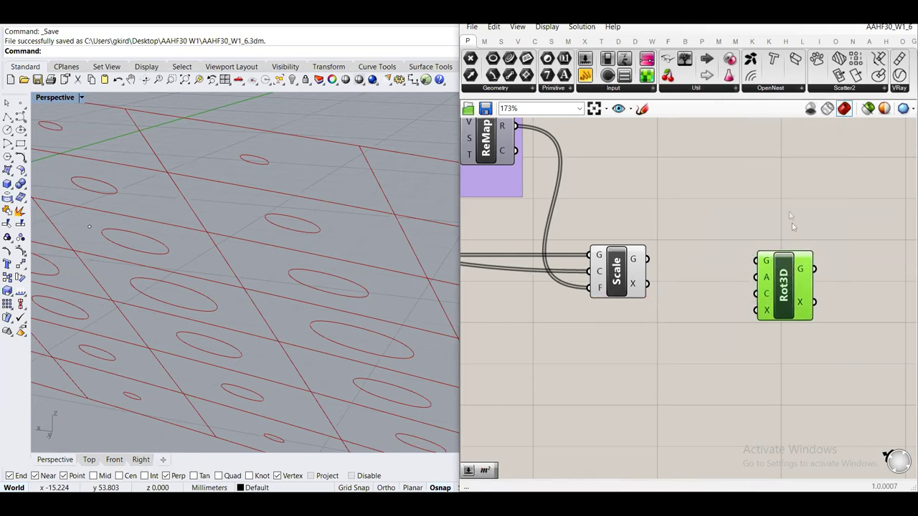
click(743, 192)
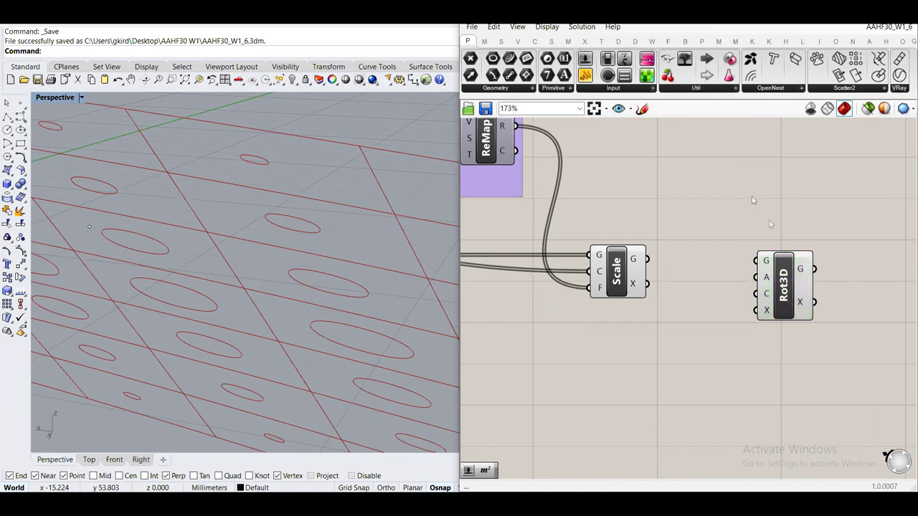
Adjust the Scale component's position and connect its geometry output to the Rotate 3D geometry input
mouse_move(769, 262)
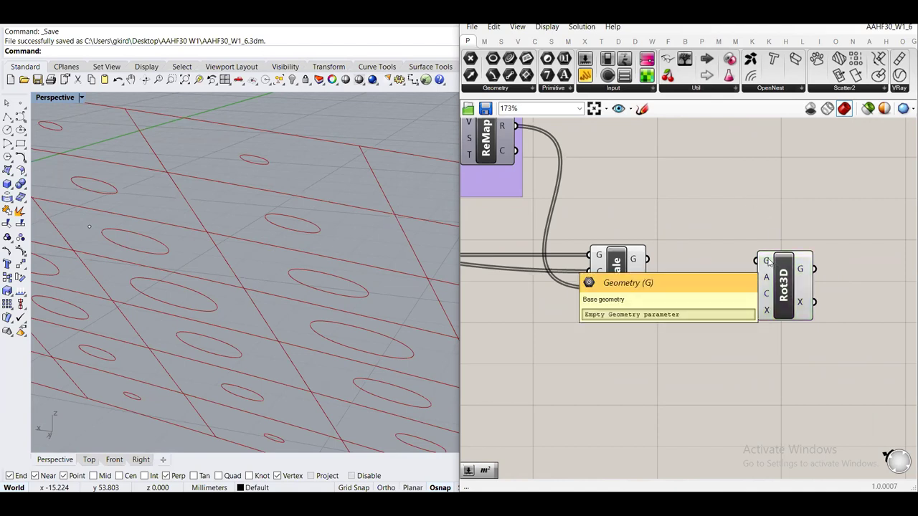
right_drag(619, 213, 591, 200)
click(588, 264)
mouse_move(588, 265)
mouse_down()
mouse_move(594, 273)
mouse_move(586, 273)
mouse_move(595, 275)
mouse_move(593, 264)
mouse_move(599, 274)
mouse_up()
click(652, 217)
drag(629, 254, 751, 256)
click(730, 199)
scroll(697, 254, down, 2)
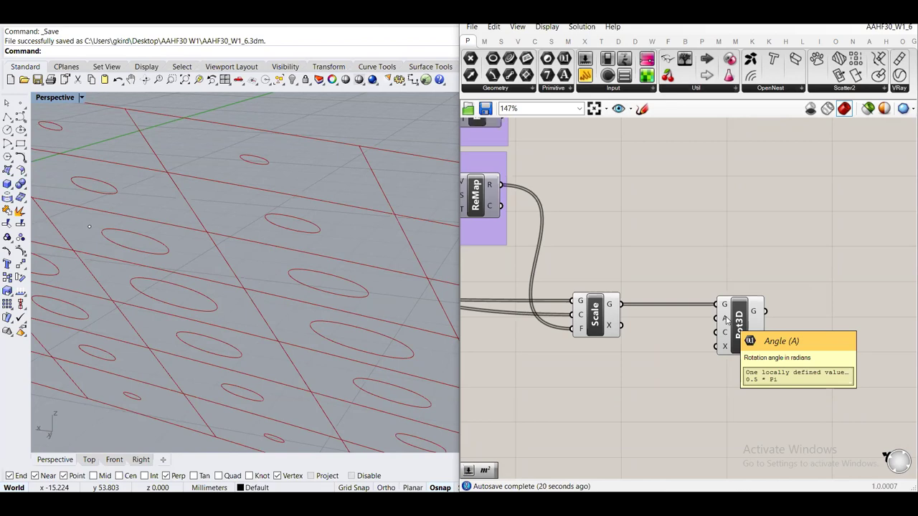
Switch the Rotate 3D angle input to degrees and move the component slightly farther from Scale
right_click(726, 320)
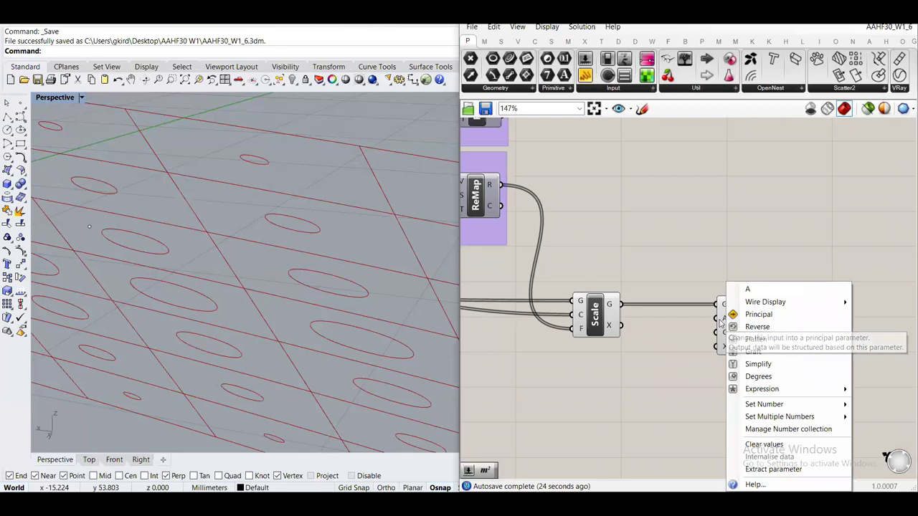
click(748, 377)
drag(751, 326, 775, 326)
click(739, 260)
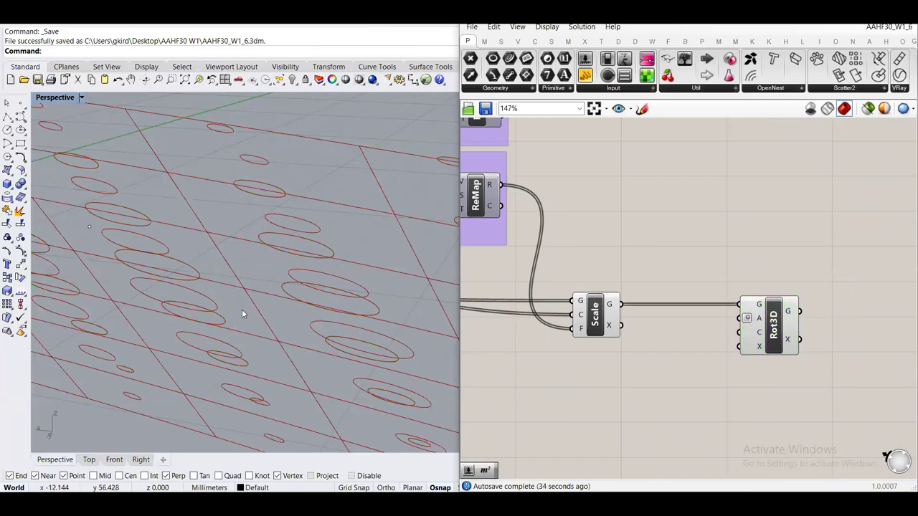
Examine where the rotated curves lie relative to the wall panels and the world origin in the Rhino viewport
scroll(241, 310, down, 5)
scroll(285, 292, up, 3)
scroll(333, 285, down, 3)
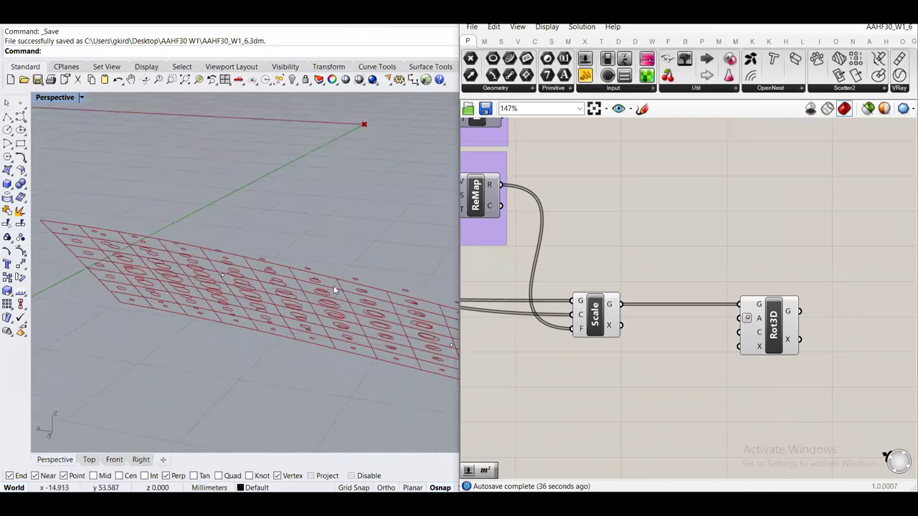
scroll(370, 232, up, 5)
scroll(374, 197, down, 3)
scroll(400, 152, up, 3)
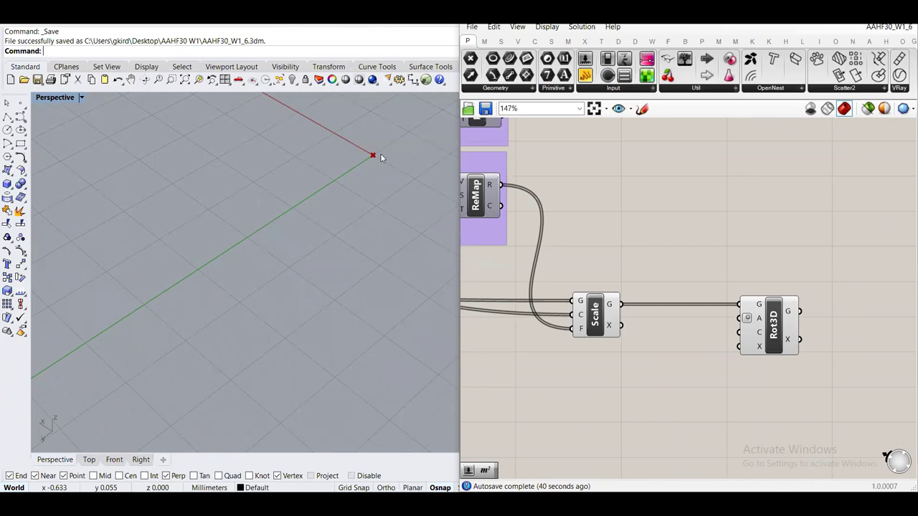
scroll(376, 159, down, 3)
right_drag(328, 297, 353, 249)
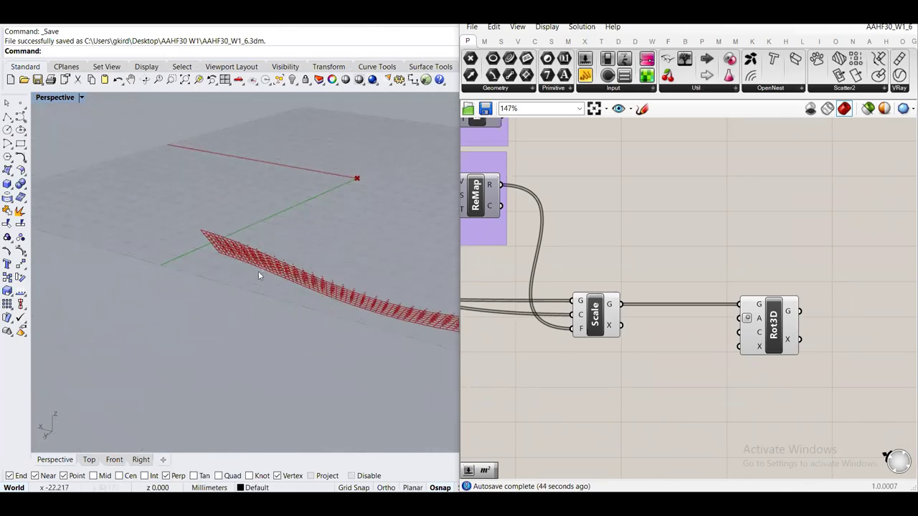
scroll(261, 266, up, 5)
scroll(259, 225, up, 2)
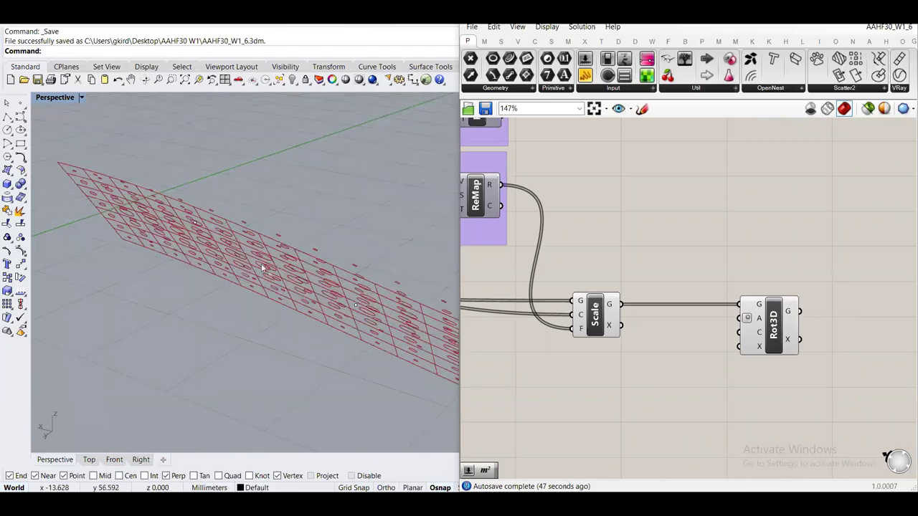
Connect the mapped output of the -45 to 45 ReMap to the Rotate 3D angle input
scroll(755, 298, up, 2)
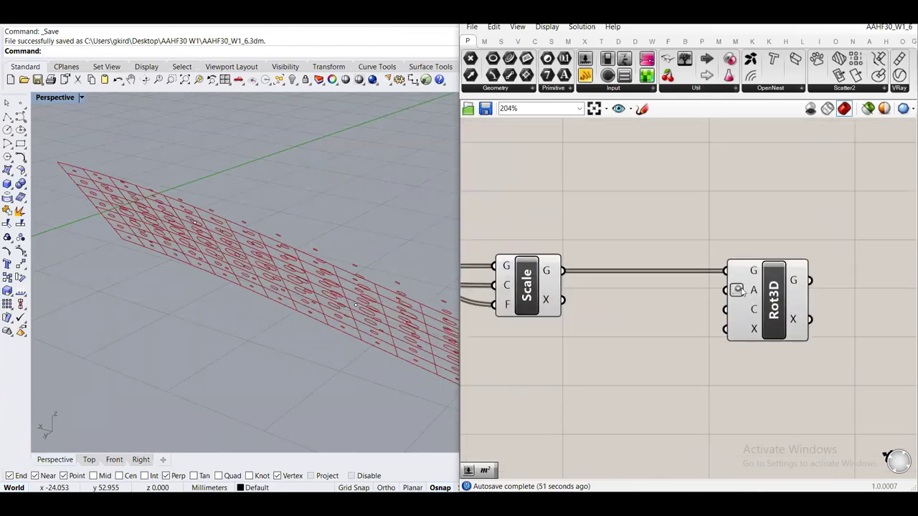
scroll(743, 291, down, 1)
scroll(743, 291, down, 1)
right_drag(666, 293, 697, 352)
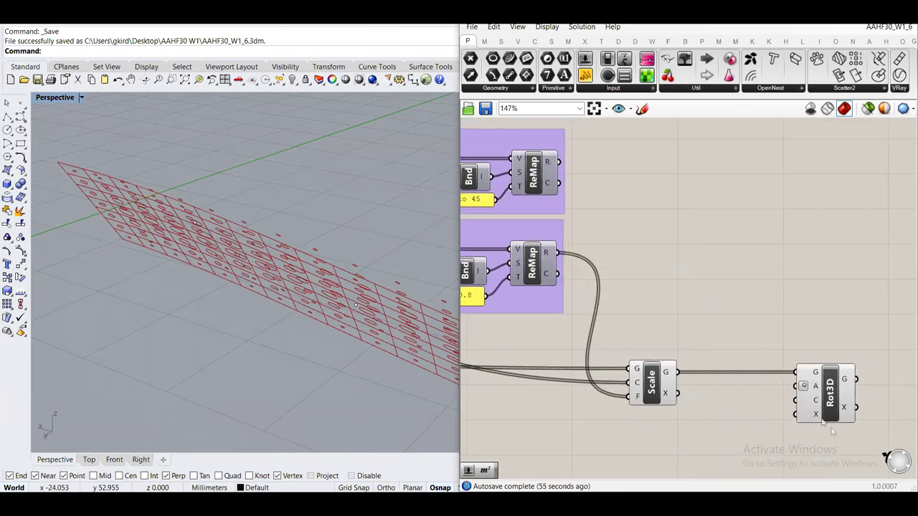
mouse_move(819, 389)
drag(556, 162, 800, 391)
Examine the rotated curves around the origin and wall, along with the Rotate 3D center input and the panel center points in the definition
right_drag(241, 276, 210, 290)
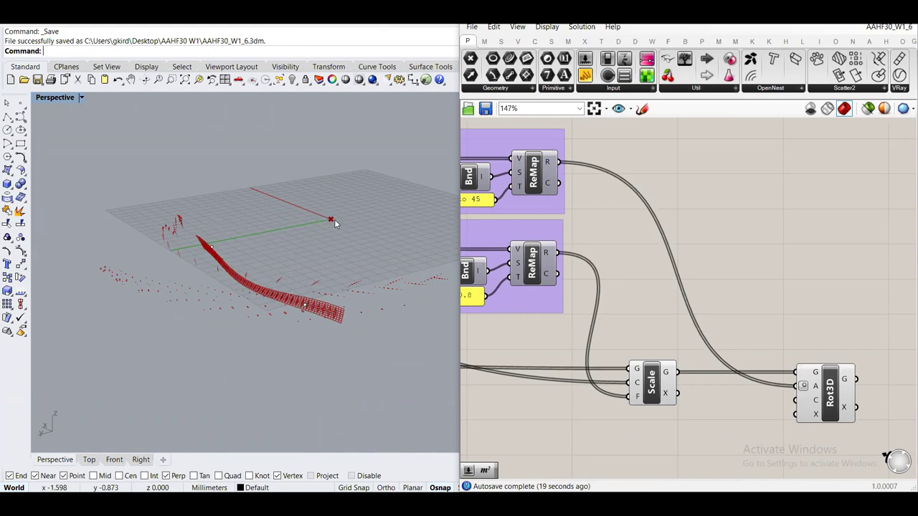
right_drag(302, 236, 226, 284)
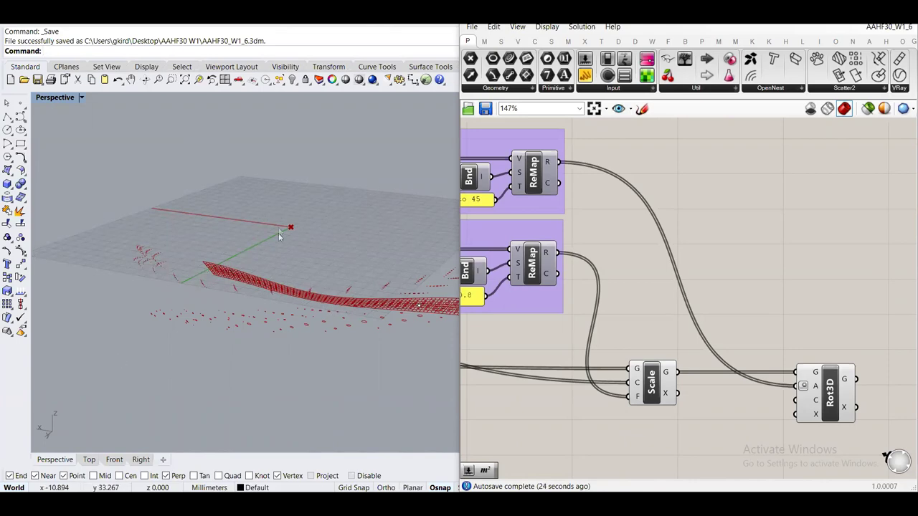
scroll(179, 285, up, 3)
scroll(183, 286, up, 2)
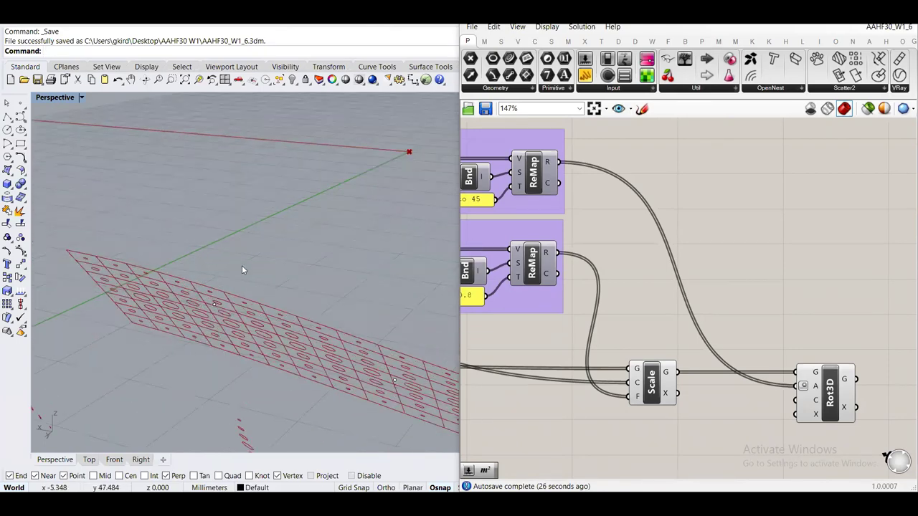
scroll(215, 315, up, 2)
scroll(223, 287, up, 2)
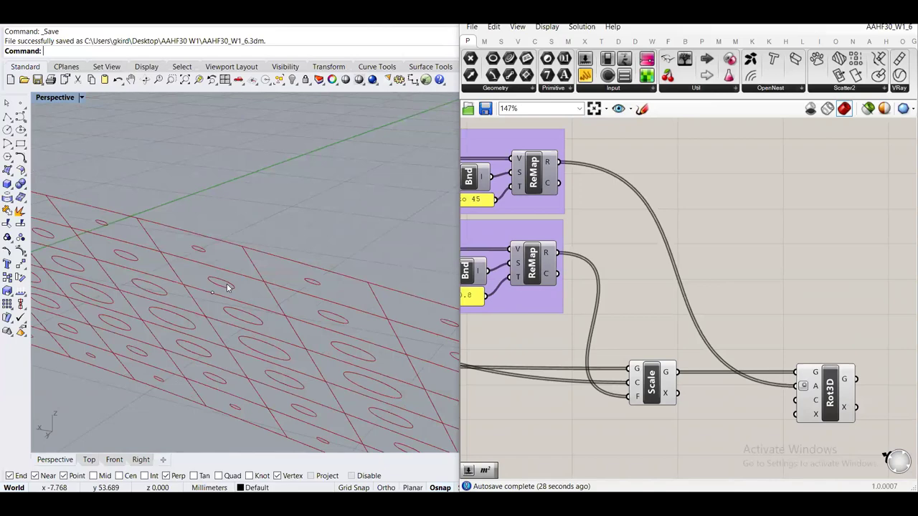
scroll(573, 336, down, 2)
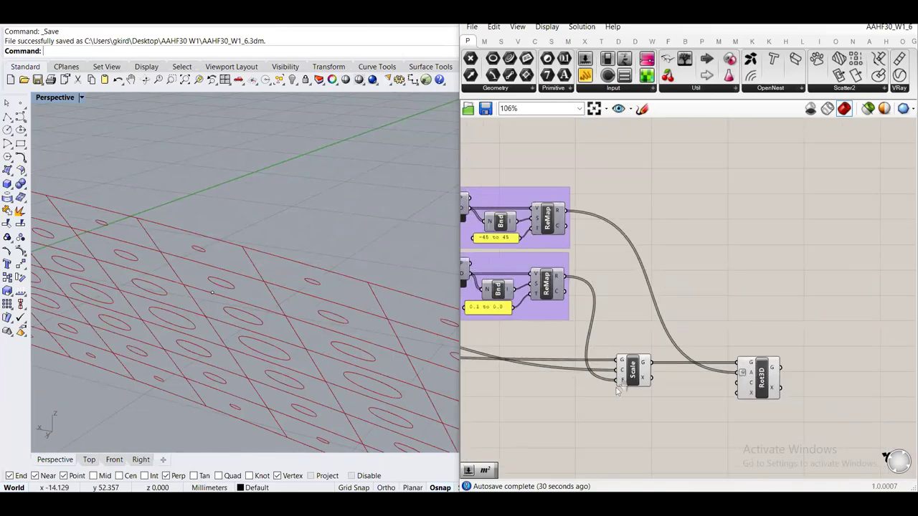
scroll(699, 322, up, 4)
scroll(728, 318, up, 2)
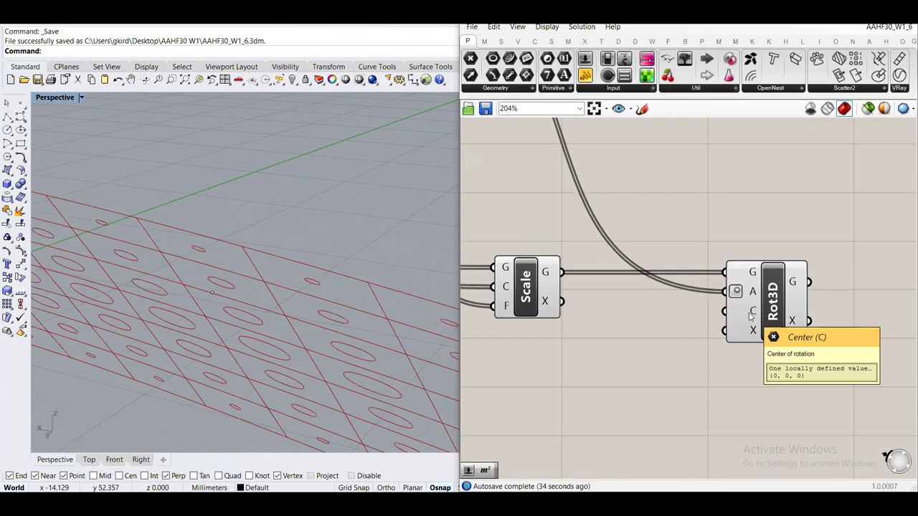
scroll(750, 315, down, 6)
scroll(505, 300, up, 4)
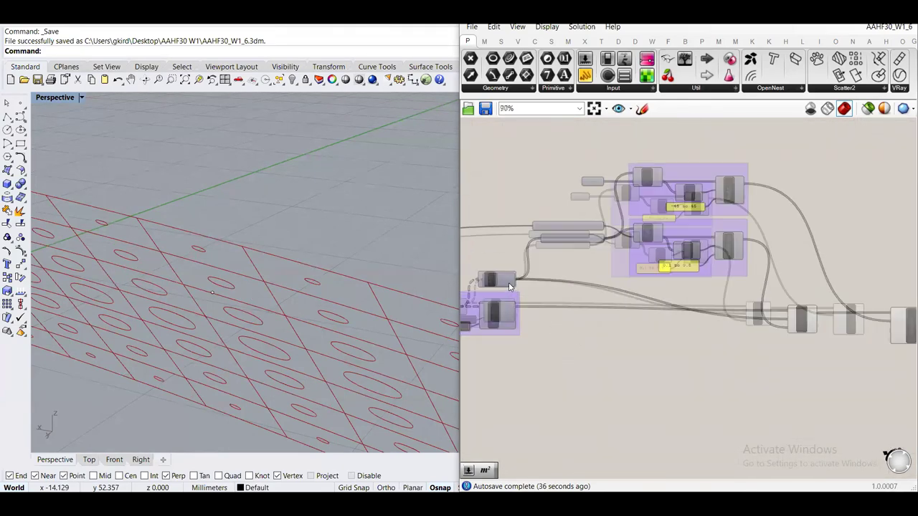
Move the Scale component farther from Rotate 3D and check its scaled curves on the wall
right_drag(800, 344, 753, 295)
drag(810, 276, 787, 281)
right_drag(448, 234, 197, 191)
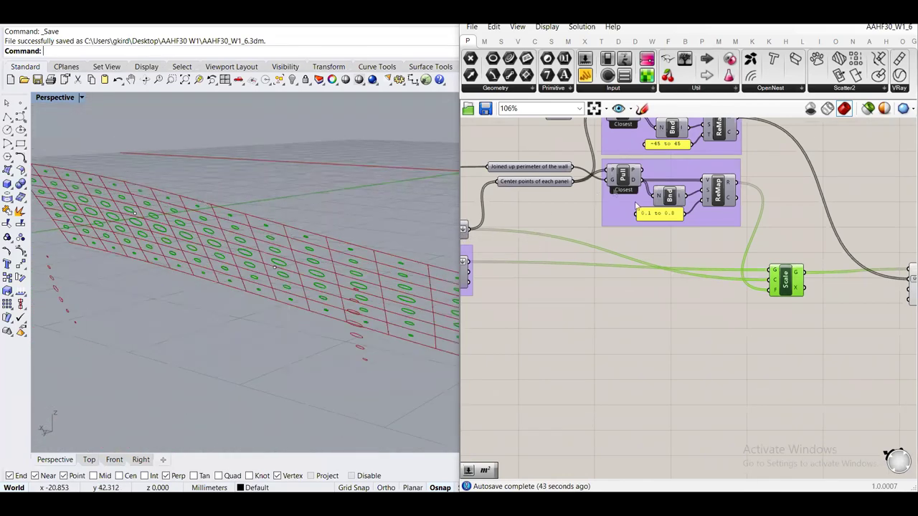
Check the panel center points by temporarily showing the preview of the Average component and hiding it again
right_drag(492, 197, 555, 233)
scroll(495, 248, up, 2)
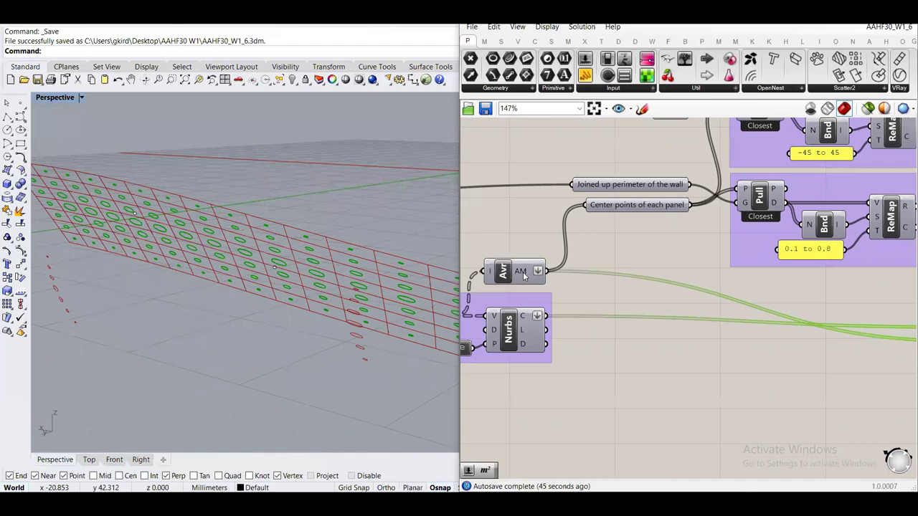
mouse_move(524, 276)
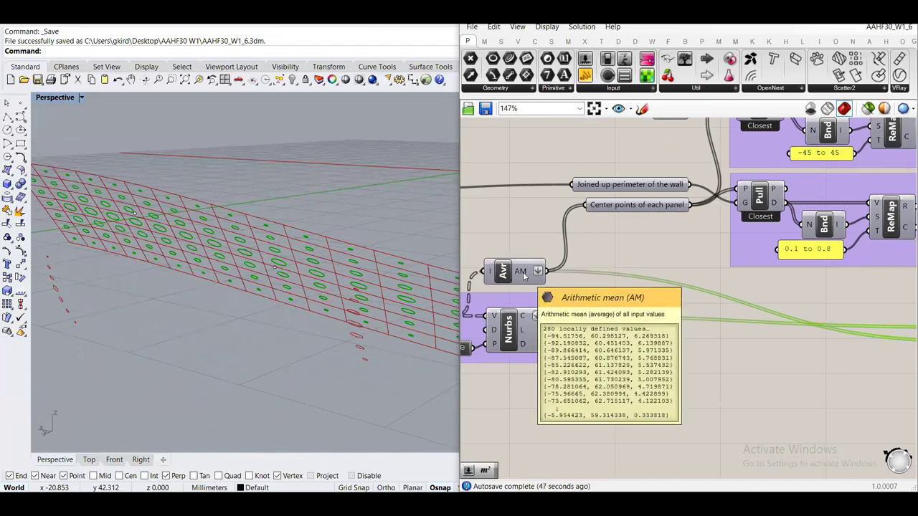
click(502, 273)
middle_click(502, 275)
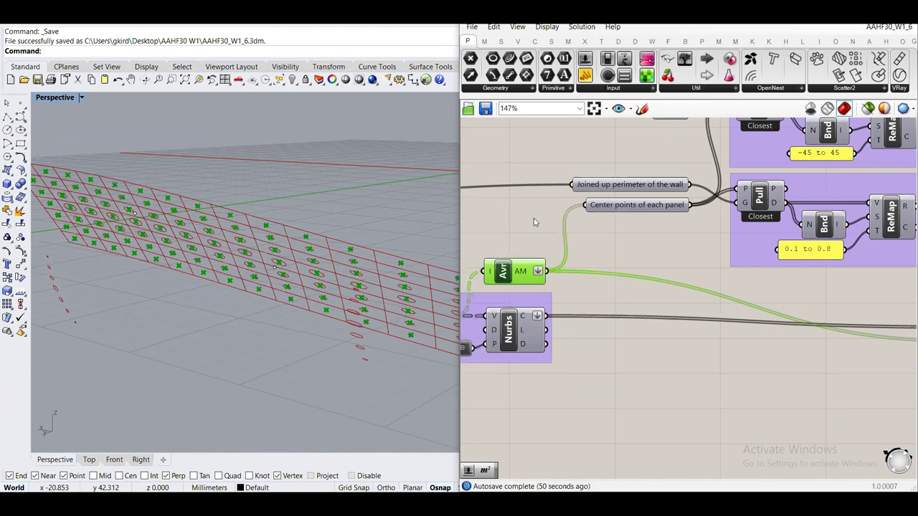
middle_click(528, 270)
scroll(502, 244, down, 5)
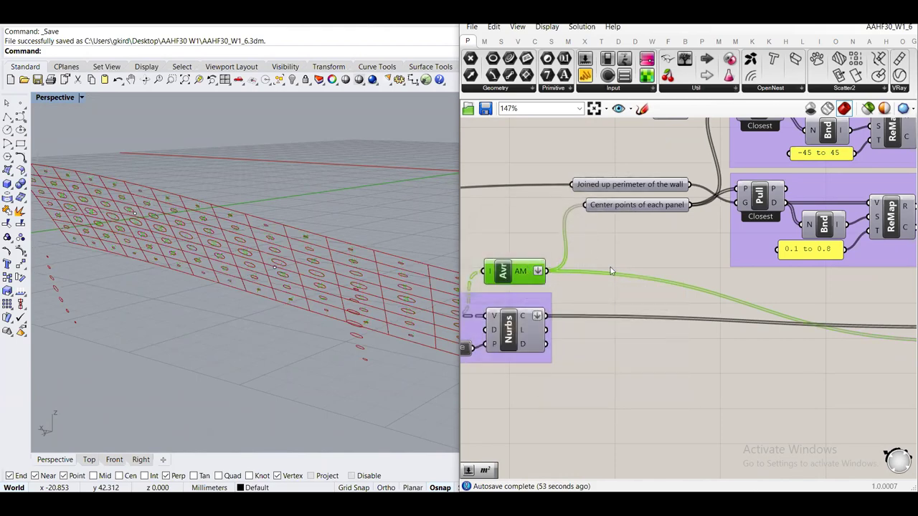
Connect the Average component's arithmetic mean output to the center input of the Rot3D component
drag(493, 233, 816, 287)
scroll(821, 271, up, 10)
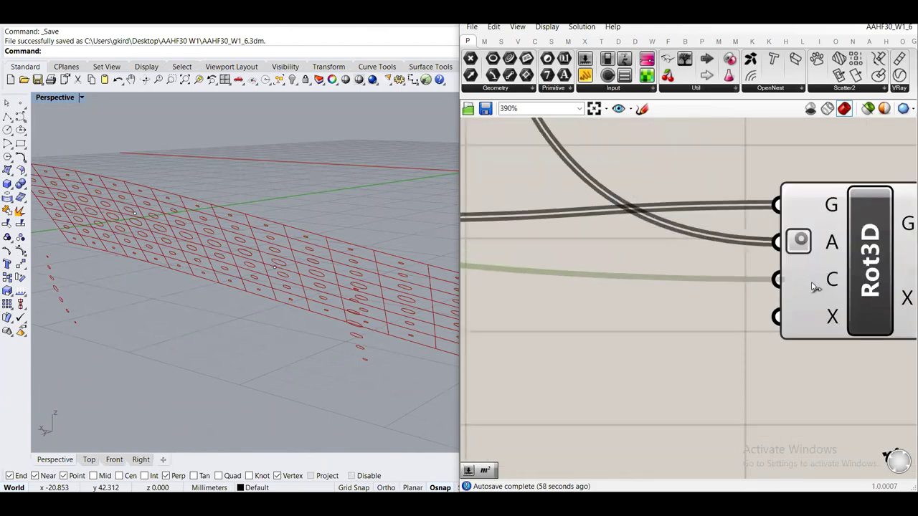
scroll(816, 287, down, 10)
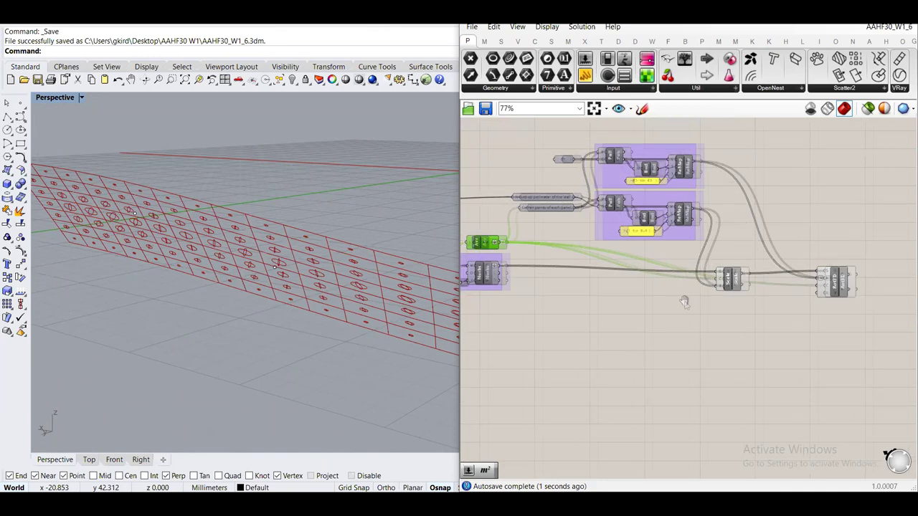
Move the Scale component slightly upward and widen the Grasshopper window over the Rhino viewport
scroll(681, 301, up, 1)
drag(773, 293, 772, 273)
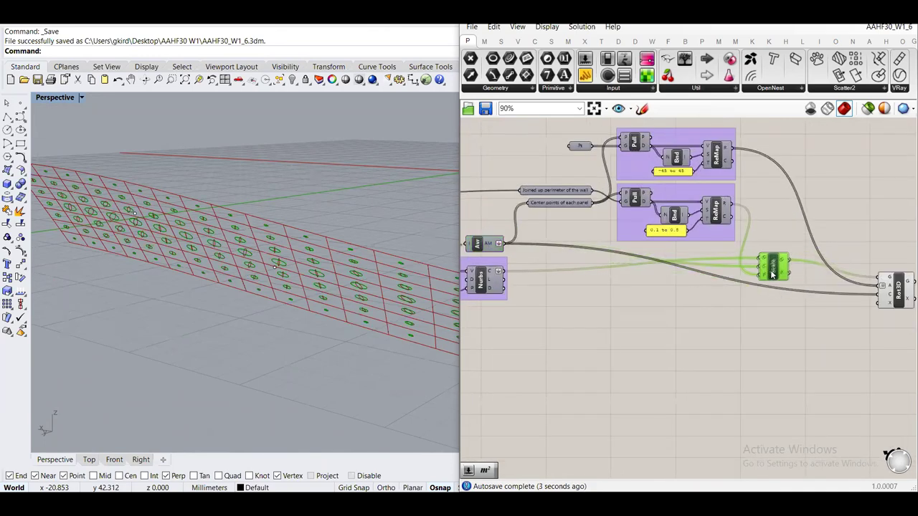
right_drag(776, 335, 720, 319)
click(651, 313)
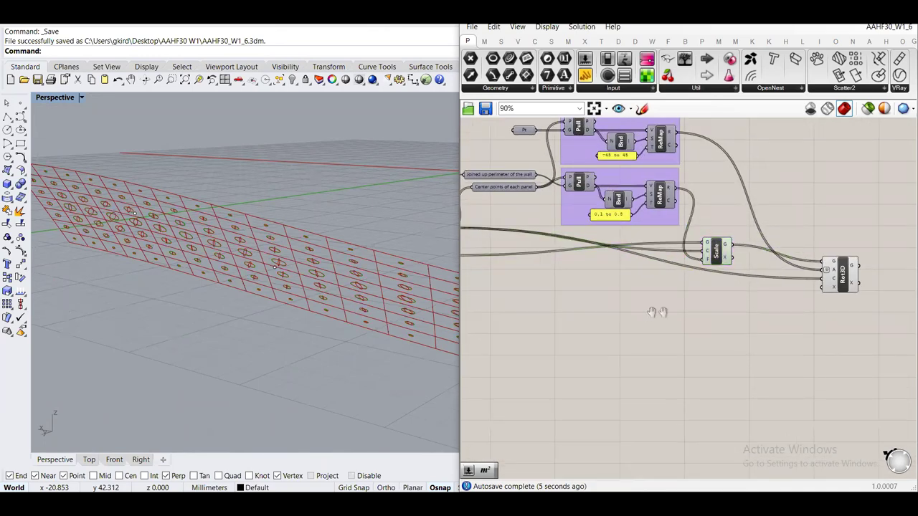
right_drag(651, 313, 716, 312)
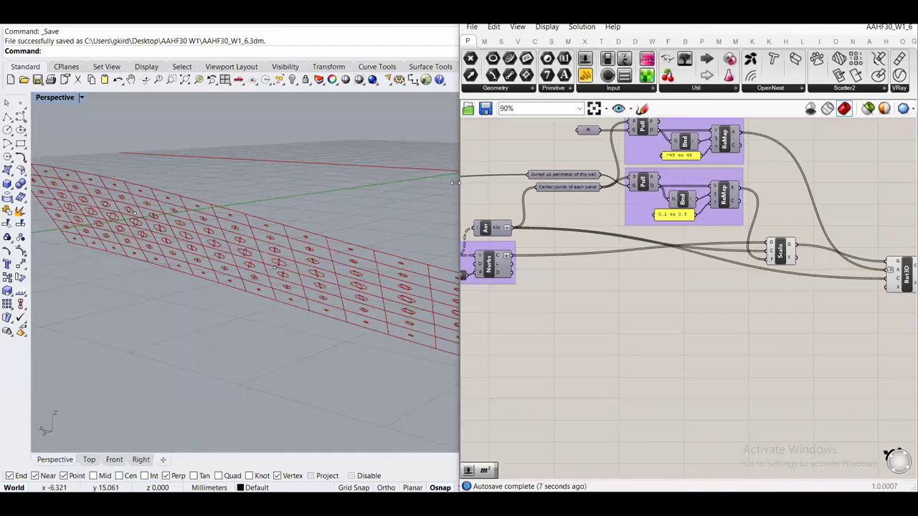
drag(455, 184, 285, 183)
Examine the scaled and rotated openings on the wall panels in the perspective view and the Rot3D axis input
right_drag(167, 248, 200, 194)
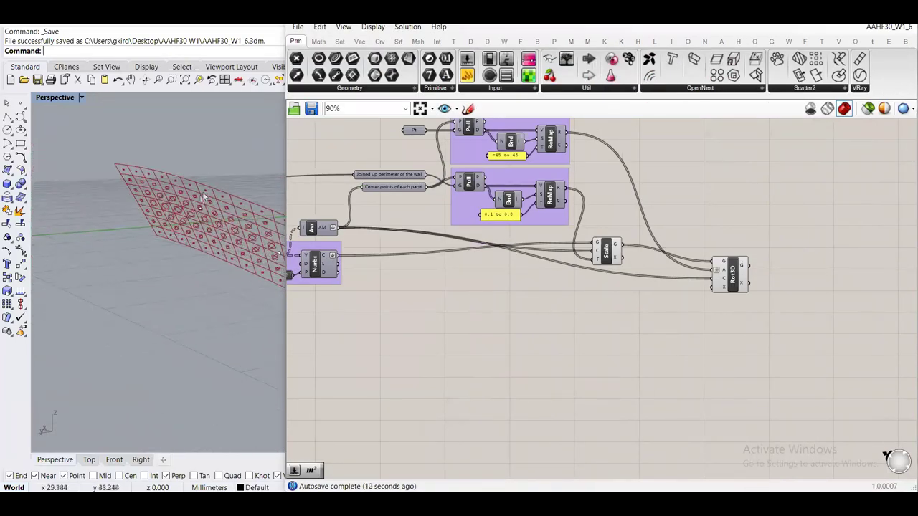
scroll(201, 194, up, 5)
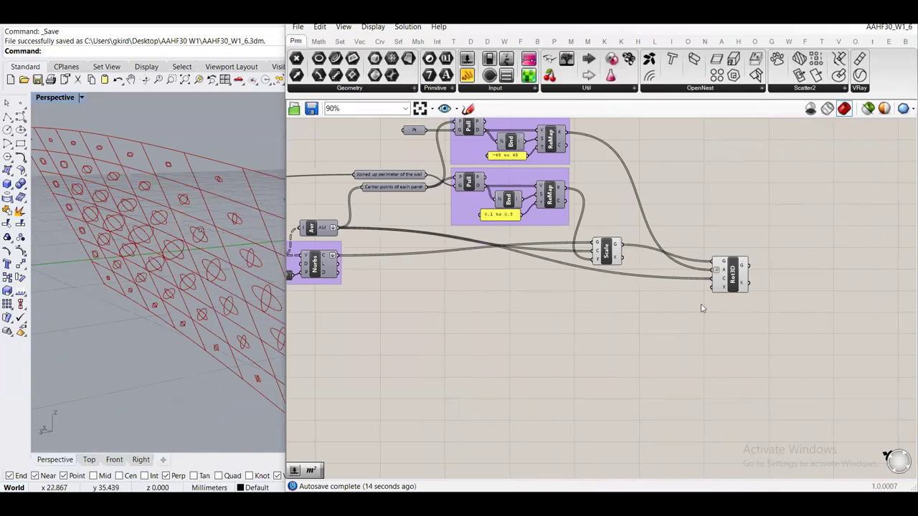
scroll(678, 308, up, 5)
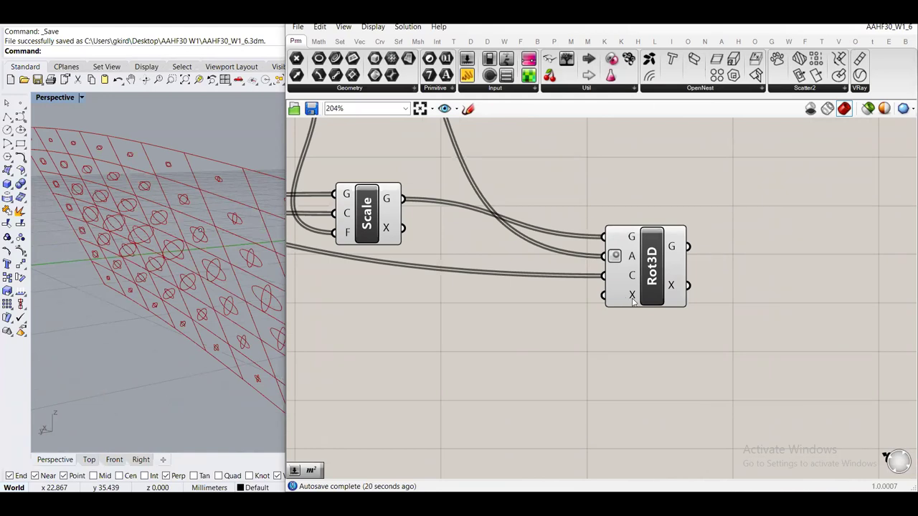
mouse_move(633, 302)
scroll(165, 256, down, 5)
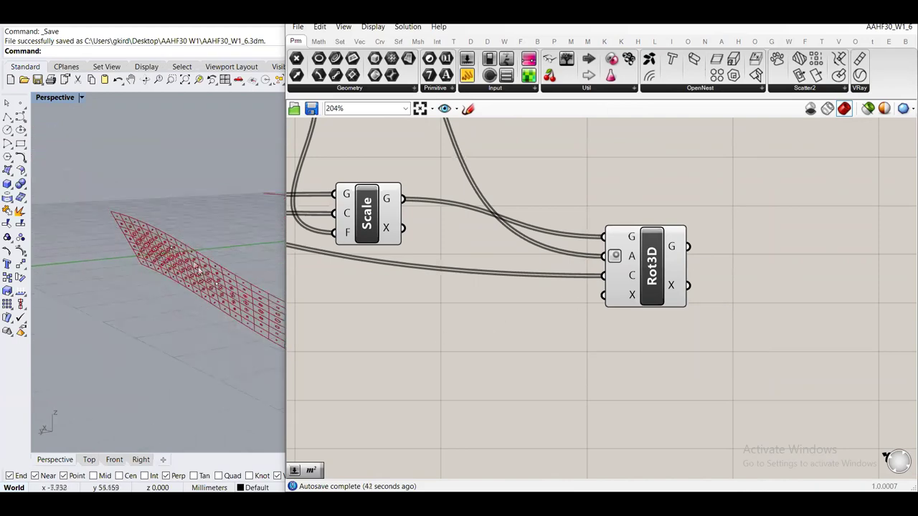
scroll(163, 244, up, 8)
scroll(165, 231, up, 10)
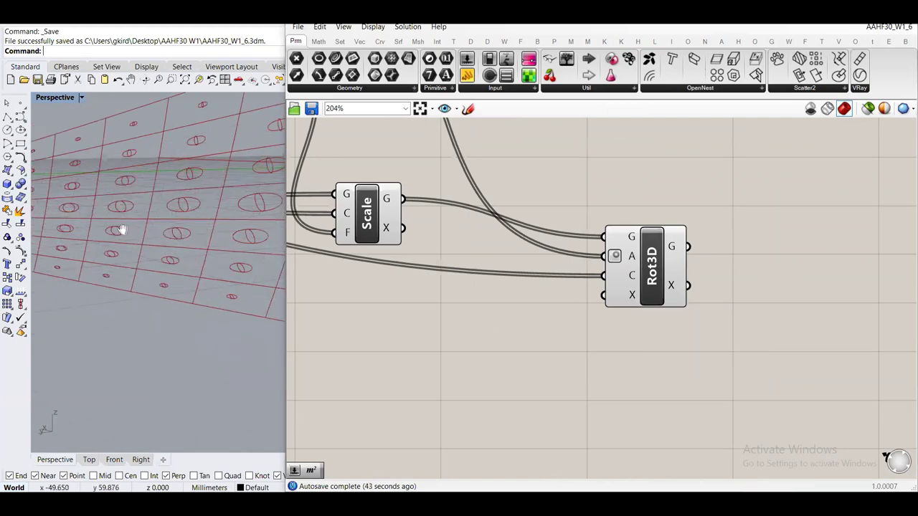
scroll(94, 219, down, 5)
scroll(162, 229, up, 10)
scroll(162, 228, down, 10)
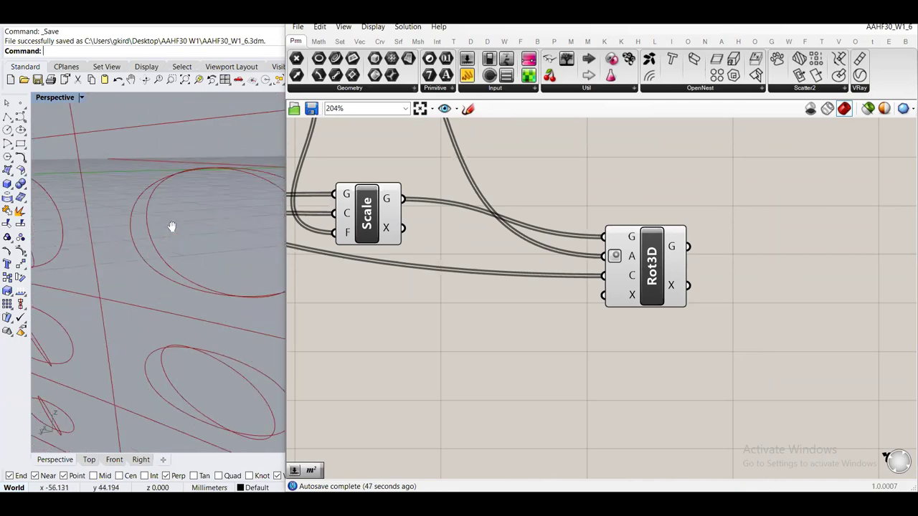
scroll(165, 238, up, 10)
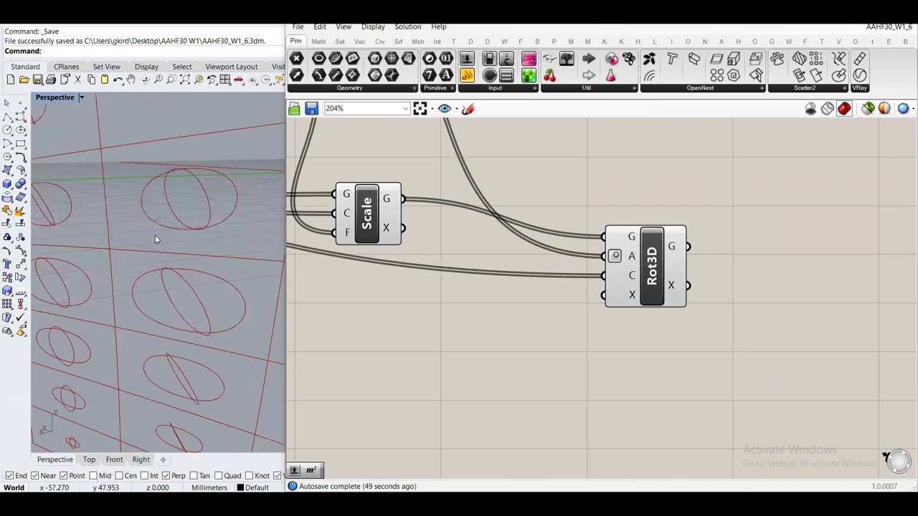
scroll(161, 236, up, 4)
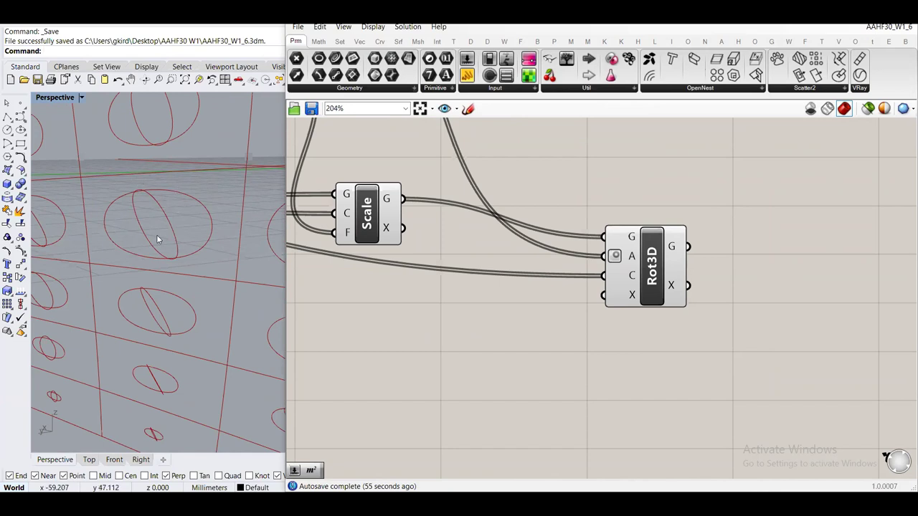
Add a Unit X vector component and connect its output to the axis input of Rot3D
double_click(454, 335)
text(unit x)
key(Return)
drag(453, 334, 497, 304)
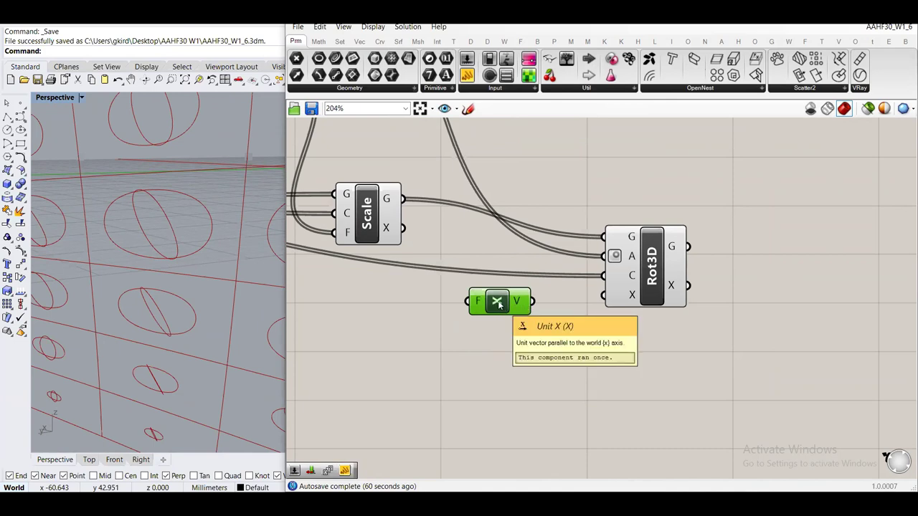
drag(532, 302, 606, 296)
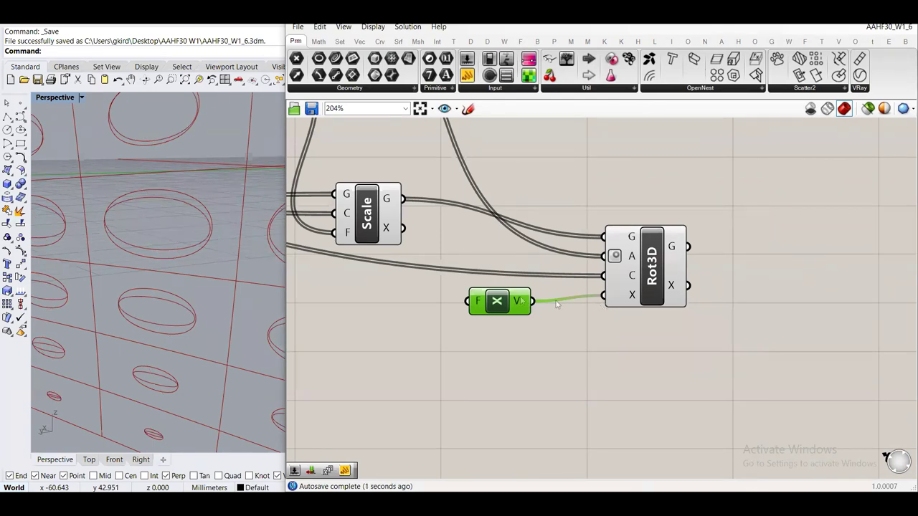
Align the Unit X component level with the axis input of Rot3D so their wire runs straight
drag(497, 301, 539, 310)
click(661, 272)
click(659, 357)
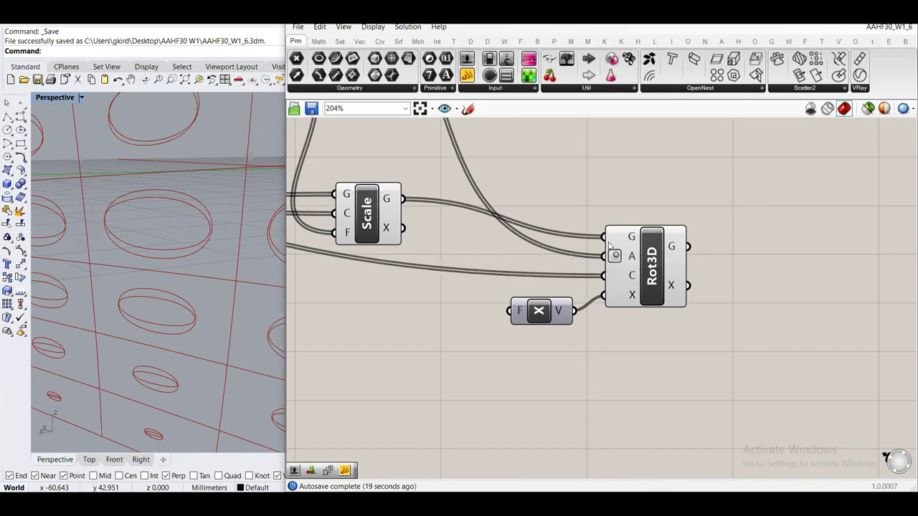
drag(544, 312, 537, 306)
click(514, 333)
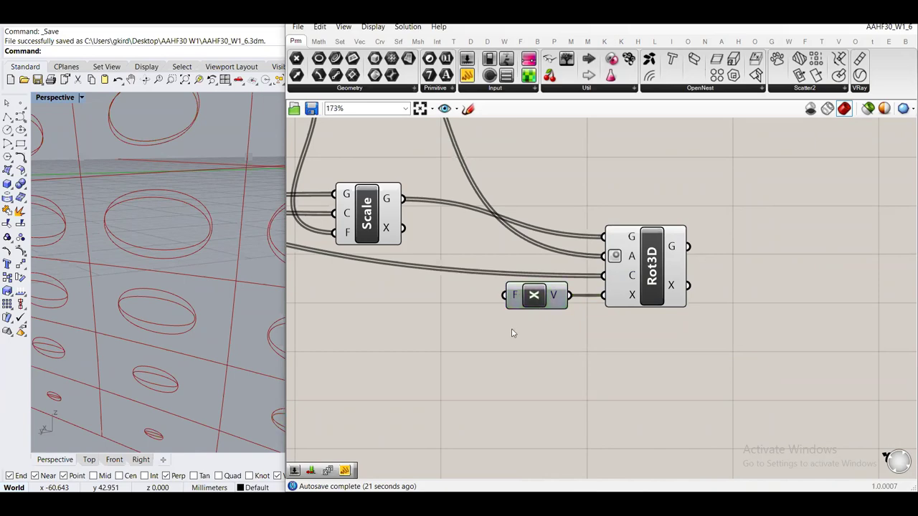
Turn off the preview of the Scale component so only the rotated openings display
scroll(488, 337, down, 3)
click(476, 290)
middle_click(475, 289)
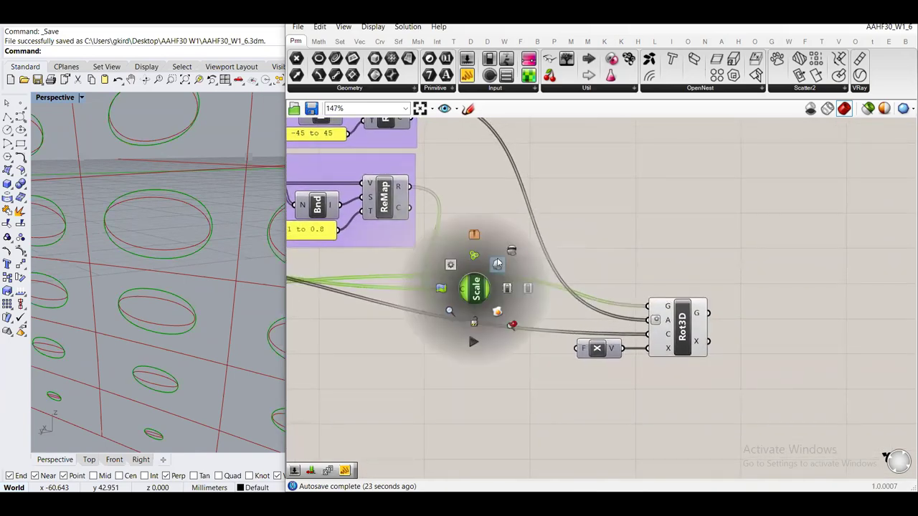
click(611, 206)
scroll(610, 205, down, 2)
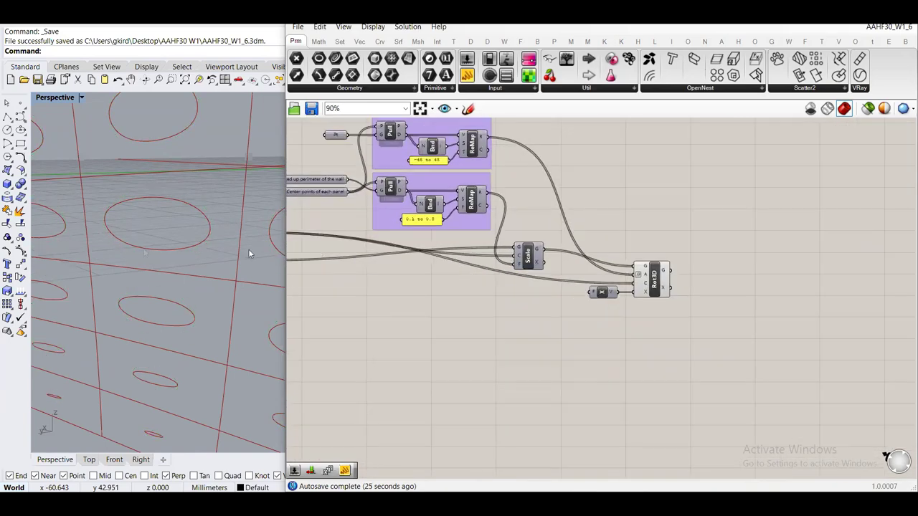
Examine the rotated openings on the wall and highlight the panel outlines produced by the Join component
right_drag(173, 249, 253, 246)
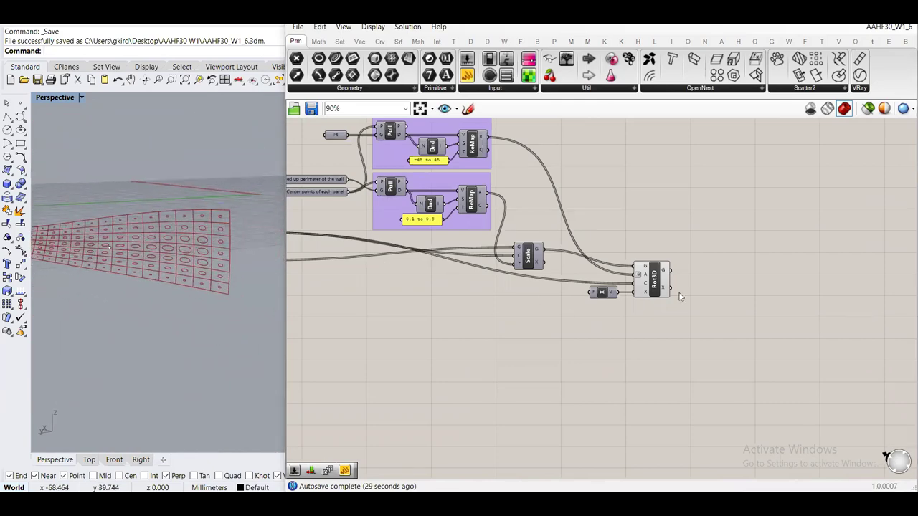
scroll(680, 294, up, 3)
click(660, 283)
click(696, 317)
scroll(696, 318, down, 2)
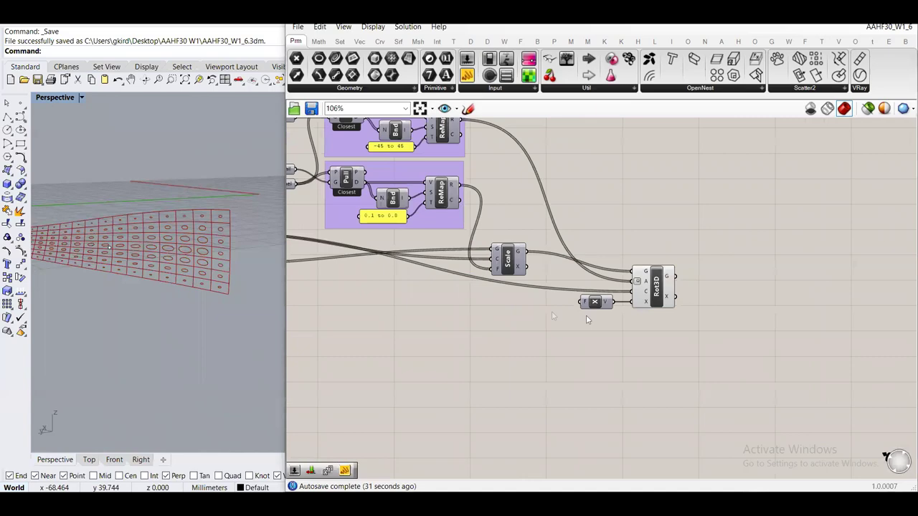
scroll(688, 267, up, 2)
scroll(687, 265, down, 3)
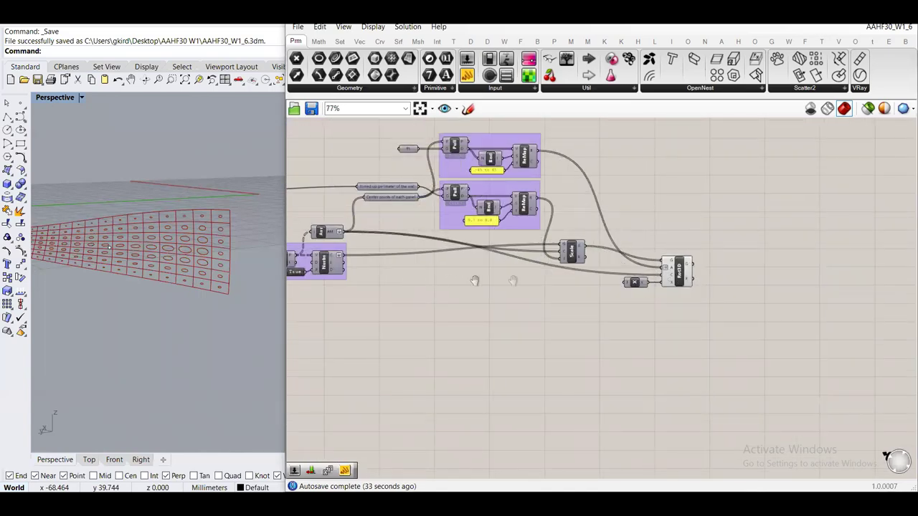
right_drag(287, 251, 386, 249)
scroll(368, 251, up, 2)
scroll(368, 251, up, 2)
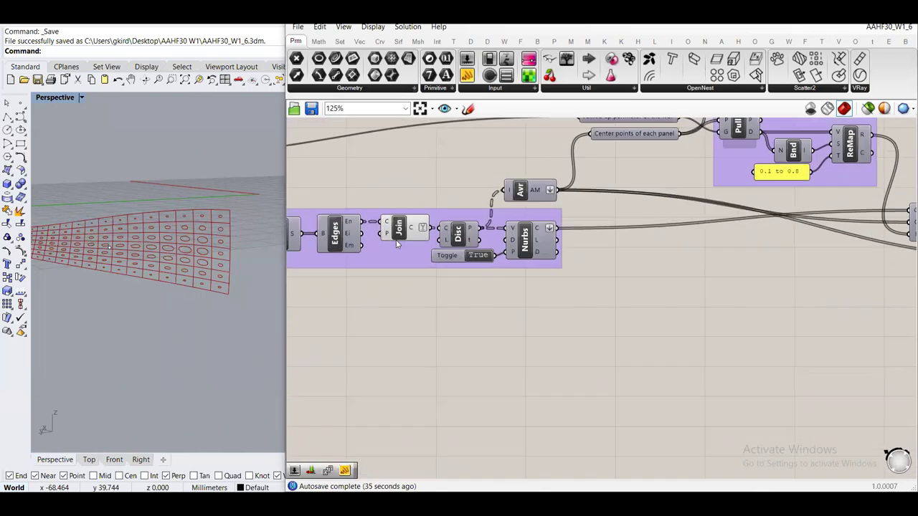
click(405, 228)
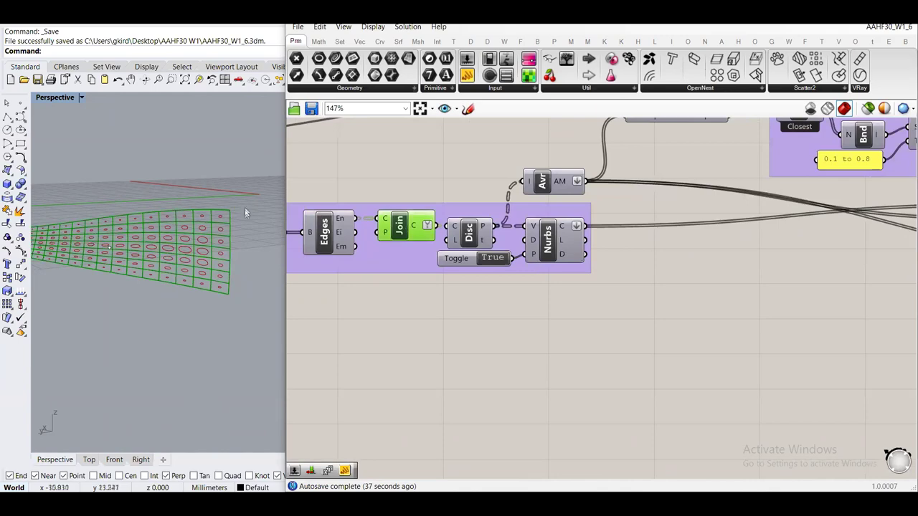
scroll(215, 211, up, 2)
scroll(216, 231, down, 2)
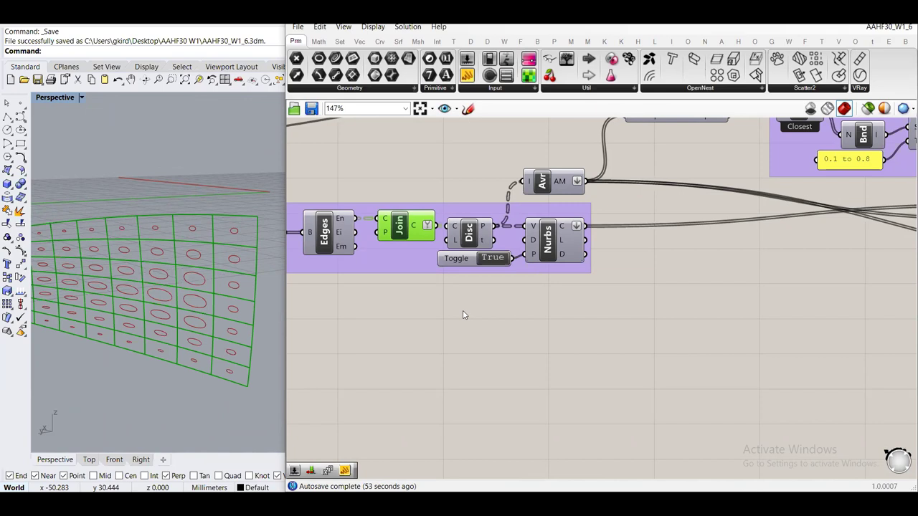
Add a Curve parameter below the purple group and connect the Join component's curve output to it
double_click(463, 315)
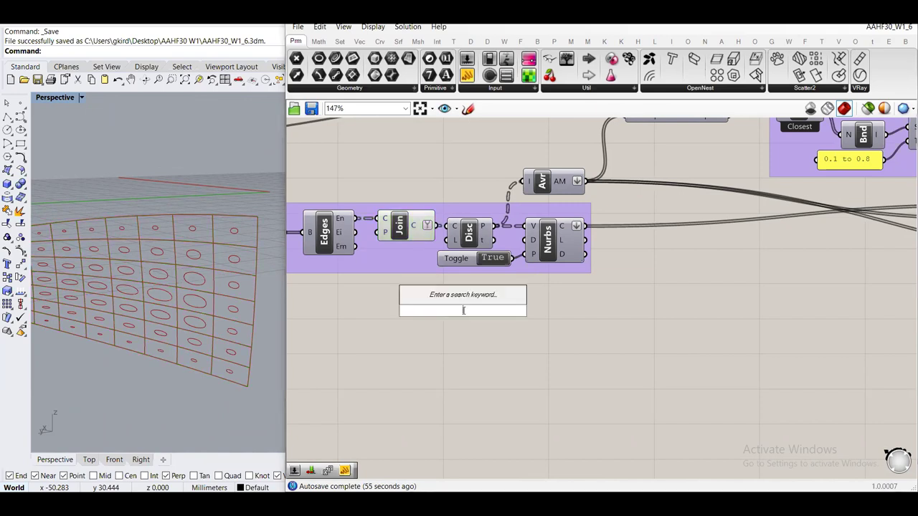
text(curve)
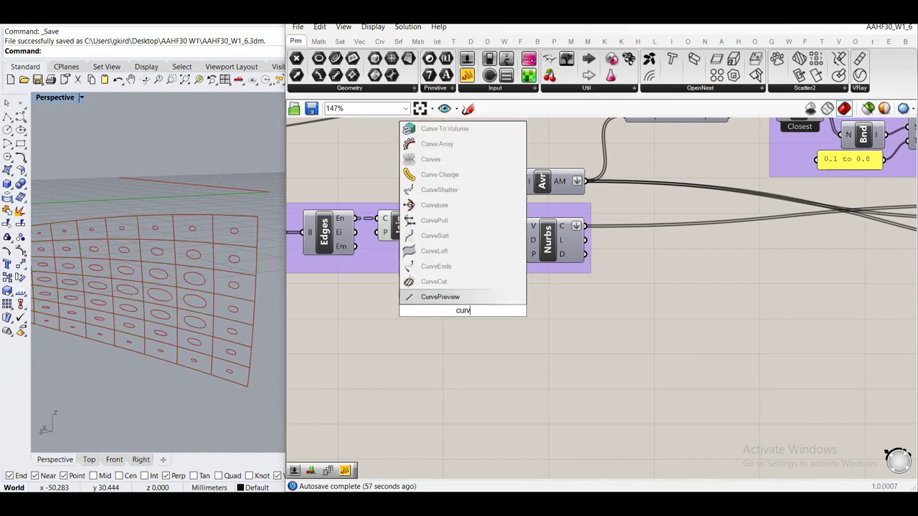
click(457, 300)
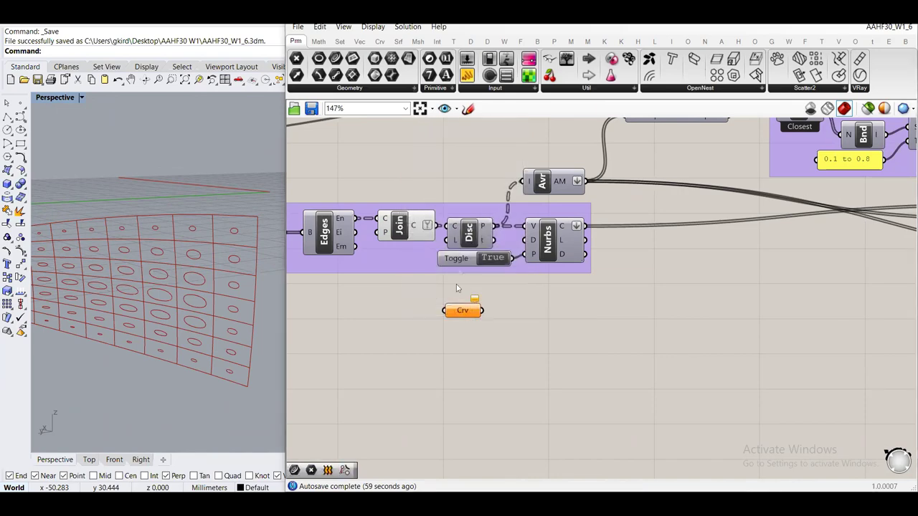
scroll(381, 244, up, 2)
click(382, 229)
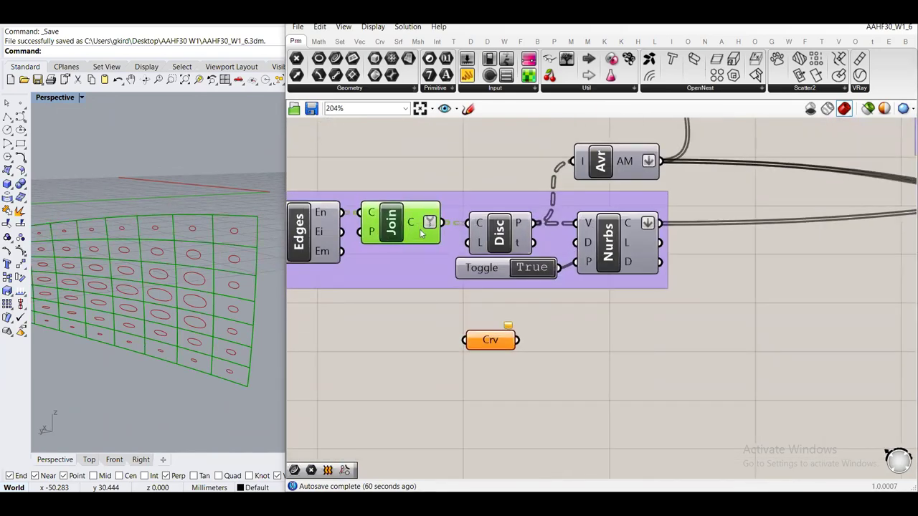
drag(409, 229, 415, 229)
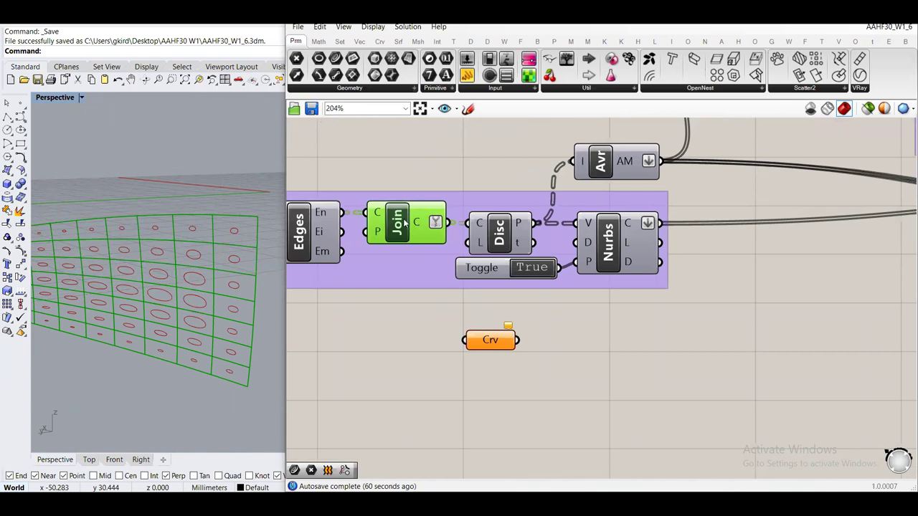
drag(448, 223, 477, 399)
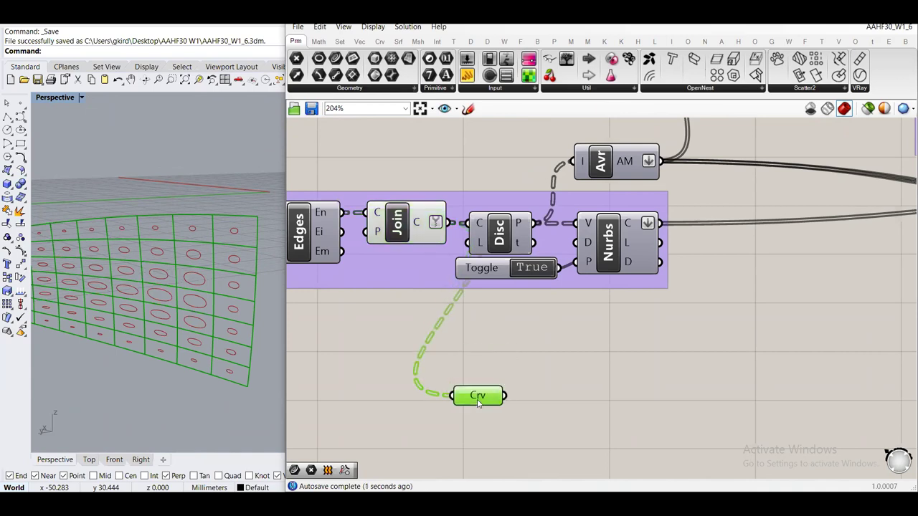
Simplify the data tree of the Curve parameter that carries the panel outlines
right_click(474, 399)
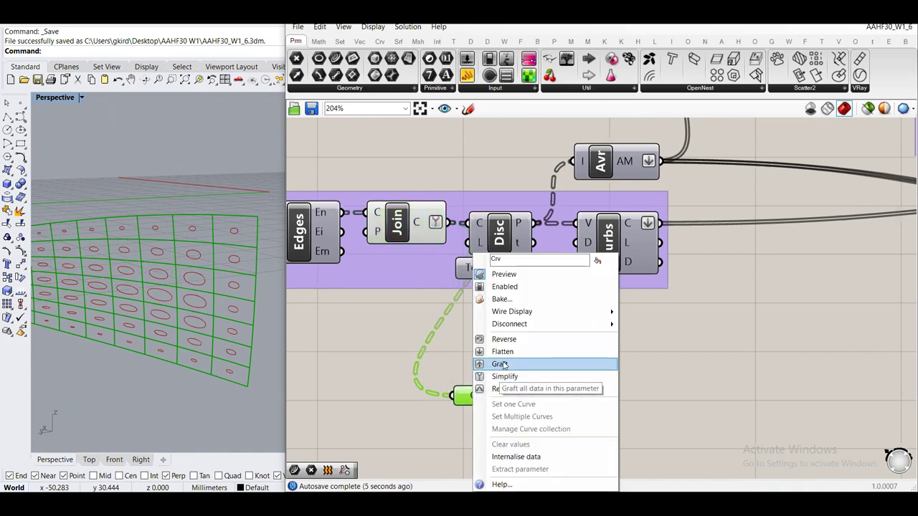
click(689, 345)
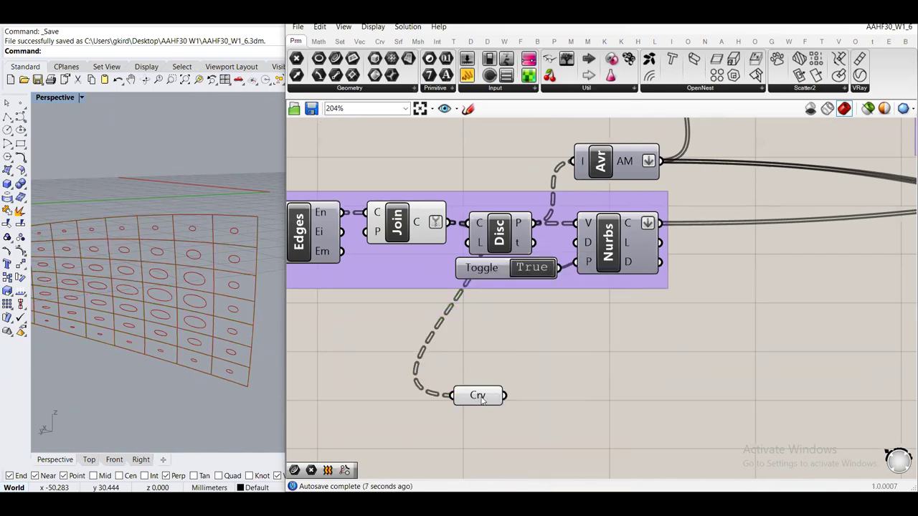
right_click(490, 401)
click(485, 401)
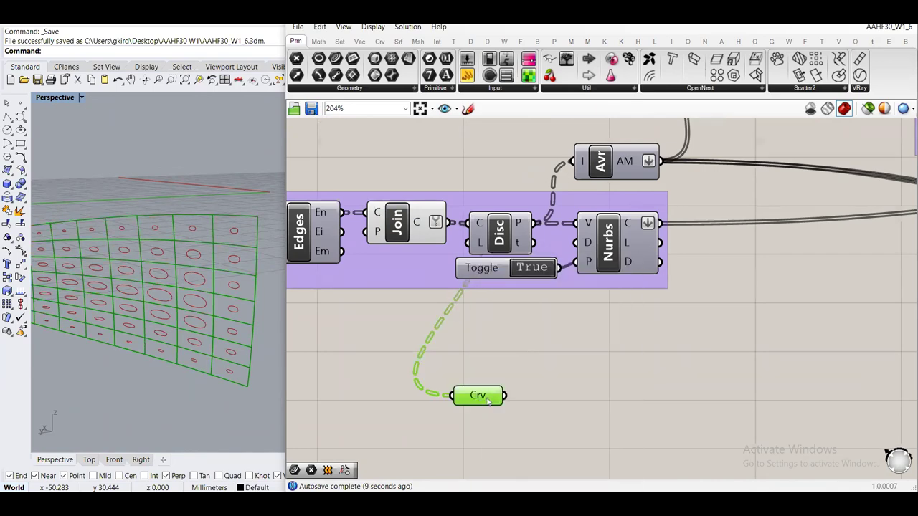
right_click(492, 401)
click(550, 388)
drag(479, 399, 489, 415)
click(515, 374)
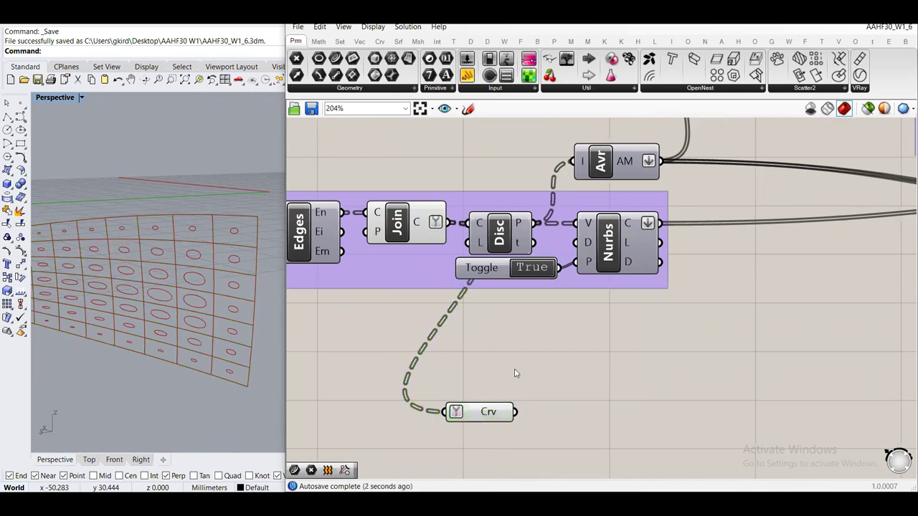
right_click(484, 411)
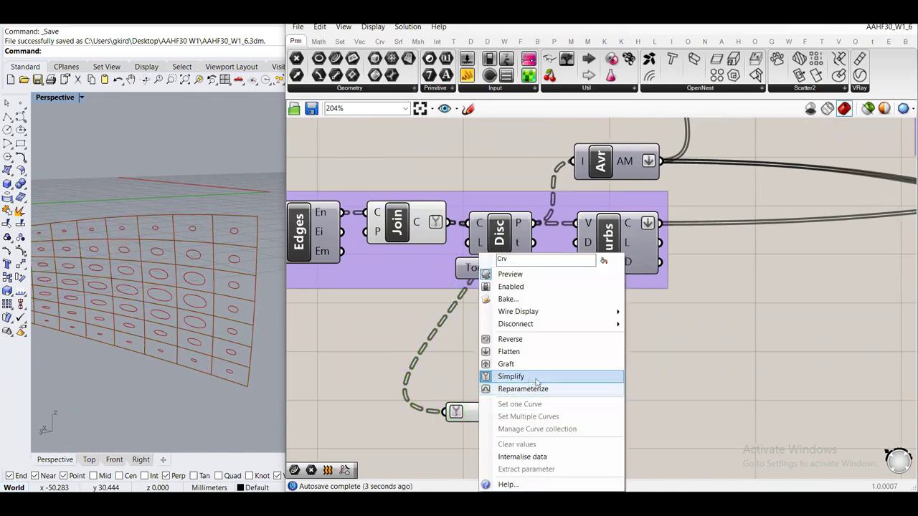
click(456, 372)
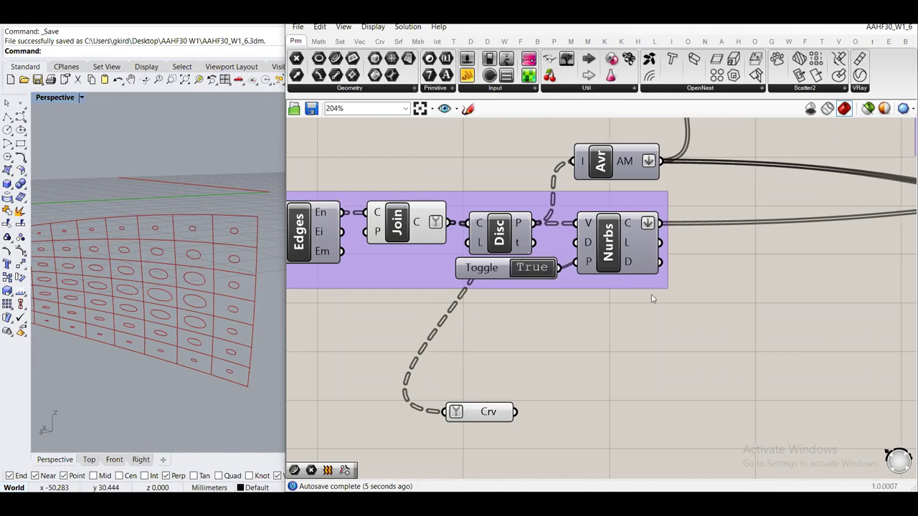
Shift the Disc, Toggle, Nurbs and Average components away from Join, and nudge the Curve parameter closer to the purple group
drag(448, 149, 703, 307)
drag(621, 262, 681, 254)
click(488, 205)
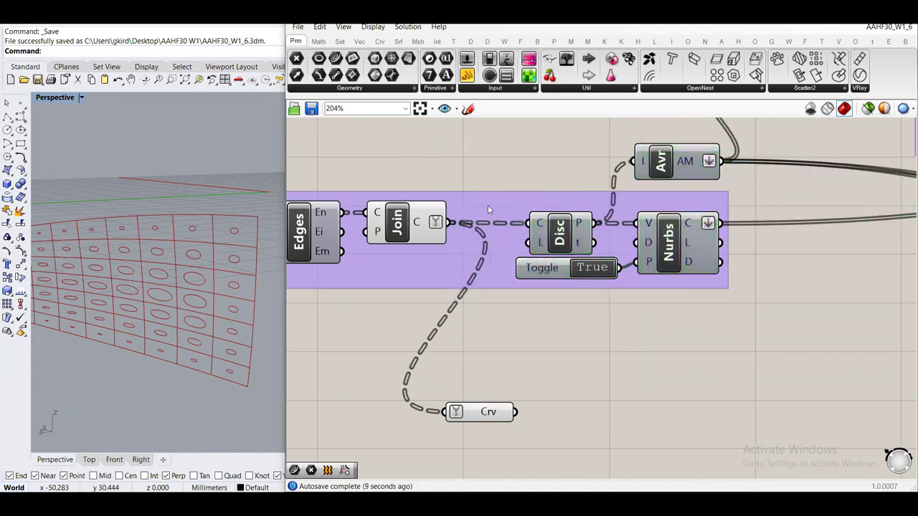
drag(474, 411, 490, 396)
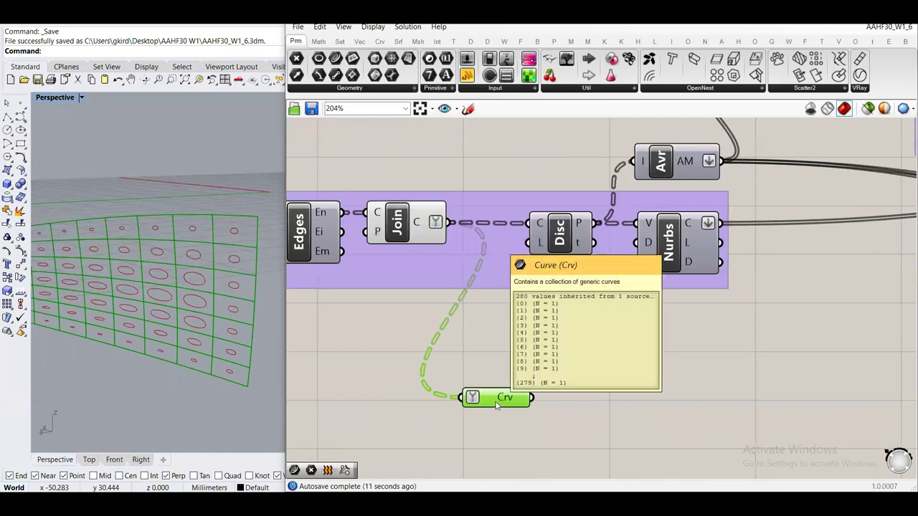
click(630, 355)
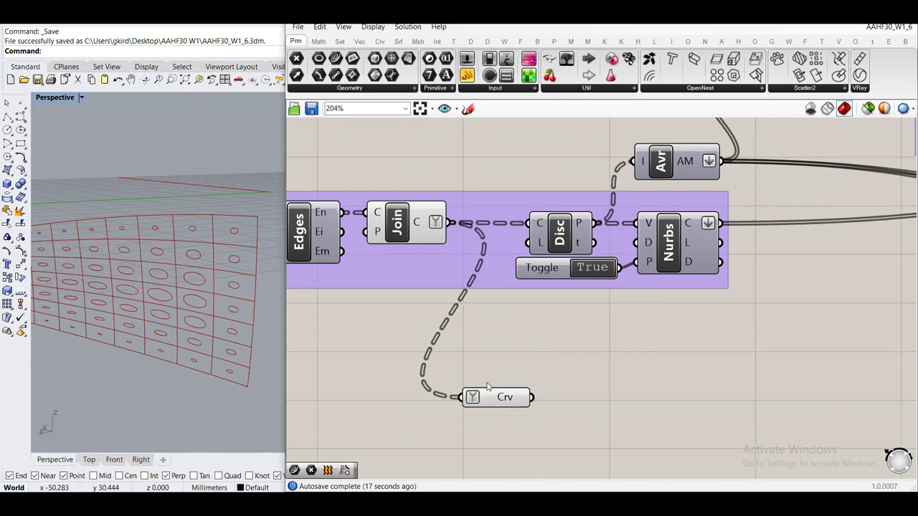
Move the Curve parameter directly below the Rot3D component
scroll(488, 396, down, 5)
right_drag(521, 277, 385, 298)
mouse_move(385, 290)
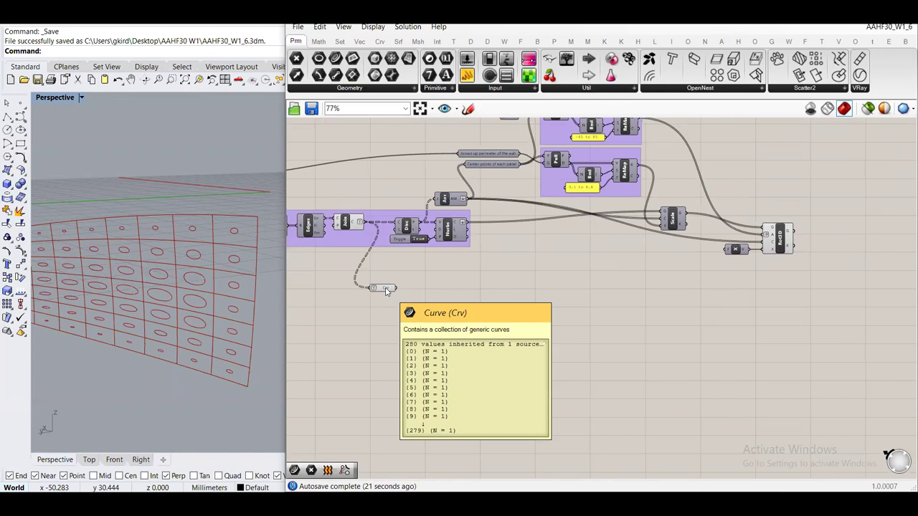
drag(386, 290, 784, 272)
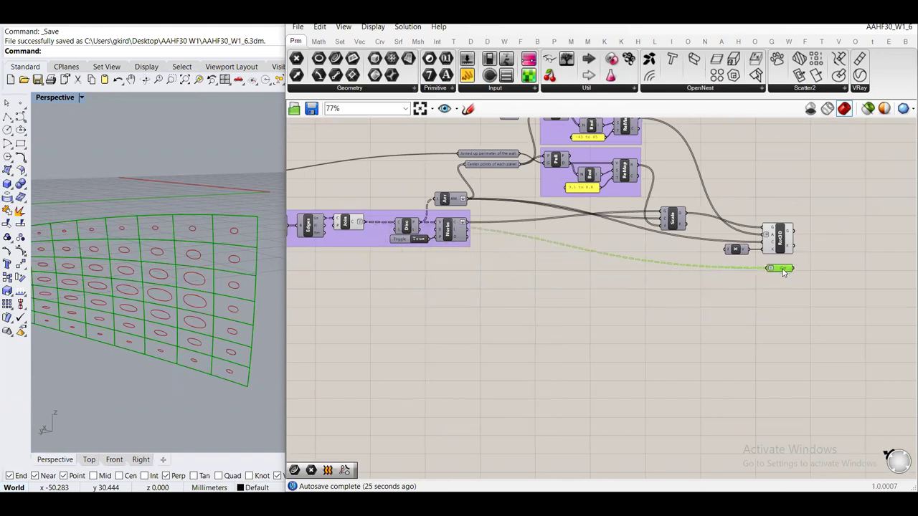
scroll(746, 269, up, 5)
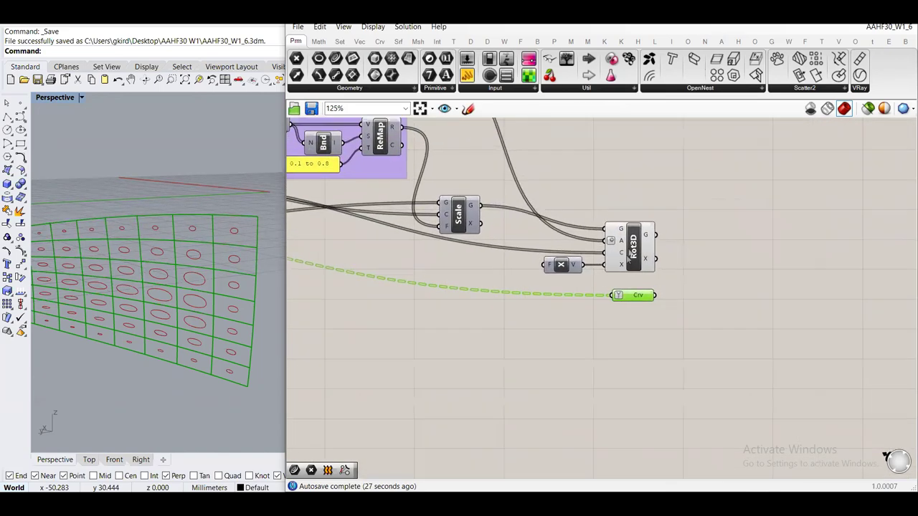
click(744, 268)
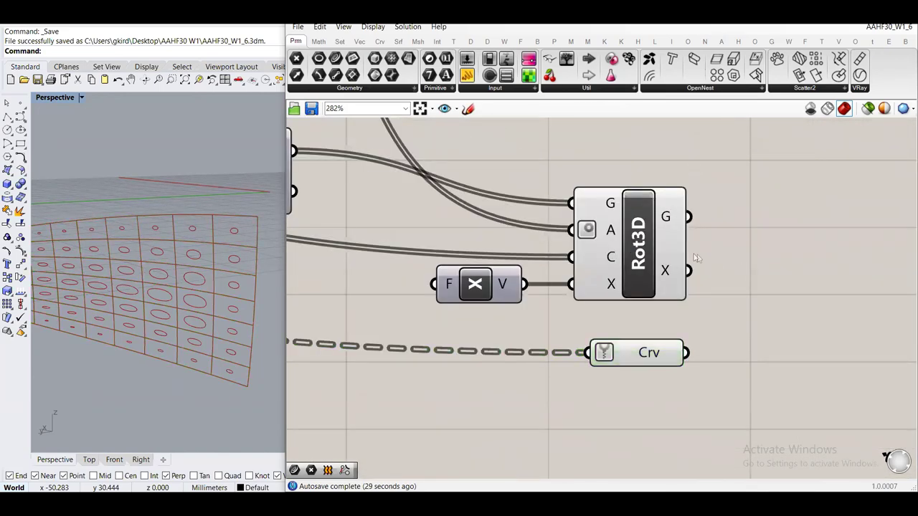
Highlight the openings from Rot3D and the panel outlines from the Curve parameter to compare them on the wall
right_drag(694, 257, 594, 241)
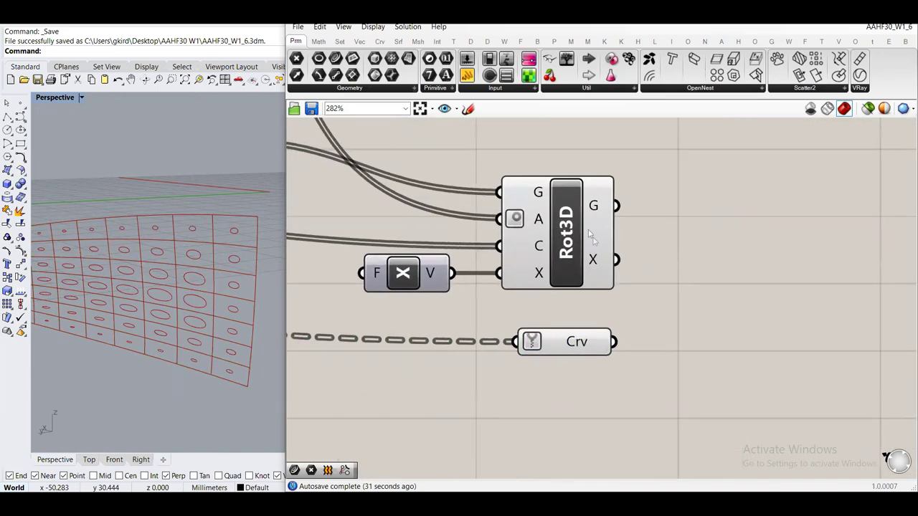
click(592, 244)
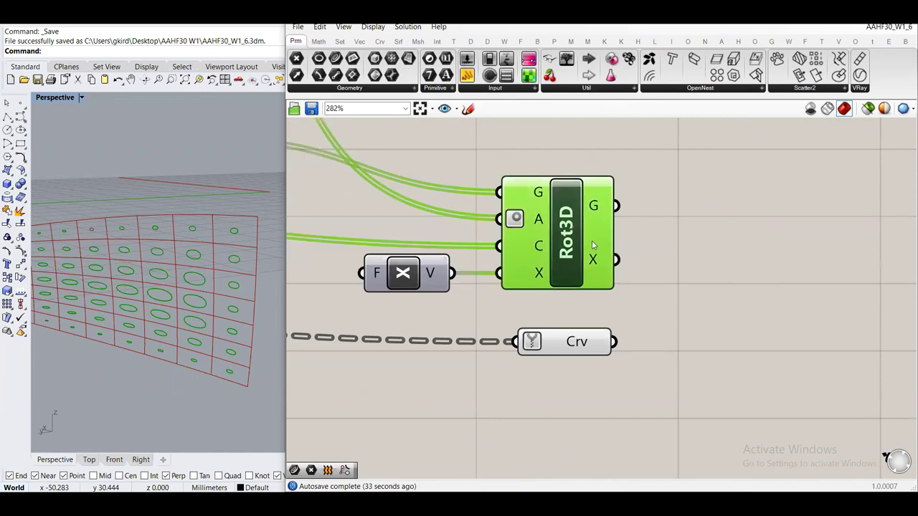
click(574, 347)
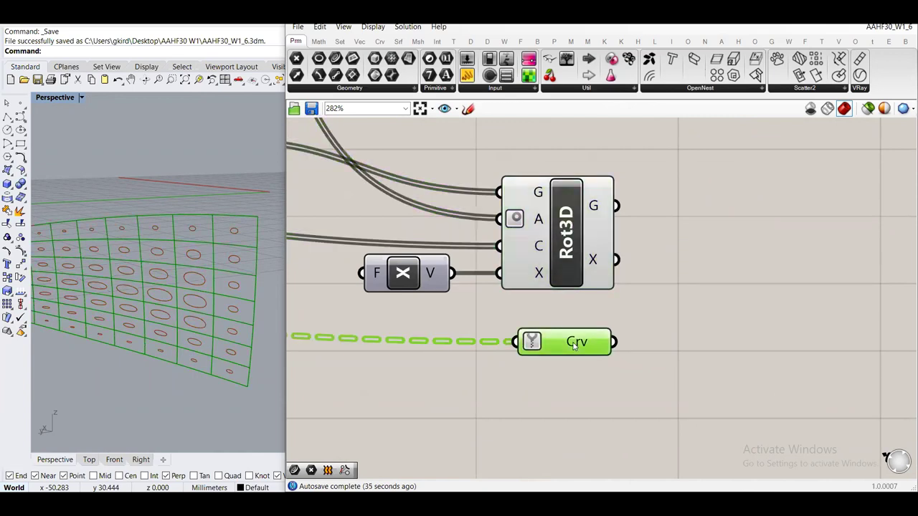
click(706, 353)
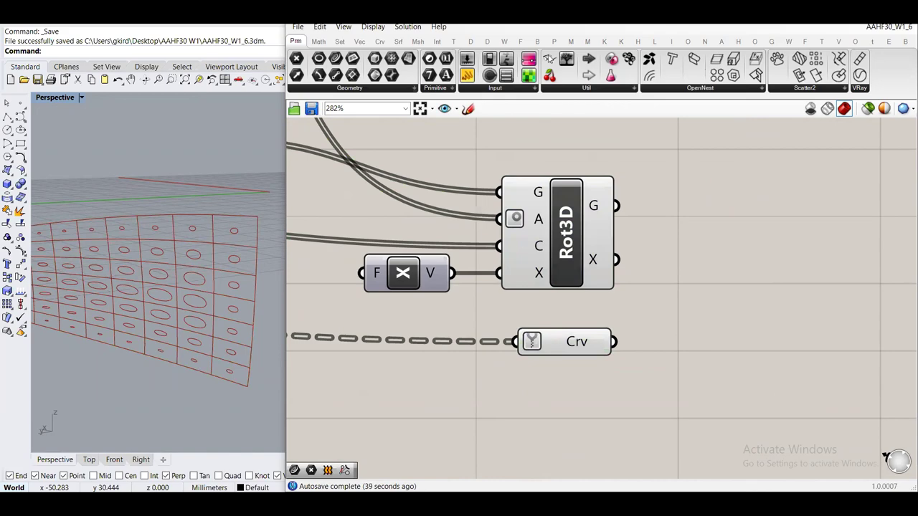
Add a Param Viewer fed by Rot3D's geometry output, enlarge it and switch it to the tree diagram
drag(566, 62, 670, 265)
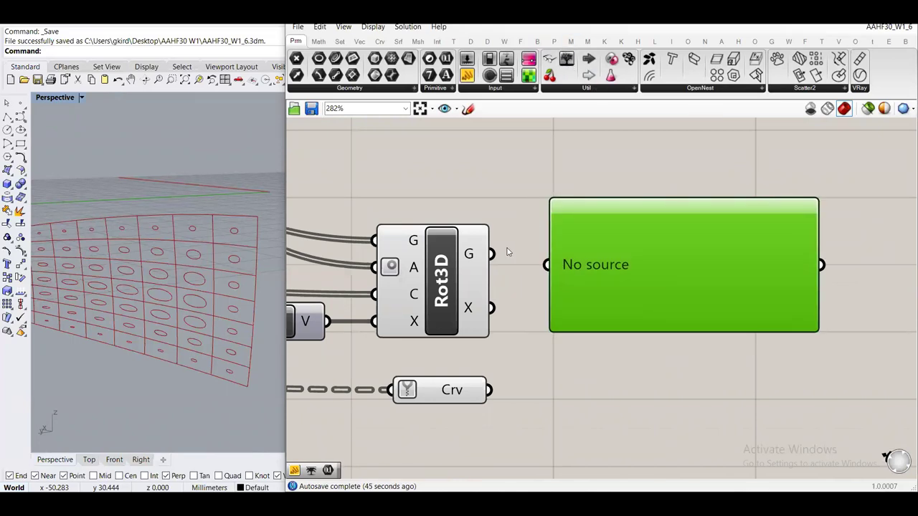
drag(492, 254, 547, 264)
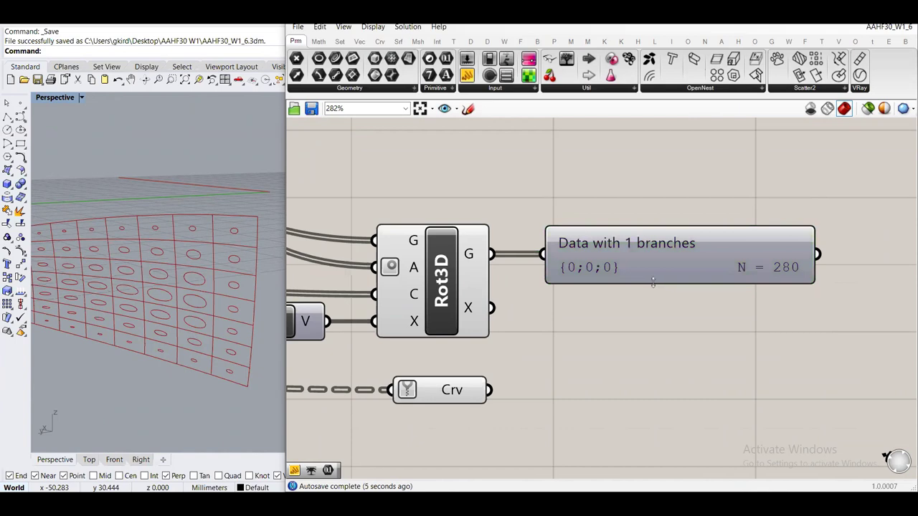
drag(653, 282, 654, 363)
click(657, 281)
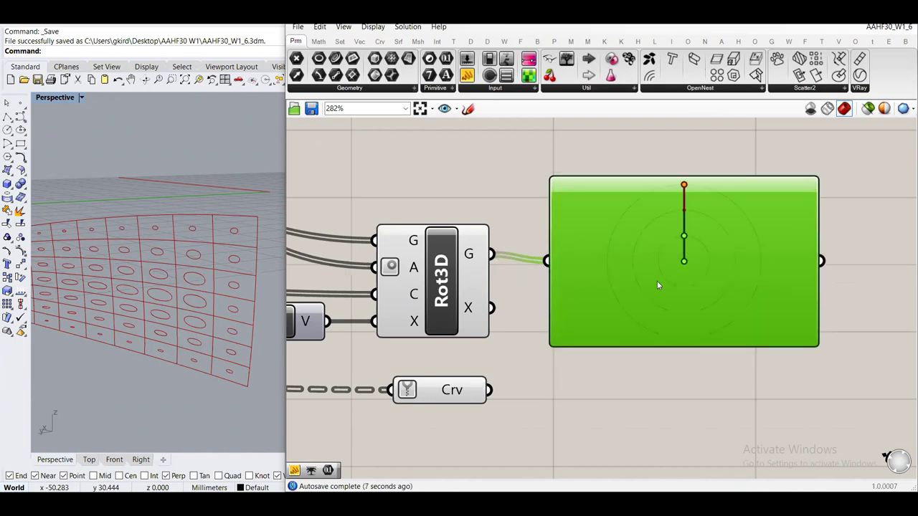
Duplicate the Param Viewer below the first one and connect the Curve parameter to the copy
alt+drag(646, 256, 649, 444)
drag(495, 349, 541, 408)
scroll(615, 403, up, 3)
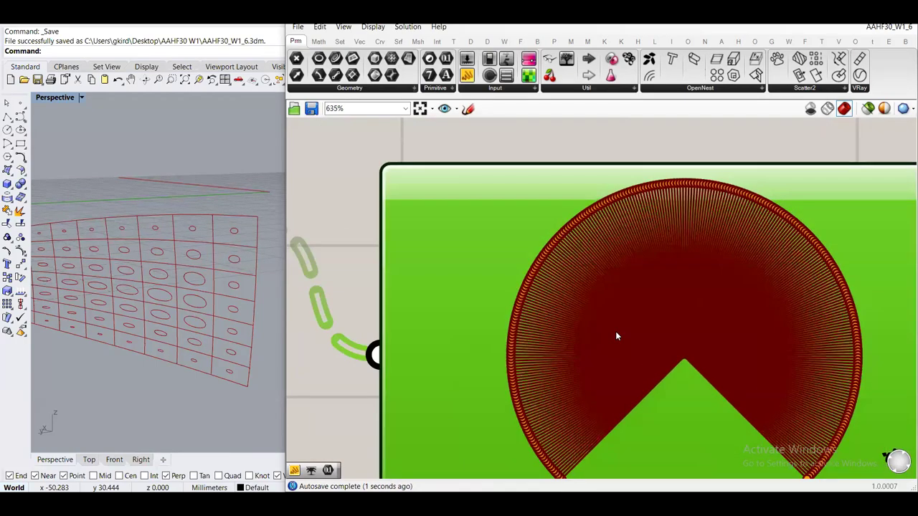
scroll(615, 334, down, 1)
right_drag(534, 294, 519, 329)
scroll(520, 331, down, 2)
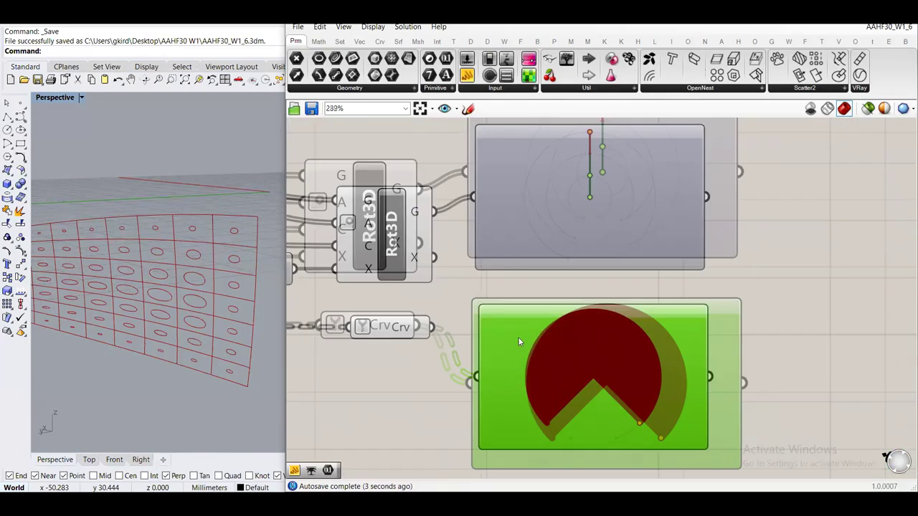
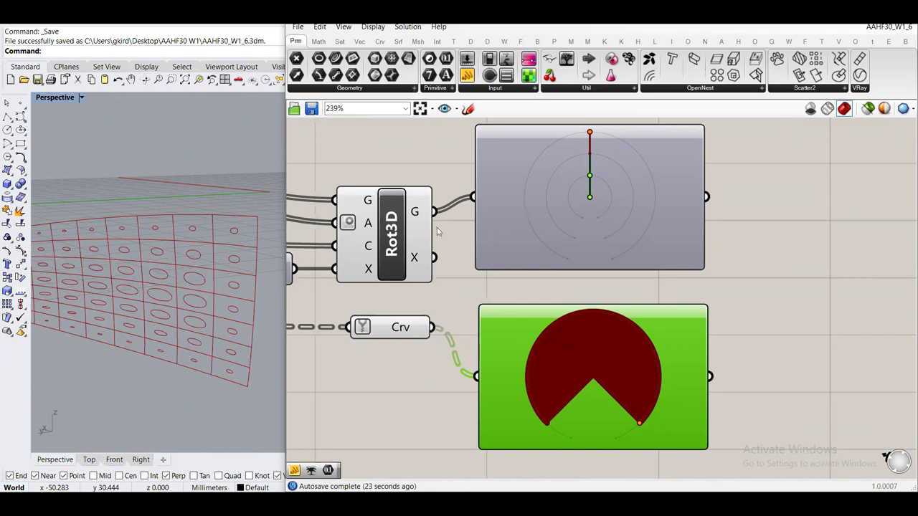
Graft the geometry output of Rot3D
click(413, 212)
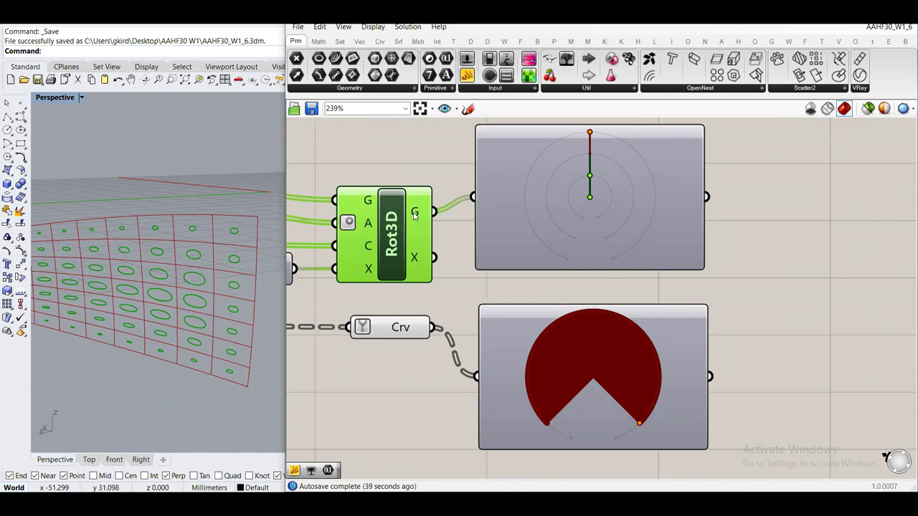
mouse_move(415, 215)
right_click(415, 215)
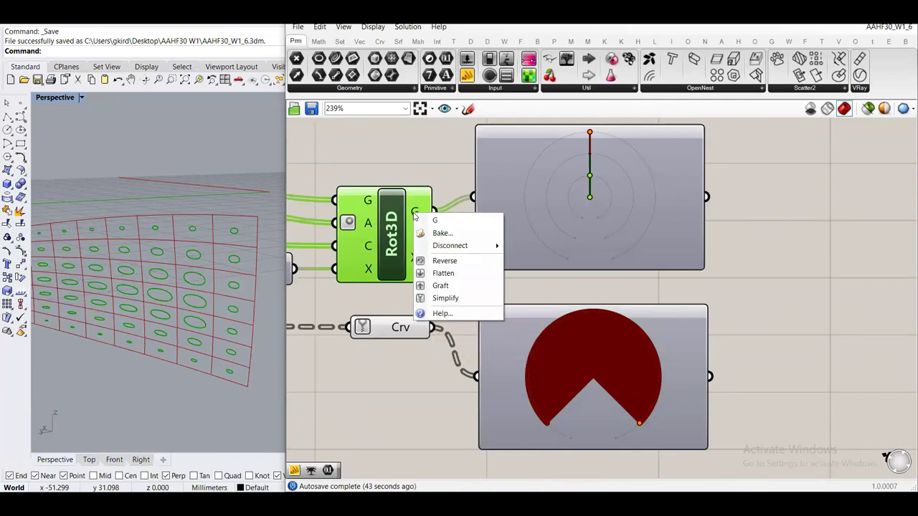
click(438, 285)
mouse_move(605, 358)
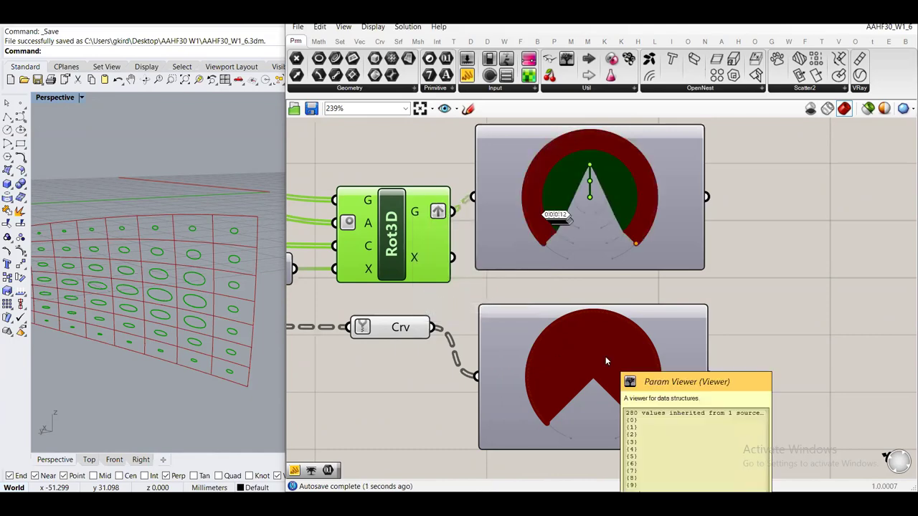
Move both Param Viewers away from Rot3D and the Curve parameter, and compare their tree diagrams
scroll(606, 357, down, 2)
drag(678, 344, 730, 340)
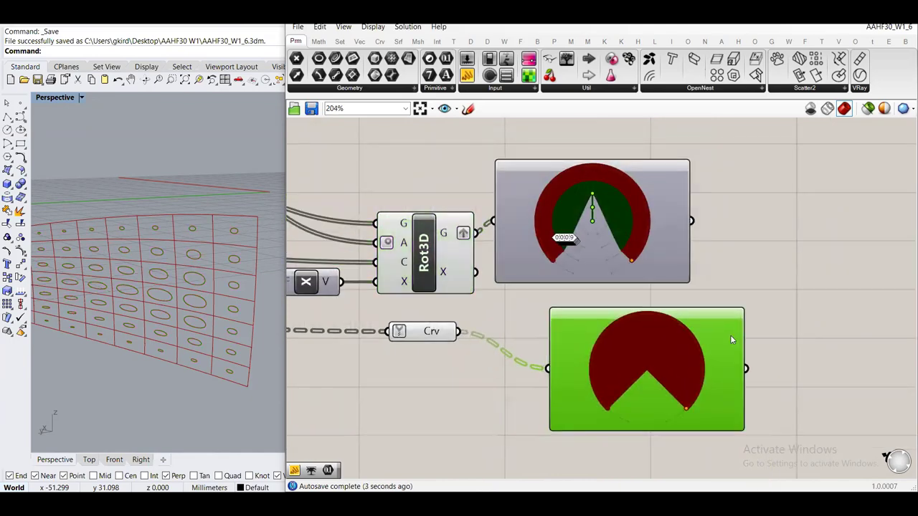
drag(656, 263, 703, 264)
click(777, 267)
scroll(646, 269, up, 3)
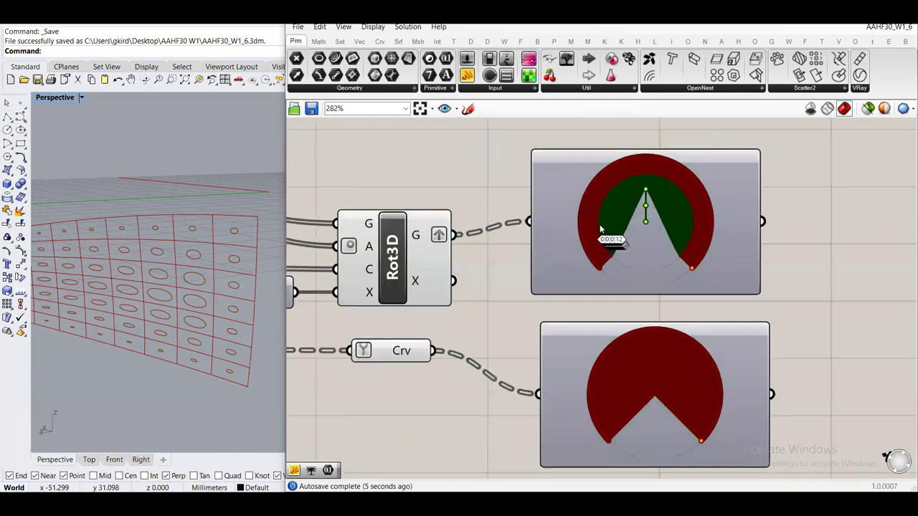
right_drag(605, 327, 545, 304)
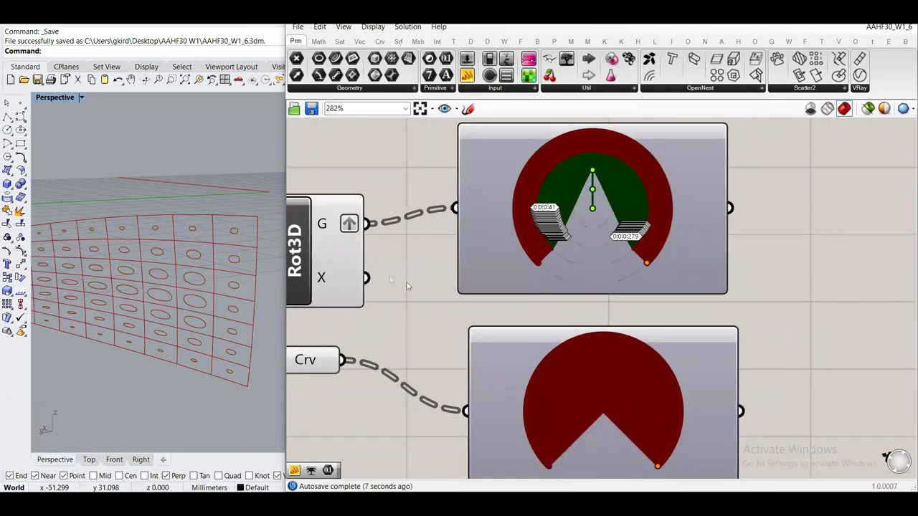
right_drag(373, 271, 419, 268)
Switch both Param Viewers to the branch list and compare the paths of the two data trees
mouse_move(373, 227)
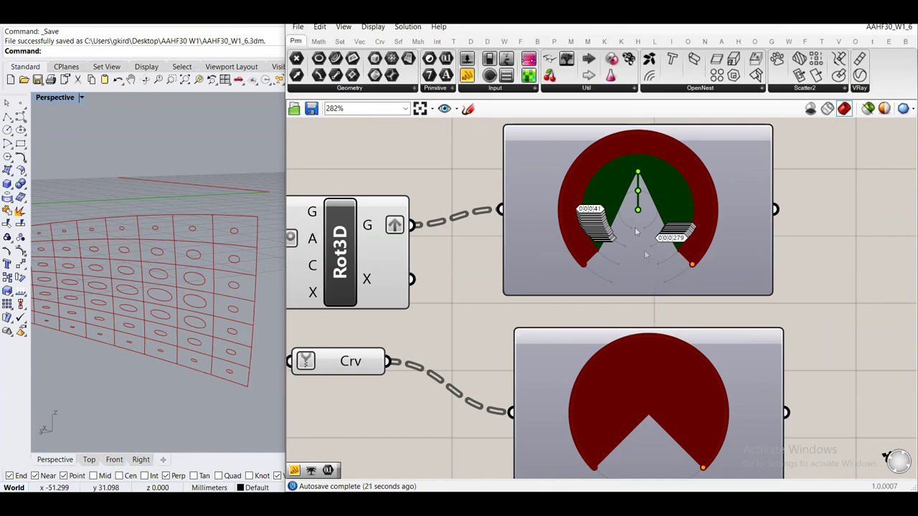
double_click(537, 267)
double_click(555, 367)
right_drag(584, 383, 514, 346)
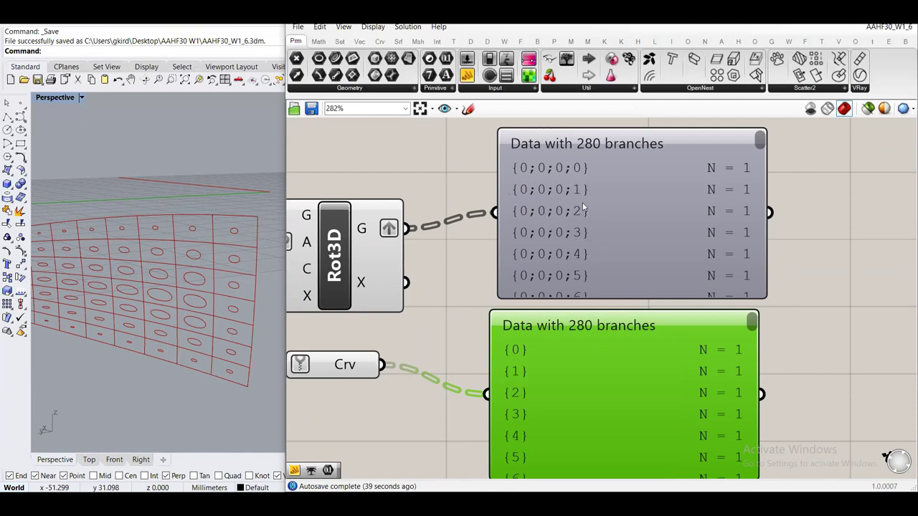
Simplify the grafted geometry output of Rot3D and delete both Param Viewers
right_click(362, 234)
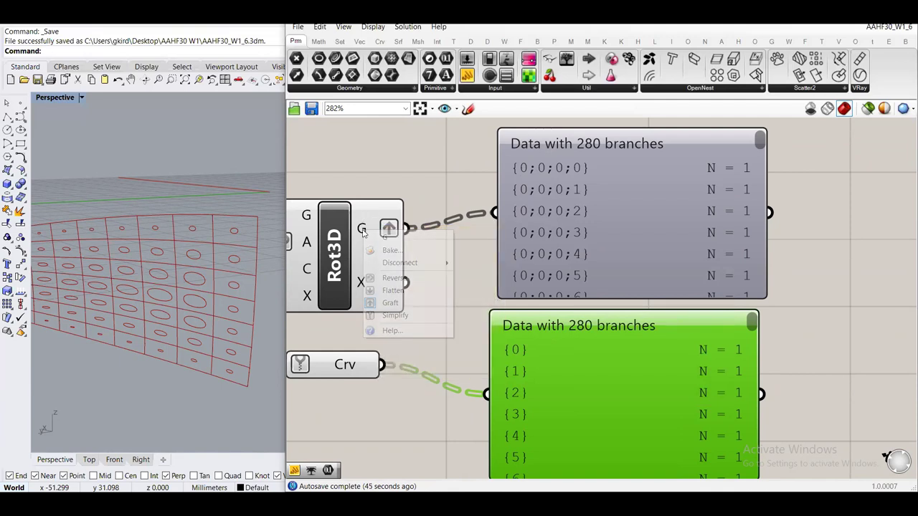
click(388, 316)
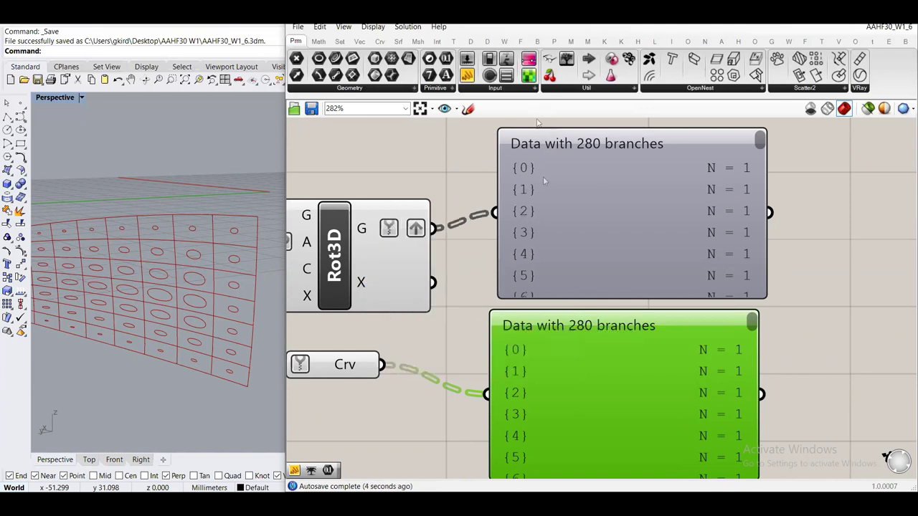
click(562, 205)
click(617, 358)
drag(831, 358, 706, 250)
key(Delete)
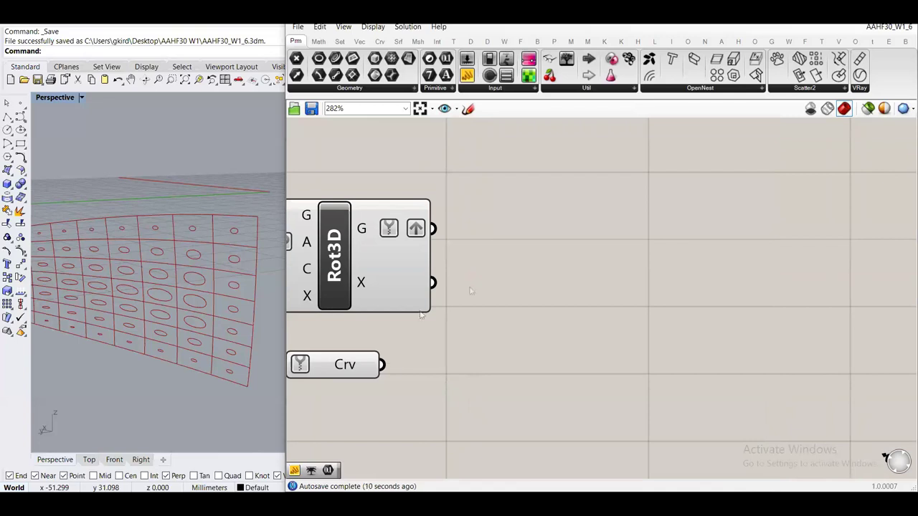
Shift the Curve parameter under Rot3D's output edge and add a Loft component to its right, leaving space between them
drag(347, 369, 397, 376)
double_click(572, 319)
text(loft)
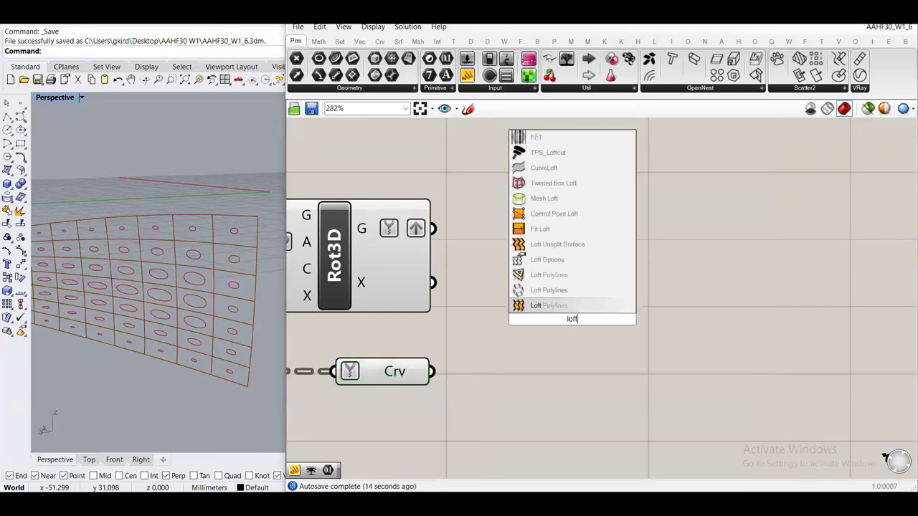
key(Return)
drag(580, 335, 716, 337)
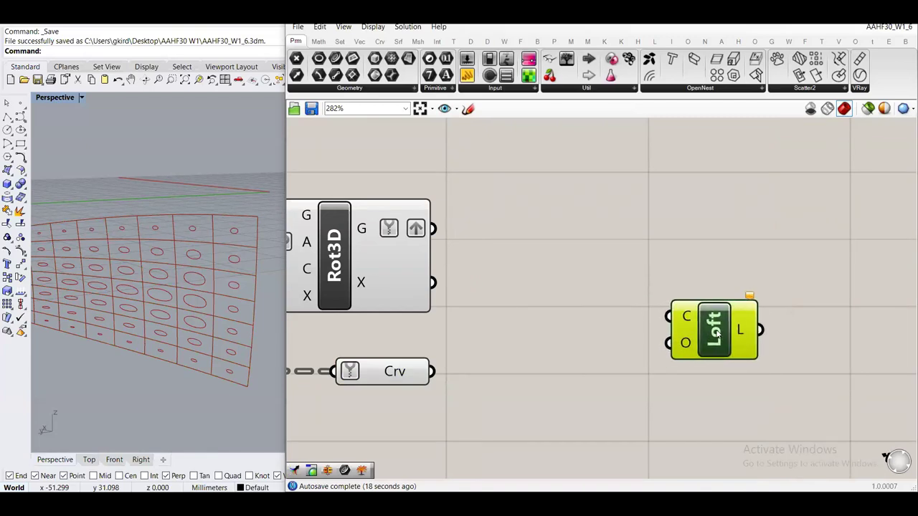
Add a Merge component and place it between Rot3D and Loft
double_click(563, 370)
text(merge)
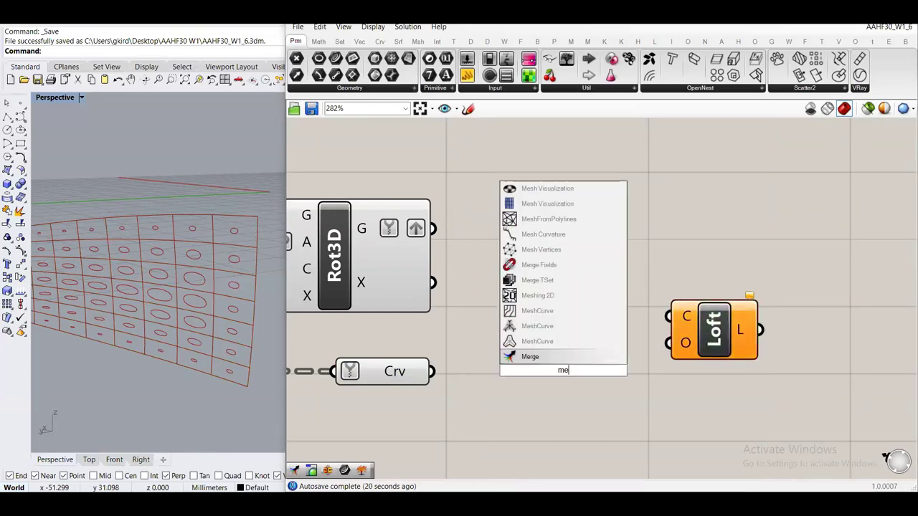
click(560, 357)
drag(581, 374, 572, 301)
click(499, 200)
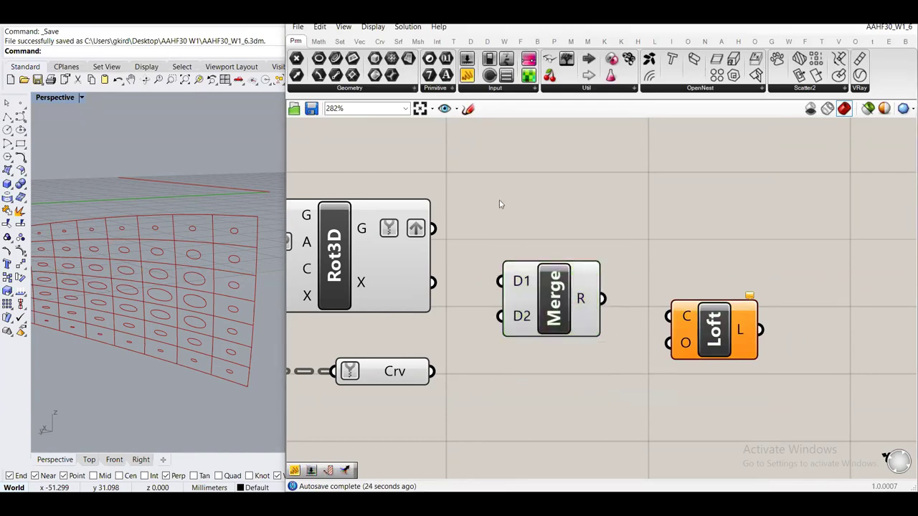
Merge the Rot3D geometry as D1 with the panel outline curves as D2, and remove the spare D3 input
right_drag(553, 223, 599, 217)
drag(480, 223, 545, 275)
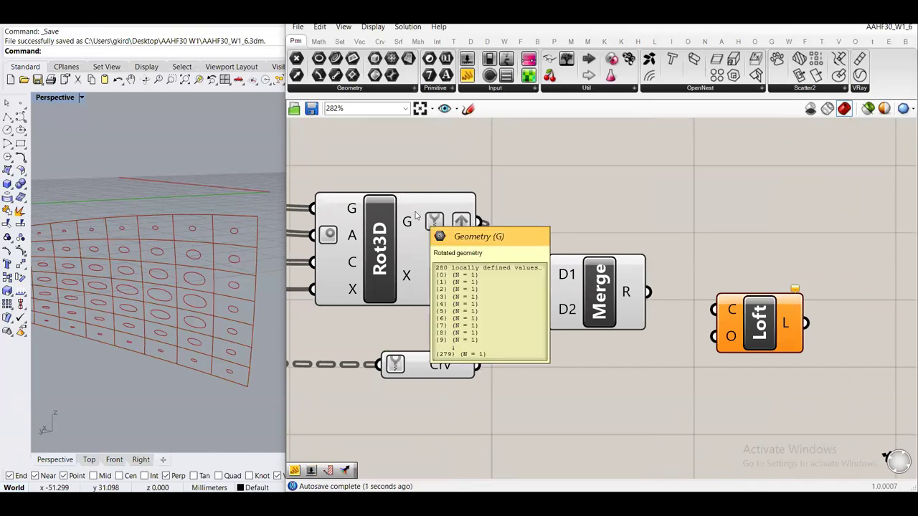
click(456, 367)
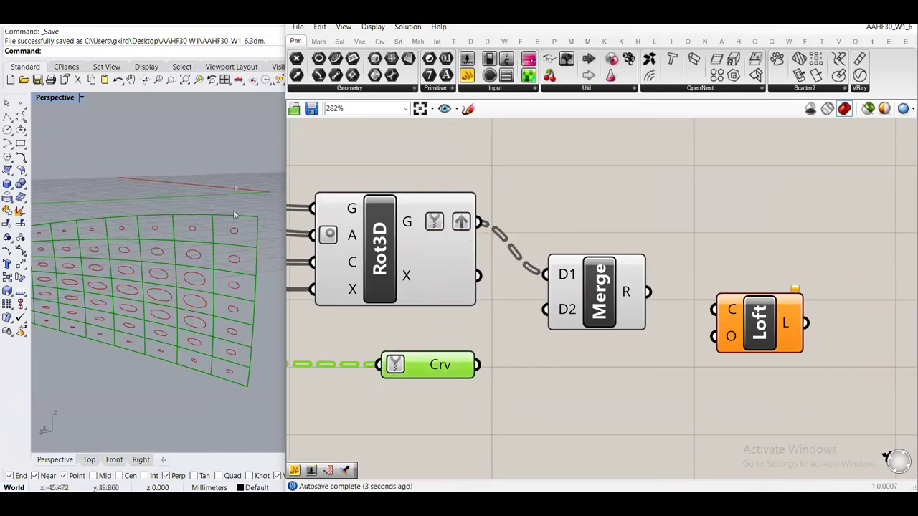
drag(478, 365, 545, 301)
click(601, 322)
scroll(601, 322, up, 3)
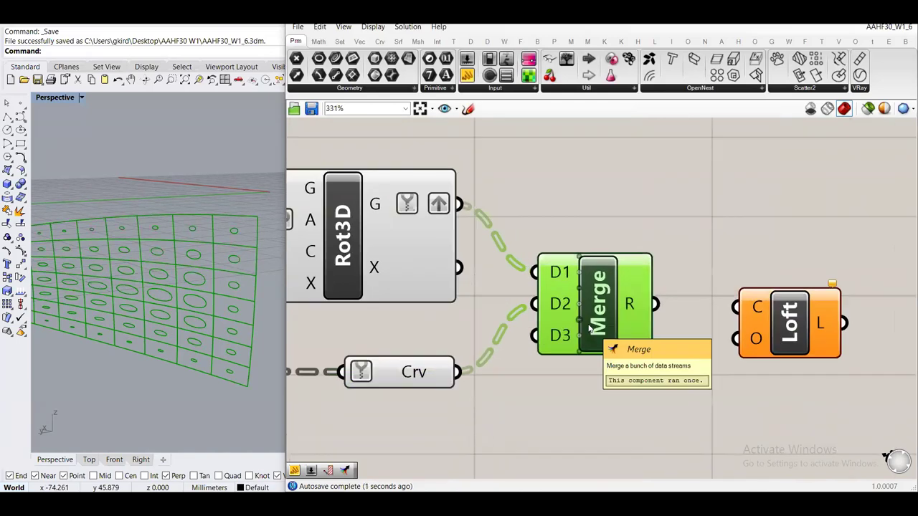
click(578, 340)
scroll(627, 327, down, 3)
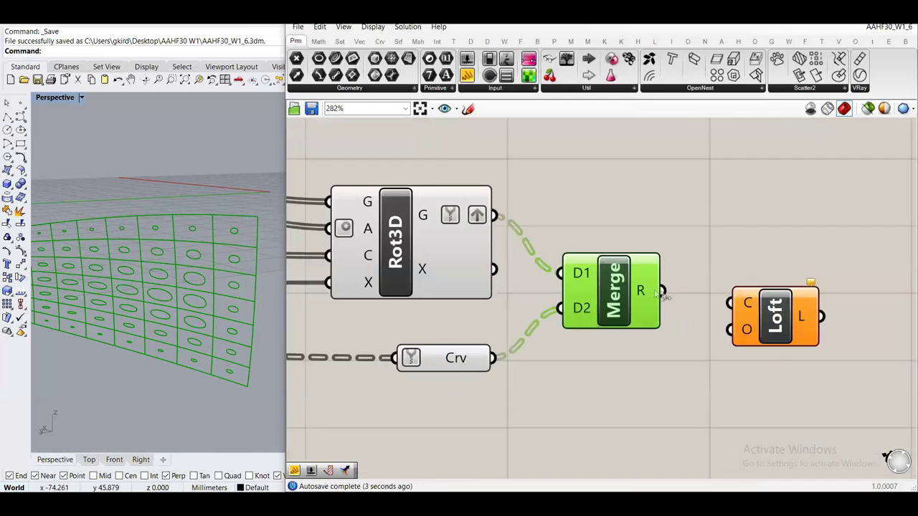
Feed the merged result into the Loft's curves input and move the Loft component closer to Merge
mouse_move(651, 293)
mouse_move(651, 294)
right_down()
mouse_move(543, 271)
mouse_move(640, 287)
right_up()
drag(645, 282, 731, 298)
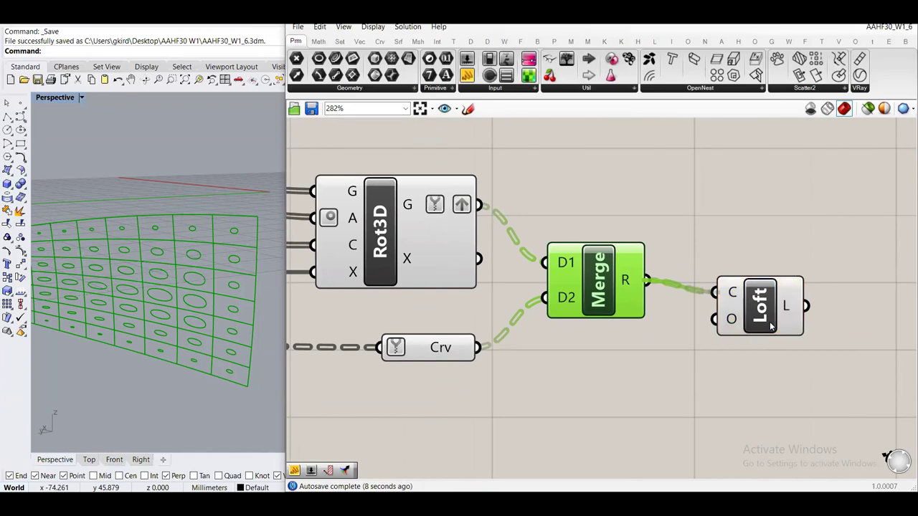
drag(771, 326, 745, 316)
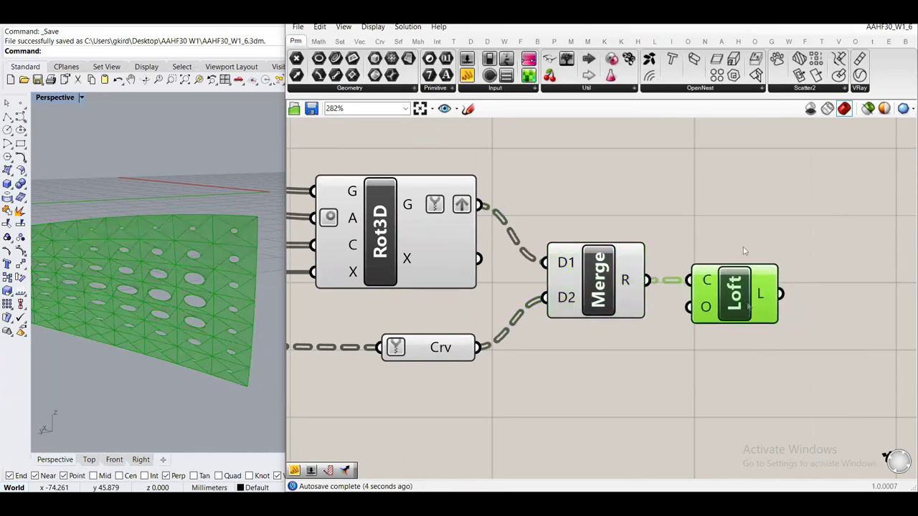
click(654, 228)
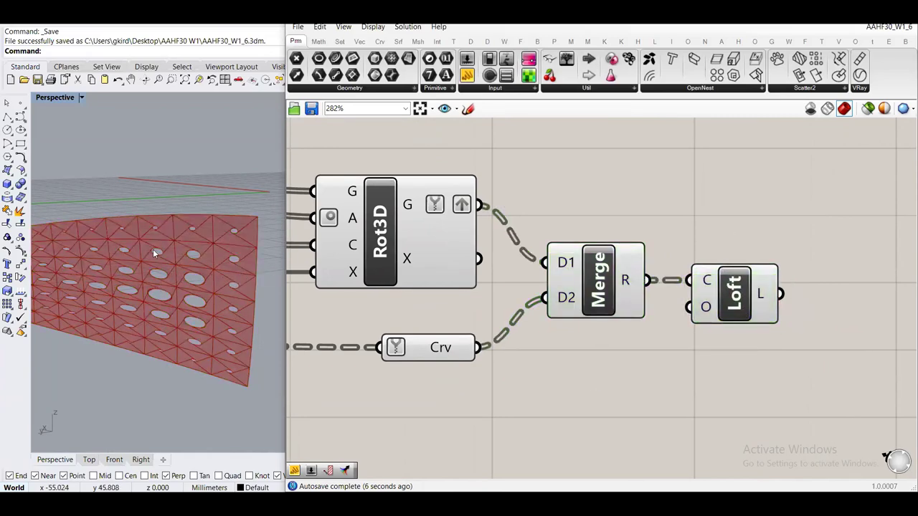
Examine the lofted surfaces around the openings from several angles and check the Loft component's inputs
scroll(156, 199, up, 5)
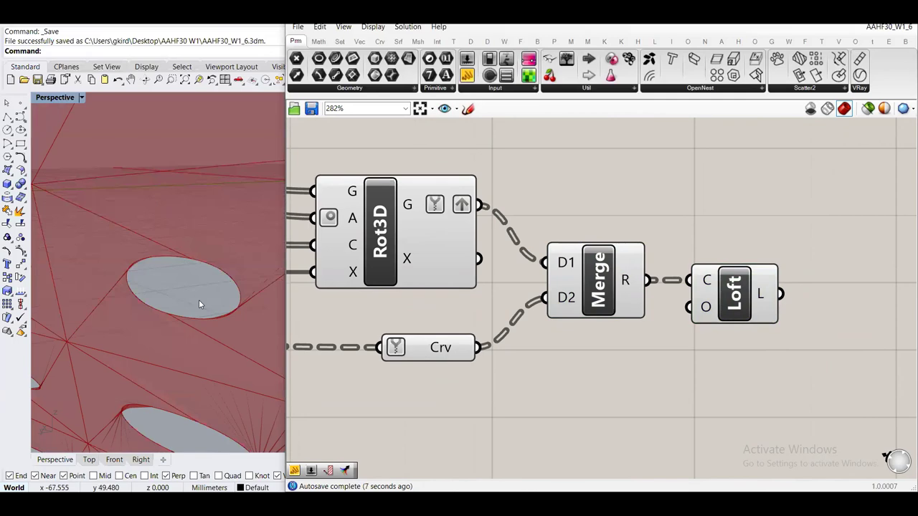
scroll(199, 300, down, 5)
mouse_move(198, 300)
shift+right_down()
mouse_move(233, 322)
mouse_move(182, 244)
mouse_move(199, 188)
mouse_move(208, 263)
shift+right_up()
scroll(194, 223, up, 5)
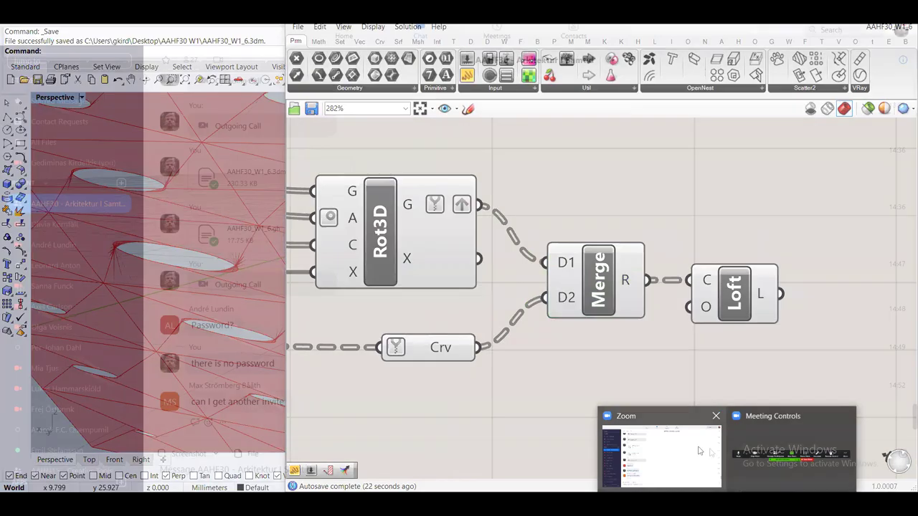
mouse_move(758, 447)
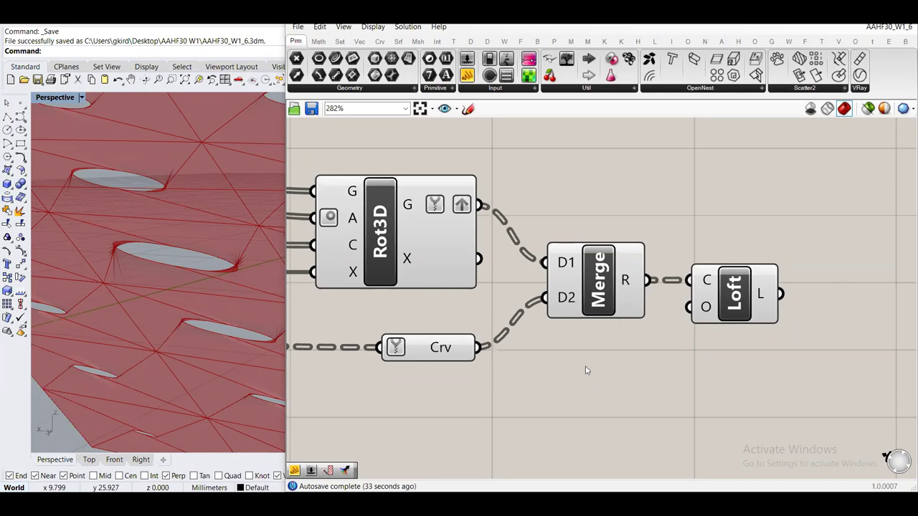
scroll(517, 291, down, 5)
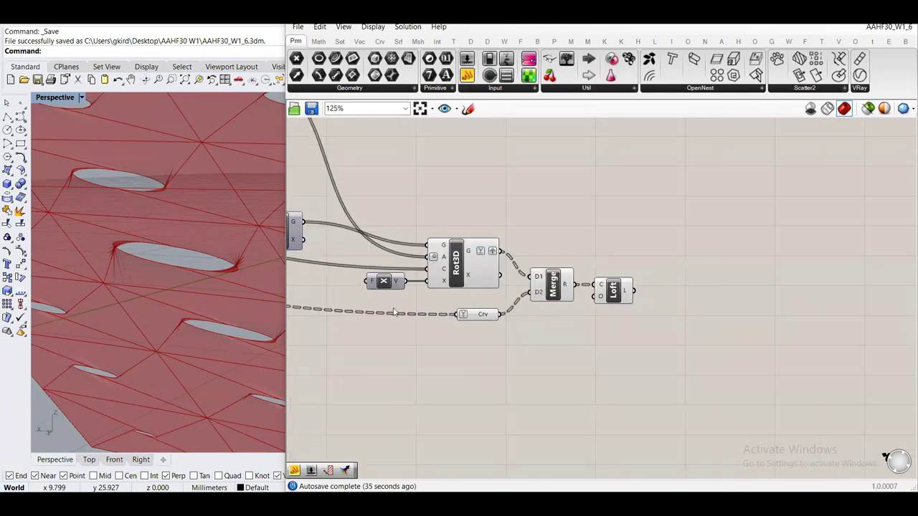
right_click(518, 278)
click(392, 397)
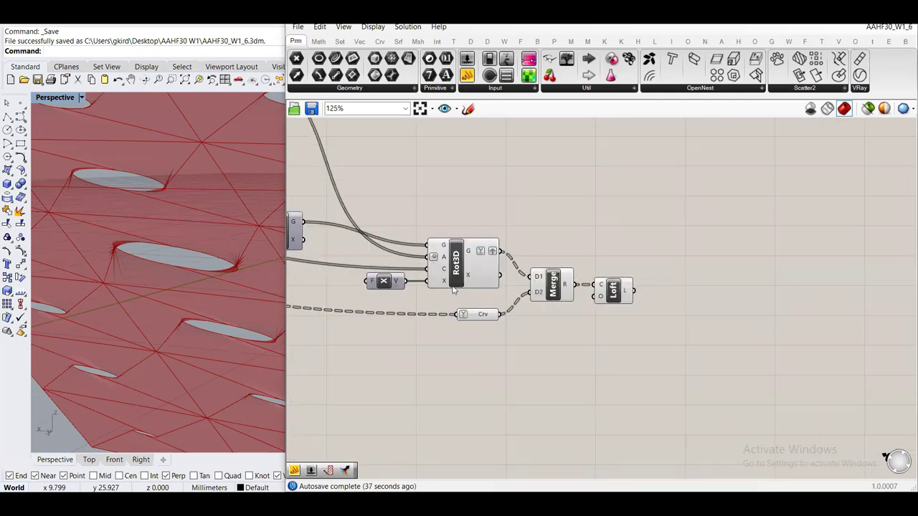
scroll(452, 291, down, 3)
right_drag(452, 291, 559, 279)
scroll(203, 289, down, 5)
right_drag(202, 289, 120, 302)
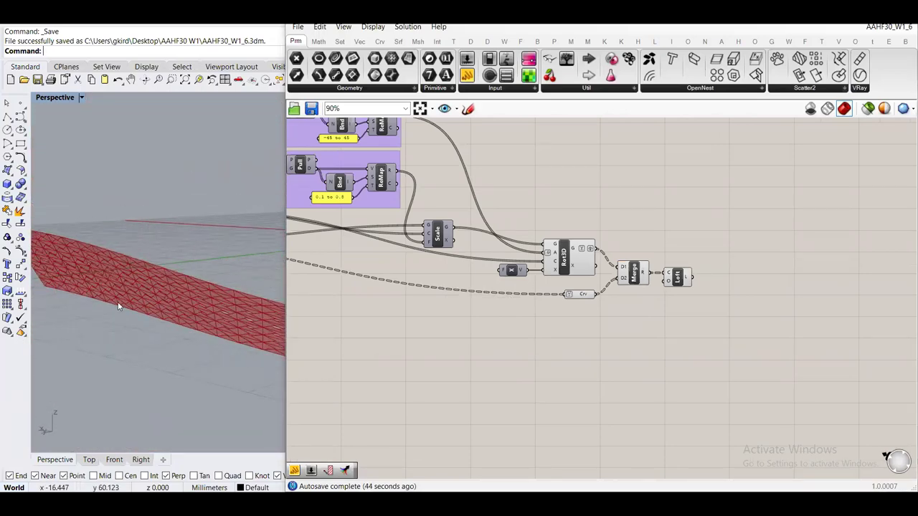
scroll(124, 289, up, 2)
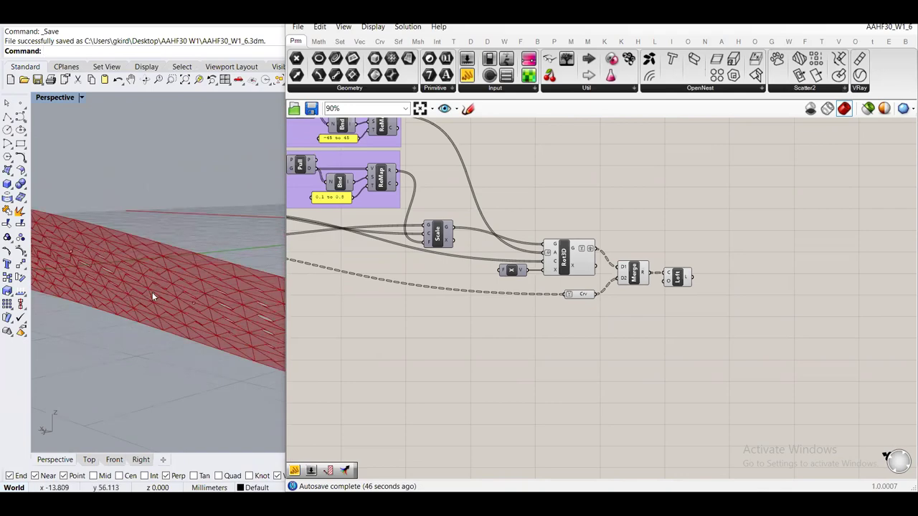
scroll(680, 267, up, 5)
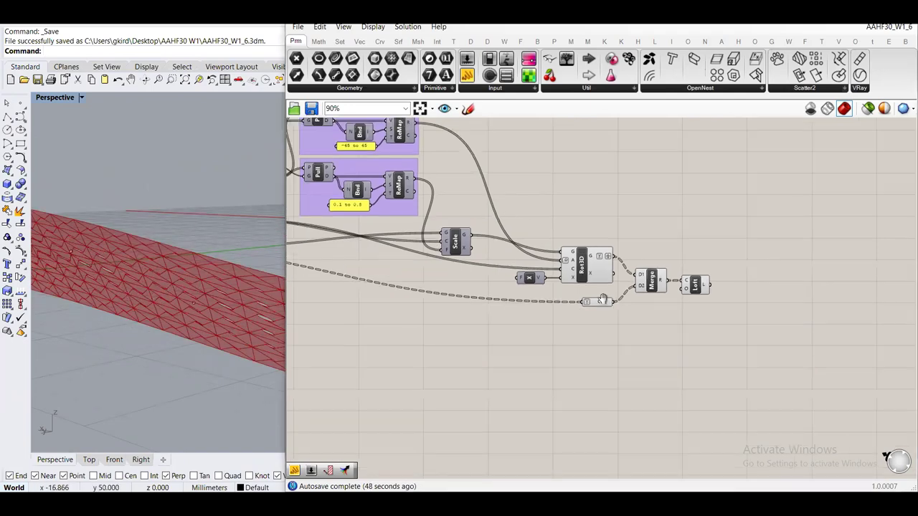
mouse_move(645, 310)
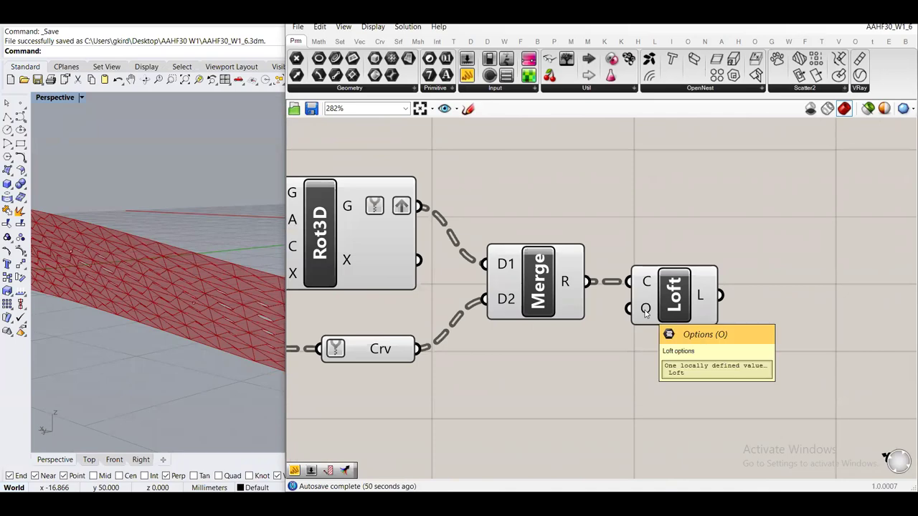
Widen the Rhino viewport and examine the lofted surface at the edges of the openings up close
right_drag(242, 285, 204, 222)
drag(283, 156, 513, 187)
scroll(348, 174, up, 5)
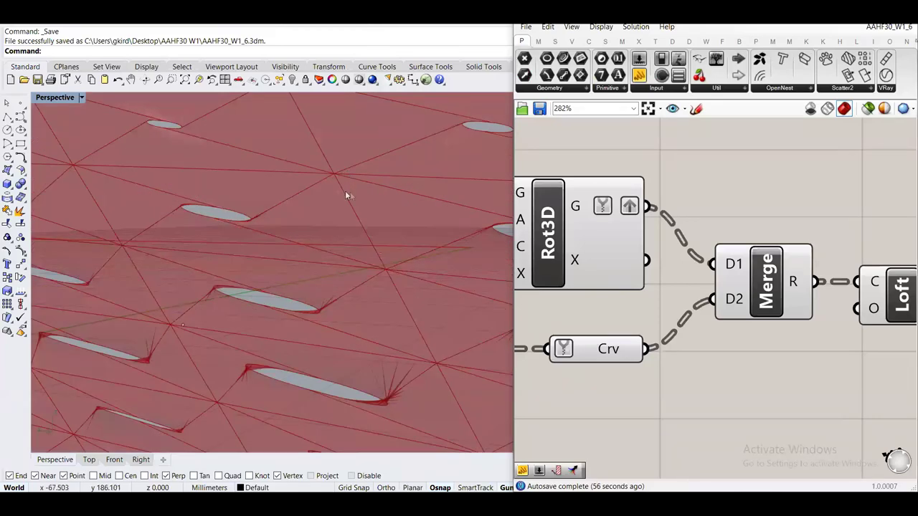
scroll(345, 190, down, 3)
scroll(812, 258, down, 2)
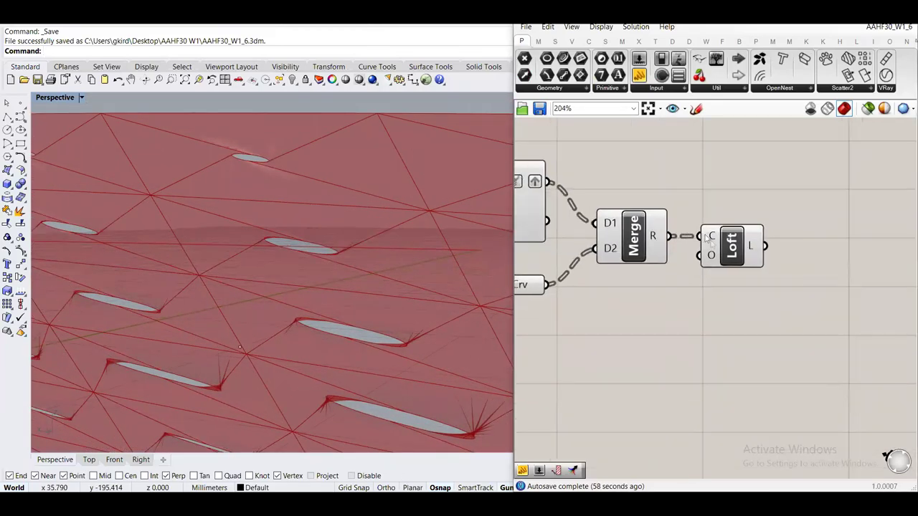
Change the loft options stored in the Loft component's Options input
scroll(709, 239, up, 2)
right_click(712, 263)
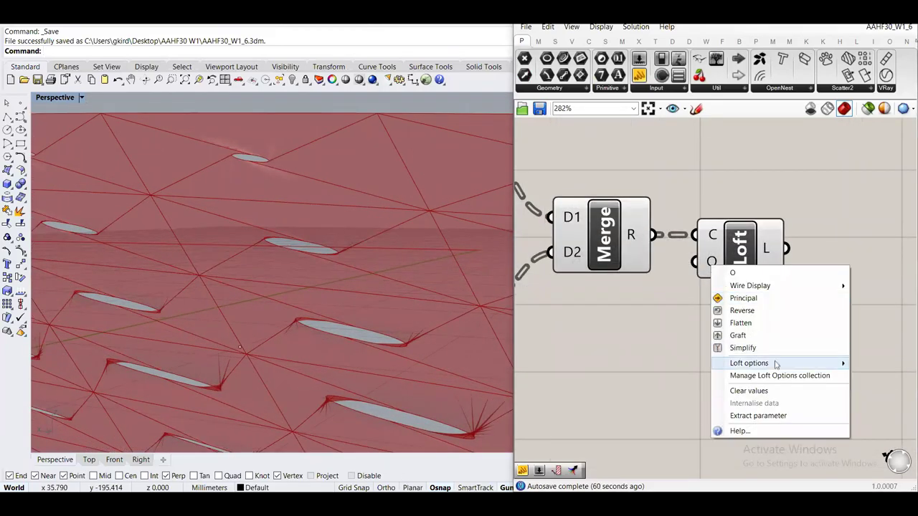
mouse_move(778, 366)
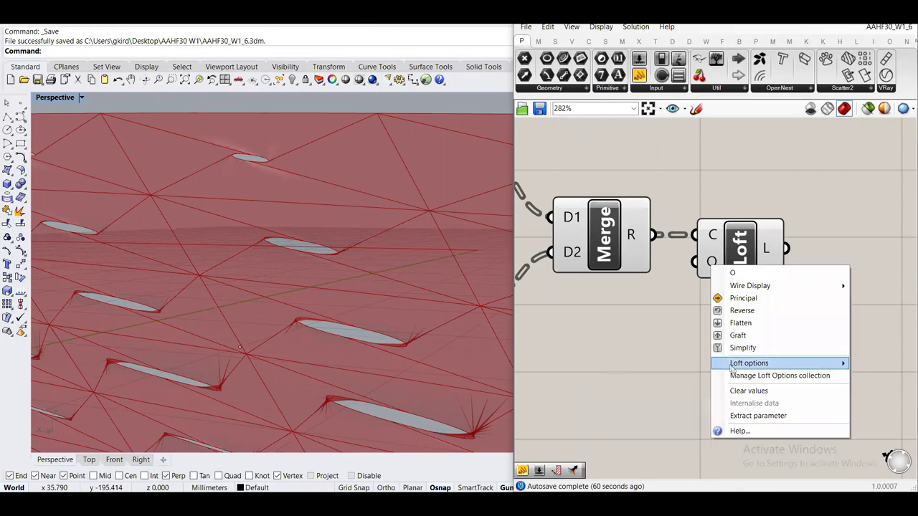
click(626, 435)
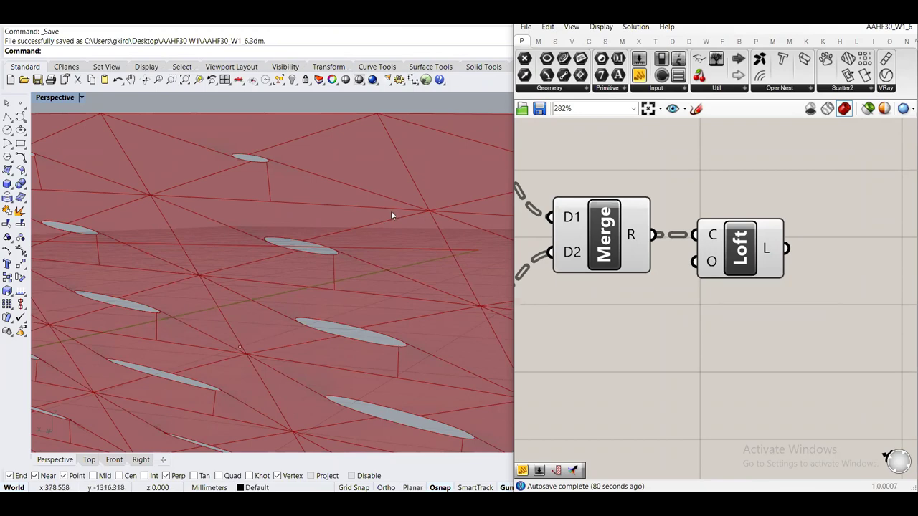
Examine the whole lofted wall with the changed loft options and reopen the Options input's settings
scroll(391, 210, down, 6)
right_drag(328, 222, 643, 256)
right_click(704, 264)
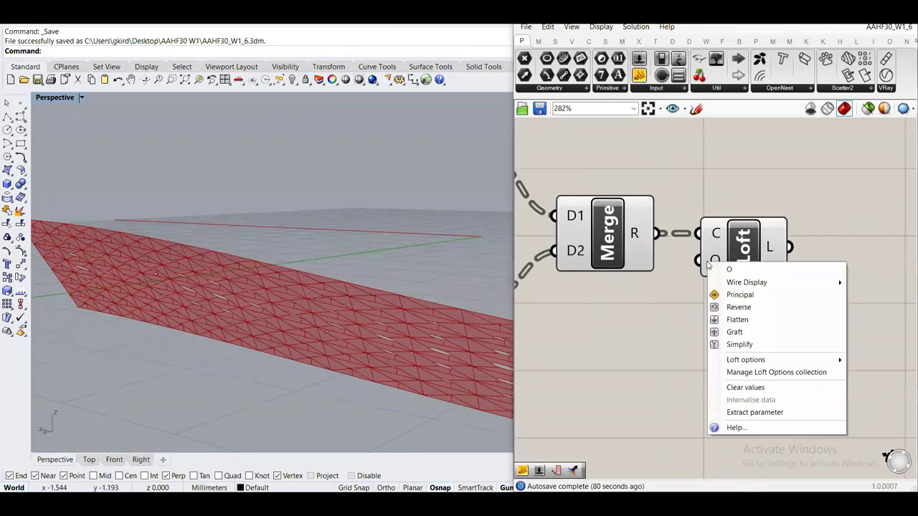
right_drag(323, 278, 360, 193)
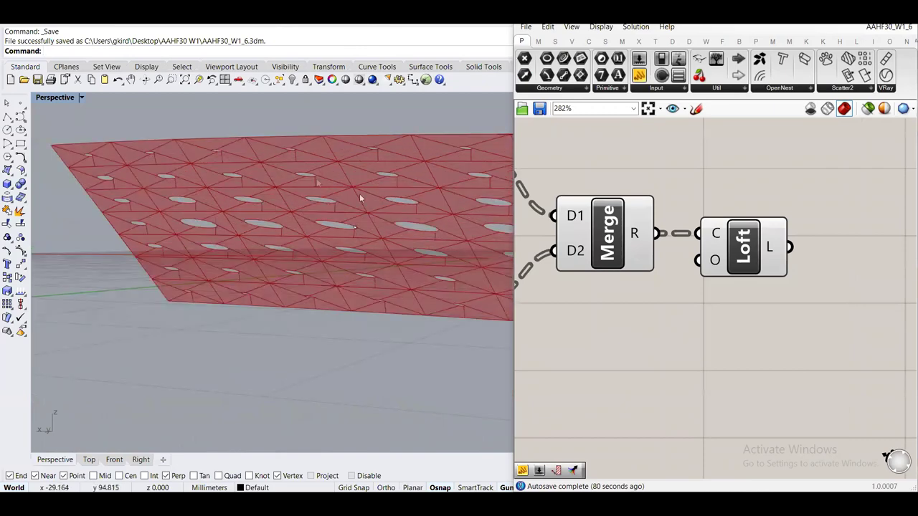
right_click(715, 262)
Set the surface division to a U Count of 5 and a V Count of 30
scroll(645, 309, down, 4)
right_drag(523, 323, 602, 277)
scroll(724, 304, down, 3)
scroll(606, 279, up, 6)
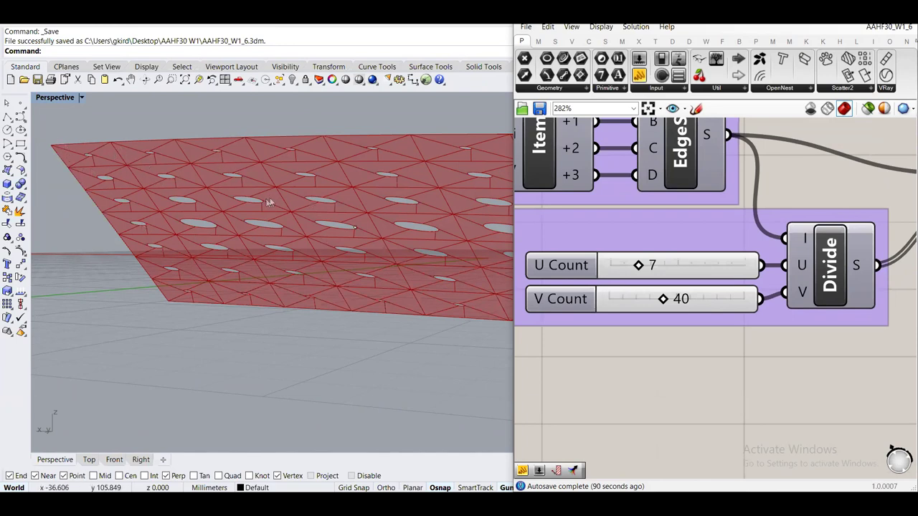
drag(826, 283, 827, 283)
double_click(677, 264)
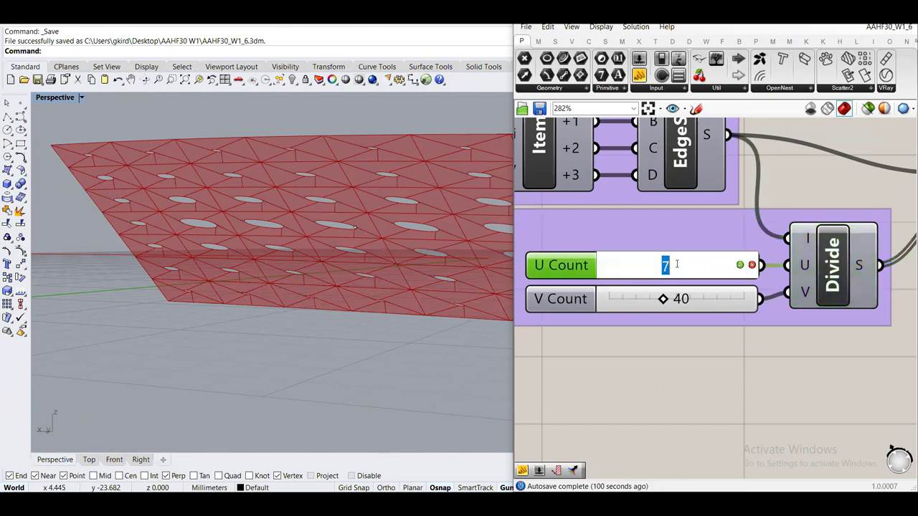
text(5)
key(Return)
double_click(640, 305)
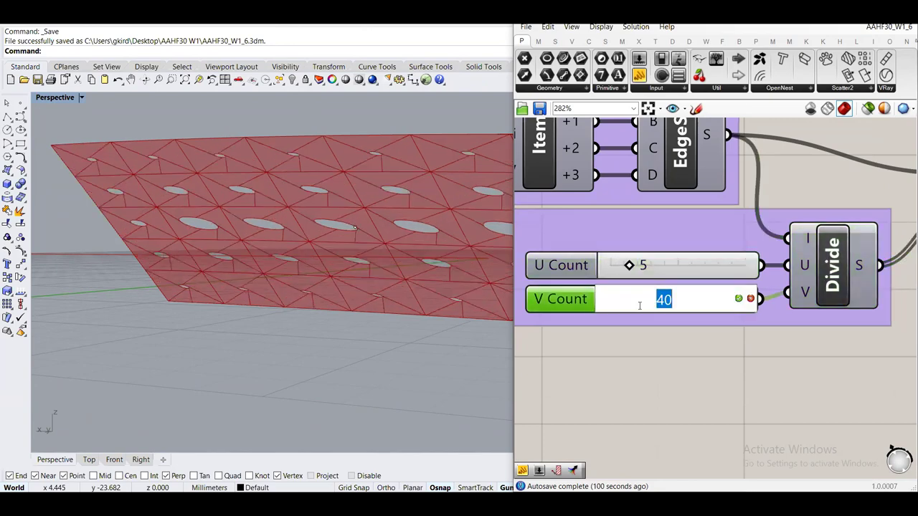
text(30)
key(Return)
Examine the lofted wall and its openings with the new panel division, and review the definition through to the Loft component
scroll(422, 345, down, 3)
right_drag(422, 345, 300, 264)
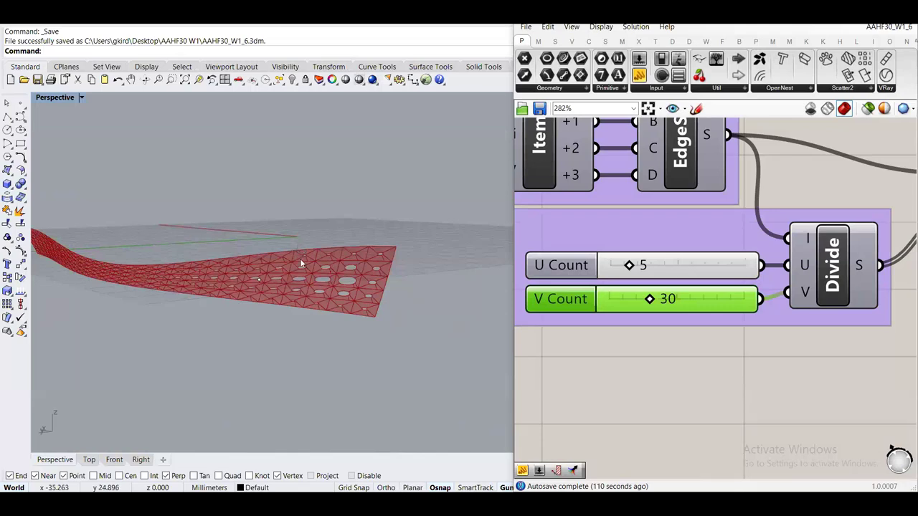
scroll(333, 277, up, 5)
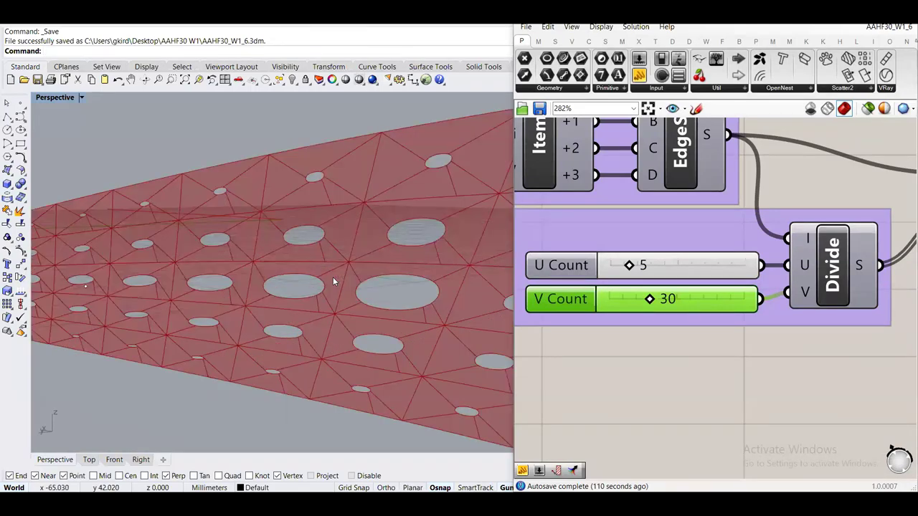
scroll(646, 345, down, 8)
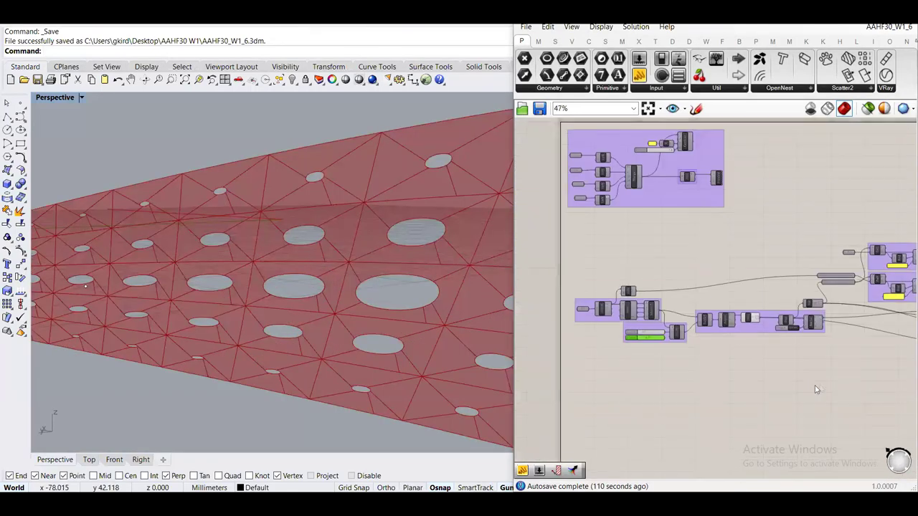
right_drag(814, 384, 756, 330)
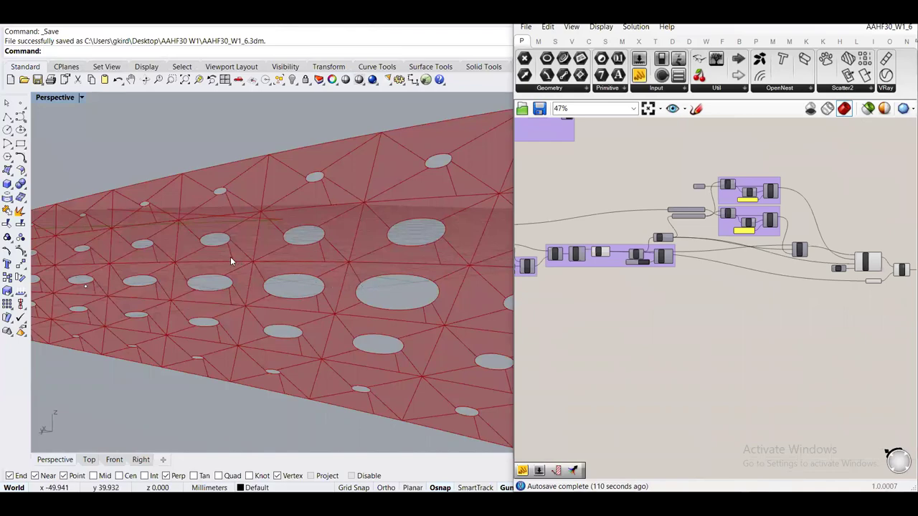
scroll(237, 257, down, 5)
scroll(248, 258, up, 5)
right_drag(896, 294, 735, 265)
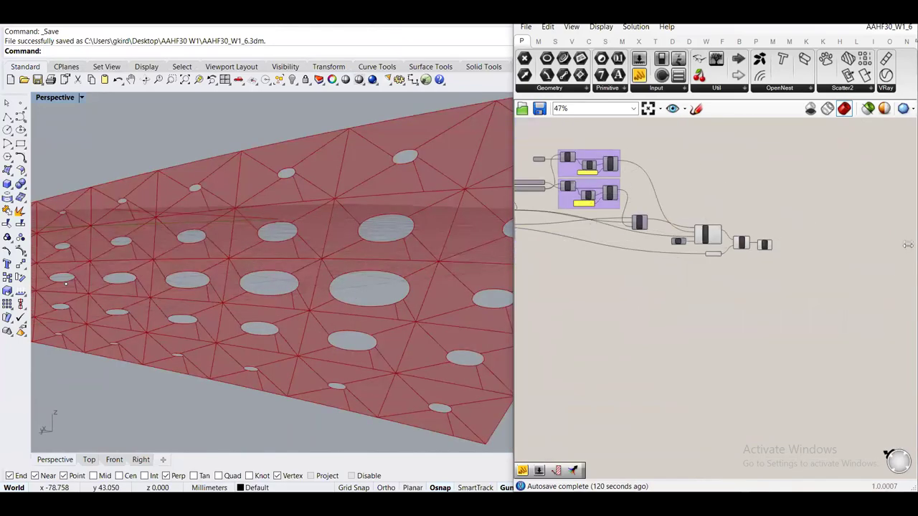
Review the Loft component's options and commit them with Align sections enabled and the loft type Normal
scroll(766, 222, up, 5)
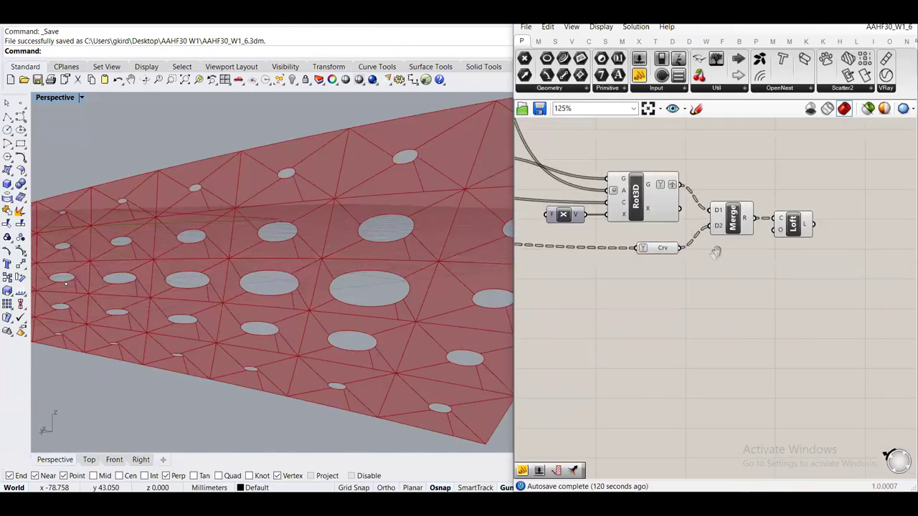
right_drag(766, 215, 784, 263)
scroll(784, 263, up, 2)
click(766, 272)
click(765, 337)
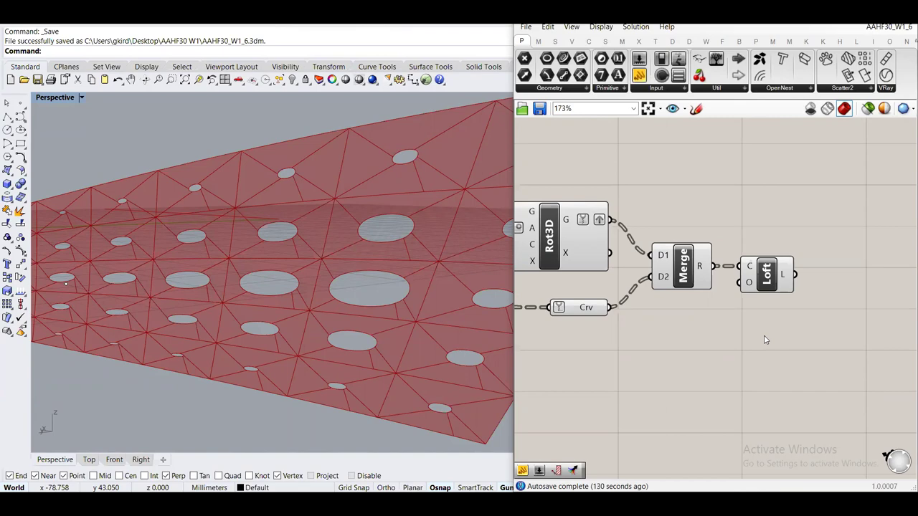
click(767, 280)
click(738, 347)
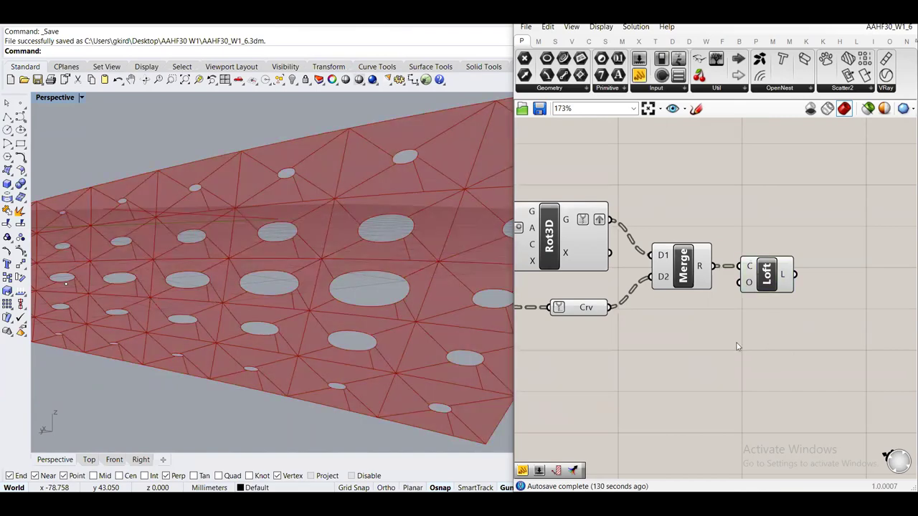
right_click(750, 283)
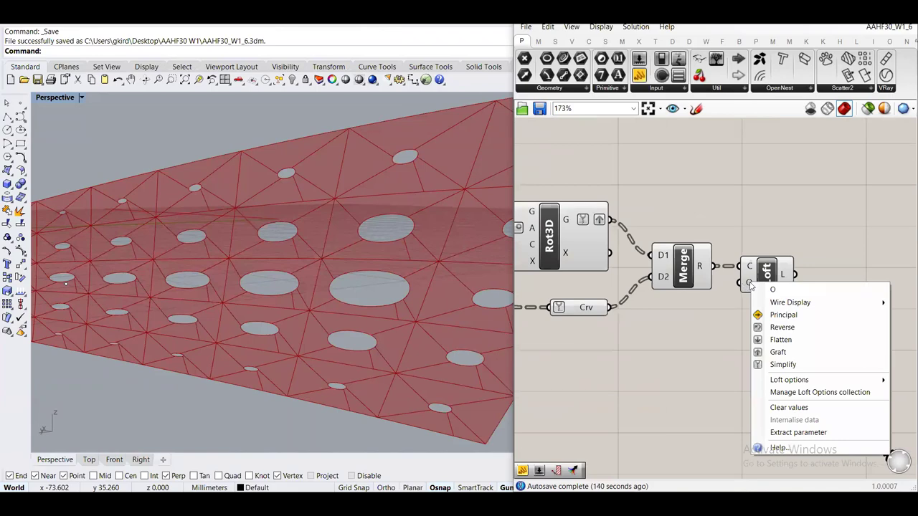
scroll(708, 303, up, 3)
right_click(673, 305)
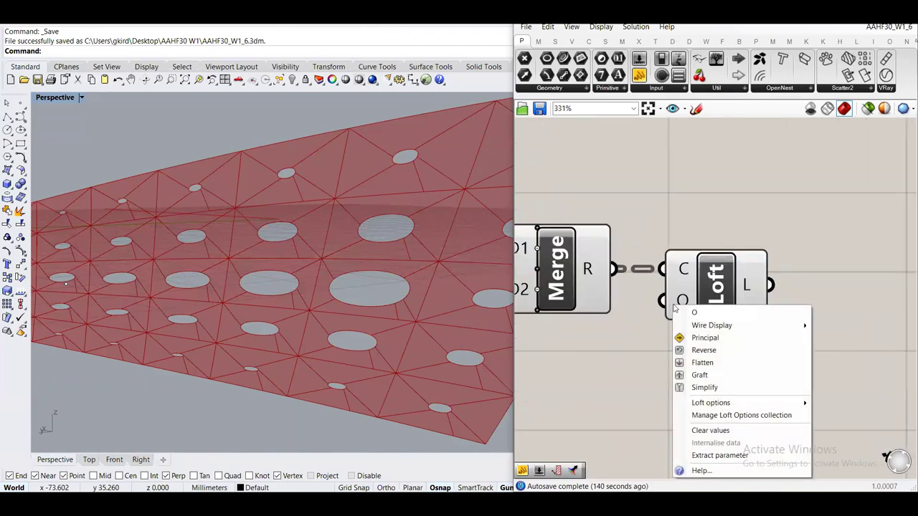
mouse_move(712, 407)
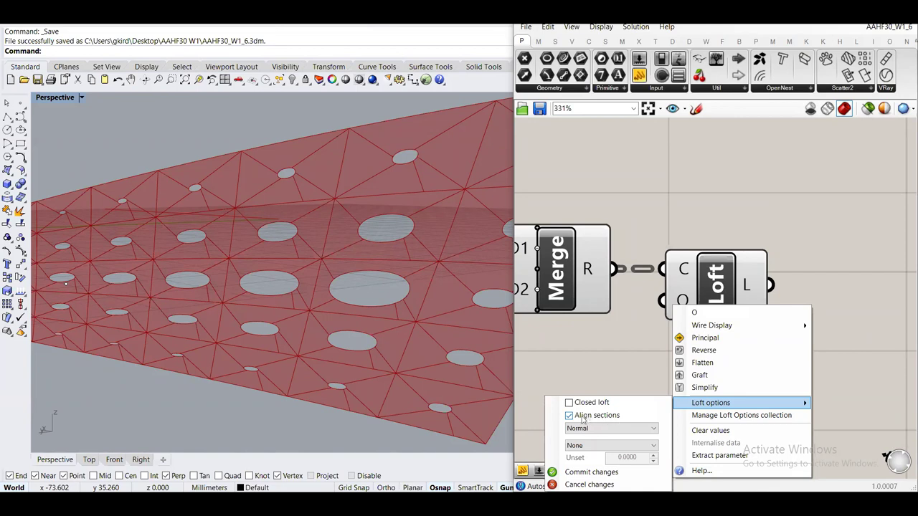
click(605, 472)
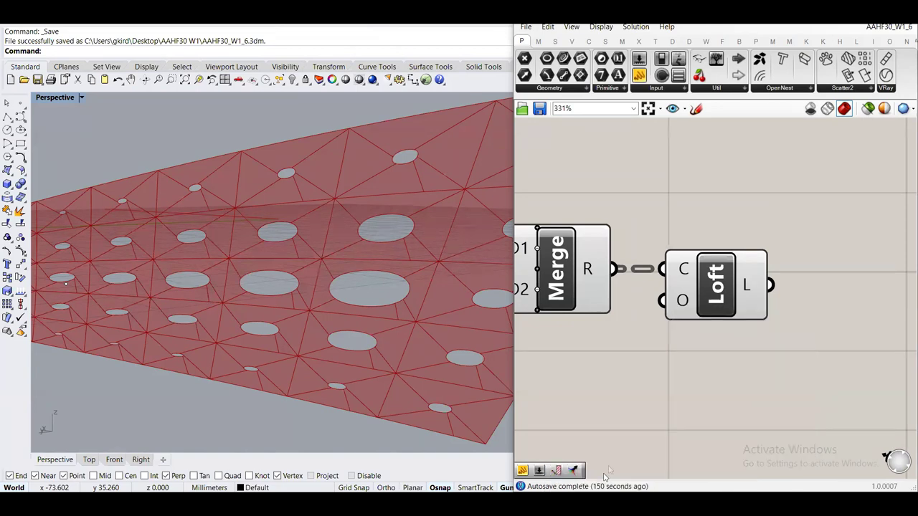
Examine the lofted wall's surface around the openings up close and along its full length
right_drag(664, 385, 744, 396)
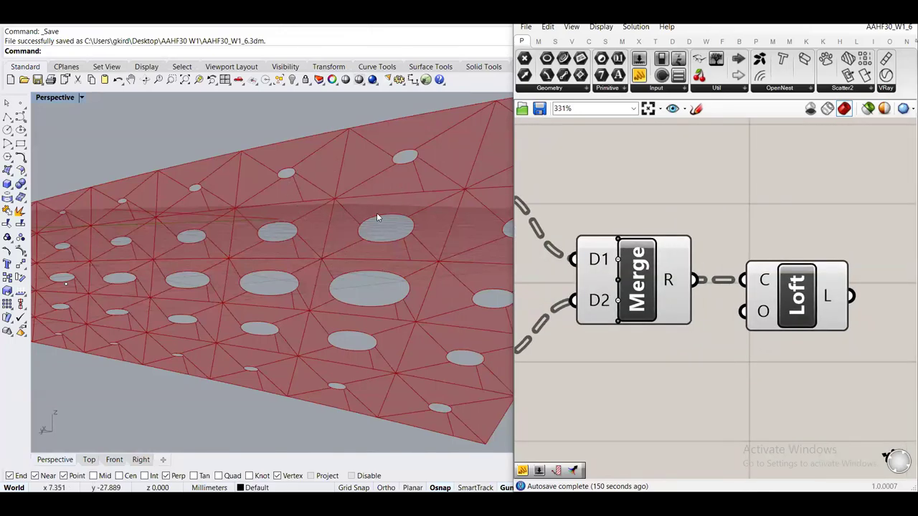
scroll(273, 211, down, 5)
right_drag(295, 265, 359, 259)
scroll(359, 258, up, 2)
scroll(359, 264, up, 3)
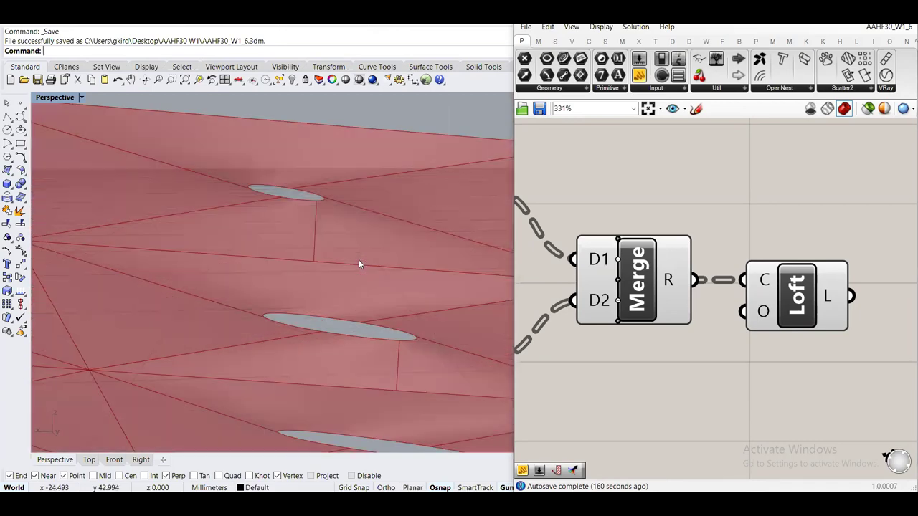
scroll(359, 260, down, 4)
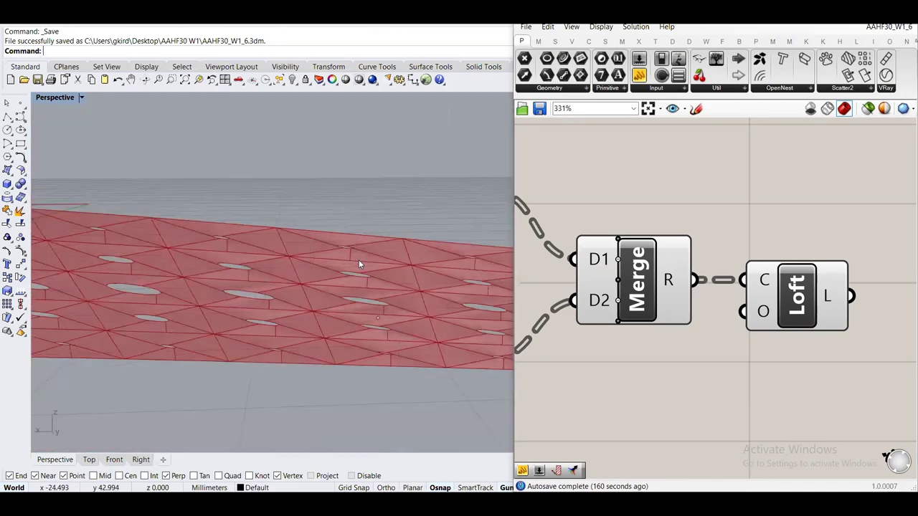
scroll(363, 270, down, 2)
right_drag(375, 285, 310, 208)
right_drag(897, 294, 658, 284)
double_click(746, 276)
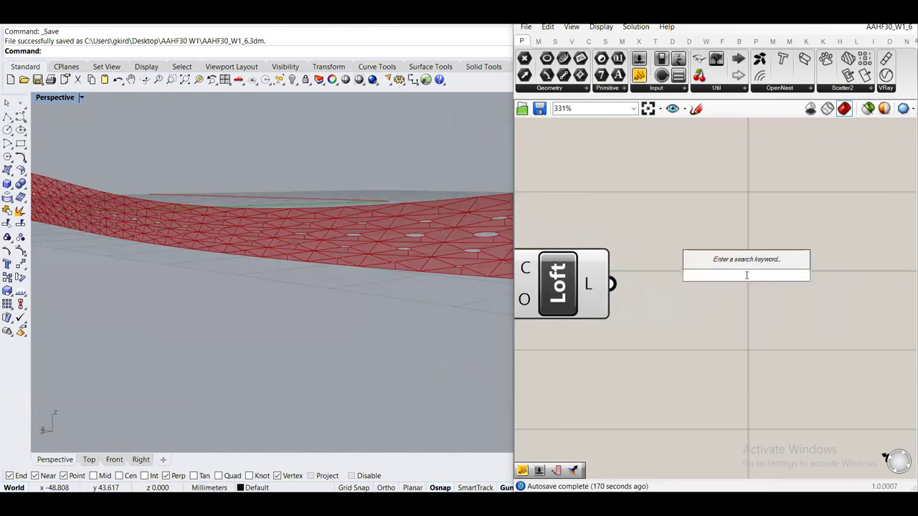
key(Escape)
scroll(670, 244, down, 2)
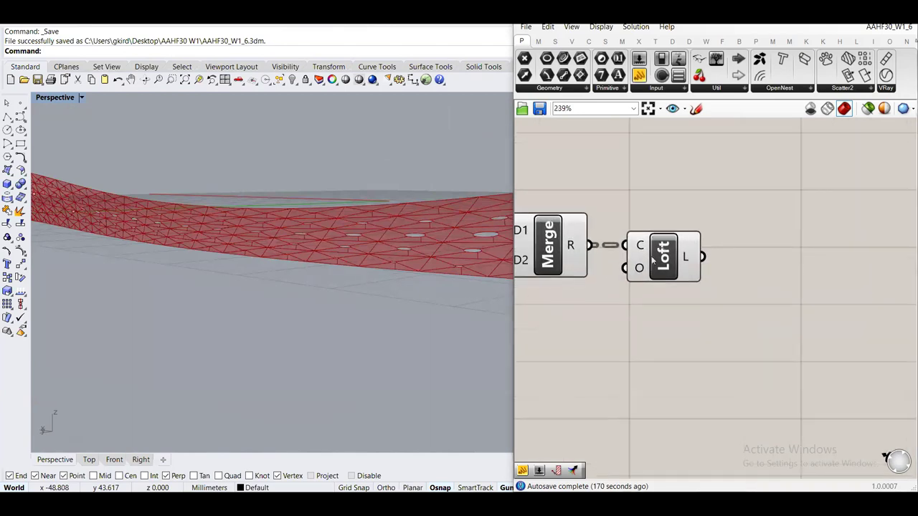
Add a Brep Join component beside Loft and feed the Loft output into its Breps input
mouse_move(686, 258)
right_drag(758, 261, 691, 280)
double_click(713, 324)
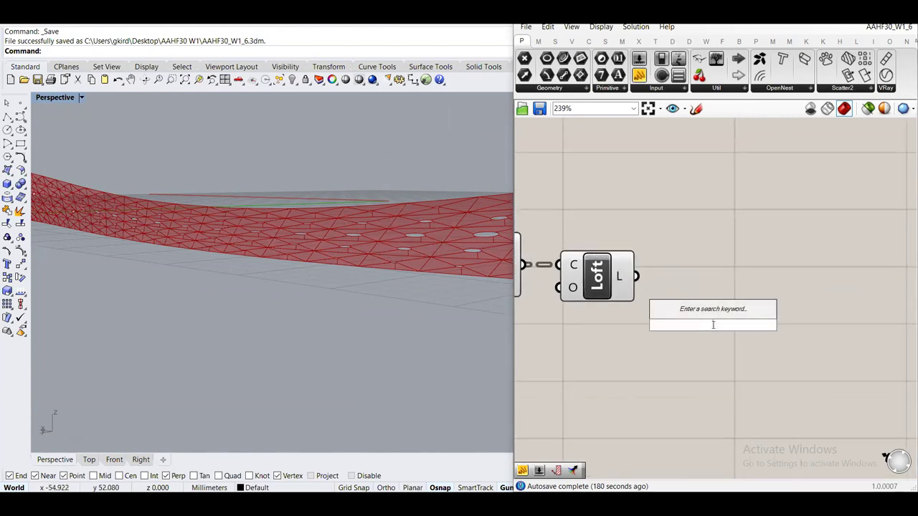
text(join brep)
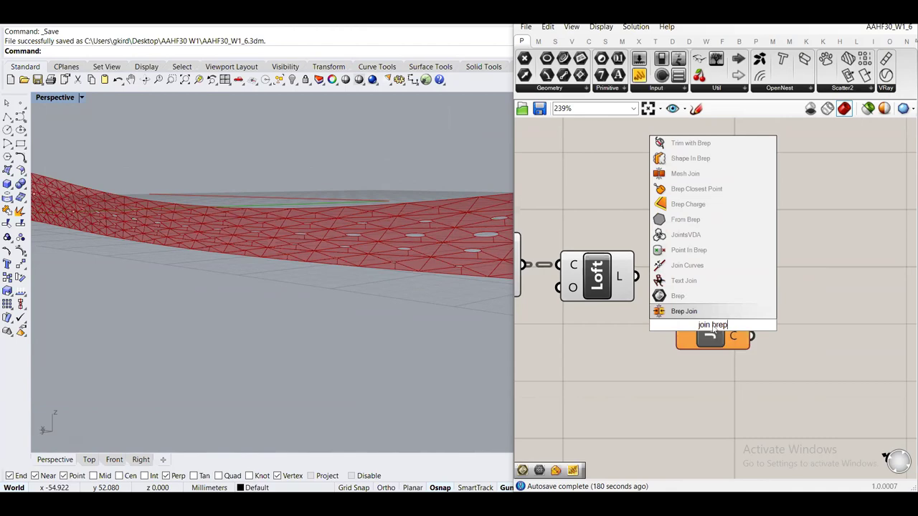
key(Return)
drag(636, 277, 675, 324)
drag(723, 342, 716, 294)
click(763, 339)
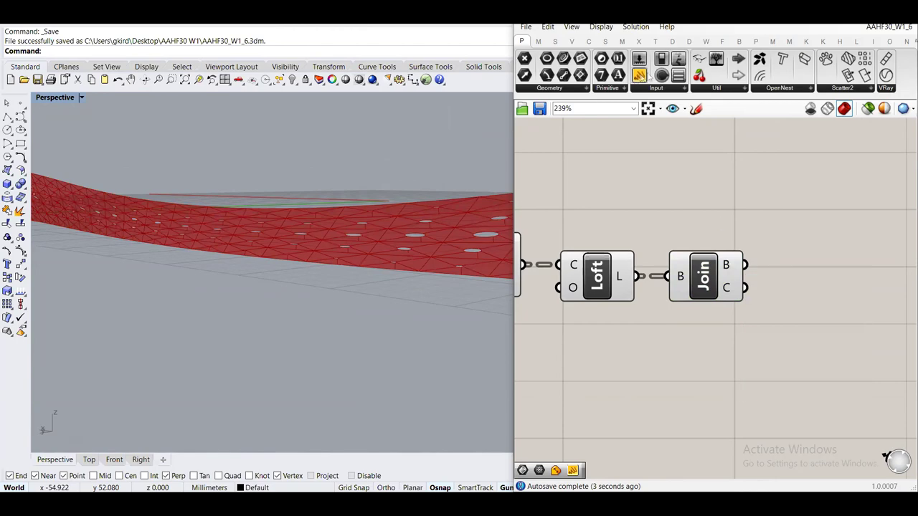
Add a panel wired to Join's Breps output and enlarge it to list the joined results
drag(639, 75, 806, 202)
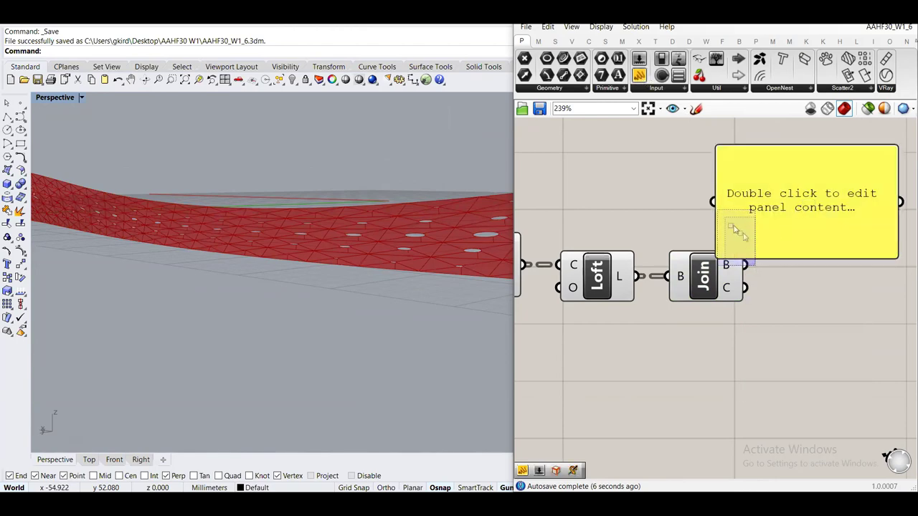
drag(744, 265, 713, 202)
right_drag(781, 232, 661, 176)
click(661, 176)
scroll(661, 176, down, 3)
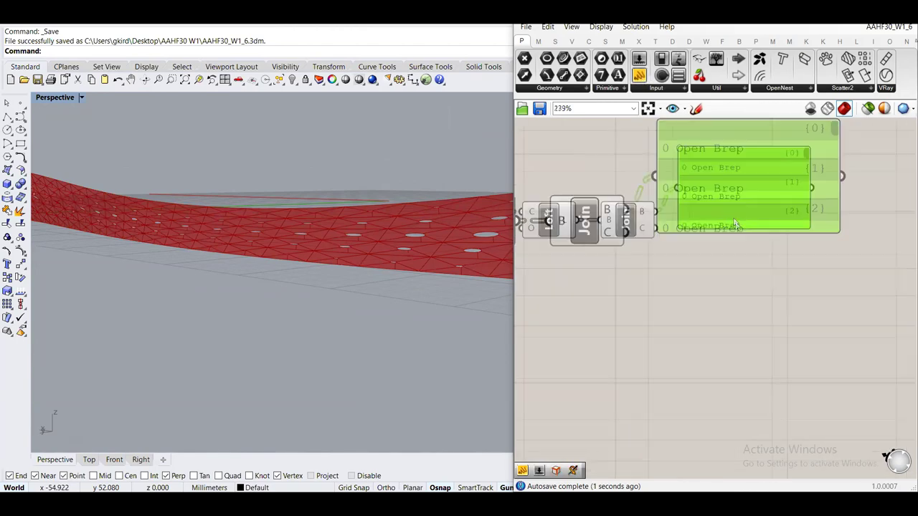
right_drag(771, 236, 808, 277)
drag(811, 274, 852, 454)
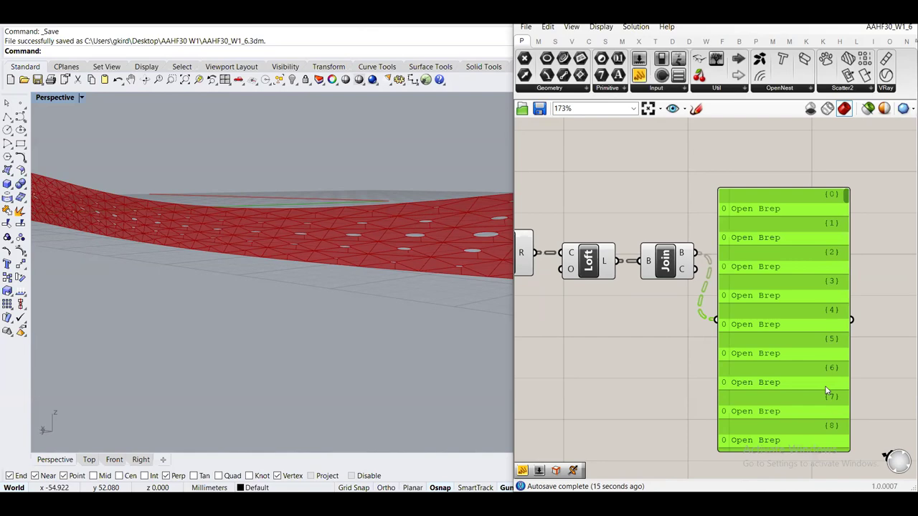
Flatten the Loft component's output so all lofted surfaces reach Brep Join as one list
right_drag(604, 307, 674, 303)
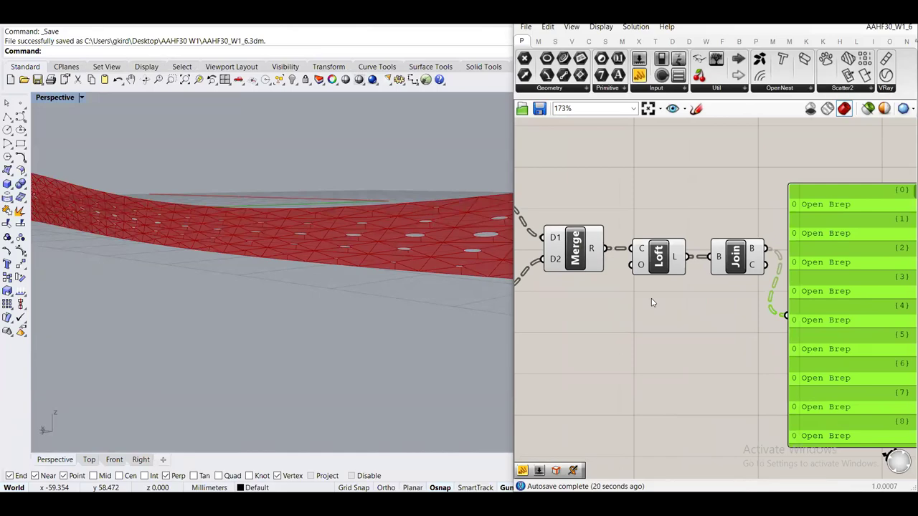
scroll(725, 261, up, 3)
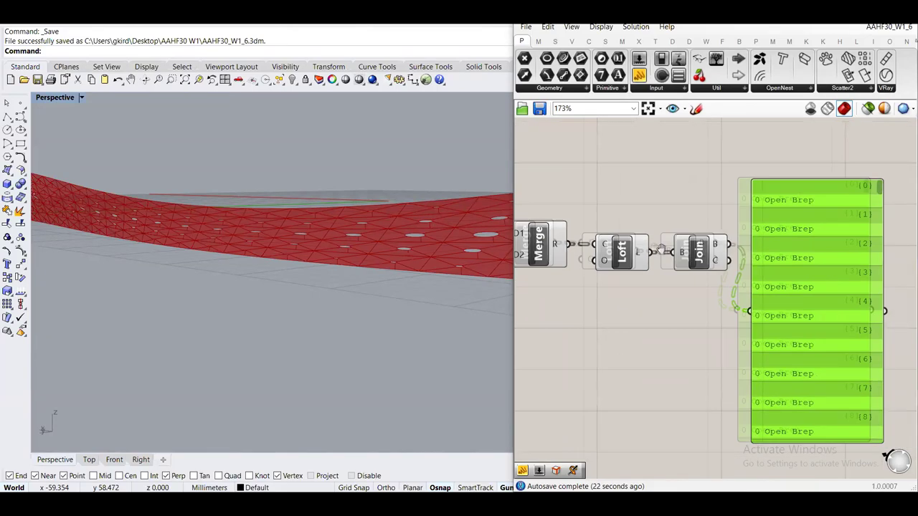
mouse_move(615, 257)
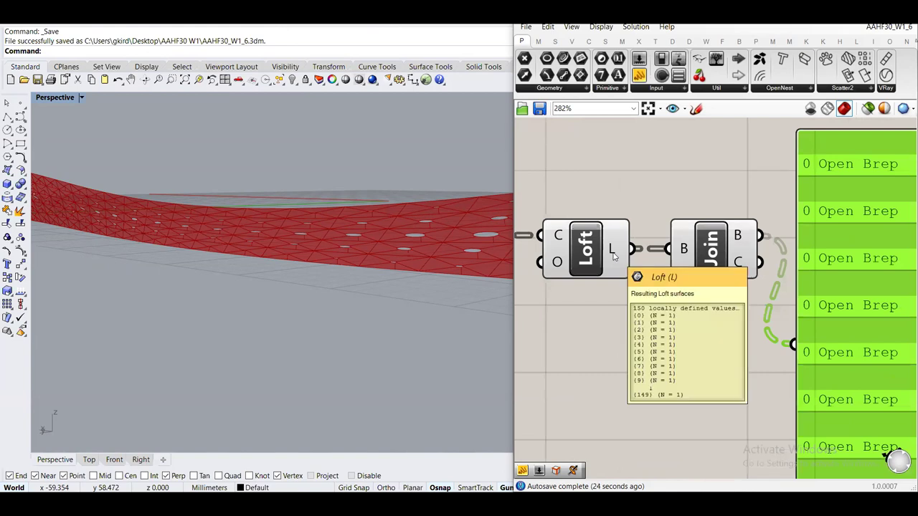
right_click(617, 259)
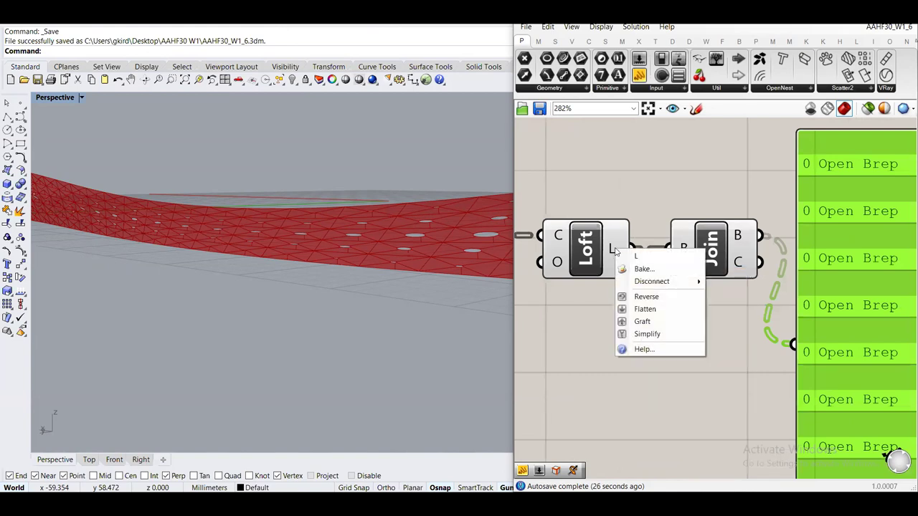
click(636, 310)
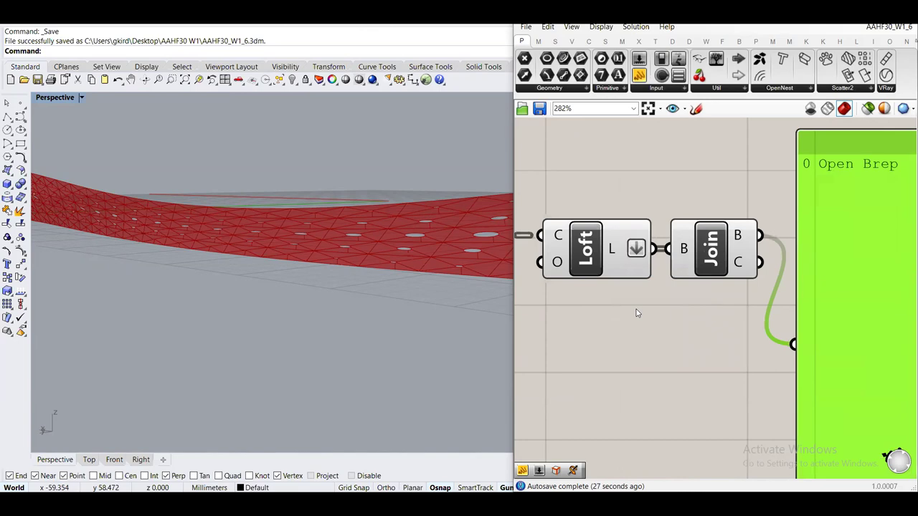
Shrink the results panel to a small box beside the Join component
scroll(637, 314, down, 3)
right_drag(743, 261, 646, 262)
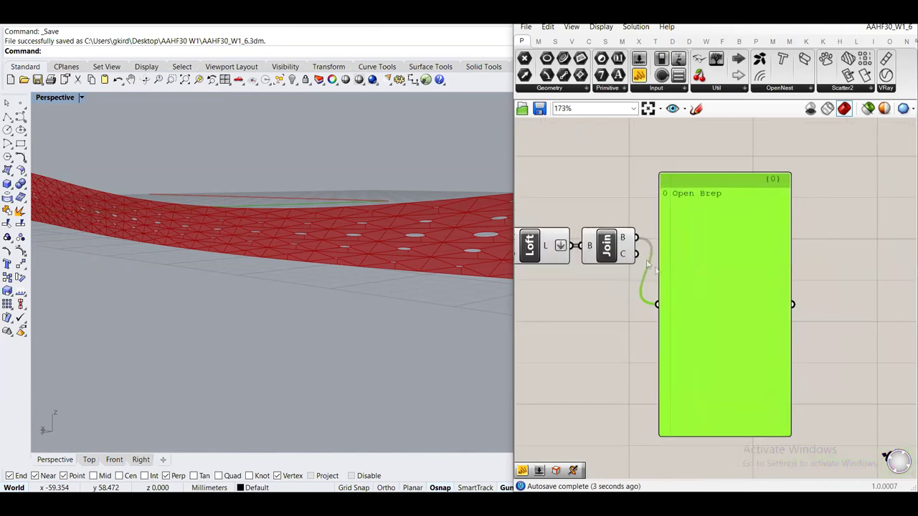
drag(709, 434, 746, 245)
right_drag(598, 318, 757, 297)
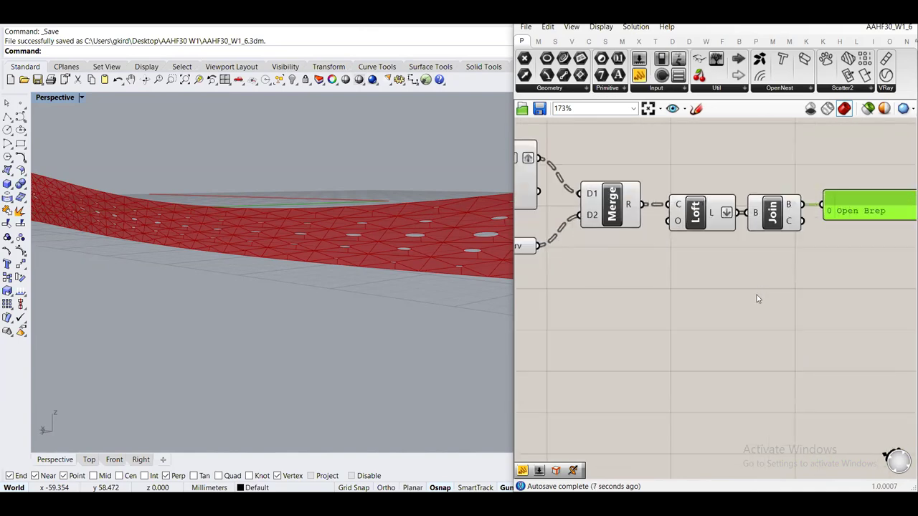
scroll(805, 217, up, 2)
click(689, 226)
click(687, 303)
Turn off the preview of the components upstream of Join, including Rot3D, Merge and Loft
scroll(687, 303, down, 8)
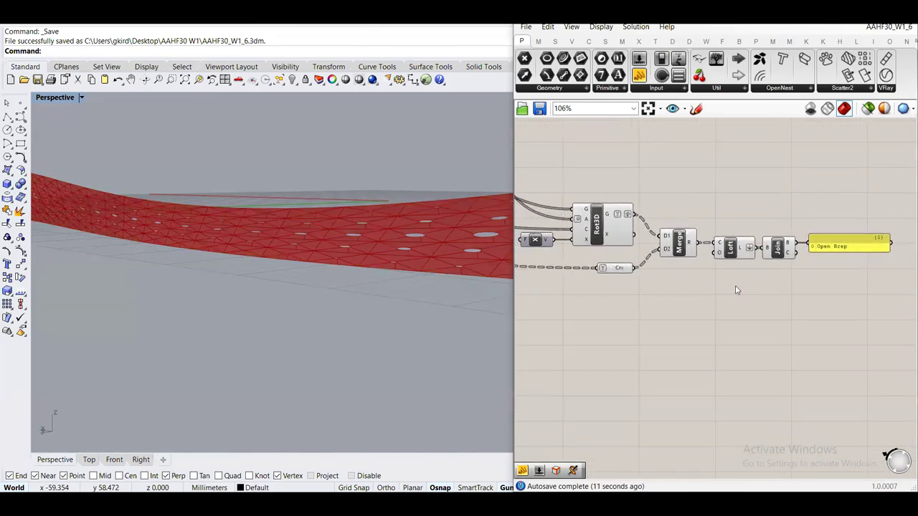
drag(735, 310, 641, 221)
middle_click(641, 221)
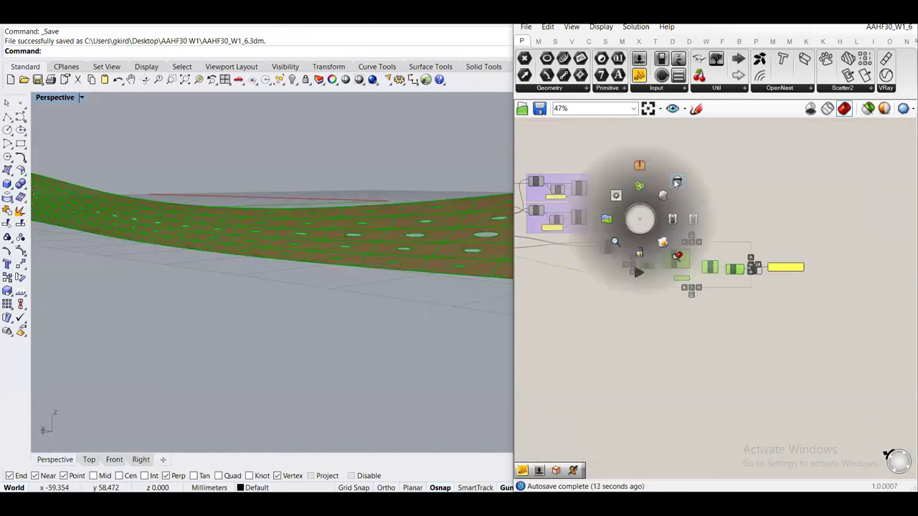
click(610, 236)
right_drag(610, 236, 856, 224)
drag(688, 285, 620, 203)
middle_click(620, 202)
click(658, 165)
right_drag(821, 251, 631, 219)
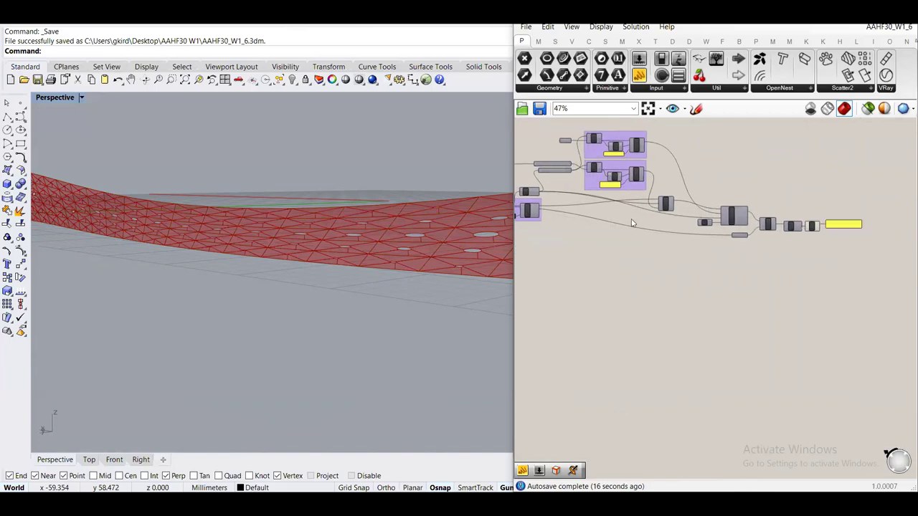
Bake the joined wall brep from the Join component onto the Default layer
right_drag(408, 221, 451, 222)
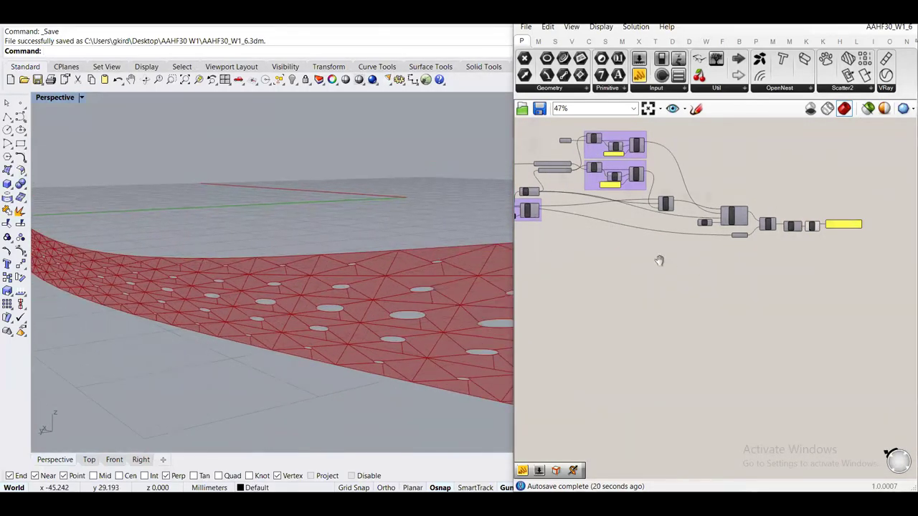
scroll(677, 201, up, 6)
scroll(719, 183, up, 2)
click(695, 199)
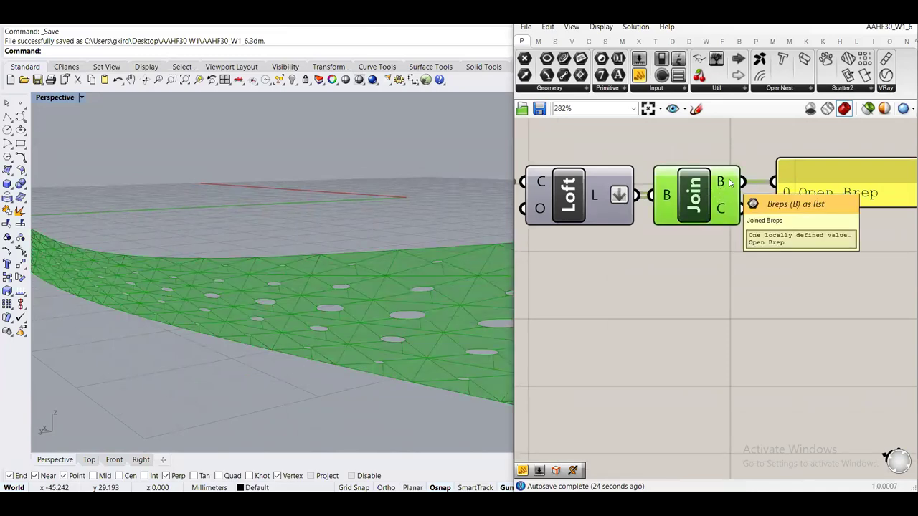
right_click(701, 191)
click(718, 235)
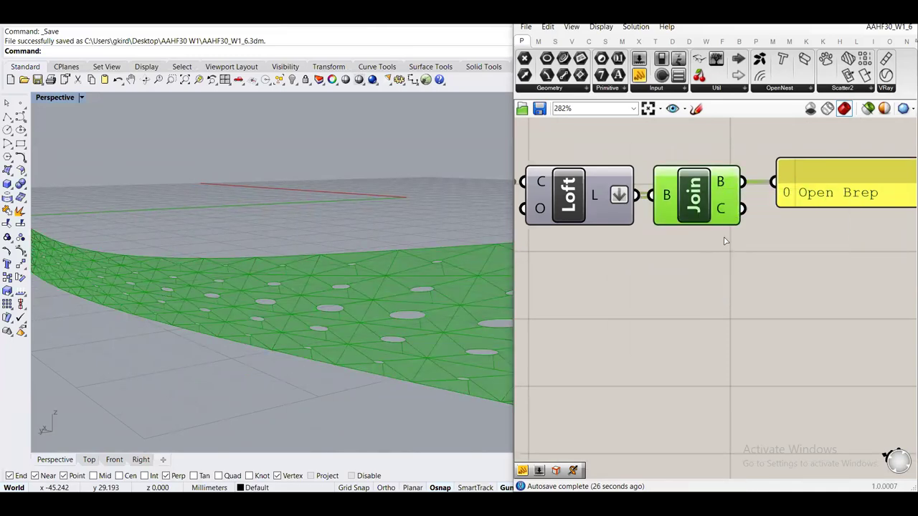
click(711, 152)
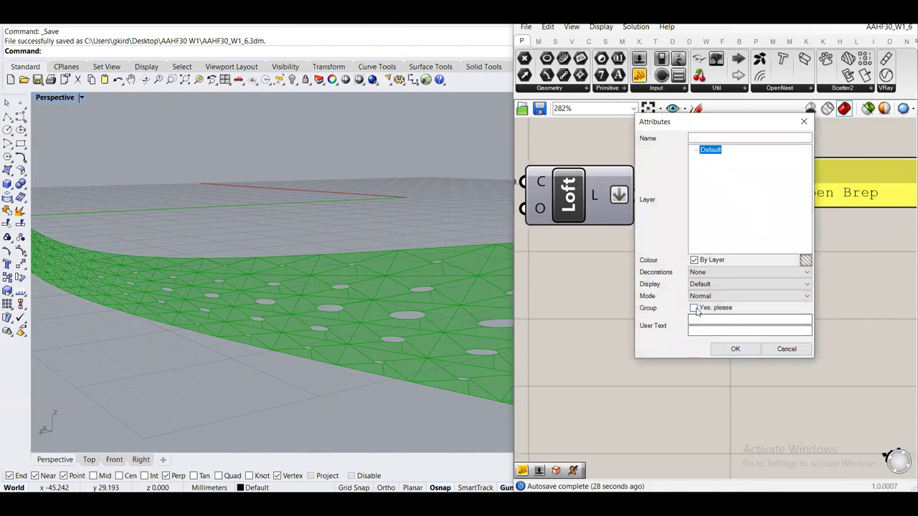
click(733, 349)
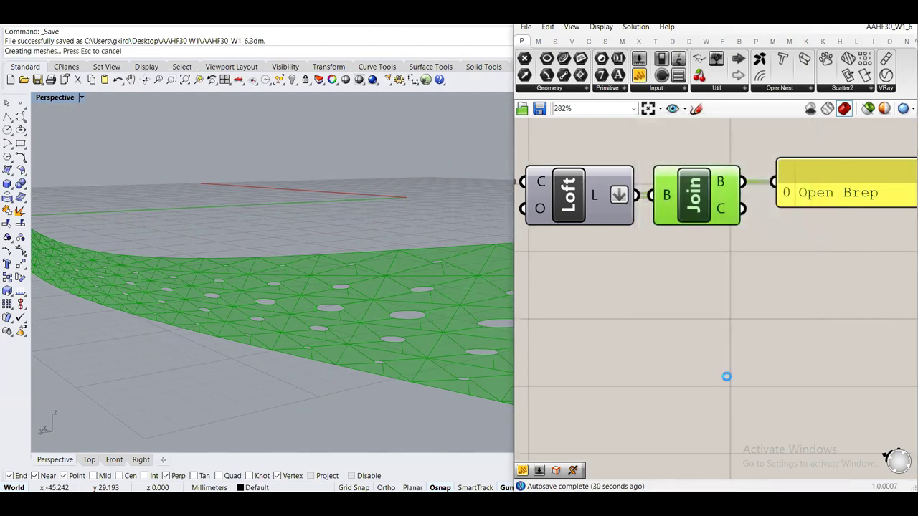
click(723, 359)
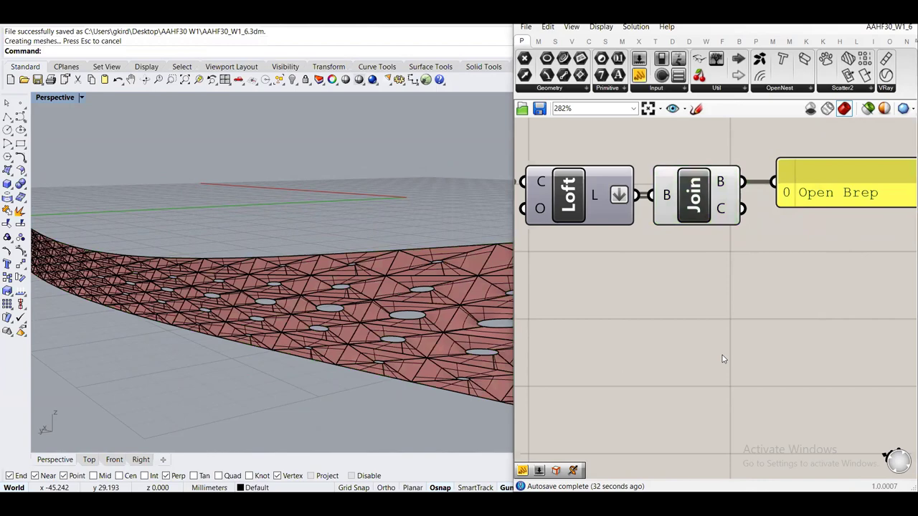
Turn off the preview of the Join component and collapse the Grasshopper window to reveal the full Rhino viewport
click(683, 187)
middle_click(683, 186)
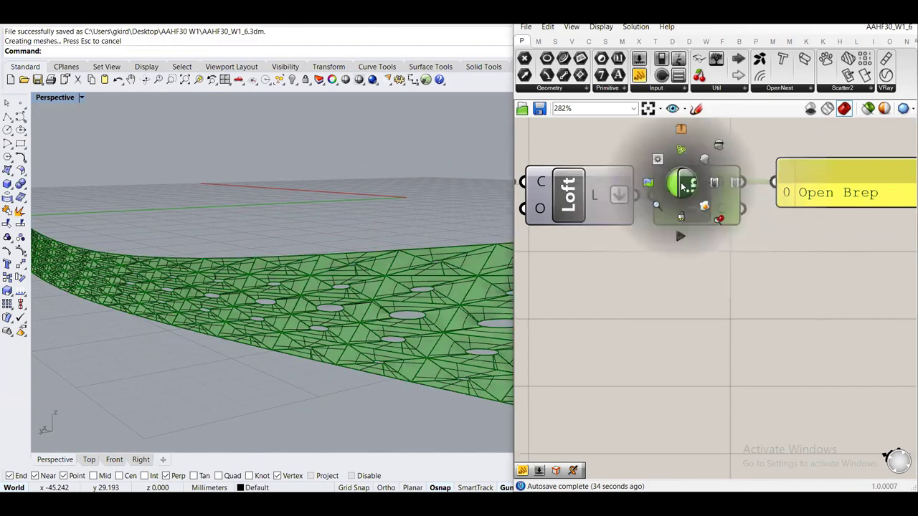
click(718, 147)
click(859, 27)
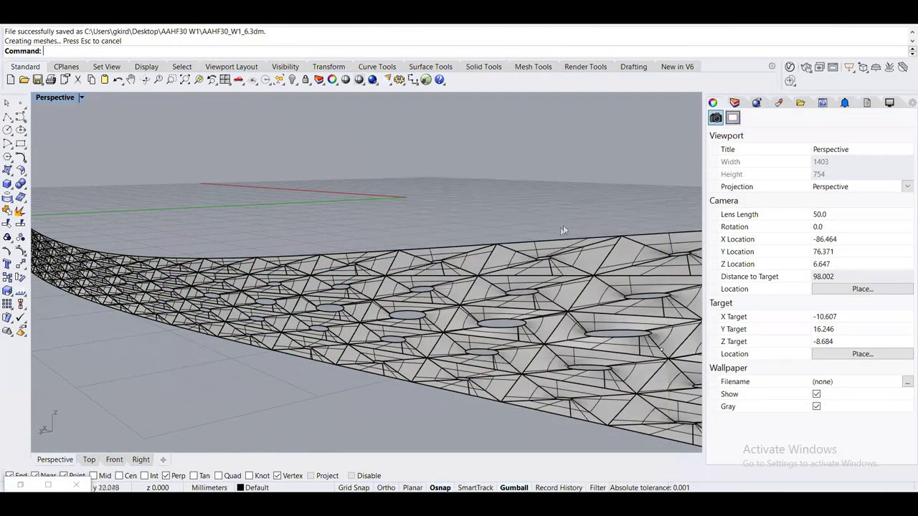
Show all hidden objects in the Rhino model around the baked paneled wall
right_drag(601, 324, 488, 246)
text(Show)
key(Return)
Hide the original plain trimmed wall surface that overlaps the baked paneled wall
right_drag(305, 206, 179, 240)
scroll(172, 245, up, 3)
click(298, 253)
click(321, 279)
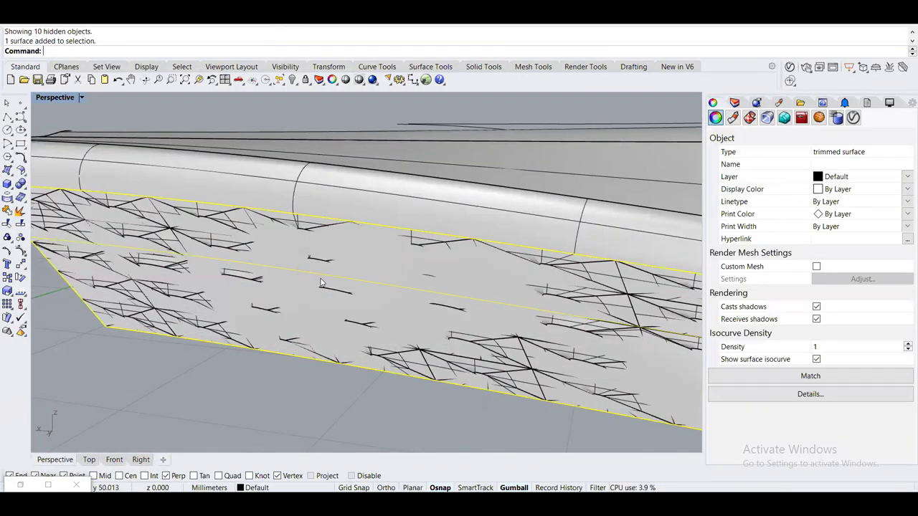
text(Hide)
key(Return)
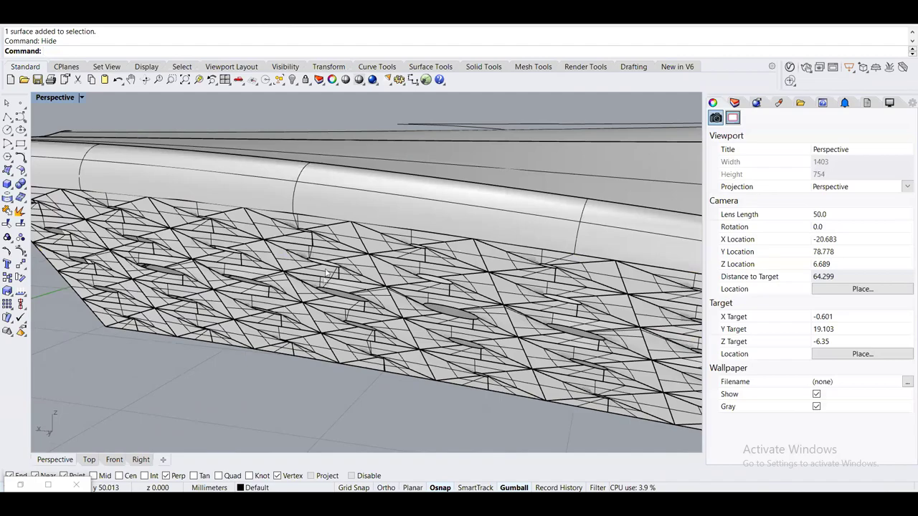
Join the baked paneled wall with the neighbouring roof polysurface into one open polysurface
scroll(321, 282, down, 3)
right_drag(402, 244, 457, 235)
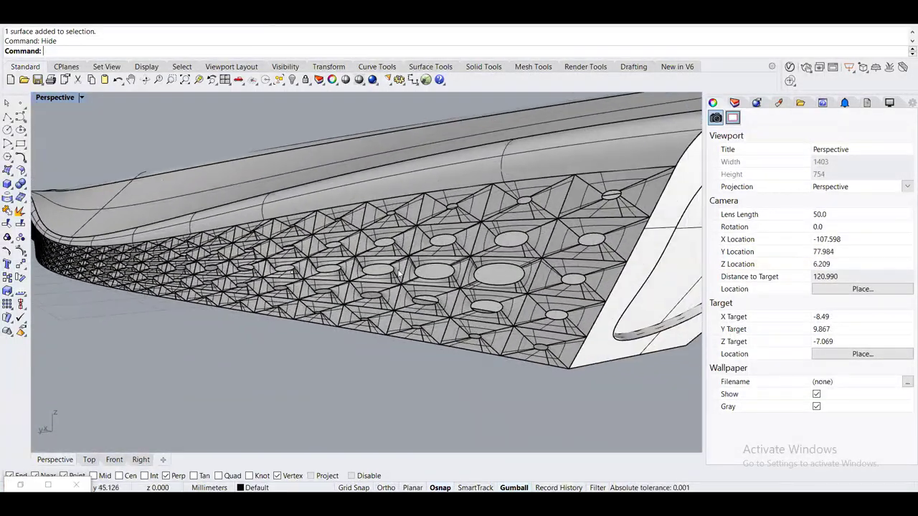
click(457, 234)
shift+click(399, 169)
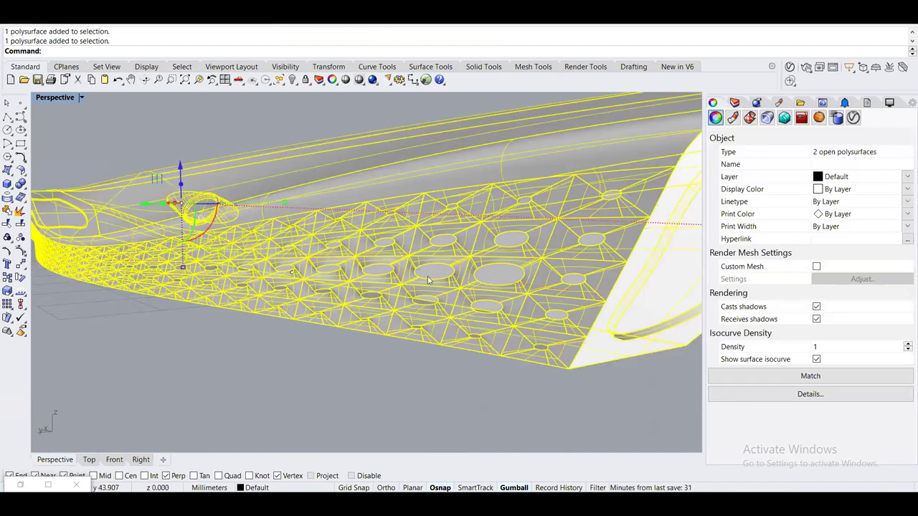
text(join)
key(Return)
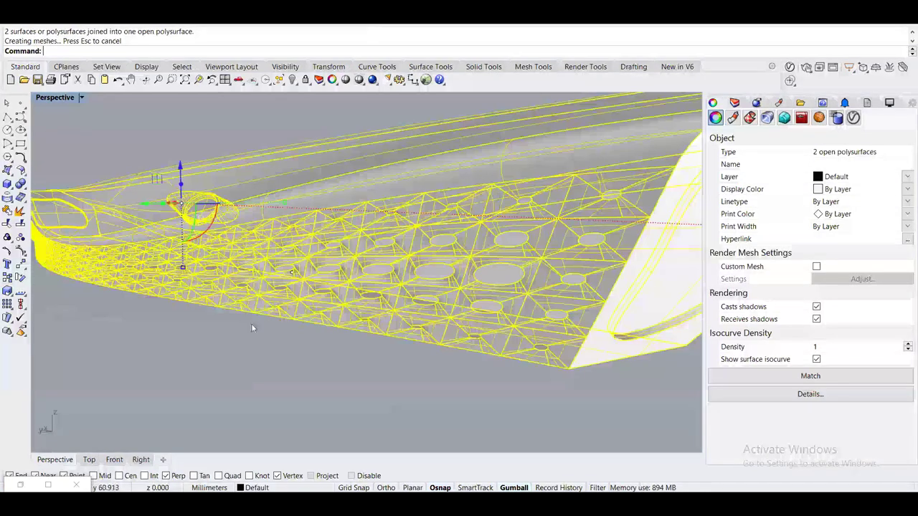
click(313, 365)
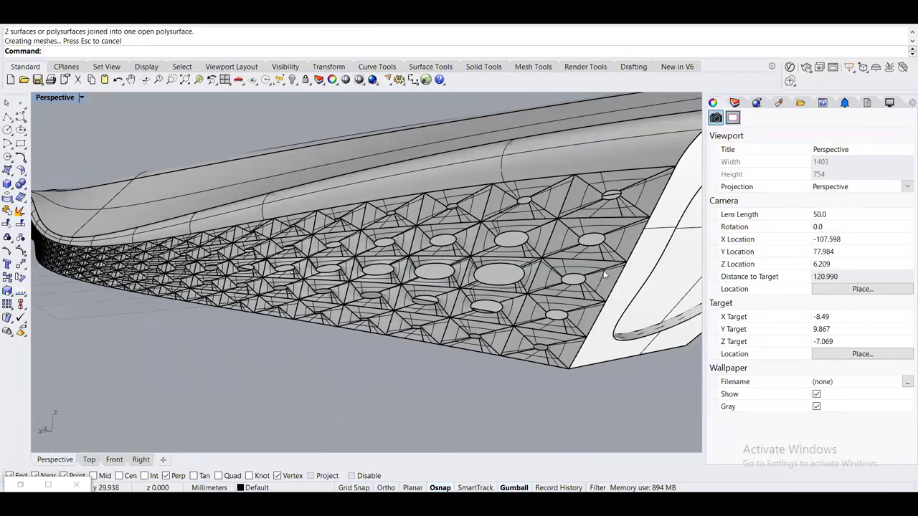
Inspect the reflections on the joined polysurface with an EMap environment map analysis, then close the analysis
right_drag(267, 264, 316, 246)
click(379, 205)
text(EMap)
key(Return)
drag(459, 76, 591, 87)
click(400, 324)
right_drag(382, 295, 376, 253)
scroll(377, 252, up, 3)
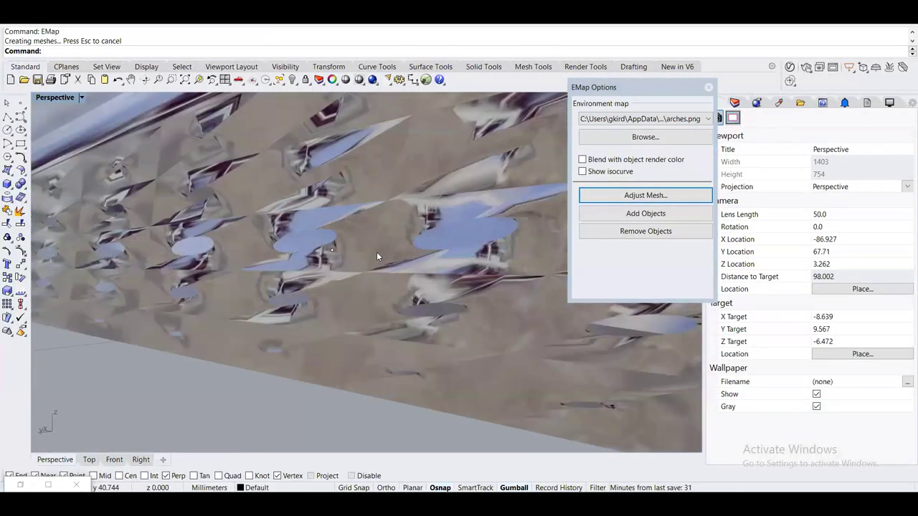
shift+right_drag(322, 257, 313, 201)
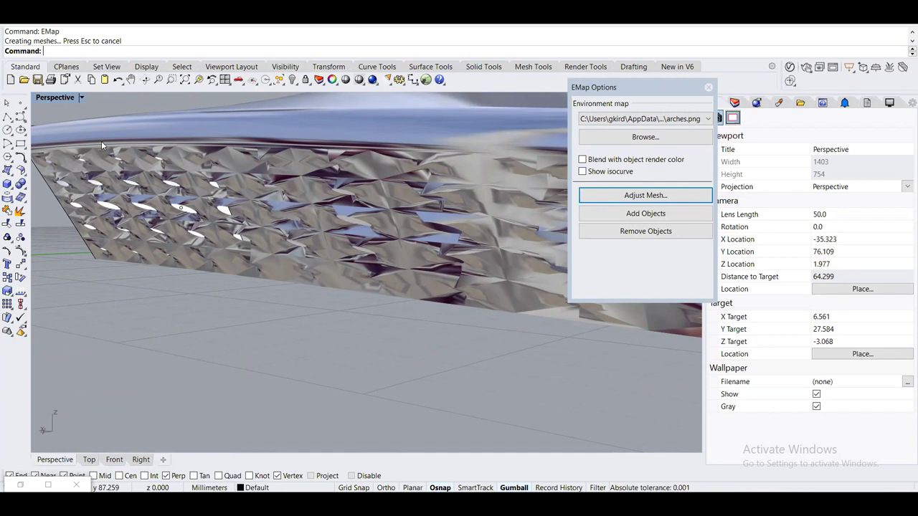
click(707, 88)
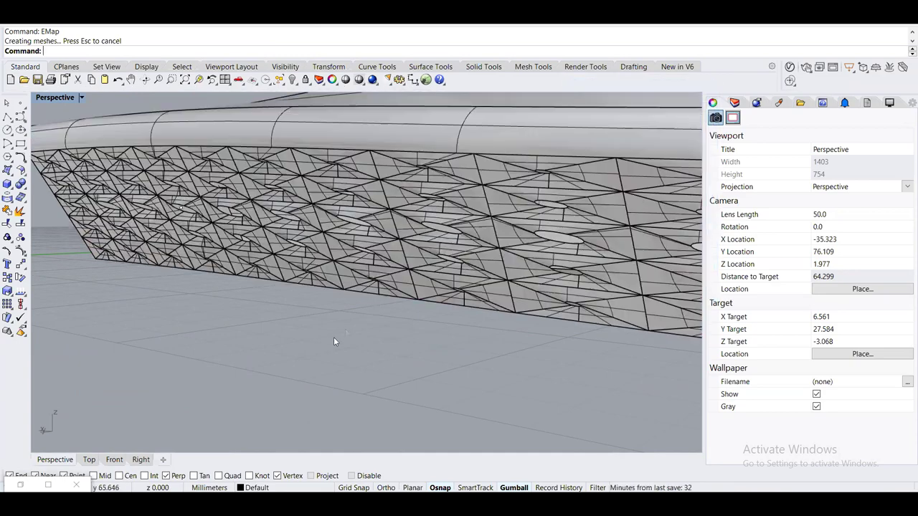
Set the Perspective viewport's display mode to Arctic and frame the whole building with its perforated wall
right_click(36, 92)
click(88, 198)
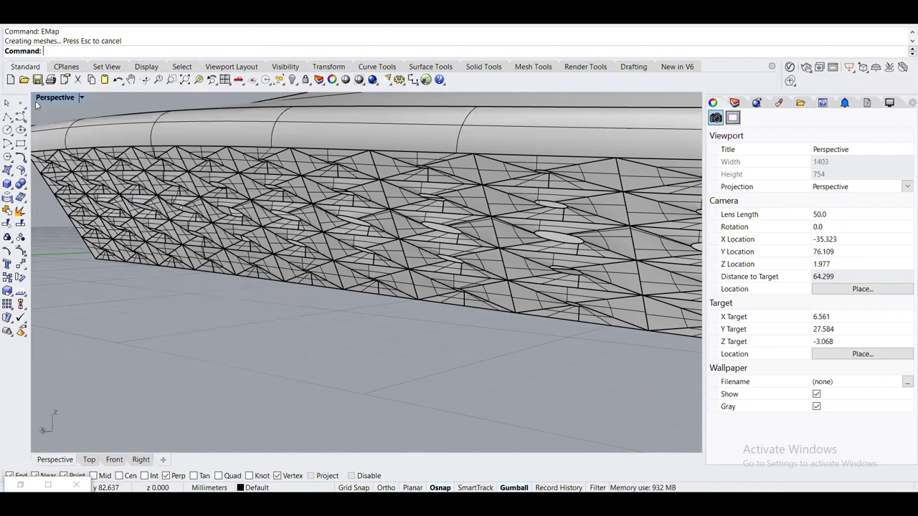
click(43, 98)
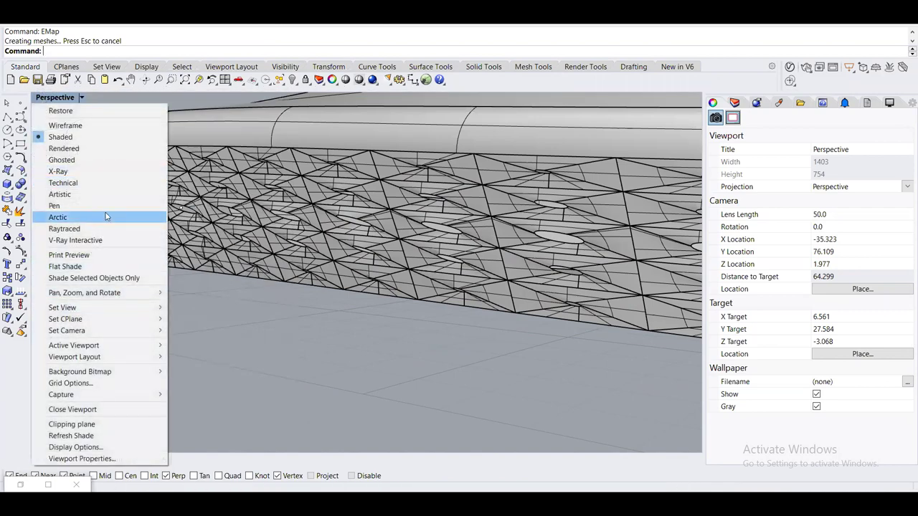
click(105, 216)
right_drag(337, 265, 481, 314)
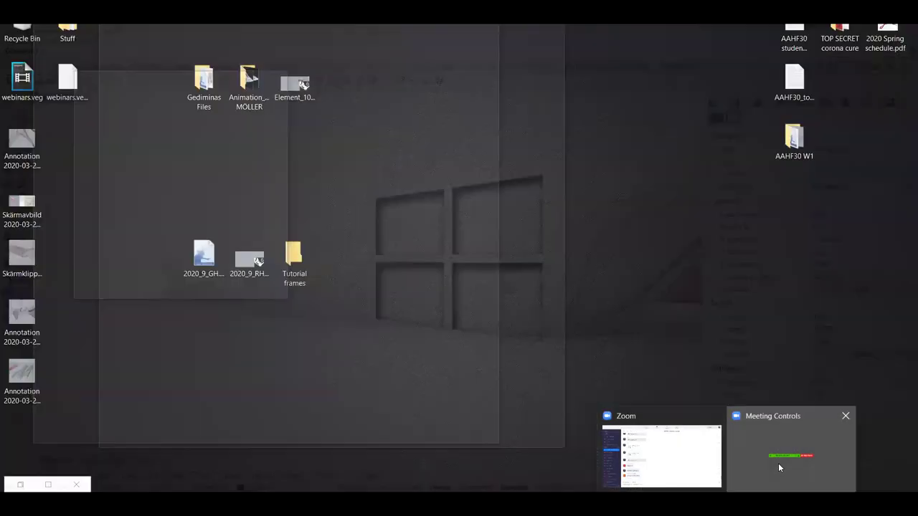
Switch to the Zoom meeting and save the shared screenshot Skärmklipp.PNG to the Desktop
click(778, 463)
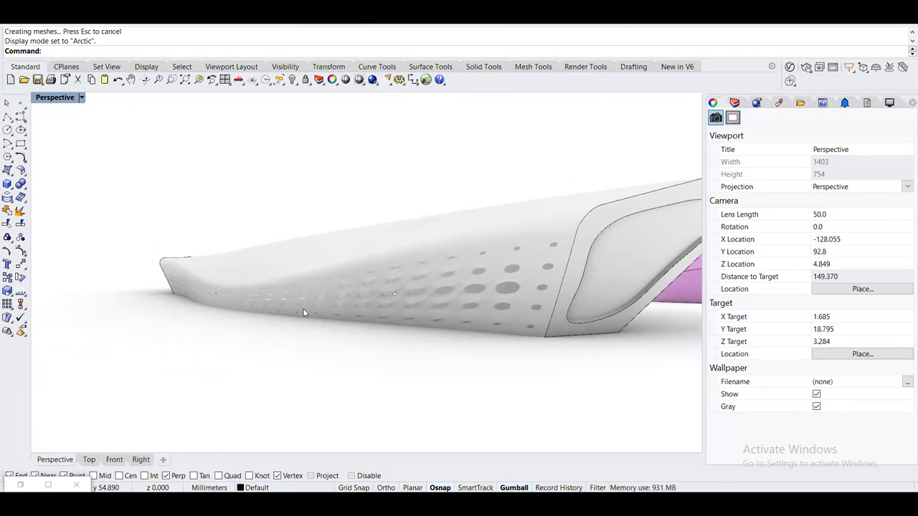
click(393, 305)
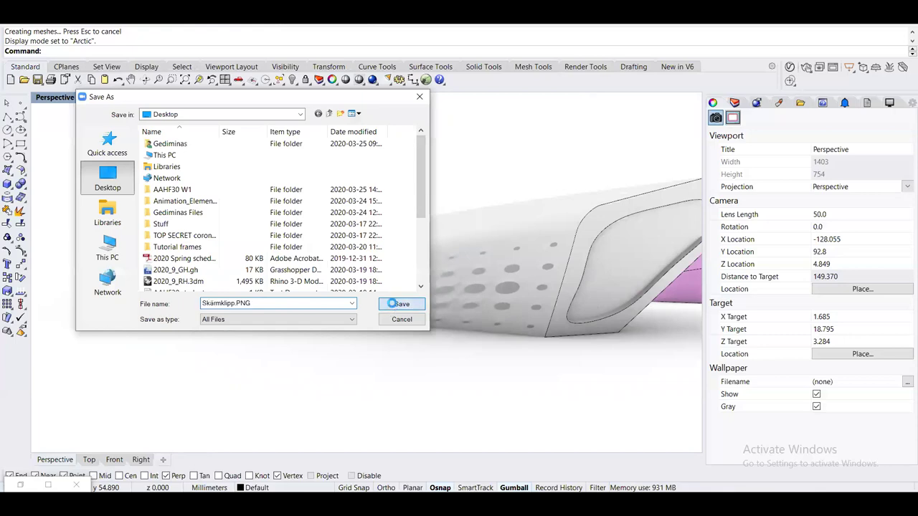
click(494, 258)
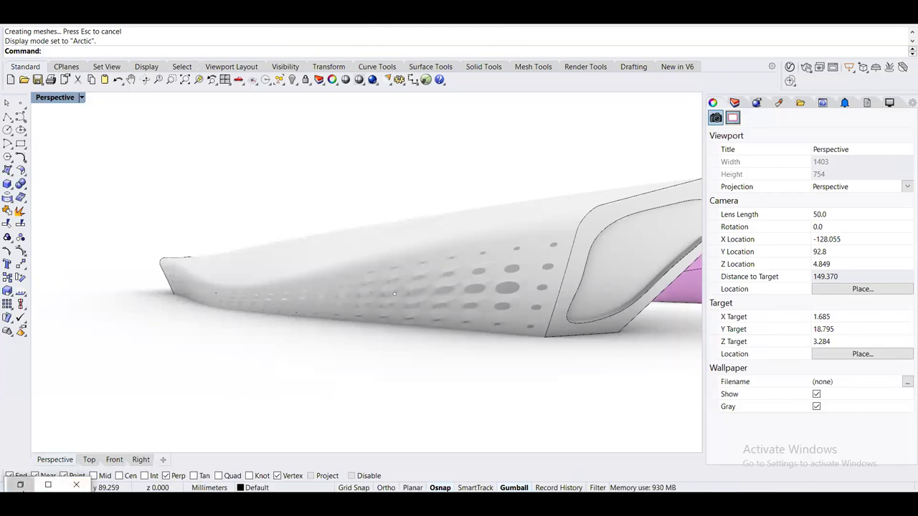
Restore the Grasshopper window with the Rot3D component in view and widen it over the Rhino viewport
click(48, 485)
scroll(699, 335, up, 5)
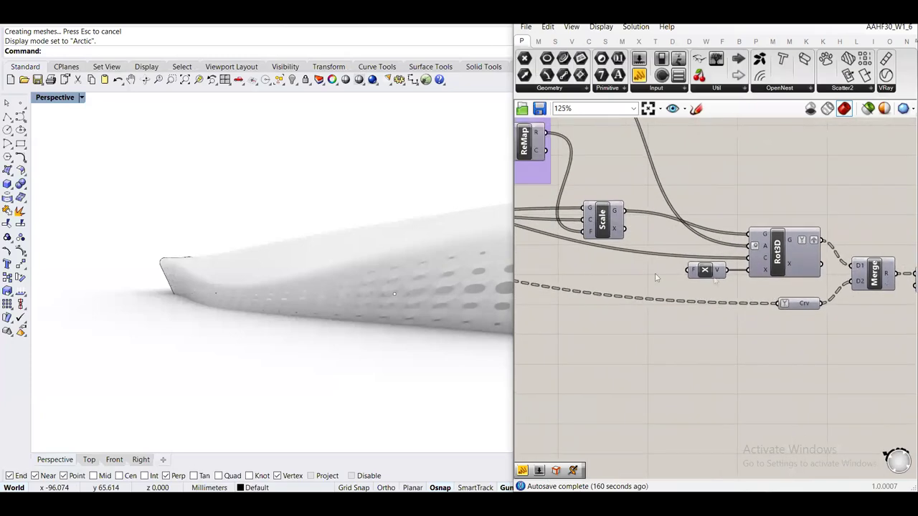
scroll(653, 335, up, 2)
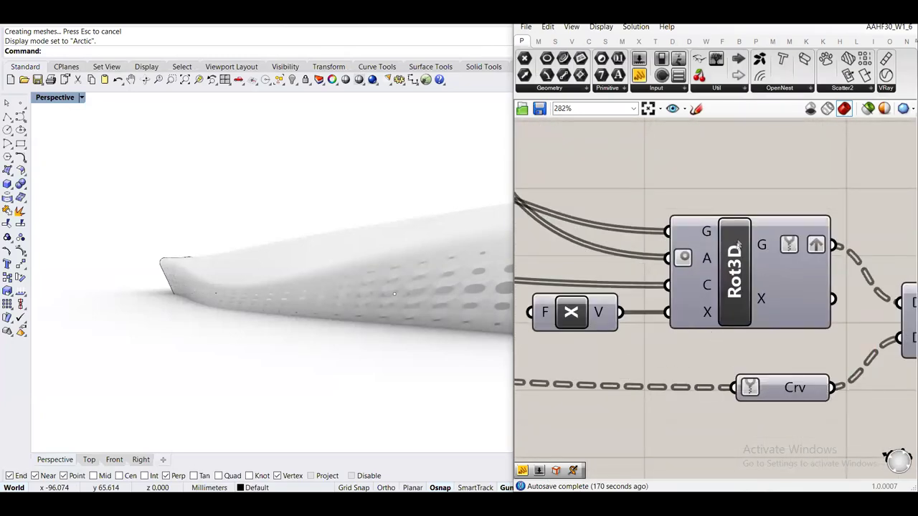
scroll(739, 245, down, 1)
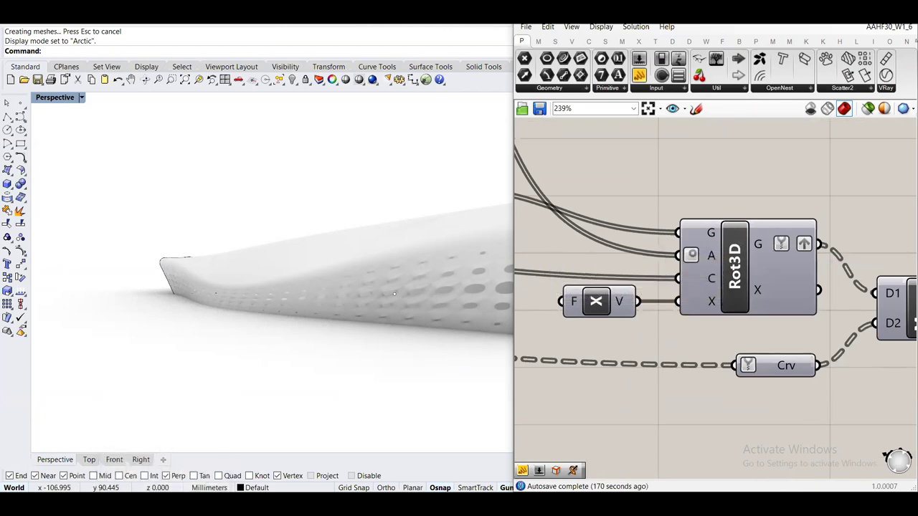
mouse_move(664, 453)
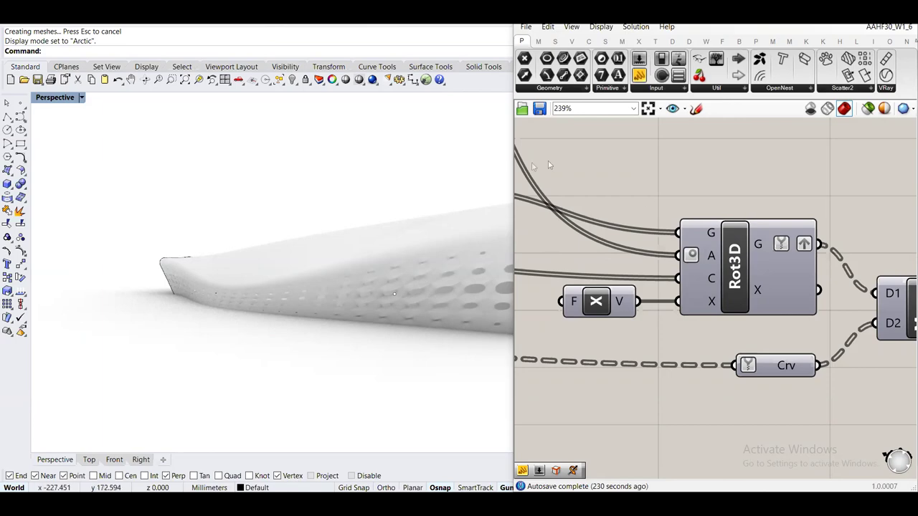
drag(511, 153, 350, 152)
Examine the Average and Nurbs components that supply the panel center points and curves to Scale and Rot3D
scroll(645, 258, down, 5)
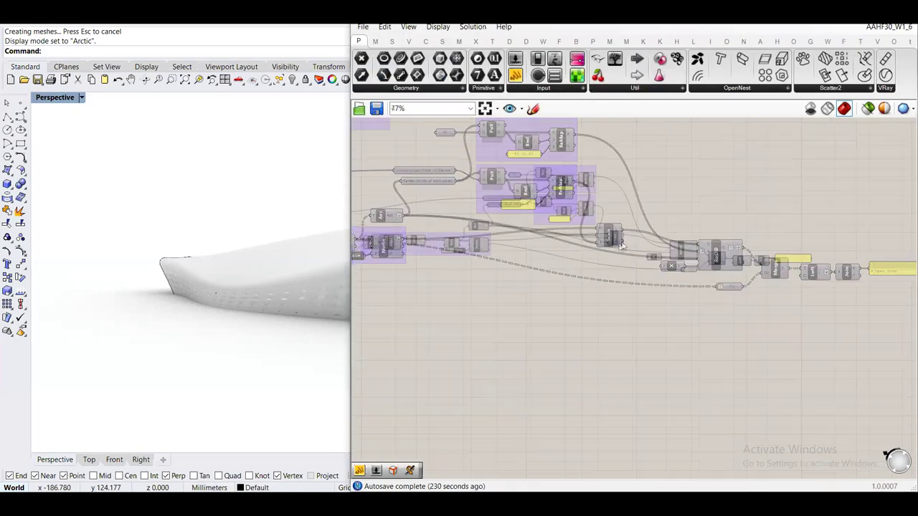
scroll(657, 253, up, 4)
scroll(657, 252, up, 5)
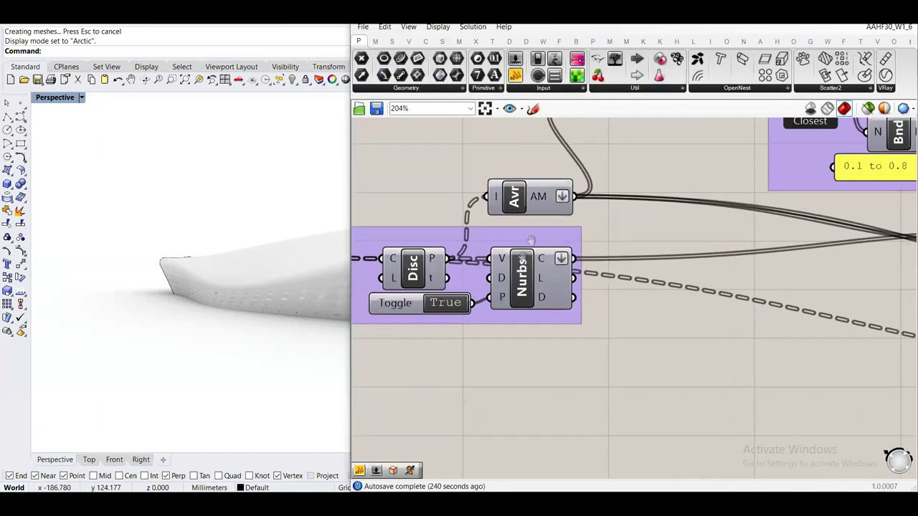
click(515, 223)
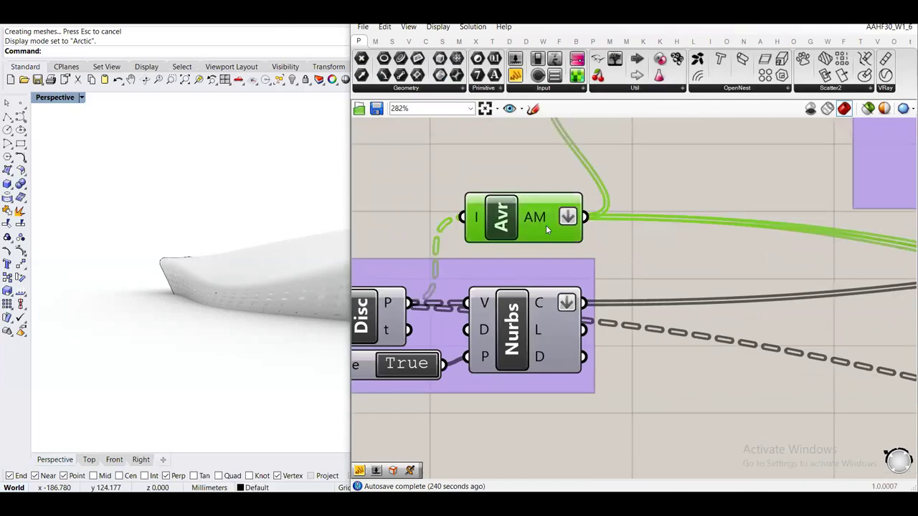
click(551, 303)
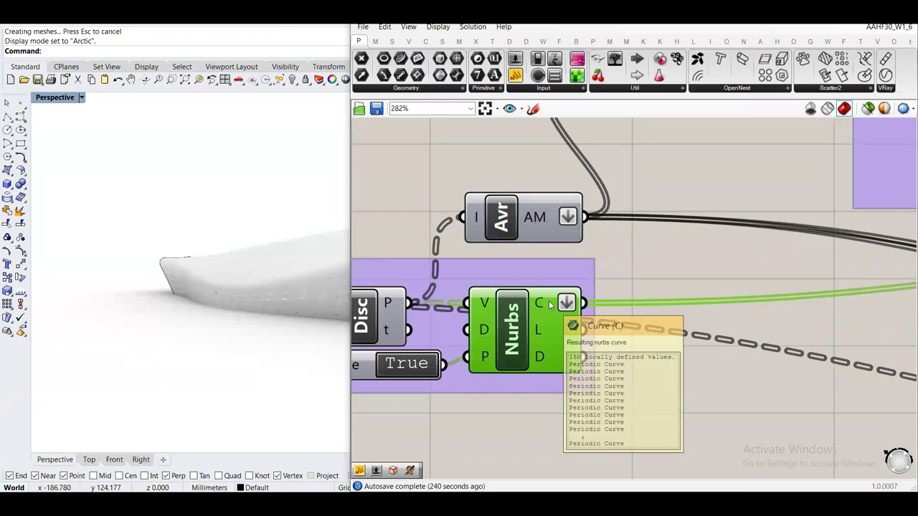
drag(424, 139, 667, 395)
click(461, 177)
drag(429, 158, 623, 364)
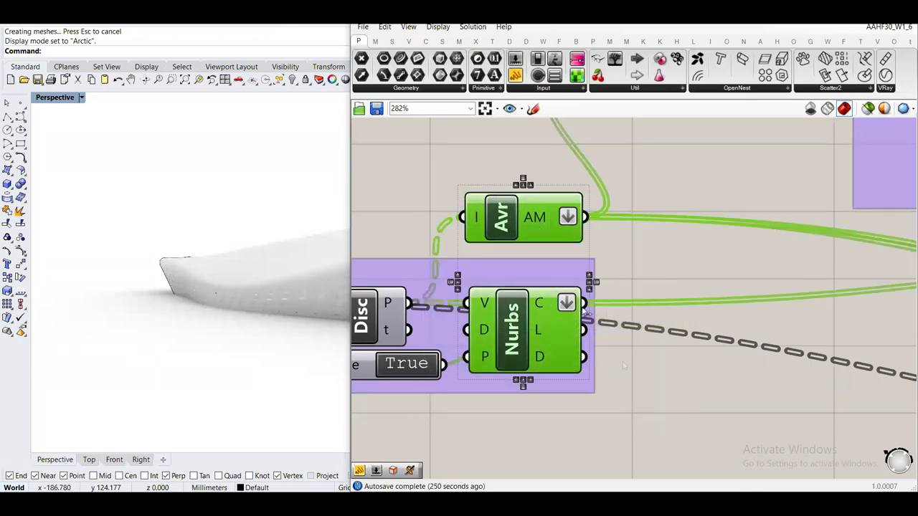
drag(429, 143, 644, 459)
click(664, 260)
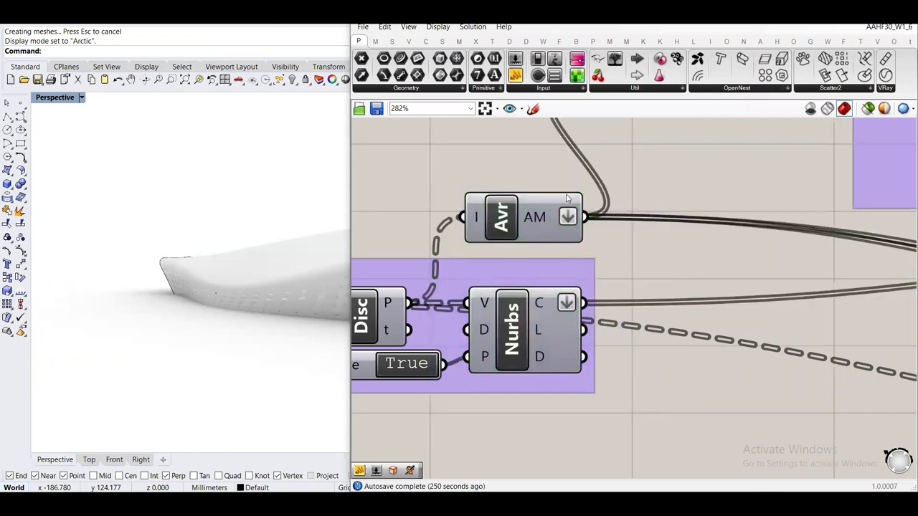
Check the Flatten option on the Average component's AM output and the Nurbs component's C output
right_click(552, 216)
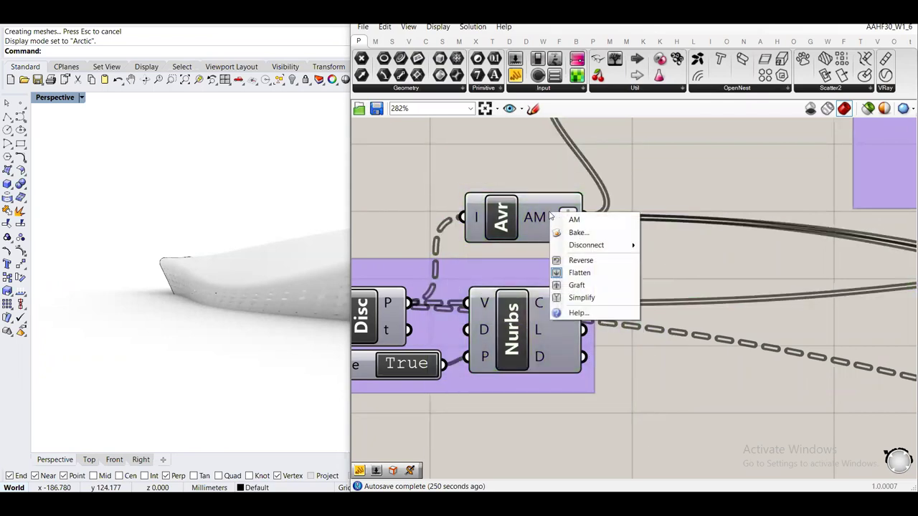
right_click(566, 302)
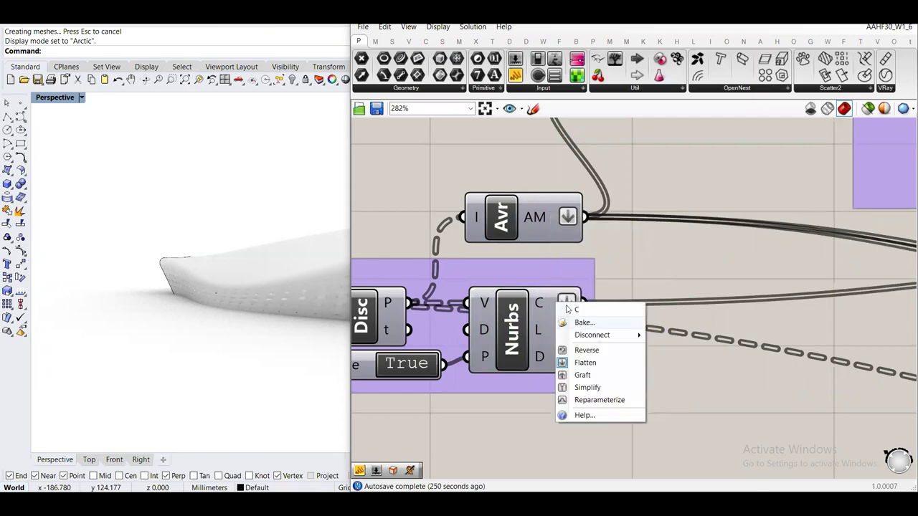
click(663, 248)
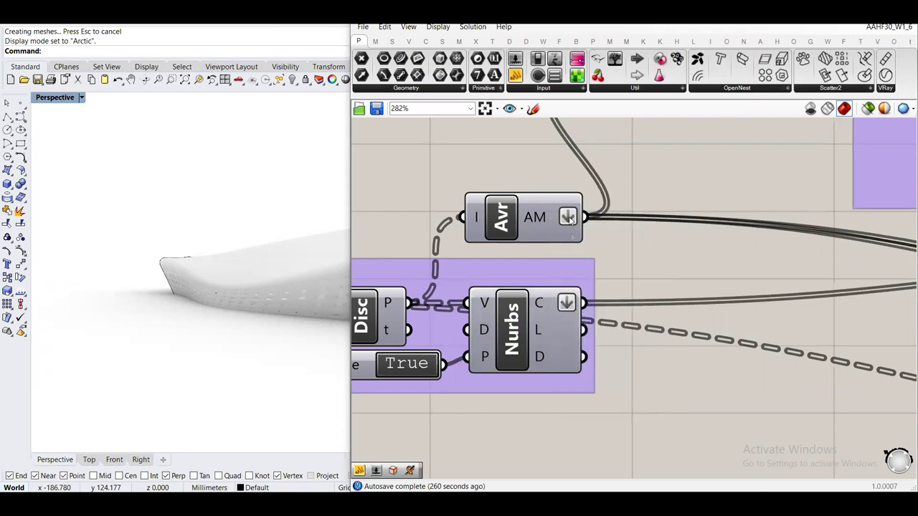
scroll(576, 298, down, 1)
scroll(576, 299, down, 4)
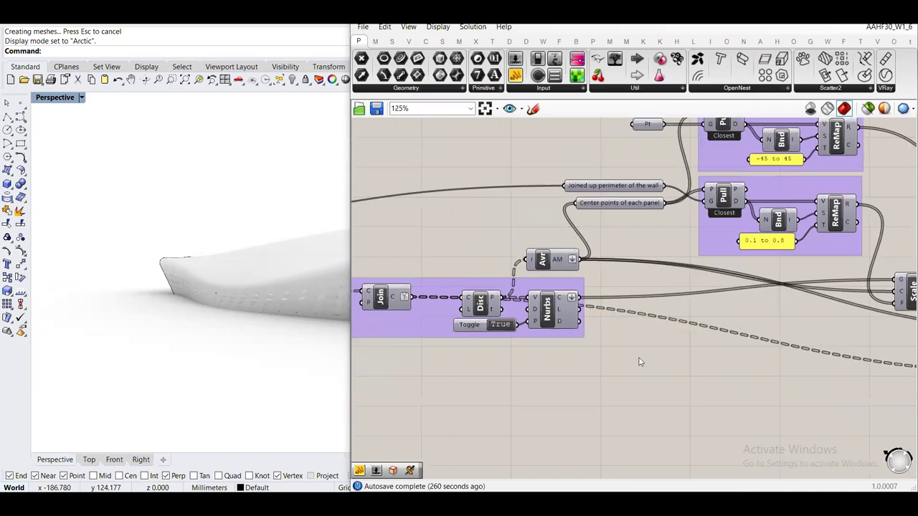
right_drag(615, 344, 563, 373)
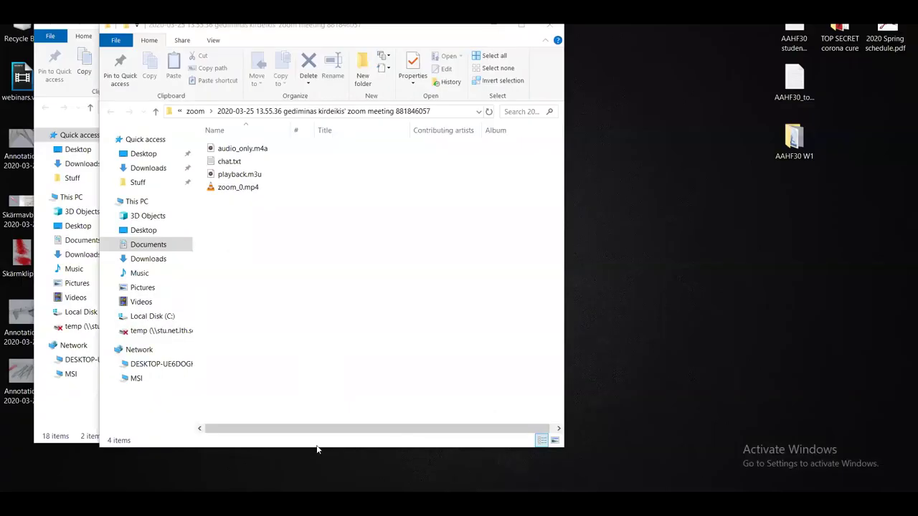
Save the shared screenshot Skärmklipp 1.PNG to the Desktop, view its Grasshopper definition and close the image
key(ctrl+s)
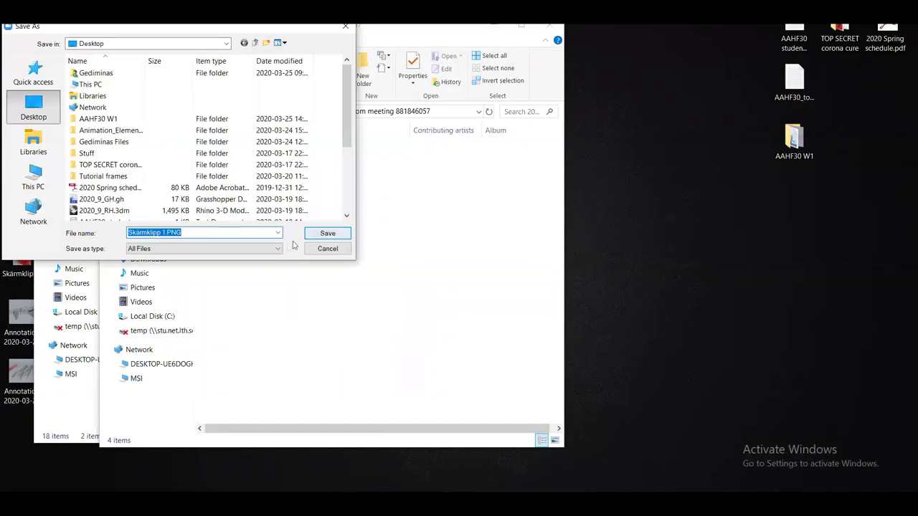
click(313, 234)
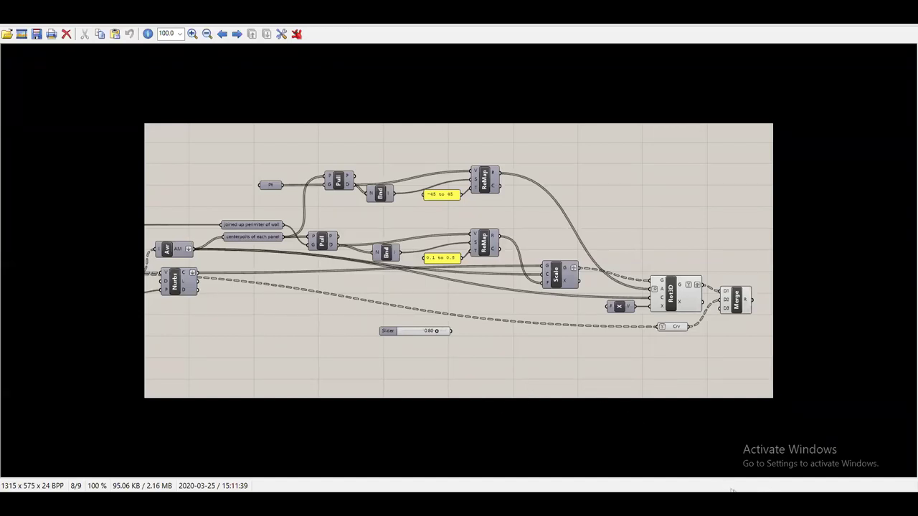
key(Escape)
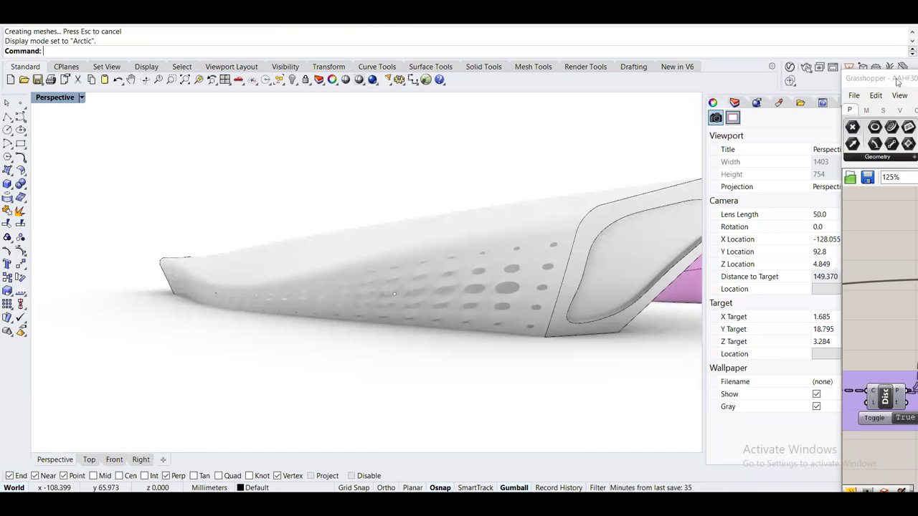
Dock the Grasshopper window beside the Rhino viewport and examine the Scale and Rot3D components' G outputs and their data-tree modifiers
key(super+Right)
scroll(635, 290, up, 8)
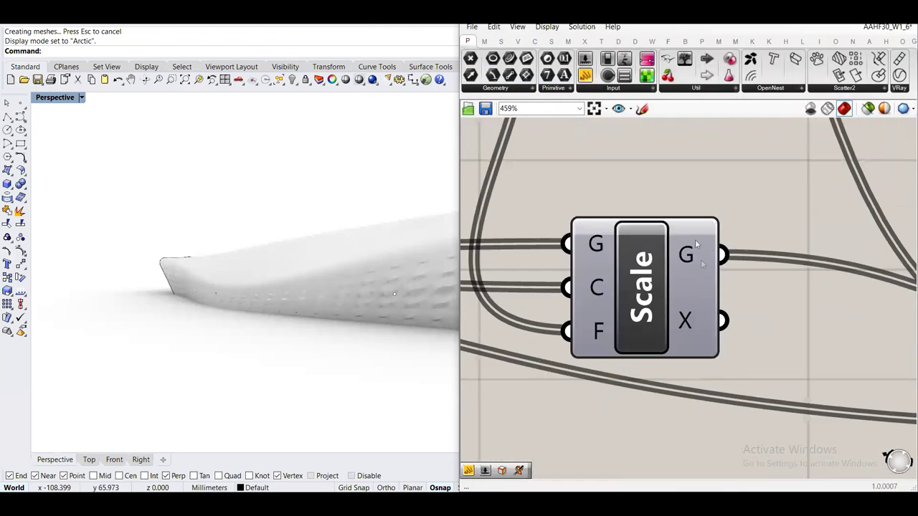
scroll(692, 262, down, 6)
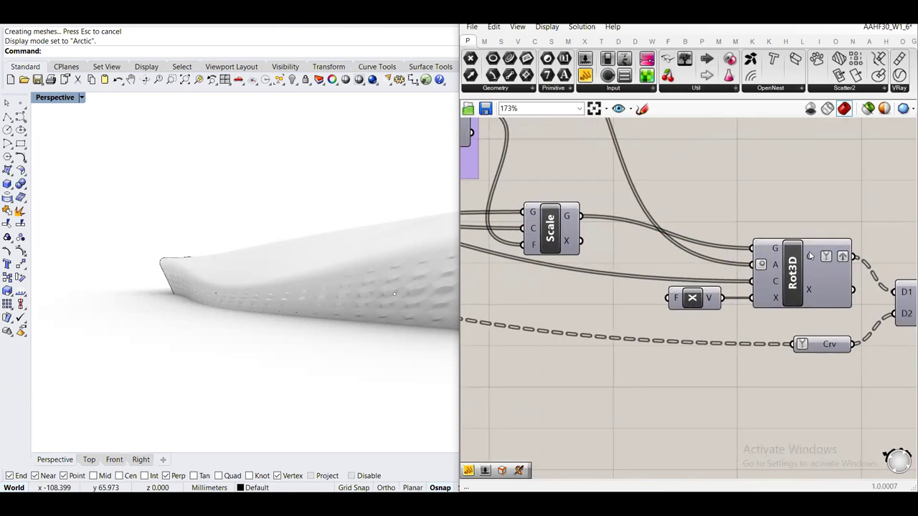
scroll(830, 263, up, 4)
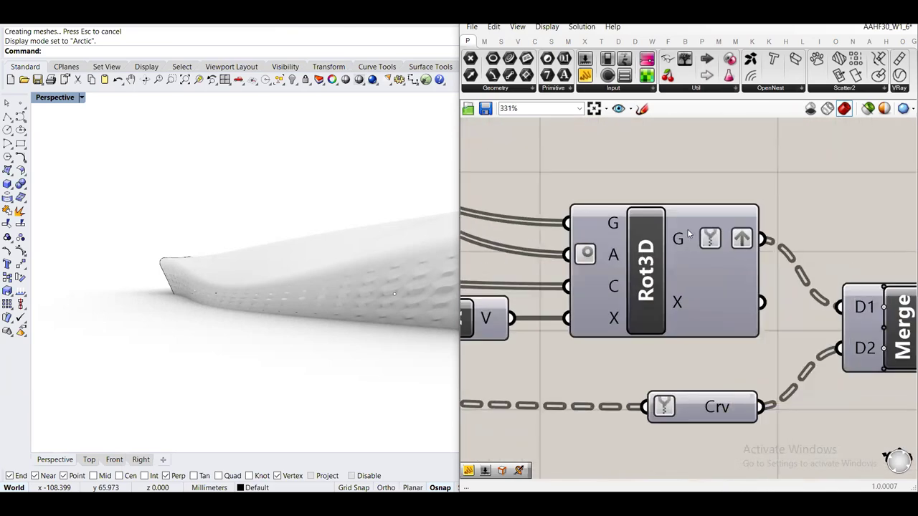
scroll(722, 223, down, 3)
scroll(726, 240, up, 3)
scroll(725, 240, down, 2)
right_drag(621, 251, 779, 262)
scroll(567, 208, up, 4)
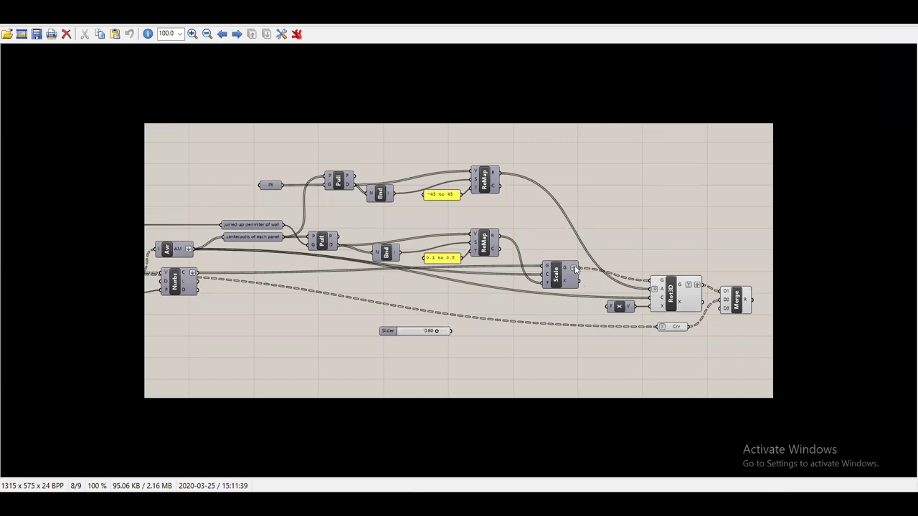
View the shared screenshots of the participant's Grasshopper definition and paneled wall, and close the image viewer
key(space)
key(space)
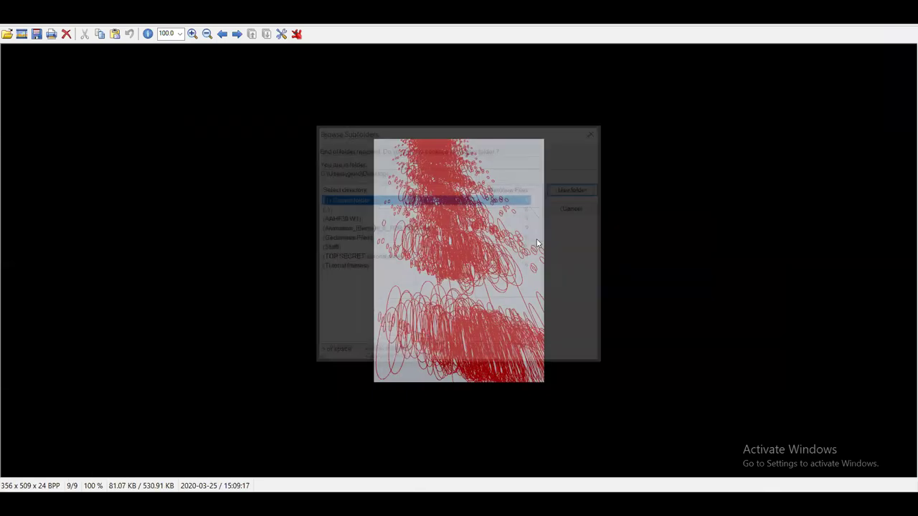
click(574, 207)
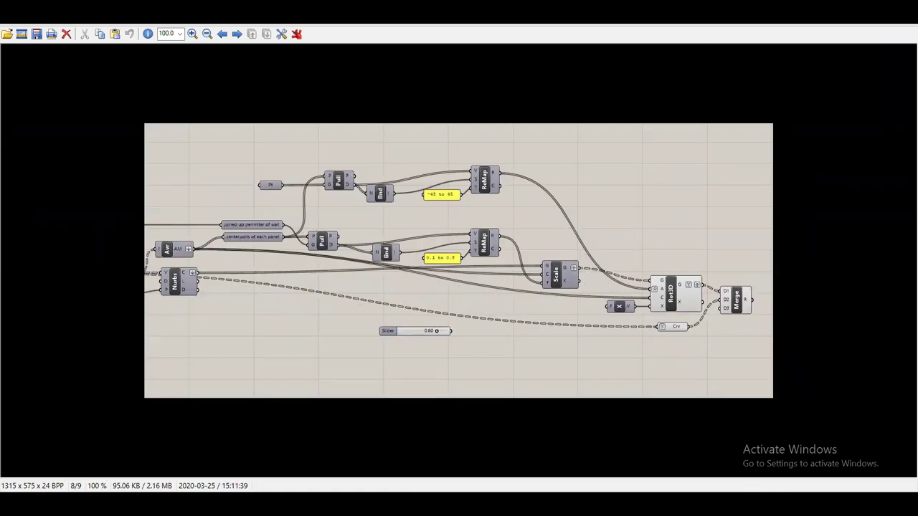
key(Escape)
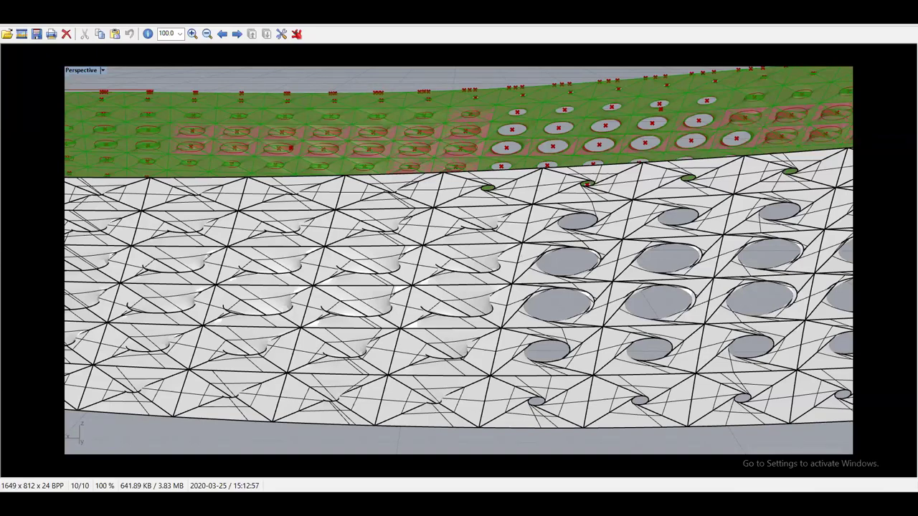
click(746, 441)
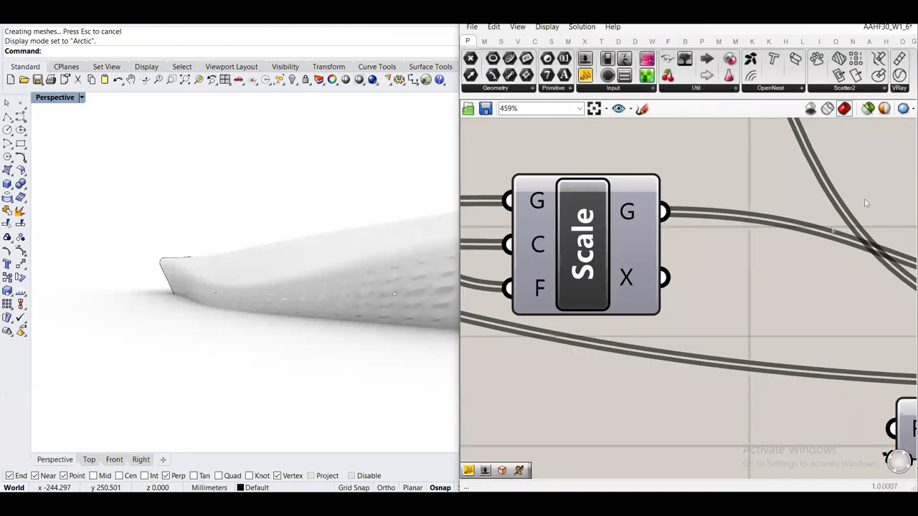
Examine the options available on the Loft component's O input
drag(882, 79, 917, 79)
scroll(677, 286, down, 5)
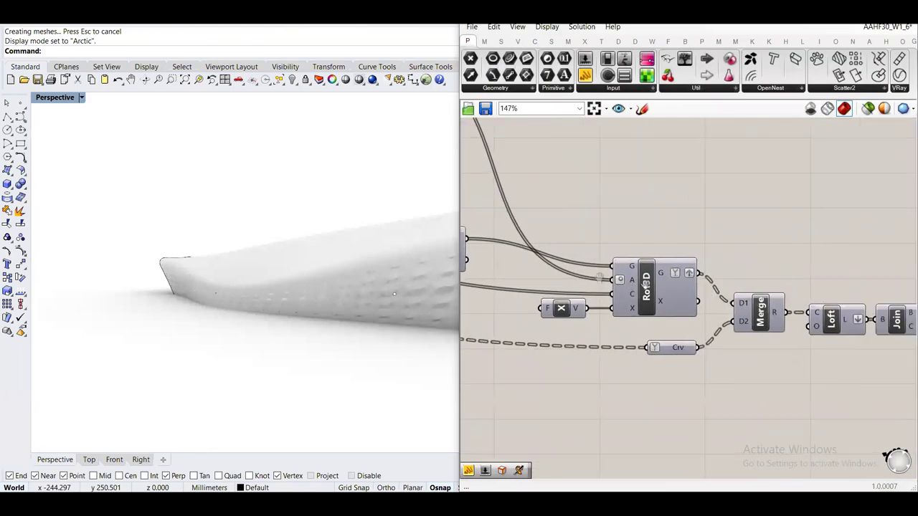
right_drag(677, 287, 391, 265)
scroll(660, 298, up, 5)
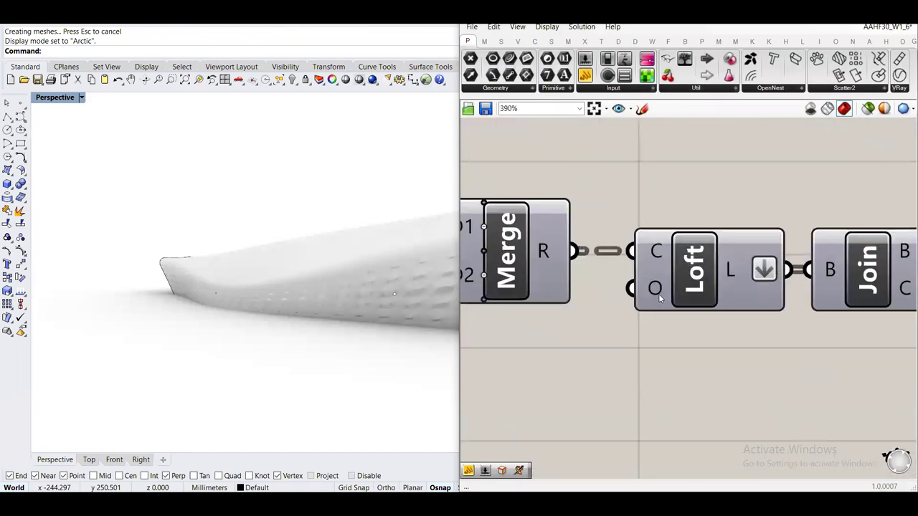
right_click(656, 297)
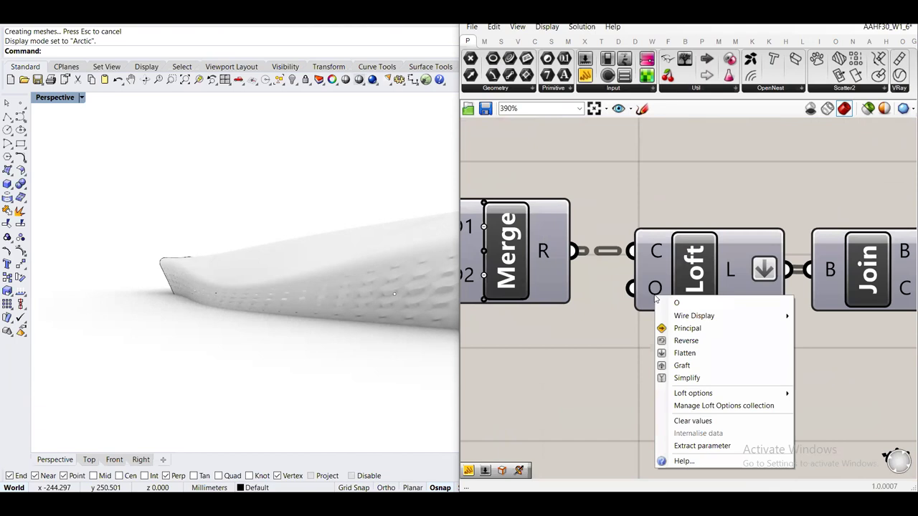
mouse_move(690, 396)
click(551, 407)
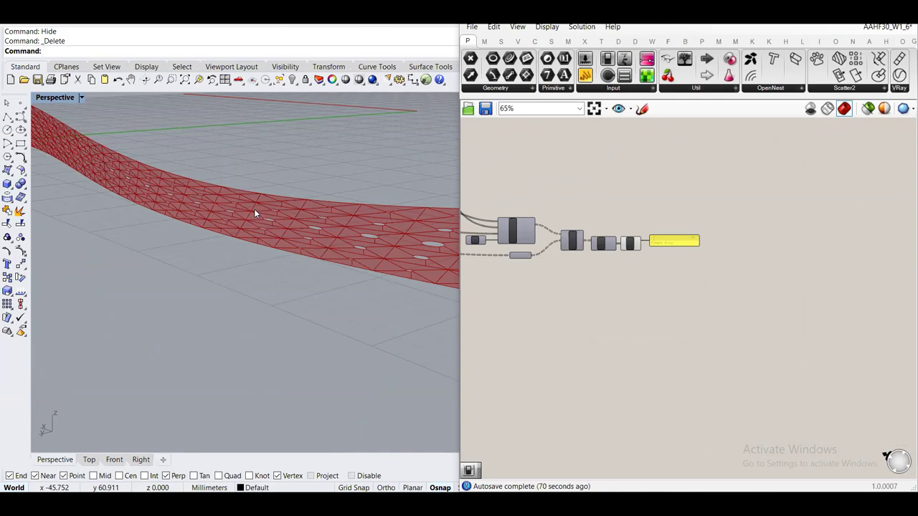
Show all hidden objects of the building around the paneled wall preview in Rhino
scroll(284, 225, down, 3)
right_drag(284, 225, 273, 280)
scroll(652, 278, up, 2)
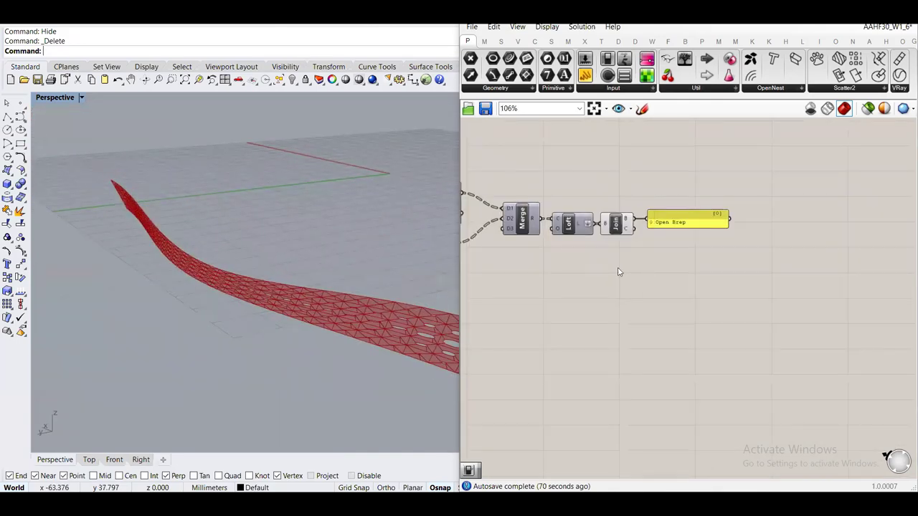
right_drag(343, 244, 201, 201)
right_drag(449, 259, 214, 210)
text(show)
key(Return)
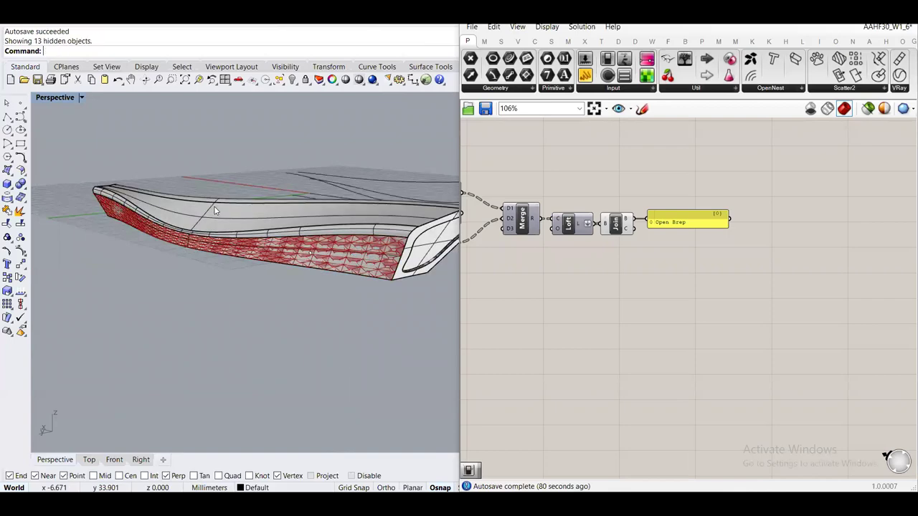
right_drag(213, 206, 292, 239)
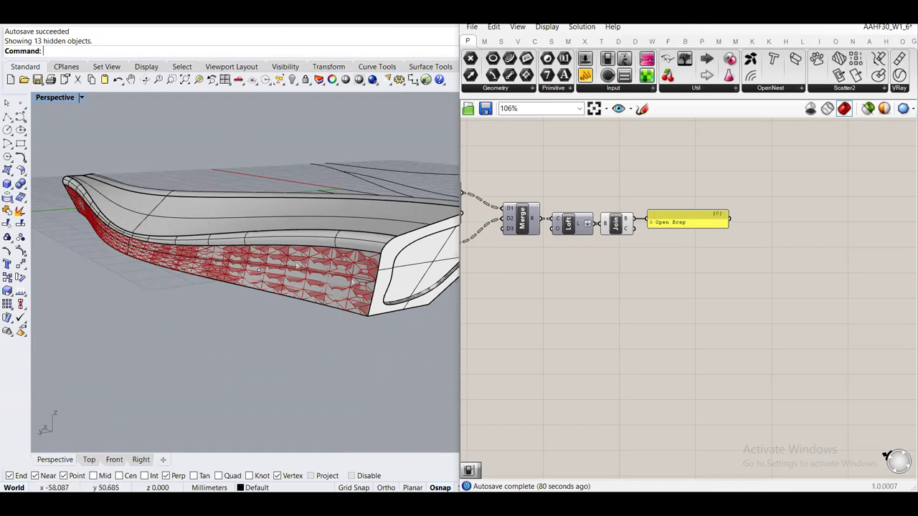
Bake the final Join component's paneled wall to the Default layer
scroll(587, 227, up, 5)
click(606, 219)
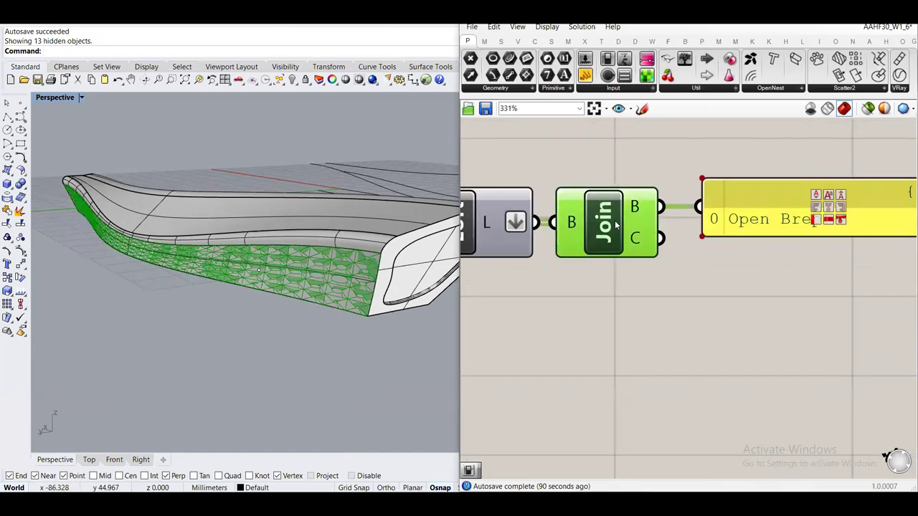
right_click(615, 222)
click(648, 268)
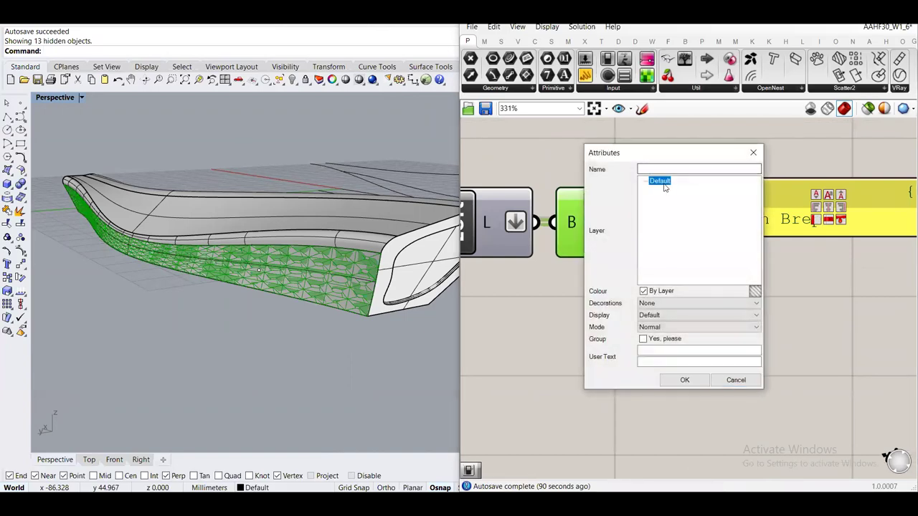
click(688, 384)
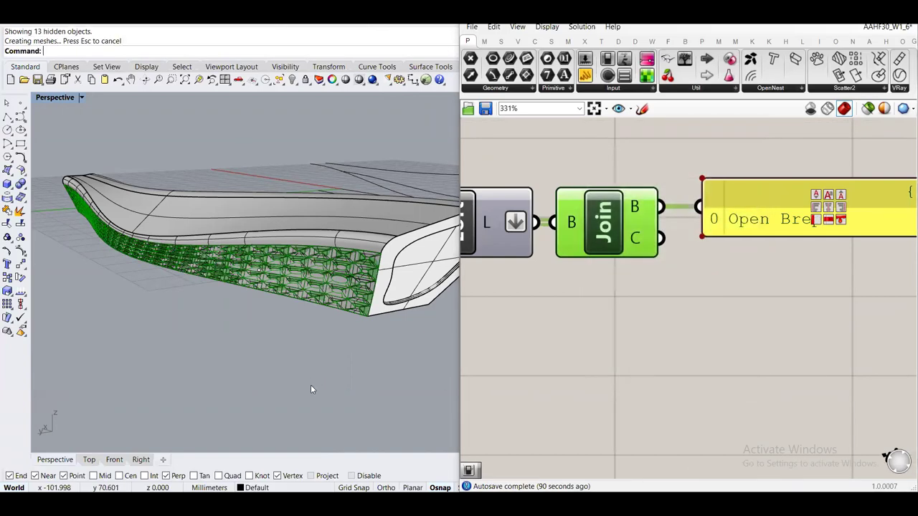
Hide the original wall surface behind the openings of the baked panels
scroll(336, 272, up, 10)
click(341, 315)
key(Return)
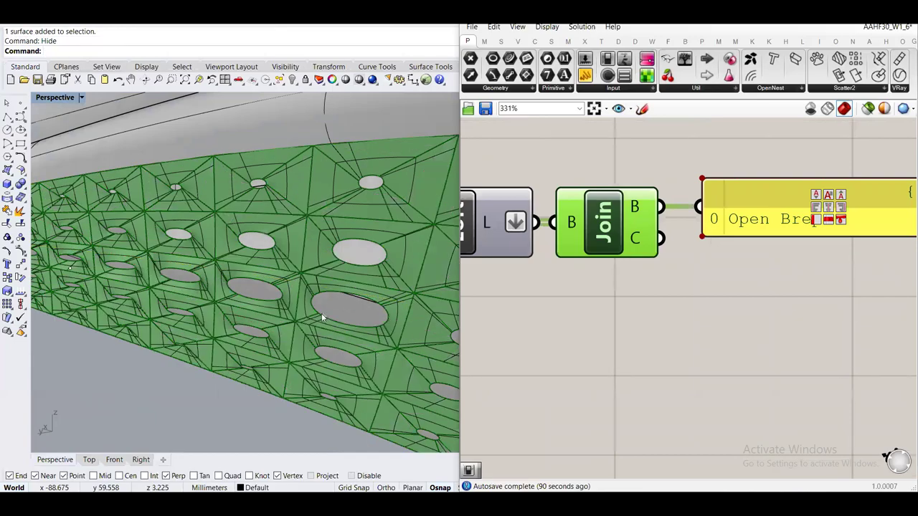
scroll(322, 312, down, 8)
scroll(260, 309, up, 5)
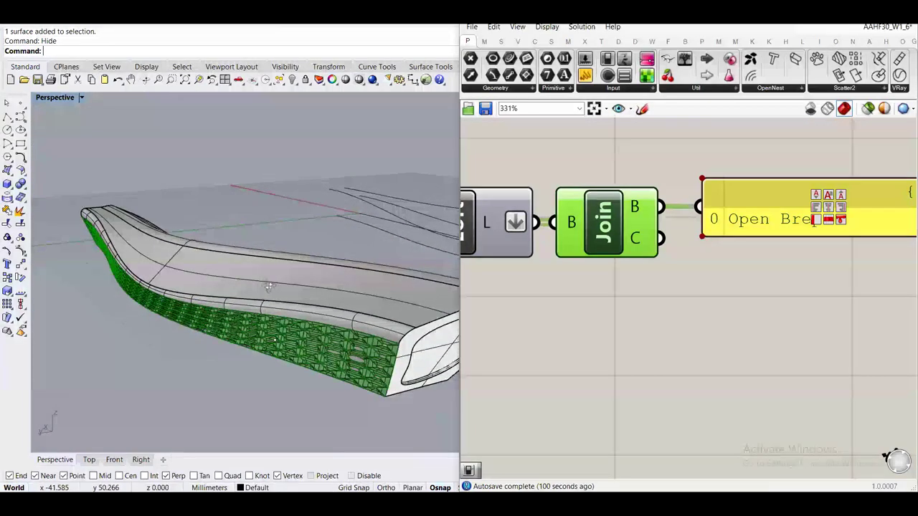
Extract the large surface above the paneled wall from the building with ExtractSrf and select it
text(ExtractSrf)
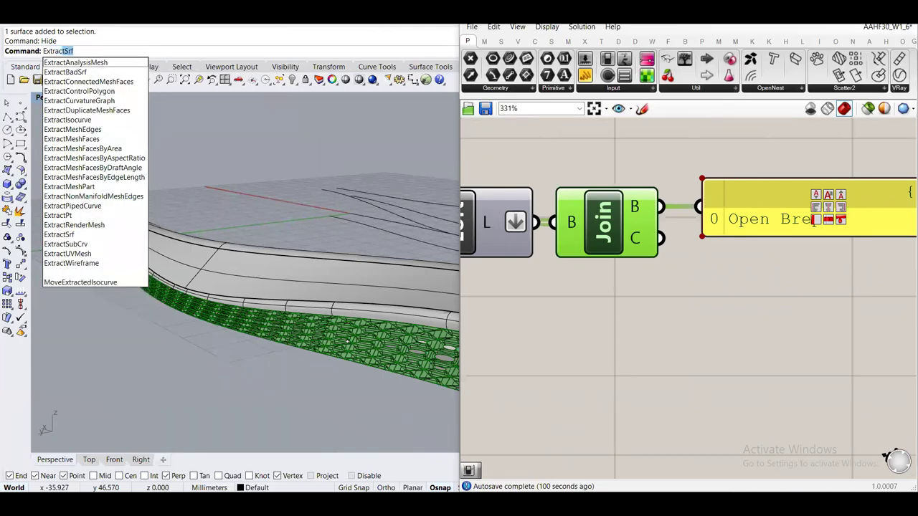
key(Return)
click(255, 273)
key(Return)
key(Escape)
click(226, 282)
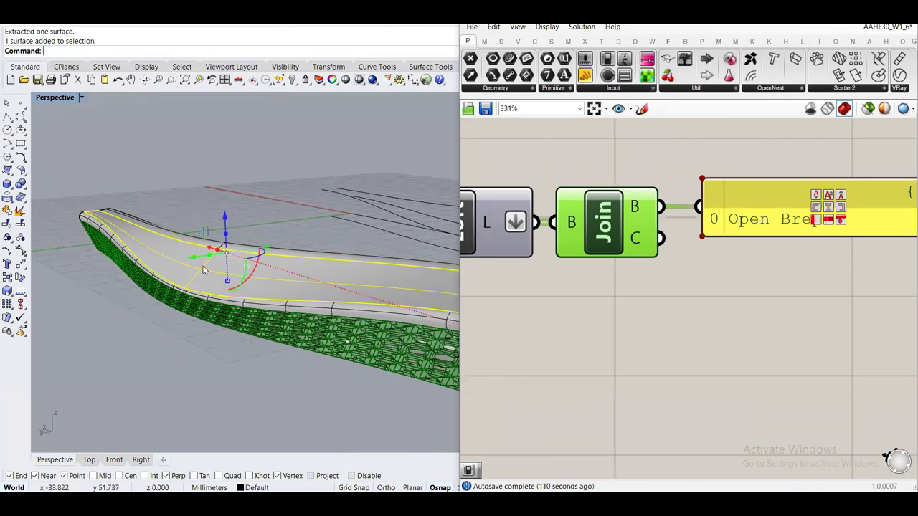
right_drag(203, 266, 272, 265)
Assign the extracted building surface to the Srf parameter at the start of the definition using Set Multiple Surfaces
scroll(598, 273, down, 6)
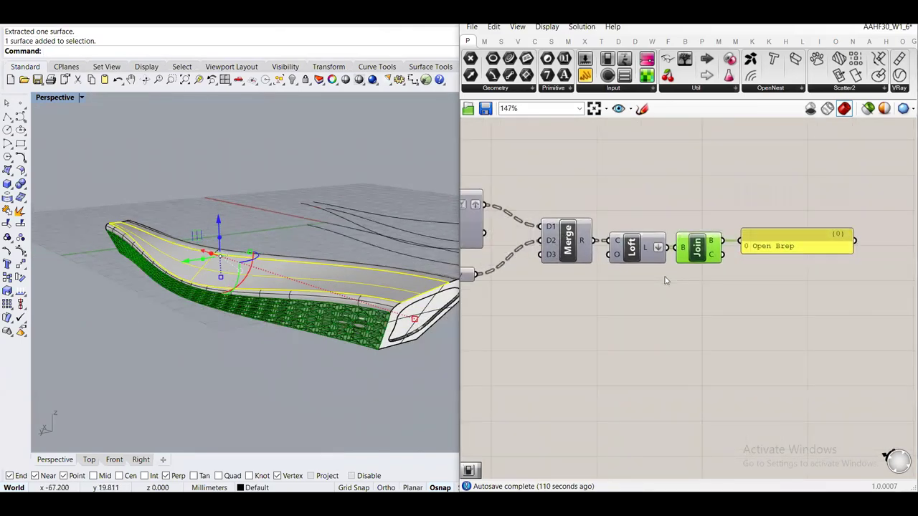
scroll(659, 243, down, 2)
scroll(558, 267, up, 8)
scroll(563, 283, up, 4)
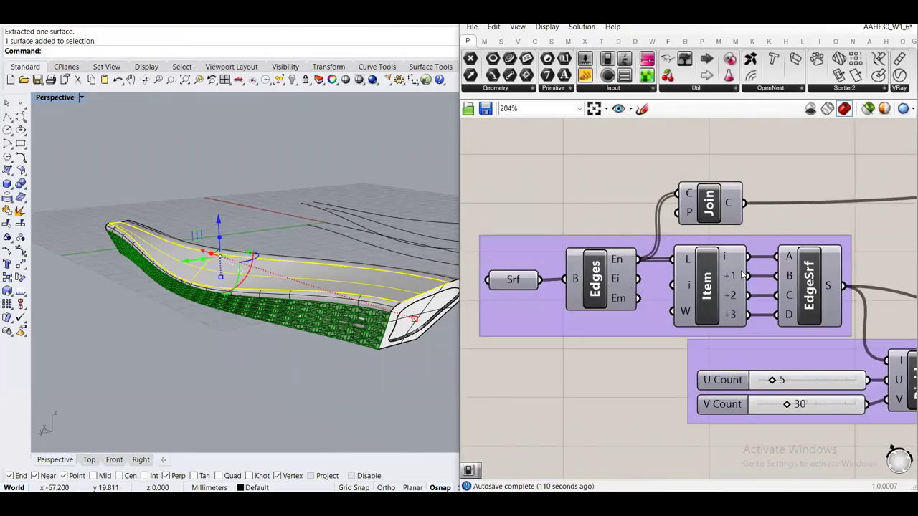
right_drag(758, 286, 690, 270)
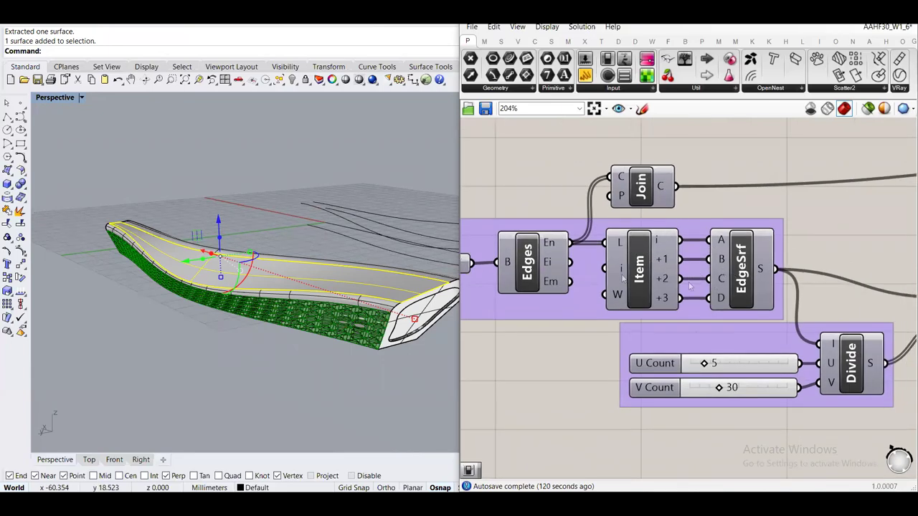
right_drag(486, 280, 629, 278)
click(585, 263)
right_click(582, 255)
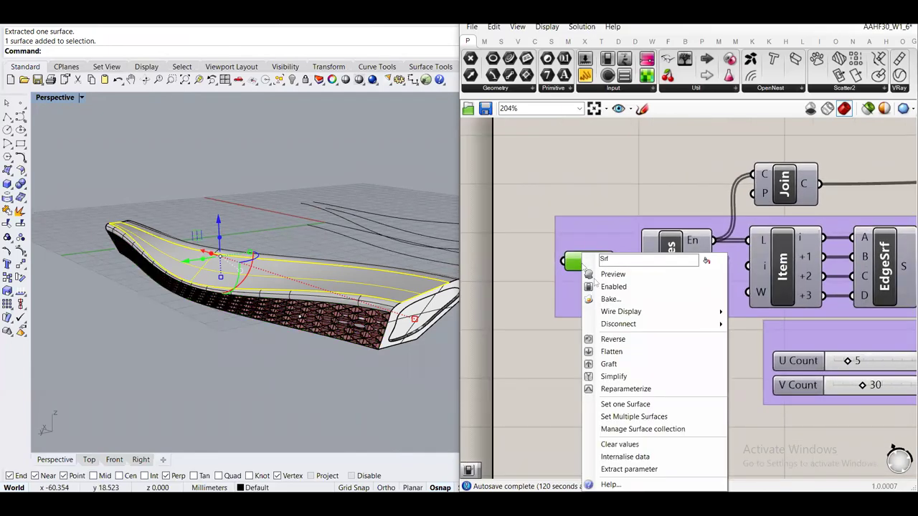
click(642, 417)
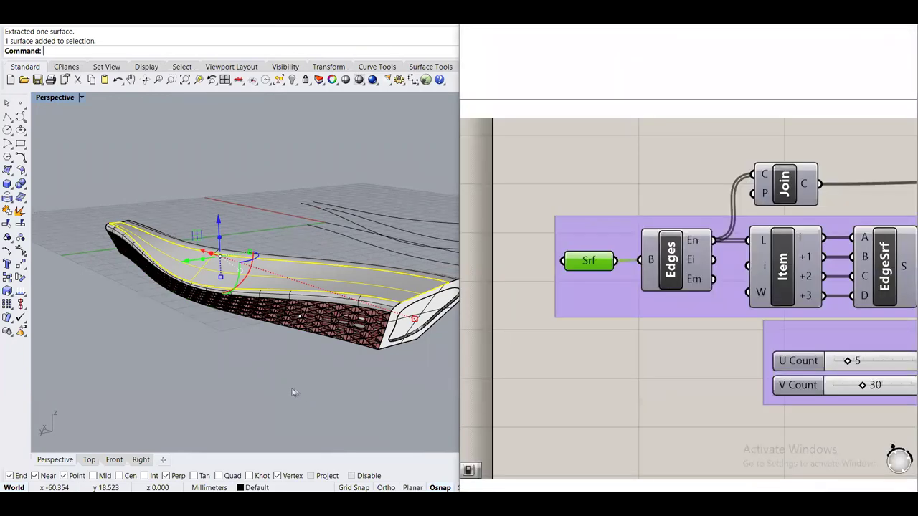
key(Escape)
scroll(308, 270, up, 10)
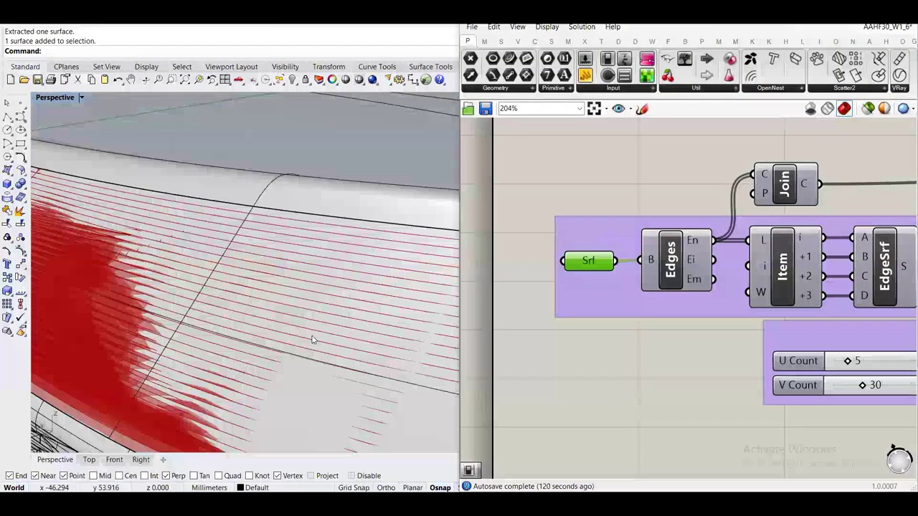
scroll(312, 340, up, 1)
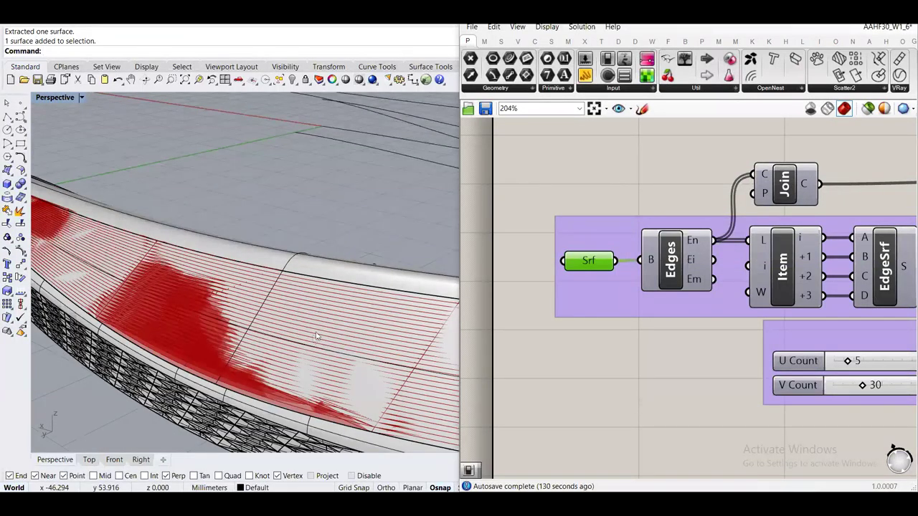
Select the extracted surface in Rhino, flip its direction and flip it back
click(321, 330)
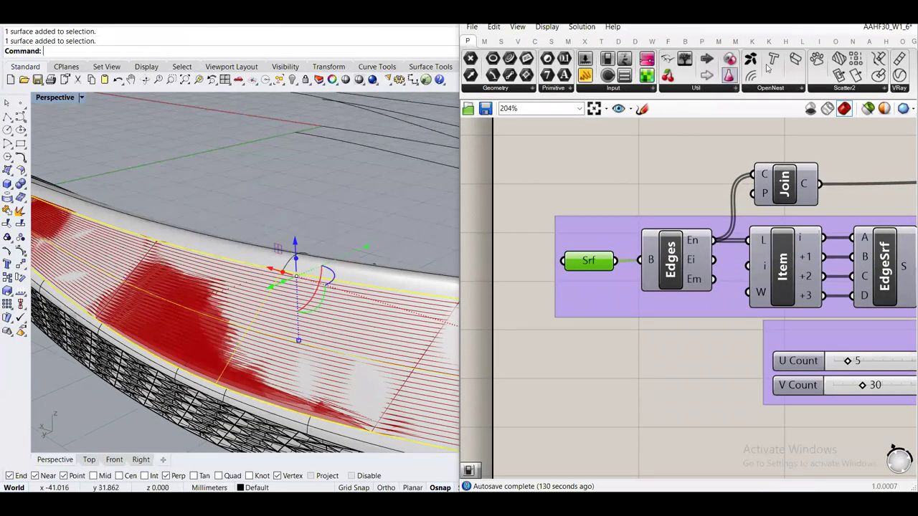
right_drag(401, 215, 359, 258)
key(alt+Tab)
scroll(696, 269, down, 2)
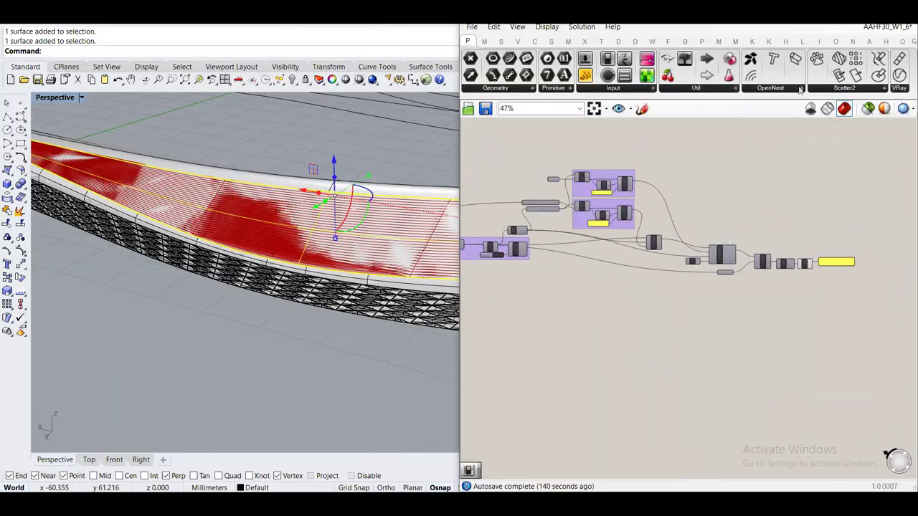
right_drag(431, 229, 412, 294)
text(flip)
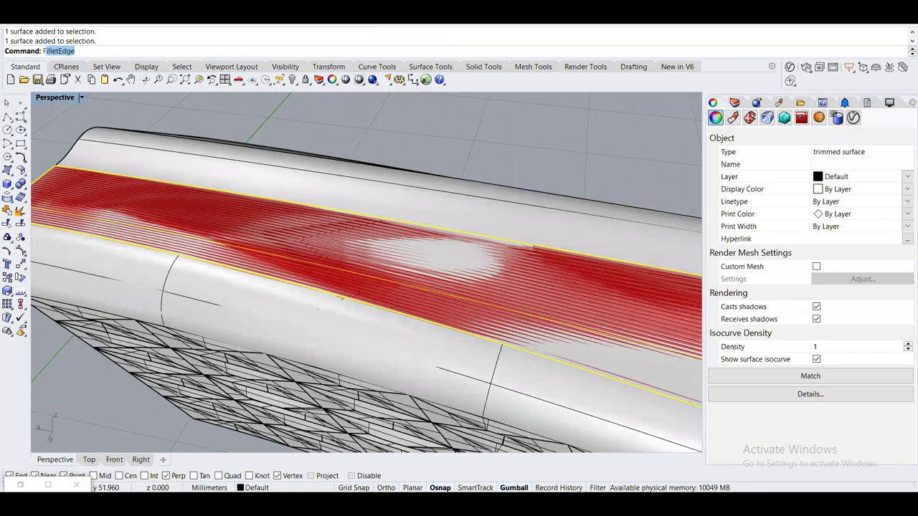
key(Return)
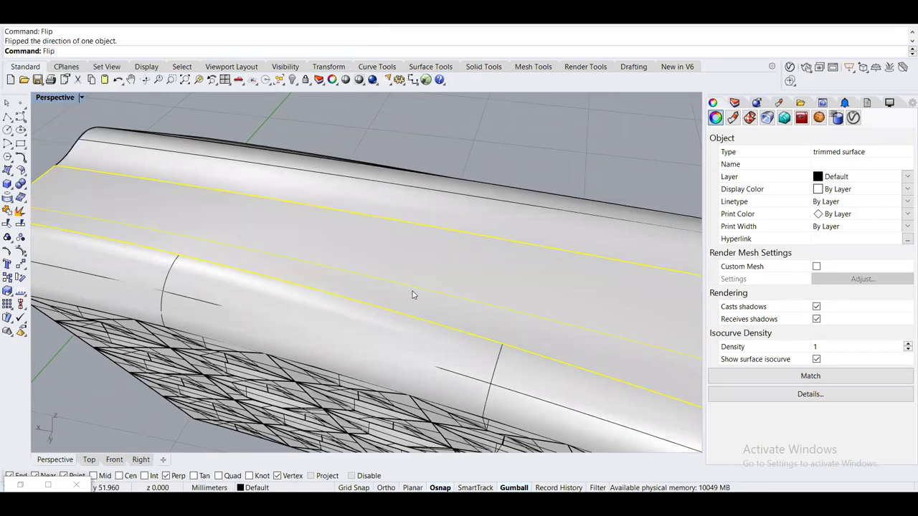
key(Return)
mouse_move(412, 290)
right_down()
mouse_move(324, 231)
mouse_move(466, 231)
right_up()
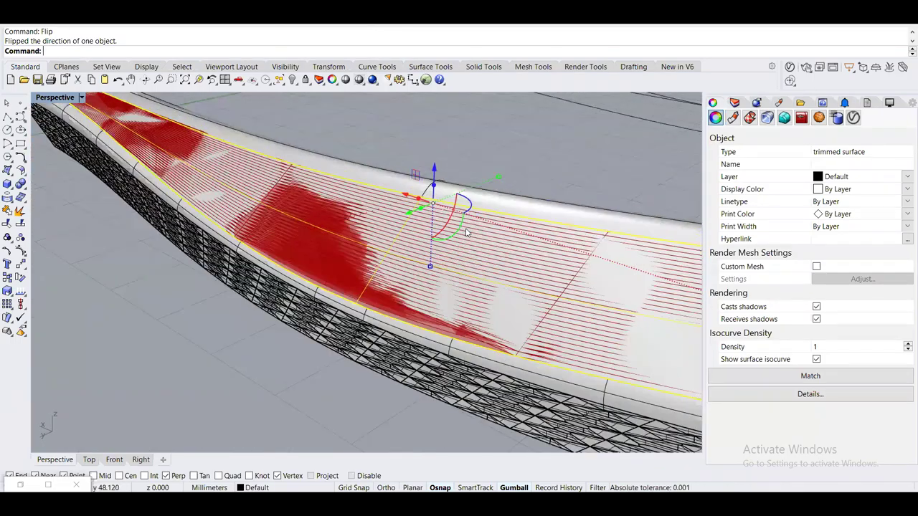
Run Dir on the extracted building surface and flip its direction
scroll(466, 231, up, 3)
scroll(291, 245, down, 5)
right_drag(290, 245, 425, 203)
text(Dir)
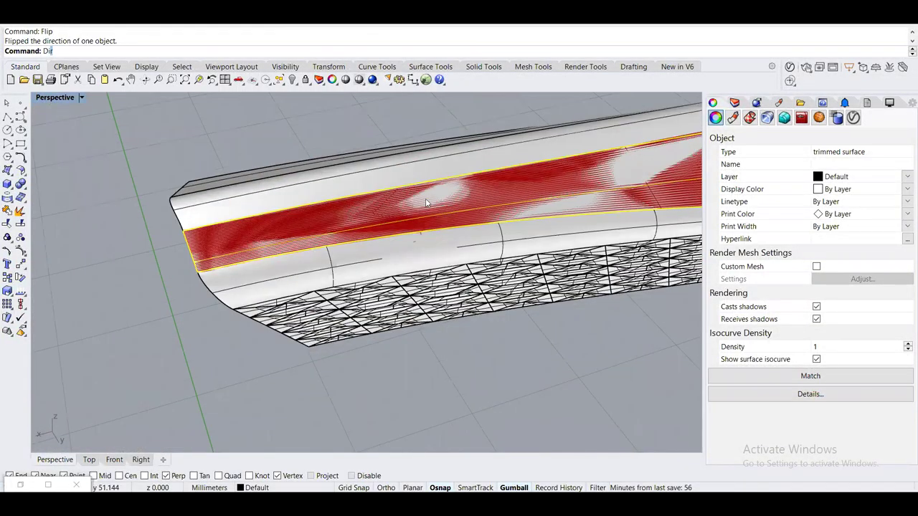
key(Return)
right_drag(424, 205, 255, 177)
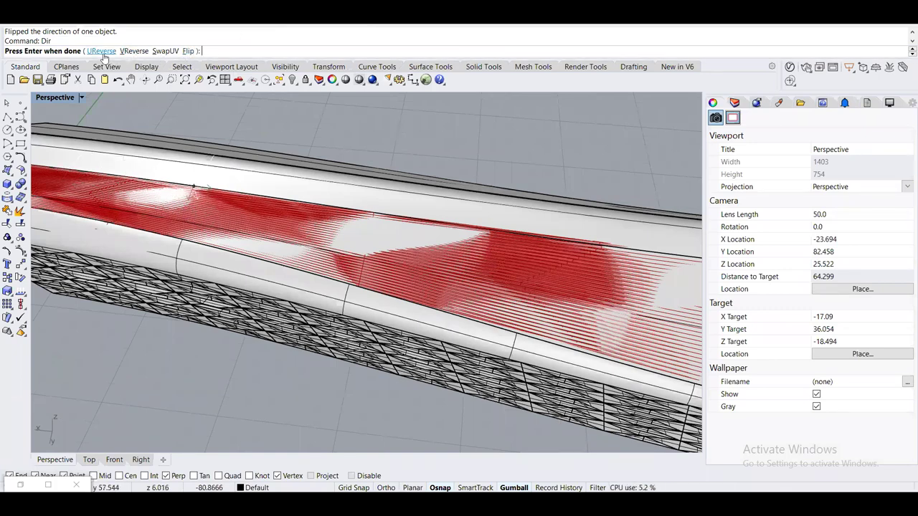
click(190, 52)
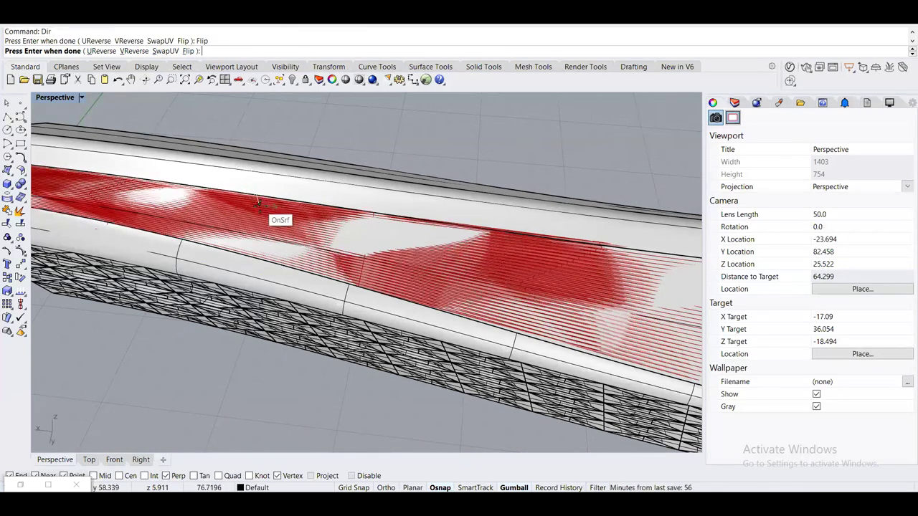
Swap the extracted surface's U and V directions, then reverse both U and V within the same Dir command
right_drag(262, 215, 188, 286)
scroll(185, 288, up, 4)
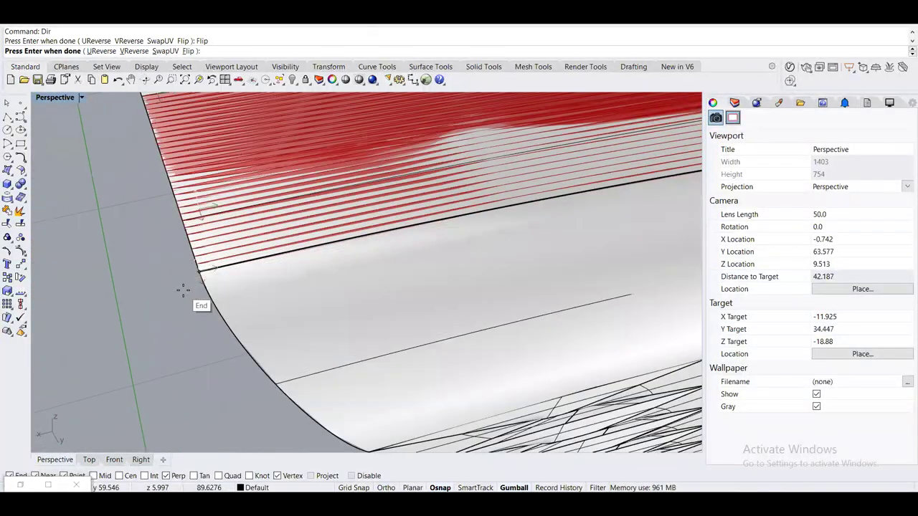
click(167, 52)
click(101, 52)
click(139, 53)
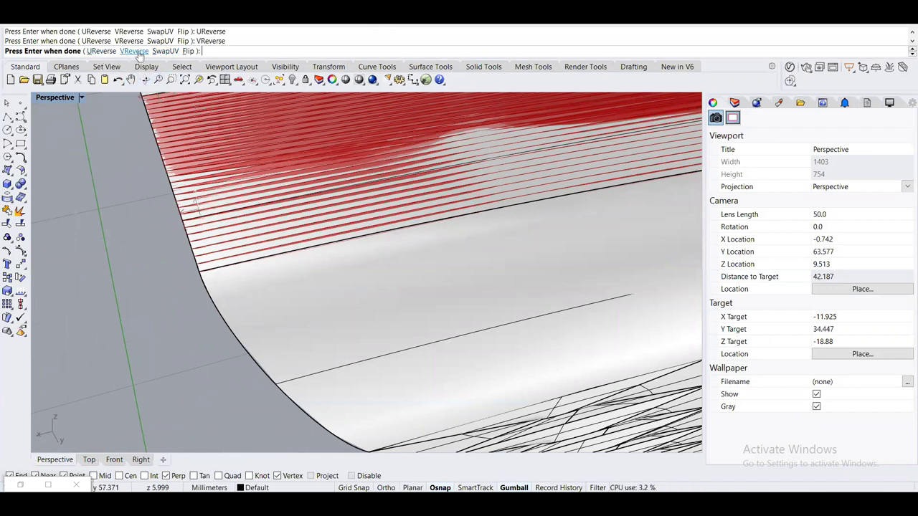
right_click(73, 134)
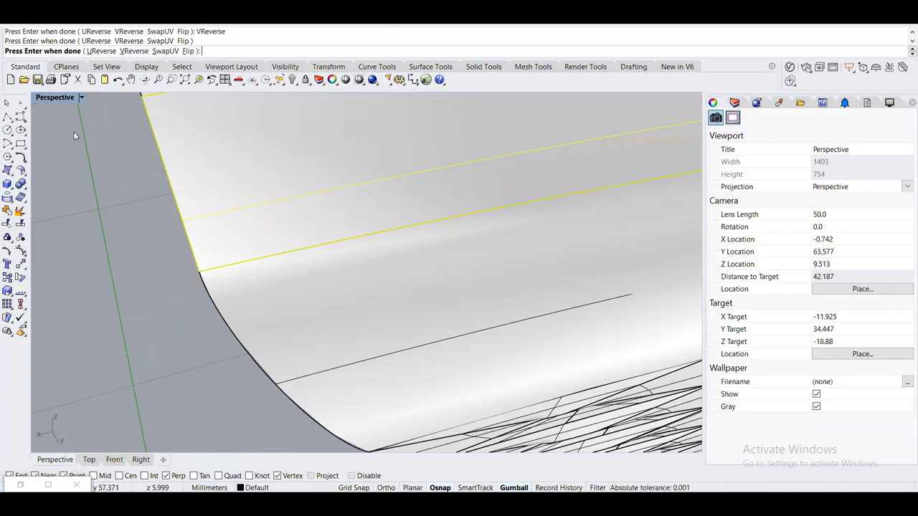
right_click(167, 189)
right_drag(167, 189, 89, 237)
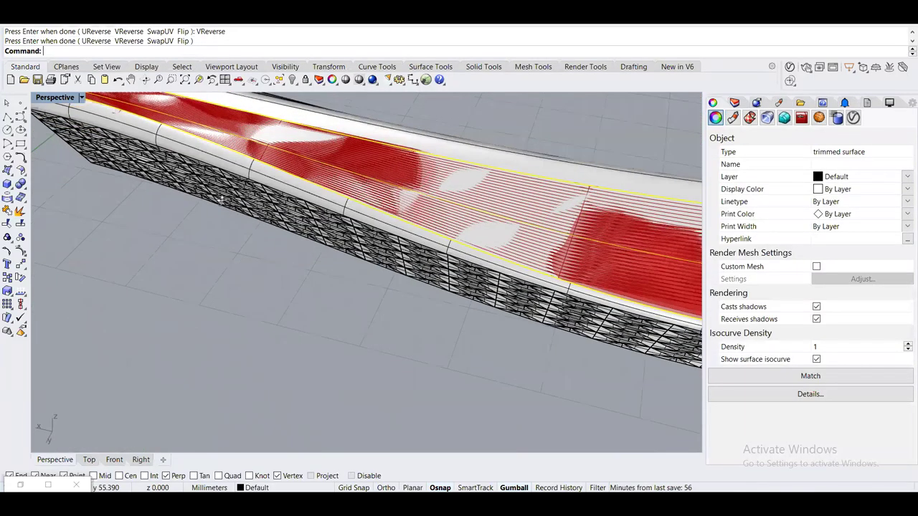
Undo the last Dir changes on the extracted surface
scroll(429, 259, up, 5)
right_drag(429, 259, 296, 301)
key(ctrl+z)
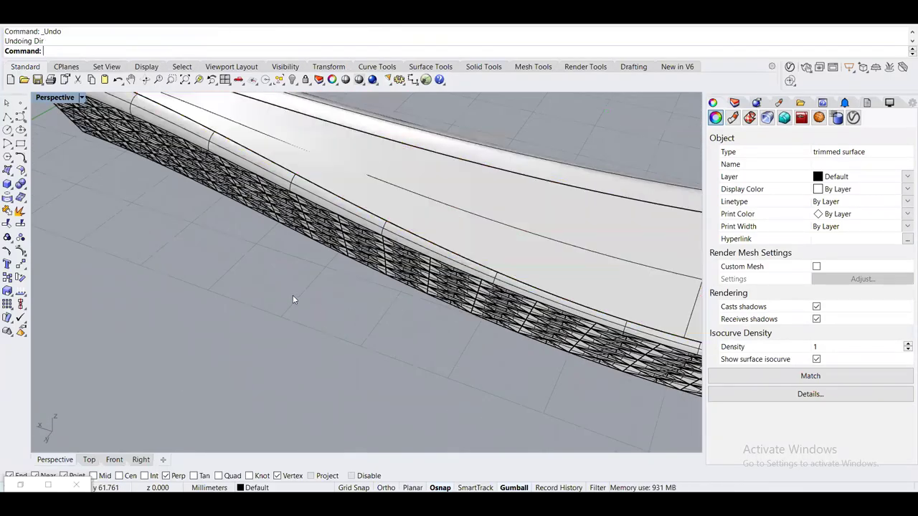
Reselect the extracted surface above the paneled wall and flip its direction using Dir
click(282, 300)
right_drag(281, 301, 238, 155)
click(232, 167)
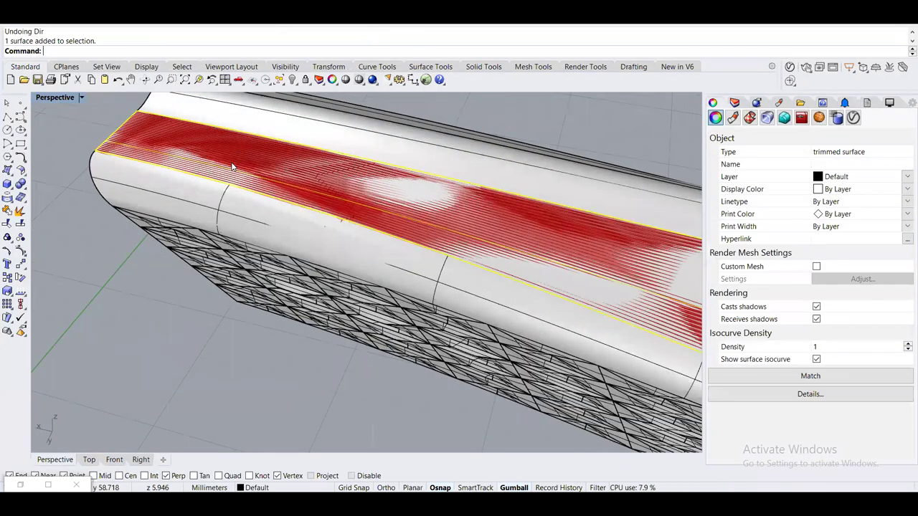
text(Dir)
key(Return)
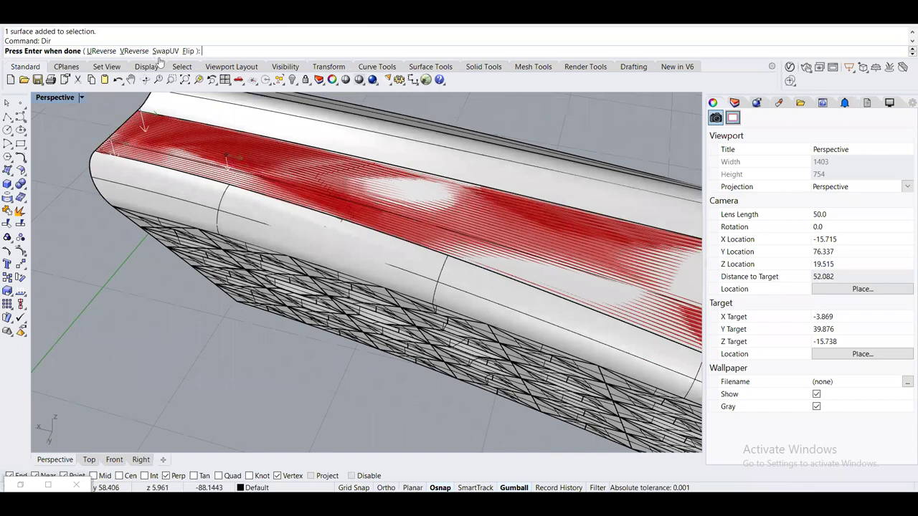
click(188, 51)
click(147, 206)
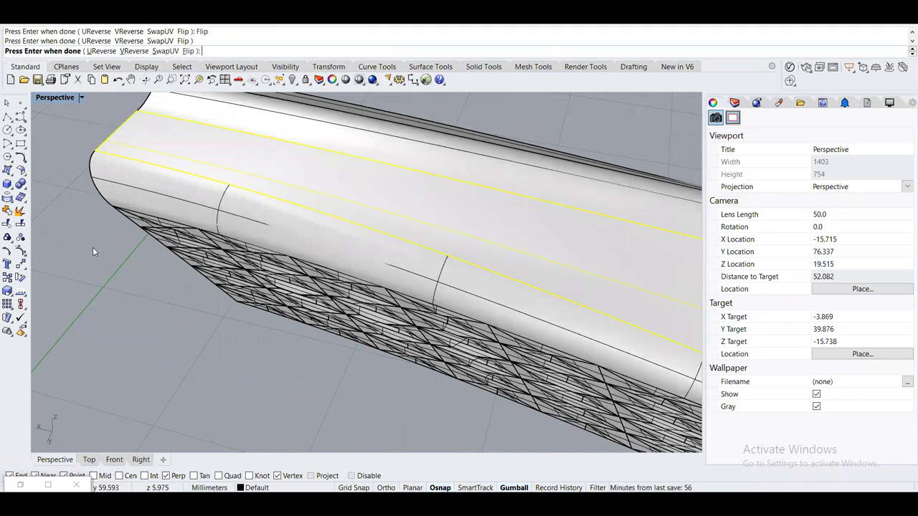
key(Return)
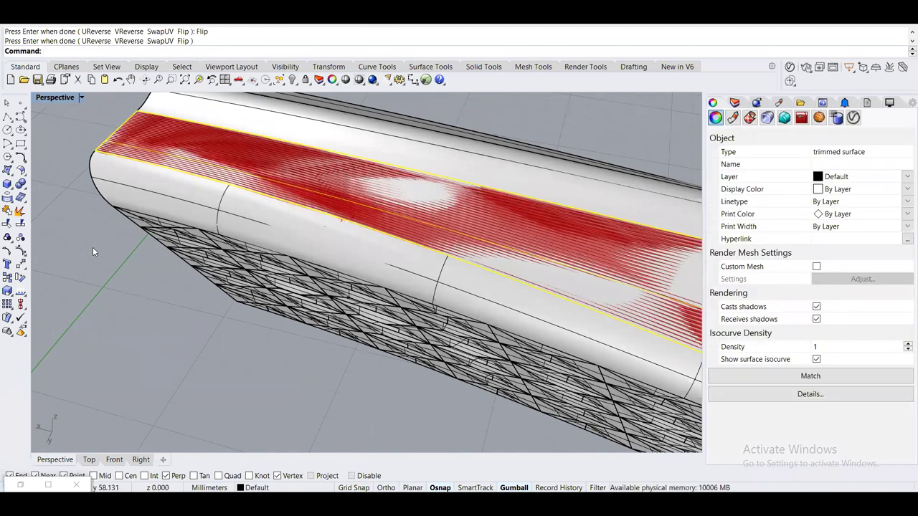
Repeat Dir on the extracted surface and swap its U and V directions
key(Return)
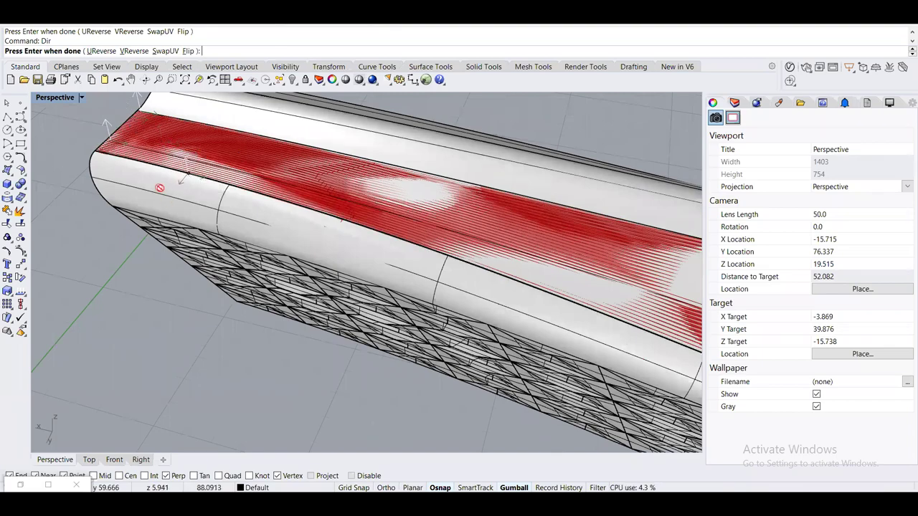
scroll(188, 172, up, 2)
mouse_move(247, 181)
right_down()
mouse_move(258, 189)
mouse_move(242, 170)
right_up()
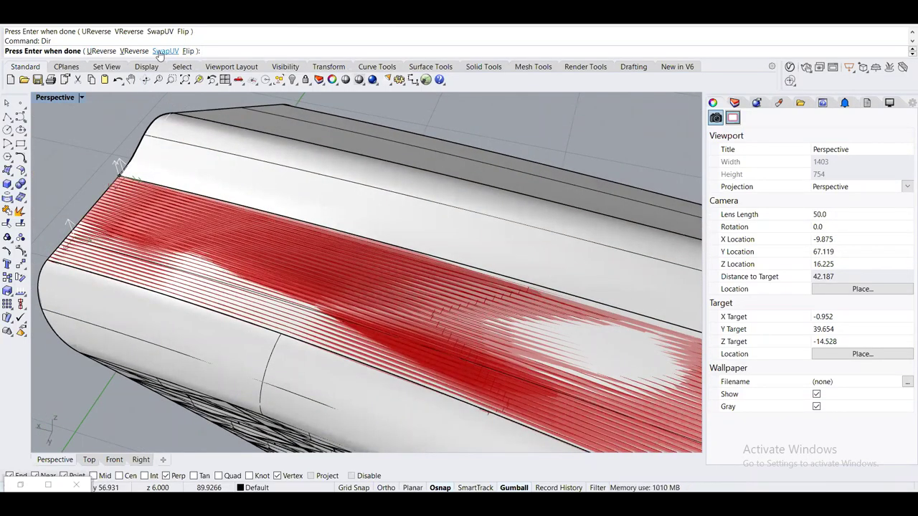
click(165, 51)
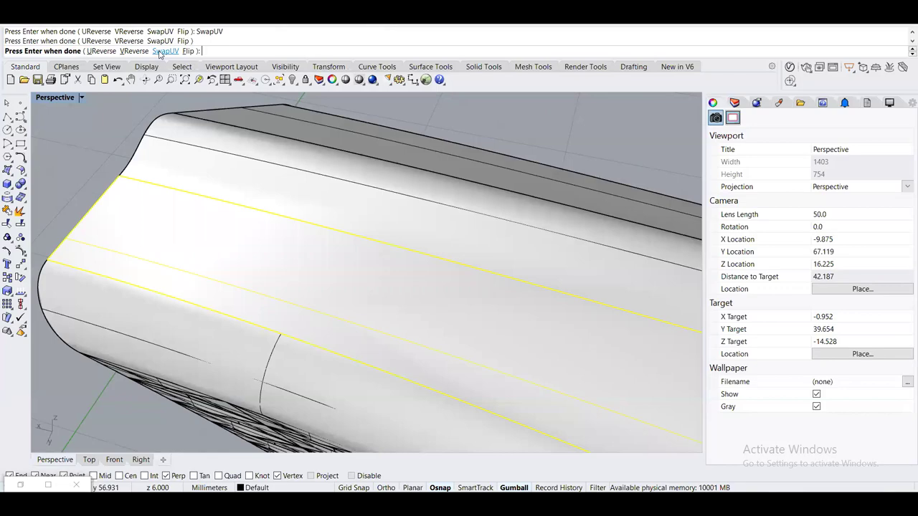
key(Return)
Isolate the extracted surface so the rest of the building is hidden
right_drag(332, 218, 442, 254)
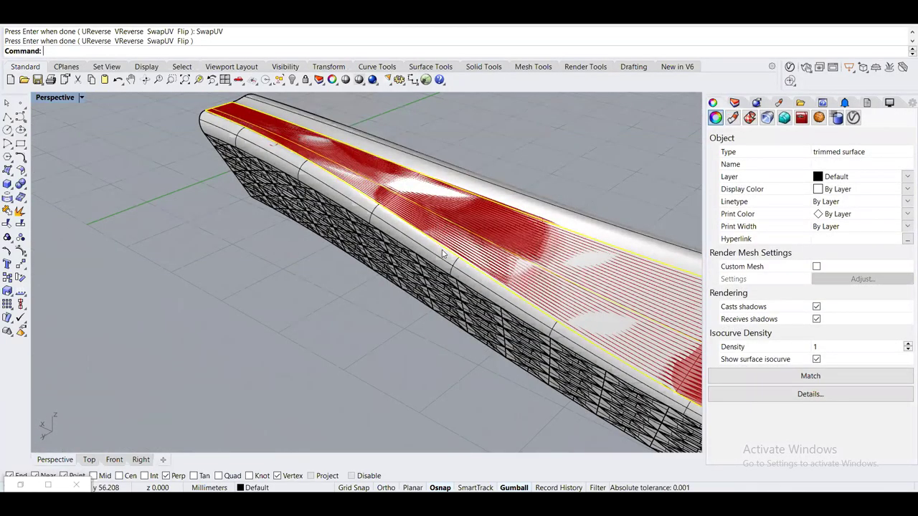
text(Isolate)
key(Return)
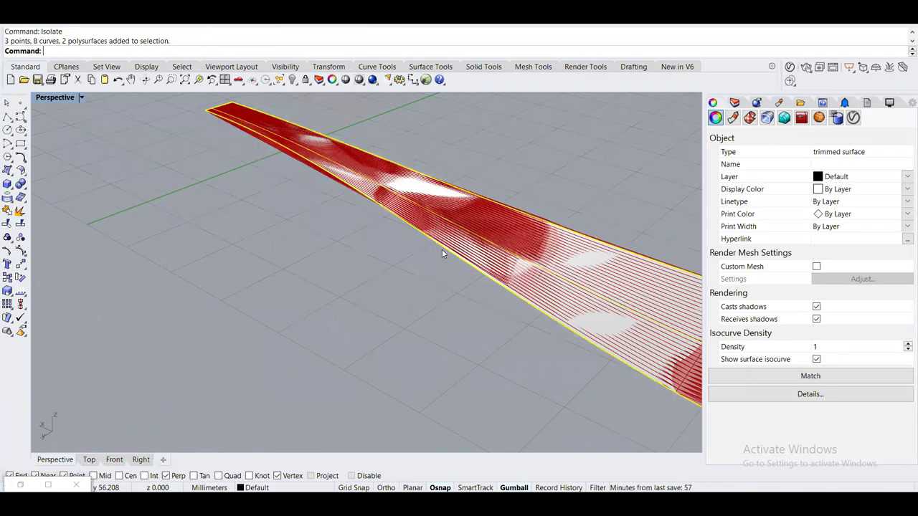
right_drag(412, 279, 397, 245)
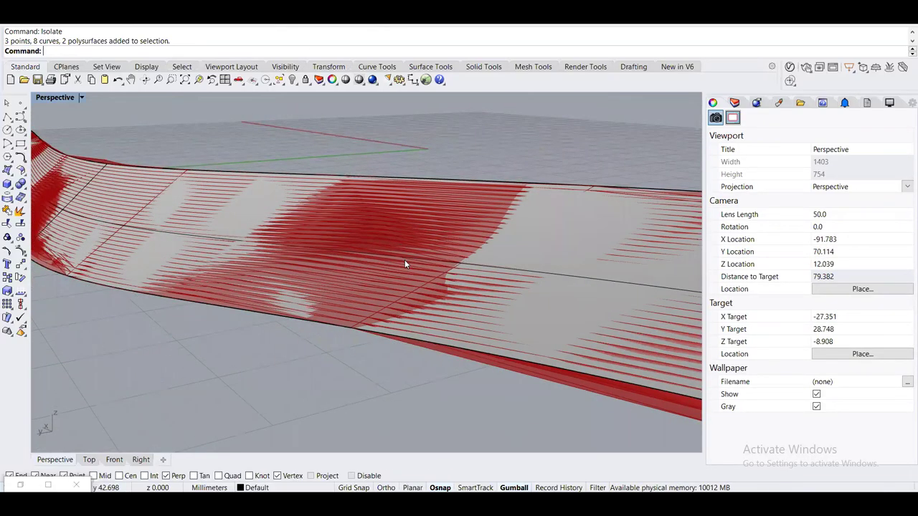
click(405, 265)
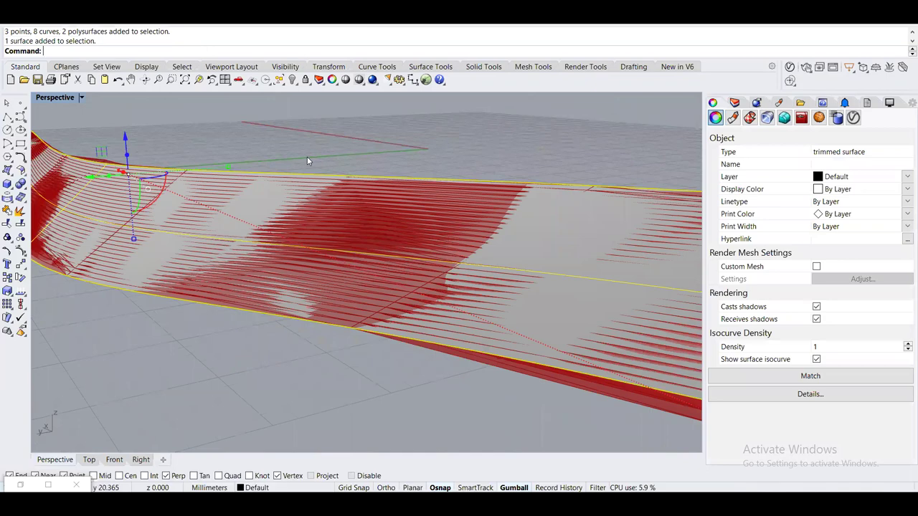
key(ctrl+shift+h)
key(Escape)
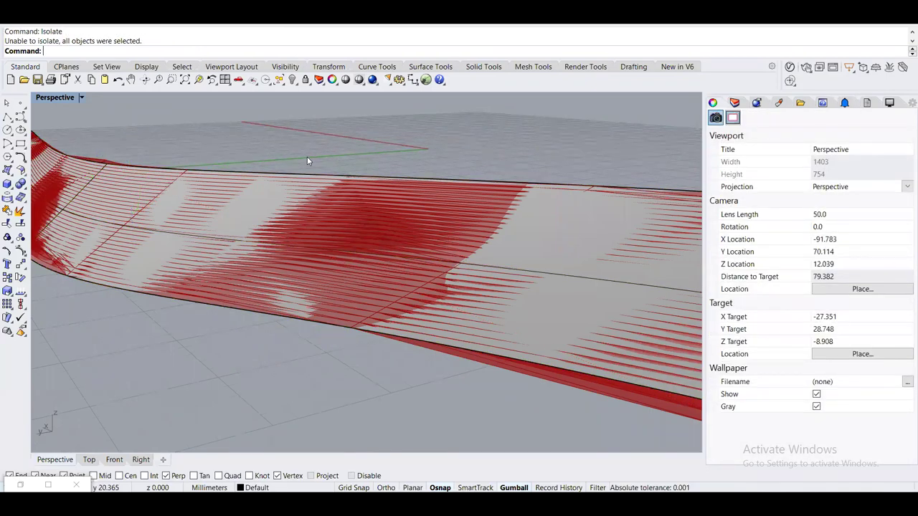
Select the isolated surface and reverse its U direction with Dir
click(308, 229)
key(Up)
key(BackSpace)
key(BackSpace)
key(BackSpace)
key(BackSpace)
key(BackSpace)
key(BackSpace)
key(BackSpace)
key(BackSpace)
key(BackSpace)
key(BackSpace)
text(S)
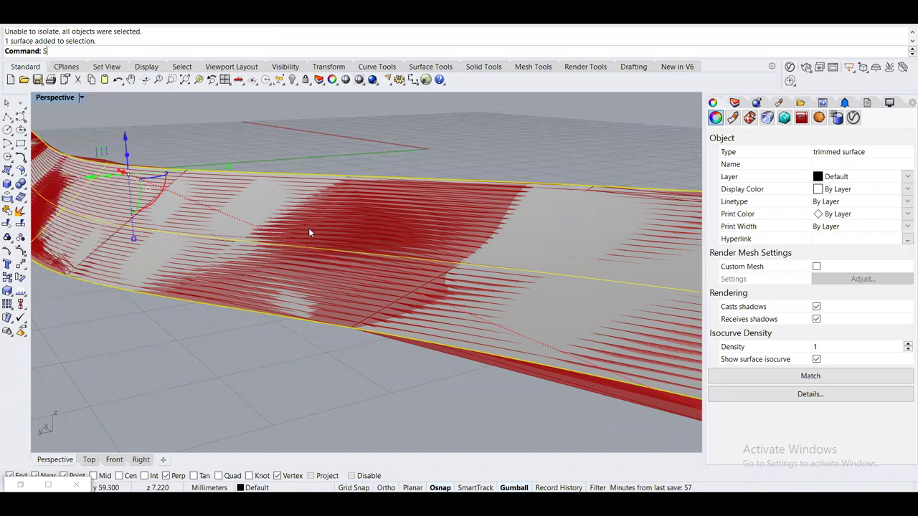
text(plit)
key(Escape)
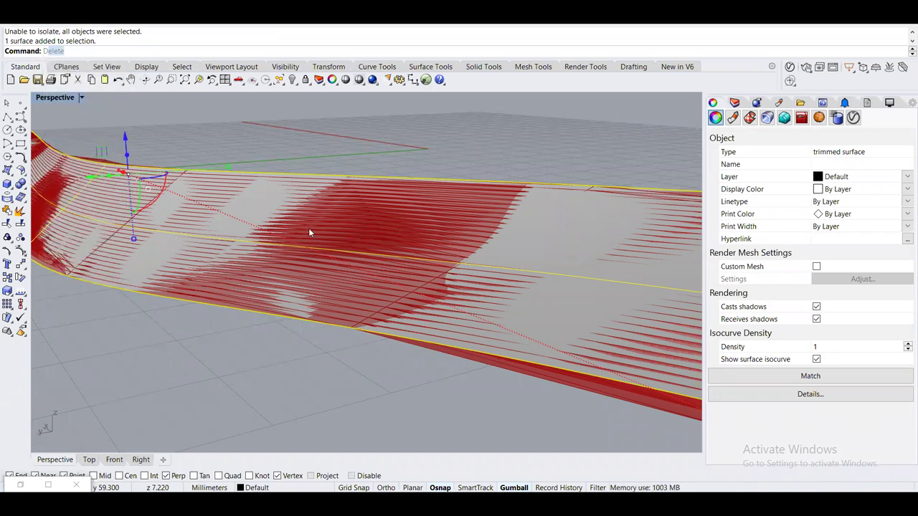
text(Dir)
key(Return)
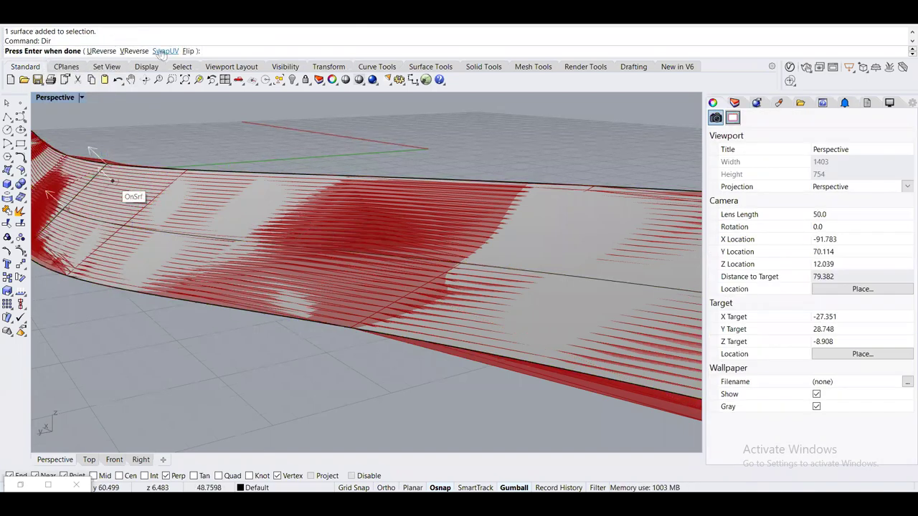
click(101, 51)
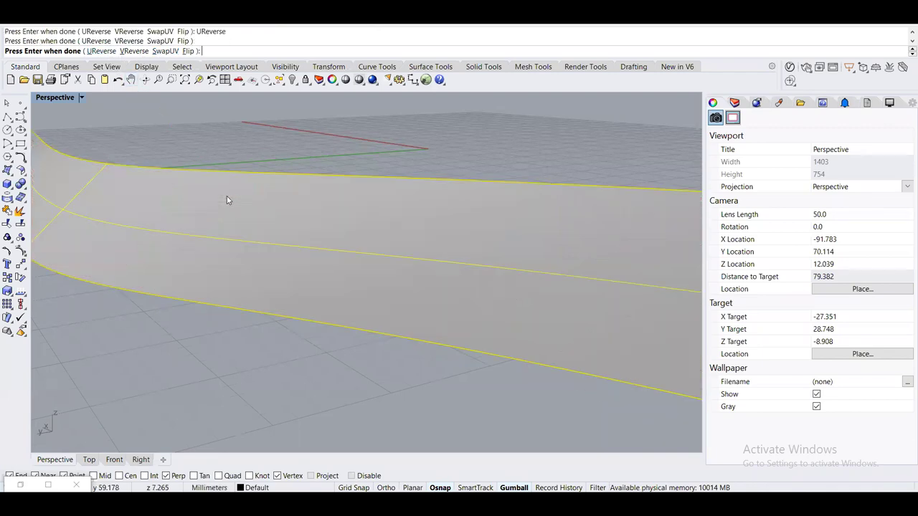
key(Return)
Reverse the isolated surface's V direction and flip the surface in separate Dir runs
key(Return)
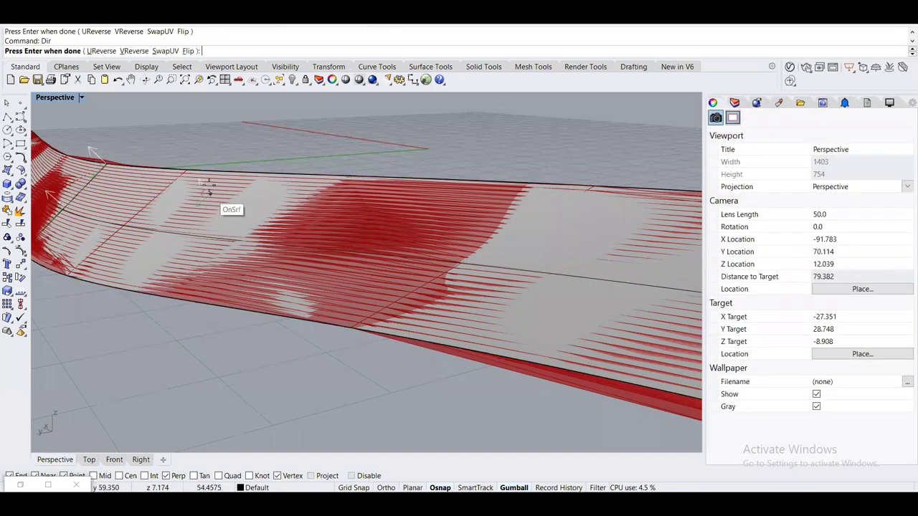
click(134, 51)
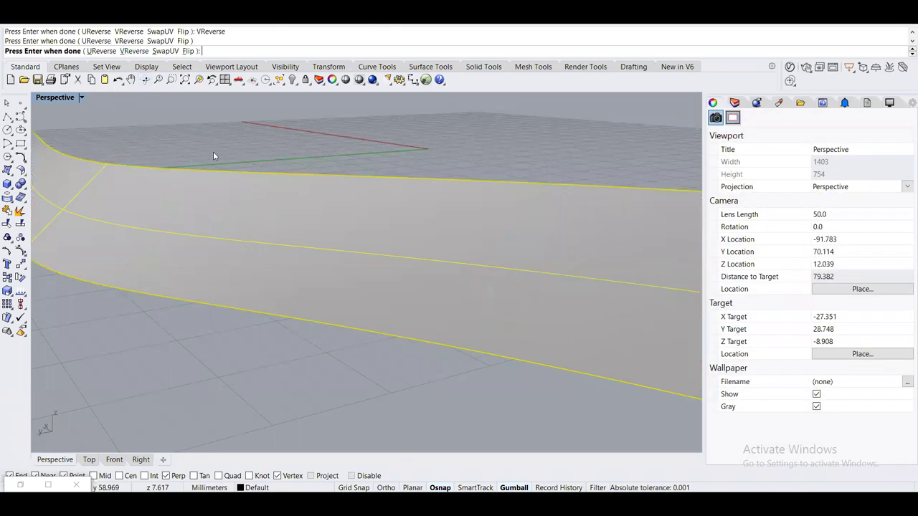
key(Return)
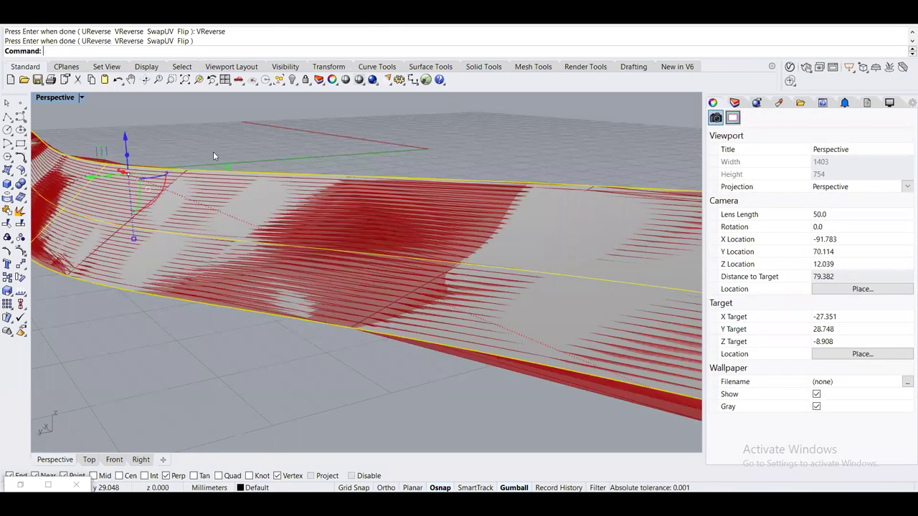
key(Return)
click(191, 51)
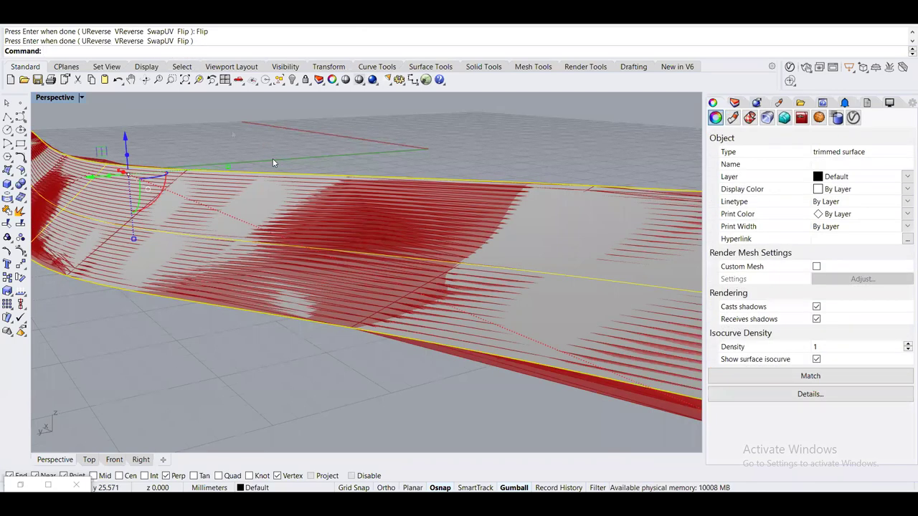
Swap the isolated surface's U and V directions with Dir and deselect the surface
key(Return)
click(166, 51)
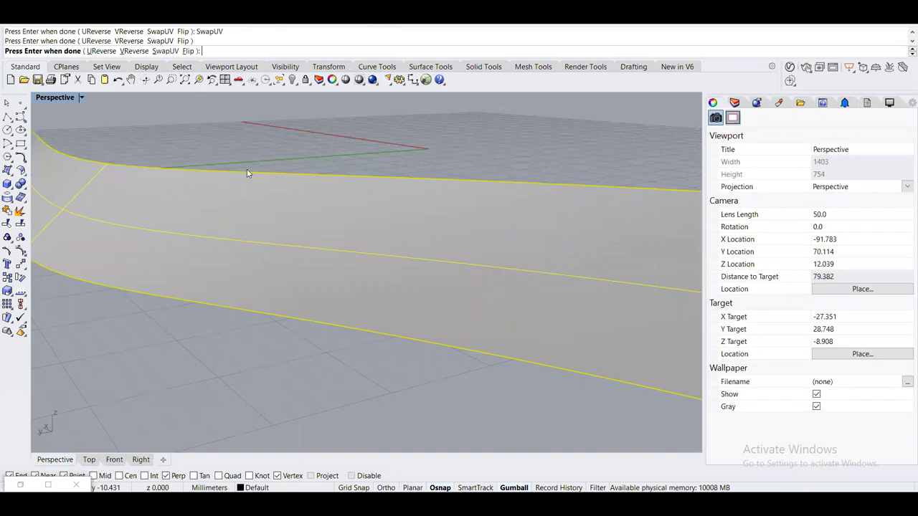
key(Return)
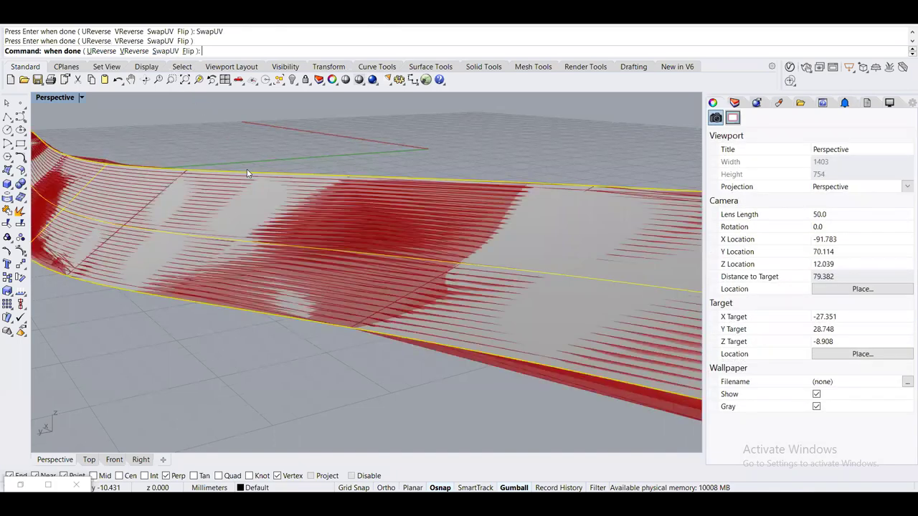
key(Escape)
scroll(354, 185, down, 5)
scroll(355, 186, up, 4)
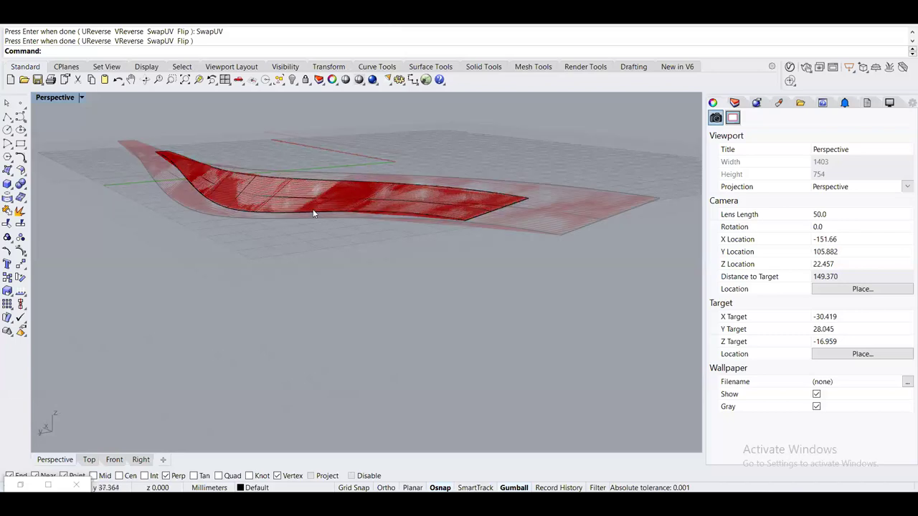
Switch to the Grasshopper definition and examine the U Count and V Count sliders feeding the Divide component
click(22, 485)
scroll(633, 254, down, 2)
scroll(769, 330, up, 3)
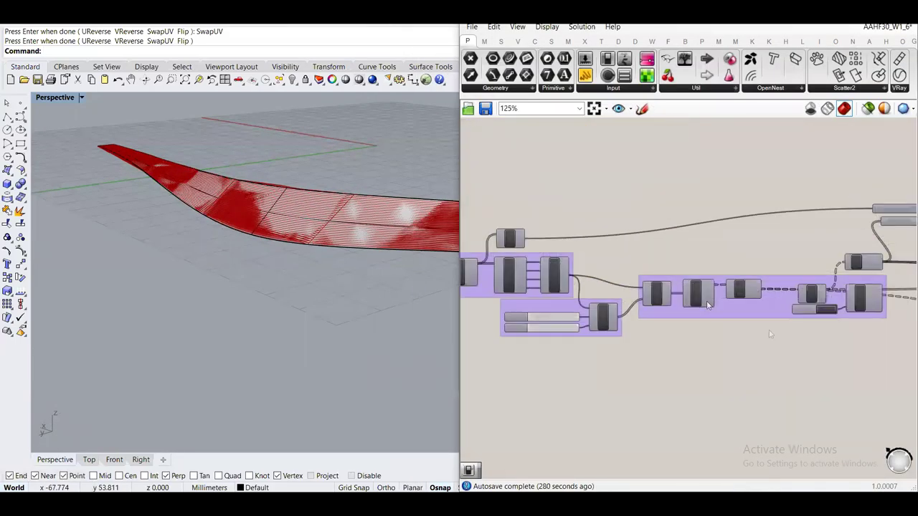
scroll(769, 330, up, 2)
scroll(619, 353, up, 1)
scroll(518, 242, up, 4)
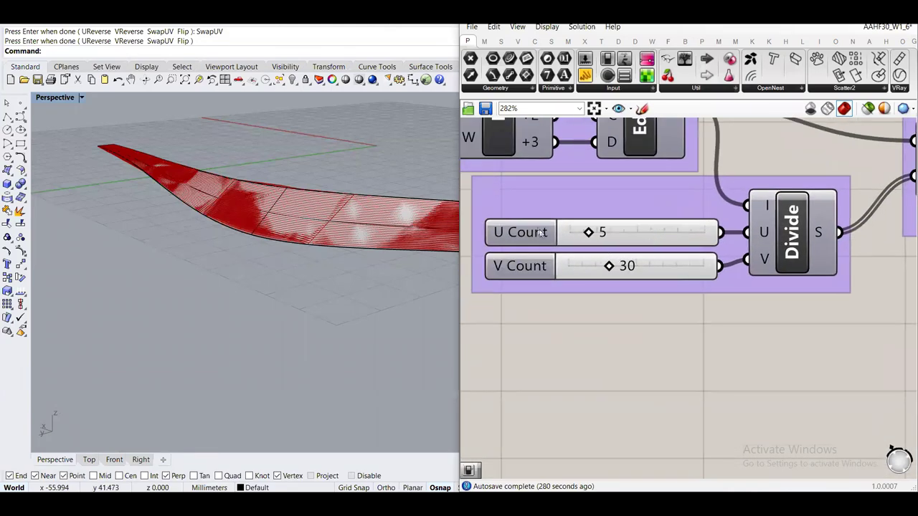
drag(543, 237, 546, 237)
click(530, 273)
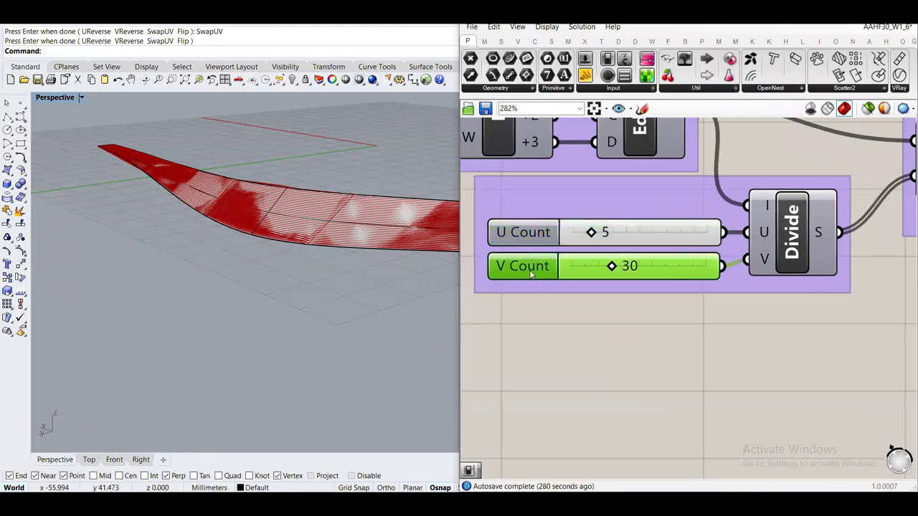
click(750, 337)
right_drag(731, 301, 722, 297)
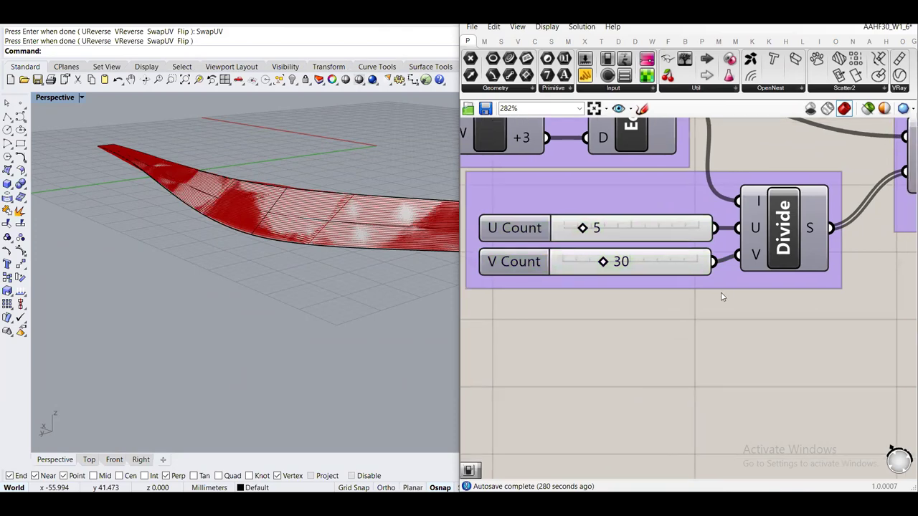
Swap the Divide component's slider connections, wiring the 5 slider into V and the 30 slider into U
scroll(700, 215, up, 2)
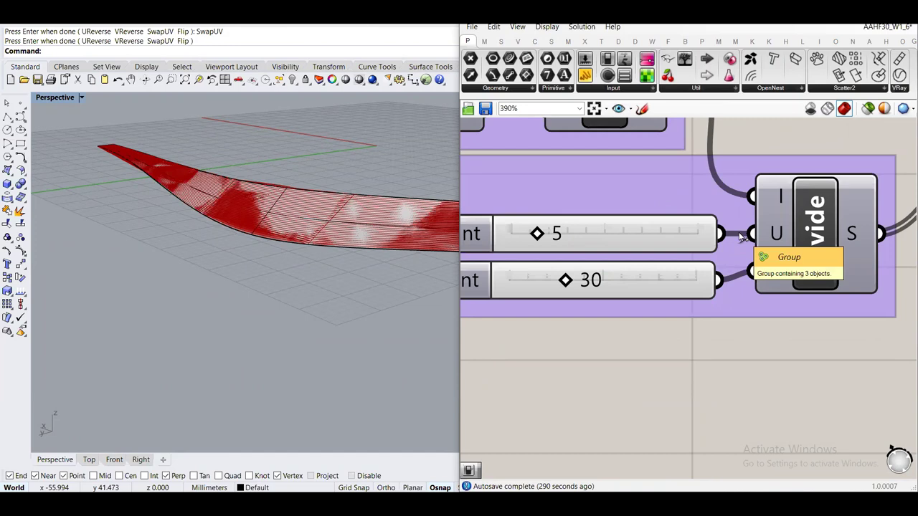
mouse_move(739, 239)
mouse_down()
mouse_move(753, 245)
mouse_move(751, 235)
mouse_up()
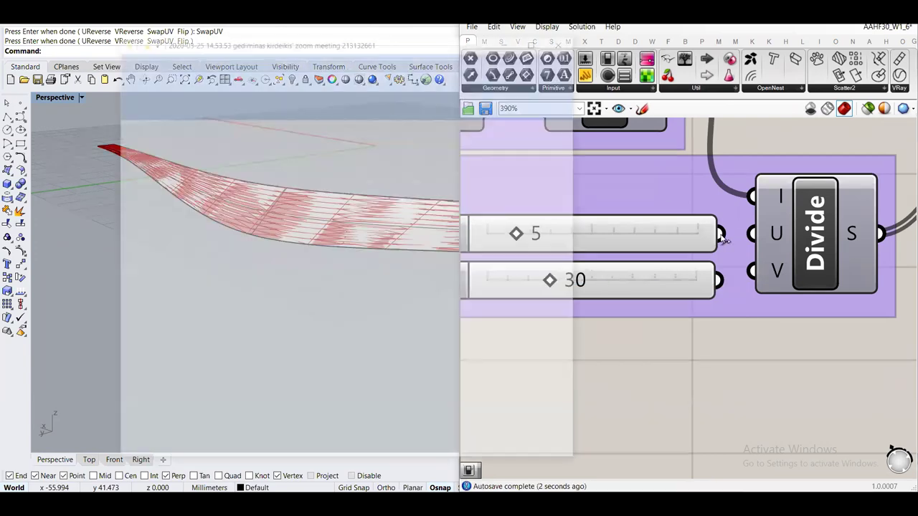
drag(719, 233, 758, 273)
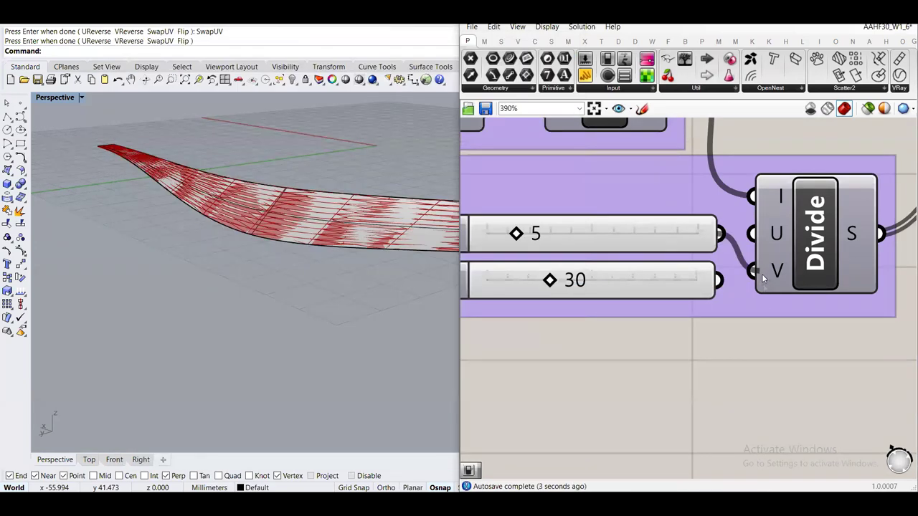
drag(720, 280, 754, 234)
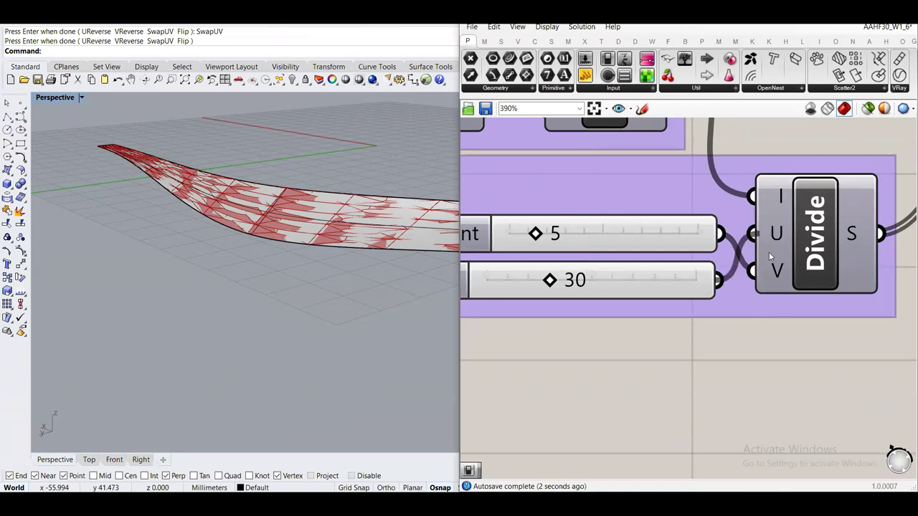
scroll(261, 215, up, 5)
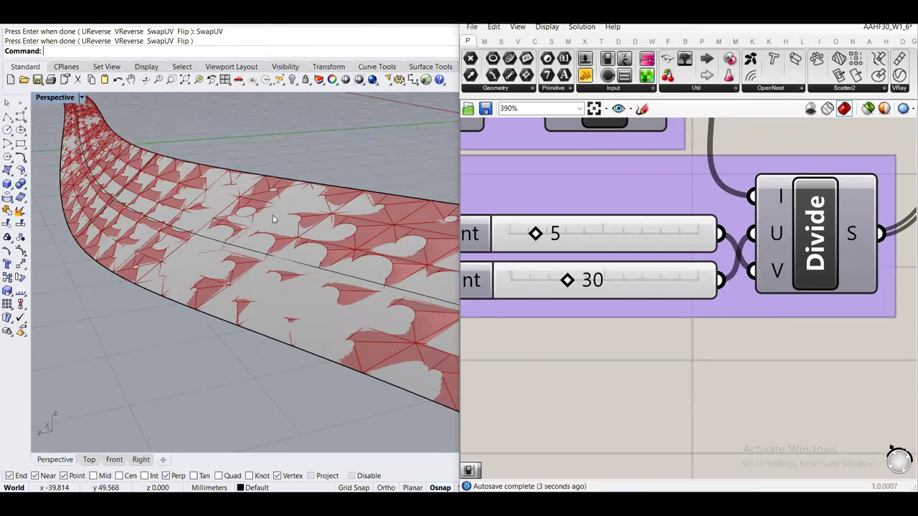
scroll(278, 216, down, 5)
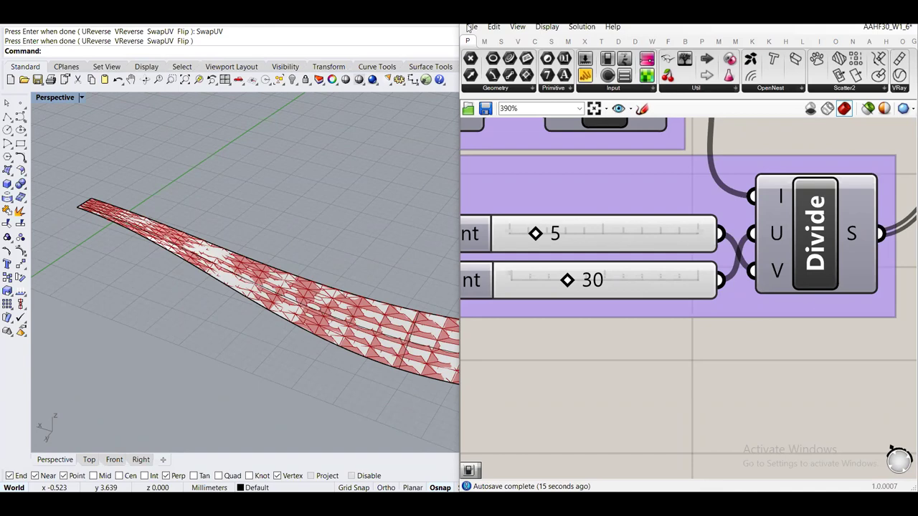
Examine how the EdgeSrf surface and the two count sliders feed the Divide and SubSrf components
scroll(600, 226, down, 8)
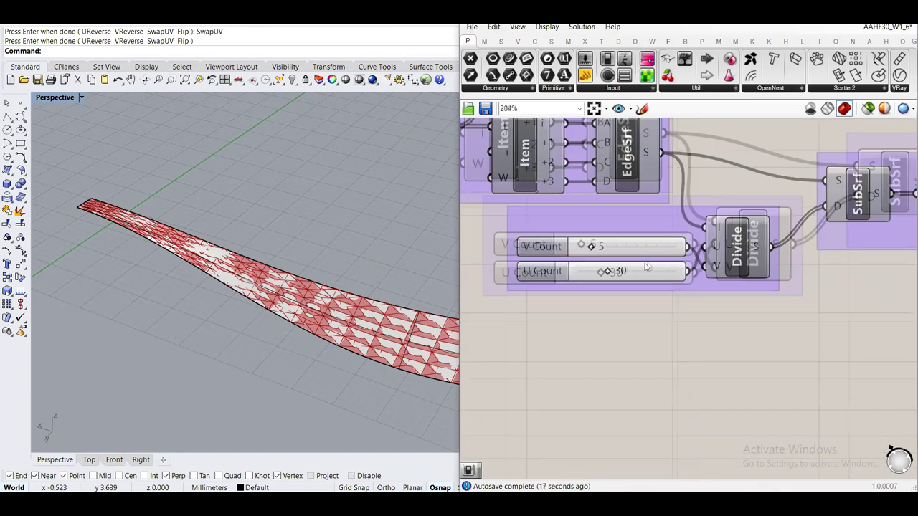
scroll(580, 252, up, 4)
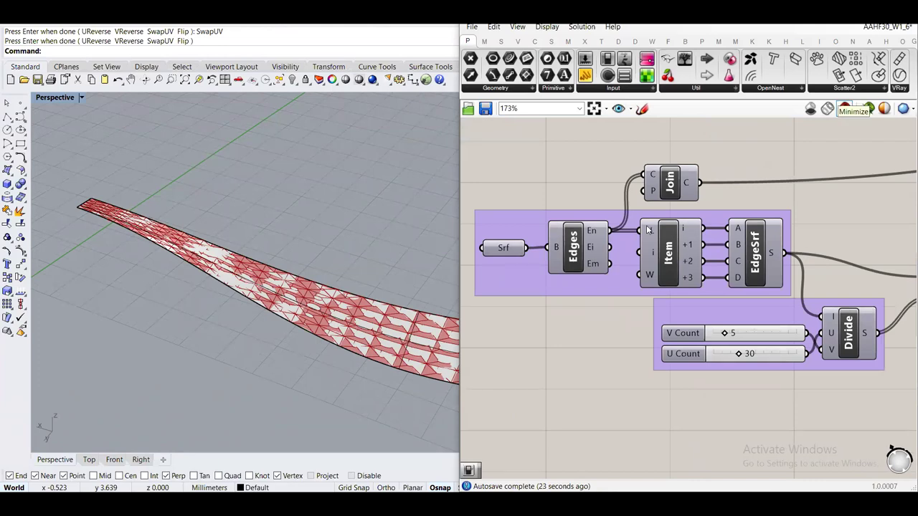
right_drag(861, 302, 684, 208)
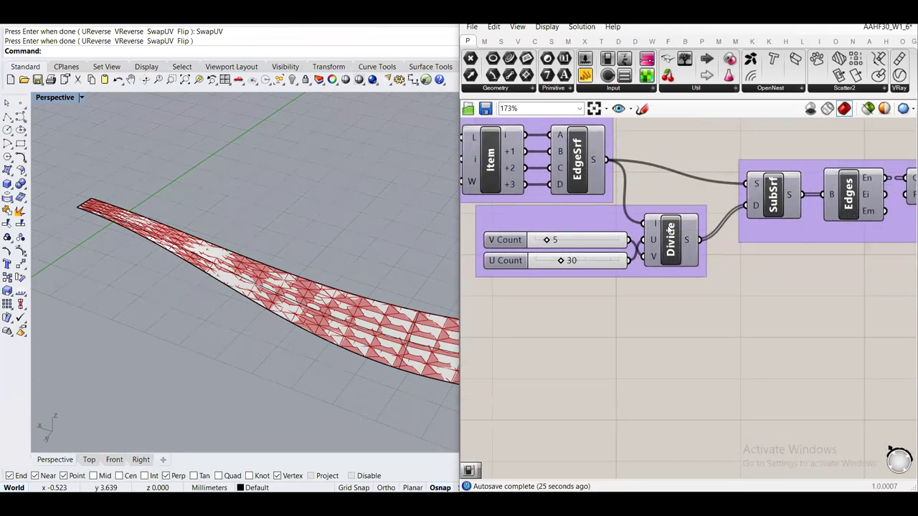
scroll(670, 231, up, 3)
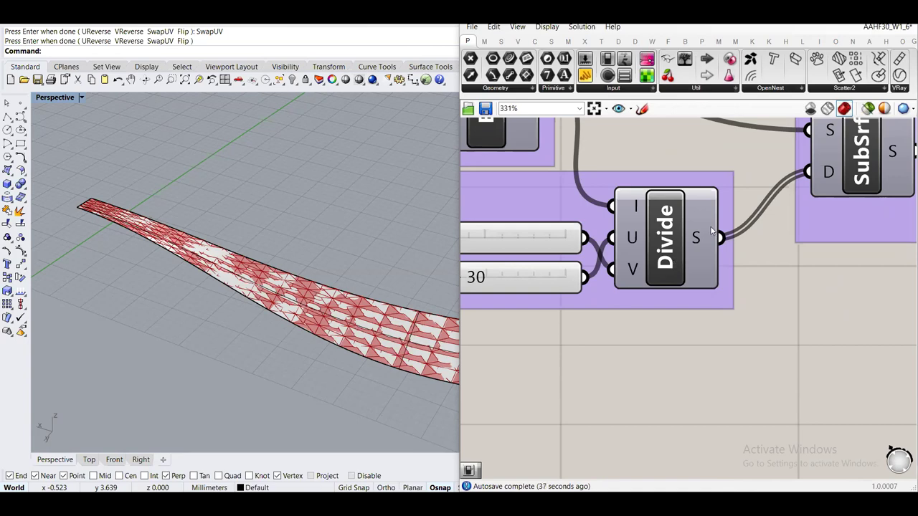
mouse_move(713, 230)
scroll(636, 192, down, 3)
scroll(645, 219, up, 2)
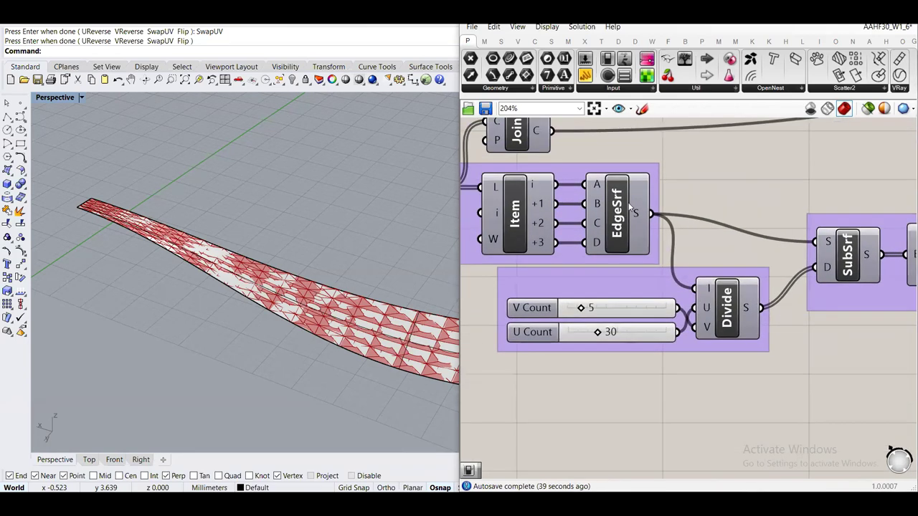
mouse_move(645, 219)
right_drag(636, 215, 624, 275)
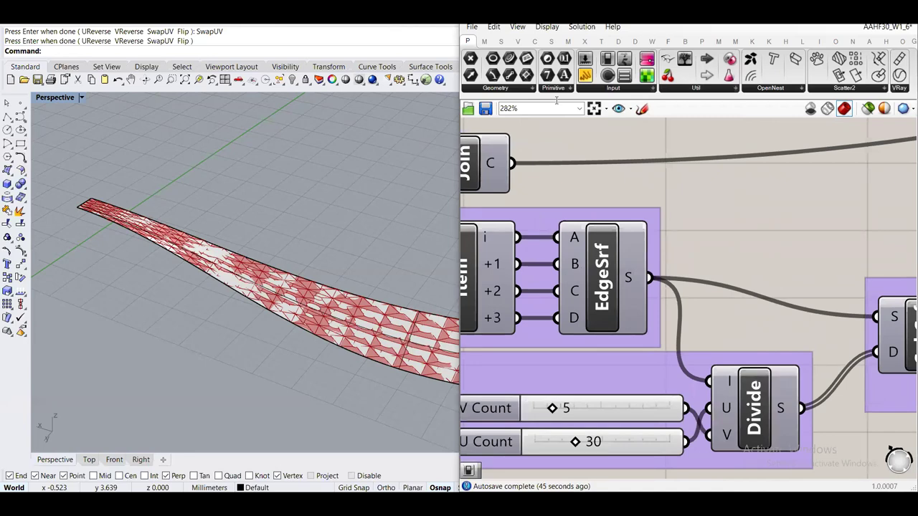
right_drag(751, 406, 693, 318)
click(693, 318)
middle_click(693, 318)
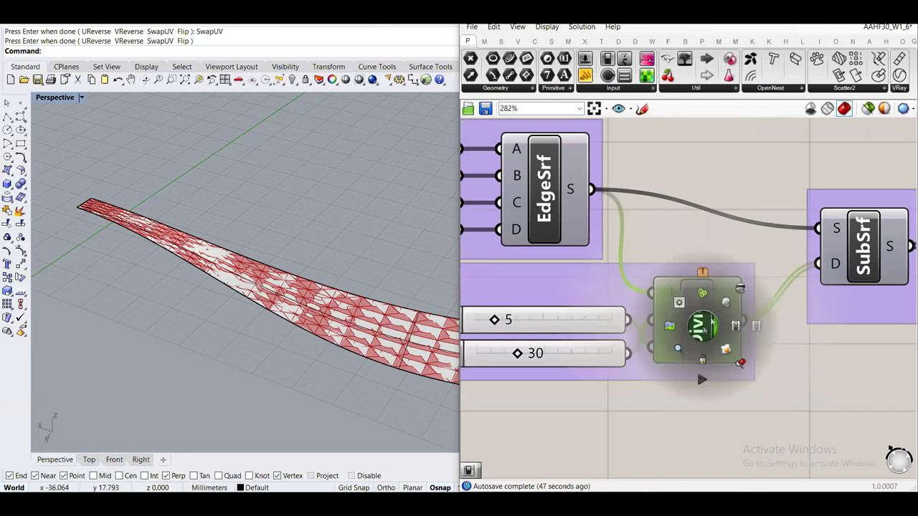
click(678, 234)
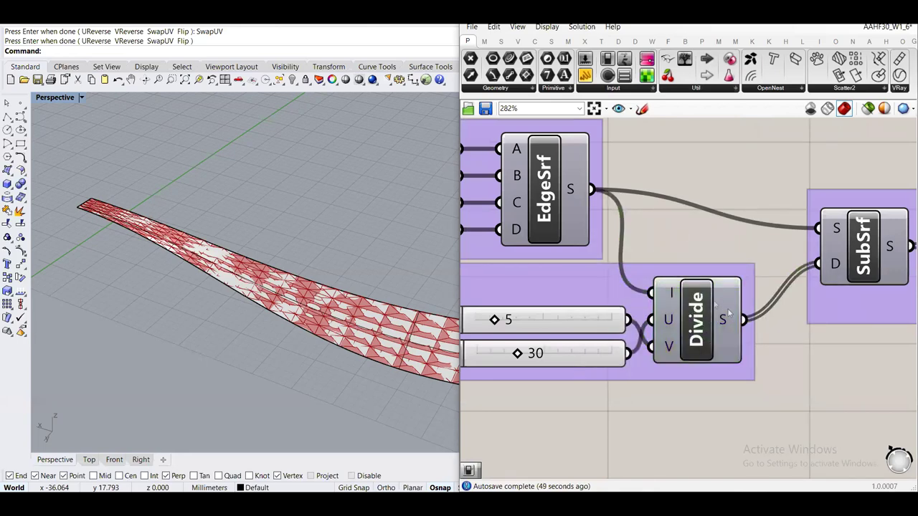
click(729, 322)
middle_click(678, 315)
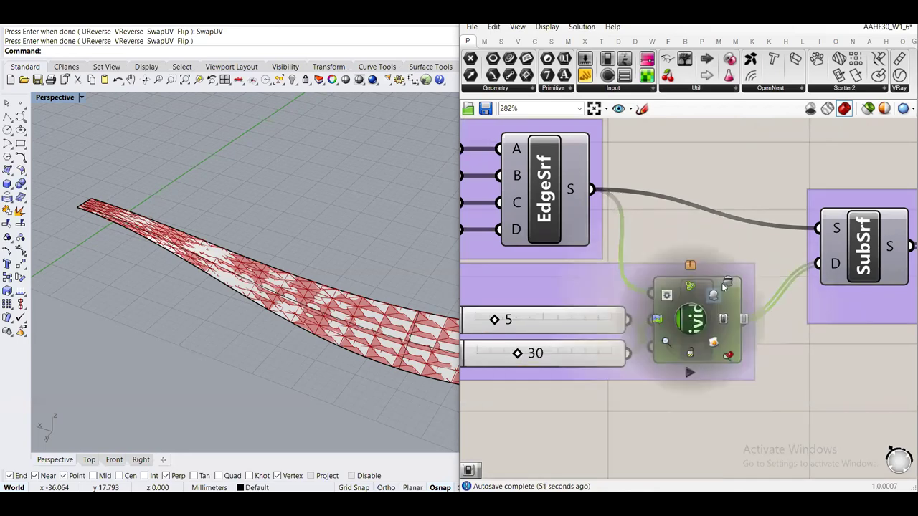
click(617, 259)
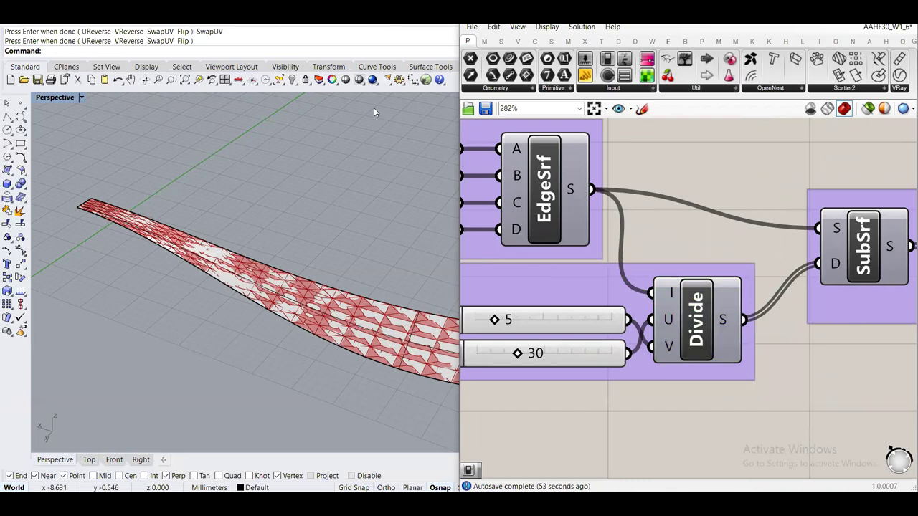
Turn on the SubSrf component's preview to inspect the surface divisions, turn it off again and inspect the panels
right_drag(836, 238, 701, 238)
click(722, 247)
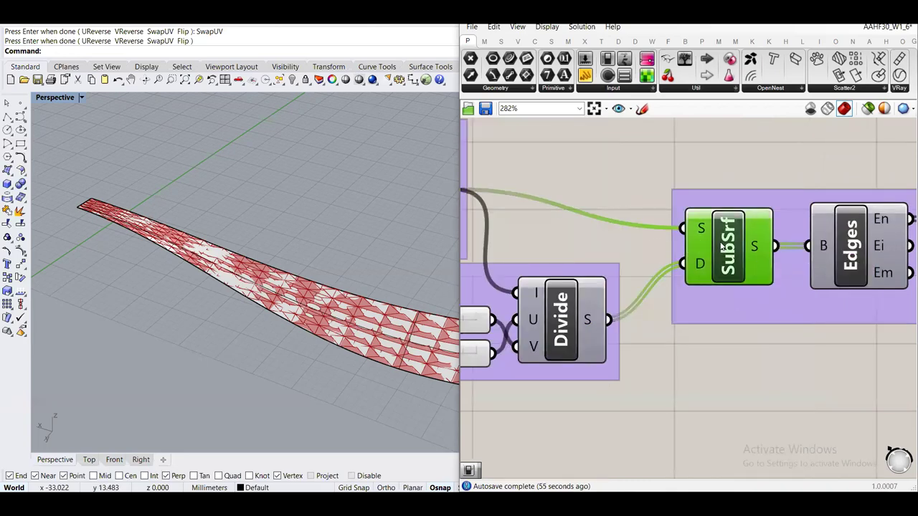
middle_click(725, 244)
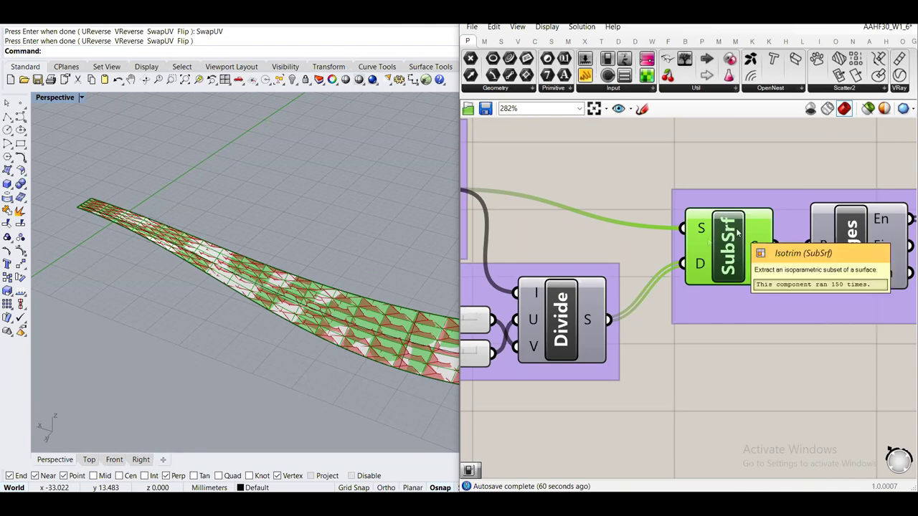
scroll(347, 311, up, 3)
scroll(355, 311, up, 3)
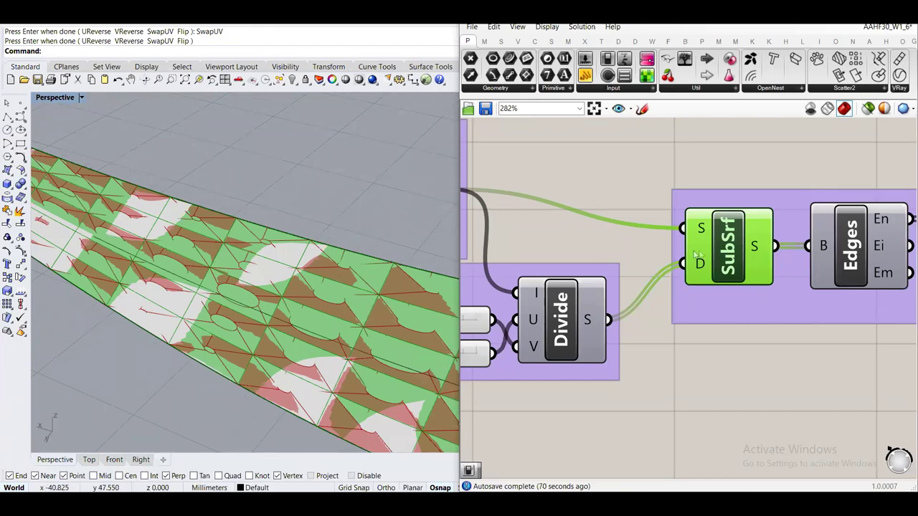
middle_click(729, 244)
click(769, 204)
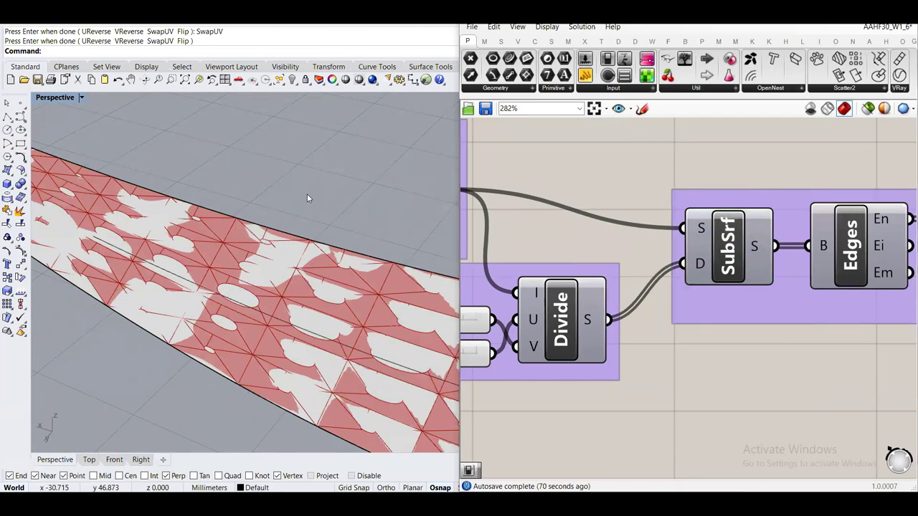
right_drag(307, 199, 329, 267)
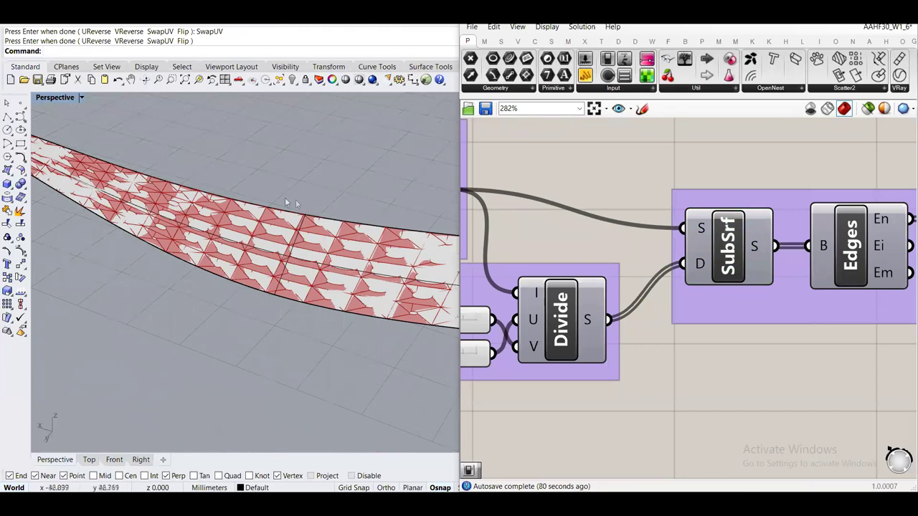
scroll(283, 195, up, 2)
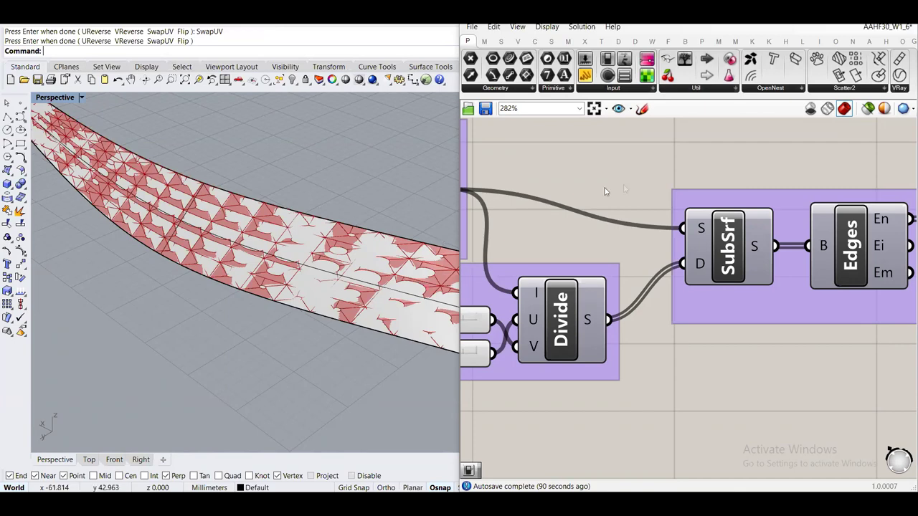
Nudge the 5 and 30 count sliders slightly to tidy their placement beside the Divide component
scroll(611, 187, down, 3)
scroll(661, 227, up, 5)
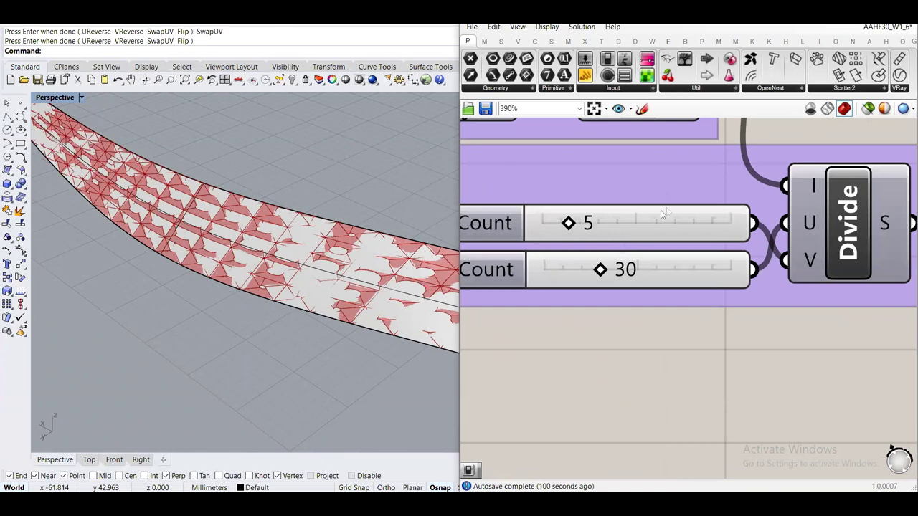
mouse_move(676, 216)
mouse_down()
mouse_move(664, 220)
mouse_move(670, 210)
mouse_up()
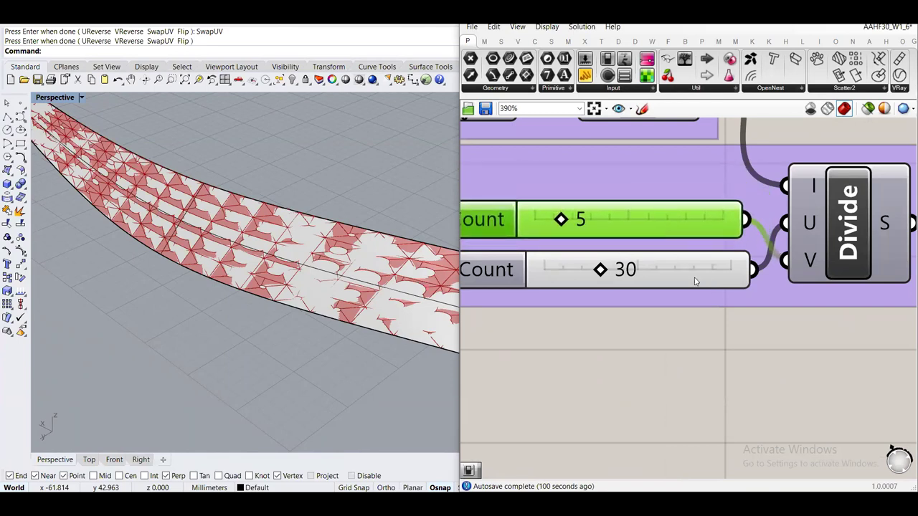
drag(696, 281, 693, 274)
click(672, 356)
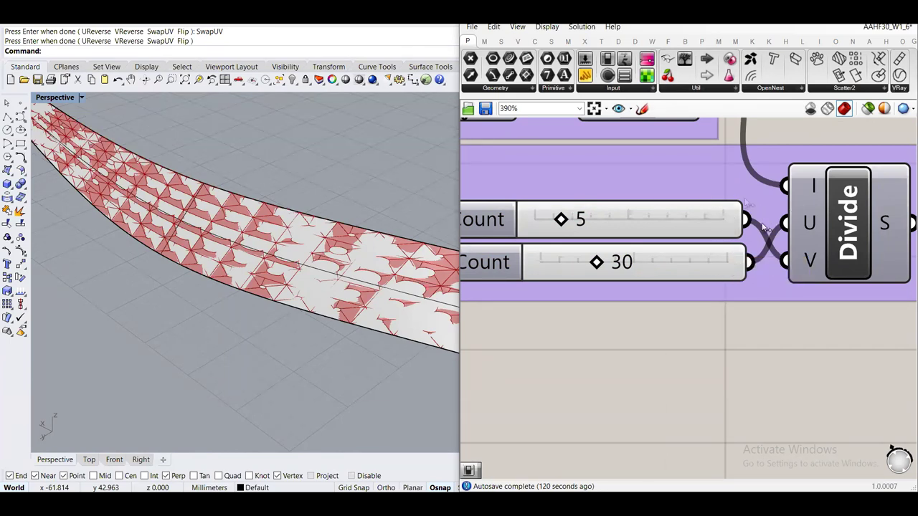
Bake the final Join component's paneled geometry to the Default layer
scroll(735, 315, down, 10)
scroll(691, 212, up, 10)
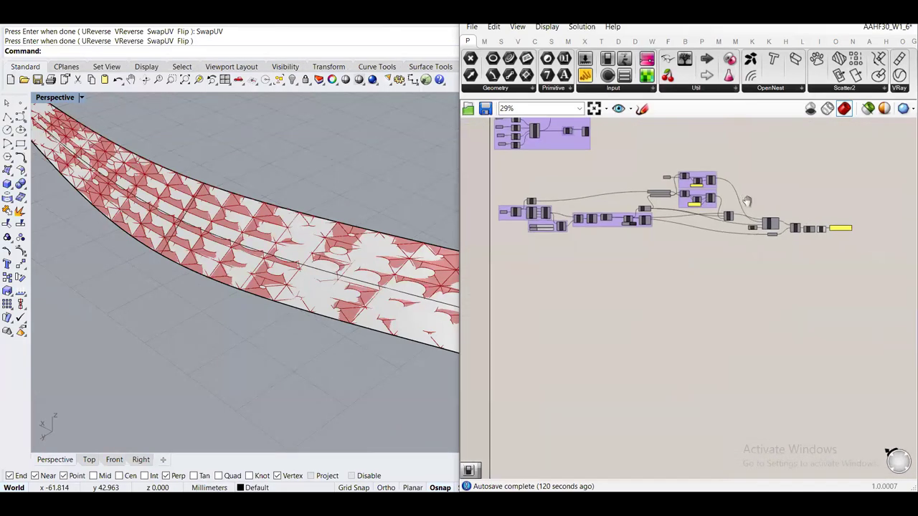
click(645, 185)
right_click(646, 185)
click(699, 231)
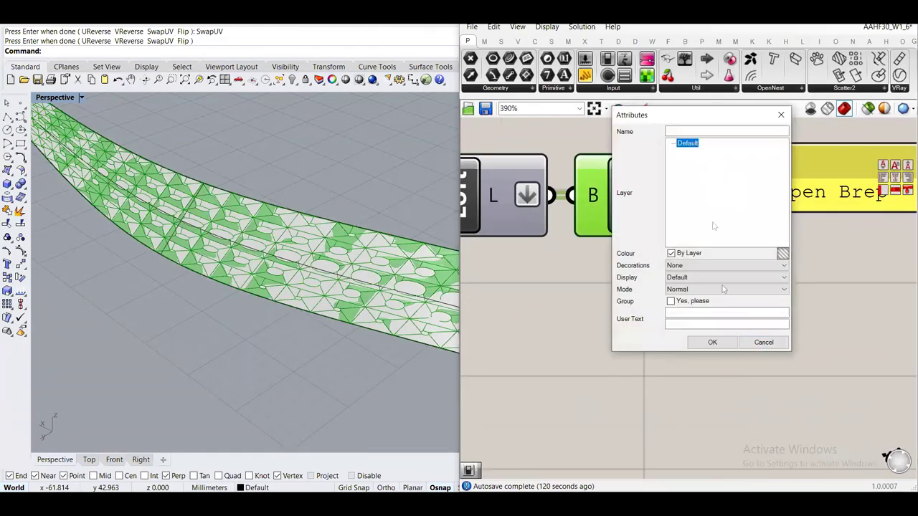
click(712, 342)
click(727, 328)
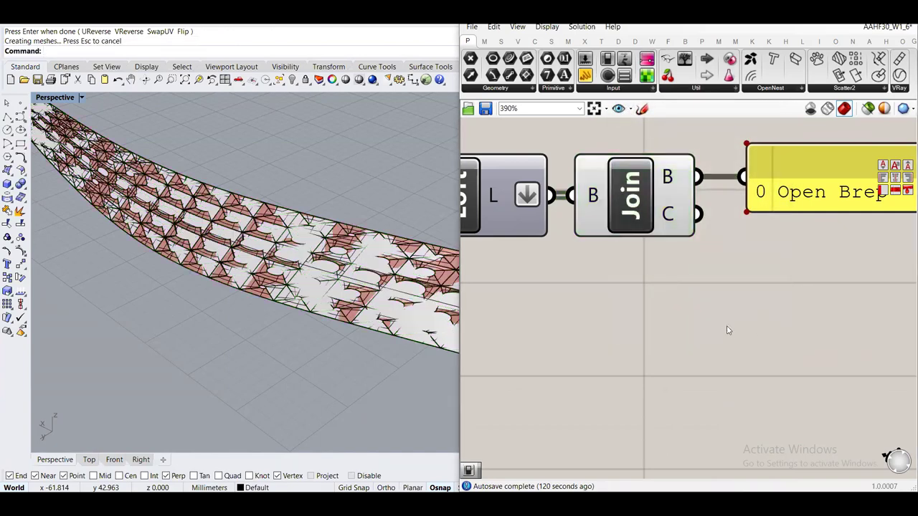
Turn off the preview of the final Join component
middle_click(661, 179)
click(662, 141)
click(734, 131)
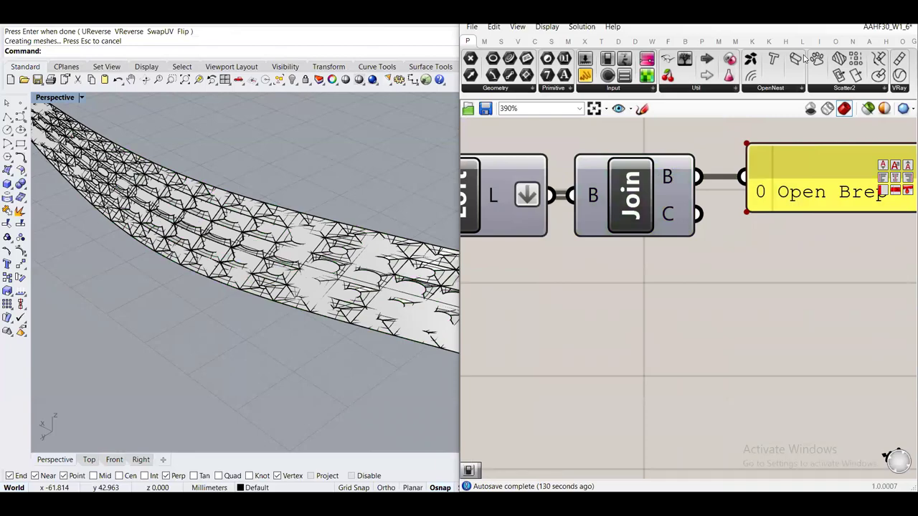
Switch to Rhino and show all hidden objects with the Show command
click(383, 254)
scroll(383, 254, up, 3)
text(Show)
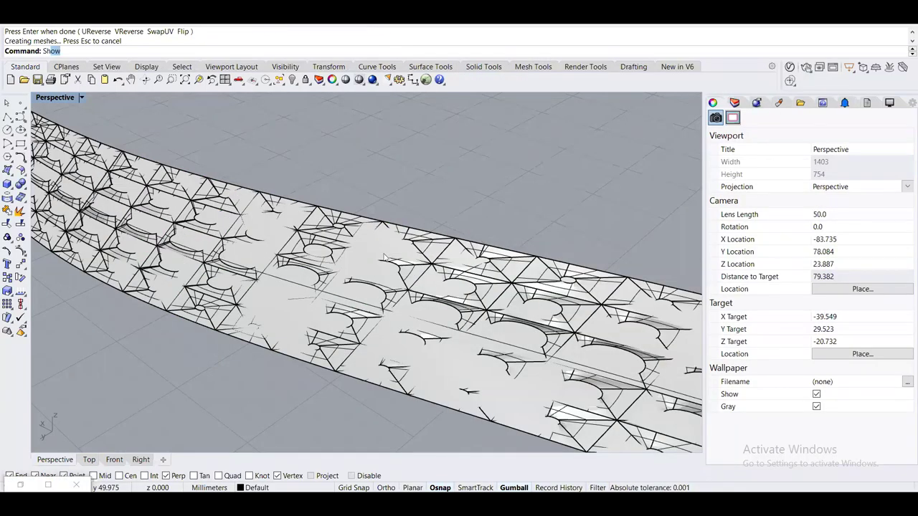
key(Return)
Select the plain source surface behind the baked panels and hide it with the Hide command
right_drag(383, 254, 349, 258)
scroll(352, 264, up, 2)
click(375, 284)
click(398, 289)
text(Hide)
key(Return)
scroll(388, 294, down, 5)
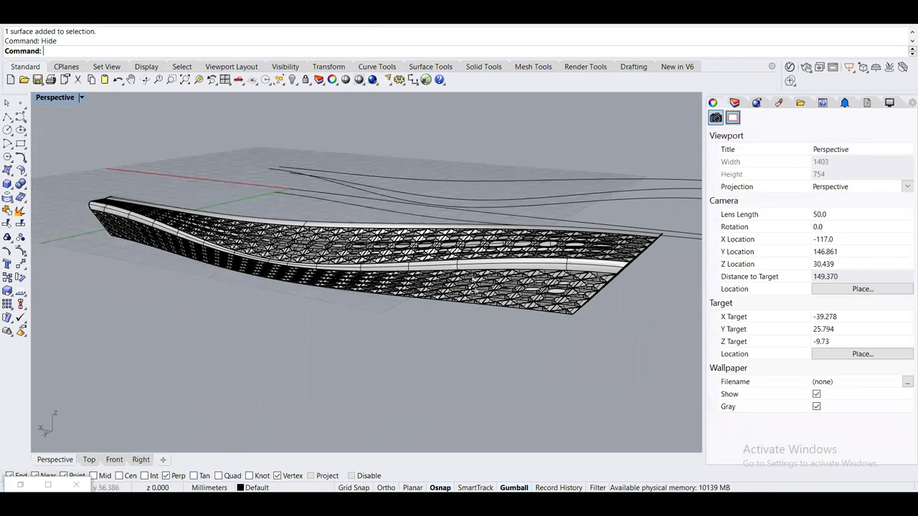
Select the paneled and plain building polysurfaces together and join them into one with Join
scroll(456, 353, up, 3)
drag(388, 411, 306, 180)
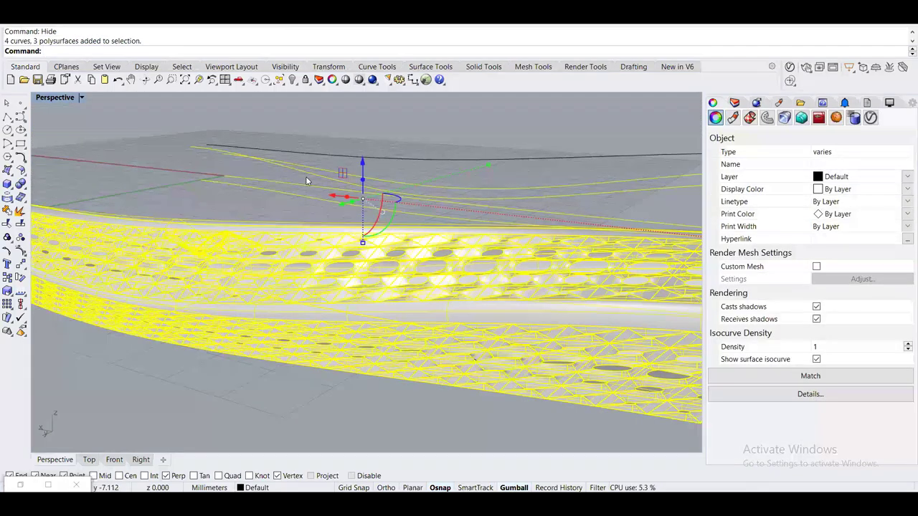
text(Join)
key(Return)
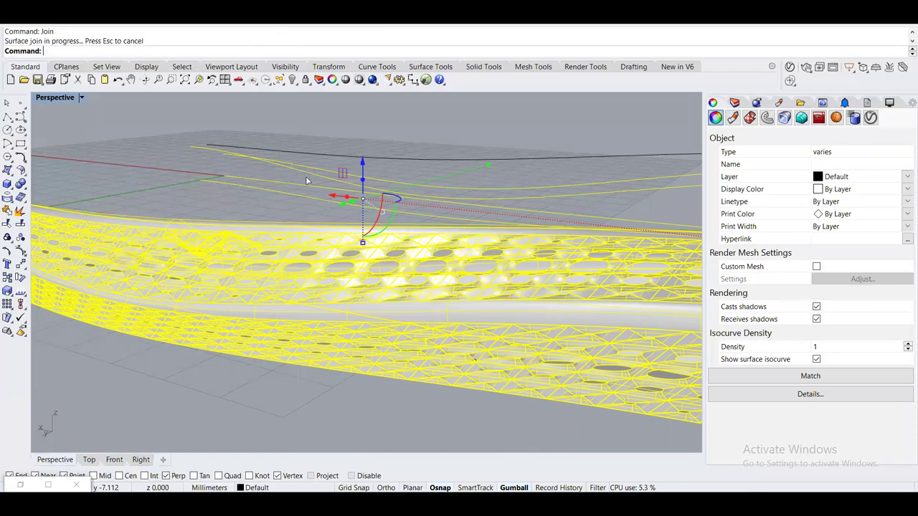
right_drag(162, 180, 288, 298)
scroll(288, 299, down, 3)
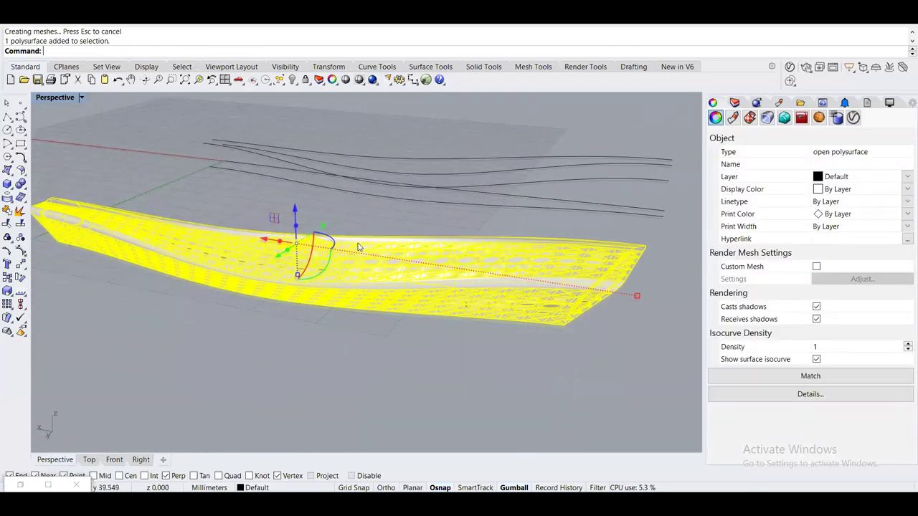
Set the Perspective viewport's display mode to Arctic, deselect everything and inspect the joined paneled building up close
click(52, 99)
click(113, 218)
key(Escape)
right_drag(299, 237, 366, 263)
scroll(364, 262, up, 5)
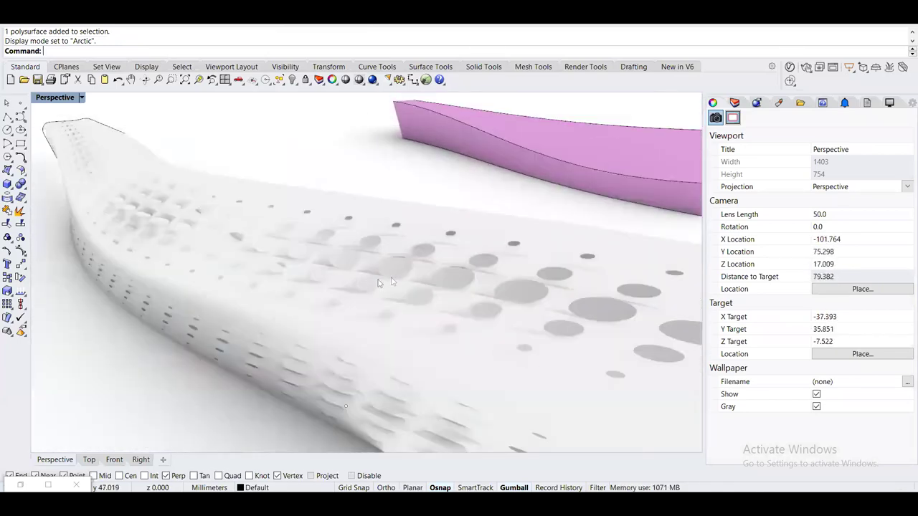
Check the paneled building from its other side, then switch to Grasshopper and examine the Rot3D, Merge, Loft and Join components
right_drag(379, 283, 508, 265)
scroll(485, 254, down, 5)
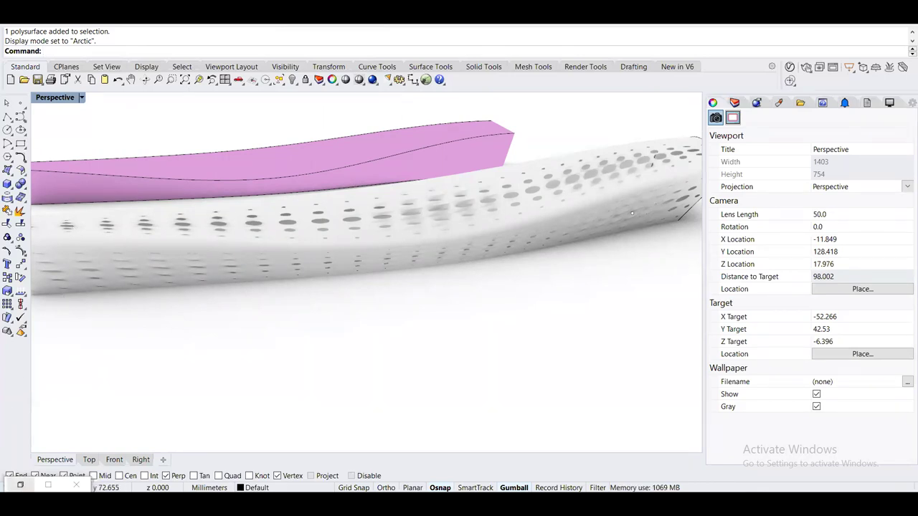
click(20, 485)
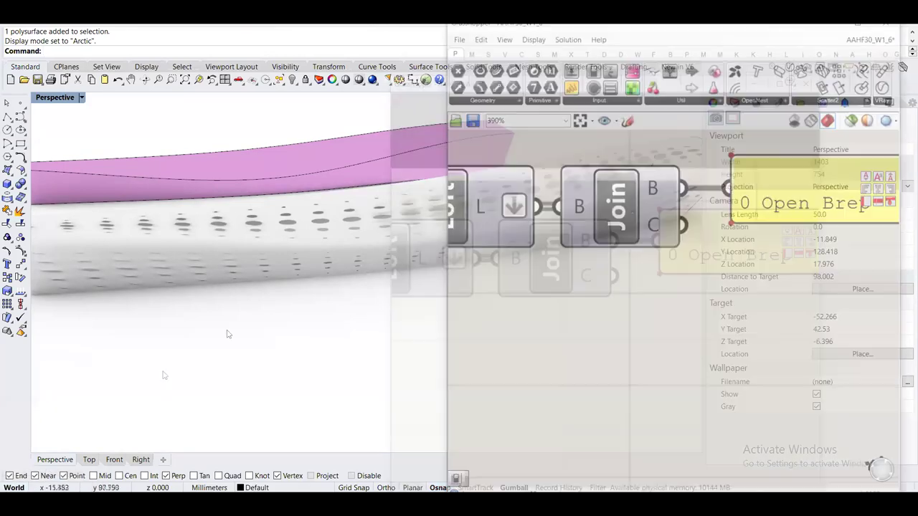
scroll(674, 239, down, 4)
scroll(694, 343, up, 5)
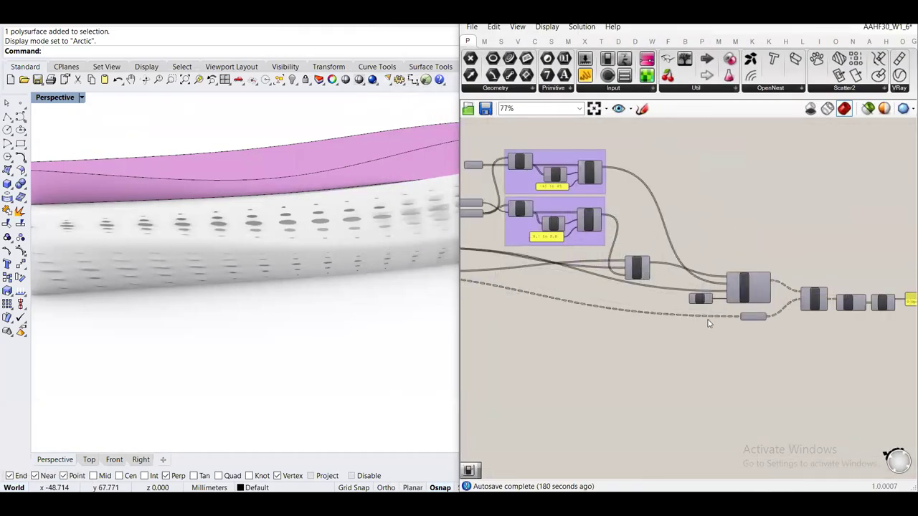
scroll(559, 228, up, 3)
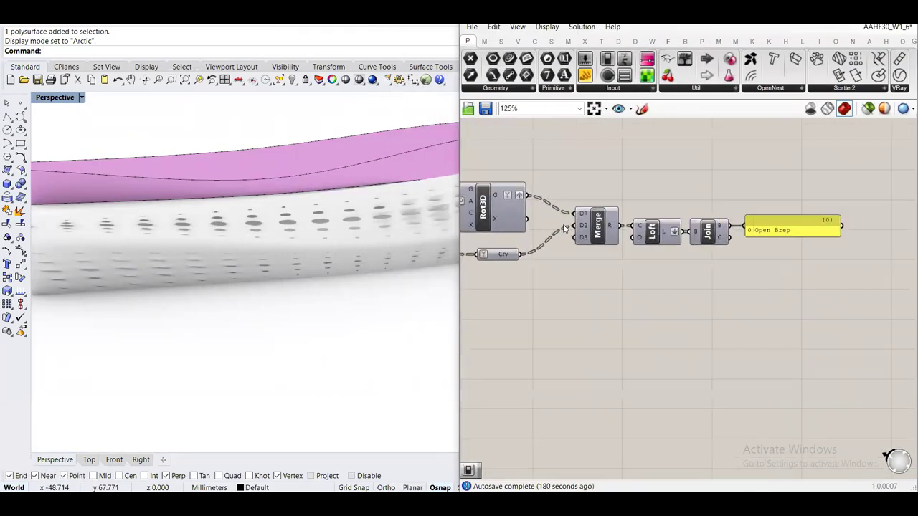
right_drag(529, 213, 581, 237)
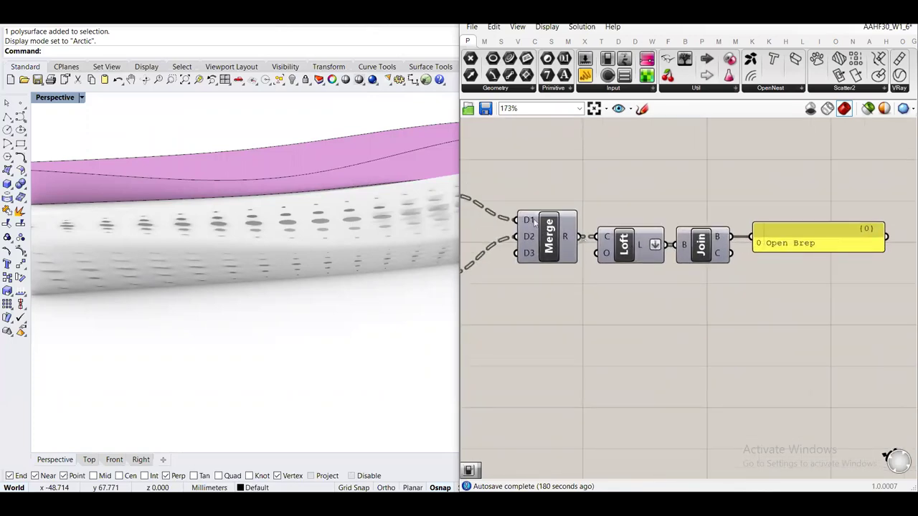
right_drag(509, 209, 599, 196)
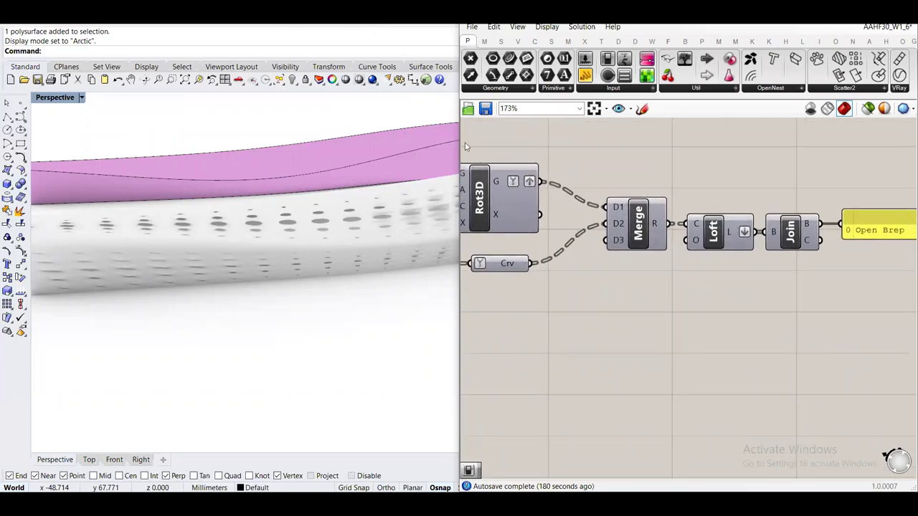
drag(460, 215, 283, 215)
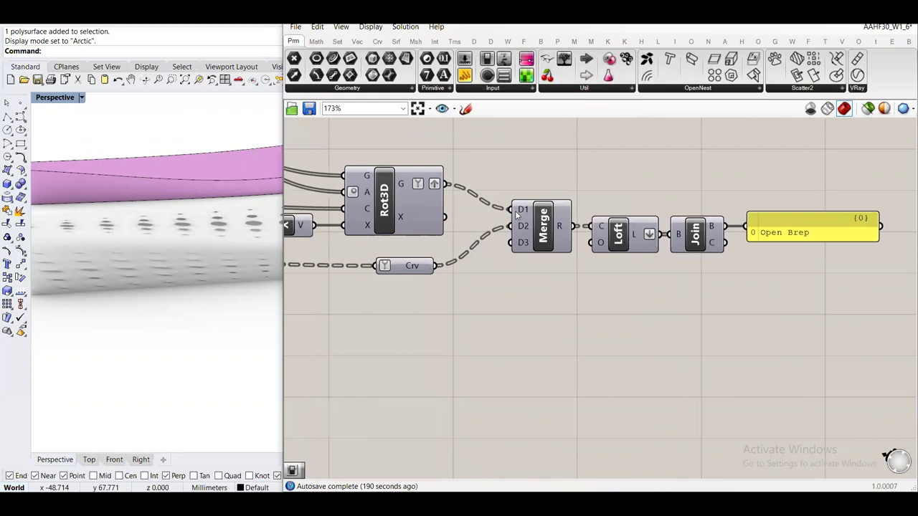
scroll(662, 201, up, 2)
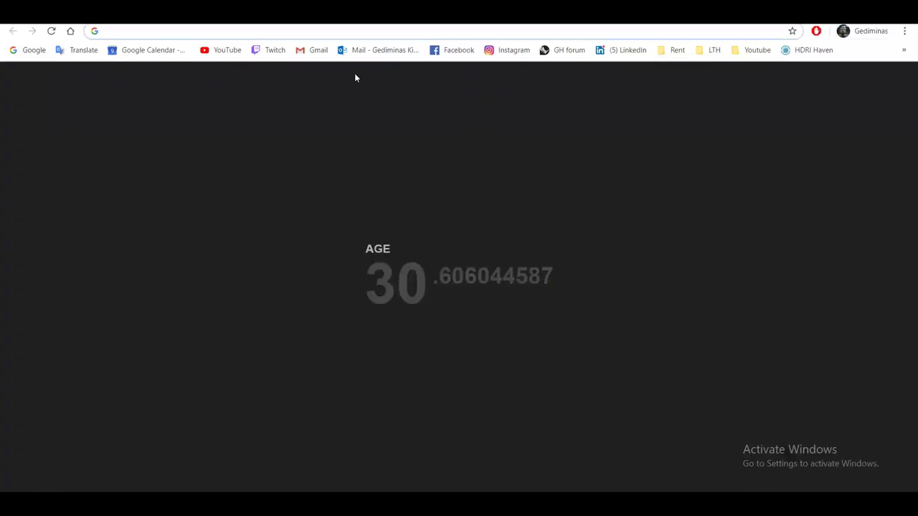
Switch to the browser, open the author's WordPress portfolio and open the teal branching-structure project in its Research section
text(gk)
key(Return)
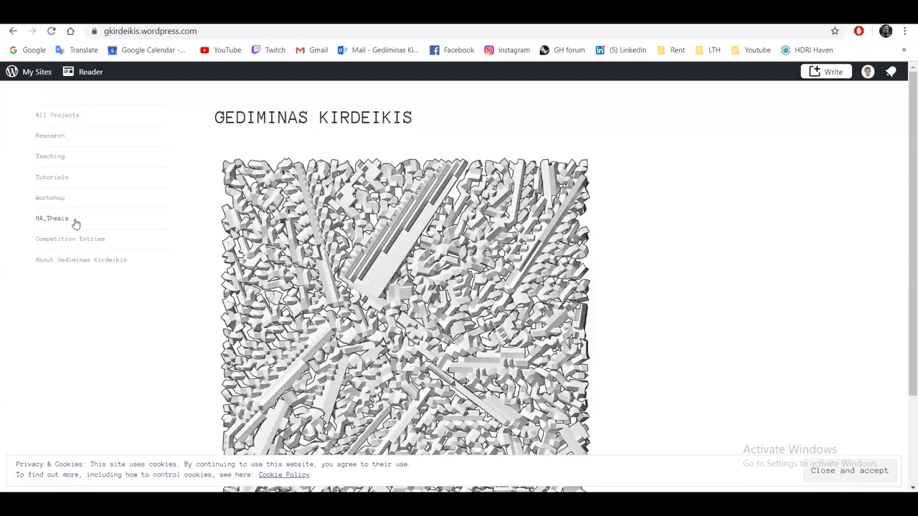
click(56, 136)
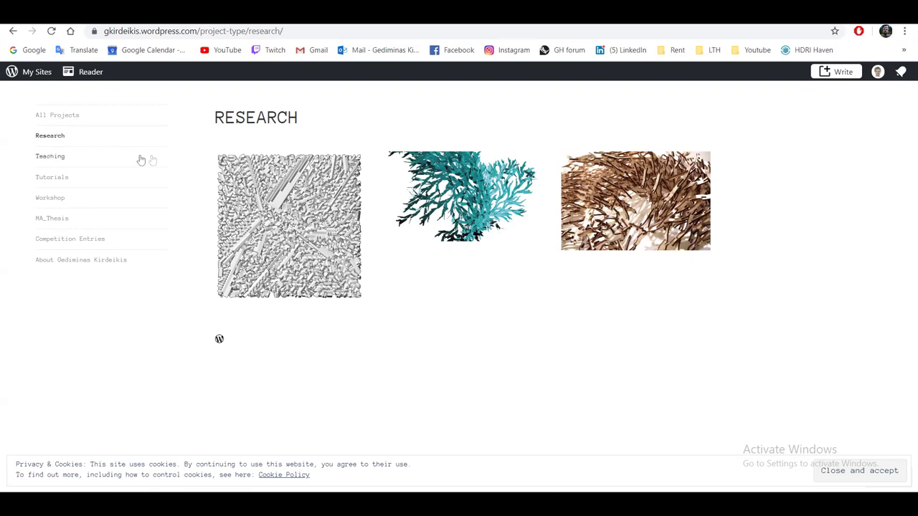
click(456, 177)
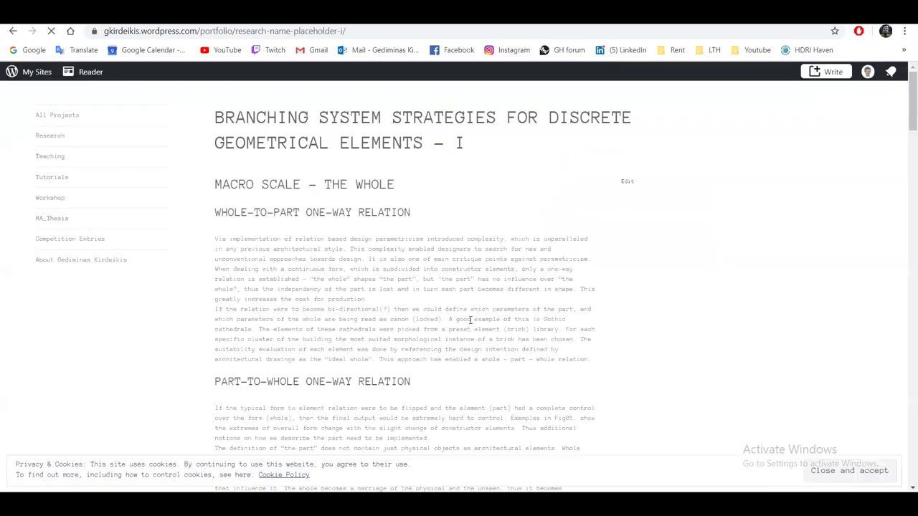
Examine the figures and collision detection comparisons in the article on branching system strategies for discrete geometrical elements, part I
scroll(470, 324, down, 10)
scroll(470, 325, down, 1)
scroll(470, 325, up, 2)
scroll(470, 324, down, 2)
scroll(580, 166, up, 2)
scroll(582, 338, down, 1)
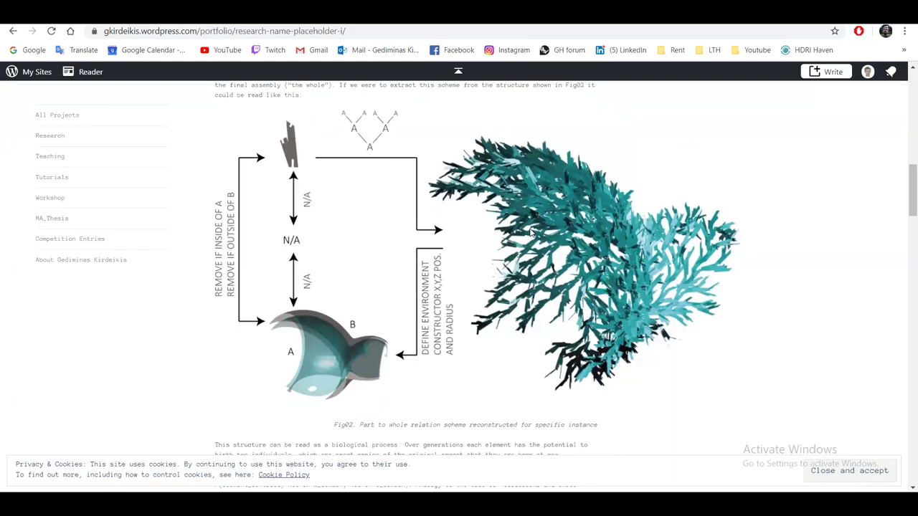
scroll(531, 232, down, 12)
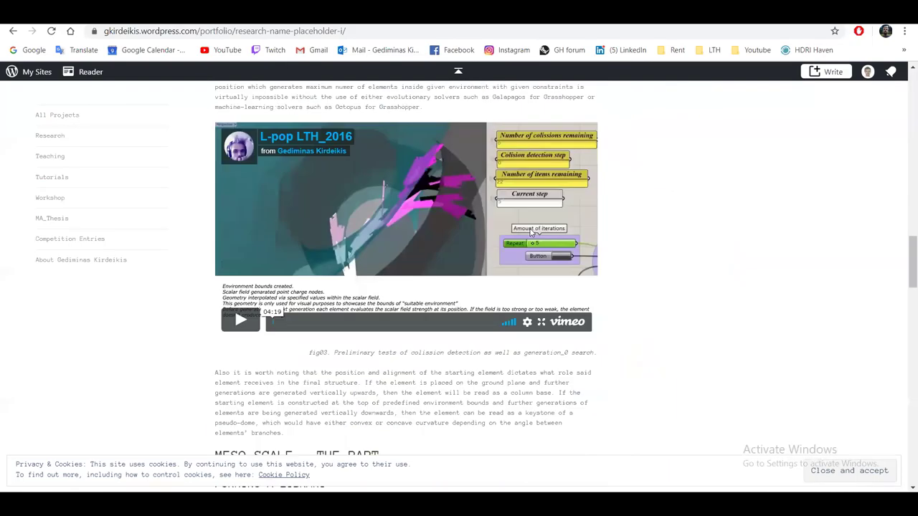
scroll(530, 232, down, 8)
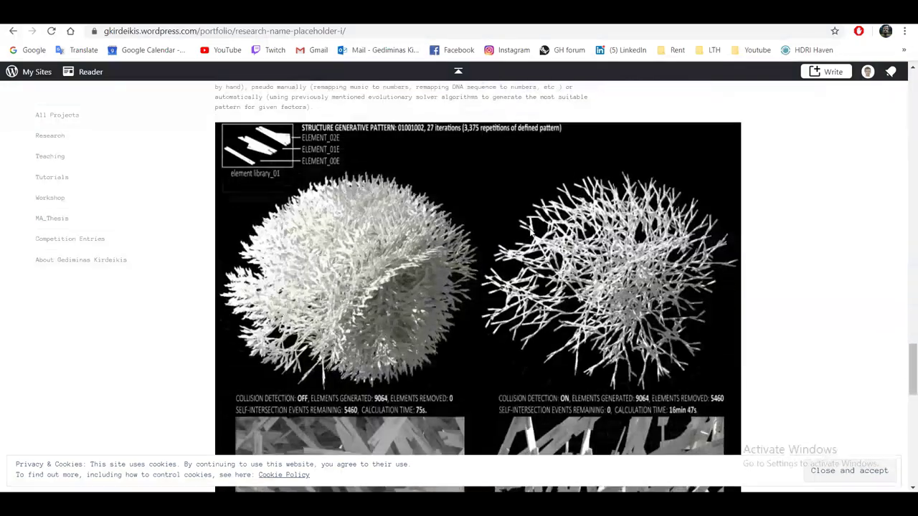
scroll(531, 232, up, 1)
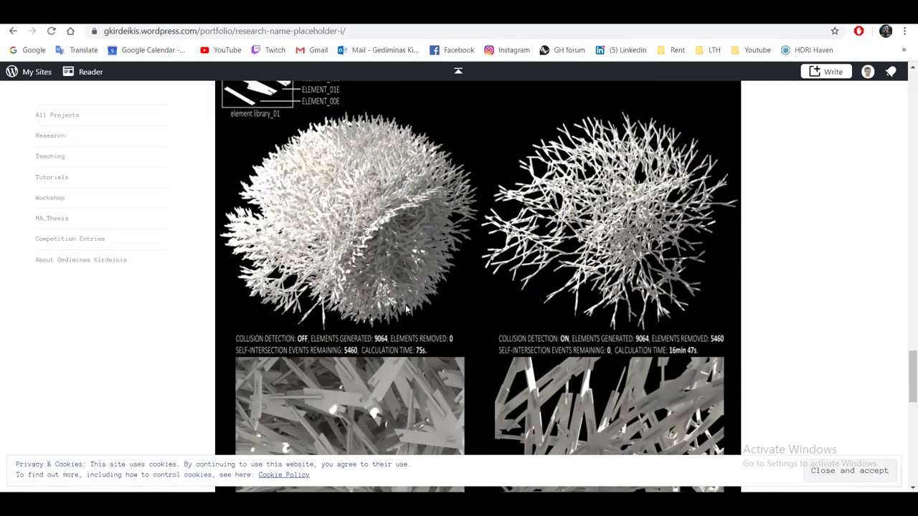
scroll(406, 309, up, 1)
scroll(547, 241, down, 4)
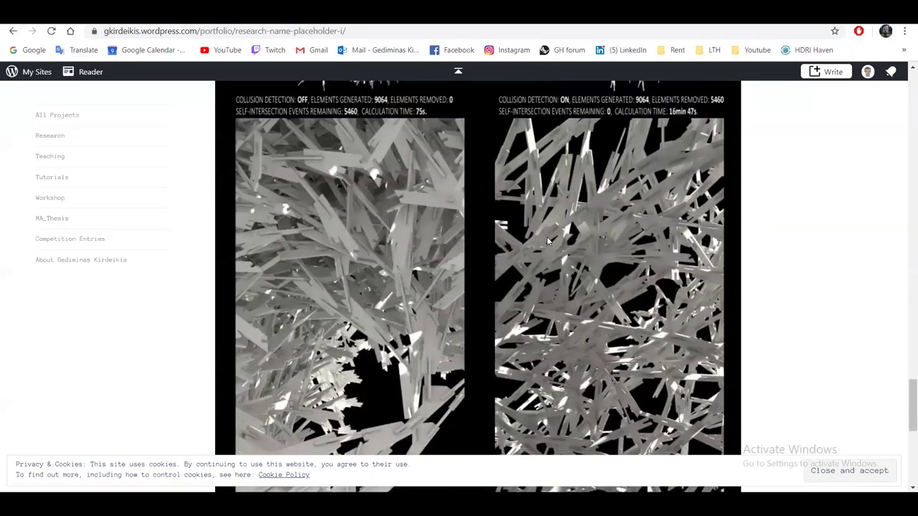
scroll(547, 241, down, 5)
Return to the Research projects, open the grey discrete-aggregation project and examine its cube-to-octahedron morphing studies and density charts
click(13, 32)
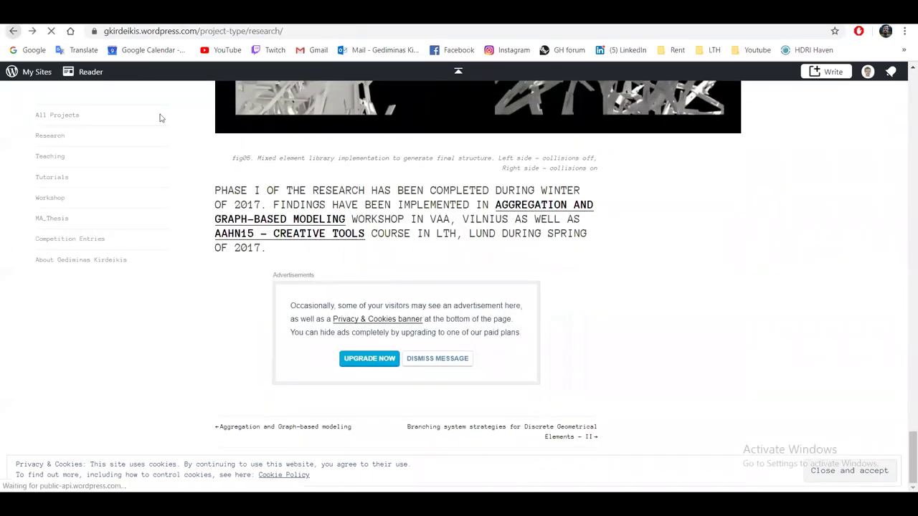
click(290, 216)
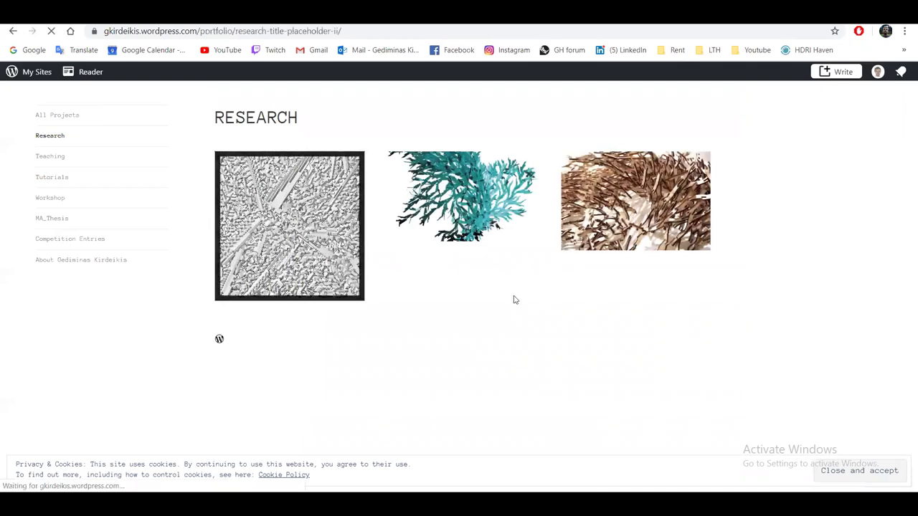
scroll(513, 299, down, 5)
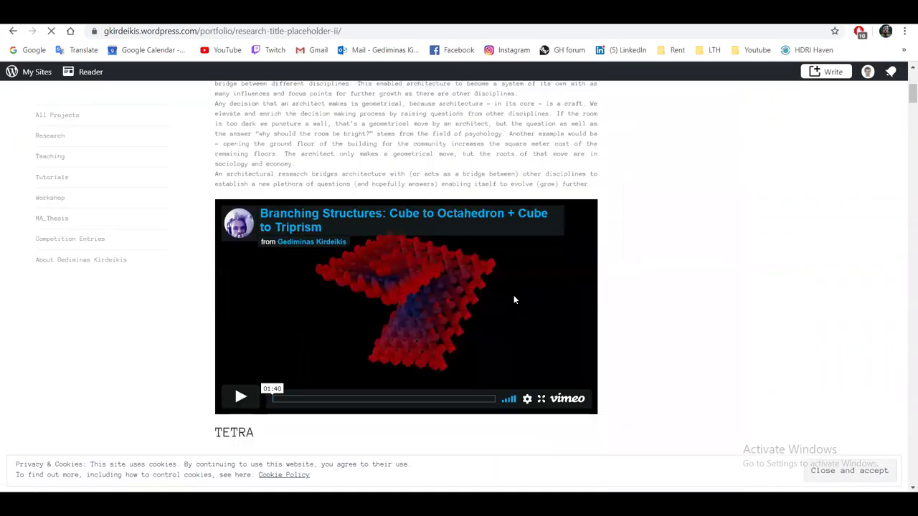
scroll(514, 299, down, 7)
scroll(513, 300, down, 10)
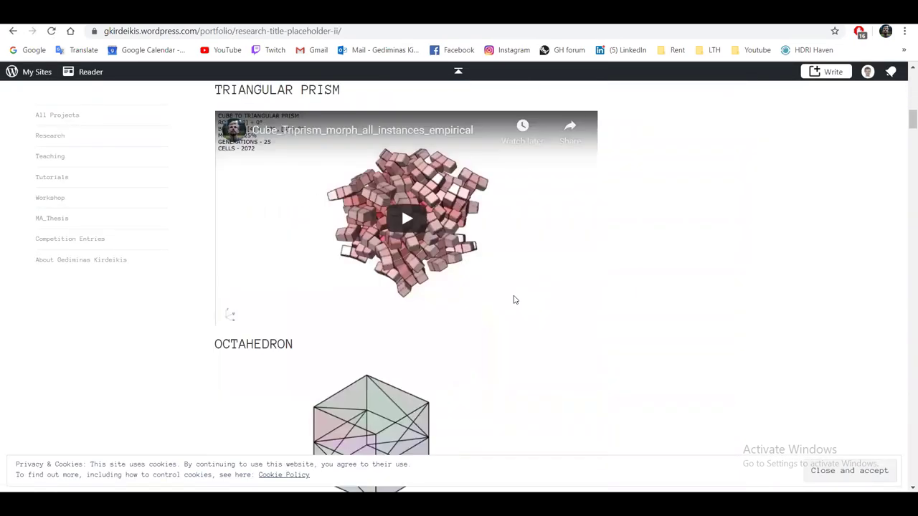
scroll(514, 300, down, 10)
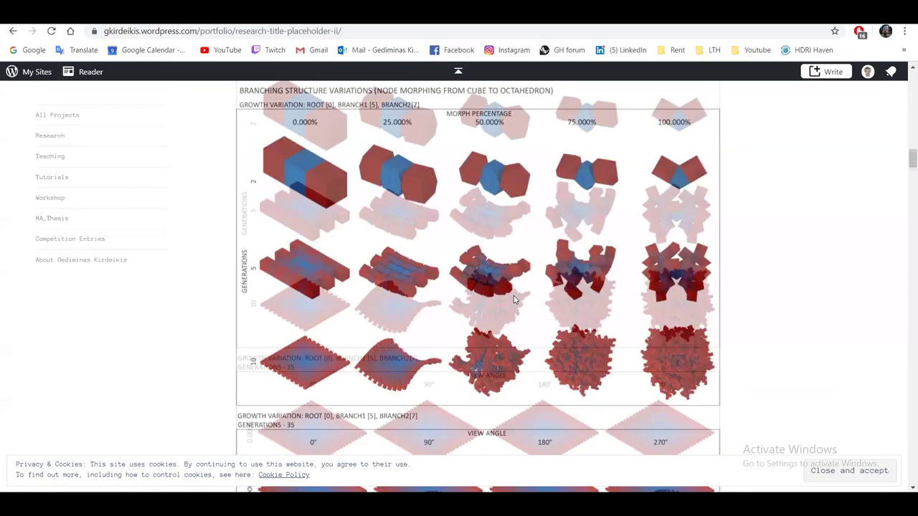
scroll(493, 360, down, 15)
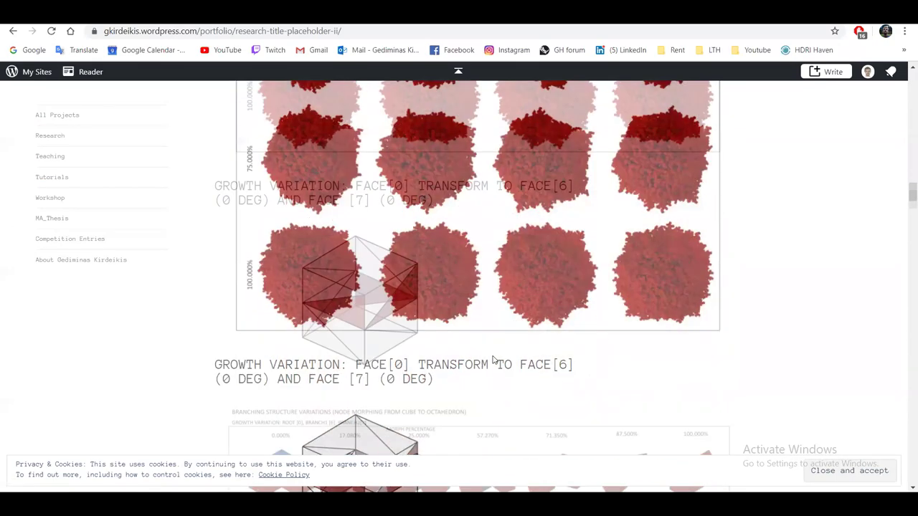
scroll(493, 360, down, 3)
scroll(494, 361, up, 6)
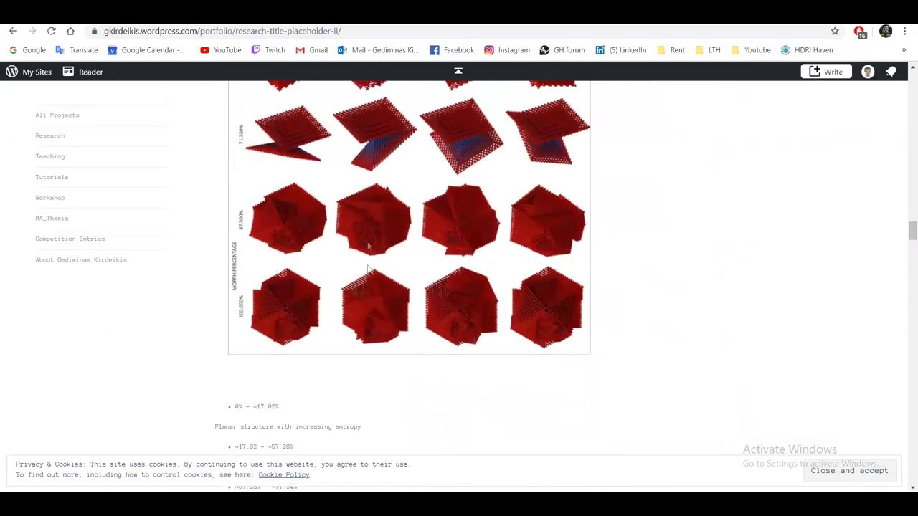
scroll(334, 245, down, 15)
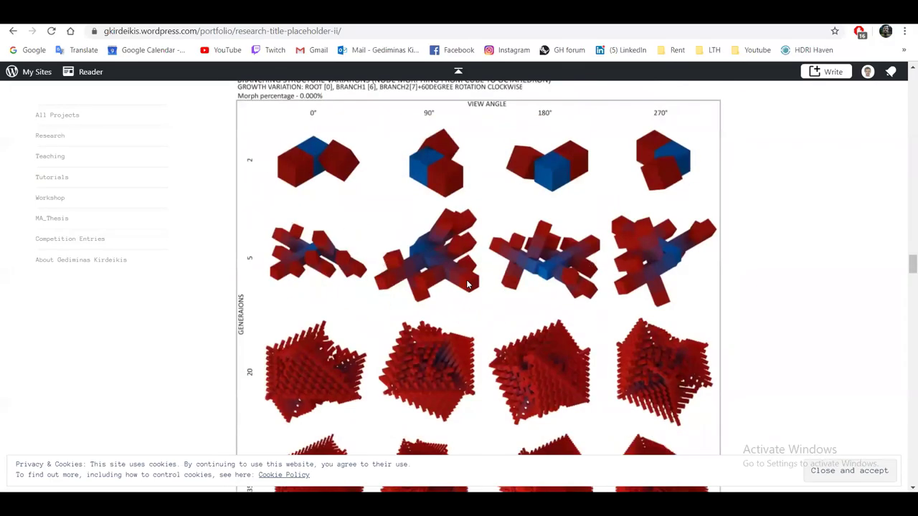
scroll(466, 285, down, 15)
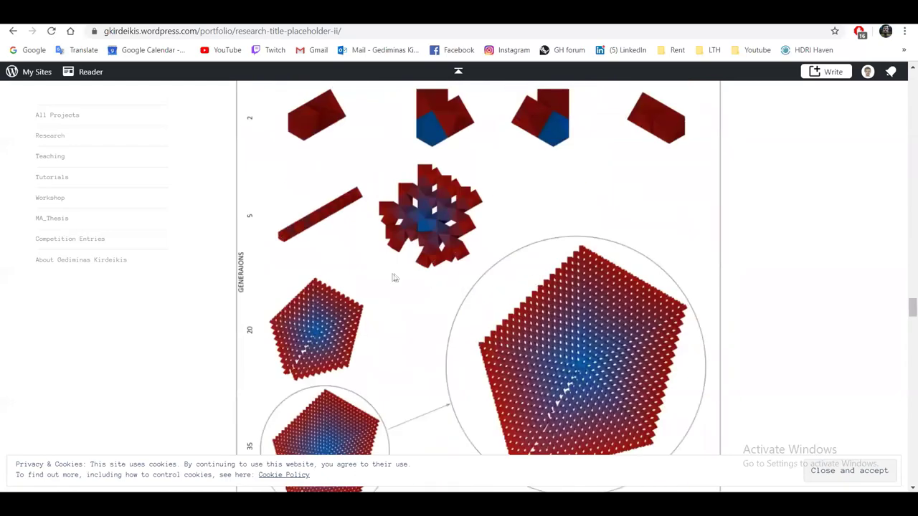
scroll(402, 274, down, 15)
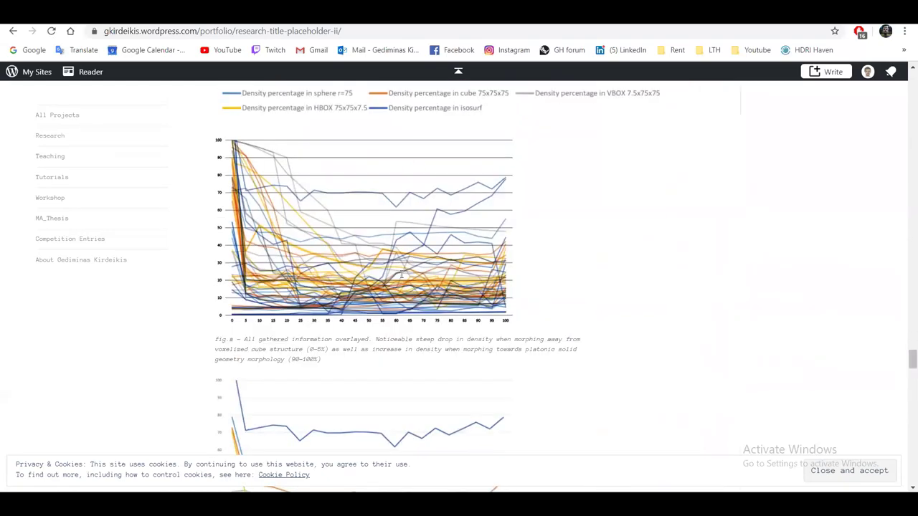
Examine the article's Walkback Method and Guide-Curve Following Method sections, including the guides and tile library
scroll(402, 274, down, 8)
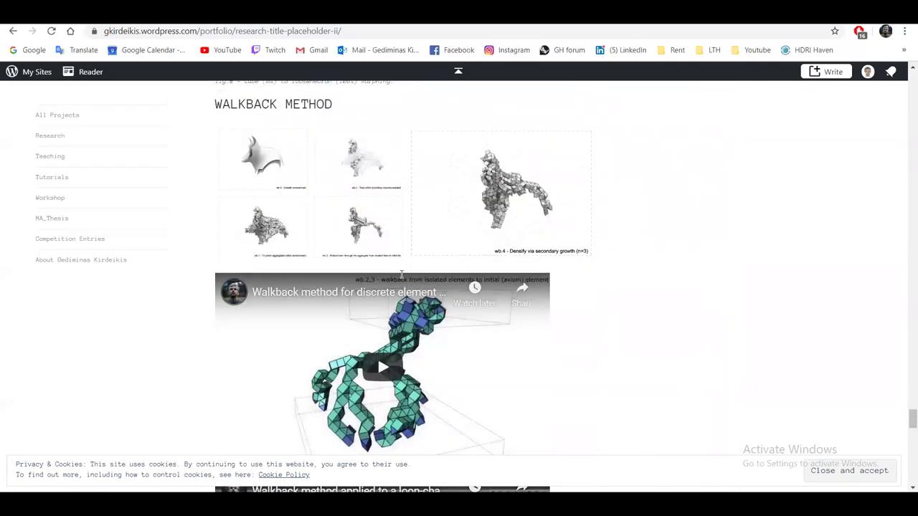
scroll(402, 274, down, 8)
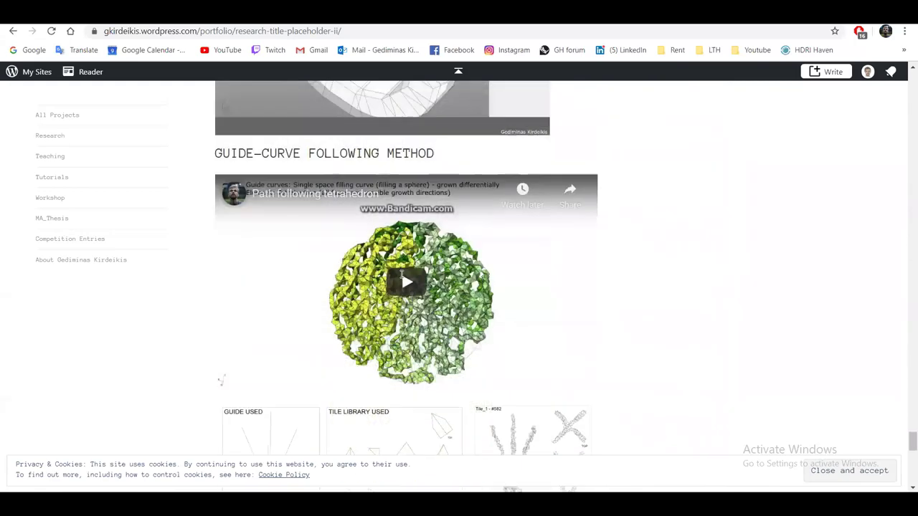
scroll(401, 273, down, 1)
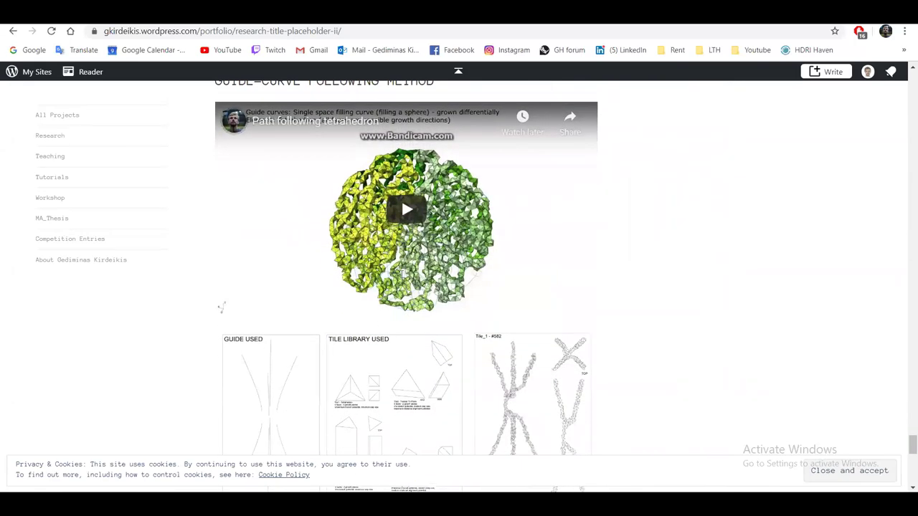
scroll(403, 275, down, 2)
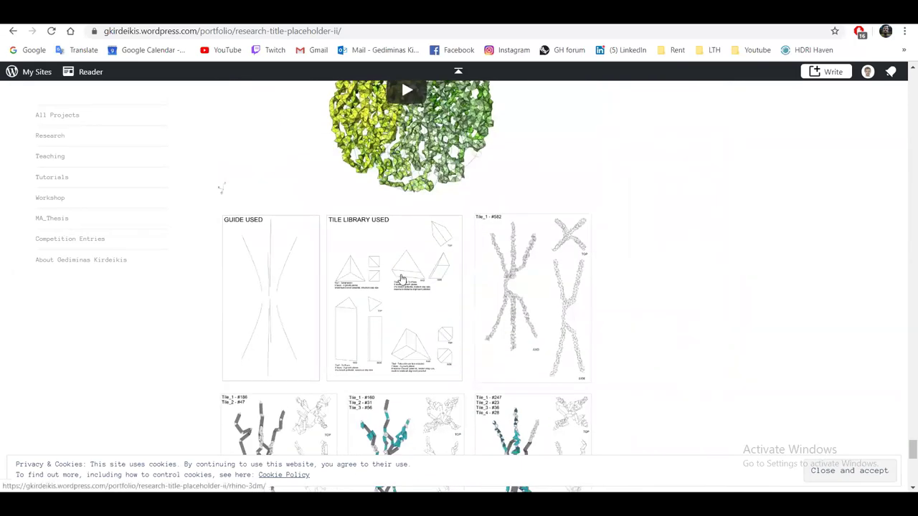
Play the embedded "Path following tetrahedron" video, mute its sound and show it in full screen
scroll(403, 276, up, 3)
click(404, 277)
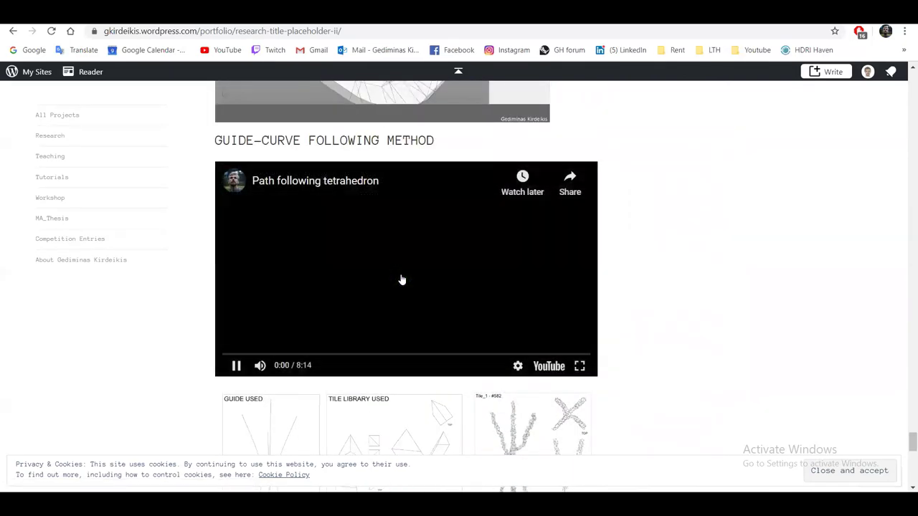
click(260, 365)
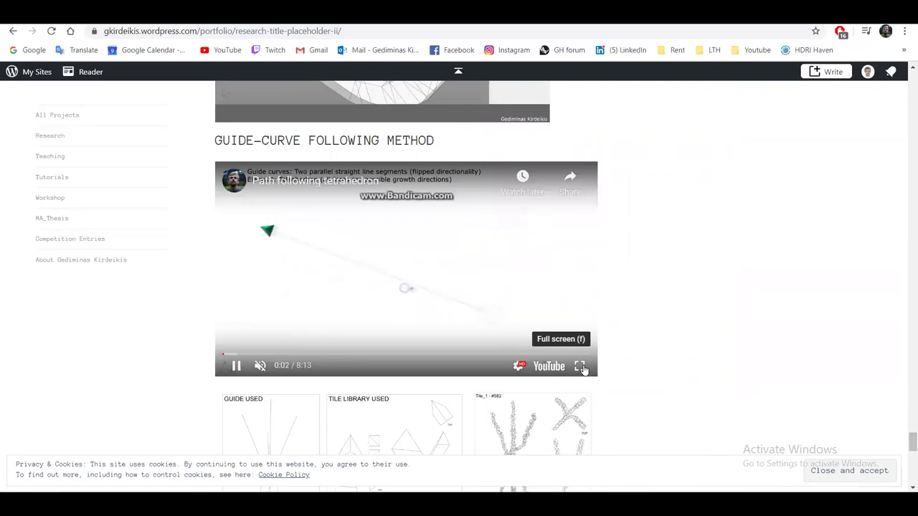
click(581, 366)
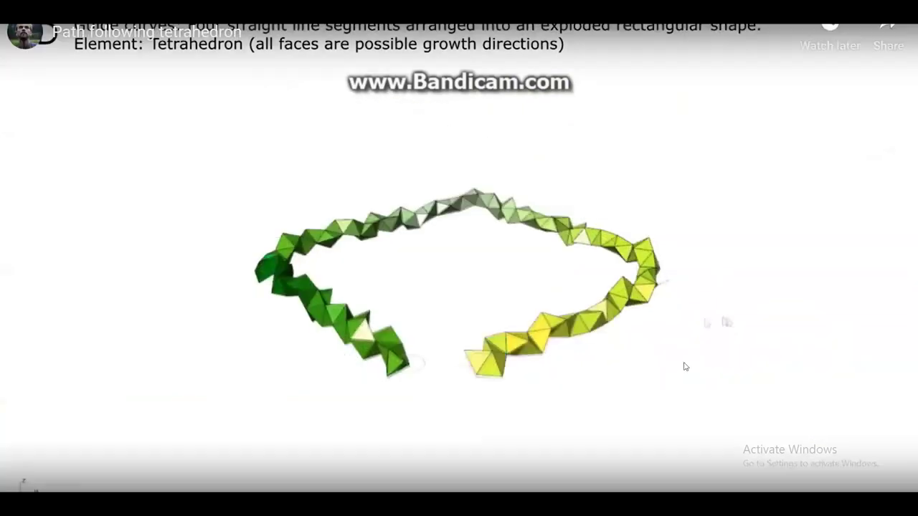
Skip through the video to the 2D grid of straight line segments example and watch the tetrahedron growth
click(145, 482)
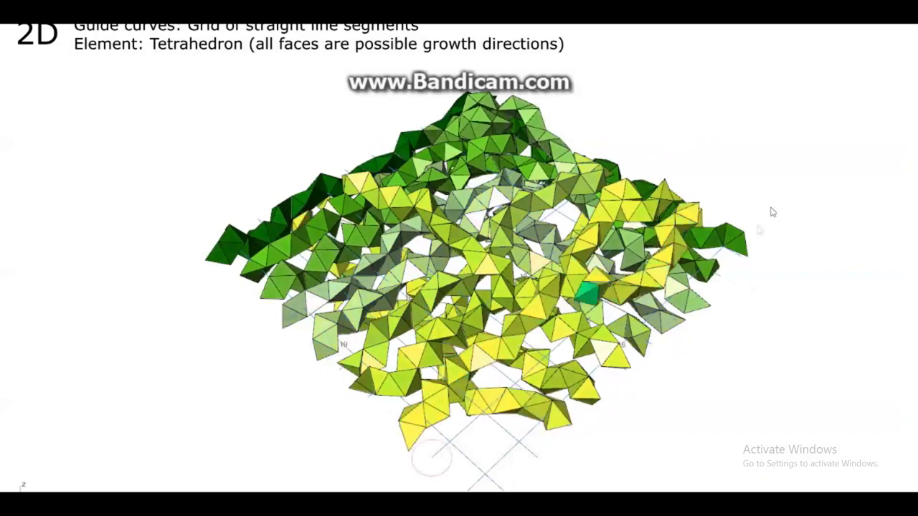
right_drag(791, 334, 498, 395)
right_drag(584, 381, 525, 318)
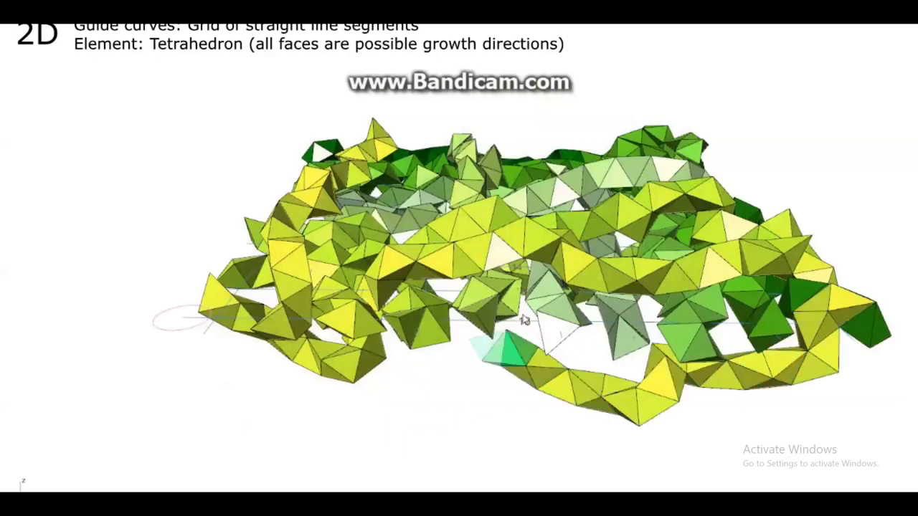
Skip through the video's chair, cube with inner star, saddle Hilbert curve and rectangular dome examples of tetrahedron growth
right_drag(525, 320, 349, 371)
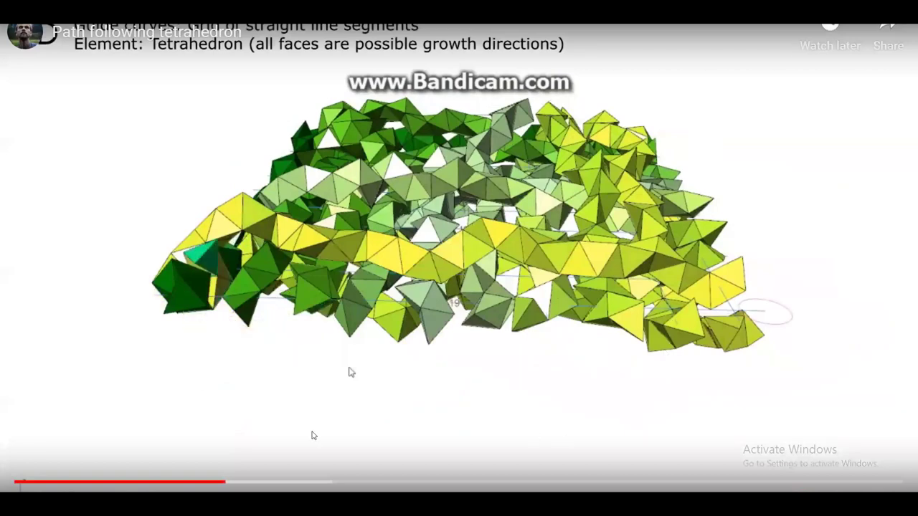
click(301, 482)
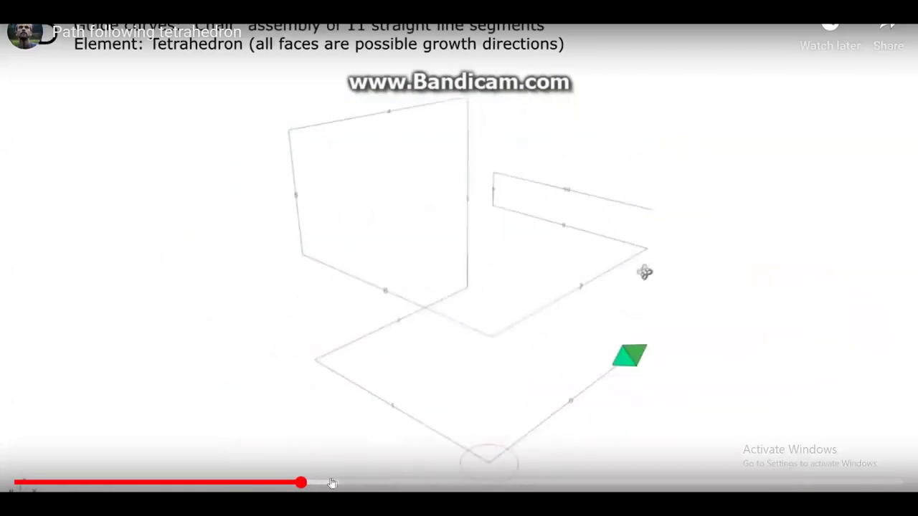
click(337, 483)
click(400, 482)
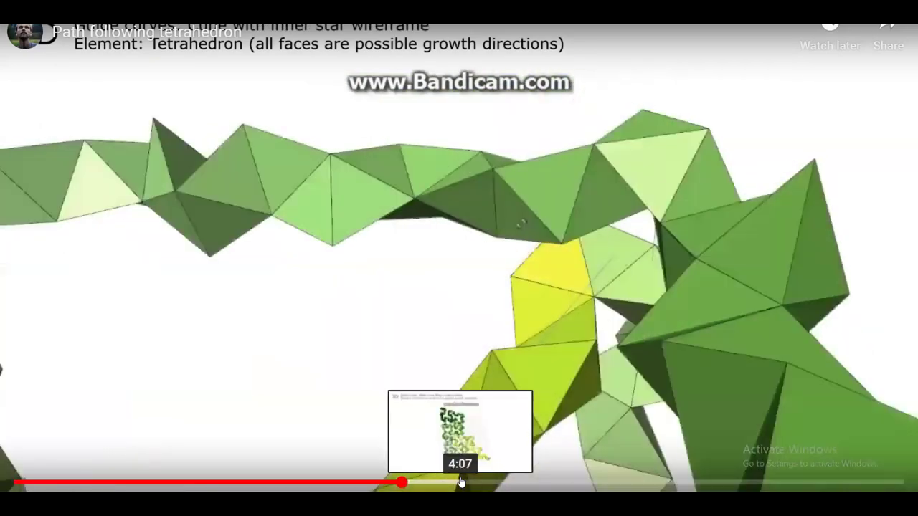
click(463, 483)
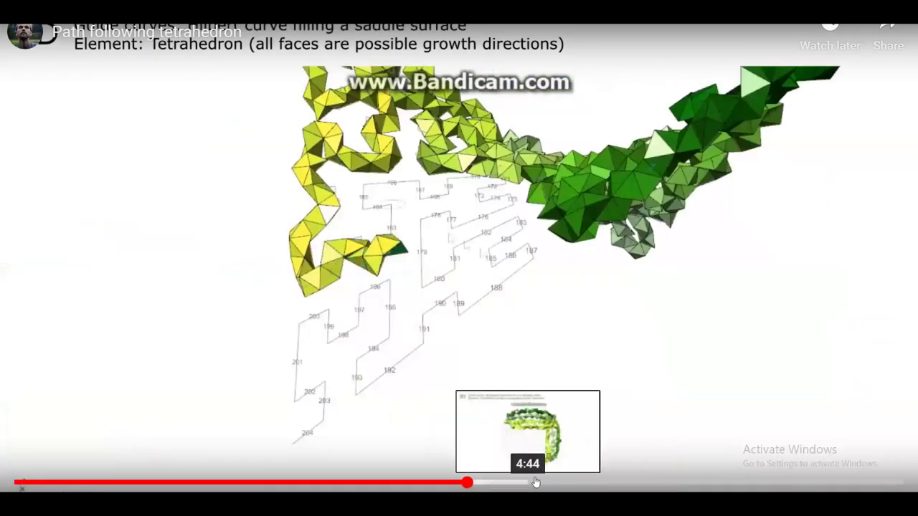
click(542, 483)
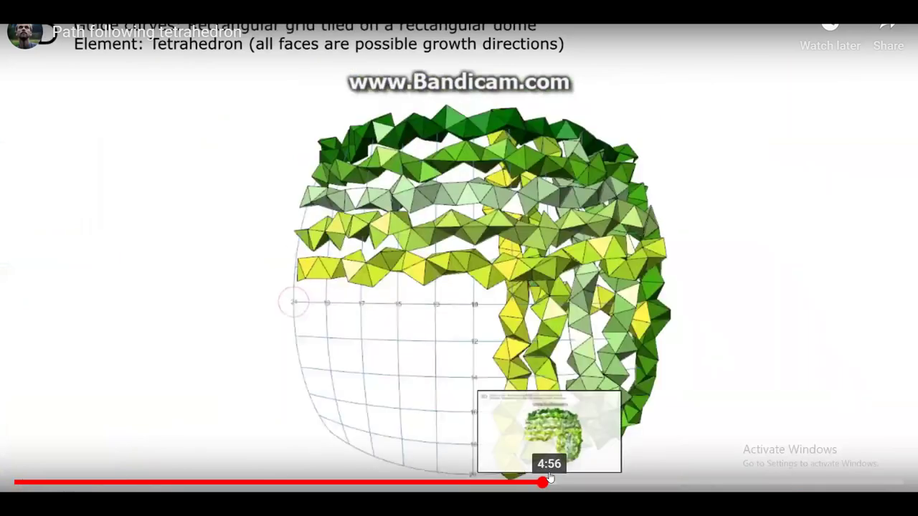
Skip ahead through the rectangular dome and polar array of 20 planar arcs to the semi-randomized non-planar Nurbs curves example
click(627, 481)
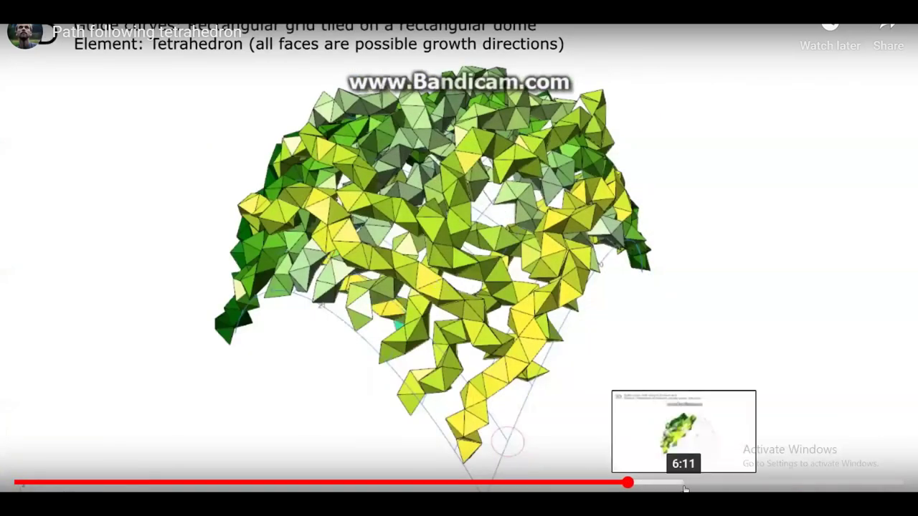
click(684, 482)
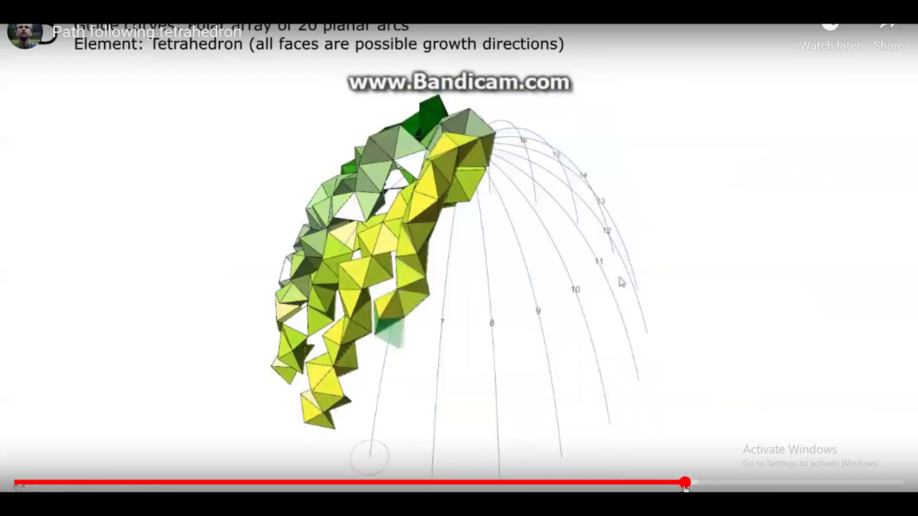
click(715, 485)
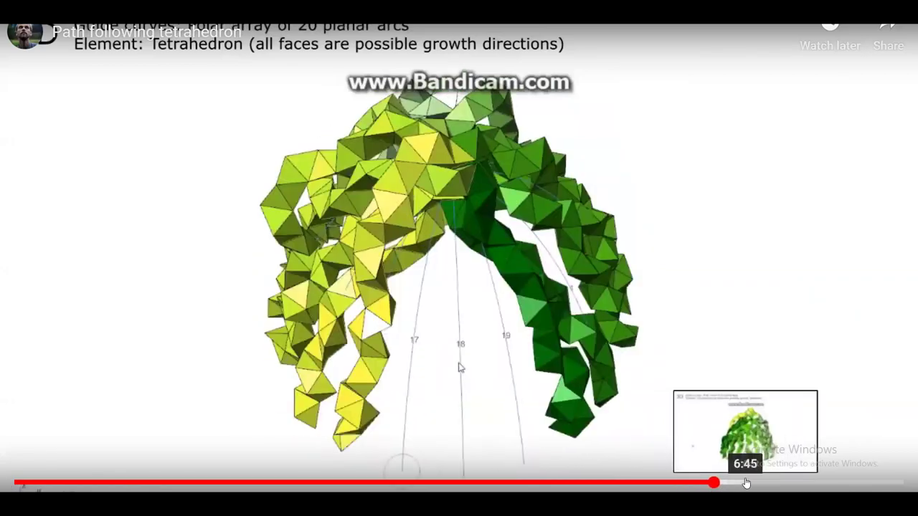
click(746, 483)
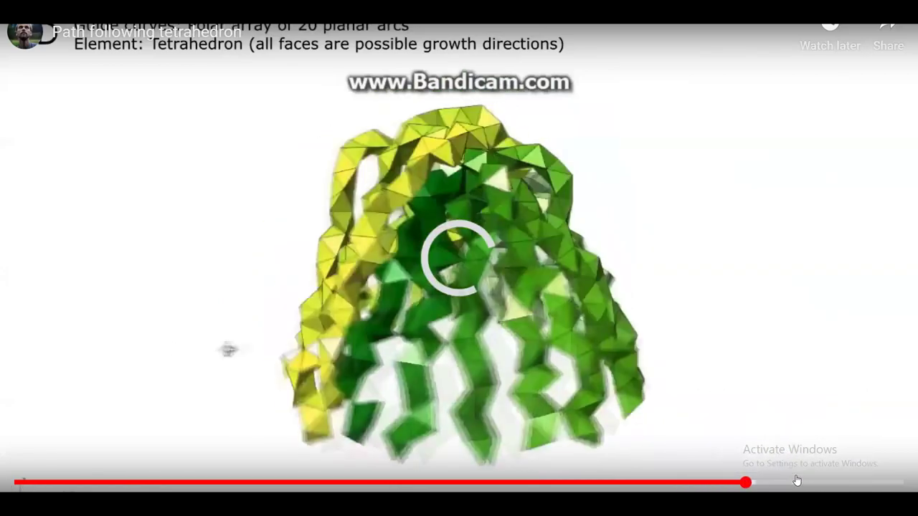
click(795, 482)
Exit the video's full screen, pause it and dismiss the suggested videos overlay
click(893, 490)
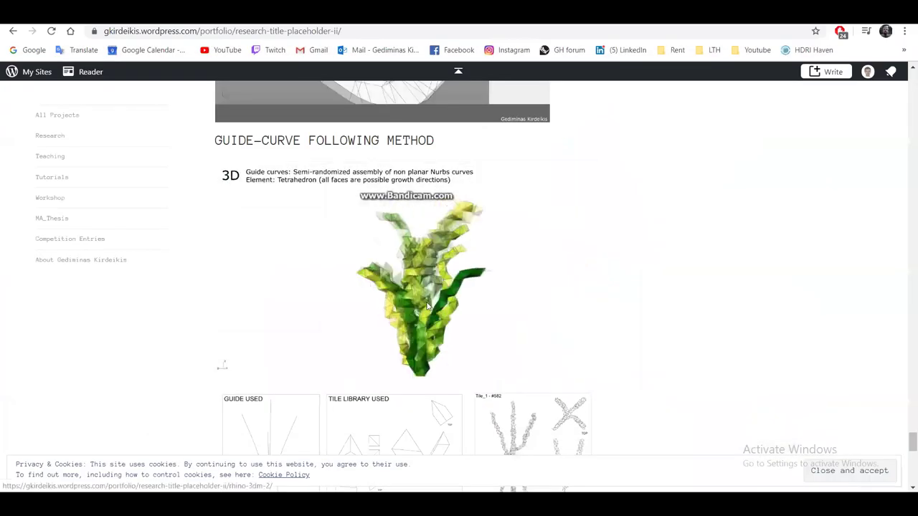
click(275, 288)
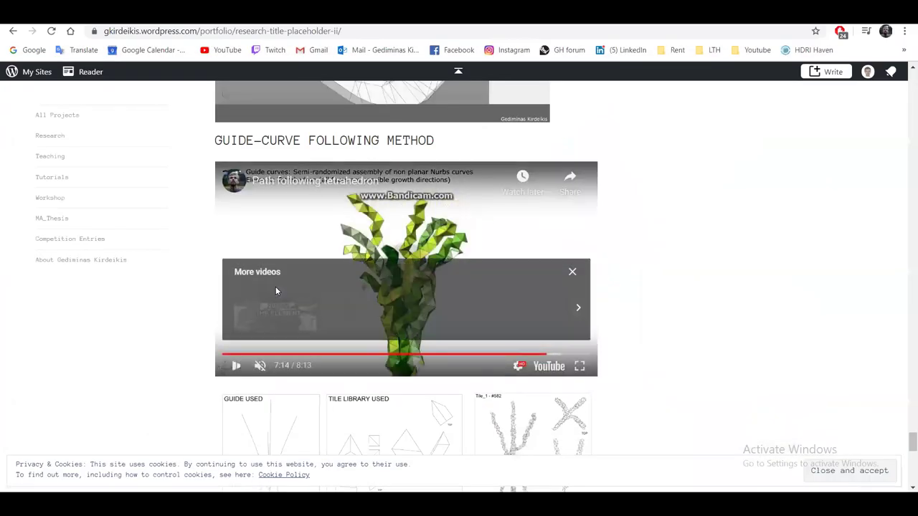
click(572, 273)
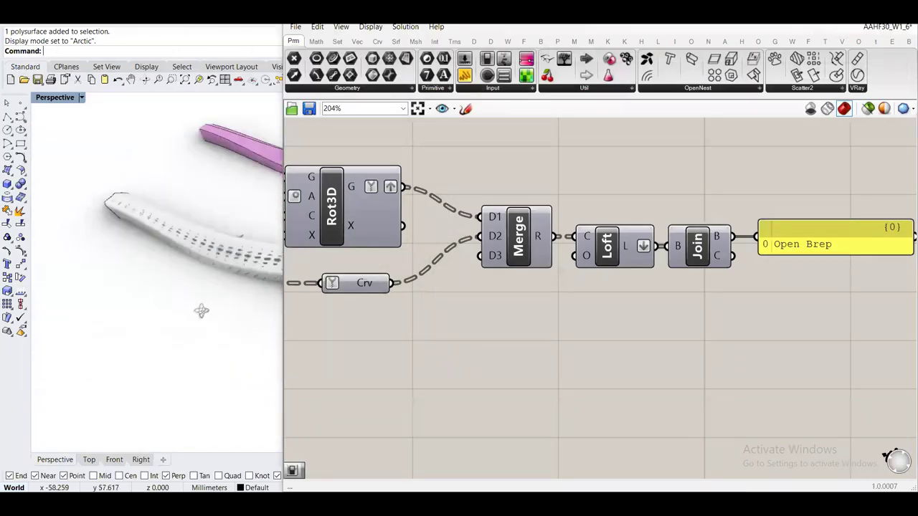
Switch to Rhino, put the Grasshopper window away and examine the white perforated form from several sides
right_drag(201, 309, 237, 337)
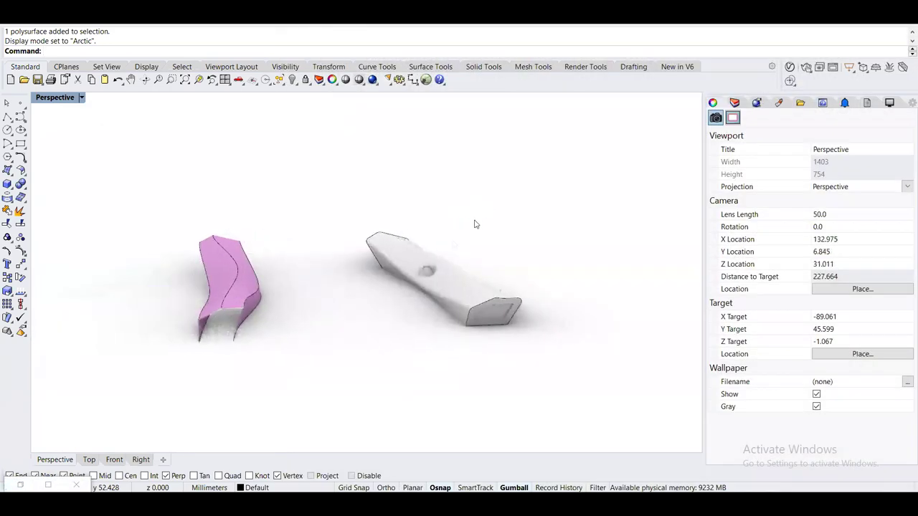
right_drag(449, 297, 382, 281)
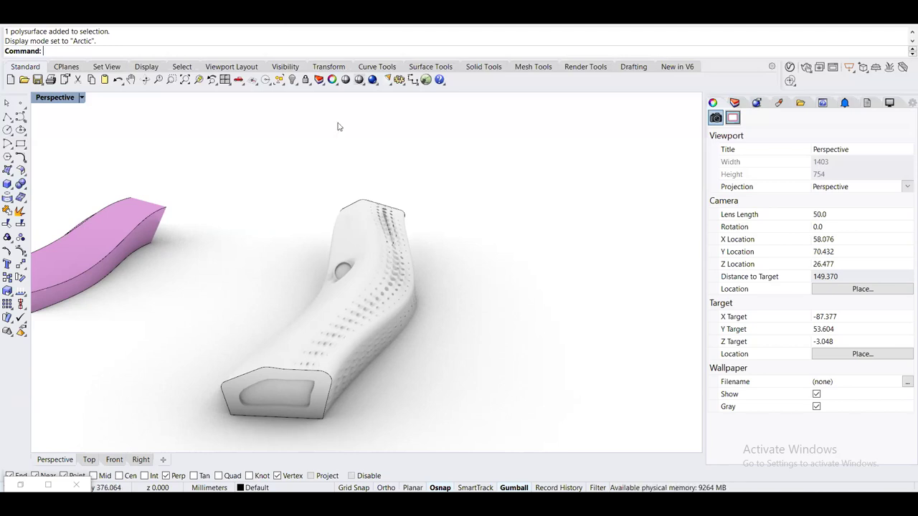
scroll(345, 251, down, 3)
scroll(377, 255, down, 2)
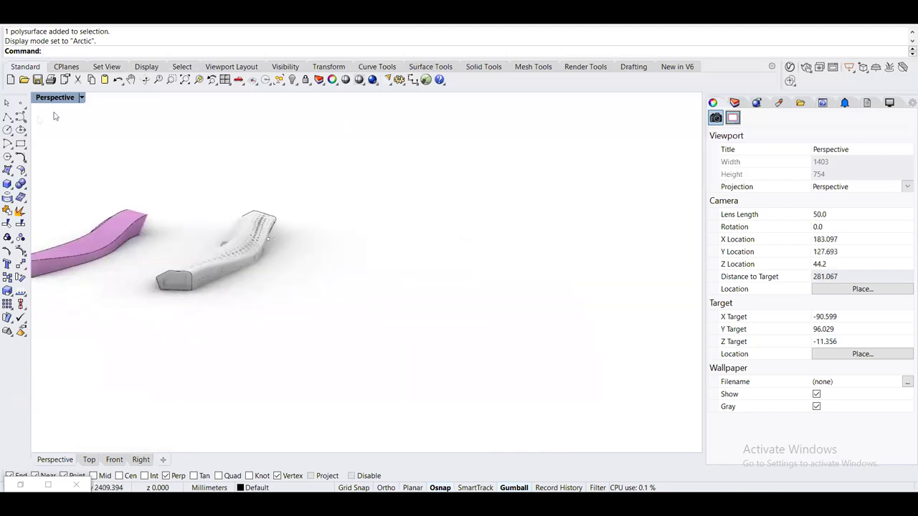
Draw a very thin vertical solid cylinder about 100 mm tall on the ground beside the perforated form
click(12, 188)
click(35, 189)
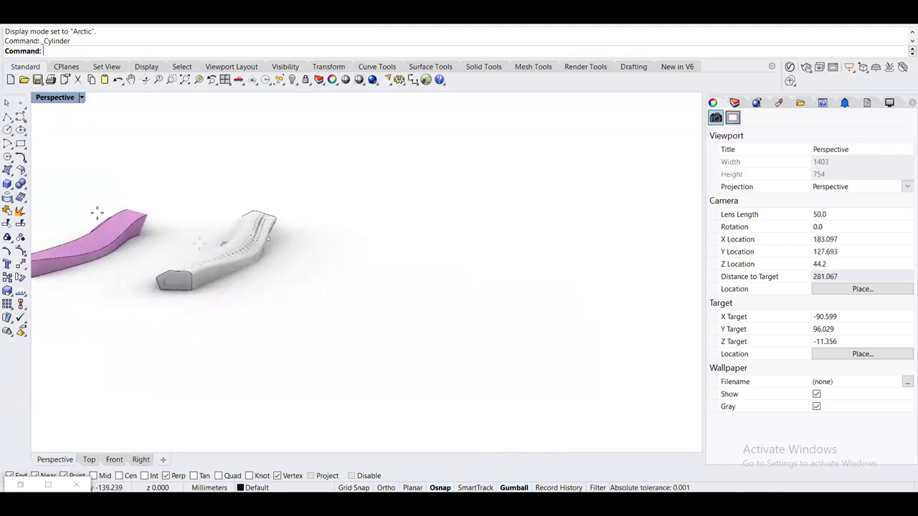
click(337, 279)
click(338, 279)
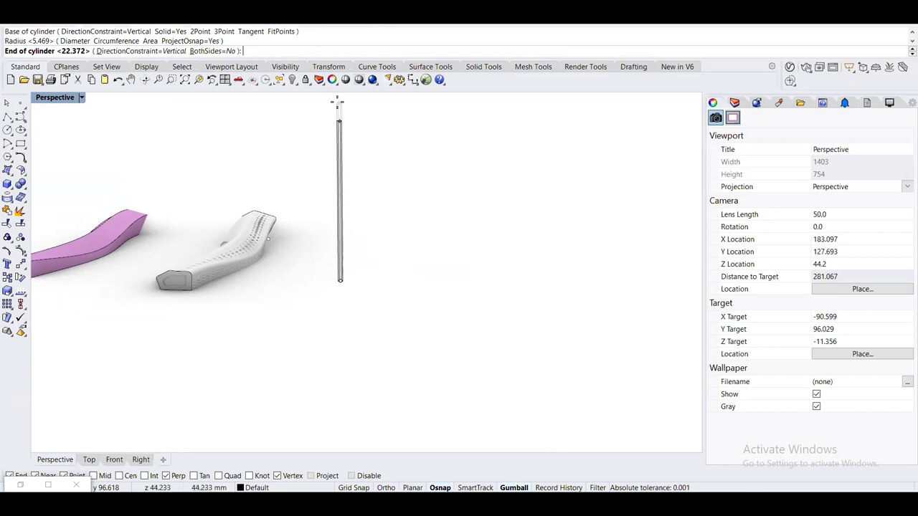
scroll(353, 115, down, 3)
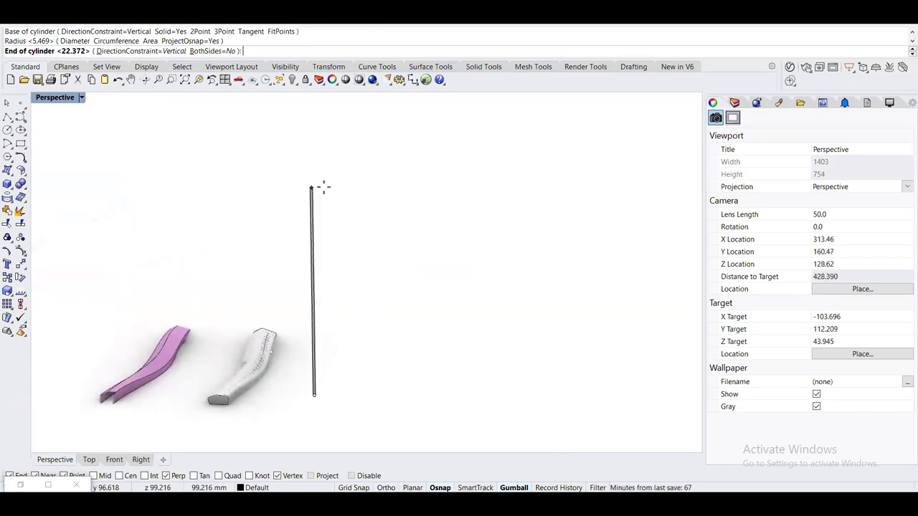
click(322, 185)
Draw a long, thin horizontal box that starts at the top end of the cylinder
right_drag(132, 171, 166, 160)
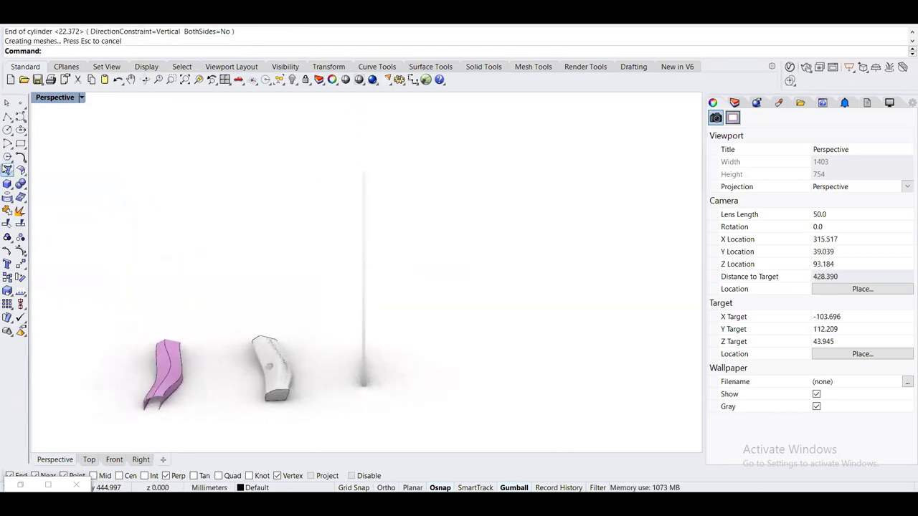
click(9, 188)
click(21, 188)
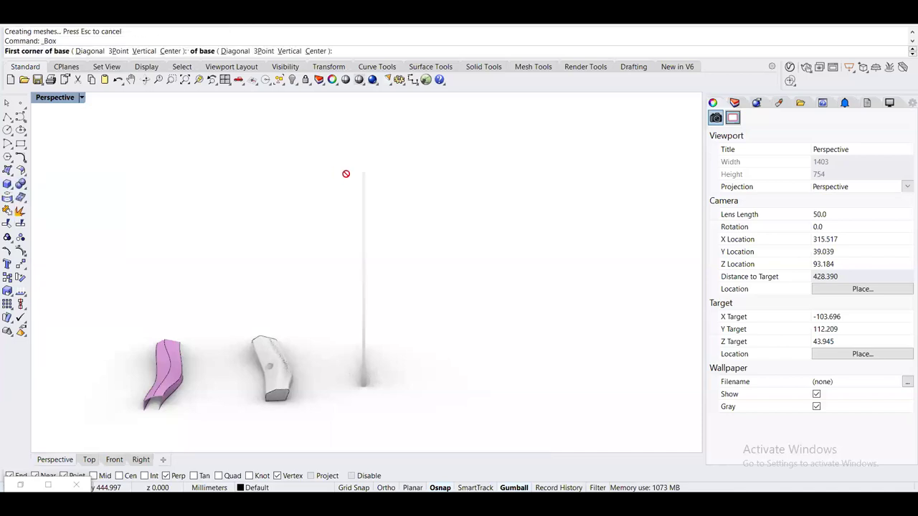
click(365, 173)
click(487, 147)
click(469, 137)
right_drag(479, 177, 331, 222)
Set the Perspective viewport to Shaded display and view the box and cylinder from the side
click(56, 98)
click(50, 135)
mouse_move(447, 254)
right_down()
mouse_move(182, 265)
mouse_move(429, 248)
mouse_move(344, 252)
right_up()
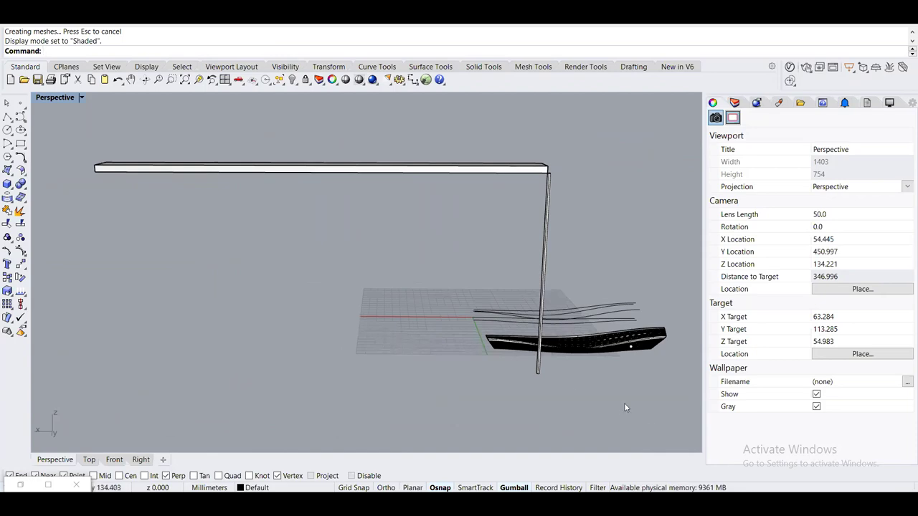
mouse_move(724, 448)
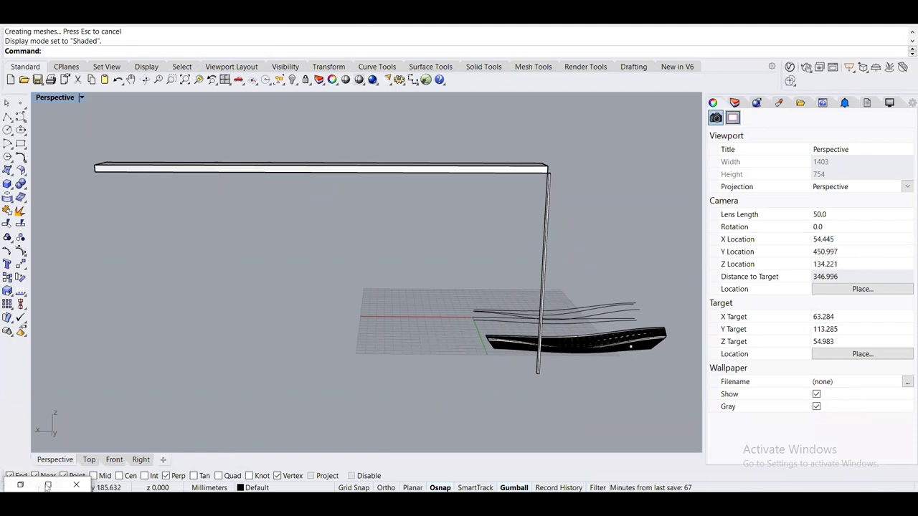
click(20, 485)
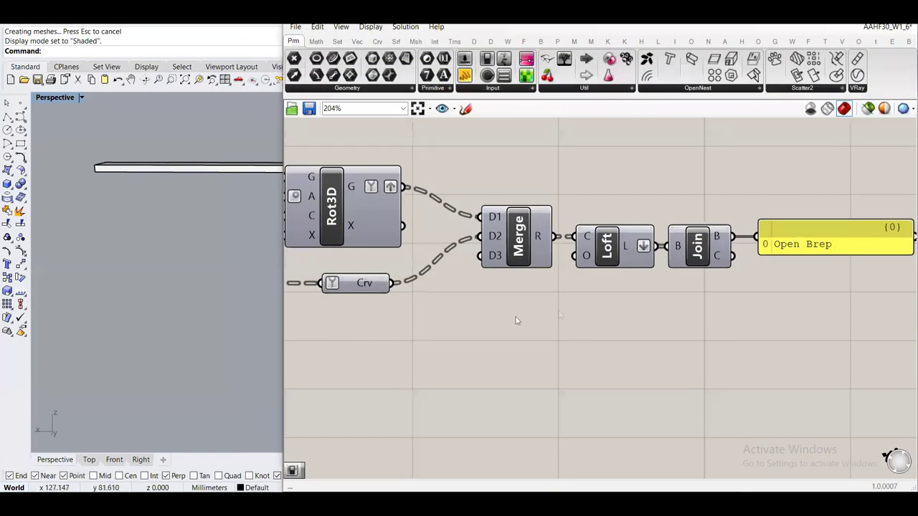
click(824, 45)
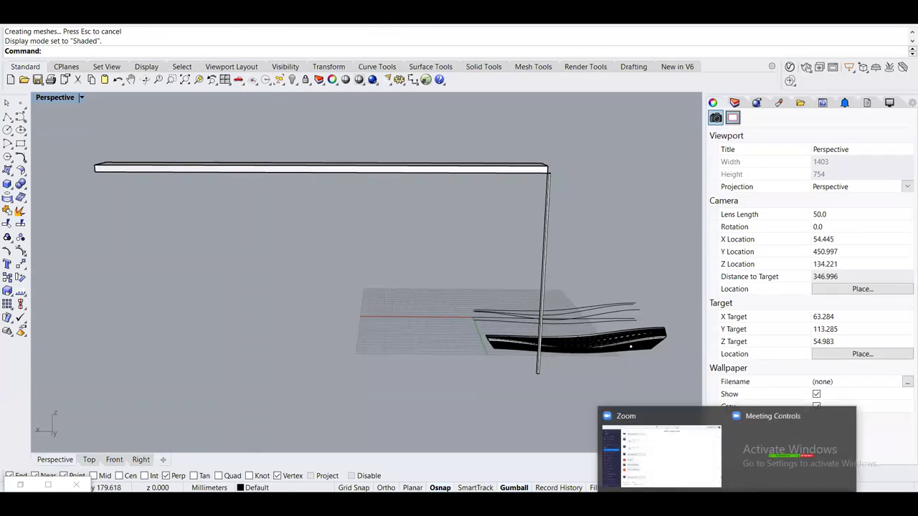
mouse_move(727, 502)
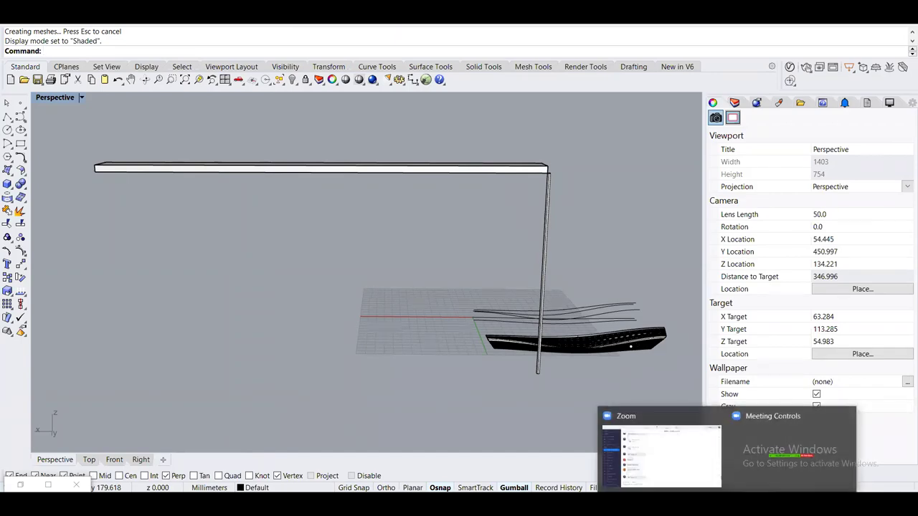